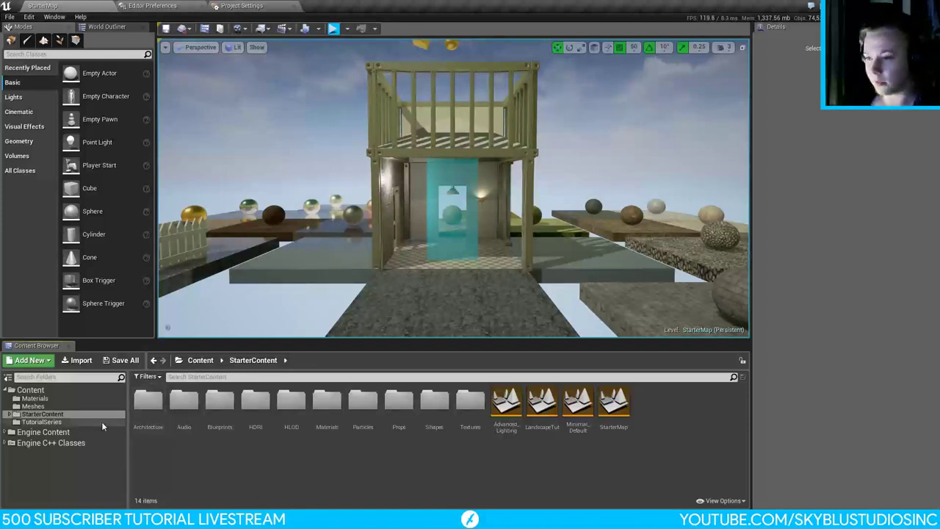
Step: Browse to the TutorialSeries content folder and open the Player blueprint's Event Graph
{"action": "double_click", "coordinate": [219, 403]}
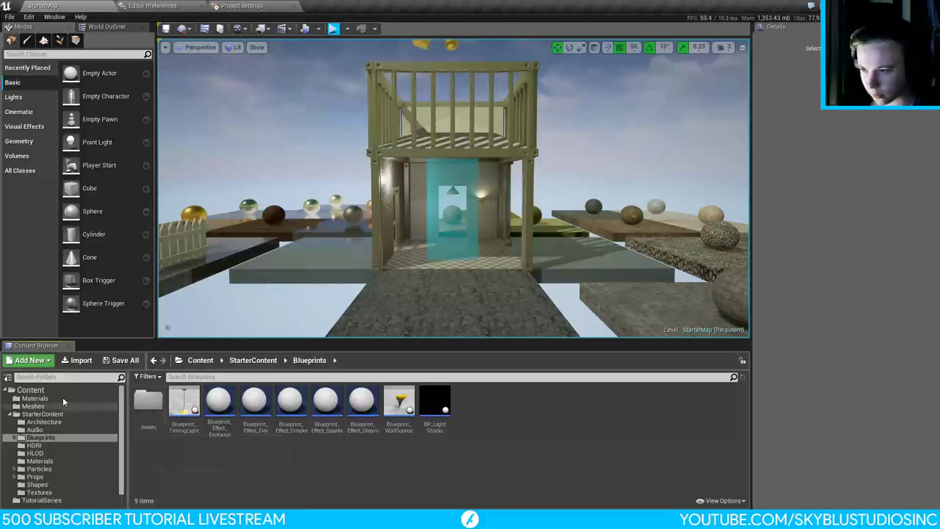
{"action": "scroll", "coordinate": [59, 426], "scroll_direction": "down", "scroll_amount": 2}
{"action": "left_click", "coordinate": [41, 482]}
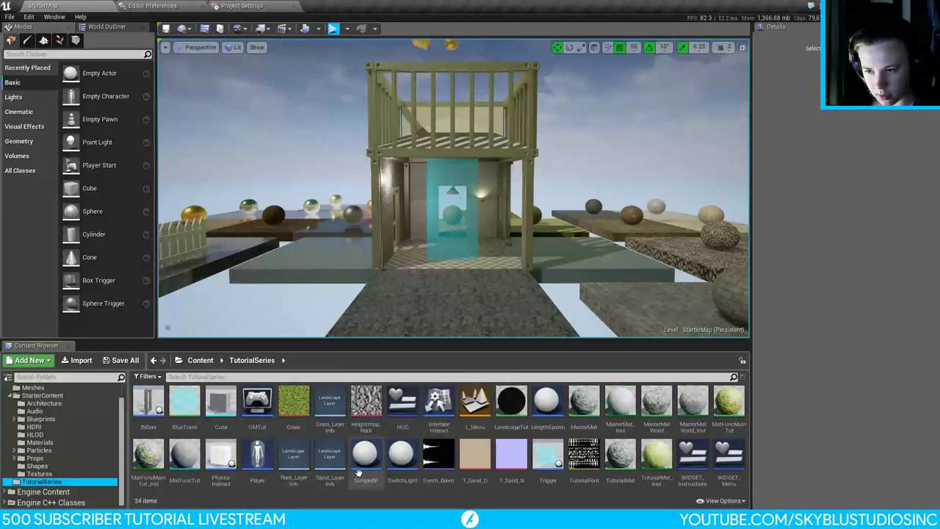
{"action": "double_click", "coordinate": [257, 456]}
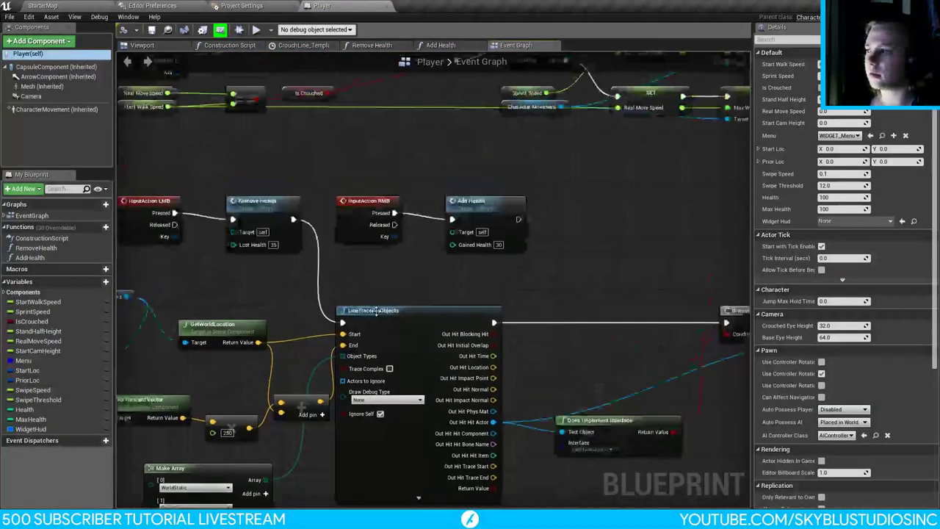
Step: Survey the Event Graph and wire Event Tick into the Gate's Enter input
{"action": "right_click_drag", "start_coordinate": [525, 93], "coordinate": [359, 293]}
{"action": "scroll", "coordinate": [360, 293], "scroll_direction": "down", "scroll_amount": 5}
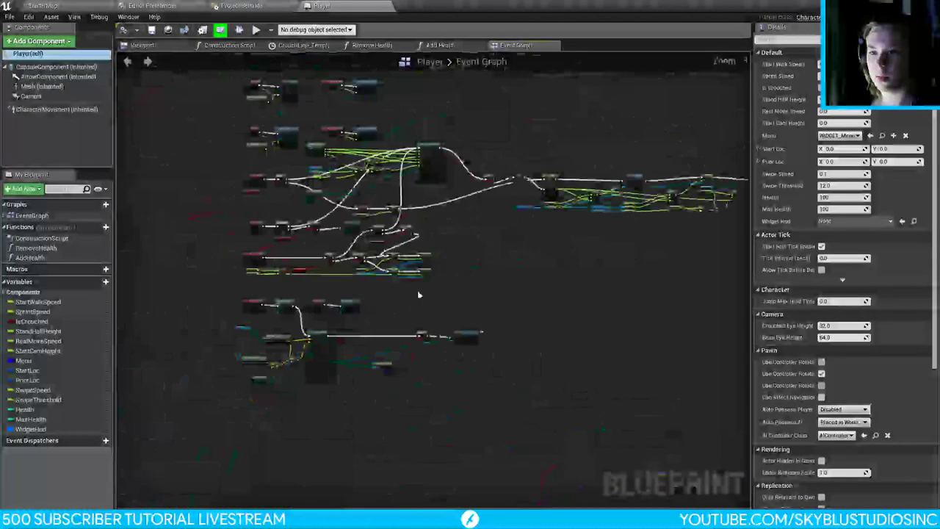
{"action": "right_click_drag", "start_coordinate": [417, 290], "coordinate": [325, 316]}
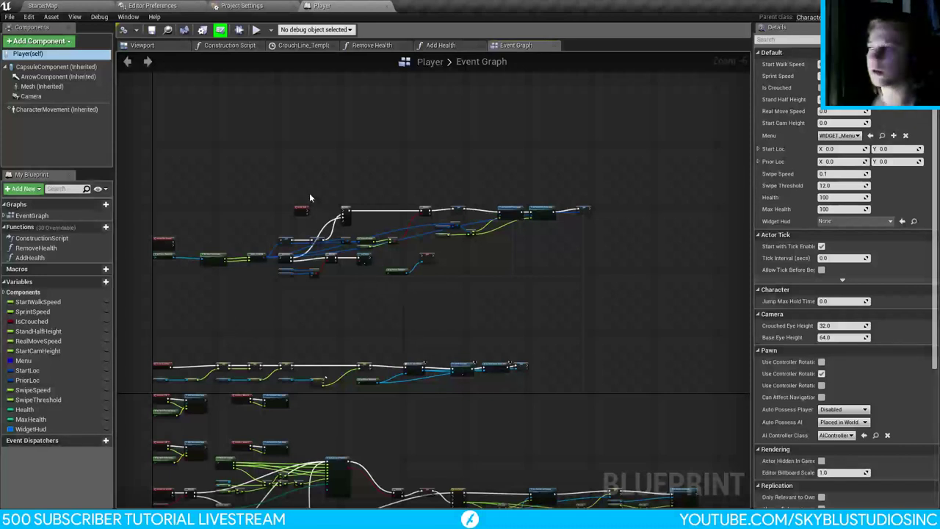
{"action": "scroll", "coordinate": [314, 208], "scroll_direction": "up", "scroll_amount": 6}
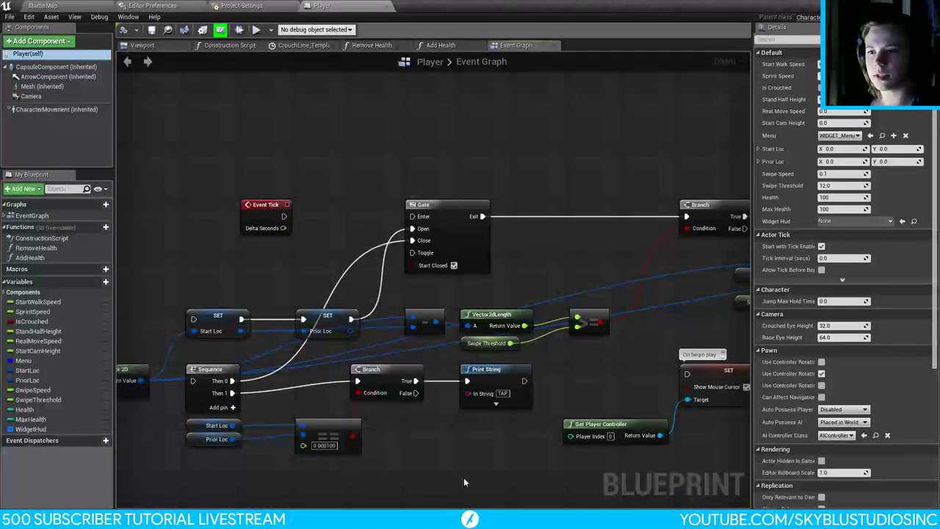
{"action": "right_click_drag", "start_coordinate": [464, 481], "coordinate": [431, 355]}
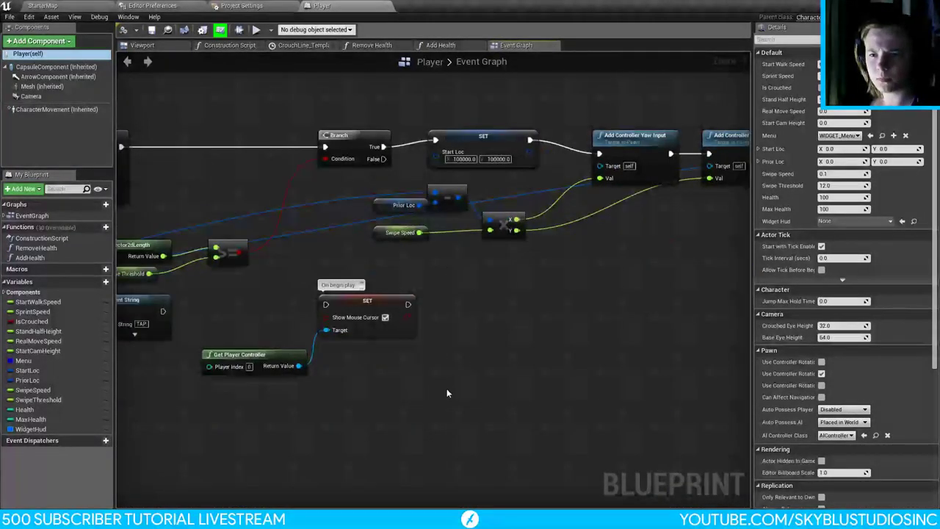
{"action": "right_click_drag", "start_coordinate": [282, 315], "coordinate": [594, 348]}
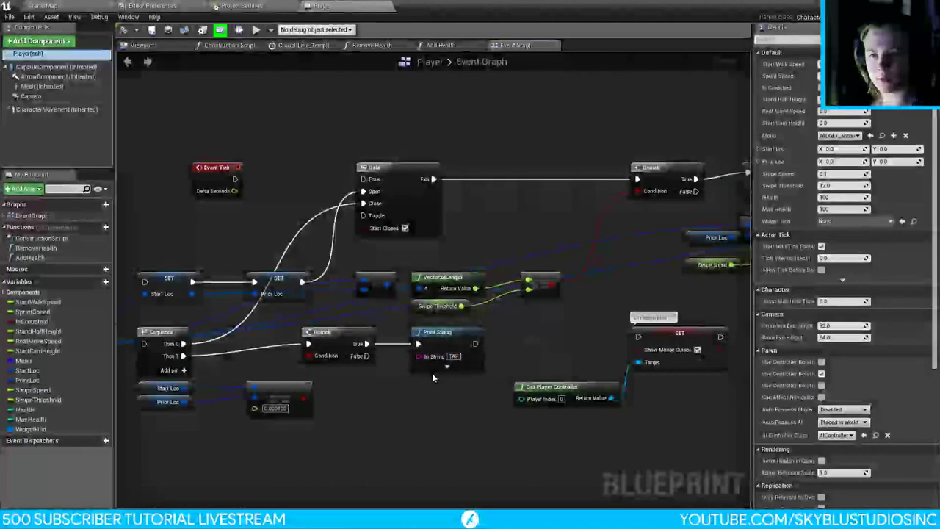
{"action": "right_click_drag", "start_coordinate": [253, 196], "coordinate": [391, 224]}
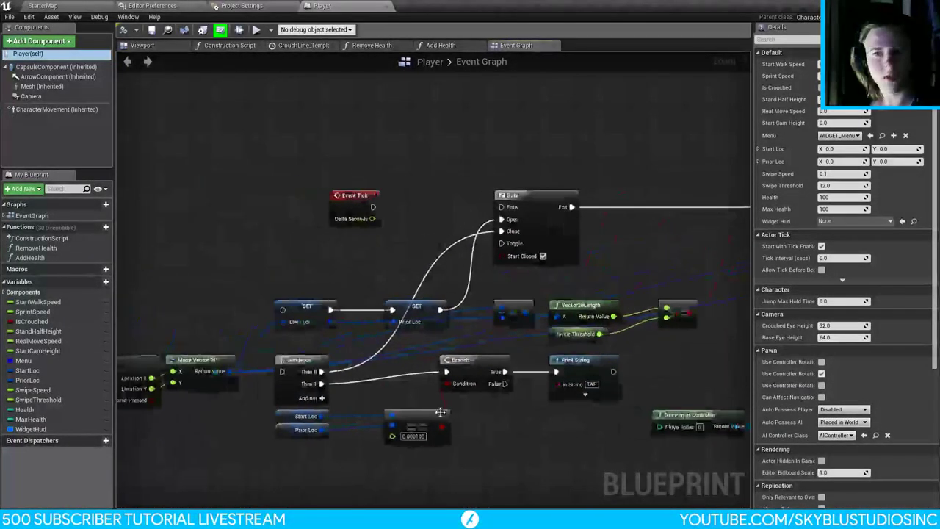
{"action": "left_click_drag", "start_coordinate": [372, 207], "coordinate": [512, 212]}
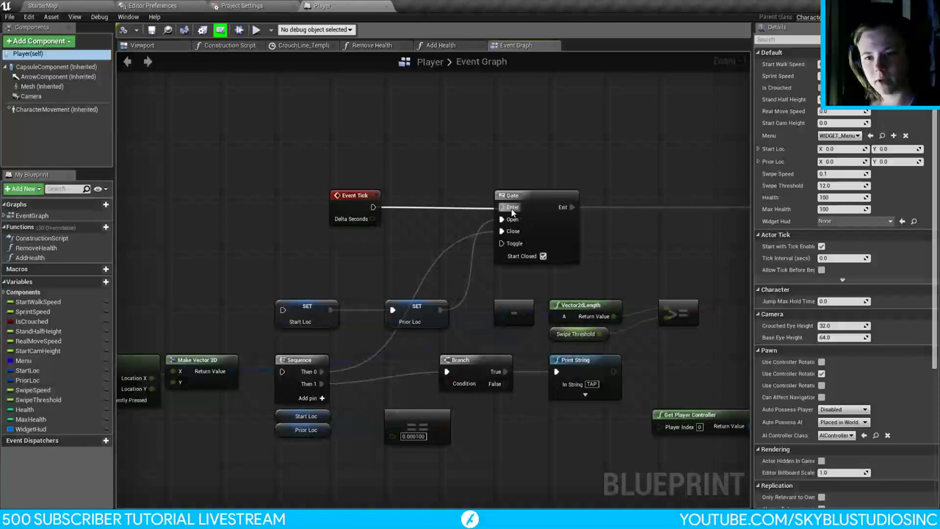
Step: Connect InputAction Finger1 Pressed to the Start Loc SET node and Released to the Sequence
{"action": "right_click_drag", "start_coordinate": [244, 235], "coordinate": [569, 203]}
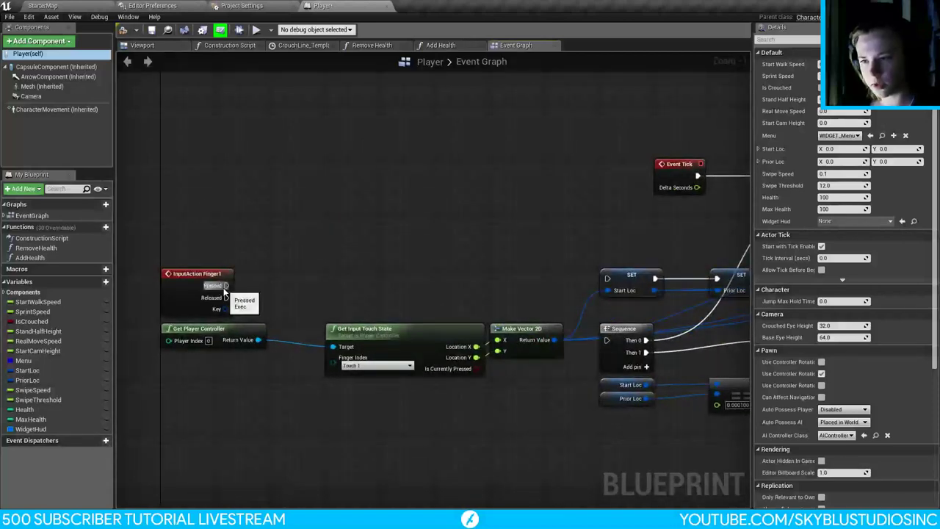
{"action": "left_click_drag", "start_coordinate": [226, 285], "coordinate": [607, 278]}
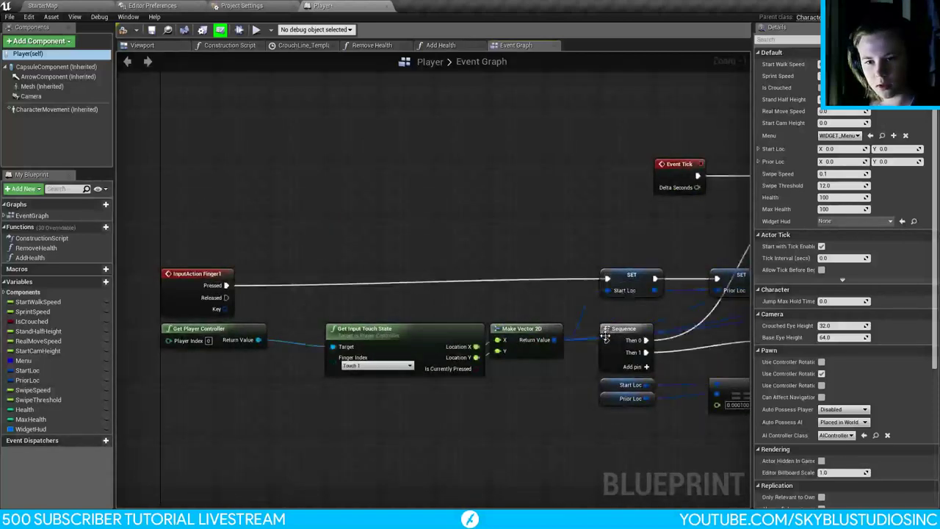
{"action": "left_click_drag", "start_coordinate": [230, 297], "coordinate": [607, 340]}
{"action": "right_click_drag", "start_coordinate": [690, 330], "coordinate": [259, 270]}
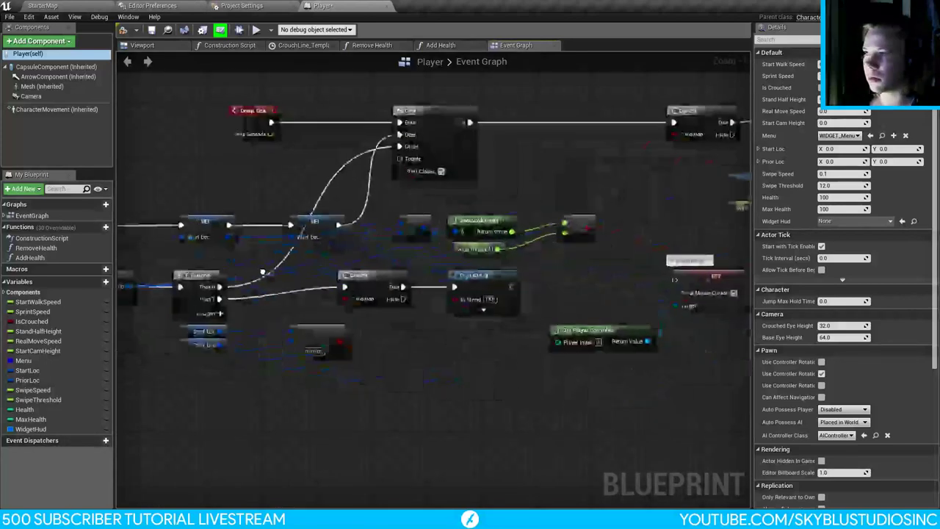
Step: Select the Show Mouse Cursor and Get Player Controller nodes and move them
{"action": "right_click_drag", "start_coordinate": [440, 305], "coordinate": [318, 305]}
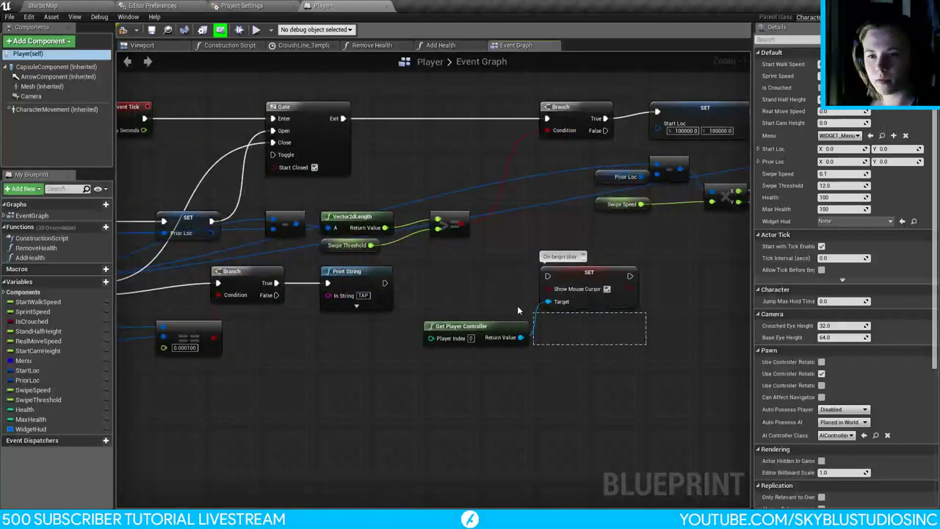
{"action": "left_click_drag", "start_coordinate": [518, 311], "coordinate": [514, 310]}
{"action": "scroll", "coordinate": [457, 293], "scroll_direction": "down", "scroll_amount": 7}
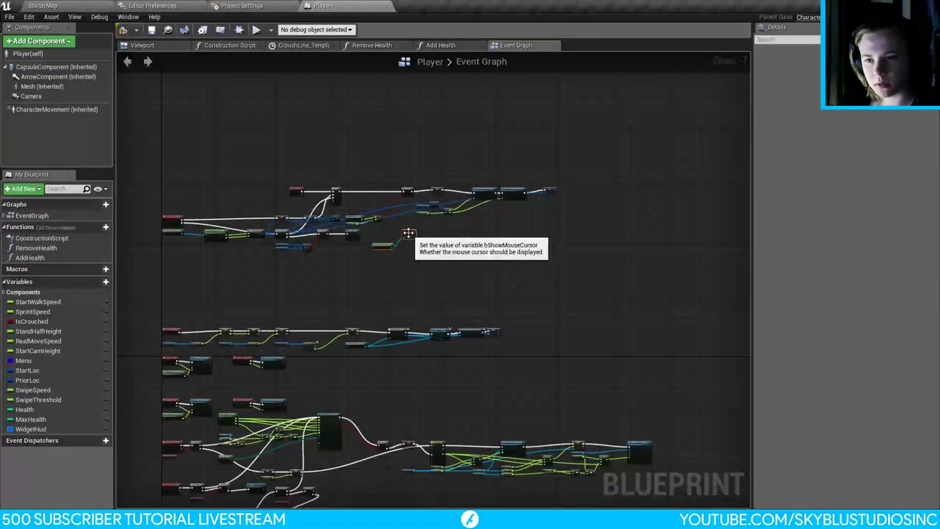
{"action": "left_click_drag", "start_coordinate": [408, 233], "coordinate": [515, 397]}
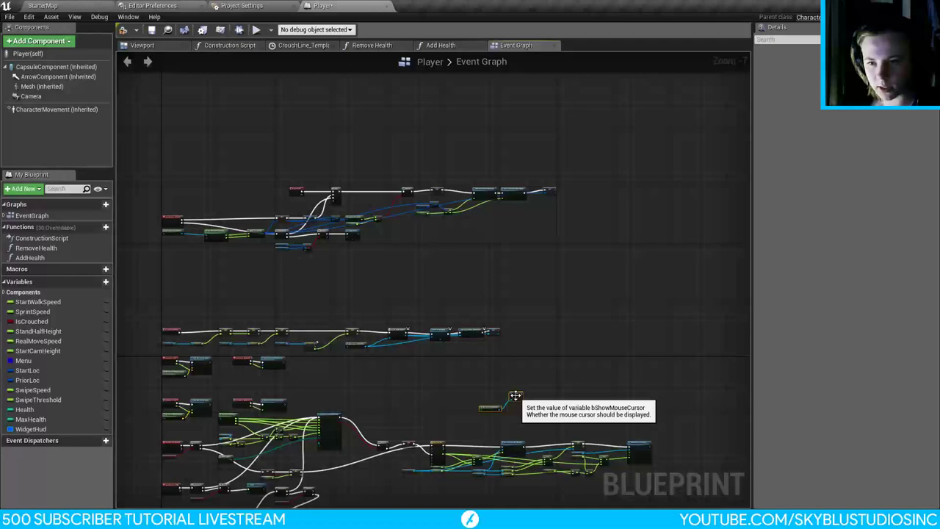
{"action": "right_click_drag", "start_coordinate": [516, 397], "coordinate": [517, 329]}
{"action": "scroll", "coordinate": [518, 329], "scroll_direction": "up", "scroll_amount": 5}
Step: Place the Show Mouse Cursor nodes beside the begin-play node chain
{"action": "left_click_drag", "start_coordinate": [518, 327], "coordinate": [517, 174]}
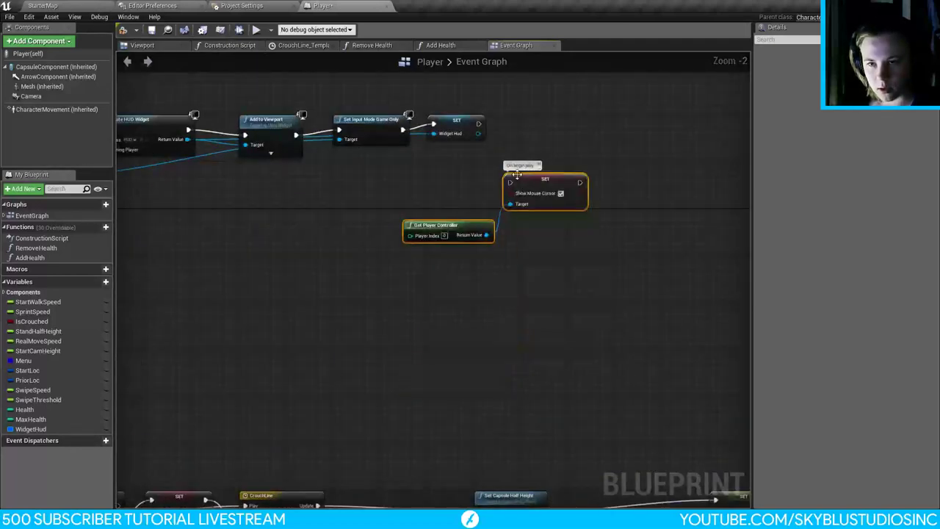
{"action": "right_click_drag", "start_coordinate": [517, 174], "coordinate": [485, 331]}
{"action": "left_click_drag", "start_coordinate": [485, 330], "coordinate": [501, 275]}
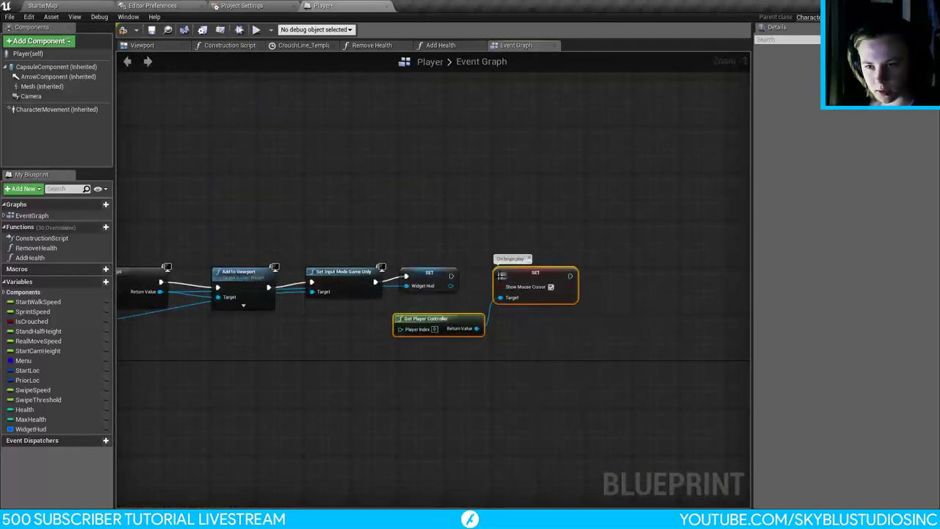
{"action": "left_click", "coordinate": [529, 217]}
Step: Remove the stray Add Controller Yaw and Pitch Input nodes and save the Player blueprint
{"action": "scroll", "coordinate": [499, 306], "scroll_direction": "down", "scroll_amount": 3}
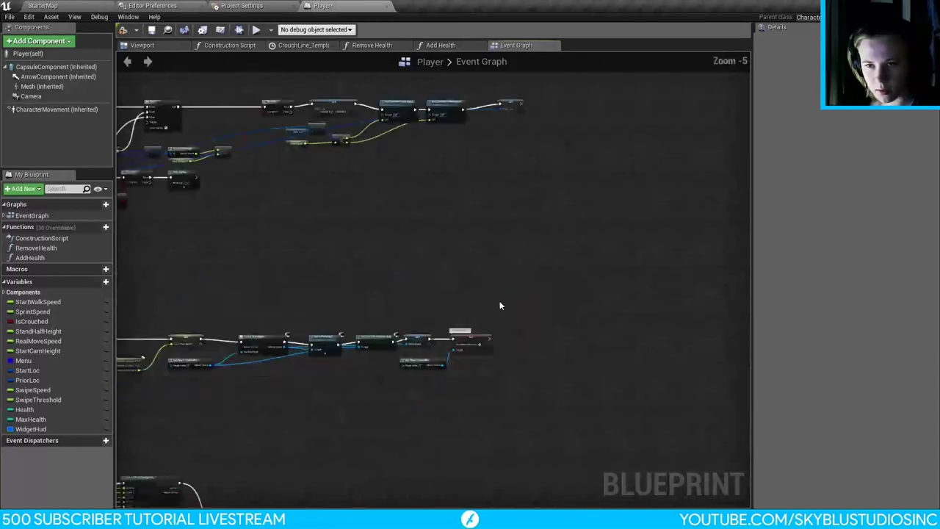
{"action": "scroll", "coordinate": [500, 306], "scroll_direction": "down", "scroll_amount": 2}
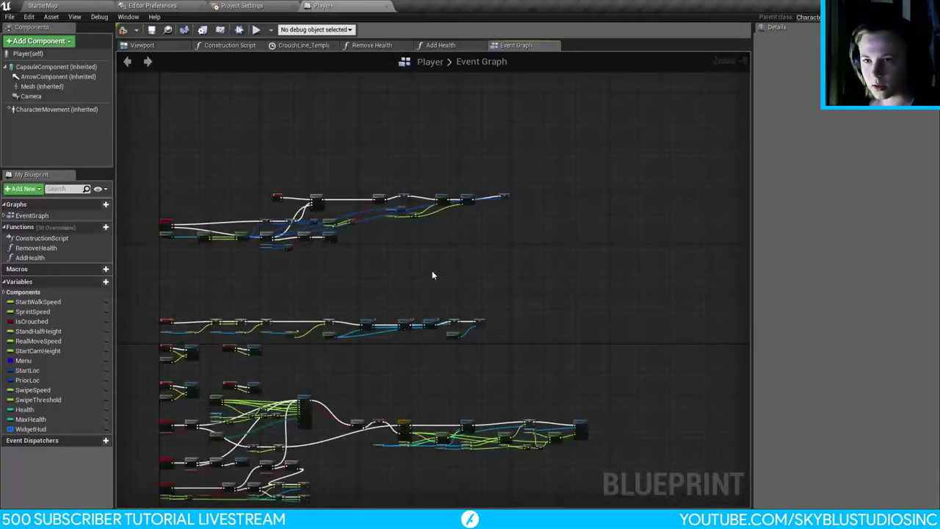
{"action": "scroll", "coordinate": [316, 292], "scroll_direction": "up", "scroll_amount": 5}
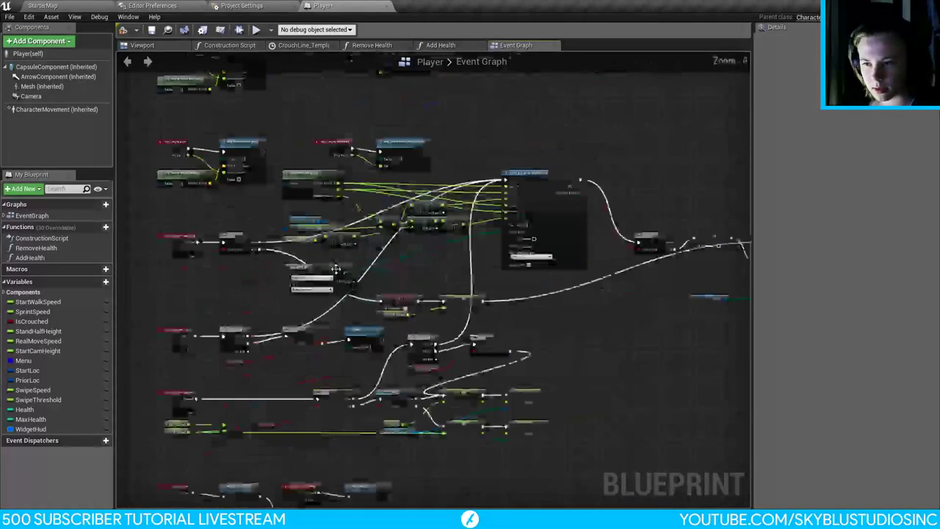
{"action": "scroll", "coordinate": [370, 237], "scroll_direction": "up", "scroll_amount": 2}
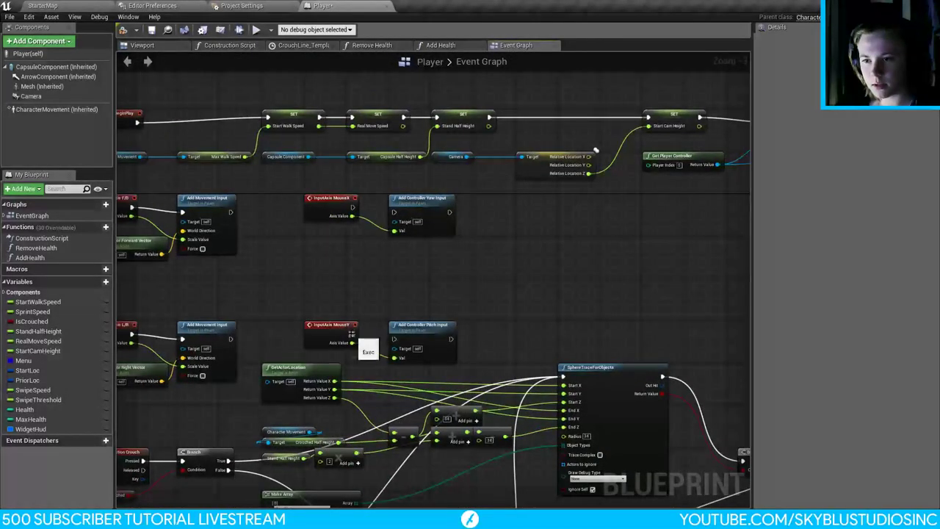
{"action": "scroll", "coordinate": [485, 326], "scroll_direction": "down", "scroll_amount": 5}
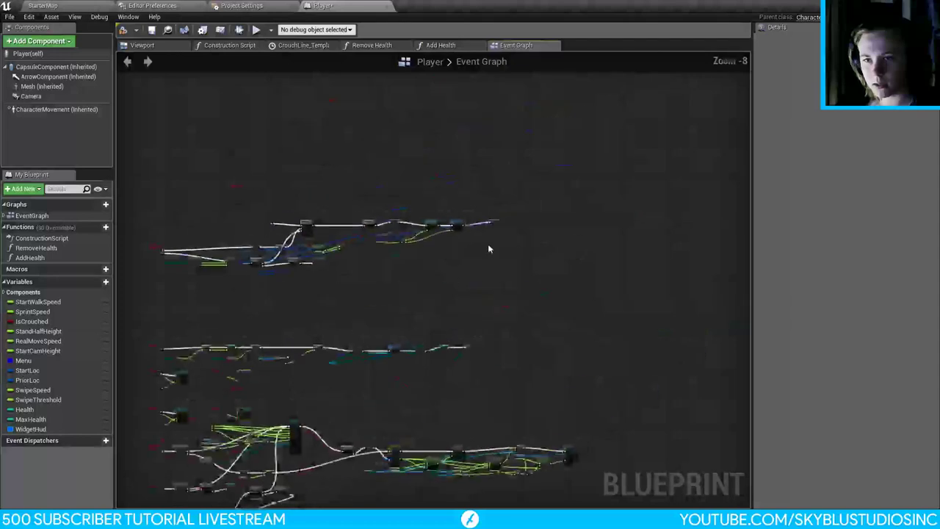
{"action": "scroll", "coordinate": [508, 234], "scroll_direction": "up", "scroll_amount": 4}
{"action": "right_click_drag", "start_coordinate": [533, 239], "coordinate": [475, 306]}
{"action": "key", "text": "ctrl+z"}
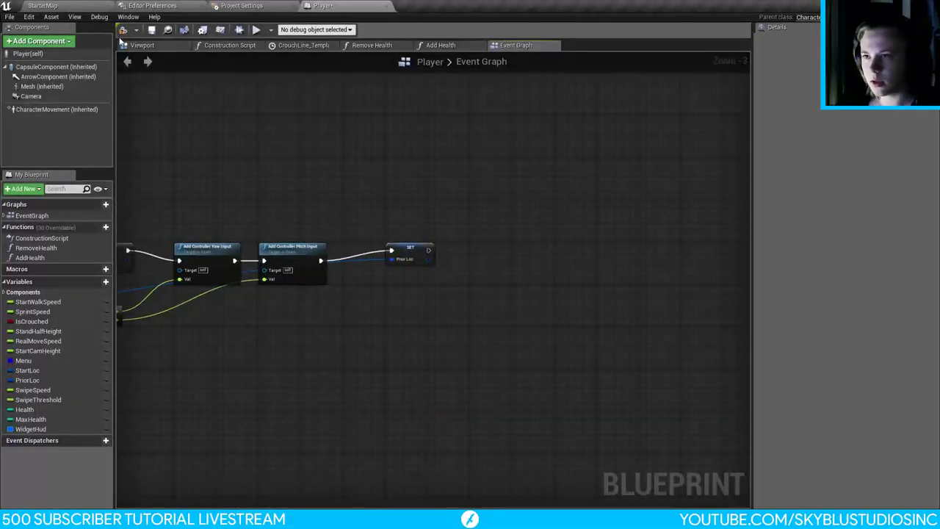
{"action": "key", "text": "ctrl+s"}
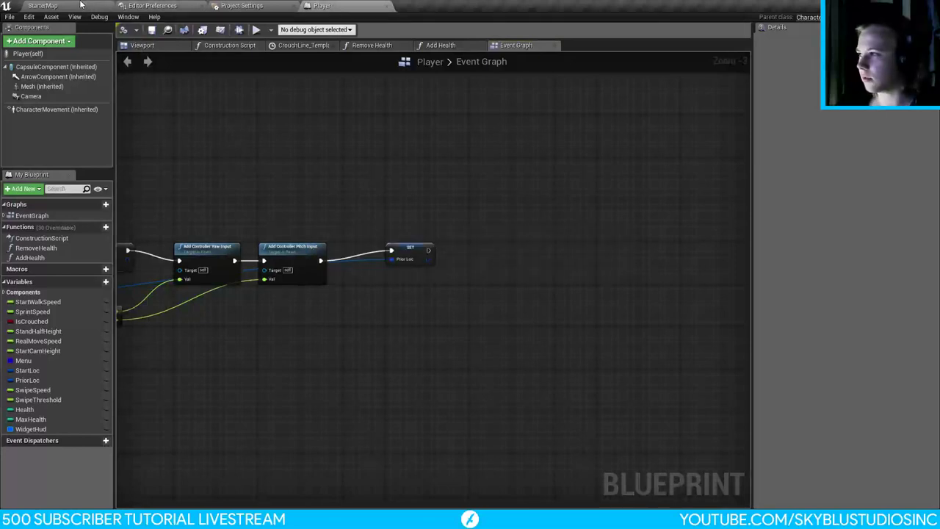
{"action": "left_click", "coordinate": [68, 5]}
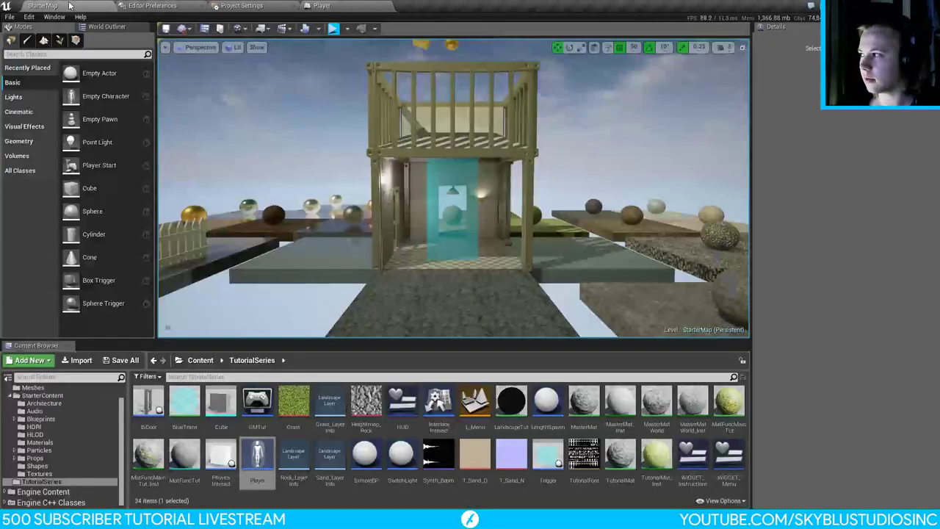
{"action": "left_click", "coordinate": [333, 29]}
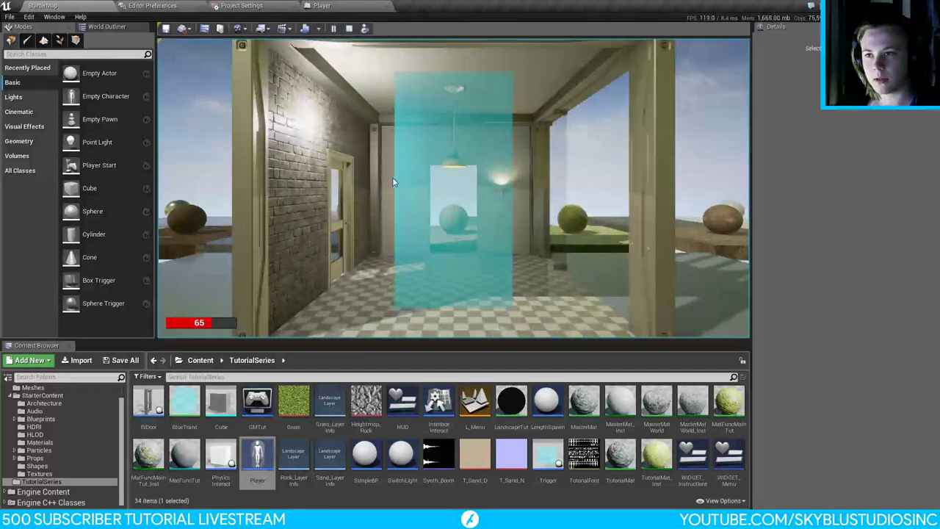
{"action": "key", "text": "shift+F1"}
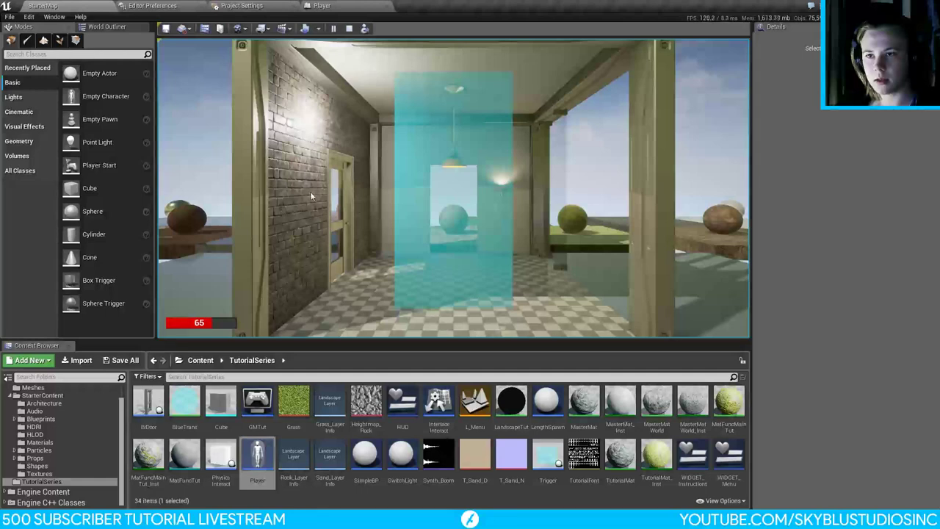
{"action": "left_click", "coordinate": [348, 28]}
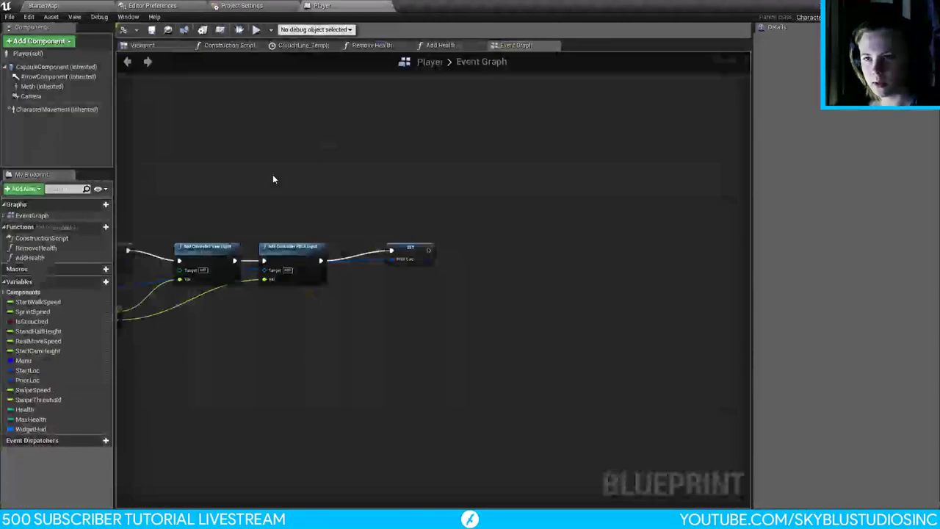
Step: Pan through the swipe logic from Finger1 and Event Tick to the Yaw and Pitch Input nodes
{"action": "right_click_drag", "start_coordinate": [245, 184], "coordinate": [570, 142]}
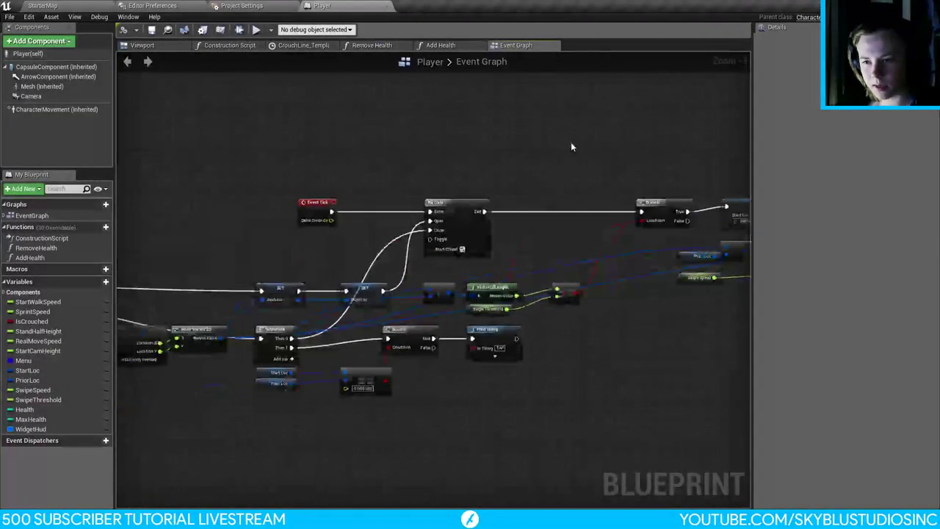
{"action": "right_click_drag", "start_coordinate": [351, 150], "coordinate": [478, 132]}
{"action": "right_click_drag", "start_coordinate": [582, 130], "coordinate": [483, 105]}
{"action": "right_click_drag", "start_coordinate": [571, 107], "coordinate": [420, 252]}
{"action": "right_click_drag", "start_coordinate": [692, 262], "coordinate": [395, 246]}
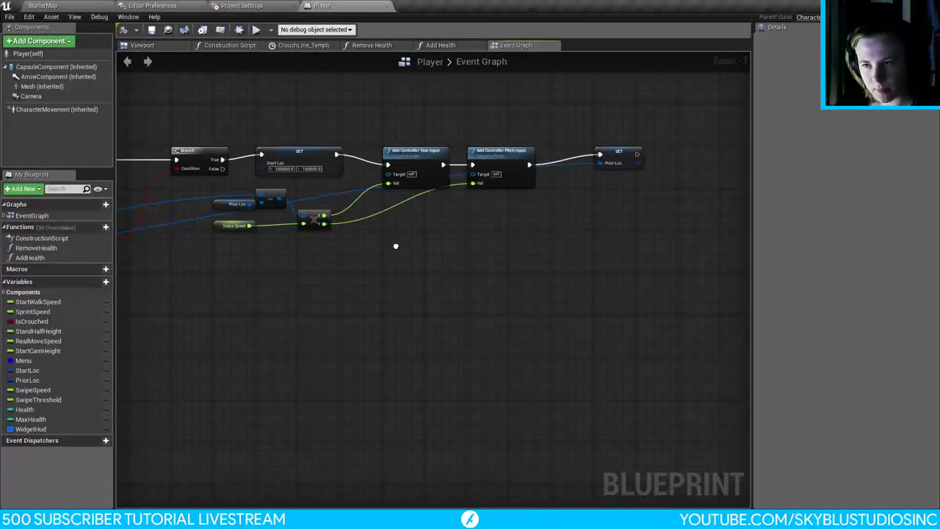
{"action": "right_click_drag", "start_coordinate": [395, 246], "coordinate": [570, 211]}
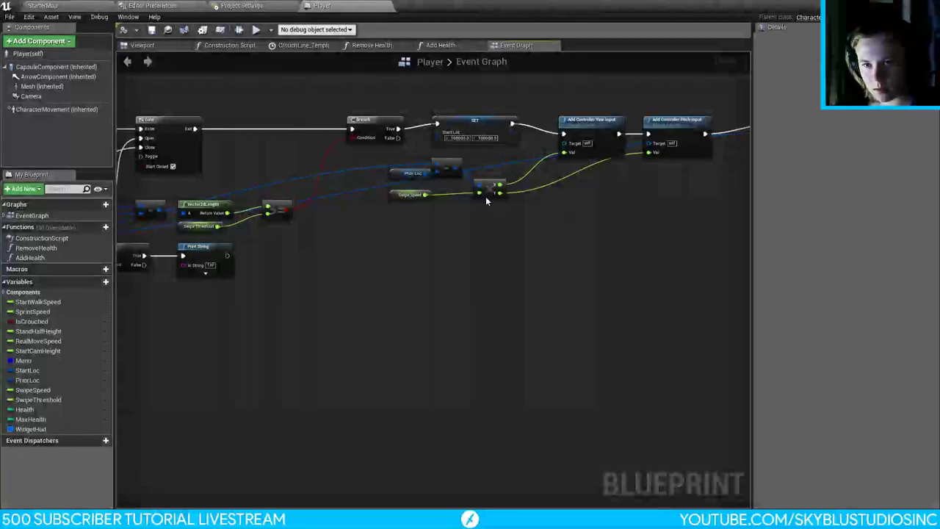
Step: Play the StarterMap level, move the player, and return to the running Player graph
{"action": "left_click", "coordinate": [42, 5]}
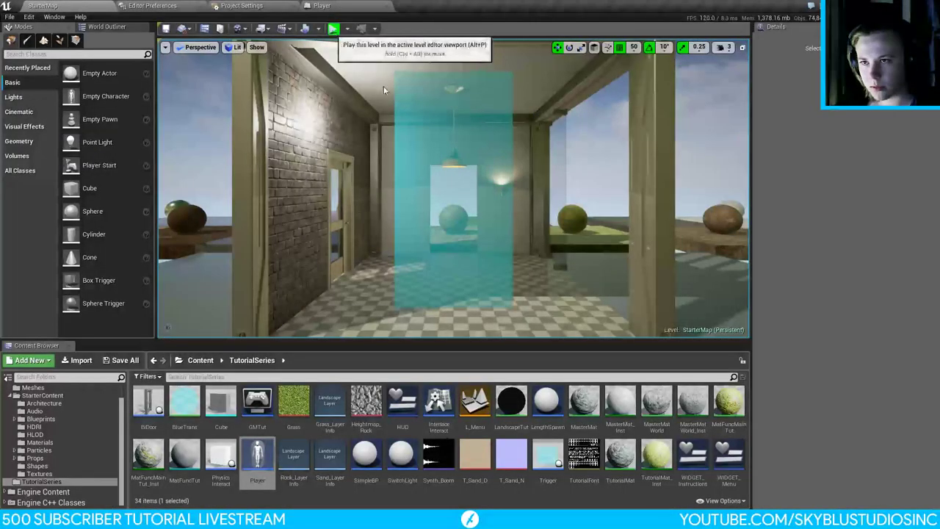
{"action": "left_click", "coordinate": [332, 28]}
{"action": "key", "text": "a"}
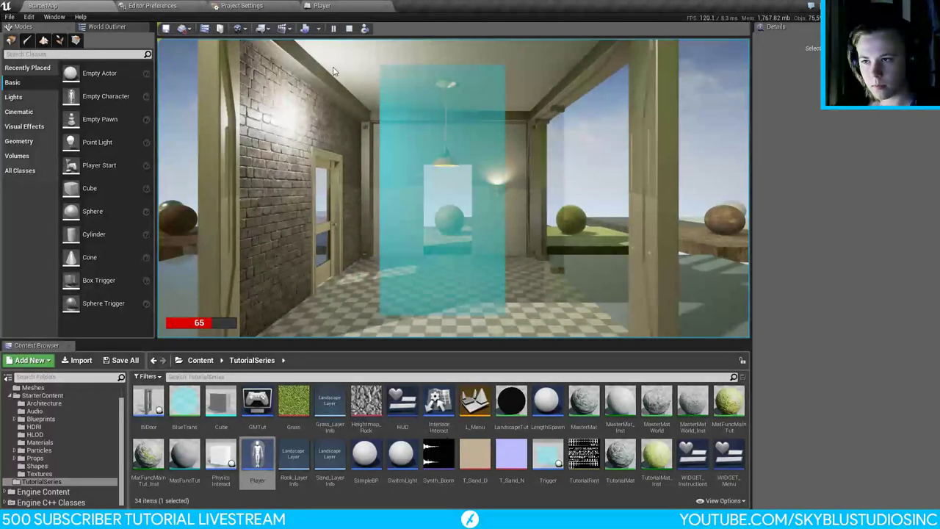
{"action": "left_click", "coordinate": [344, 5]}
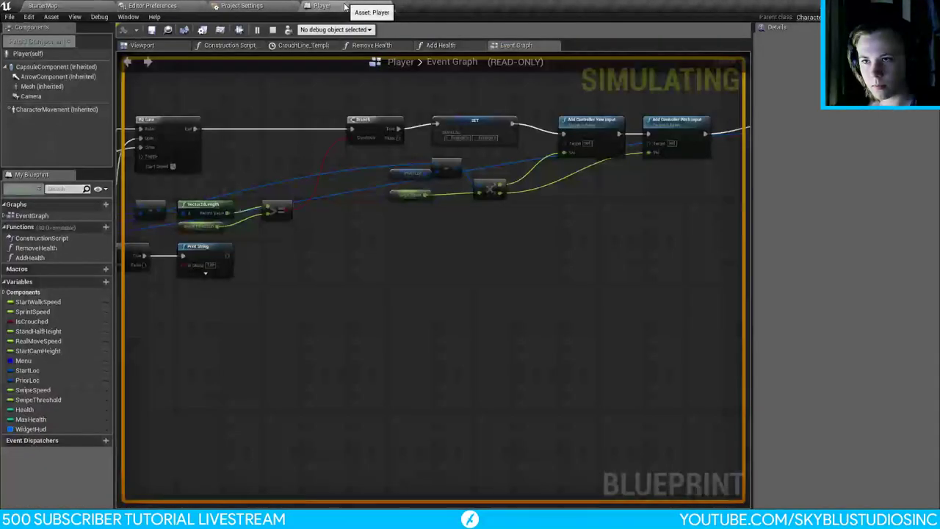
Step: Stop play and break the link from InputAction LMB Pressed to Remove Health
{"action": "left_click", "coordinate": [273, 29]}
{"action": "scroll", "coordinate": [549, 251], "scroll_direction": "down", "scroll_amount": 7}
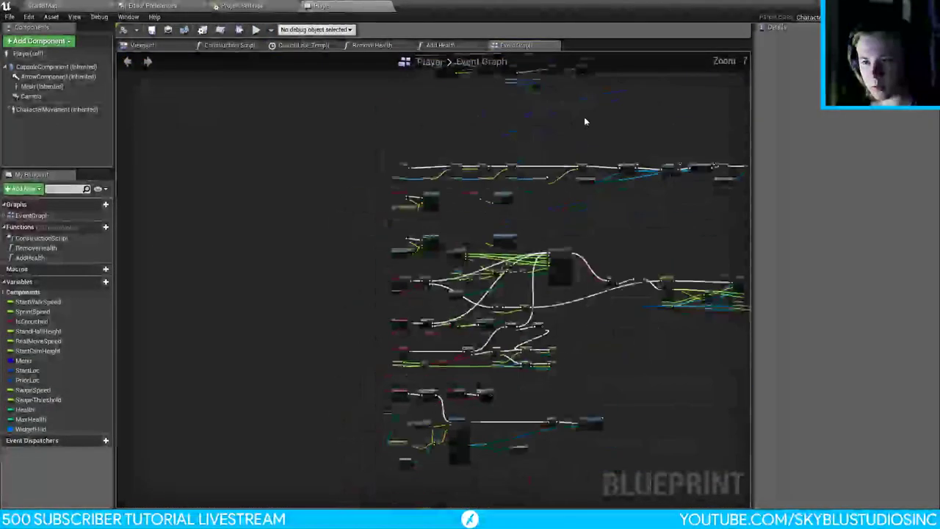
{"action": "scroll", "coordinate": [402, 163], "scroll_direction": "up", "scroll_amount": 5}
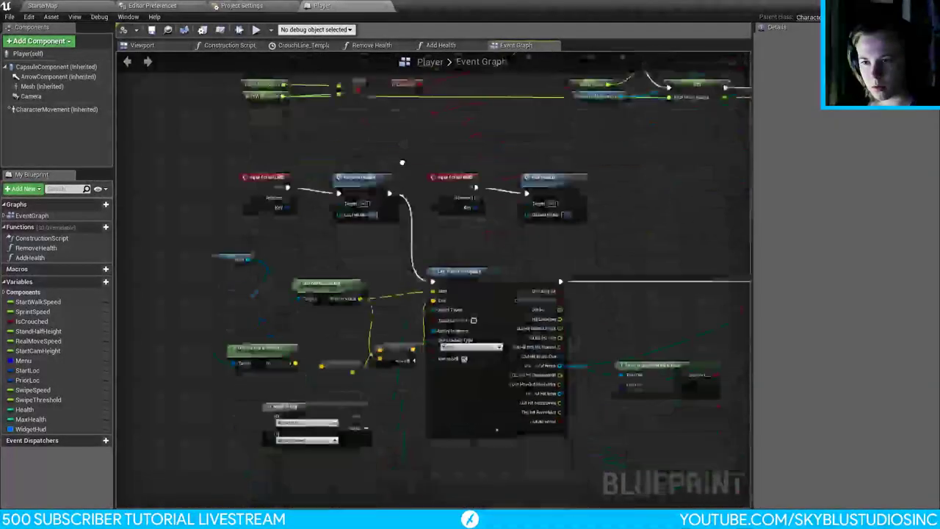
{"action": "scroll", "coordinate": [402, 163], "scroll_direction": "down", "scroll_amount": 2}
{"action": "scroll", "coordinate": [402, 163], "scroll_direction": "up", "scroll_amount": 2}
{"action": "mouse_move", "coordinate": [706, 261]}
{"action": "right_mouse_down"}
{"action": "mouse_move", "coordinate": [551, 259]}
{"action": "mouse_move", "coordinate": [820, 265]}
{"action": "right_mouse_up"}
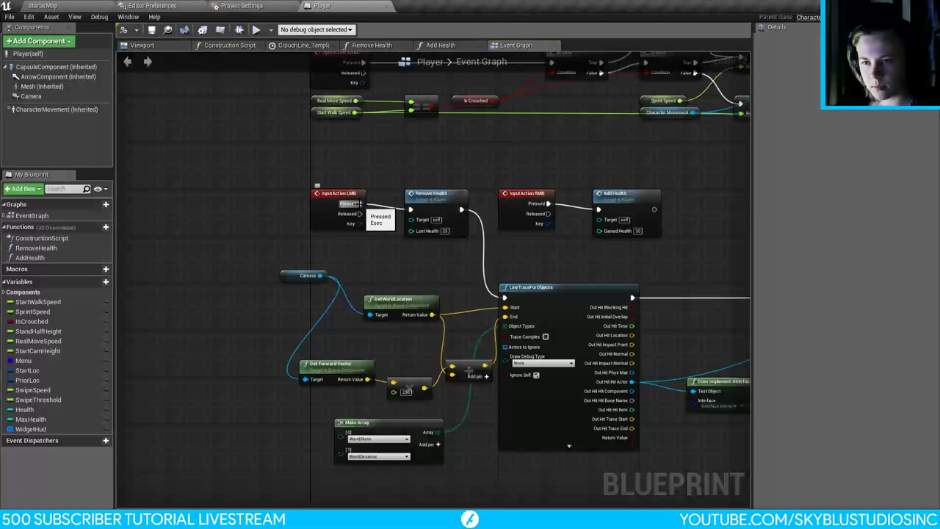
{"action": "left_click", "coordinate": [357, 204], "text": "alt"}
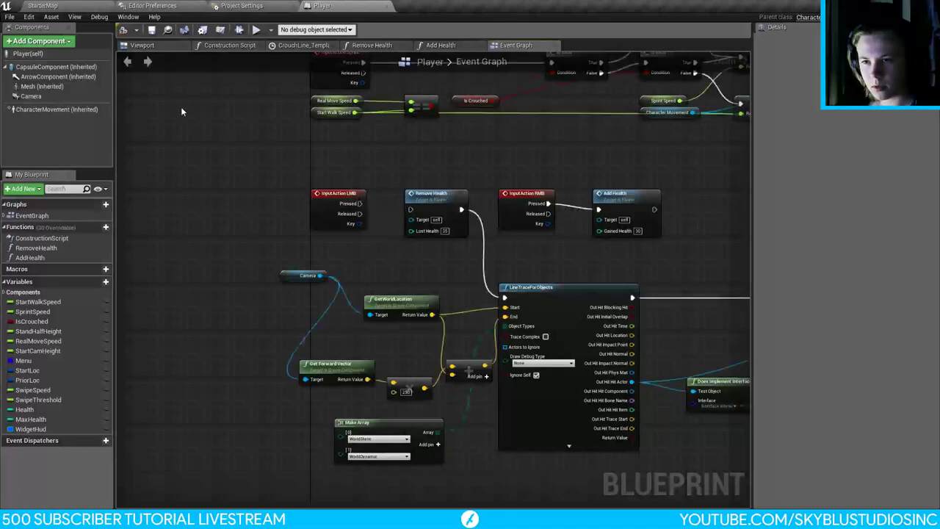
Step: Save the Player blueprint and replay the StarterMap level
{"action": "left_click", "coordinate": [151, 29]}
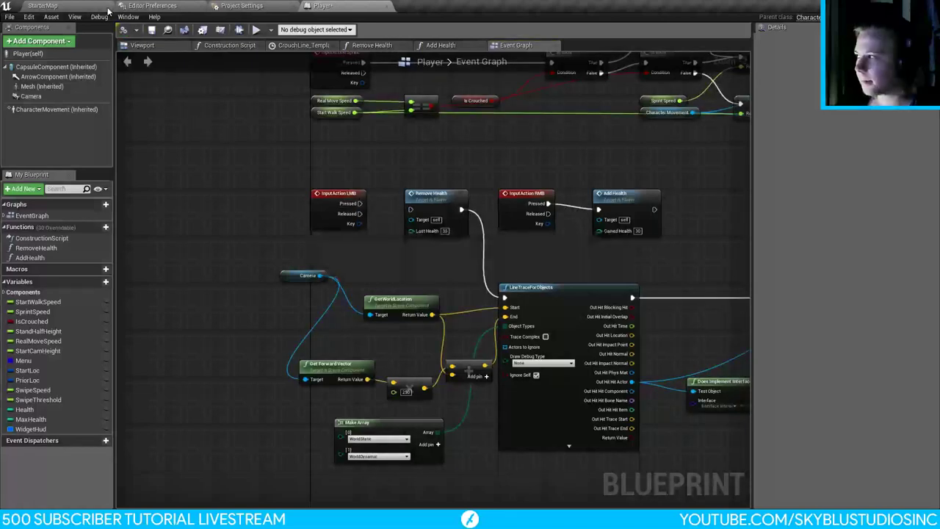
{"action": "left_click", "coordinate": [44, 5]}
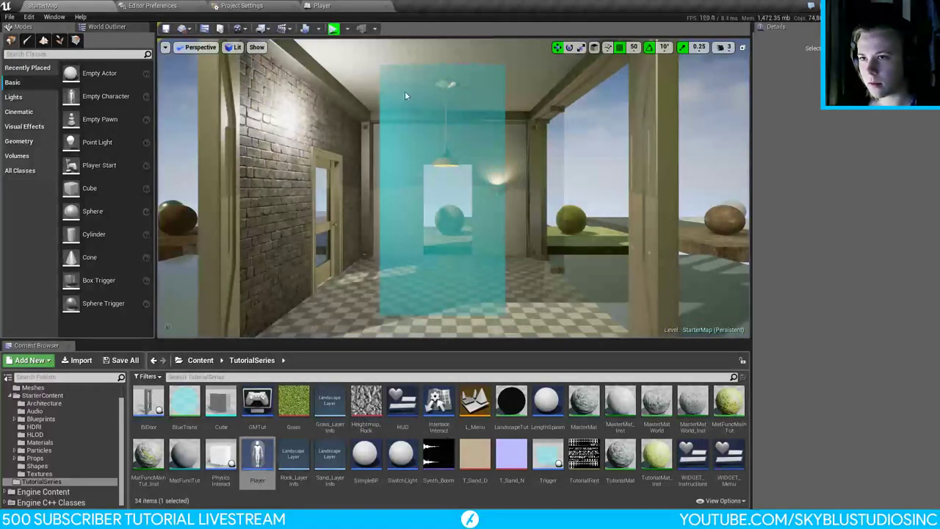
{"action": "key", "text": "alt+p"}
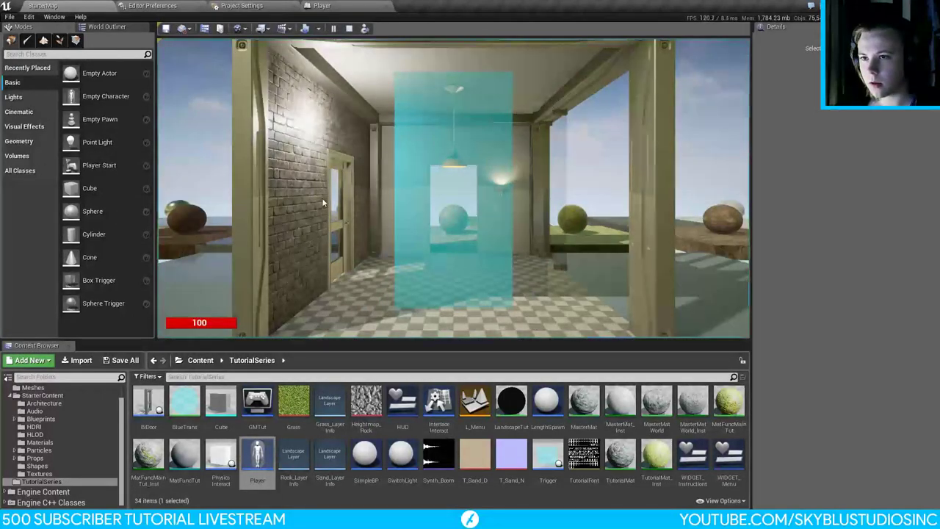
Step: Rewire InputAction LMB Pressed to Remove Health, then pan back to the Finger1 touch nodes
{"action": "left_click", "coordinate": [358, 5]}
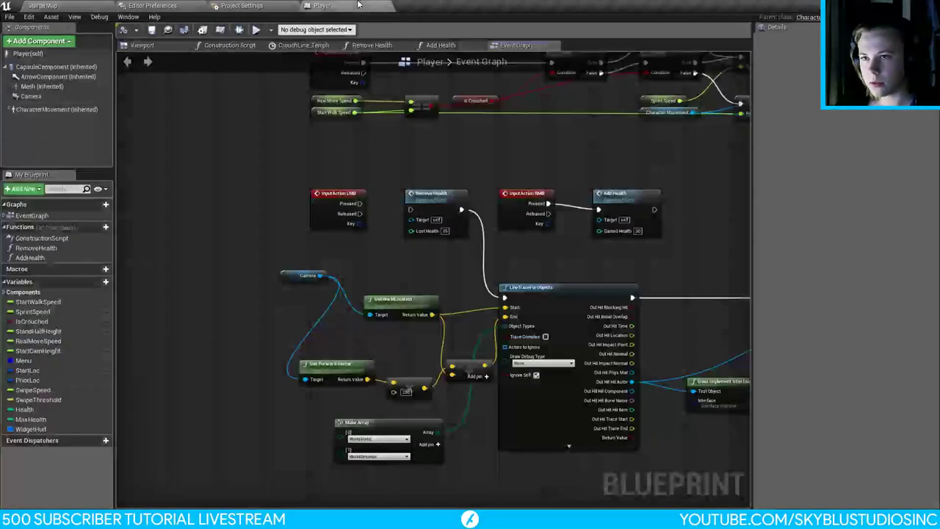
{"action": "right_click_drag", "start_coordinate": [282, 342], "coordinate": [215, 476]}
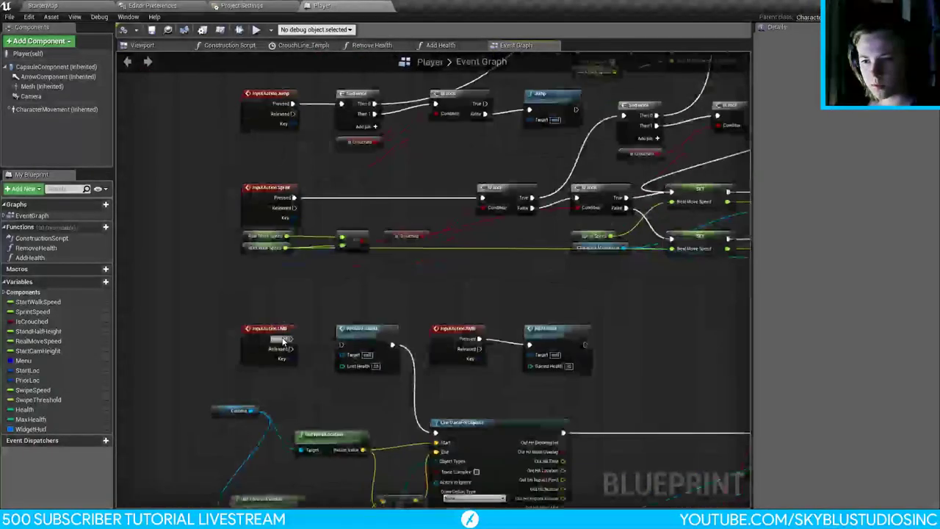
{"action": "left_click_drag", "start_coordinate": [283, 339], "coordinate": [341, 344]}
{"action": "right_click_drag", "start_coordinate": [396, 145], "coordinate": [231, 410]}
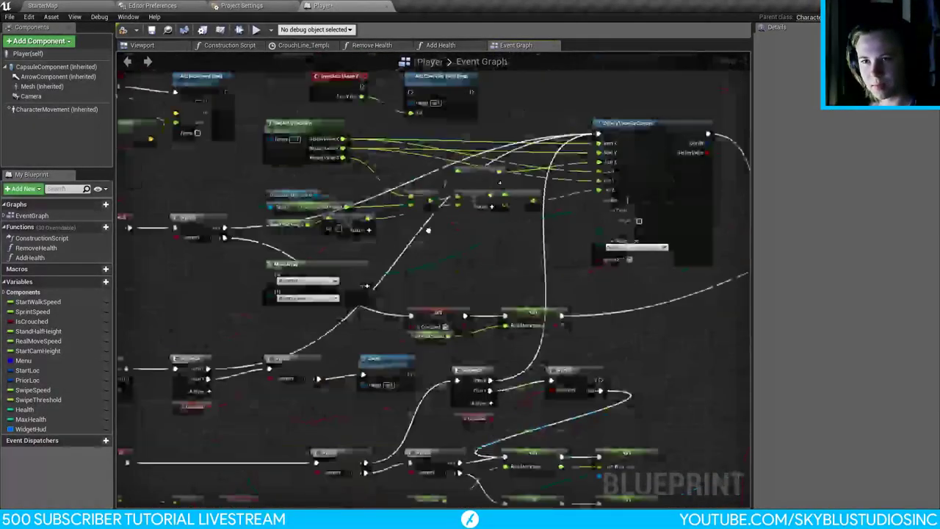
{"action": "right_click_drag", "start_coordinate": [428, 230], "coordinate": [470, 308]}
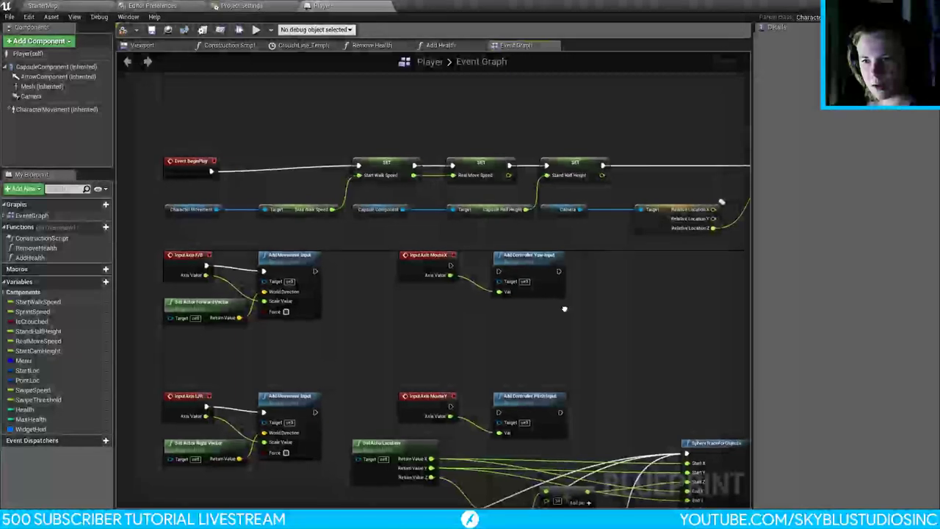
{"action": "right_click_drag", "start_coordinate": [564, 308], "coordinate": [453, 272]}
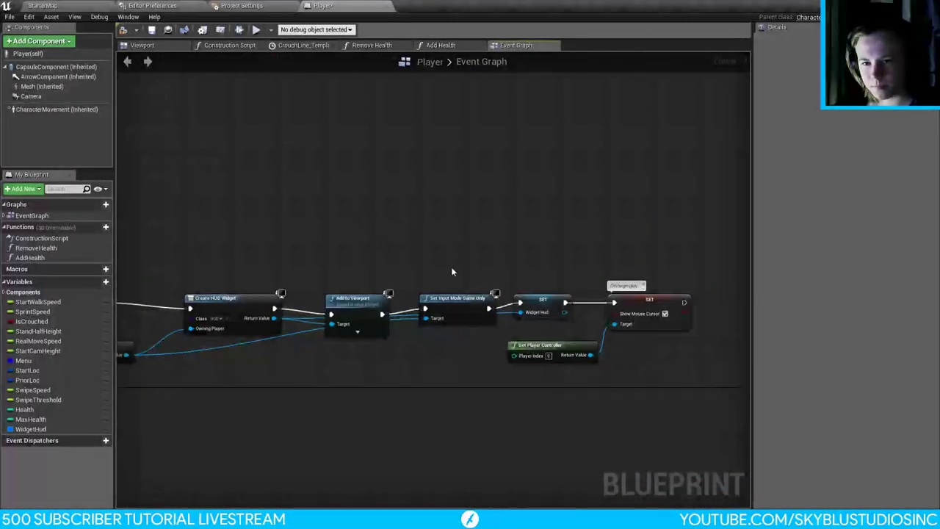
{"action": "right_click_drag", "start_coordinate": [637, 352], "coordinate": [524, 232]}
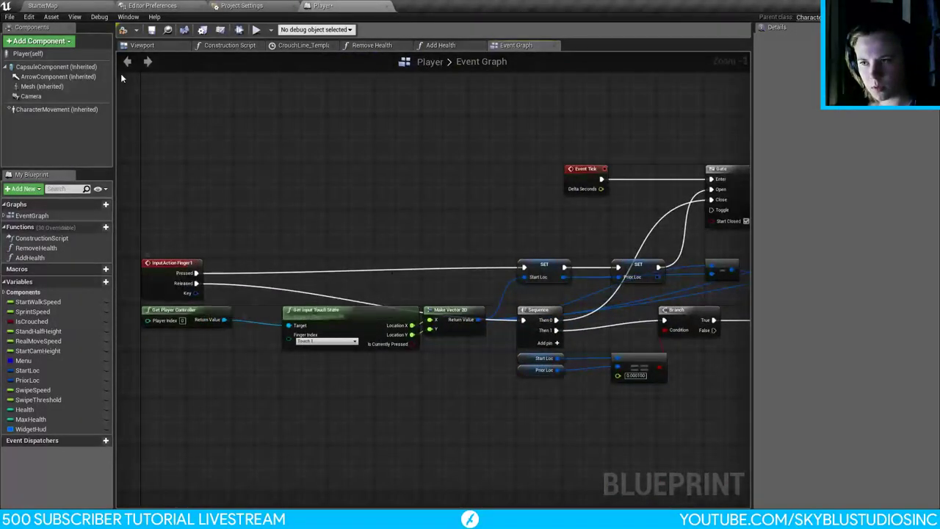
Step: In Input settings, add an empty second key slot to Finger1 and enable Use Mouse for Touch
{"action": "left_click", "coordinate": [242, 5]}
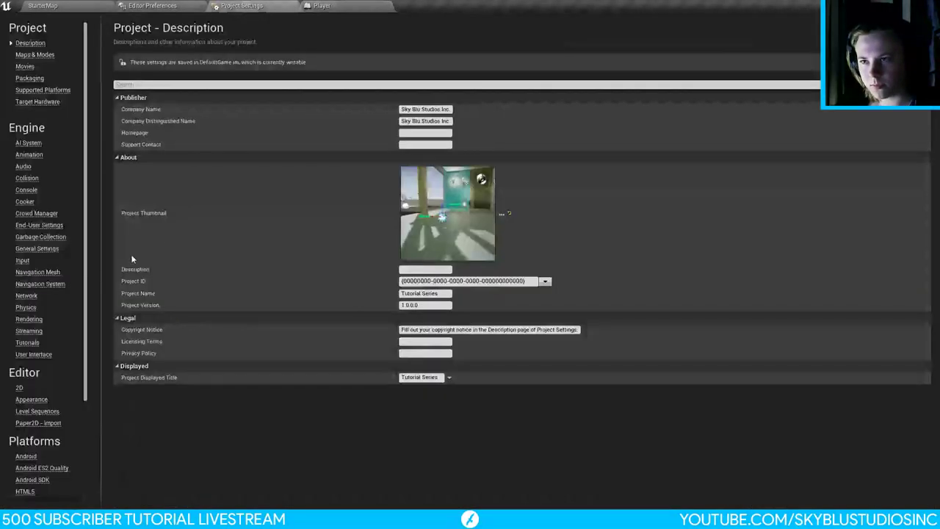
{"action": "left_click", "coordinate": [22, 260]}
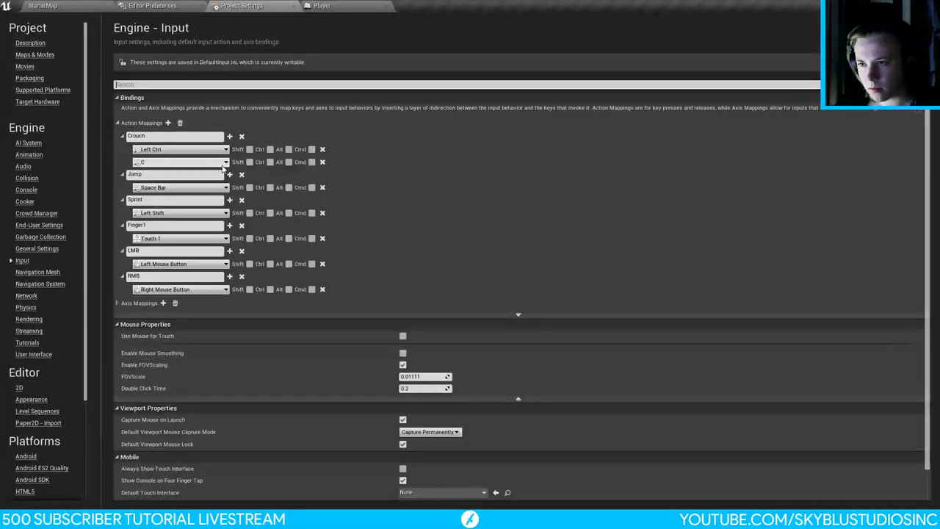
{"action": "left_click", "coordinate": [229, 225]}
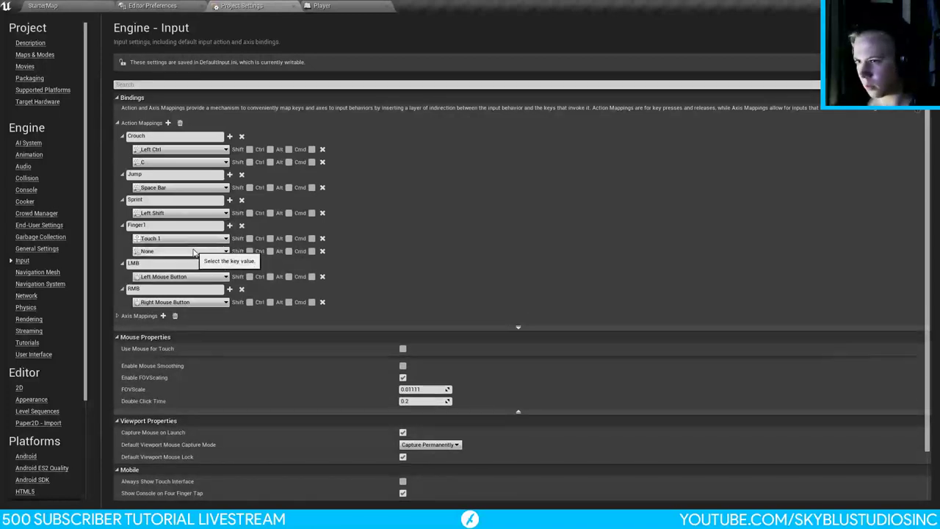
{"action": "left_click", "coordinate": [194, 252]}
{"action": "type", "text": "left"}
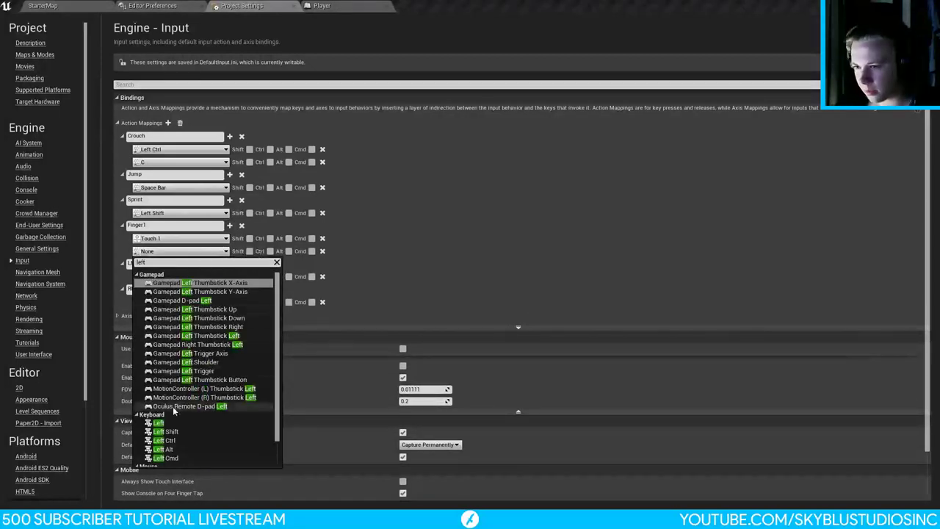
{"action": "type", "text": "mou"}
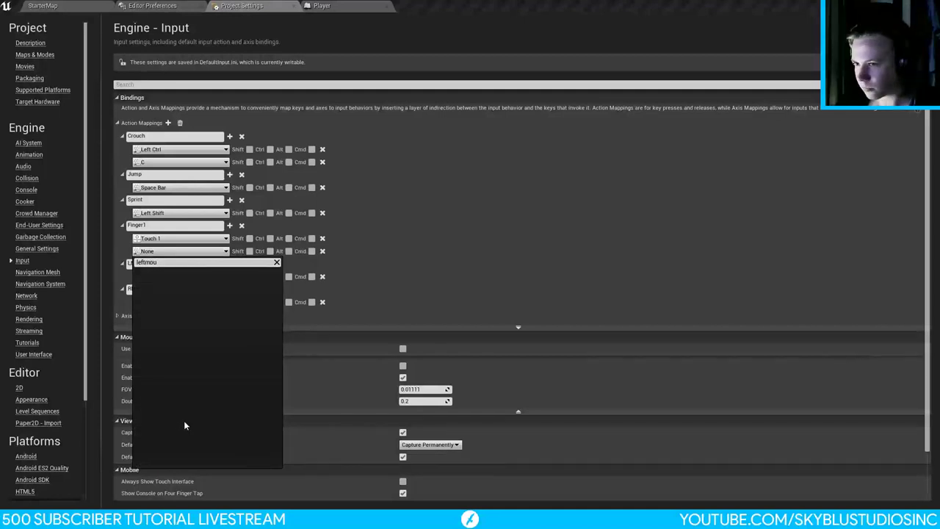
{"action": "key", "text": "BackSpace"}
{"action": "key", "text": "BackSpace"}
{"action": "key", "text": "BackSpace"}
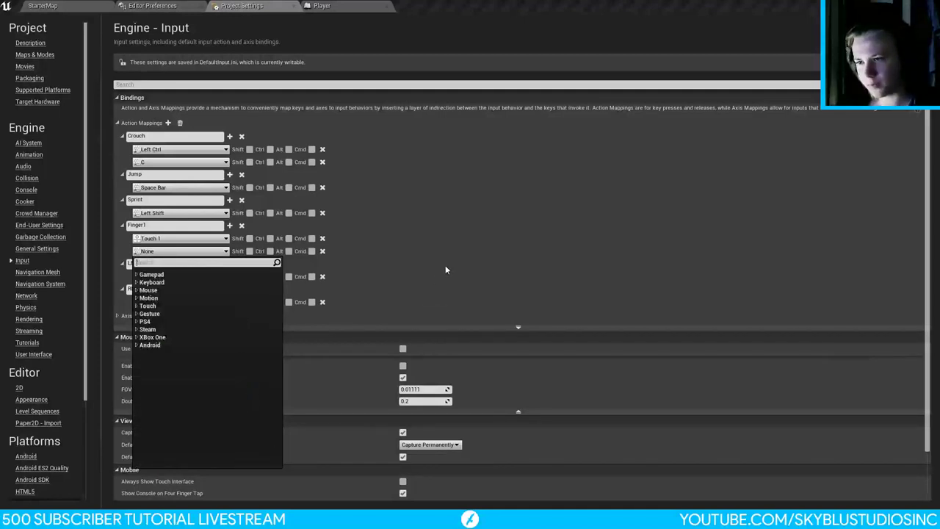
{"action": "left_click", "coordinate": [446, 265]}
{"action": "left_click", "coordinate": [402, 348]}
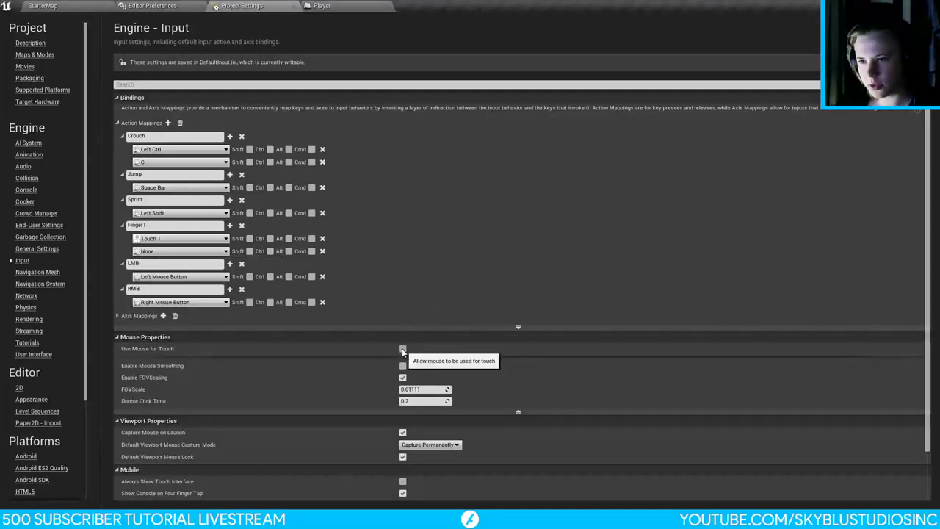
Step: Play StarterMap to try mouse-driven touch looking, then stop with Esc
{"action": "left_click", "coordinate": [44, 5]}
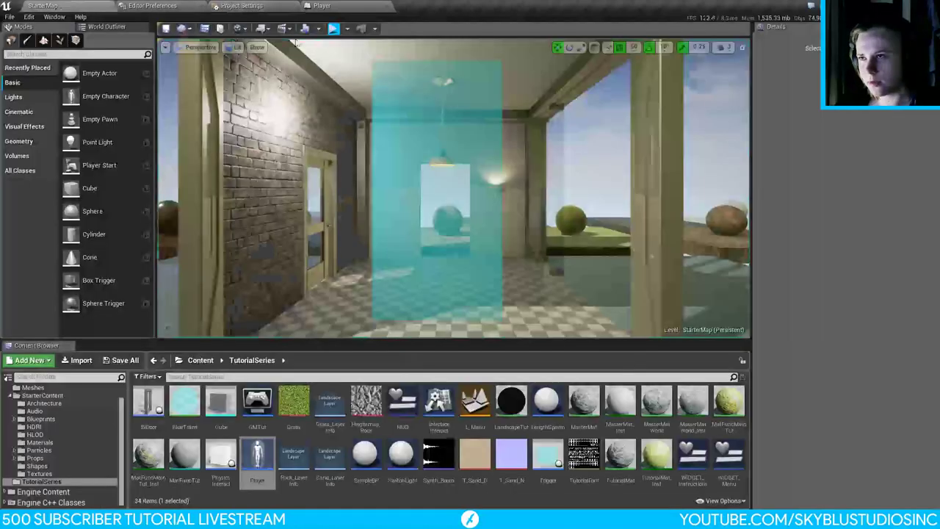
{"action": "left_click", "coordinate": [333, 29]}
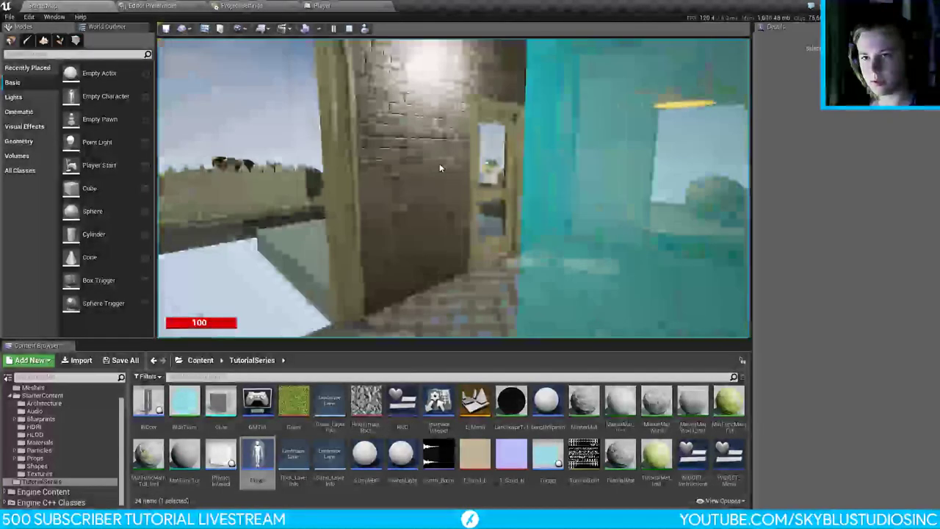
{"action": "key", "text": "Escape"}
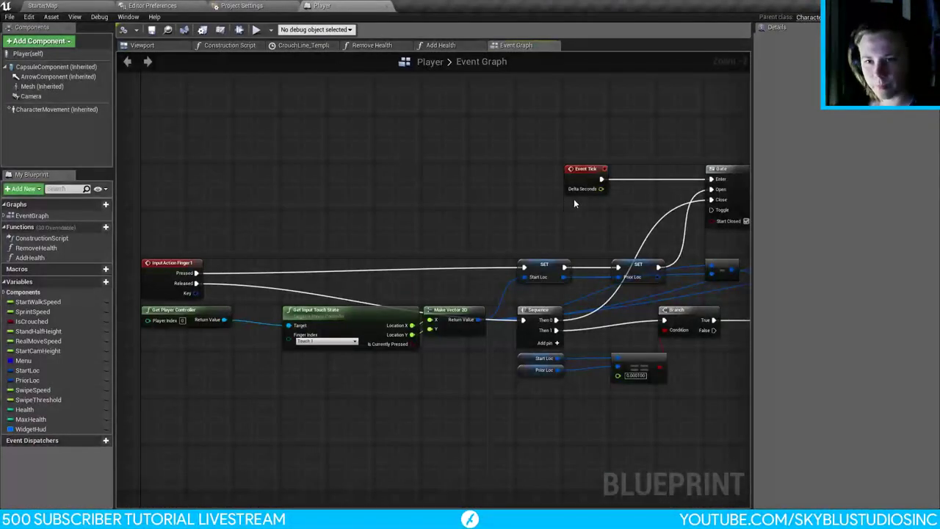
Step: Pan the Player graph over the Gate, Branch and Yaw Input nodes, then return to StarterMap
{"action": "right_click_drag", "start_coordinate": [574, 199], "coordinate": [352, 209]}
{"action": "right_click_drag", "start_coordinate": [576, 119], "coordinate": [319, 160]}
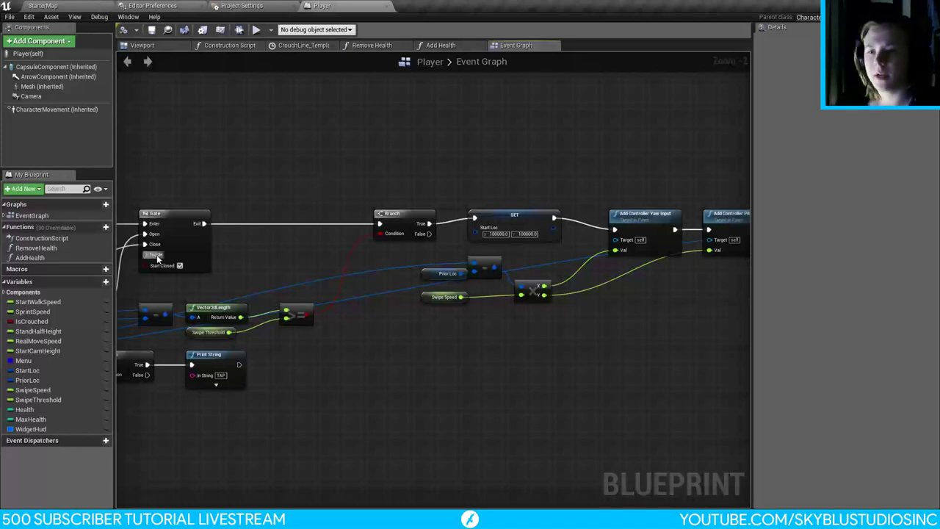
{"action": "left_click", "coordinate": [74, 5]}
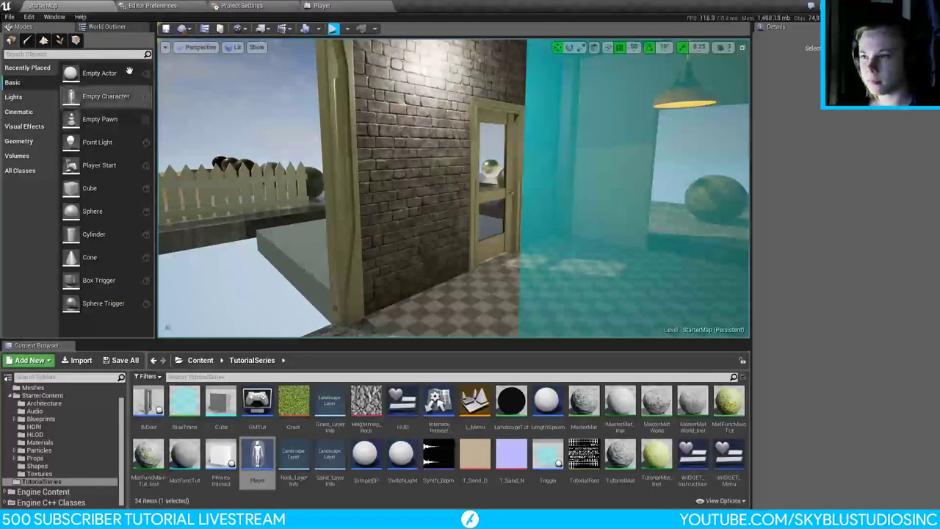
Step: In Input settings, remove an accidentally added empty Crouch key slot
{"action": "left_click", "coordinate": [233, 6]}
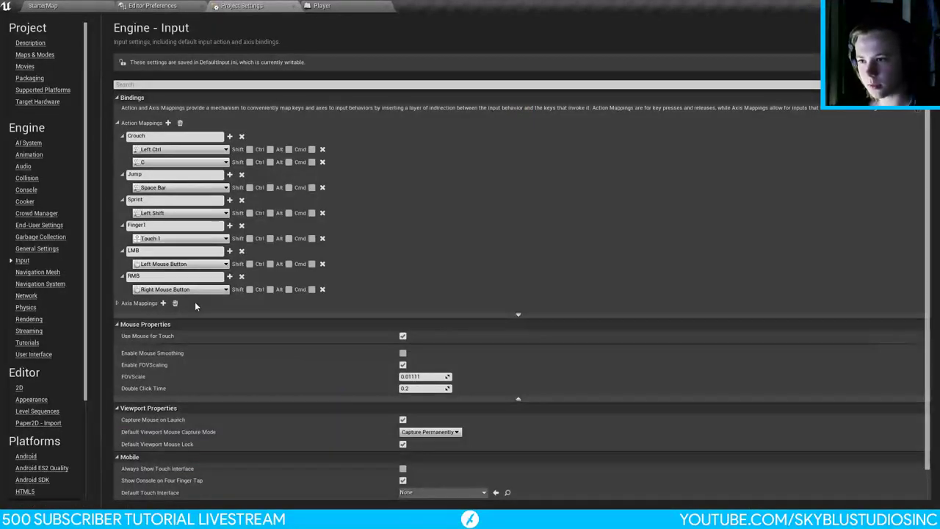
{"action": "left_click", "coordinate": [229, 136]}
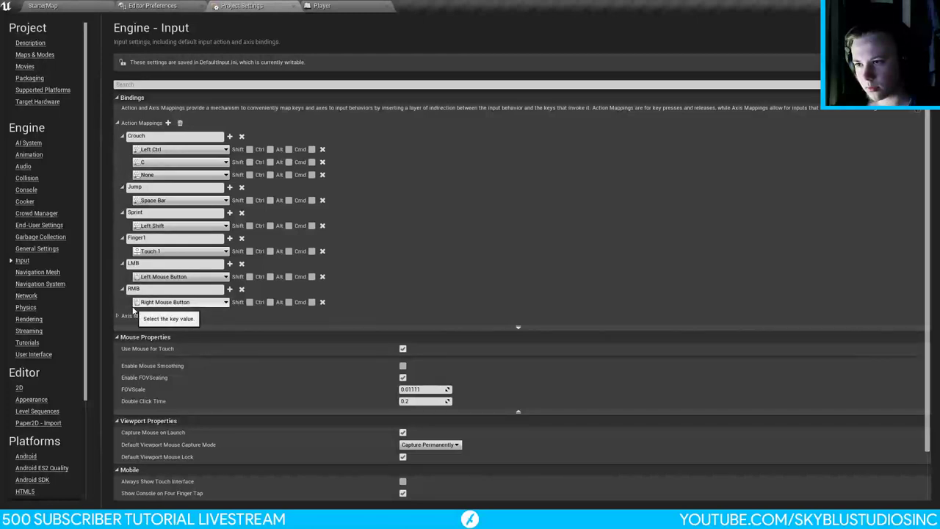
{"action": "left_click", "coordinate": [322, 174]}
Step: Add a Finger2 action mapping bound to the Touch 2 key
{"action": "left_click", "coordinate": [167, 124]}
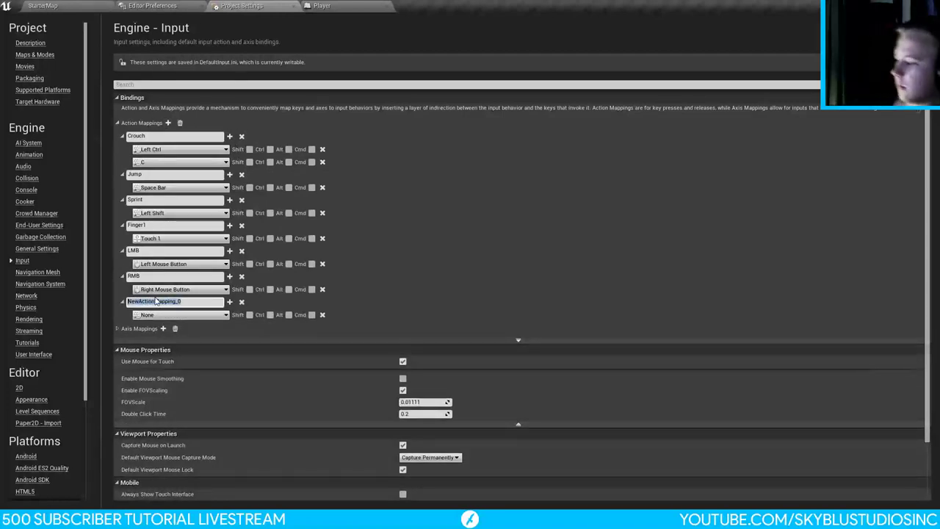
{"action": "type", "text": "Finger2"}
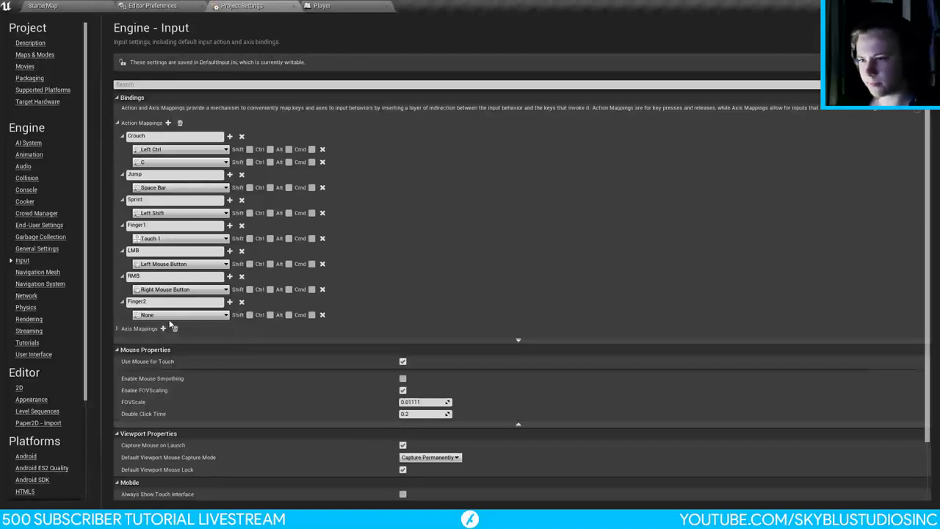
{"action": "left_click", "coordinate": [171, 318]}
{"action": "type", "text": "touch2"}
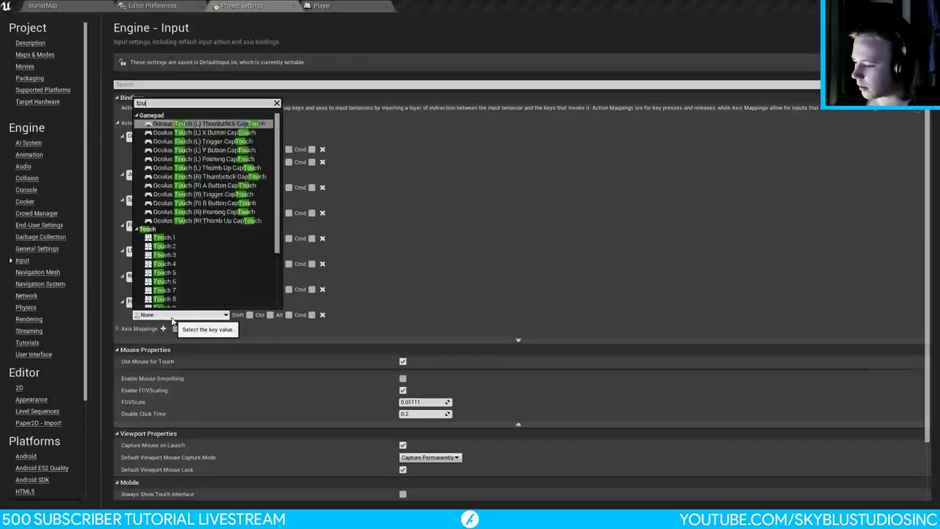
{"action": "key", "text": "BackSpace"}
{"action": "key", "text": "BackSpace"}
{"action": "key", "text": "BackSpace"}
{"action": "key", "text": "BackSpace"}
{"action": "key", "text": "BackSpace"}
{"action": "key", "text": "BackSpace"}
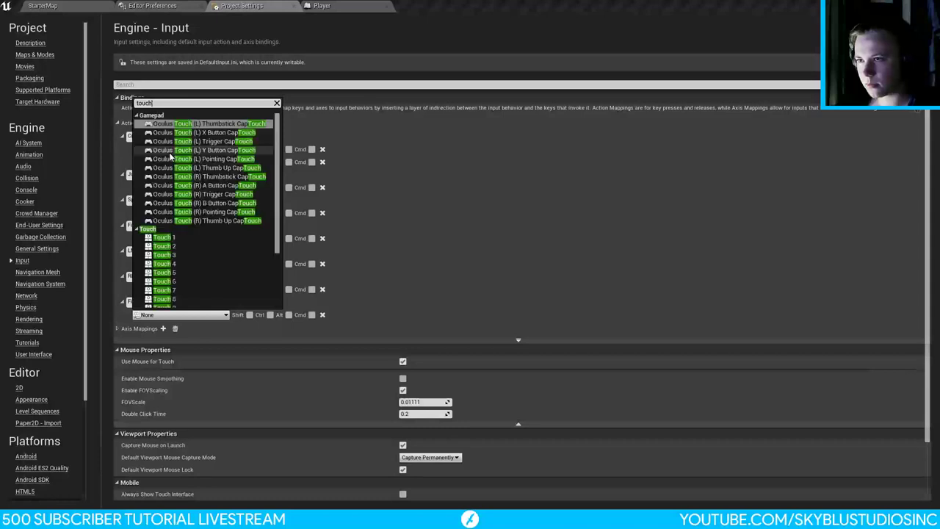
{"action": "key", "text": "Escape"}
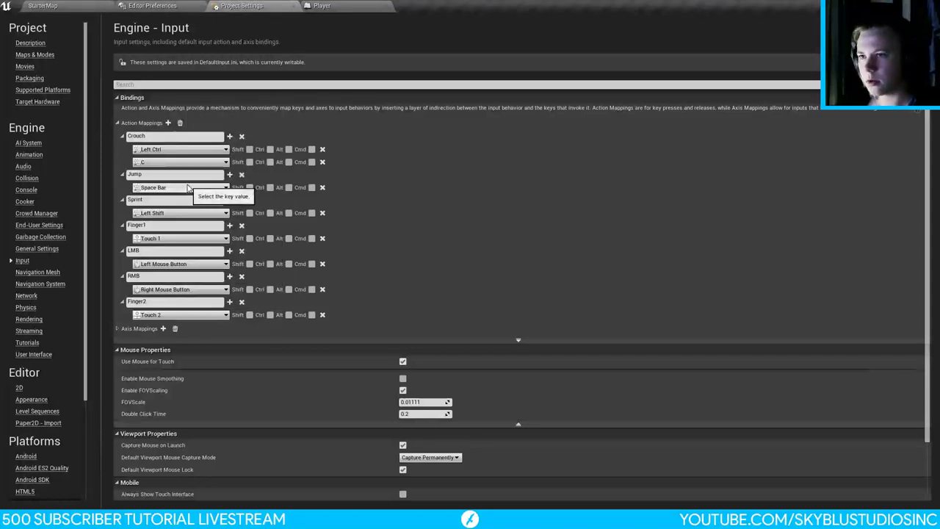
{"action": "left_click", "coordinate": [329, 6]}
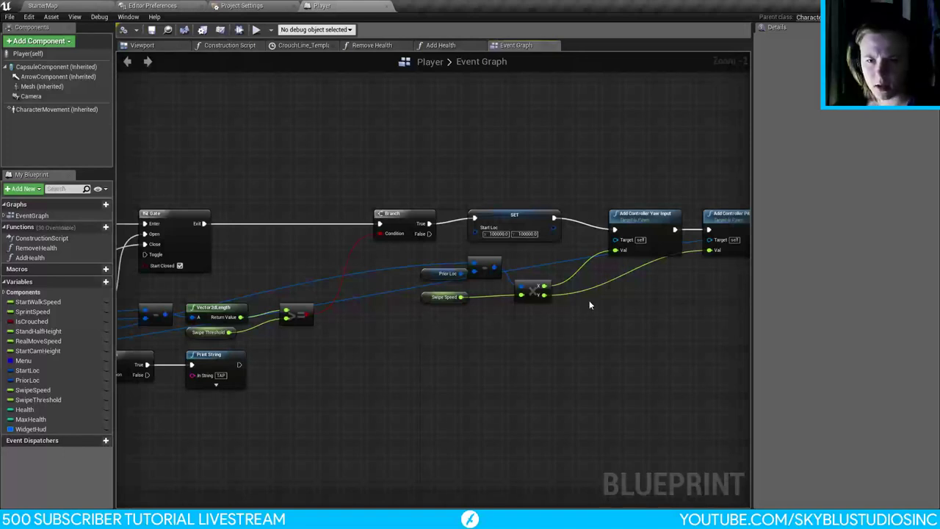
Step: Add an InputAction Finger2 event below the Finger1 touch nodes, found by searching 'input fin'
{"action": "right_click_drag", "start_coordinate": [589, 304], "coordinate": [477, 300]}
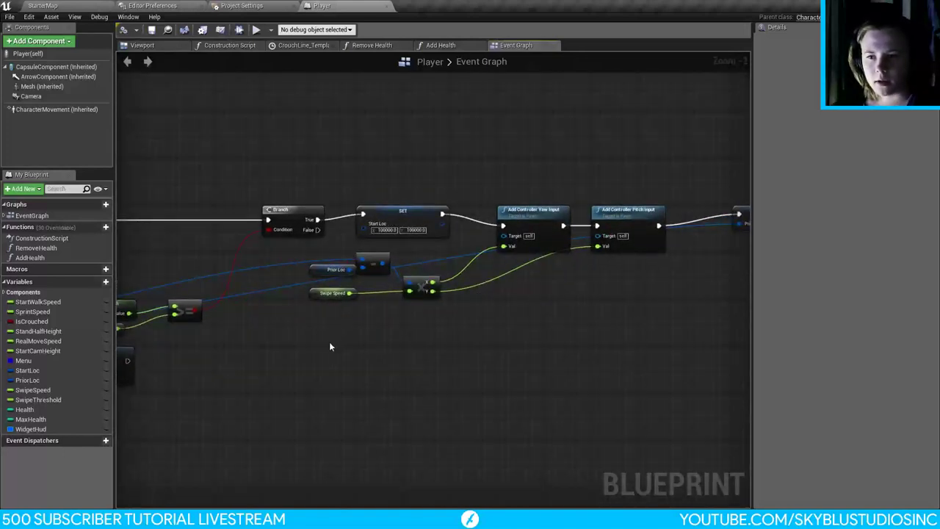
{"action": "right_click_drag", "start_coordinate": [330, 346], "coordinate": [373, 299]}
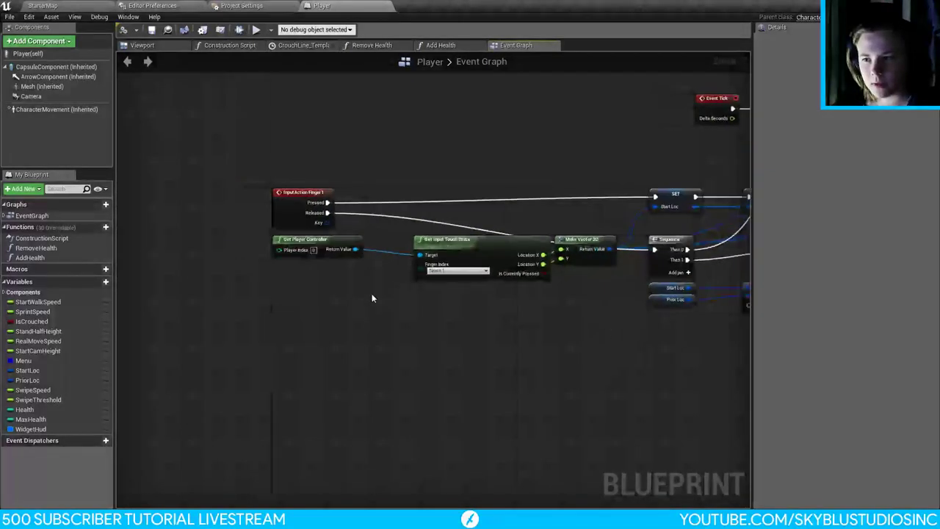
{"action": "right_click", "coordinate": [274, 333]}
{"action": "type", "text": "in"}
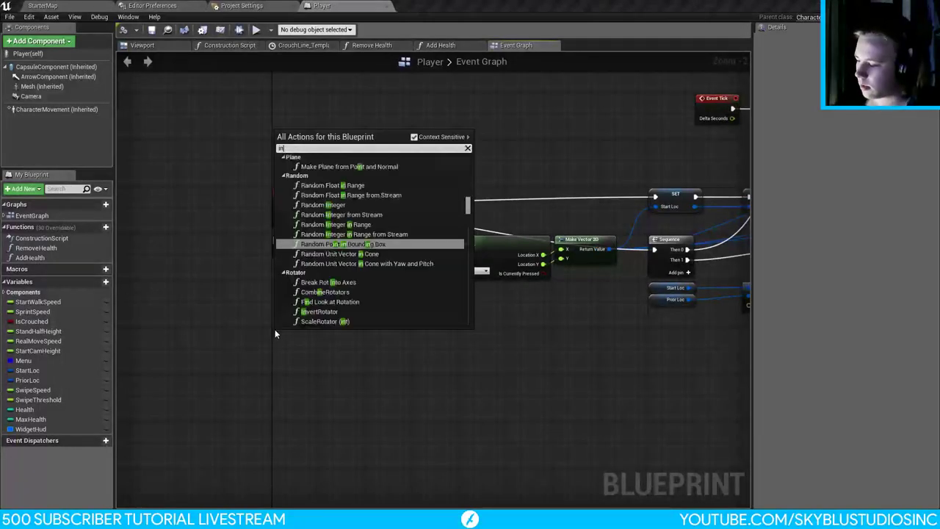
{"action": "type", "text": "put fin"}
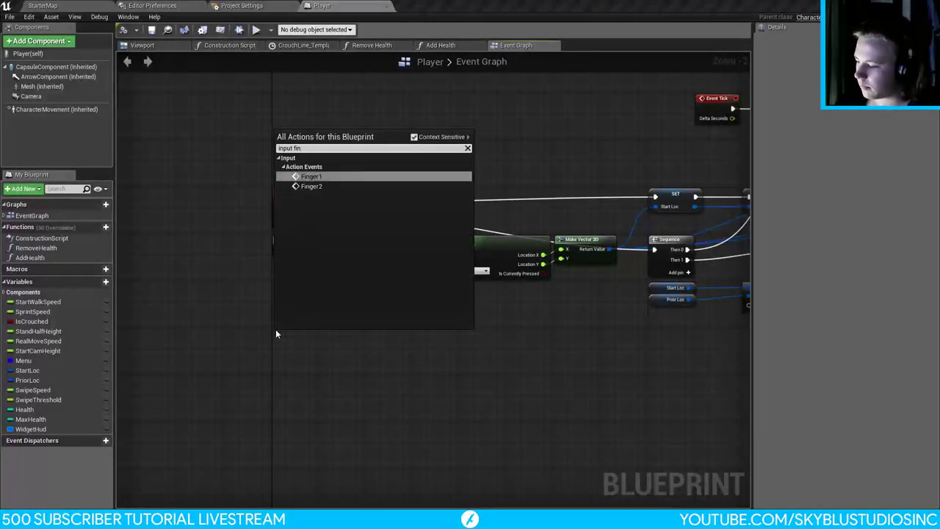
{"action": "left_click", "coordinate": [310, 186]}
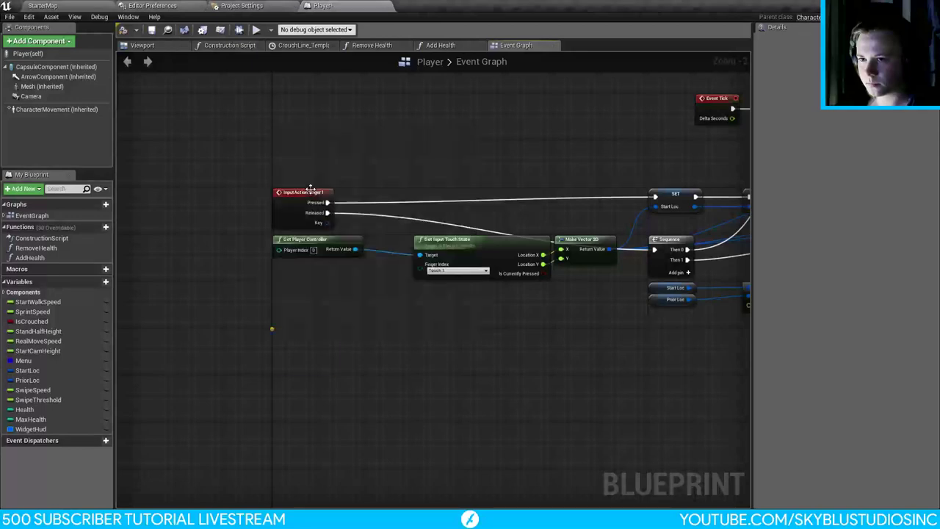
{"action": "right_click_drag", "start_coordinate": [398, 323], "coordinate": [346, 338]}
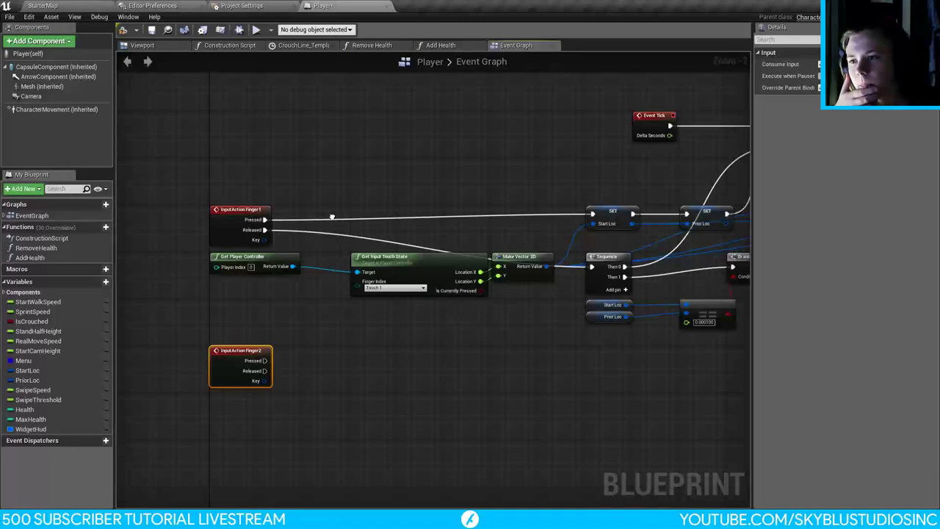
Step: Add two new blueprint variables, Finger1On and Finger2On, fixing a mistyped first name
{"action": "left_click", "coordinate": [105, 281]}
{"action": "type", "text": "Boo"}
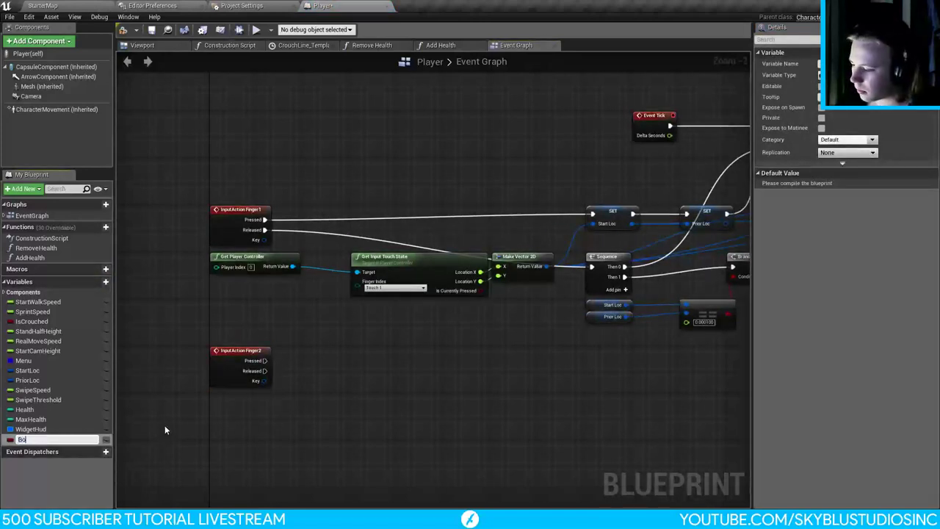
{"action": "key", "text": "BackSpace"}
{"action": "key", "text": "BackSpace"}
{"action": "key", "text": "BackSpace"}
{"action": "key", "text": "BackSpace"}
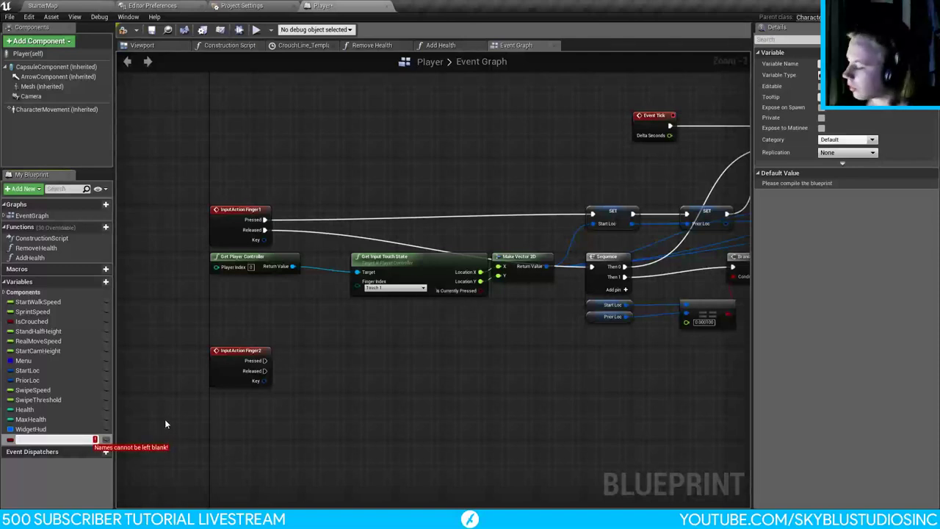
{"action": "type", "text": "Finger1"}
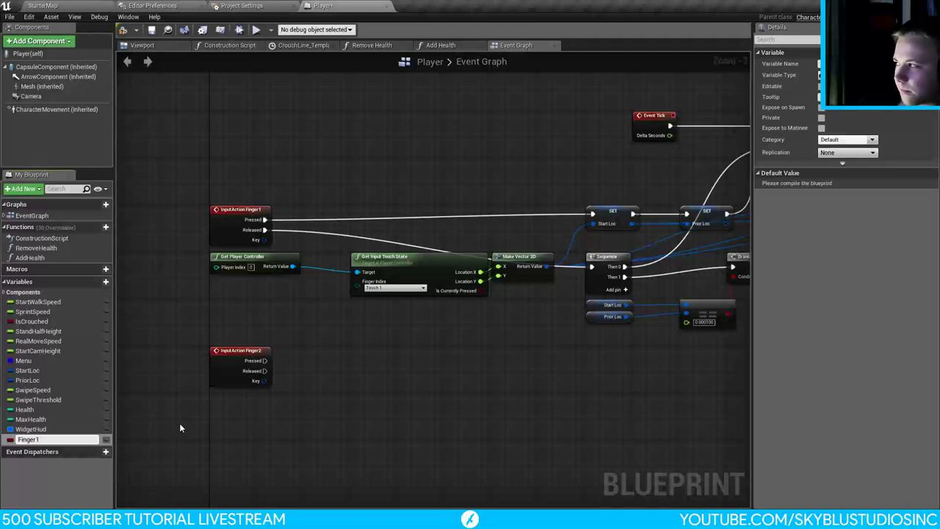
{"action": "type", "text": "On"}
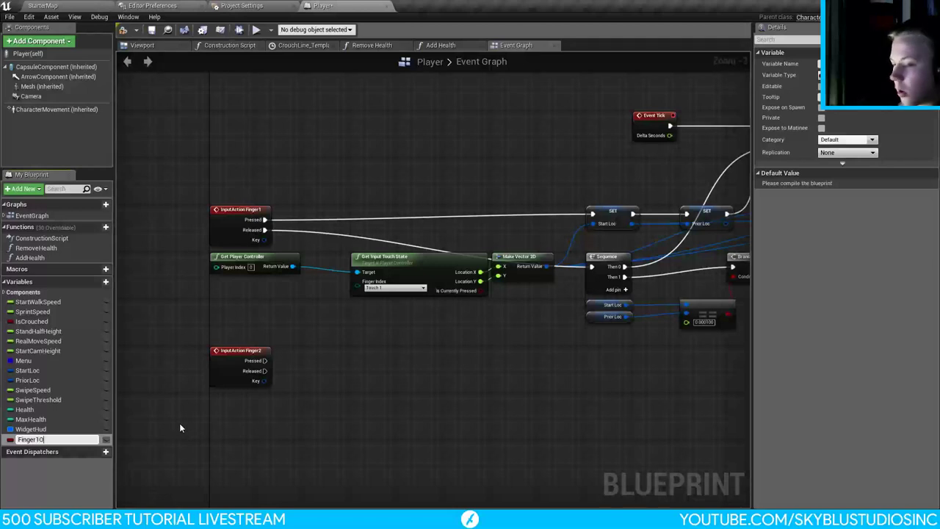
{"action": "key", "text": "Return"}
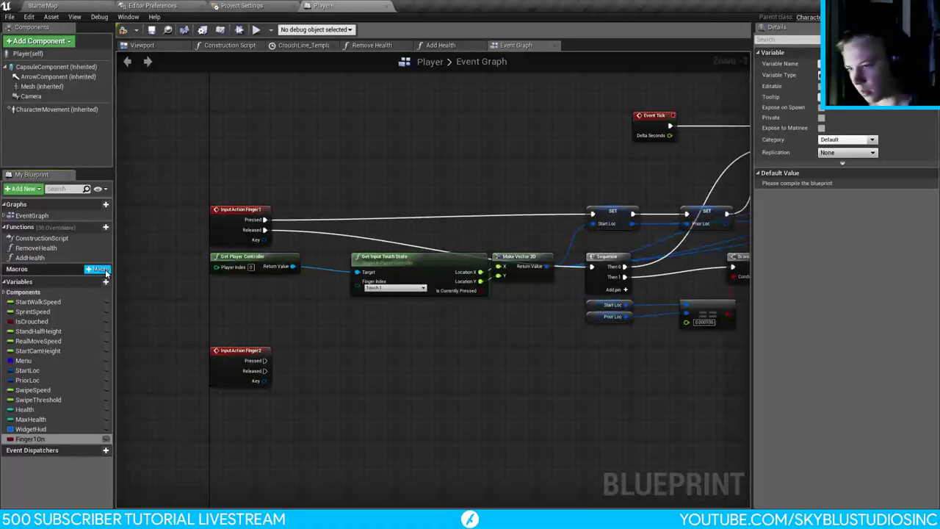
{"action": "left_click", "coordinate": [105, 281]}
{"action": "type", "text": "F"}
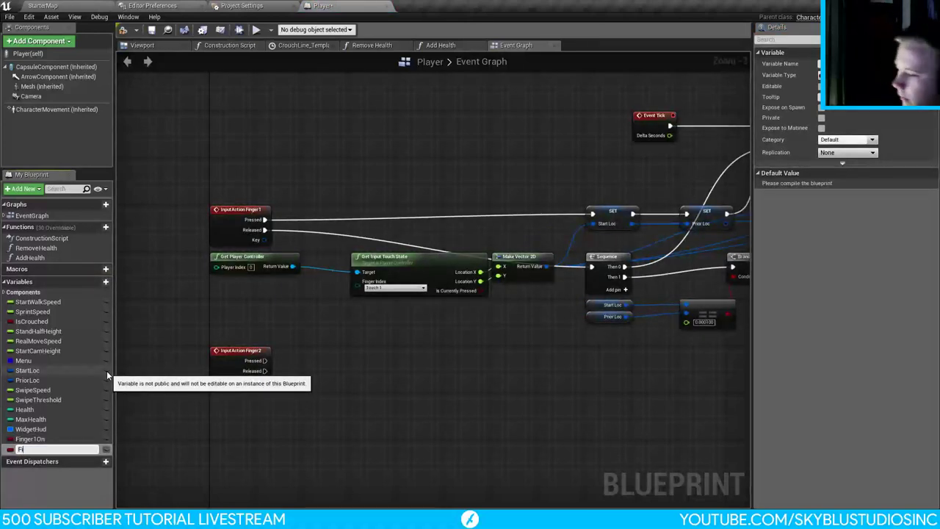
{"action": "type", "text": "inger2On"}
{"action": "key", "text": "Return"}
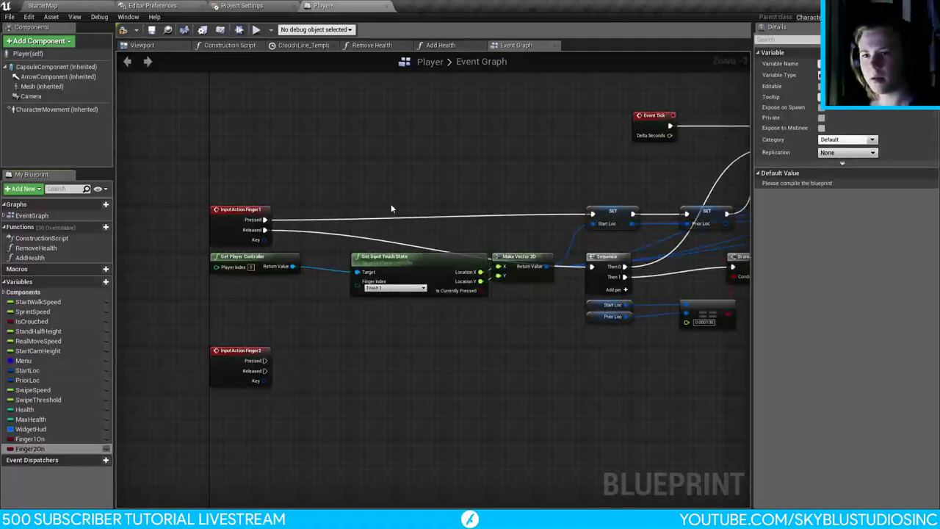
Step: Wire Finger1 Pressed to a checked SET Finger 1On and Finger1 Released to another setter
{"action": "right_click_drag", "start_coordinate": [391, 209], "coordinate": [368, 214]}
{"action": "left_click_drag", "start_coordinate": [241, 225], "coordinate": [282, 217]}
{"action": "type", "text": "set"}
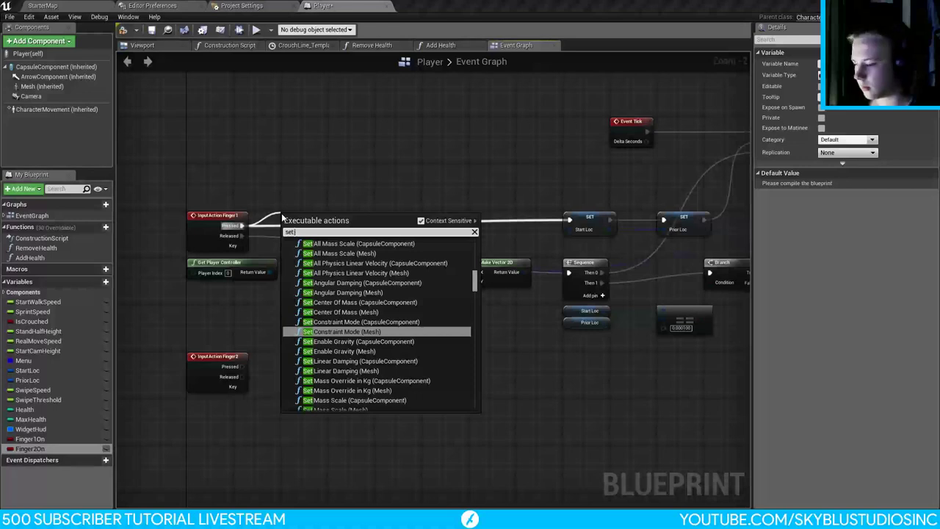
{"action": "type", "text": " finger1"}
{"action": "key", "text": "Return"}
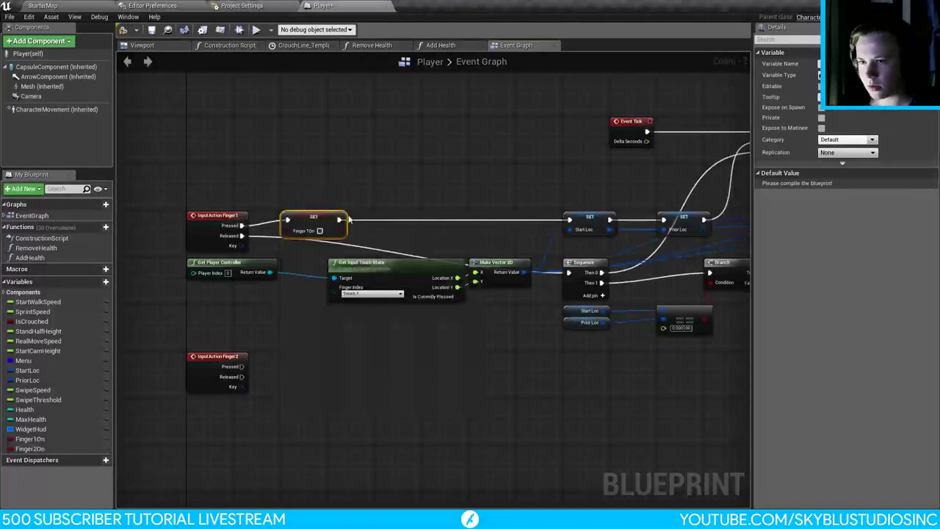
{"action": "left_click", "coordinate": [319, 231]}
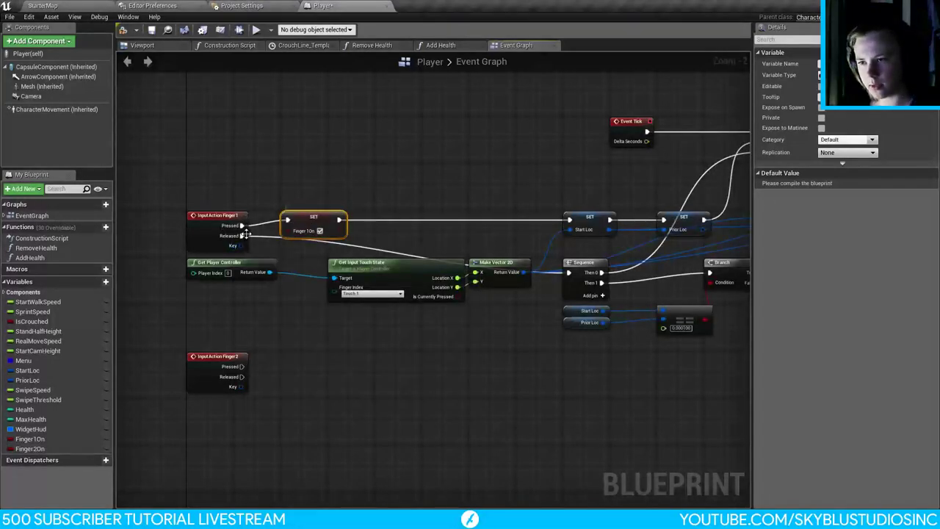
{"action": "left_click_drag", "start_coordinate": [243, 235], "coordinate": [282, 244]}
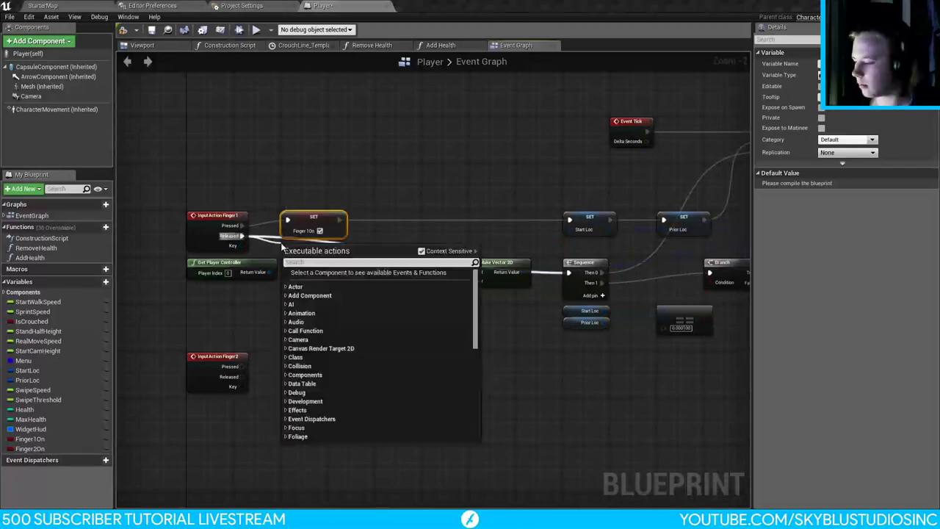
{"action": "type", "text": "set fi"}
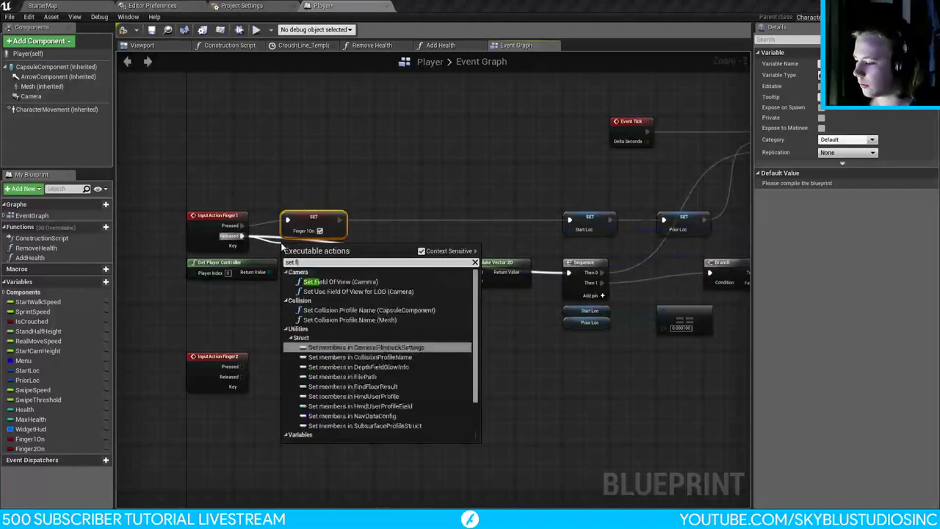
{"action": "type", "text": "nger"}
{"action": "left_click", "coordinate": [326, 300]}
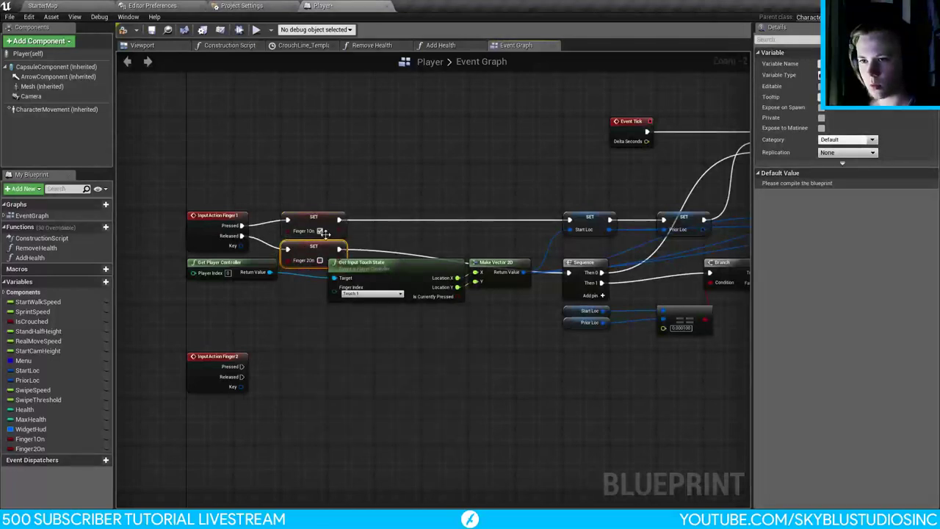
{"action": "left_click", "coordinate": [353, 360]}
Step: Make Finger2 Pressed set Finger 2On true and Released set it false via a pasted copy
{"action": "right_click_drag", "start_coordinate": [263, 402], "coordinate": [273, 355]}
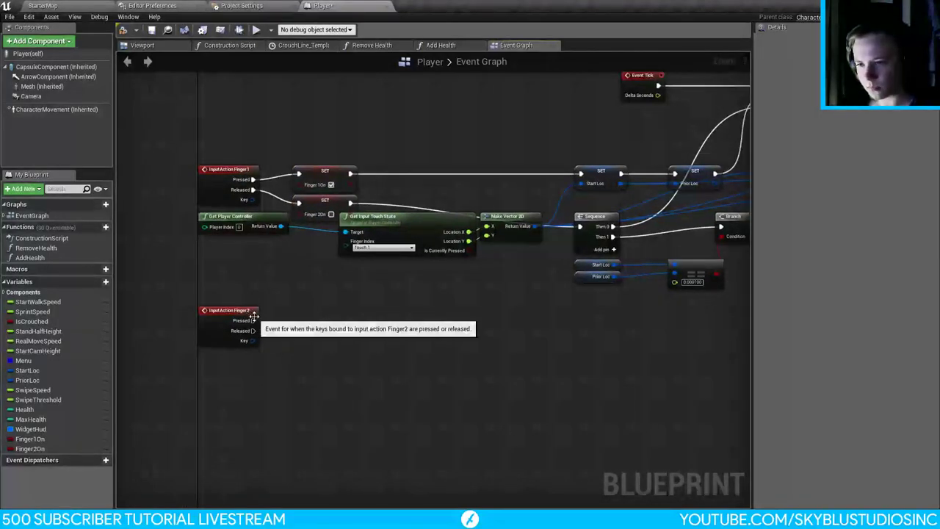
{"action": "left_click_drag", "start_coordinate": [253, 320], "coordinate": [293, 307]}
{"action": "type", "text": "set"}
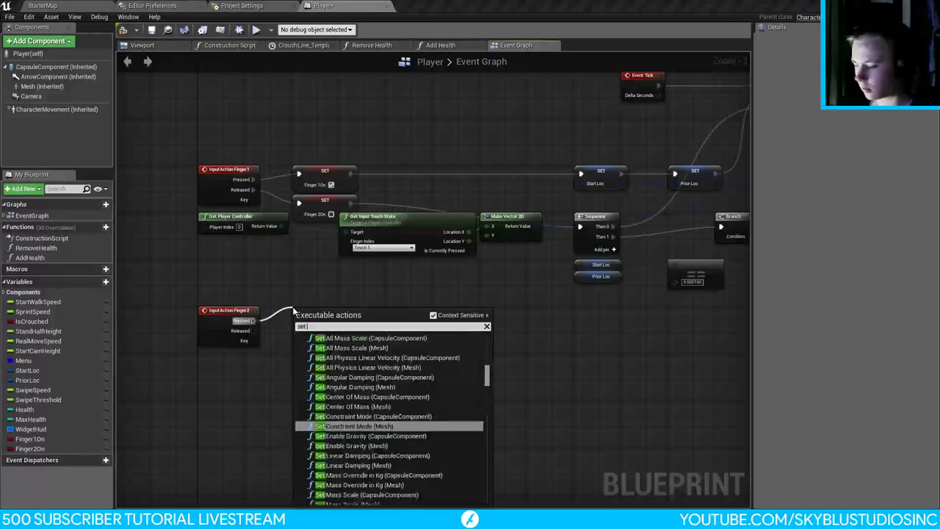
{"action": "type", "text": " finger"}
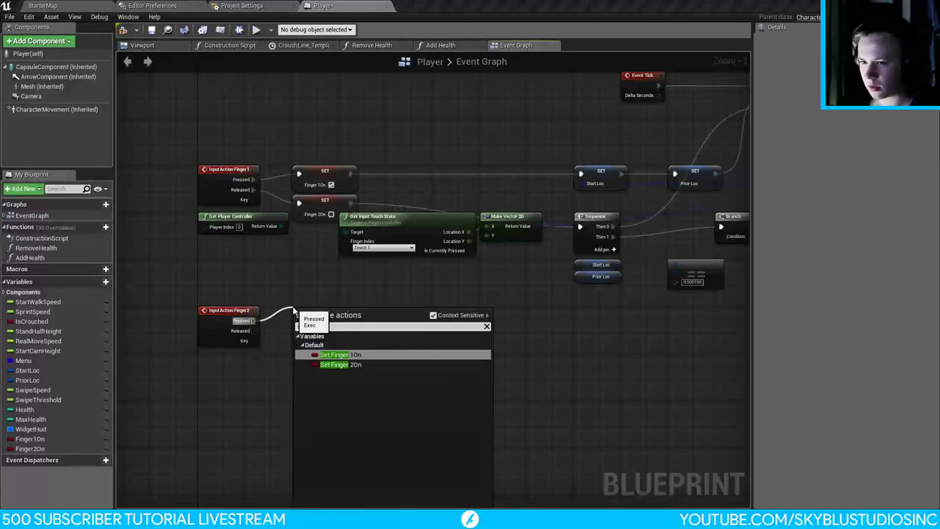
{"action": "key", "text": "Down"}
{"action": "key", "text": "Return"}
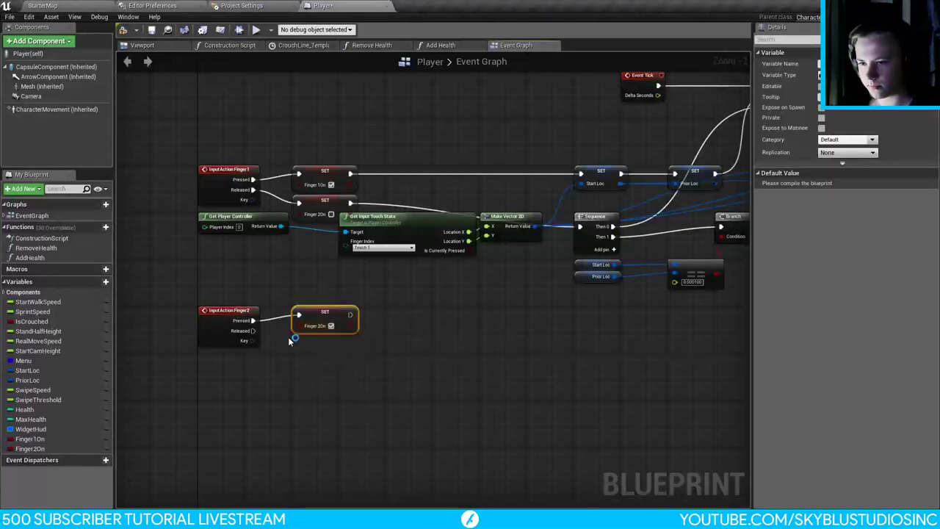
{"action": "key", "text": "ctrl+c"}
{"action": "key", "text": "ctrl+v"}
{"action": "left_click_drag", "start_coordinate": [252, 331], "coordinate": [292, 343]}
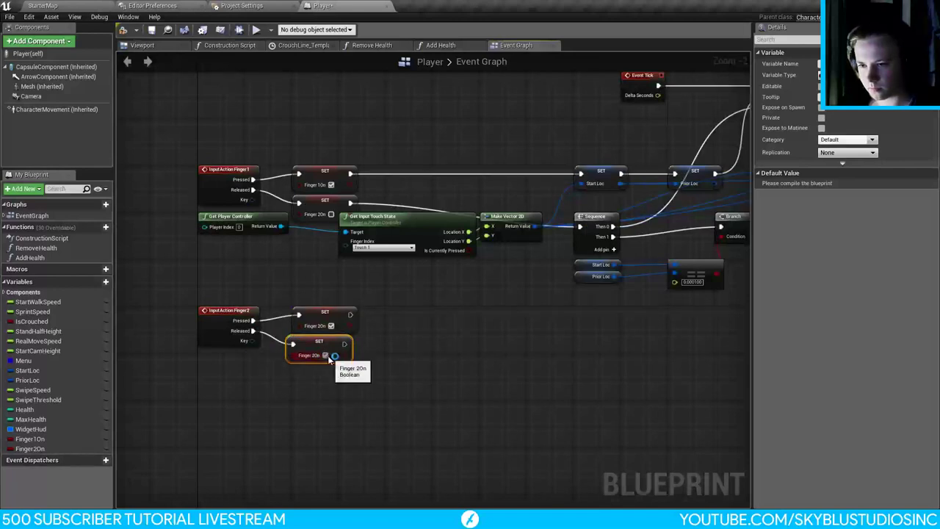
{"action": "left_click", "coordinate": [325, 356]}
{"action": "left_click", "coordinate": [460, 307]}
{"action": "right_click_drag", "start_coordinate": [460, 307], "coordinate": [428, 200]}
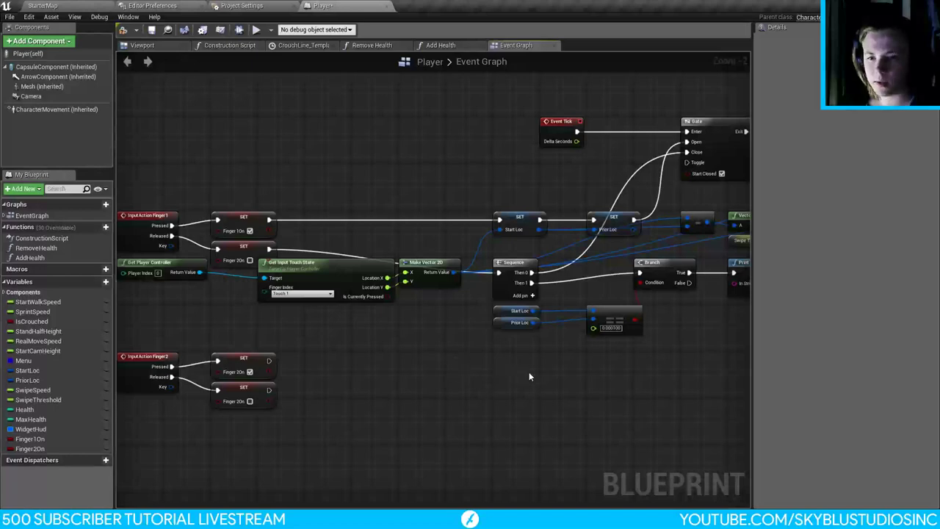
{"action": "right_click_drag", "start_coordinate": [604, 372], "coordinate": [353, 444]}
{"action": "scroll", "coordinate": [352, 444], "scroll_direction": "down", "scroll_amount": 2}
{"action": "right_click_drag", "start_coordinate": [185, 355], "coordinate": [327, 324]}
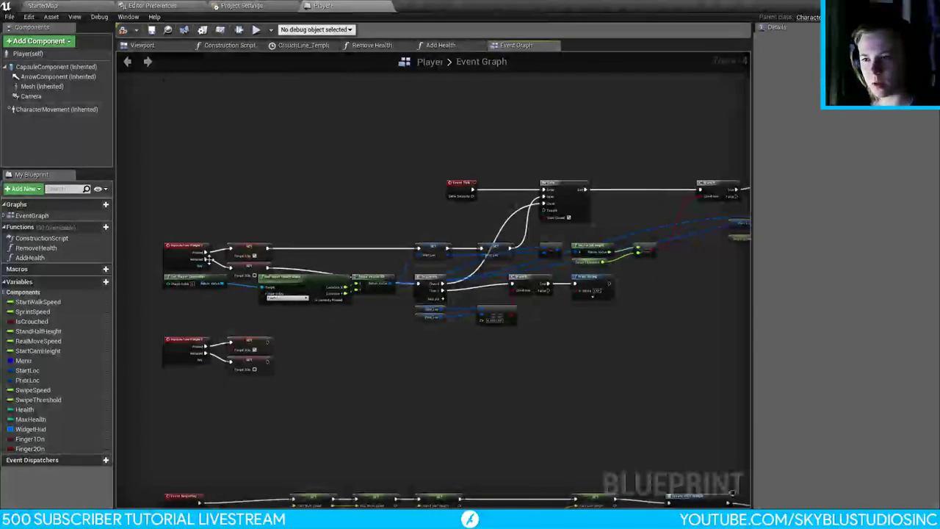
{"action": "right_click_drag", "start_coordinate": [531, 211], "coordinate": [422, 196]}
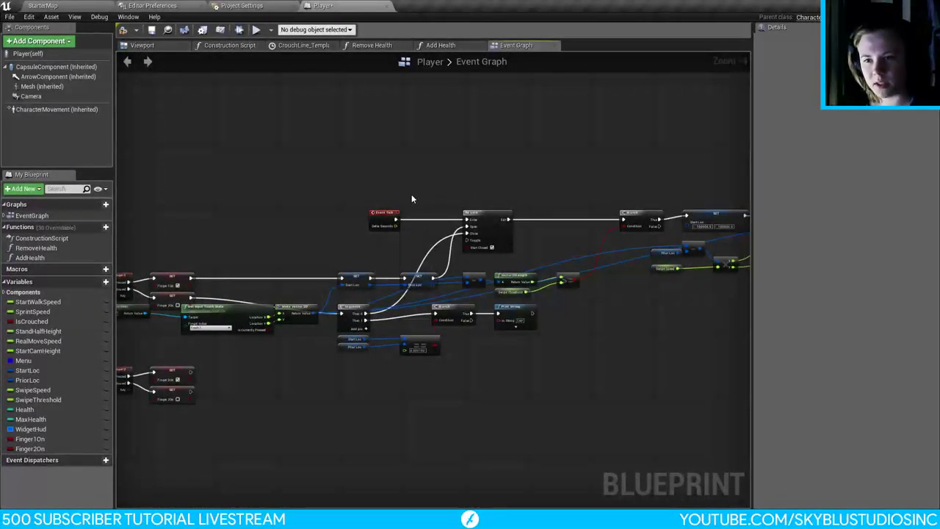
{"action": "right_click_drag", "start_coordinate": [233, 356], "coordinate": [348, 338]}
{"action": "left_click_drag", "start_coordinate": [197, 341], "coordinate": [329, 392]}
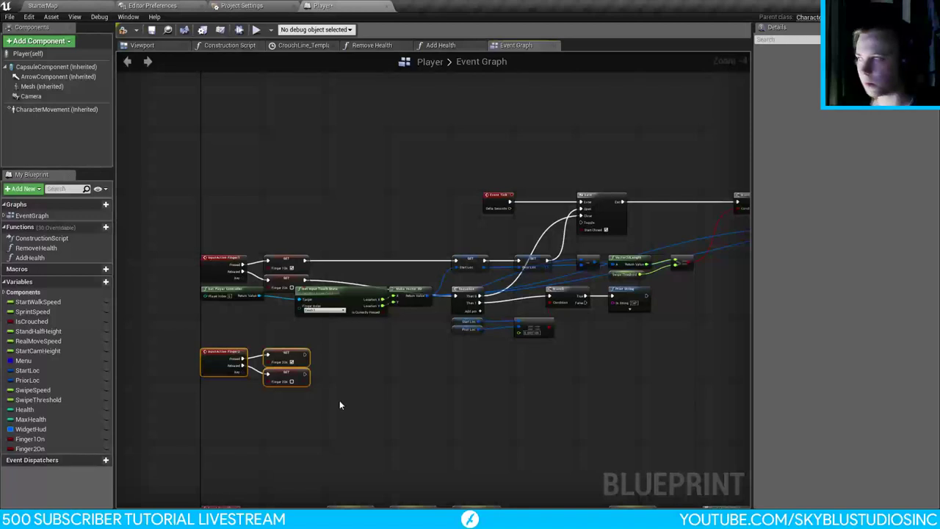
{"action": "left_click", "coordinate": [587, 391]}
{"action": "right_click_drag", "start_coordinate": [613, 372], "coordinate": [599, 381]}
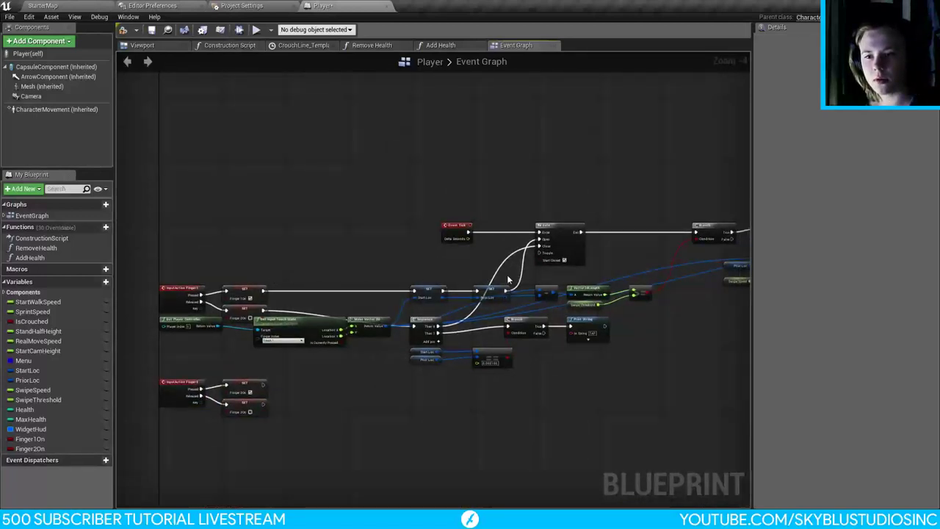
{"action": "right_click_drag", "start_coordinate": [561, 270], "coordinate": [373, 262]}
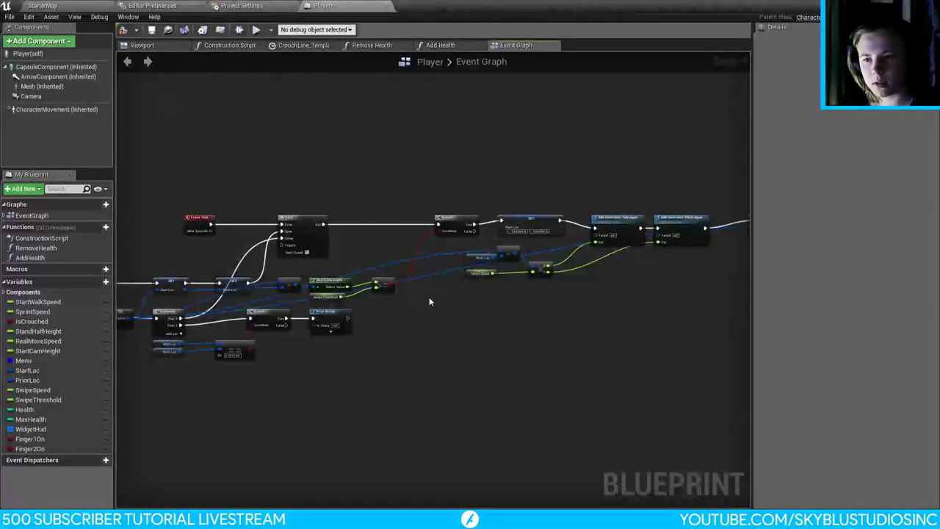
{"action": "right_click_drag", "start_coordinate": [257, 278], "coordinate": [267, 237]}
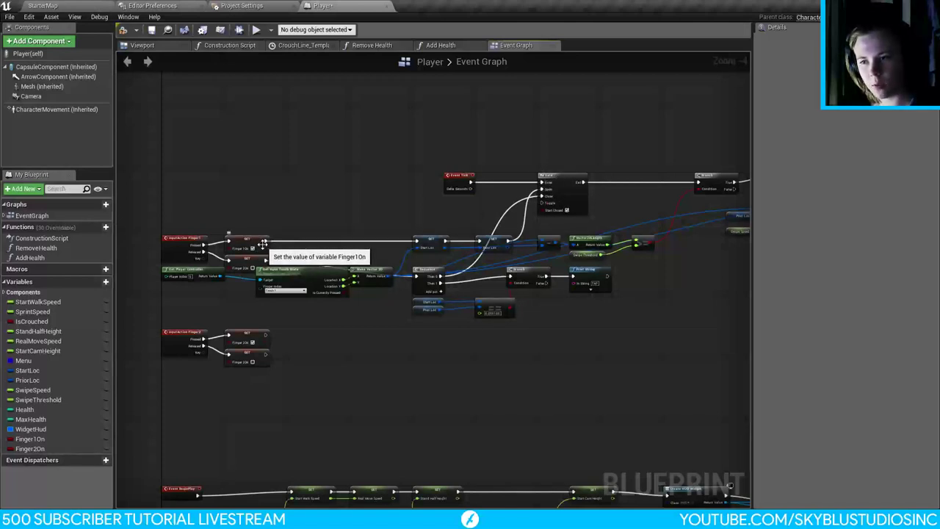
{"action": "scroll", "coordinate": [441, 227], "scroll_direction": "up", "scroll_amount": 4}
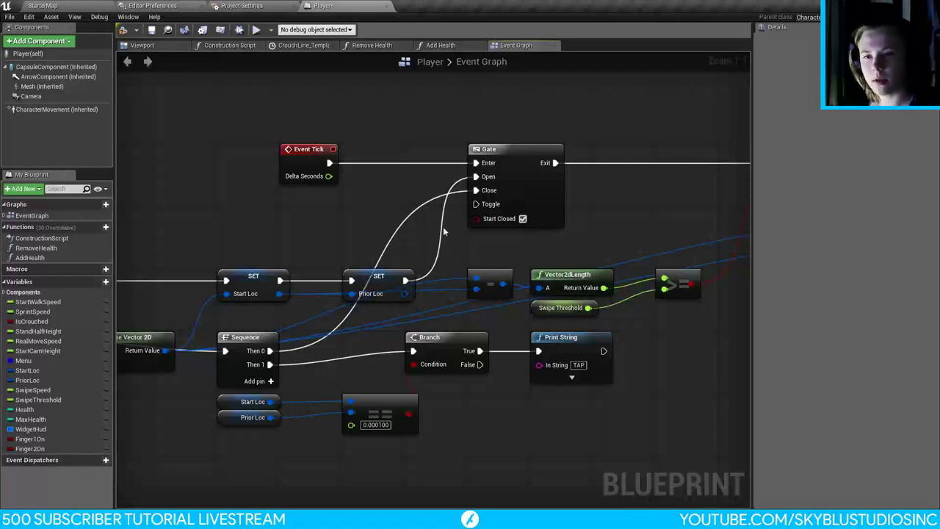
Step: Move Event Tick left and add a Branch after it with Finger 2On as condition
{"action": "right_click_drag", "start_coordinate": [365, 220], "coordinate": [482, 271]}
{"action": "left_click_drag", "start_coordinate": [407, 216], "coordinate": [333, 199]}
{"action": "type", "text": "sequ"}
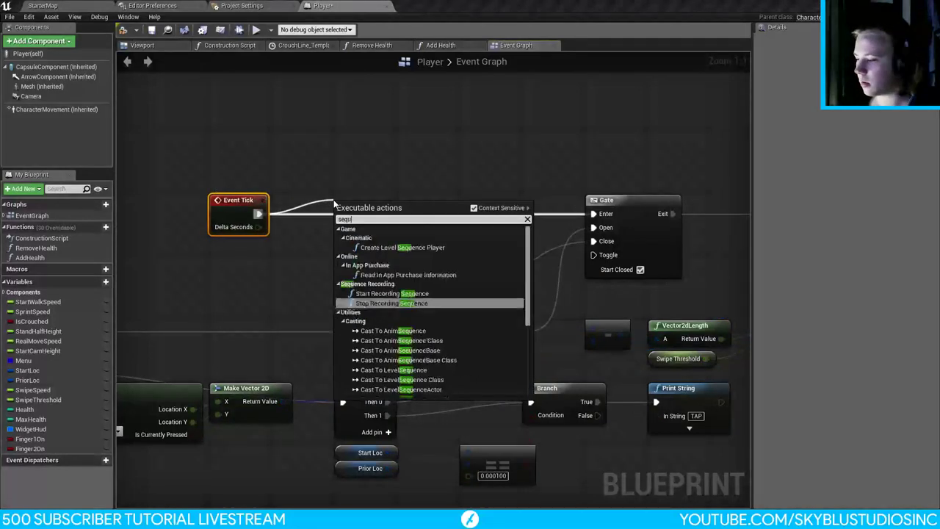
{"action": "key", "text": "BackSpace"}
{"action": "key", "text": "BackSpace"}
{"action": "key", "text": "BackSpace"}
{"action": "key", "text": "BackSpace"}
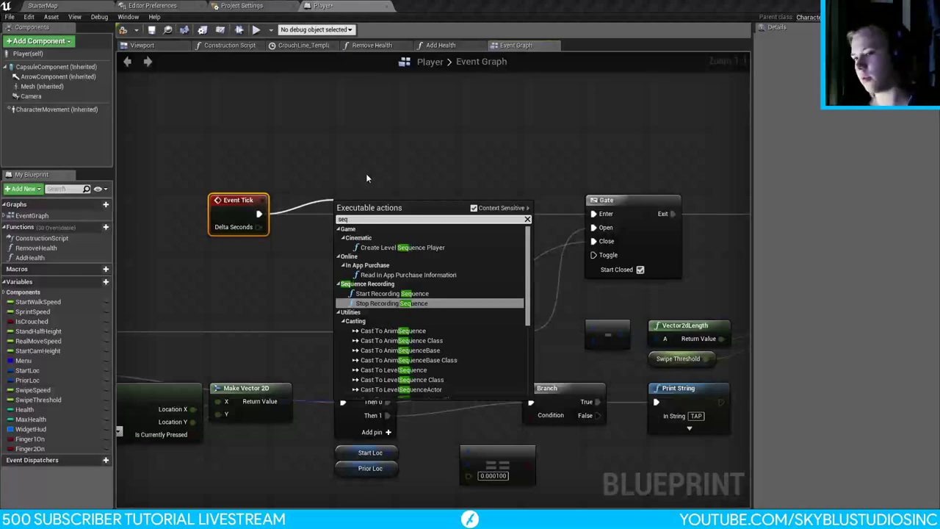
{"action": "type", "text": "branch"}
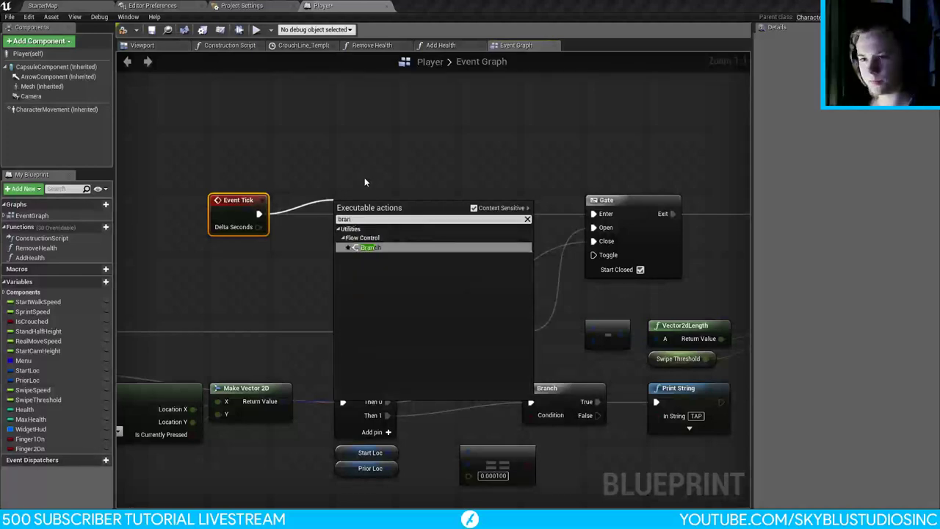
{"action": "key", "text": "Return"}
{"action": "right_click_drag", "start_coordinate": [322, 245], "coordinate": [388, 233]}
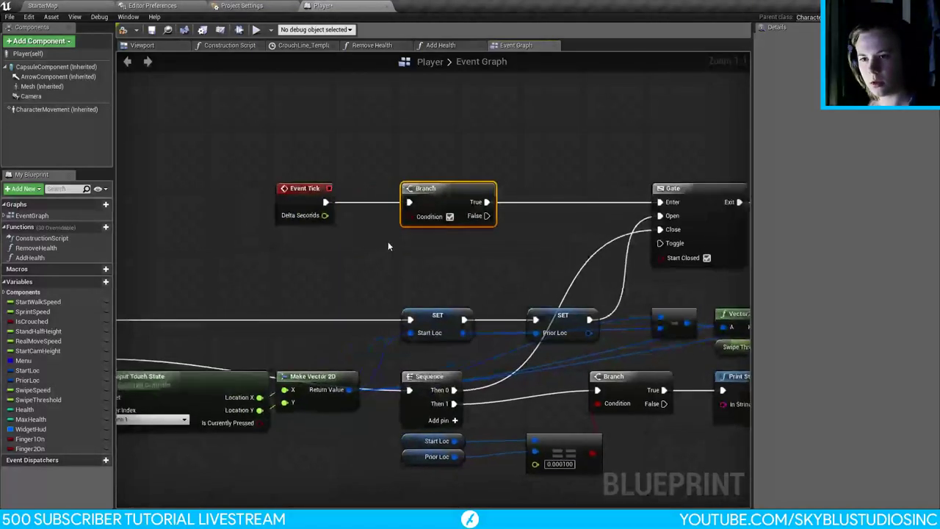
{"action": "left_click_drag", "start_coordinate": [29, 448], "coordinate": [336, 257]}
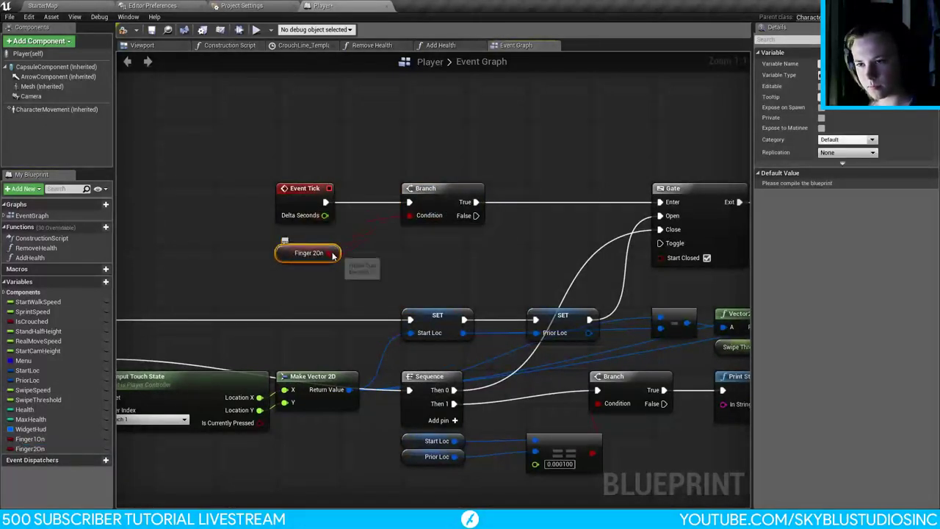
Step: Feed the Gate's Enter from the Branch's False output and disconnect its True output
{"action": "right_click_drag", "start_coordinate": [537, 248], "coordinate": [506, 253]}
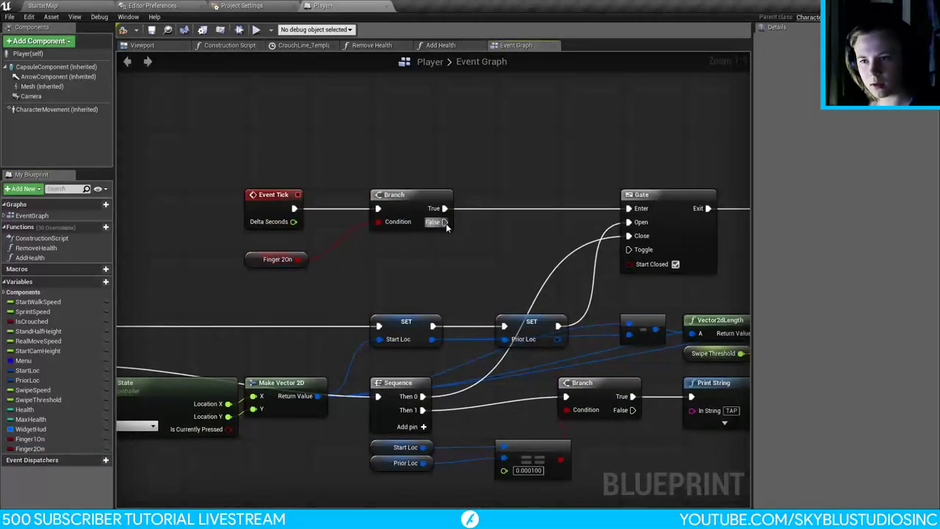
{"action": "left_click_drag", "start_coordinate": [441, 221], "coordinate": [628, 209]}
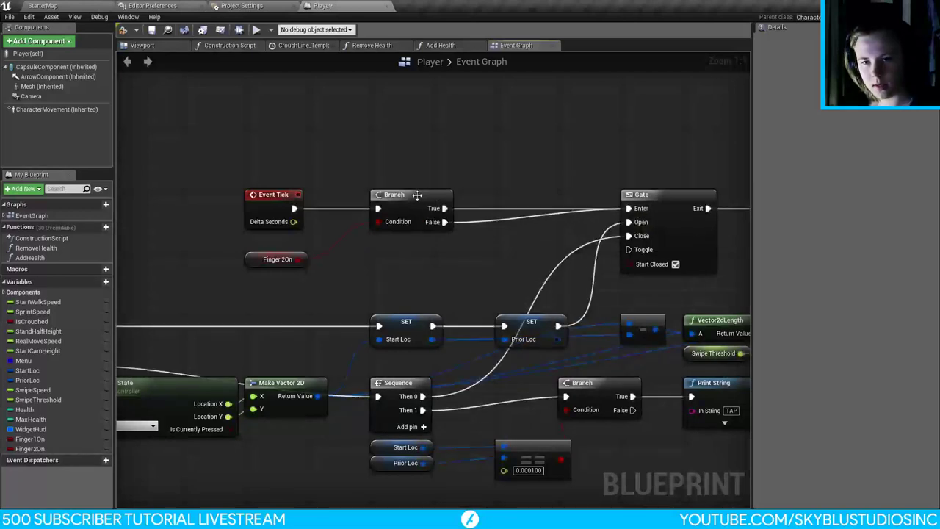
{"action": "left_click", "coordinate": [441, 209], "text": "alt"}
{"action": "right_click_drag", "start_coordinate": [598, 248], "coordinate": [322, 224]}
{"action": "scroll", "coordinate": [322, 225], "scroll_direction": "down", "scroll_amount": 4}
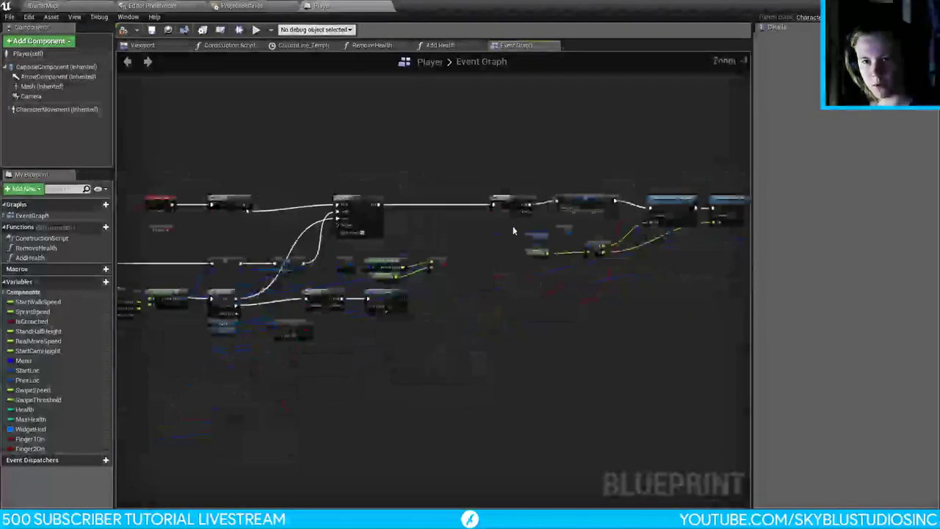
{"action": "right_click_drag", "start_coordinate": [599, 295], "coordinate": [469, 318]}
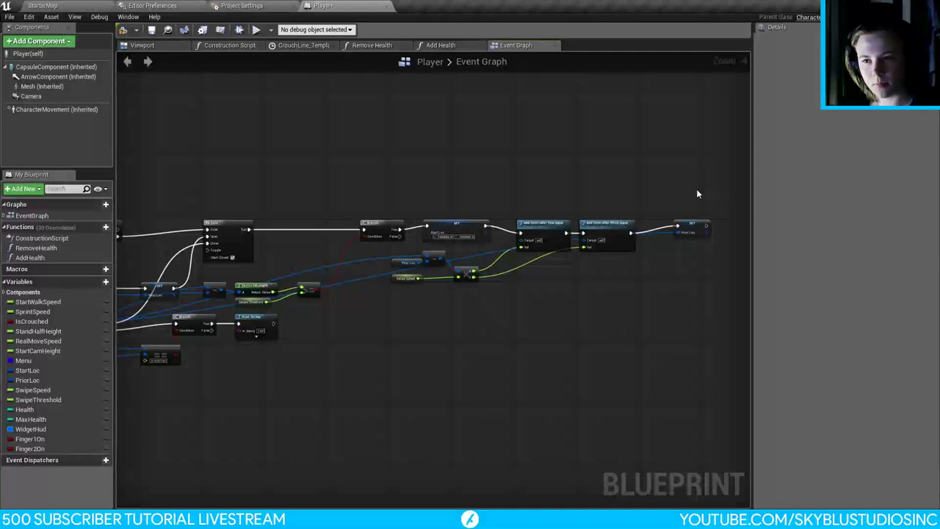
{"action": "right_click_drag", "start_coordinate": [376, 206], "coordinate": [601, 192]}
{"action": "right_click_drag", "start_coordinate": [175, 277], "coordinate": [340, 240]}
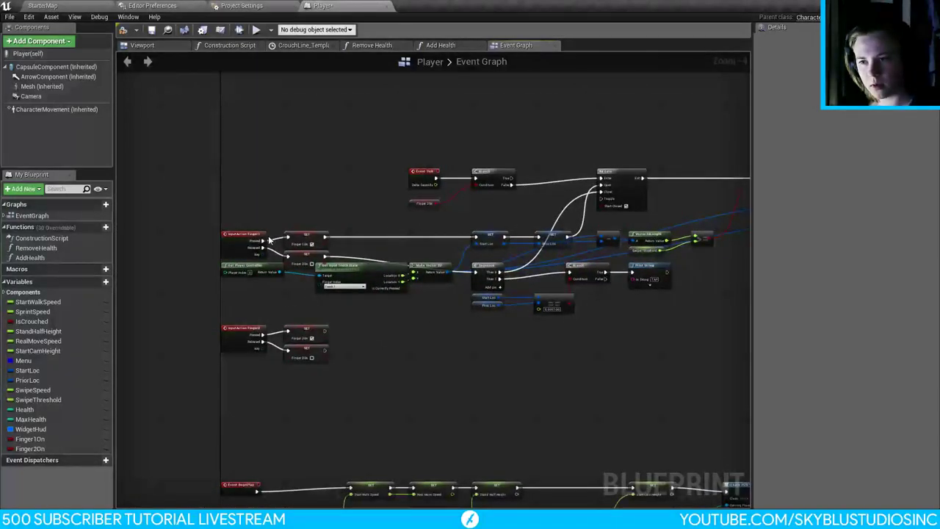
{"action": "scroll", "coordinate": [536, 152], "scroll_direction": "up", "scroll_amount": 2}
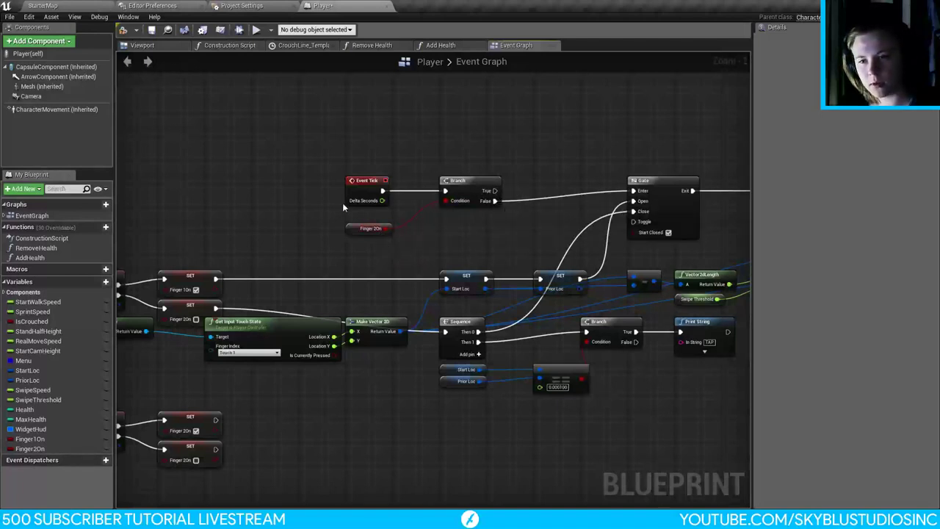
Step: Place a Finger 1On getter in the graph near the Finger 2On Branch
{"action": "right_click_drag", "start_coordinate": [249, 276], "coordinate": [345, 274]}
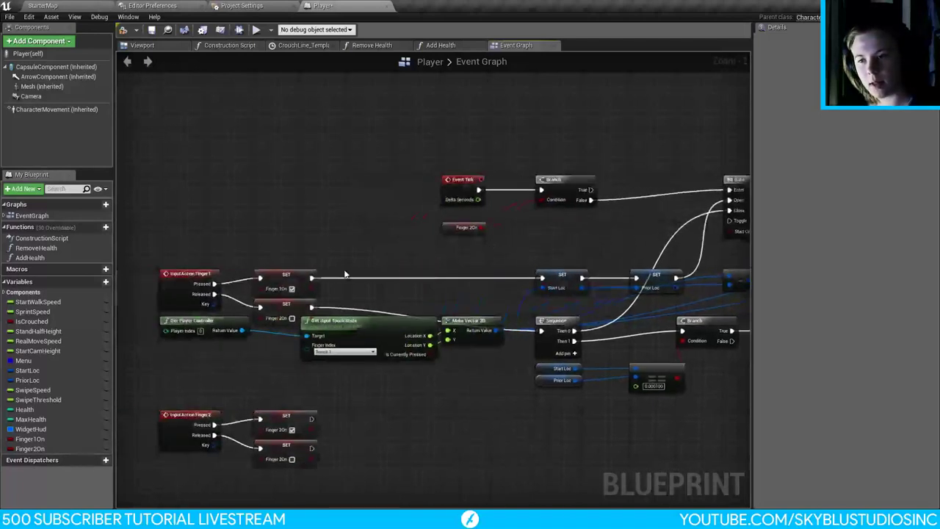
{"action": "left_click_drag", "start_coordinate": [486, 227], "coordinate": [535, 221]}
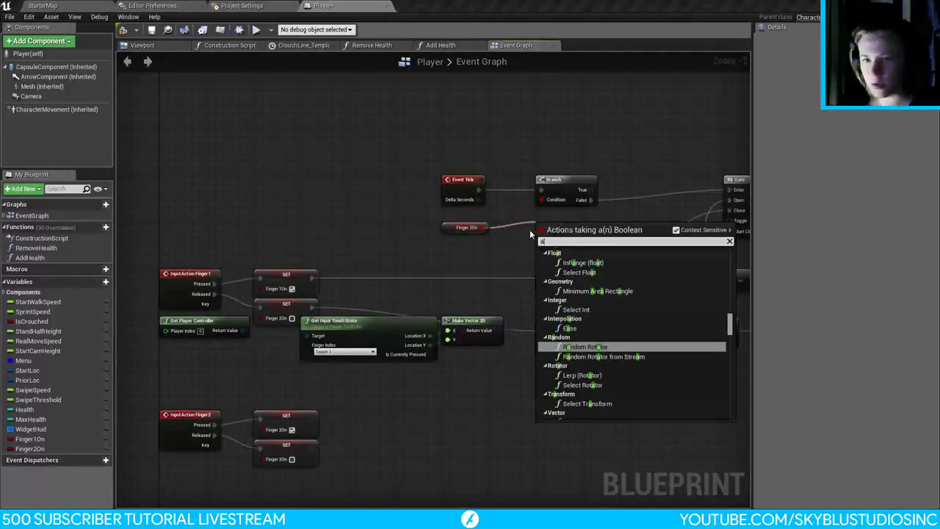
{"action": "left_click", "coordinate": [530, 229]}
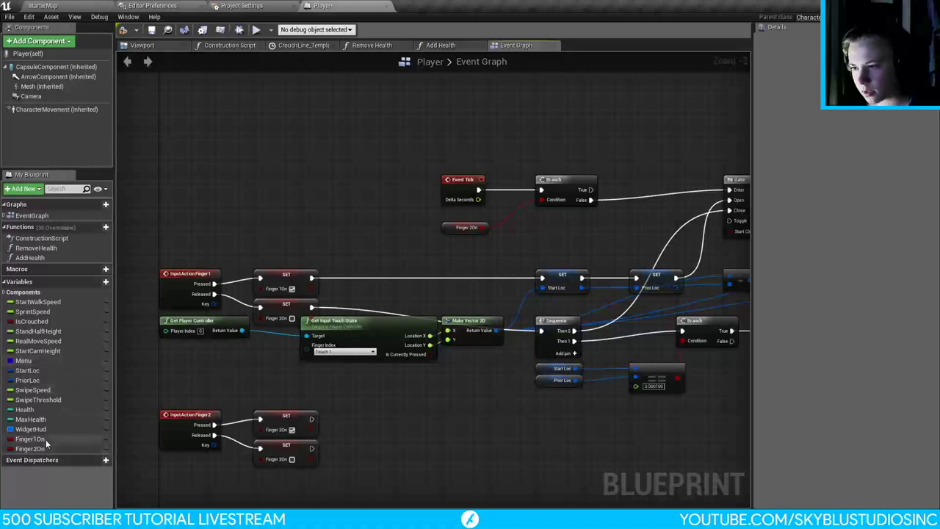
{"action": "left_click_drag", "start_coordinate": [30, 438], "coordinate": [500, 240]}
{"action": "left_click", "coordinate": [458, 252]}
{"action": "type", "text": "a"}
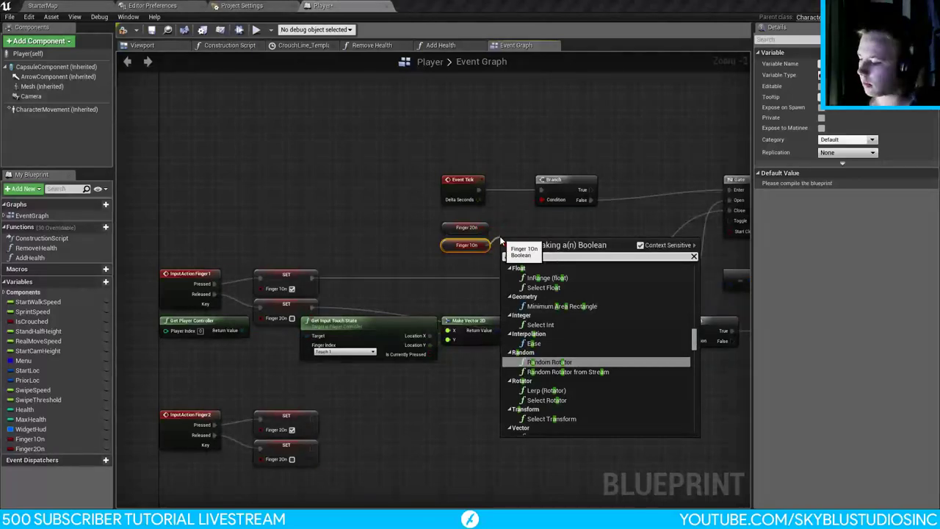
{"action": "key", "text": "BackSpace"}
{"action": "left_click", "coordinate": [508, 225]}
Step: Add a second Branch after the first's True, conditioned on Finger 1On, below the Start Loc nodes
{"action": "left_click_drag", "start_coordinate": [590, 190], "coordinate": [630, 221]}
{"action": "type", "text": "bran"}
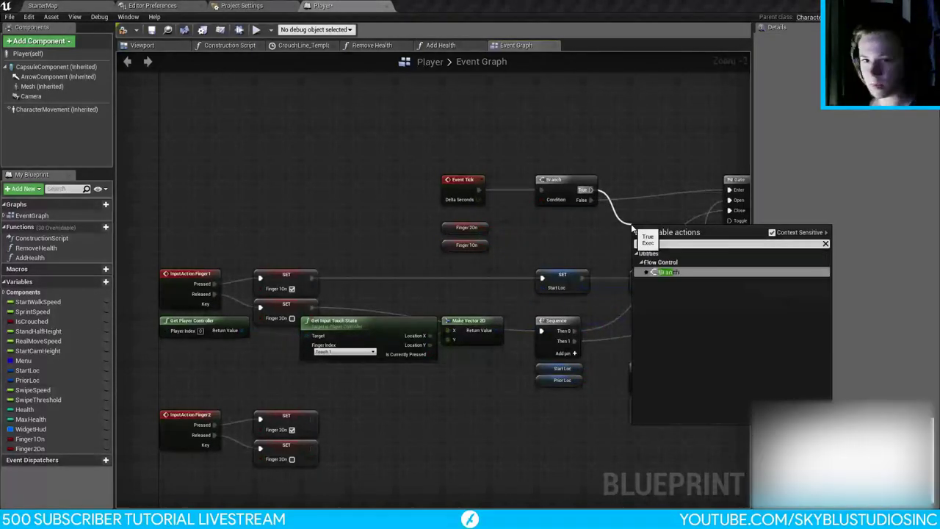
{"action": "key", "text": "Return"}
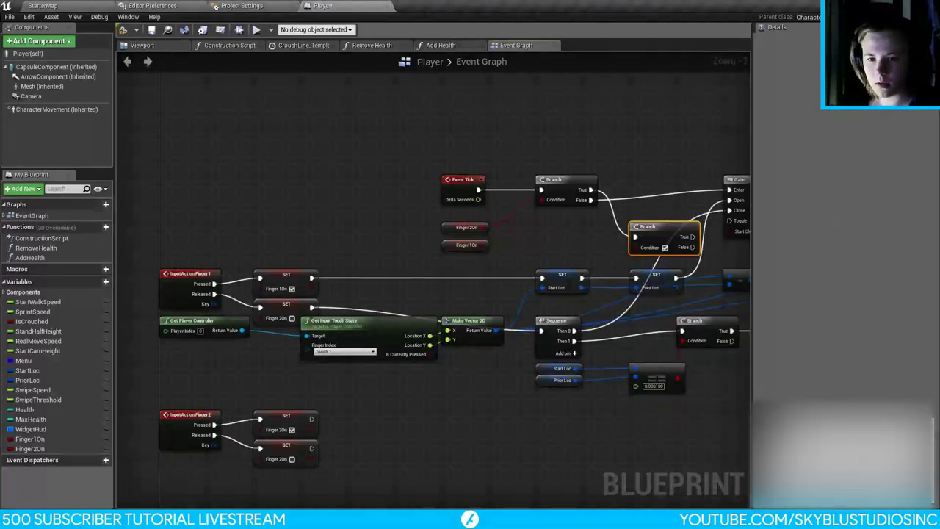
{"action": "left_click_drag", "start_coordinate": [485, 246], "coordinate": [636, 247]}
{"action": "right_click_drag", "start_coordinate": [609, 236], "coordinate": [334, 217]}
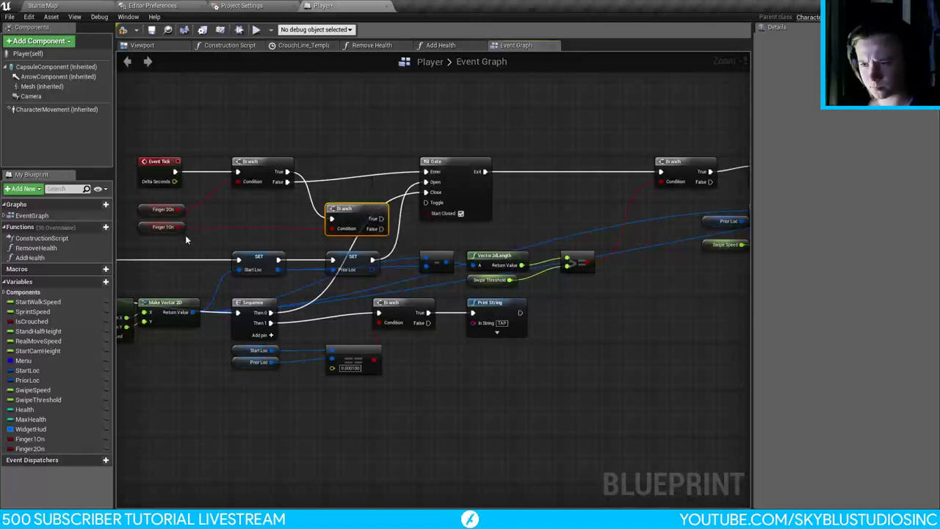
{"action": "left_click_drag", "start_coordinate": [364, 217], "coordinate": [364, 404]}
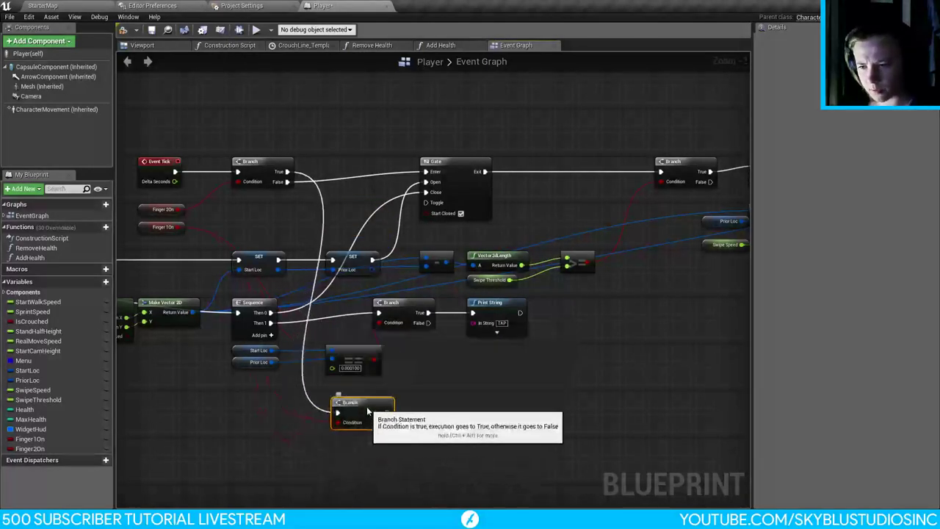
Step: Paste a duplicate Gate node, then delete it and return to the input nodes
{"action": "right_click_drag", "start_coordinate": [197, 224], "coordinate": [242, 195]}
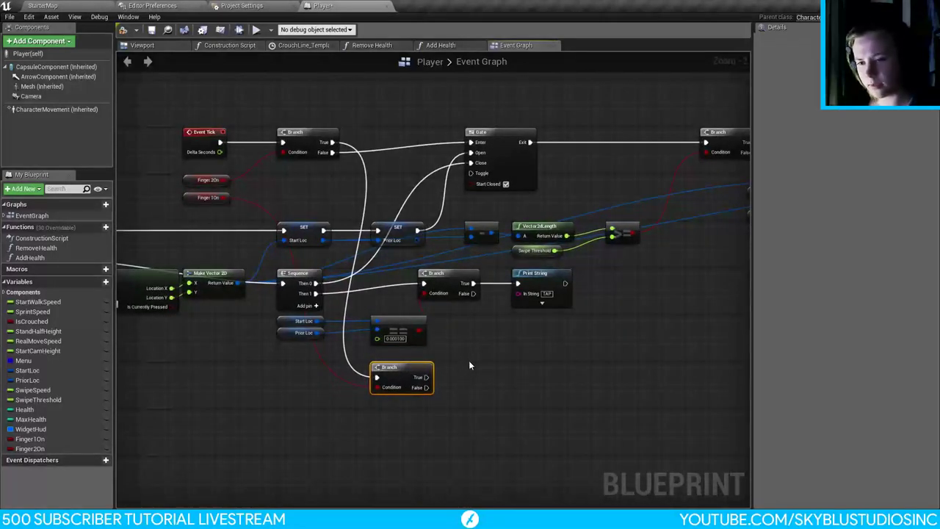
{"action": "right_click_drag", "start_coordinate": [470, 375], "coordinate": [502, 313]}
{"action": "right_click_drag", "start_coordinate": [556, 162], "coordinate": [507, 210]}
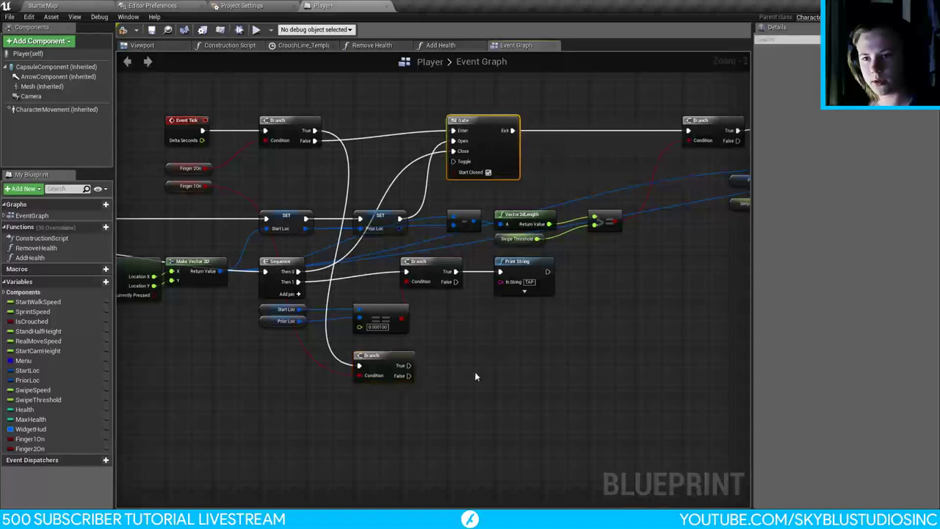
{"action": "key", "text": "ctrl+v"}
{"action": "left_click_drag", "start_coordinate": [459, 371], "coordinate": [505, 349]}
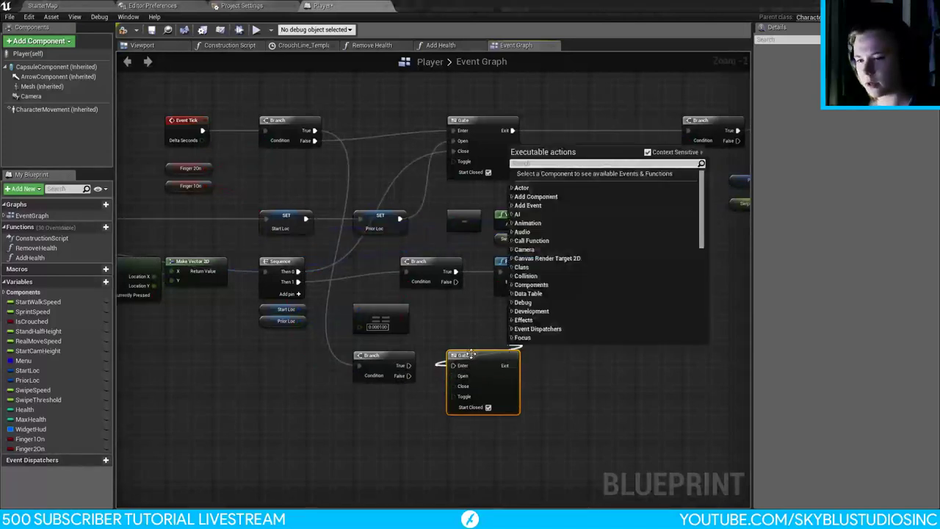
{"action": "key", "text": "Escape"}
{"action": "key", "text": "Delete"}
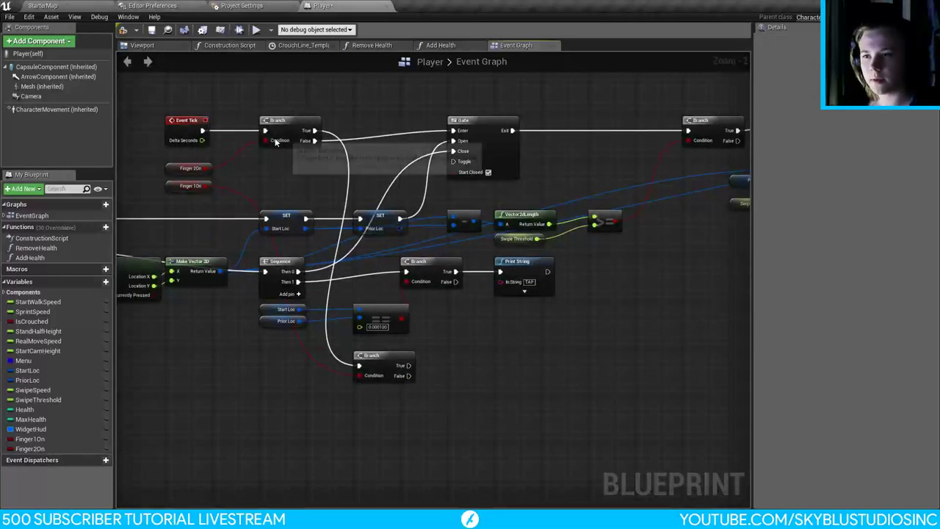
{"action": "right_click_drag", "start_coordinate": [553, 366], "coordinate": [478, 374]}
{"action": "right_click_drag", "start_coordinate": [445, 347], "coordinate": [515, 251]}
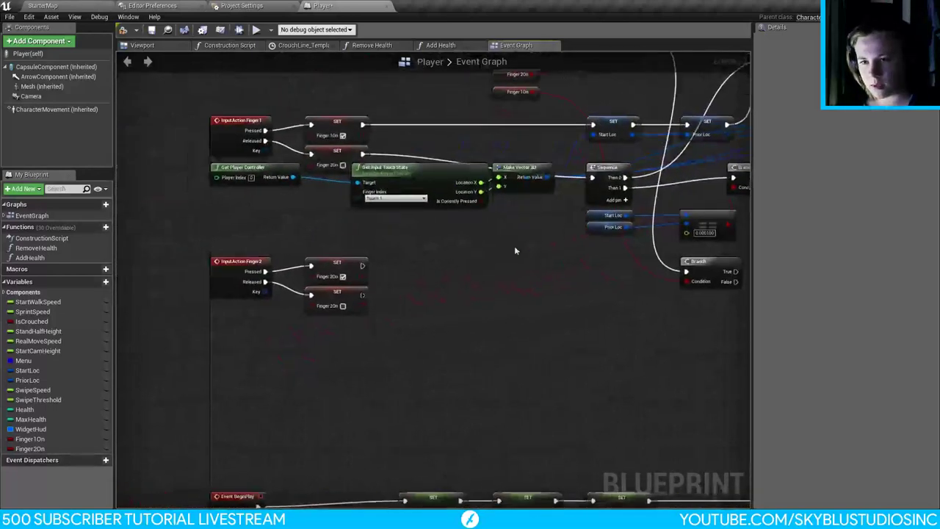
Step: Rename the SET nodes' variables in Details: StartLoc to Finger1StartLoc, PriorLoc to Finger1PriorLoc
{"action": "left_click", "coordinate": [612, 125]}
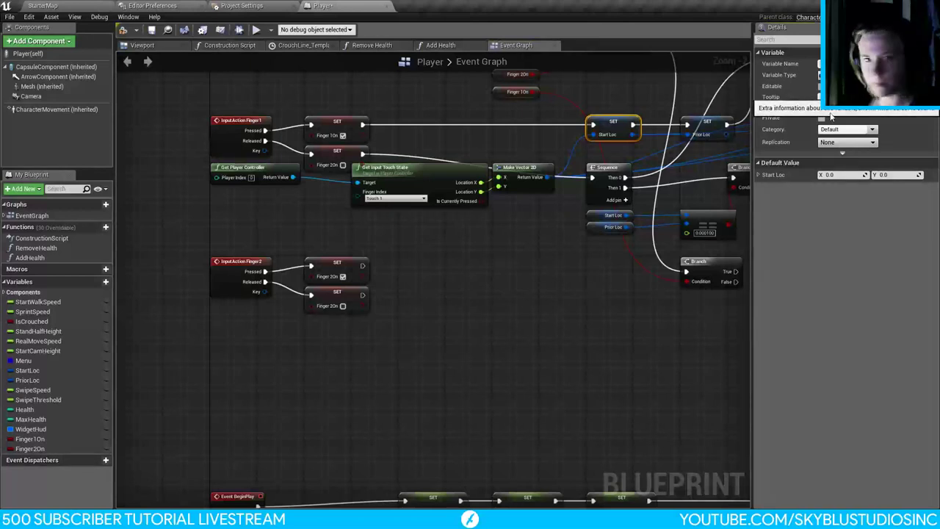
{"action": "key", "text": "Return"}
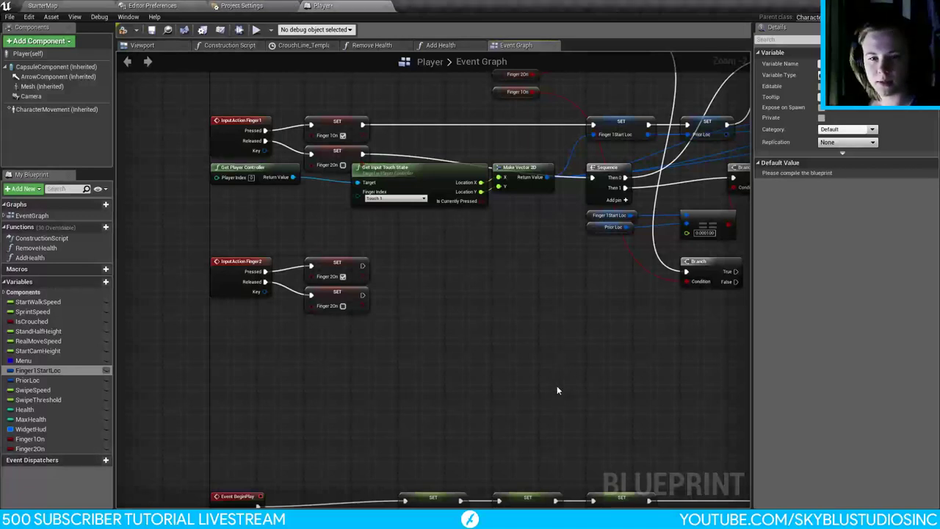
{"action": "right_click_drag", "start_coordinate": [557, 386], "coordinate": [426, 398]}
{"action": "right_click_drag", "start_coordinate": [286, 284], "coordinate": [321, 286]}
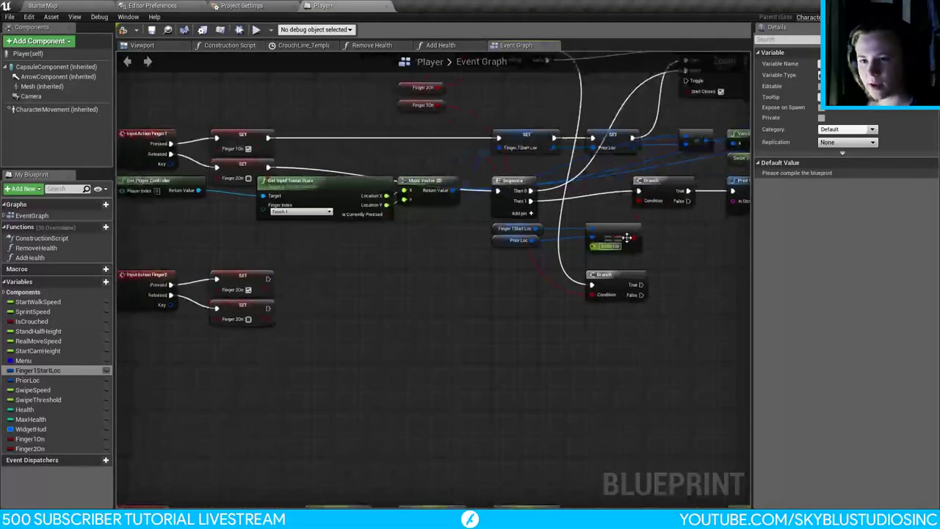
{"action": "left_click", "coordinate": [609, 138]}
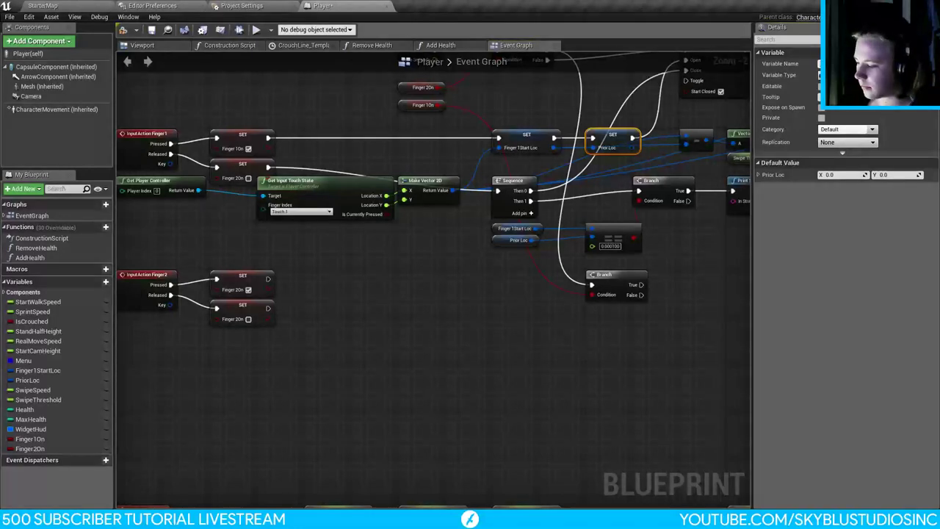
{"action": "key", "text": "Return"}
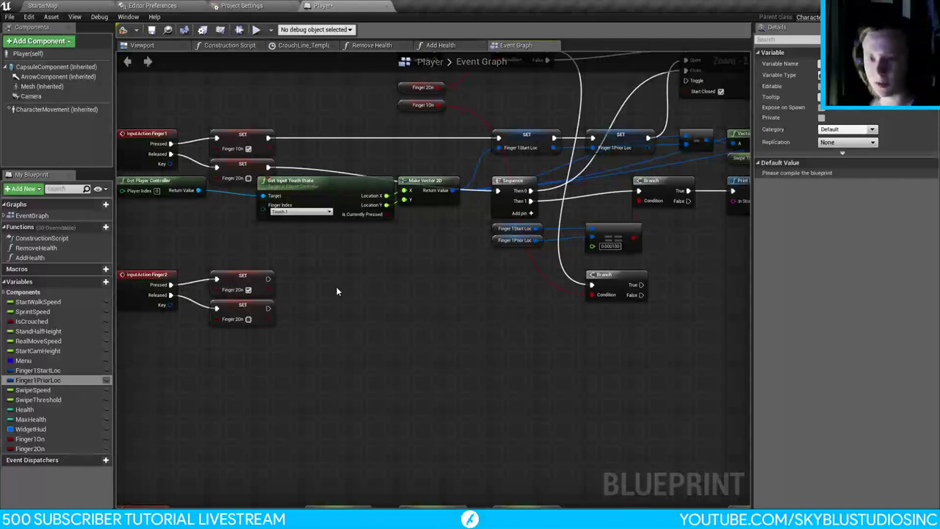
{"action": "right_click", "coordinate": [391, 277]}
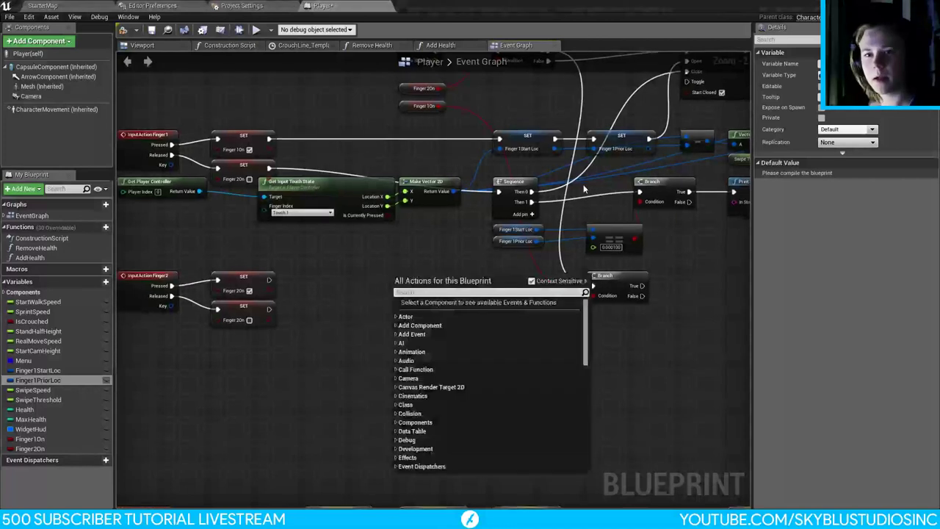
{"action": "left_click", "coordinate": [387, 254]}
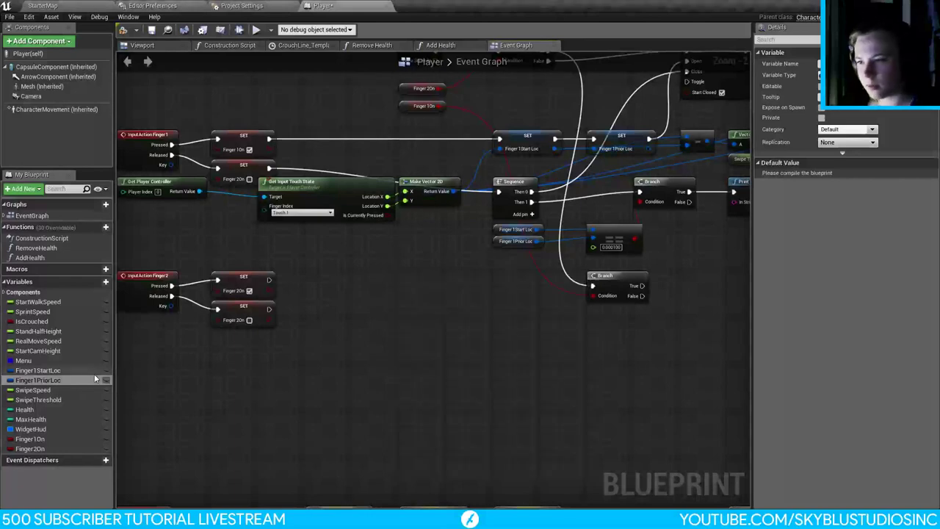
Step: Add a Vector 2D variable named Finger2StartLoc
{"action": "left_click", "coordinate": [106, 281]}
{"action": "type", "text": "Fi"}
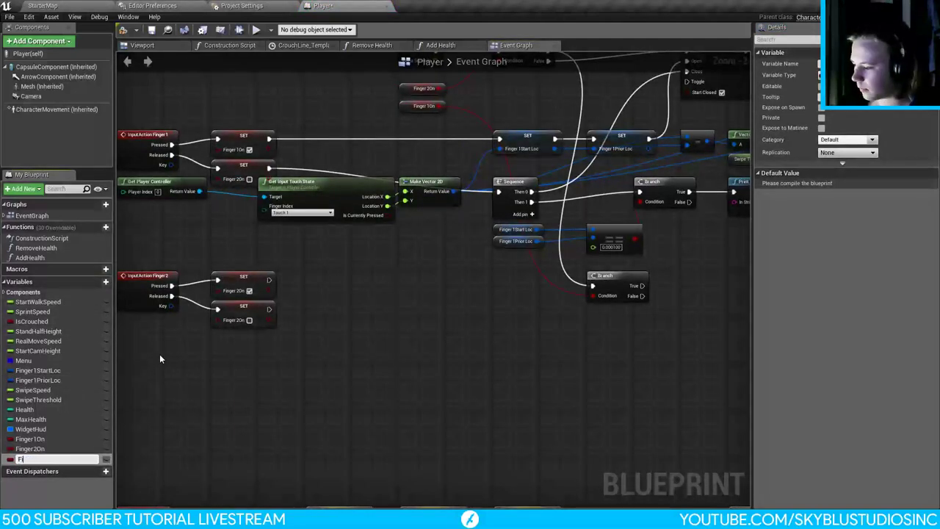
{"action": "type", "text": "nger2S"}
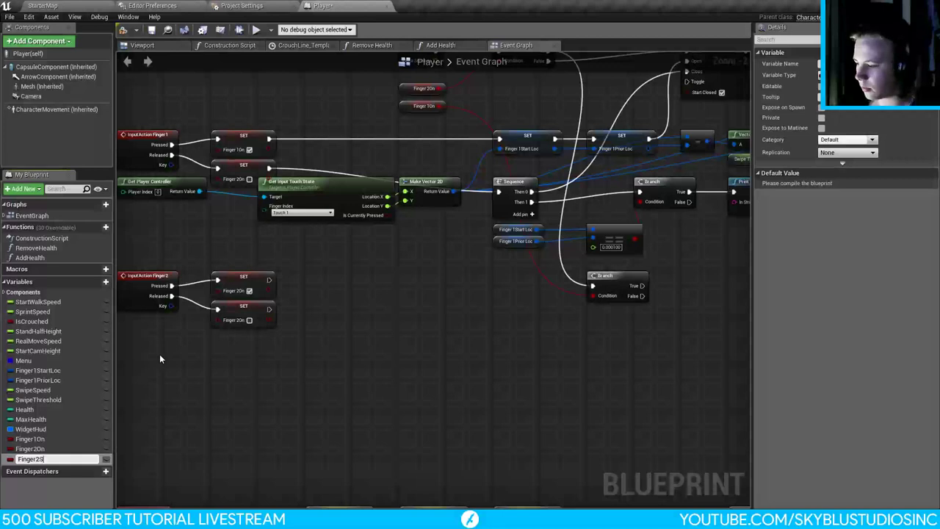
{"action": "type", "text": "tartLoc"}
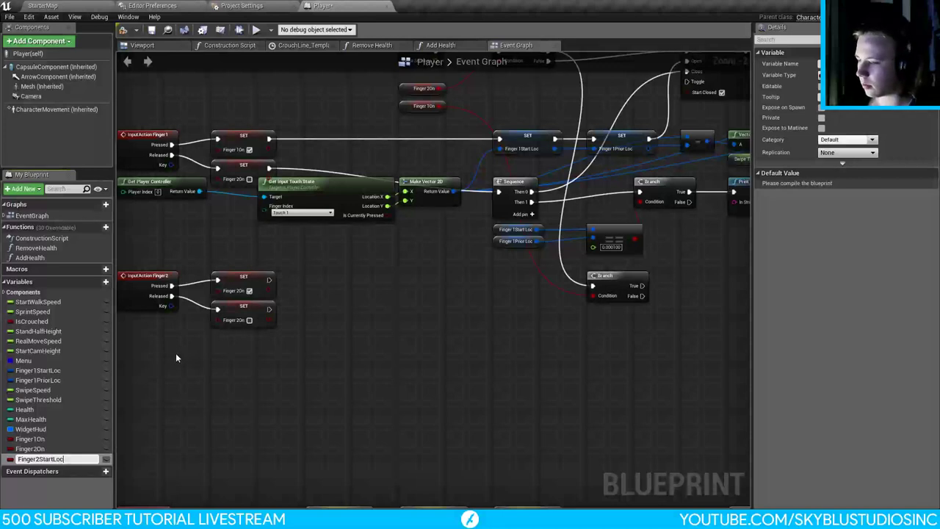
{"action": "key", "text": "Return"}
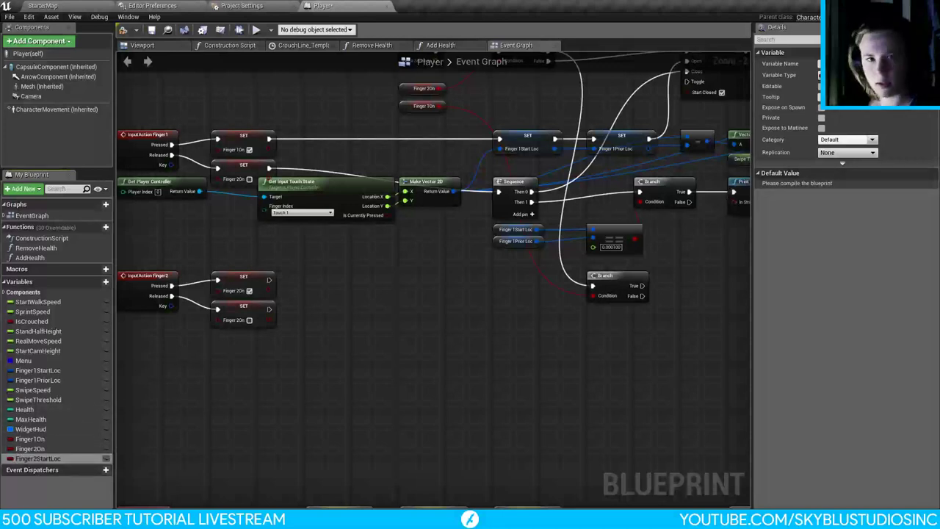
{"action": "left_click", "coordinate": [821, 75]}
{"action": "type", "text": "vec"}
{"action": "left_click", "coordinate": [835, 130]}
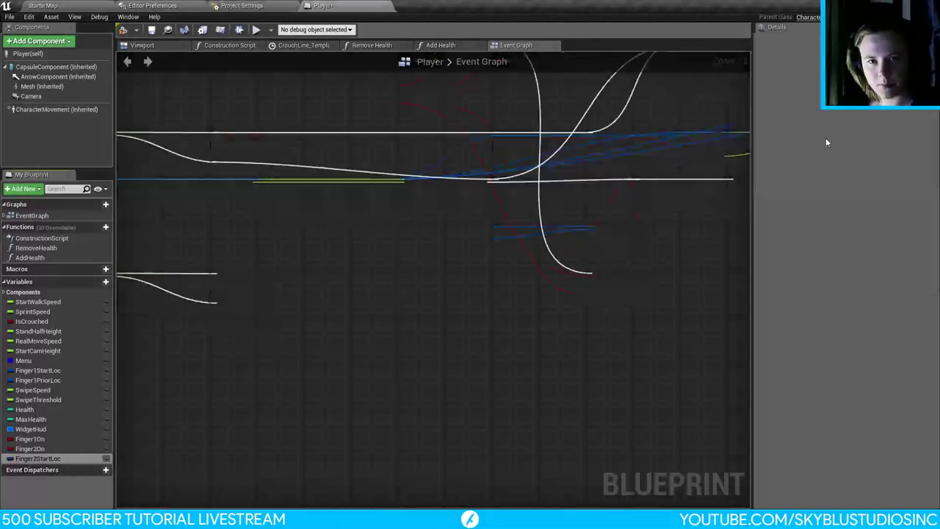
Step: Add another variable named Finger2PriorLoc, correcting the initially typed Finger2CurLoc
{"action": "left_click", "coordinate": [89, 282]}
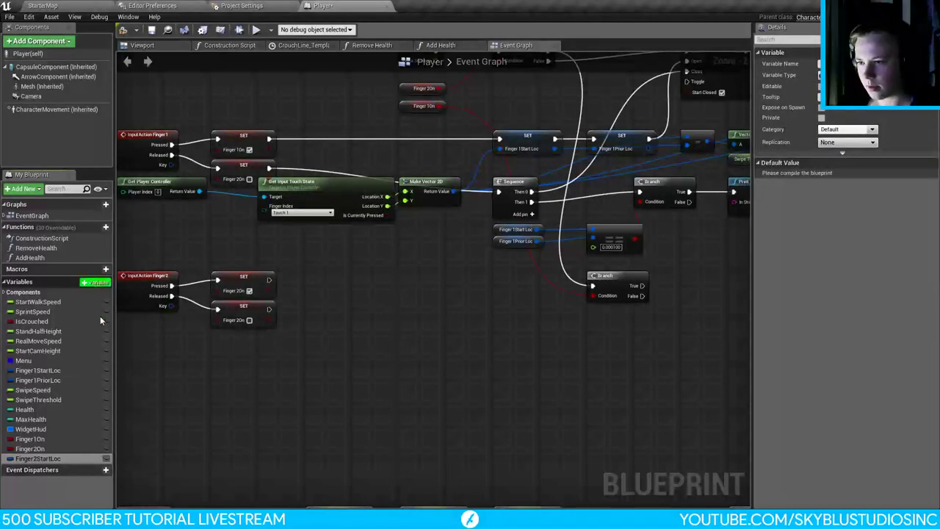
{"action": "type", "text": "Finger2Cu"}
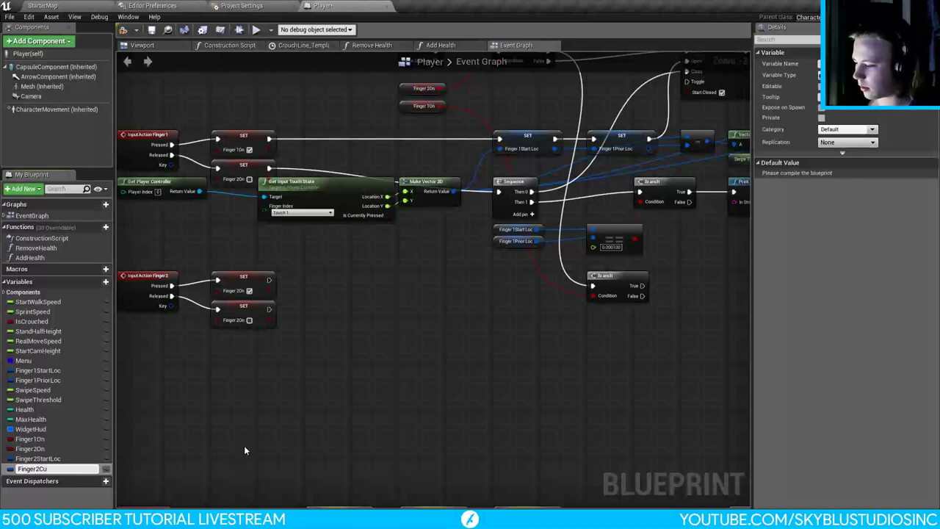
{"action": "type", "text": "rLo"}
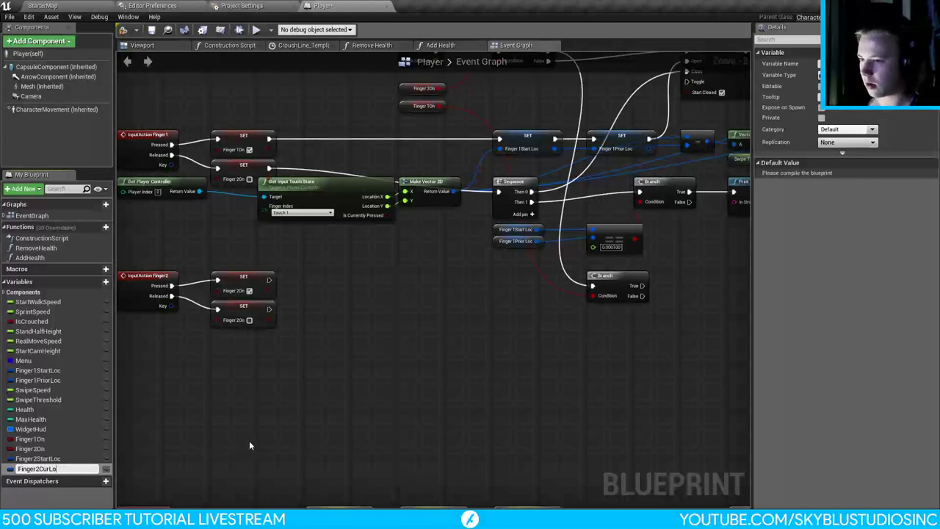
{"action": "type", "text": "c"}
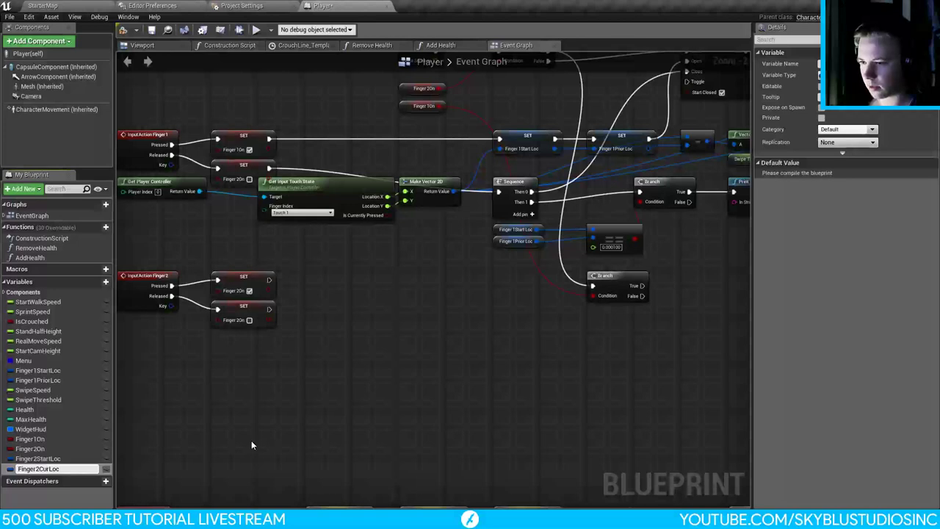
{"action": "key", "text": "BackSpace"}
{"action": "key", "text": "BackSpace"}
{"action": "key", "text": "BackSpace"}
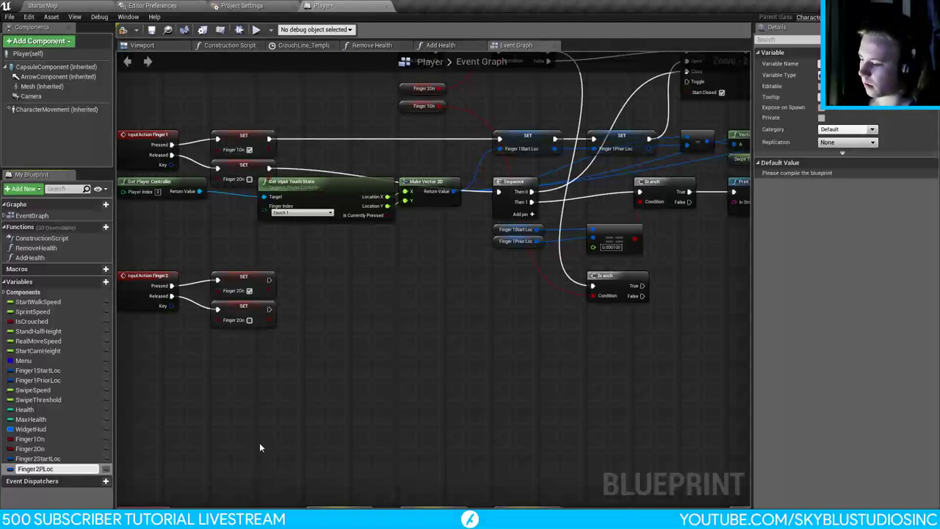
{"action": "type", "text": "Prior"}
{"action": "key", "text": "Return"}
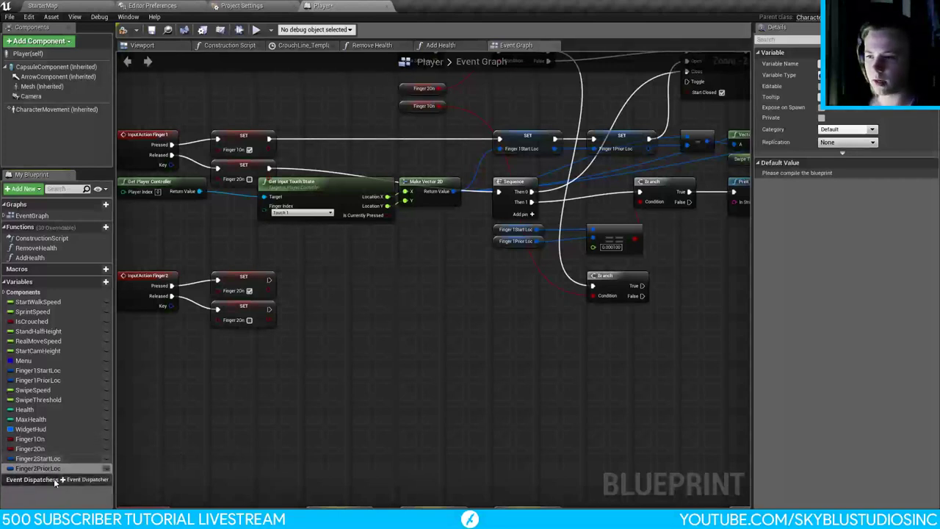
Step: Add a SET Finger2StartLoc node and duplicate the Get Input Touch State and Make Vector 2D pair
{"action": "right_click_drag", "start_coordinate": [348, 356], "coordinate": [403, 372]}
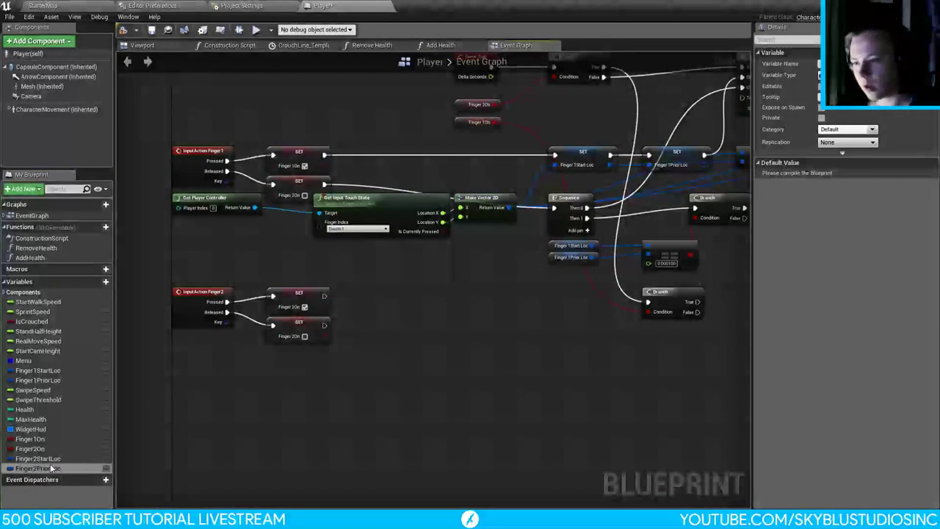
{"action": "left_click_drag", "start_coordinate": [36, 459], "coordinate": [324, 297]}
{"action": "left_click", "coordinate": [389, 310]}
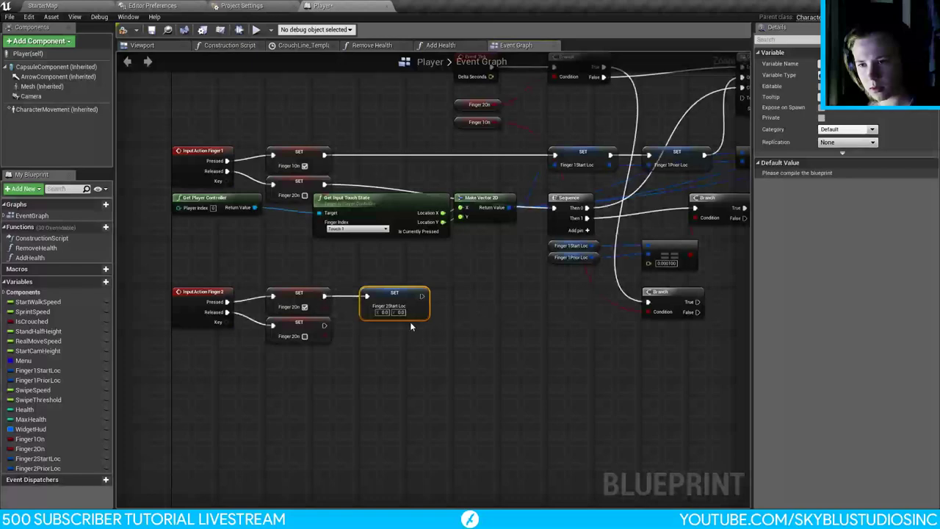
{"action": "right_click_drag", "start_coordinate": [429, 338], "coordinate": [253, 326]}
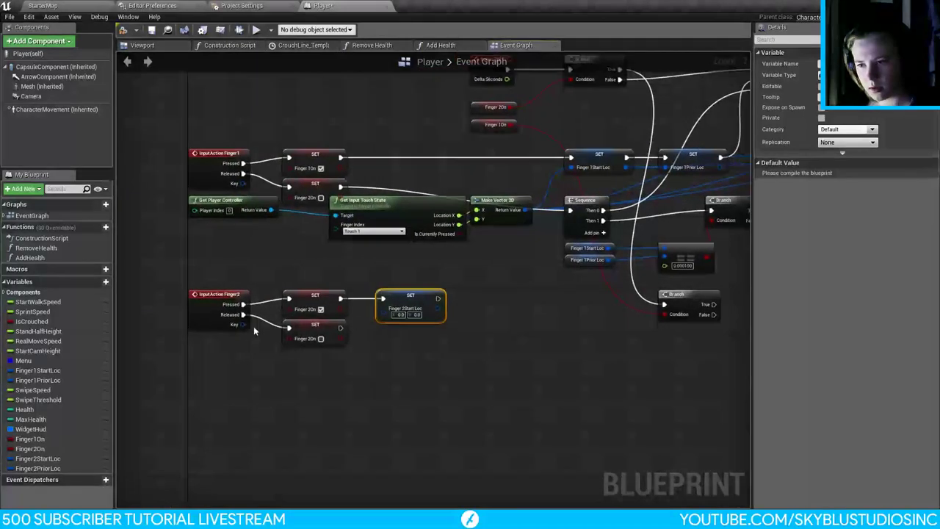
{"action": "left_click_drag", "start_coordinate": [513, 249], "coordinate": [328, 194]}
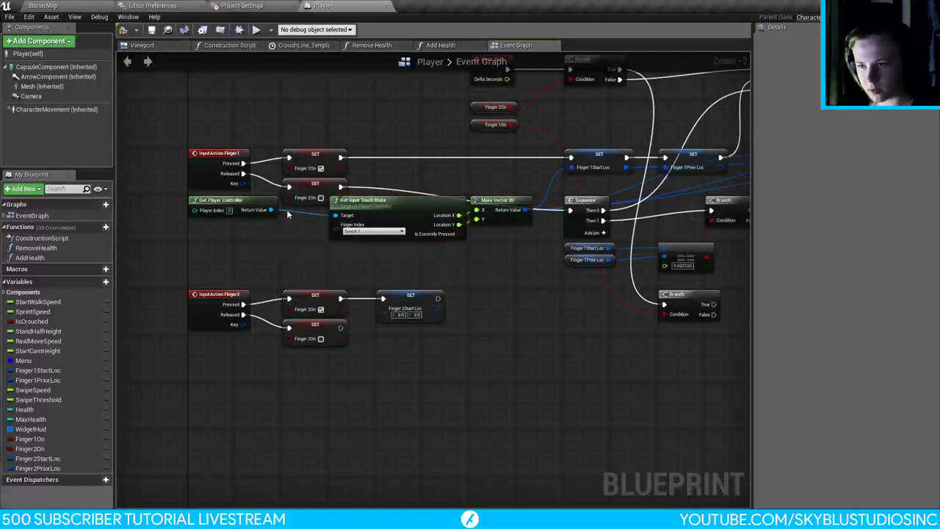
{"action": "left_click", "coordinate": [312, 192]}
{"action": "left_click_drag", "start_coordinate": [492, 189], "coordinate": [336, 232]}
{"action": "key", "text": "ctrl+c"}
{"action": "key", "text": "ctrl+v"}
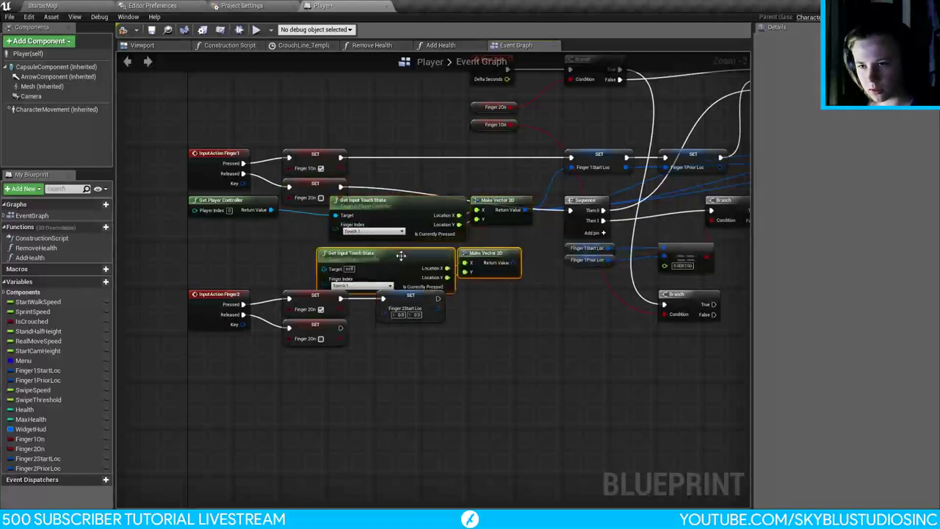
{"action": "left_click_drag", "start_coordinate": [404, 258], "coordinate": [417, 248]}
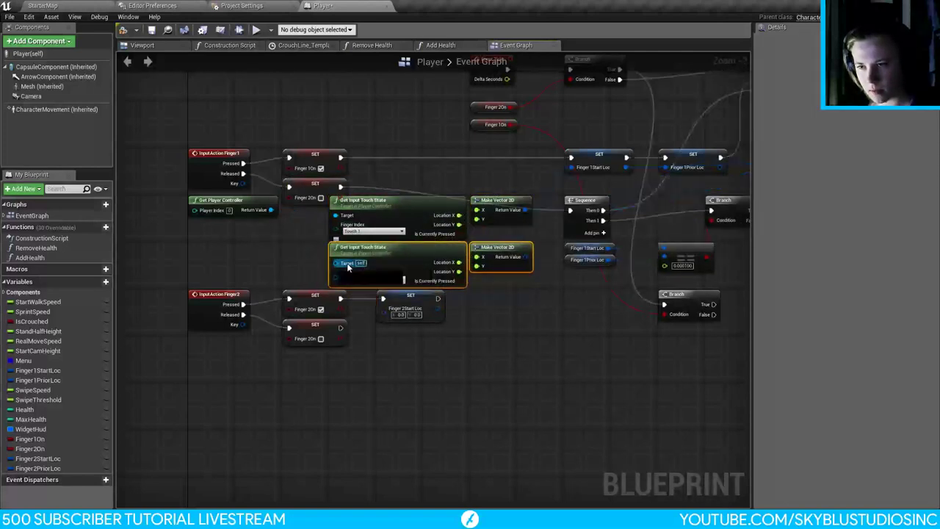
Step: Set the copy to Touch 2 and feed its vector into SET Finger 2Start Loc and Finger 2Prior Loc
{"action": "left_click_drag", "start_coordinate": [335, 262], "coordinate": [271, 210]}
{"action": "left_click", "coordinate": [393, 282]}
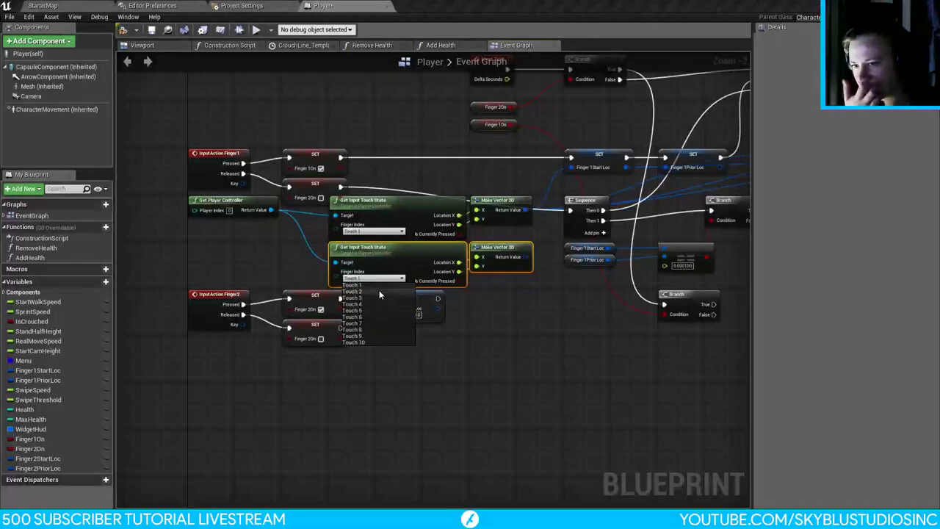
{"action": "left_click", "coordinate": [367, 297]}
{"action": "right_click_drag", "start_coordinate": [553, 298], "coordinate": [535, 289]}
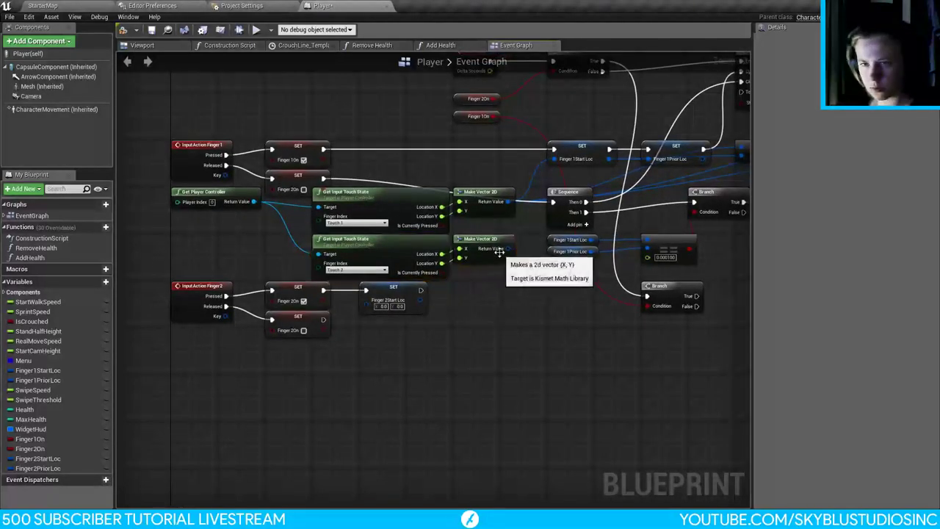
{"action": "left_click_drag", "start_coordinate": [512, 249], "coordinate": [394, 302]}
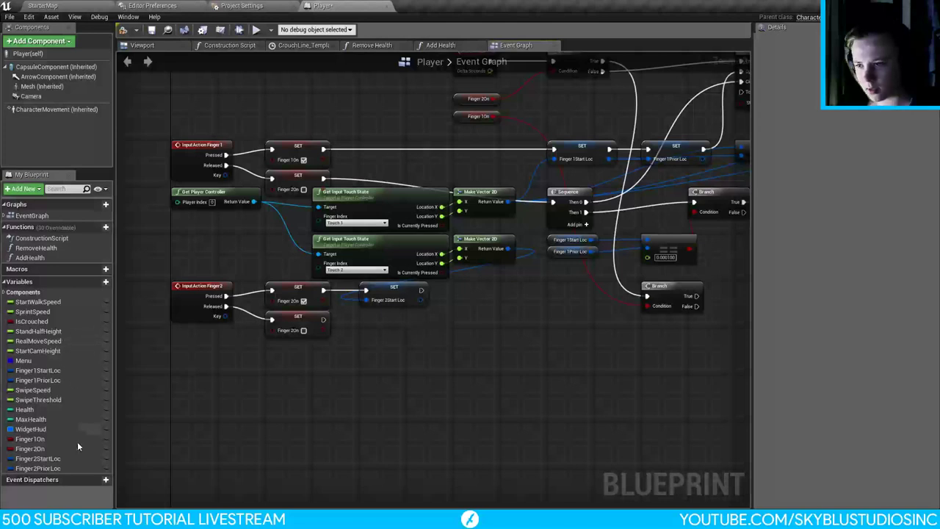
{"action": "left_click_drag", "start_coordinate": [58, 467], "coordinate": [506, 249]}
{"action": "left_click", "coordinate": [553, 334]}
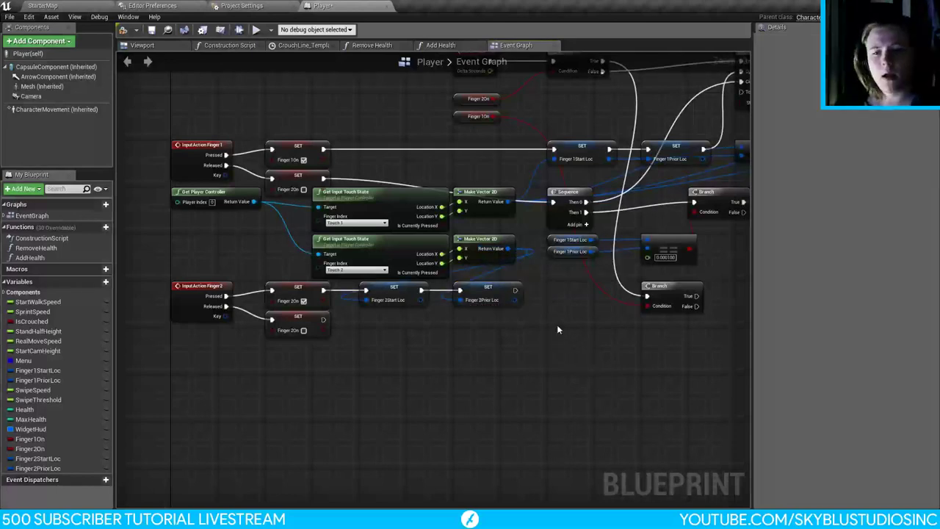
{"action": "right_click_drag", "start_coordinate": [557, 329], "coordinate": [464, 354]}
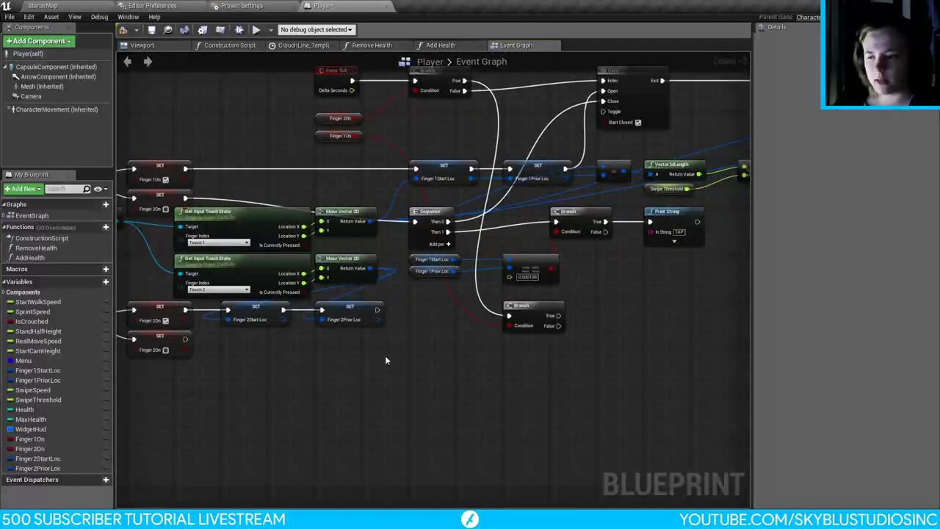
{"action": "right_click_drag", "start_coordinate": [385, 360], "coordinate": [482, 361]}
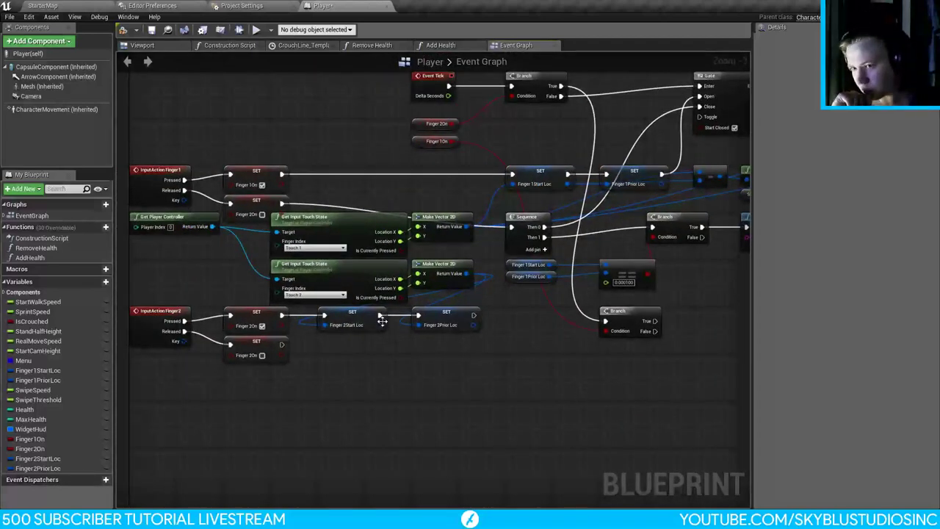
{"action": "right_click_drag", "start_coordinate": [501, 361], "coordinate": [520, 347]}
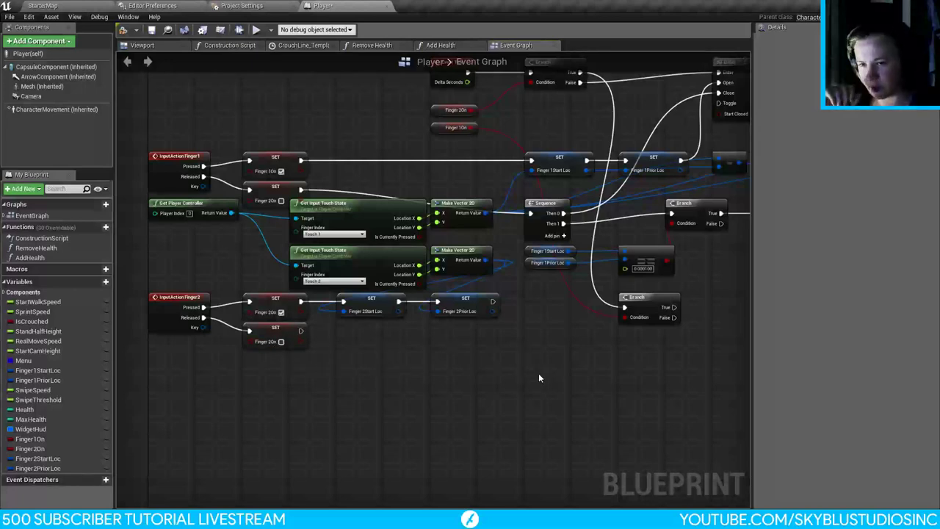
{"action": "right_click_drag", "start_coordinate": [539, 373], "coordinate": [450, 375]}
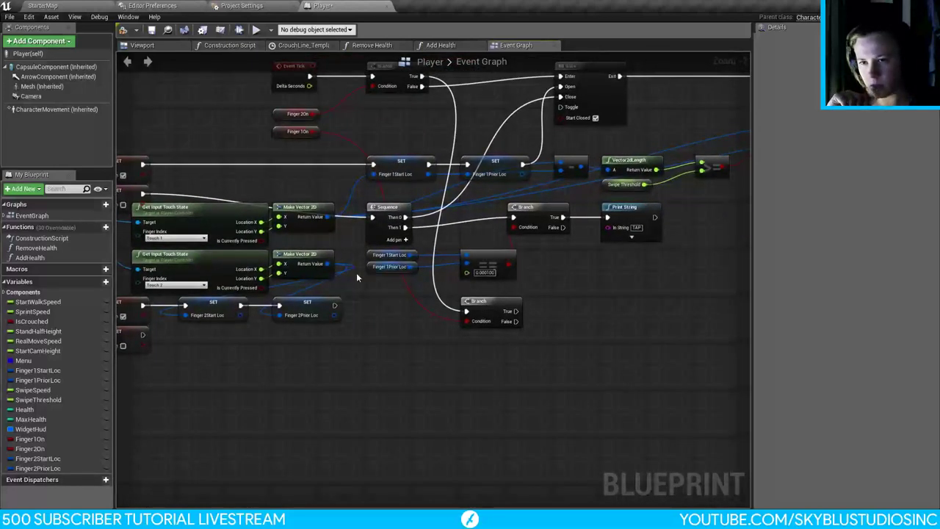
{"action": "left_click_drag", "start_coordinate": [663, 260], "coordinate": [507, 199]}
{"action": "right_click_drag", "start_coordinate": [421, 164], "coordinate": [411, 201]}
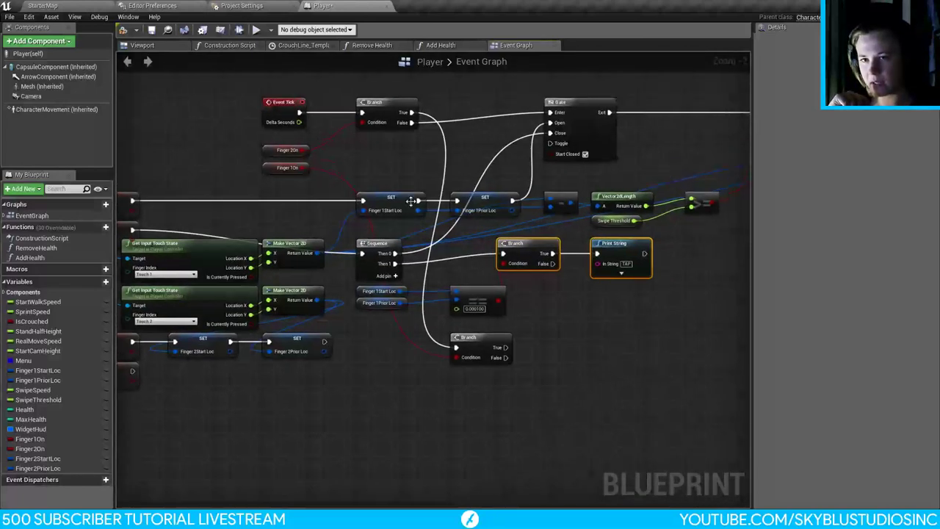
{"action": "right_click_drag", "start_coordinate": [506, 169], "coordinate": [545, 143]}
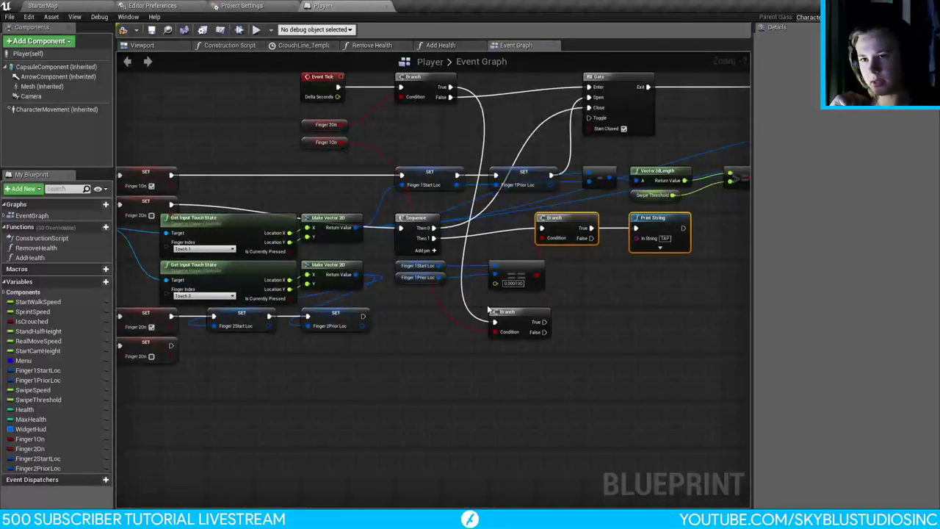
{"action": "left_click_drag", "start_coordinate": [370, 124], "coordinate": [341, 154]}
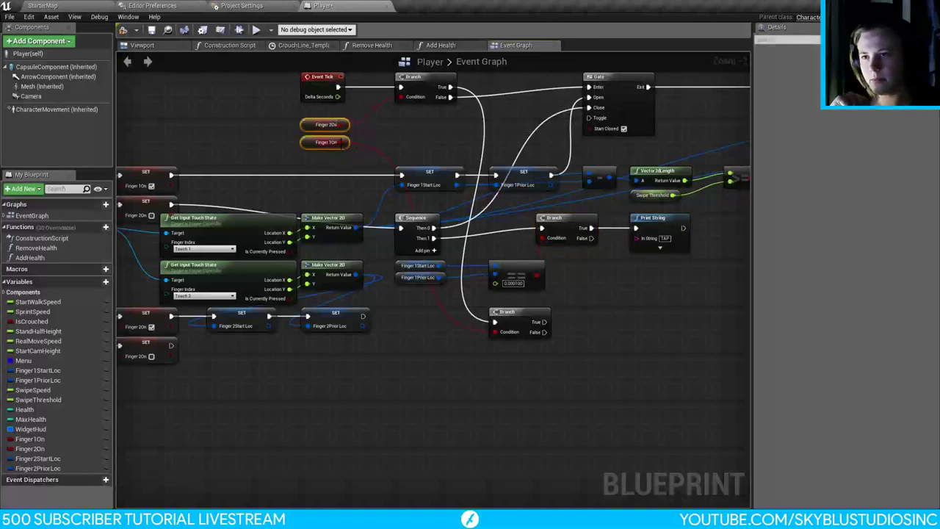
{"action": "left_click", "coordinate": [650, 296]}
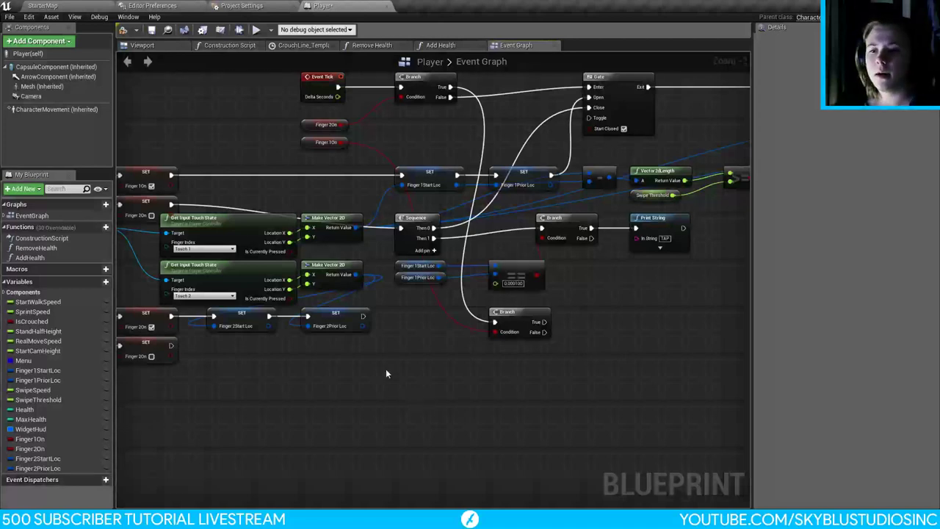
{"action": "right_click_drag", "start_coordinate": [579, 351], "coordinate": [529, 363]}
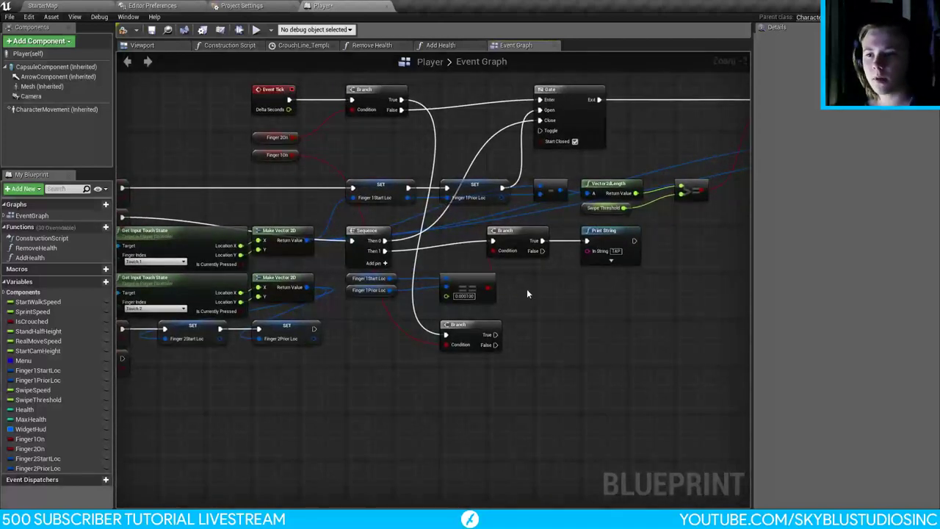
{"action": "right_click_drag", "start_coordinate": [527, 294], "coordinate": [472, 315]}
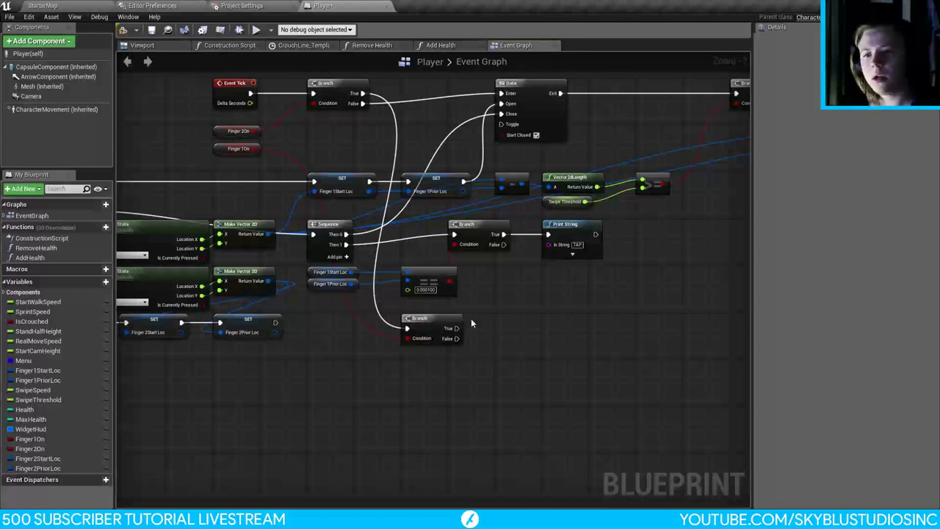
{"action": "right_click_drag", "start_coordinate": [471, 318], "coordinate": [415, 328]}
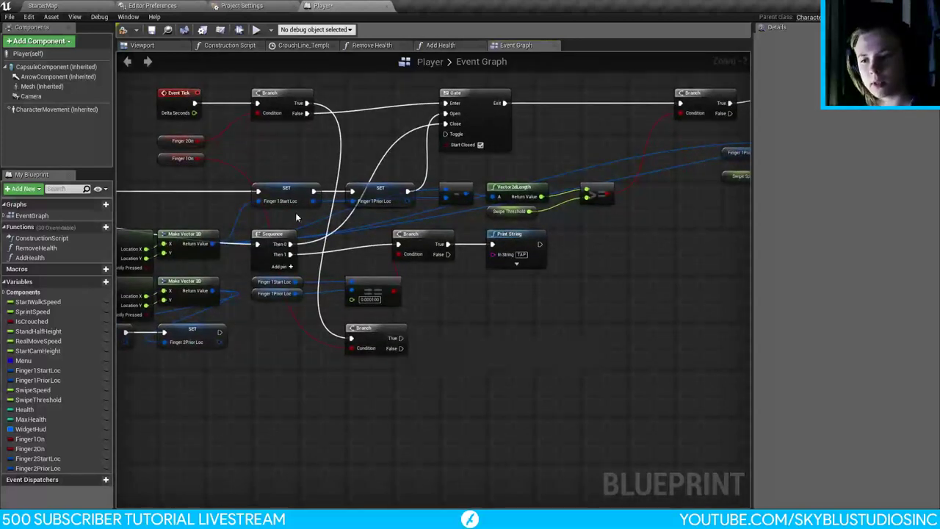
Step: Create a Float variable named FrameFingerDist and compile the blueprint
{"action": "left_click", "coordinate": [105, 281]}
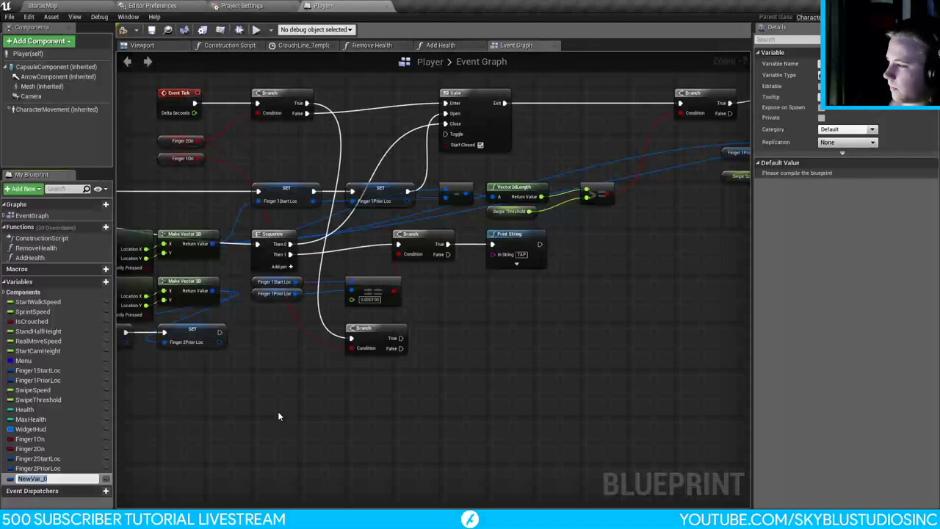
{"action": "type", "text": "F"}
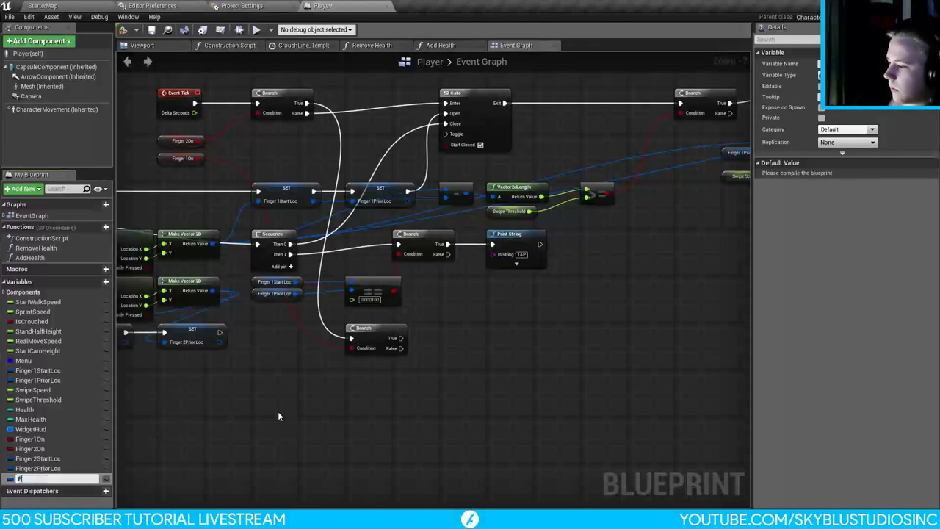
{"action": "type", "text": "rameFingerD"}
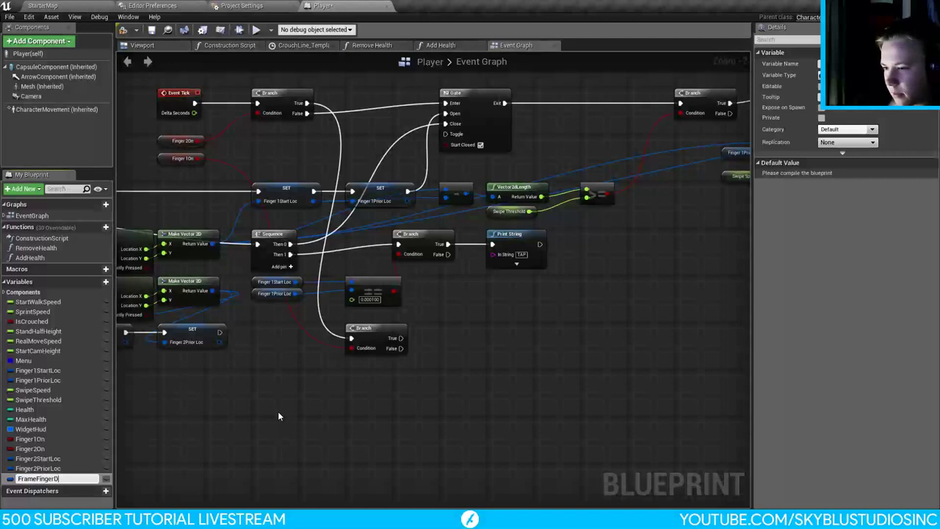
{"action": "type", "text": "ist"}
{"action": "key", "text": "Return"}
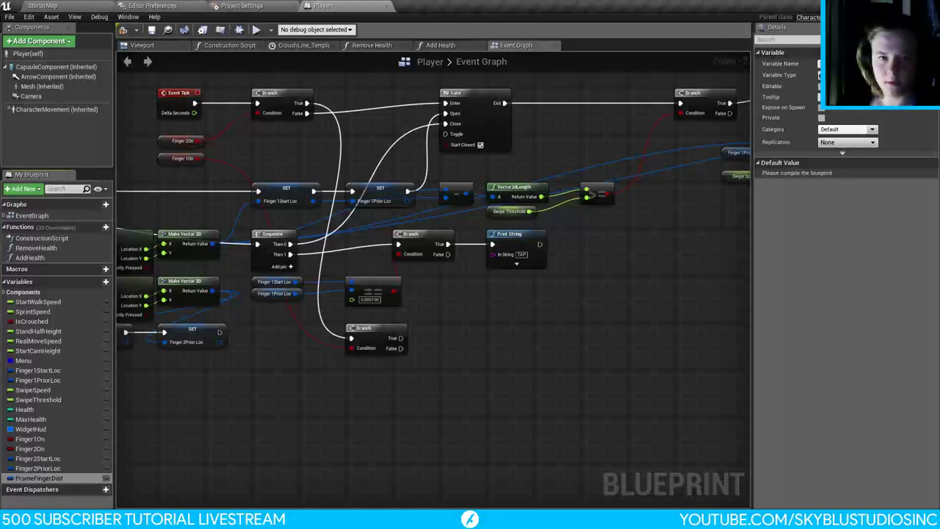
{"action": "left_click", "coordinate": [820, 75]}
{"action": "type", "text": "flo"}
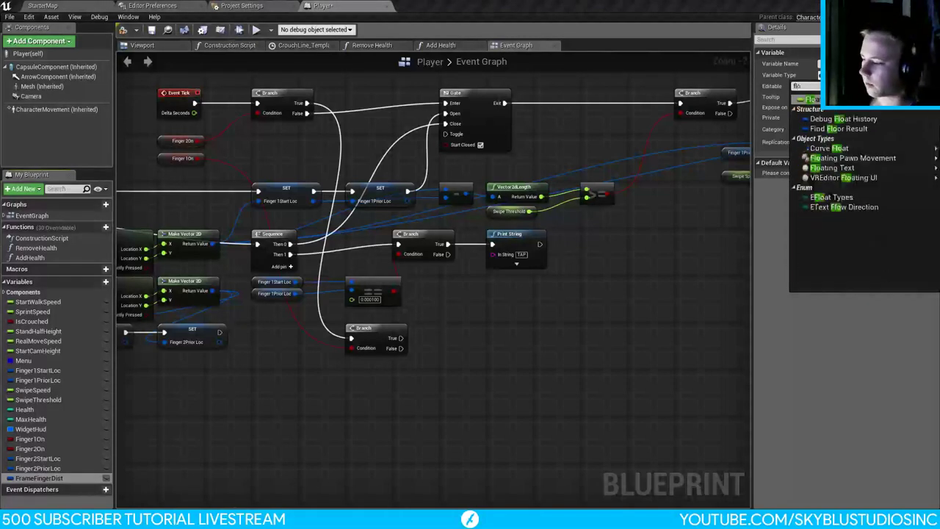
{"action": "type", "text": "at"}
{"action": "key", "text": "Return"}
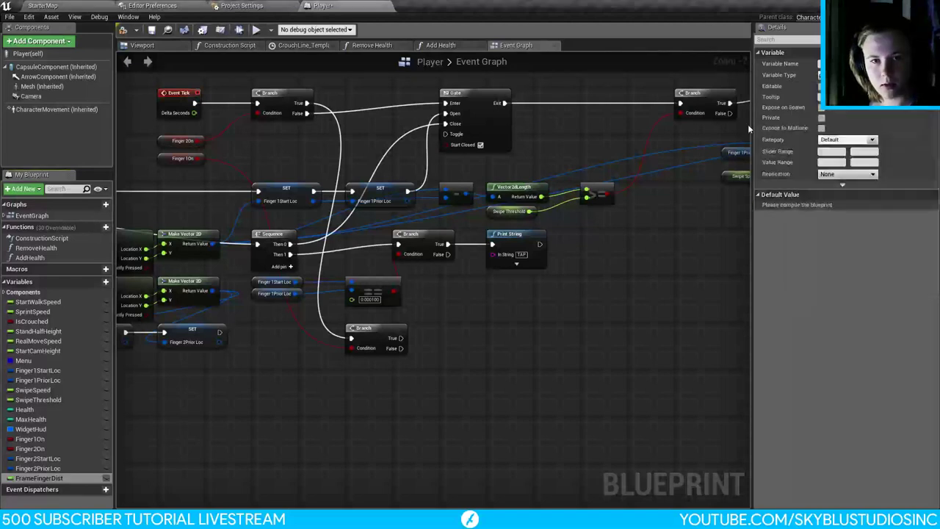
{"action": "left_click", "coordinate": [122, 31]}
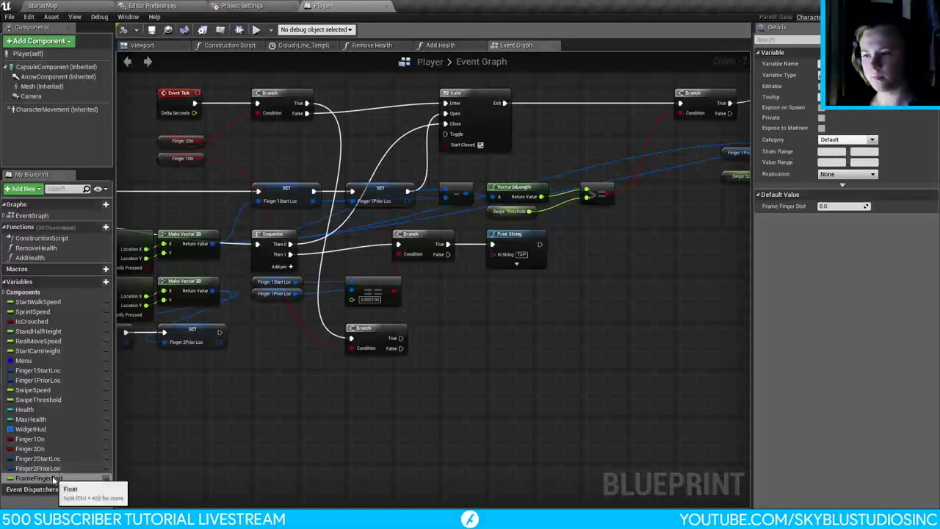
{"action": "right_click_drag", "start_coordinate": [430, 351], "coordinate": [412, 307]}
{"action": "right_click_drag", "start_coordinate": [192, 255], "coordinate": [313, 233]}
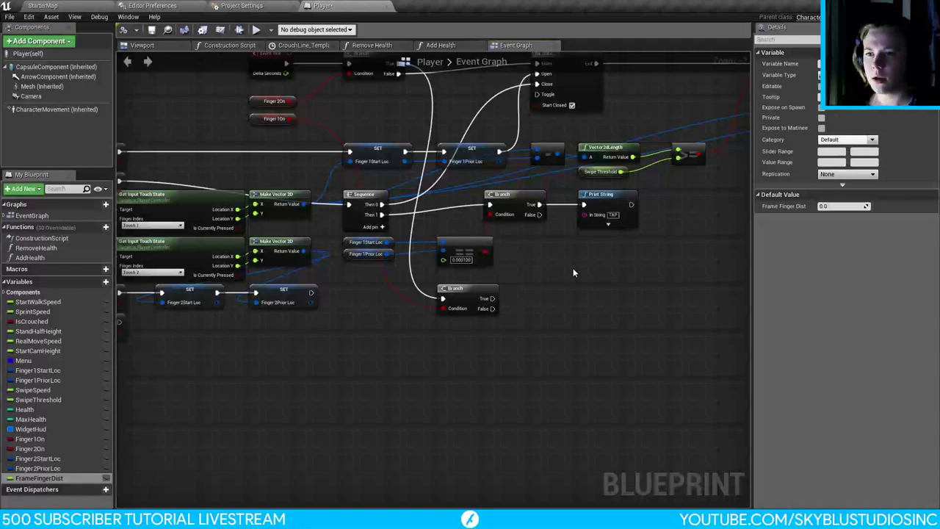
{"action": "right_click_drag", "start_coordinate": [232, 232], "coordinate": [236, 202]}
Step: Copy and paste the subtract, Vector2dLength, Swipe Threshold and >= swipe-check nodes
{"action": "left_click_drag", "start_coordinate": [330, 198], "coordinate": [515, 270]}
{"action": "right_click_drag", "start_coordinate": [674, 141], "coordinate": [590, 225]}
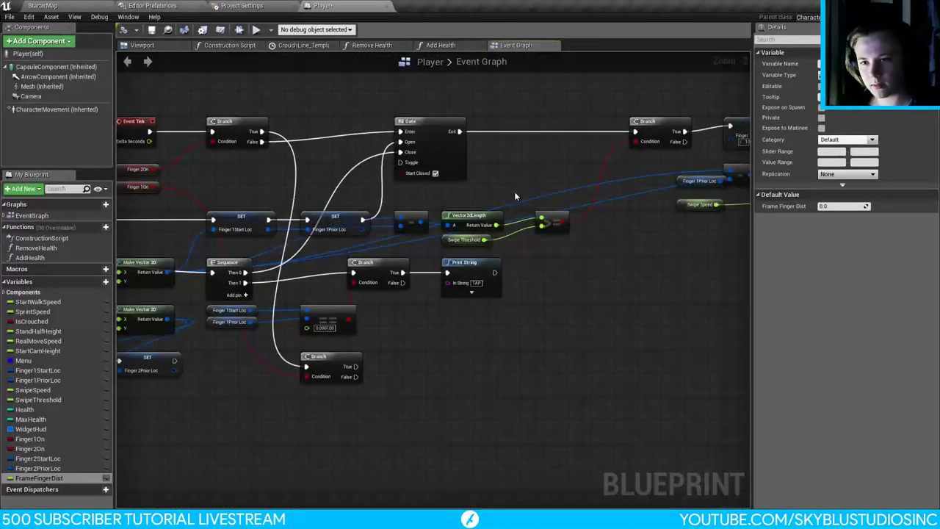
{"action": "left_click", "coordinate": [471, 220]}
{"action": "left_click", "coordinate": [411, 221], "text": "ctrl"}
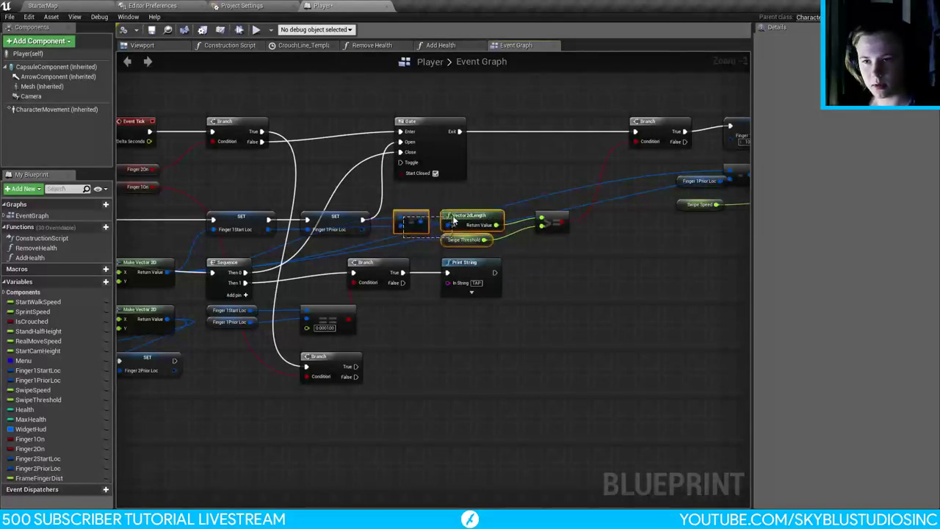
{"action": "left_click", "coordinate": [464, 239], "text": "ctrl"}
{"action": "left_click_drag", "start_coordinate": [574, 247], "coordinate": [462, 211]}
{"action": "left_click_drag", "start_coordinate": [406, 209], "coordinate": [406, 210]}
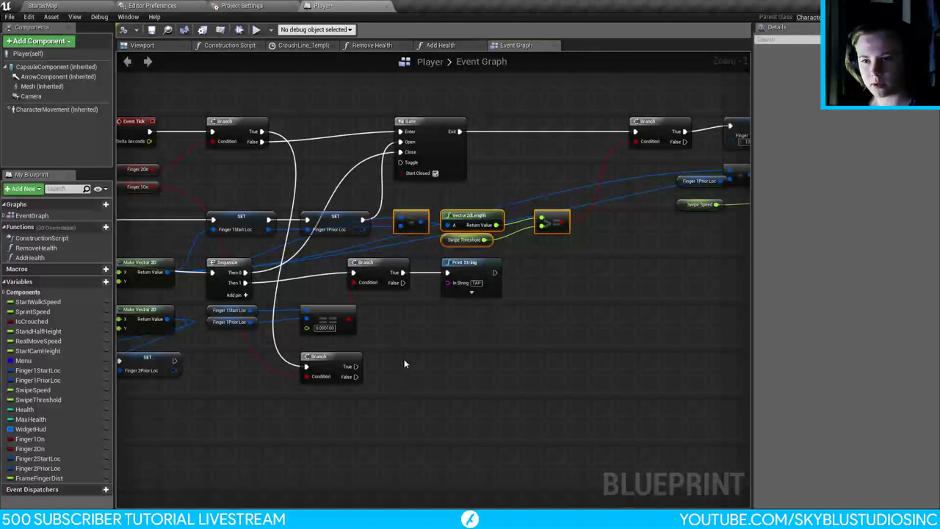
{"action": "key", "text": "ctrl+c"}
{"action": "key", "text": "ctrl+v"}
Step: Move the pasted swipe-check copy below the touch logic
{"action": "left_click_drag", "start_coordinate": [423, 351], "coordinate": [479, 335]}
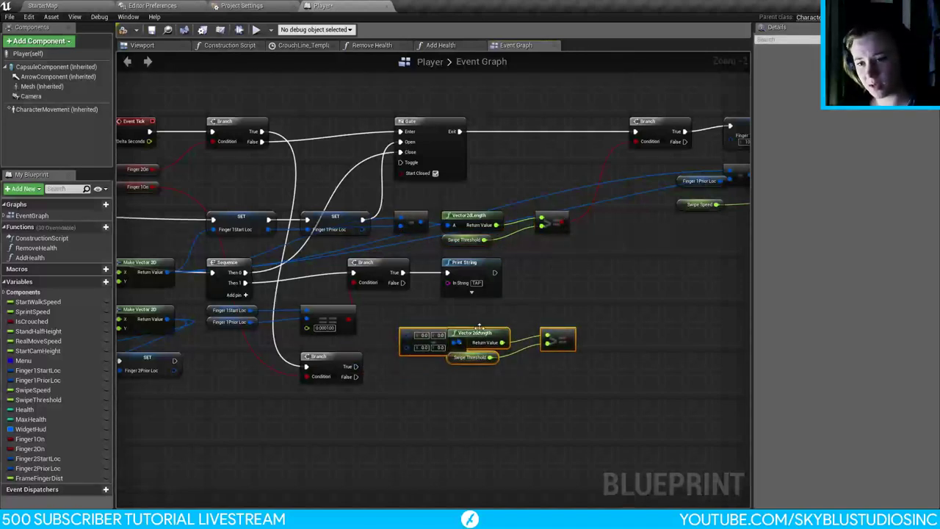
{"action": "left_click_drag", "start_coordinate": [471, 329], "coordinate": [365, 410]}
{"action": "right_click_drag", "start_coordinate": [365, 409], "coordinate": [526, 362]}
{"action": "left_click_drag", "start_coordinate": [527, 362], "coordinate": [444, 360]}
Step: Rewire the copy's subtract inputs to Finger 2Prior Loc, Make Vector 2D and Finger 2Start Loc
{"action": "left_click_drag", "start_coordinate": [371, 359], "coordinate": [334, 329]}
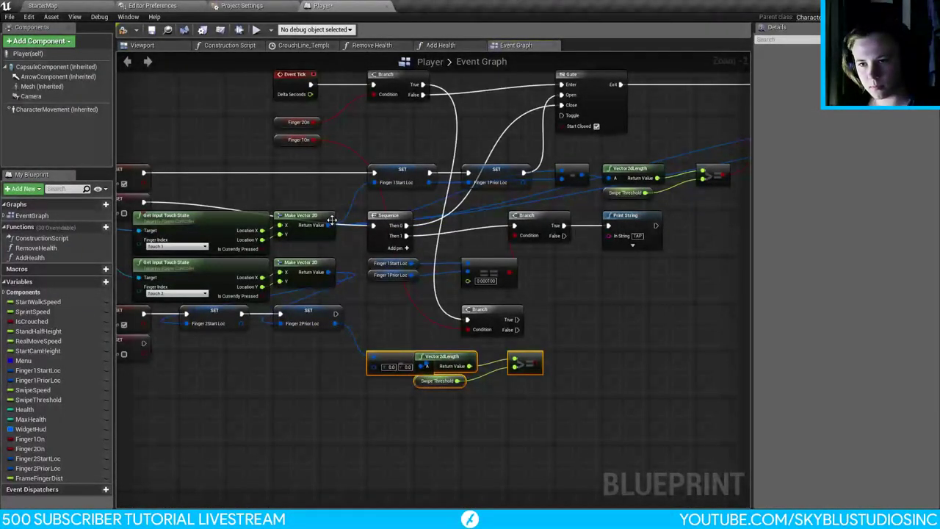
{"action": "left_click_drag", "start_coordinate": [330, 227], "coordinate": [396, 178]}
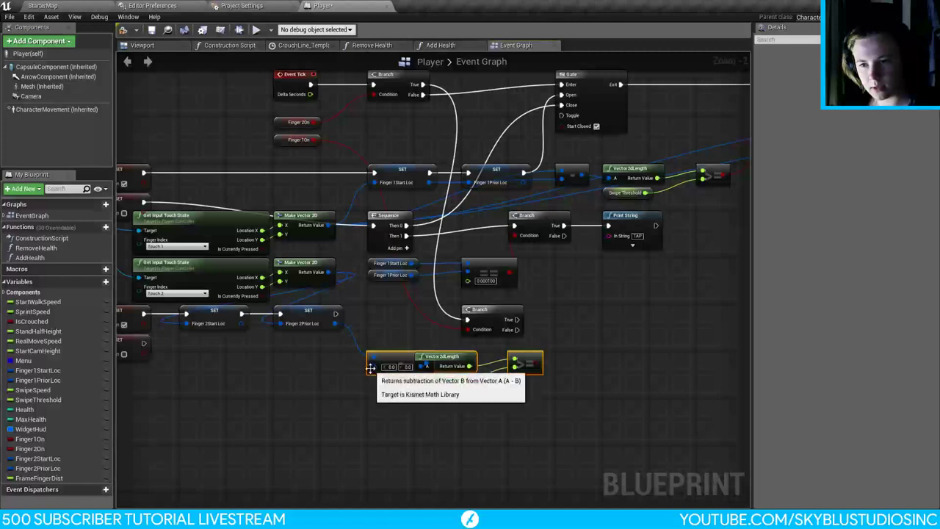
{"action": "left_click_drag", "start_coordinate": [372, 367], "coordinate": [334, 327]}
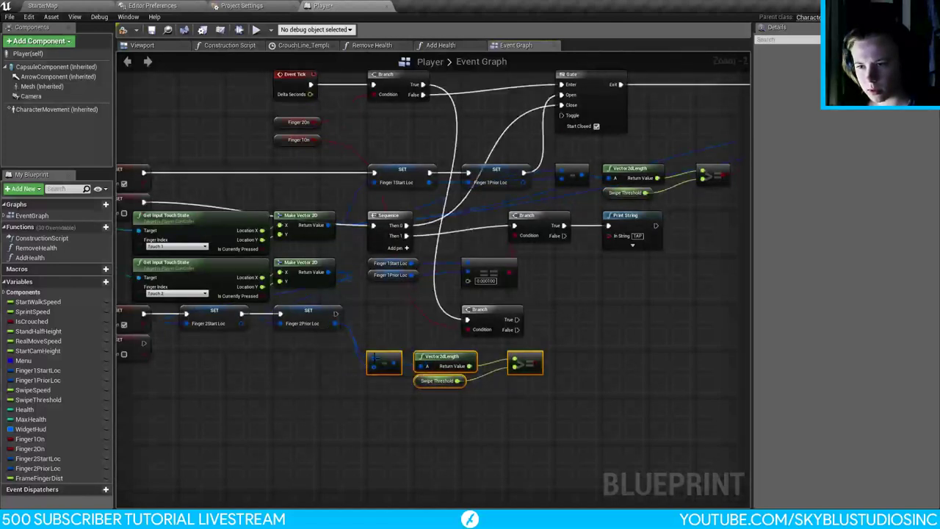
{"action": "left_click_drag", "start_coordinate": [370, 359], "coordinate": [329, 272]}
{"action": "right_click_drag", "start_coordinate": [354, 357], "coordinate": [305, 374]}
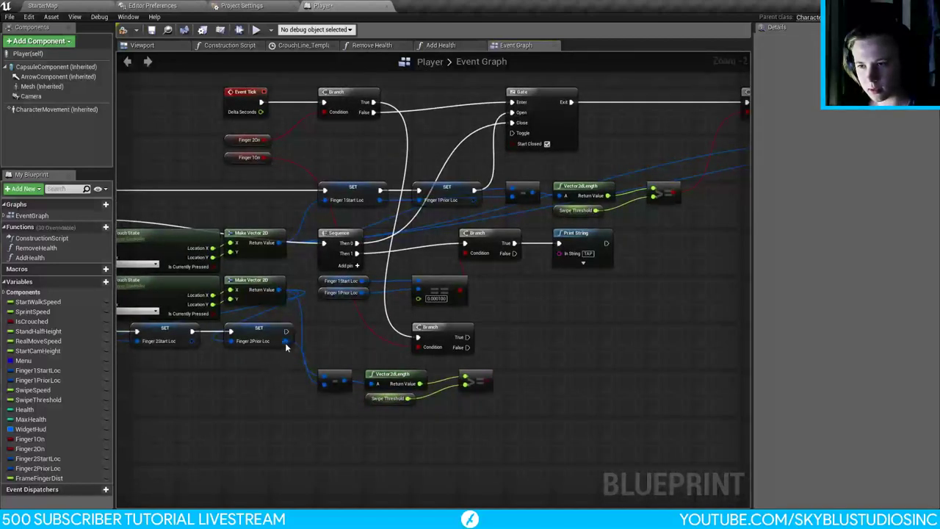
{"action": "left_click_drag", "start_coordinate": [323, 382], "coordinate": [194, 343]}
{"action": "right_click_drag", "start_coordinate": [461, 400], "coordinate": [424, 402]}
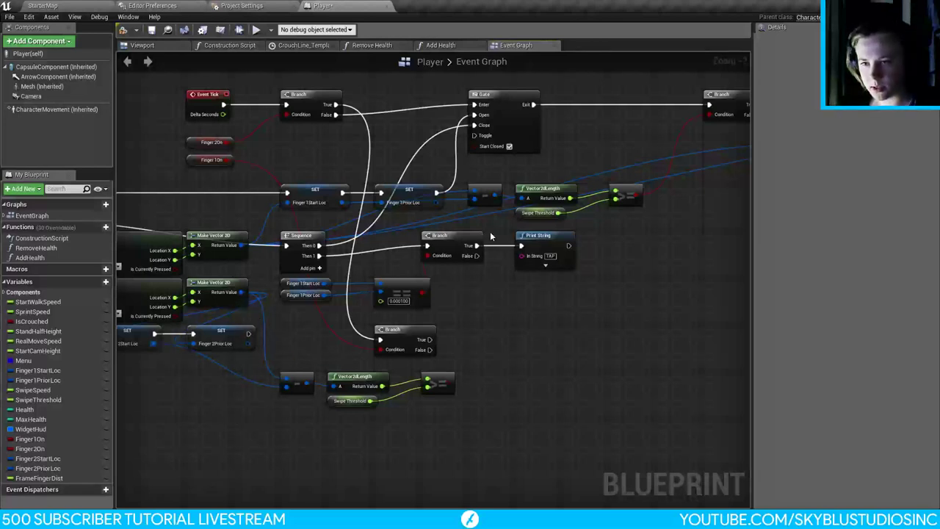
Step: Delete the lower >= comparison so only subtract and Vector2dLength remain, then show the Touch State nodes
{"action": "right_click_drag", "start_coordinate": [218, 332], "coordinate": [303, 332]}
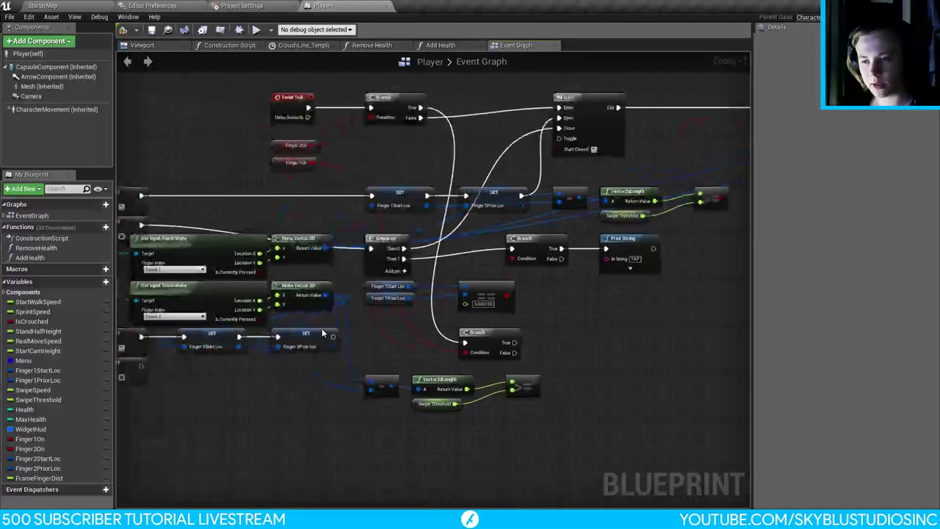
{"action": "right_click_drag", "start_coordinate": [594, 320], "coordinate": [463, 323]}
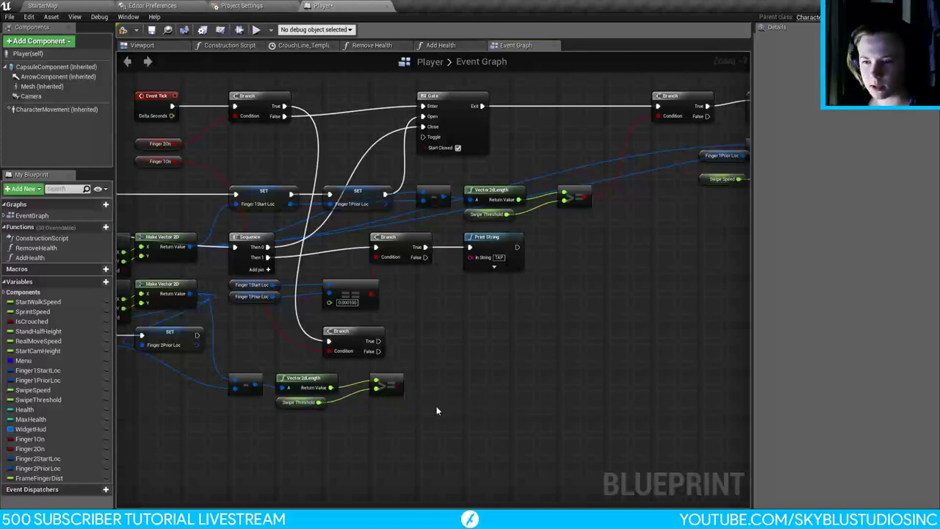
{"action": "left_click", "coordinate": [397, 395]}
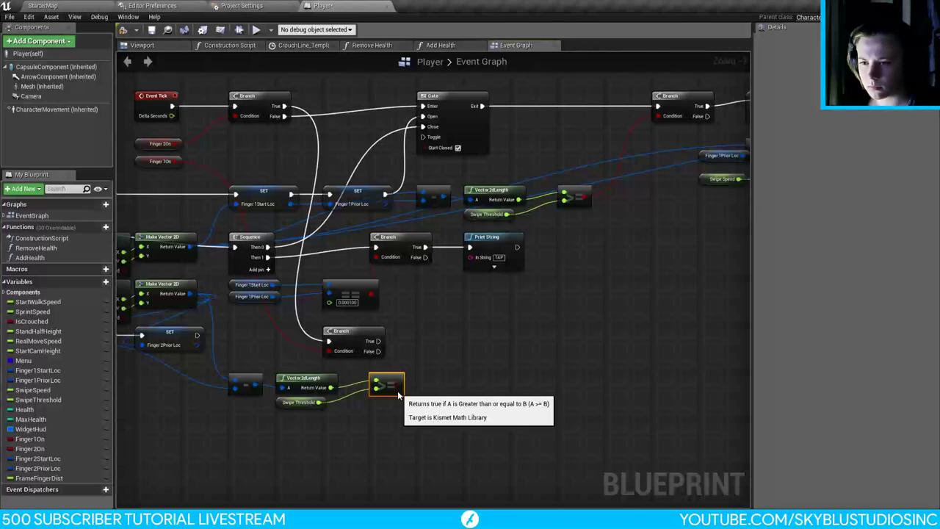
{"action": "key", "text": "Delete"}
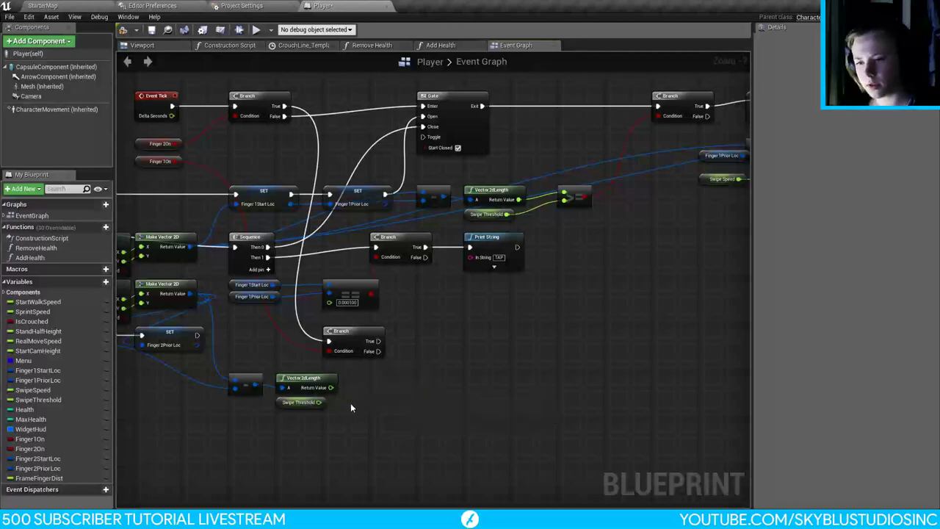
{"action": "right_click_drag", "start_coordinate": [242, 386], "coordinate": [278, 389]}
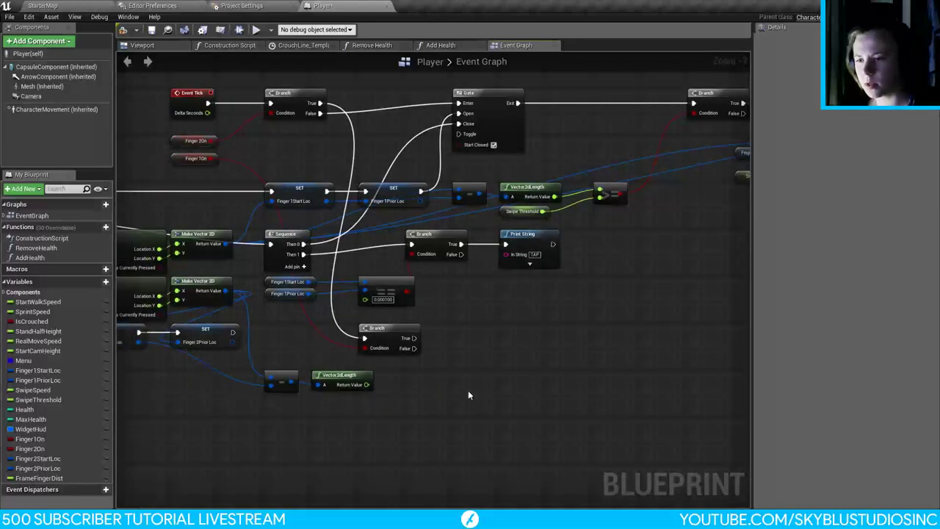
{"action": "right_click_drag", "start_coordinate": [469, 394], "coordinate": [429, 409]}
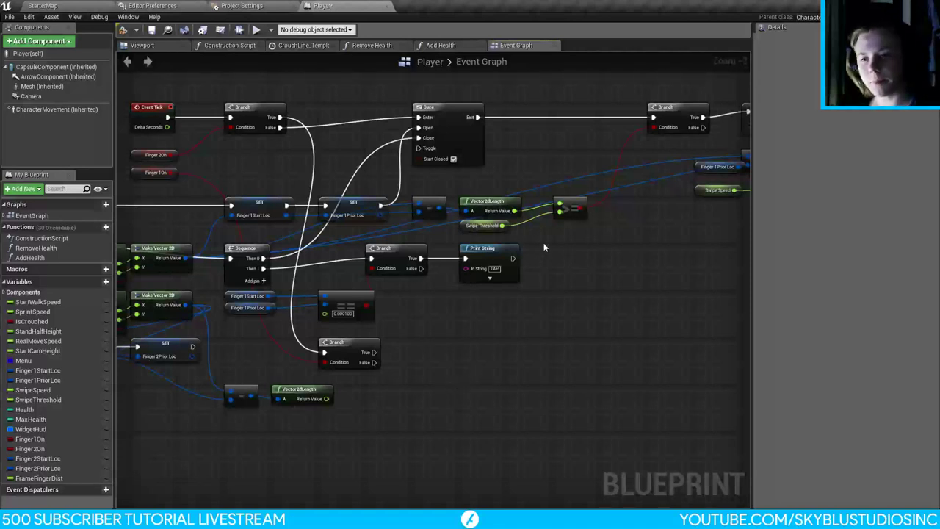
{"action": "right_click_drag", "start_coordinate": [310, 282], "coordinate": [399, 279]}
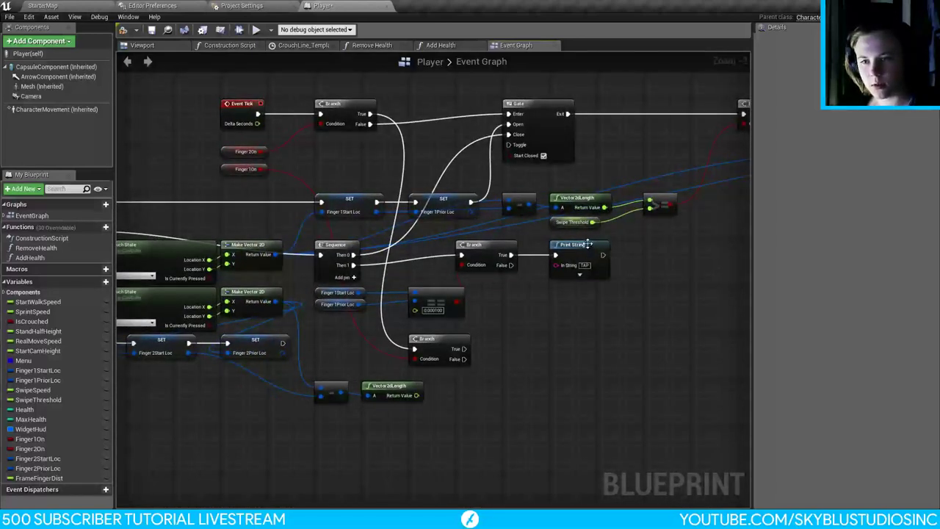
Step: Add a float + node that sums the upper and lower Vector2dLength results
{"action": "left_click_drag", "start_coordinate": [603, 207], "coordinate": [510, 364]}
{"action": "type", "text": "+"}
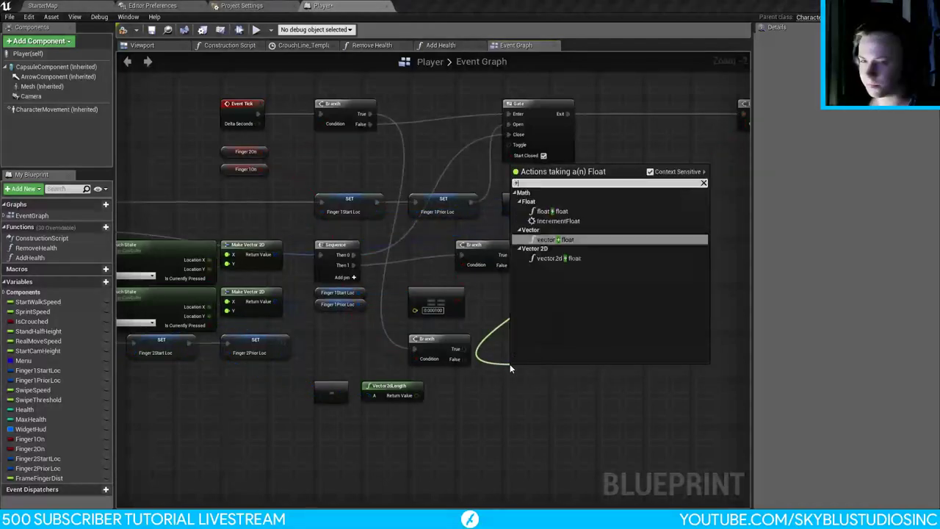
{"action": "left_click", "coordinate": [540, 237]}
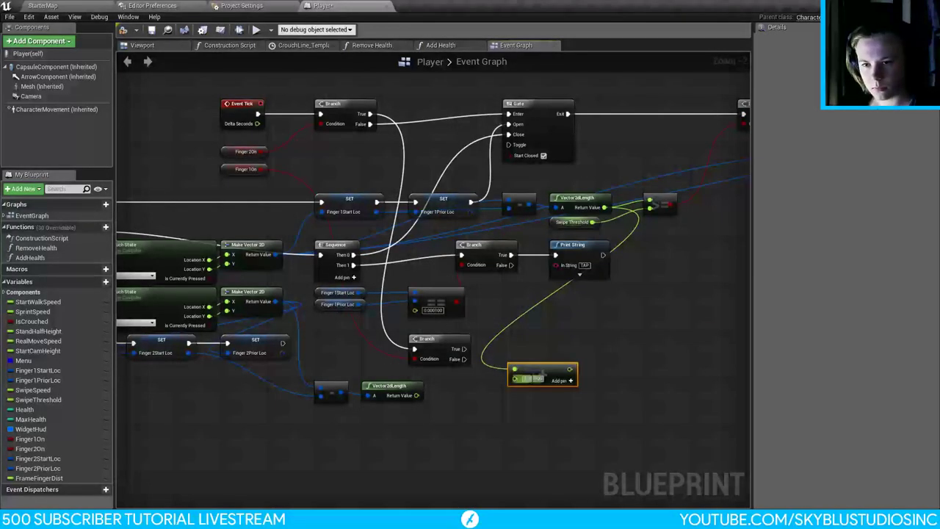
{"action": "left_click_drag", "start_coordinate": [416, 395], "coordinate": [593, 385]}
Step: Append a float / division node after the sum and align the addition node
{"action": "type", "text": "/"}
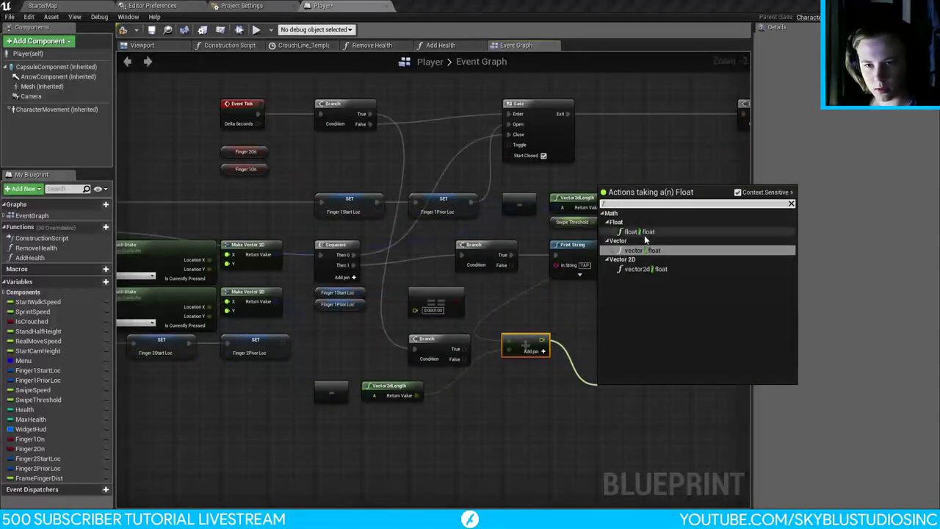
{"action": "left_click", "coordinate": [644, 234]}
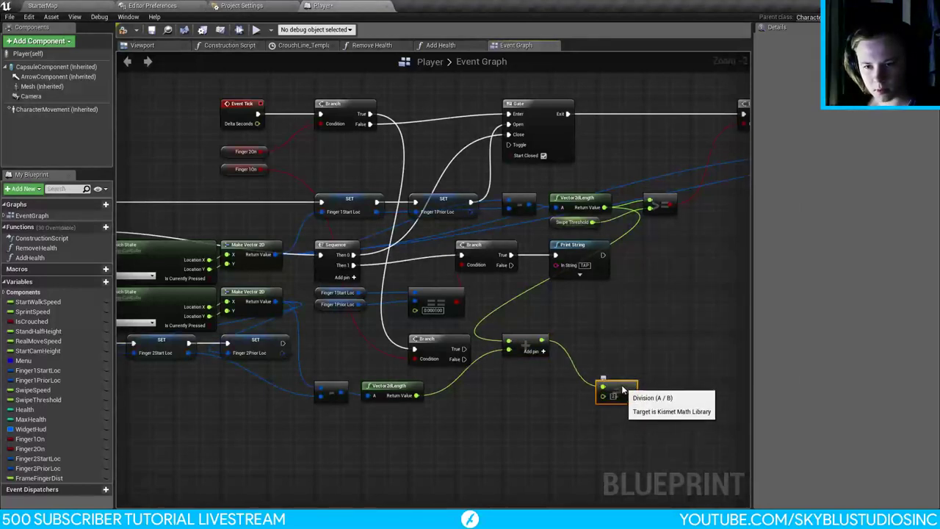
{"action": "left_click_drag", "start_coordinate": [533, 336], "coordinate": [533, 382]}
{"action": "left_click", "coordinate": [671, 386]}
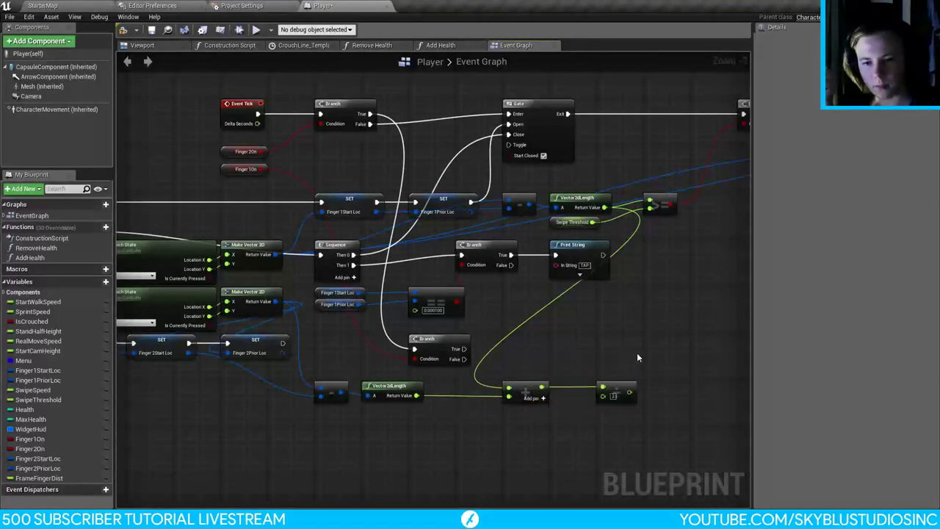
{"action": "right_click_drag", "start_coordinate": [636, 355], "coordinate": [574, 375]}
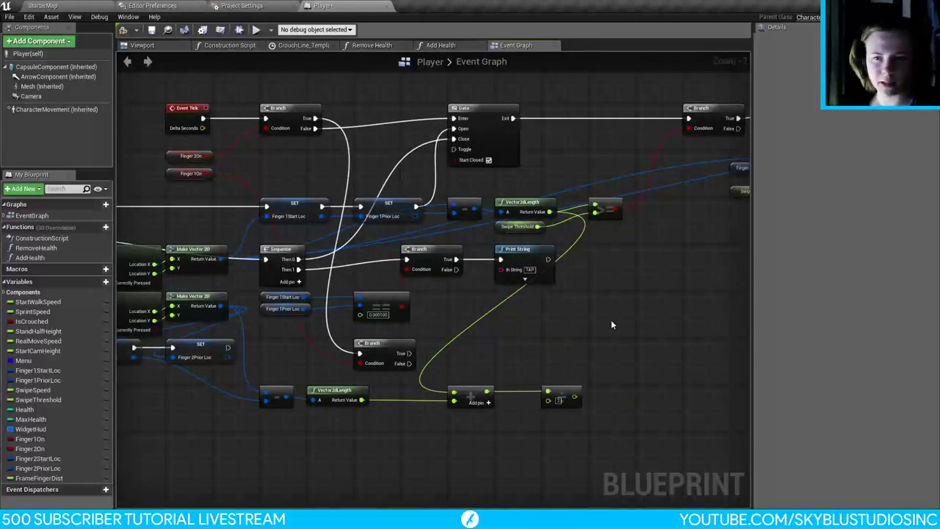
{"action": "right_click_drag", "start_coordinate": [584, 329], "coordinate": [428, 302]}
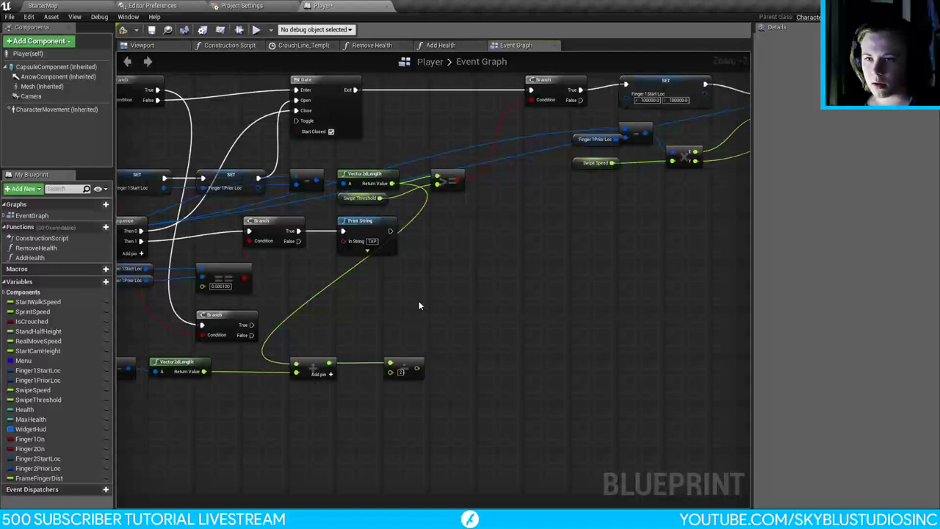
{"action": "right_click_drag", "start_coordinate": [439, 300], "coordinate": [342, 312]}
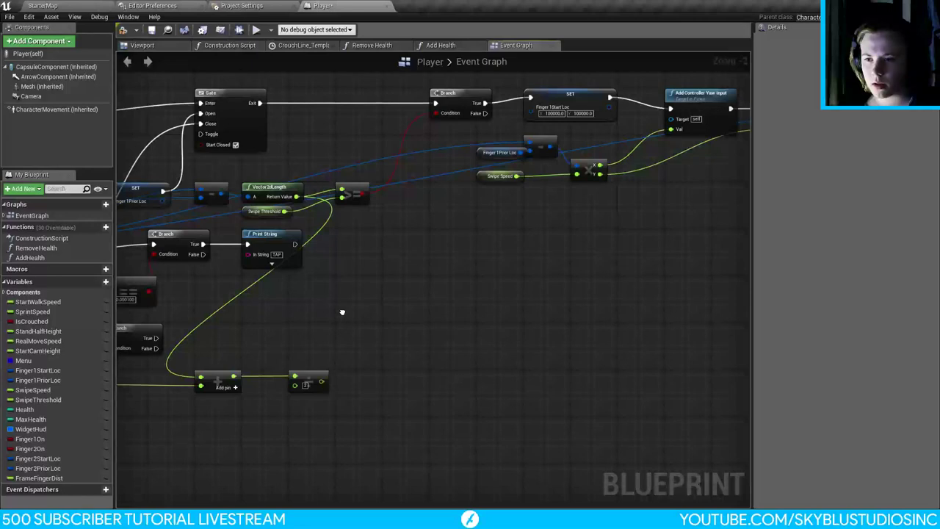
{"action": "right_click_drag", "start_coordinate": [342, 312], "coordinate": [603, 330]}
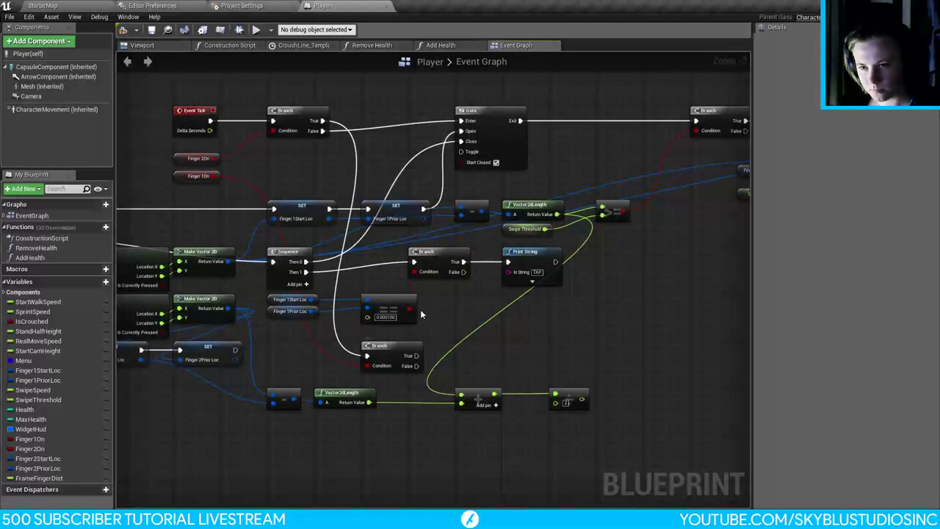
{"action": "right_click_drag", "start_coordinate": [420, 315], "coordinate": [572, 304]}
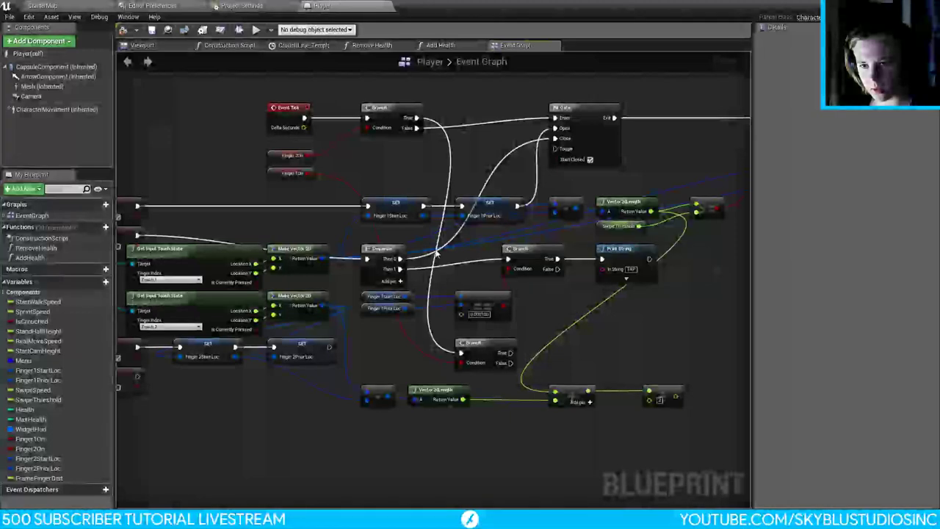
Step: Connect the Finger 2Prior Loc pin into the subtract node's input
{"action": "left_click_drag", "start_coordinate": [332, 357], "coordinate": [368, 398]}
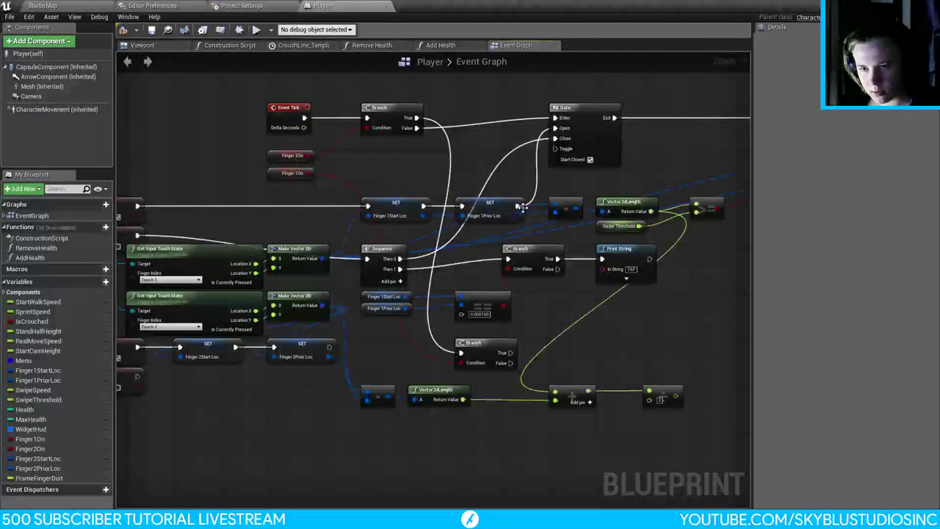
{"action": "right_click_drag", "start_coordinate": [368, 398], "coordinate": [179, 397]}
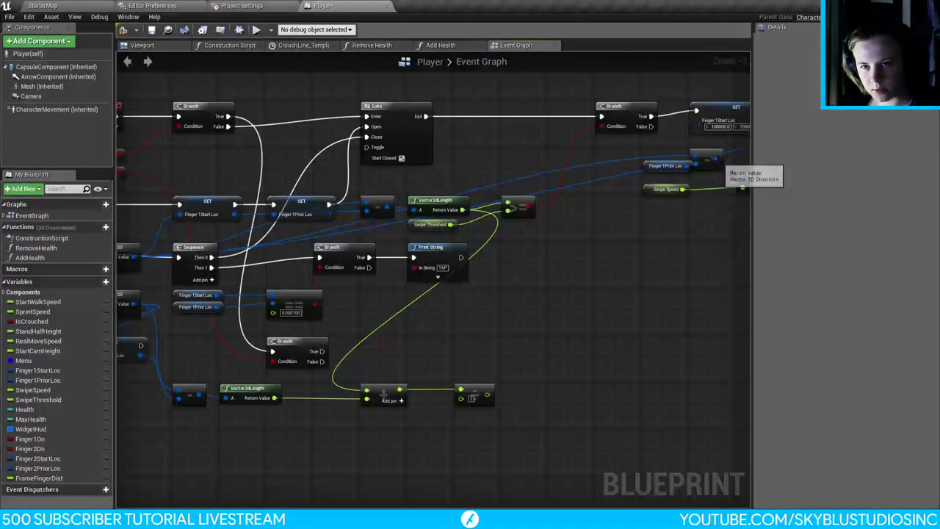
{"action": "right_click_drag", "start_coordinate": [716, 163], "coordinate": [651, 174]}
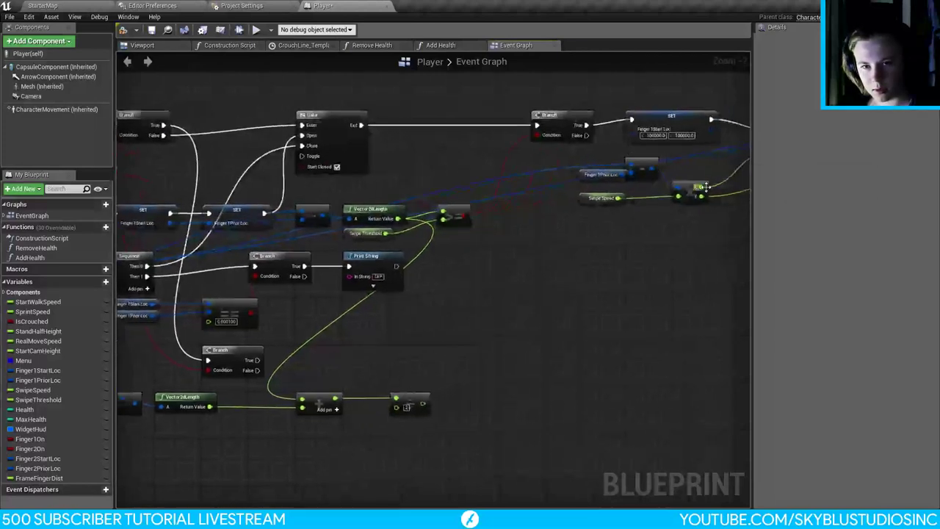
Step: Add a Vector2dLength of the upper Finger 1 subtraction and place it beside the addition node
{"action": "left_click_drag", "start_coordinate": [651, 174], "coordinate": [536, 272]}
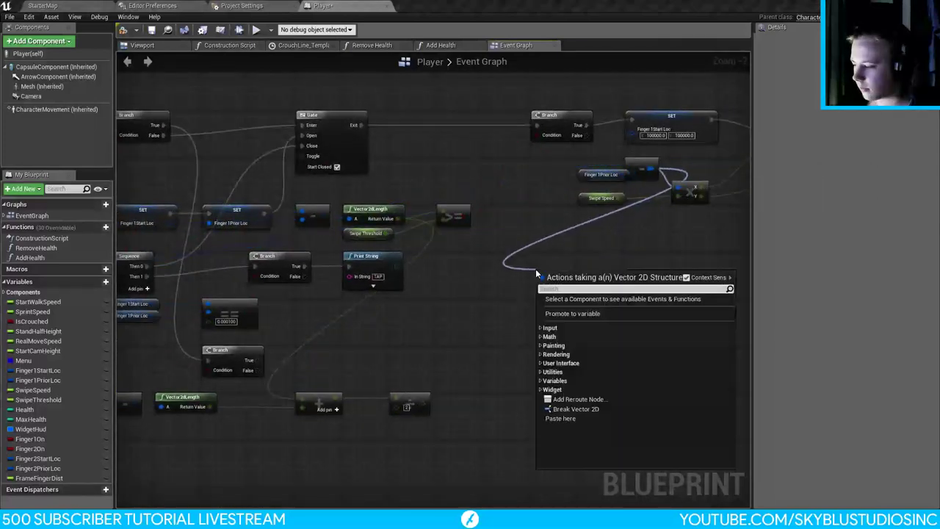
{"action": "type", "text": "vectorle"}
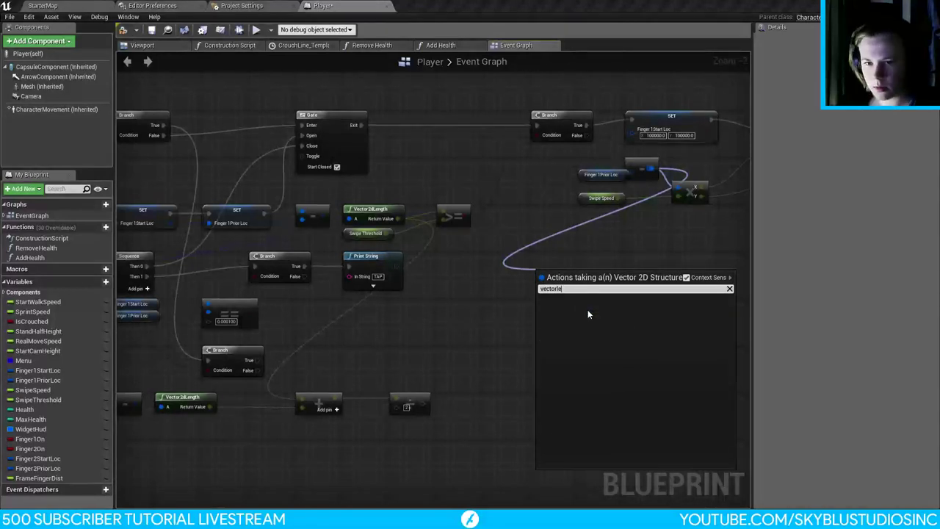
{"action": "key", "text": "BackSpace"}
{"action": "key", "text": "BackSpace"}
{"action": "key", "text": "ctrl+a"}
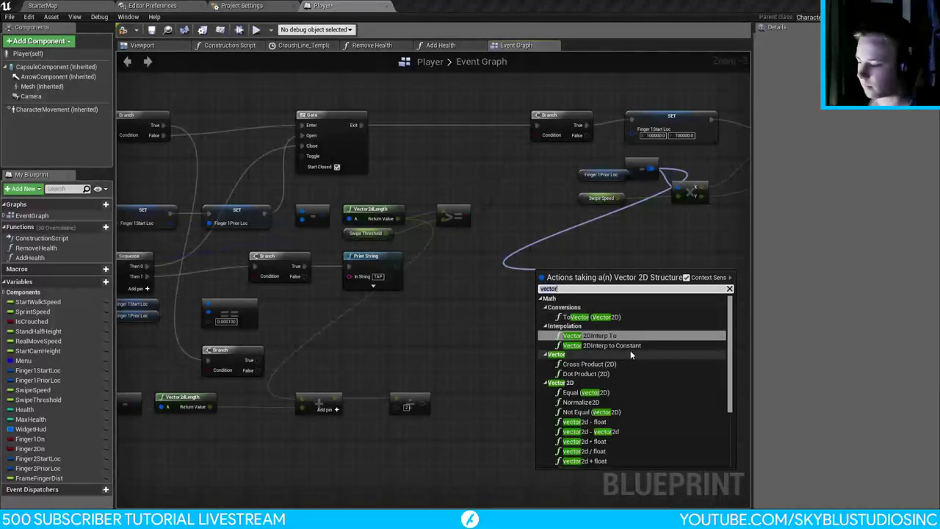
{"action": "type", "text": "leng"}
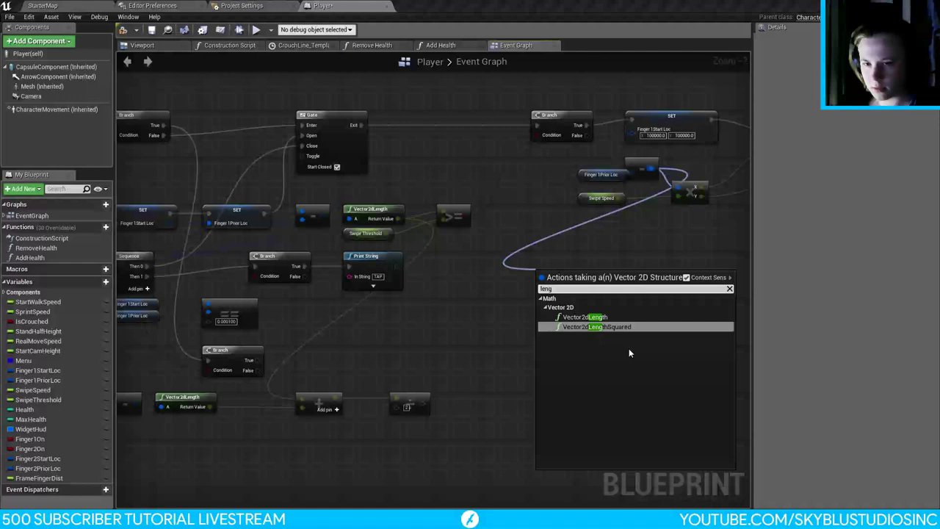
{"action": "left_click", "coordinate": [585, 316]}
{"action": "left_click_drag", "start_coordinate": [573, 277], "coordinate": [302, 399]}
{"action": "left_click_drag", "start_coordinate": [386, 351], "coordinate": [297, 351]}
Step: Add a SET Finger 1Prior Loc node and move it beside the pinch logic
{"action": "type", "text": "set"}
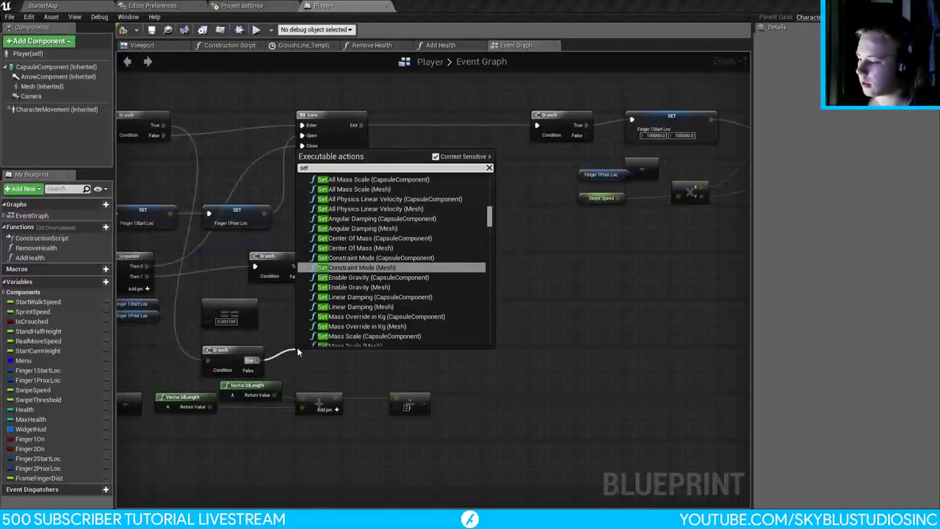
{"action": "type", "text": " prio"}
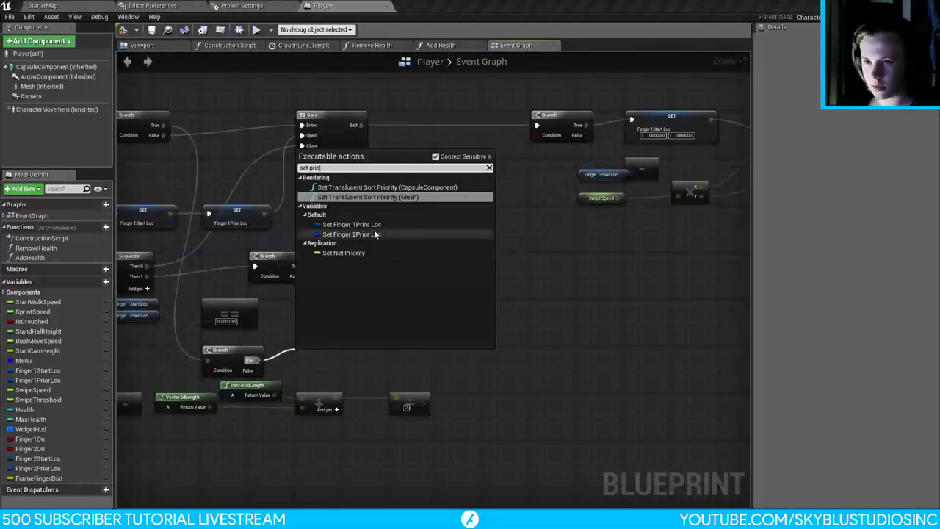
{"action": "left_click", "coordinate": [367, 225]}
{"action": "right_click_drag", "start_coordinate": [331, 352], "coordinate": [544, 300]}
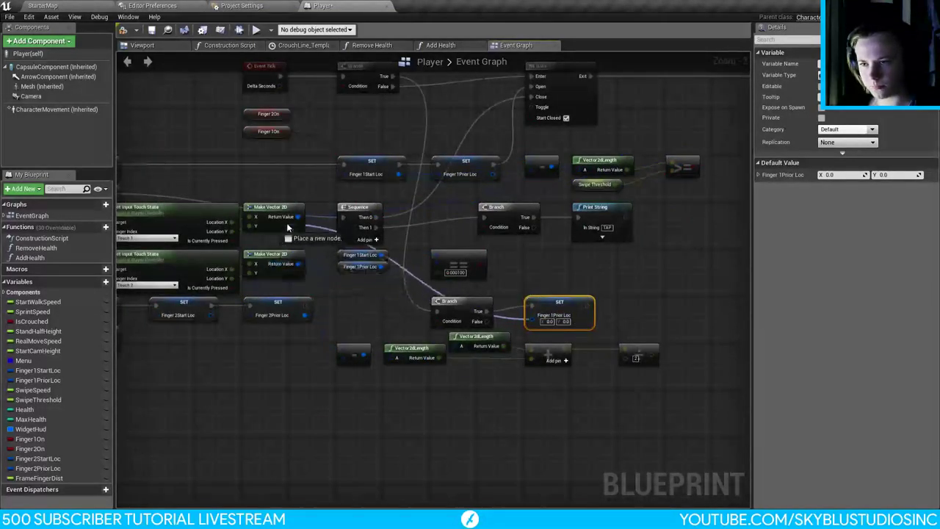
{"action": "right_click_drag", "start_coordinate": [543, 239], "coordinate": [454, 248]}
{"action": "right_click_drag", "start_coordinate": [447, 306], "coordinate": [232, 312]}
{"action": "left_click_drag", "start_coordinate": [235, 315], "coordinate": [558, 318]}
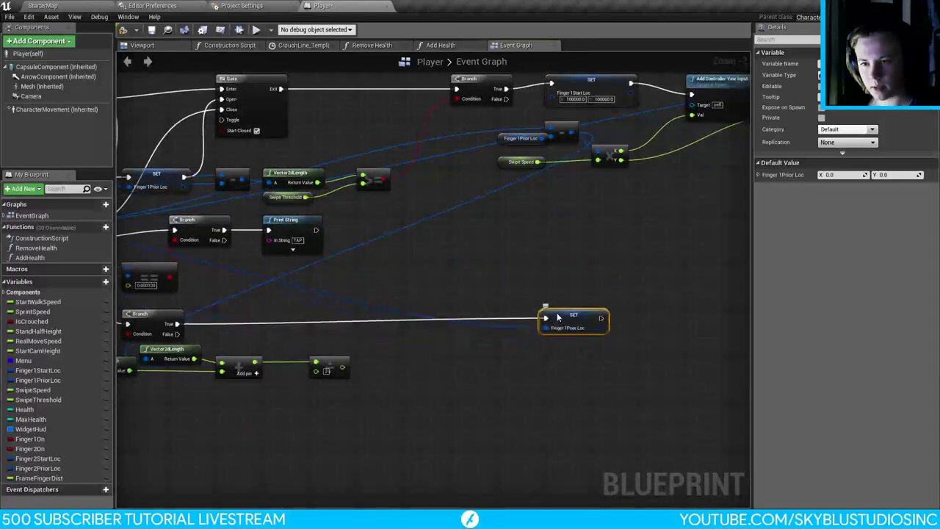
{"action": "right_click_drag", "start_coordinate": [548, 272], "coordinate": [507, 305]}
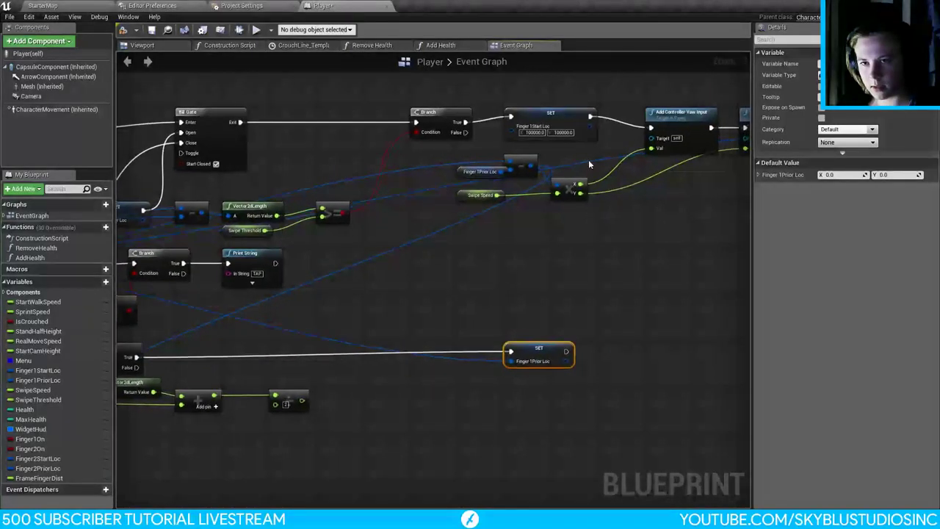
{"action": "right_click_drag", "start_coordinate": [590, 256], "coordinate": [548, 278]}
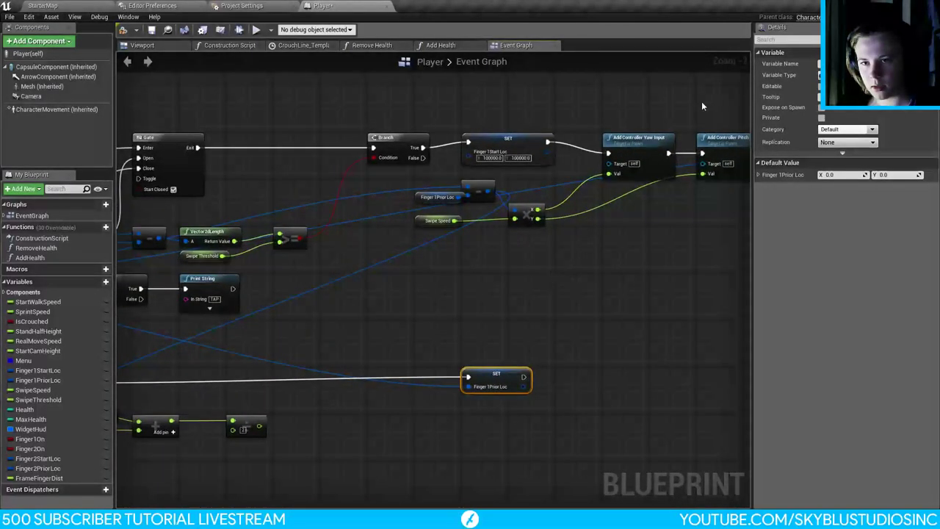
{"action": "right_click_drag", "start_coordinate": [605, 153], "coordinate": [338, 147]}
{"action": "right_click_drag", "start_coordinate": [125, 331], "coordinate": [494, 271]}
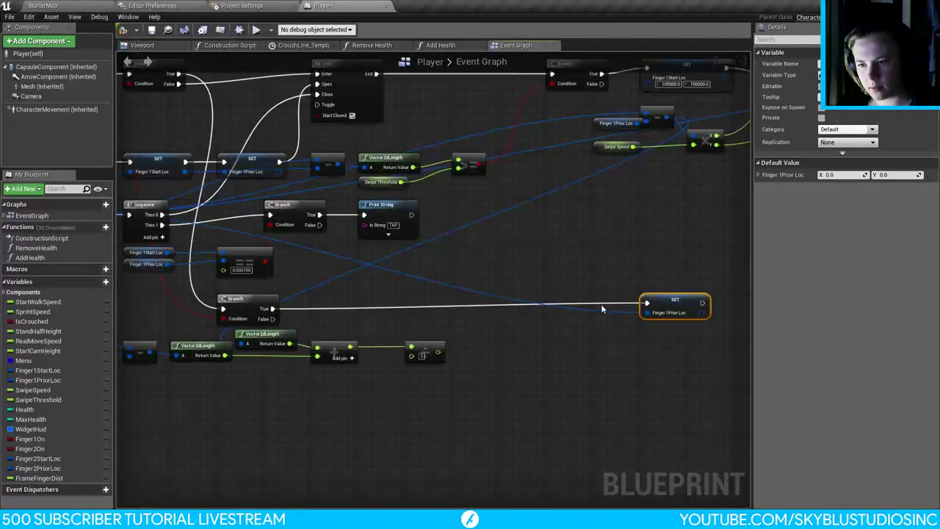
Step: Chain SET Finger 2Prior Loc after Finger 1Prior Loc, deleting a mistaken Finger 2Start Loc setter
{"action": "right_click_drag", "start_coordinate": [601, 309], "coordinate": [346, 321]}
{"action": "left_click_drag", "start_coordinate": [448, 316], "coordinate": [482, 312]}
{"action": "type", "text": "set"}
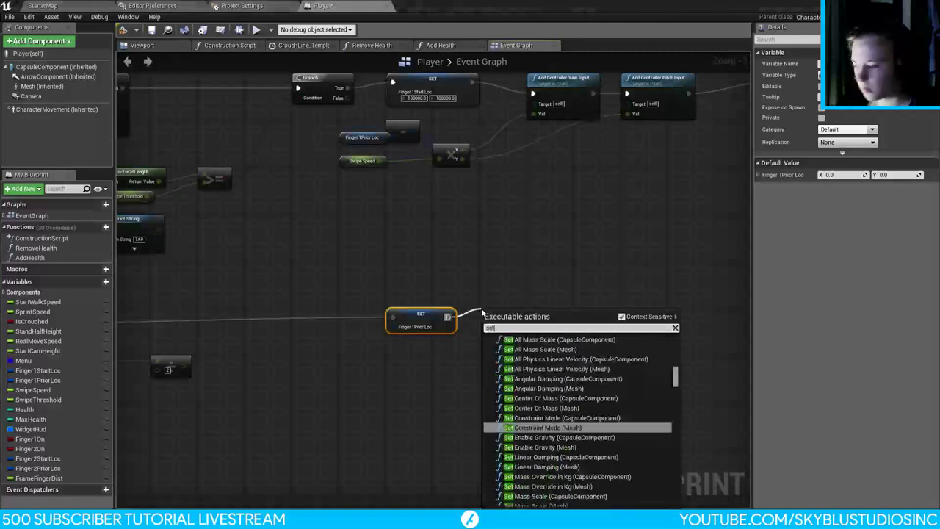
{"action": "type", "text": " finger 2"}
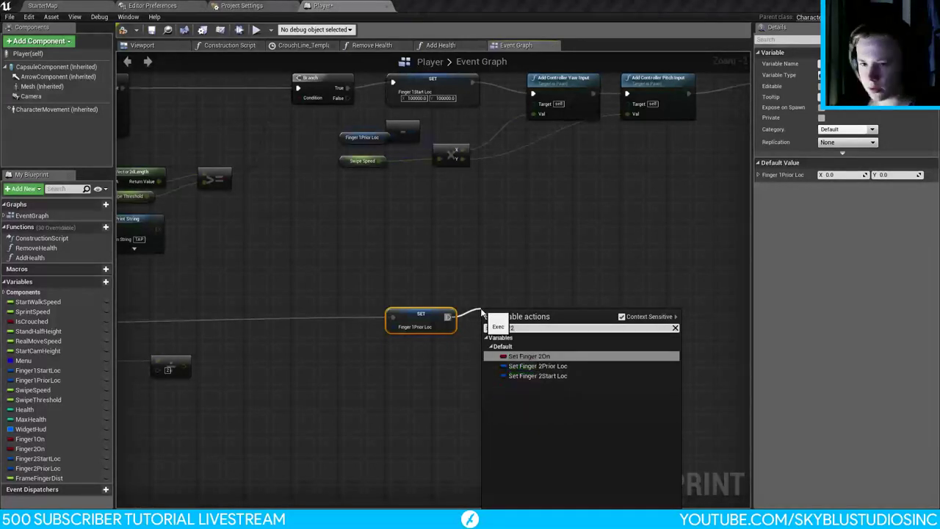
{"action": "left_click", "coordinate": [558, 375]}
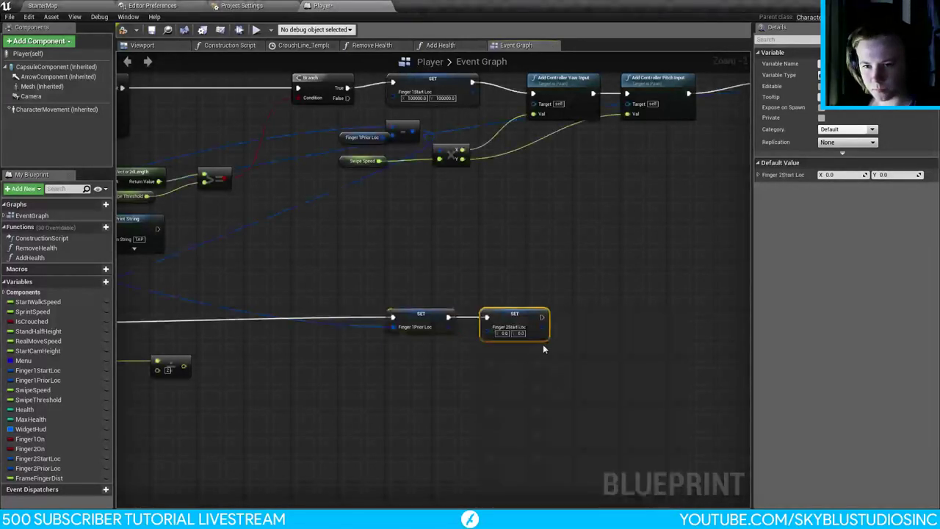
{"action": "key", "text": "Delete"}
{"action": "left_click_drag", "start_coordinate": [448, 317], "coordinate": [482, 315]}
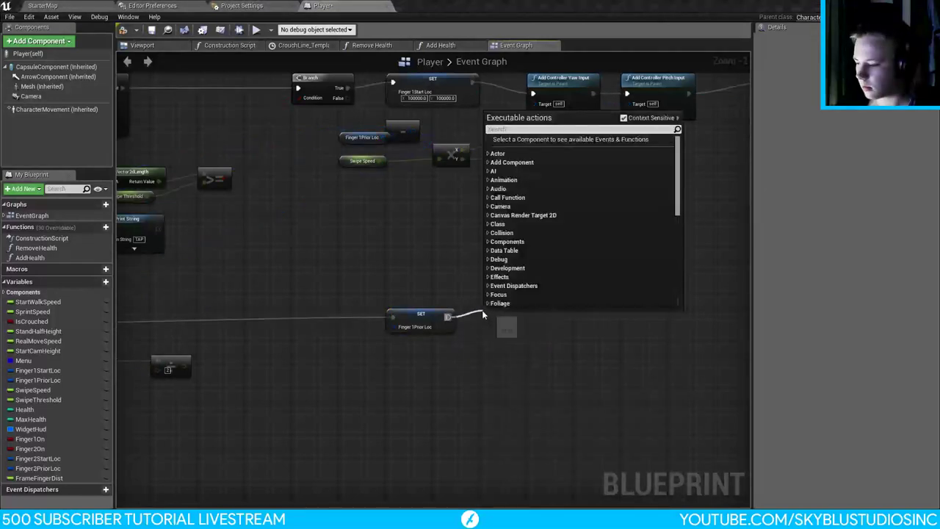
{"action": "type", "text": "prio"}
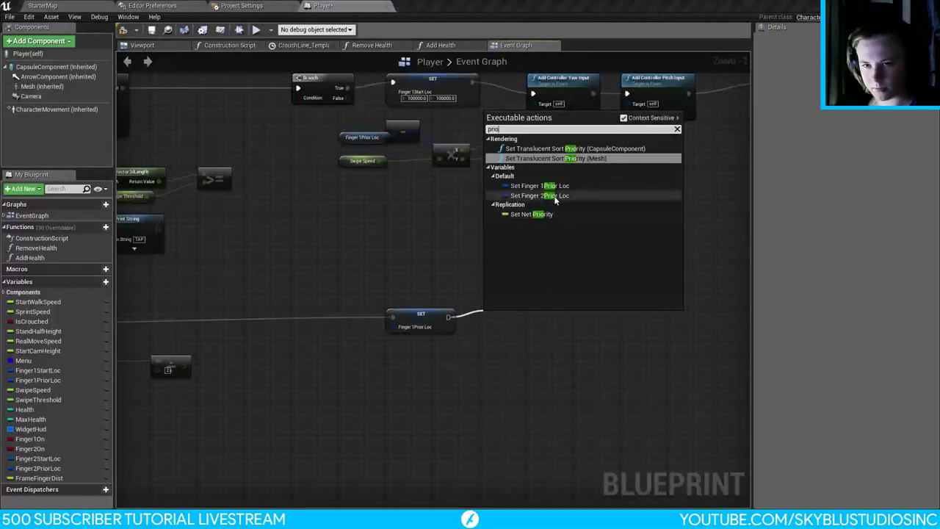
{"action": "left_click", "coordinate": [555, 195]}
{"action": "right_click_drag", "start_coordinate": [487, 317], "coordinate": [643, 306]}
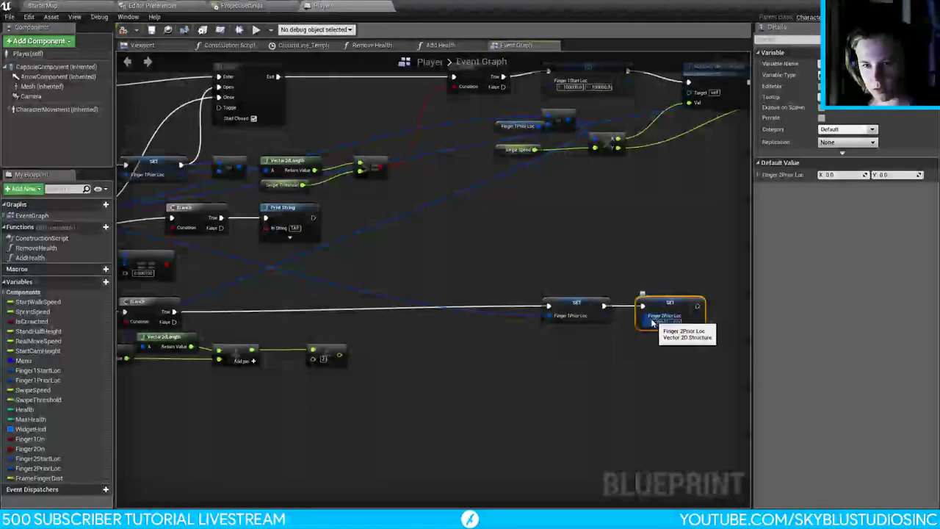
{"action": "left_click_drag", "start_coordinate": [651, 322], "coordinate": [300, 266]}
Step: Connect the second finger's vector to Finger 2Prior Loc and move the divide node beside the add node
{"action": "left_click", "coordinate": [601, 273]}
{"action": "right_click_drag", "start_coordinate": [602, 273], "coordinate": [466, 296]}
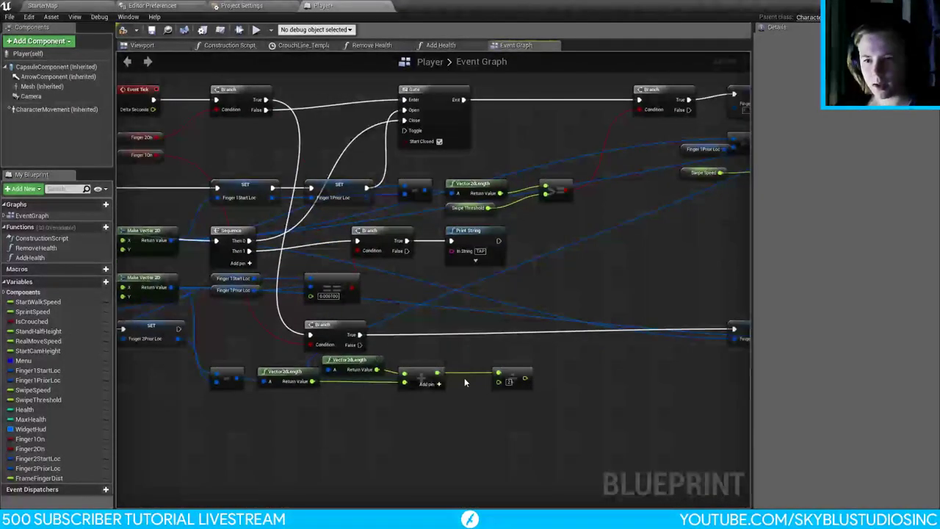
{"action": "left_click_drag", "start_coordinate": [508, 373], "coordinate": [463, 367]}
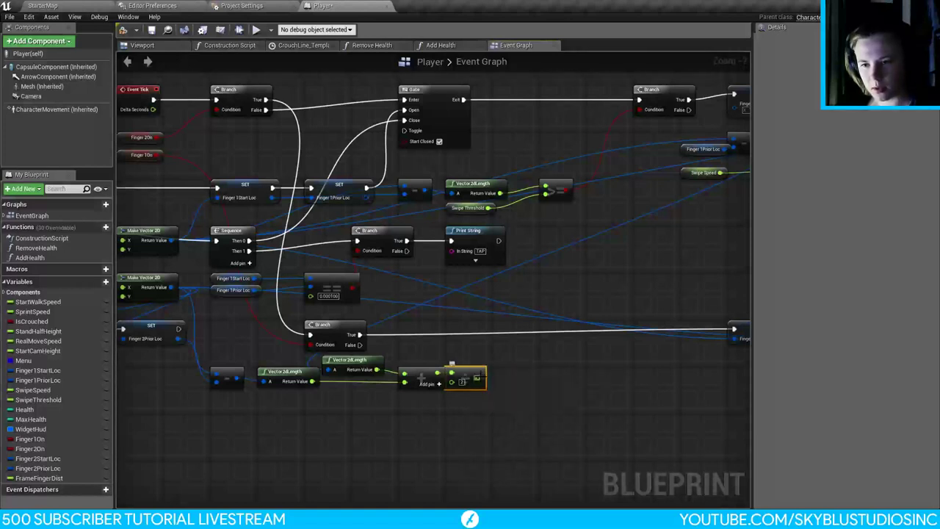
Step: Create a PinchSpeed variable and multiply the division result by its getter
{"action": "left_click", "coordinate": [103, 282]}
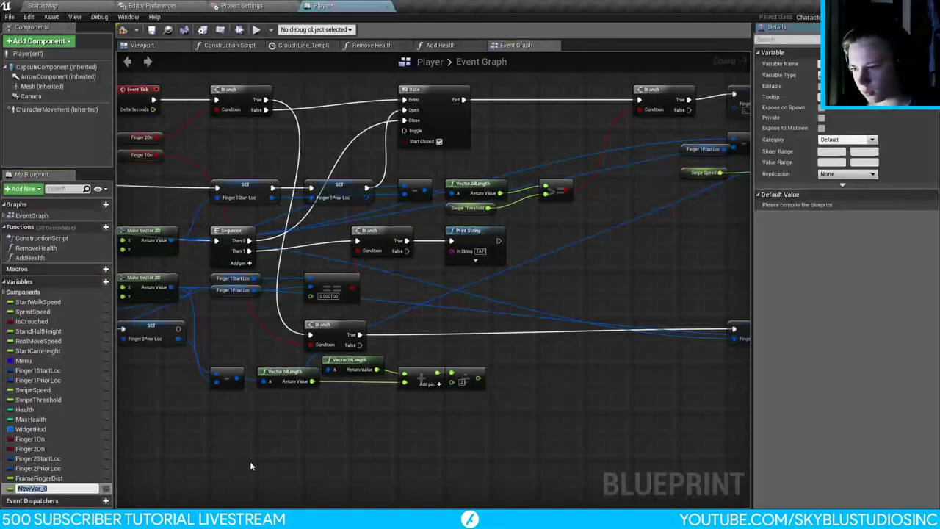
{"action": "type", "text": "Pinch"}
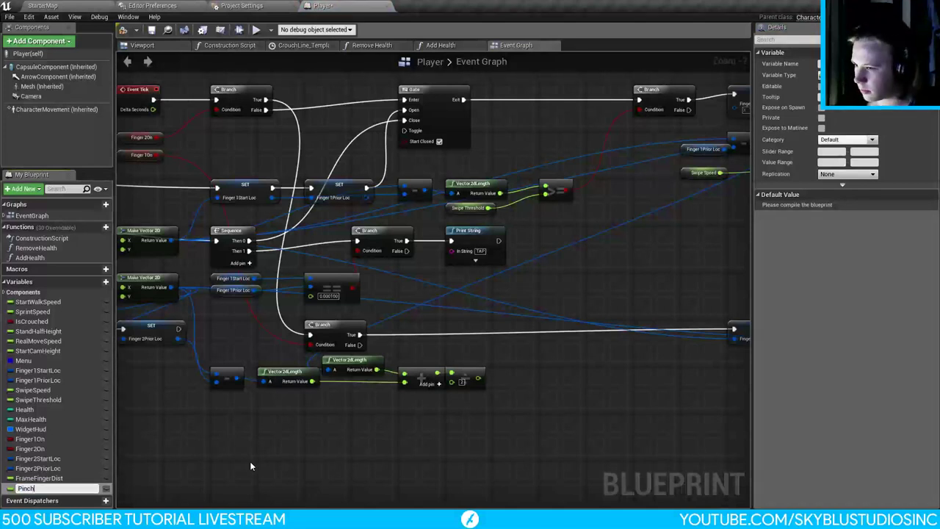
{"action": "type", "text": "Speed"}
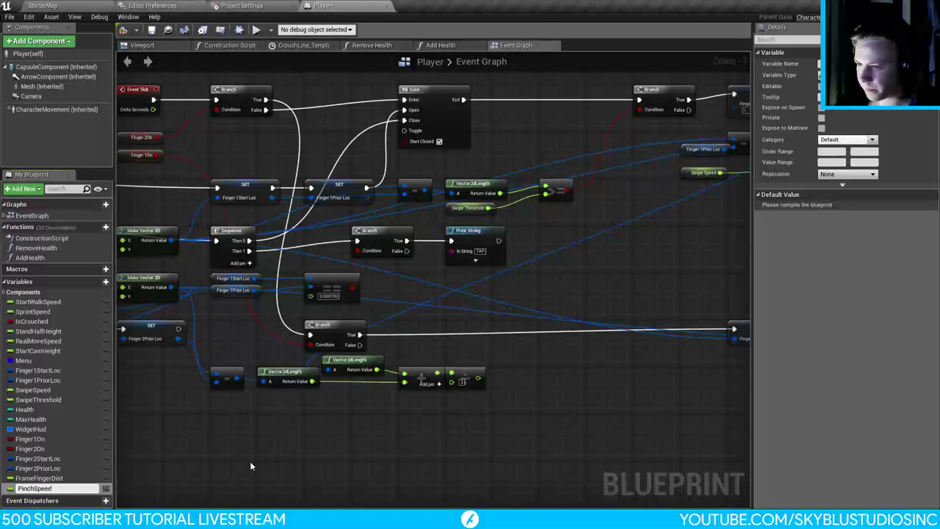
{"action": "key", "text": "Return"}
{"action": "left_click_drag", "start_coordinate": [85, 487], "coordinate": [411, 437]}
{"action": "left_click", "coordinate": [429, 430]}
{"action": "right_click_drag", "start_coordinate": [422, 441], "coordinate": [302, 460]}
{"action": "left_click_drag", "start_coordinate": [302, 458], "coordinate": [291, 447]}
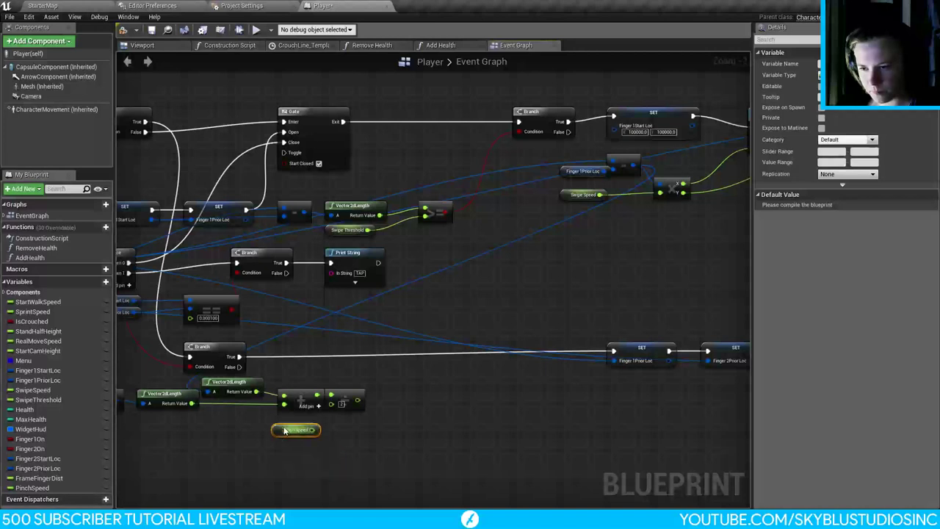
{"action": "left_click_drag", "start_coordinate": [357, 400], "coordinate": [376, 392]}
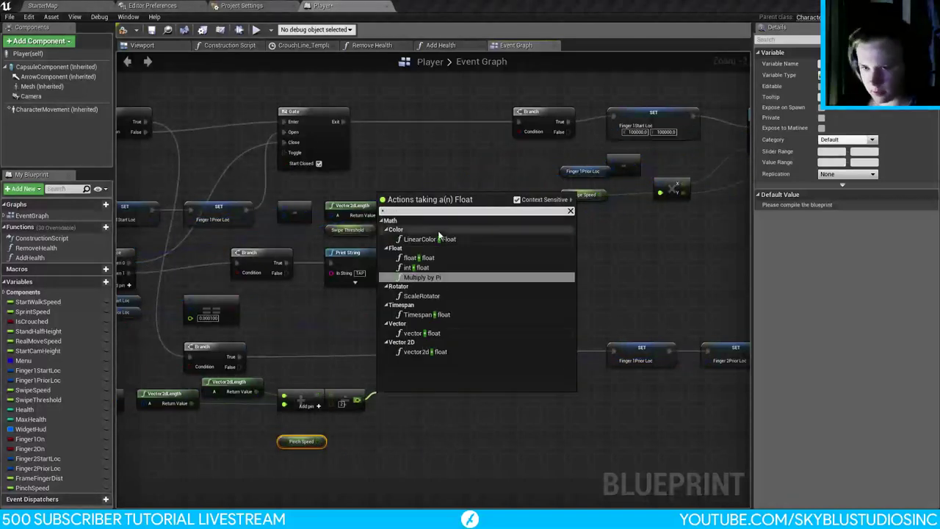
{"action": "left_click", "coordinate": [419, 258]}
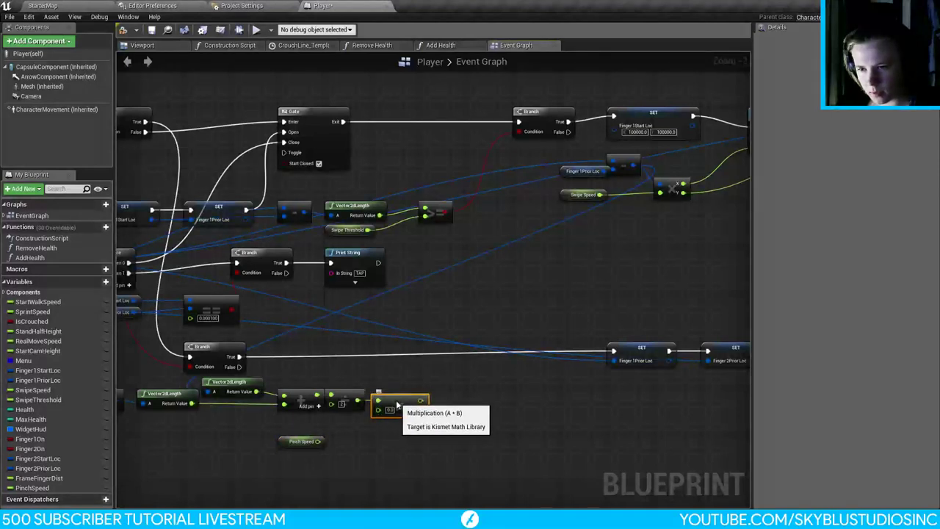
{"action": "left_click_drag", "start_coordinate": [378, 409], "coordinate": [298, 445]}
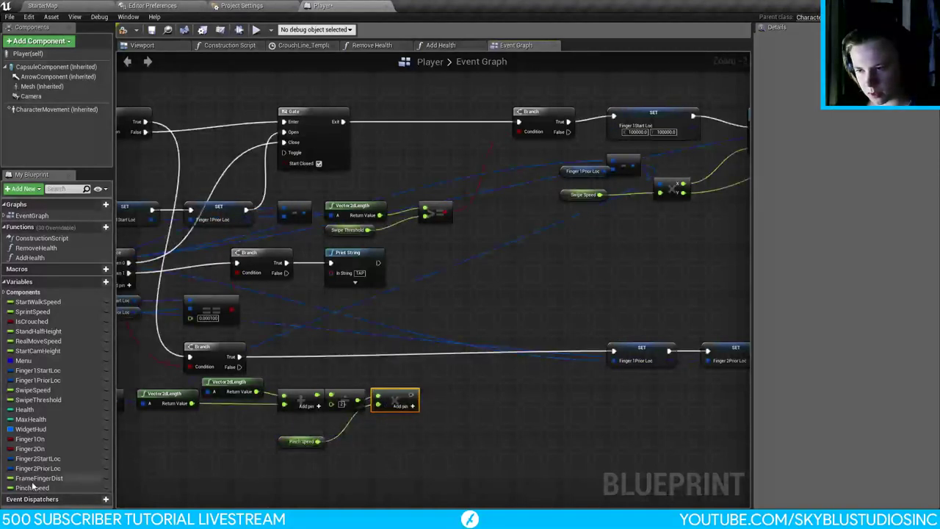
Step: Compile and set PinchSpeed's default value to 0.2
{"action": "left_click", "coordinate": [32, 487]}
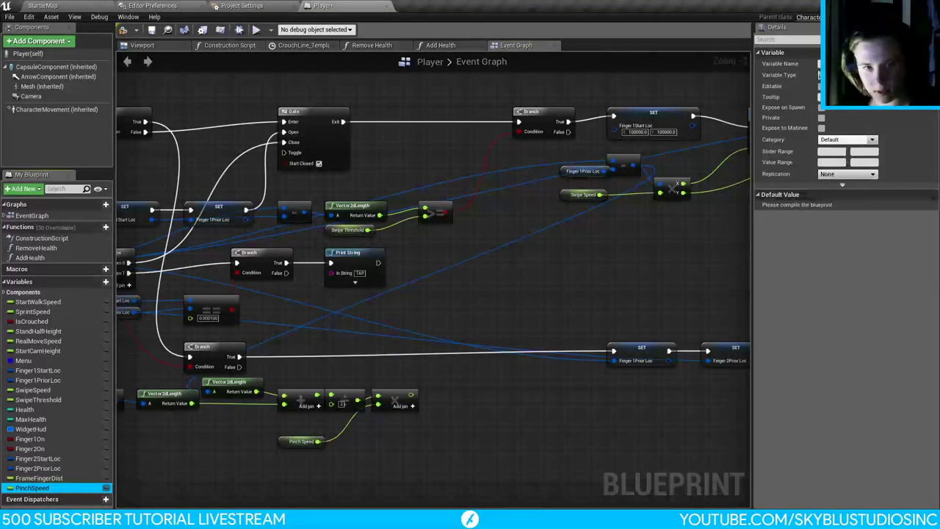
{"action": "left_click", "coordinate": [125, 31]}
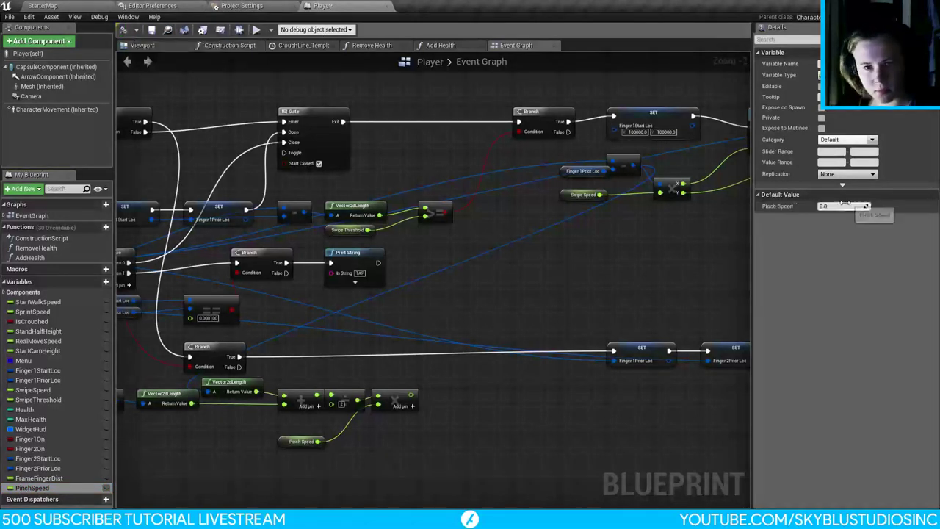
{"action": "left_click", "coordinate": [844, 206]}
{"action": "type", "text": "0.2"}
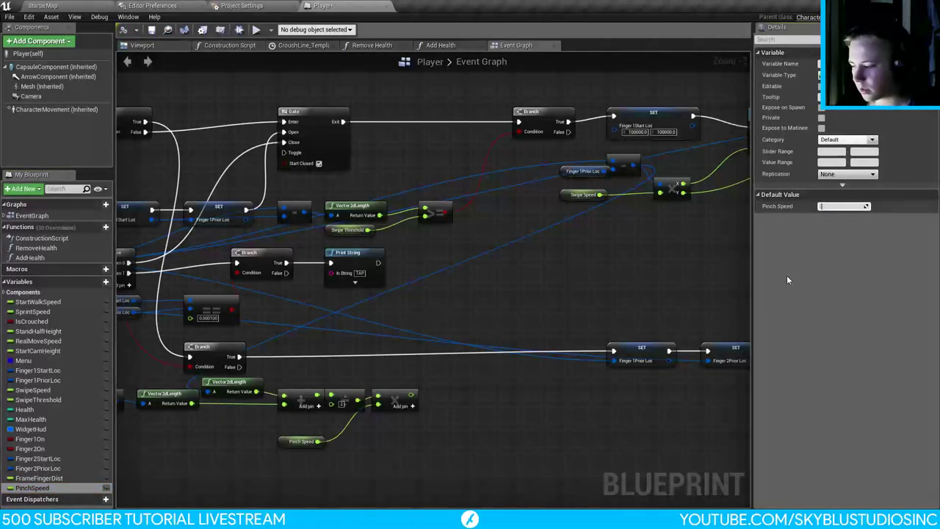
{"action": "key", "text": "Return"}
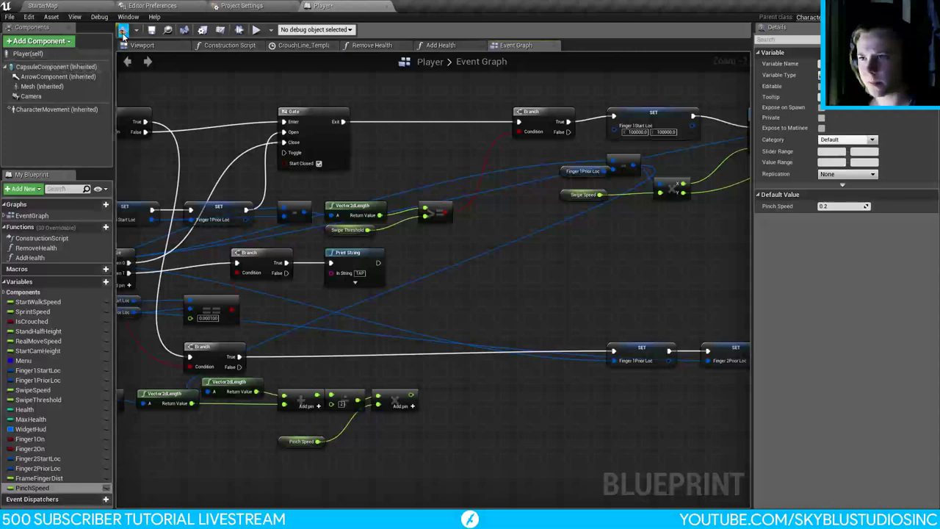
{"action": "right_click_drag", "start_coordinate": [455, 426], "coordinate": [378, 420]}
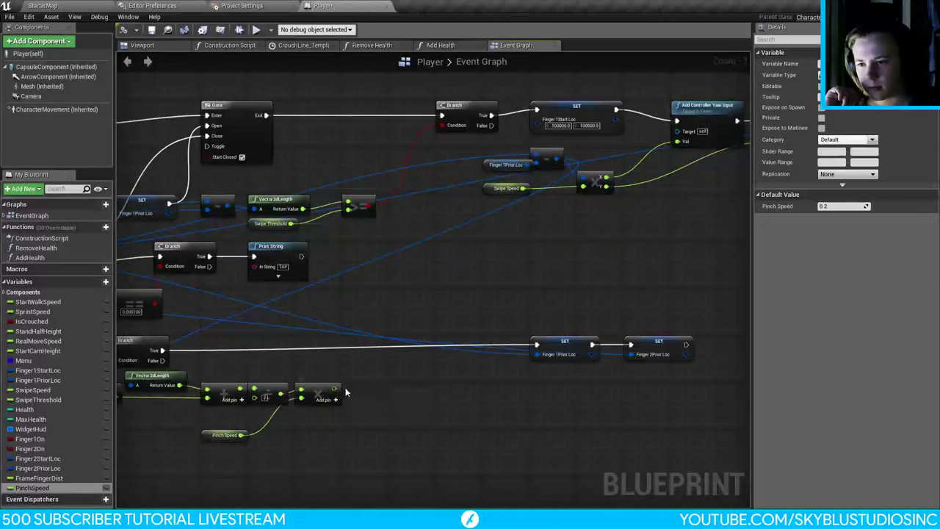
Step: Add a Camera reference and a Set Field Of View node targeting it
{"action": "left_click", "coordinate": [318, 390]}
{"action": "left_click", "coordinate": [371, 374]}
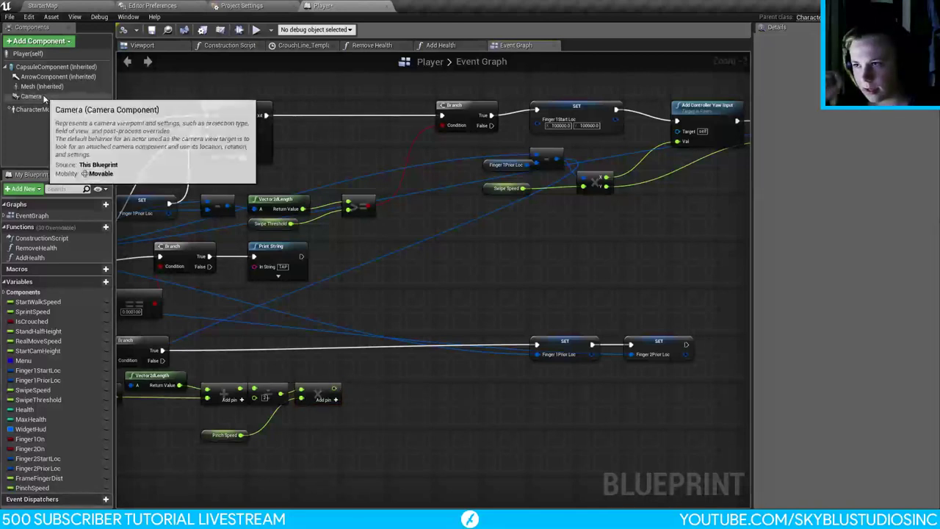
{"action": "left_click_drag", "start_coordinate": [31, 96], "coordinate": [311, 439]}
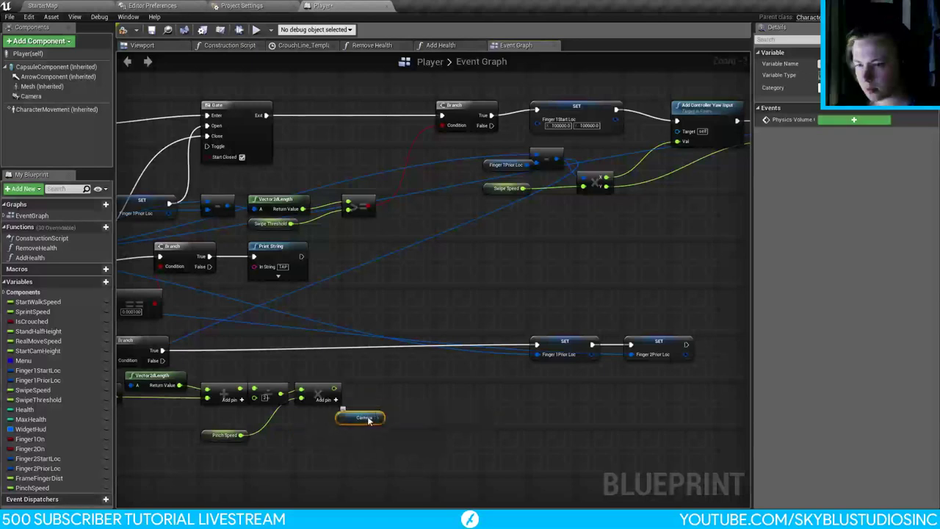
{"action": "left_click_drag", "start_coordinate": [337, 436], "coordinate": [372, 417]}
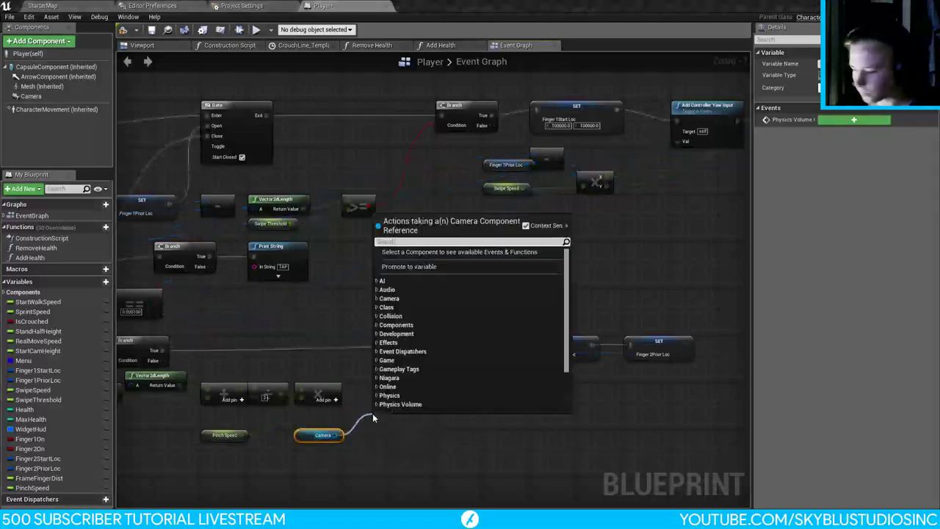
{"action": "type", "text": "fov"}
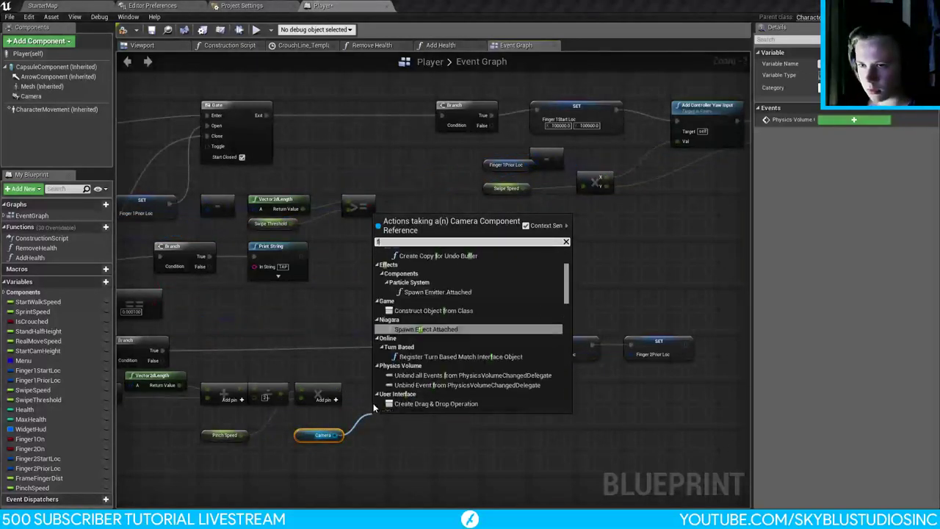
{"action": "key", "text": "BackSpace"}
{"action": "key", "text": "BackSpace"}
{"action": "key", "text": "BackSpace"}
{"action": "type", "text": "fie"}
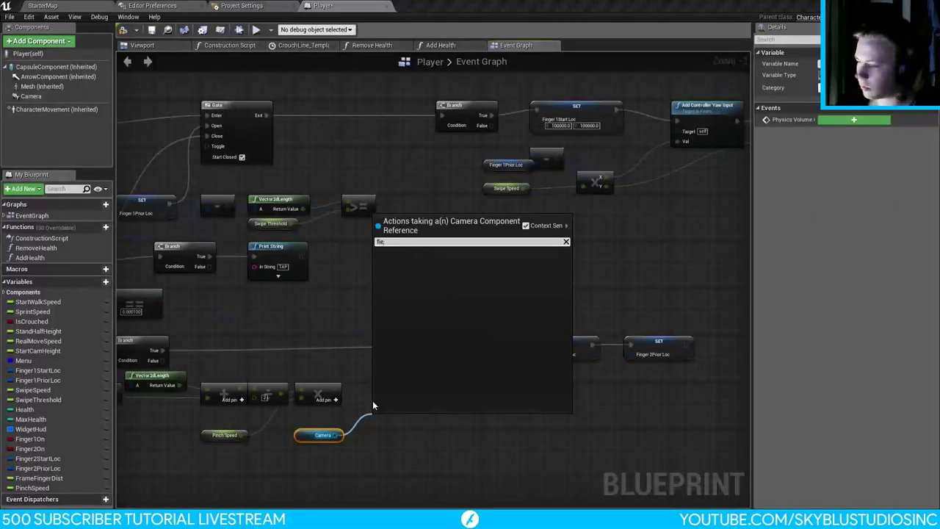
{"action": "left_click", "coordinate": [417, 262]}
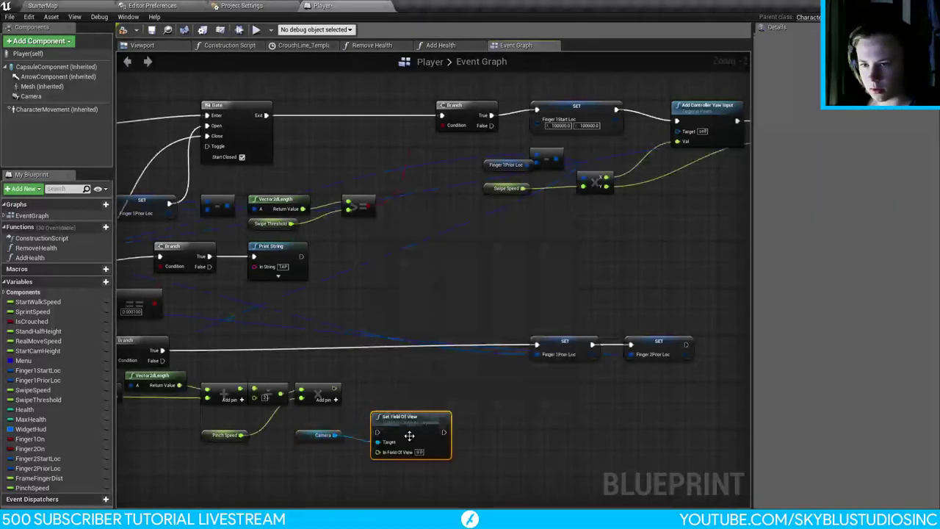
Step: Wire Set Field Of View into the branch flow ahead of both prior-location setters
{"action": "left_click_drag", "start_coordinate": [408, 424], "coordinate": [161, 356]}
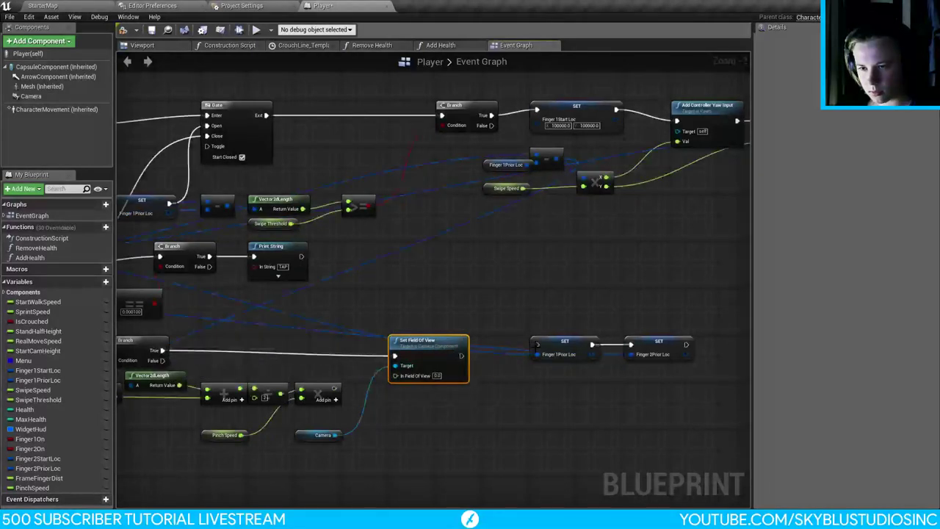
{"action": "right_click_drag", "start_coordinate": [522, 300], "coordinate": [440, 303]}
{"action": "left_click_drag", "start_coordinate": [441, 301], "coordinate": [668, 409]}
{"action": "left_click_drag", "start_coordinate": [468, 350], "coordinate": [563, 350]}
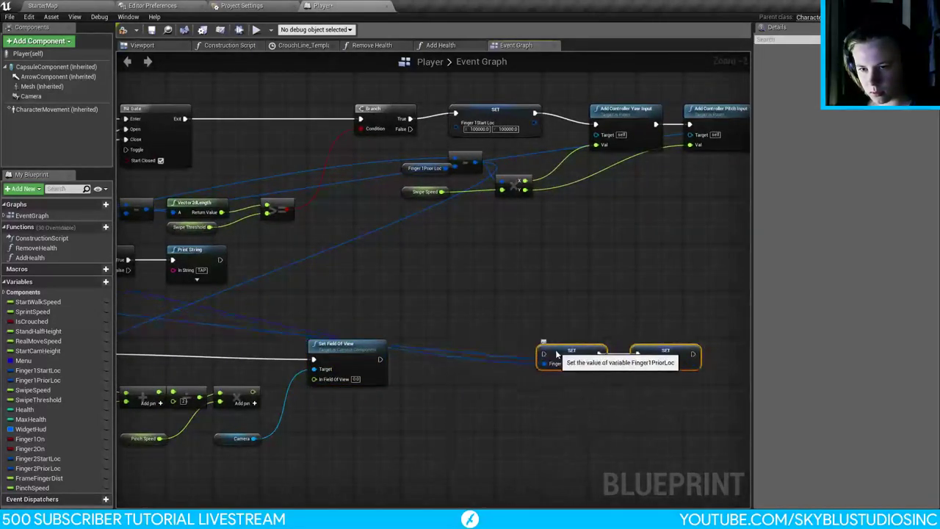
{"action": "left_click_drag", "start_coordinate": [367, 348], "coordinate": [548, 348]}
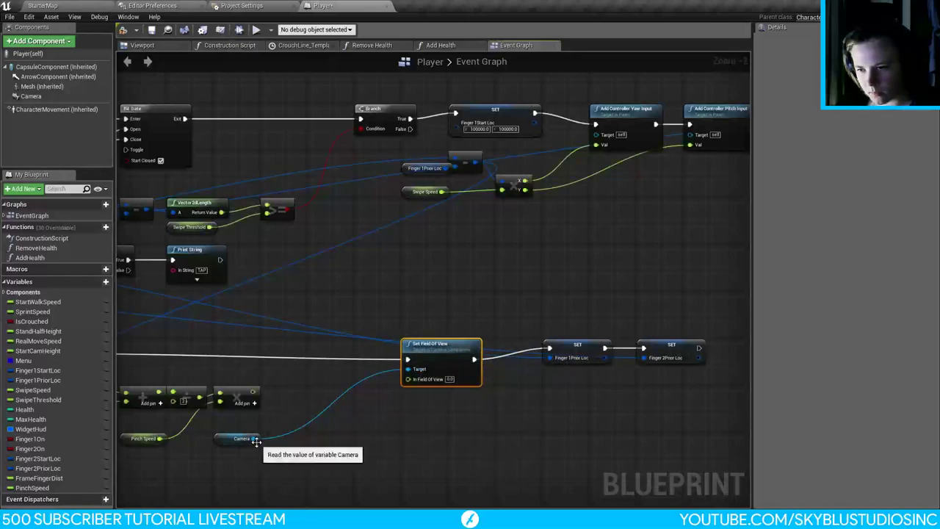
Step: Add the camera's Get Field Of View plus the multiply result in a float + node
{"action": "left_click_drag", "start_coordinate": [253, 438], "coordinate": [297, 435]}
{"action": "type", "text": "get field"}
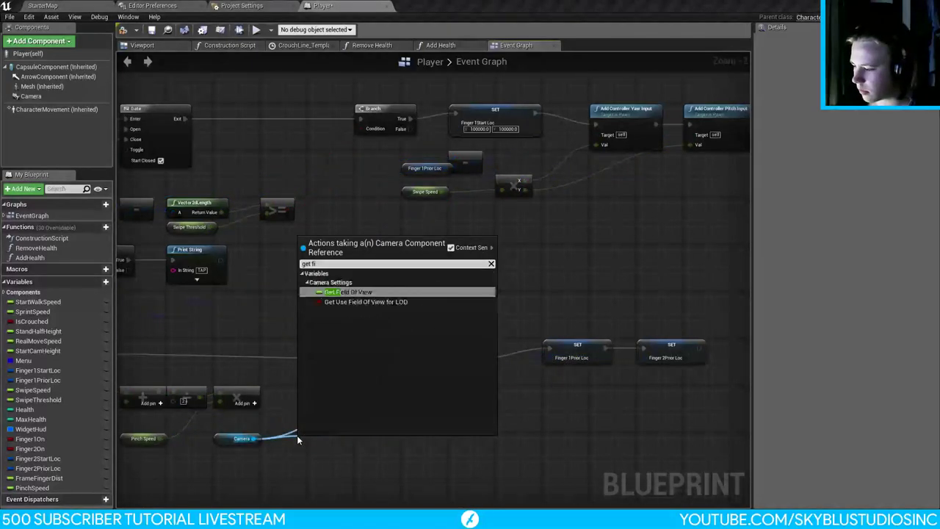
{"action": "key", "text": "Return"}
{"action": "left_click_drag", "start_coordinate": [348, 439], "coordinate": [400, 435]}
{"action": "type", "text": "+"}
{"action": "left_click", "coordinate": [454, 282]}
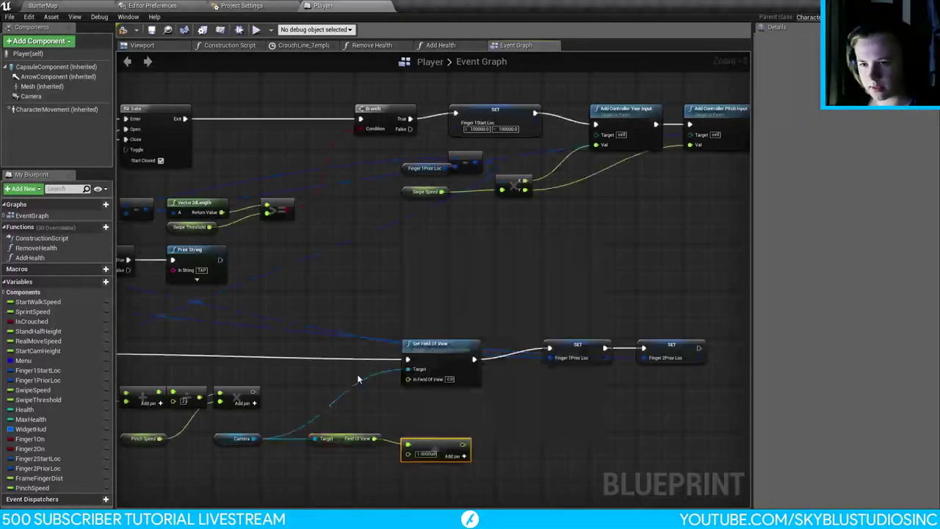
{"action": "left_click_drag", "start_coordinate": [412, 449], "coordinate": [253, 392]}
Step: Clamp the sum between 60 and 120 and feed it into In Field Of View
{"action": "left_click_drag", "start_coordinate": [441, 438], "coordinate": [493, 434]}
{"action": "type", "text": "clamp"}
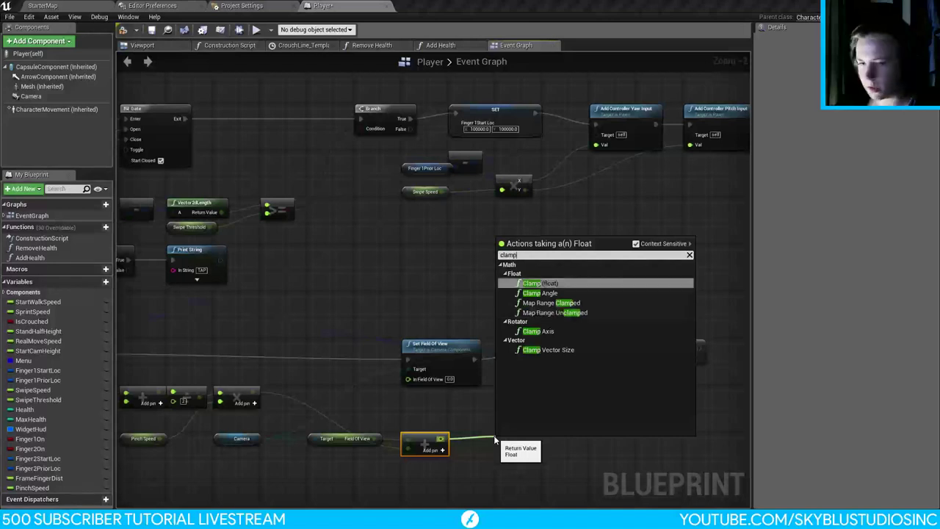
{"action": "key", "text": "Return"}
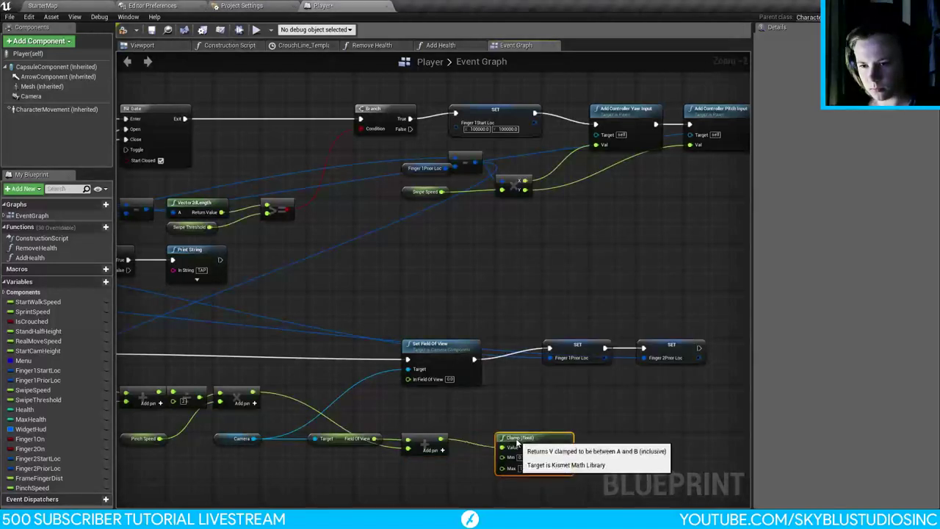
{"action": "left_click", "coordinate": [522, 457]}
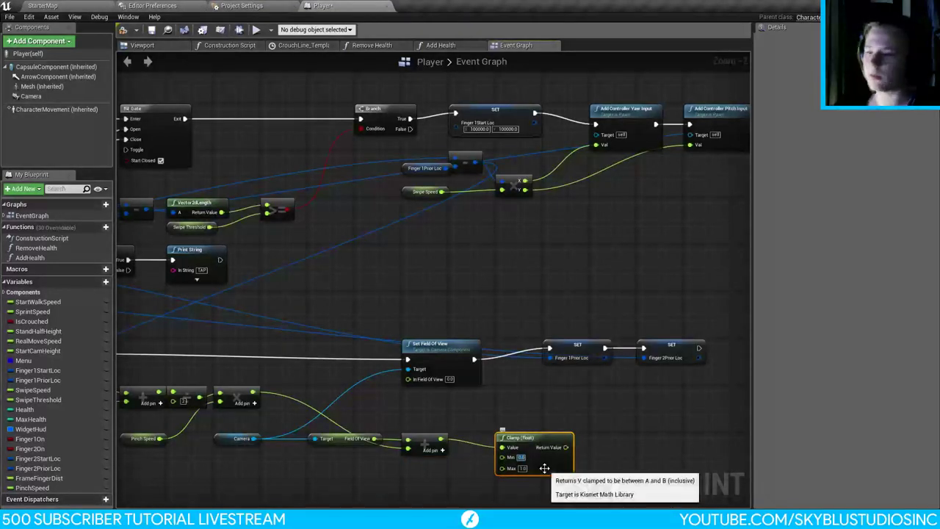
{"action": "type", "text": "120"}
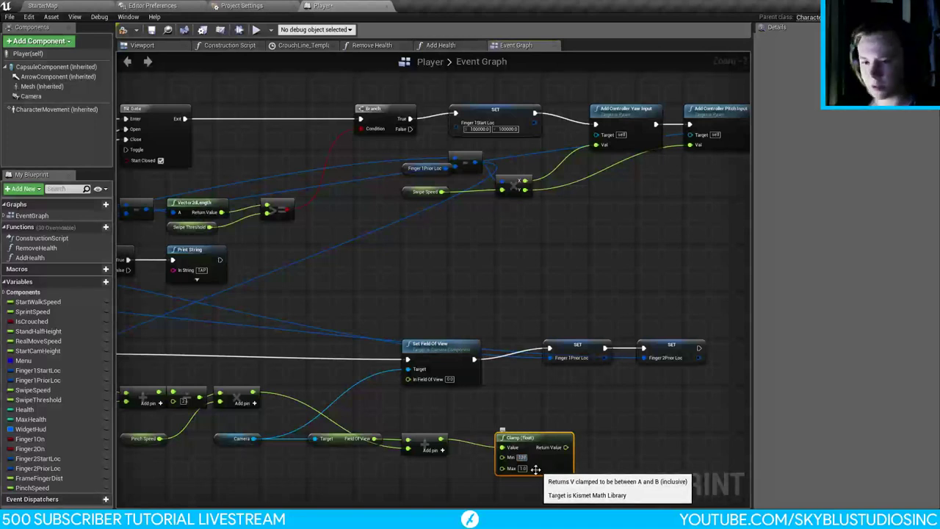
{"action": "left_click", "coordinate": [514, 458]}
{"action": "type", "text": "60"}
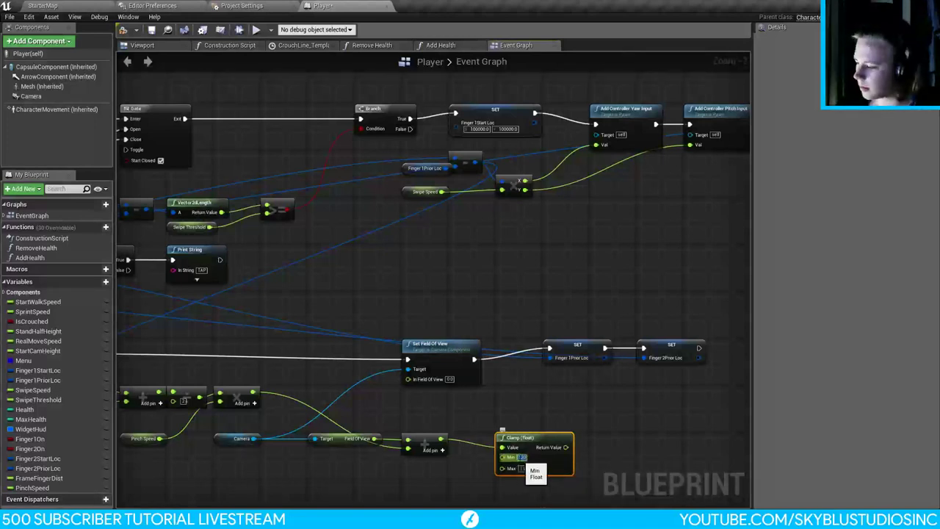
{"action": "left_click", "coordinate": [522, 468]}
{"action": "type", "text": "120"}
{"action": "key", "text": "Return"}
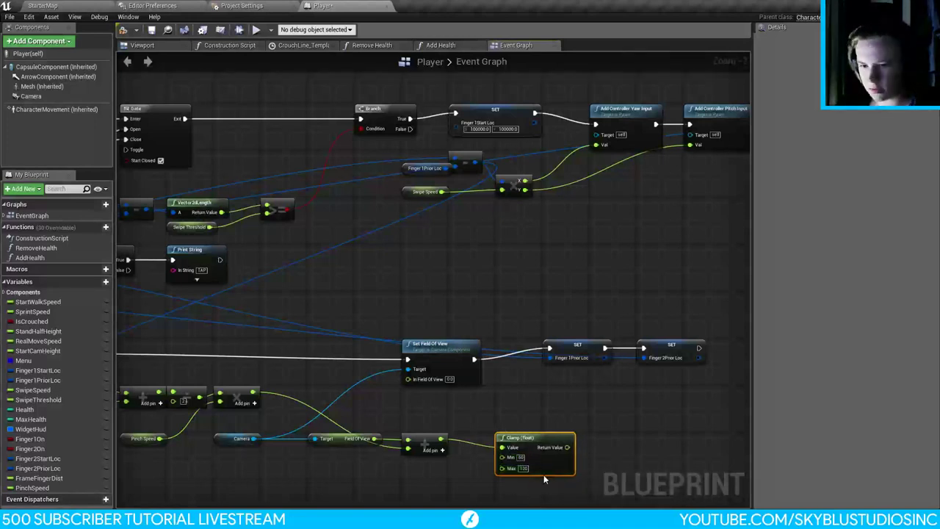
{"action": "left_click_drag", "start_coordinate": [564, 448], "coordinate": [408, 379]}
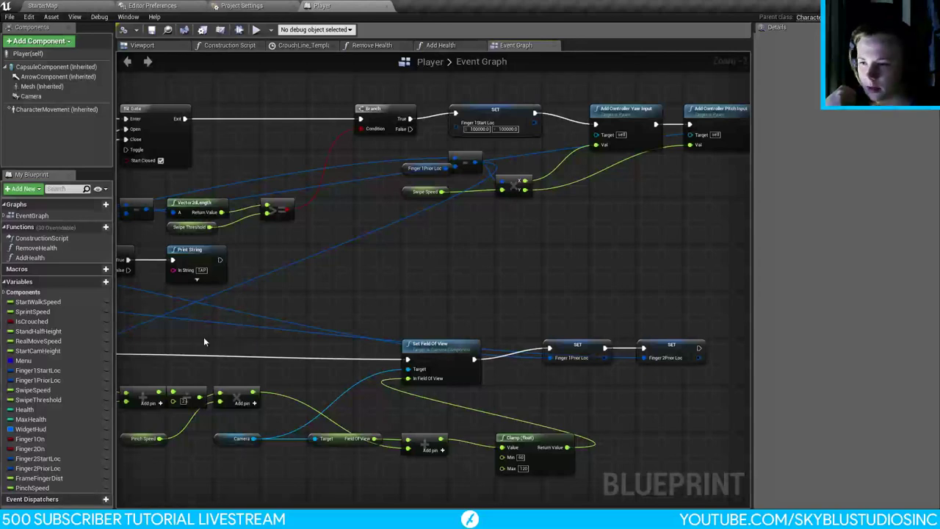
Step: Move Set Field Of View and the two SET nodes further right
{"action": "scroll", "coordinate": [426, 263], "scroll_direction": "down", "scroll_amount": 3}
{"action": "scroll", "coordinate": [610, 406], "scroll_direction": "up", "scroll_amount": 3}
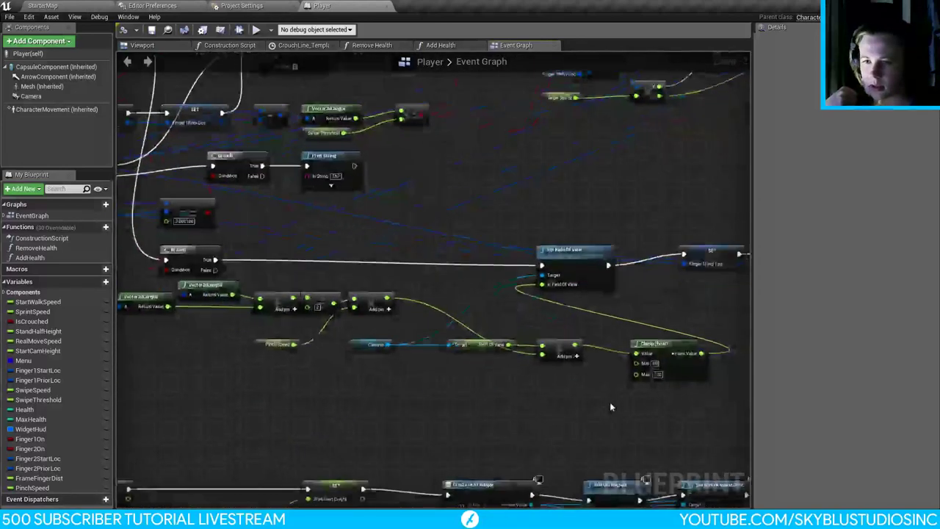
{"action": "left_click_drag", "start_coordinate": [690, 409], "coordinate": [174, 293]}
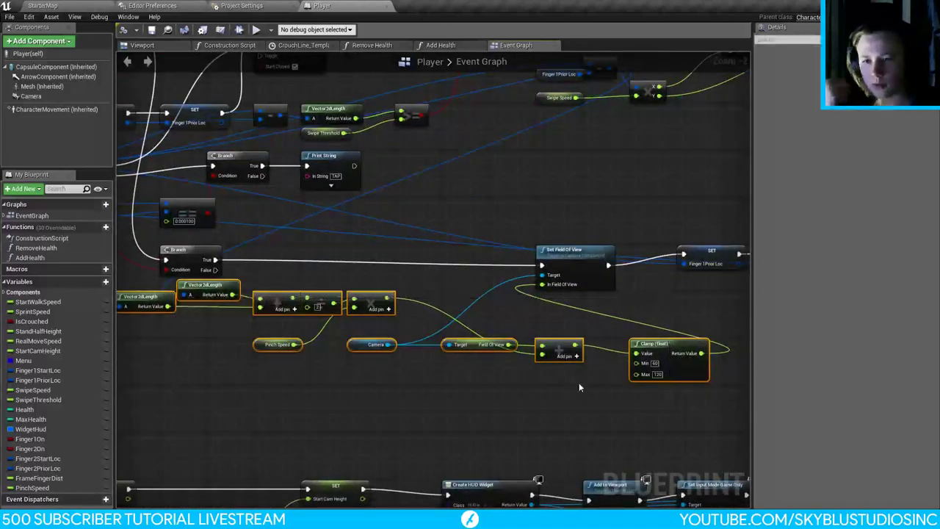
{"action": "left_click", "coordinate": [579, 387]}
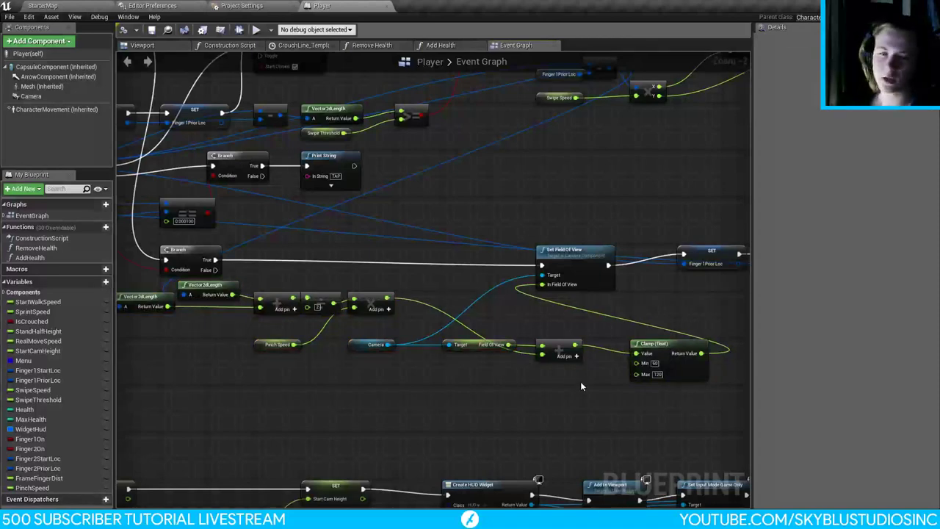
{"action": "right_click_drag", "start_coordinate": [580, 387], "coordinate": [321, 413]}
{"action": "left_click_drag", "start_coordinate": [286, 232], "coordinate": [600, 325]}
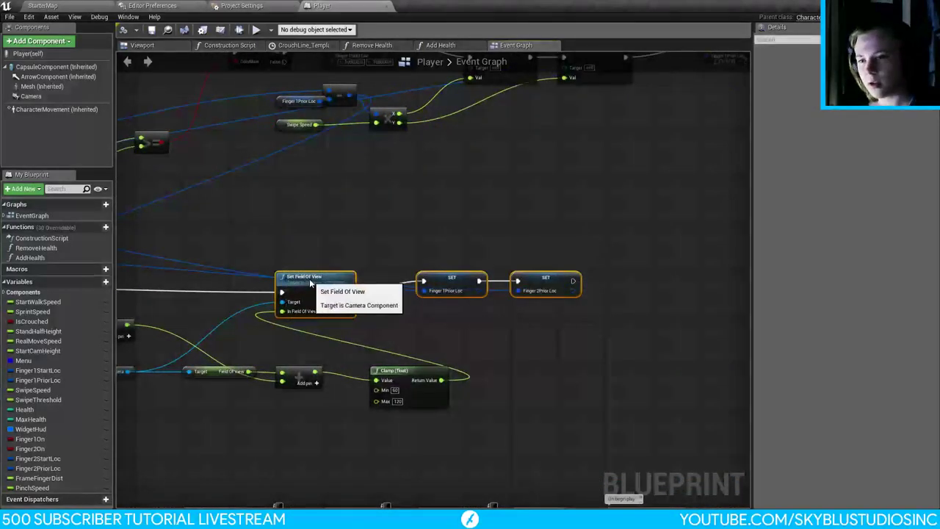
{"action": "left_click_drag", "start_coordinate": [296, 272], "coordinate": [470, 270]}
{"action": "left_click", "coordinate": [470, 270]}
Step: Connect Pinch Speed into the multiply node's input
{"action": "right_click_drag", "start_coordinate": [470, 270], "coordinate": [764, 277]}
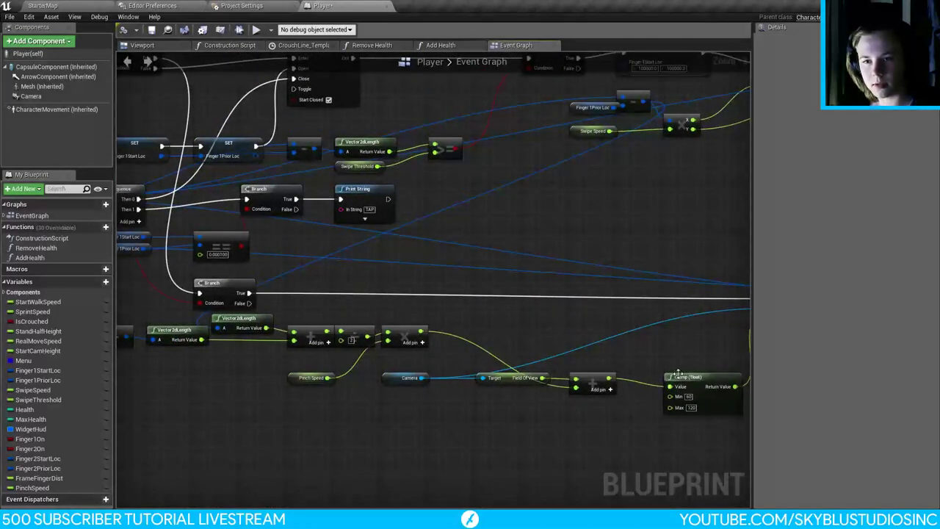
{"action": "right_click_drag", "start_coordinate": [634, 342], "coordinate": [454, 311]}
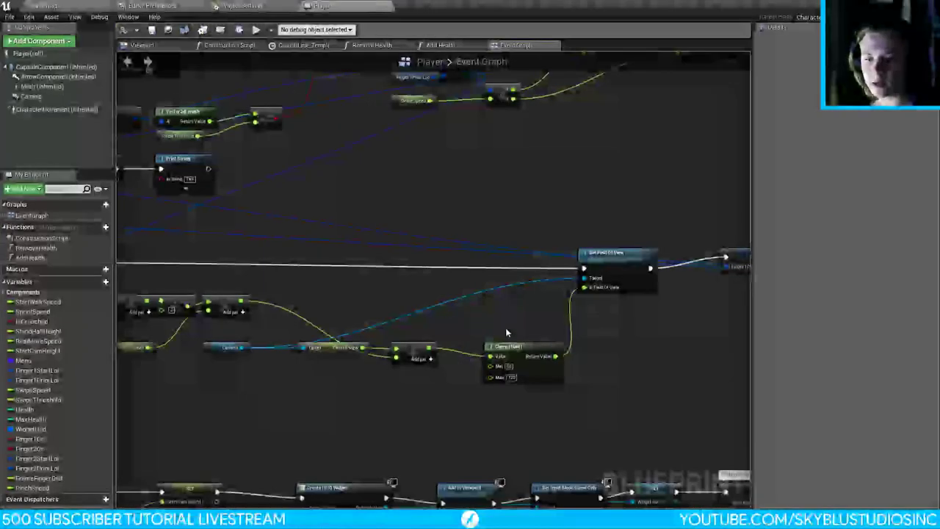
{"action": "right_click_drag", "start_coordinate": [362, 389], "coordinate": [512, 372]}
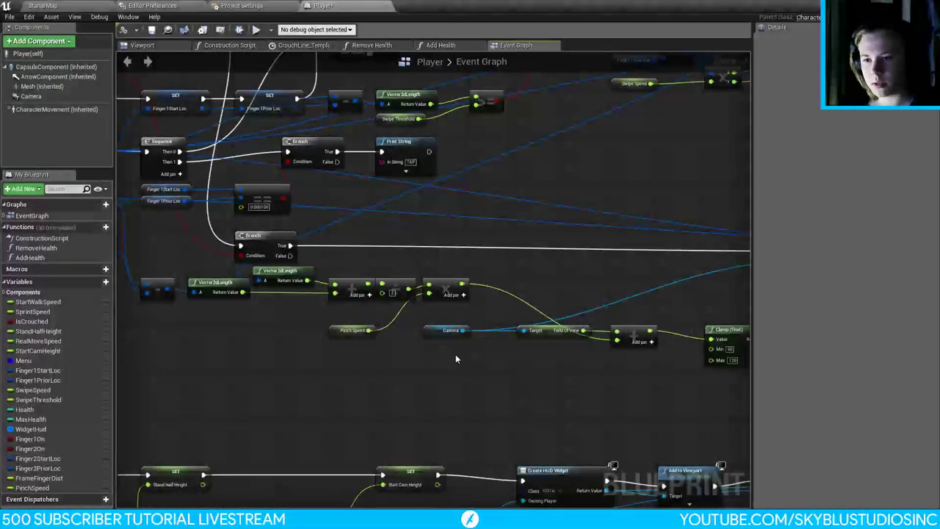
{"action": "right_click_drag", "start_coordinate": [279, 309], "coordinate": [352, 326]}
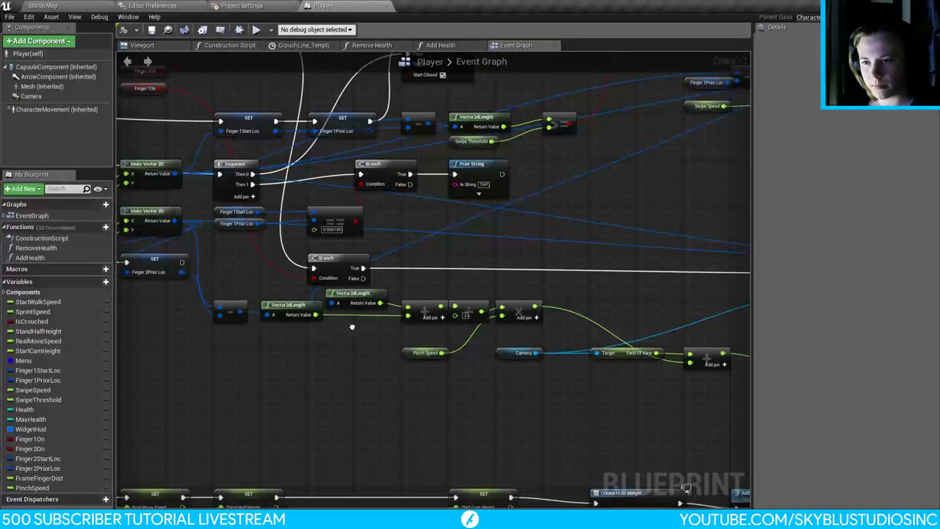
{"action": "right_click_drag", "start_coordinate": [142, 256], "coordinate": [435, 271]}
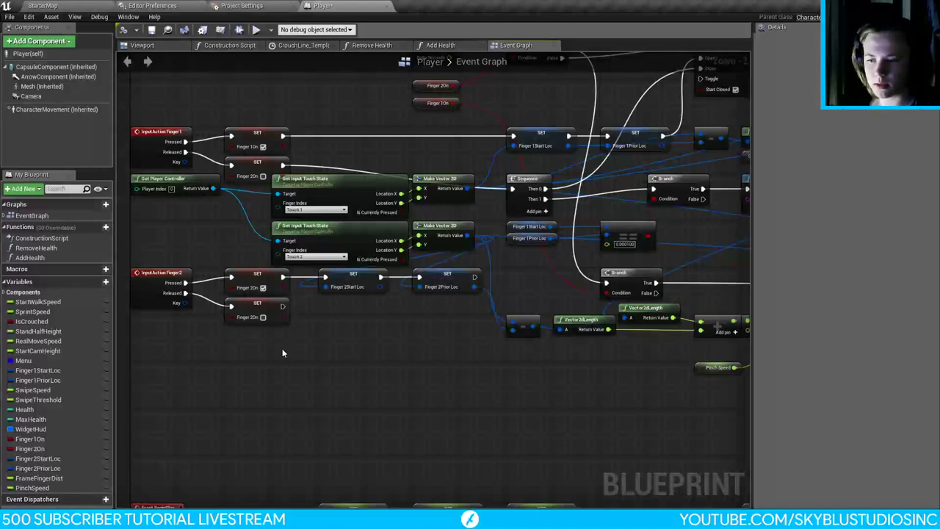
{"action": "right_click_drag", "start_coordinate": [282, 348], "coordinate": [343, 323]}
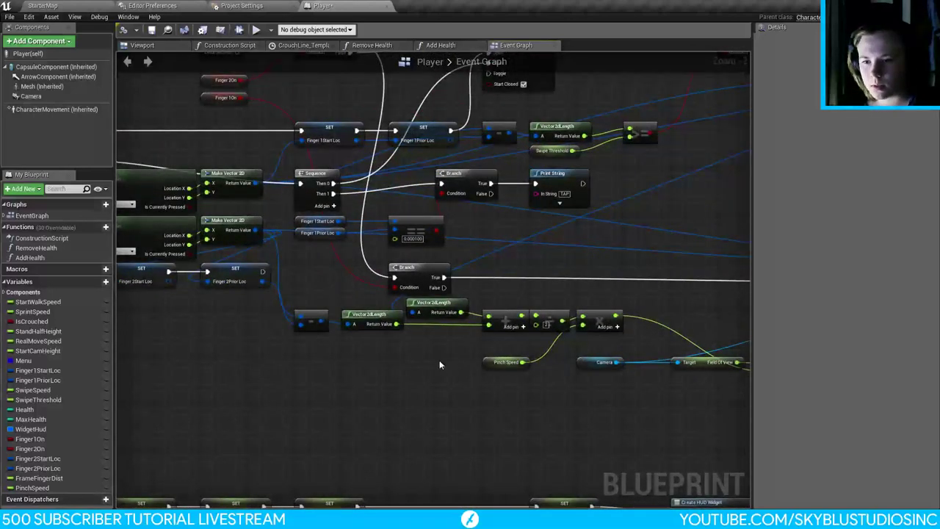
{"action": "right_click_drag", "start_coordinate": [461, 342], "coordinate": [355, 349]}
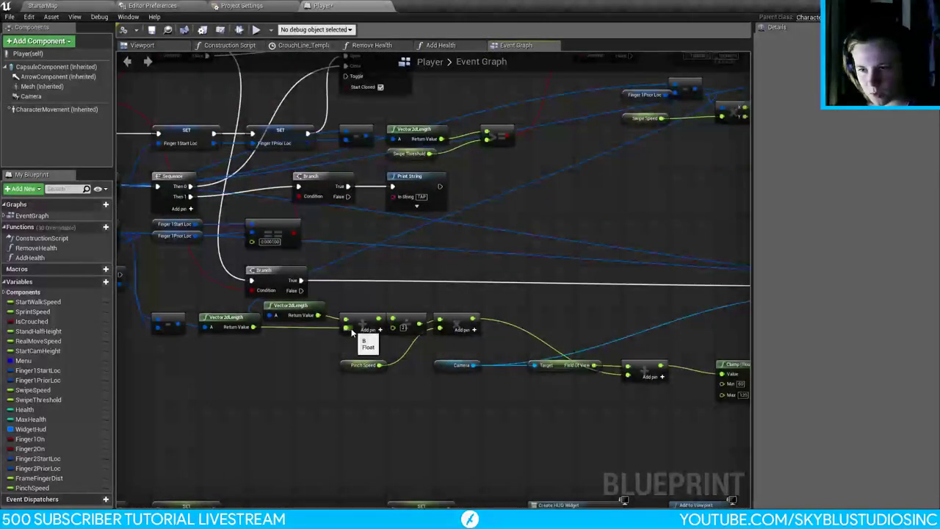
{"action": "left_click_drag", "start_coordinate": [392, 360], "coordinate": [393, 319]}
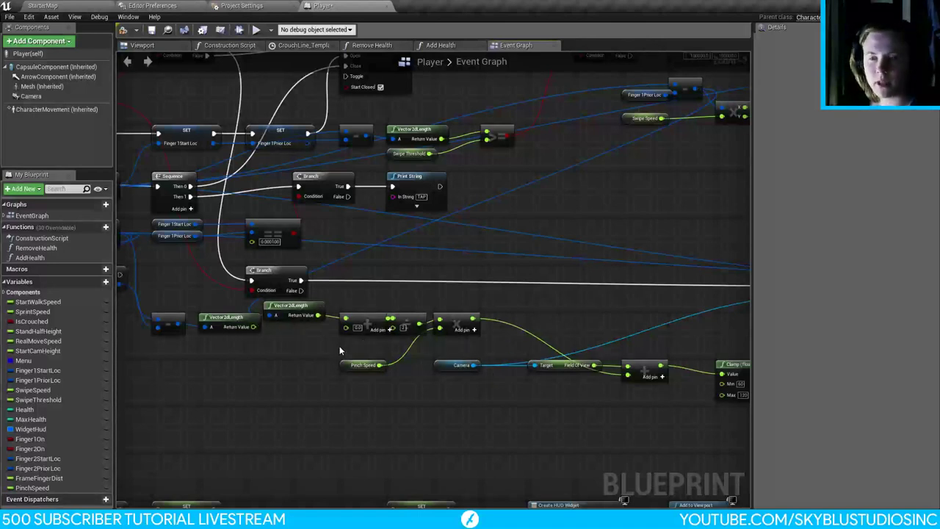
{"action": "right_click_drag", "start_coordinate": [410, 288], "coordinate": [260, 300]}
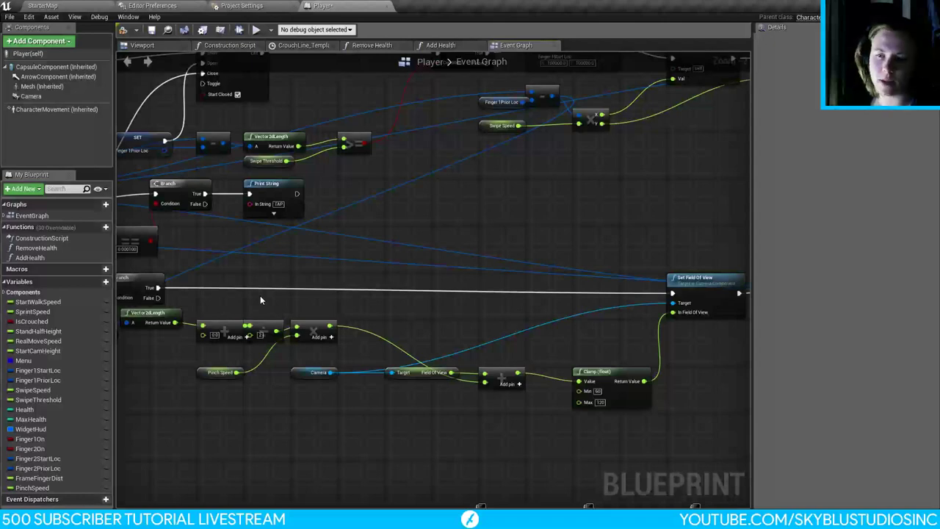
{"action": "right_click_drag", "start_coordinate": [235, 247], "coordinate": [393, 246]}
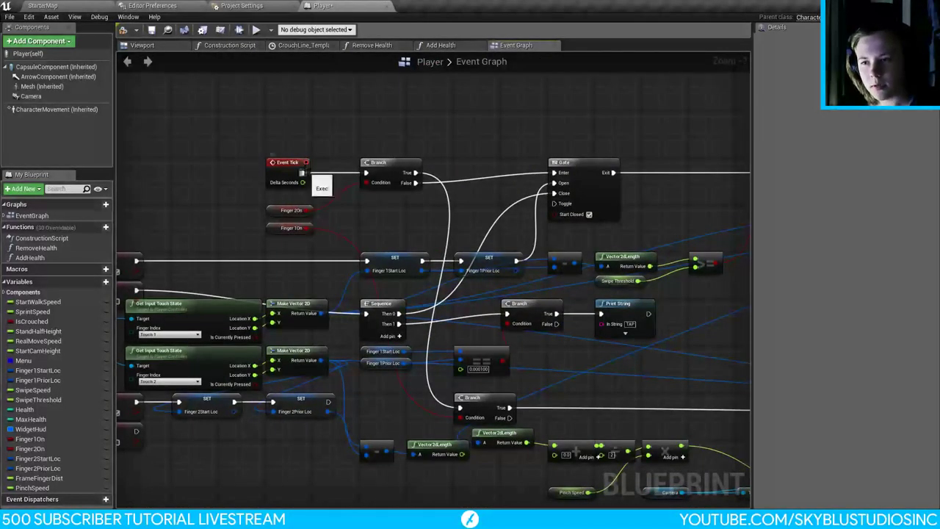
Step: Wire Event Tick's execution output into the Set Field Of View node
{"action": "left_click_drag", "start_coordinate": [304, 172], "coordinate": [461, 409]}
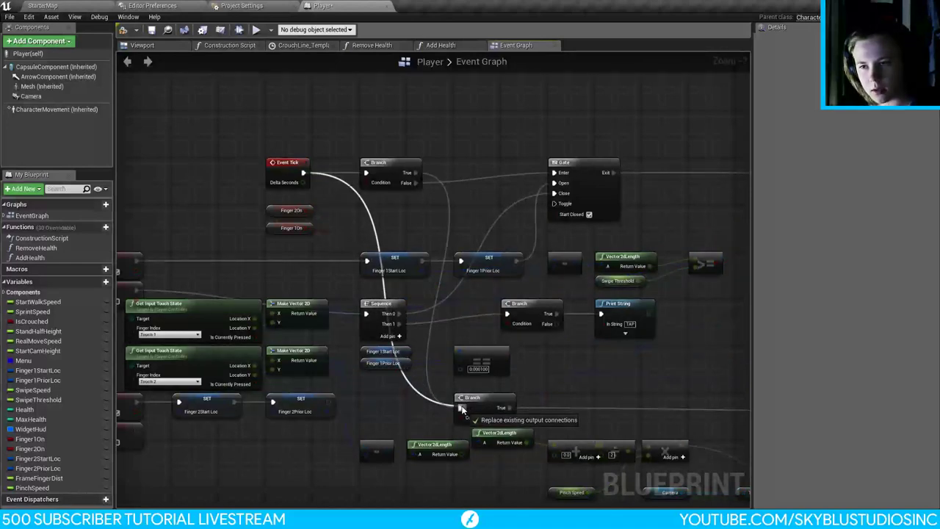
{"action": "left_click_drag", "start_coordinate": [461, 408], "coordinate": [409, 409]}
{"action": "left_click", "coordinate": [121, 26]}
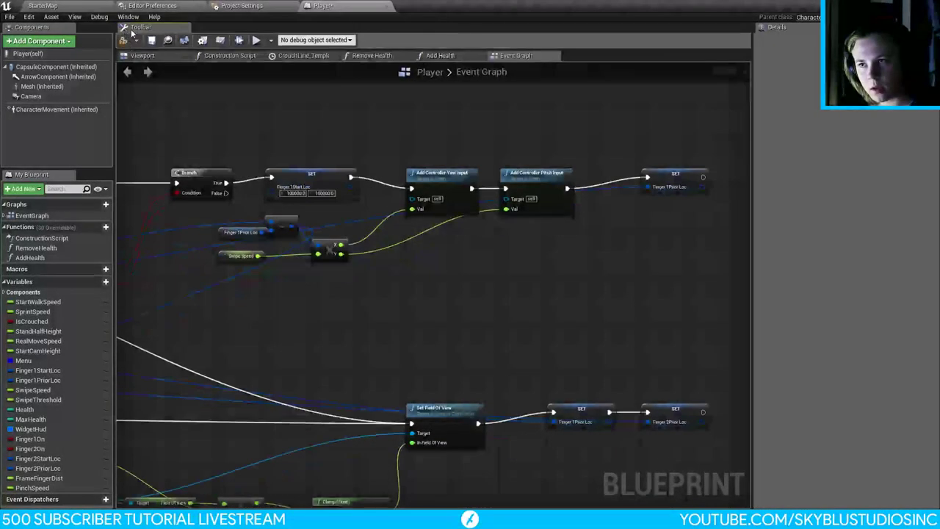
Step: Save the Player blueprint and go back to the StarterMap level
{"action": "right_click", "coordinate": [132, 32]}
{"action": "left_click", "coordinate": [156, 41]}
{"action": "left_click", "coordinate": [151, 29]}
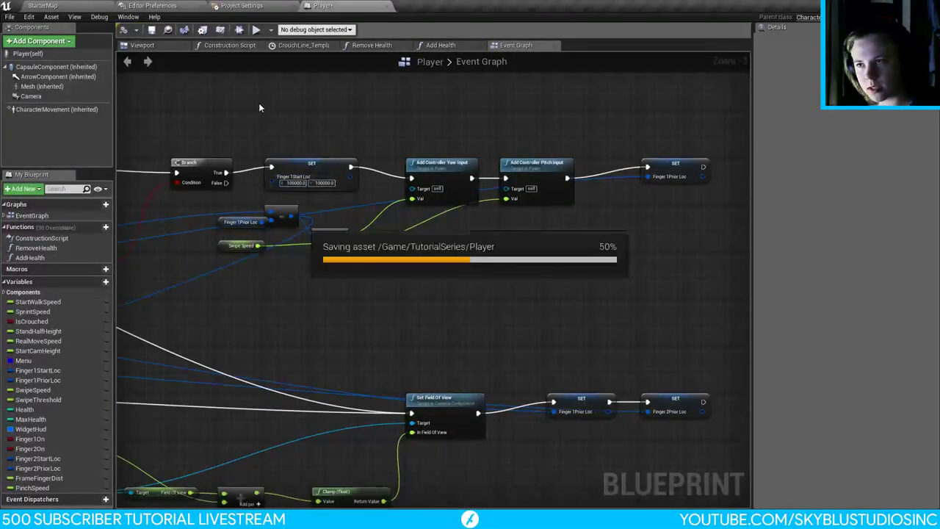
{"action": "left_click", "coordinate": [91, 6]}
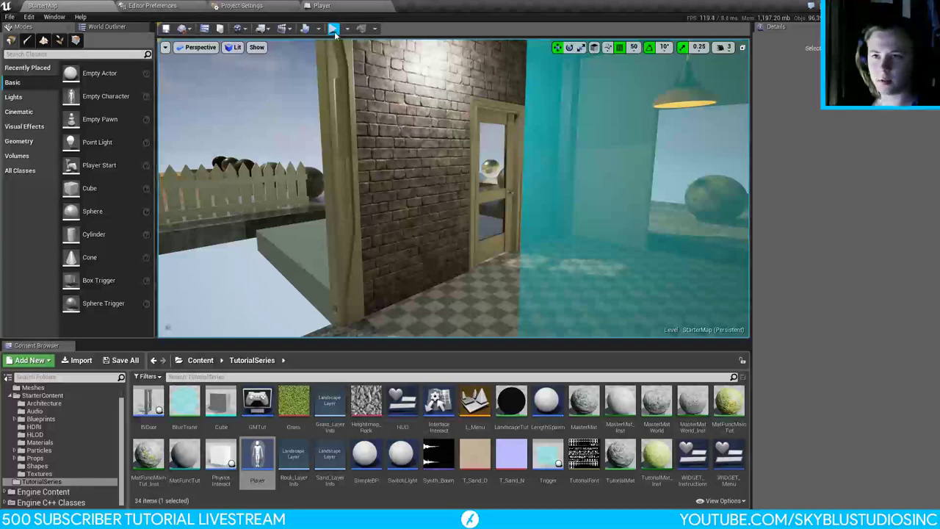
Step: Play the level in the editor, tapping the game view to test touch pinch zoom, then restart once
{"action": "key", "text": "alt+p"}
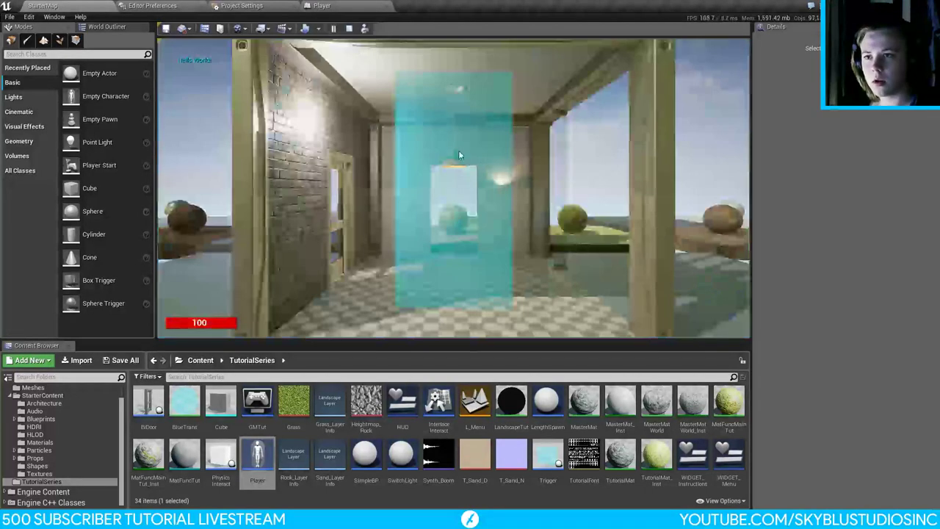
{"action": "left_click", "coordinate": [346, 142]}
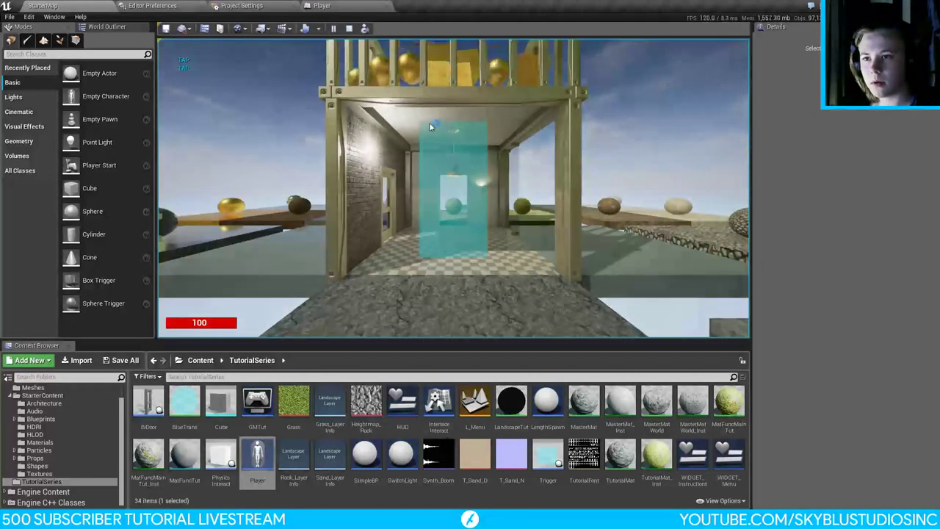
{"action": "left_click", "coordinate": [461, 113]}
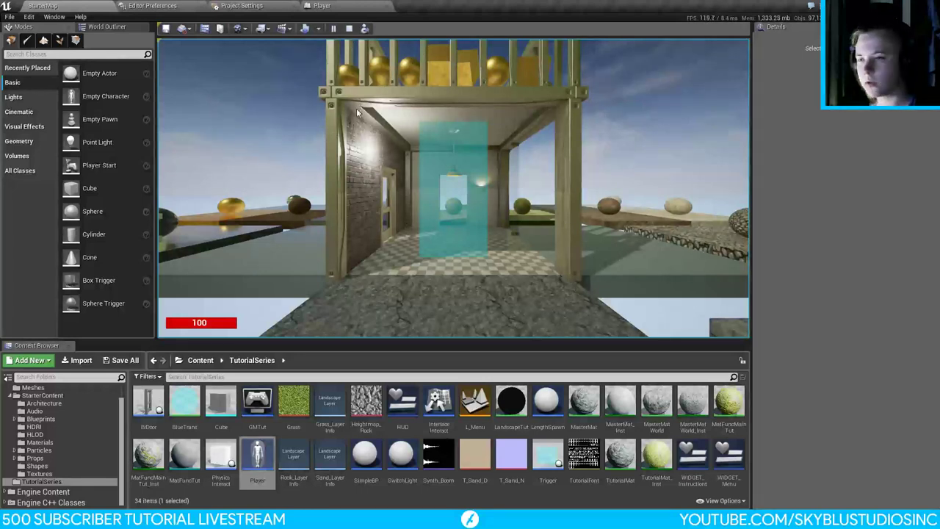
{"action": "key", "text": "Escape"}
{"action": "left_click", "coordinate": [334, 28]}
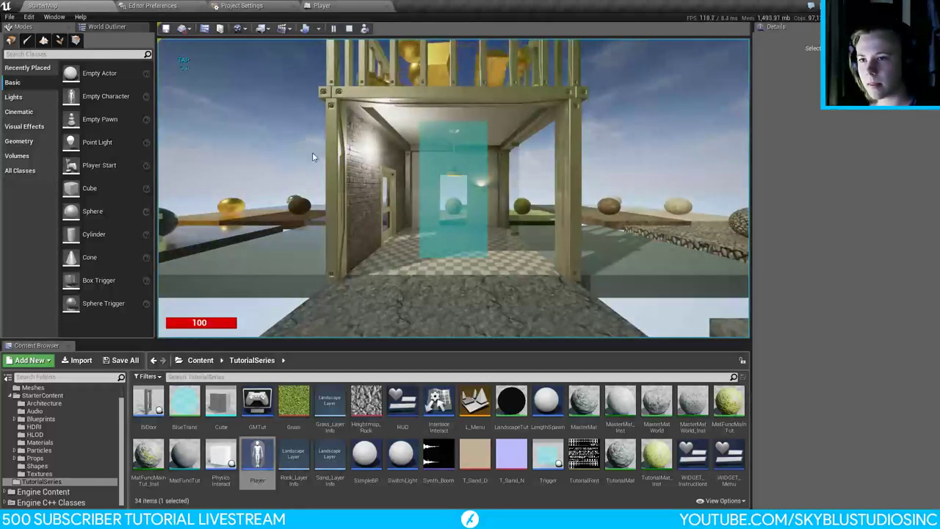
{"action": "key", "text": "Escape"}
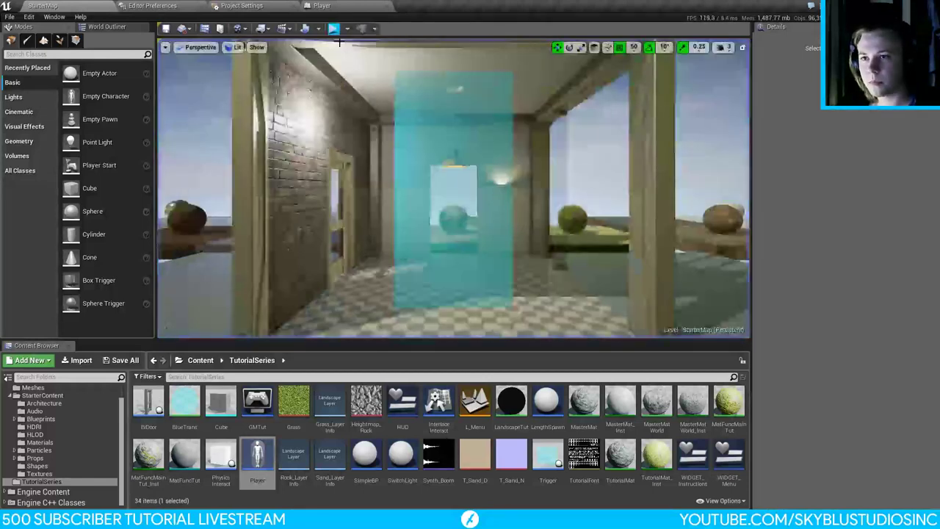
Step: Play again, walk the player backward with S, then stop and return to the Player Event Graph
{"action": "left_click", "coordinate": [333, 28]}
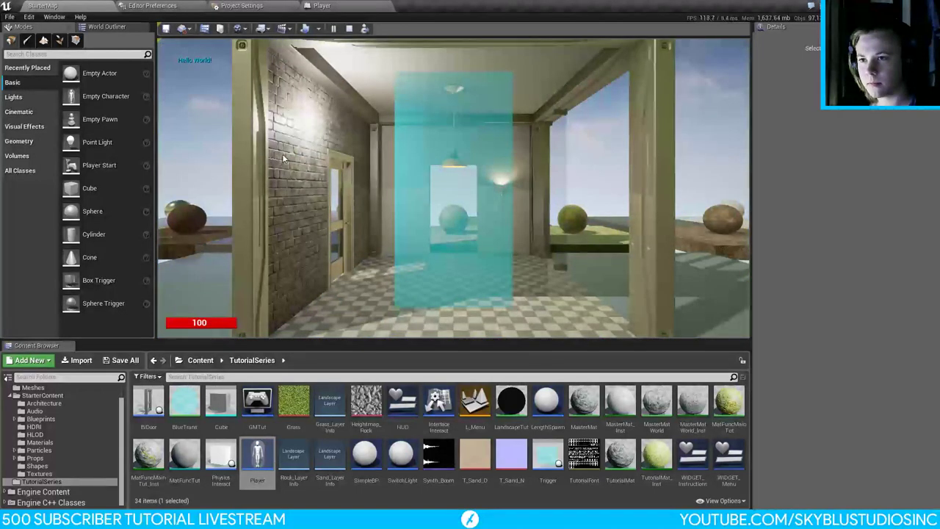
{"action": "key", "text": "s"}
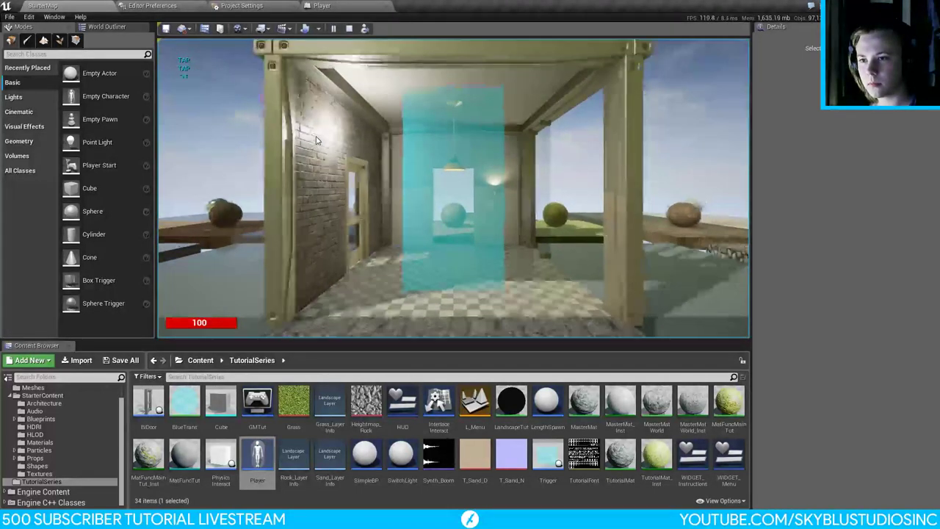
{"action": "key", "text": "s"}
{"action": "key", "text": "s"}
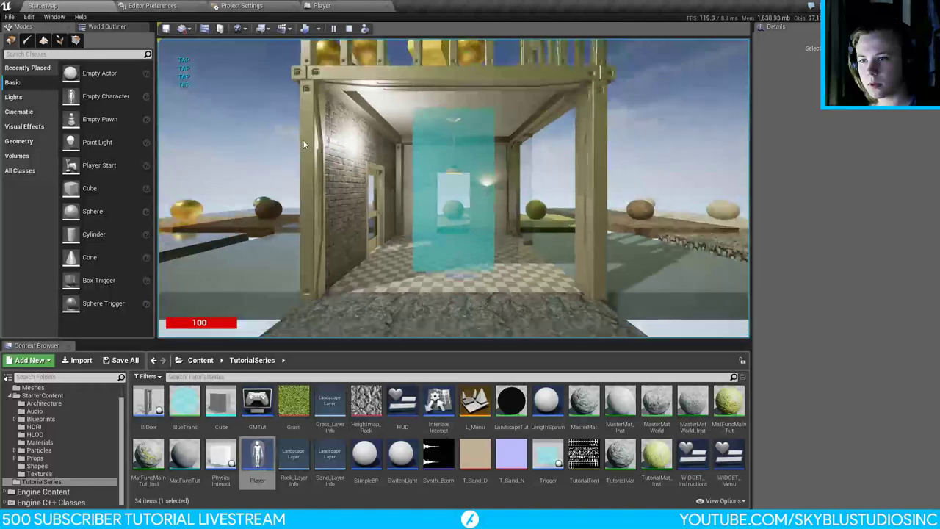
{"action": "key", "text": "s"}
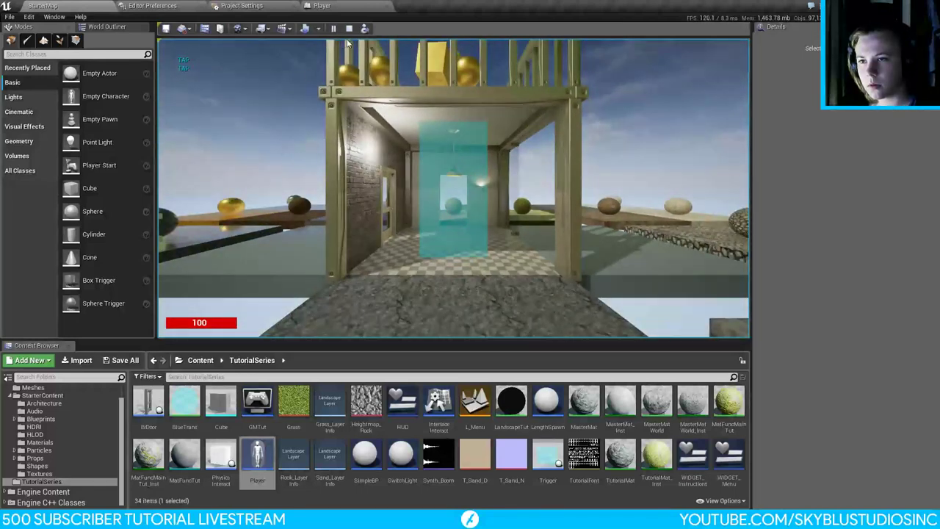
{"action": "key", "text": "Escape"}
{"action": "left_click", "coordinate": [321, 5]}
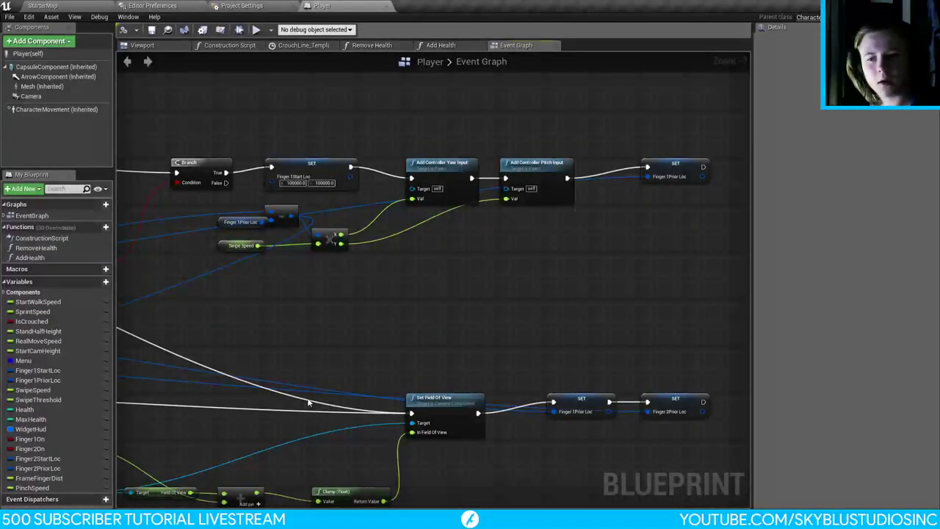
Step: Pan around the Event Graph to inspect the Event Tick, Branch, Gate, Clamp and touch nodes
{"action": "right_click_drag", "start_coordinate": [308, 402], "coordinate": [512, 235]}
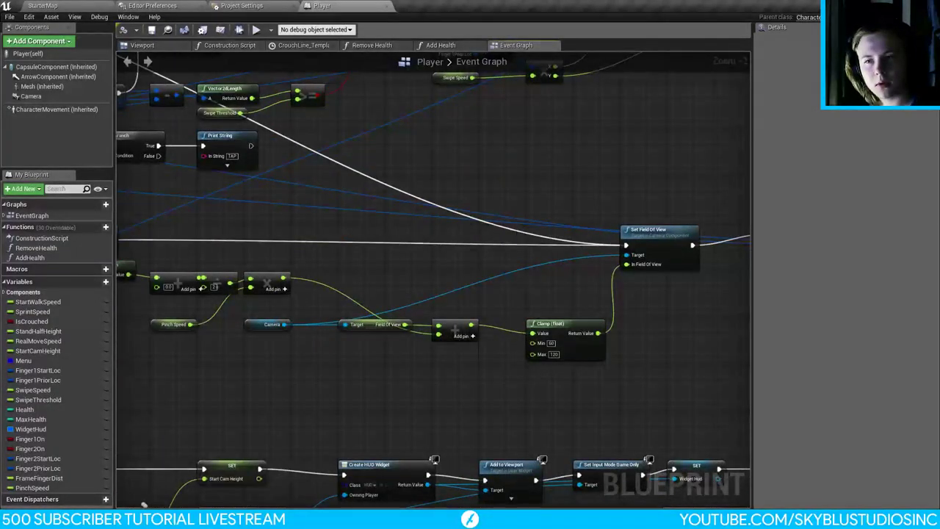
{"action": "right_click_drag", "start_coordinate": [274, 219], "coordinate": [329, 258]}
{"action": "right_click_drag", "start_coordinate": [470, 321], "coordinate": [482, 278]}
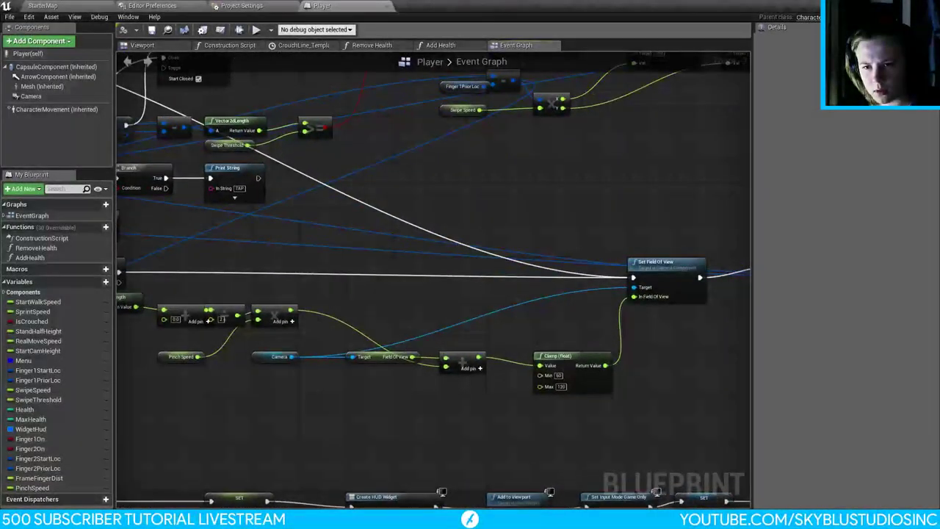
{"action": "right_click_drag", "start_coordinate": [333, 291], "coordinate": [557, 327]}
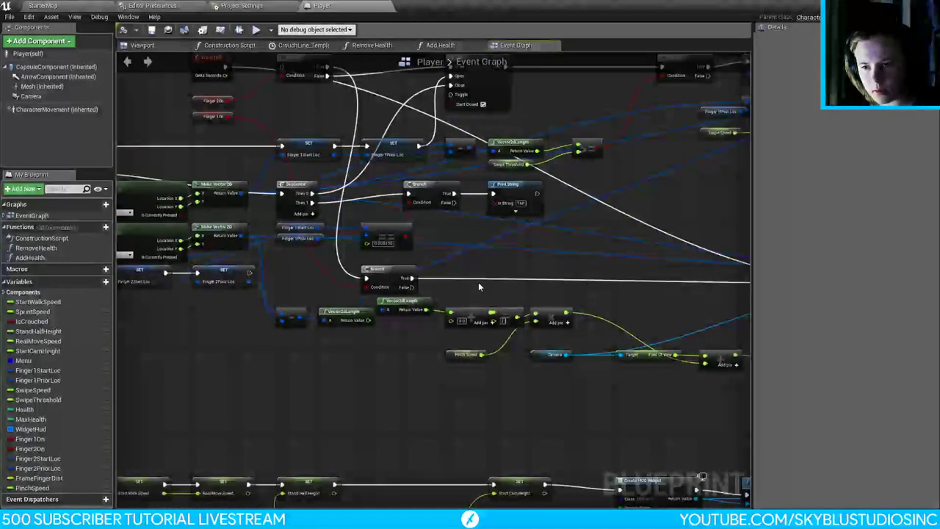
{"action": "right_click_drag", "start_coordinate": [547, 244], "coordinate": [498, 311]}
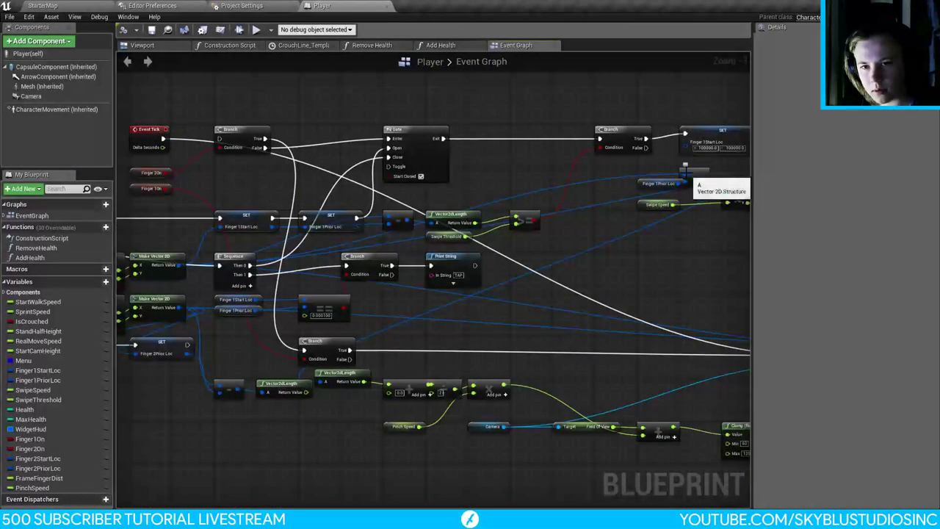
{"action": "right_click_drag", "start_coordinate": [684, 168], "coordinate": [670, 188]}
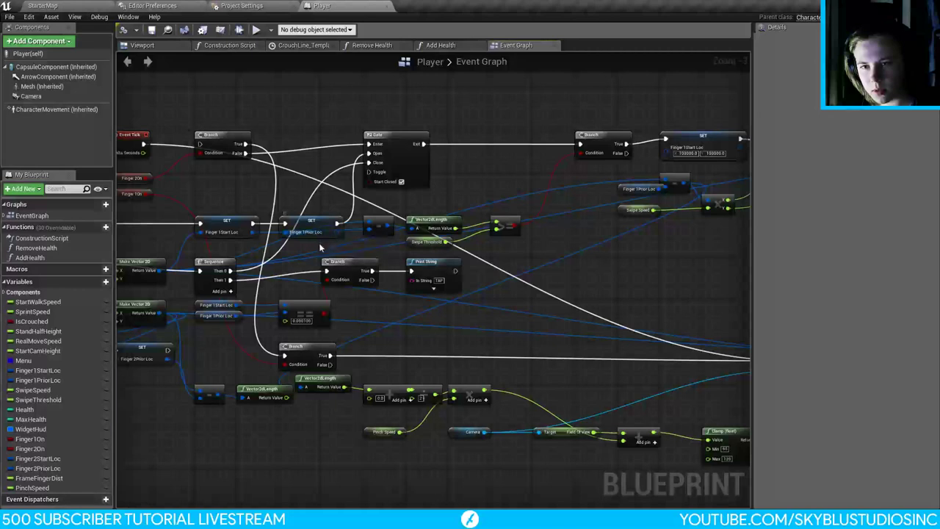
{"action": "right_click_drag", "start_coordinate": [543, 301], "coordinate": [262, 220]}
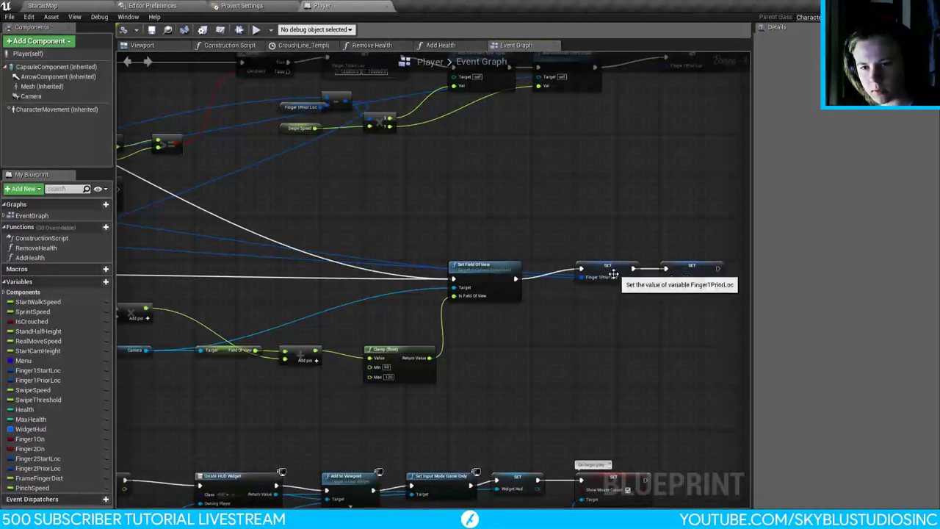
Step: Zoom and pan to review the Clamp, touch-handling and Set Field Of View nodes
{"action": "scroll", "coordinate": [278, 229], "scroll_direction": "down", "scroll_amount": 5}
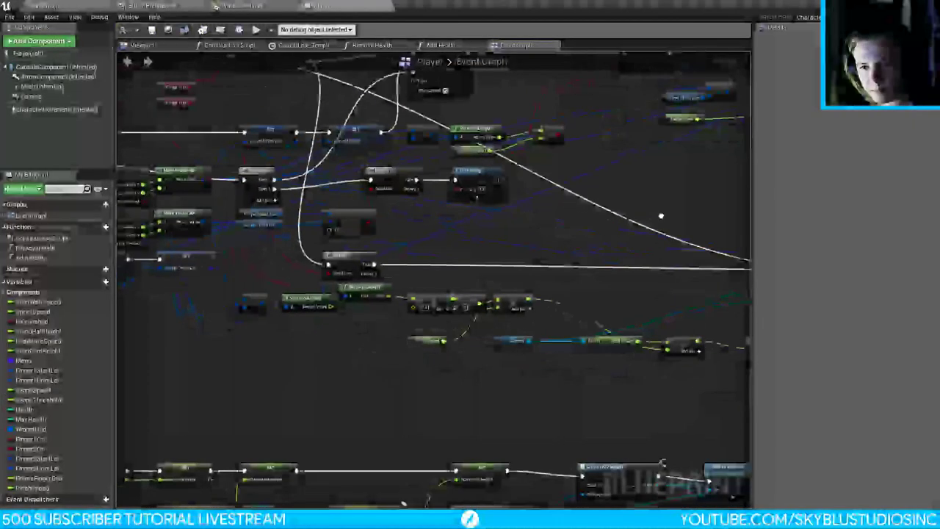
{"action": "scroll", "coordinate": [415, 213], "scroll_direction": "up", "scroll_amount": 4}
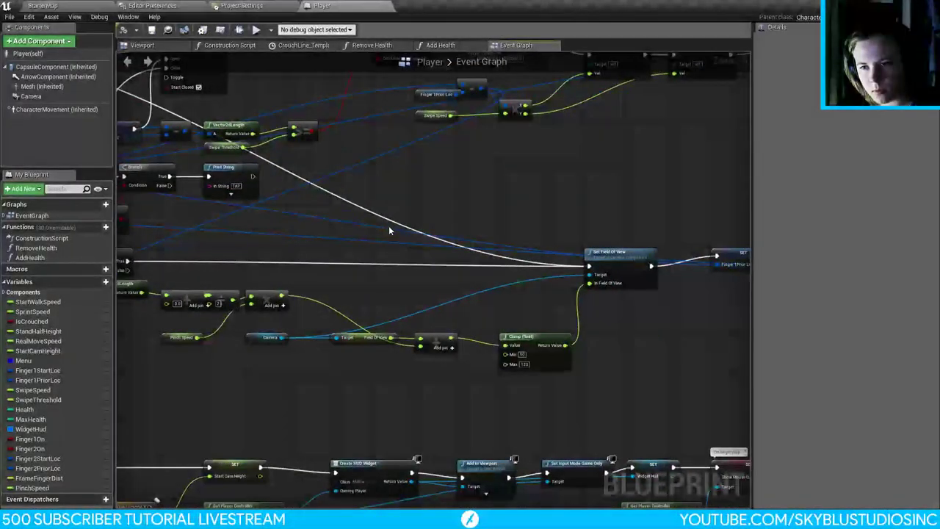
{"action": "scroll", "coordinate": [385, 233], "scroll_direction": "down", "scroll_amount": 4}
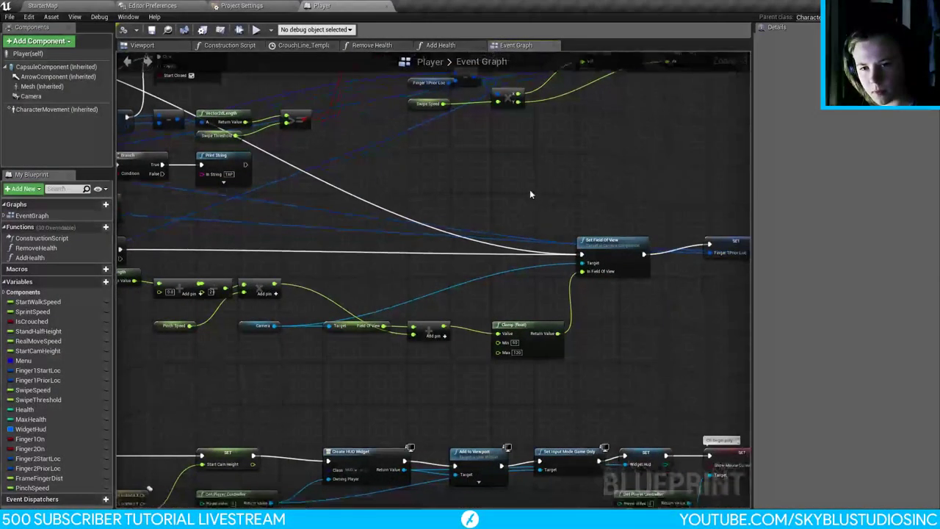
{"action": "scroll", "coordinate": [522, 217], "scroll_direction": "up", "scroll_amount": 3}
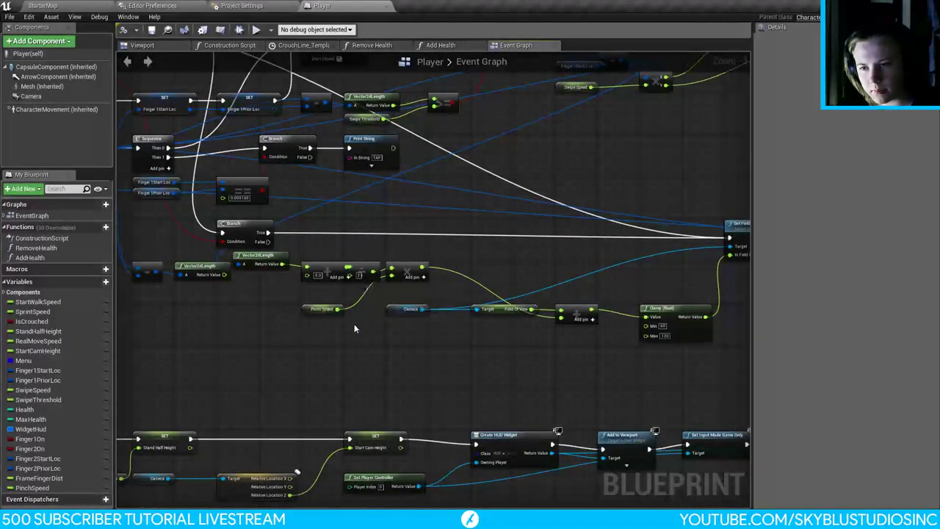
{"action": "right_click_drag", "start_coordinate": [529, 354], "coordinate": [436, 348]}
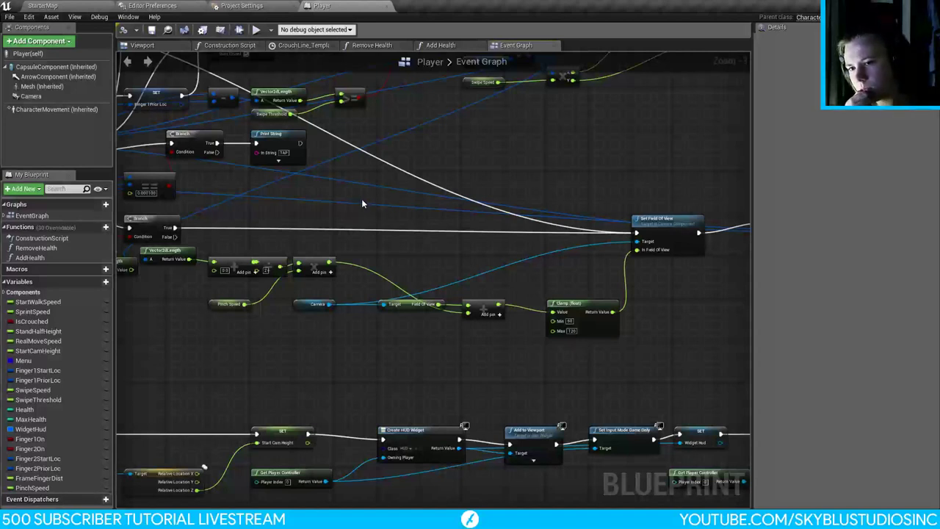
{"action": "right_click_drag", "start_coordinate": [363, 199], "coordinate": [534, 280]}
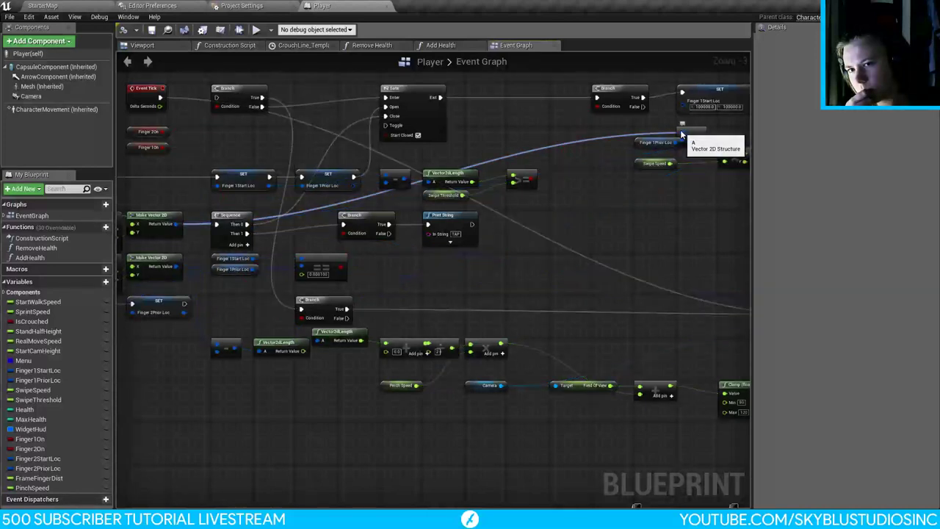
{"action": "right_click_drag", "start_coordinate": [671, 190], "coordinate": [436, 210]}
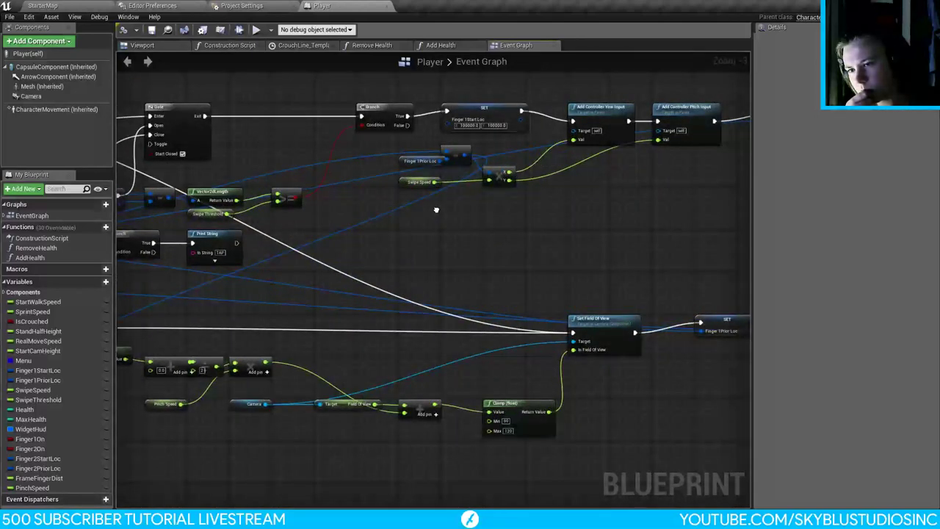
{"action": "right_click_drag", "start_coordinate": [436, 210], "coordinate": [499, 174]}
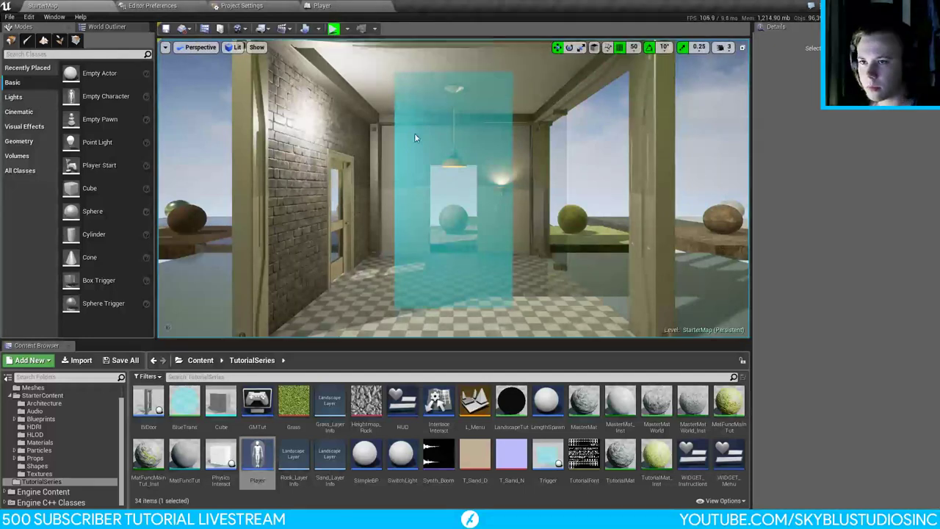
Step: Run a short play test moving the player with E, stop it, and reopen the Player Event Graph
{"action": "left_click", "coordinate": [332, 28]}
{"action": "key", "text": "e"}
{"action": "key", "text": "e"}
{"action": "key", "text": "e"}
{"action": "key", "text": "e"}
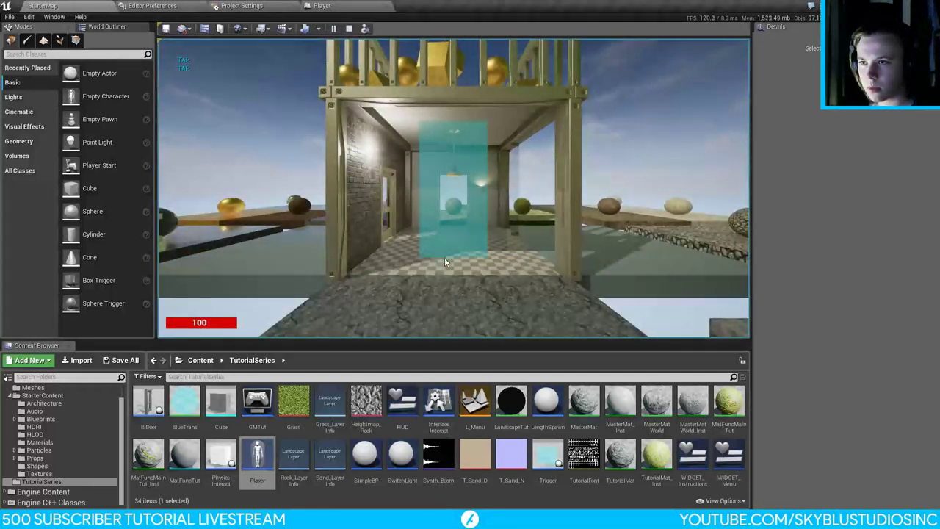
{"action": "left_click", "coordinate": [349, 27]}
{"action": "left_click", "coordinate": [322, 5]}
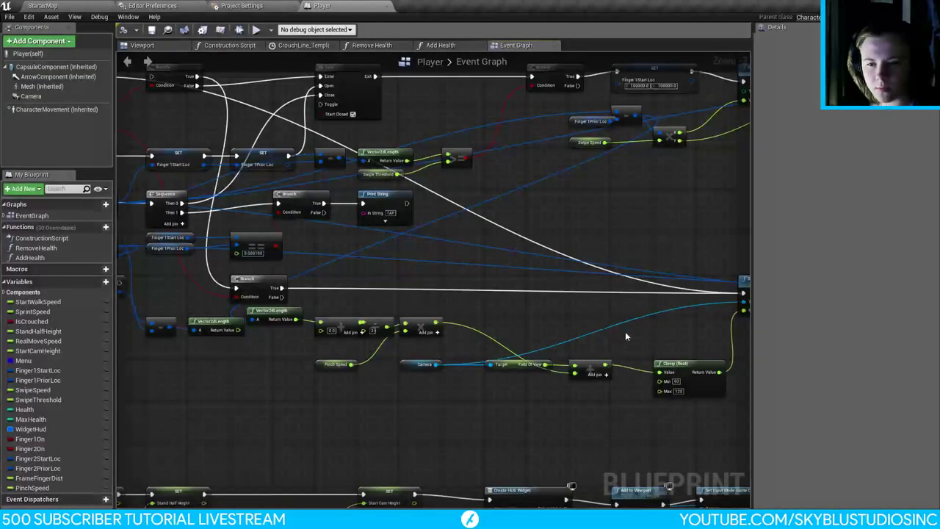
{"action": "right_click_drag", "start_coordinate": [629, 331], "coordinate": [537, 284]}
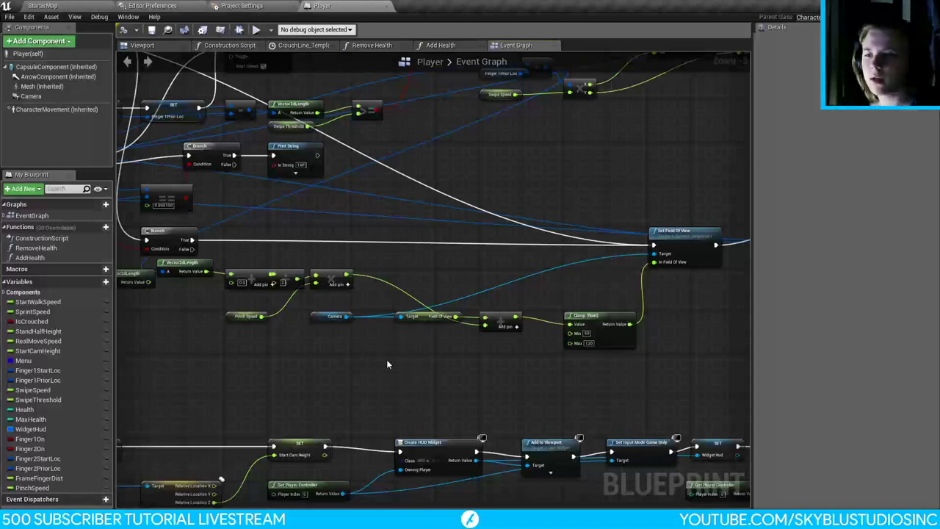
{"action": "right_click_drag", "start_coordinate": [387, 363], "coordinate": [566, 397]}
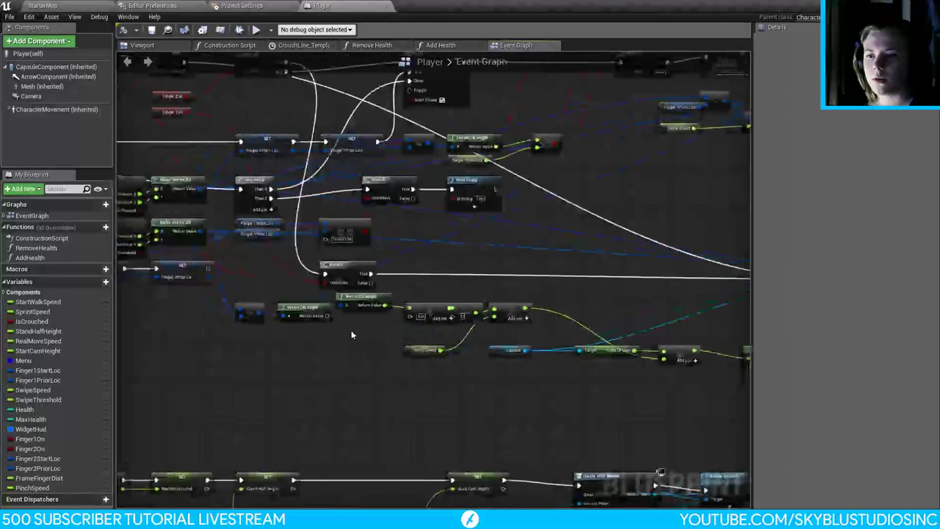
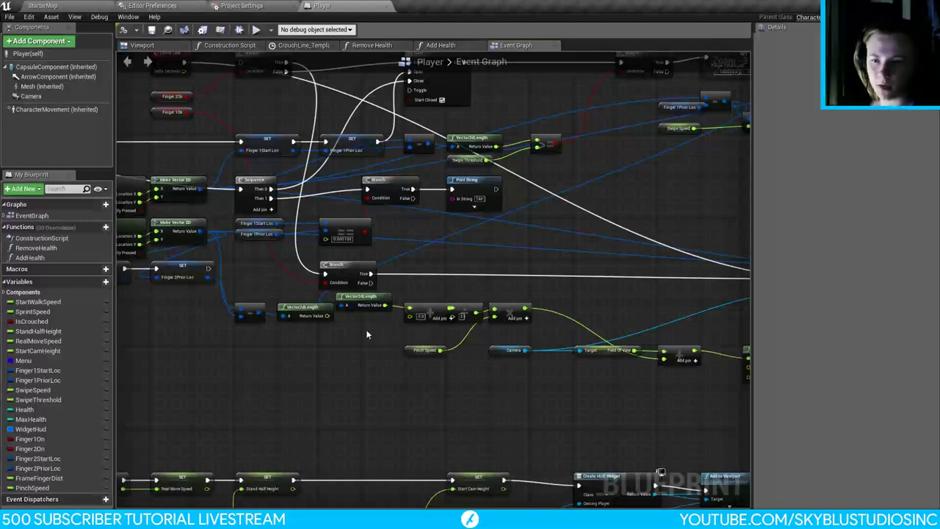
Step: Add a vector2d - vector2d node fed by Make Vector 2D's Return Value
{"action": "right_click_drag", "start_coordinate": [336, 344], "coordinate": [317, 243]}
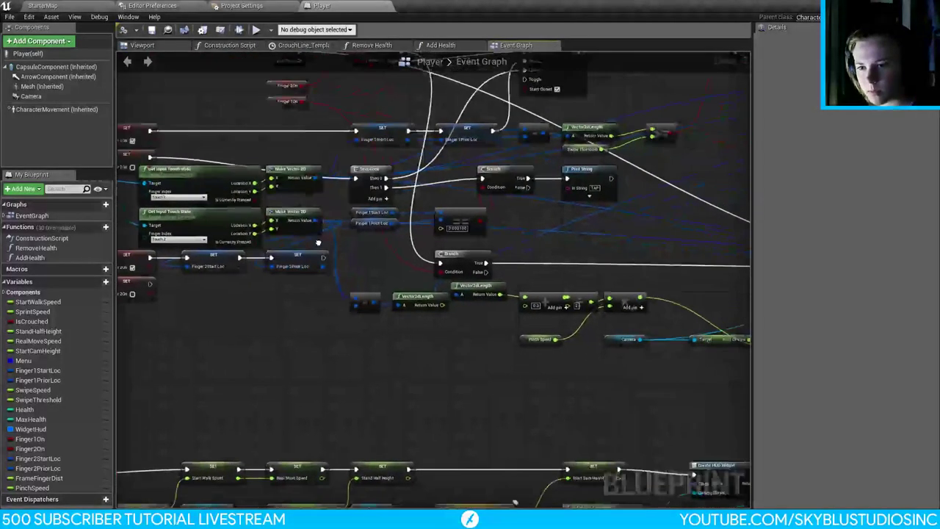
{"action": "left_click_drag", "start_coordinate": [318, 177], "coordinate": [345, 358]}
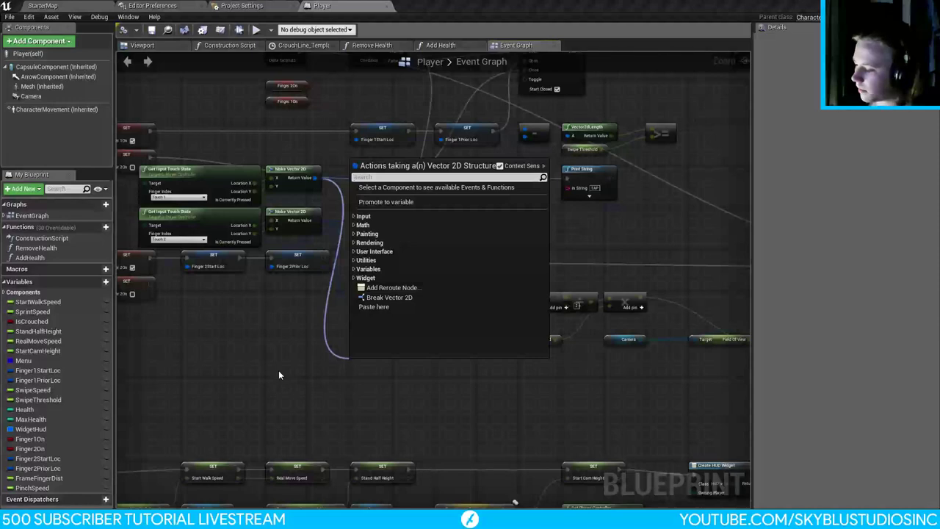
{"action": "type", "text": "-"}
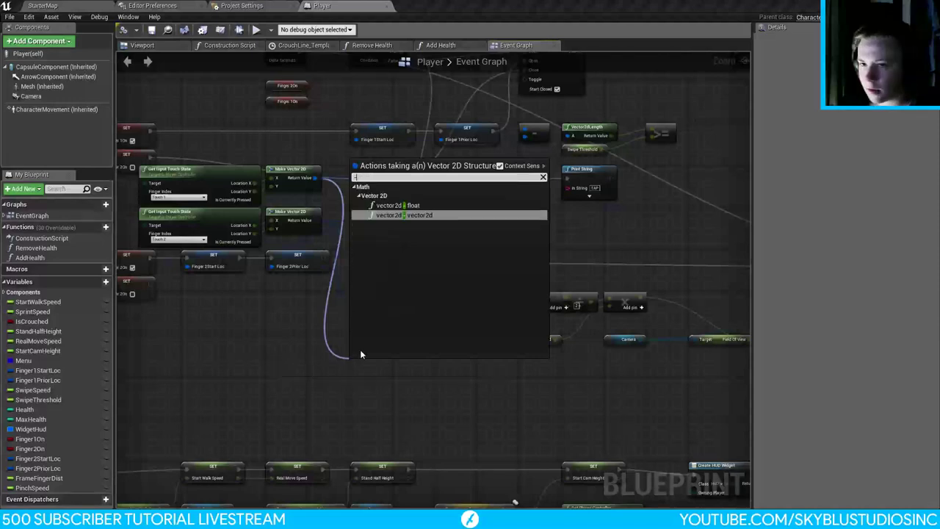
{"action": "left_click", "coordinate": [412, 207]}
{"action": "left_click_drag", "start_coordinate": [314, 220], "coordinate": [396, 371]}
Step: Append a Vector2dLength node and a float >= float comparison after the subtraction
{"action": "type", "text": "lengt"}
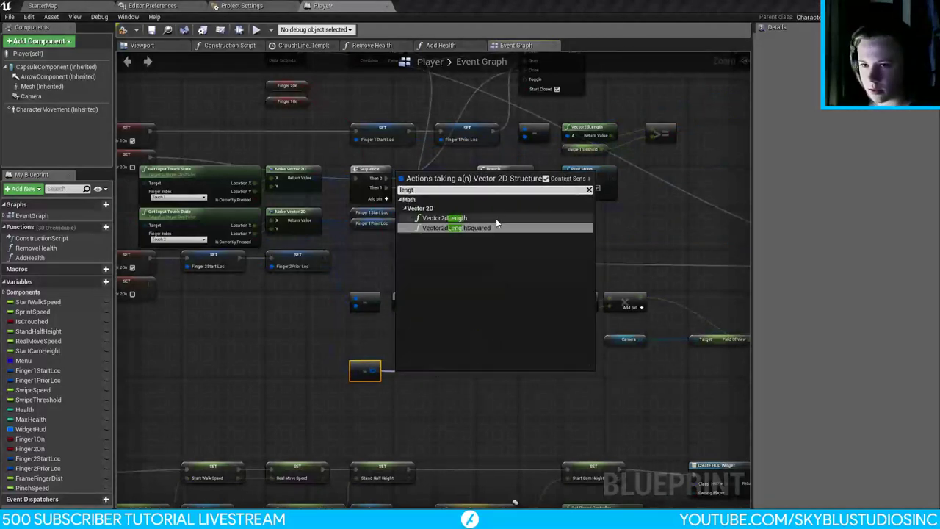
{"action": "left_click", "coordinate": [470, 218]}
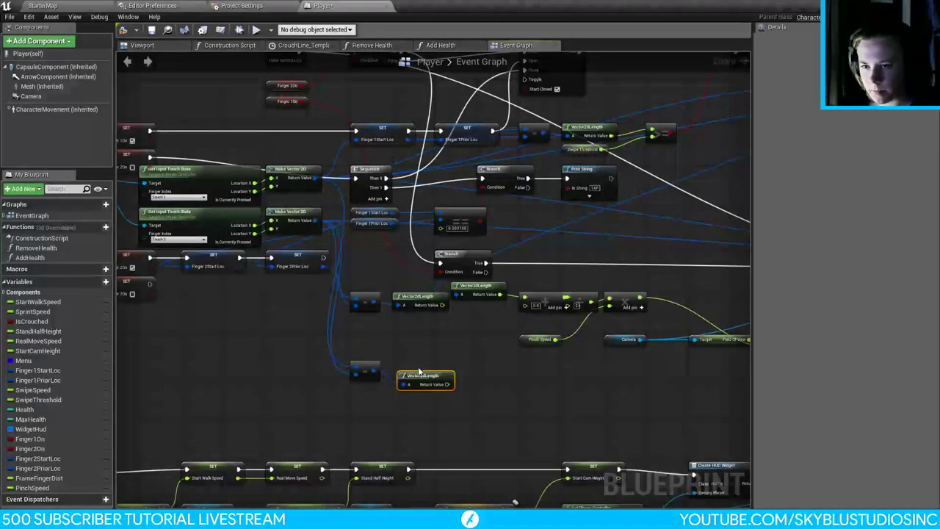
{"action": "left_click_drag", "start_coordinate": [419, 371], "coordinate": [476, 363]}
{"action": "type", "text": ">"}
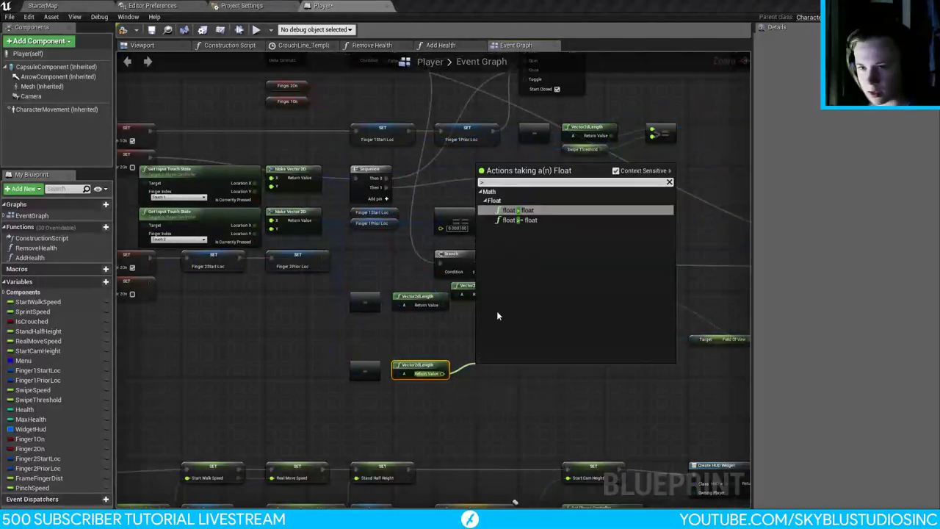
{"action": "left_click", "coordinate": [540, 221]}
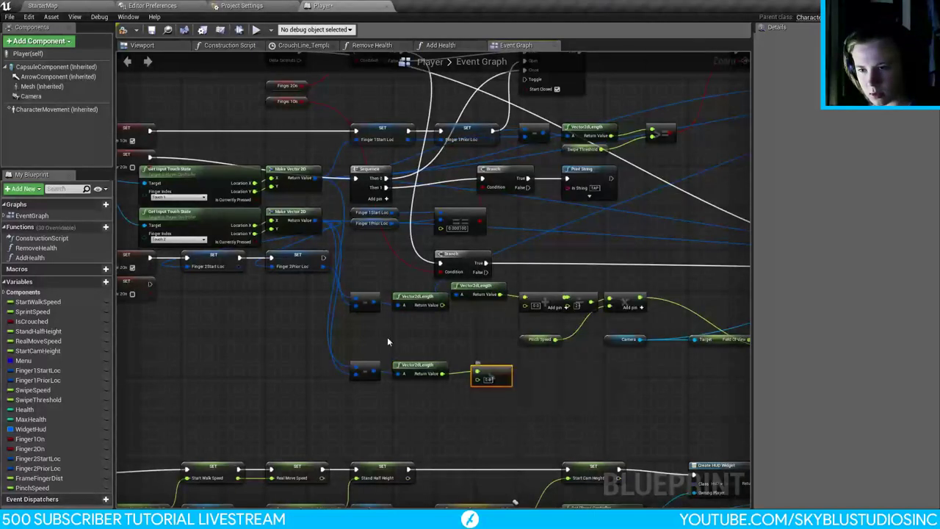
{"action": "right_click_drag", "start_coordinate": [388, 341], "coordinate": [451, 325]}
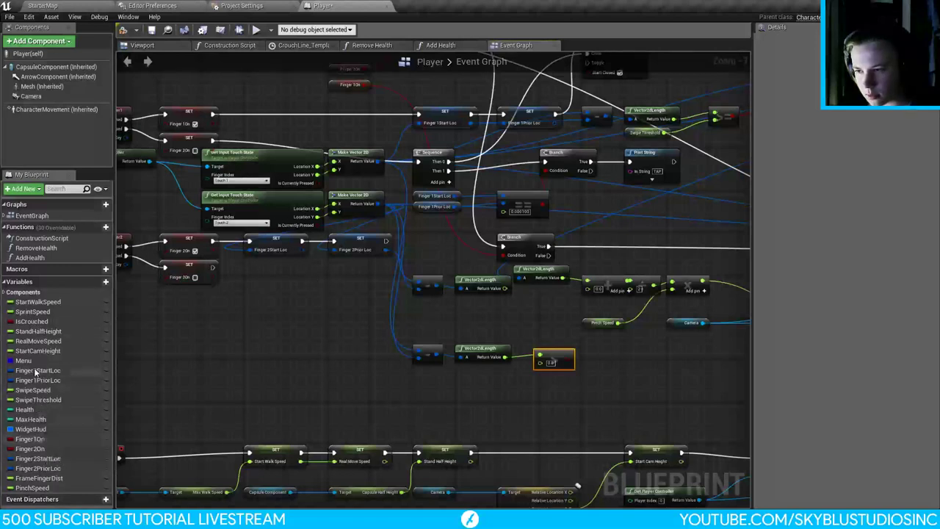
Step: Add Get nodes for Finger1StartLoc and Finger2StartLoc and subtract one from the other
{"action": "left_click_drag", "start_coordinate": [35, 372], "coordinate": [315, 383]}
{"action": "left_click", "coordinate": [331, 392]}
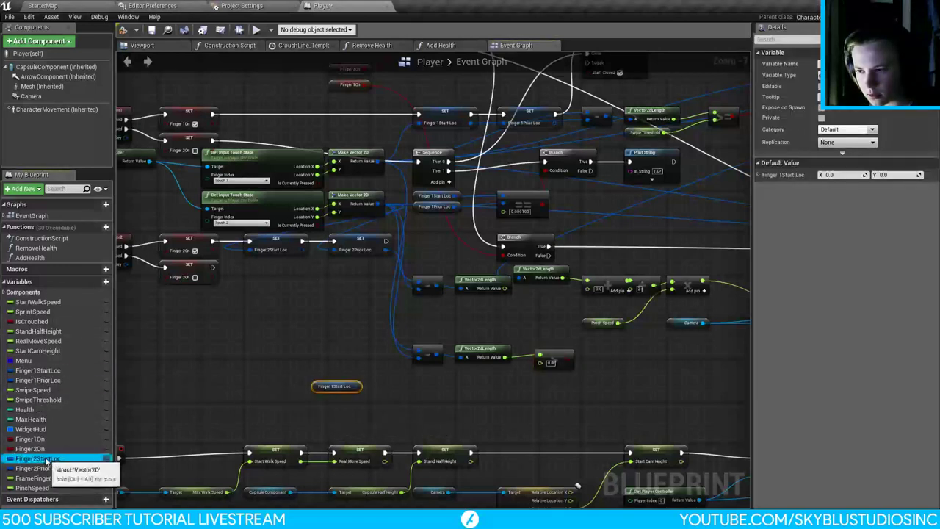
{"action": "left_click_drag", "start_coordinate": [45, 459], "coordinate": [402, 393]}
{"action": "left_click", "coordinate": [327, 410]}
{"action": "type", "text": "-"}
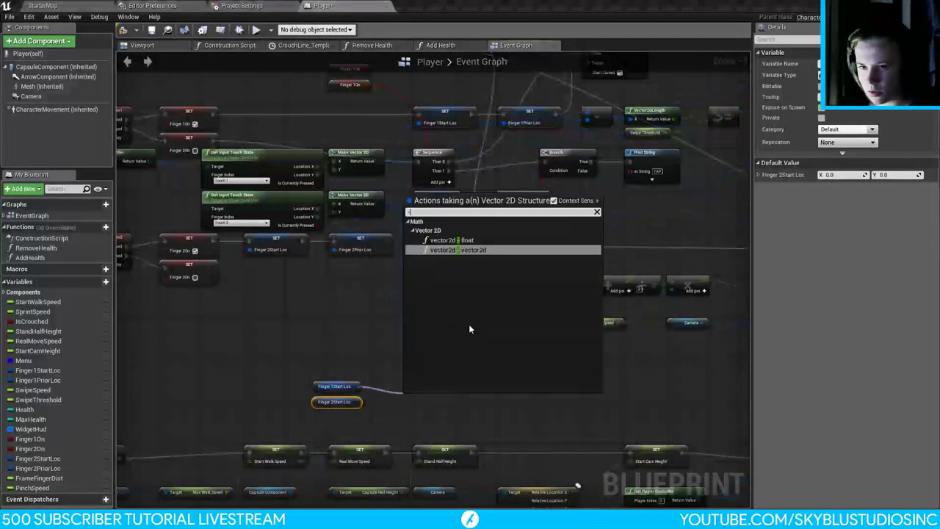
{"action": "left_click", "coordinate": [459, 250]}
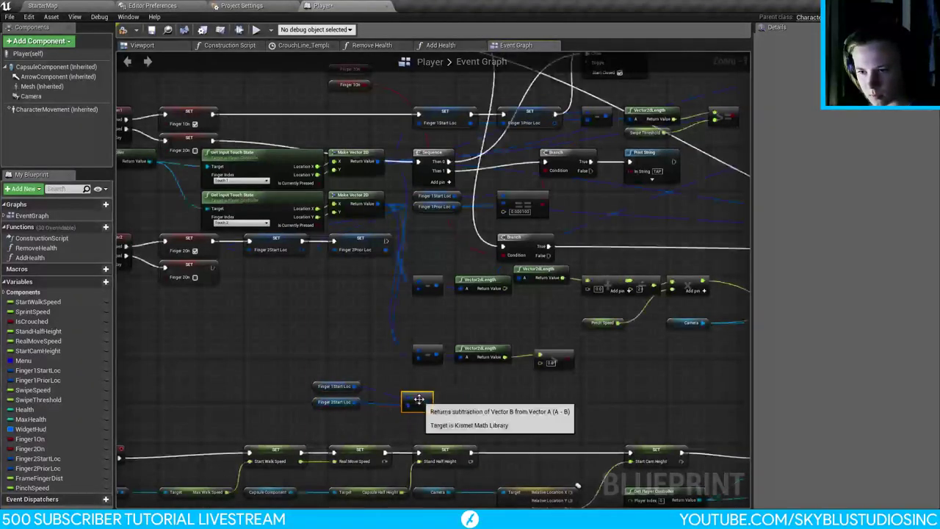
{"action": "mouse_move", "coordinate": [419, 398]}
{"action": "left_mouse_down"}
{"action": "mouse_move", "coordinate": [392, 390]}
{"action": "mouse_move", "coordinate": [432, 390]}
{"action": "left_mouse_up"}
Step: Wire a Vector2dLength of the finger start-location difference into the >= node's second input
{"action": "type", "text": "dista"}
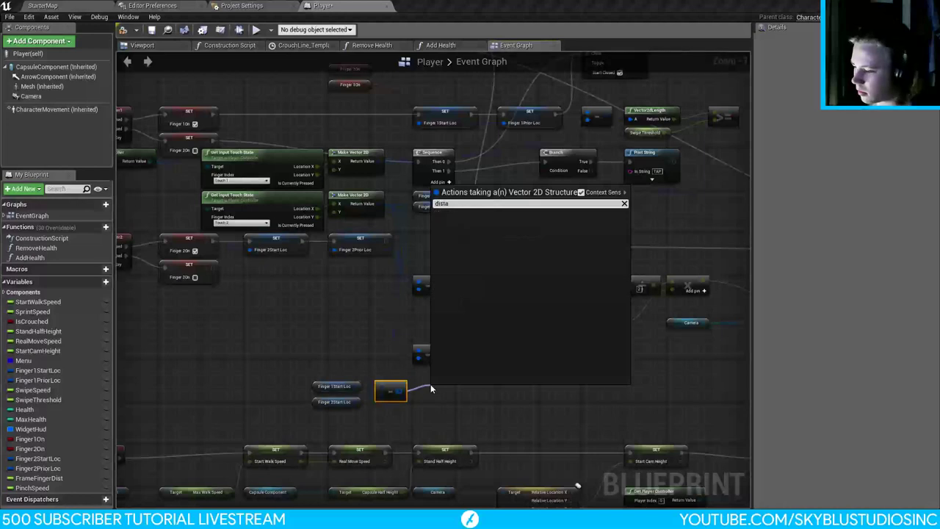
{"action": "key", "text": "BackSpace"}
{"action": "key", "text": "BackSpace"}
{"action": "key", "text": "BackSpace"}
{"action": "key", "text": "BackSpace"}
{"action": "key", "text": "BackSpace"}
{"action": "type", "text": "le"}
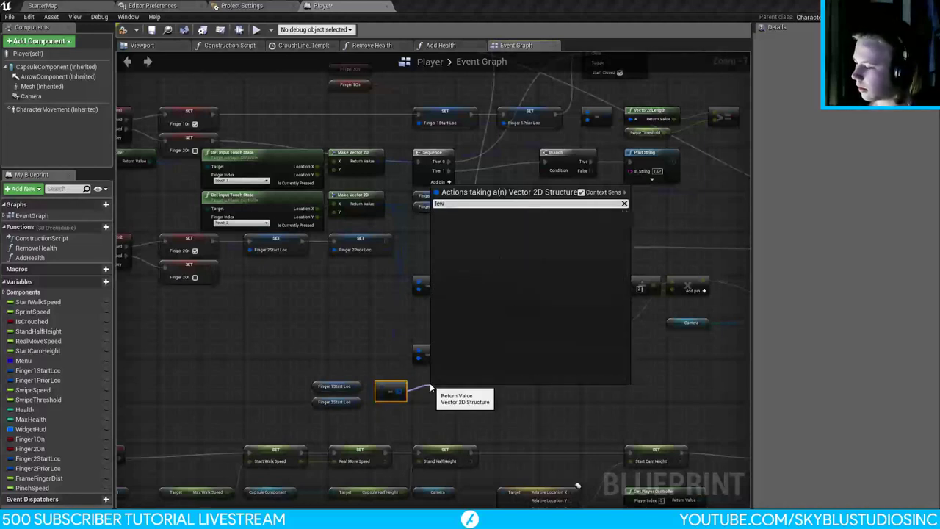
{"action": "type", "text": "ngth"}
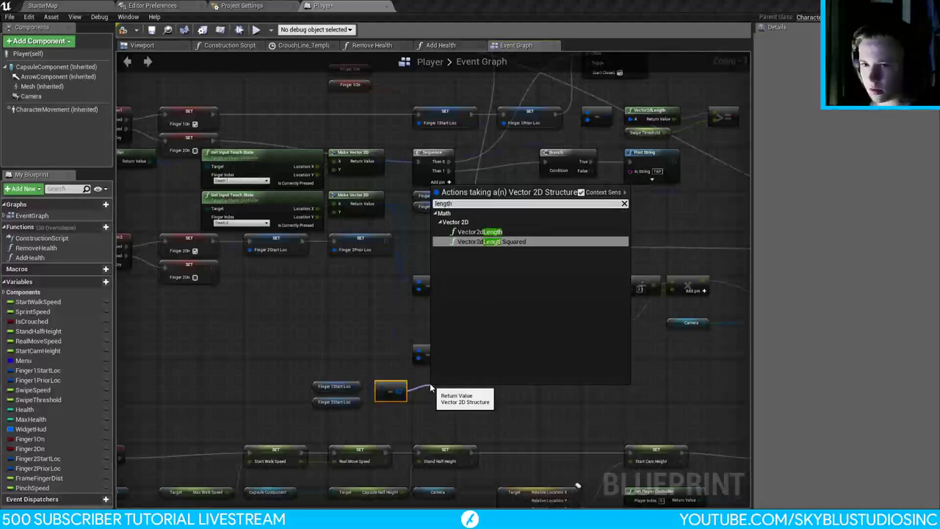
{"action": "key", "text": "Return"}
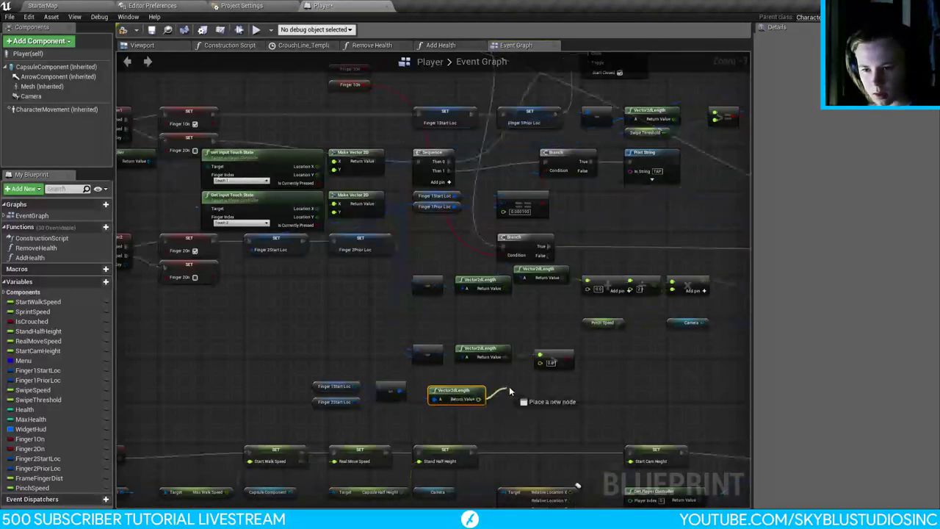
{"action": "left_click_drag", "start_coordinate": [479, 399], "coordinate": [541, 360]}
{"action": "left_click", "coordinate": [514, 397]}
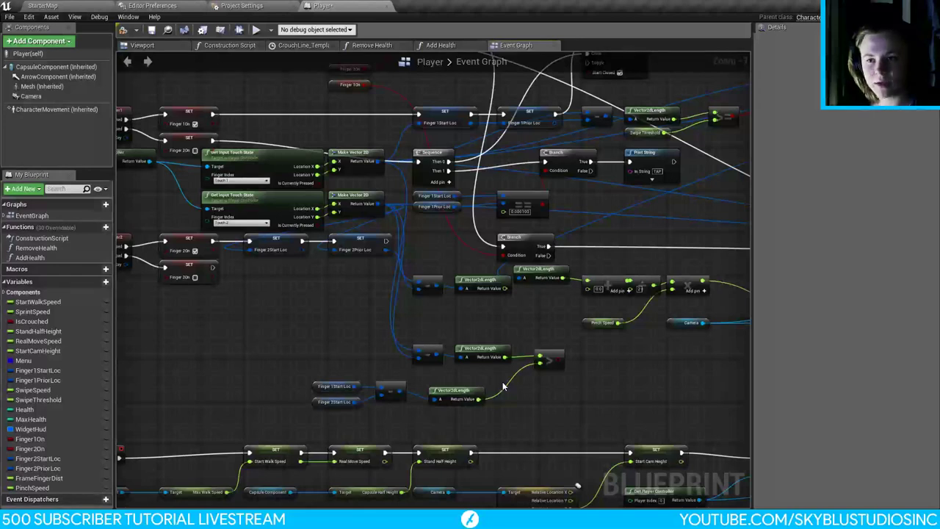
{"action": "right_click_drag", "start_coordinate": [618, 368], "coordinate": [428, 402]}
{"action": "left_click_drag", "start_coordinate": [370, 393], "coordinate": [406, 399]}
{"action": "type", "text": "select"}
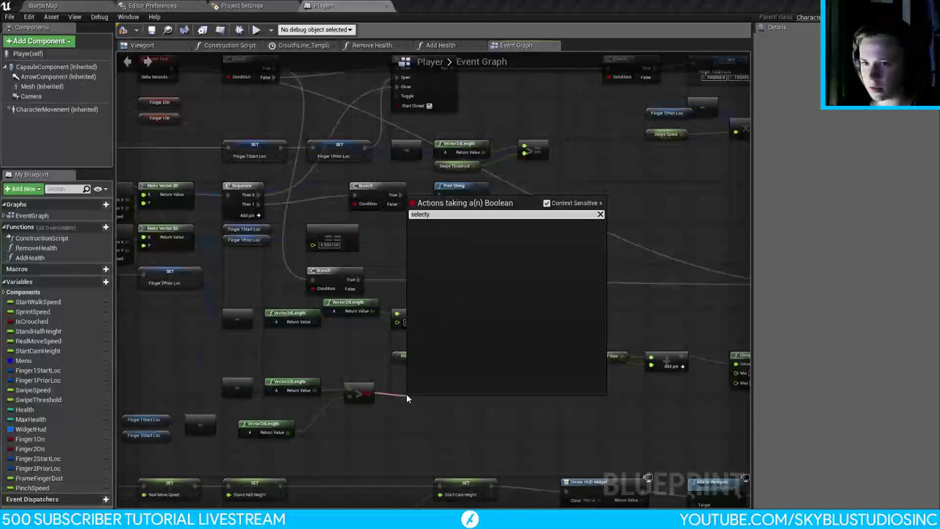
Step: Add a Select Float driven by the >= result, plus a float * float multiply node
{"action": "left_click", "coordinate": [451, 239]}
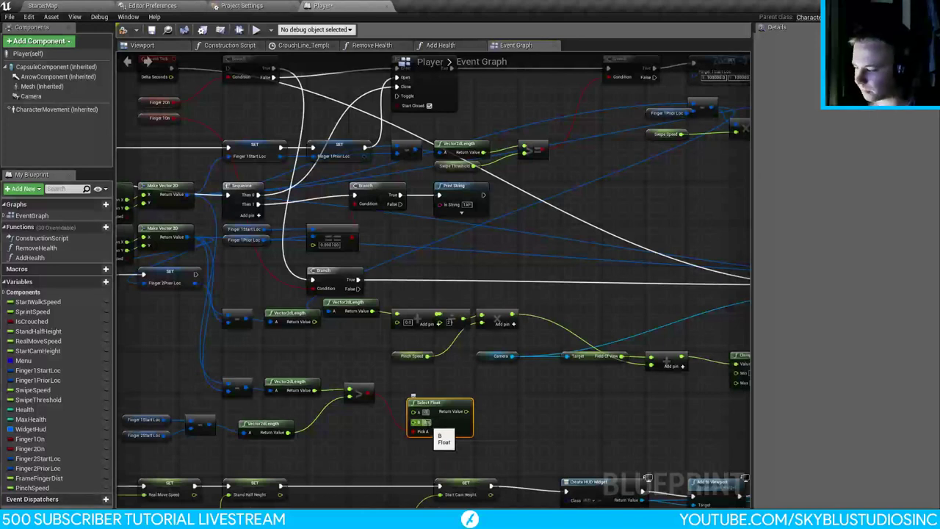
{"action": "left_click", "coordinate": [470, 413]}
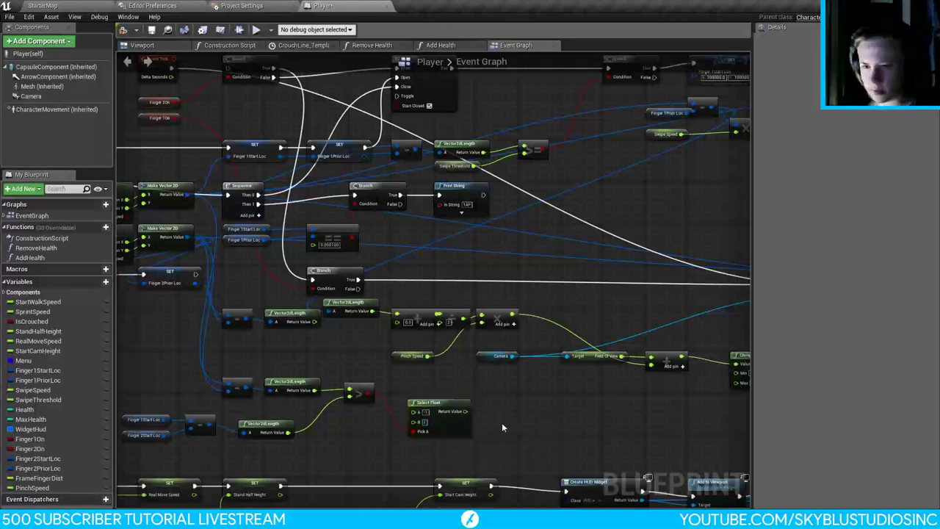
{"action": "left_click_drag", "start_coordinate": [470, 413], "coordinate": [654, 369]}
{"action": "left_click", "coordinate": [521, 267]}
{"action": "left_click", "coordinate": [487, 345]}
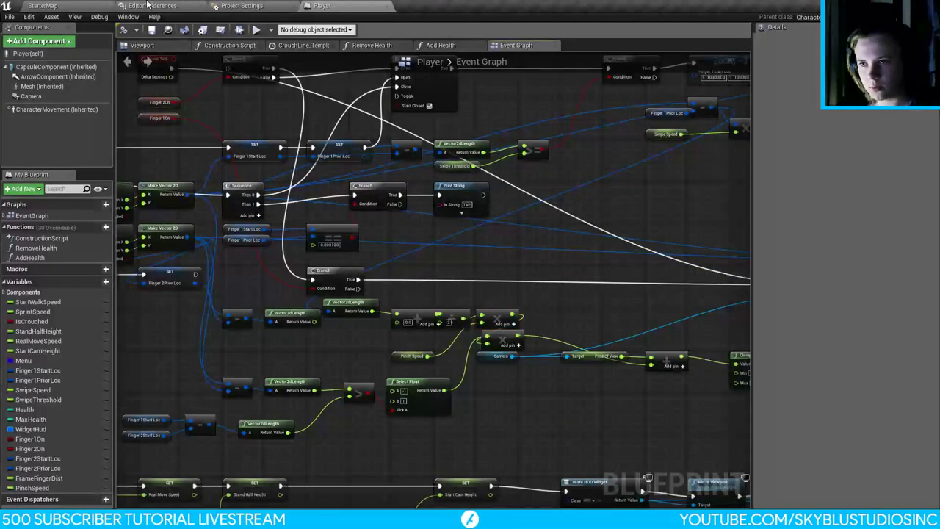
{"action": "left_click", "coordinate": [80, 5]}
Step: Test-play StarterMap, walking in and out of the building toward the cyan glass panel
{"action": "left_click", "coordinate": [333, 28]}
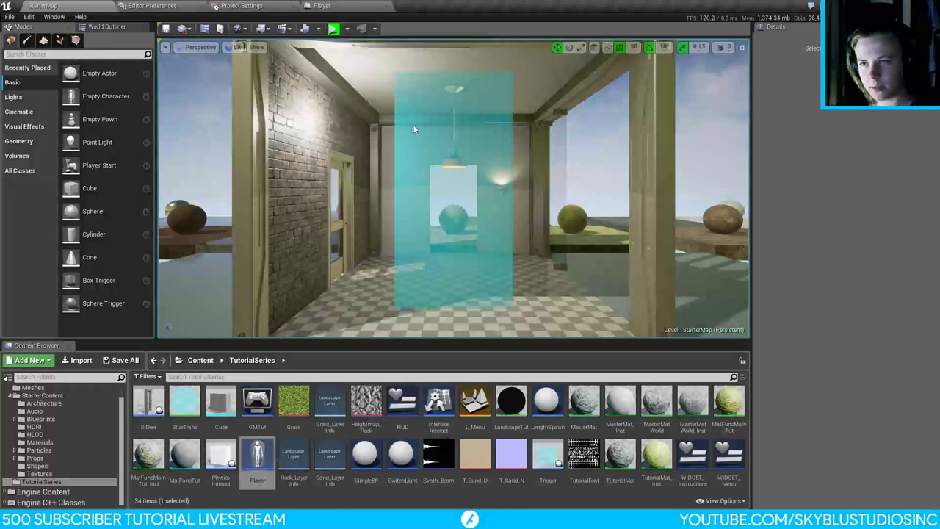
{"action": "key", "text": "s"}
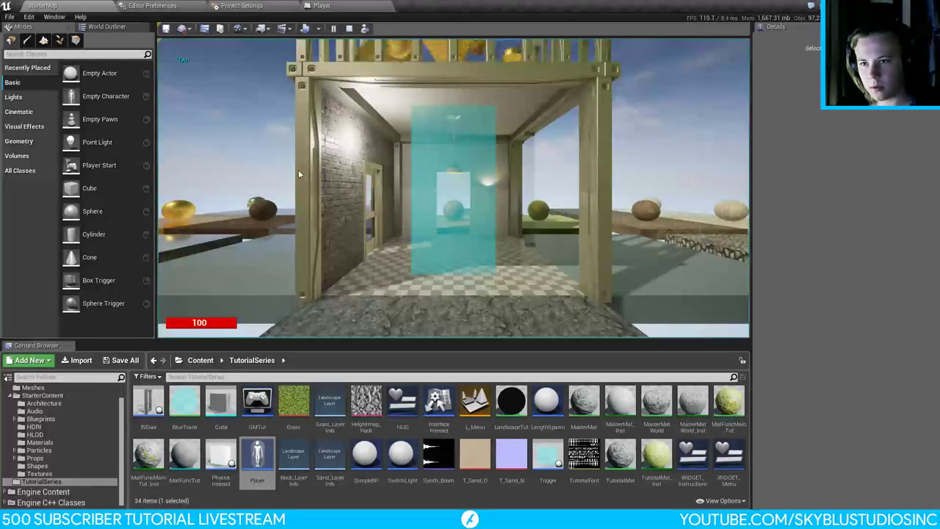
{"action": "key", "text": "w"}
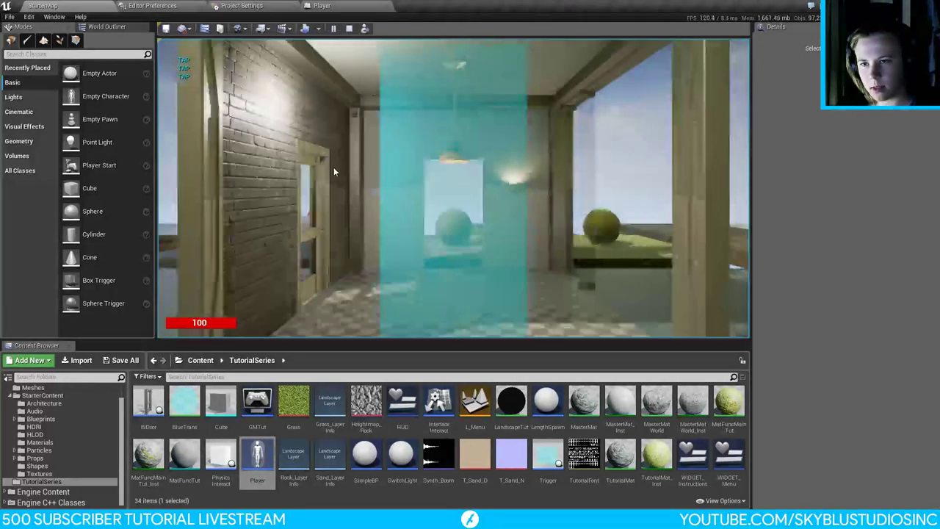
{"action": "key", "text": "s"}
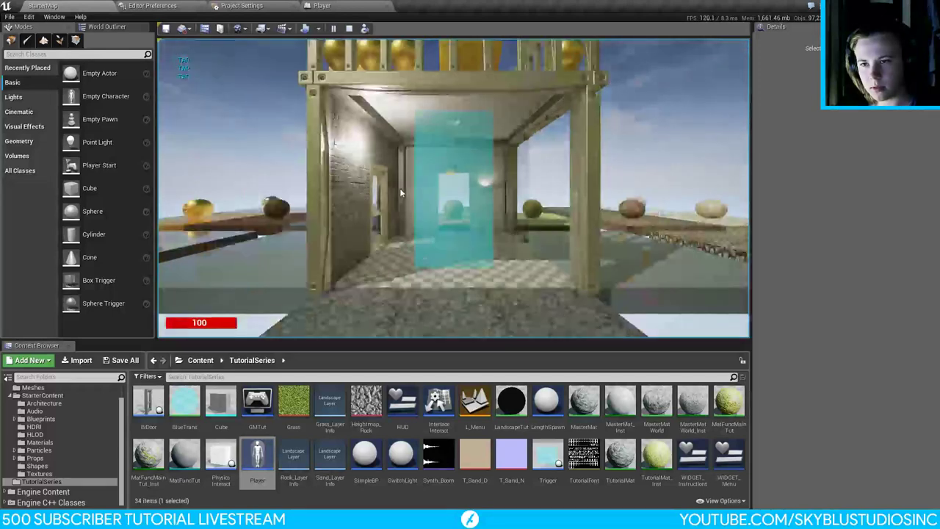
{"action": "key", "text": "w"}
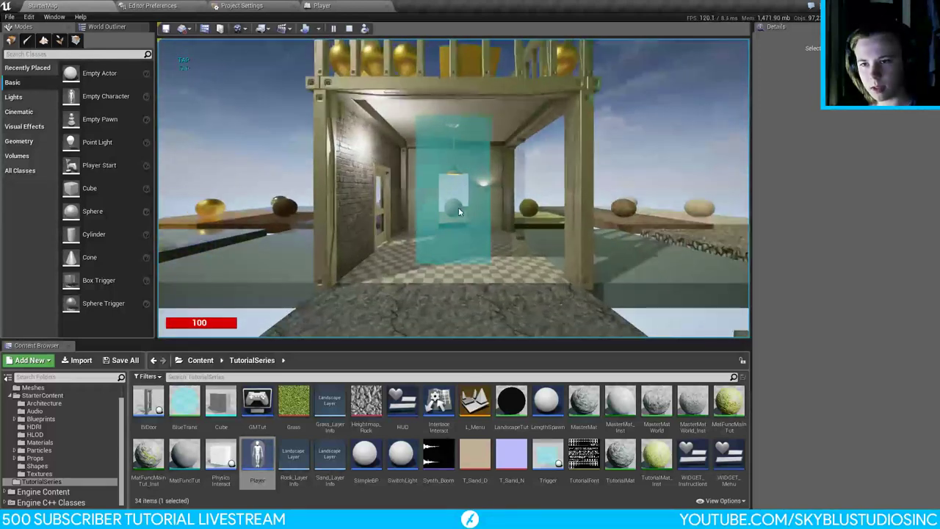
{"action": "key", "text": "s"}
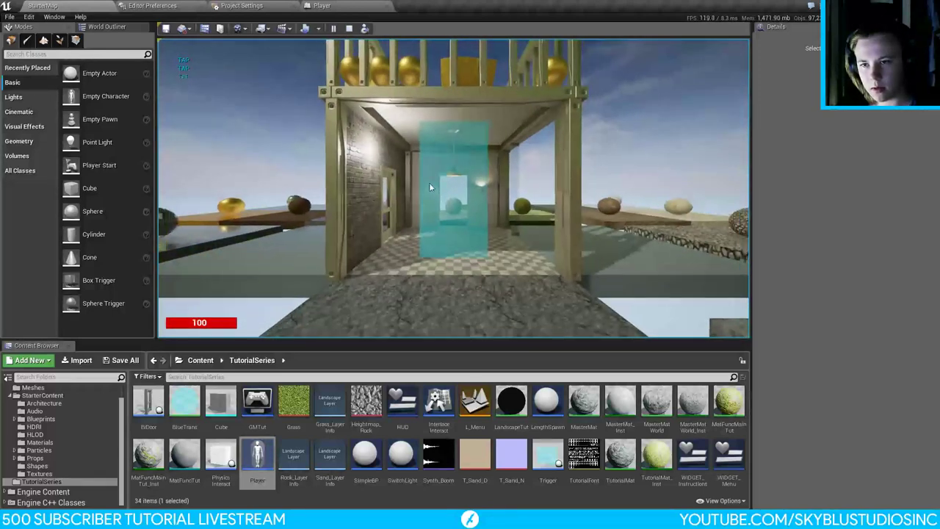
{"action": "key", "text": "w"}
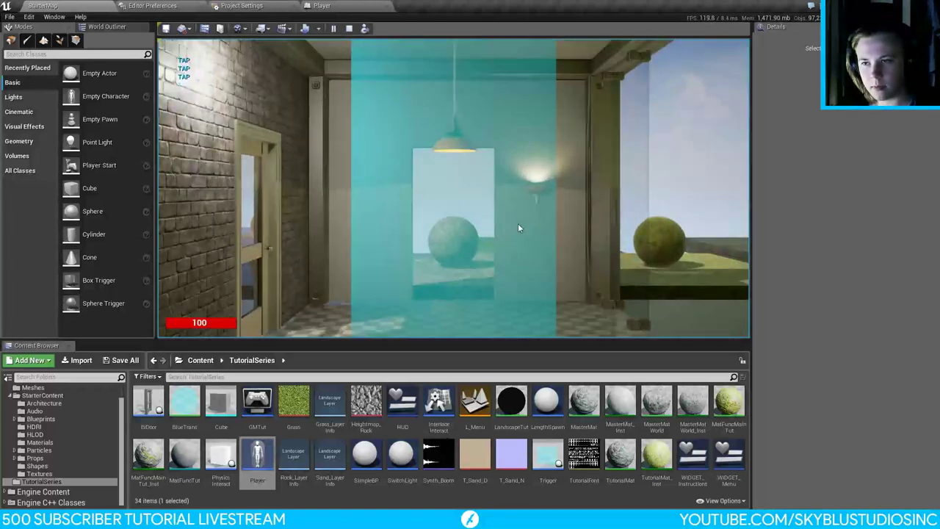
{"action": "key", "text": "s"}
{"action": "key", "text": "w"}
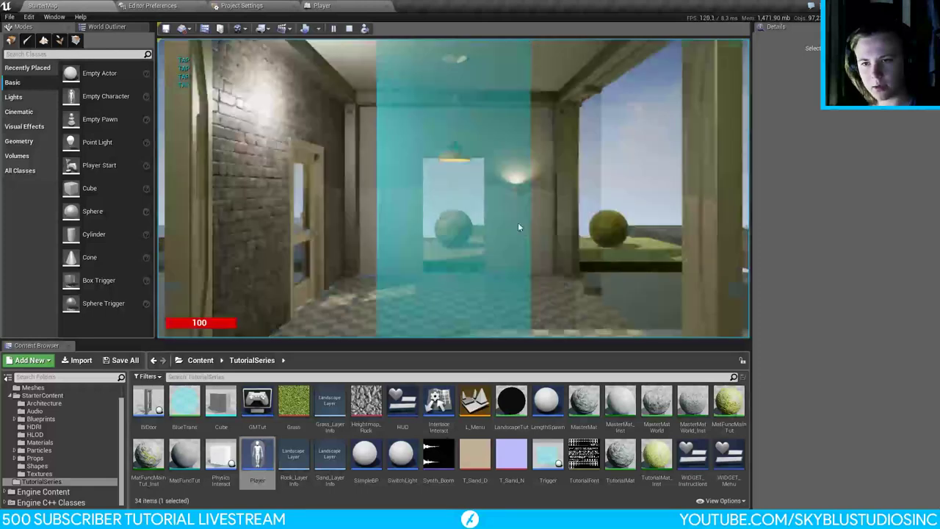
{"action": "key", "text": "s"}
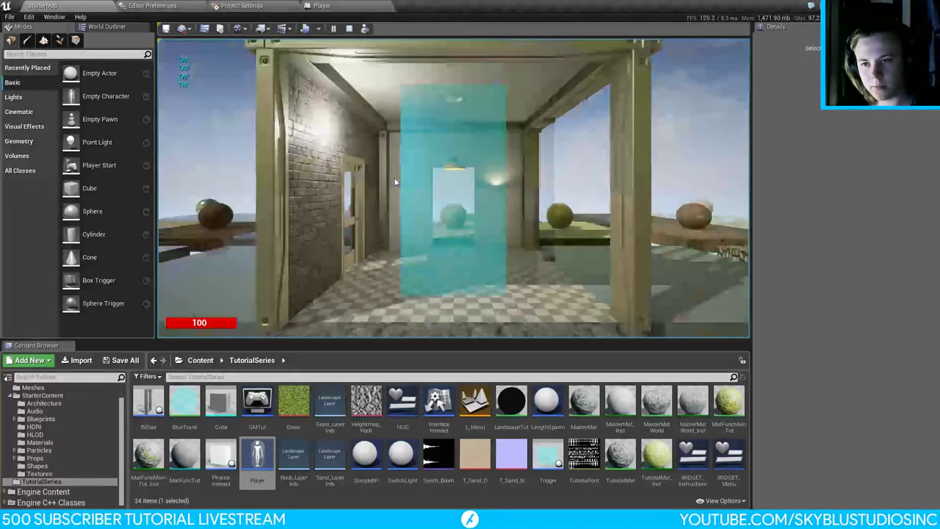
{"action": "key", "text": "w"}
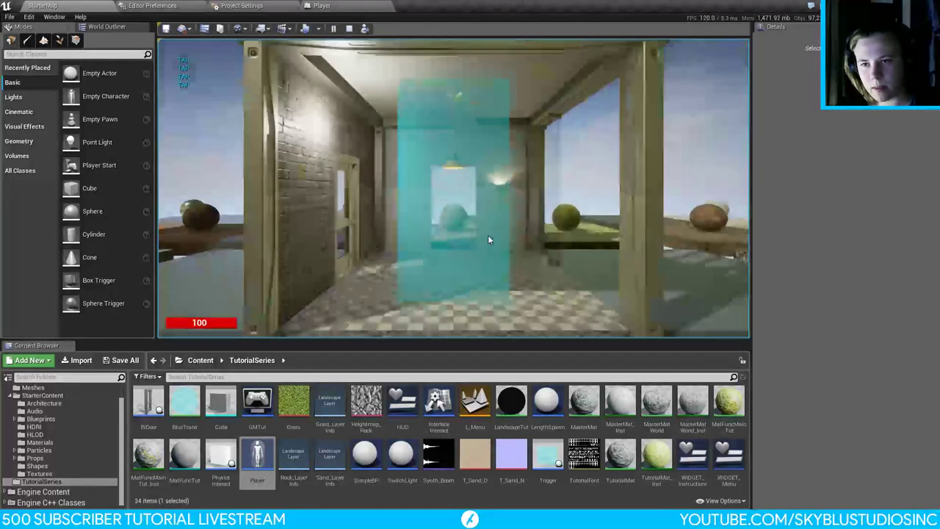
{"action": "key", "text": "w"}
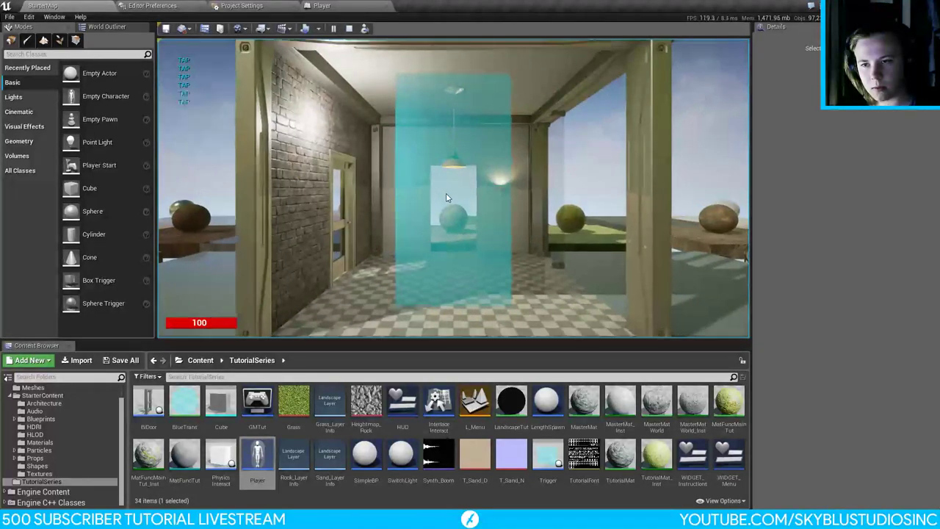
{"action": "key", "text": "s"}
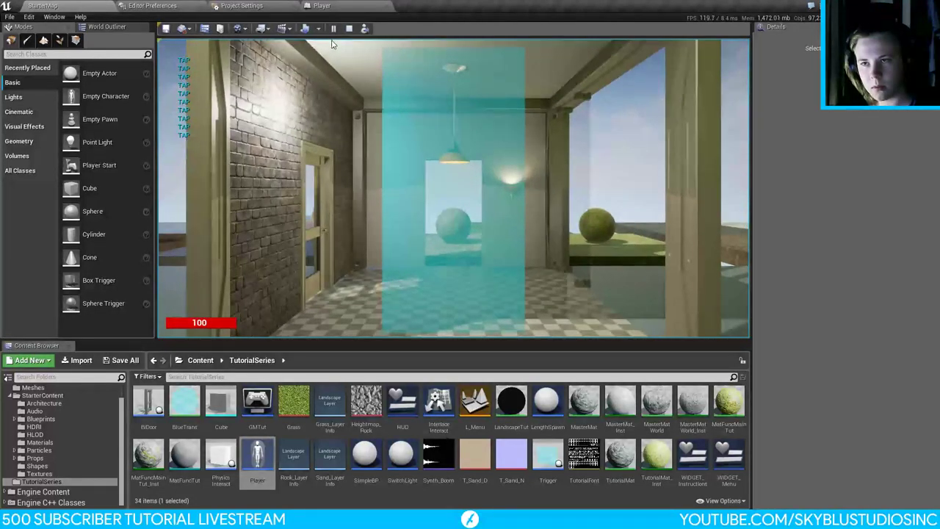
Step: Stop the play session and return to the Player blueprint's Event Graph
{"action": "key", "text": "Escape"}
{"action": "left_click", "coordinate": [323, 5]}
{"action": "scroll", "coordinate": [484, 234], "scroll_direction": "up", "scroll_amount": 4}
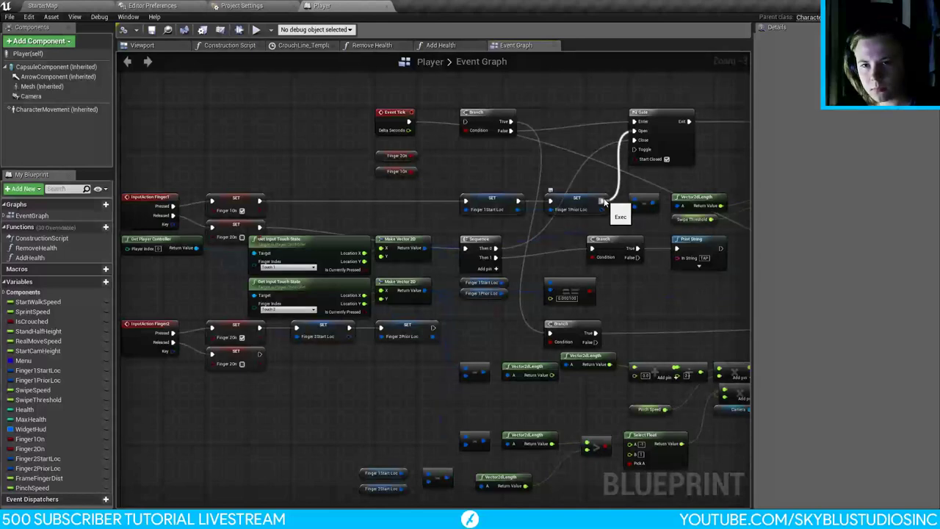
{"action": "right_click_drag", "start_coordinate": [591, 186], "coordinate": [494, 195]}
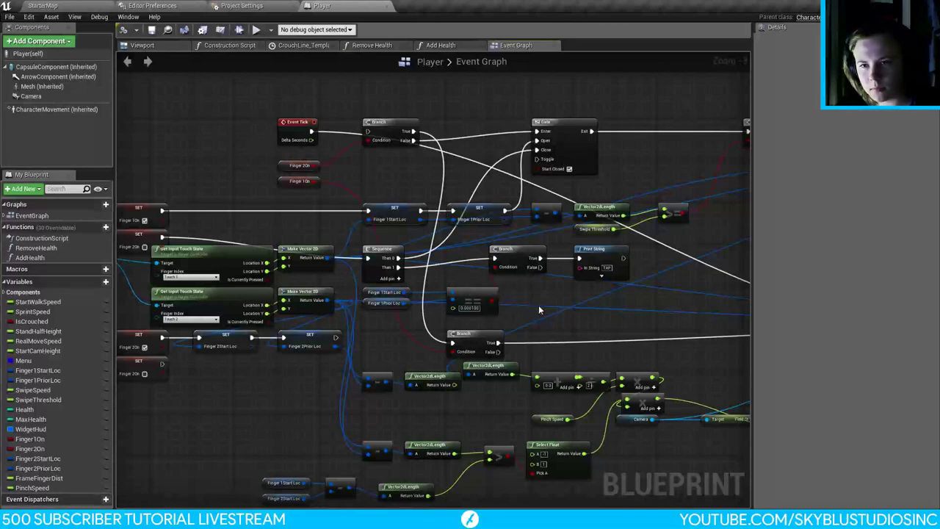
{"action": "right_click_drag", "start_coordinate": [160, 252], "coordinate": [239, 243]}
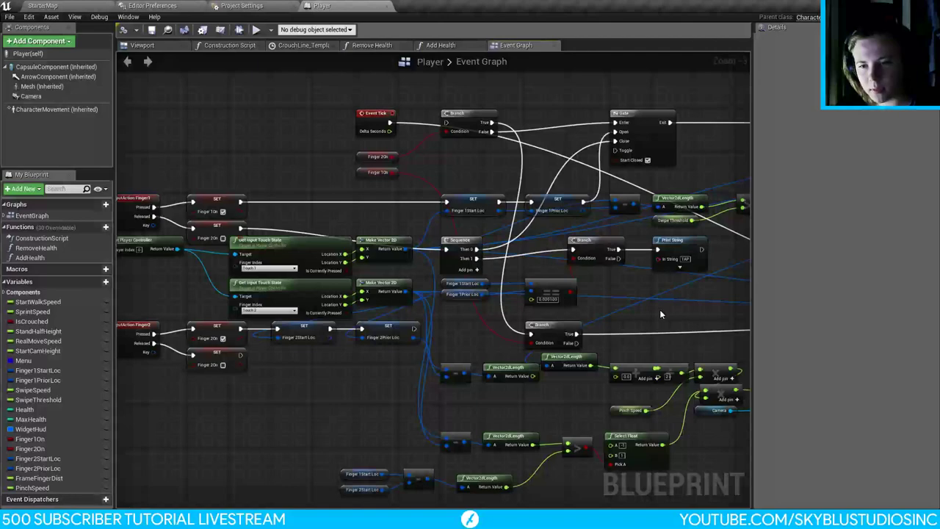
{"action": "right_click_drag", "start_coordinate": [660, 315], "coordinate": [481, 351]}
{"action": "scroll", "coordinate": [378, 391], "scroll_direction": "down", "scroll_amount": 2}
{"action": "scroll", "coordinate": [384, 313], "scroll_direction": "up", "scroll_amount": 2}
{"action": "scroll", "coordinate": [385, 313], "scroll_direction": "down", "scroll_amount": 2}
{"action": "scroll", "coordinate": [498, 311], "scroll_direction": "up", "scroll_amount": 2}
{"action": "scroll", "coordinate": [499, 311], "scroll_direction": "down", "scroll_amount": 2}
{"action": "scroll", "coordinate": [708, 259], "scroll_direction": "up", "scroll_amount": 2}
{"action": "scroll", "coordinate": [708, 259], "scroll_direction": "down", "scroll_amount": 2}
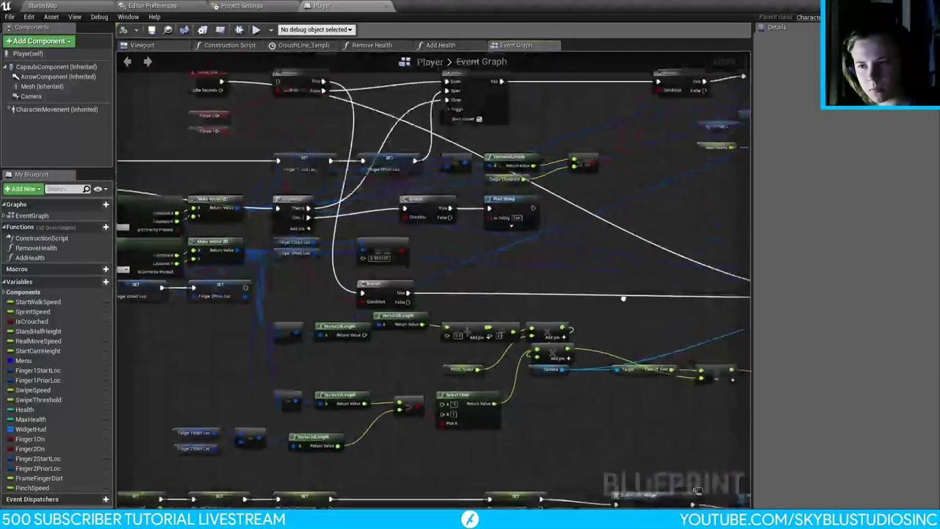
{"action": "scroll", "coordinate": [481, 351], "scroll_direction": "up", "scroll_amount": 2}
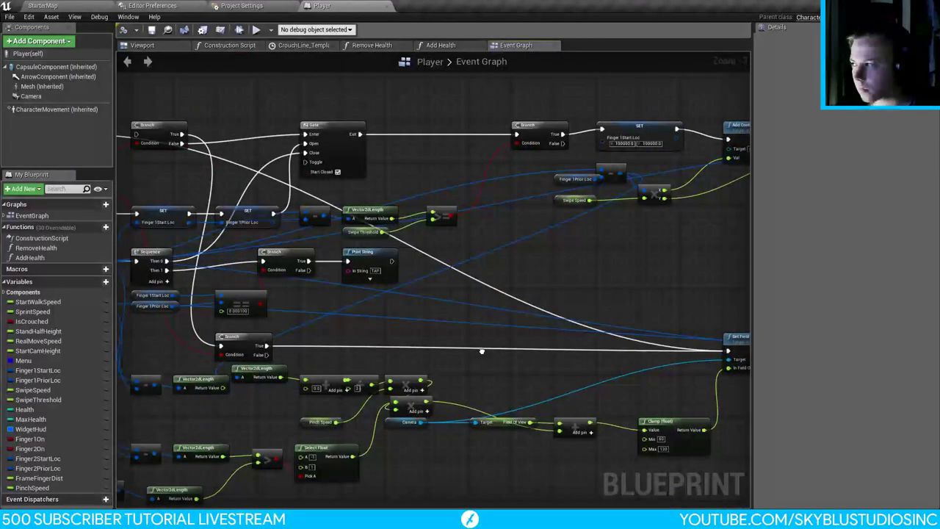
{"action": "right_click_drag", "start_coordinate": [481, 351], "coordinate": [316, 306]}
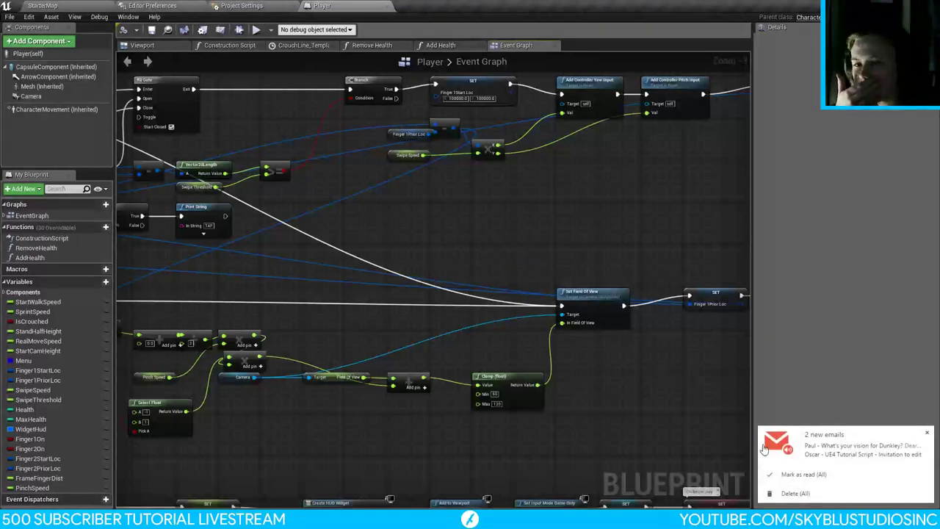
{"action": "left_click", "coordinate": [782, 492]}
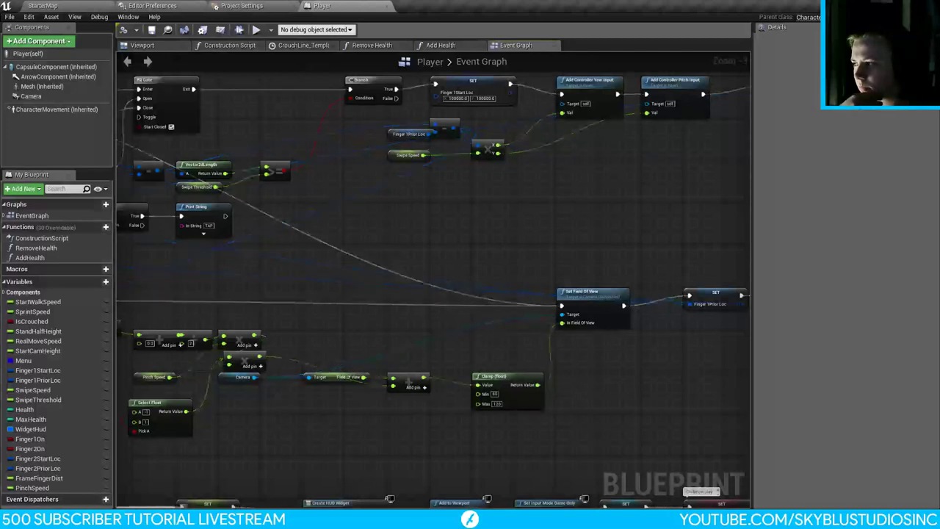
{"action": "left_click", "coordinate": [335, 285]}
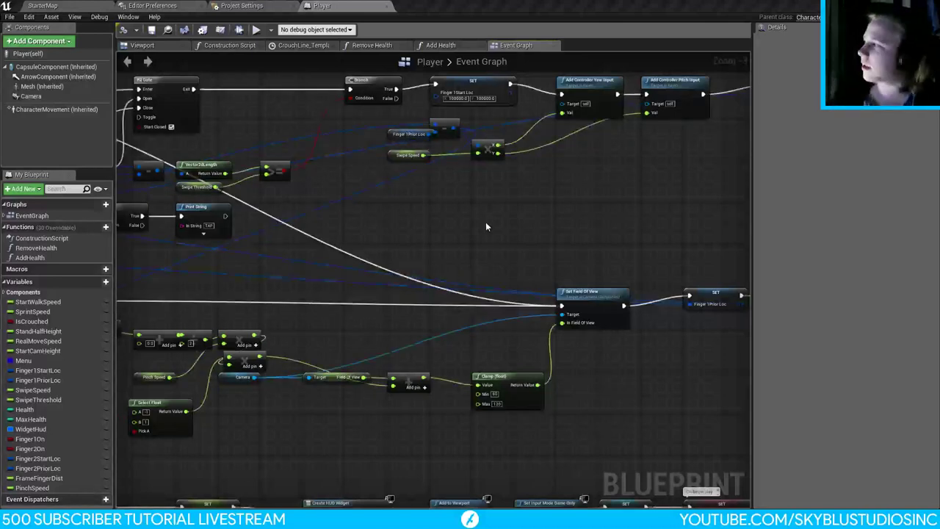
Step: Look over the HUD widget and left-side nodes of the Player graph, then return to StarterMap
{"action": "right_click_drag", "start_coordinate": [586, 236], "coordinate": [541, 199]}
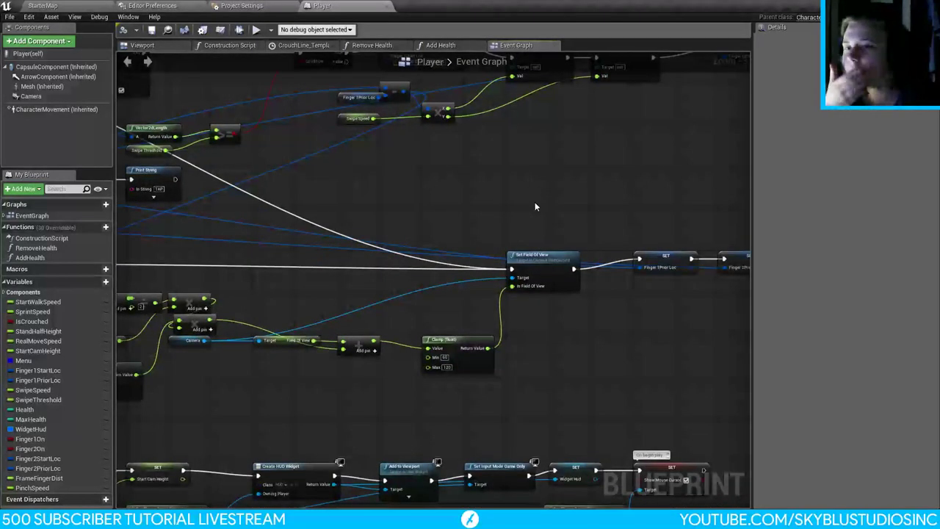
{"action": "left_click", "coordinate": [99, 5]}
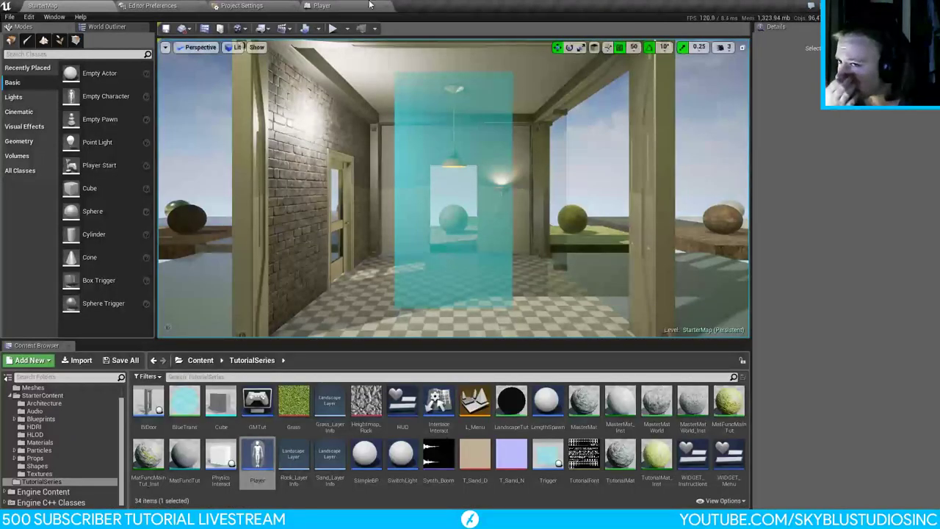
{"action": "left_click", "coordinate": [321, 5]}
{"action": "right_click_drag", "start_coordinate": [411, 194], "coordinate": [305, 216]}
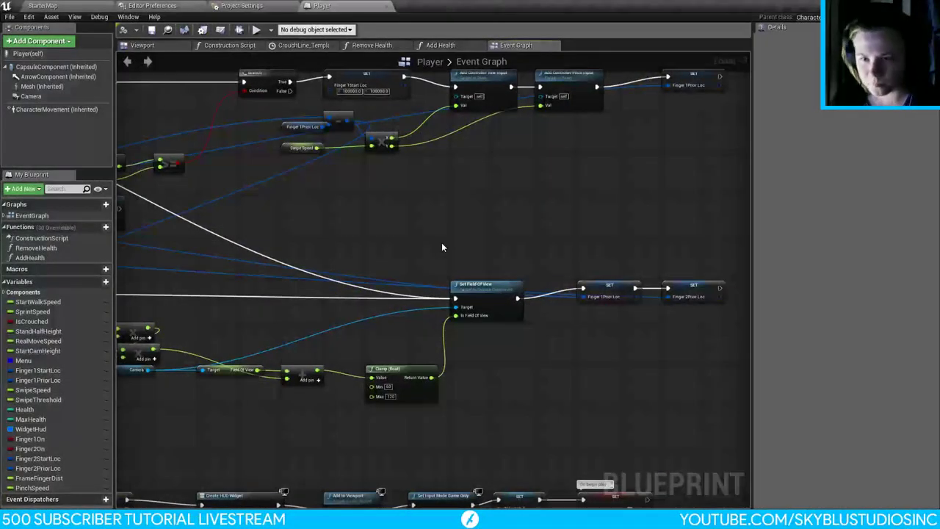
{"action": "right_click_drag", "start_coordinate": [301, 225], "coordinate": [649, 229]}
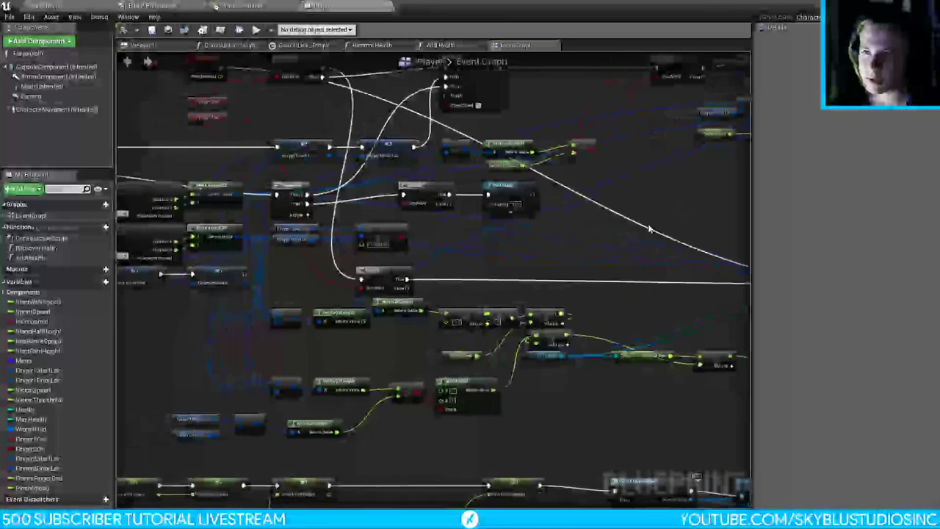
{"action": "left_click", "coordinate": [42, 5]}
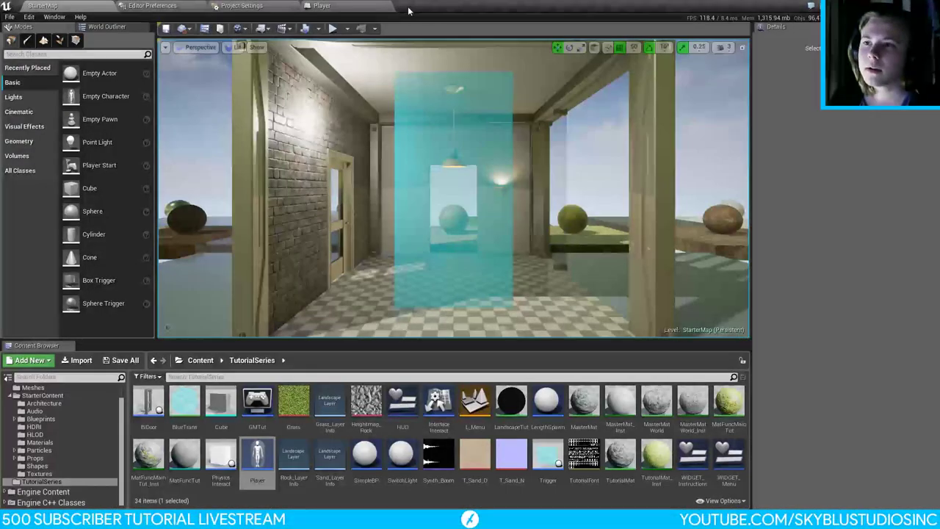
Step: Run a quick Play-In-Editor test, stop it with Esc, and reopen the Player Event Graph
{"action": "left_click", "coordinate": [332, 29]}
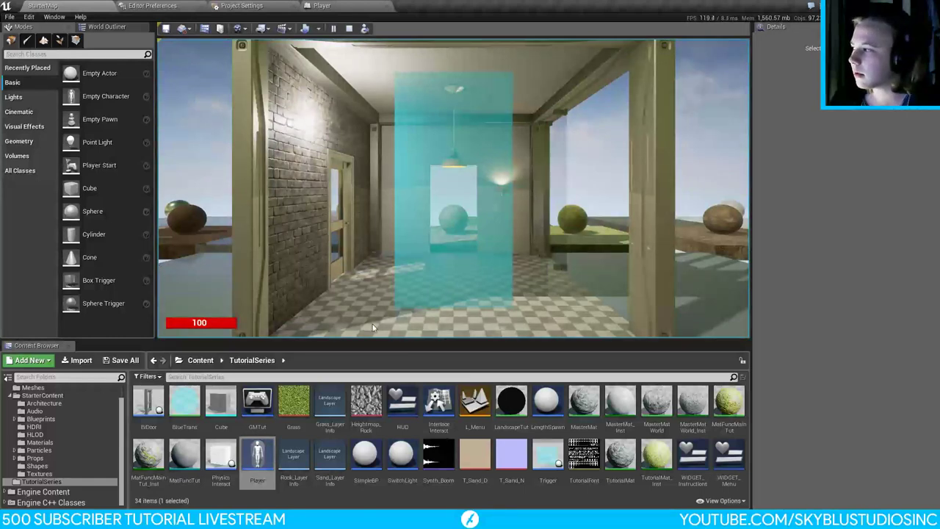
{"action": "key", "text": "Escape"}
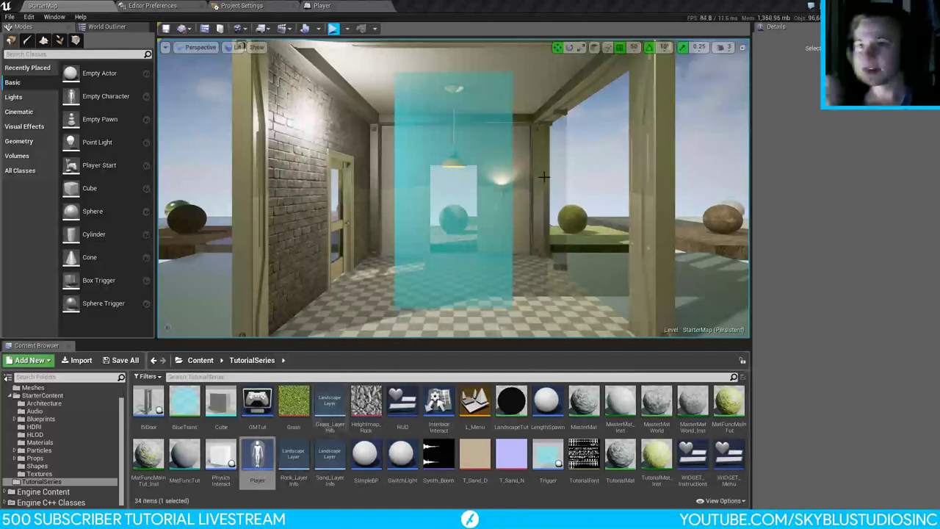
{"action": "left_click", "coordinate": [321, 6]}
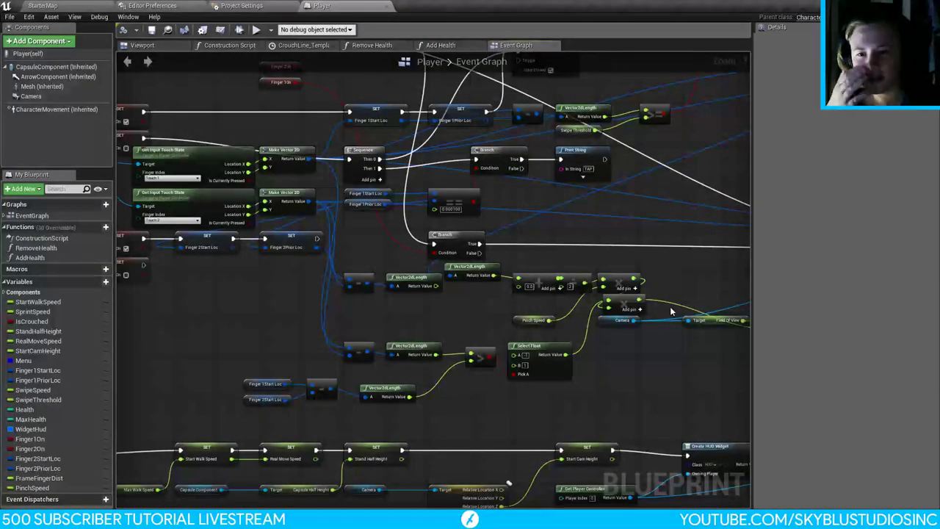
Step: Tidy the graph by moving the Multiplication node up-right and the Branch node down-left
{"action": "right_click_drag", "start_coordinate": [609, 312], "coordinate": [271, 121]}
{"action": "right_click_drag", "start_coordinate": [582, 172], "coordinate": [426, 252]}
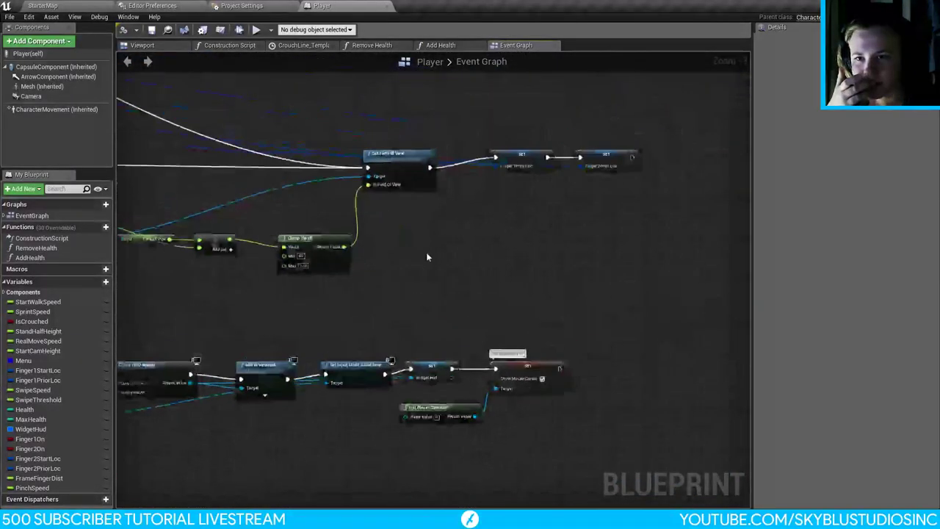
{"action": "right_click_drag", "start_coordinate": [141, 326], "coordinate": [498, 410]}
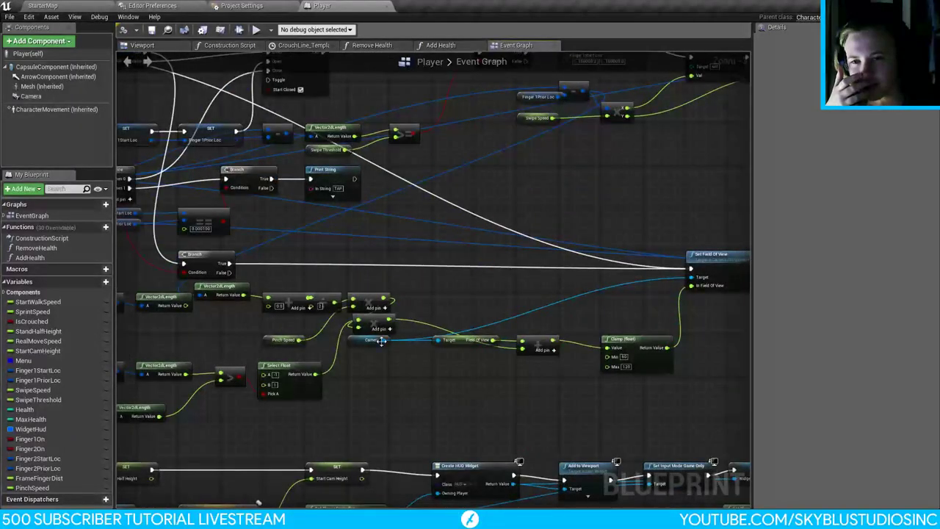
{"action": "left_click_drag", "start_coordinate": [374, 327], "coordinate": [445, 305]}
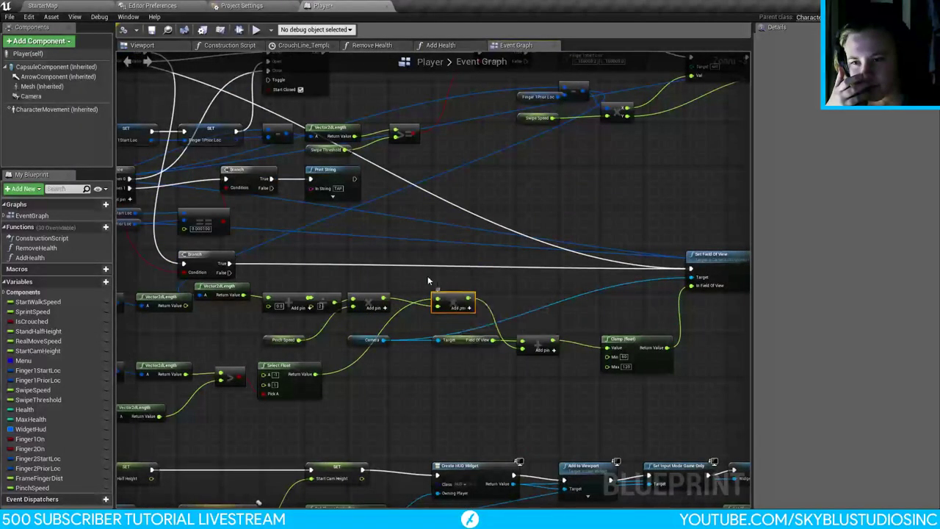
{"action": "right_click_drag", "start_coordinate": [427, 276], "coordinate": [693, 342]}
{"action": "left_click_drag", "start_coordinate": [403, 117], "coordinate": [381, 158]}
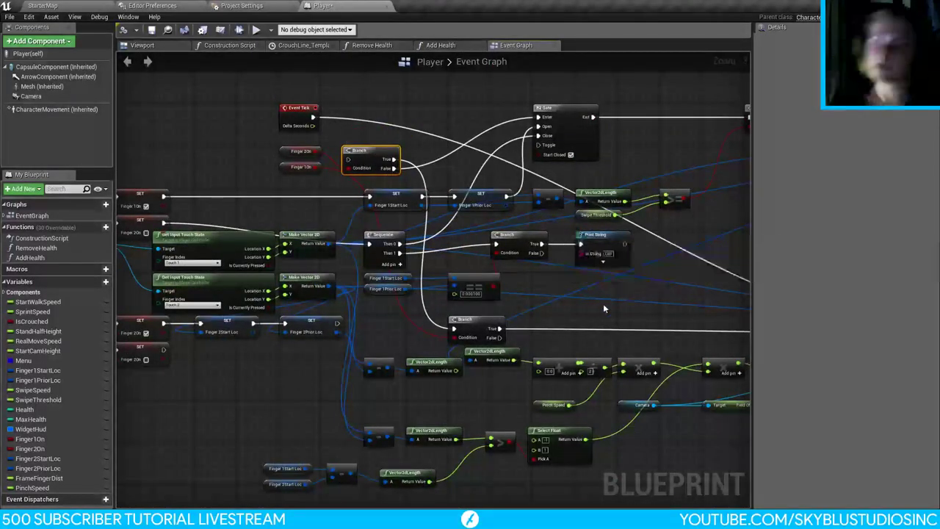
{"action": "right_click_drag", "start_coordinate": [298, 110], "coordinate": [415, 221]}
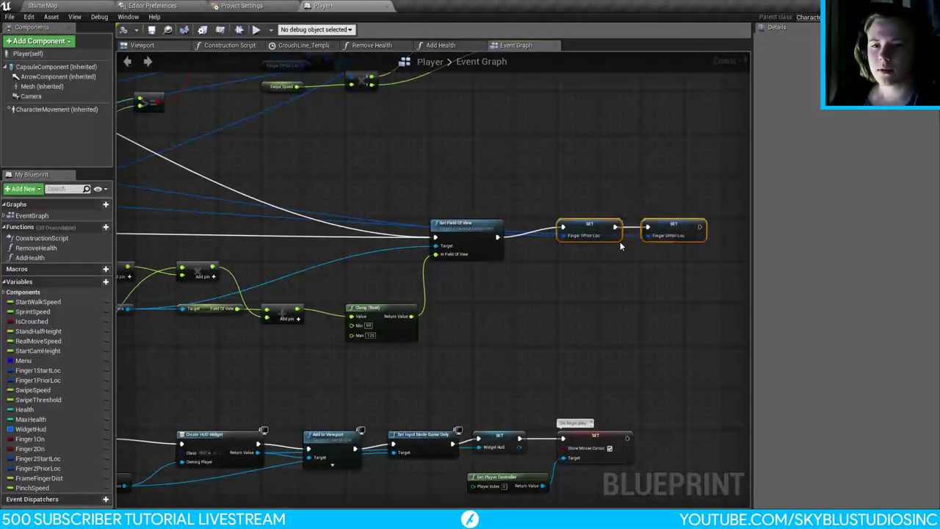
{"action": "right_click_drag", "start_coordinate": [468, 312], "coordinate": [235, 108]}
Step: Add a Print String off Event Tick before Set Field Of View, printing the Clamp result
{"action": "left_click_drag", "start_coordinate": [237, 103], "coordinate": [633, 288]}
{"action": "type", "text": "print"}
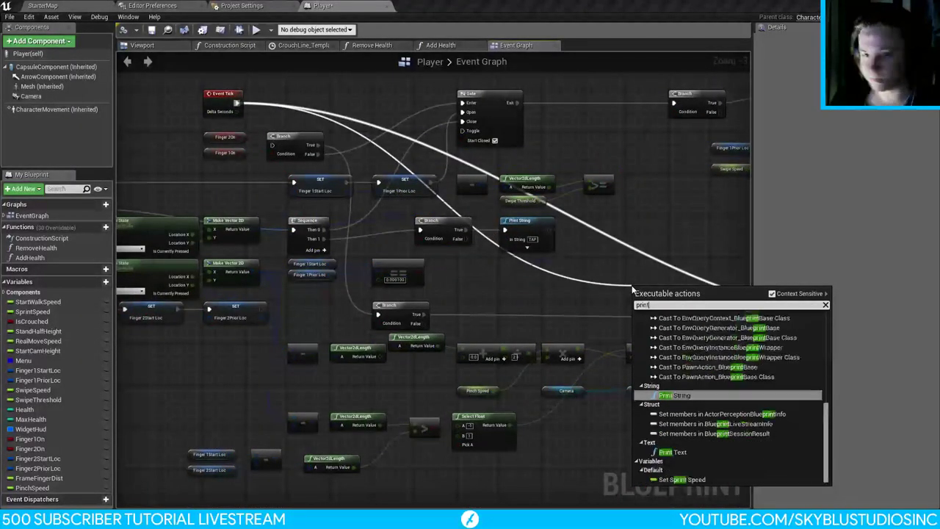
{"action": "key", "text": "Return"}
{"action": "right_click_drag", "start_coordinate": [661, 294], "coordinate": [431, 214]}
{"action": "left_click_drag", "start_coordinate": [431, 215], "coordinate": [515, 217]}
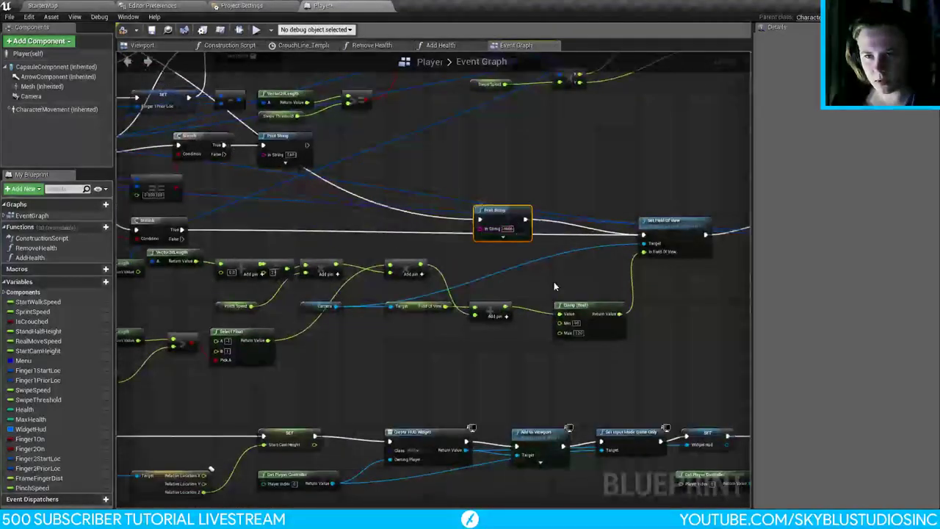
{"action": "left_click_drag", "start_coordinate": [619, 313], "coordinate": [499, 233]}
Step: Save the Player blueprint and test-play StarterMap by walking toward the cyan volume
{"action": "left_click", "coordinate": [124, 30]}
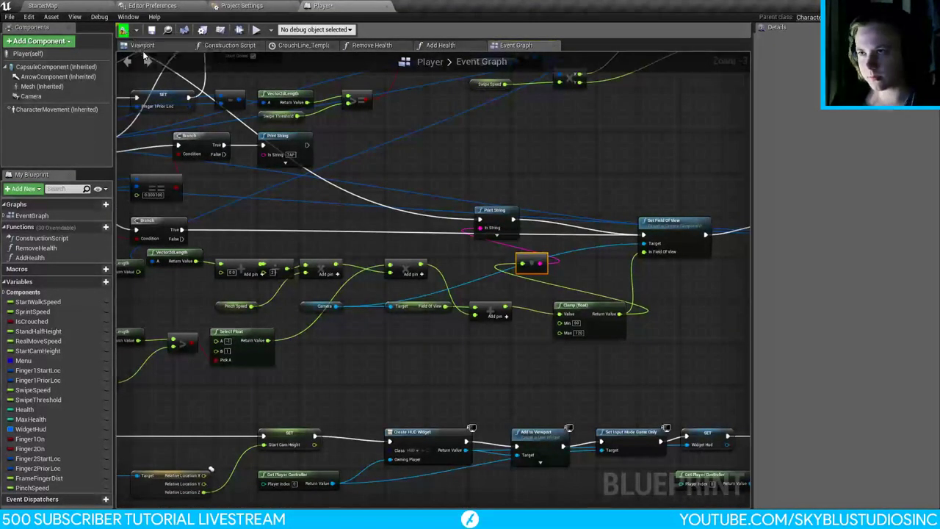
{"action": "left_click", "coordinate": [97, 4]}
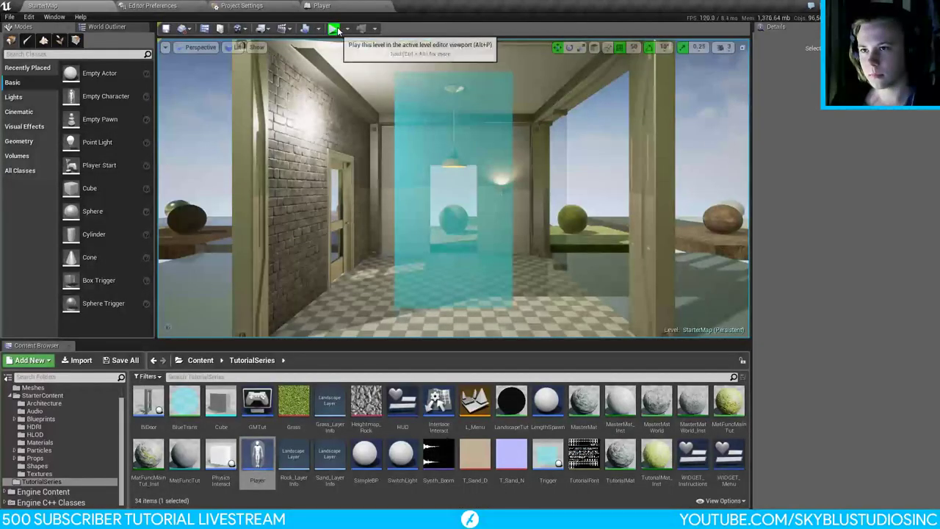
{"action": "key", "text": "alt+p"}
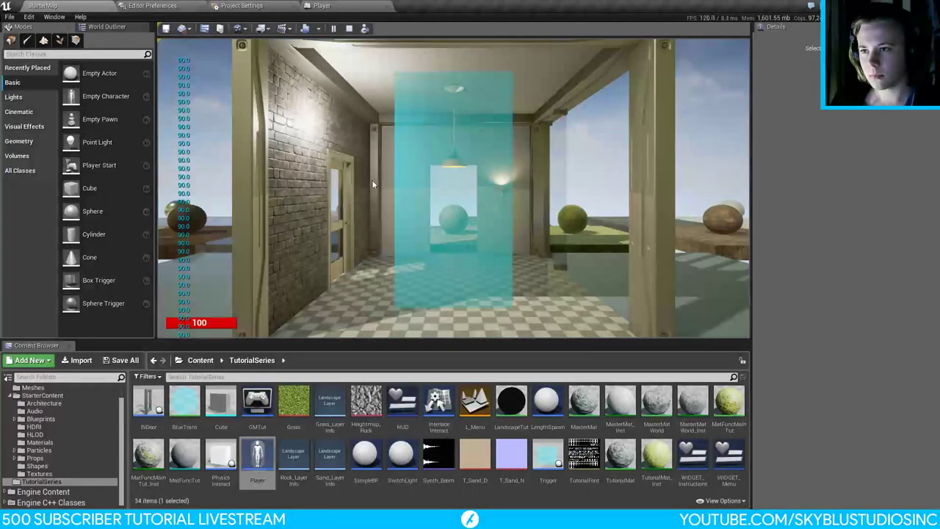
{"action": "key", "text": "w"}
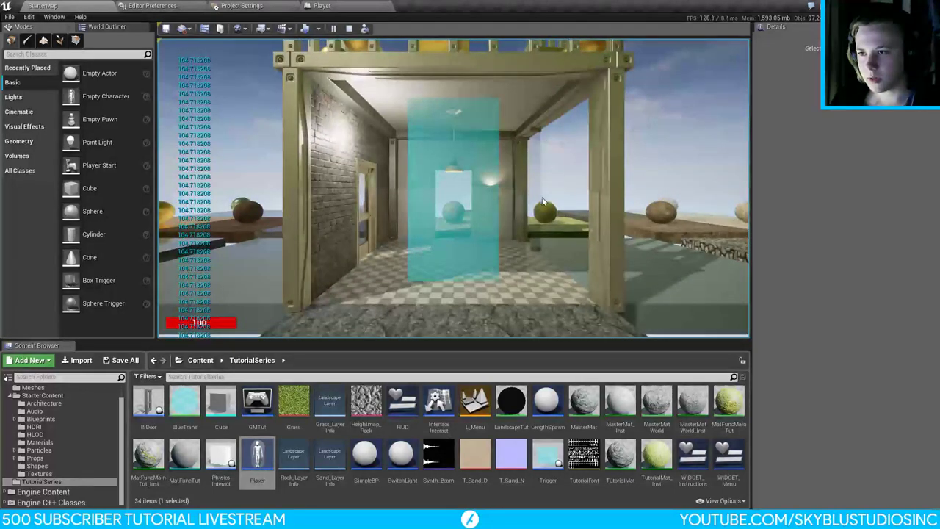
{"action": "key", "text": "w"}
{"action": "left_click", "coordinate": [349, 30]}
{"action": "left_click", "coordinate": [322, 5]}
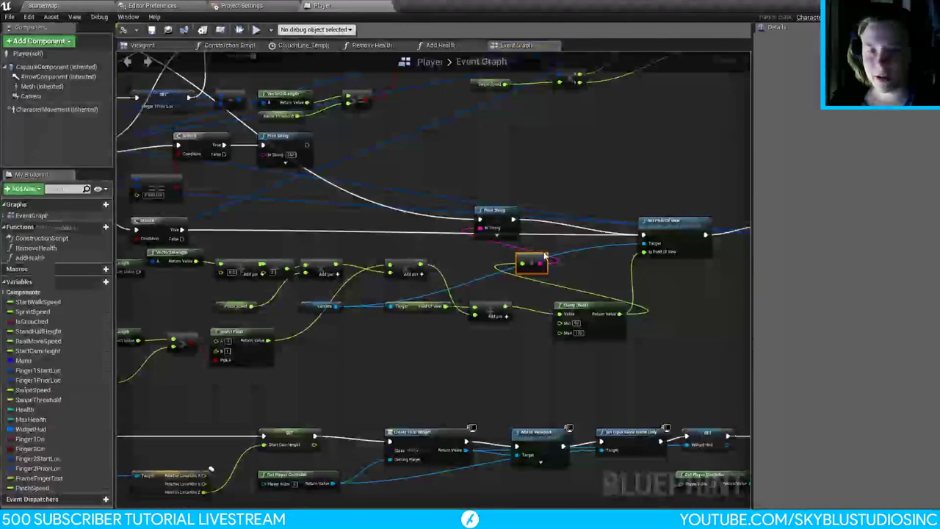
{"action": "scroll", "coordinate": [574, 177], "scroll_direction": "down", "scroll_amount": 2}
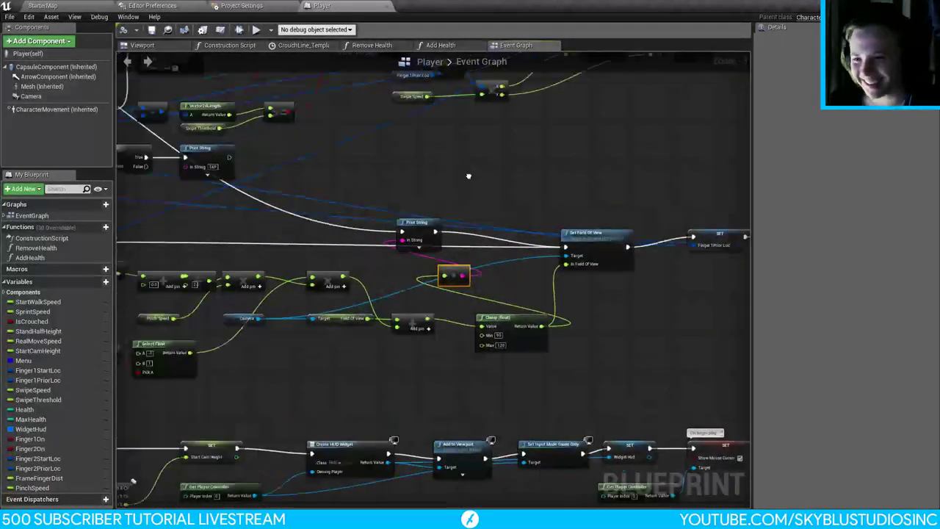
{"action": "right_click_drag", "start_coordinate": [447, 151], "coordinate": [683, 246]}
{"action": "scroll", "coordinate": [683, 246], "scroll_direction": "up", "scroll_amount": 1}
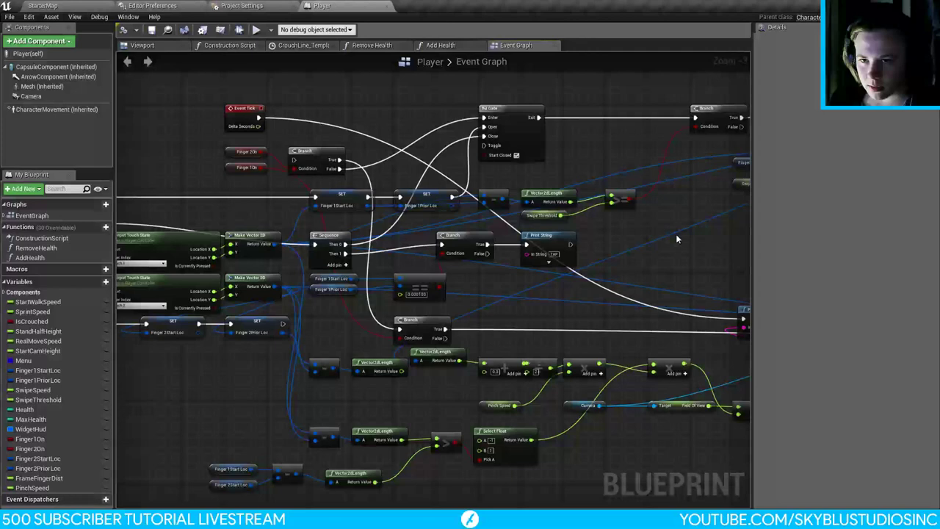
{"action": "right_click_drag", "start_coordinate": [675, 238], "coordinate": [254, 171]}
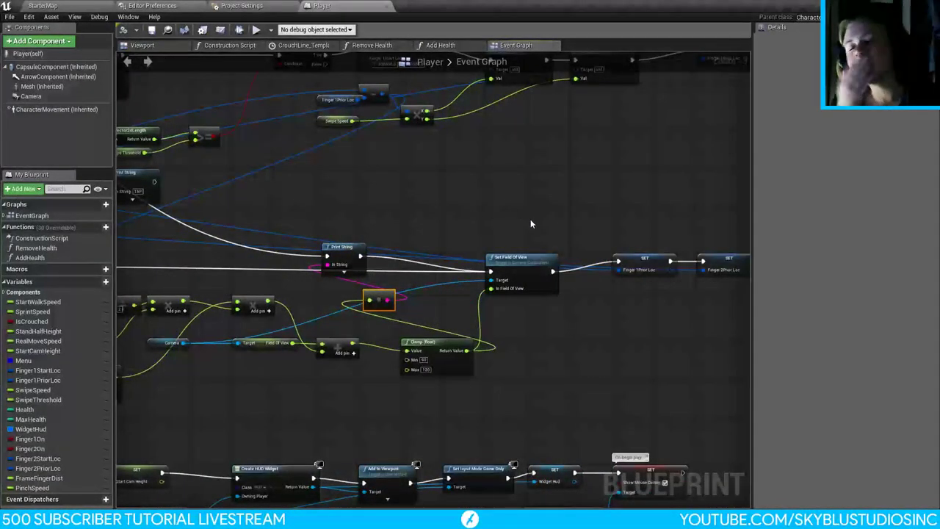
{"action": "right_click_drag", "start_coordinate": [447, 204], "coordinate": [647, 501]}
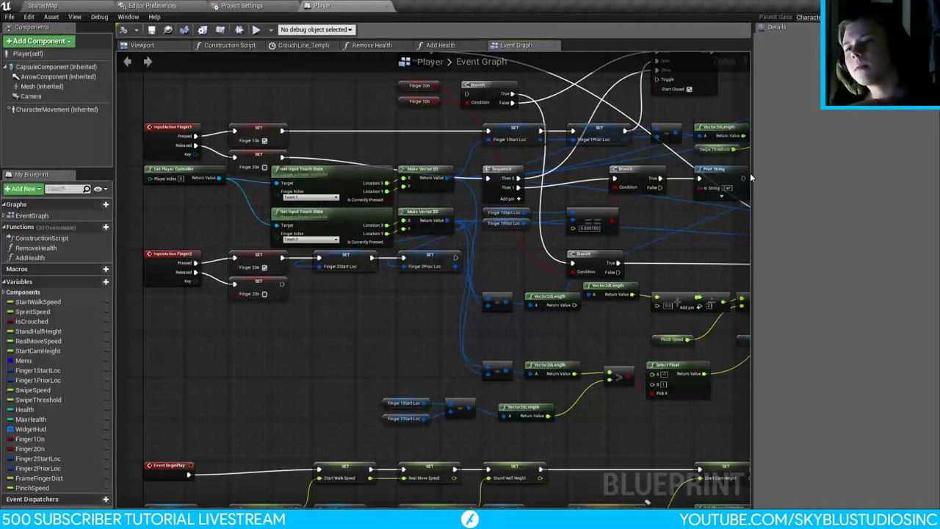
{"action": "right_click_drag", "start_coordinate": [750, 172], "coordinate": [515, 353]}
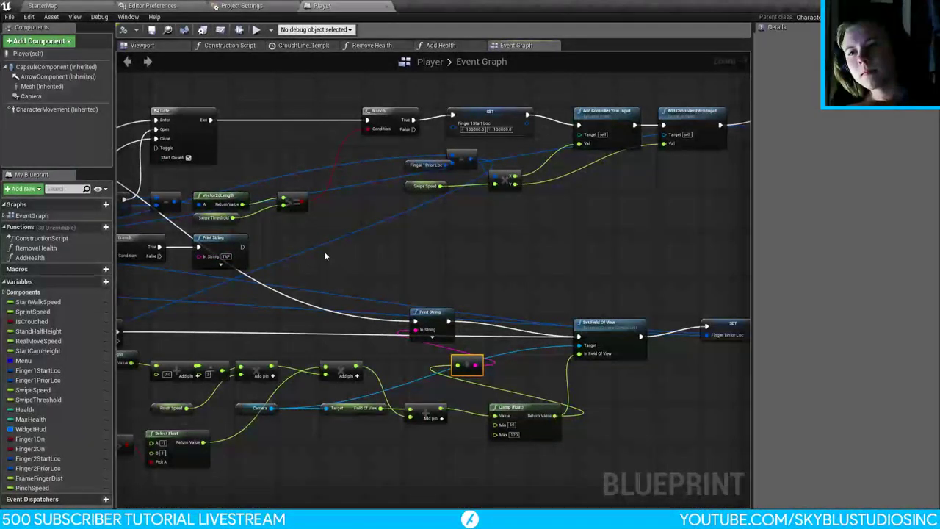
{"action": "right_click_drag", "start_coordinate": [325, 257], "coordinate": [516, 276]}
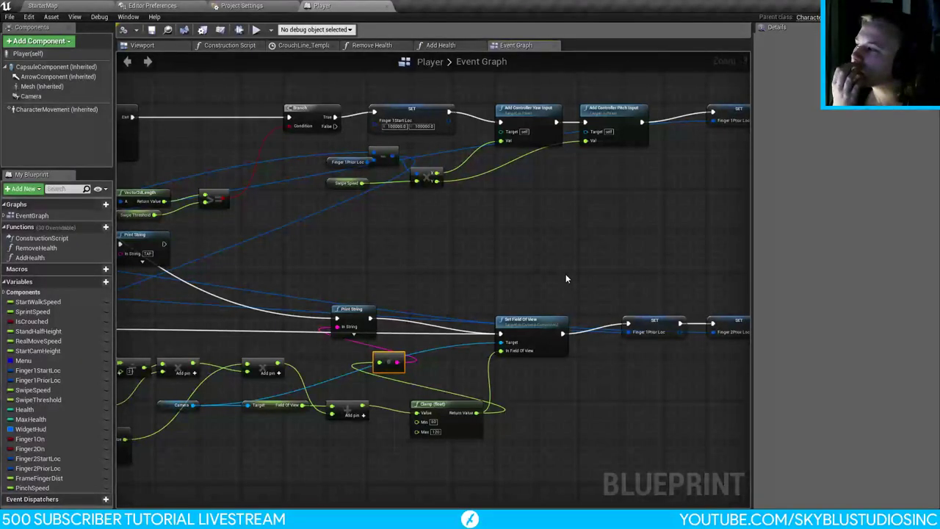
{"action": "right_click_drag", "start_coordinate": [566, 272], "coordinate": [528, 281]}
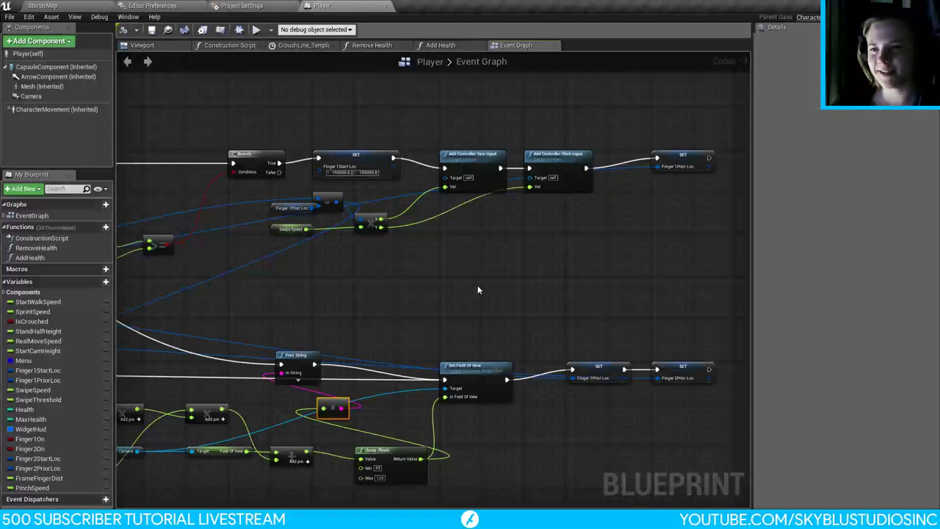
{"action": "left_click", "coordinate": [393, 268]}
{"action": "right_click_drag", "start_coordinate": [393, 269], "coordinate": [346, 170]}
{"action": "scroll", "coordinate": [346, 170], "scroll_direction": "down", "scroll_amount": 2}
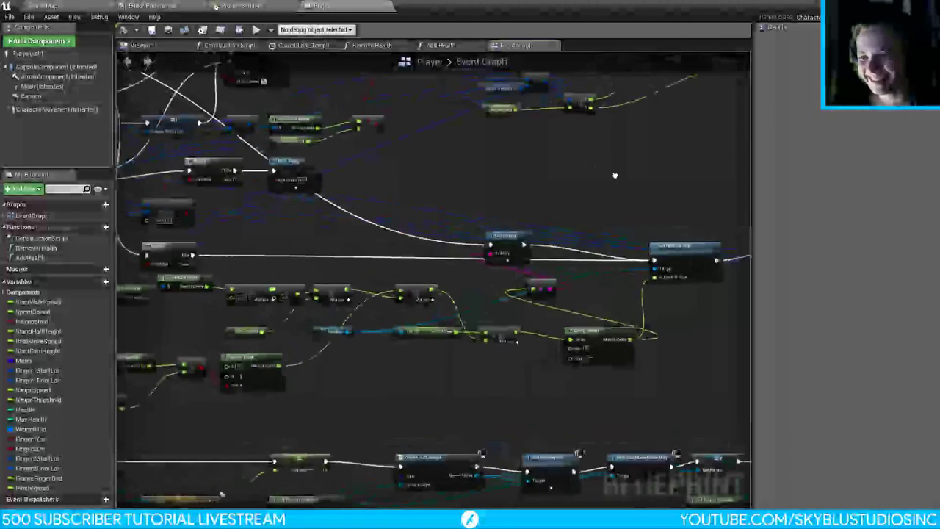
{"action": "scroll", "coordinate": [725, 303], "scroll_direction": "up", "scroll_amount": 2}
{"action": "scroll", "coordinate": [725, 303], "scroll_direction": "up", "scroll_amount": 1}
{"action": "right_click_drag", "start_coordinate": [621, 303], "coordinate": [712, 136]}
{"action": "right_click_drag", "start_coordinate": [636, 303], "coordinate": [580, 325]}
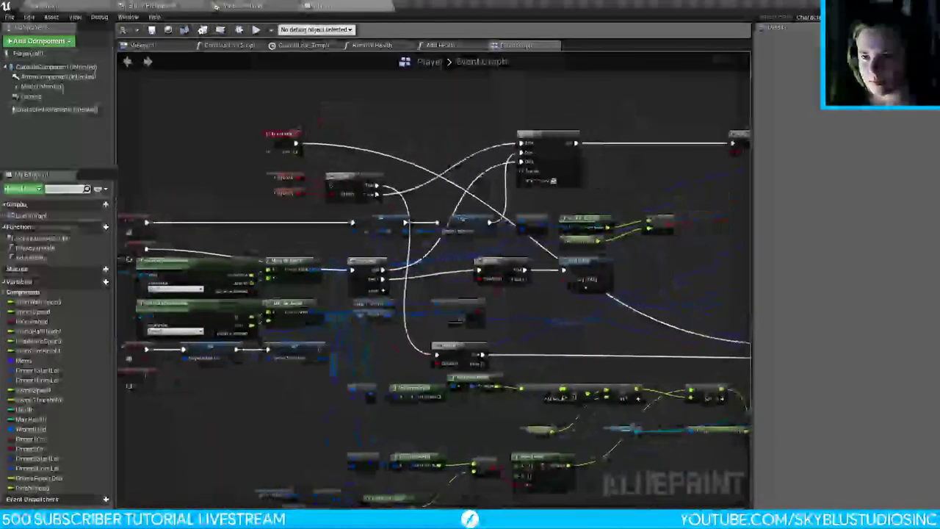
{"action": "right_click", "coordinate": [580, 325]}
{"action": "type", "text": "switch"}
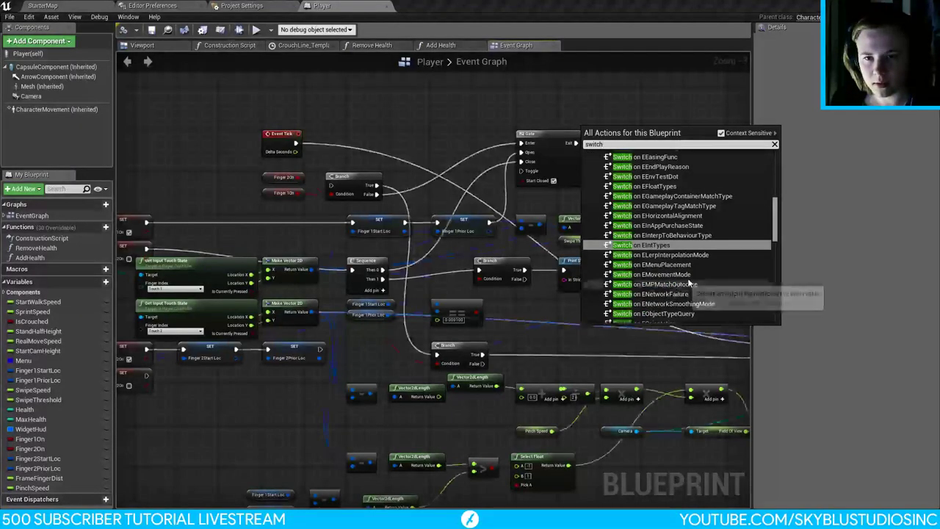
{"action": "scroll", "coordinate": [716, 271], "scroll_direction": "up", "scroll_amount": 10}
{"action": "key", "text": "ctrl+a"}
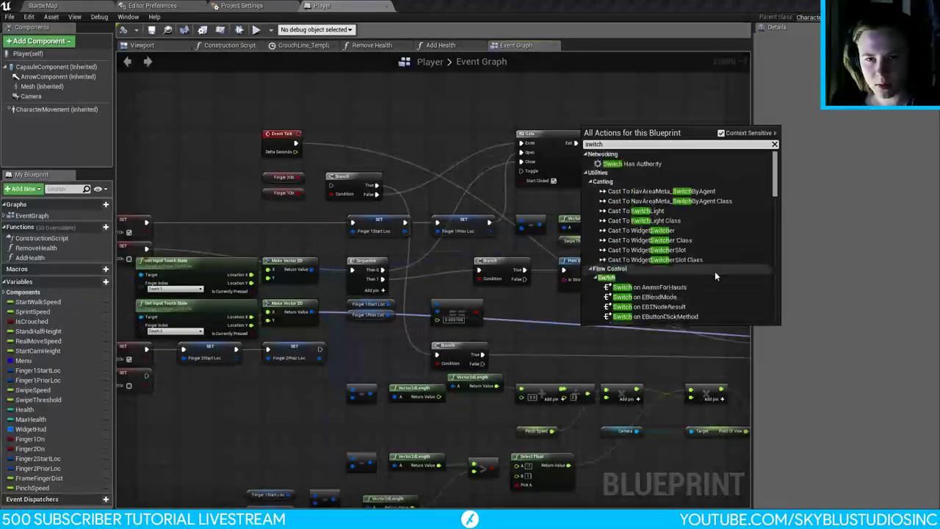
{"action": "type", "text": "="}
{"action": "key", "text": "BackSpace"}
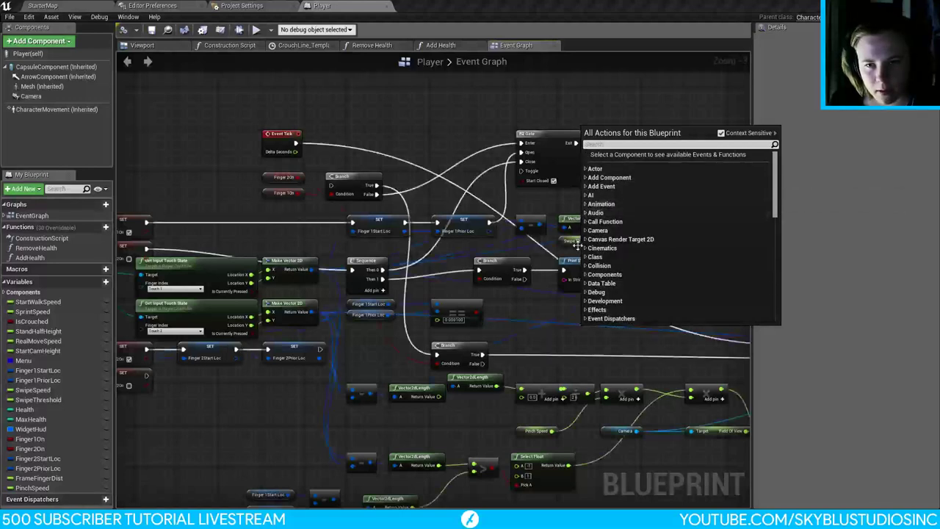
{"action": "scroll", "coordinate": [599, 294], "scroll_direction": "down", "scroll_amount": 6}
{"action": "scroll", "coordinate": [600, 305], "scroll_direction": "down", "scroll_amount": 6}
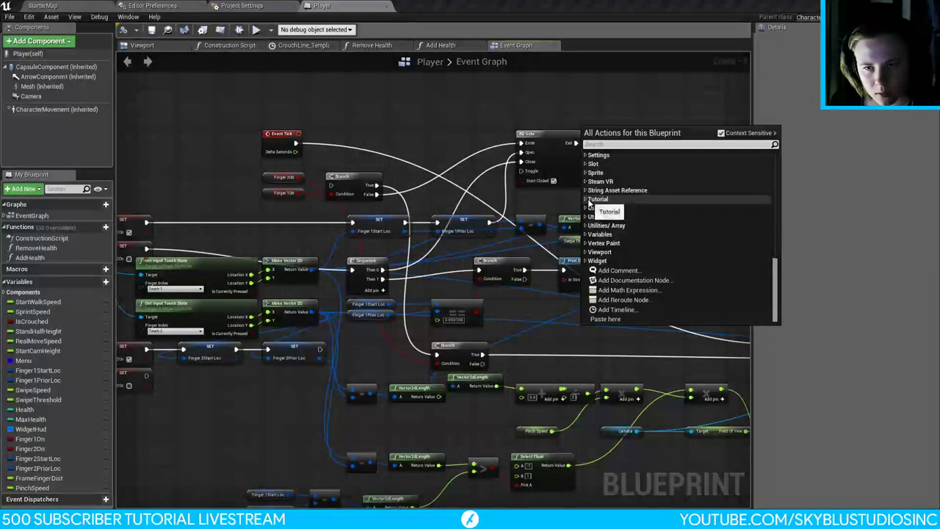
{"action": "scroll", "coordinate": [622, 198], "scroll_direction": "up", "scroll_amount": 3}
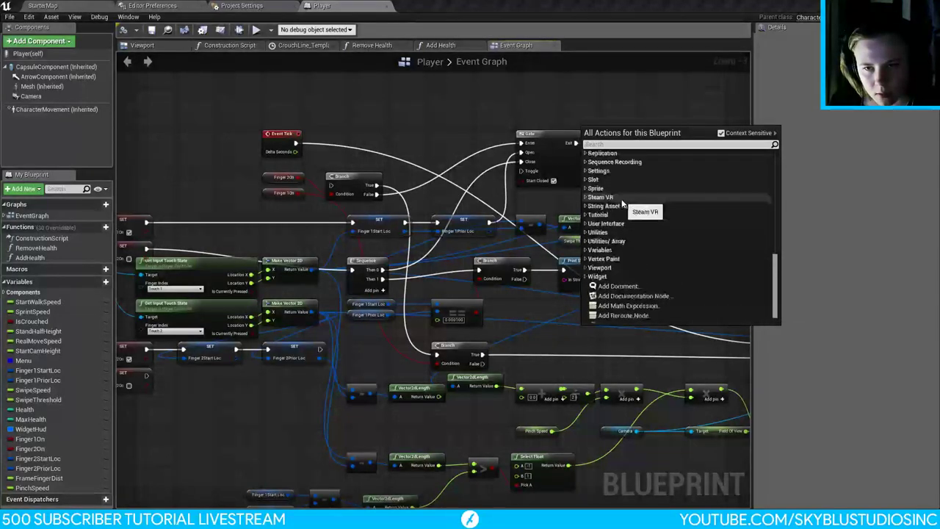
{"action": "scroll", "coordinate": [622, 202], "scroll_direction": "up", "scroll_amount": 2}
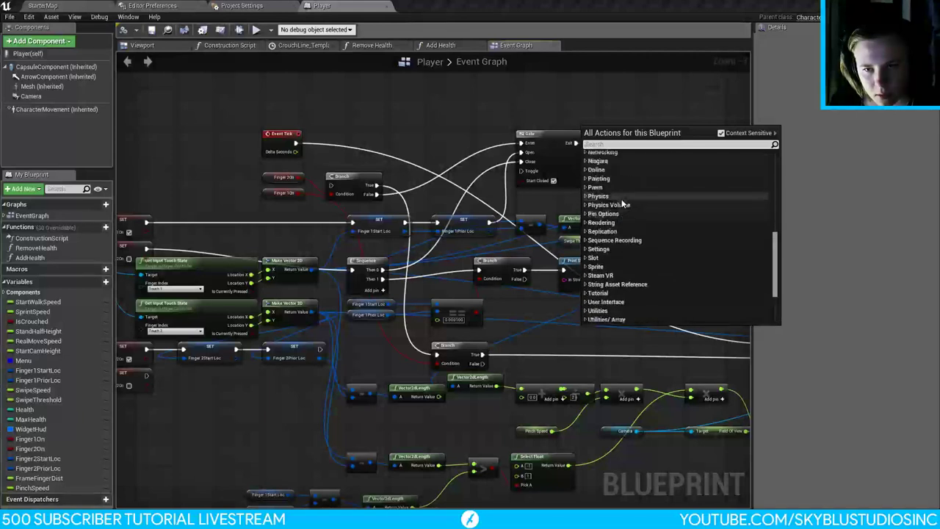
{"action": "scroll", "coordinate": [622, 201], "scroll_direction": "up", "scroll_amount": 3}
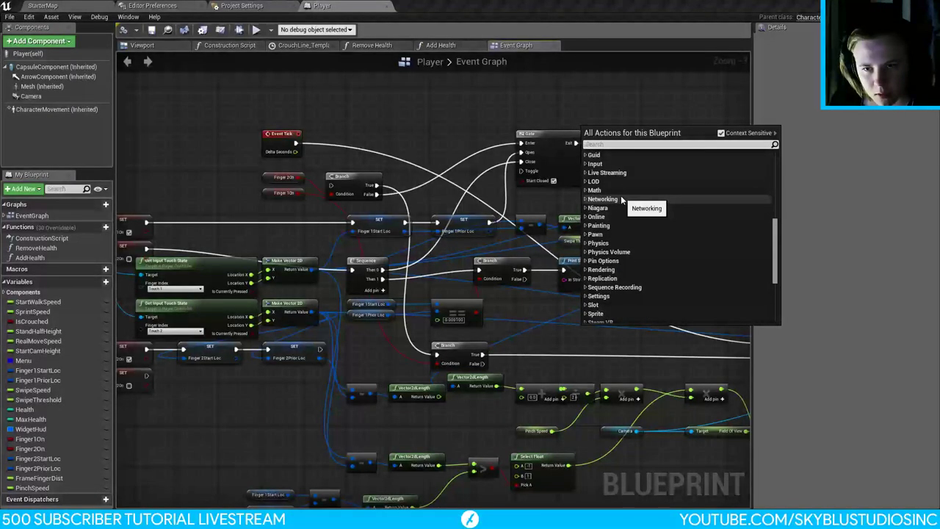
{"action": "scroll", "coordinate": [621, 196], "scroll_direction": "up", "scroll_amount": 1}
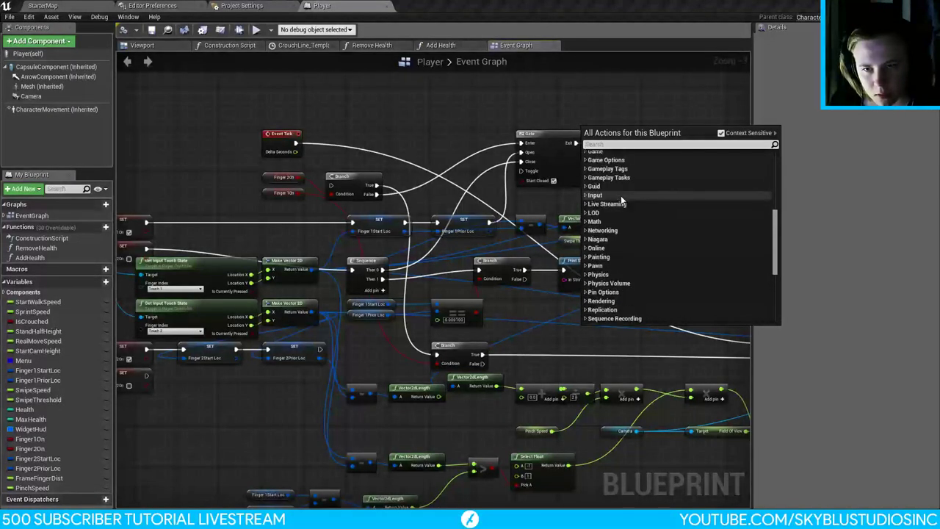
{"action": "left_click", "coordinate": [586, 241]}
{"action": "left_click", "coordinate": [586, 241]}
{"action": "scroll", "coordinate": [592, 239], "scroll_direction": "up", "scroll_amount": 3}
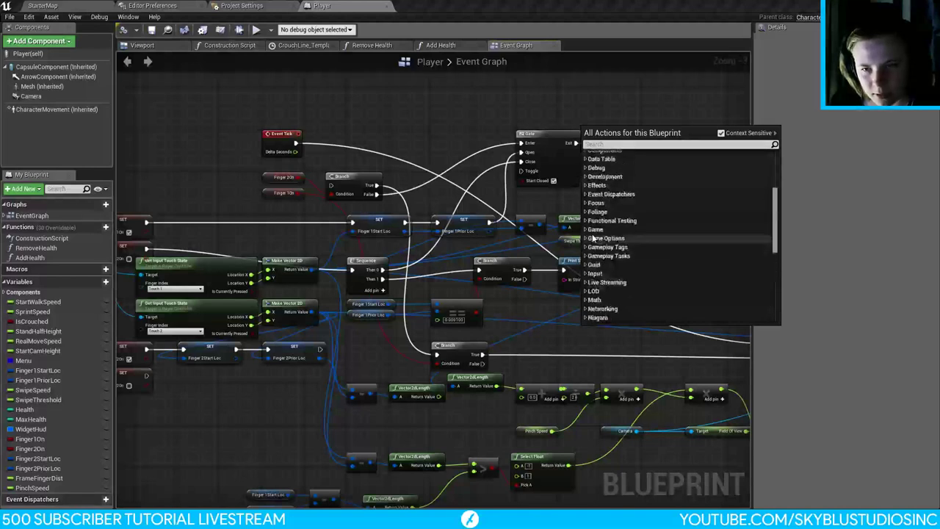
{"action": "scroll", "coordinate": [594, 237], "scroll_direction": "up", "scroll_amount": 4}
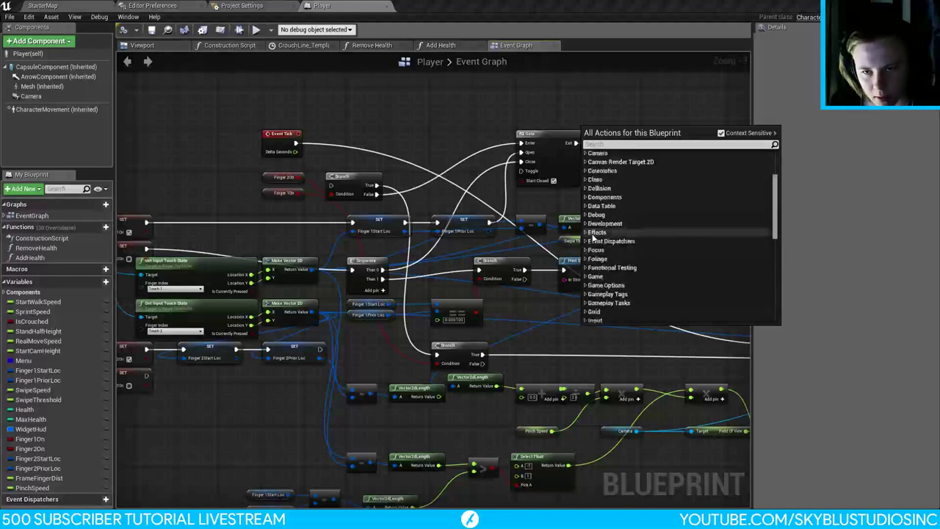
{"action": "scroll", "coordinate": [592, 237], "scroll_direction": "up", "scroll_amount": 1}
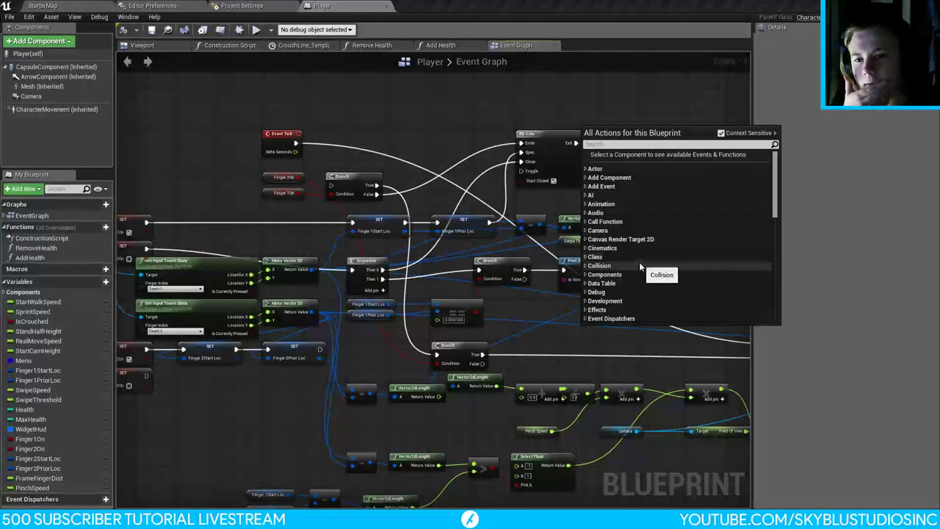
{"action": "left_click", "coordinate": [595, 103]}
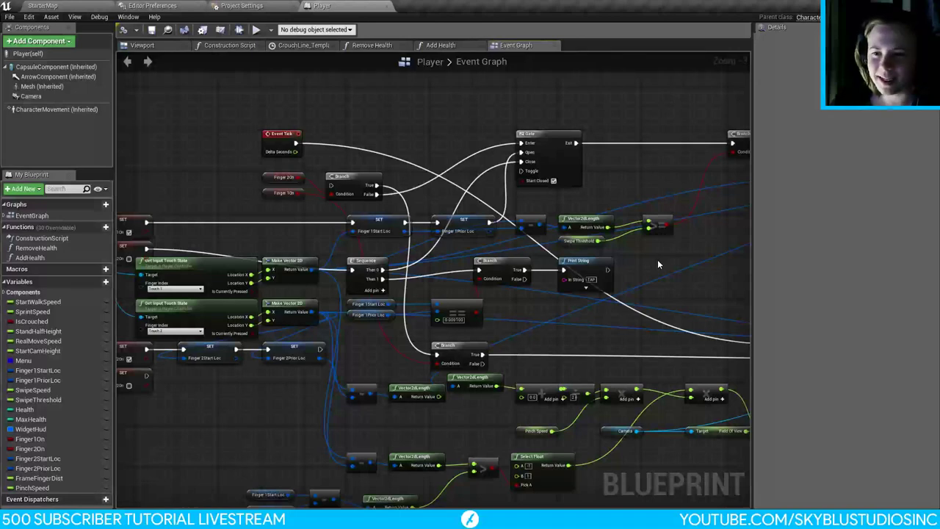
Step: Wire Event Tick's execution output into the lower Branch node's input
{"action": "right_click_drag", "start_coordinate": [657, 259], "coordinate": [416, 168]}
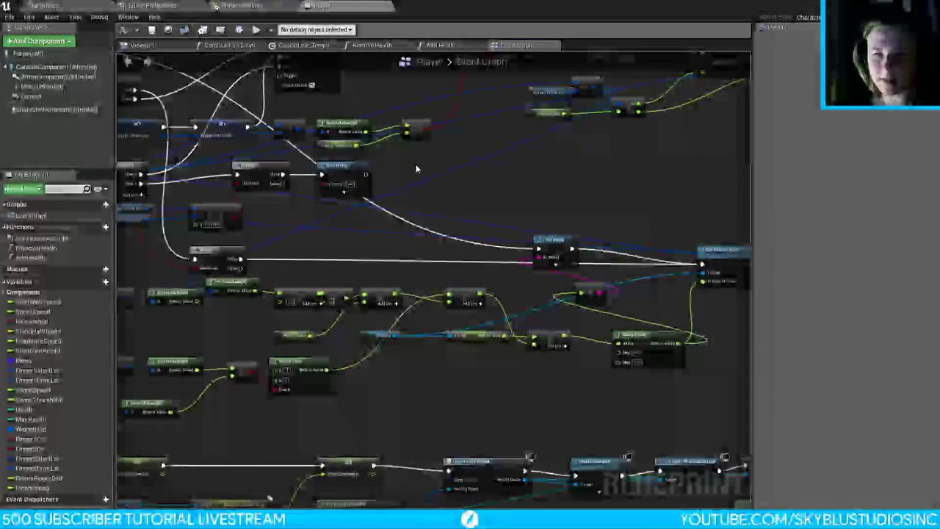
{"action": "right_click", "coordinate": [416, 168]}
{"action": "left_click", "coordinate": [594, 142]}
{"action": "right_click_drag", "start_coordinate": [594, 142], "coordinate": [507, 125]}
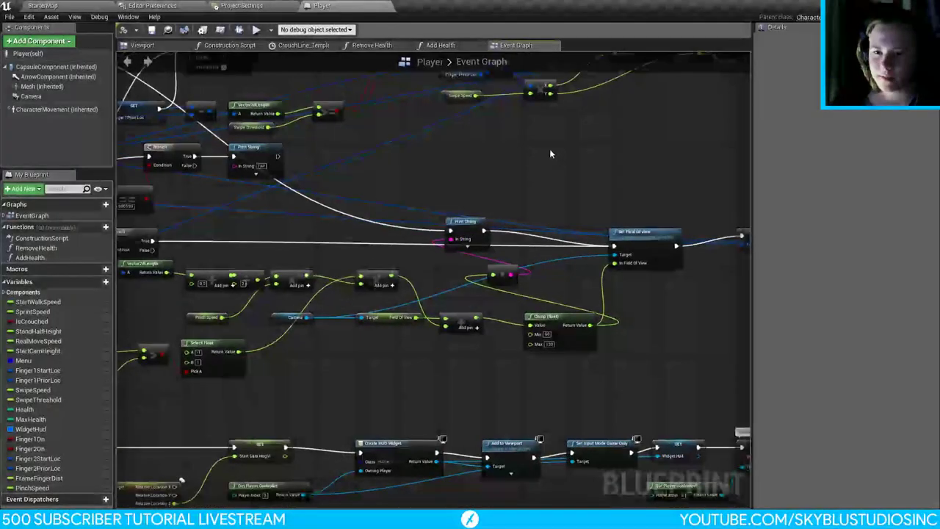
{"action": "scroll", "coordinate": [712, 171], "scroll_direction": "down", "scroll_amount": 3}
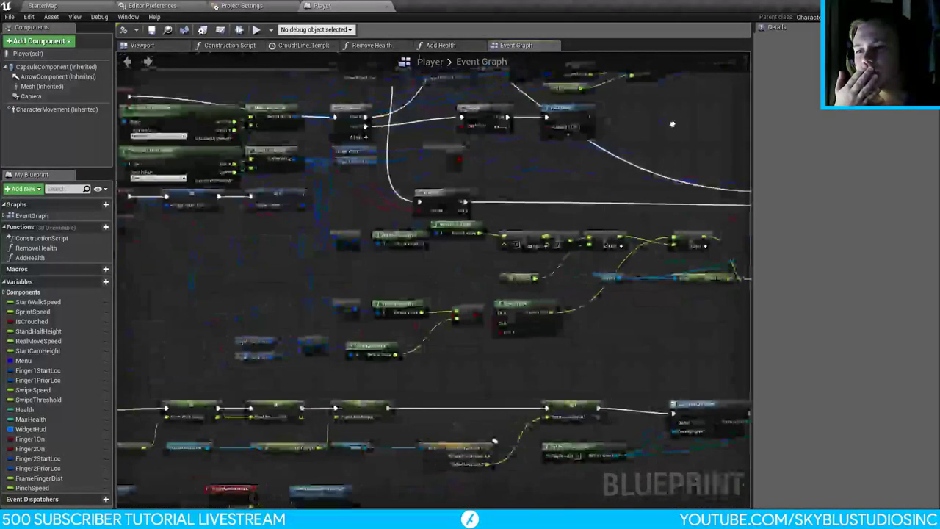
{"action": "scroll", "coordinate": [426, 281], "scroll_direction": "up", "scroll_amount": 2}
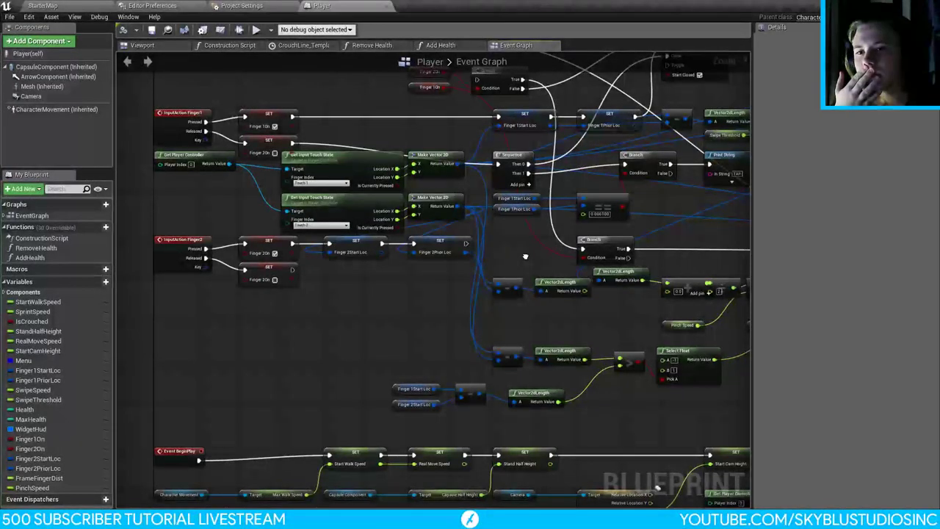
{"action": "right_click_drag", "start_coordinate": [525, 257], "coordinate": [518, 283]}
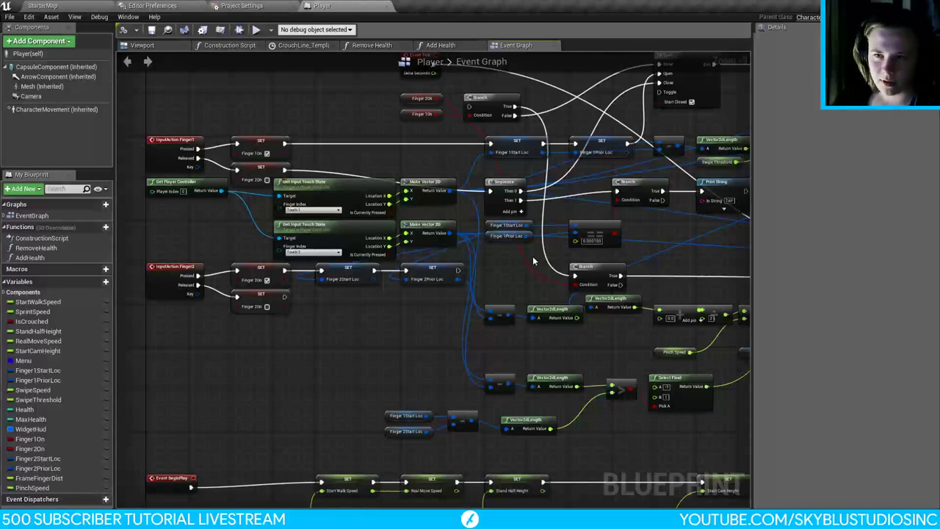
{"action": "right_click_drag", "start_coordinate": [452, 61], "coordinate": [424, 113]}
{"action": "left_click_drag", "start_coordinate": [406, 115], "coordinate": [547, 327]}
{"action": "right_click_drag", "start_coordinate": [631, 299], "coordinate": [493, 280]}
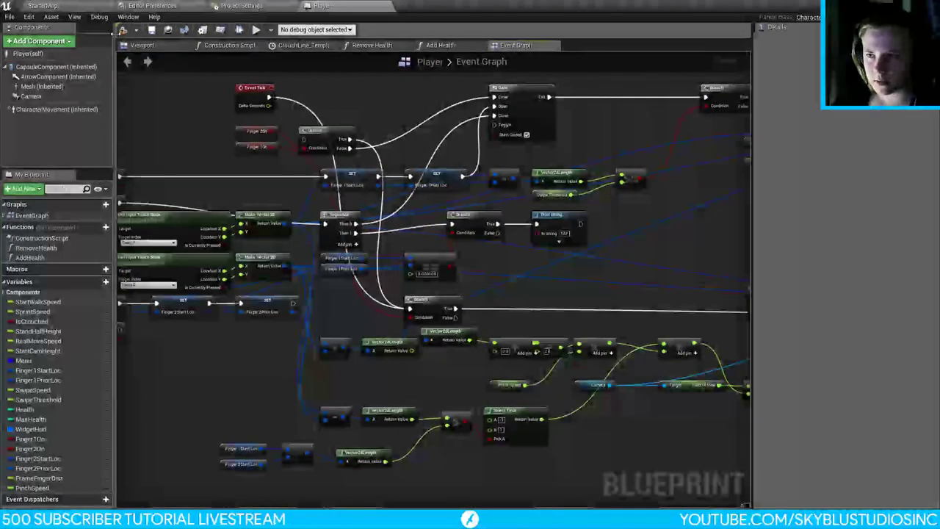
Step: Test-play the level, walking forward into the cyan volume toward the window
{"action": "left_click", "coordinate": [116, 7]}
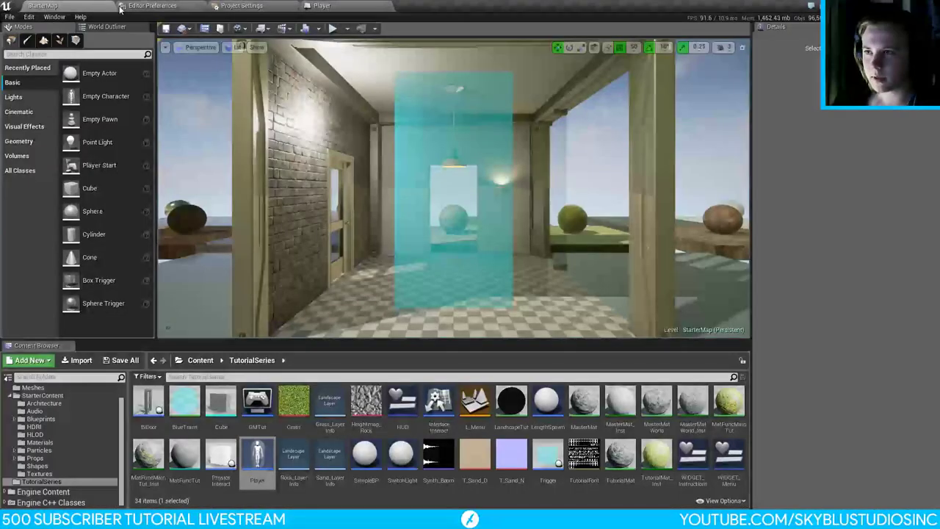
{"action": "left_click", "coordinate": [331, 28]}
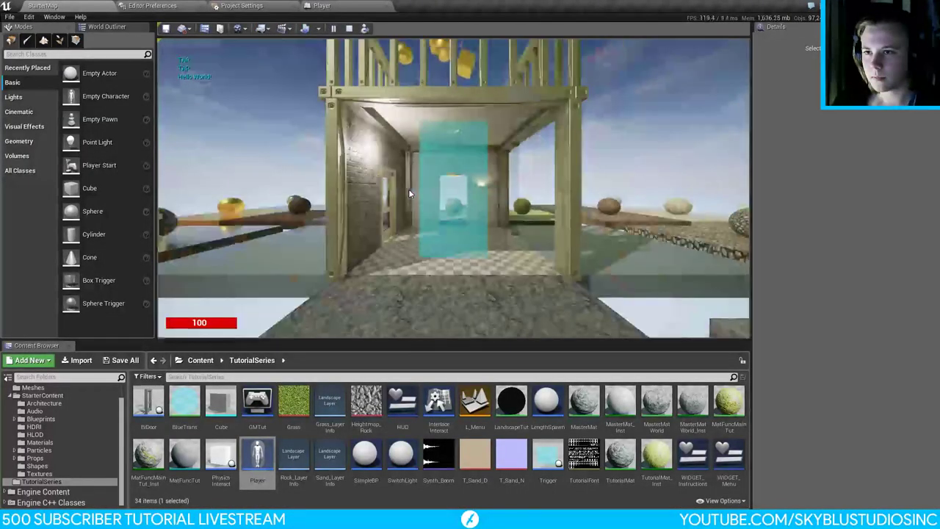
{"action": "key", "text": "w"}
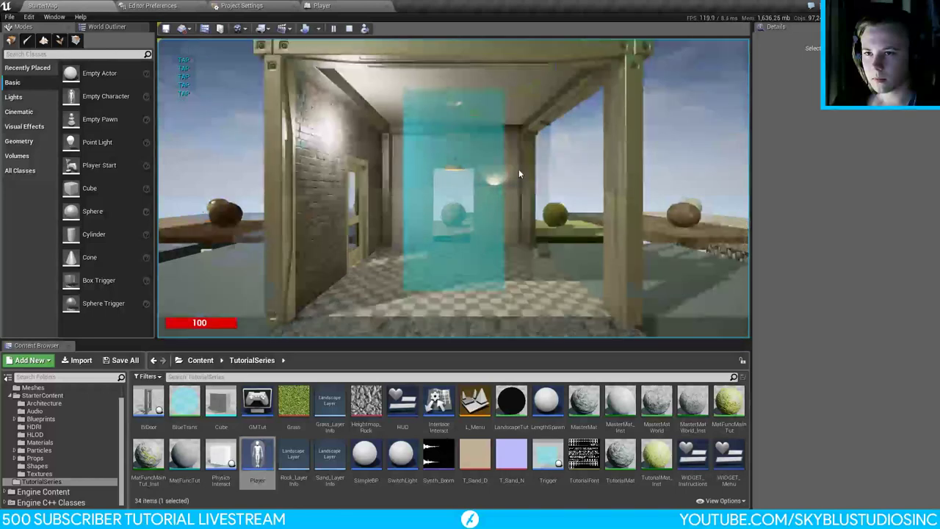
{"action": "key", "text": "w"}
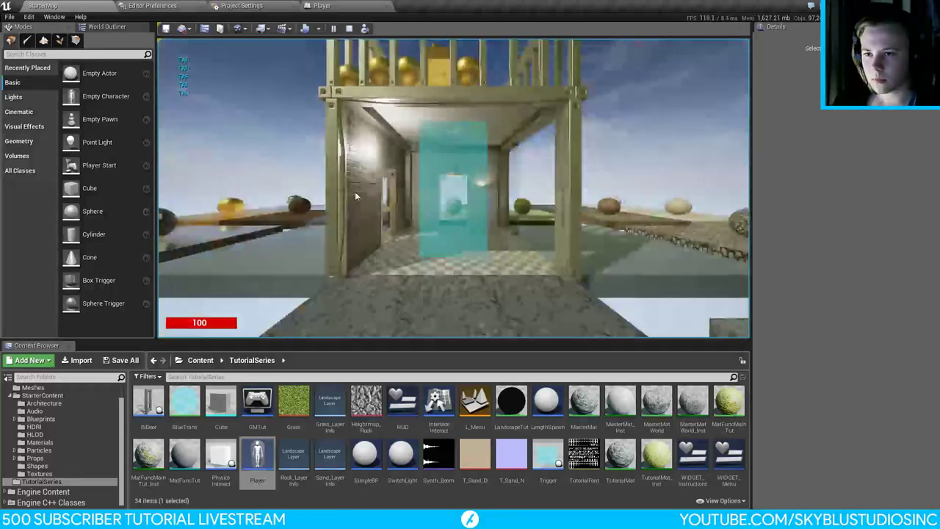
{"action": "key", "text": "w"}
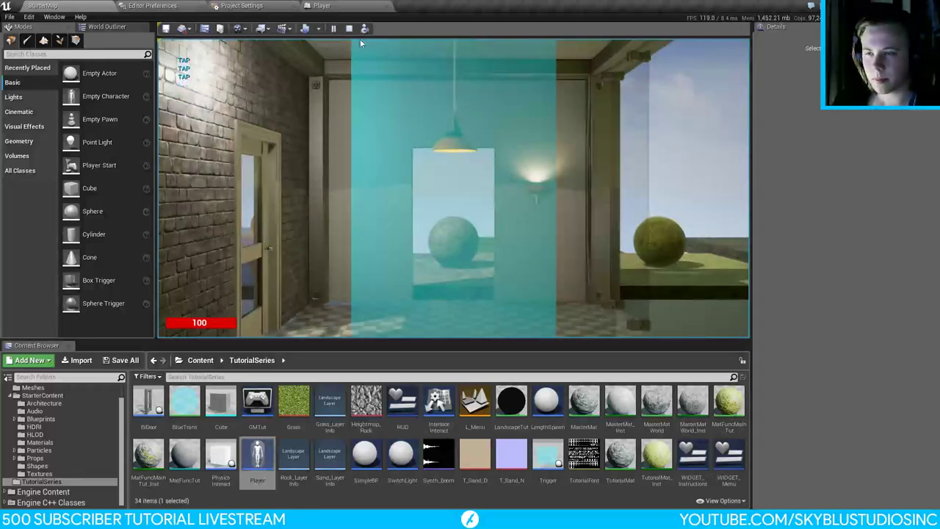
Step: Connect Event Tick to the Gate's Enter input and compile the Player blueprint
{"action": "left_click", "coordinate": [322, 5]}
{"action": "scroll", "coordinate": [282, 152], "scroll_direction": "up", "scroll_amount": 2}
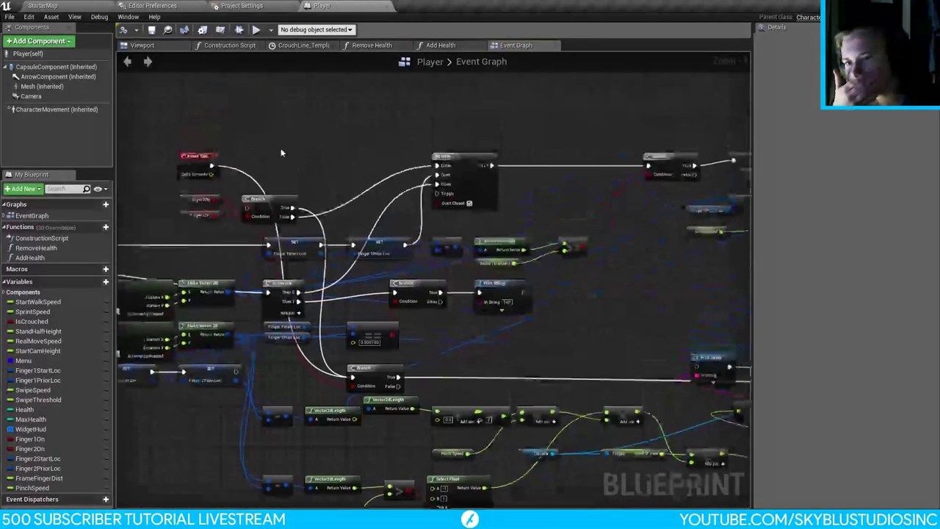
{"action": "left_click_drag", "start_coordinate": [211, 165], "coordinate": [446, 170]}
{"action": "left_click", "coordinate": [123, 29]}
Step: Play the level again, stop it with Esc, and return to the Player Event Graph
{"action": "left_click", "coordinate": [41, 5]}
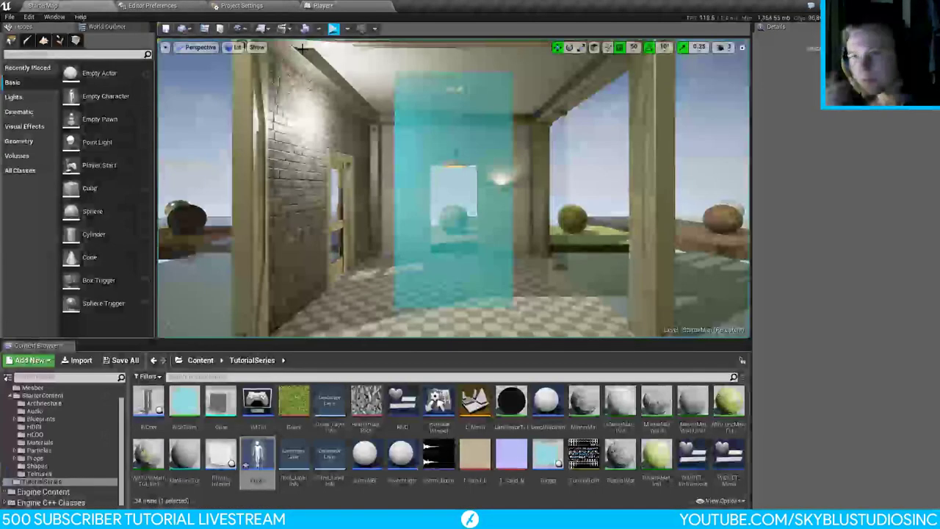
{"action": "left_click", "coordinate": [334, 28]}
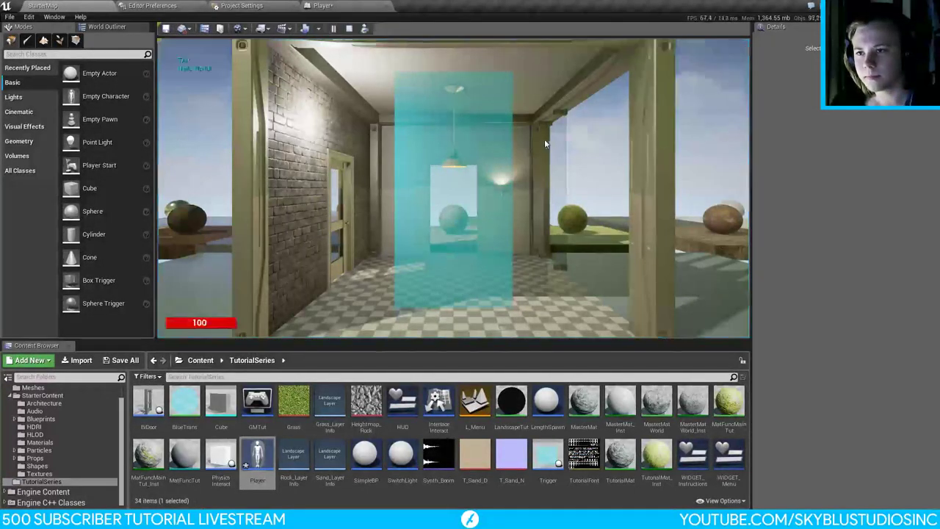
{"action": "left_click", "coordinate": [506, 103]}
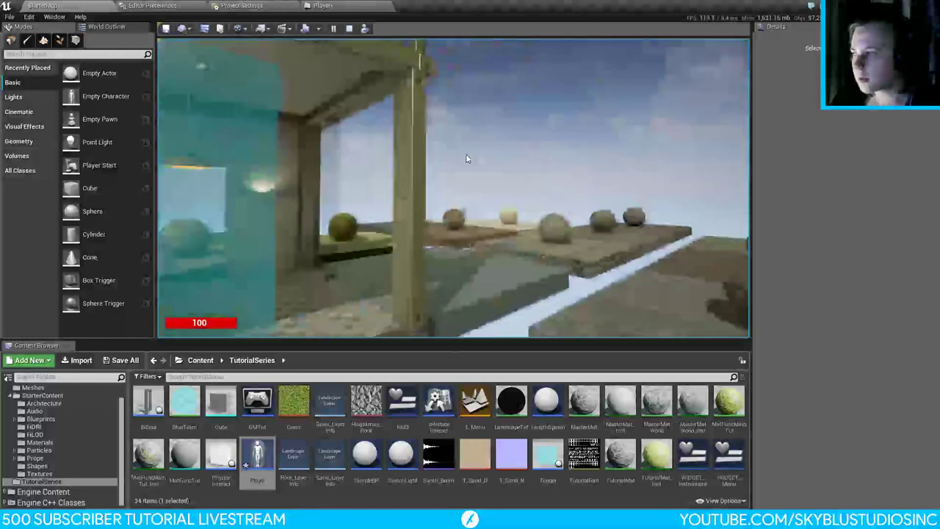
{"action": "key", "text": "Escape"}
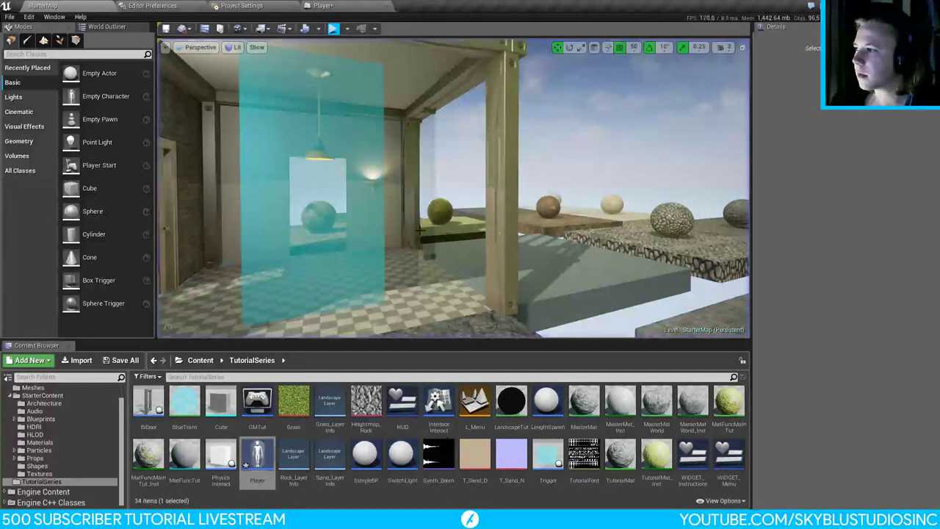
{"action": "left_click", "coordinate": [354, 6]}
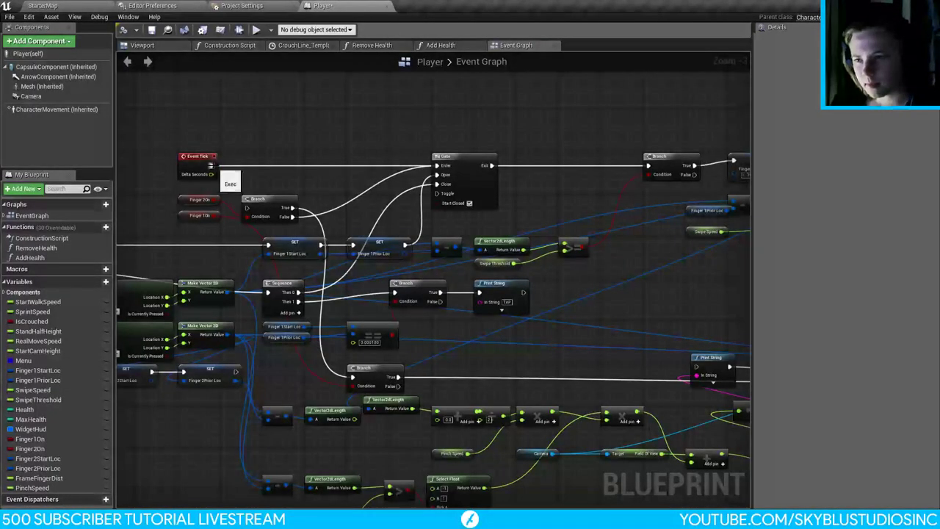
Step: Place a new Gate node on Event Tick's execution wire, then start a level playtest
{"action": "right_click_drag", "start_coordinate": [221, 167], "coordinate": [186, 120]}
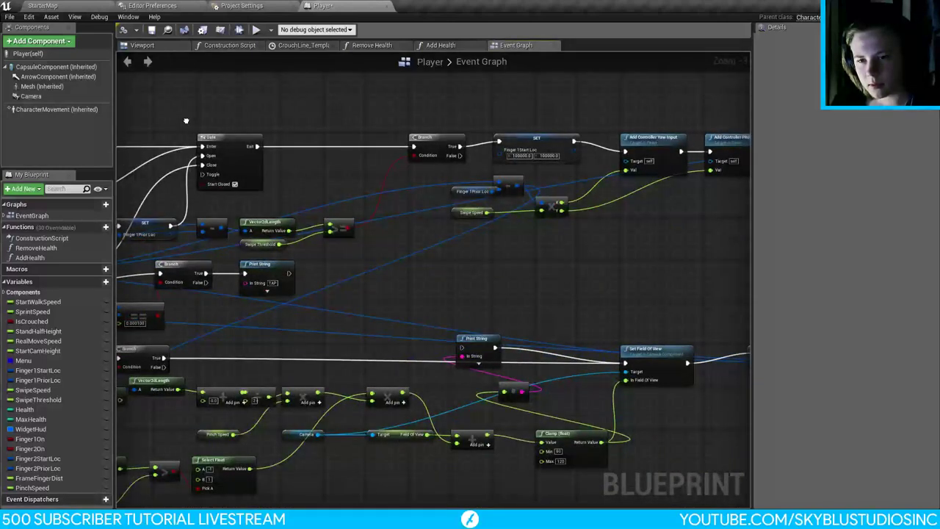
{"action": "right_click_drag", "start_coordinate": [186, 120], "coordinate": [338, 183]}
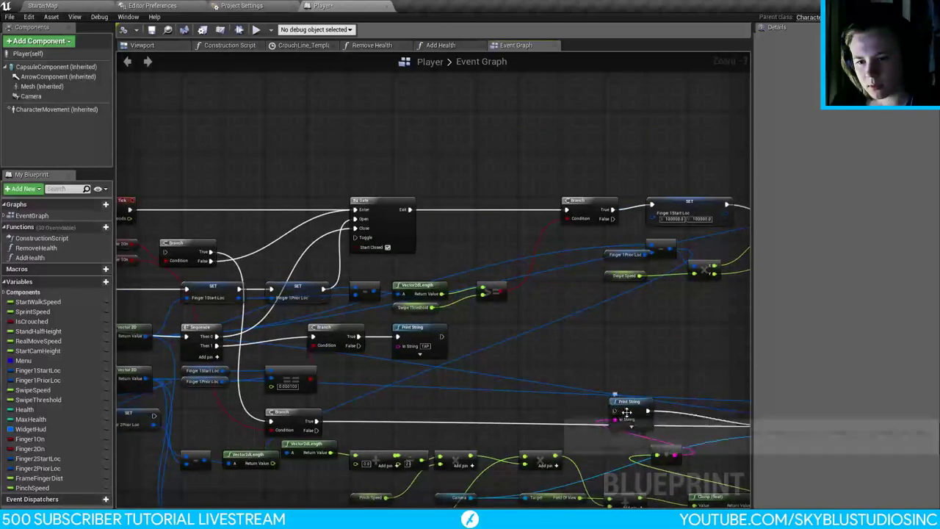
{"action": "right_click_drag", "start_coordinate": [611, 408], "coordinate": [489, 296]}
{"action": "left_click_drag", "start_coordinate": [655, 315], "coordinate": [412, 98]}
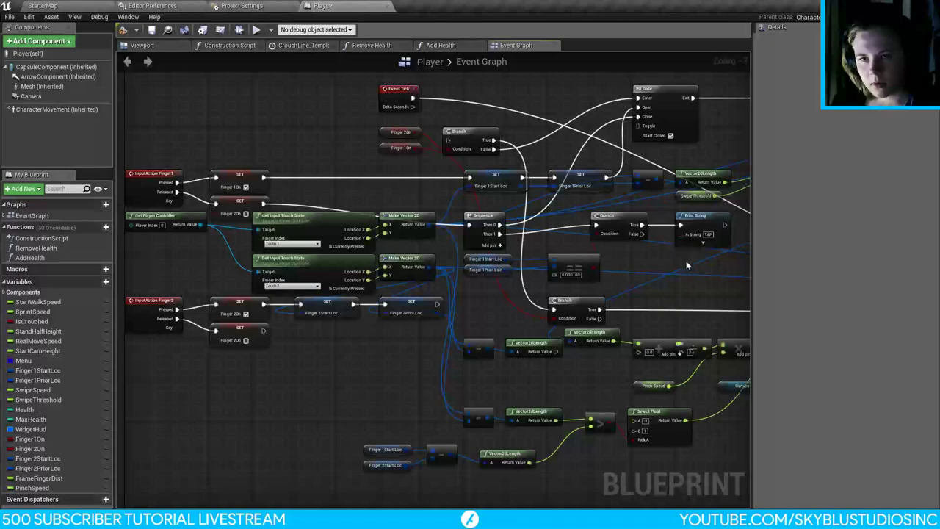
{"action": "right_click_drag", "start_coordinate": [687, 264], "coordinate": [485, 250]}
{"action": "left_click_drag", "start_coordinate": [224, 87], "coordinate": [544, 292]}
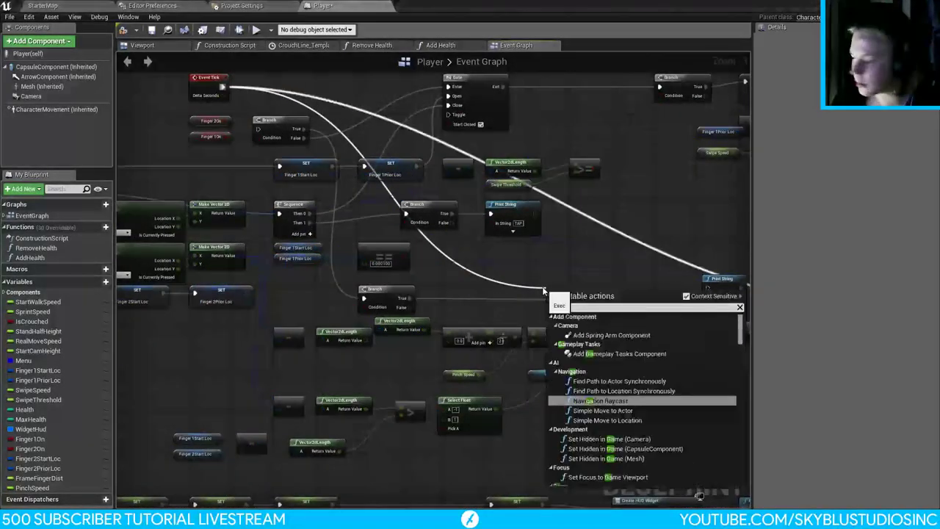
{"action": "type", "text": "gate"}
{"action": "key", "text": "Return"}
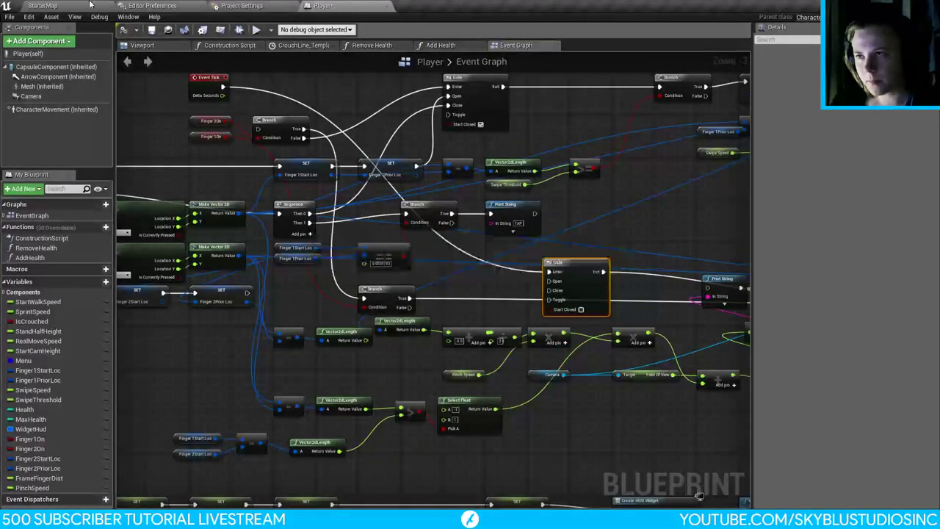
{"action": "left_click", "coordinate": [255, 29]}
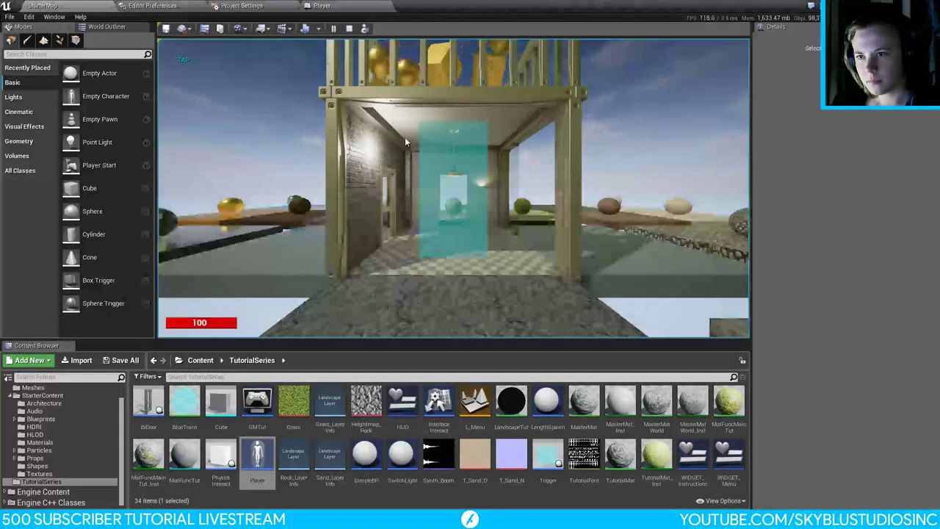
Step: Walk forward into the doorway, back out, then through into the room
{"action": "key", "text": "w"}
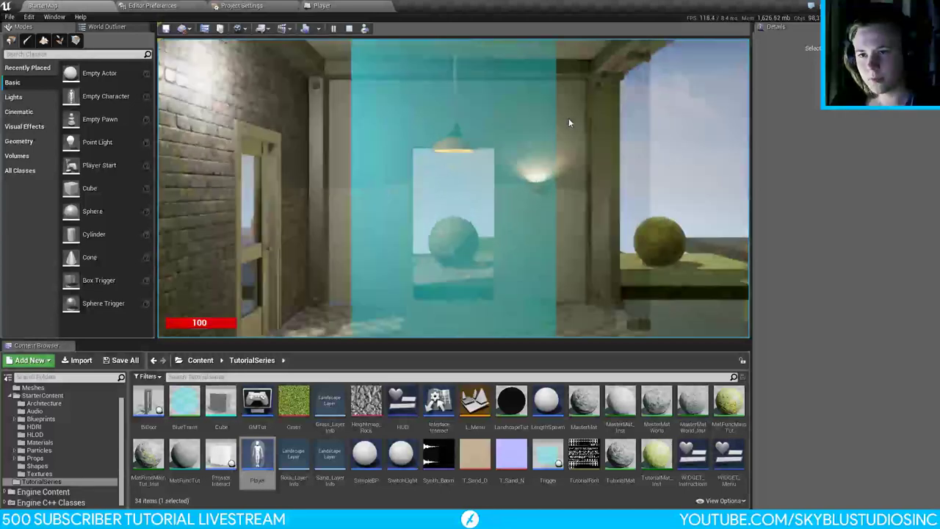
{"action": "key", "text": "s"}
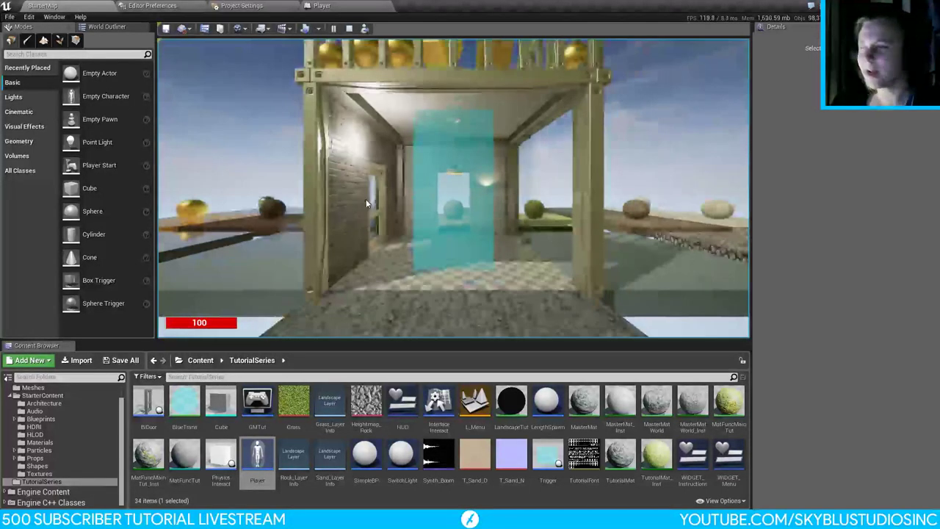
{"action": "key", "text": "w"}
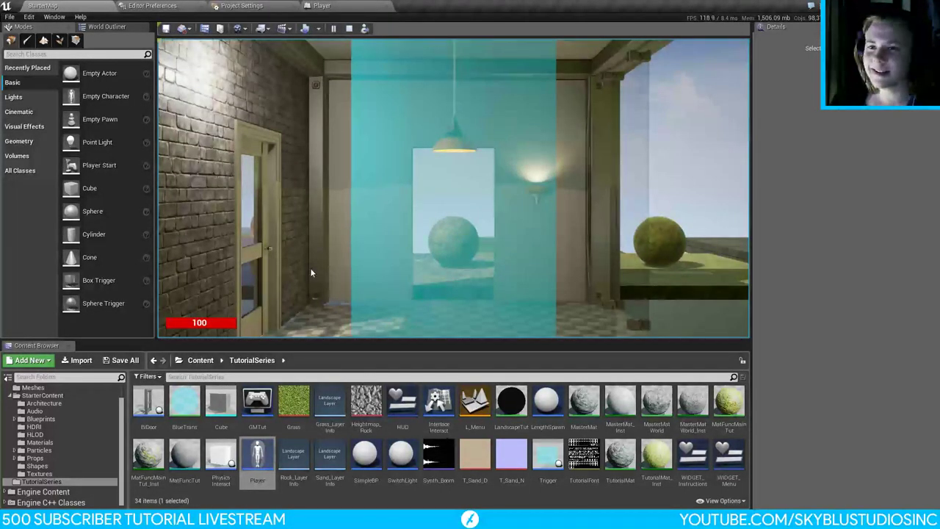
Step: Keep walking in and out of the room several times, then end the play session
{"action": "key", "text": "s"}
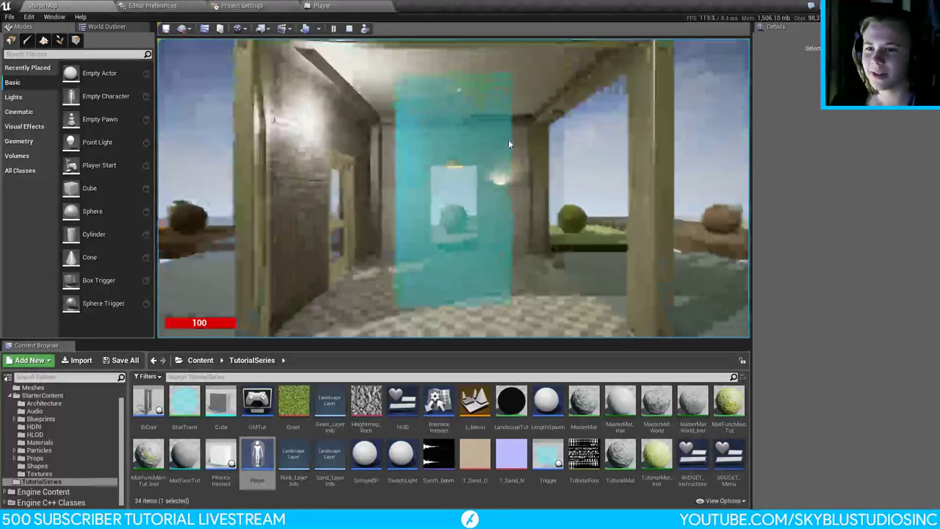
{"action": "key", "text": "w"}
{"action": "key", "text": "s"}
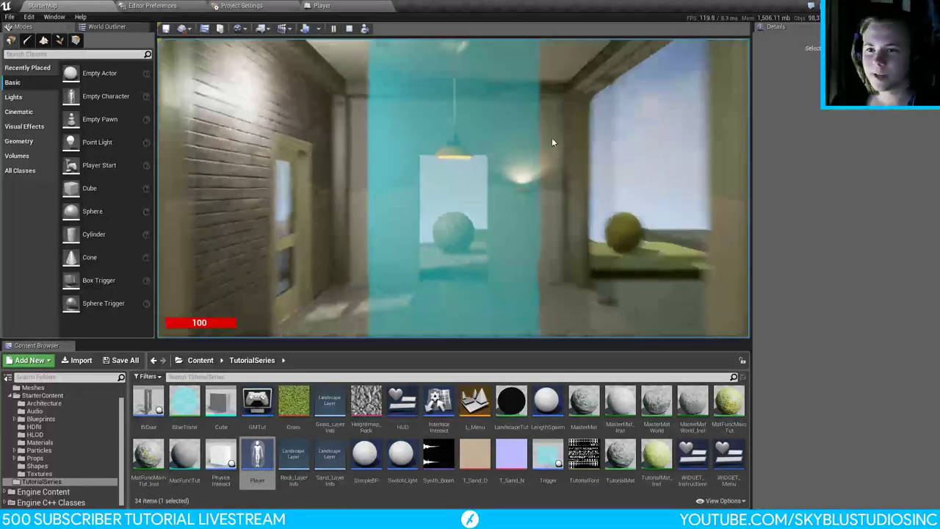
{"action": "key", "text": "w"}
{"action": "key", "text": "s"}
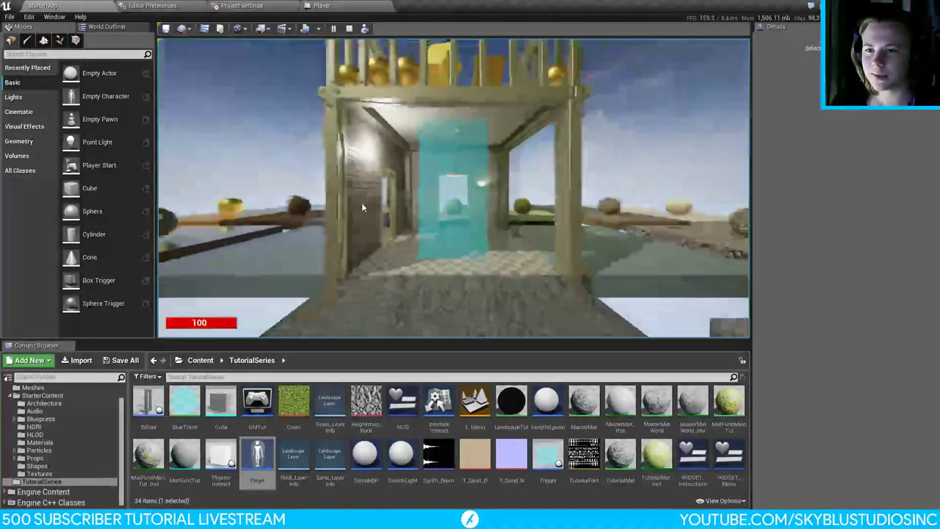
{"action": "key", "text": "w"}
{"action": "key", "text": "s"}
{"action": "key", "text": "w"}
{"action": "key", "text": "s"}
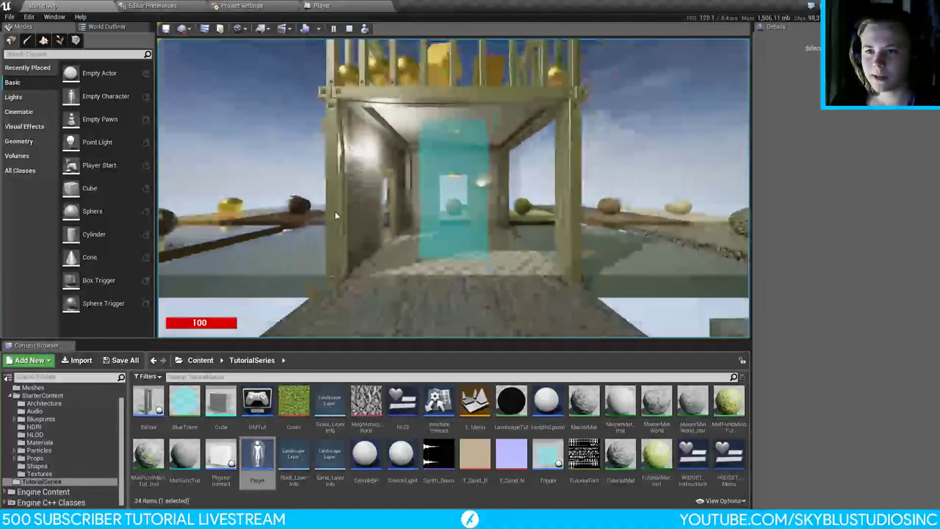
{"action": "key", "text": "w"}
{"action": "key", "text": "s"}
{"action": "key", "text": "w"}
{"action": "key", "text": "s"}
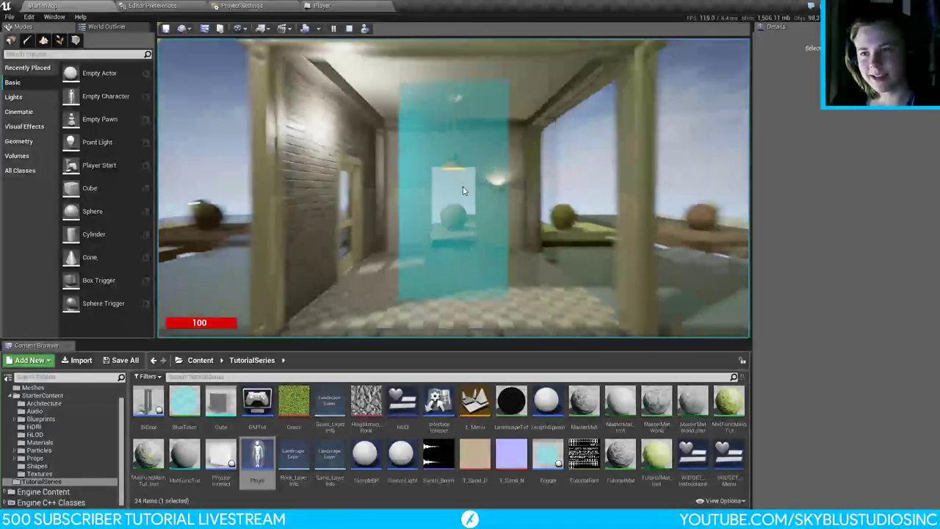
{"action": "key", "text": "w"}
Step: Back in the Player Event Graph, select and delete the extra Gate node
{"action": "left_click", "coordinate": [322, 5]}
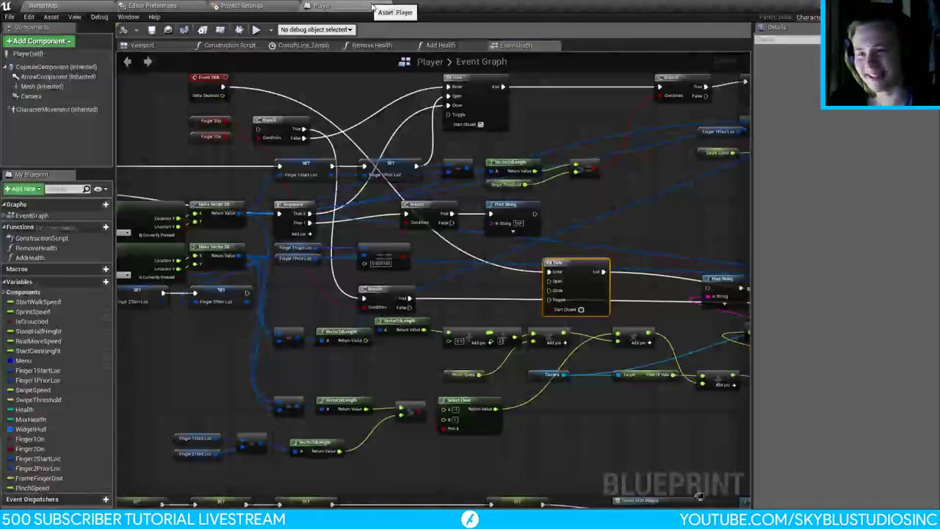
{"action": "right_click_drag", "start_coordinate": [427, 126], "coordinate": [365, 154]}
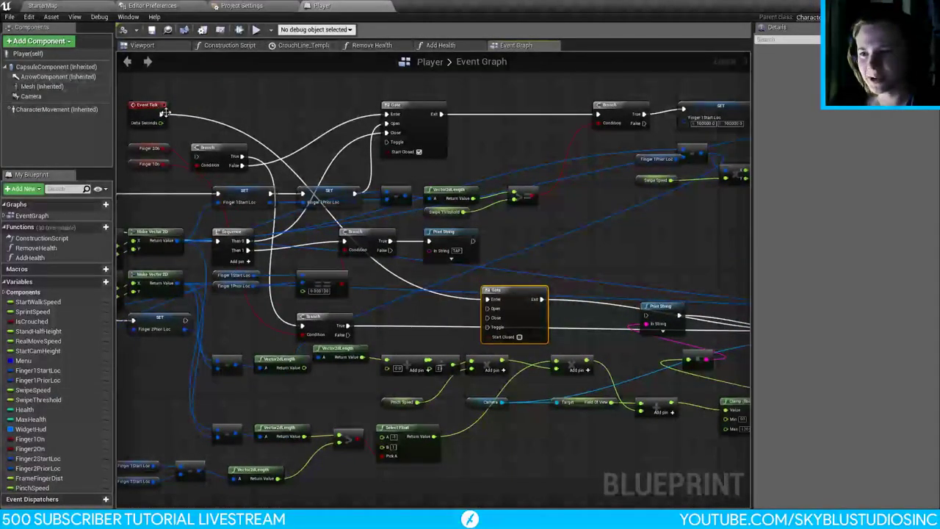
{"action": "left_click_drag", "start_coordinate": [161, 113], "coordinate": [228, 102]}
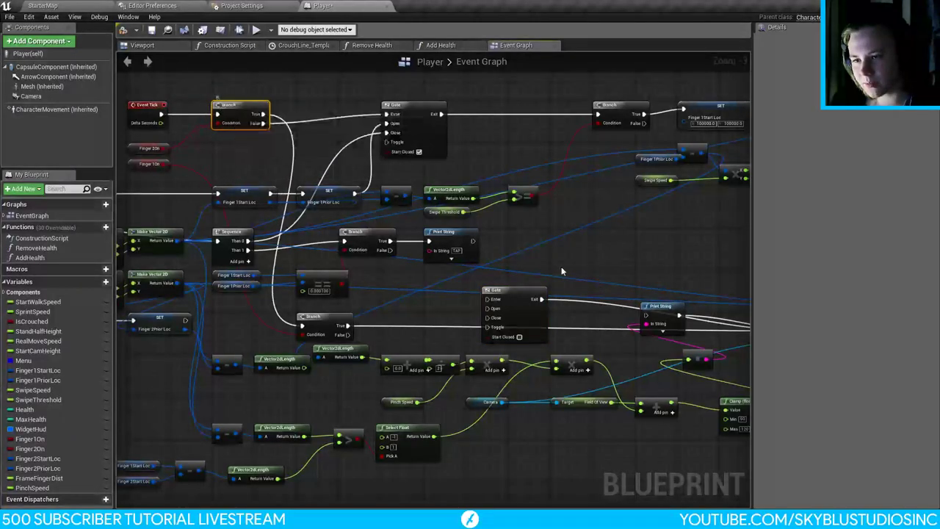
{"action": "left_click", "coordinate": [517, 303]}
{"action": "right_click_drag", "start_coordinate": [668, 305], "coordinate": [544, 272]}
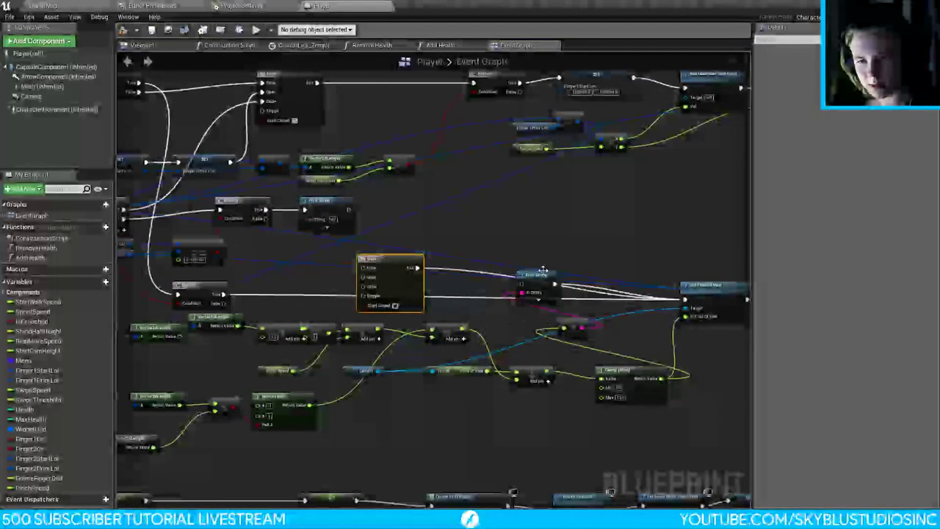
{"action": "key", "text": "Delete"}
Step: Review the remaining touch nodes and the project's input touch mappings in Project Settings
{"action": "right_click_drag", "start_coordinate": [433, 304], "coordinate": [658, 308]}
{"action": "right_click_drag", "start_coordinate": [389, 199], "coordinate": [503, 220]}
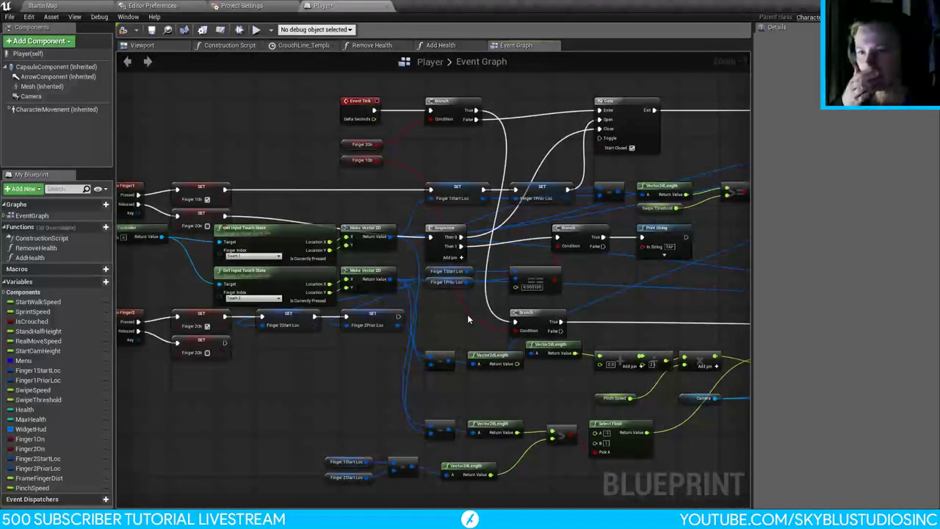
{"action": "left_click_drag", "start_coordinate": [517, 364], "coordinate": [599, 364]}
{"action": "right_click_drag", "start_coordinate": [354, 223], "coordinate": [465, 260]}
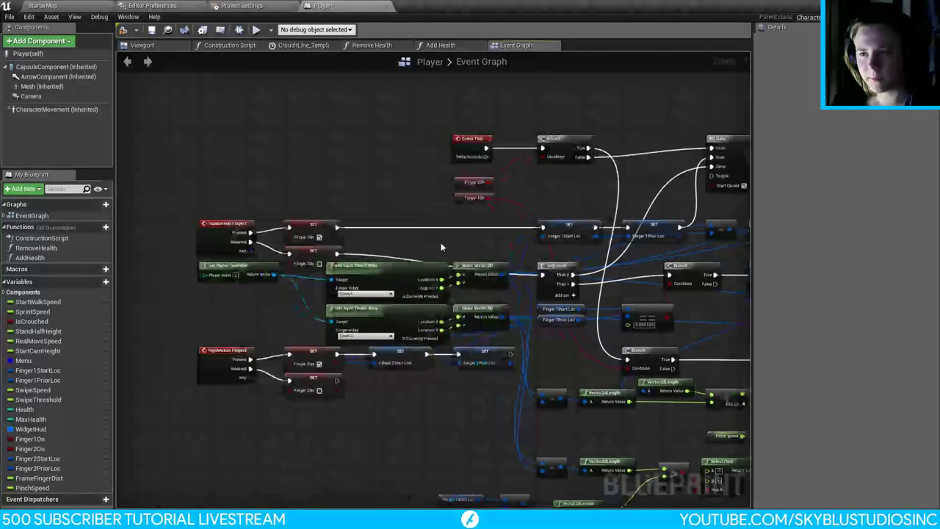
{"action": "left_click", "coordinate": [241, 5]}
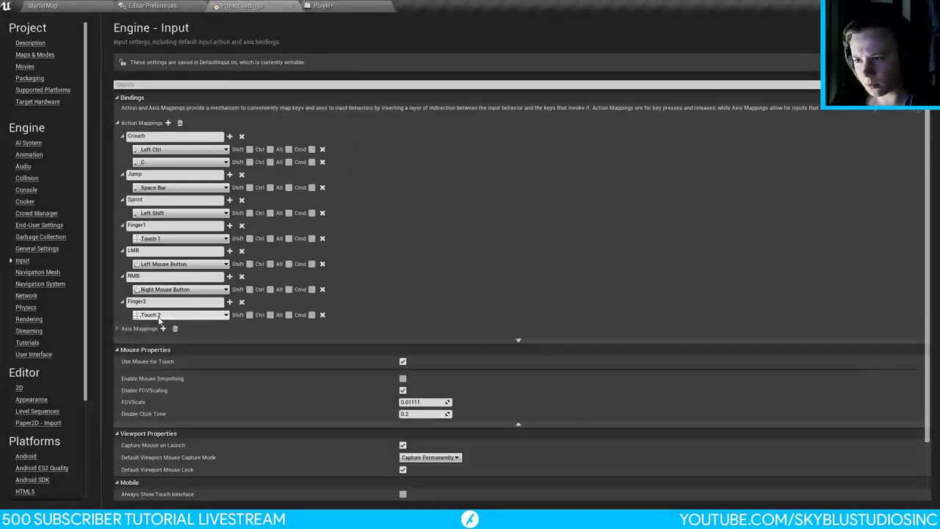
{"action": "left_click", "coordinate": [353, 5]}
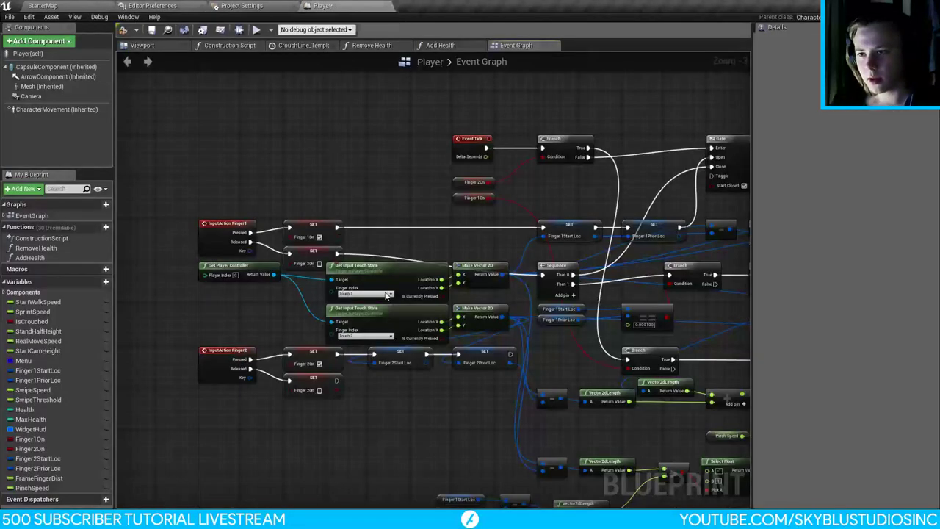
Step: Tick Finger 2On on the SET node after InputAction Finger2 Pressed
{"action": "right_click_drag", "start_coordinate": [332, 422], "coordinate": [296, 375]}
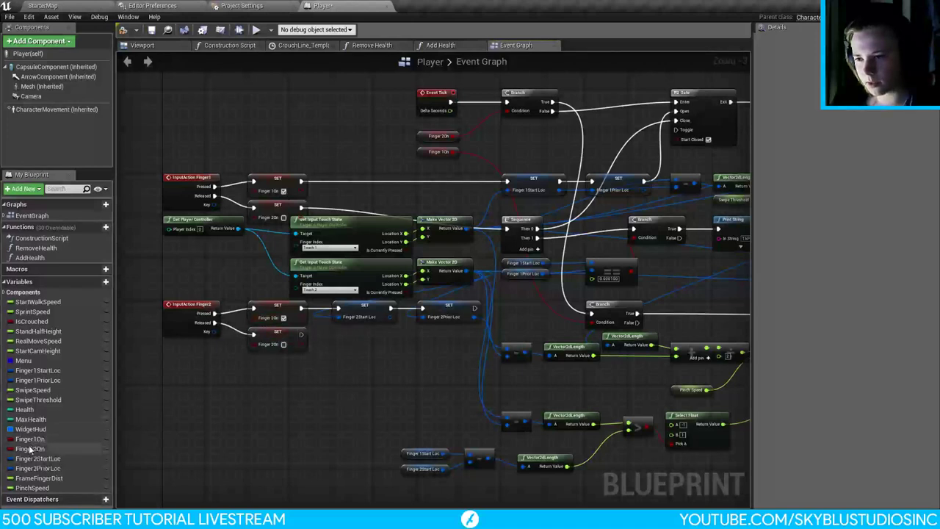
{"action": "left_click", "coordinate": [284, 317]}
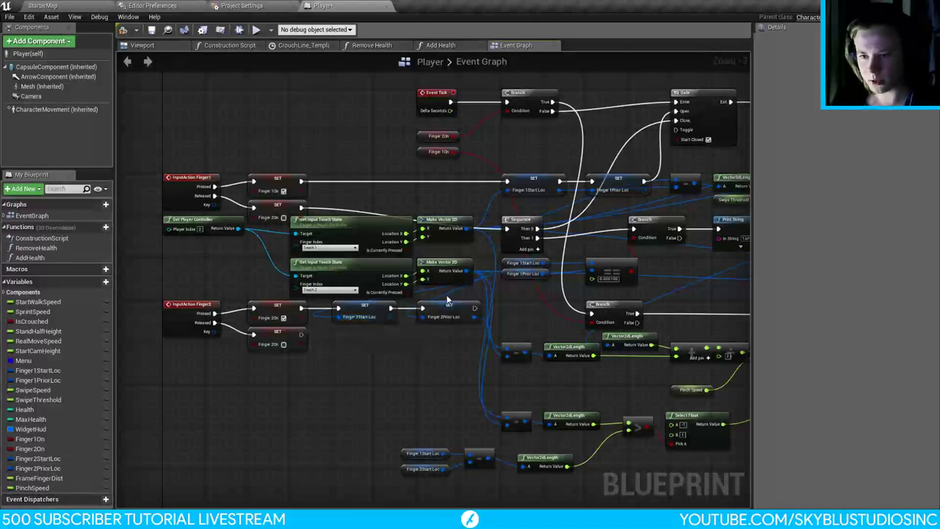
{"action": "left_click_drag", "start_coordinate": [288, 255], "coordinate": [475, 295]}
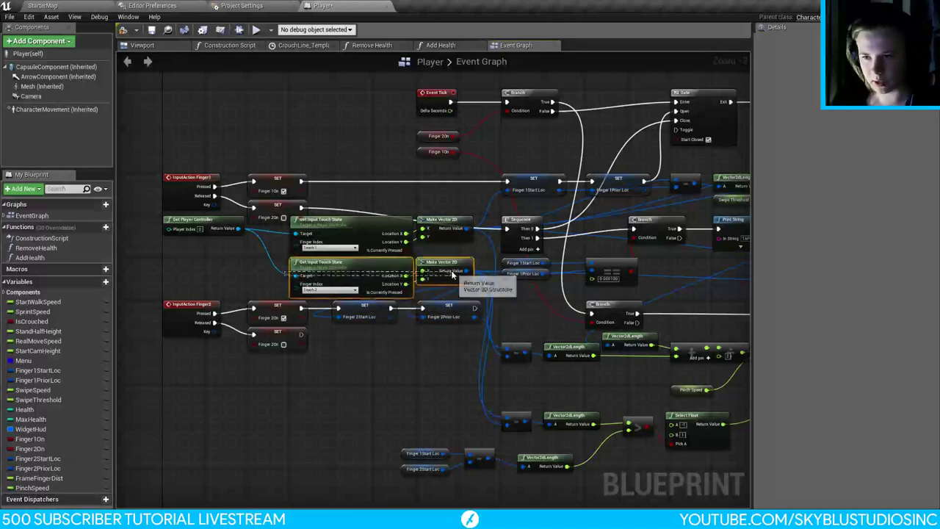
{"action": "left_click", "coordinate": [348, 202]}
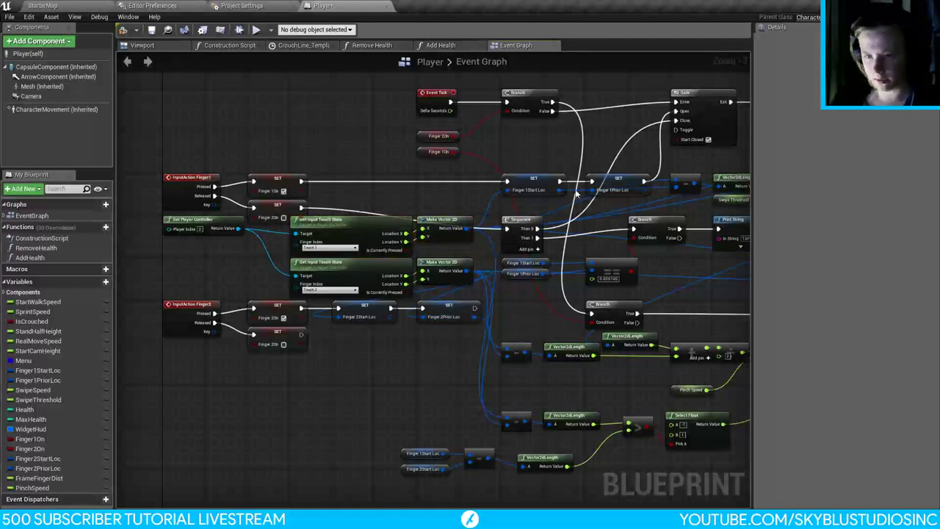
Step: Inspect the Finger 1Prior Loc, Finger 1On and Finger 2On SET nodes
{"action": "left_click", "coordinate": [600, 183]}
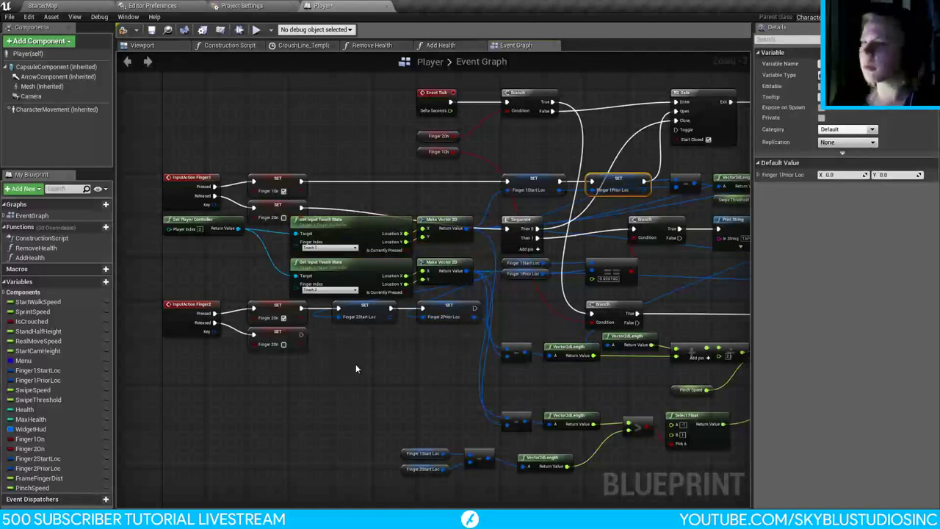
{"action": "left_click", "coordinate": [269, 340]}
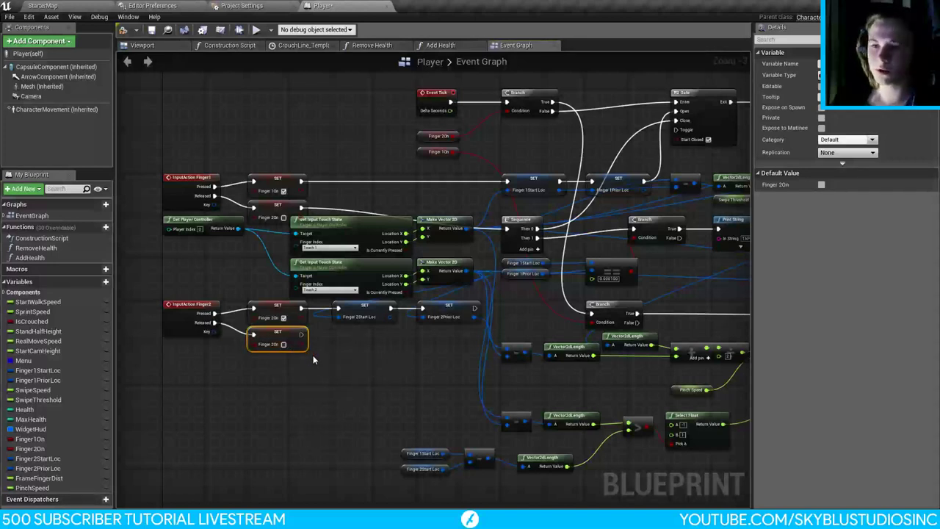
{"action": "left_click", "coordinate": [358, 365]}
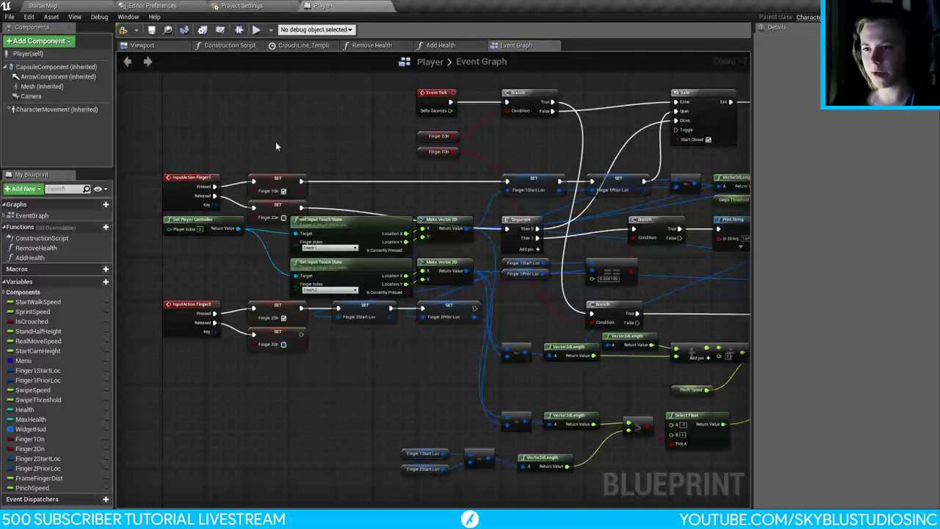
{"action": "left_click_drag", "start_coordinate": [274, 218], "coordinate": [274, 219]}
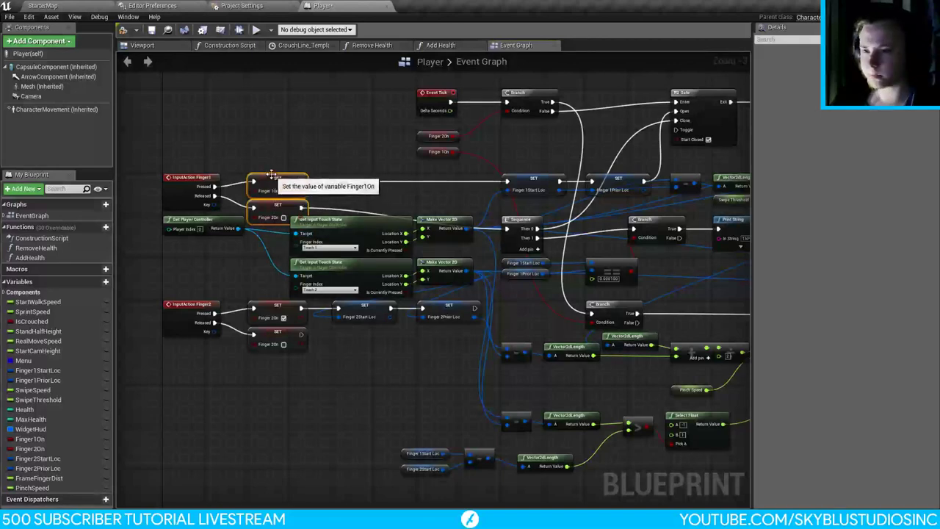
{"action": "left_click_drag", "start_coordinate": [523, 164], "coordinate": [660, 207]}
{"action": "right_click_drag", "start_coordinate": [621, 182], "coordinate": [390, 196]}
{"action": "left_click", "coordinate": [447, 210]}
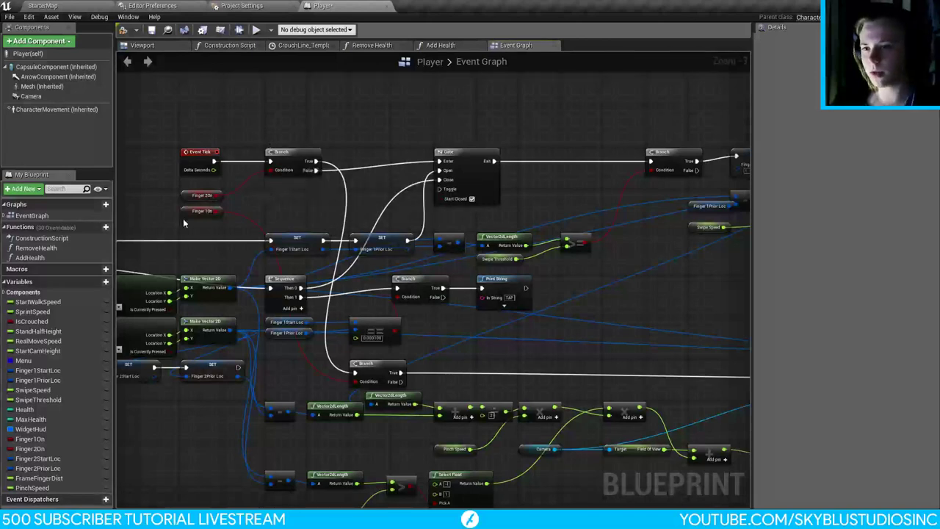
{"action": "right_click_drag", "start_coordinate": [216, 224], "coordinate": [253, 209]}
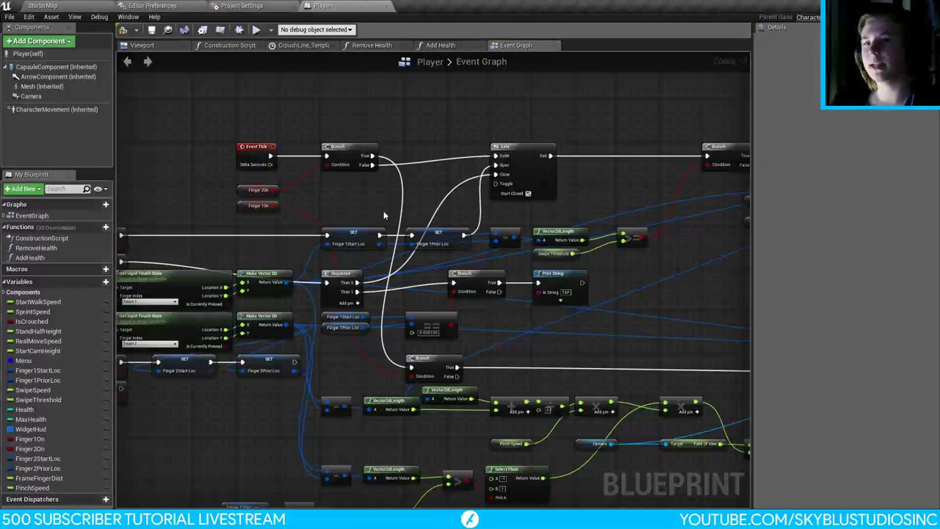
{"action": "right_click_drag", "start_coordinate": [394, 221], "coordinate": [496, 221]}
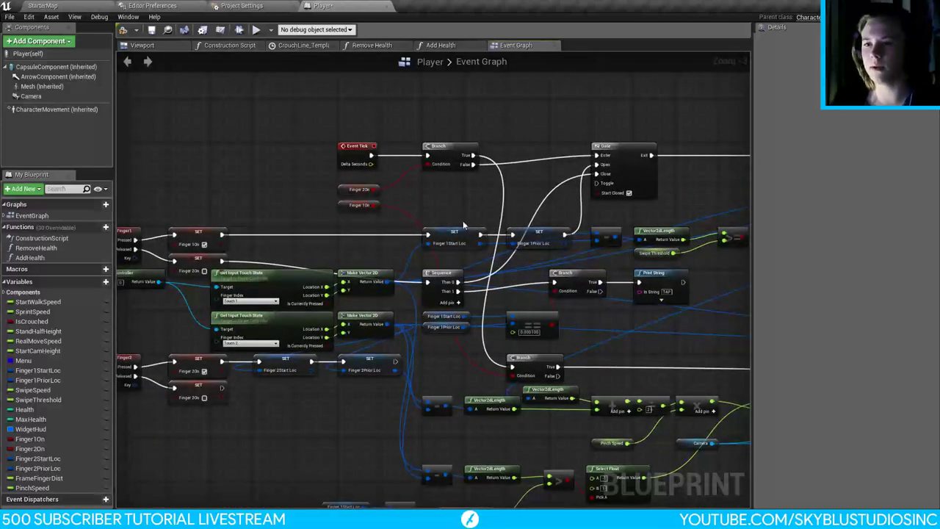
{"action": "right_click_drag", "start_coordinate": [309, 250], "coordinate": [344, 241]}
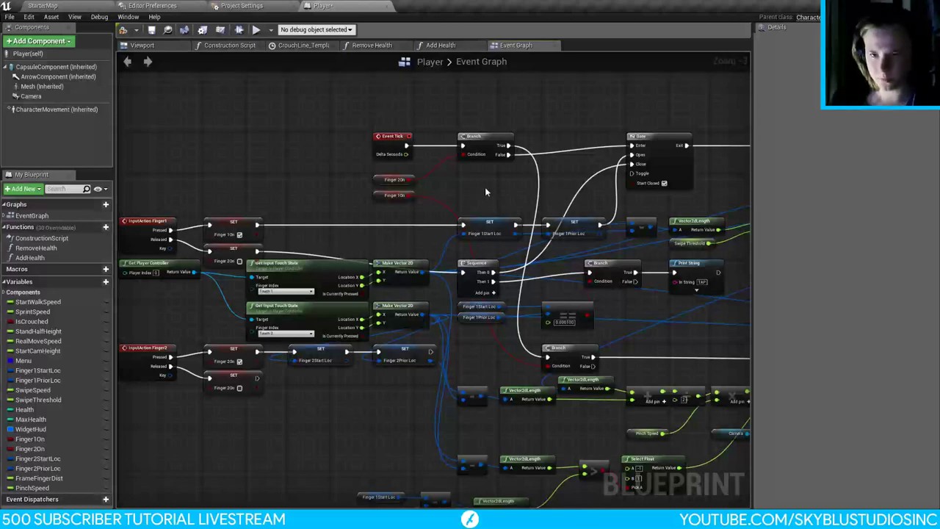
{"action": "right_click_drag", "start_coordinate": [485, 192], "coordinate": [393, 186]}
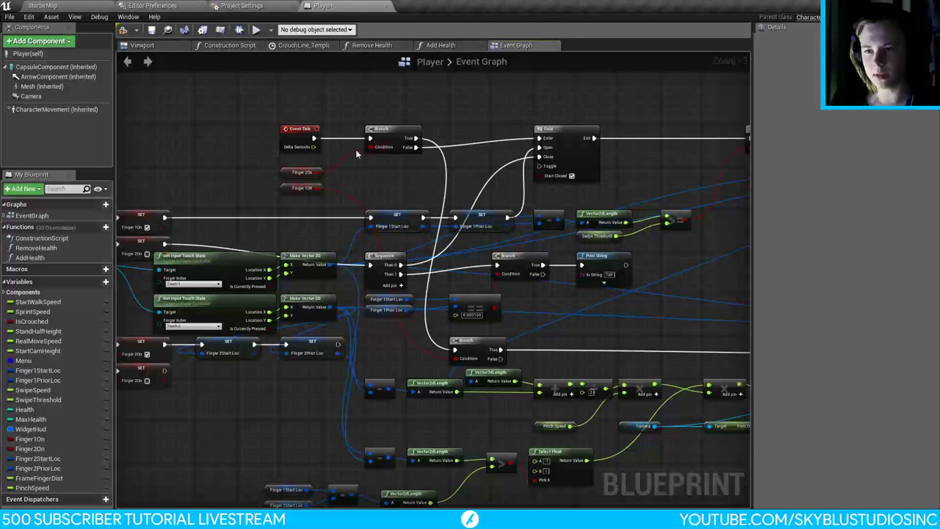
{"action": "right_click_drag", "start_coordinate": [578, 357], "coordinate": [388, 266]}
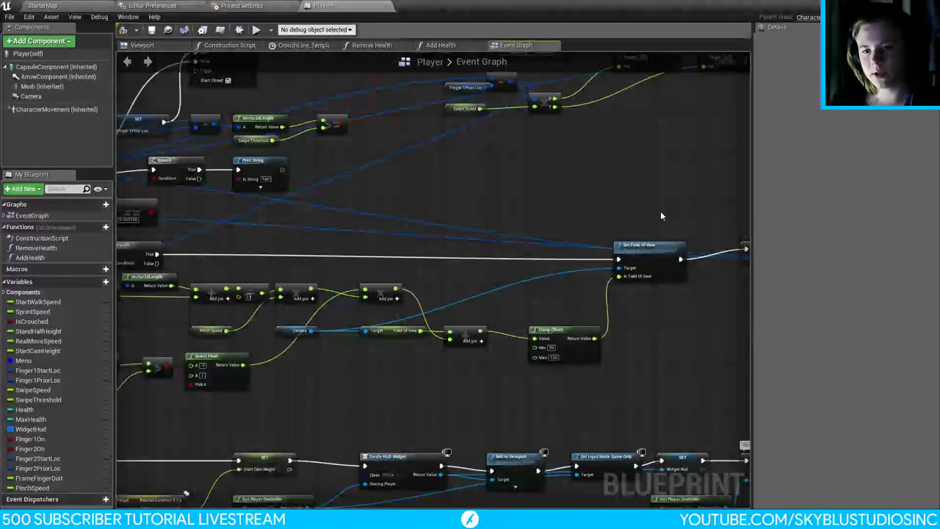
{"action": "right_click_drag", "start_coordinate": [668, 212], "coordinate": [556, 220]}
{"action": "left_click_drag", "start_coordinate": [556, 220], "coordinate": [441, 285]}
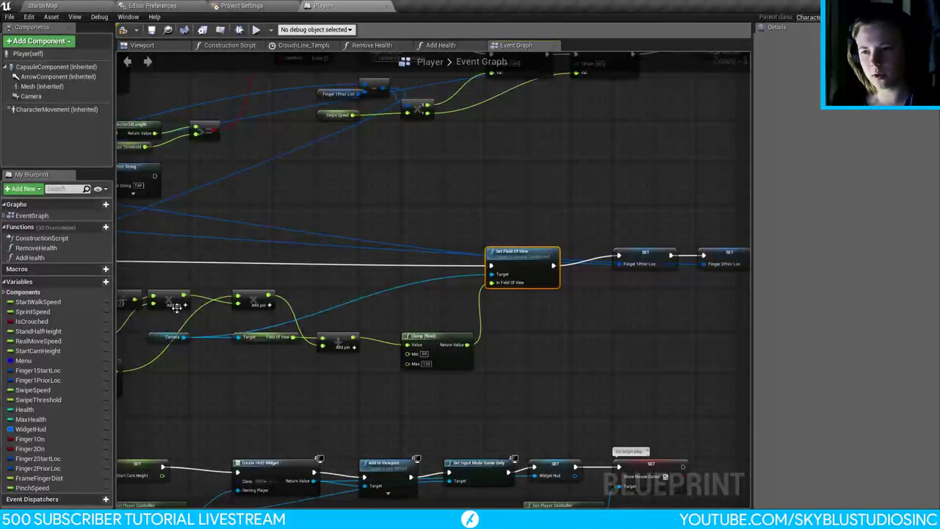
{"action": "right_click_drag", "start_coordinate": [536, 332], "coordinate": [395, 352]}
{"action": "left_click_drag", "start_coordinate": [476, 228], "coordinate": [618, 325]}
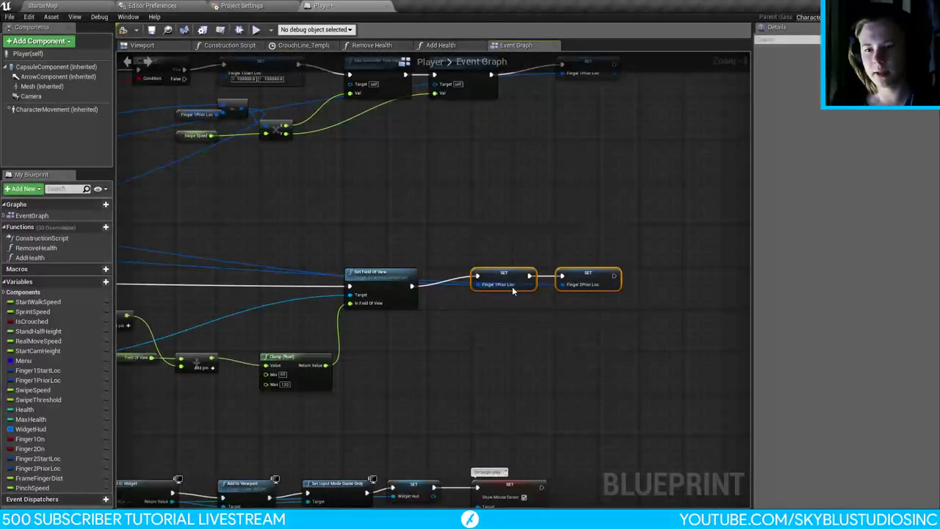
{"action": "right_click_drag", "start_coordinate": [514, 221], "coordinate": [516, 268]}
{"action": "left_click", "coordinate": [581, 156]}
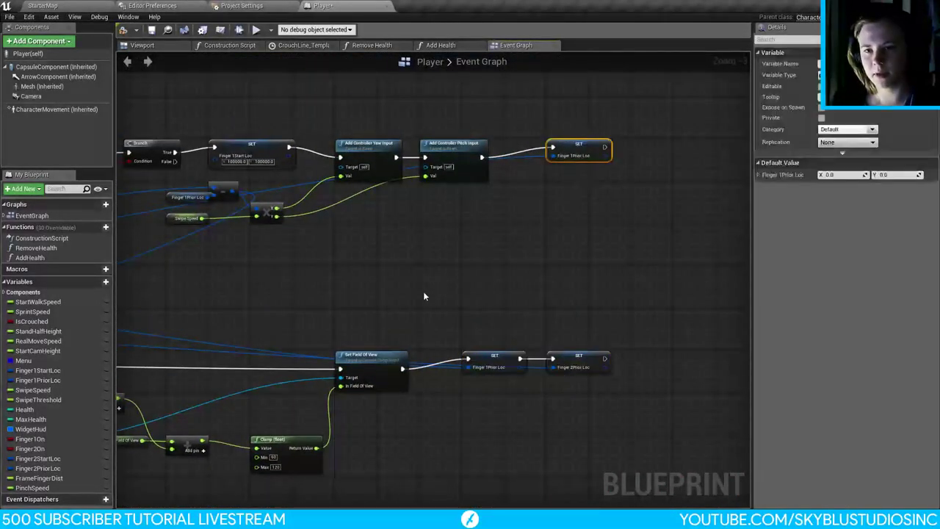
{"action": "right_click_drag", "start_coordinate": [423, 290], "coordinate": [683, 253]}
{"action": "right_click_drag", "start_coordinate": [224, 344], "coordinate": [421, 287]}
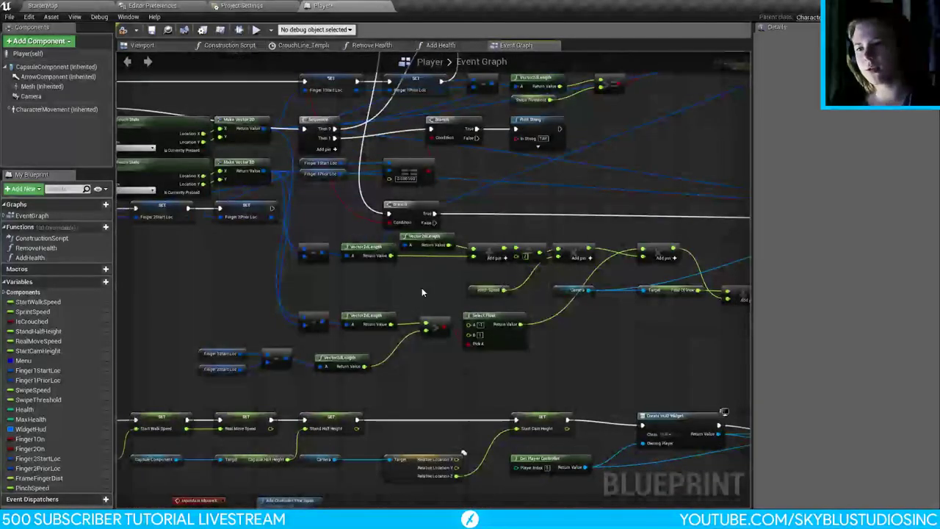
{"action": "right_click_drag", "start_coordinate": [339, 298], "coordinate": [448, 289]}
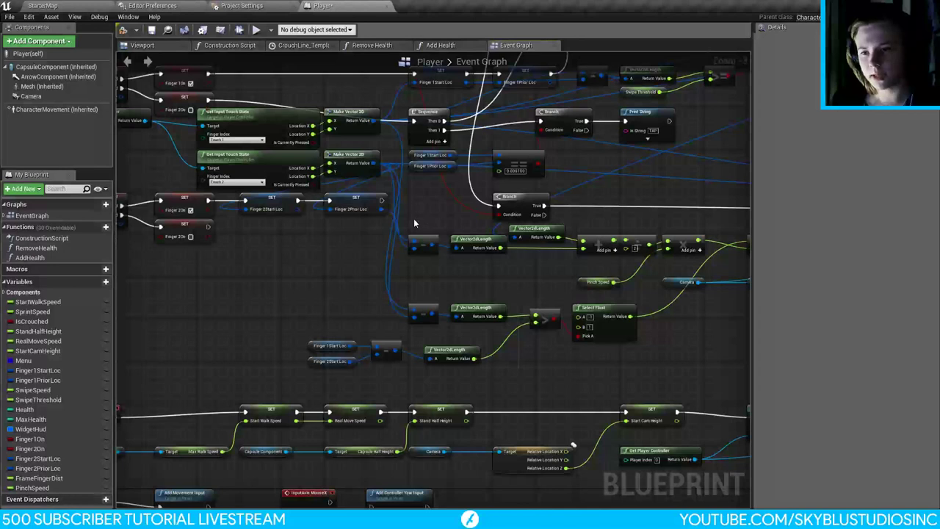
{"action": "left_click_drag", "start_coordinate": [413, 218], "coordinate": [418, 332]}
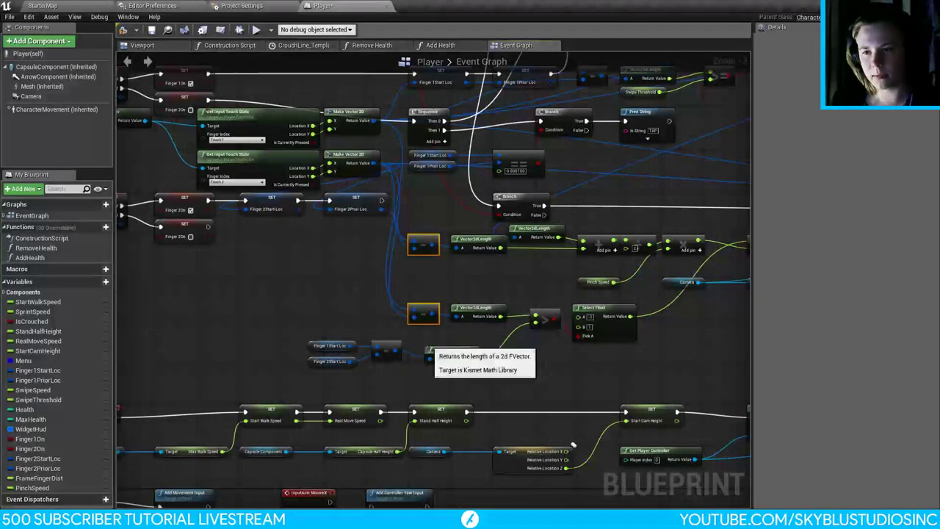
{"action": "left_click", "coordinate": [350, 281]}
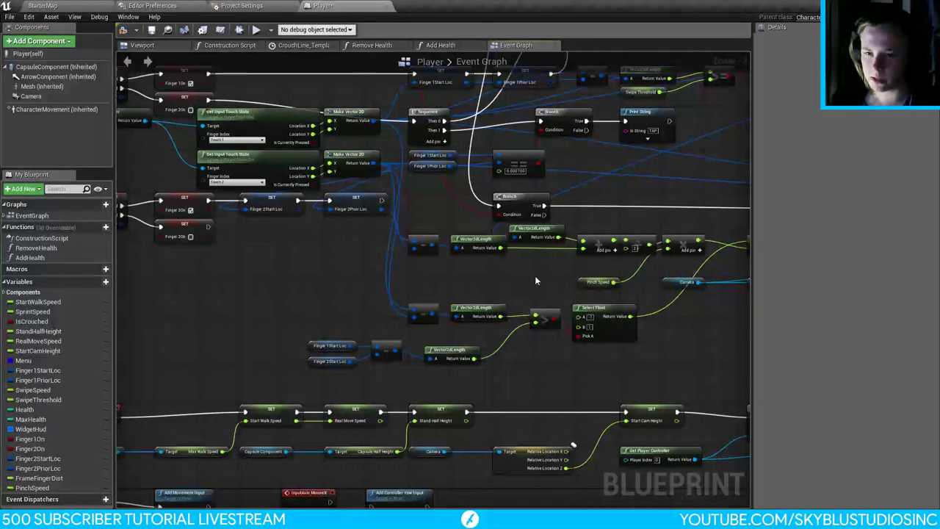
{"action": "right_click_drag", "start_coordinate": [534, 275], "coordinate": [391, 280]}
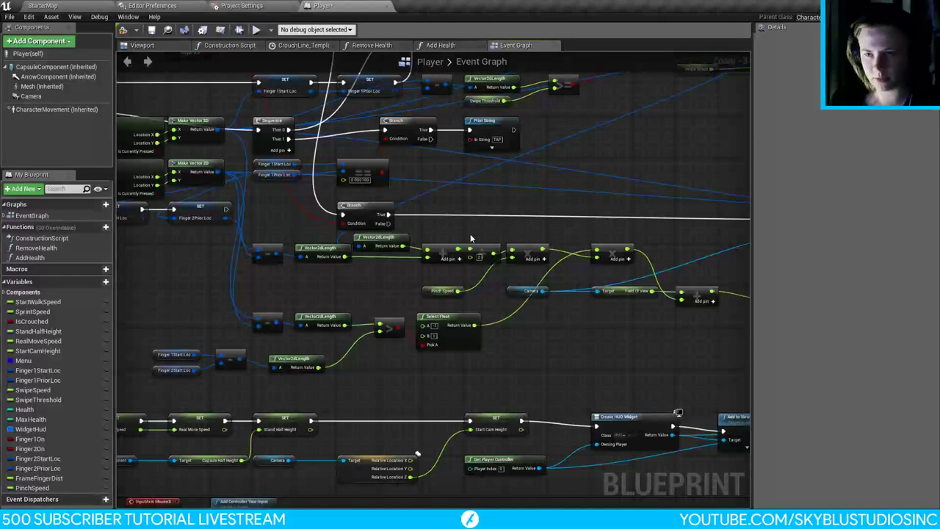
{"action": "right_click_drag", "start_coordinate": [470, 238], "coordinate": [595, 226]}
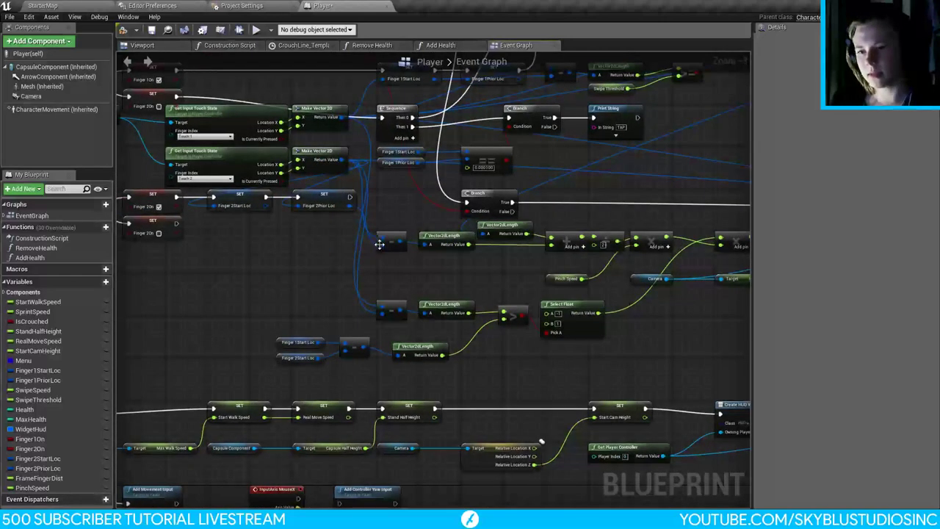
{"action": "right_click_drag", "start_coordinate": [572, 222], "coordinate": [396, 209]}
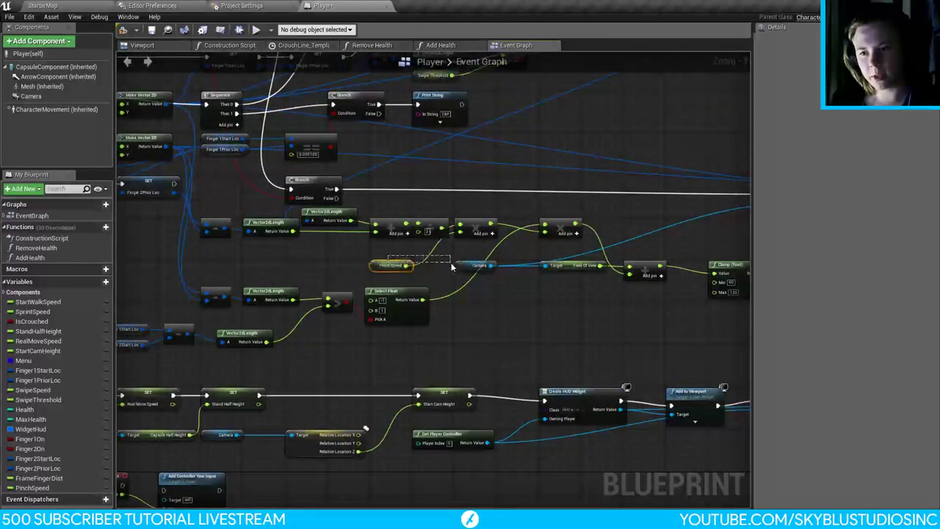
{"action": "left_click", "coordinate": [403, 267]}
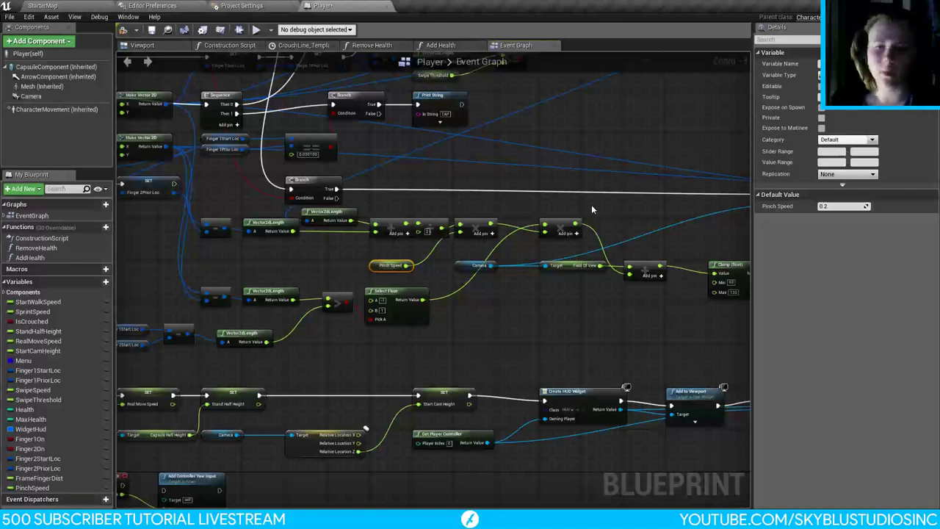
{"action": "left_click", "coordinate": [563, 231]}
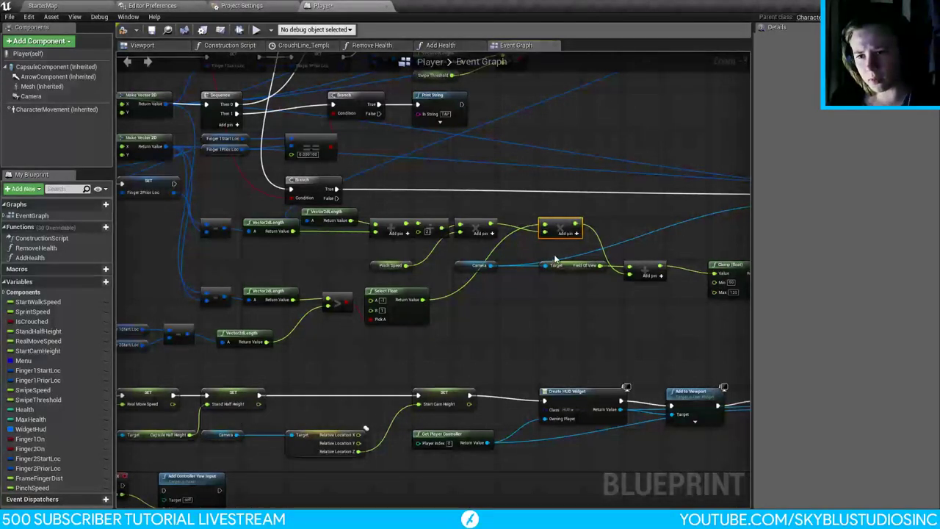
{"action": "right_click_drag", "start_coordinate": [338, 259], "coordinate": [470, 237]}
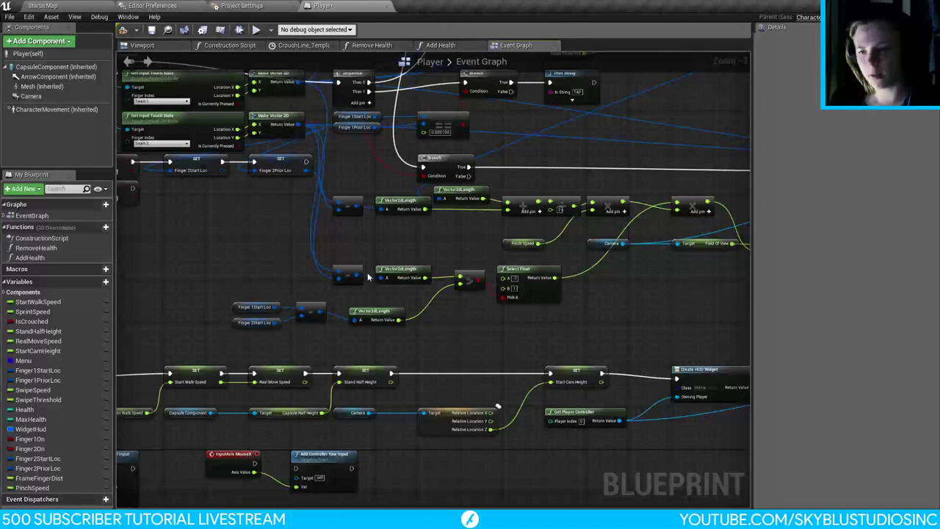
{"action": "scroll", "coordinate": [358, 244], "scroll_direction": "down", "scroll_amount": 2}
{"action": "scroll", "coordinate": [317, 192], "scroll_direction": "up", "scroll_amount": 2}
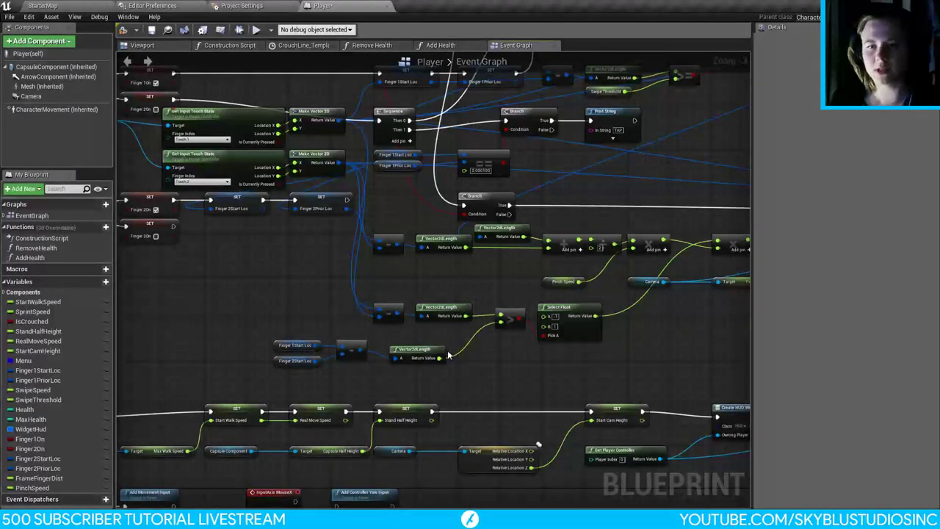
{"action": "right_click_drag", "start_coordinate": [645, 342], "coordinate": [507, 363]}
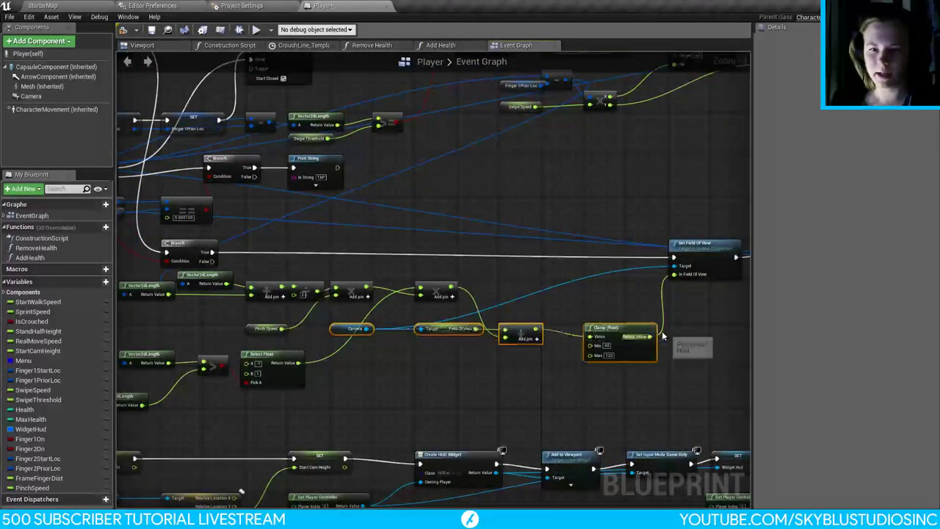
{"action": "right_click_drag", "start_coordinate": [692, 314], "coordinate": [480, 310]}
{"action": "right_click_drag", "start_coordinate": [550, 246], "coordinate": [498, 242]}
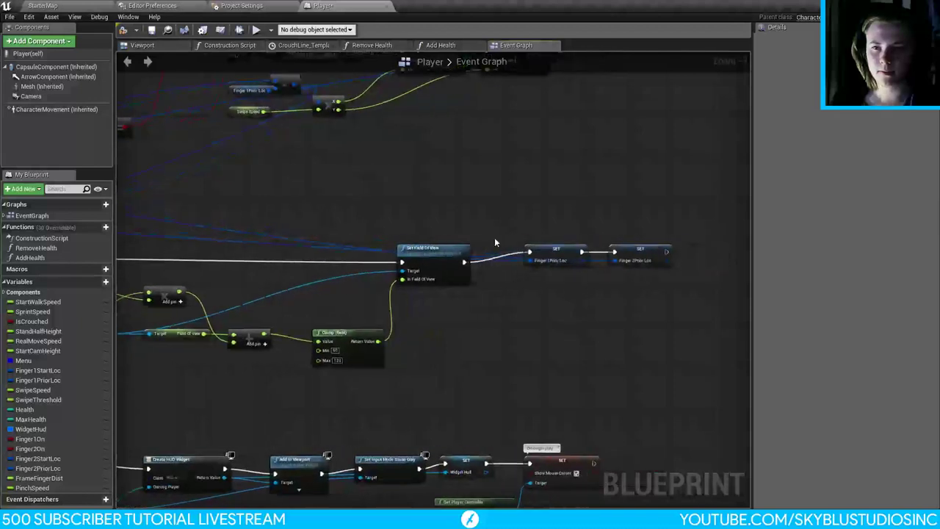
Step: Compile the Player blueprint, review its touch and HUD widget nodes, then return to StarterMap
{"action": "left_click", "coordinate": [123, 29]}
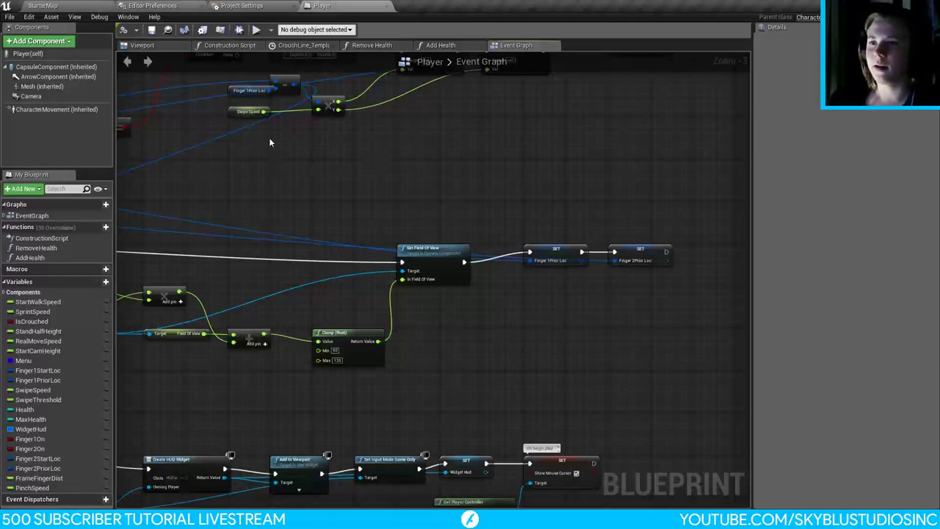
{"action": "scroll", "coordinate": [268, 138], "scroll_direction": "down", "scroll_amount": 4}
{"action": "scroll", "coordinate": [212, 119], "scroll_direction": "up", "scroll_amount": 3}
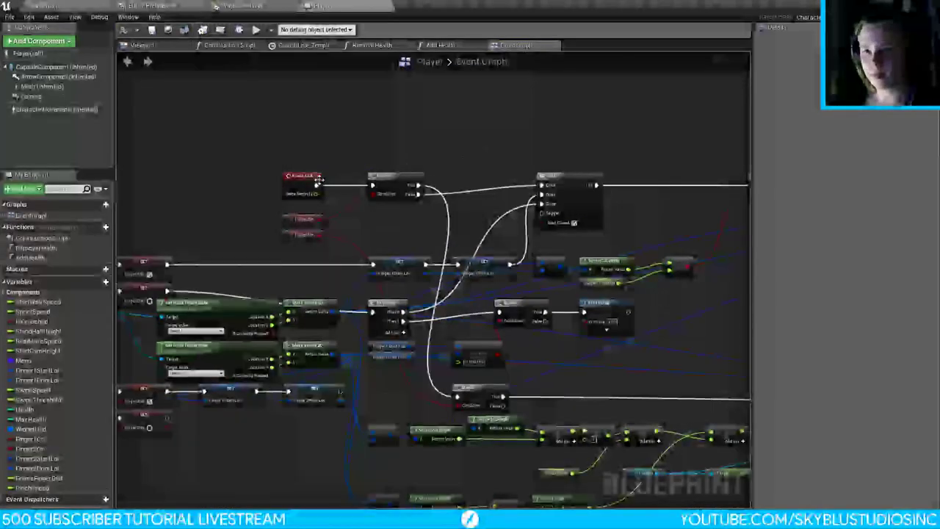
{"action": "right_click_drag", "start_coordinate": [302, 179], "coordinate": [522, 144]}
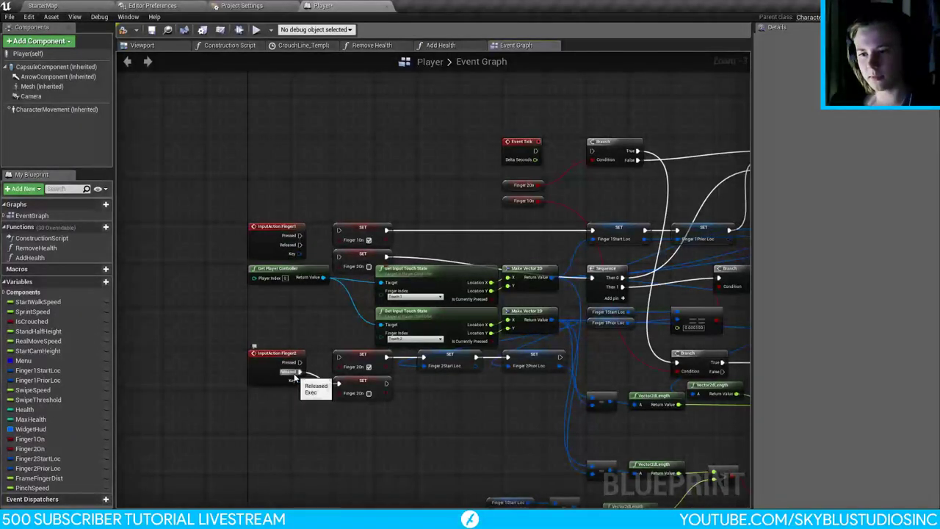
{"action": "right_click_drag", "start_coordinate": [629, 393], "coordinate": [485, 221]}
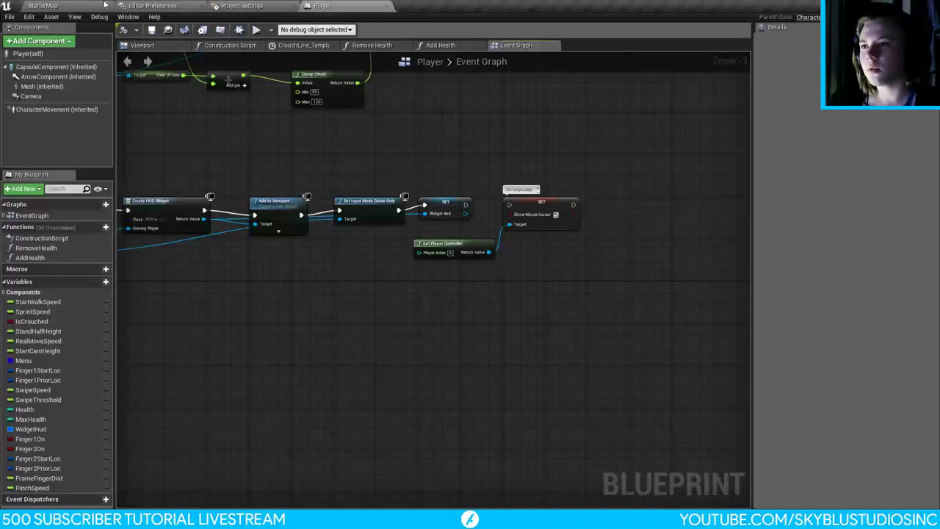
{"action": "left_click", "coordinate": [59, 5]}
Step: Open the L_Menu level from the Content Browser, then the WIDGET_Menu widget blueprint
{"action": "scroll", "coordinate": [50, 431], "scroll_direction": "up", "scroll_amount": 2}
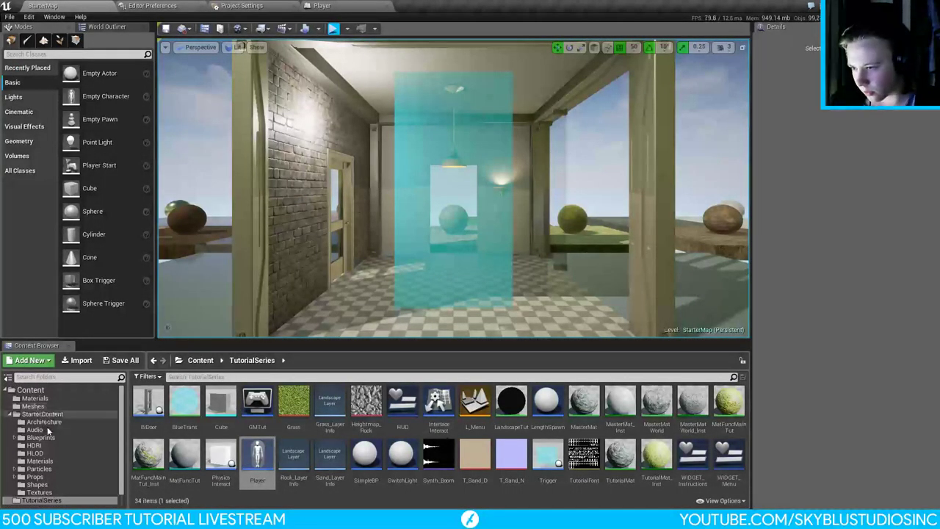
{"action": "scroll", "coordinate": [44, 440], "scroll_direction": "down", "scroll_amount": 2}
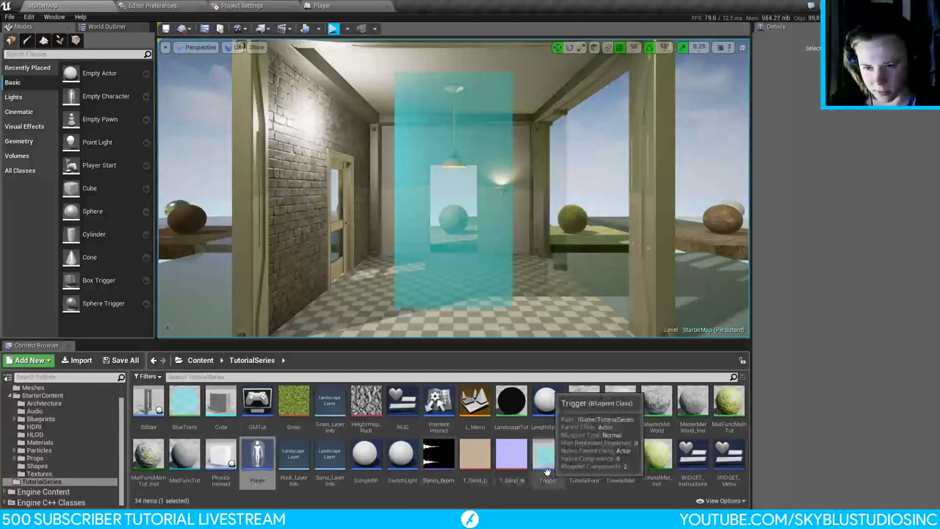
{"action": "double_click", "coordinate": [473, 418]}
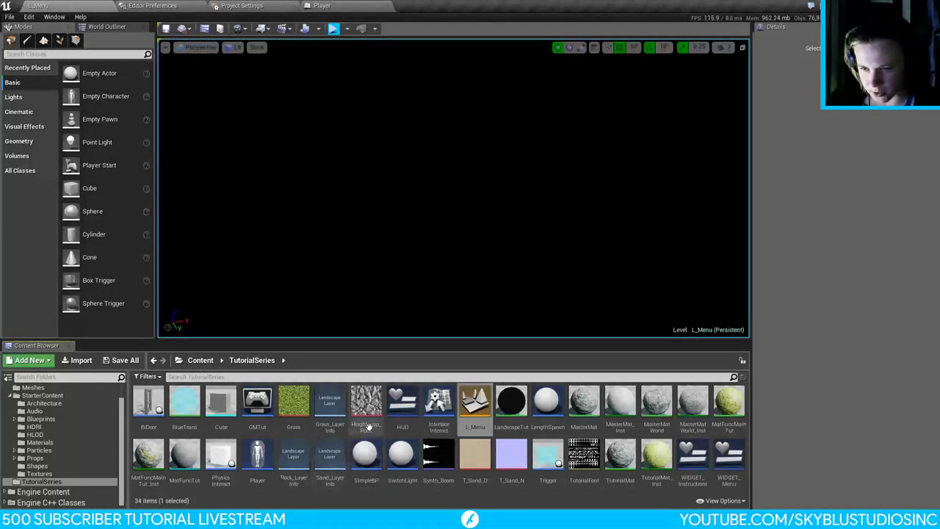
{"action": "double_click", "coordinate": [722, 455]}
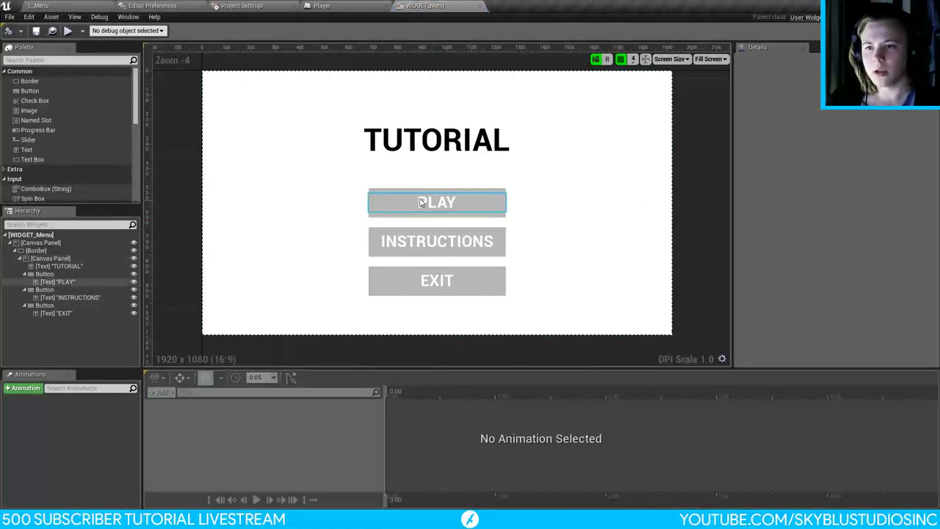
Step: Add a Border to the menu's canvas panel and anchor it to full stretch
{"action": "left_click", "coordinate": [390, 208]}
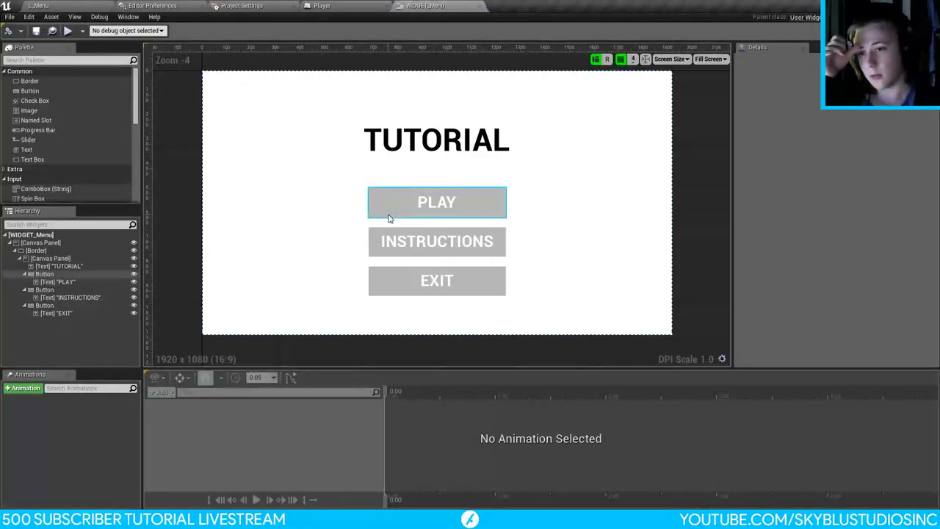
{"action": "left_click", "coordinate": [581, 197]}
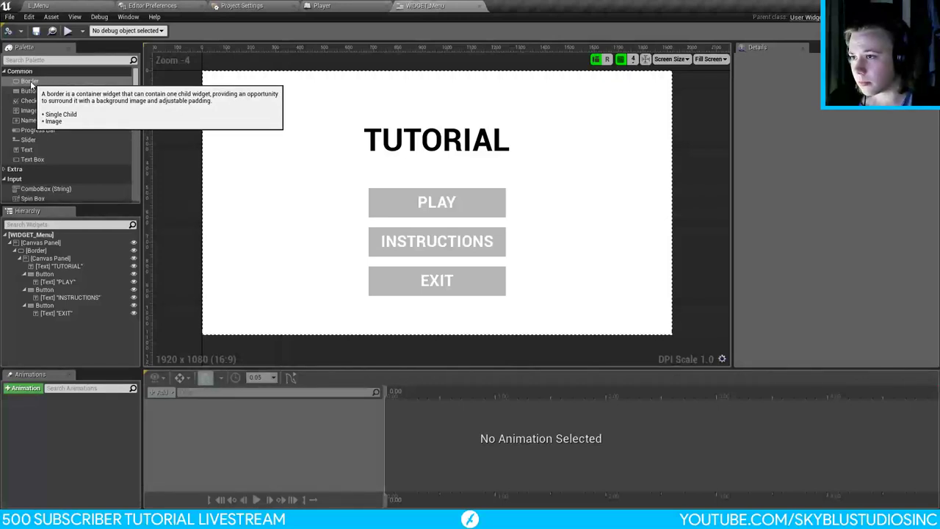
{"action": "left_click_drag", "start_coordinate": [31, 85], "coordinate": [254, 124]}
{"action": "left_click", "coordinate": [813, 98]}
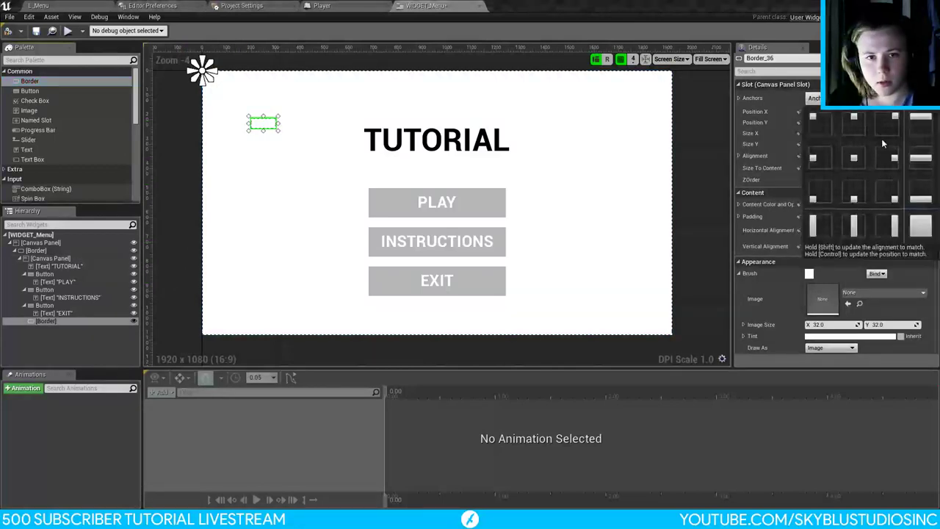
{"action": "left_click", "coordinate": [920, 224]}
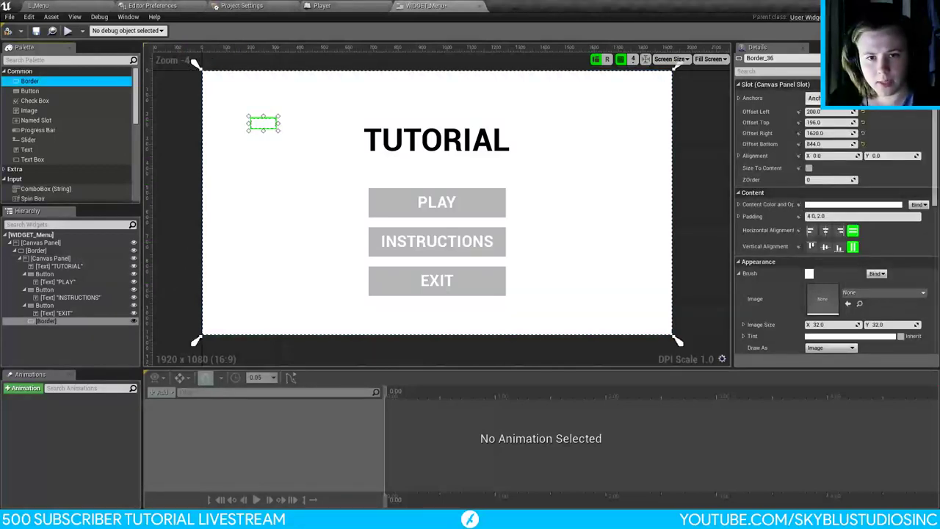
Step: Set the border's left, top, right and bottom offsets to 0 and padding to 0.0
{"action": "left_click", "coordinate": [862, 112]}
{"action": "left_click", "coordinate": [863, 123]}
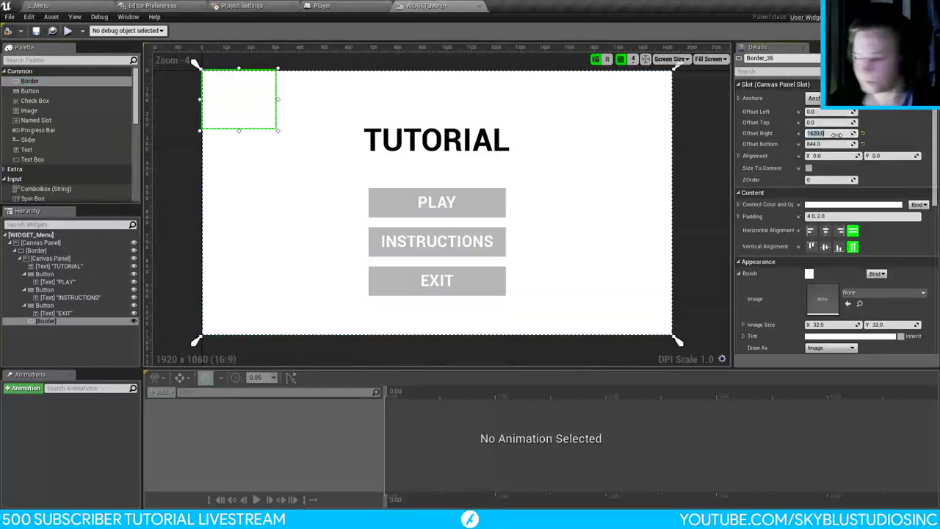
{"action": "left_click", "coordinate": [813, 144]}
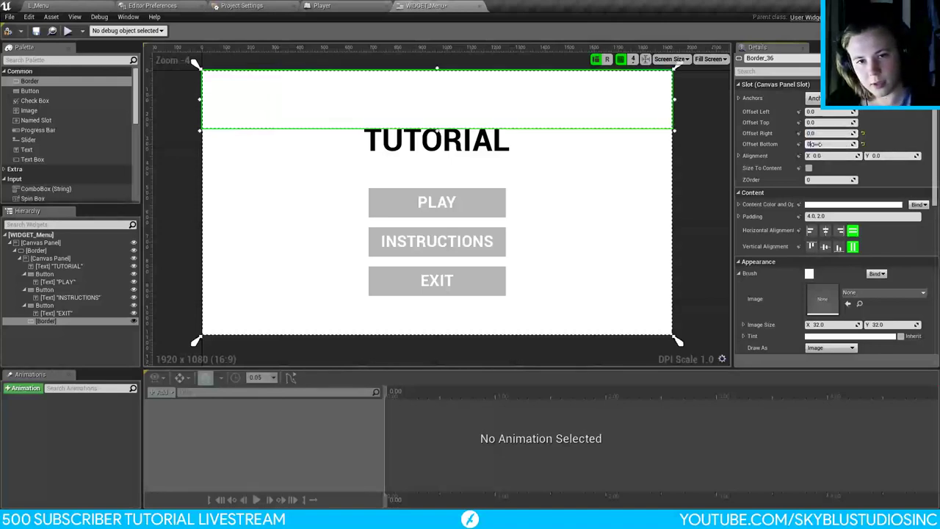
{"action": "type", "text": "0"}
{"action": "key", "text": "Return"}
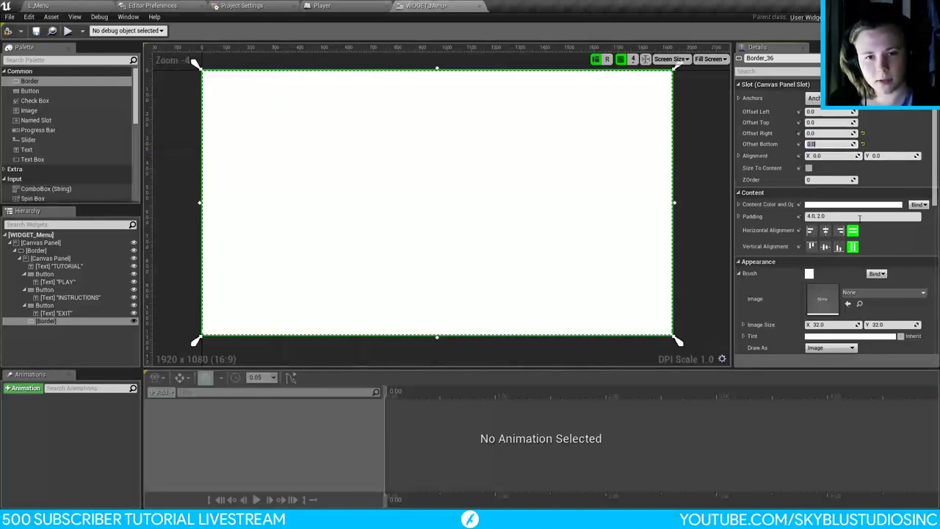
{"action": "left_click", "coordinate": [833, 215]}
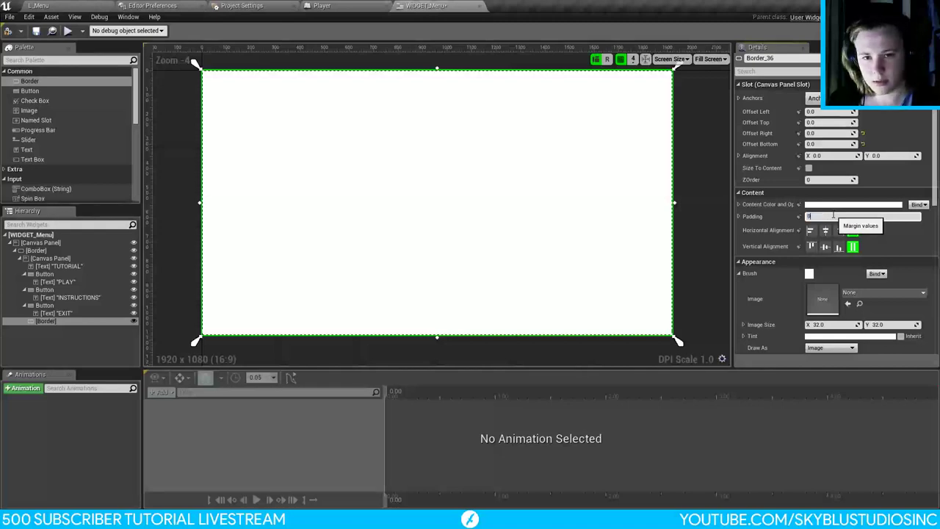
{"action": "type", "text": "0.0"}
{"action": "key", "text": "Return"}
{"action": "left_click", "coordinate": [739, 273]}
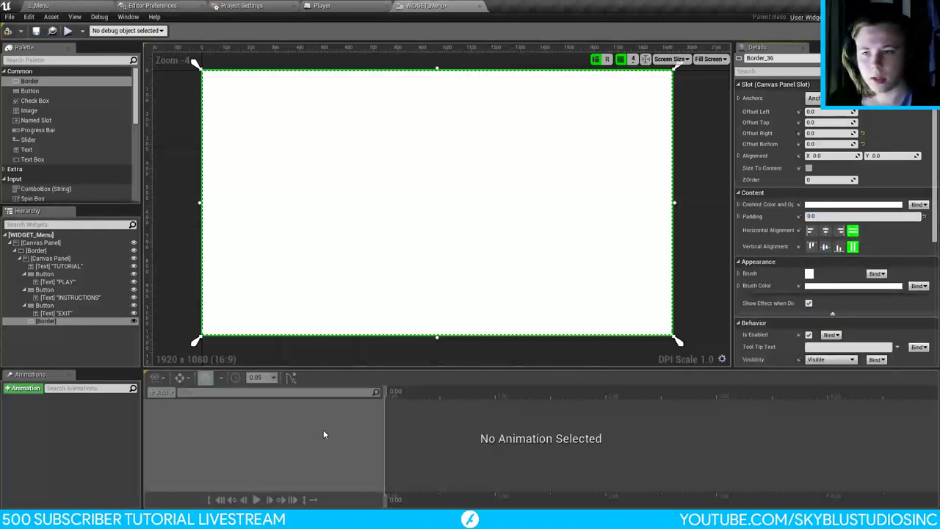
Step: Create a new widget animation named LoadFade and open it
{"action": "left_click", "coordinate": [22, 389]}
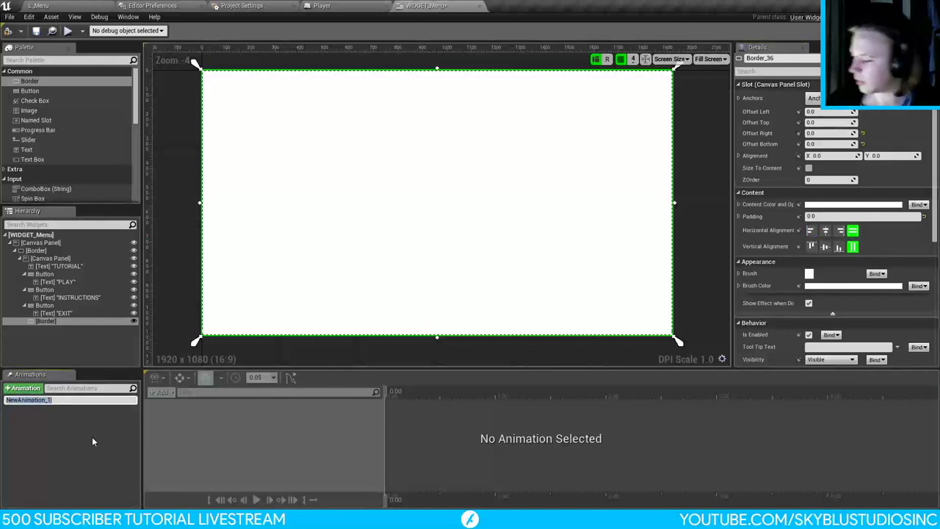
{"action": "type", "text": "LoadFade"}
{"action": "key", "text": "Return"}
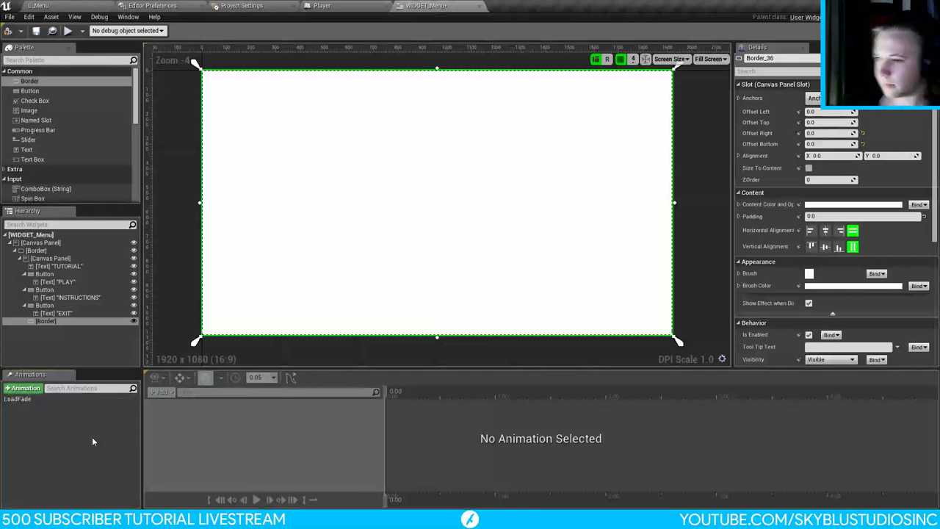
{"action": "left_click", "coordinate": [98, 400]}
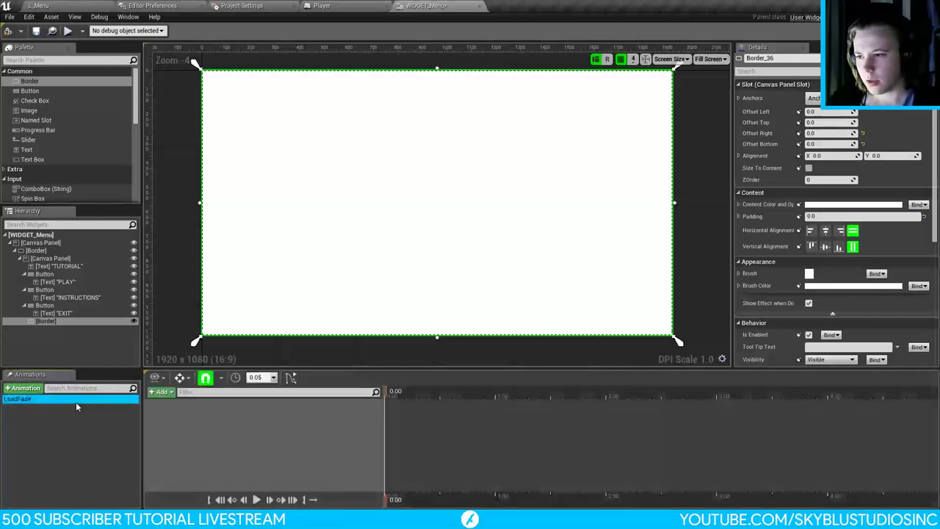
Step: Add a Border_Load track to LoadFade and open its property track menu
{"action": "left_click", "coordinate": [159, 392]}
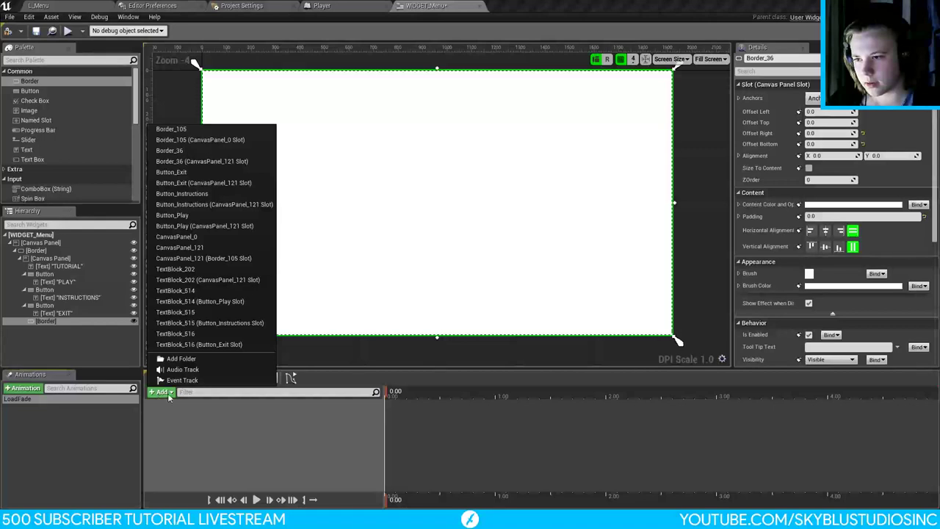
{"action": "left_click", "coordinate": [65, 321]}
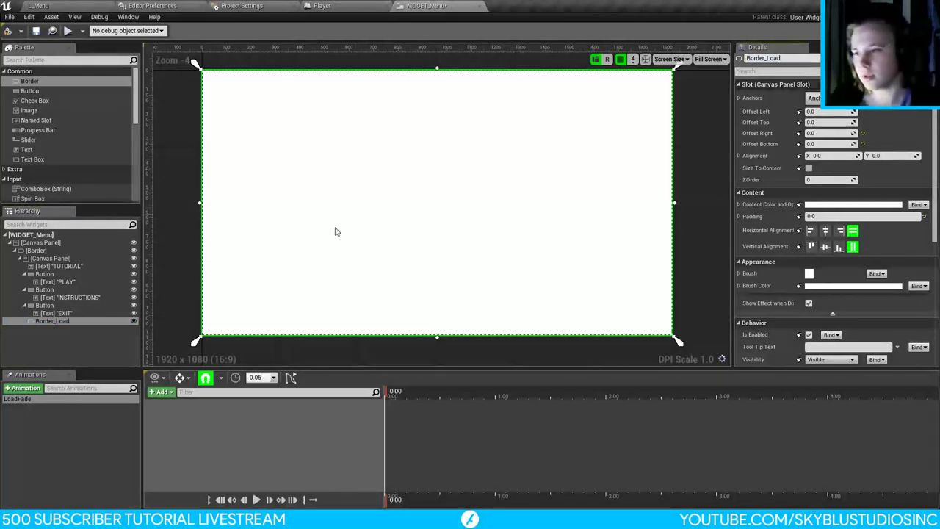
{"action": "left_click", "coordinate": [162, 391]}
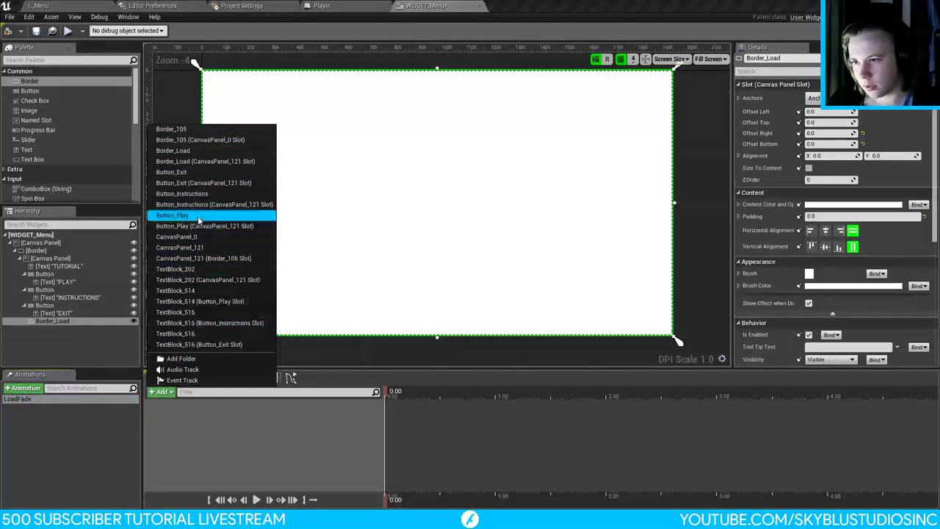
{"action": "left_click", "coordinate": [200, 162]}
{"action": "left_click", "coordinate": [193, 406]}
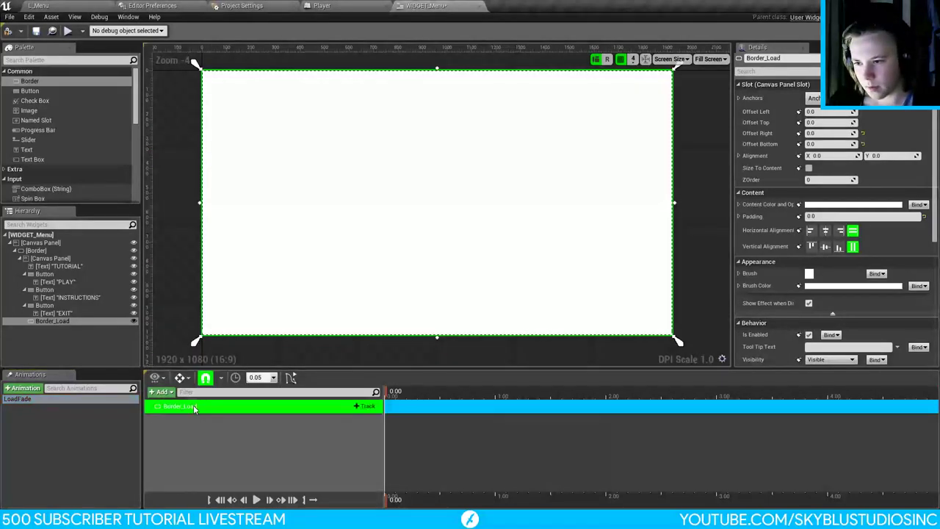
{"action": "left_click", "coordinate": [365, 406]}
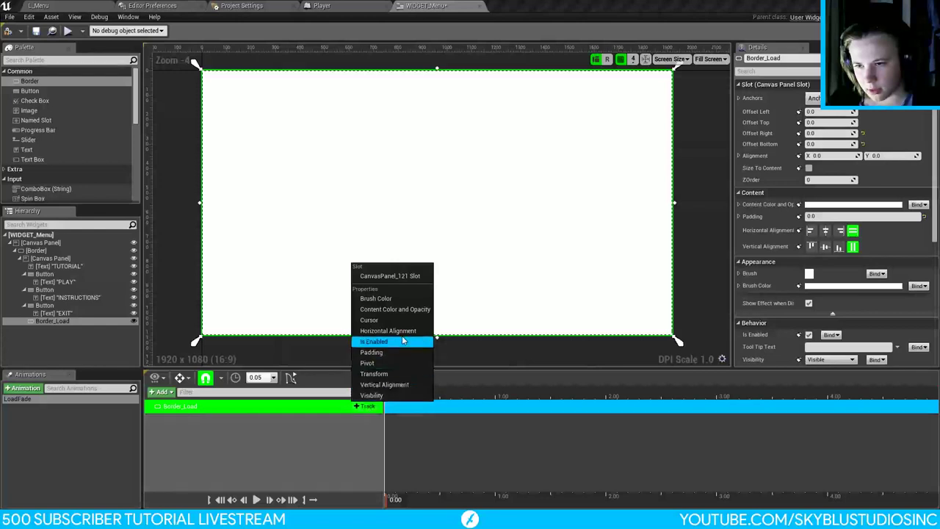
Step: Add a Brush Color track to Border_Load and expand its Red, Green, Blue, Opacity channels
{"action": "left_click", "coordinate": [390, 299]}
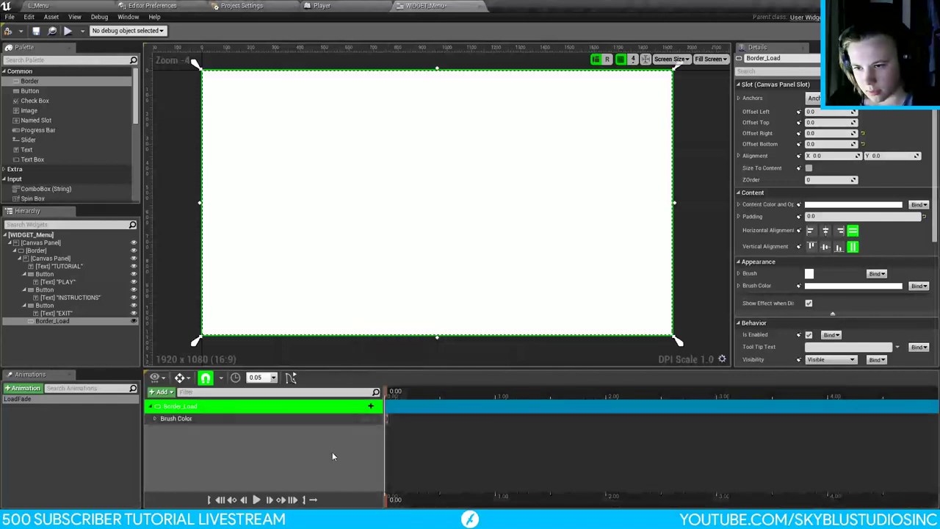
{"action": "left_click", "coordinate": [155, 418]}
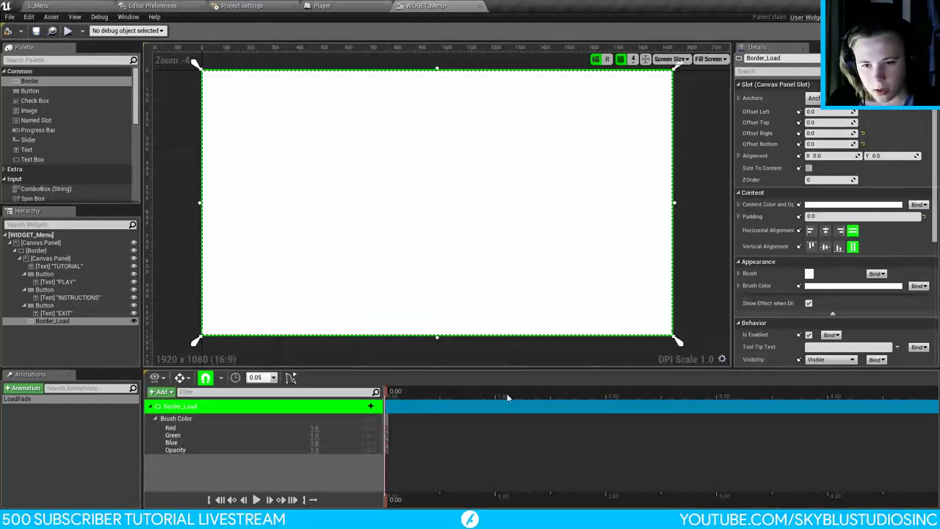
{"action": "left_click_drag", "start_coordinate": [389, 396], "coordinate": [430, 407]}
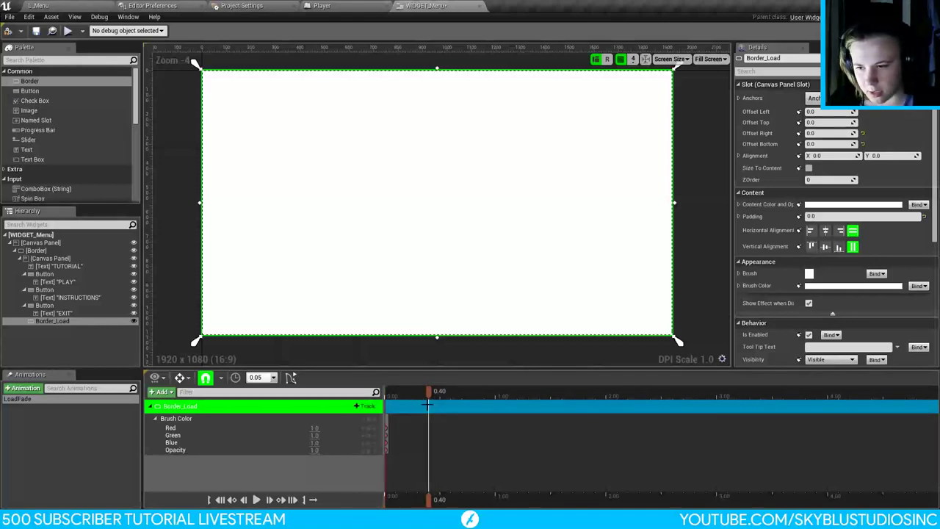
{"action": "left_click_drag", "start_coordinate": [422, 400], "coordinate": [384, 406]}
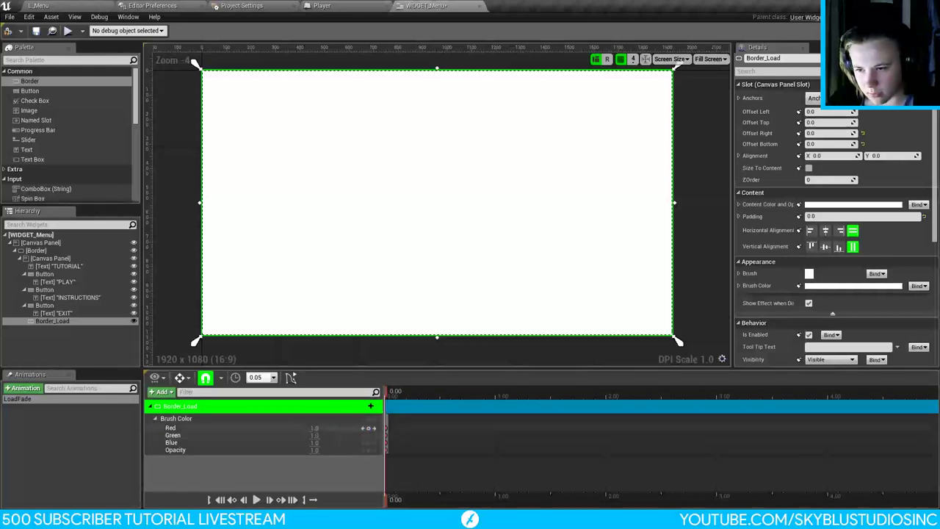
Step: Set the brush Red, Green and Blue values to 0 at time 0.00
{"action": "left_click_drag", "start_coordinate": [314, 427], "coordinate": [287, 427]}
{"action": "left_click", "coordinate": [314, 427]}
{"action": "type", "text": "0"}
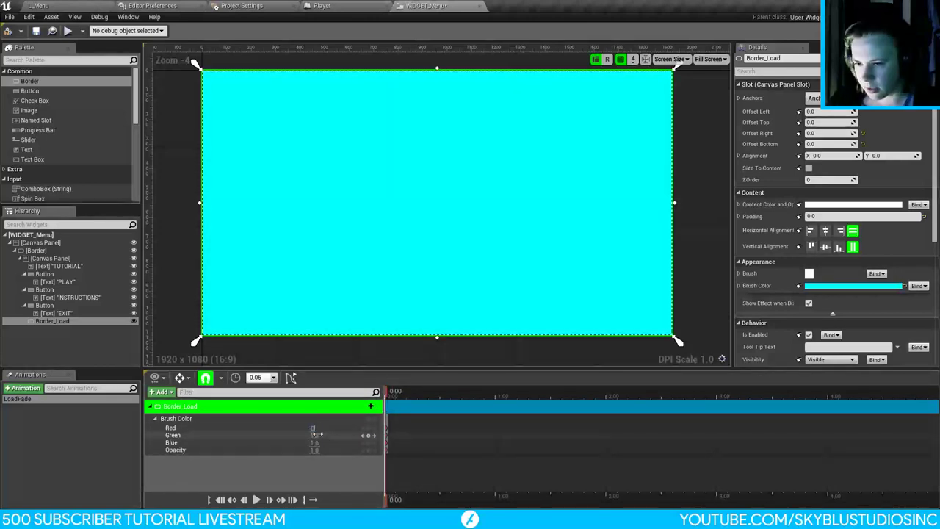
{"action": "left_click", "coordinate": [314, 435]}
{"action": "type", "text": "0"}
{"action": "left_click", "coordinate": [315, 442]}
{"action": "type", "text": "0"}
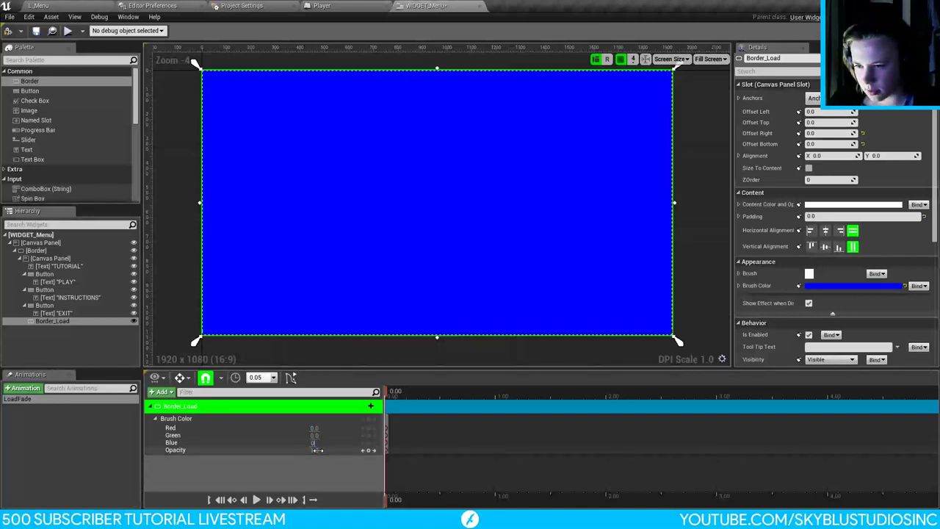
Step: Key Red, Green and Blue at 1 with Opacity 0 at time 0.00
{"action": "left_click", "coordinate": [314, 427]}
{"action": "type", "text": "1"}
{"action": "left_click", "coordinate": [314, 435]}
{"action": "type", "text": "1"}
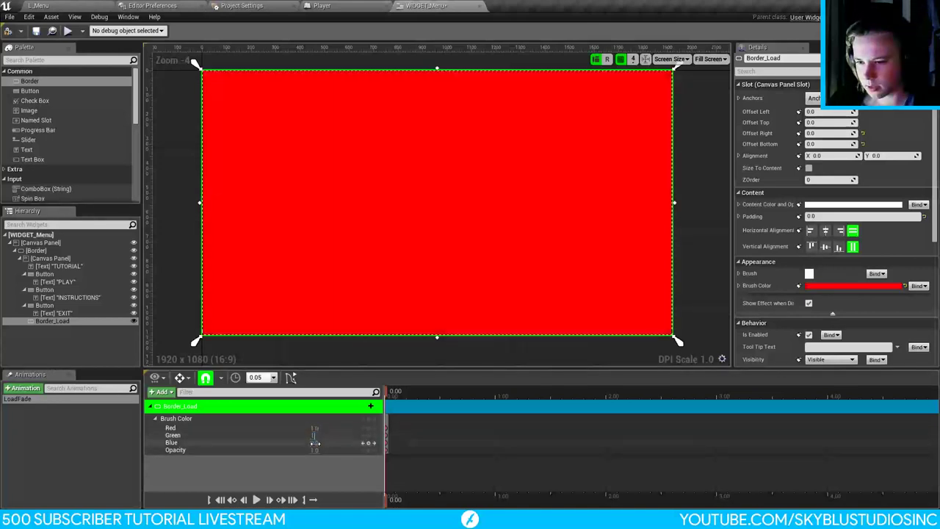
{"action": "left_click", "coordinate": [314, 442]}
{"action": "type", "text": "1"}
{"action": "left_click", "coordinate": [316, 450]}
{"action": "type", "text": "0"}
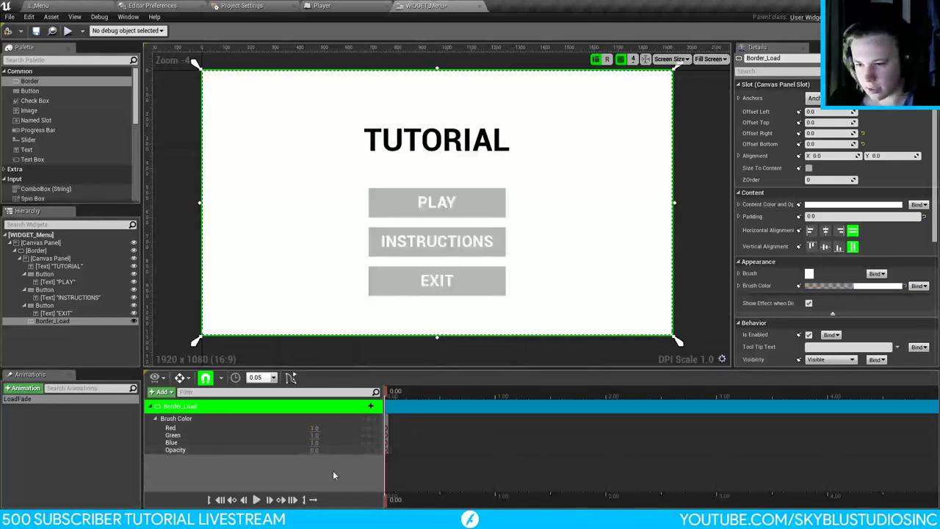
Step: Key Opacity 1 at 0.40, preview the fade at 0.10, and toggle auto-key on and off
{"action": "left_click_drag", "start_coordinate": [390, 396], "coordinate": [429, 406]}
{"action": "left_click", "coordinate": [315, 450]}
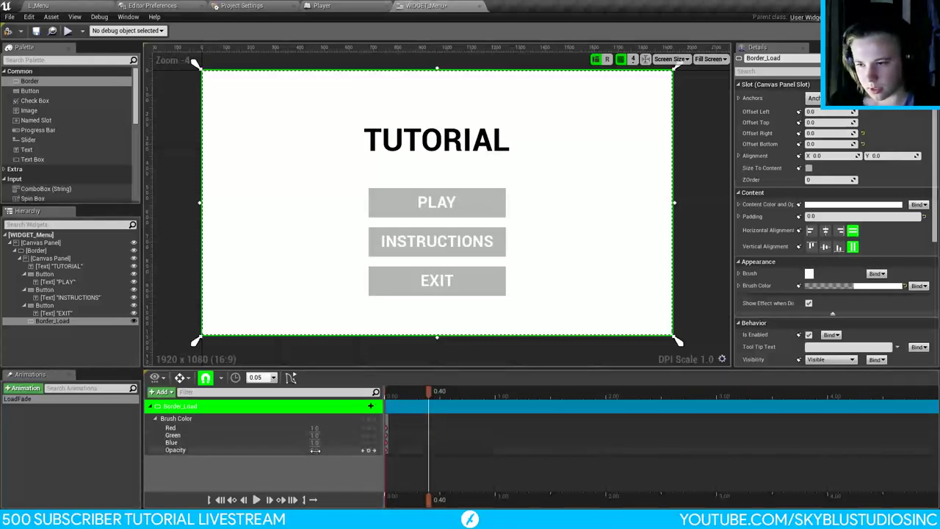
{"action": "type", "text": "1"}
{"action": "key", "text": "Return"}
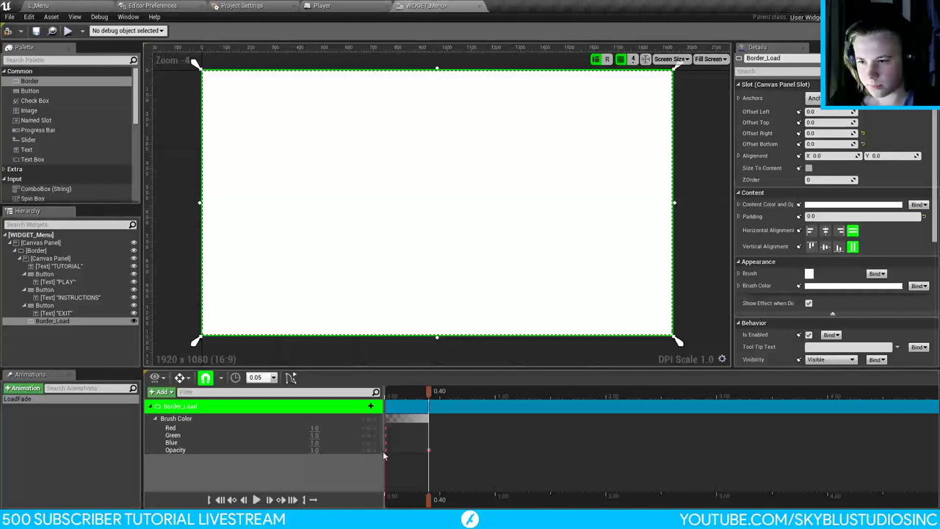
{"action": "left_click_drag", "start_coordinate": [428, 391], "coordinate": [380, 416]}
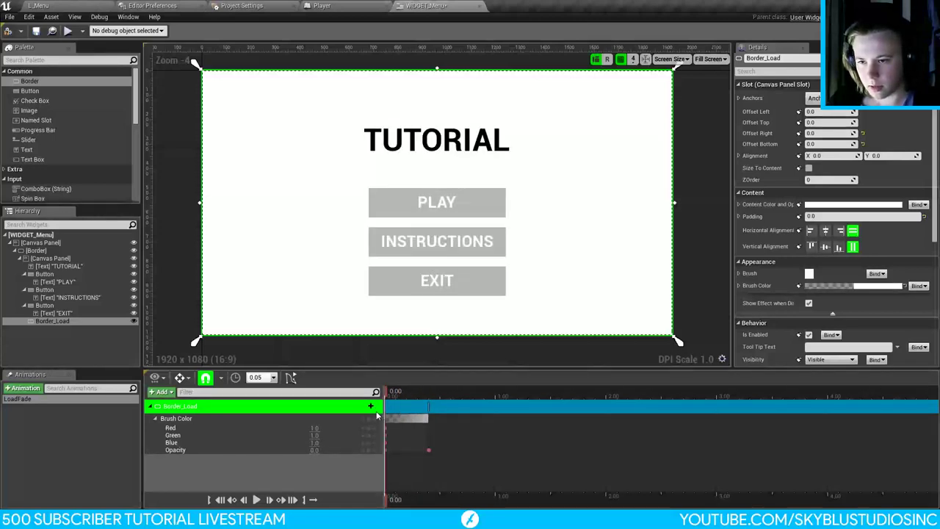
{"action": "left_click", "coordinate": [181, 377]}
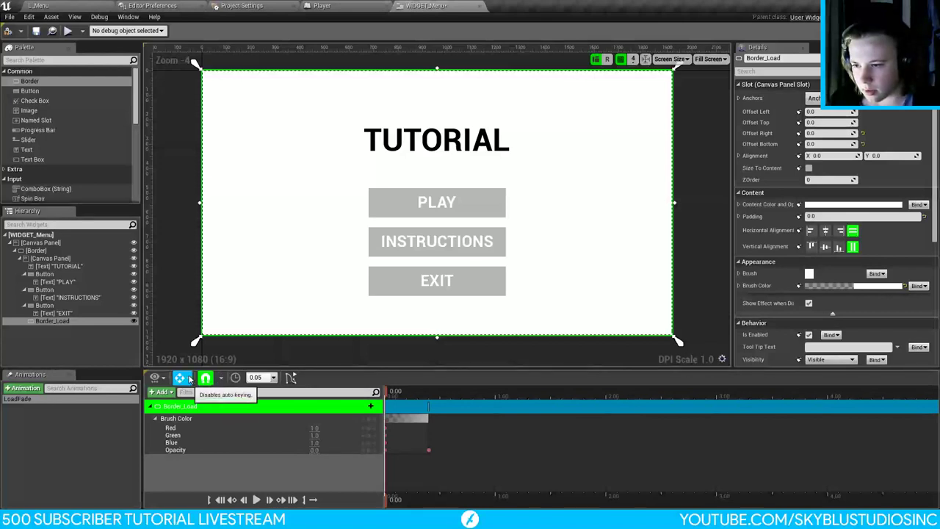
{"action": "left_click", "coordinate": [182, 377]}
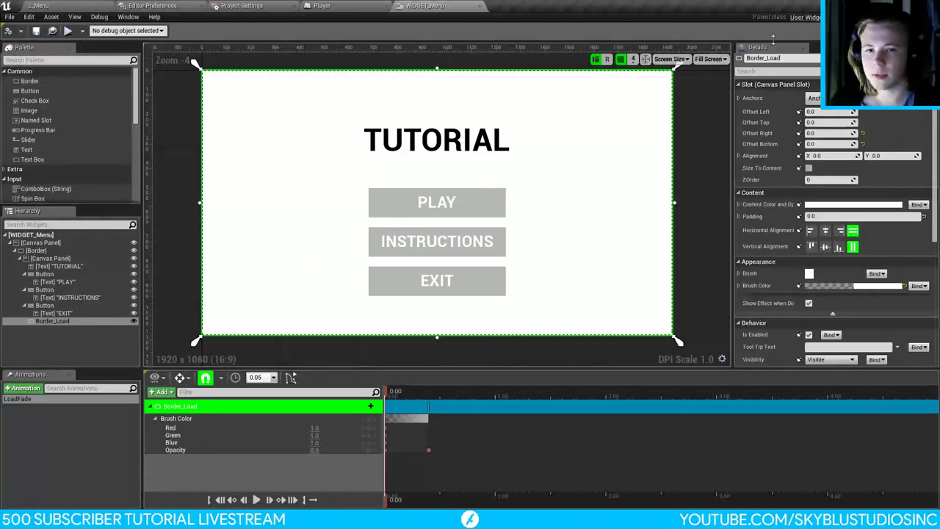
Step: Switch the widget editor from Designer to the WIDGET_Menu Graph view
{"action": "left_click", "coordinate": [907, 31]}
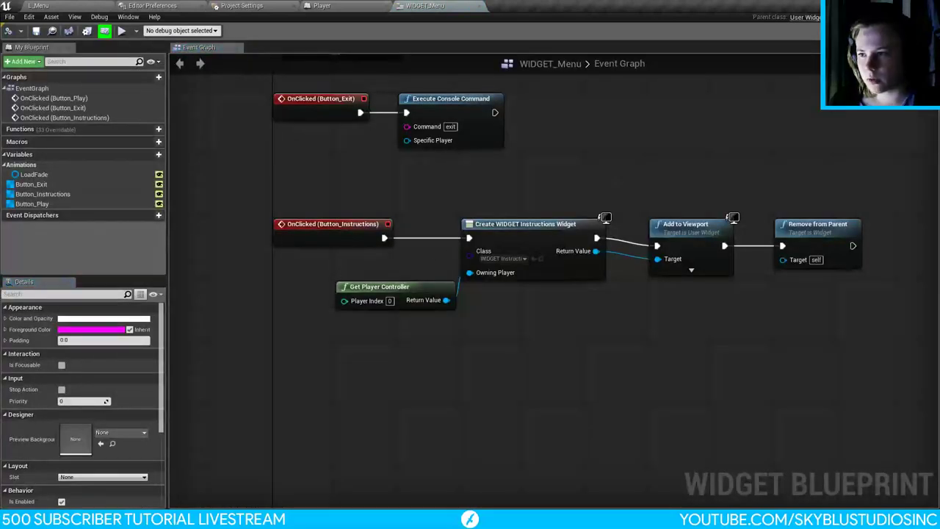
Step: Place a LoadFade getter in the graph beside Get Player Controller, making room before Open Level
{"action": "left_click", "coordinate": [33, 174]}
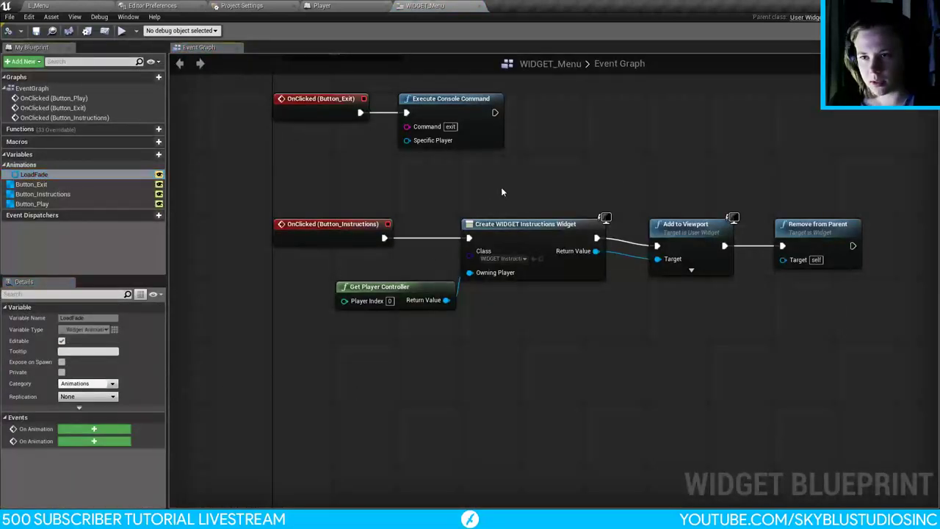
{"action": "right_click_drag", "start_coordinate": [501, 192], "coordinate": [456, 383]}
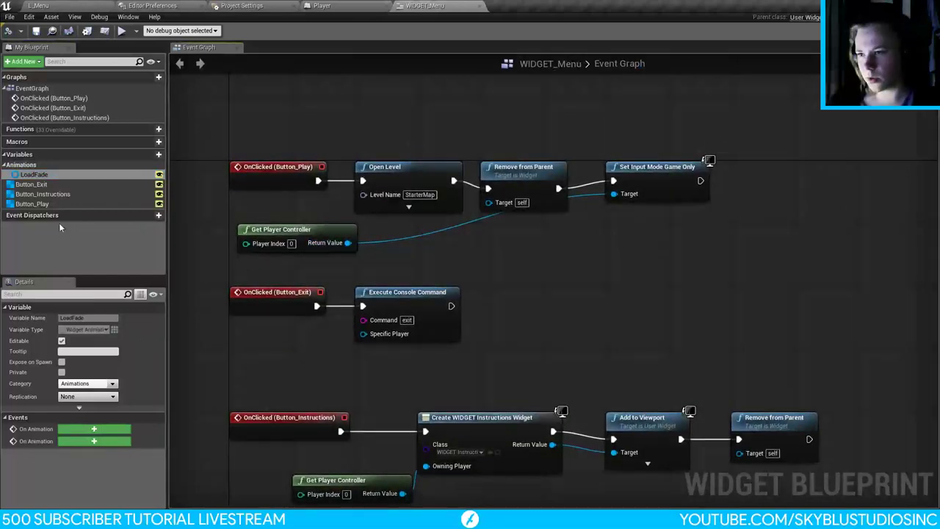
{"action": "left_click_drag", "start_coordinate": [33, 174], "coordinate": [631, 194]}
{"action": "left_click", "coordinate": [357, 145]}
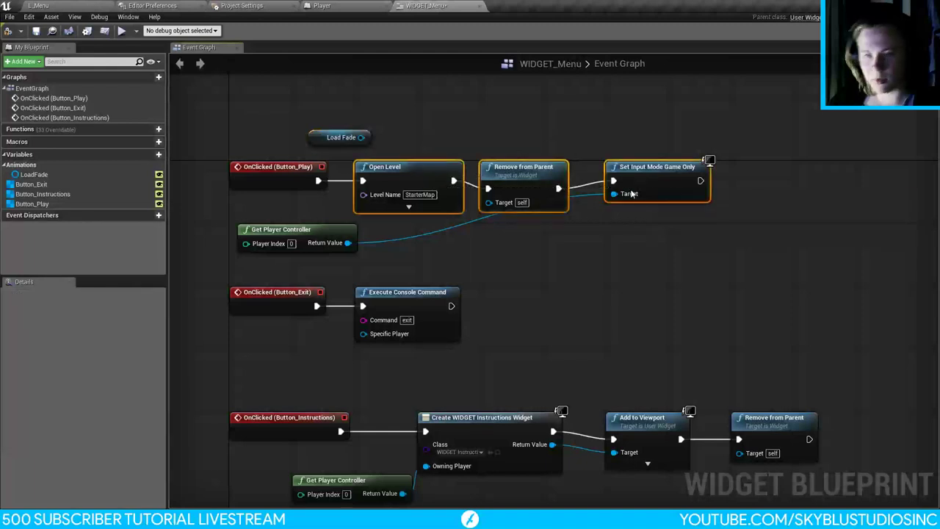
{"action": "left_click_drag", "start_coordinate": [403, 178], "coordinate": [653, 178]}
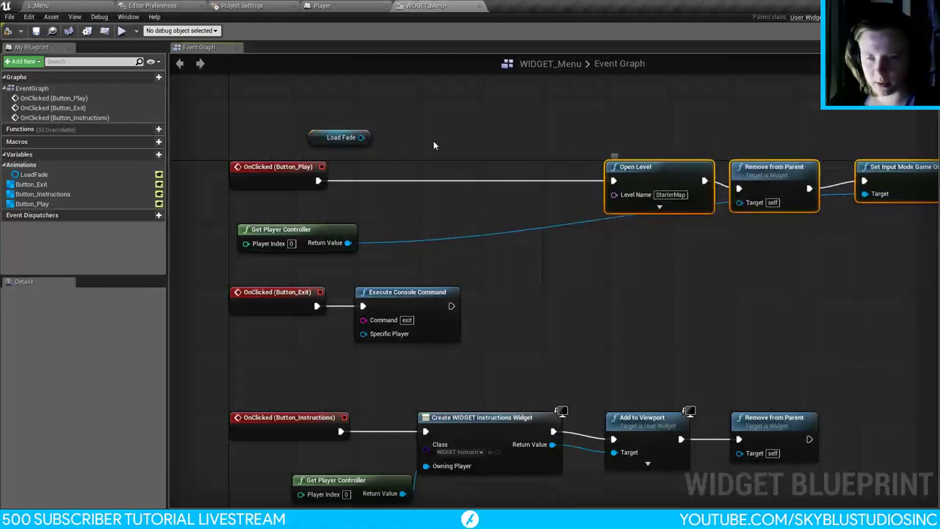
{"action": "left_click_drag", "start_coordinate": [324, 139], "coordinate": [318, 211]}
{"action": "left_click_drag", "start_coordinate": [257, 218], "coordinate": [393, 196]}
Step: Add a Play Animation node for LoadFade, wire it into Open Level, and set Start at Time to 0
{"action": "type", "text": "play"}
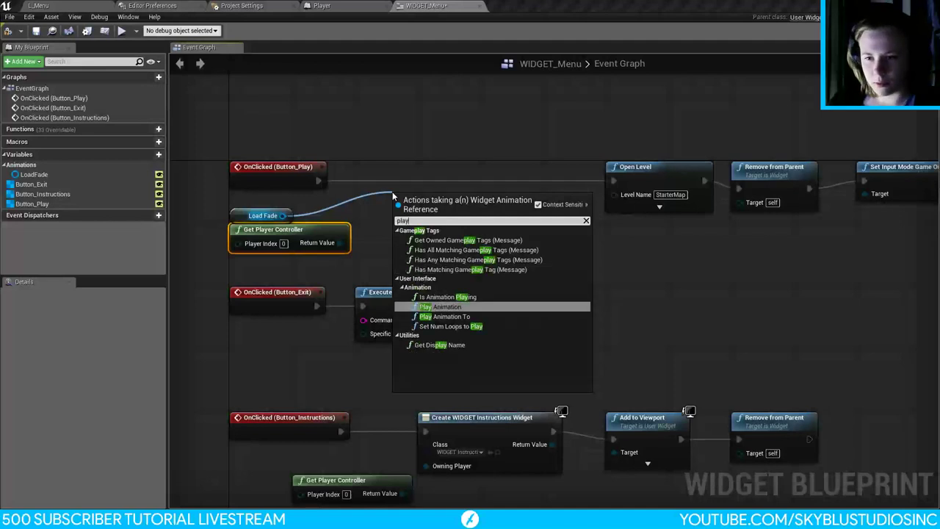
{"action": "key", "text": "Return"}
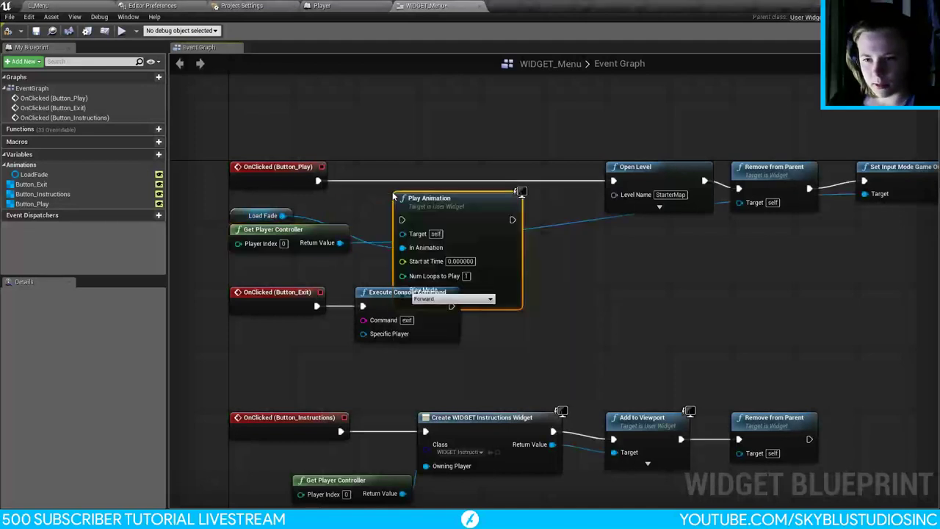
{"action": "left_click_drag", "start_coordinate": [445, 200], "coordinate": [318, 180]}
{"action": "left_click_drag", "start_coordinate": [536, 188], "coordinate": [614, 182]}
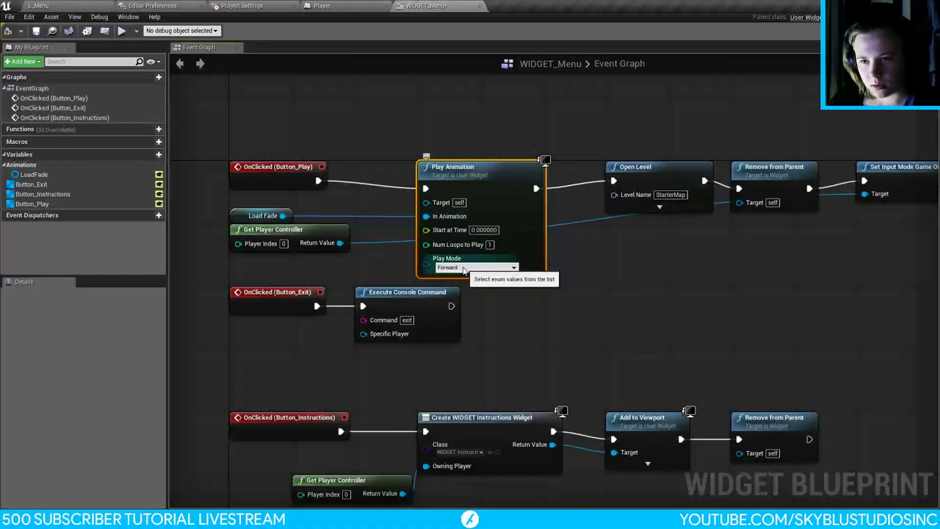
{"action": "left_click", "coordinate": [484, 230]}
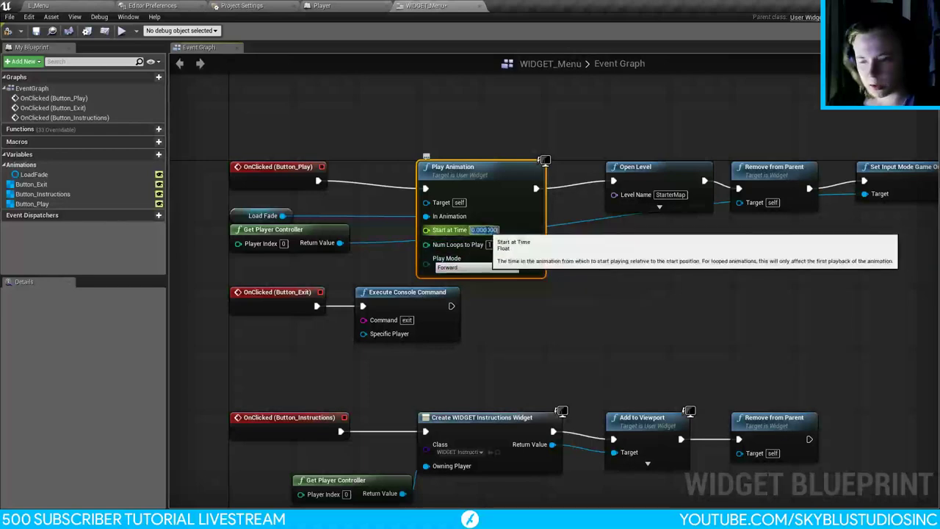
{"action": "type", "text": "0"}
{"action": "key", "text": "Return"}
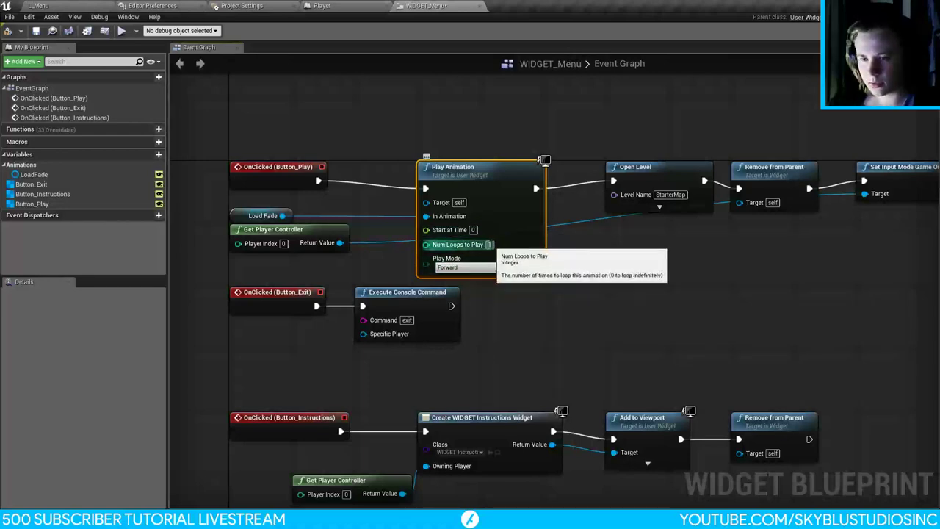
Step: Review the finished Play click chain, then return to the Designer view
{"action": "left_click", "coordinate": [732, 285]}
{"action": "right_click_drag", "start_coordinate": [731, 281], "coordinate": [451, 330]}
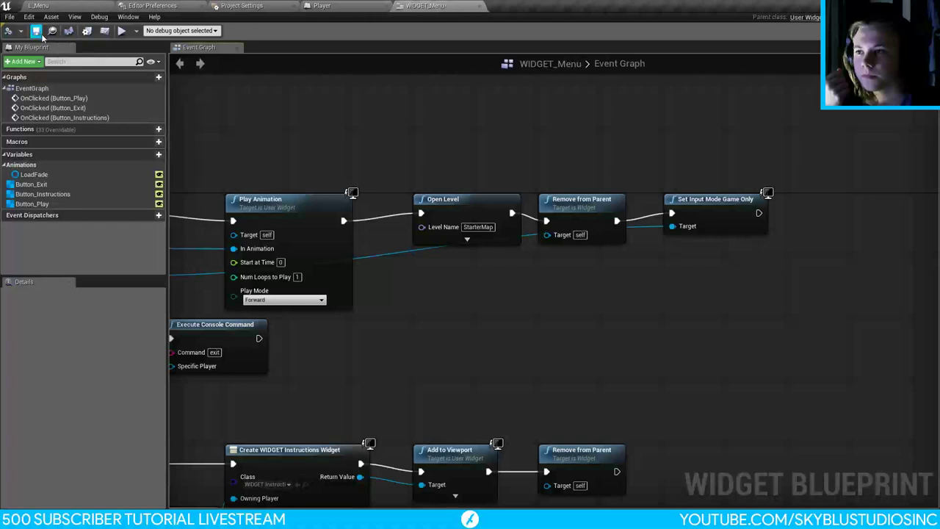
{"action": "right_click_drag", "start_coordinate": [340, 138], "coordinate": [510, 151]}
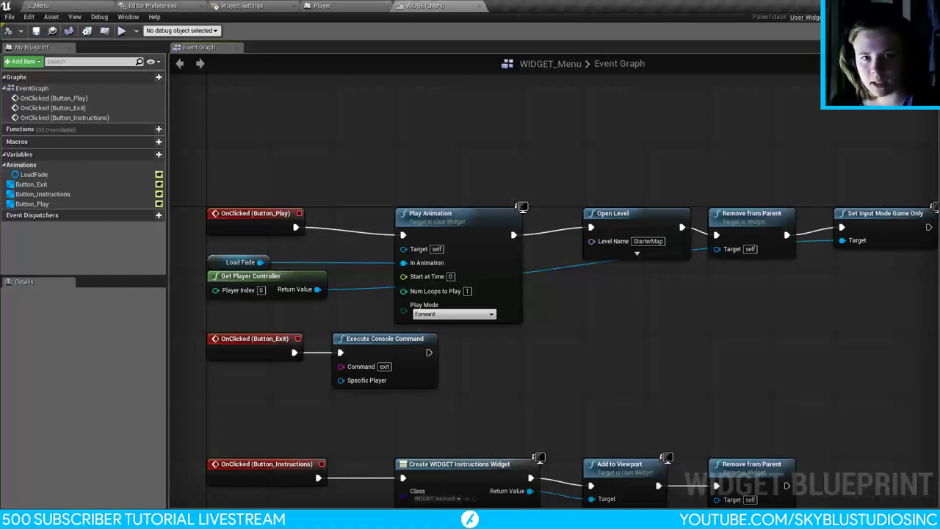
{"action": "left_click", "coordinate": [882, 30]}
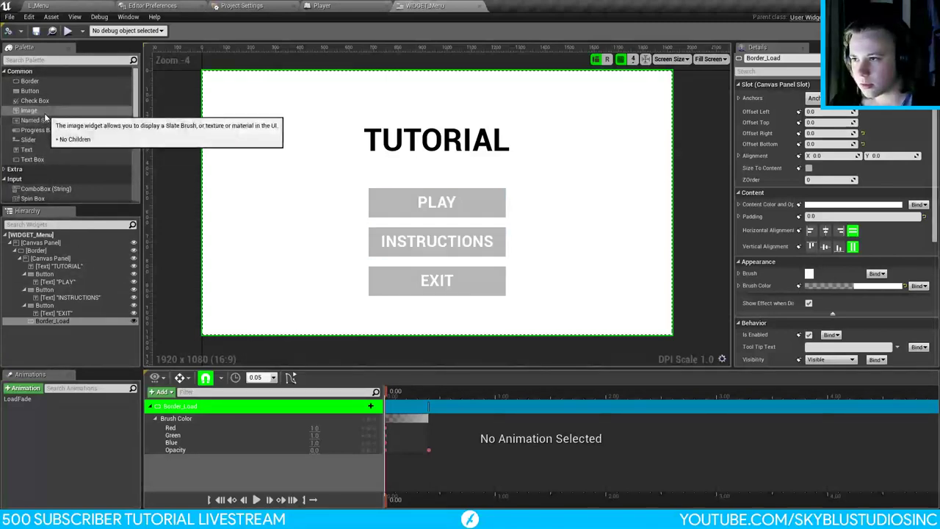
Step: Select the Canvas Panel under Border_Load and scroll the Palette to the Primitive widgets
{"action": "scroll", "coordinate": [52, 139], "scroll_direction": "down", "scroll_amount": 3}
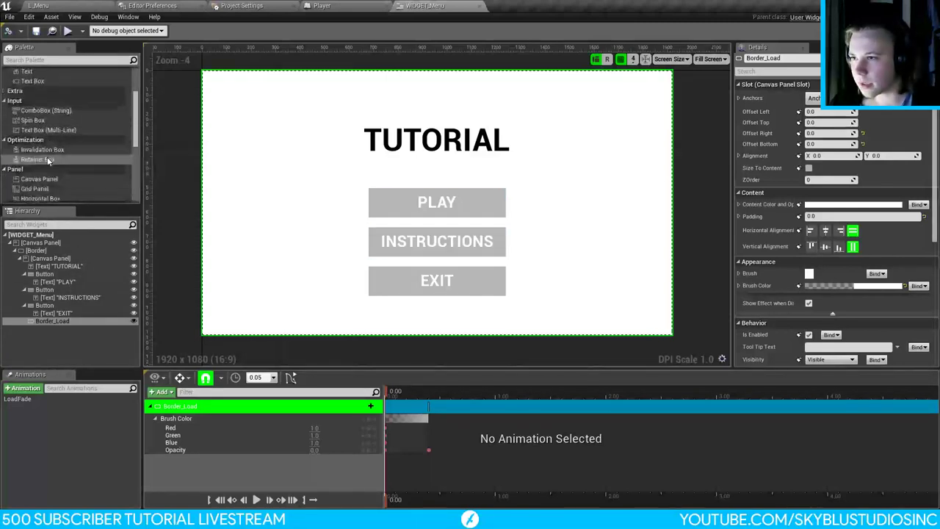
{"action": "scroll", "coordinate": [48, 160], "scroll_direction": "down", "scroll_amount": 2}
{"action": "left_click_drag", "start_coordinate": [45, 118], "coordinate": [44, 325]}
{"action": "left_click", "coordinate": [62, 331]}
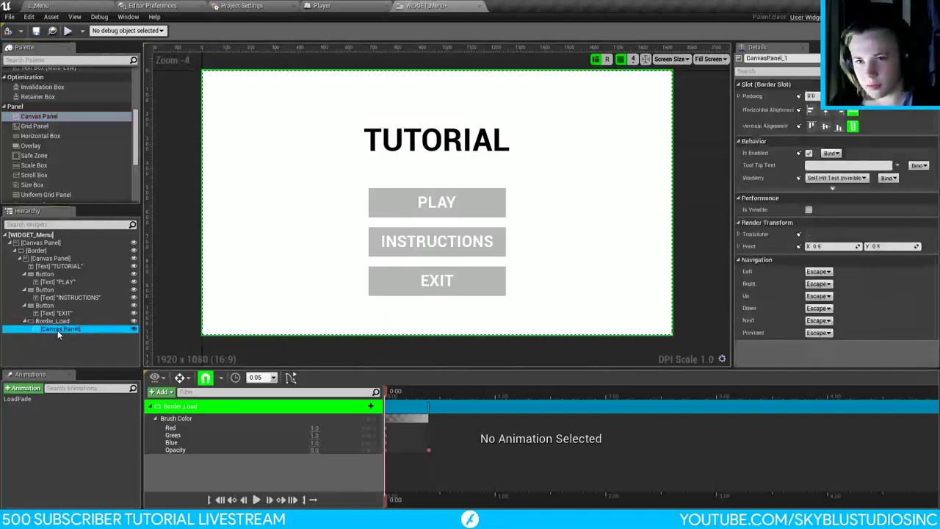
{"action": "scroll", "coordinate": [58, 153], "scroll_direction": "up", "scroll_amount": 5}
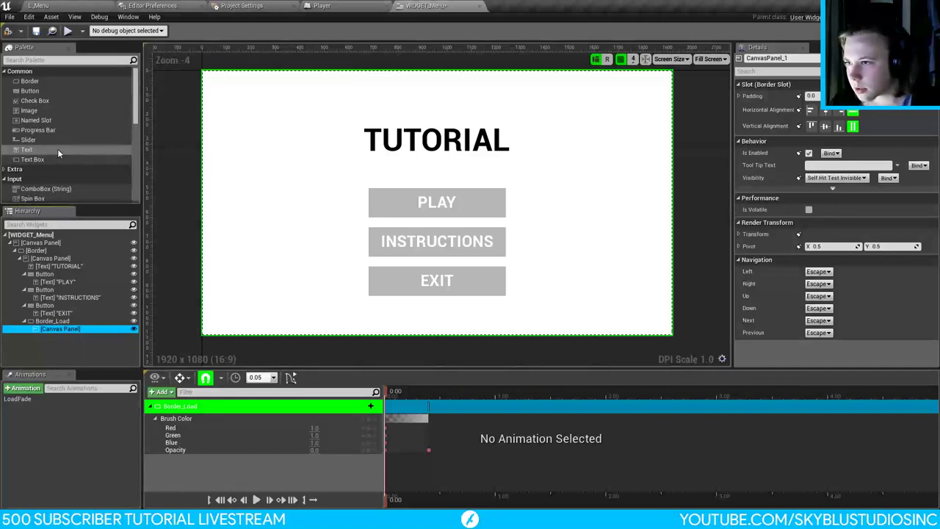
{"action": "scroll", "coordinate": [57, 148], "scroll_direction": "down", "scroll_amount": 2}
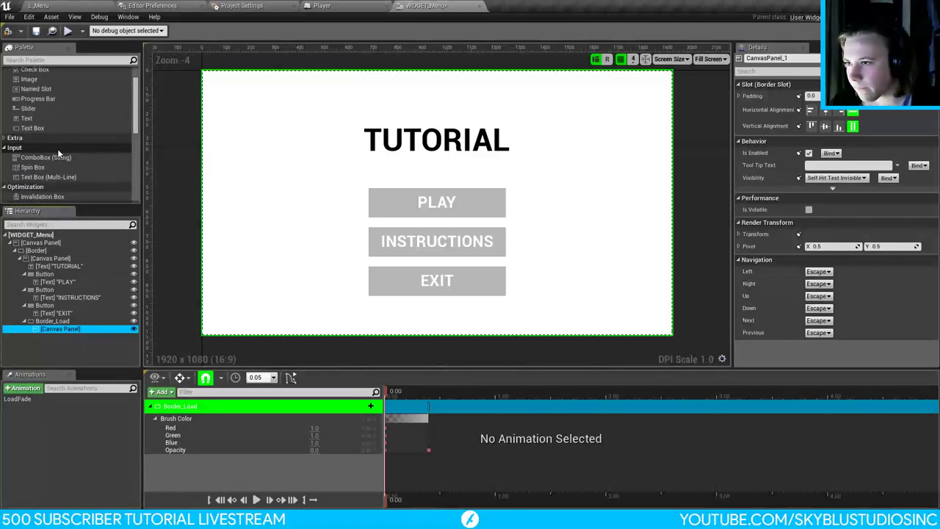
{"action": "scroll", "coordinate": [57, 148], "scroll_direction": "down", "scroll_amount": 5}
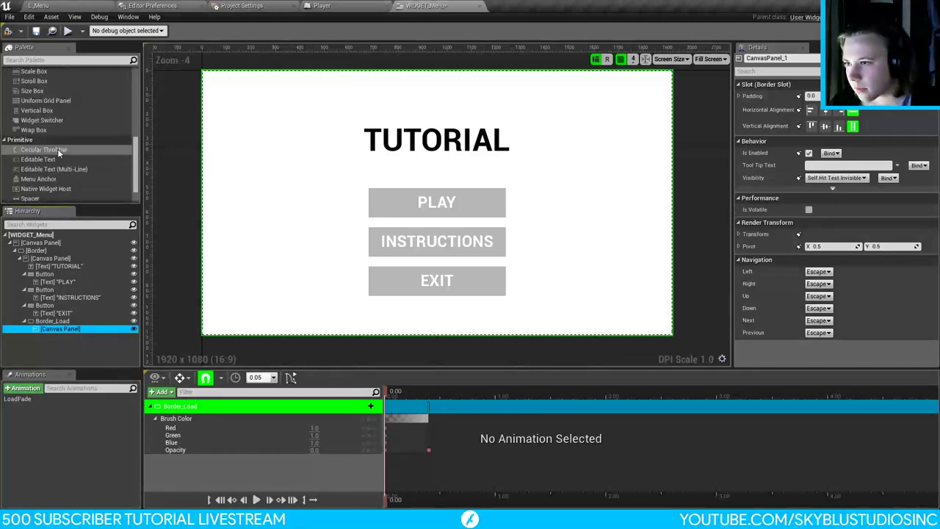
Step: Drop a Circular Throbber into Border_Load's Canvas Panel and size it 128 by 128
{"action": "left_click_drag", "start_coordinate": [57, 148], "coordinate": [49, 335]}
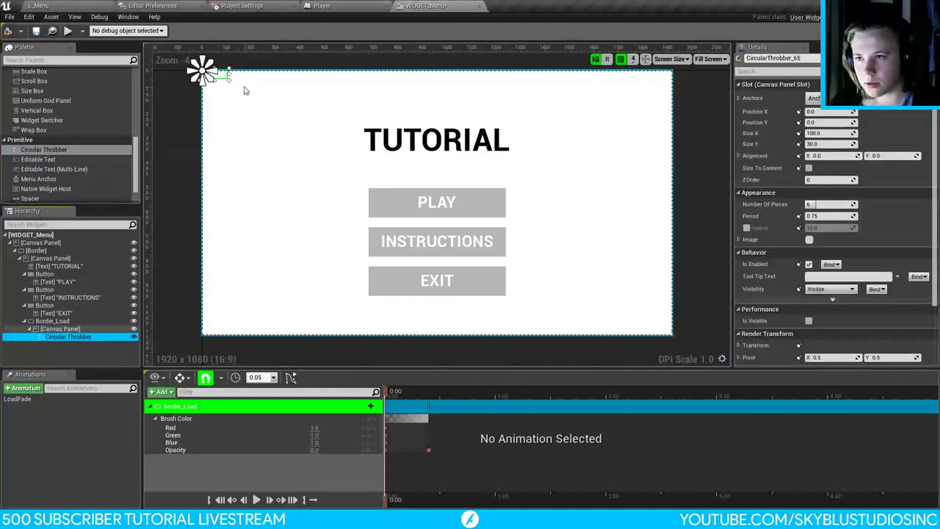
{"action": "left_click", "coordinate": [828, 133]}
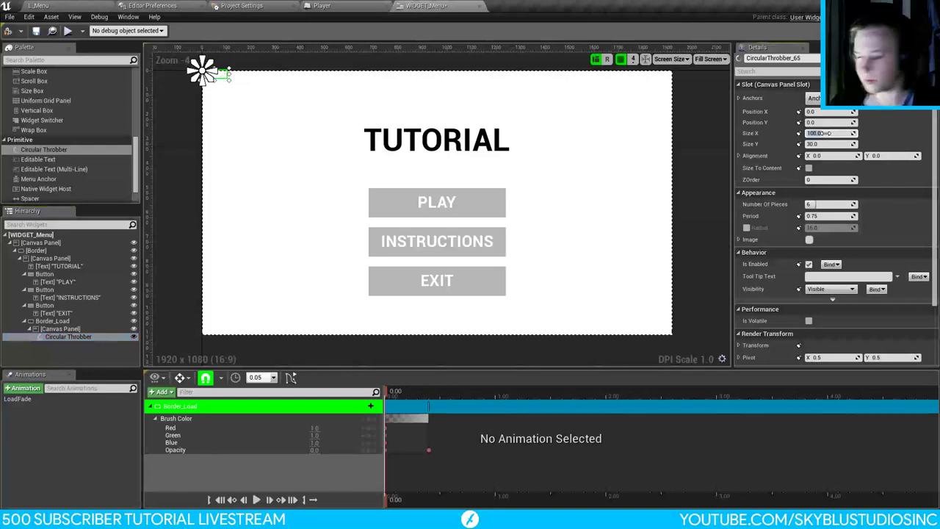
{"action": "type", "text": "1"}
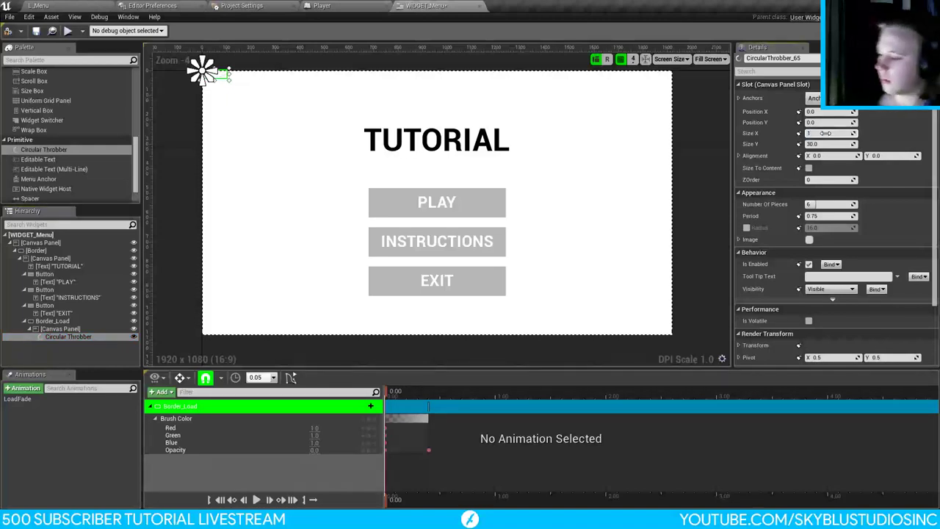
{"action": "type", "text": "28"}
{"action": "key", "text": "Return"}
{"action": "type", "text": "128"}
{"action": "key", "text": "Return"}
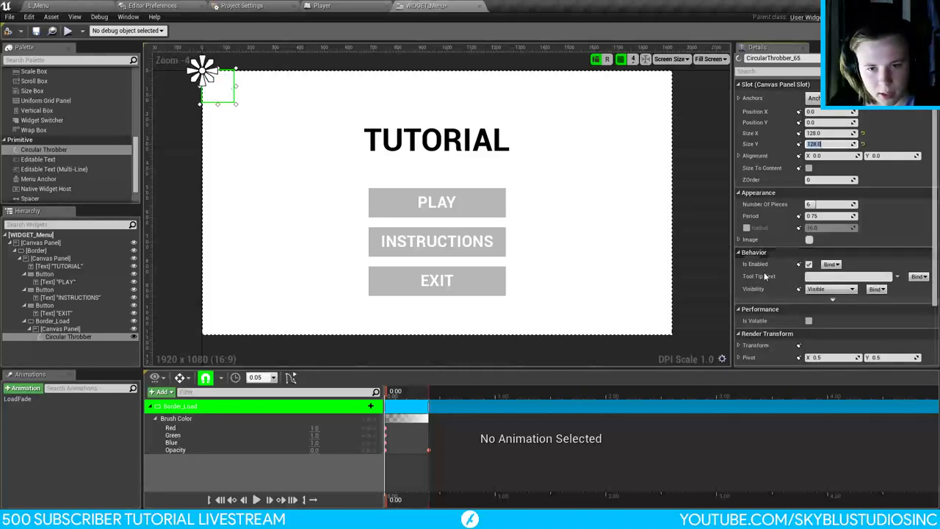
Step: Give the throbber the T_EV_BlankWhite_01 image with a black tint
{"action": "left_click", "coordinate": [738, 240]}
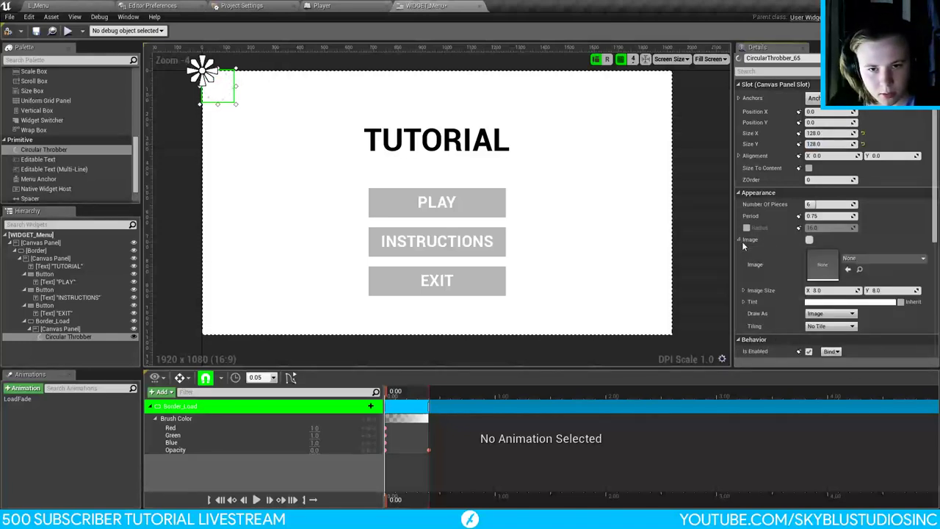
{"action": "left_click", "coordinate": [891, 258]}
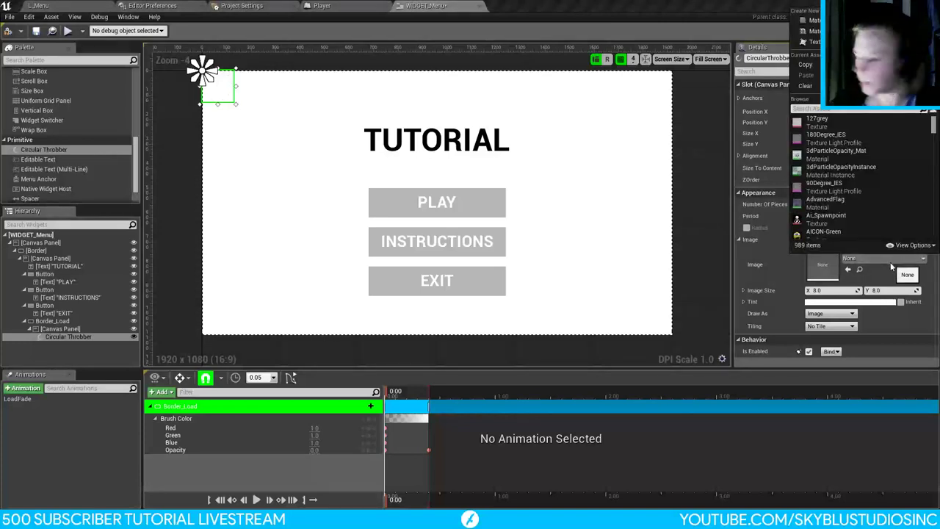
{"action": "type", "text": "white"}
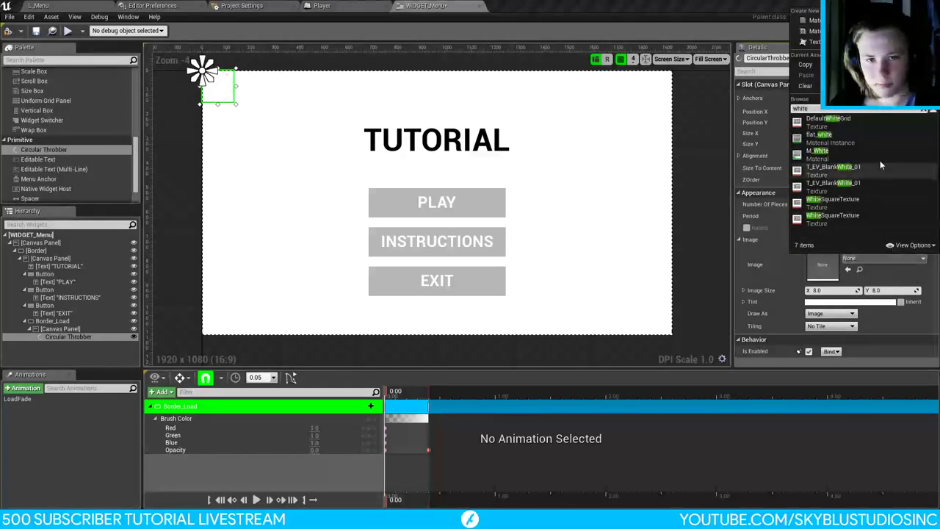
{"action": "left_click", "coordinate": [834, 167]}
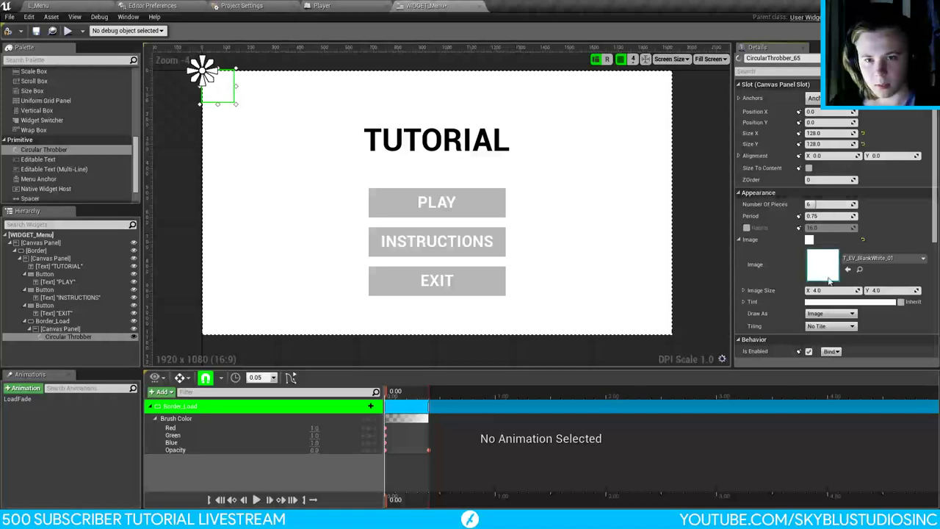
{"action": "left_click", "coordinate": [822, 302]}
{"action": "left_click", "coordinate": [750, 374]}
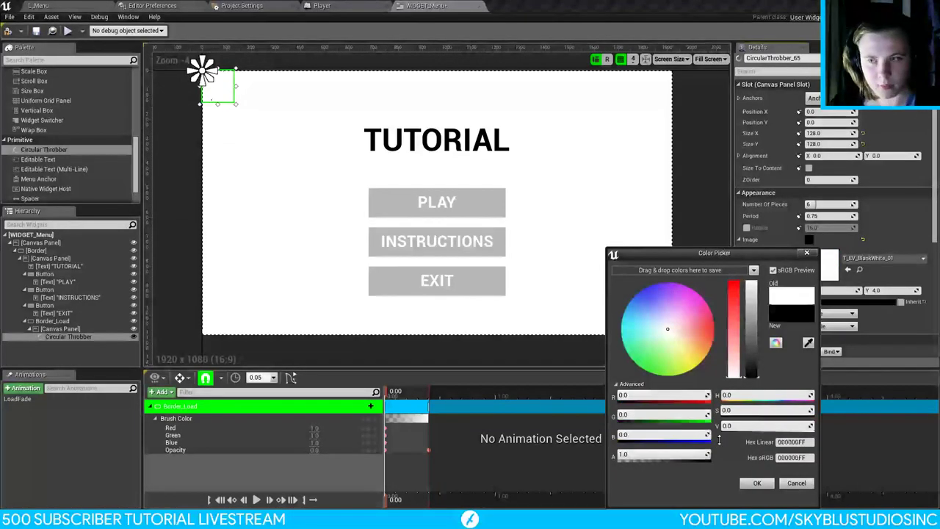
{"action": "left_click", "coordinate": [756, 483]}
{"action": "left_click", "coordinate": [739, 239]}
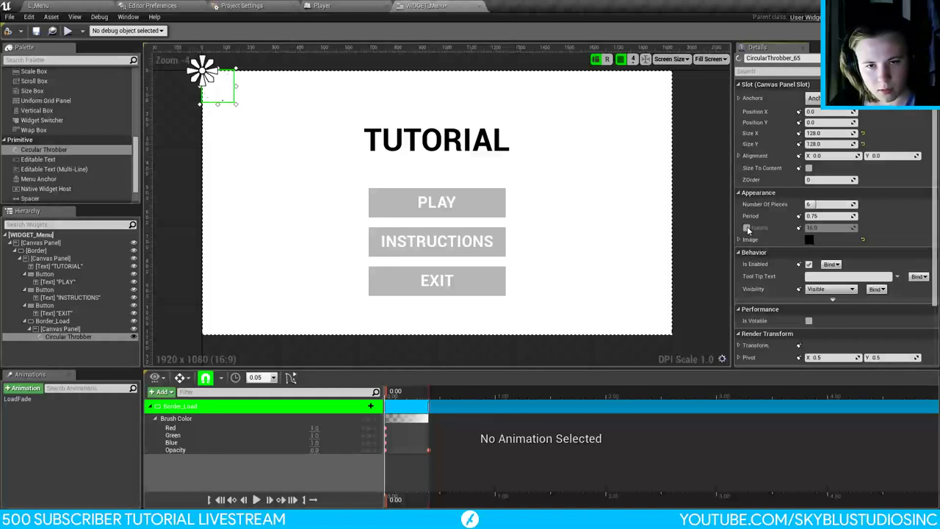
{"action": "scroll", "coordinate": [177, 113], "scroll_direction": "up", "scroll_amount": 1}
{"action": "scroll", "coordinate": [203, 92], "scroll_direction": "down", "scroll_amount": 3}
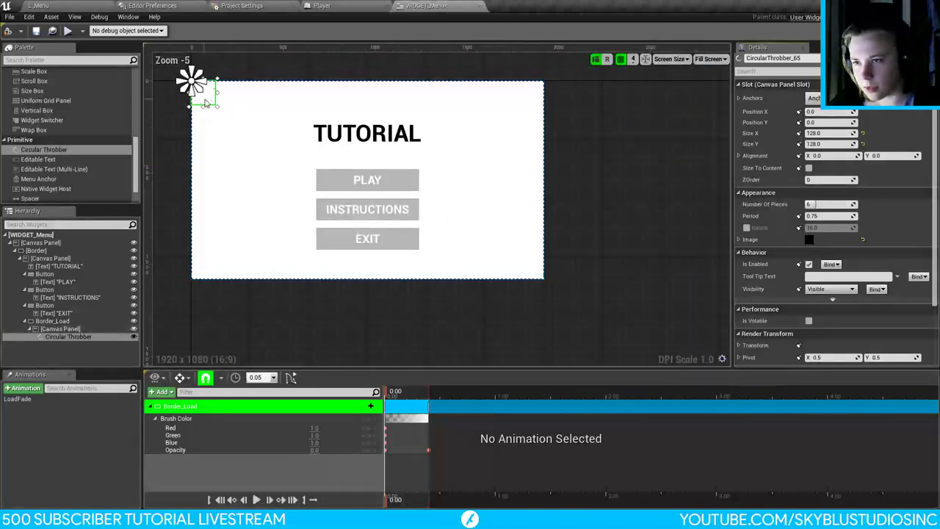
Step: Anchor the throbber to the screen centre with 0.5 by 0.5 alignment
{"action": "left_click_drag", "start_coordinate": [214, 102], "coordinate": [380, 198]}
{"action": "left_click", "coordinate": [814, 99]}
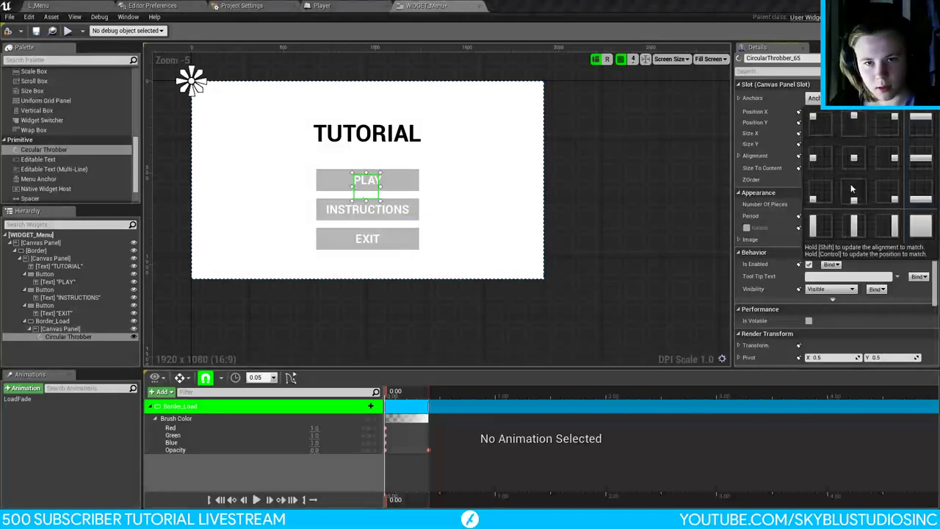
{"action": "left_click", "coordinate": [852, 189], "text": "ctrl"}
{"action": "left_click", "coordinate": [863, 112]}
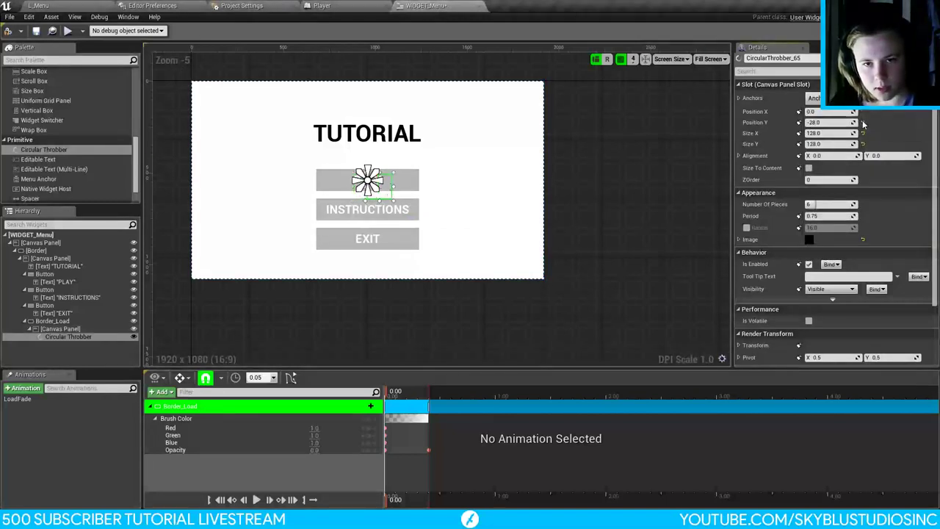
{"action": "left_click", "coordinate": [832, 133]}
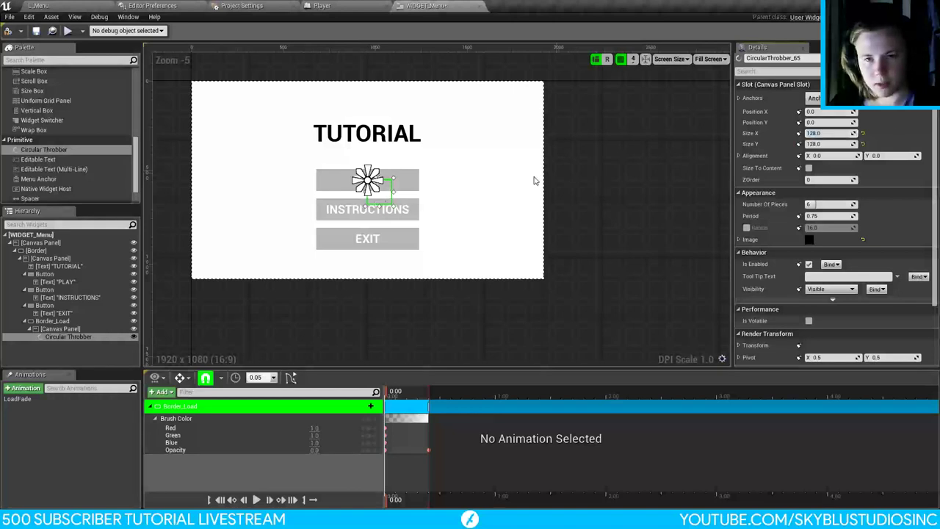
{"action": "left_click", "coordinate": [825, 155]}
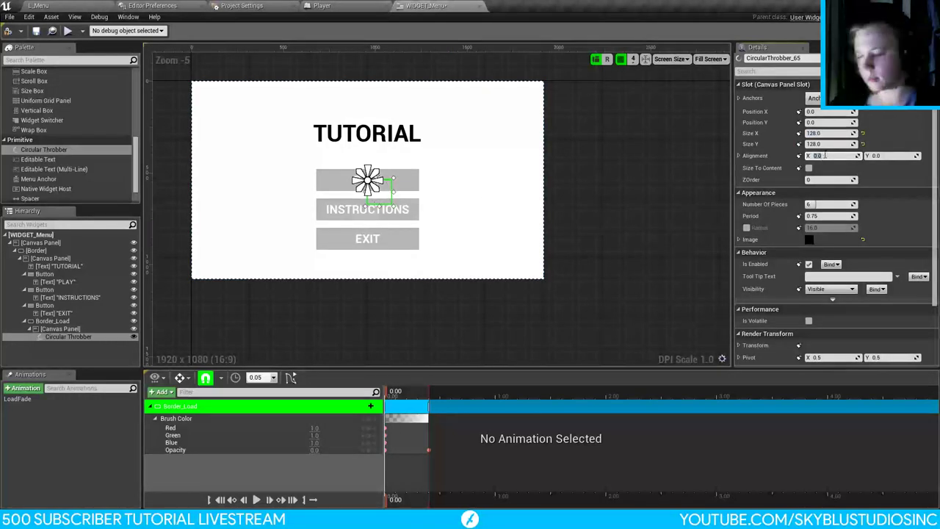
{"action": "type", "text": "0.5"}
{"action": "key", "text": "Tab"}
{"action": "type", "text": "0.5"}
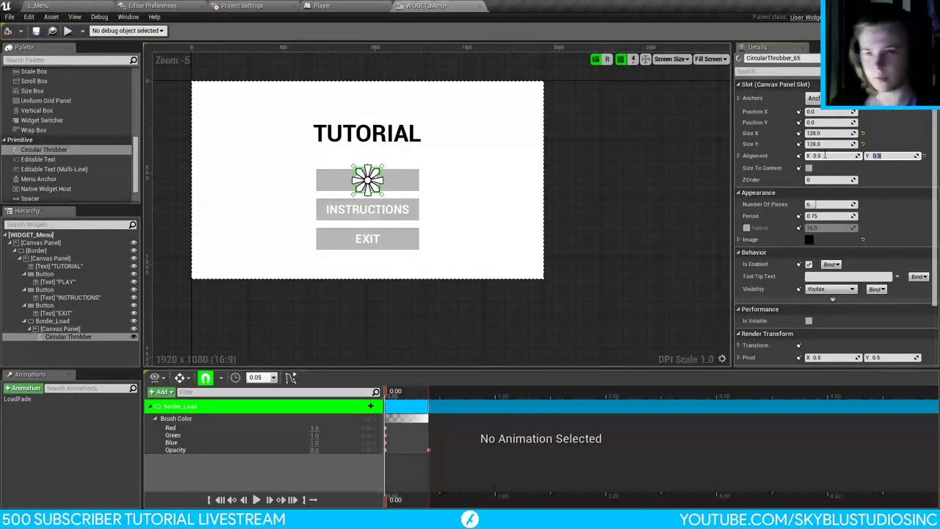
{"action": "left_click", "coordinate": [619, 163]}
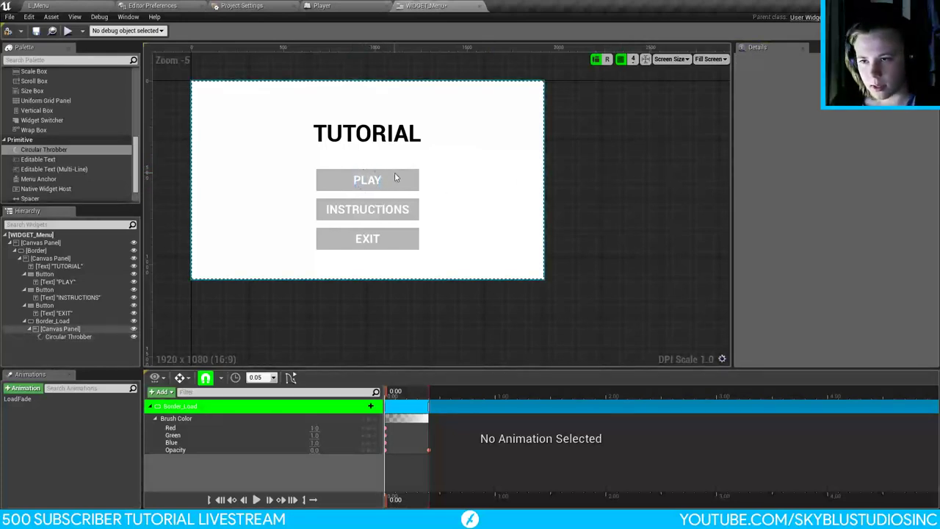
Step: Rename the throbber widget to Throbber_Load
{"action": "left_click", "coordinate": [74, 337]}
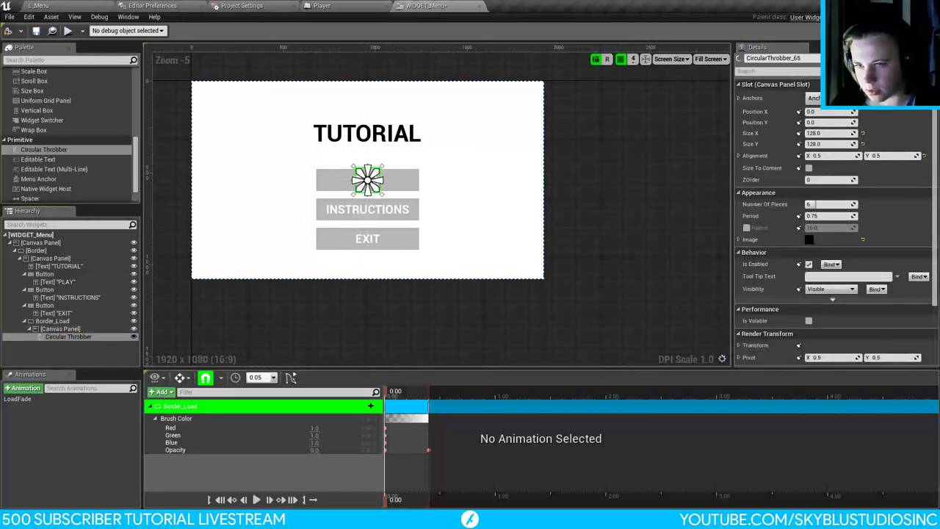
{"action": "left_click", "coordinate": [784, 57]}
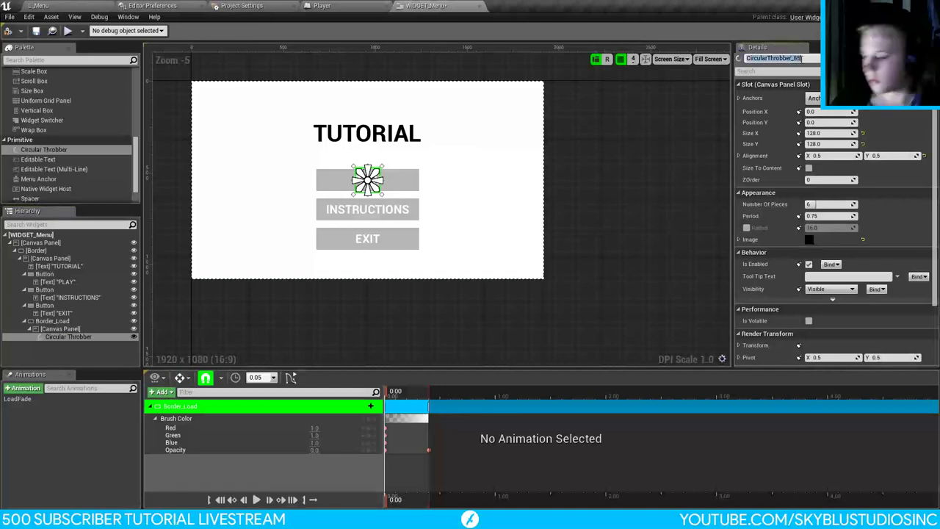
{"action": "type", "text": "Throbber_"}
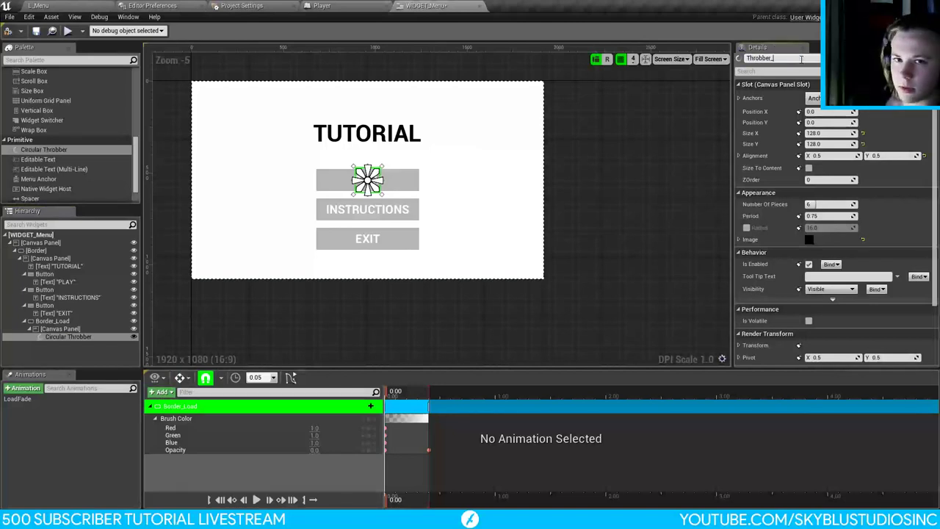
{"action": "type", "text": "load"}
{"action": "key", "text": "BackSpace"}
{"action": "key", "text": "BackSpace"}
{"action": "key", "text": "BackSpace"}
{"action": "key", "text": "BackSpace"}
{"action": "type", "text": "Load"}
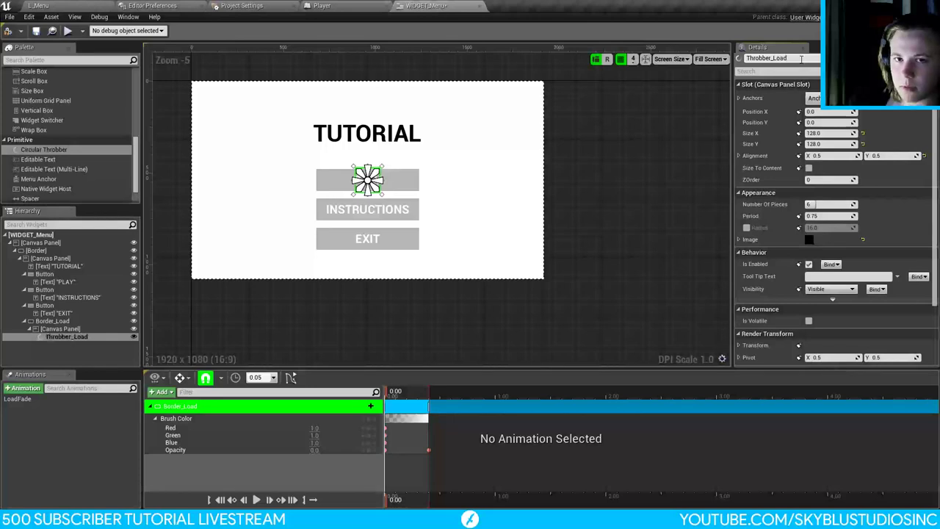
Step: Add a Throbber_Load track to LoadFade and list its animatable properties
{"action": "left_click", "coordinate": [164, 394]}
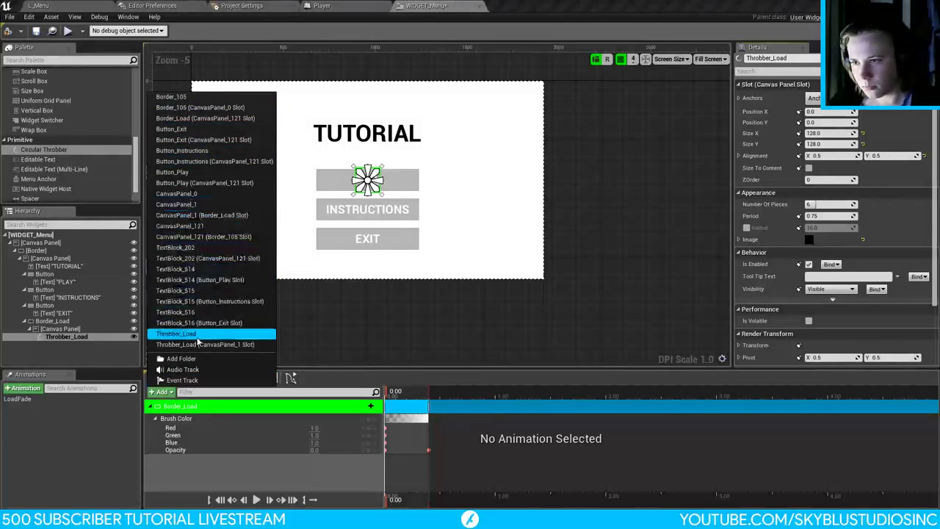
{"action": "left_click", "coordinate": [193, 336]}
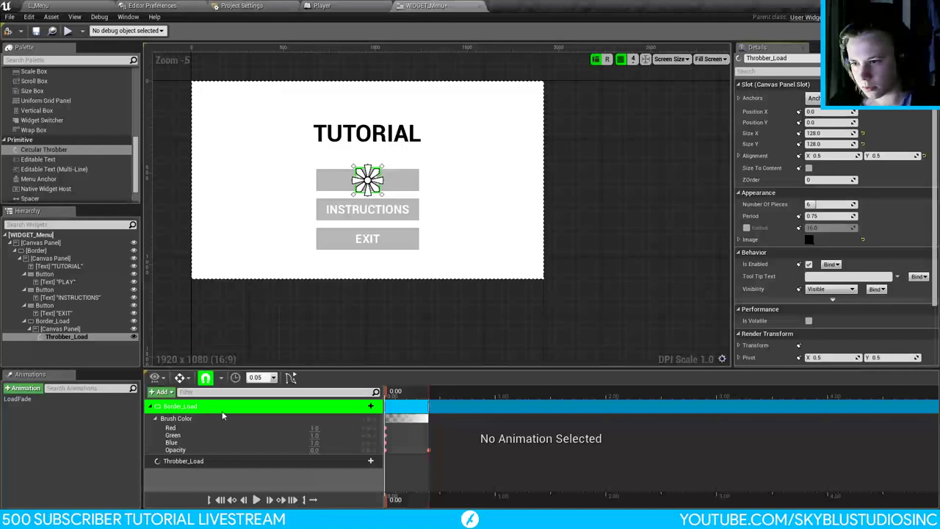
{"action": "left_click", "coordinate": [367, 461]}
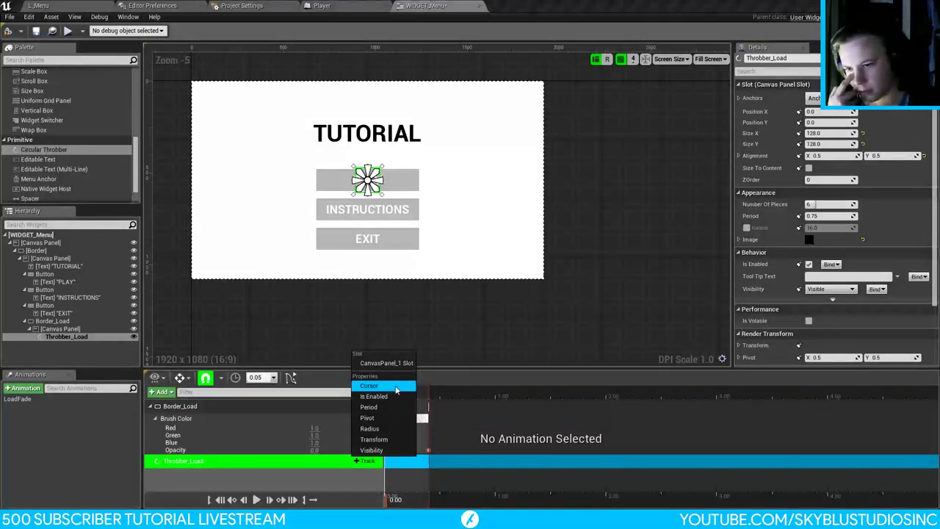
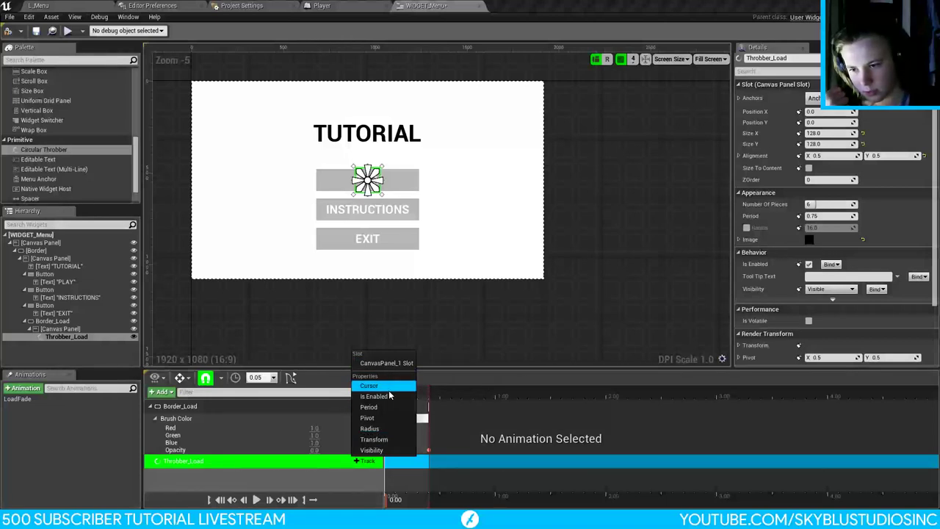
Step: Key Throbber_Load's Radius to 0 at 0.00 and 16 at 0.40, then scrub to preview it
{"action": "left_click", "coordinate": [374, 428]}
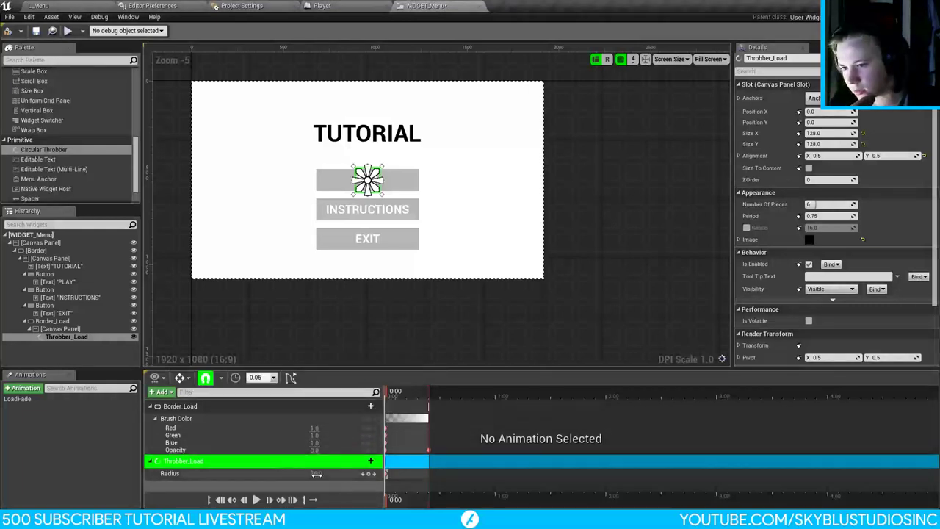
{"action": "left_click_drag", "start_coordinate": [324, 473], "coordinate": [312, 473]}
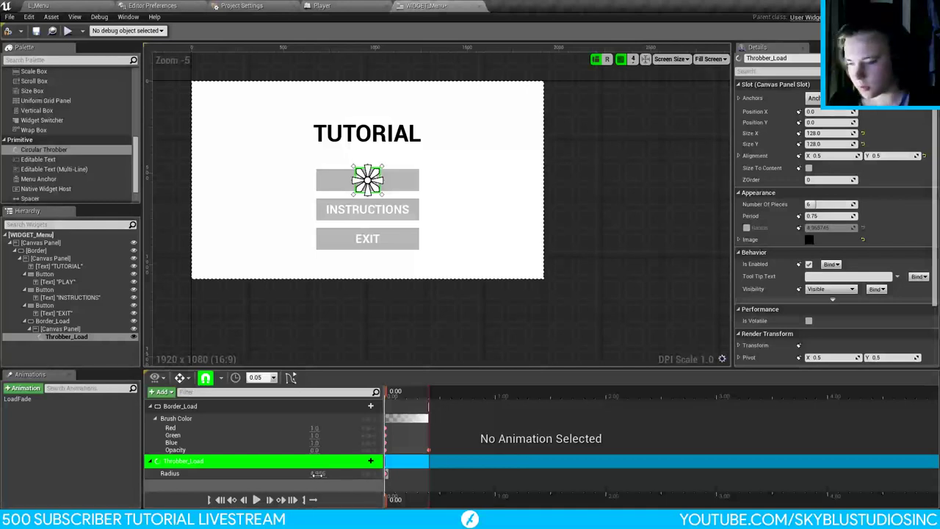
{"action": "left_click_drag", "start_coordinate": [316, 474], "coordinate": [304, 474]}
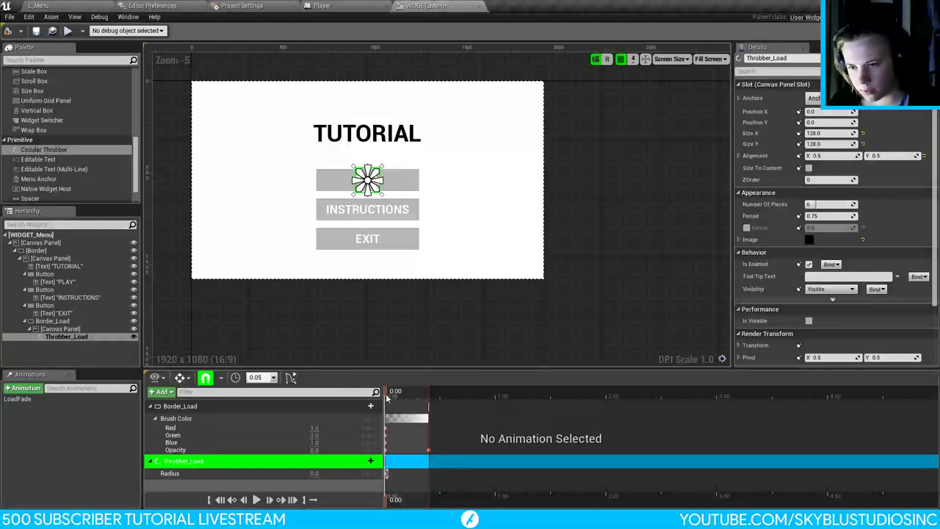
{"action": "left_click_drag", "start_coordinate": [387, 397], "coordinate": [429, 396]}
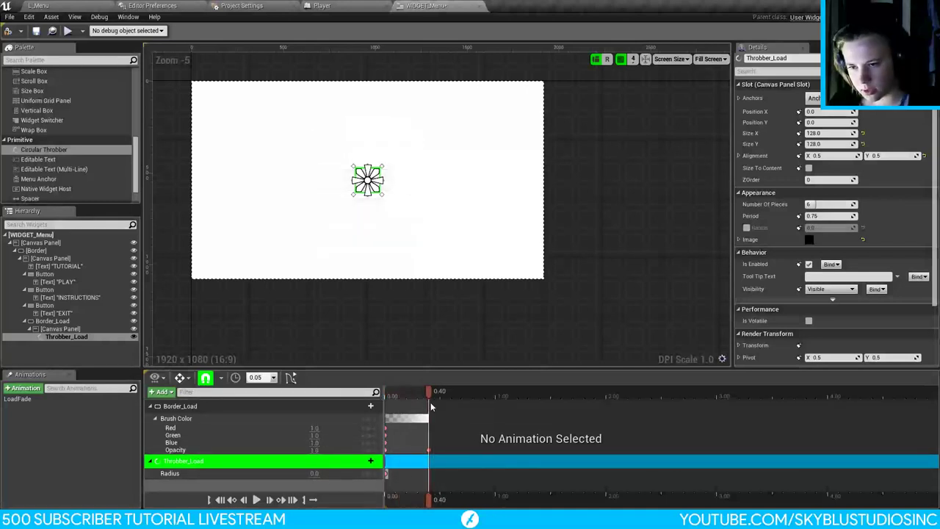
{"action": "left_click", "coordinate": [315, 473]}
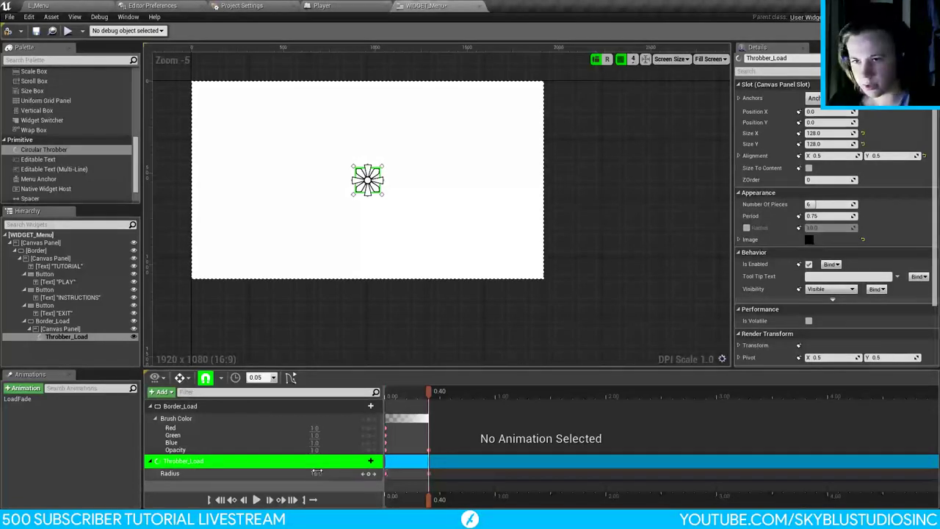
{"action": "key", "text": "Return"}
{"action": "left_click", "coordinate": [490, 334]}
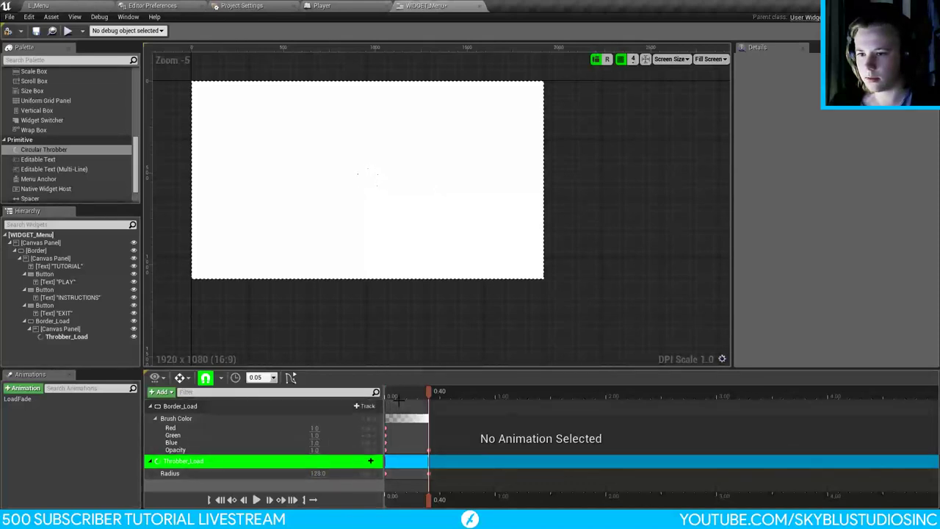
{"action": "left_click_drag", "start_coordinate": [429, 395], "coordinate": [385, 415]}
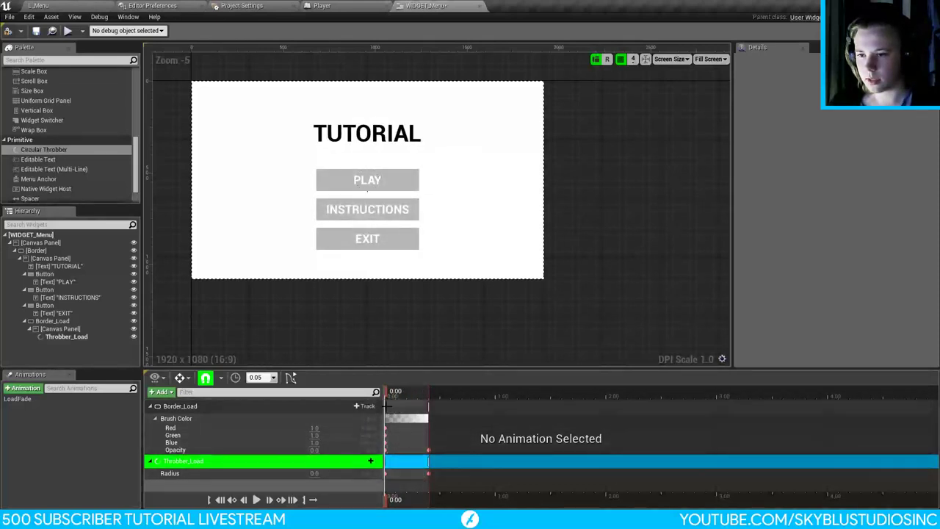
Step: Replace the Radius track with a Transform track on Throbber_Load and expand its Scale channels
{"action": "left_click", "coordinate": [275, 474]}
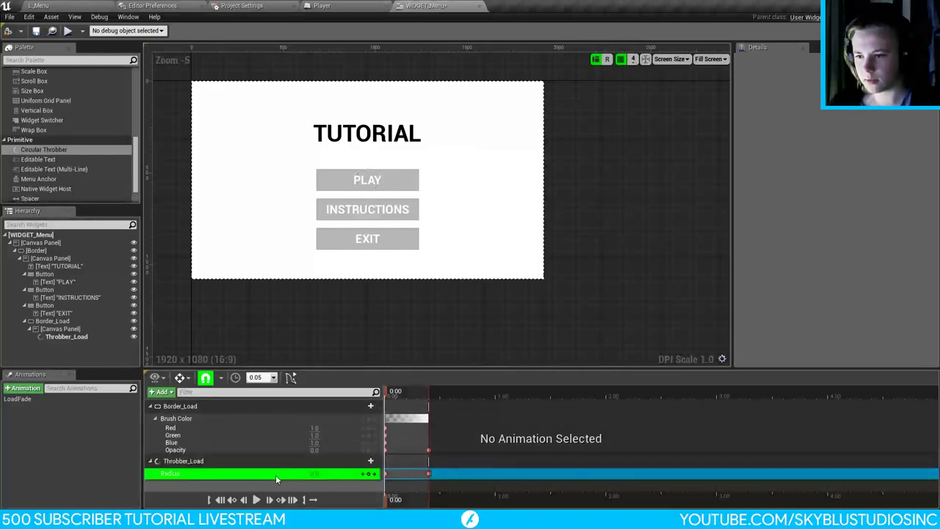
{"action": "key", "text": "Delete"}
{"action": "left_click", "coordinate": [367, 461]}
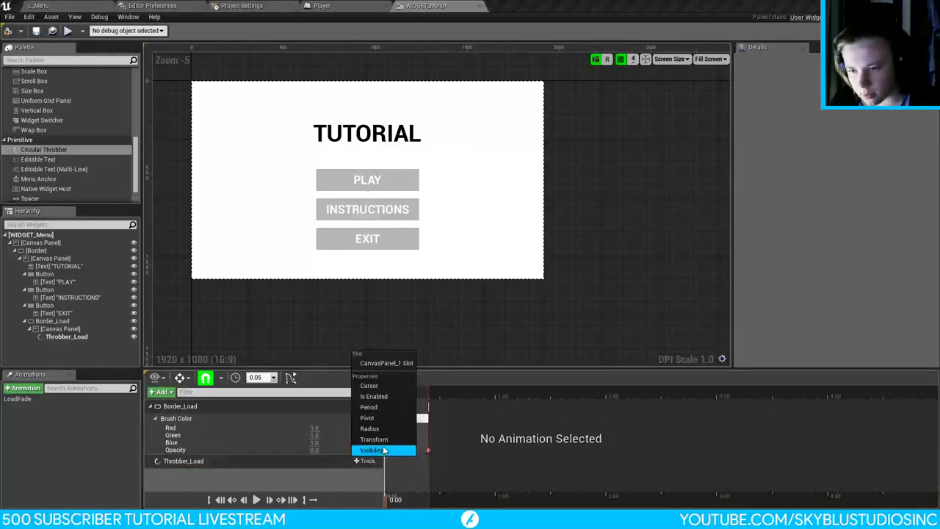
{"action": "left_click", "coordinate": [373, 439]}
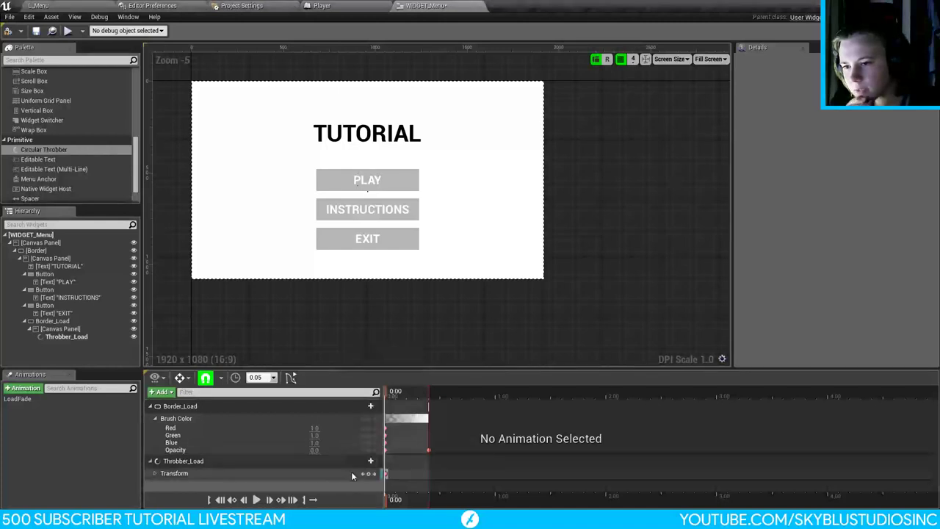
{"action": "left_click", "coordinate": [155, 474]}
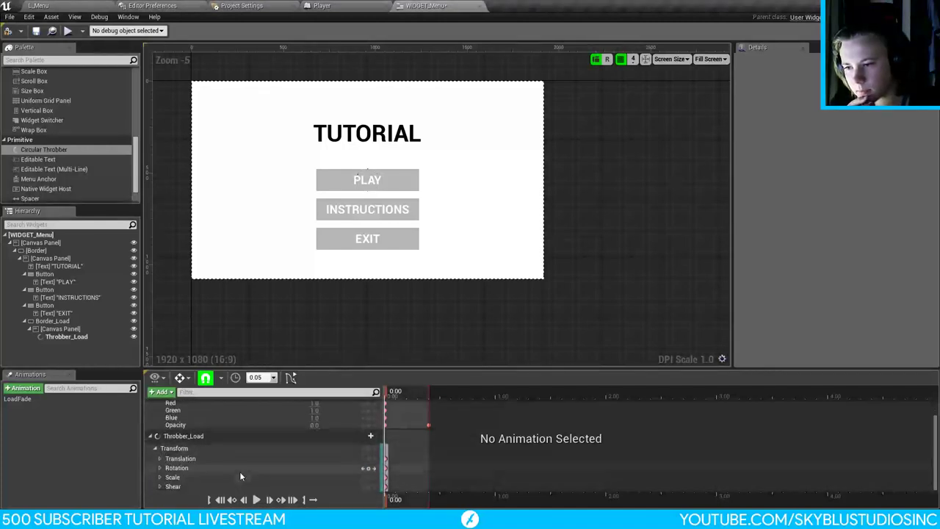
{"action": "scroll", "coordinate": [301, 462], "scroll_direction": "down", "scroll_amount": 2}
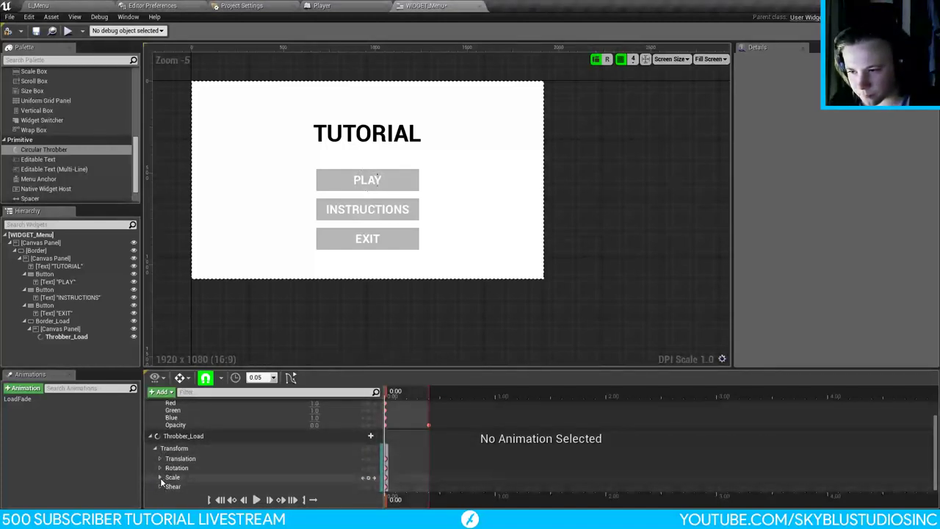
{"action": "left_click", "coordinate": [159, 477]}
Step: Key Scale X and Y to 1.0 at 0.40 and scrub through the scale-in preview
{"action": "scroll", "coordinate": [341, 467], "scroll_direction": "down", "scroll_amount": 1}
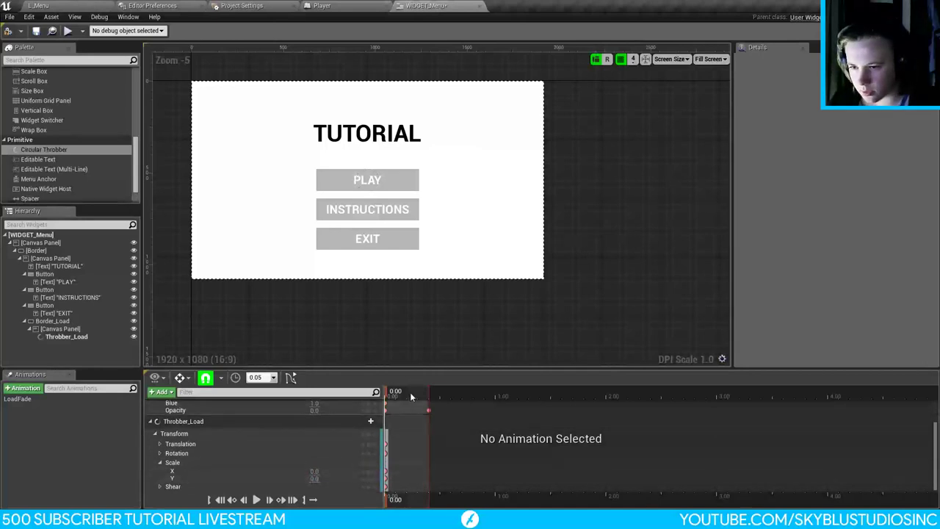
{"action": "left_click_drag", "start_coordinate": [393, 395], "coordinate": [429, 393]}
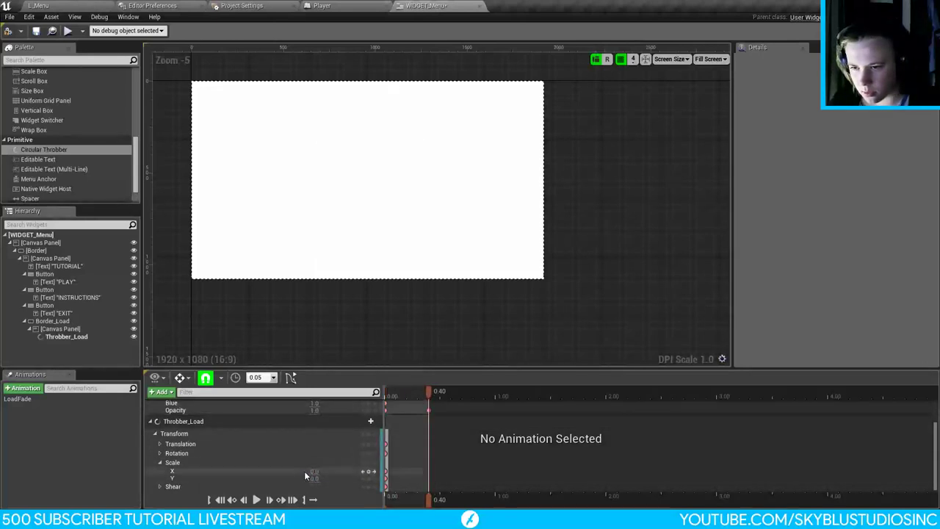
{"action": "key", "text": "Return"}
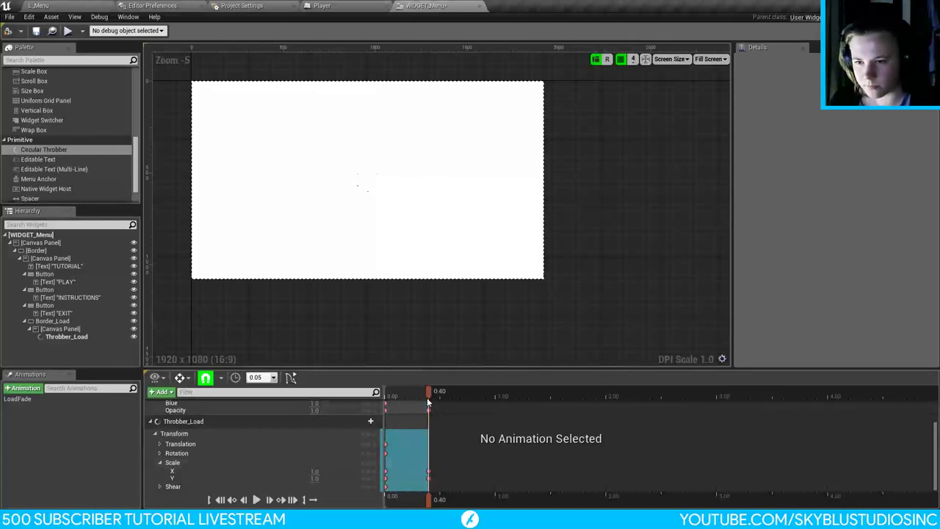
{"action": "left_click", "coordinate": [410, 397]}
{"action": "left_click_drag", "start_coordinate": [410, 401], "coordinate": [385, 402]}
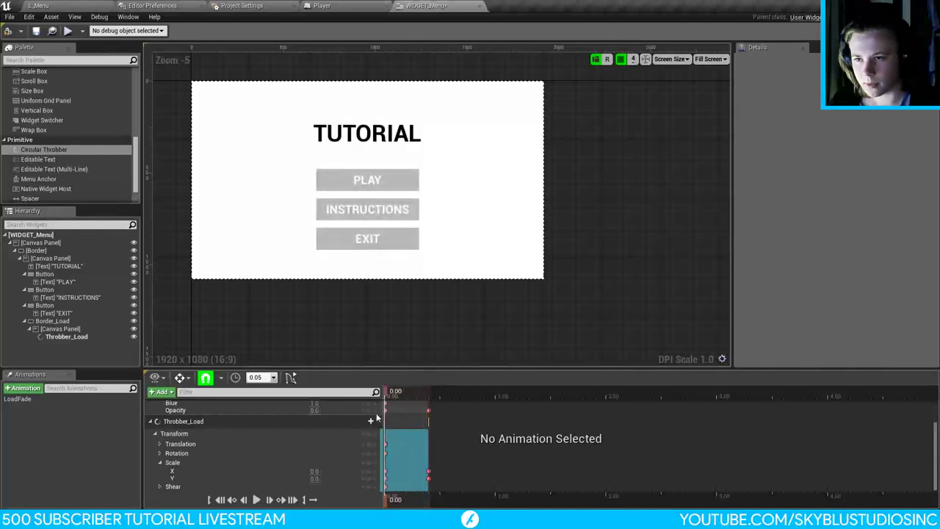
{"action": "left_click", "coordinate": [229, 90]}
{"action": "left_click", "coordinate": [182, 96]}
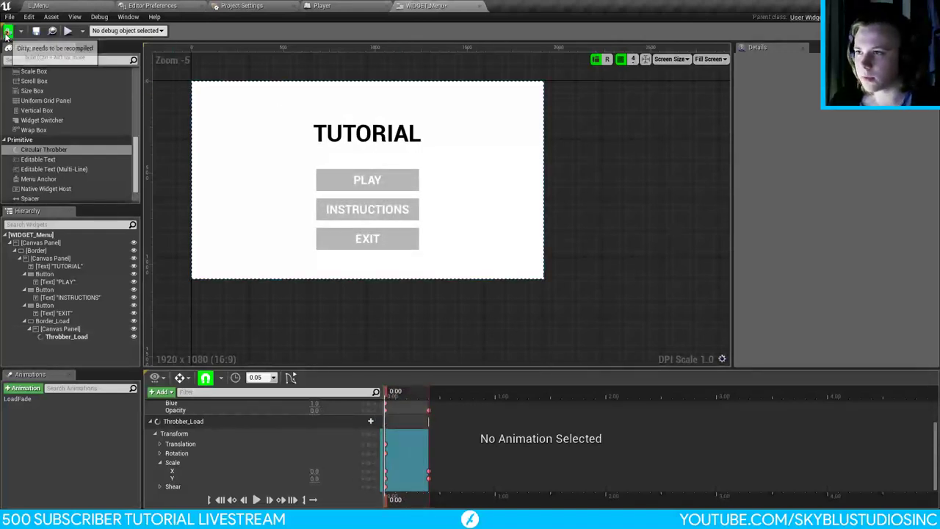
Step: Play-test the L_Menu level, then stop the session from WIDGET_Menu
{"action": "left_click", "coordinate": [107, 6]}
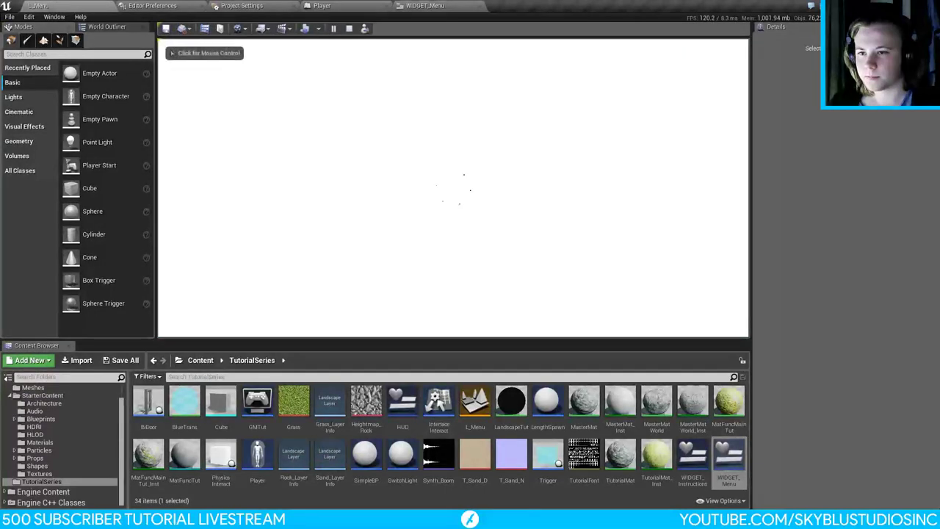
{"action": "left_click", "coordinate": [424, 5]}
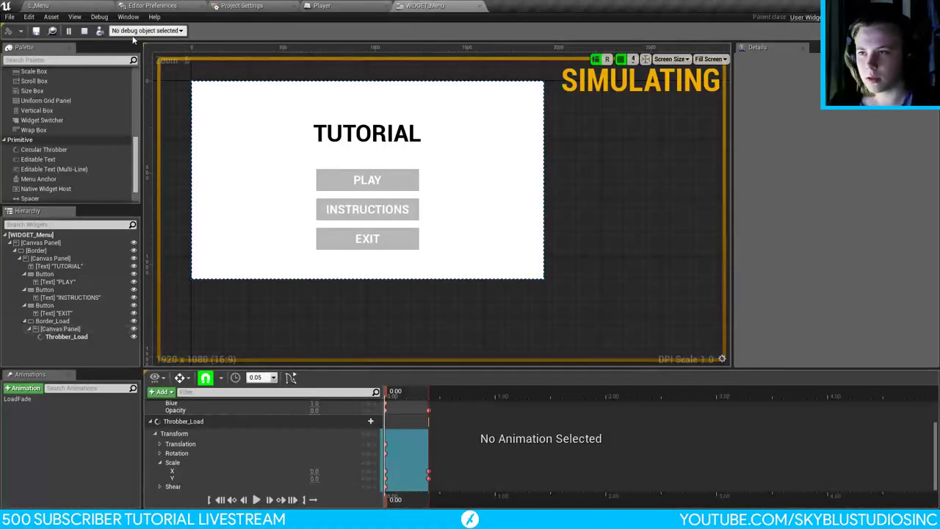
{"action": "left_click", "coordinate": [85, 31]}
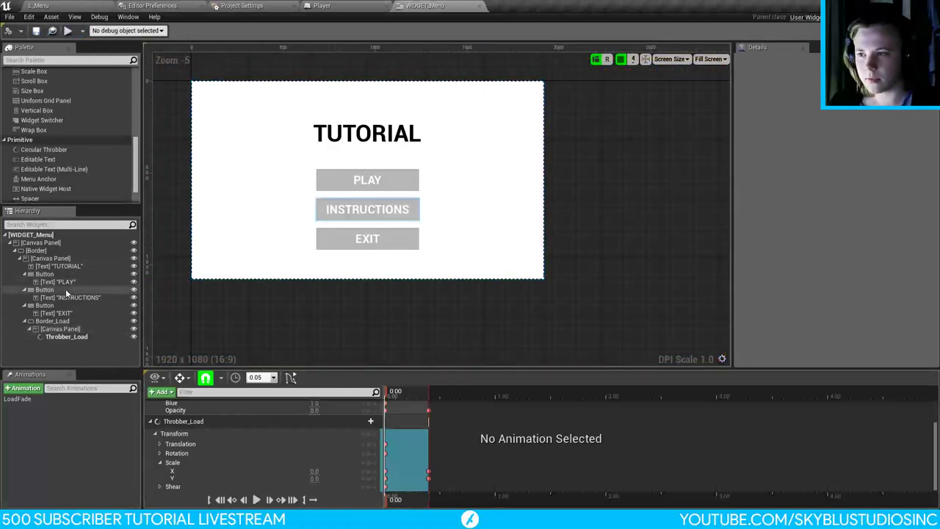
Step: Select Border_Load and check its content colour and opacity settings
{"action": "left_click", "coordinate": [66, 330]}
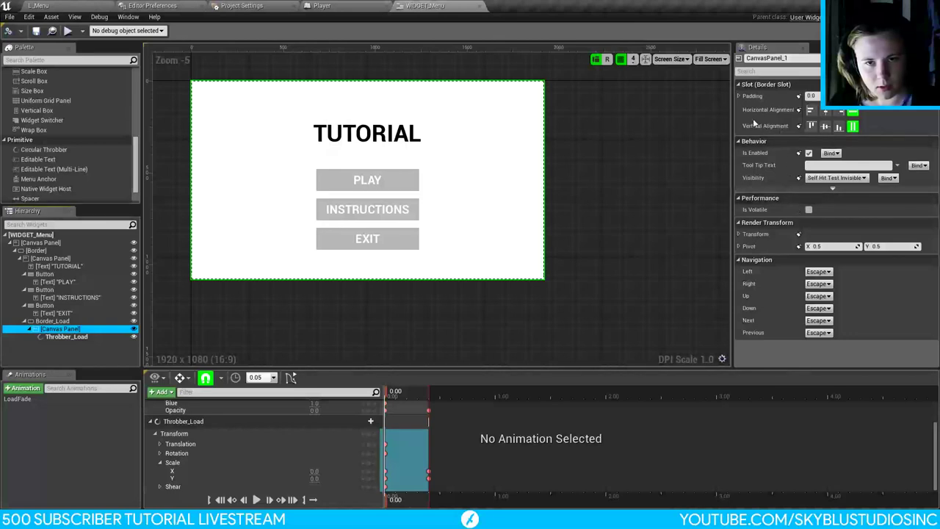
{"action": "left_click", "coordinate": [93, 320]}
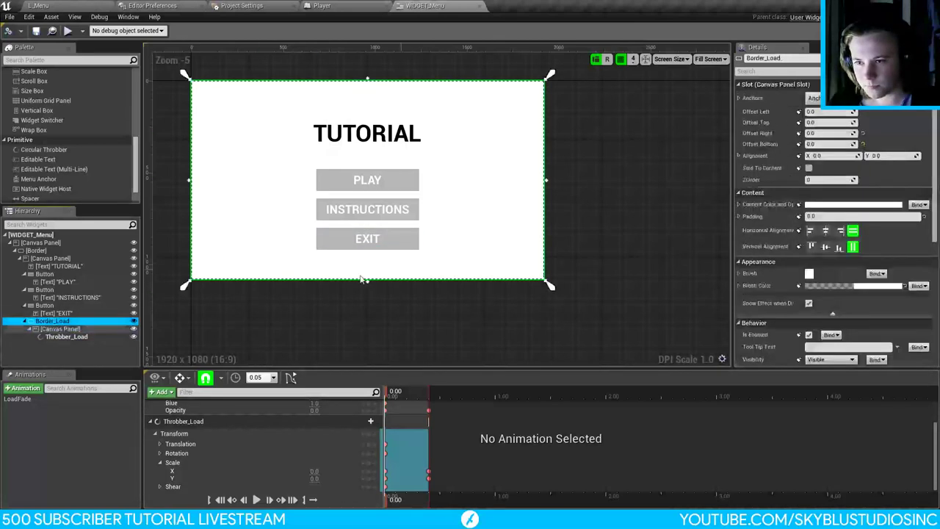
{"action": "left_click", "coordinate": [739, 204]}
{"action": "left_click", "coordinate": [739, 204]}
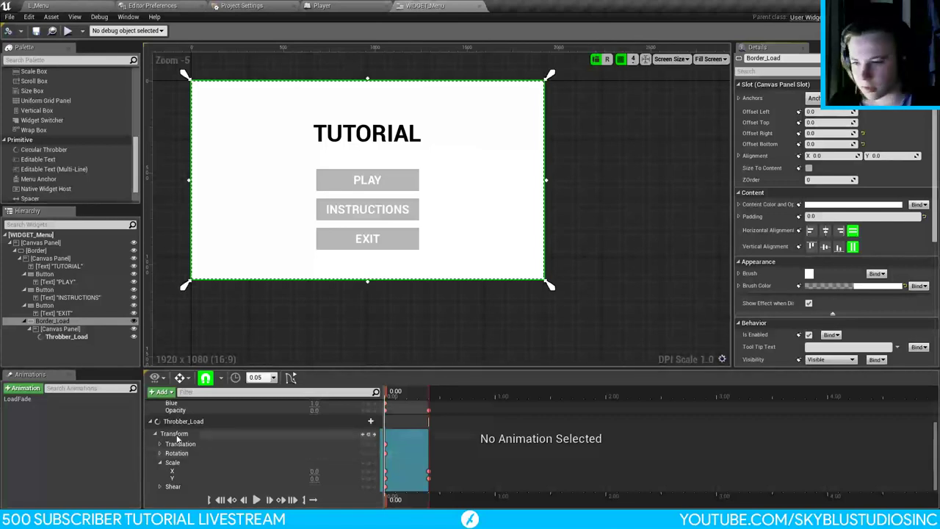
Step: Add a new widget animation next to LoadFade
{"action": "scroll", "coordinate": [191, 441], "scroll_direction": "up", "scroll_amount": 2}
{"action": "left_click", "coordinate": [22, 398]}
{"action": "left_click", "coordinate": [23, 390]}
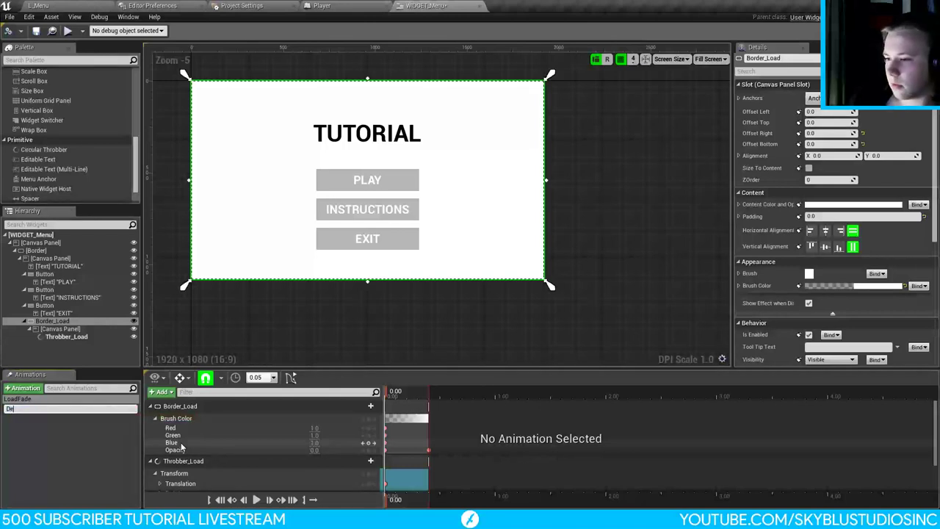
Step: Name the new animation Default and key Border_Load's Brush Color opacity to 0
{"action": "type", "text": "Default"}
{"action": "key", "text": "Return"}
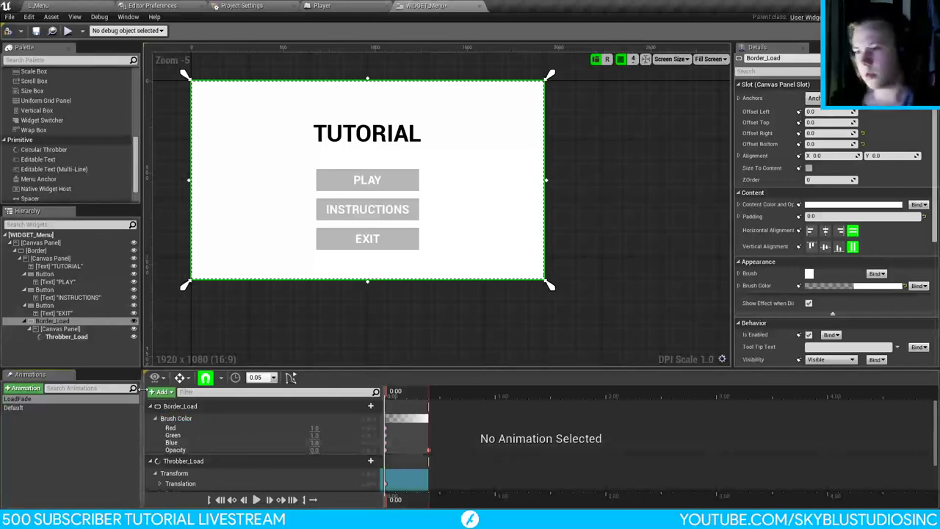
{"action": "left_click", "coordinate": [86, 406]}
{"action": "left_click", "coordinate": [162, 392]}
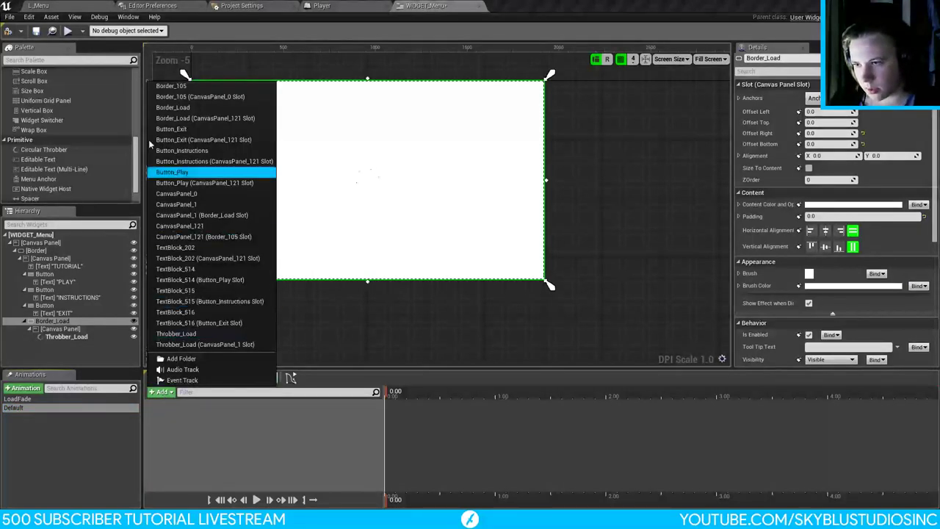
{"action": "left_click", "coordinate": [176, 107]}
{"action": "left_click", "coordinate": [365, 407]}
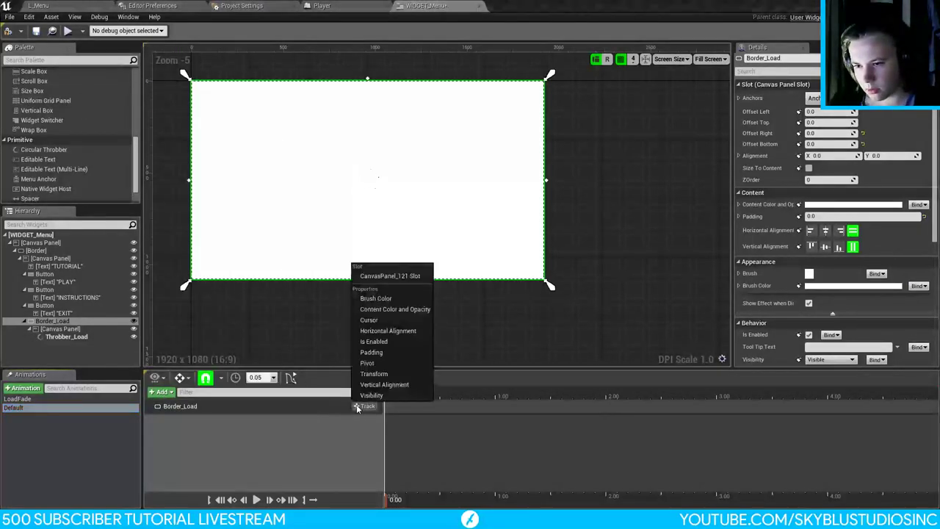
{"action": "left_click", "coordinate": [373, 297]}
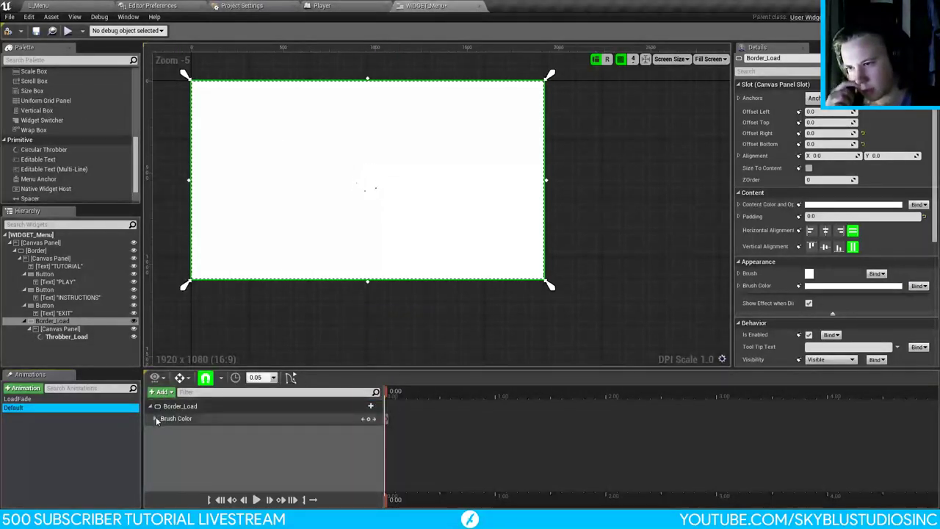
{"action": "left_click", "coordinate": [155, 418]}
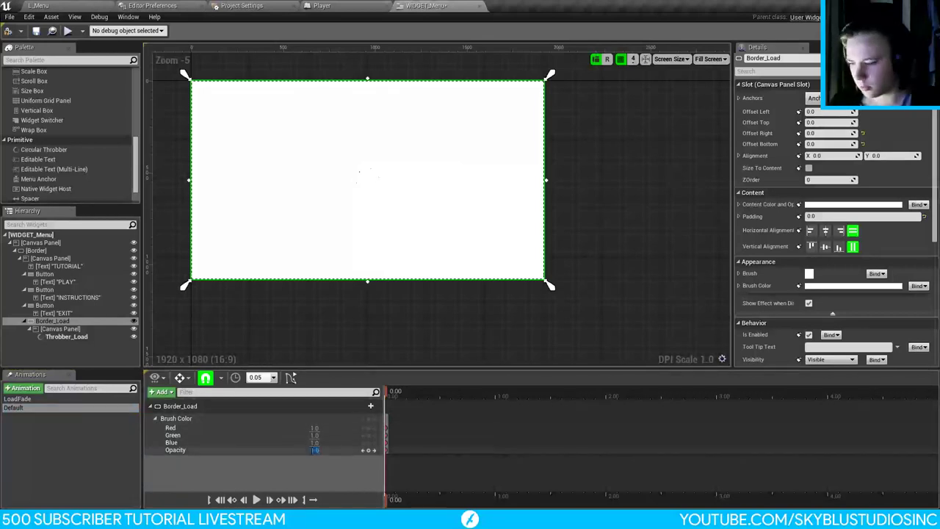
{"action": "type", "text": "0"}
{"action": "key", "text": "Return"}
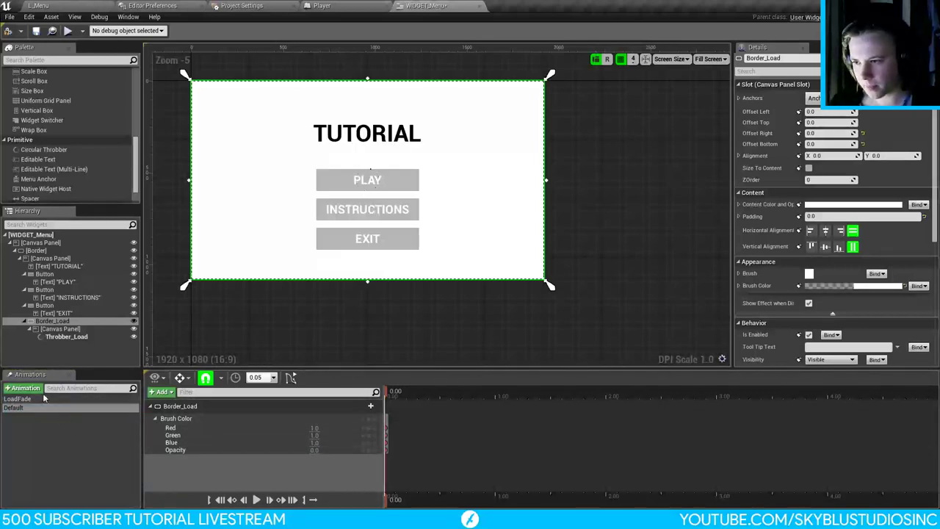
Step: Add a Transform track for Throbber_Load, key its Scale X and Y to 0, and compile
{"action": "left_click", "coordinate": [160, 393]}
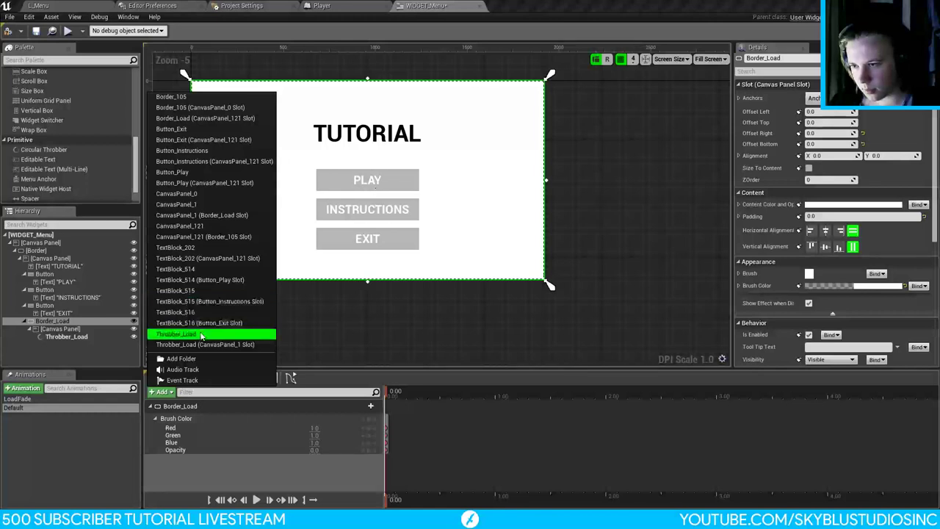
{"action": "left_click", "coordinate": [183, 336]}
{"action": "left_click", "coordinate": [360, 461]}
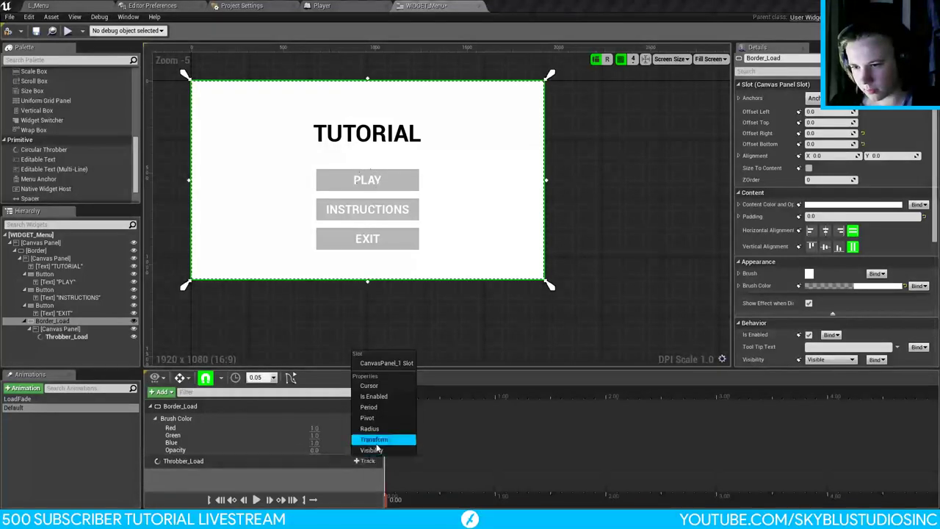
{"action": "left_click", "coordinate": [371, 437]}
{"action": "left_click", "coordinate": [155, 473]}
{"action": "scroll", "coordinate": [156, 475], "scroll_direction": "down", "scroll_amount": 1}
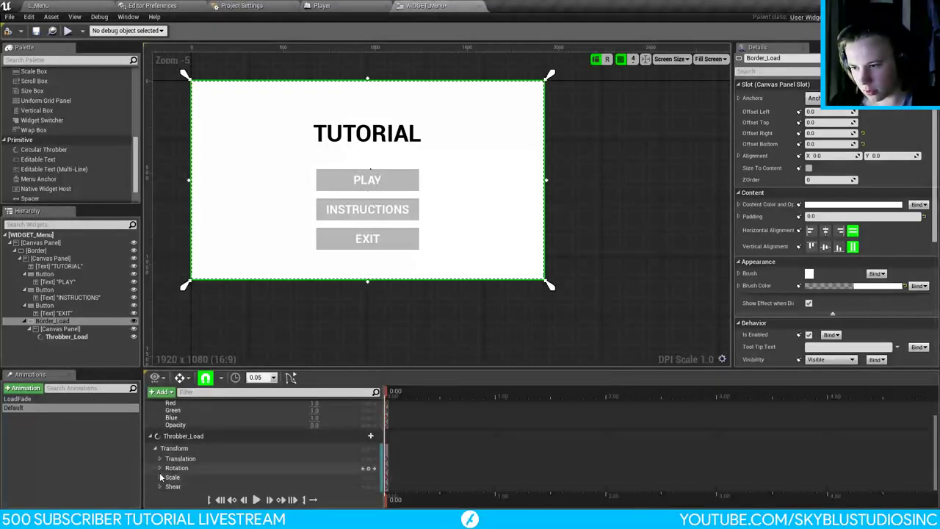
{"action": "left_click", "coordinate": [188, 478]}
{"action": "left_click", "coordinate": [157, 479]}
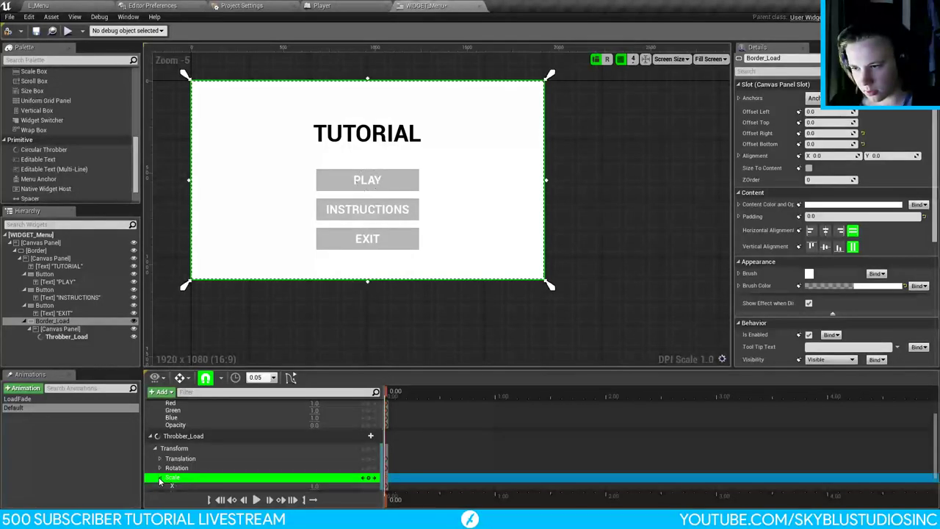
{"action": "scroll", "coordinate": [280, 474], "scroll_direction": "down", "scroll_amount": 1}
{"action": "left_click_drag", "start_coordinate": [314, 473], "coordinate": [315, 477]}
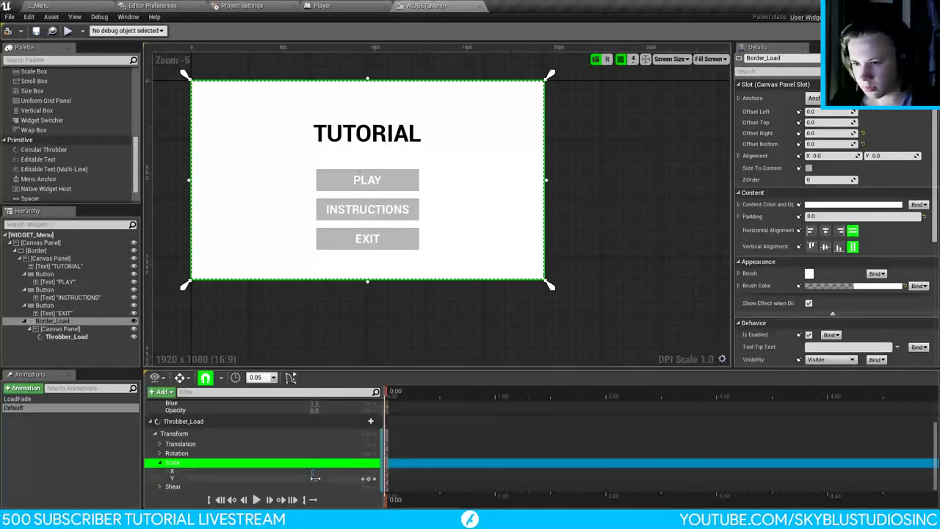
{"action": "left_click", "coordinate": [377, 324]}
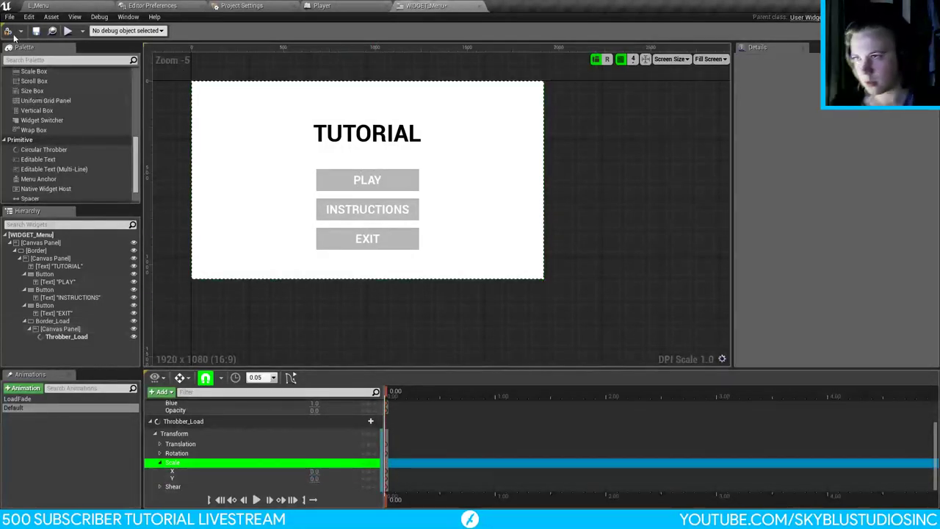
Step: Add an Event Construct node to WIDGET_Menu's Event Graph
{"action": "left_click", "coordinate": [915, 31]}
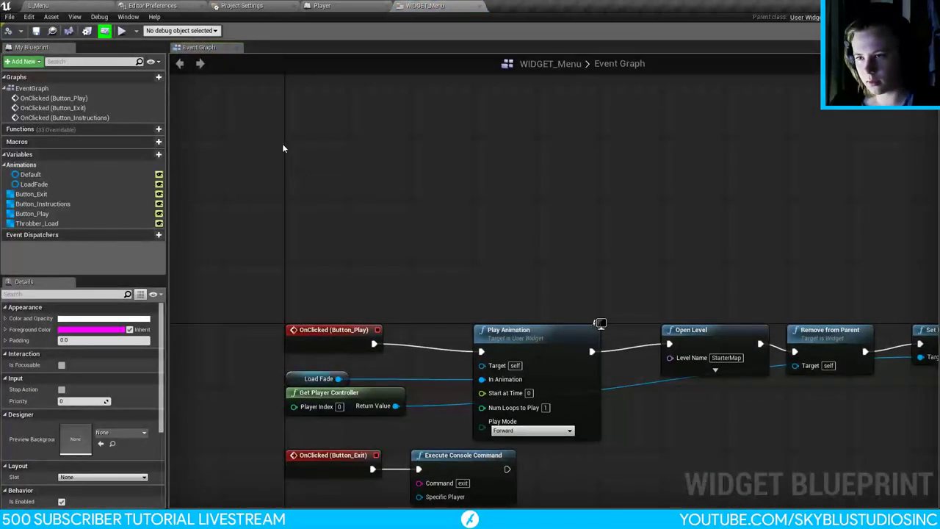
{"action": "right_click", "coordinate": [291, 207]}
{"action": "type", "text": "create"}
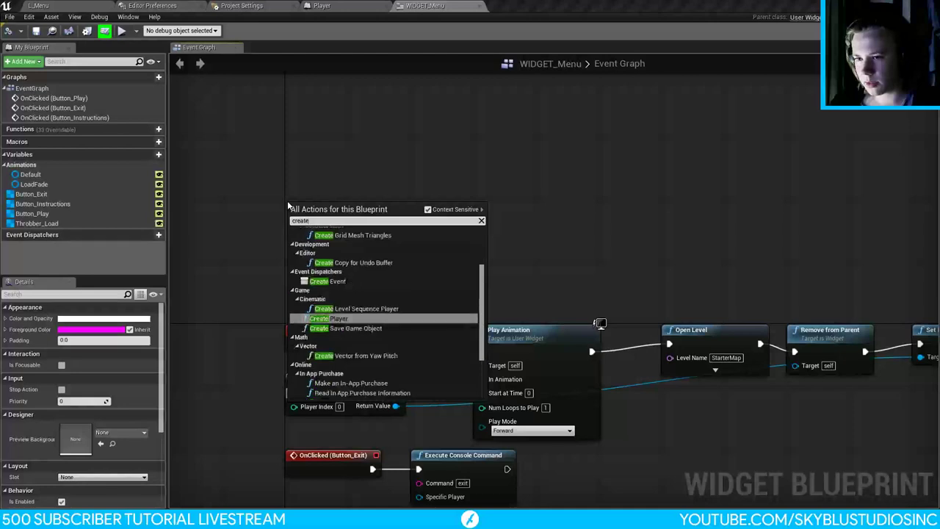
{"action": "scroll", "coordinate": [391, 316], "scroll_direction": "up", "scroll_amount": 3}
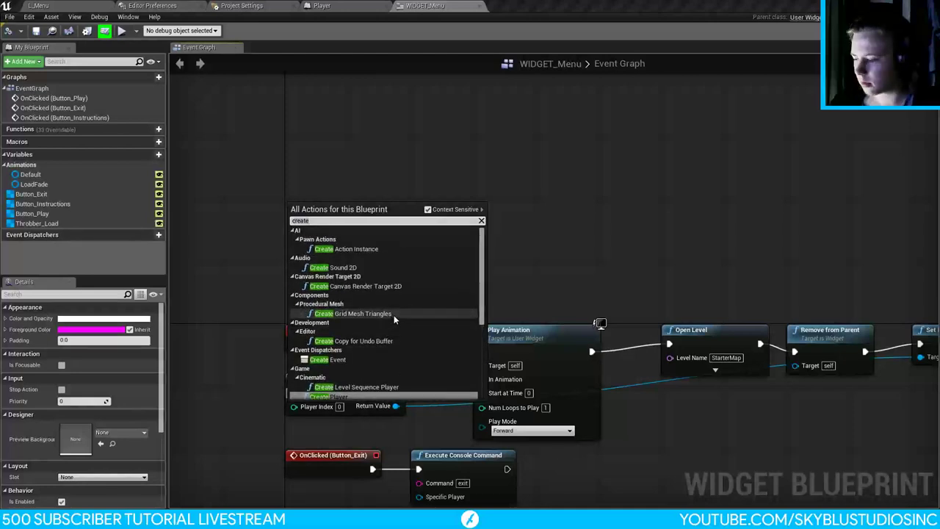
{"action": "key", "text": "ctrl+a"}
{"action": "type", "text": "on"}
{"action": "scroll", "coordinate": [440, 338], "scroll_direction": "down", "scroll_amount": 10}
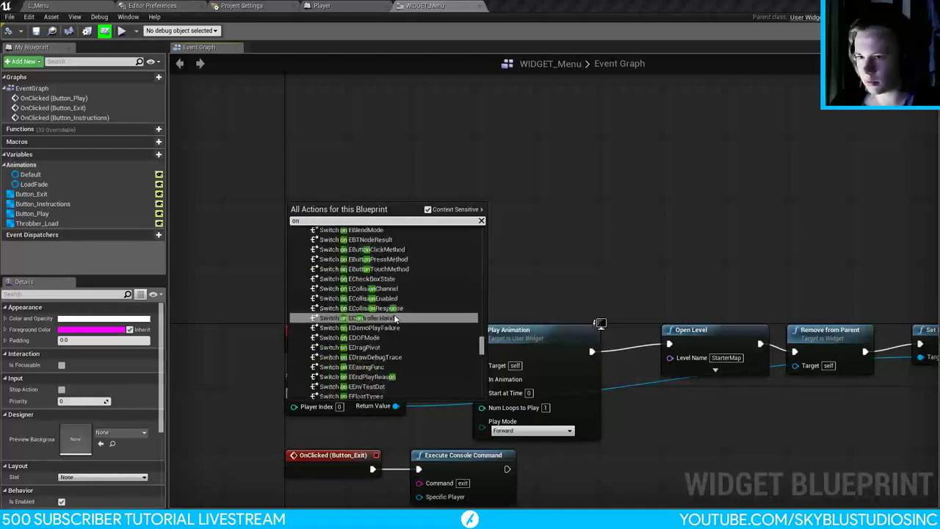
{"action": "left_click_drag", "start_coordinate": [483, 342], "coordinate": [494, 228]}
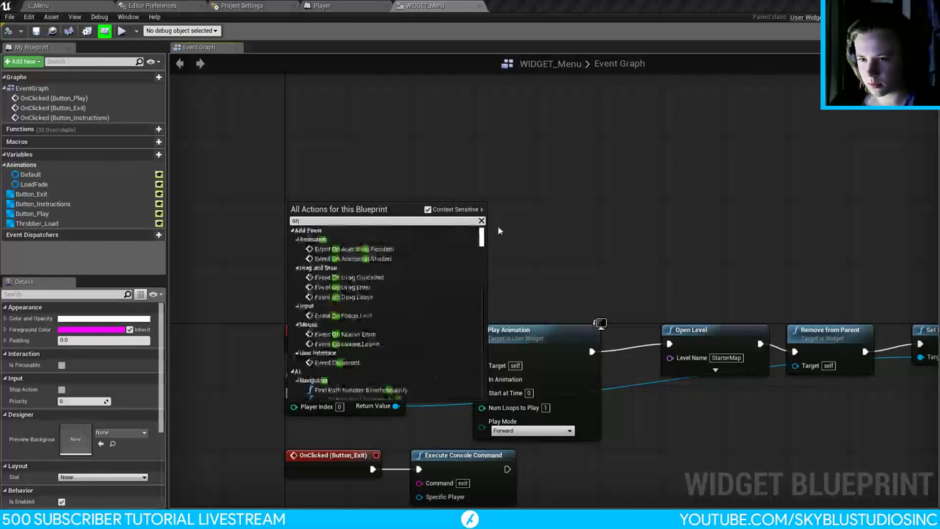
{"action": "left_click", "coordinate": [336, 362]}
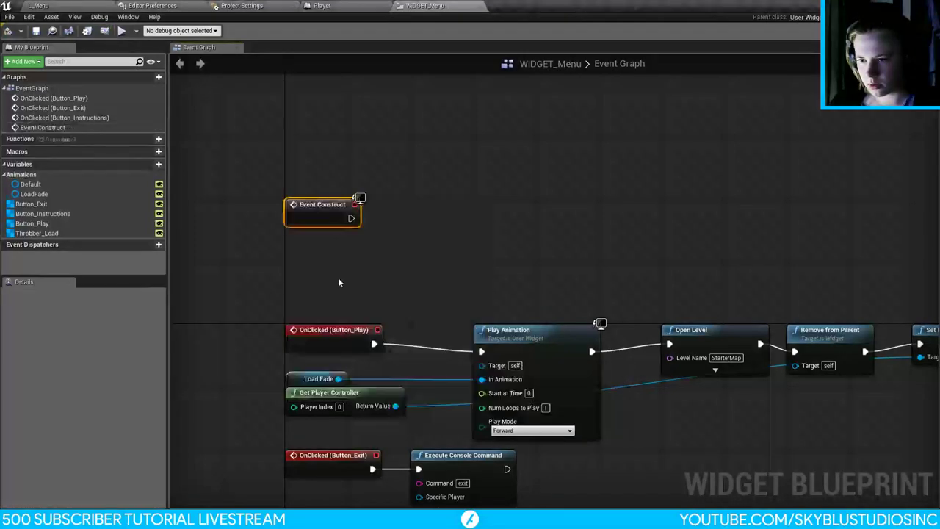
Step: Get the Default animation and feed it into a new Play Animation node
{"action": "left_click_drag", "start_coordinate": [62, 186], "coordinate": [442, 217]}
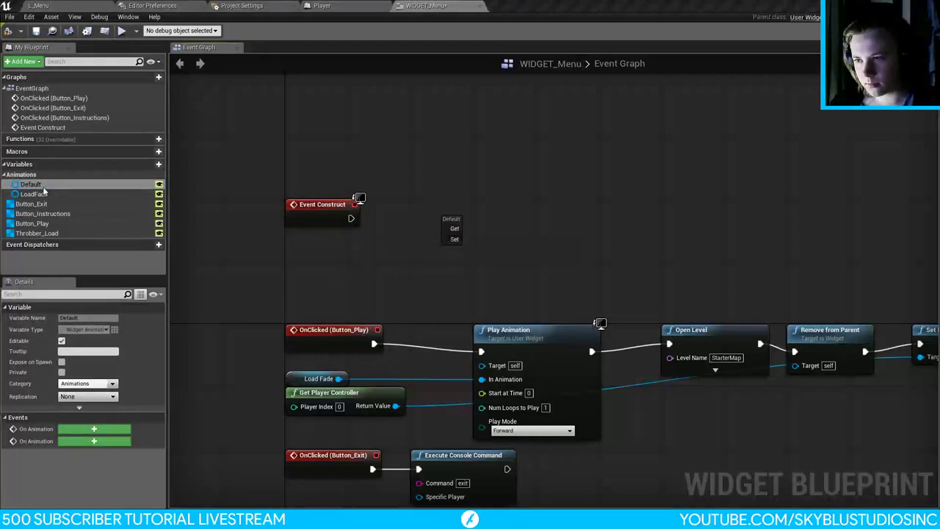
{"action": "left_click_drag", "start_coordinate": [31, 184], "coordinate": [426, 213]}
{"action": "left_click", "coordinate": [307, 253]}
{"action": "type", "text": "play"}
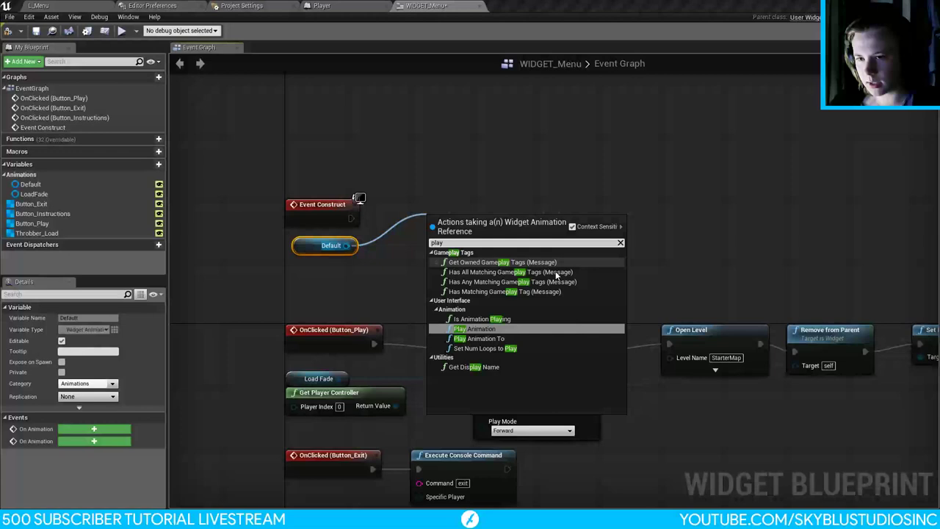
{"action": "left_click", "coordinate": [551, 328]}
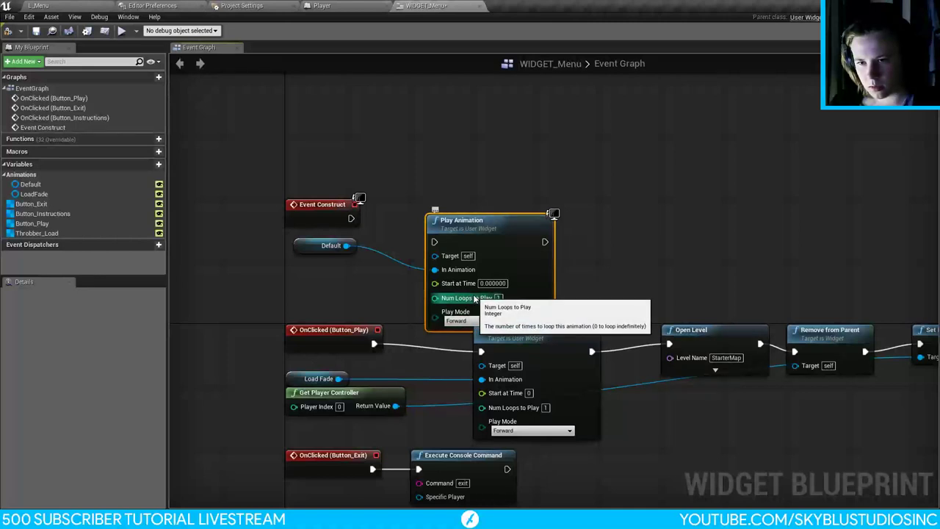
Step: Set Num Loops to Play to 0, tidy the nodes, and keep Start at Time at 0
{"action": "left_click", "coordinate": [499, 297]}
{"action": "type", "text": "0"}
{"action": "left_click_drag", "start_coordinate": [487, 236], "coordinate": [324, 269]}
{"action": "left_click", "coordinate": [478, 267]}
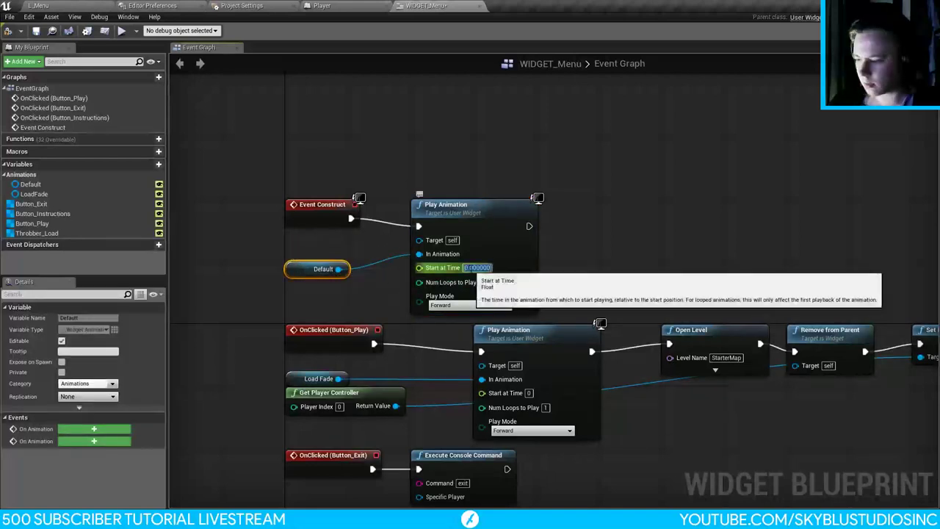
{"action": "left_click", "coordinate": [670, 138]}
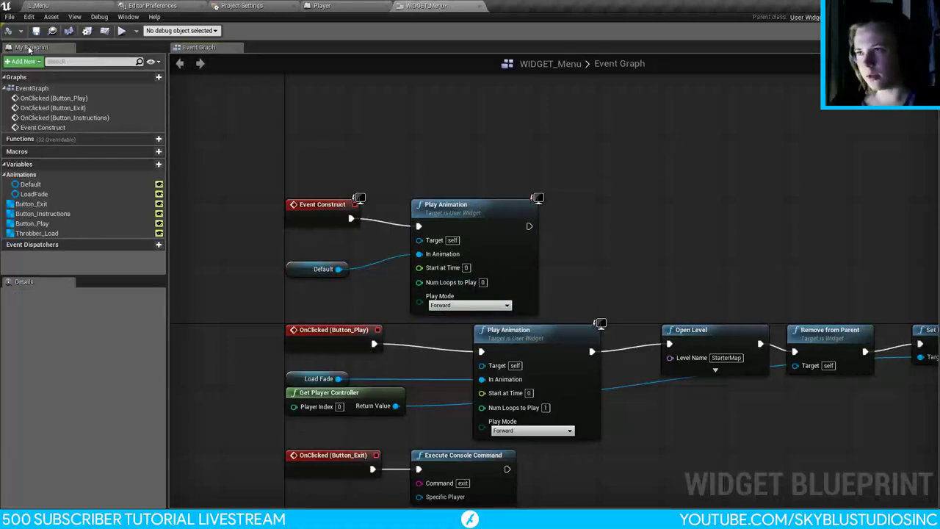
{"action": "left_click", "coordinate": [121, 32]}
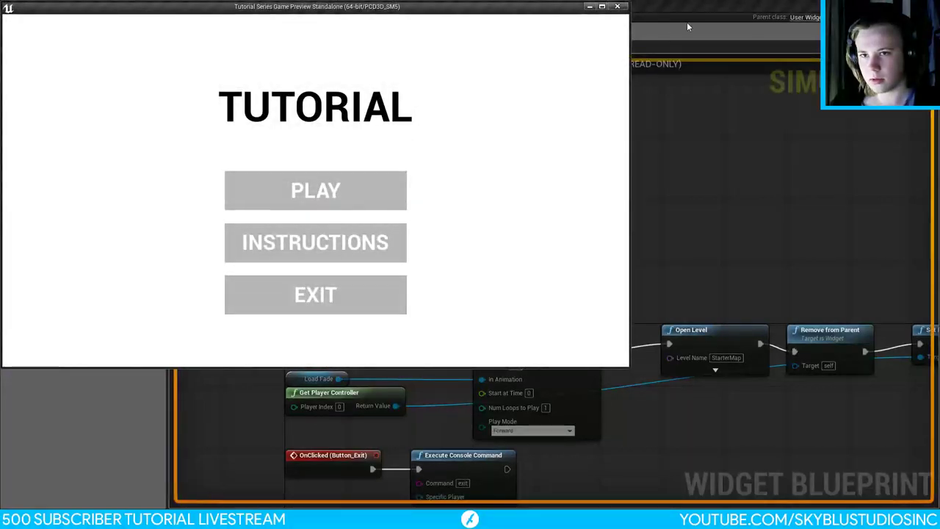
{"action": "left_click", "coordinate": [617, 7]}
{"action": "left_click", "coordinate": [94, 6]}
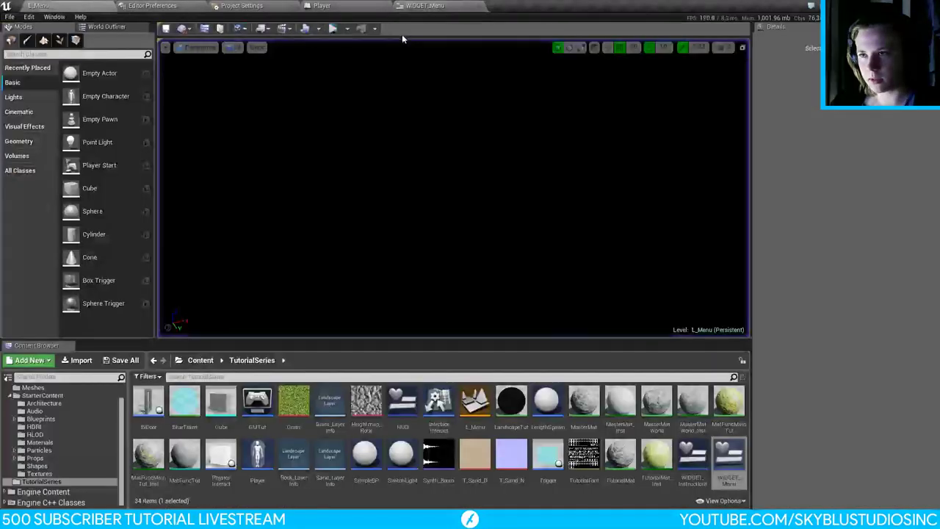
{"action": "left_click", "coordinate": [332, 28]}
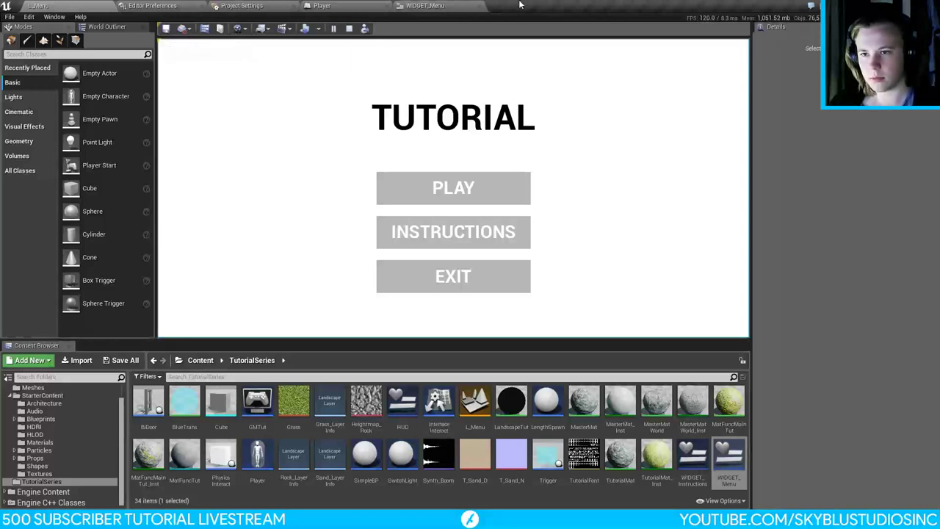
{"action": "left_click", "coordinate": [334, 30]}
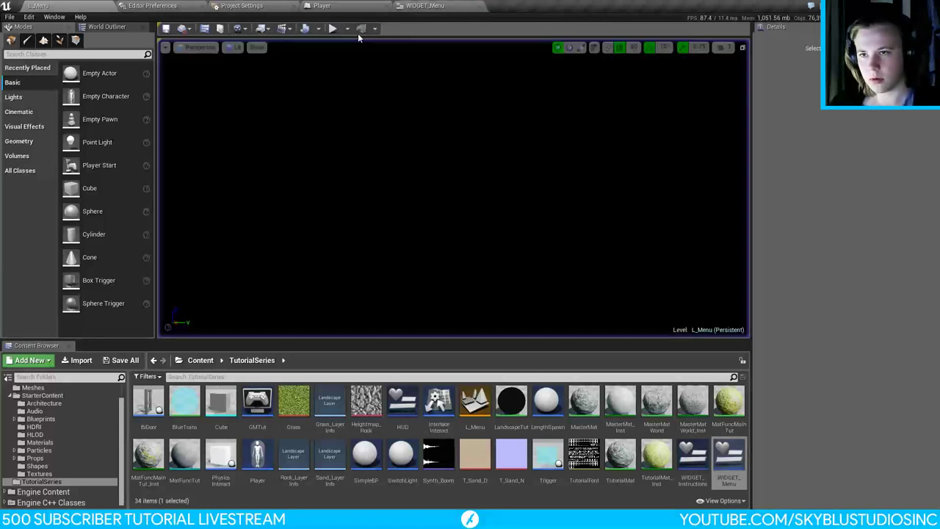
{"action": "left_click", "coordinate": [424, 5]}
{"action": "left_click_drag", "start_coordinate": [467, 213], "coordinate": [535, 190]}
Step: Set Show Mouse Cursor true on Get Player Controller, running after Play Animation
{"action": "left_click", "coordinate": [392, 131]}
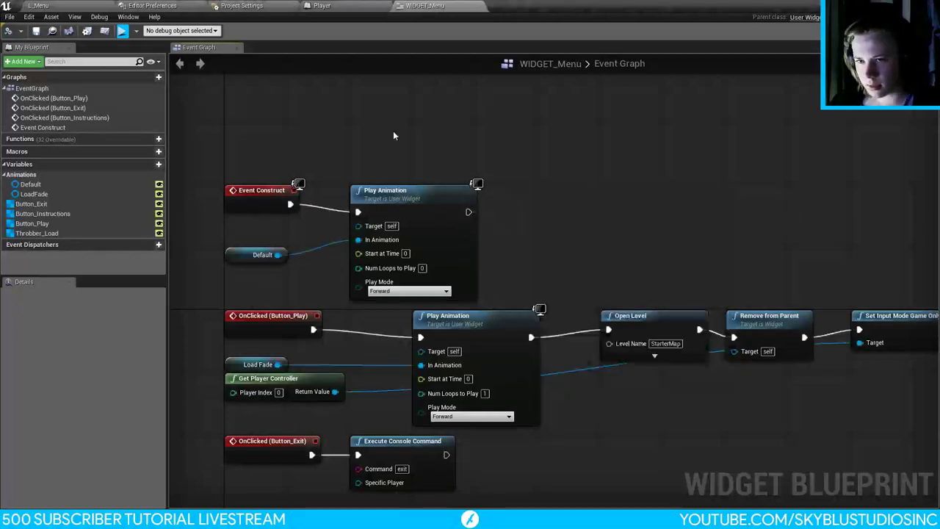
{"action": "right_click", "coordinate": [392, 131]}
{"action": "type", "text": "get player"}
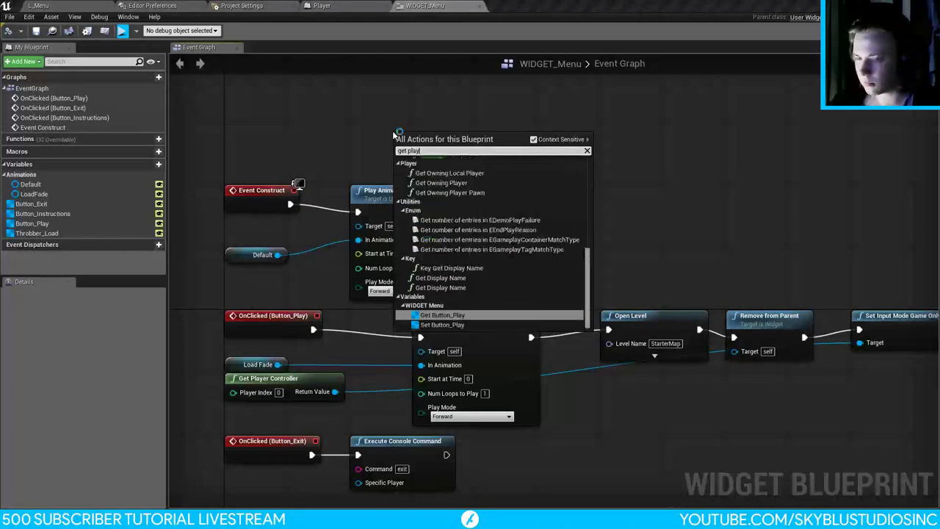
{"action": "left_click", "coordinate": [470, 184]}
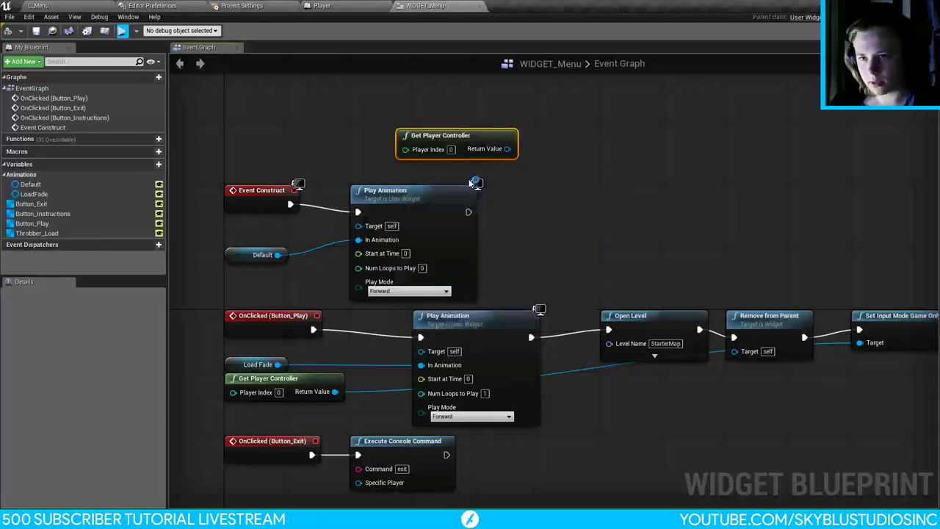
{"action": "left_click_drag", "start_coordinate": [508, 149], "coordinate": [561, 229]}
{"action": "type", "text": "sho"}
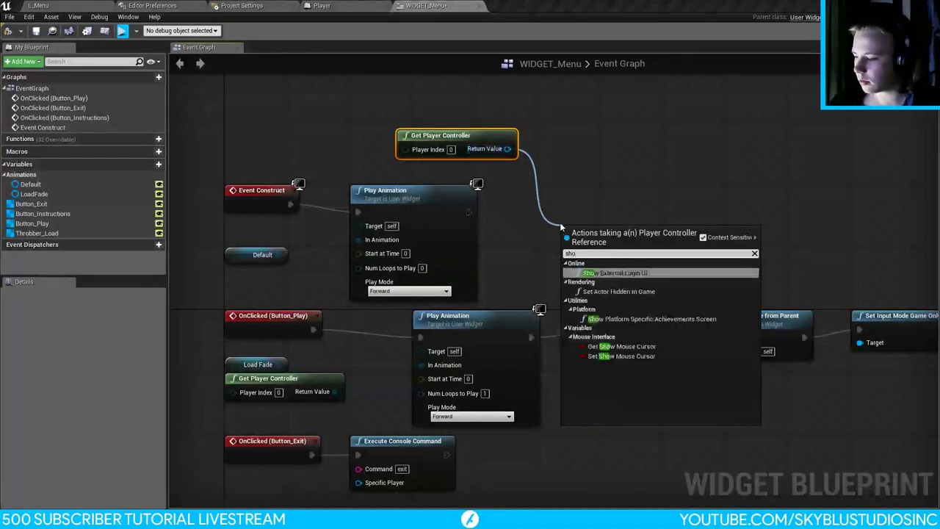
{"action": "type", "text": "w curs"}
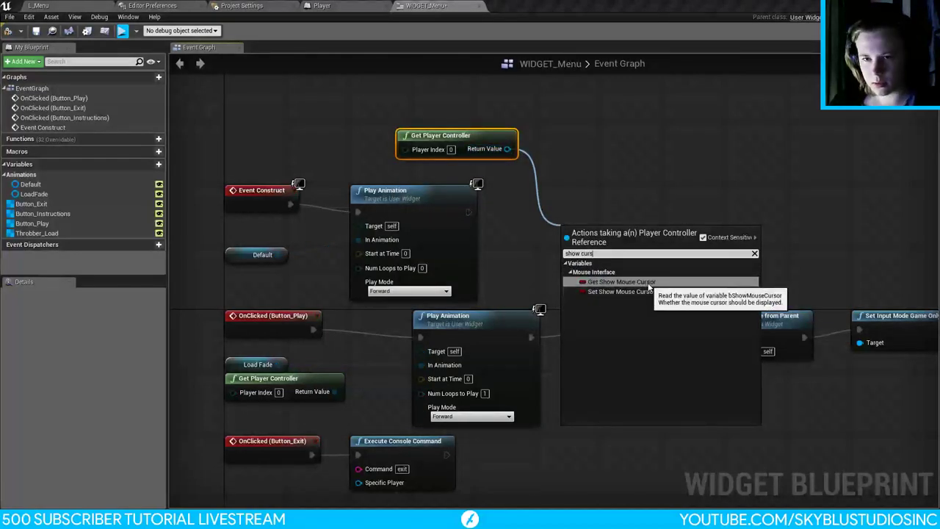
{"action": "left_click", "coordinate": [621, 292]}
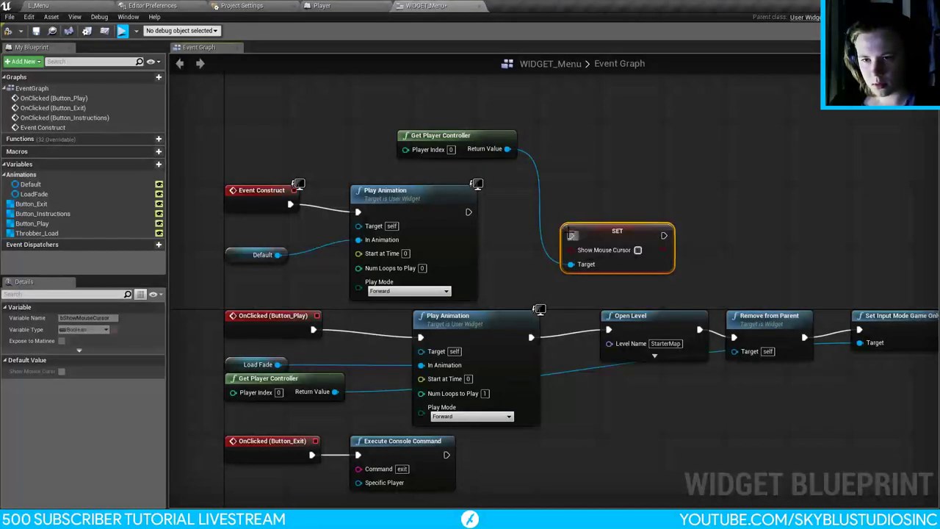
{"action": "left_click_drag", "start_coordinate": [571, 235], "coordinate": [468, 212]}
{"action": "left_click", "coordinate": [637, 250]}
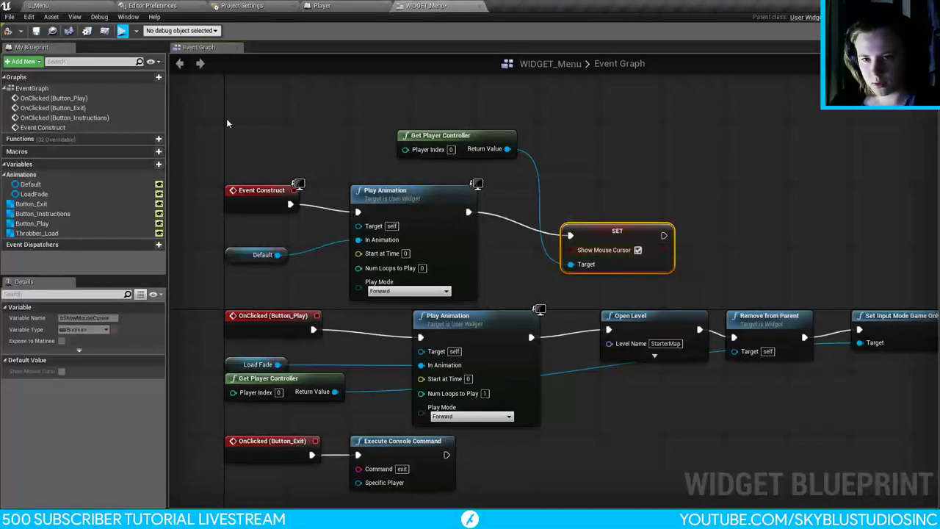
Step: Play-test the menu in L_Menu, then return to WIDGET_Menu's Designer view
{"action": "left_click", "coordinate": [16, 33]}
{"action": "left_click", "coordinate": [38, 5]}
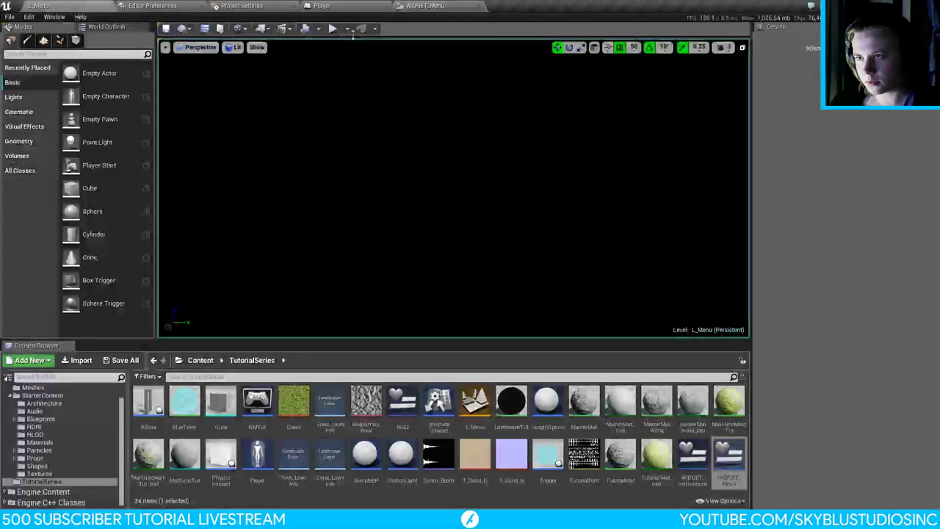
{"action": "left_click", "coordinate": [333, 28]}
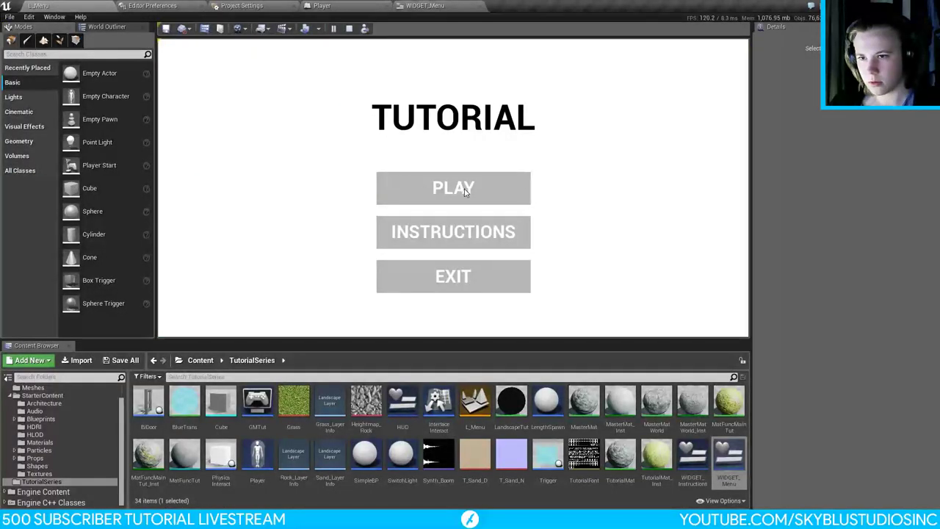
{"action": "left_click", "coordinate": [349, 28]}
{"action": "left_click", "coordinate": [425, 5]}
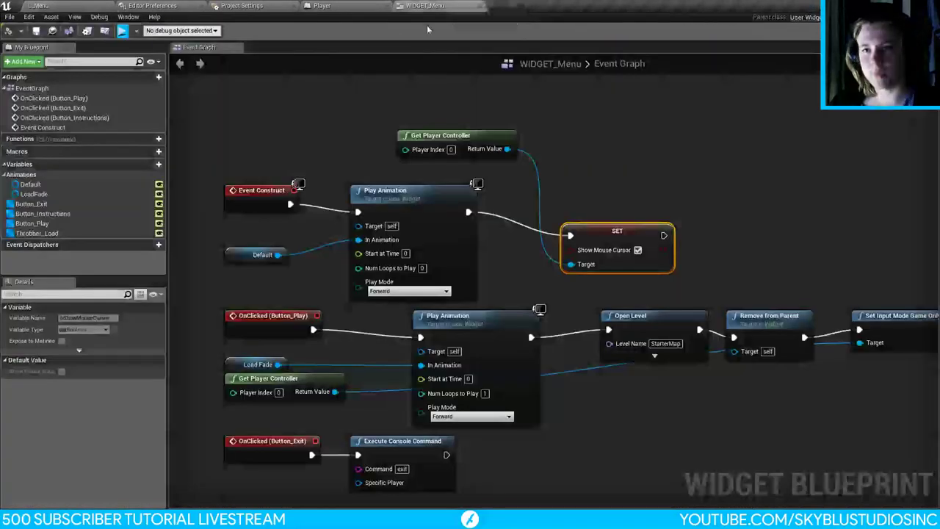
{"action": "left_click", "coordinate": [860, 33]}
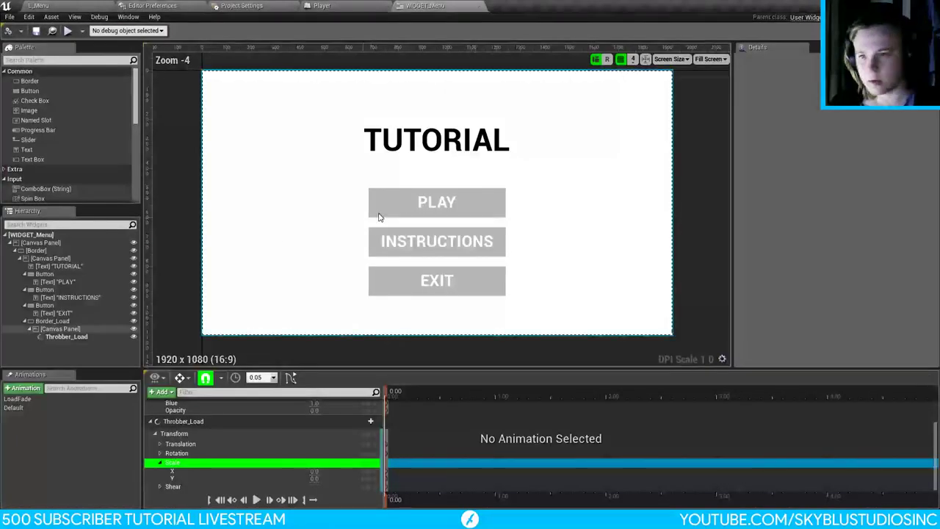
Step: Set Border_Load and Throbber_Load Visibility to Hit Test Invisible
{"action": "left_click", "coordinate": [76, 321]}
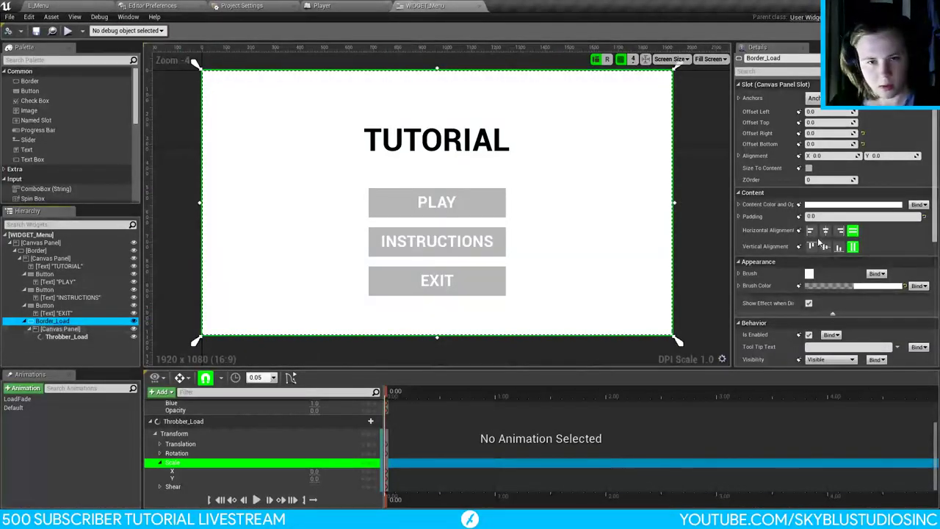
{"action": "scroll", "coordinate": [837, 294], "scroll_direction": "down", "scroll_amount": 3}
{"action": "left_click", "coordinate": [830, 280]}
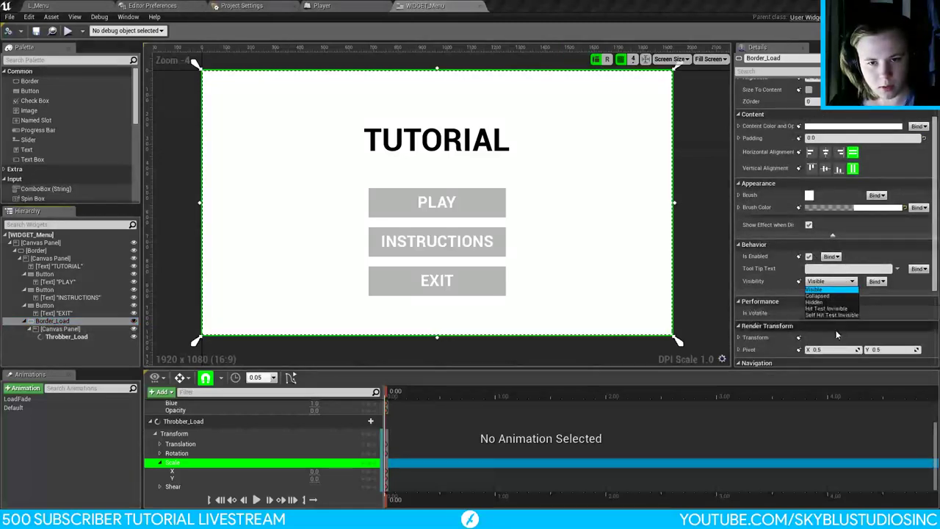
{"action": "left_click", "coordinate": [830, 309]}
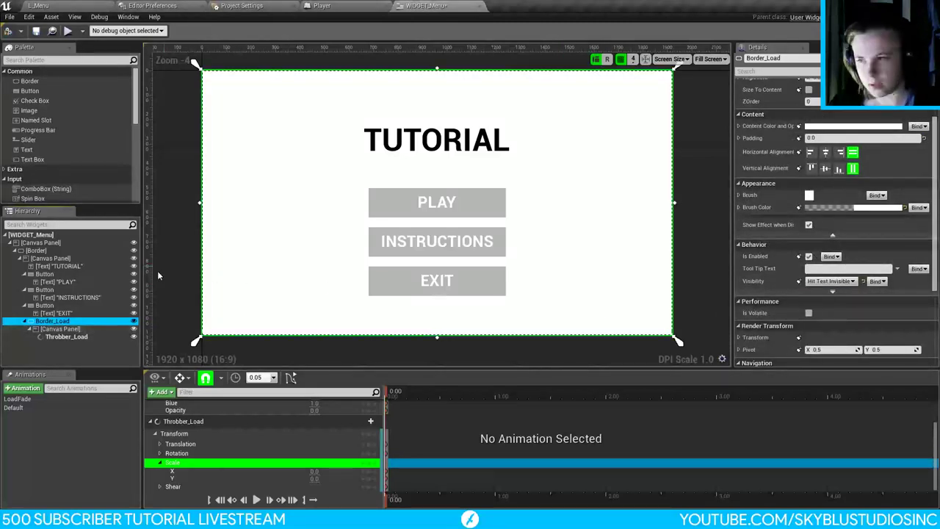
{"action": "left_click", "coordinate": [67, 336]}
{"action": "left_click", "coordinate": [830, 211]}
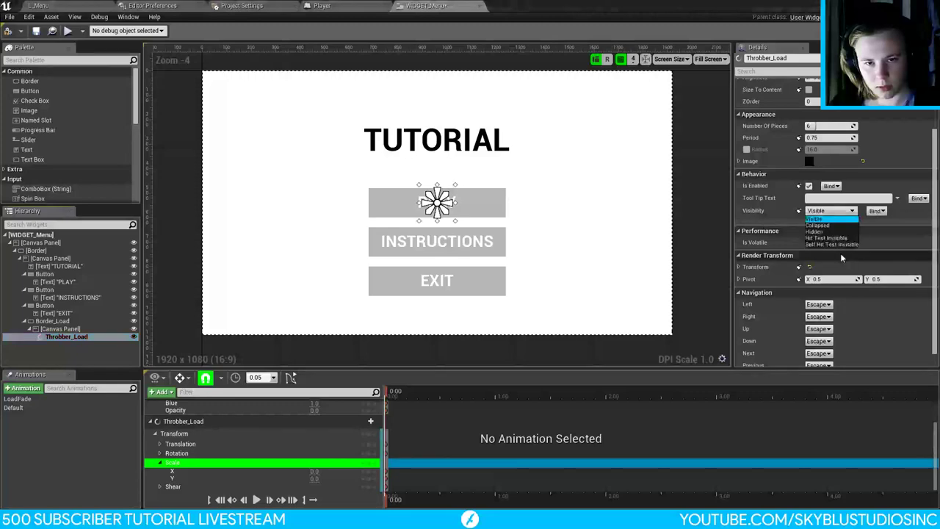
{"action": "left_click", "coordinate": [822, 237]}
Step: Compile, play-test L_Menu by pressing PLAY, then return to WIDGET_Menu
{"action": "left_click", "coordinate": [8, 31]}
{"action": "left_click", "coordinate": [38, 5]}
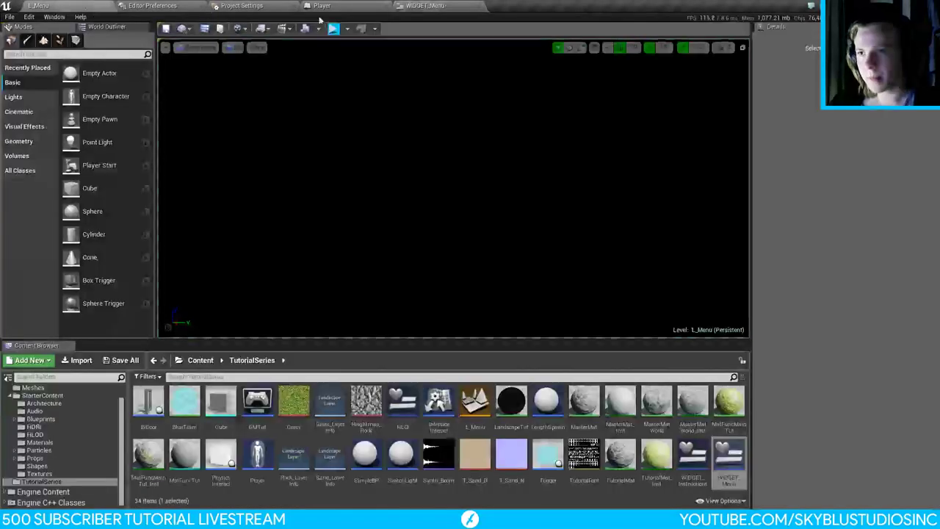
{"action": "left_click", "coordinate": [336, 28]}
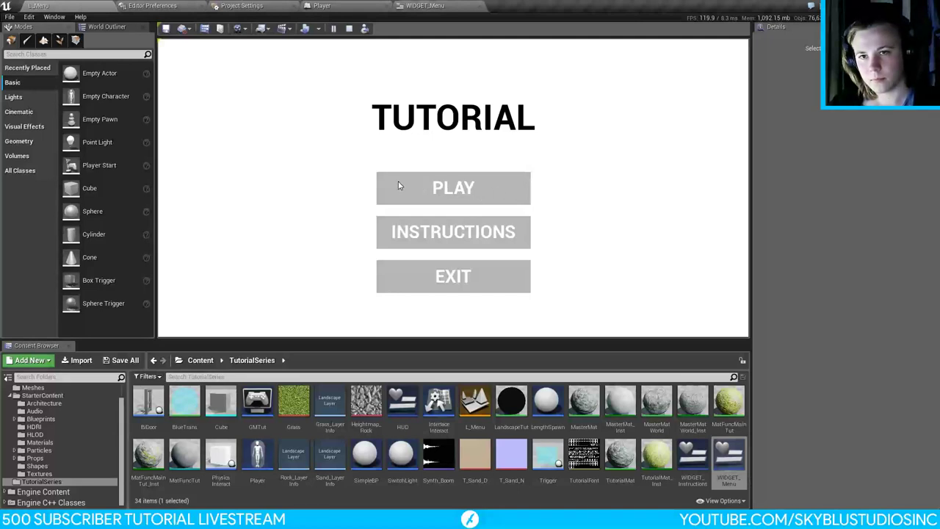
{"action": "left_click", "coordinate": [453, 188]}
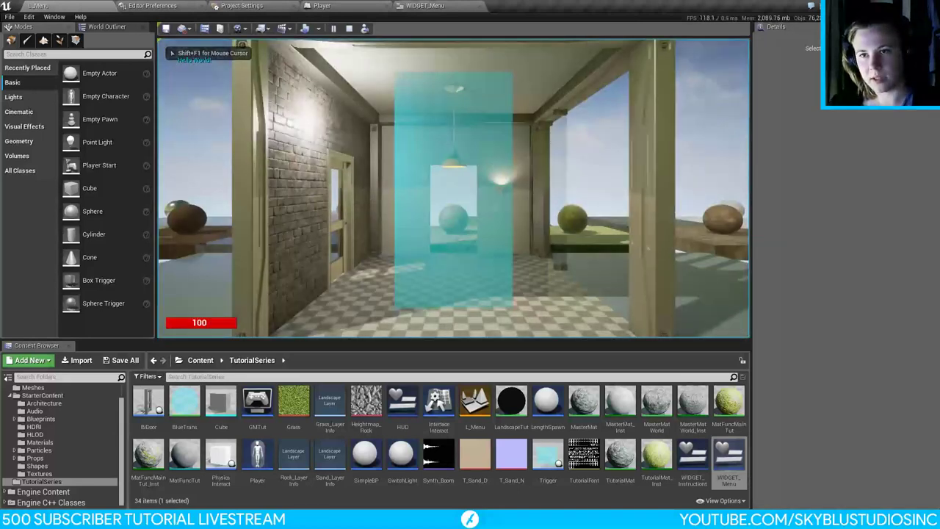
{"action": "key", "text": "Escape"}
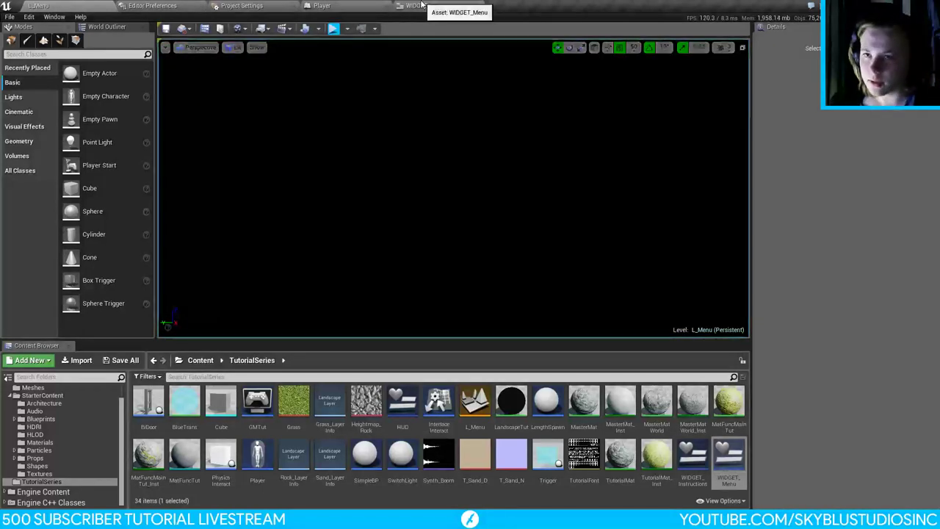
{"action": "left_click", "coordinate": [345, 5]}
{"action": "left_click", "coordinate": [433, 6]}
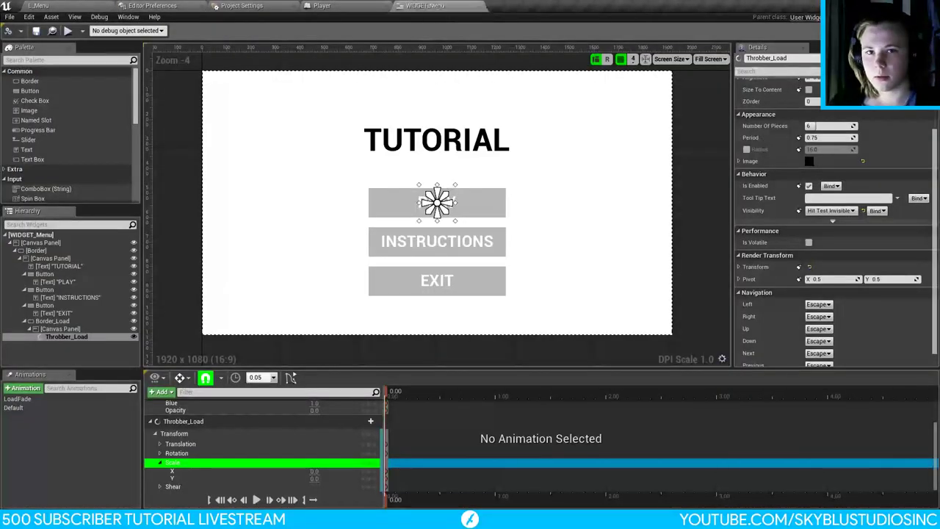
Step: Add a Load Stream Level node below Open Level in the Event Graph
{"action": "left_click", "coordinate": [914, 30]}
{"action": "right_click_drag", "start_coordinate": [621, 424], "coordinate": [593, 389]}
{"action": "right_click", "coordinate": [593, 389]}
{"action": "type", "text": "s"}
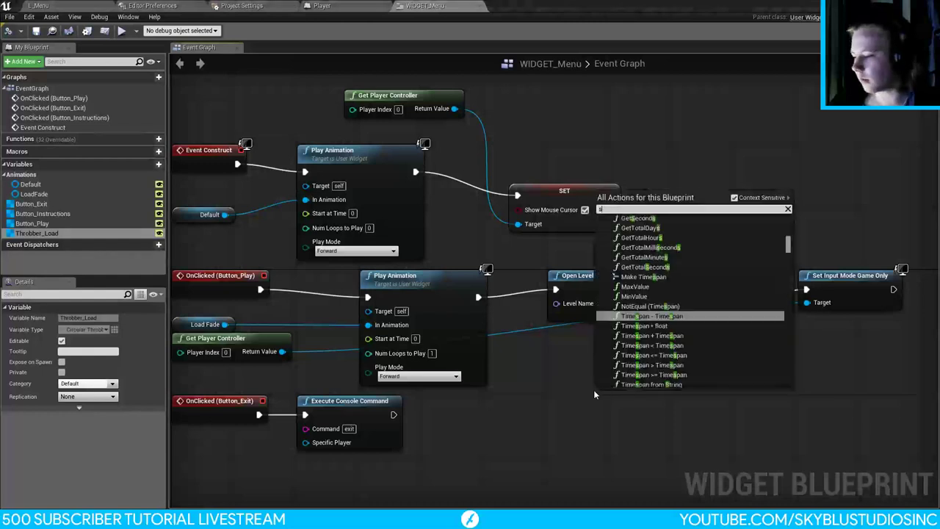
{"action": "type", "text": "tream"}
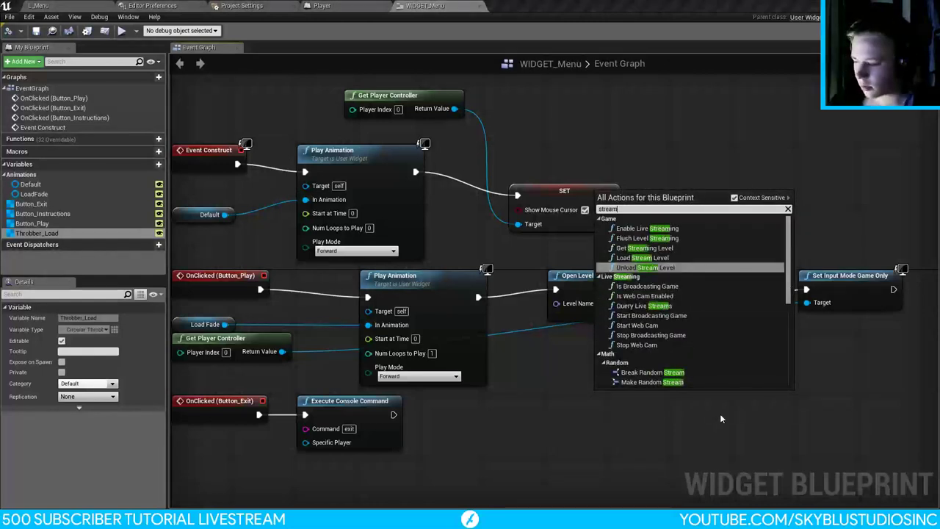
{"action": "type", "text": " leve"}
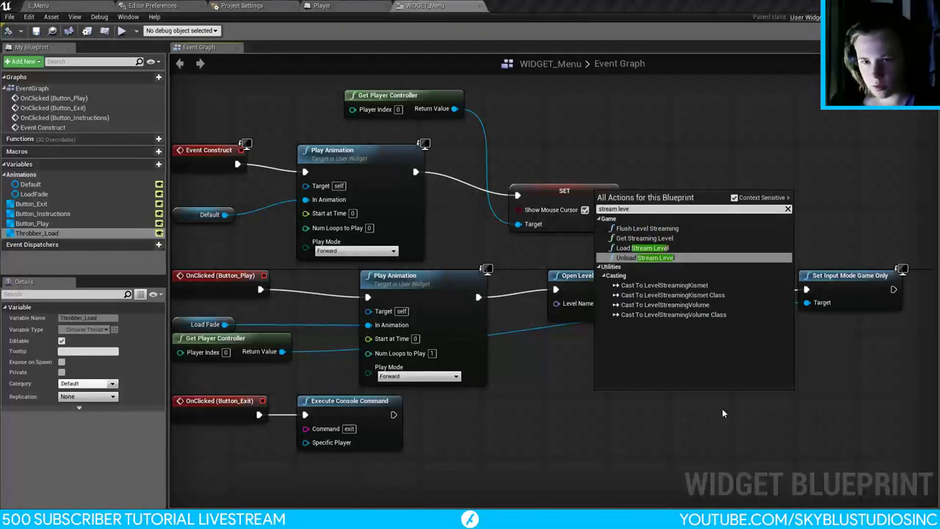
{"action": "left_click", "coordinate": [643, 248]}
{"action": "left_click_drag", "start_coordinate": [654, 389], "coordinate": [607, 345]}
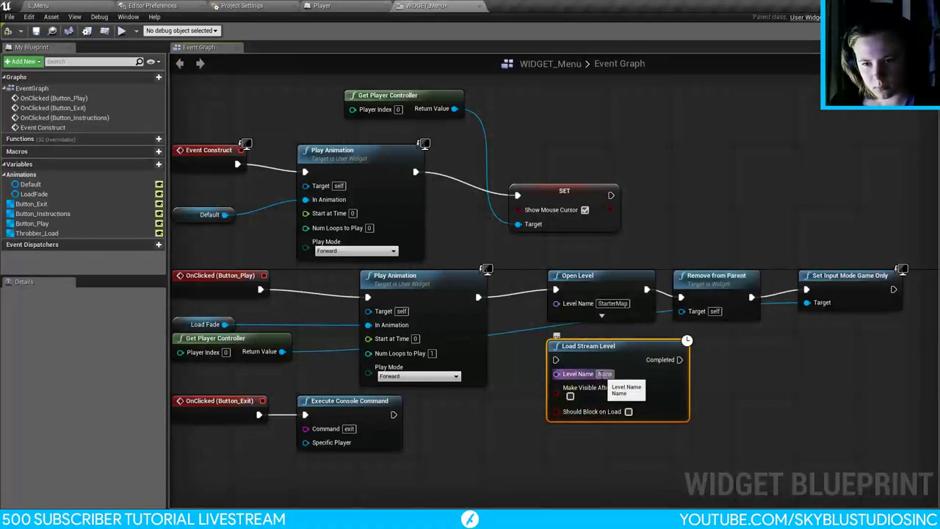
{"action": "left_click", "coordinate": [604, 374]}
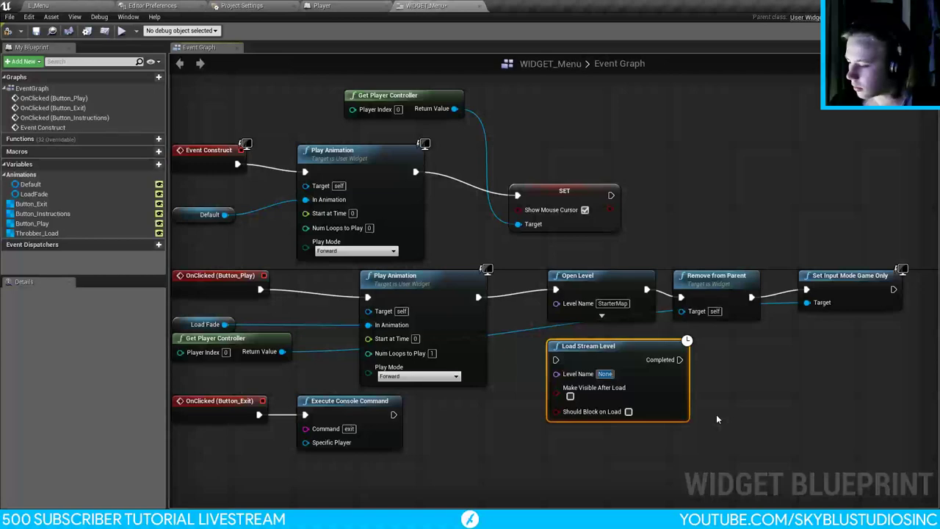
Step: Look up StarterMap in StarterContent and enter it as the Level Name
{"action": "left_click", "coordinate": [71, 5]}
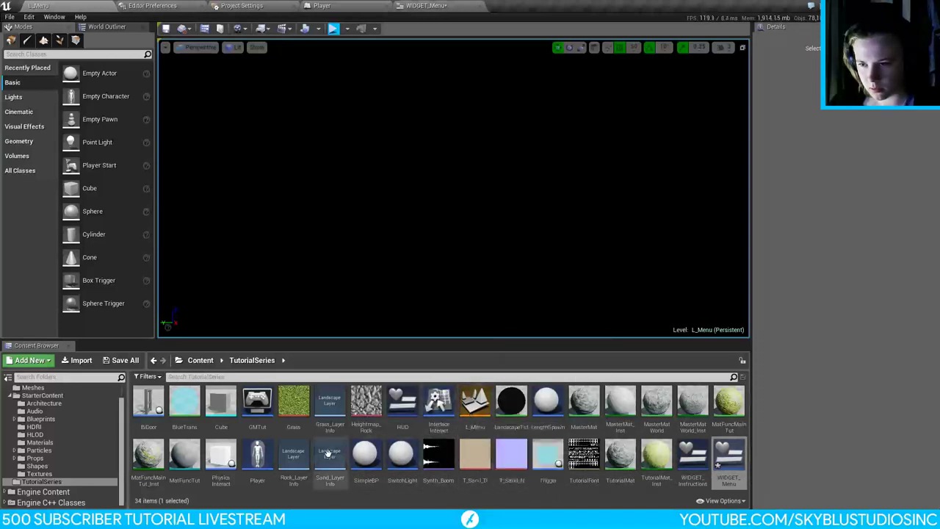
{"action": "scroll", "coordinate": [37, 433], "scroll_direction": "up", "scroll_amount": 2}
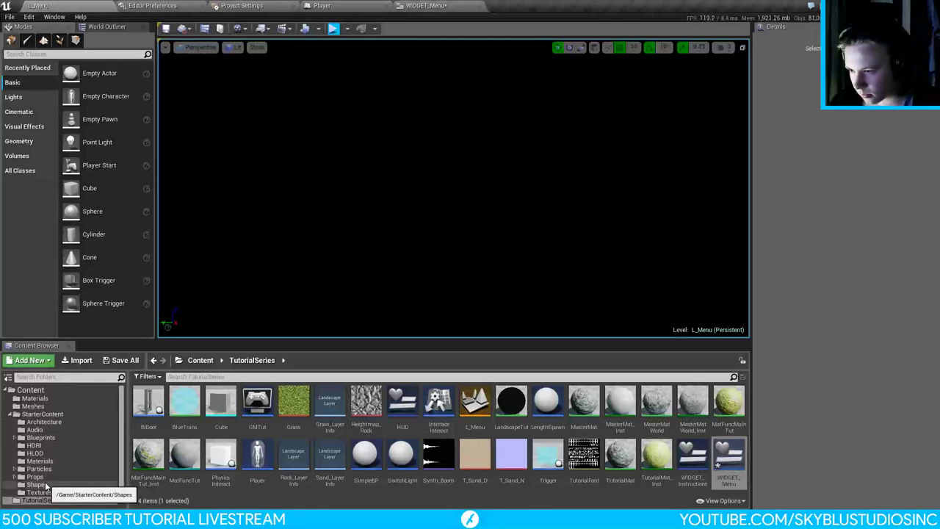
{"action": "left_click", "coordinate": [35, 390]}
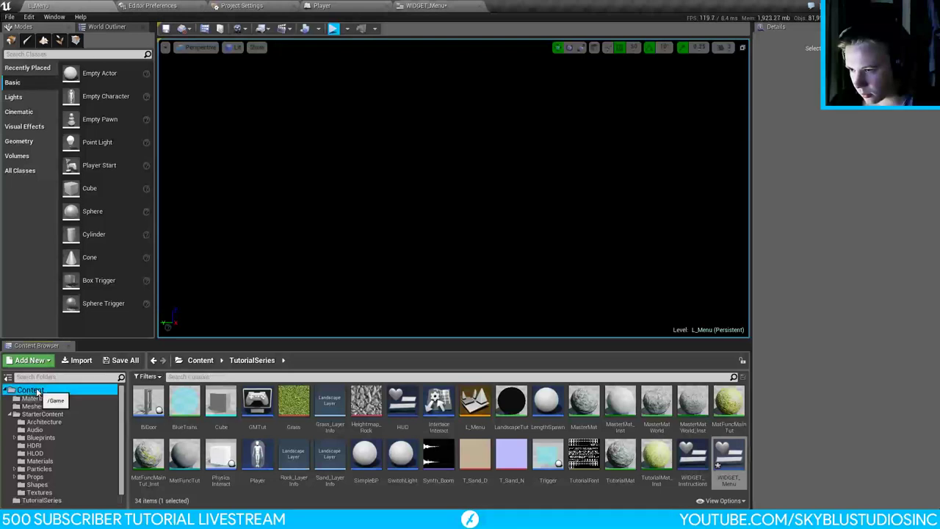
{"action": "double_click", "coordinate": [220, 402]}
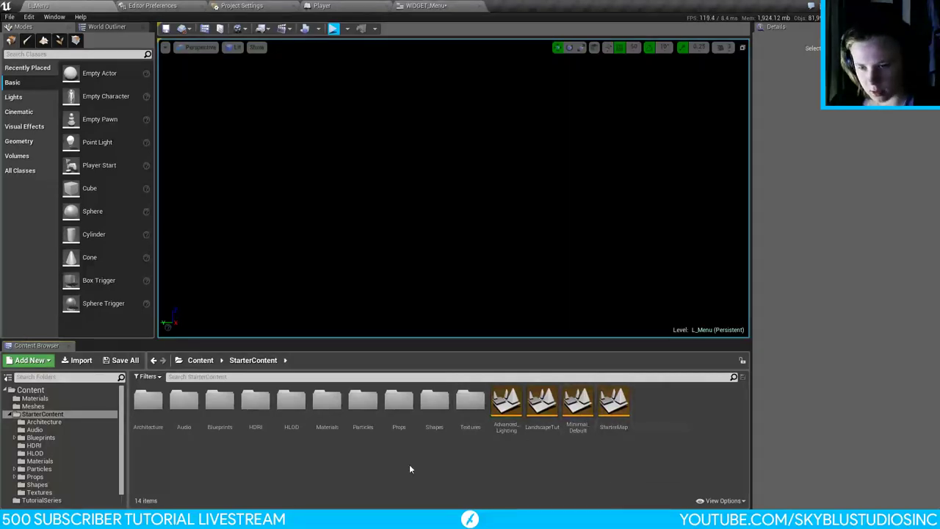
{"action": "left_click", "coordinate": [429, 6]}
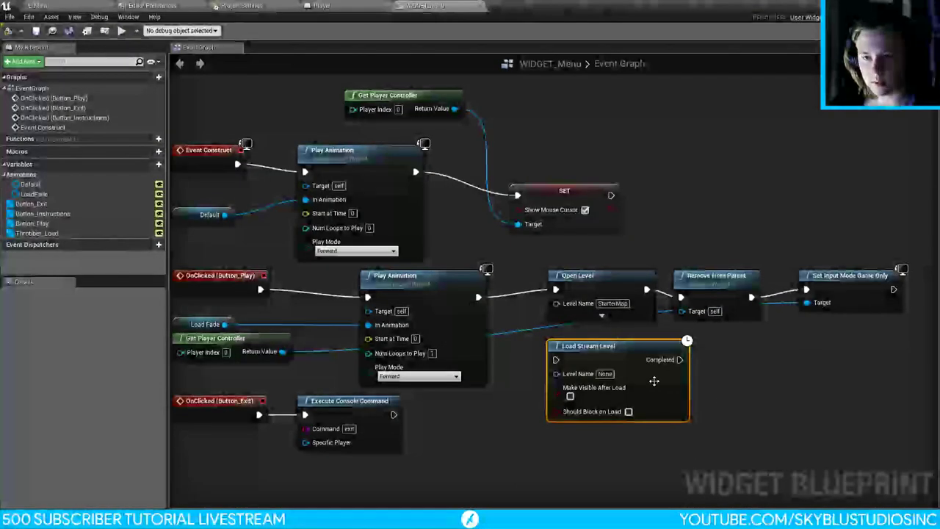
{"action": "left_click", "coordinate": [605, 374]}
{"action": "type", "text": "Sta"}
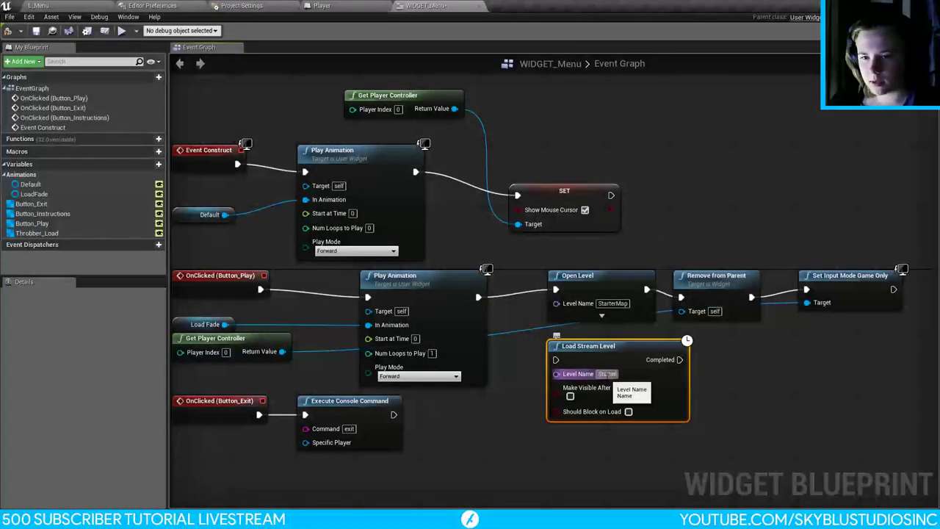
{"action": "type", "text": "rterMap"}
{"action": "key", "text": "Return"}
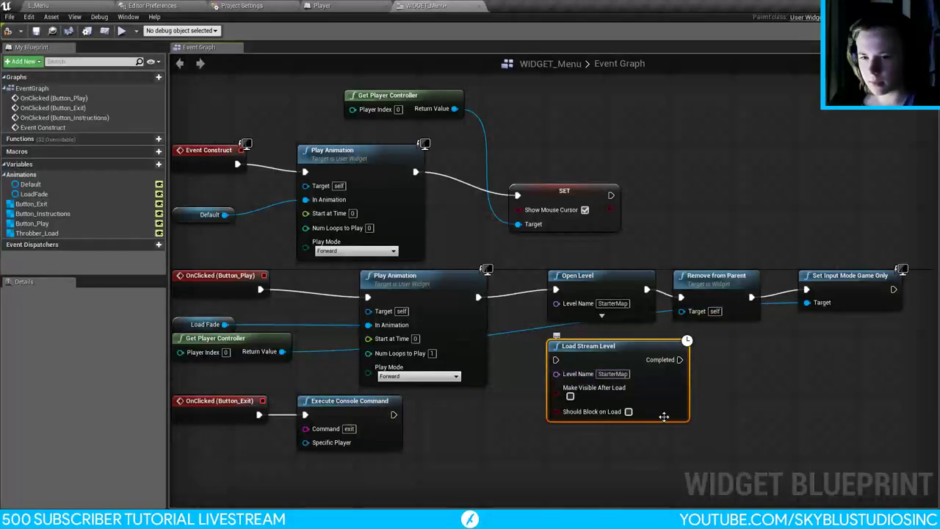
Step: Run it after Play Animation, remove the menu on Completed, and enable Make Visible After Load
{"action": "left_click", "coordinate": [43, 4]}
{"action": "left_click", "coordinate": [420, 6]}
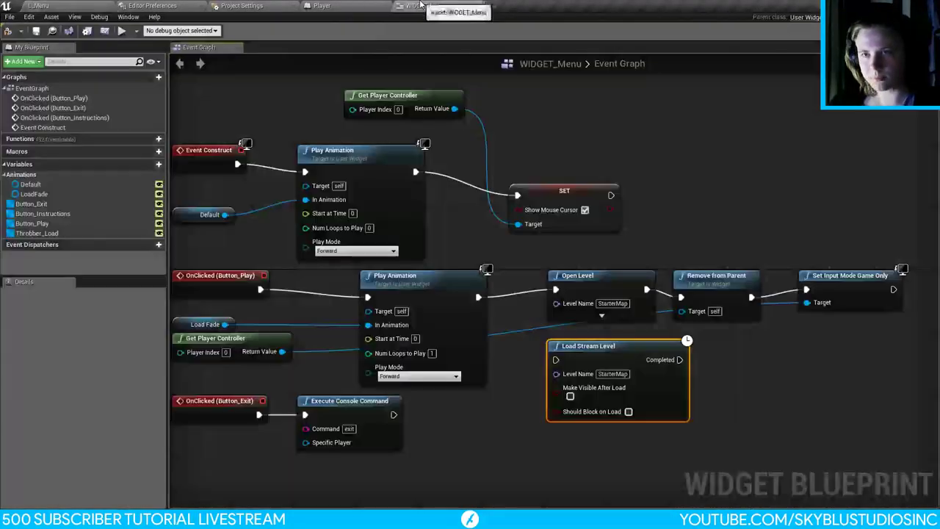
{"action": "left_click_drag", "start_coordinate": [556, 359], "coordinate": [479, 297]}
{"action": "left_click_drag", "start_coordinate": [680, 359], "coordinate": [681, 297]}
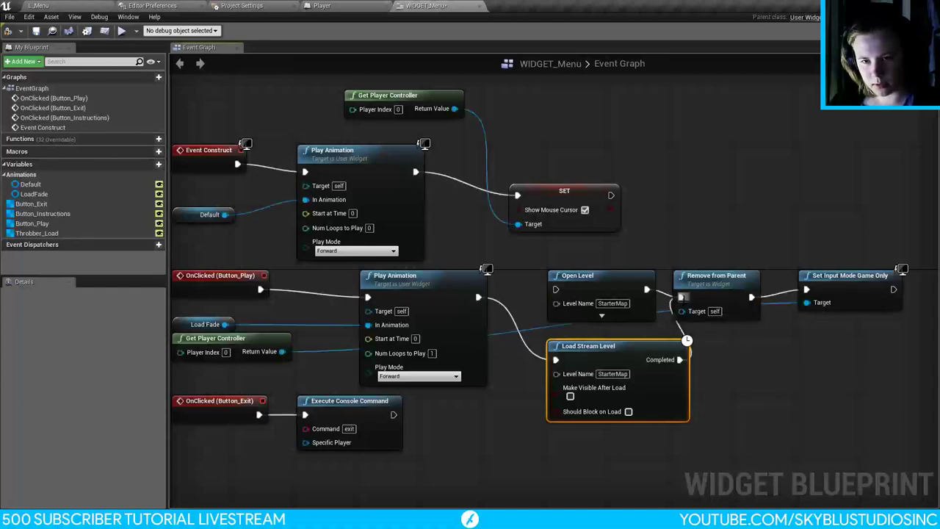
{"action": "left_click", "coordinate": [570, 396]}
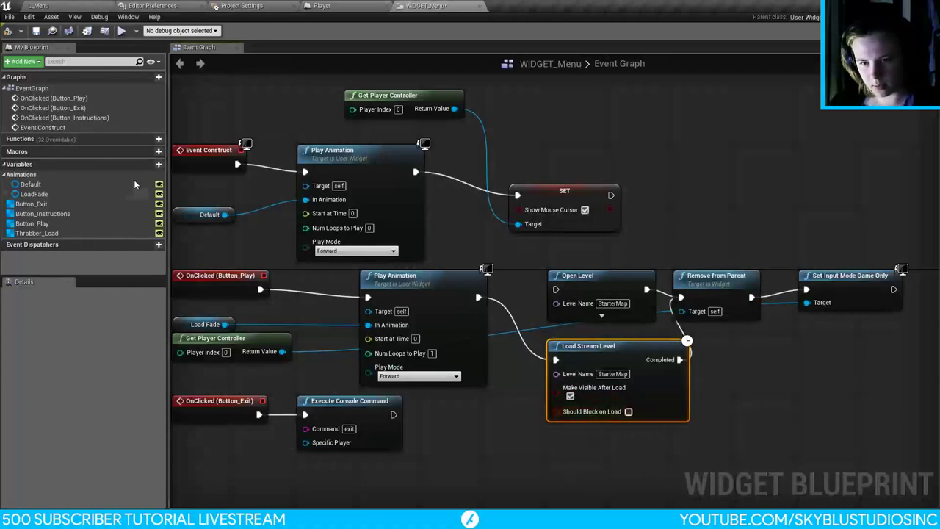
Step: Enable Should Block on Load and play-test pressing PLAY from L_Menu
{"action": "left_click", "coordinate": [628, 412]}
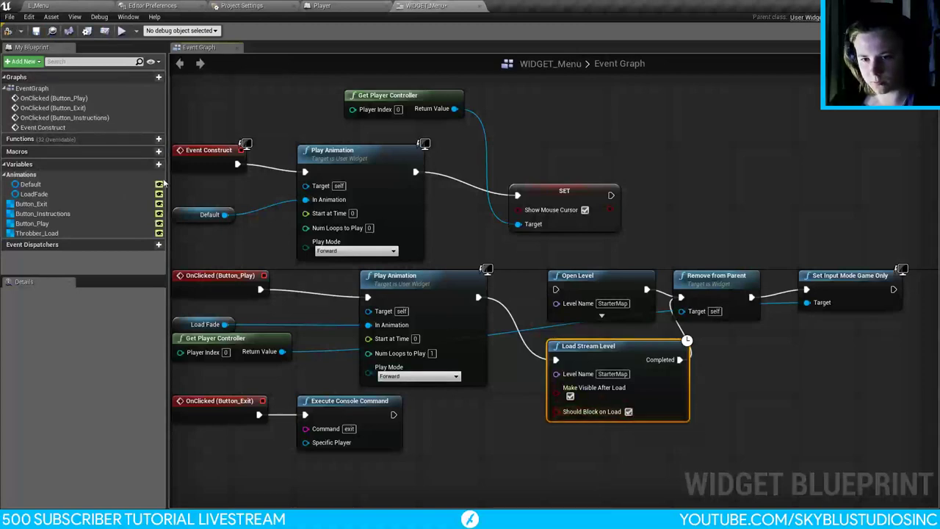
{"action": "left_click", "coordinate": [10, 32]}
{"action": "left_click", "coordinate": [121, 31]}
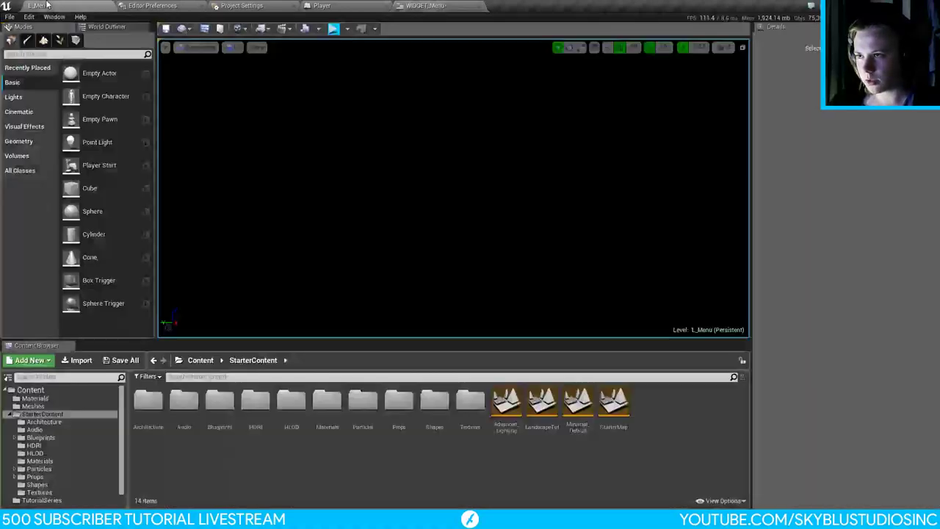
{"action": "left_click", "coordinate": [335, 30]}
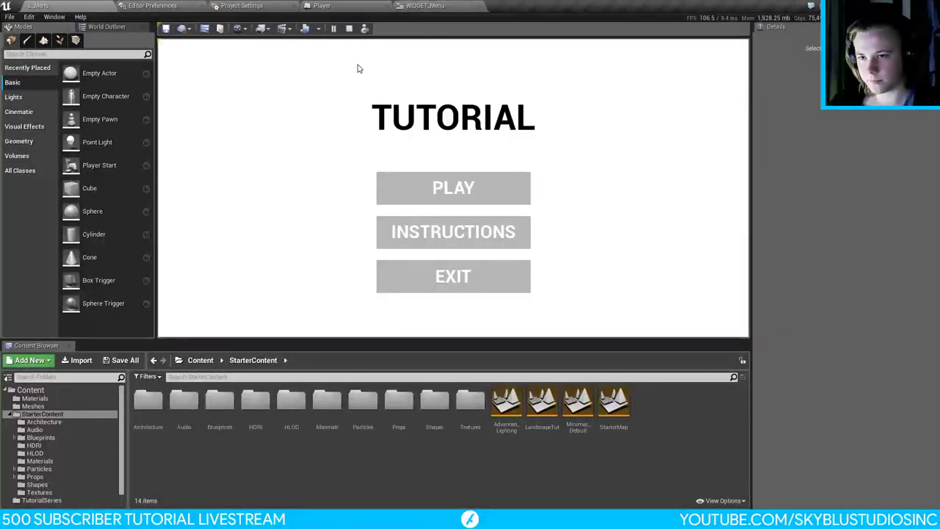
{"action": "left_click", "coordinate": [449, 188]}
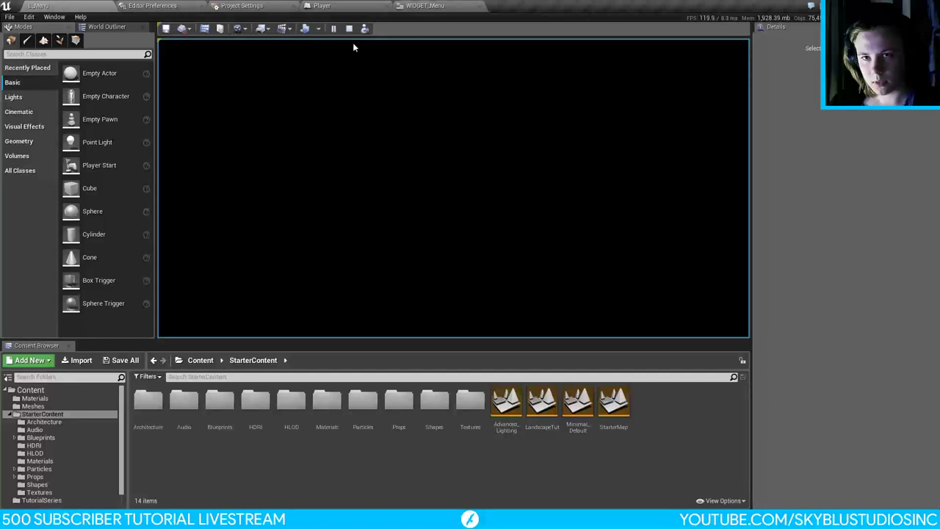
{"action": "key", "text": "Escape"}
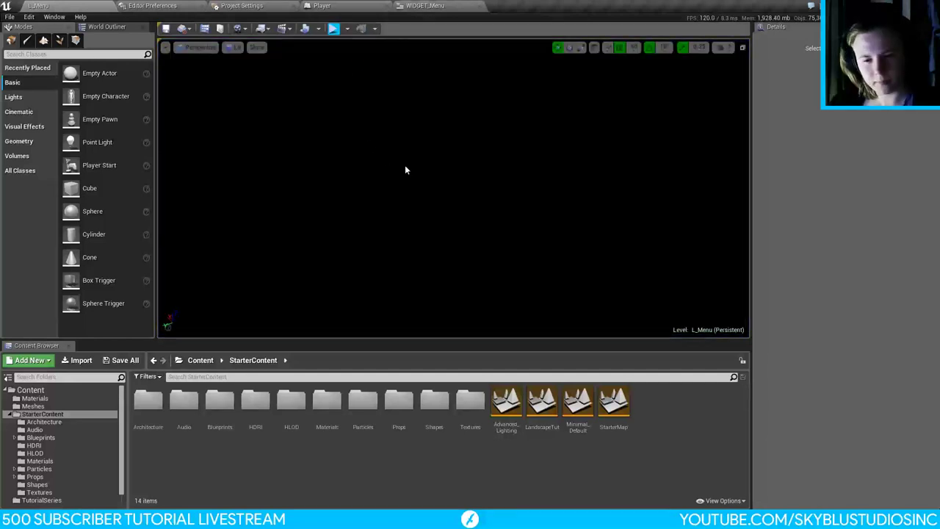
{"action": "left_click", "coordinate": [426, 5]}
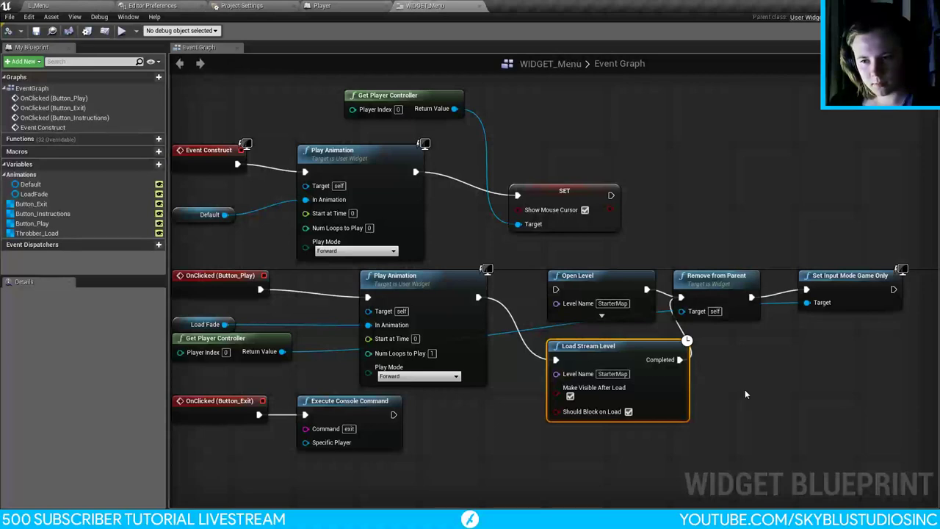
Step: Play-test again: open Instructions, go back, press PLAY, then stop
{"action": "left_click", "coordinate": [39, 6]}
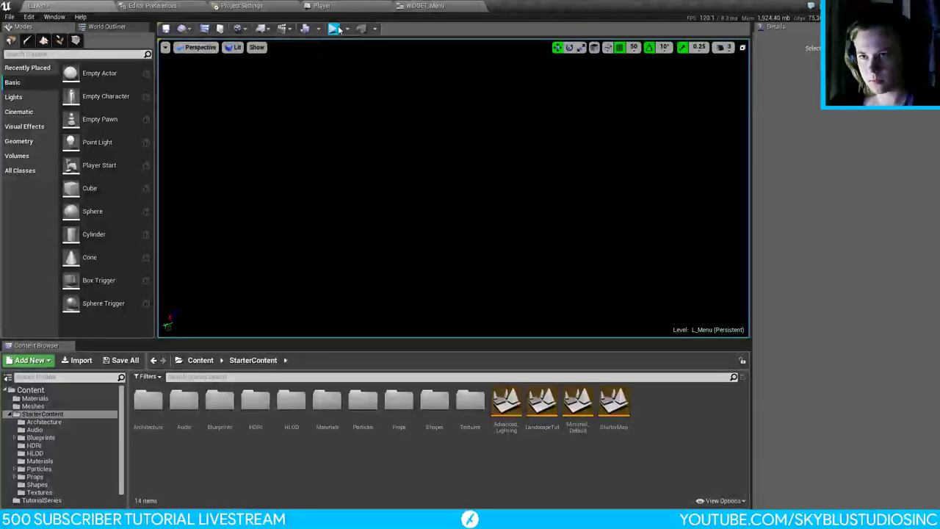
{"action": "key", "text": "alt+p"}
{"action": "left_click", "coordinate": [478, 243]}
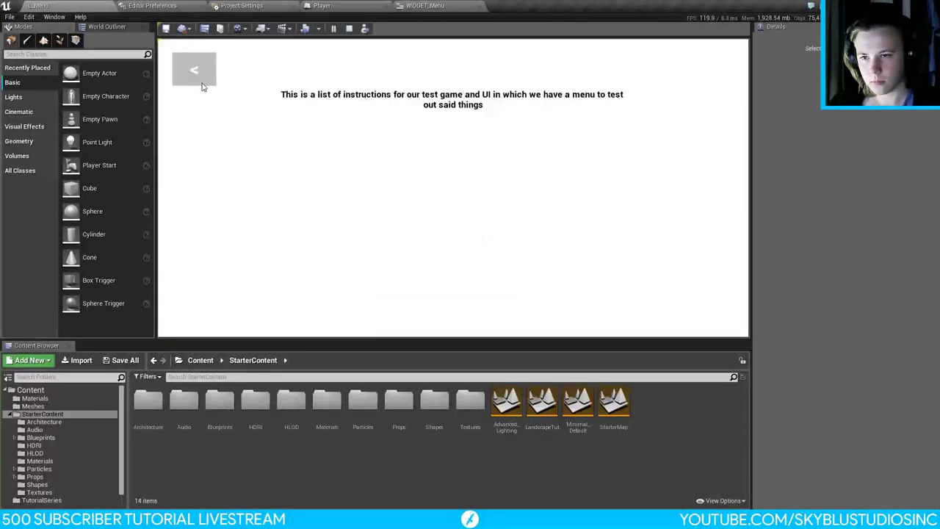
{"action": "left_click", "coordinate": [191, 63]}
{"action": "left_click", "coordinate": [453, 184]}
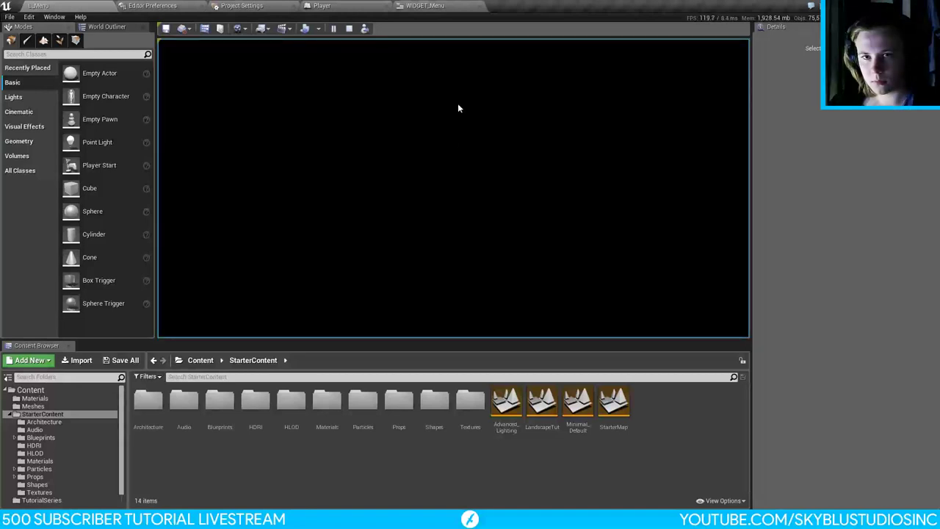
{"action": "left_click", "coordinate": [349, 28]}
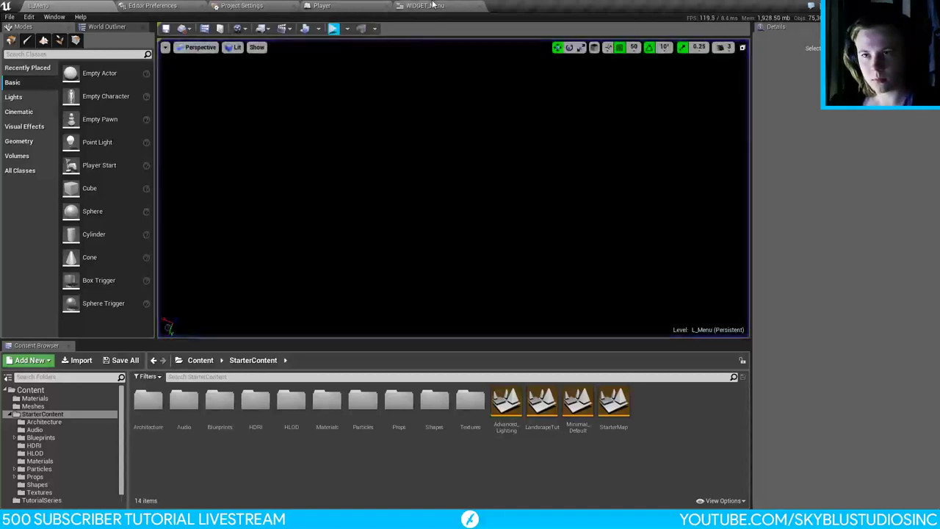
Step: Place a Get Streaming Level node below Load Stream Level with Package Name set to StarterMap
{"action": "right_click", "coordinate": [735, 372]}
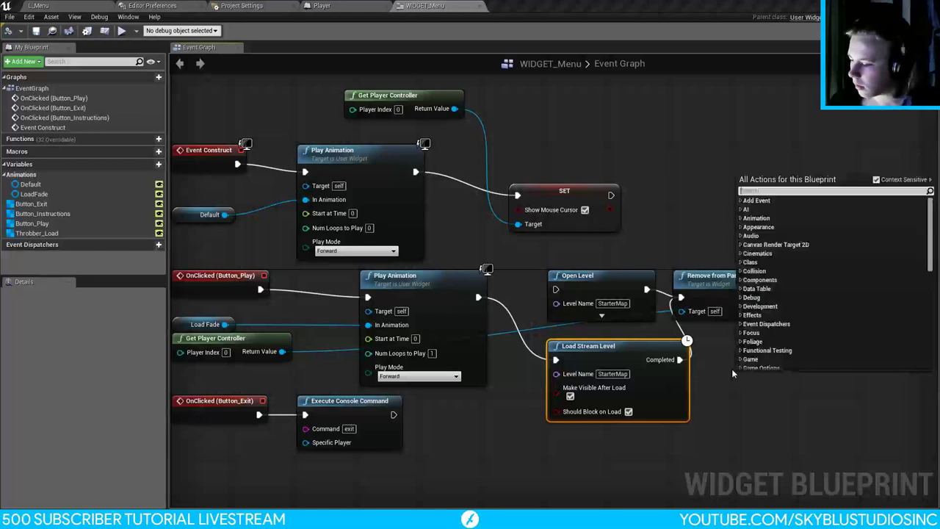
{"action": "type", "text": "strea"}
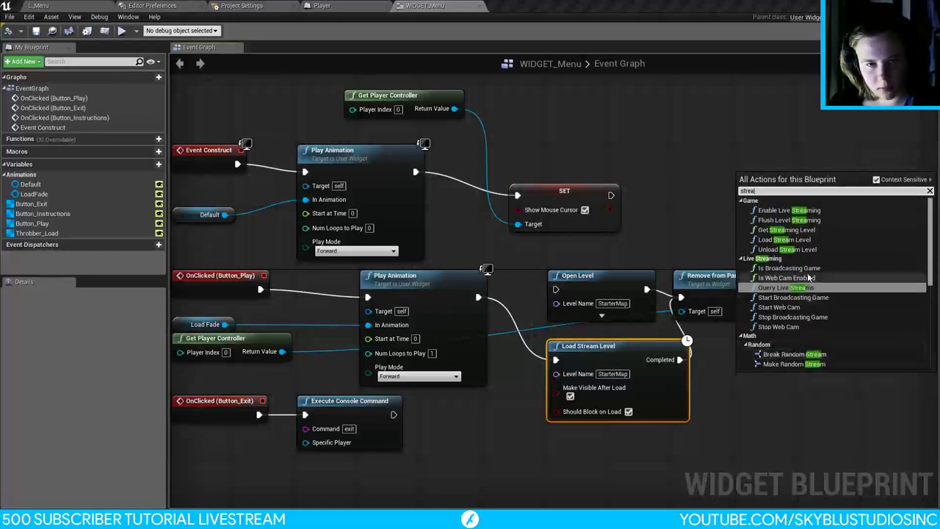
{"action": "left_click", "coordinate": [786, 230]}
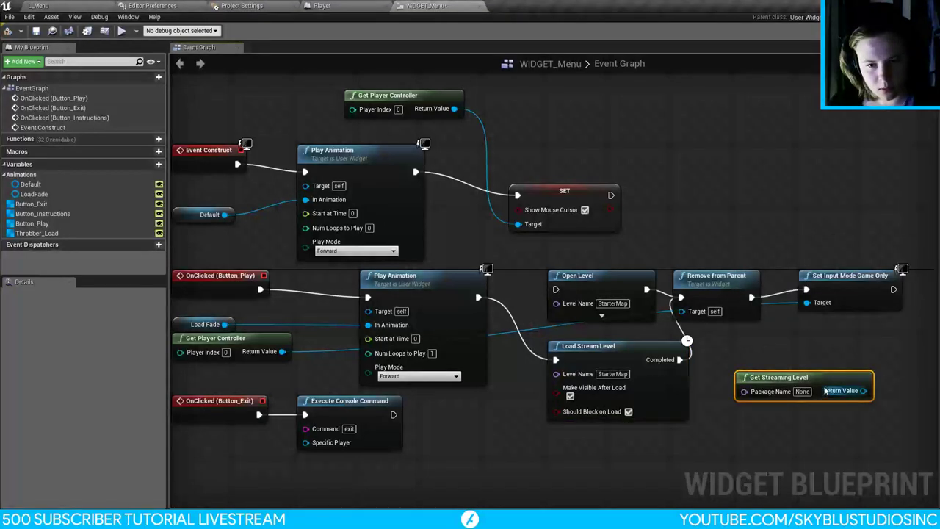
{"action": "left_click_drag", "start_coordinate": [824, 391], "coordinate": [630, 454]}
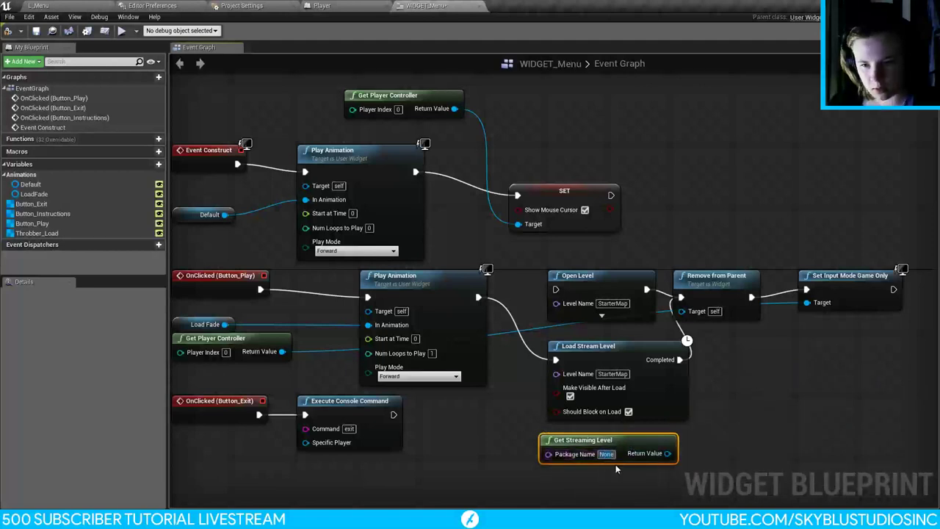
{"action": "left_click", "coordinate": [614, 464]}
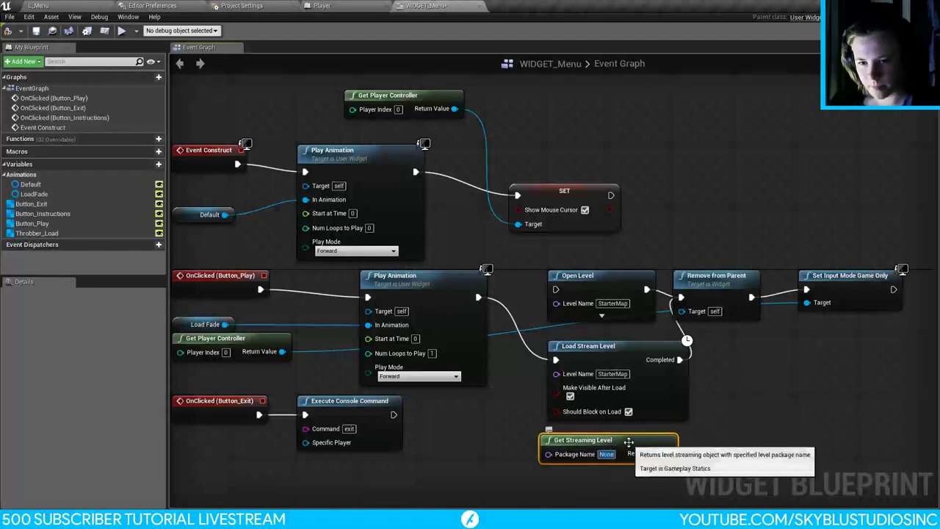
{"action": "right_click", "coordinate": [718, 406]}
{"action": "type", "text": "stream"}
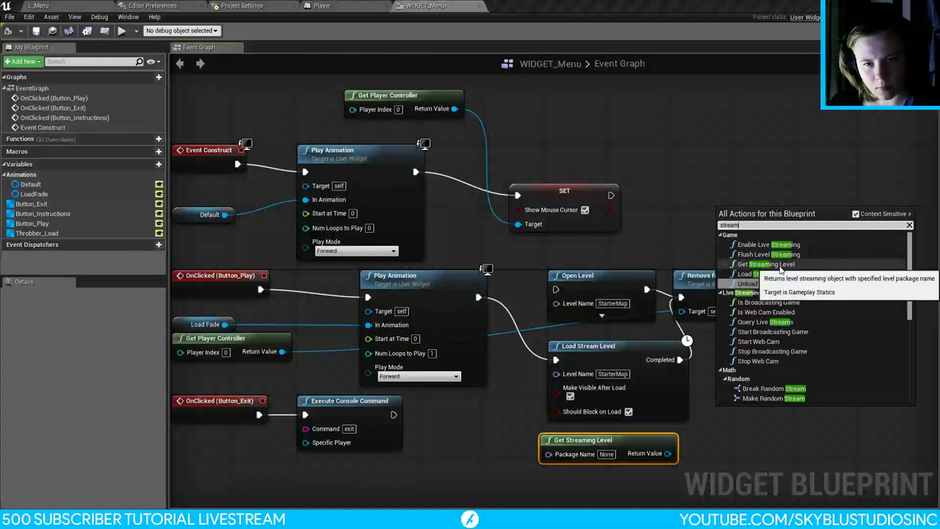
{"action": "left_click", "coordinate": [607, 454]}
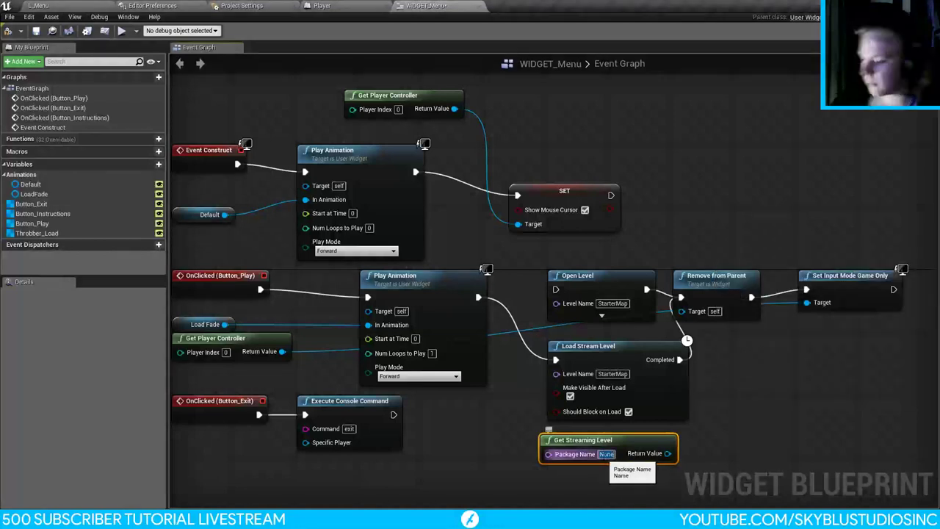
{"action": "type", "text": "Sta"}
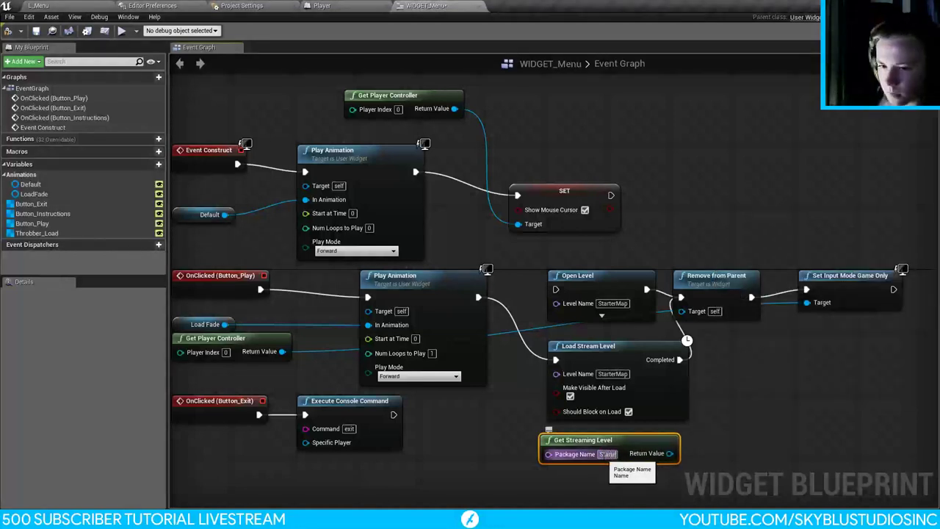
{"action": "type", "text": "rterMap"}
{"action": "key", "text": "Return"}
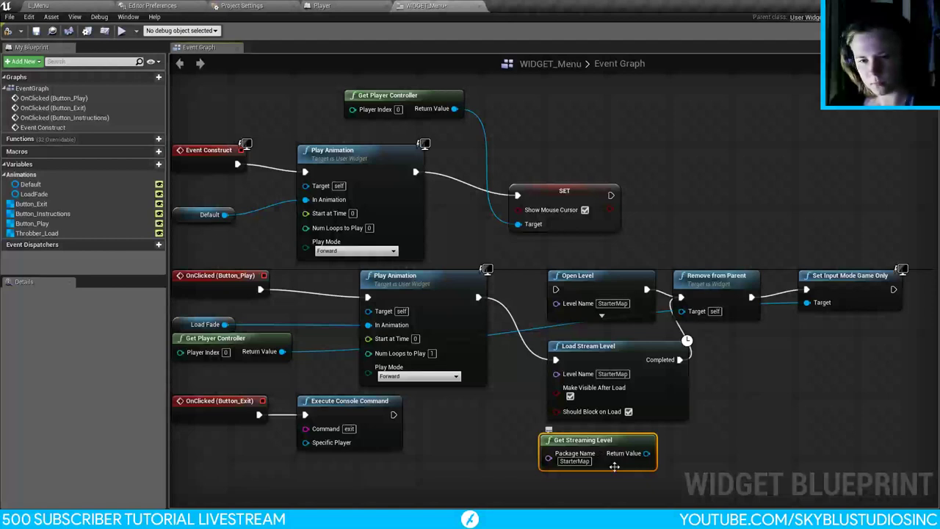
{"action": "left_click_drag", "start_coordinate": [647, 454], "coordinate": [705, 404]}
Step: Browse the action list and add a Create Instance node wired to the streaming level
{"action": "type", "text": "se"}
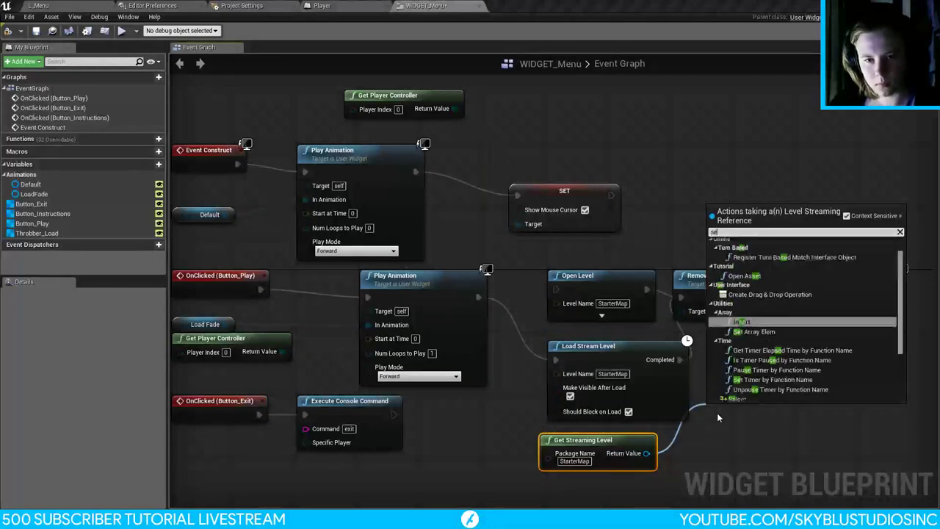
{"action": "type", "text": "t"}
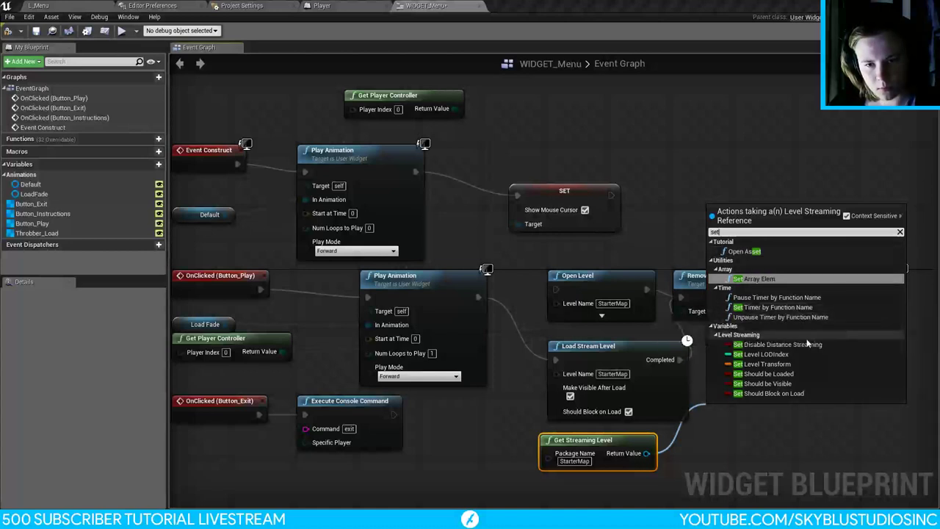
{"action": "key", "text": "BackSpace"}
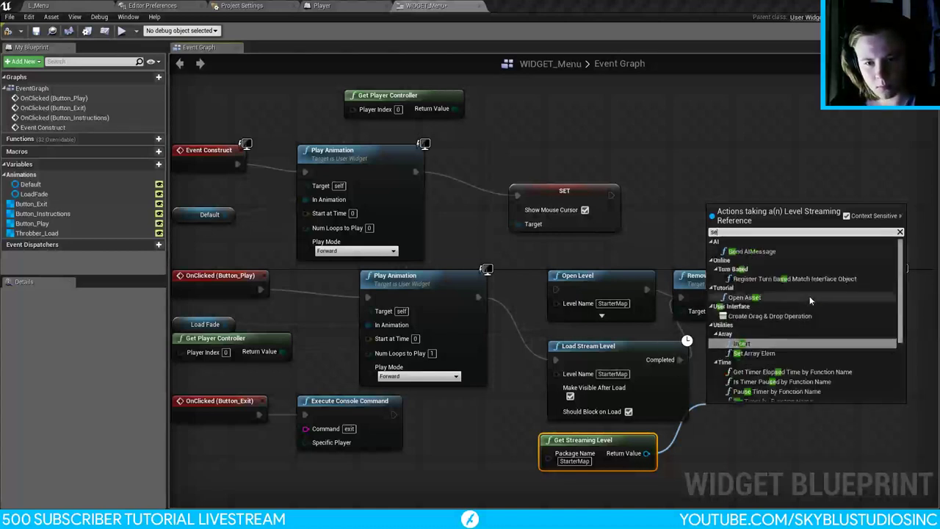
{"action": "key", "text": "BackSpace"}
{"action": "key", "text": "BackSpace"}
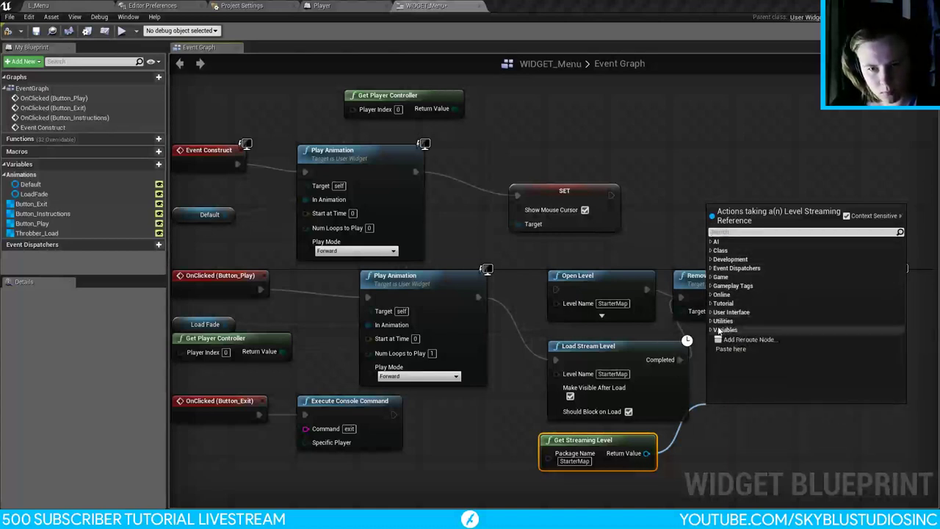
{"action": "left_click", "coordinate": [711, 278]}
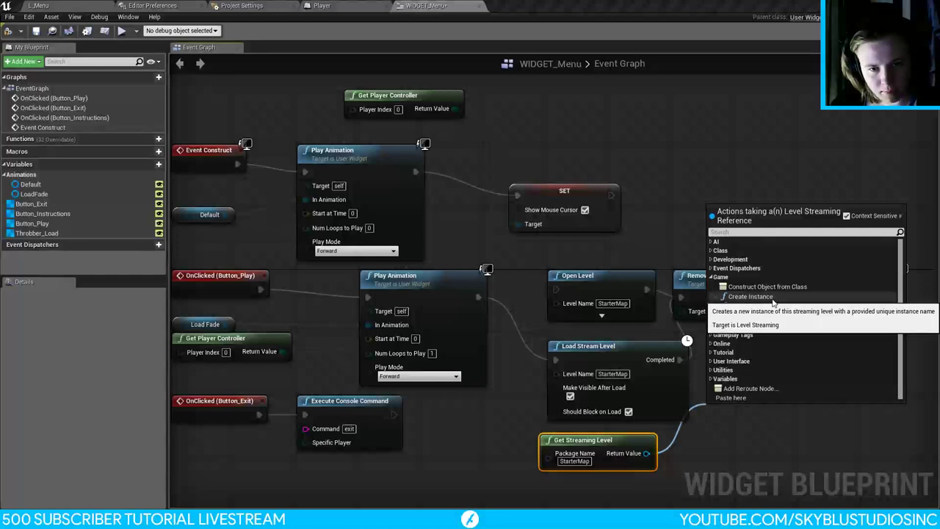
{"action": "left_click", "coordinate": [712, 269]}
{"action": "left_click", "coordinate": [712, 269]}
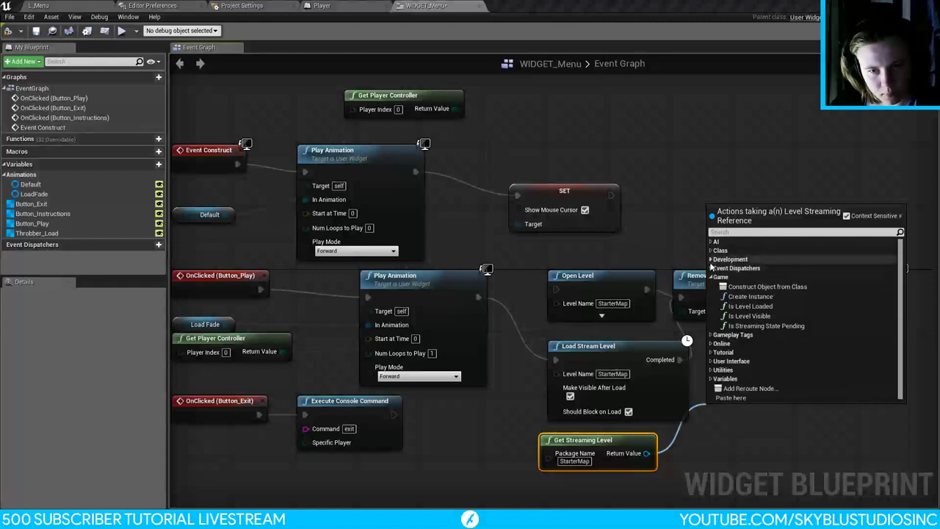
{"action": "left_click", "coordinate": [711, 251]}
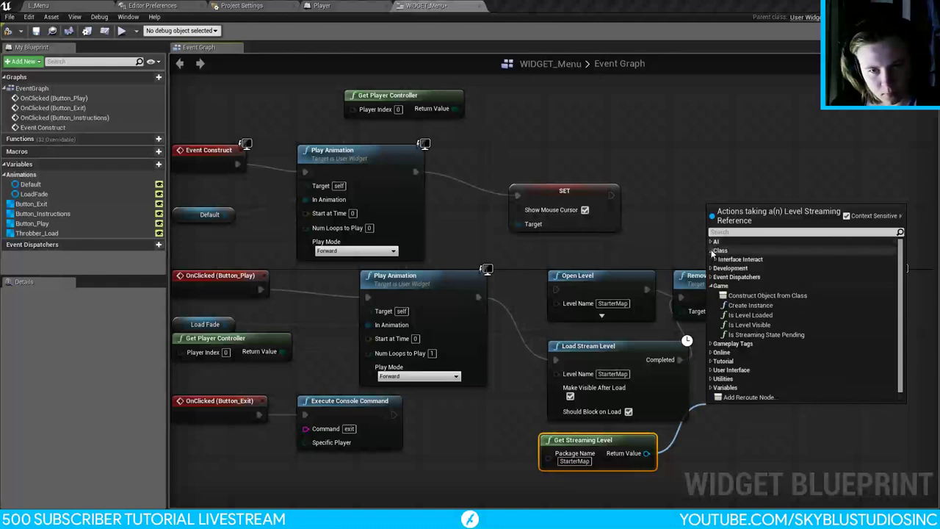
{"action": "left_click", "coordinate": [715, 259]}
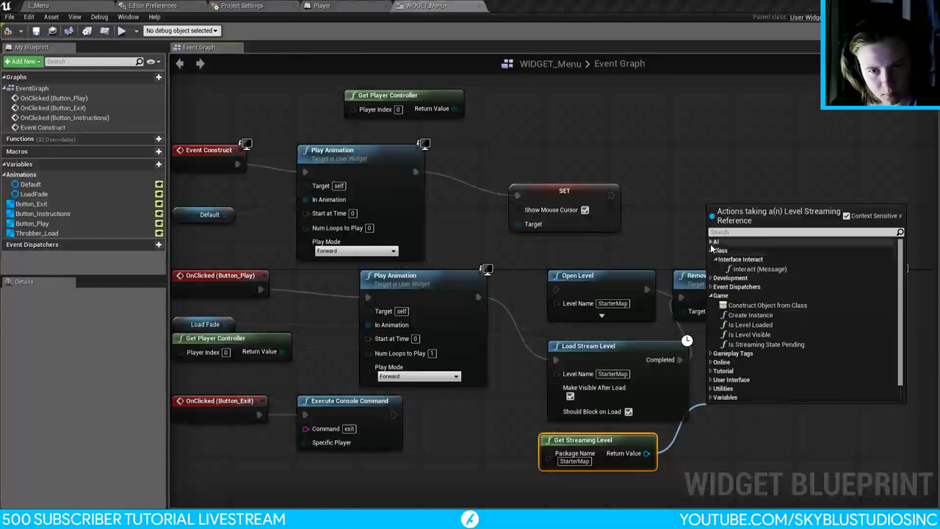
{"action": "left_click", "coordinate": [711, 243]}
{"action": "left_click", "coordinate": [711, 244]}
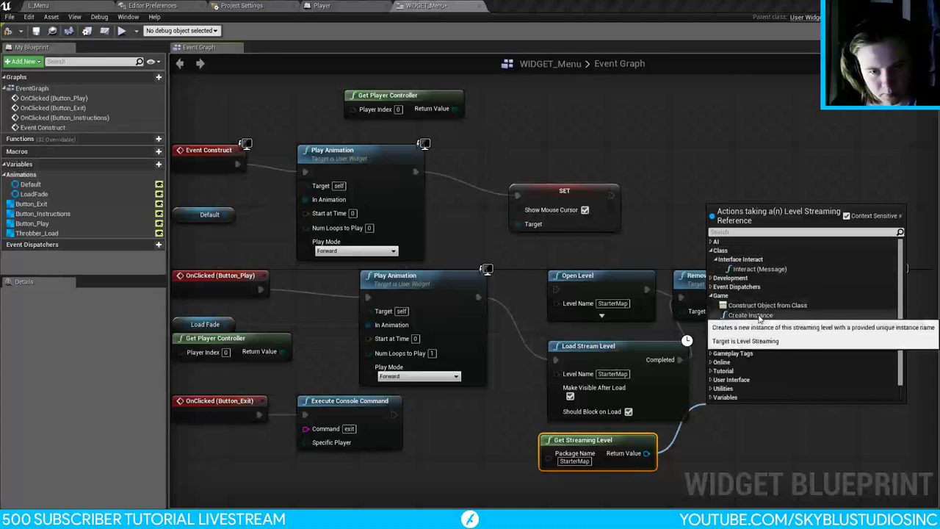
{"action": "left_click", "coordinate": [759, 316]}
Step: Wire Create Instance into the execution flow, continuing on to Remove from Parent
{"action": "right_click_drag", "start_coordinate": [794, 457], "coordinate": [754, 405]}
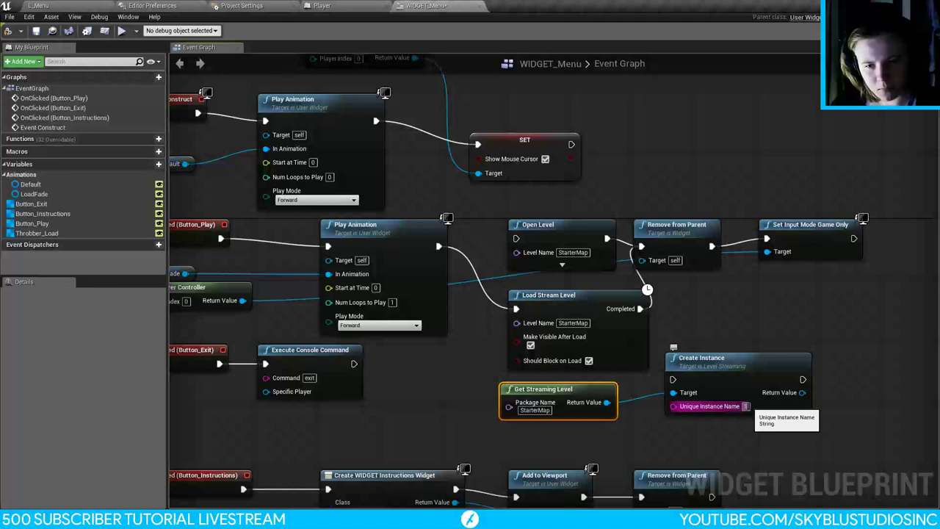
{"action": "left_click", "coordinate": [705, 359]}
{"action": "left_click_drag", "start_coordinate": [705, 359], "coordinate": [640, 308]}
{"action": "left_click_drag", "start_coordinate": [815, 340], "coordinate": [642, 247]}
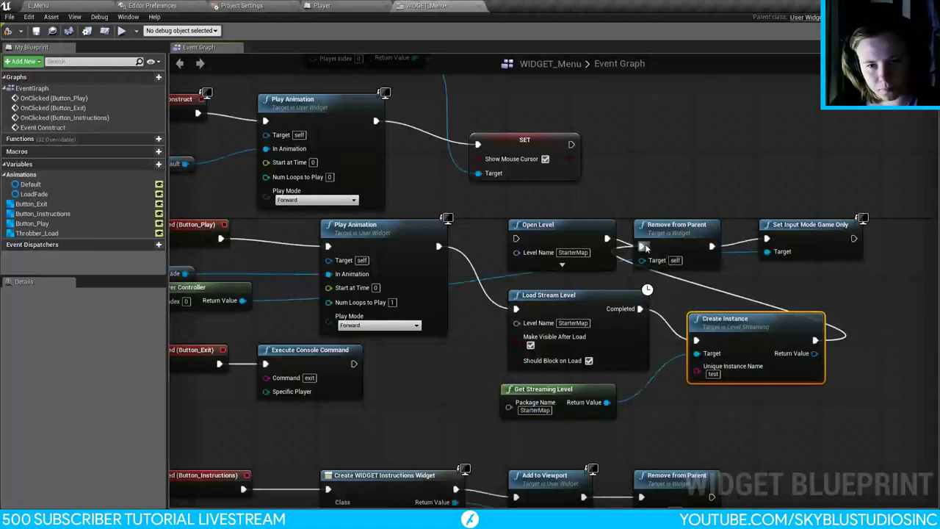
Step: Save WIDGET_Menu, play-test the L_Menu level and choose the menu's PLAY option
{"action": "key", "text": "ctrl+s"}
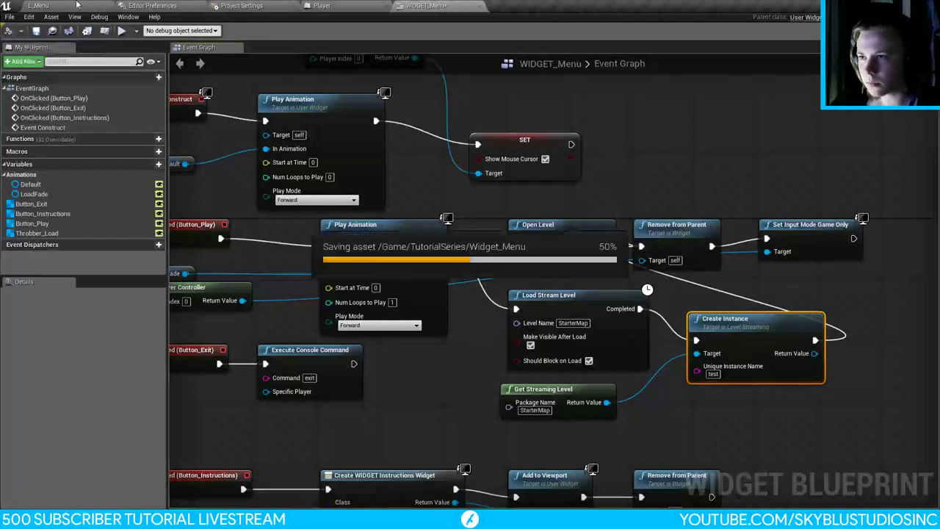
{"action": "left_click", "coordinate": [77, 4]}
{"action": "left_click", "coordinate": [335, 34]}
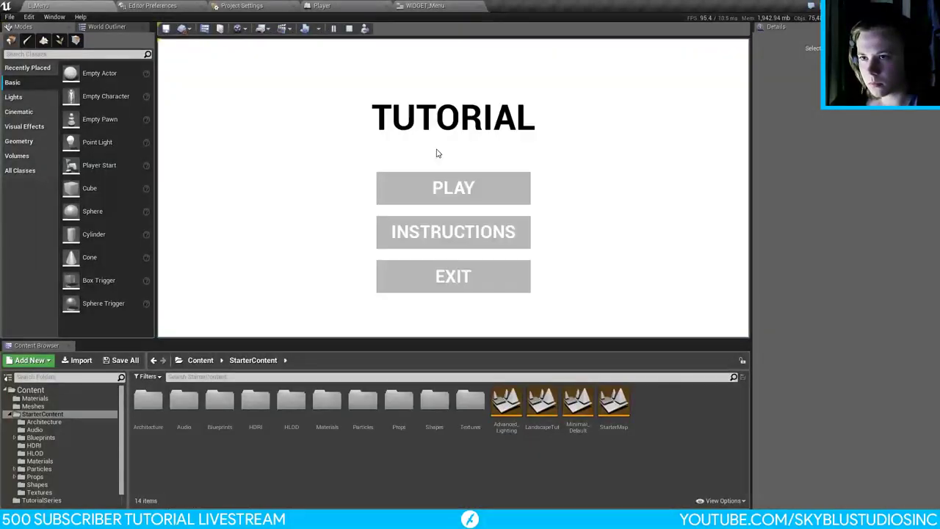
{"action": "left_click", "coordinate": [437, 188]}
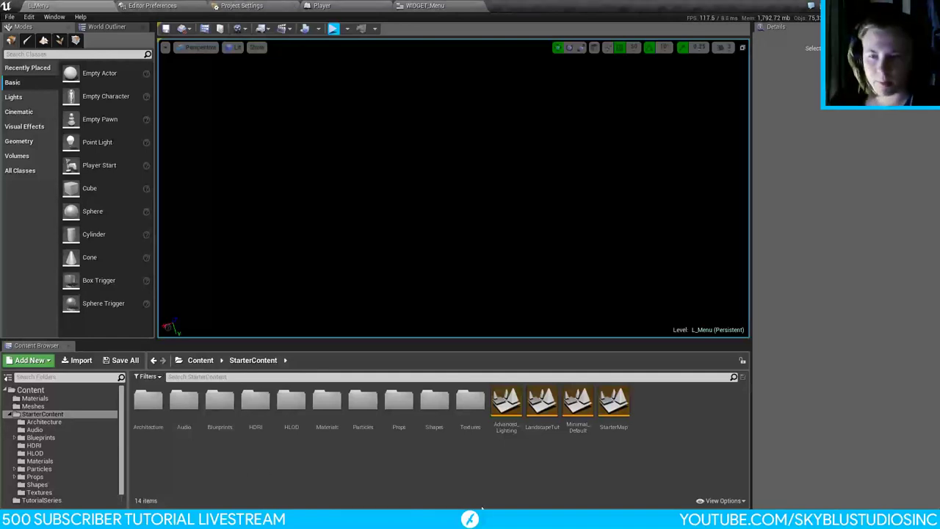
Step: Delete the Load Stream Level, Get Streaming Level and Create Instance nodes in WIDGET_Menu's graph
{"action": "left_click", "coordinate": [425, 5]}
{"action": "right_click_drag", "start_coordinate": [685, 168], "coordinate": [644, 175]}
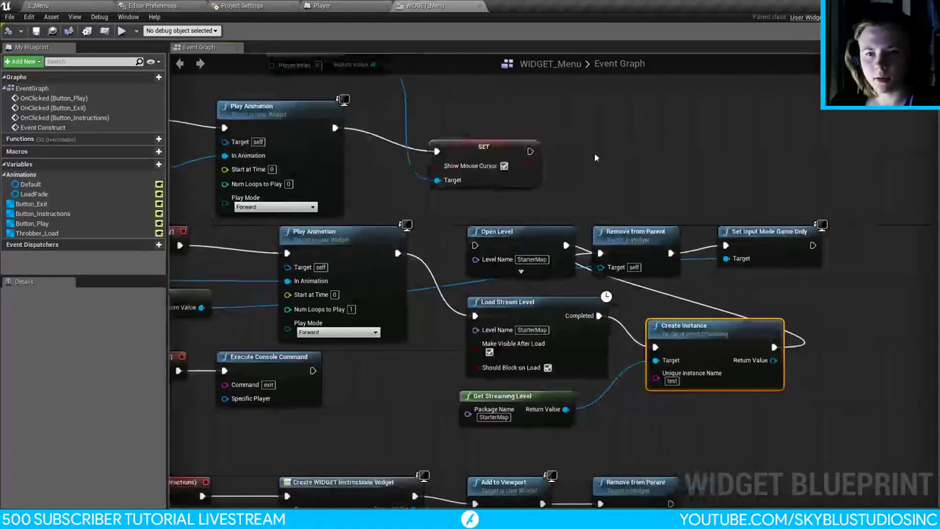
{"action": "left_click_drag", "start_coordinate": [770, 400], "coordinate": [512, 338]}
{"action": "key", "text": "Delete"}
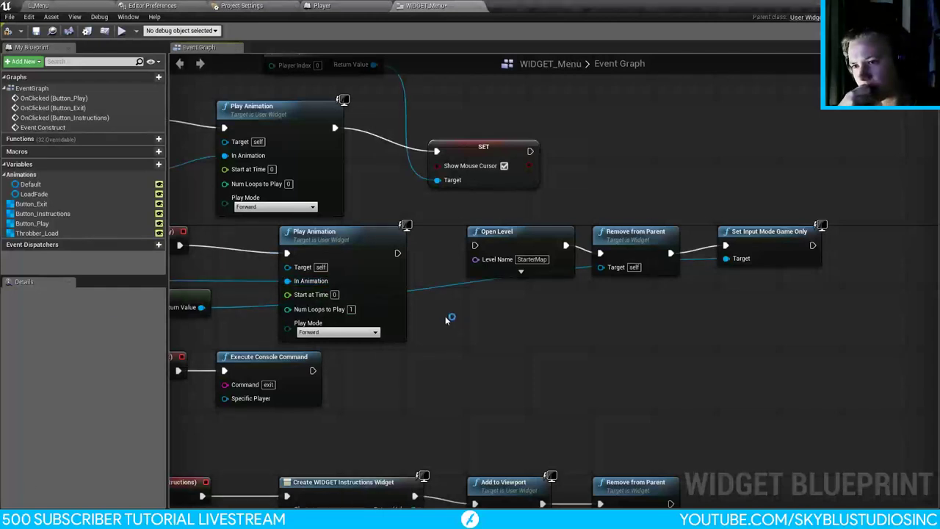
Step: Insert a 4-second Delay after Play Animation that runs Open Level when completed
{"action": "right_click_drag", "start_coordinate": [445, 316], "coordinate": [479, 349]}
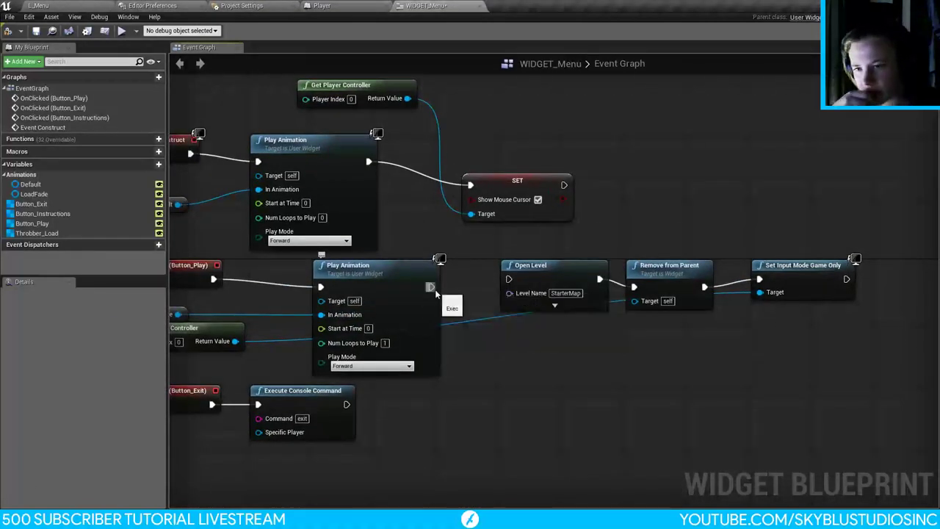
{"action": "left_click_drag", "start_coordinate": [430, 286], "coordinate": [462, 337]}
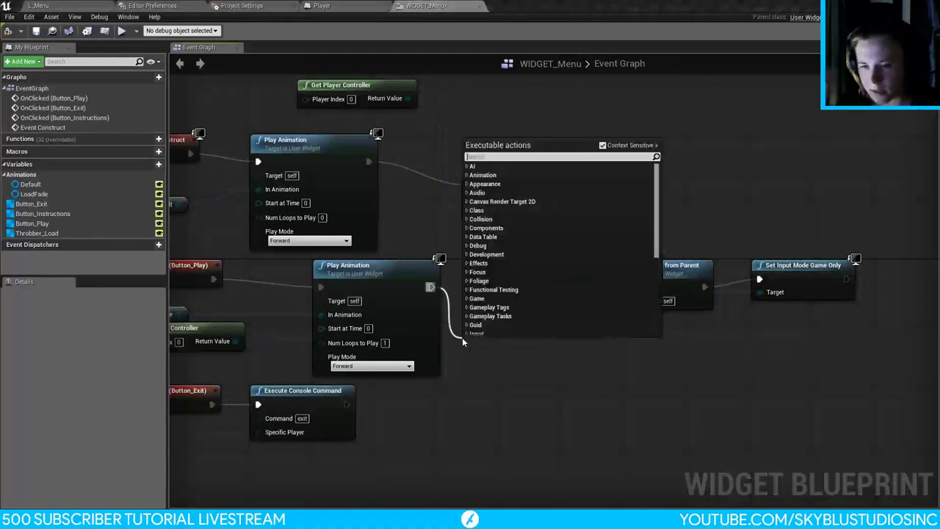
{"action": "type", "text": "delay"}
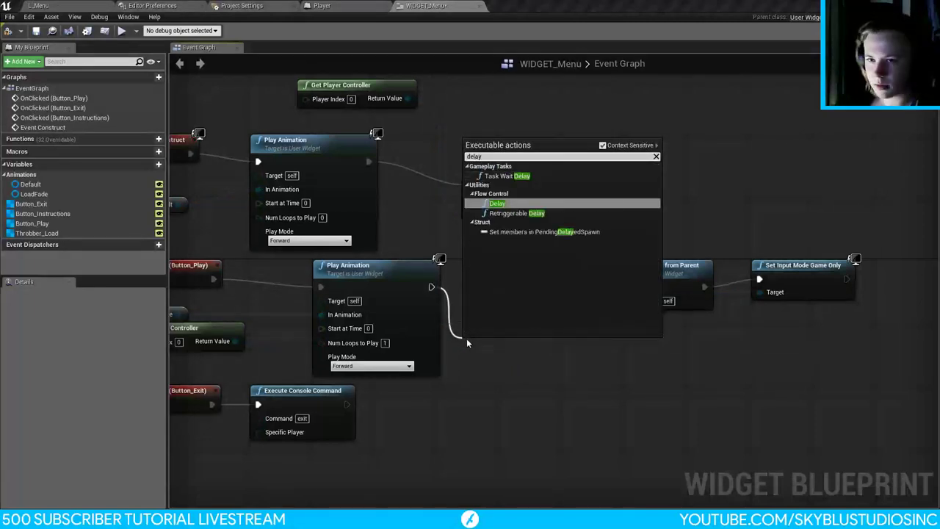
{"action": "key", "text": "Return"}
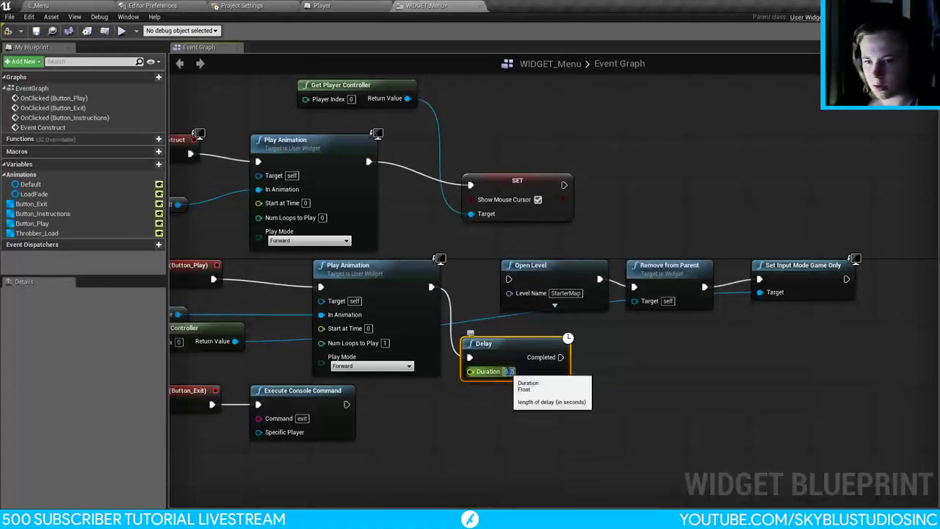
{"action": "type", "text": "4.3"}
{"action": "left_click", "coordinate": [574, 353]}
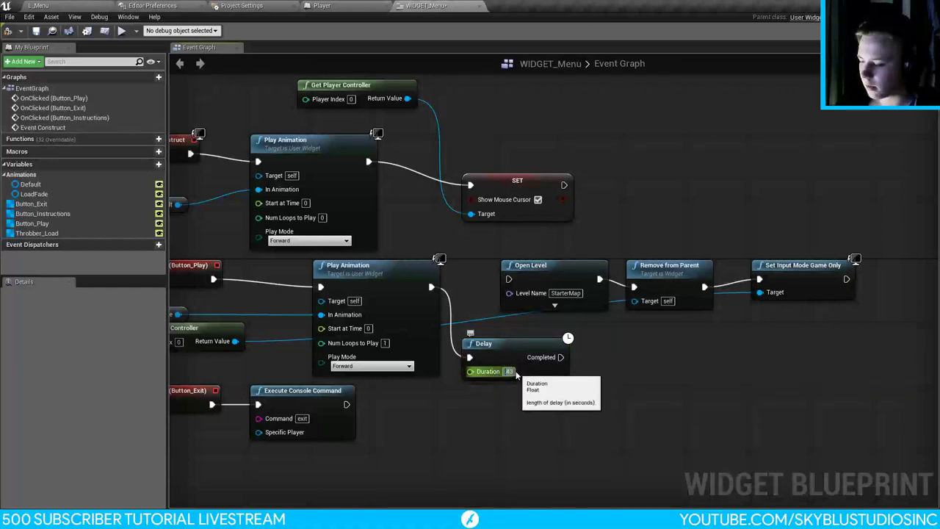
{"action": "left_click", "coordinate": [507, 371]}
{"action": "type", "text": "4"}
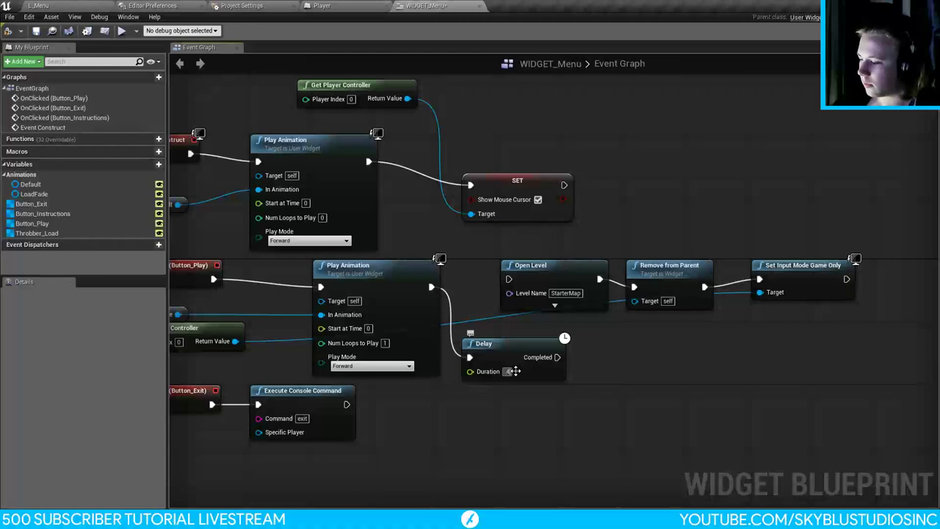
{"action": "key", "text": "Return"}
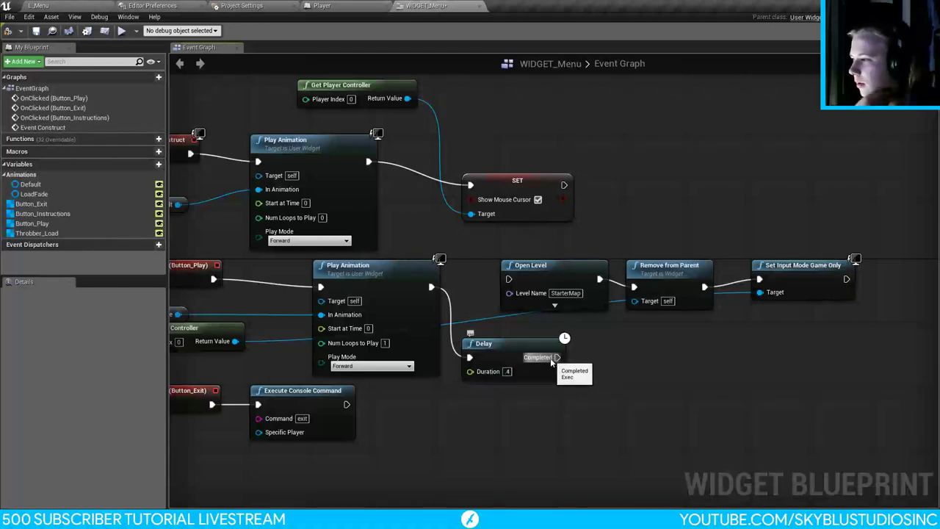
{"action": "left_click_drag", "start_coordinate": [551, 358], "coordinate": [509, 280]}
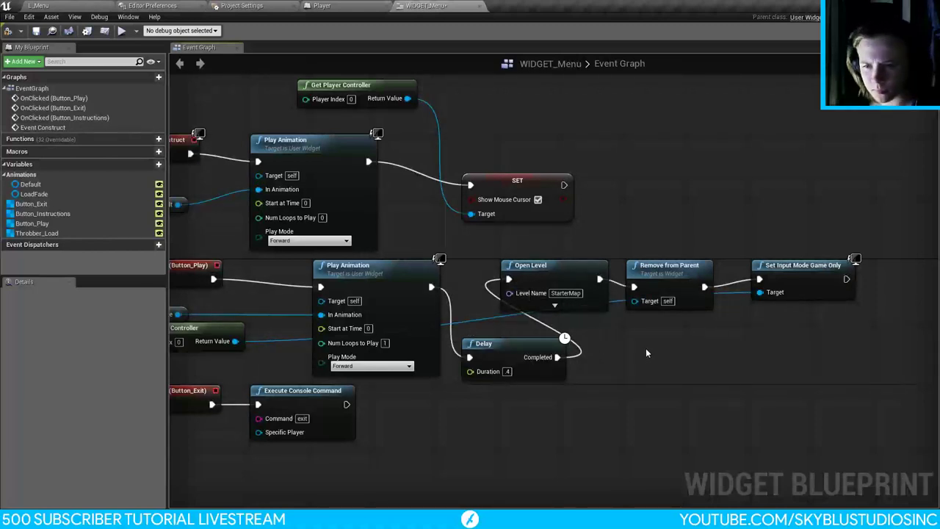
Step: Shift the Open Level, Remove from Parent and Set Input Mode nodes to the right
{"action": "left_click_drag", "start_coordinate": [573, 385], "coordinate": [811, 257]}
{"action": "left_click_drag", "start_coordinate": [563, 279], "coordinate": [688, 278]}
{"action": "left_click", "coordinate": [583, 236]}
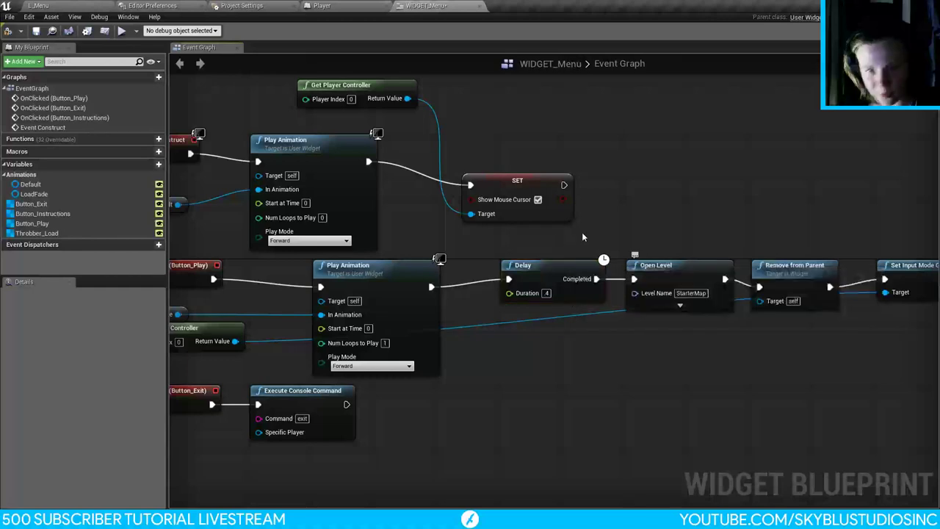
{"action": "right_click_drag", "start_coordinate": [665, 354], "coordinate": [589, 334]}
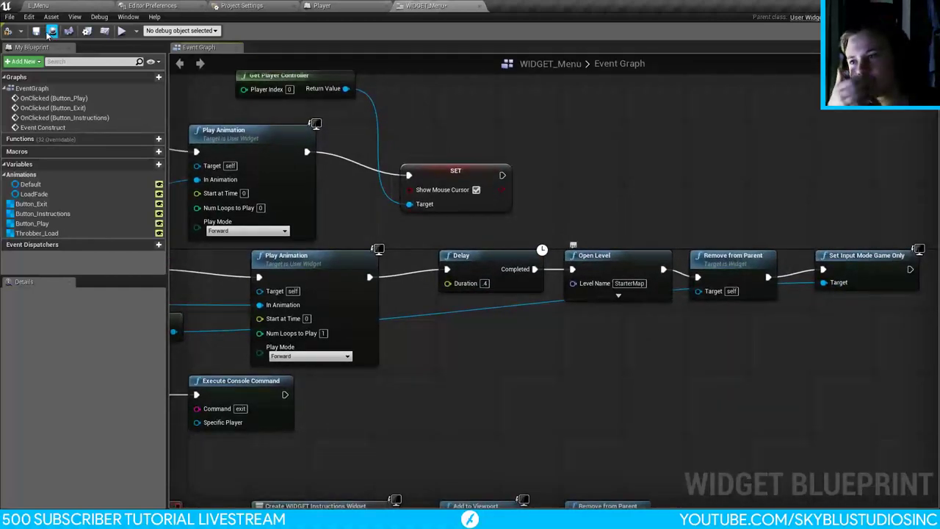
{"action": "left_click", "coordinate": [9, 32]}
{"action": "left_click", "coordinate": [37, 5]}
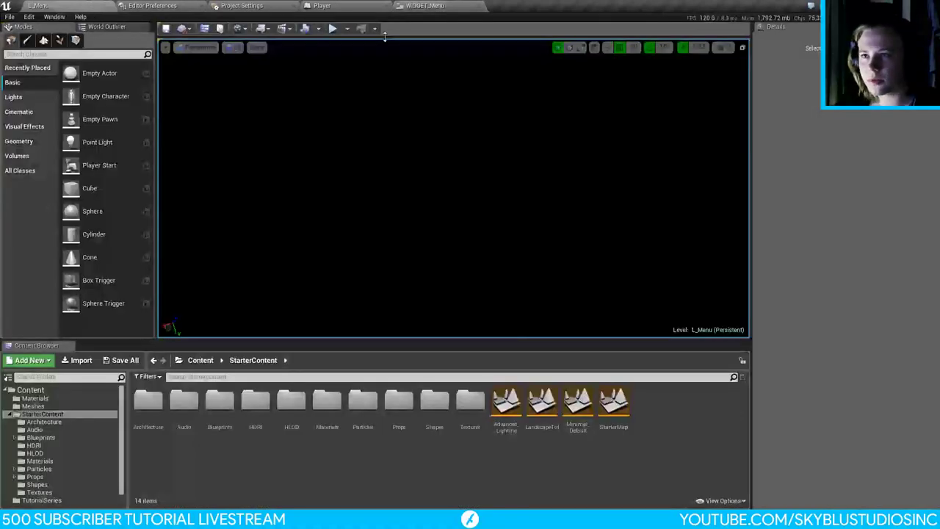
{"action": "left_click", "coordinate": [332, 28]}
{"action": "left_click", "coordinate": [495, 194]}
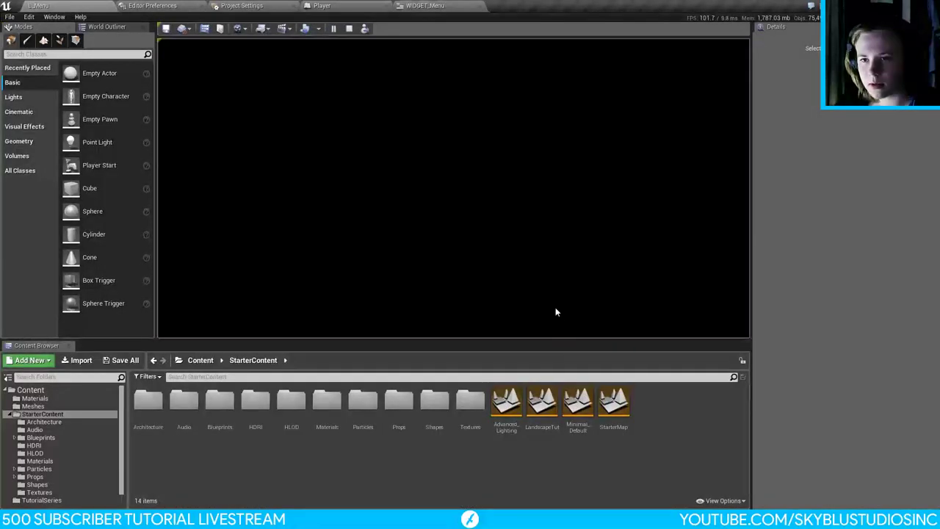
{"action": "key", "text": "Escape"}
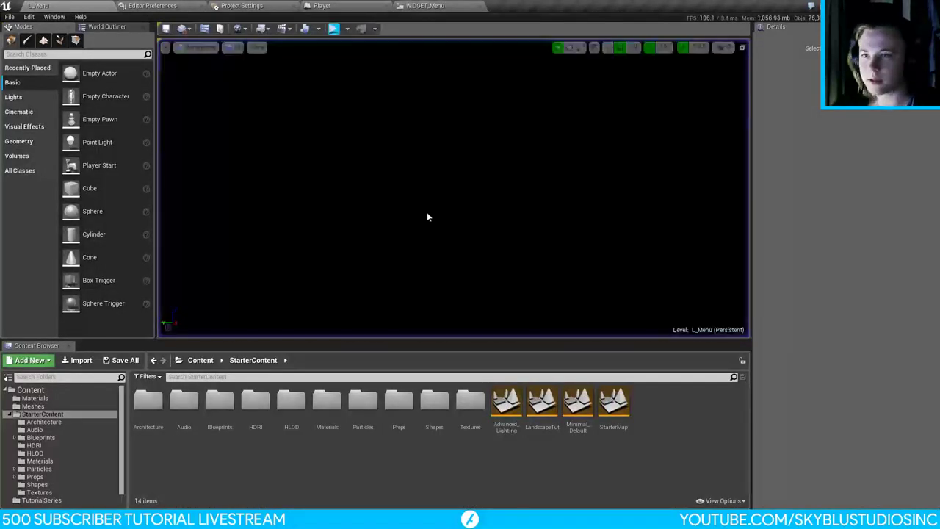
{"action": "left_click", "coordinate": [425, 6]}
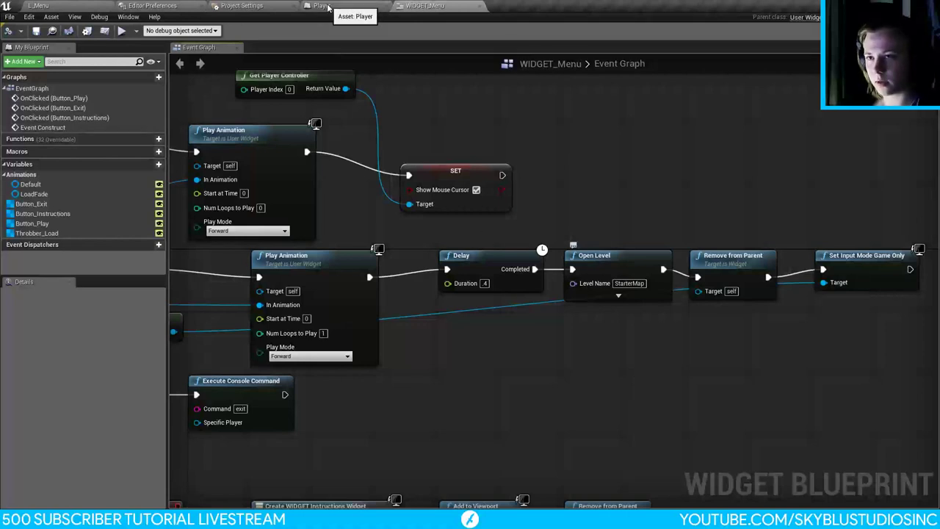
Step: Open the HUD widget blueprint from the TutorialSeries folder and dock its editor
{"action": "left_click", "coordinate": [41, 5]}
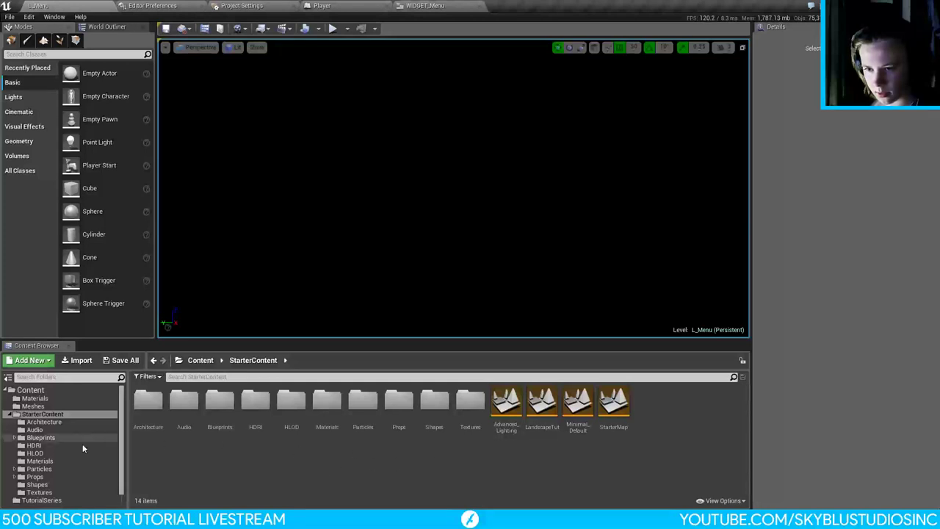
{"action": "left_click", "coordinate": [41, 500]}
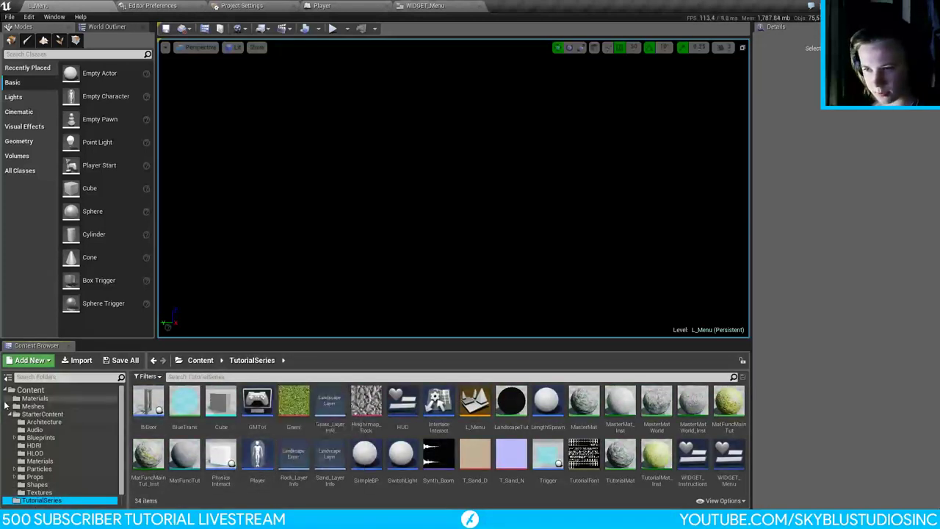
{"action": "left_click", "coordinate": [9, 413]}
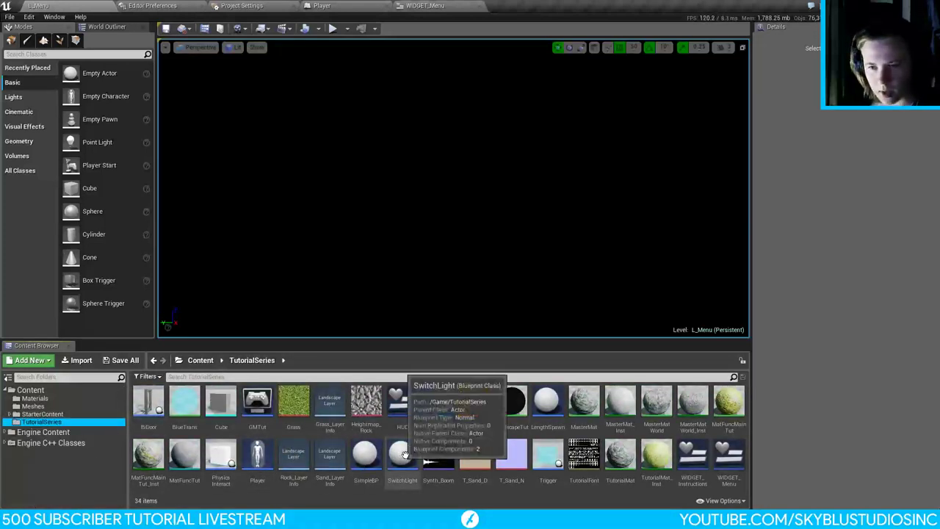
{"action": "double_click", "coordinate": [390, 406]}
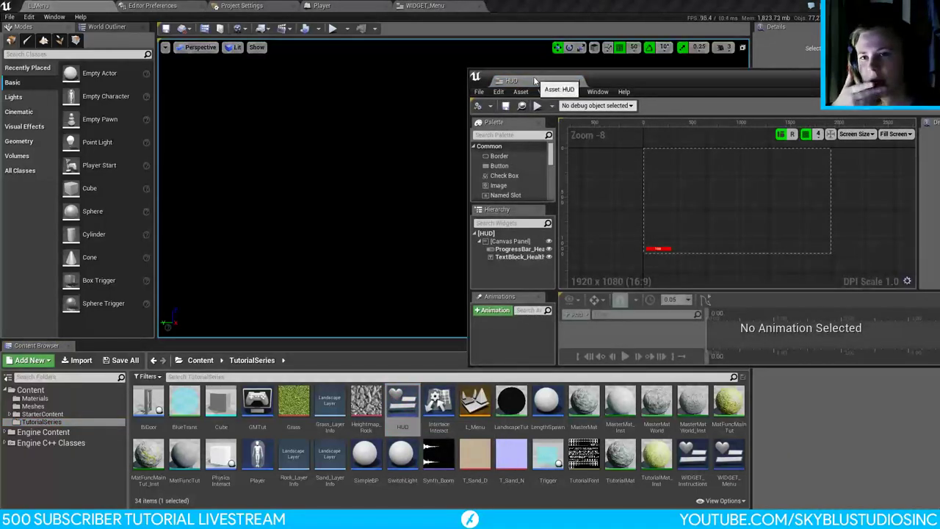
{"action": "left_click_drag", "start_coordinate": [534, 75], "coordinate": [507, 6]}
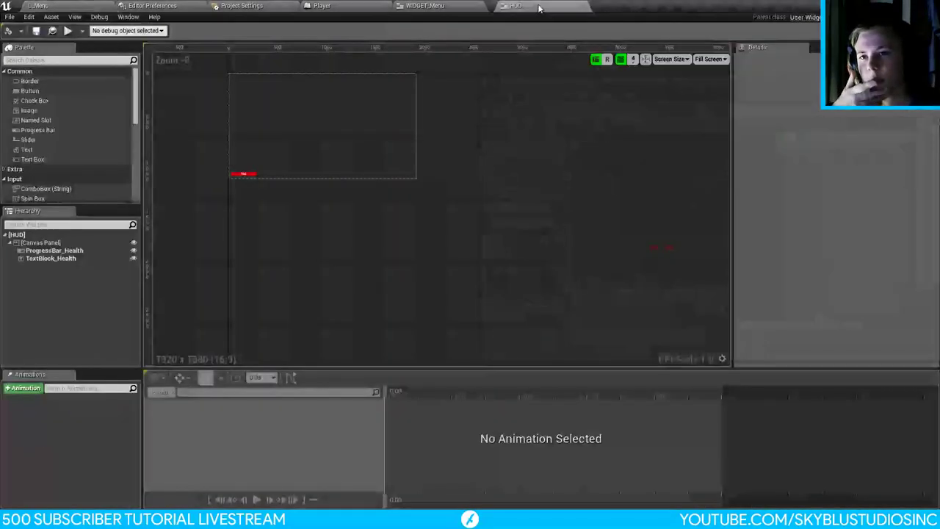
{"action": "left_click", "coordinate": [644, 62]}
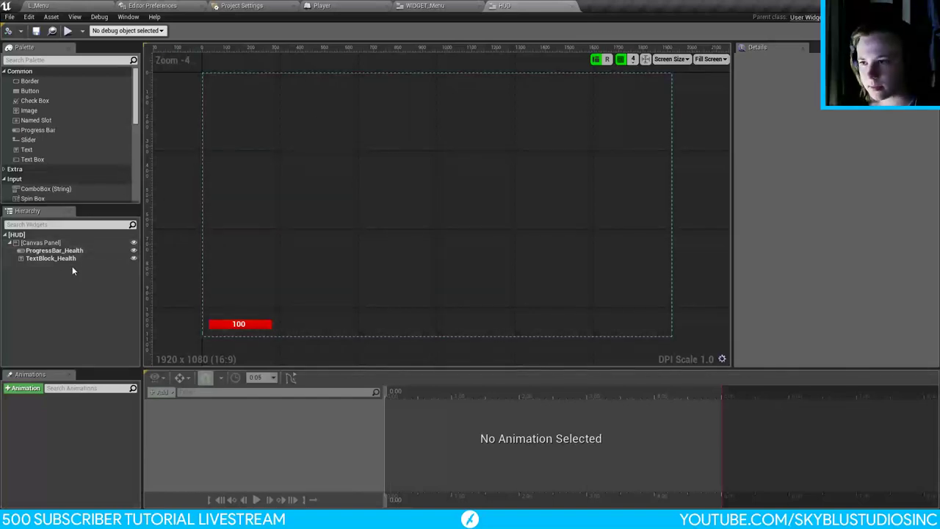
Step: Copy Border_Load with Throbber_Load from WIDGET_Menu into the HUD's Canvas Panel
{"action": "left_click", "coordinate": [457, 6]}
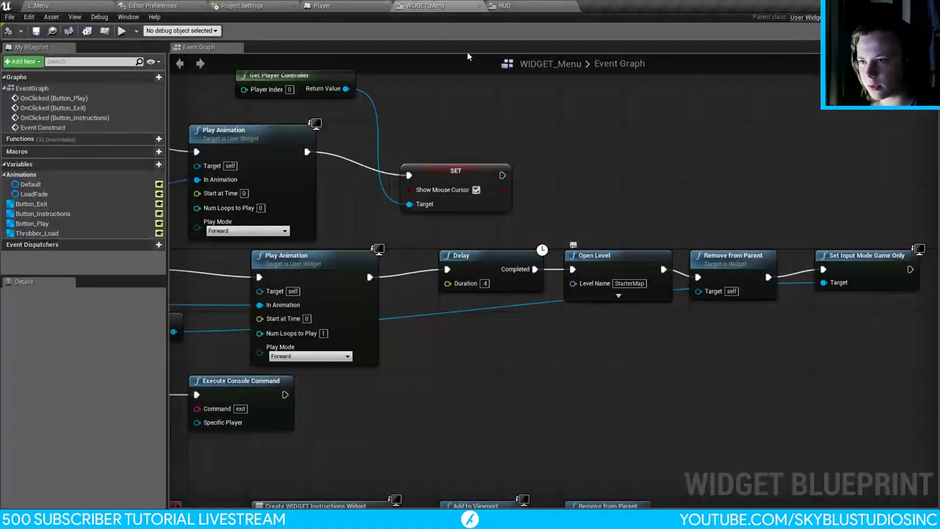
{"action": "left_click", "coordinate": [866, 32]}
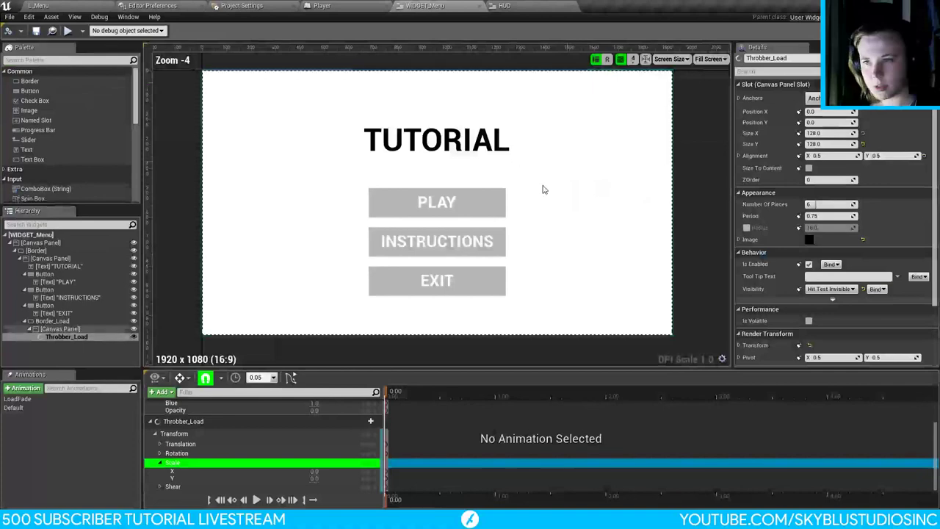
{"action": "left_click", "coordinate": [71, 329]}
{"action": "left_click", "coordinate": [51, 321]}
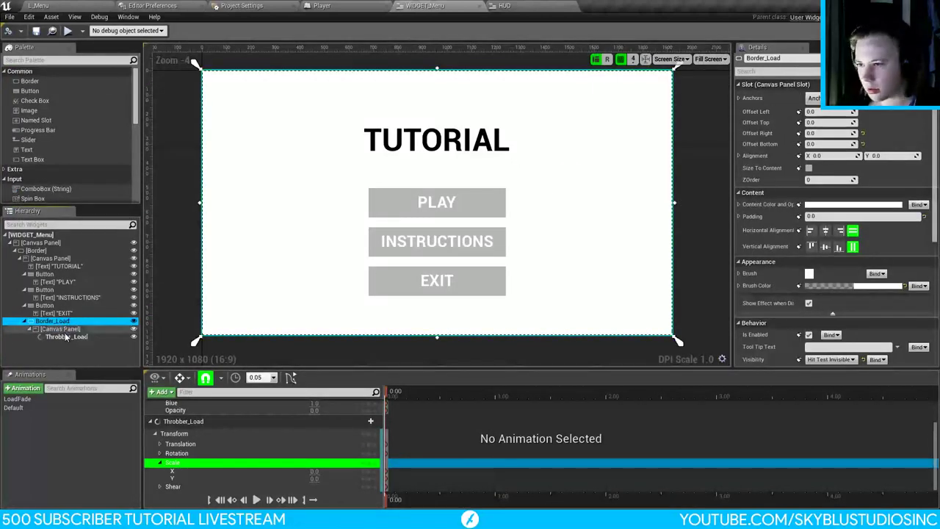
{"action": "left_click", "coordinate": [66, 336], "text": "shift"}
{"action": "left_click", "coordinate": [504, 5]}
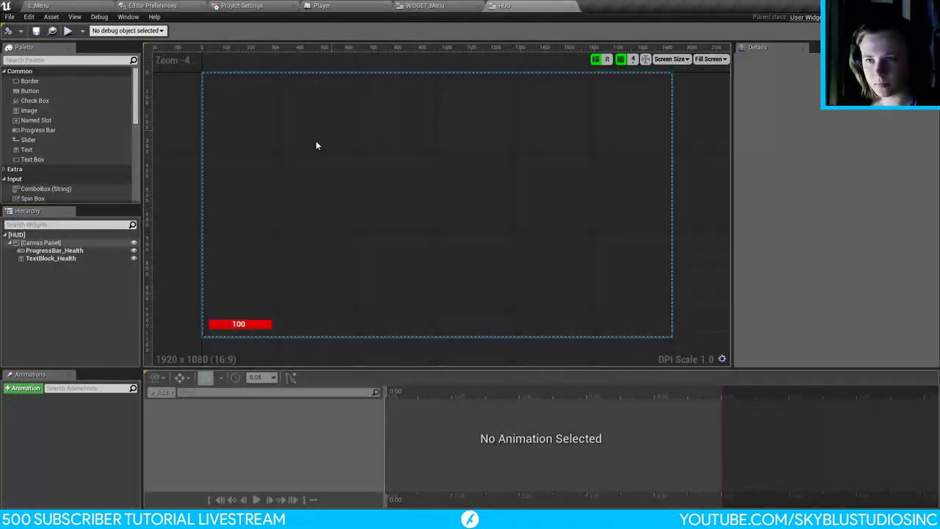
{"action": "left_click", "coordinate": [42, 244]}
{"action": "key", "text": "ctrl+v"}
{"action": "left_click", "coordinate": [42, 266]}
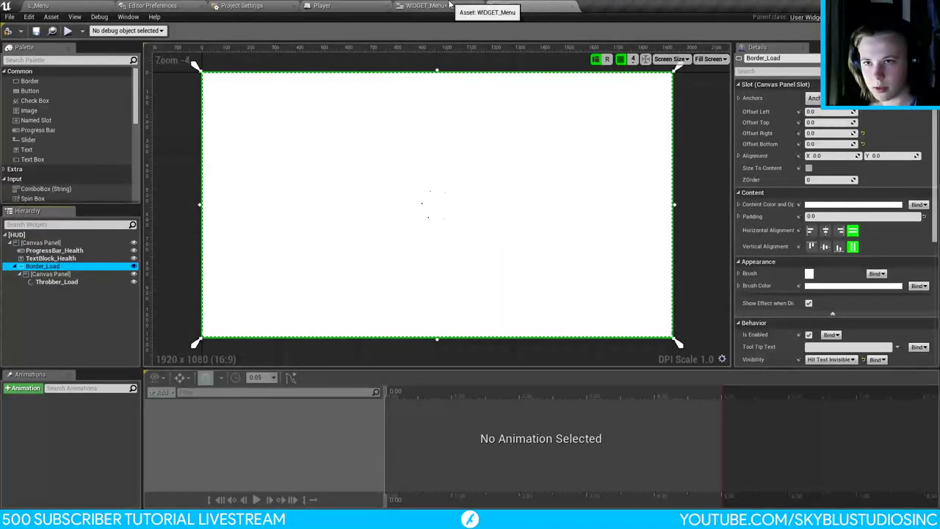
Step: Create two widget animations named Fade and Default
{"action": "left_click", "coordinate": [32, 393]}
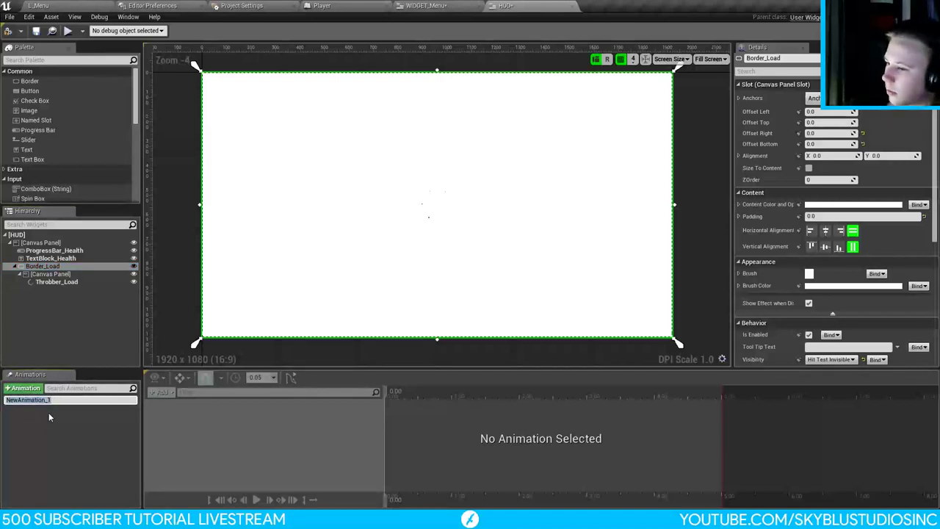
{"action": "type", "text": "Fade"}
{"action": "key", "text": "Return"}
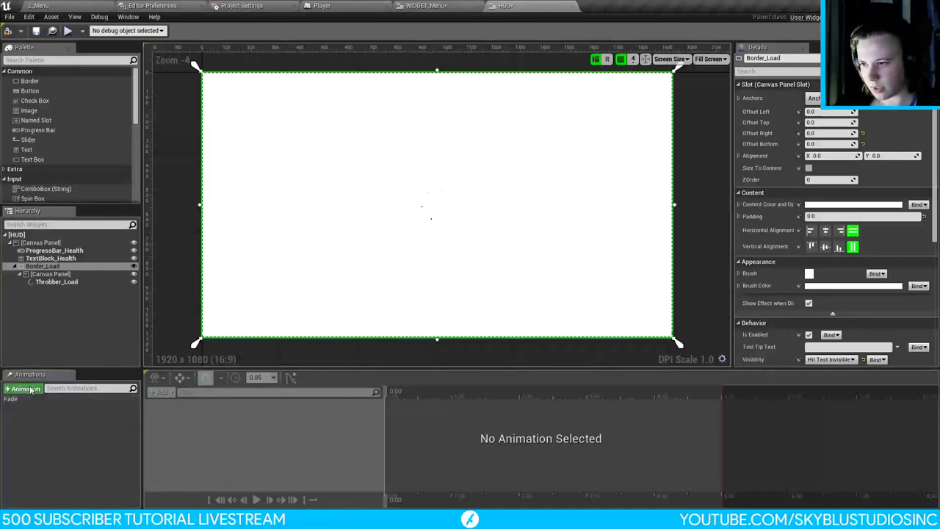
{"action": "left_click", "coordinate": [23, 387]}
{"action": "type", "text": "Del"}
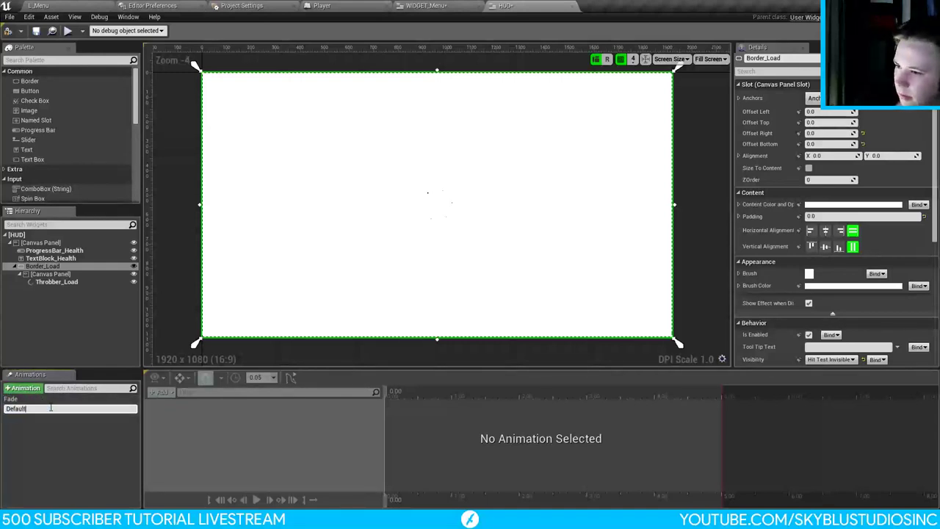
{"action": "key", "text": "Return"}
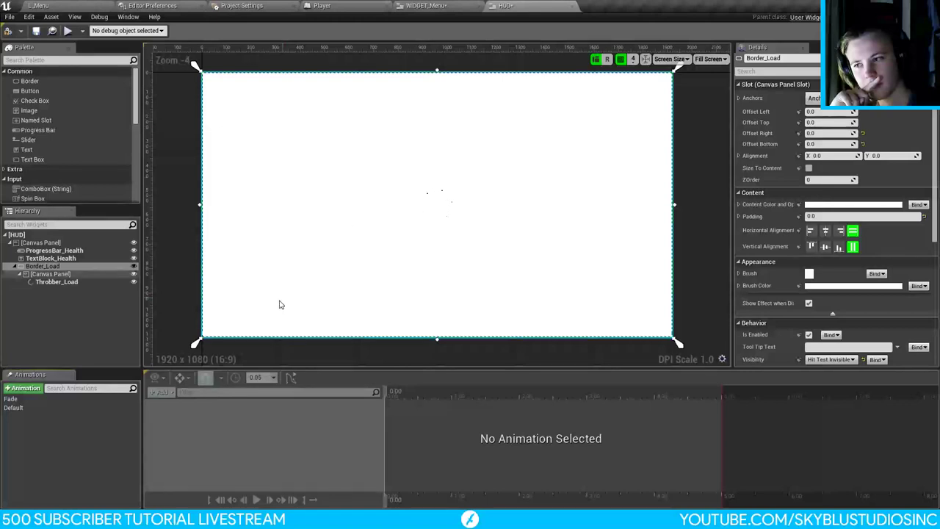
Step: In Fade, add a Border_Load track animating its Brush Color
{"action": "left_click", "coordinate": [33, 401]}
{"action": "left_click", "coordinate": [161, 391]}
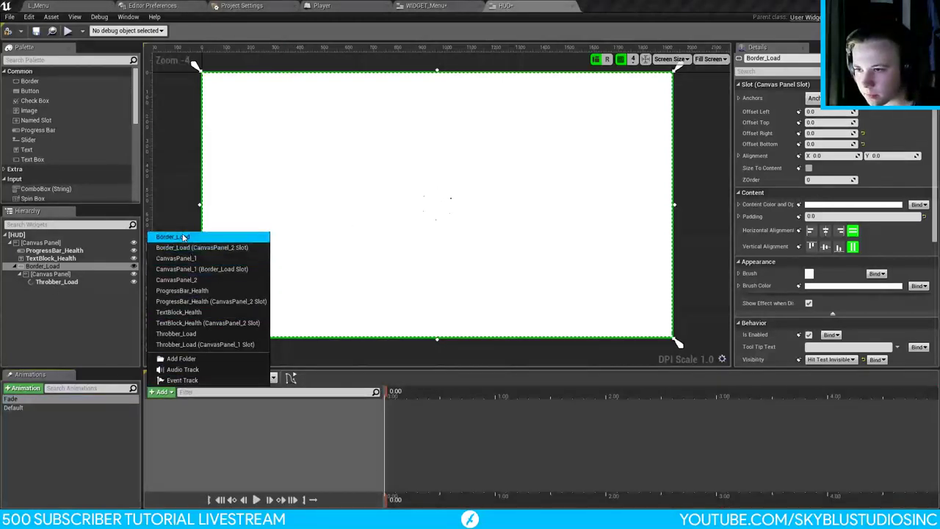
{"action": "left_click", "coordinate": [183, 237]}
{"action": "left_click", "coordinate": [365, 406]}
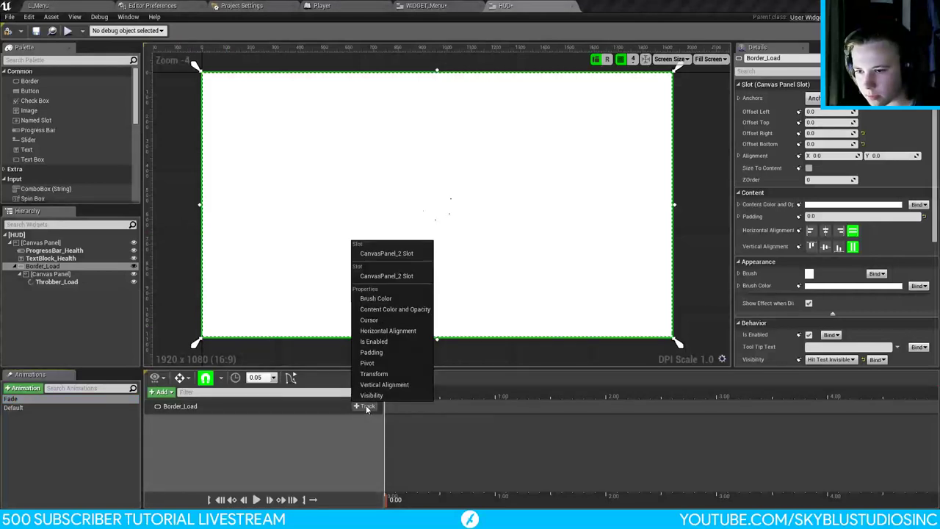
{"action": "left_click", "coordinate": [387, 299]}
{"action": "left_click", "coordinate": [155, 417]}
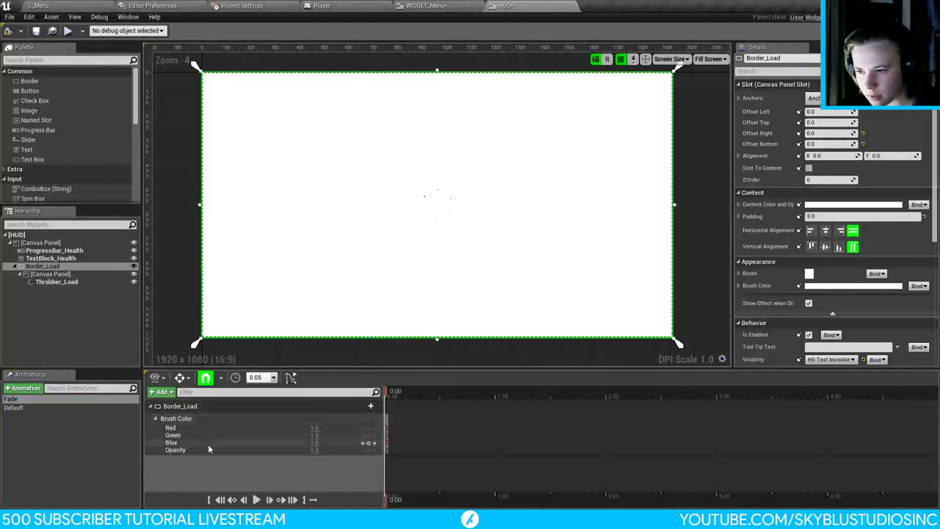
Step: Key Border_Load's brush Opacity at 1.0 at time 0.00
{"action": "left_click", "coordinate": [316, 448]}
{"action": "type", "text": "0"}
{"action": "key", "text": "Return"}
{"action": "left_click", "coordinate": [431, 397]}
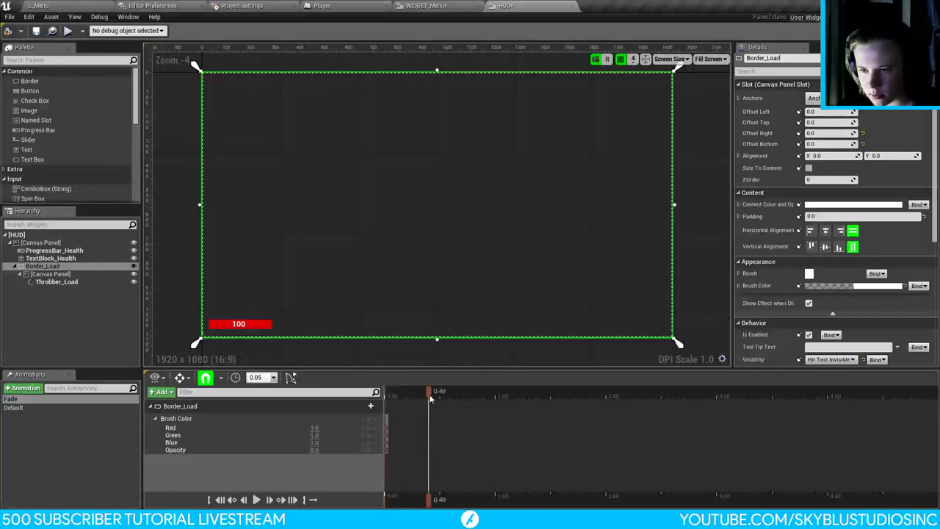
{"action": "left_click_drag", "start_coordinate": [431, 397], "coordinate": [387, 396]}
{"action": "left_click", "coordinate": [316, 449]}
{"action": "type", "text": "1"}
{"action": "key", "text": "Return"}
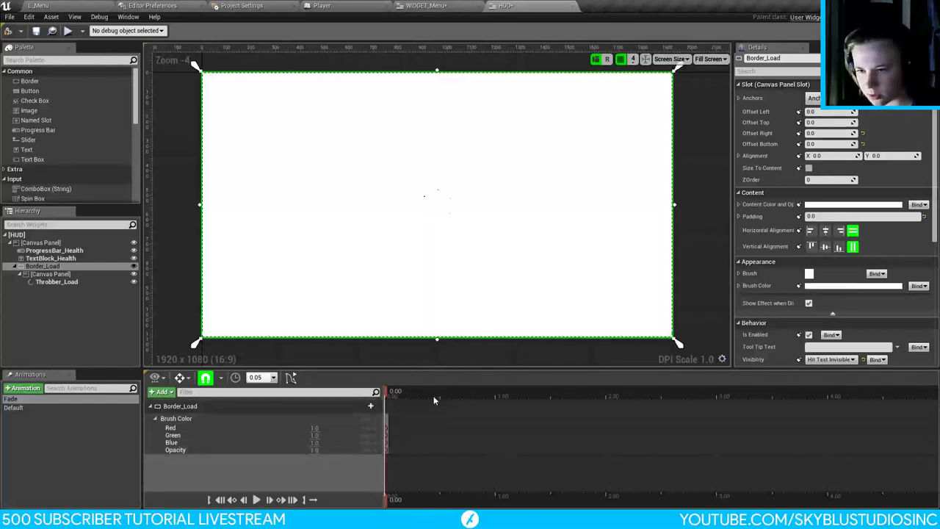
Step: Key Opacity 0.0 at 0.40 seconds and preview the fade on the canvas
{"action": "left_click", "coordinate": [430, 396]}
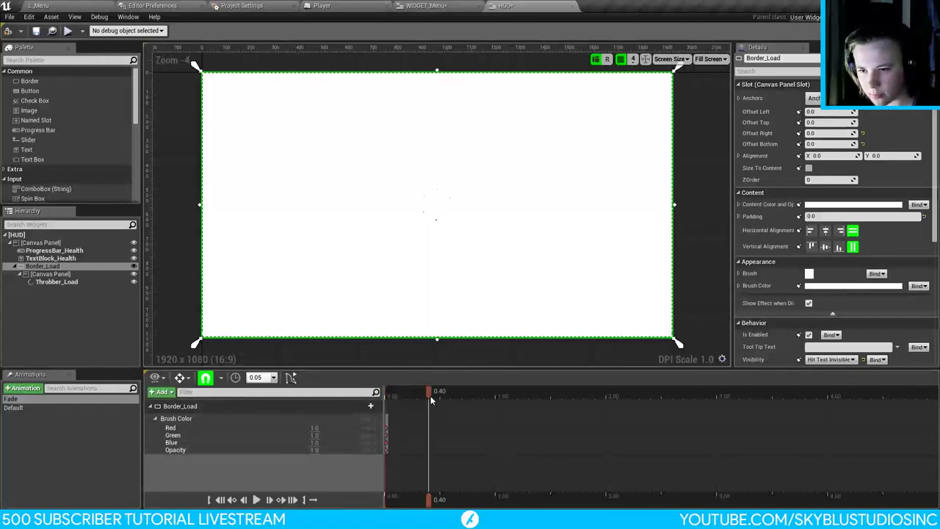
{"action": "left_click", "coordinate": [362, 450]}
{"action": "left_click", "coordinate": [315, 450]}
{"action": "type", "text": "0"}
{"action": "key", "text": "Return"}
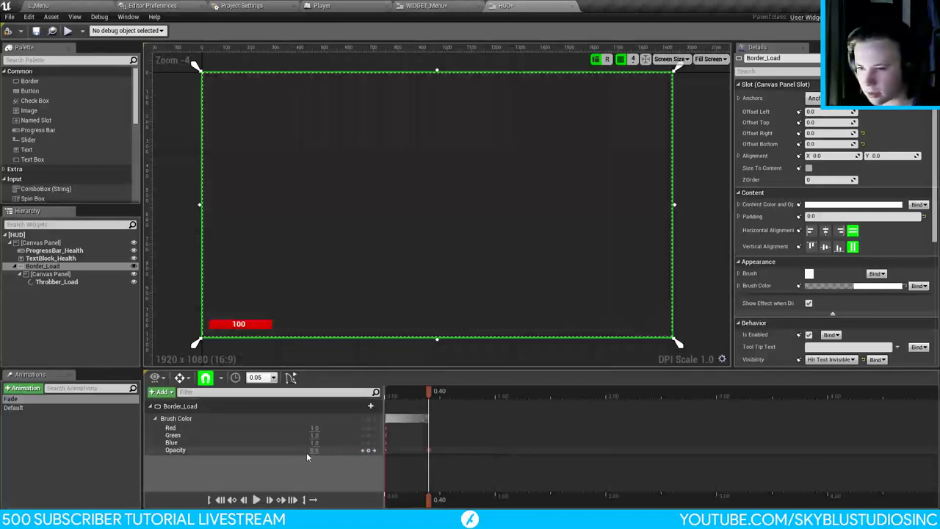
{"action": "left_click_drag", "start_coordinate": [432, 393], "coordinate": [346, 419]}
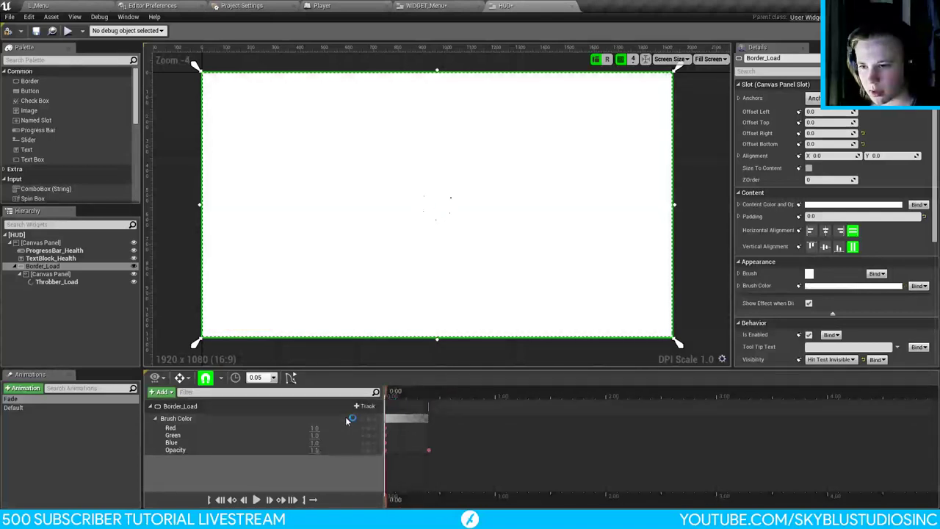
{"action": "left_click", "coordinate": [151, 406]}
Step: Add a Throbber_Load Transform track to Fade and expand its Scale values
{"action": "left_click", "coordinate": [162, 391]}
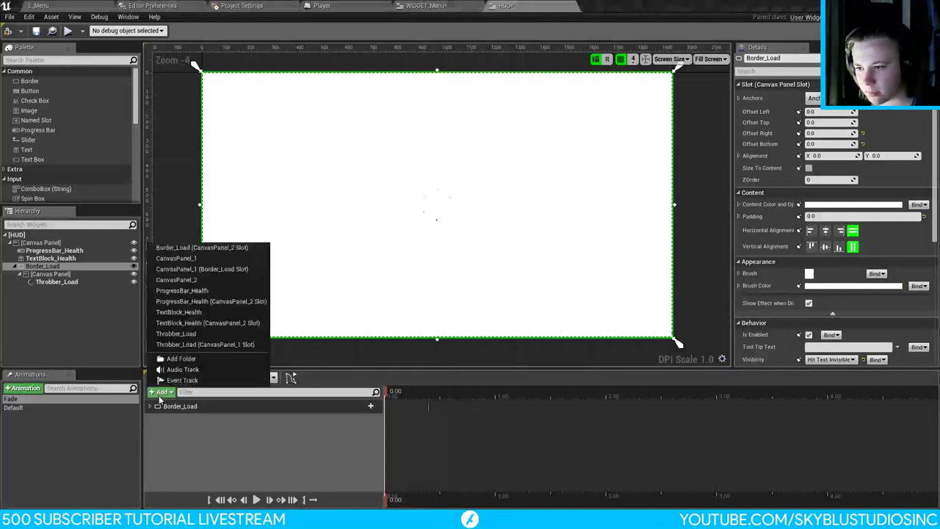
{"action": "left_click", "coordinate": [212, 333]}
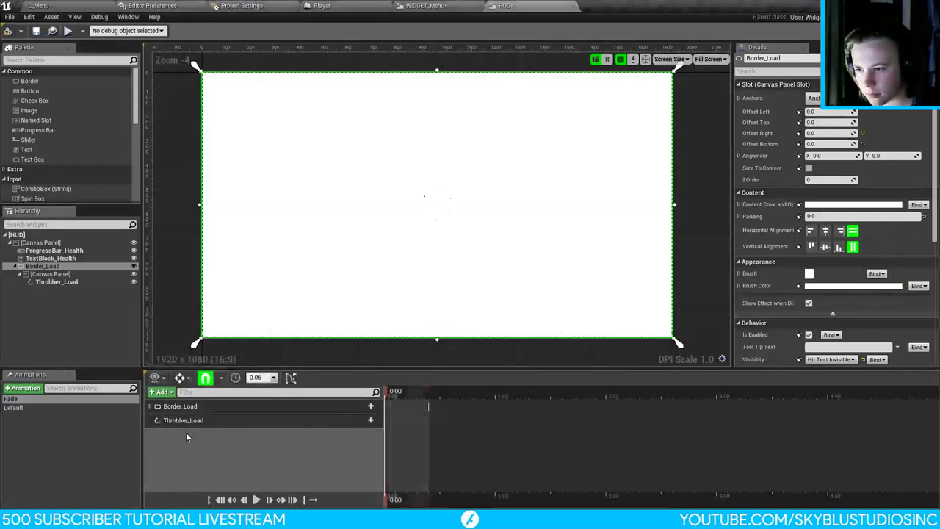
{"action": "left_click", "coordinate": [360, 421]}
{"action": "left_click", "coordinate": [374, 398]}
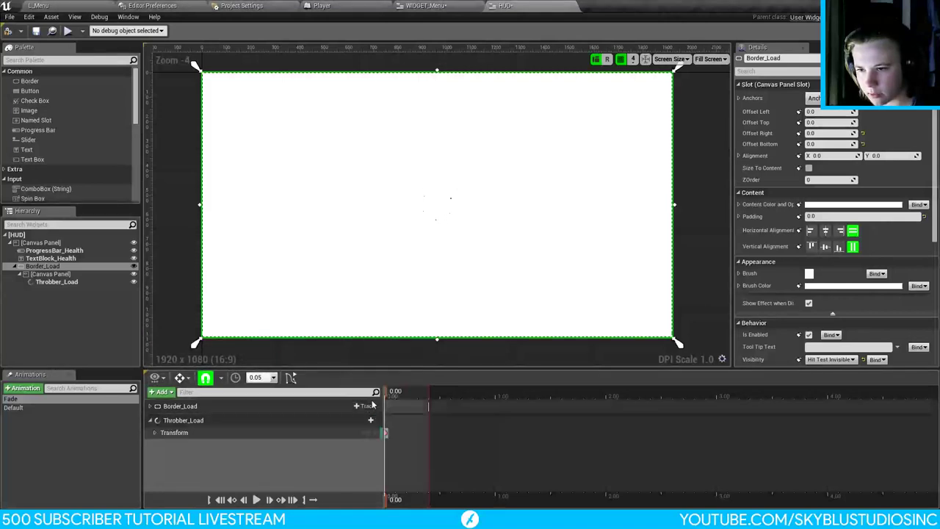
{"action": "left_click", "coordinate": [157, 433]}
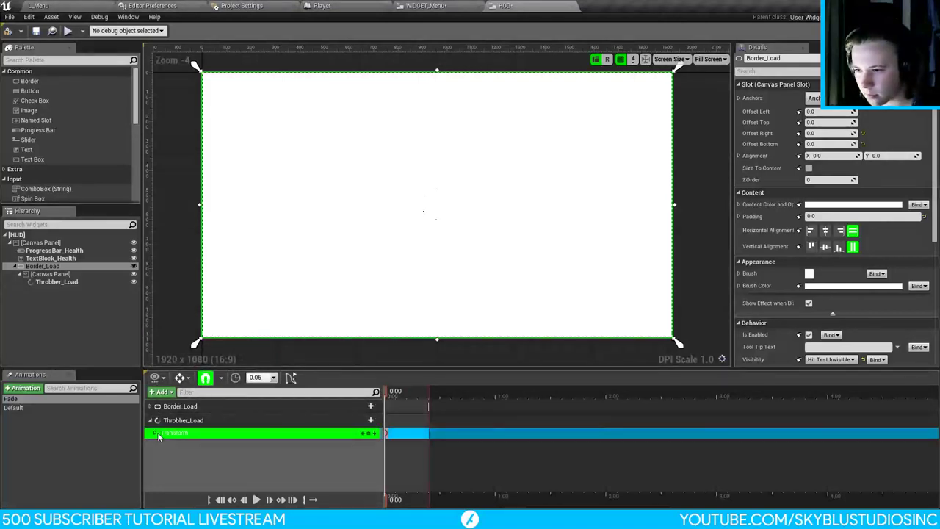
{"action": "left_click", "coordinate": [155, 433]}
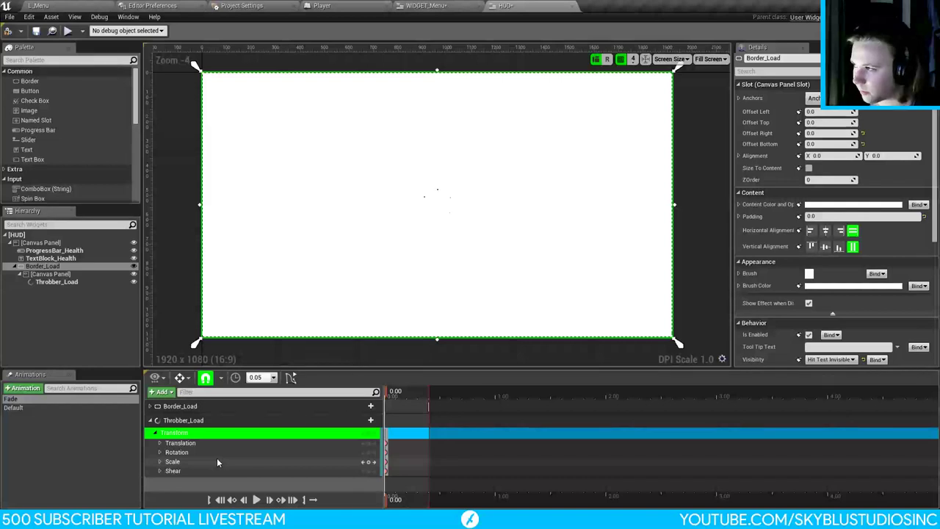
{"action": "left_click", "coordinate": [160, 462]}
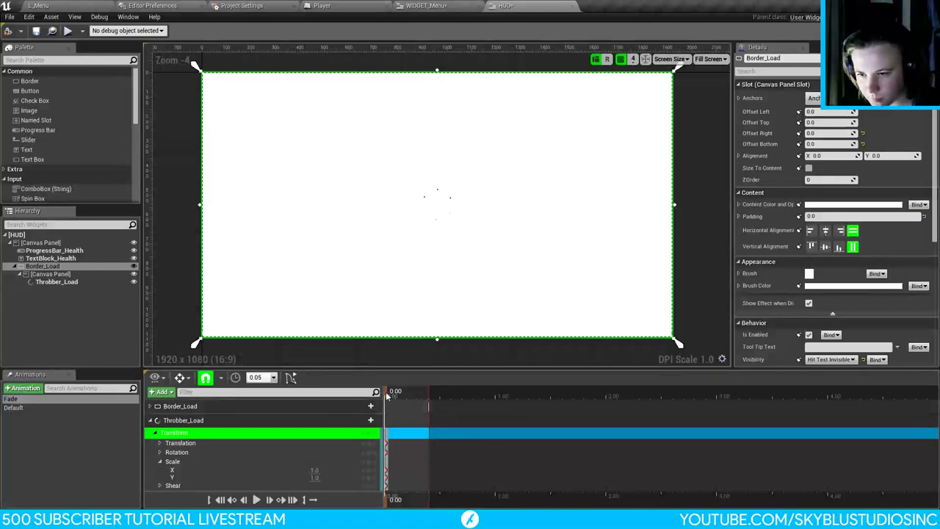
Step: Key Throbber_Load's Scale X and Y to 0.0 at 0.40, preview it, then open Default
{"action": "left_click_drag", "start_coordinate": [387, 397], "coordinate": [429, 396]}
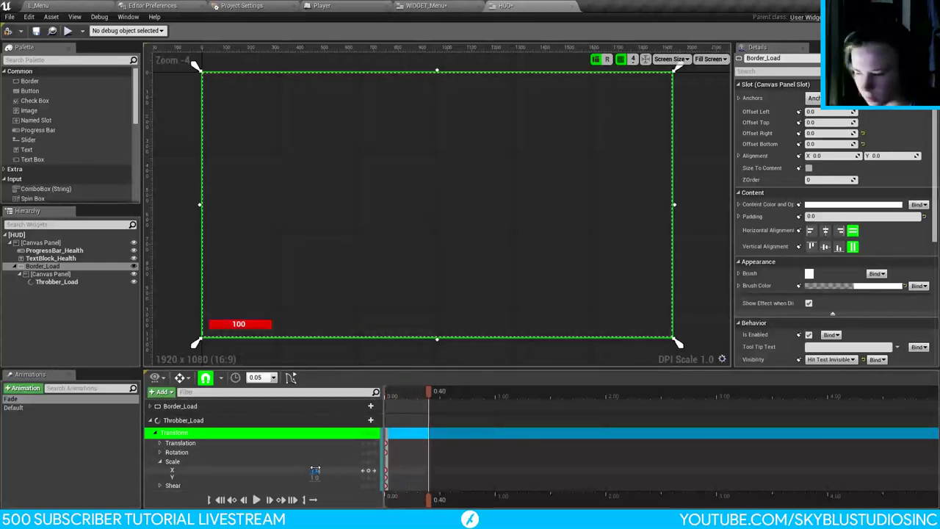
{"action": "left_click_drag", "start_coordinate": [315, 468], "coordinate": [311, 477]}
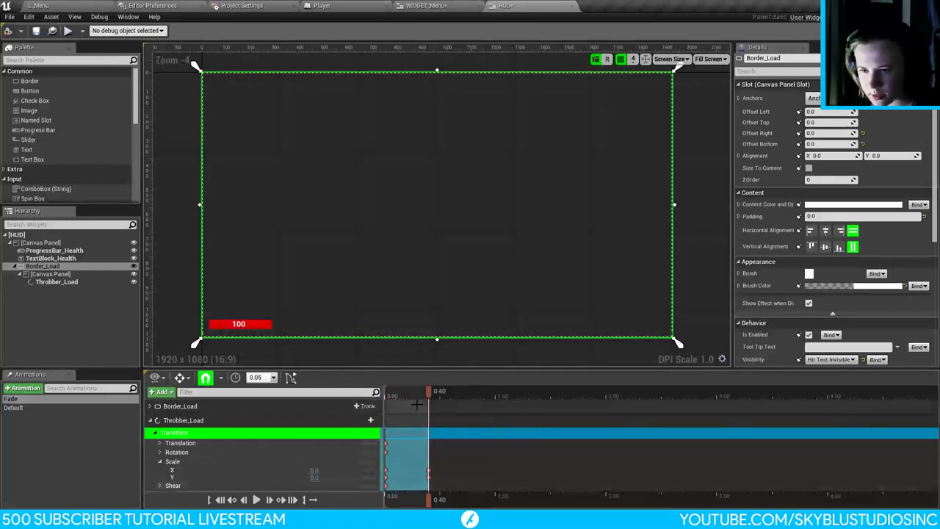
{"action": "left_click_drag", "start_coordinate": [430, 393], "coordinate": [376, 411]}
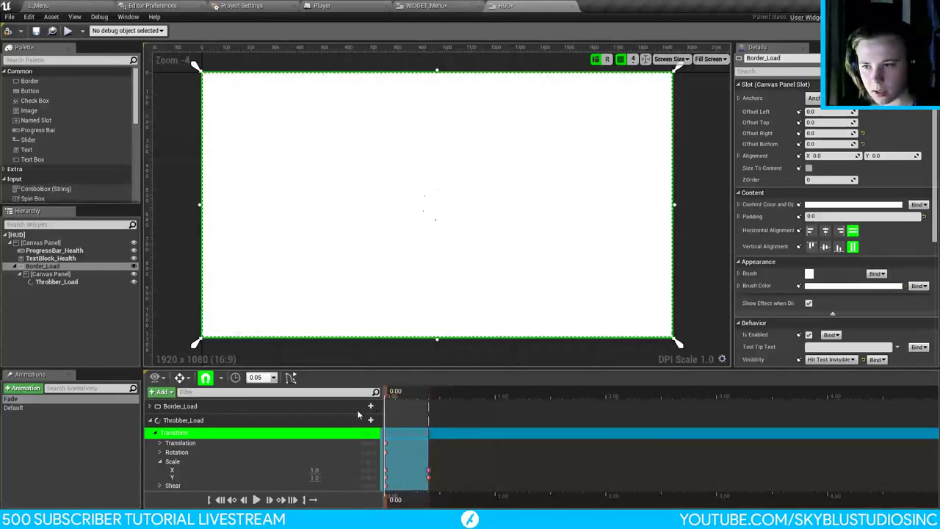
{"action": "left_click", "coordinate": [58, 410]}
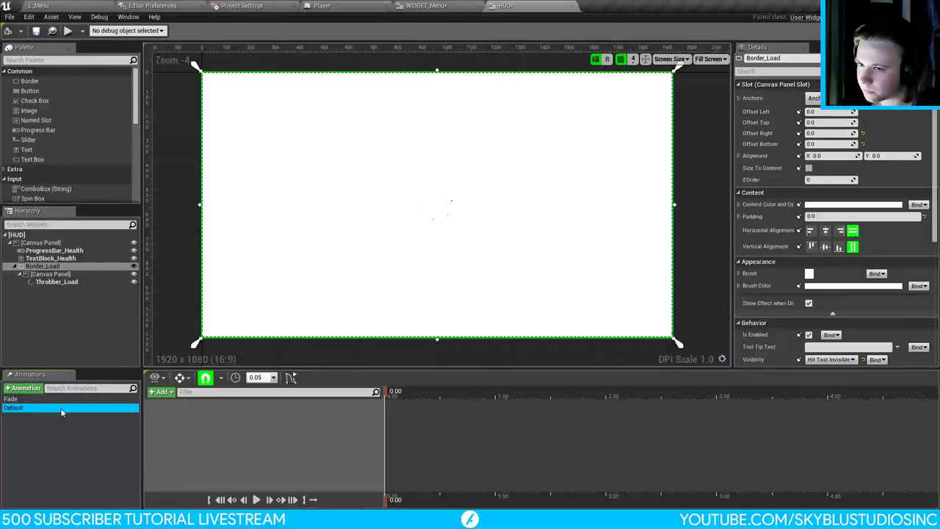
Step: In Default, add a Border_Load Brush Color track with Opacity 0.0
{"action": "left_click", "coordinate": [161, 392]}
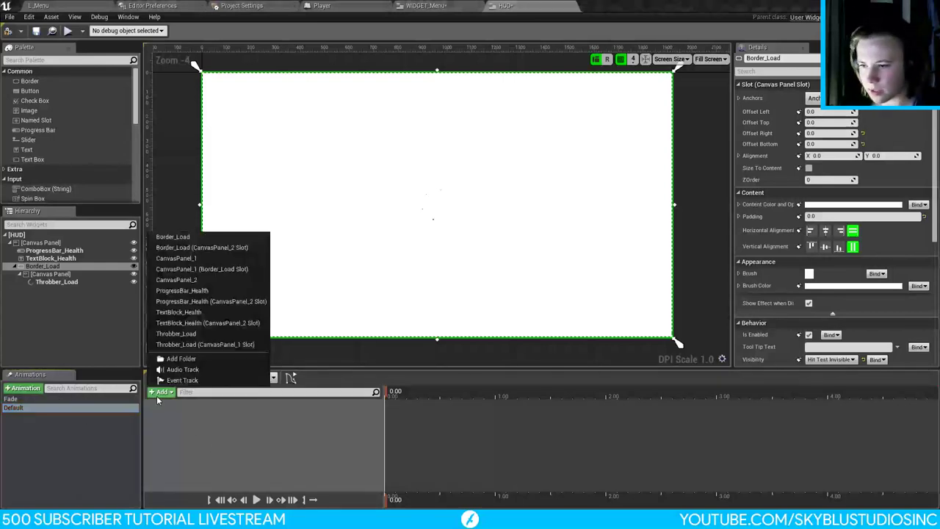
{"action": "left_click", "coordinate": [203, 236]}
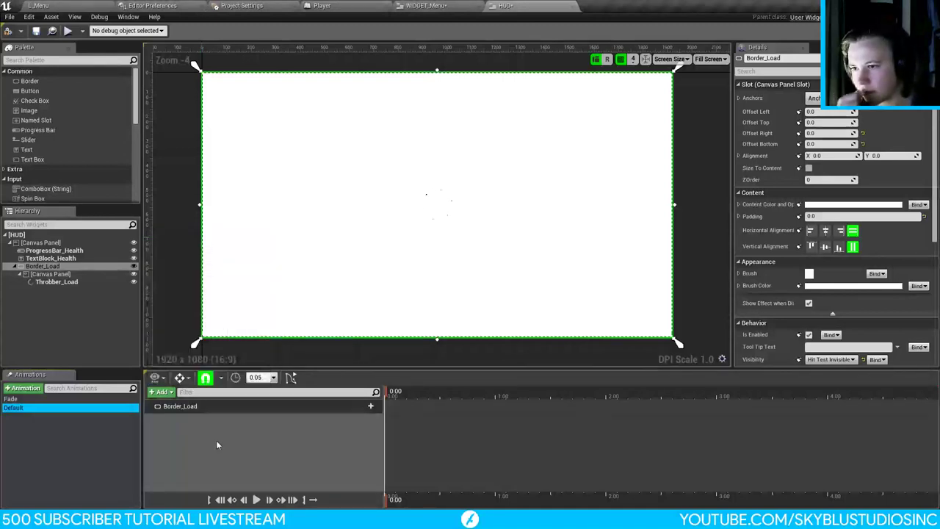
{"action": "left_click", "coordinate": [365, 406]}
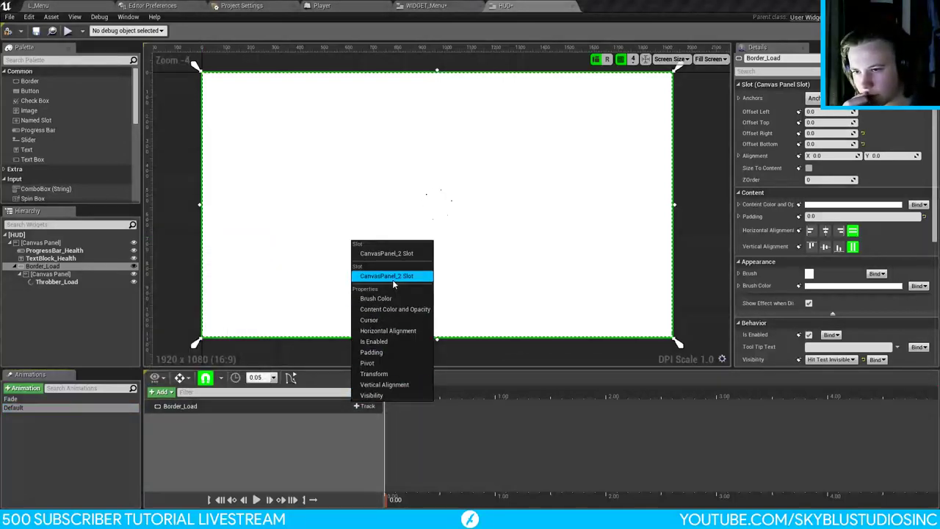
{"action": "left_click", "coordinate": [382, 298]}
{"action": "left_click", "coordinate": [155, 420]}
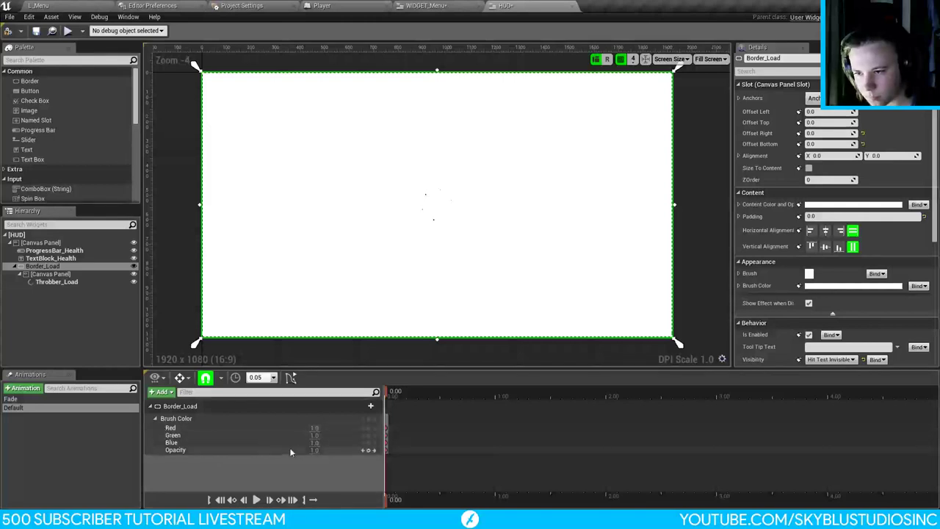
{"action": "type", "text": "0"}
{"action": "key", "text": "Return"}
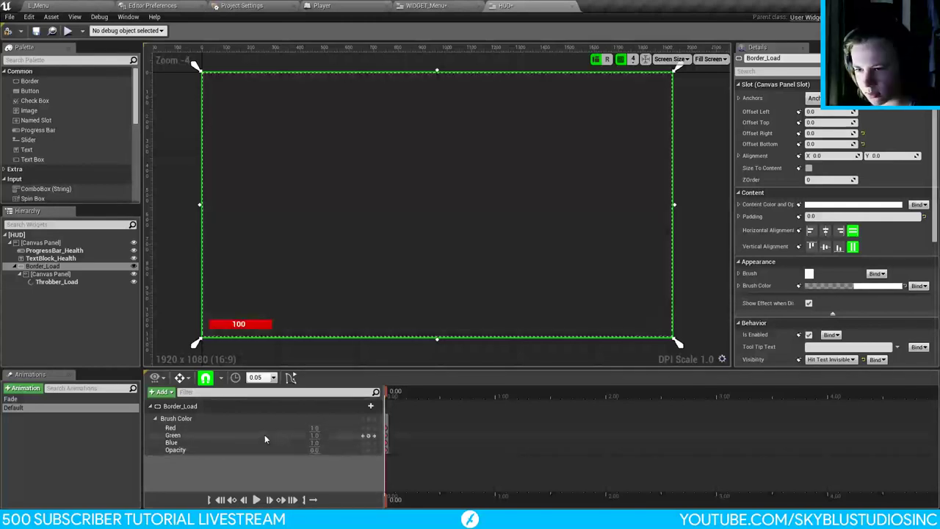
Step: Add a Throbber_Load Transform track with Scale X and Y set to 0
{"action": "left_click", "coordinate": [162, 392]}
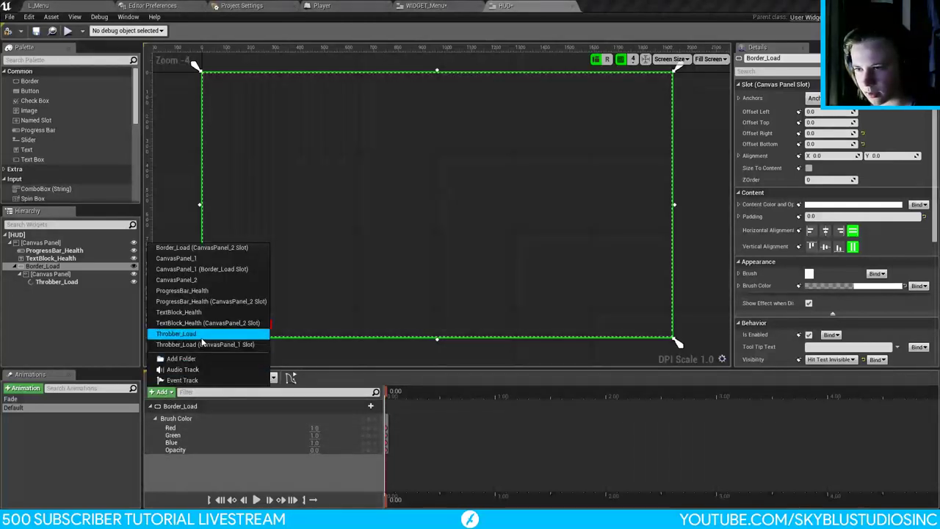
{"action": "left_click", "coordinate": [189, 331]}
{"action": "left_click", "coordinate": [365, 460]}
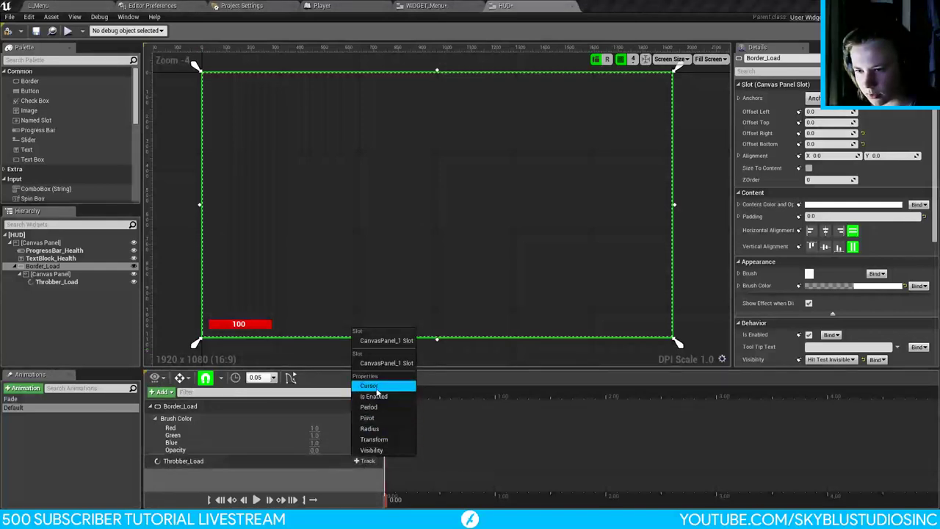
{"action": "left_click", "coordinate": [377, 440]}
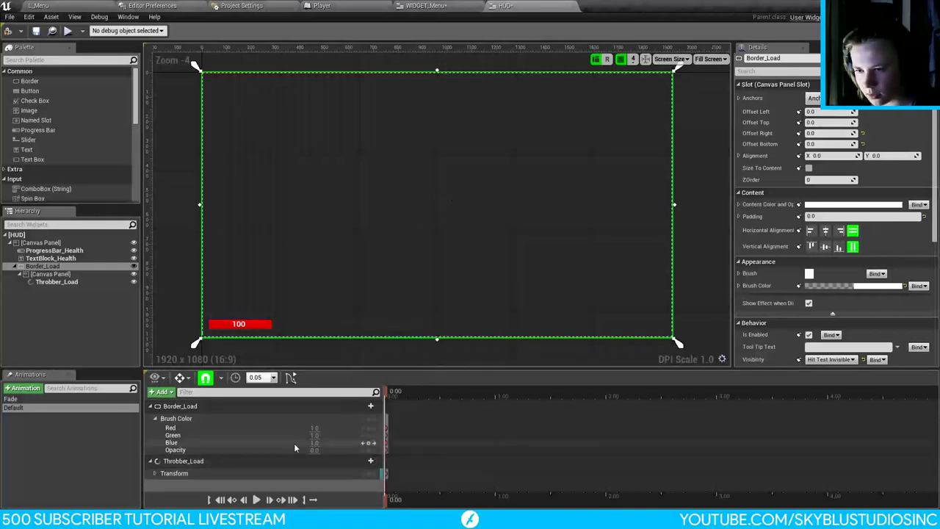
{"action": "left_click", "coordinate": [155, 473]}
{"action": "left_click", "coordinate": [161, 477]}
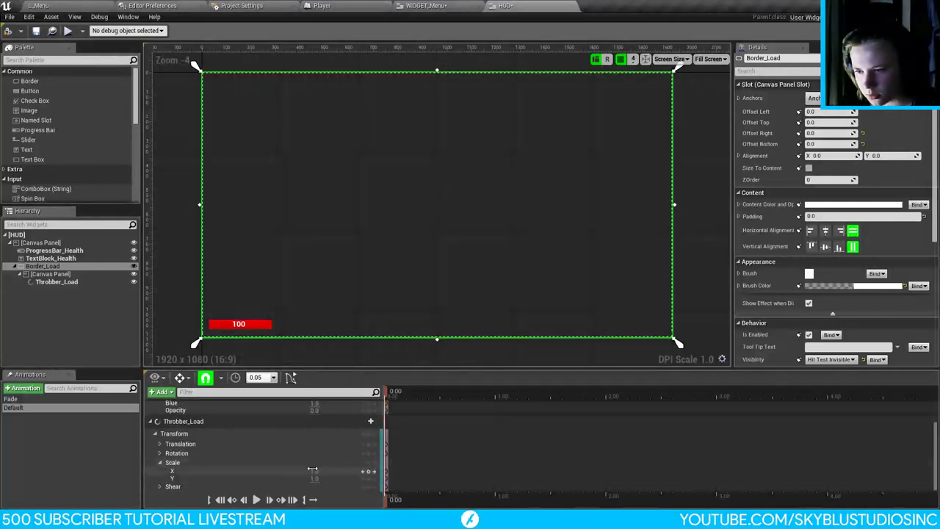
{"action": "type", "text": "0"}
{"action": "key", "text": "Return"}
{"action": "left_click", "coordinate": [315, 479]}
{"action": "type", "text": "0"}
{"action": "key", "text": "Return"}
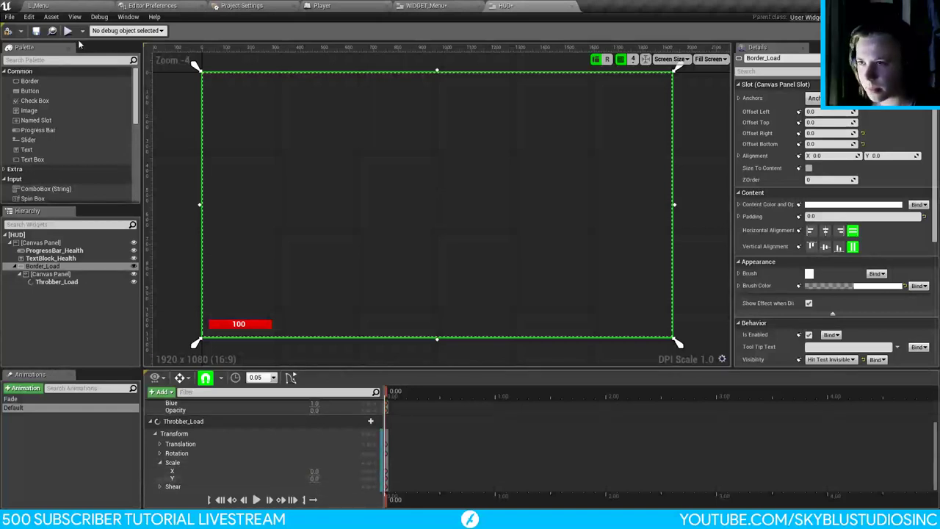
Step: Compile and save the HUD widget, then show its Event Graph
{"action": "left_click", "coordinate": [10, 33]}
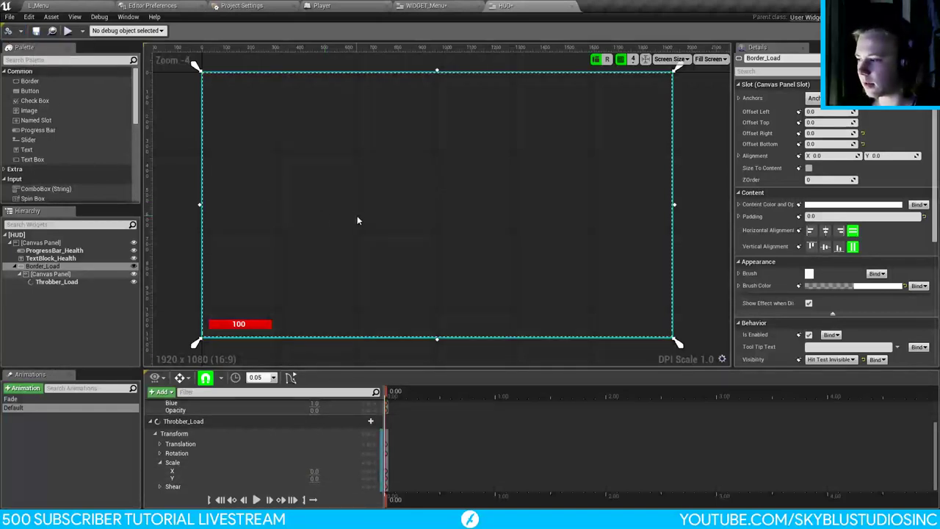
{"action": "key", "text": "ctrl+shift+s"}
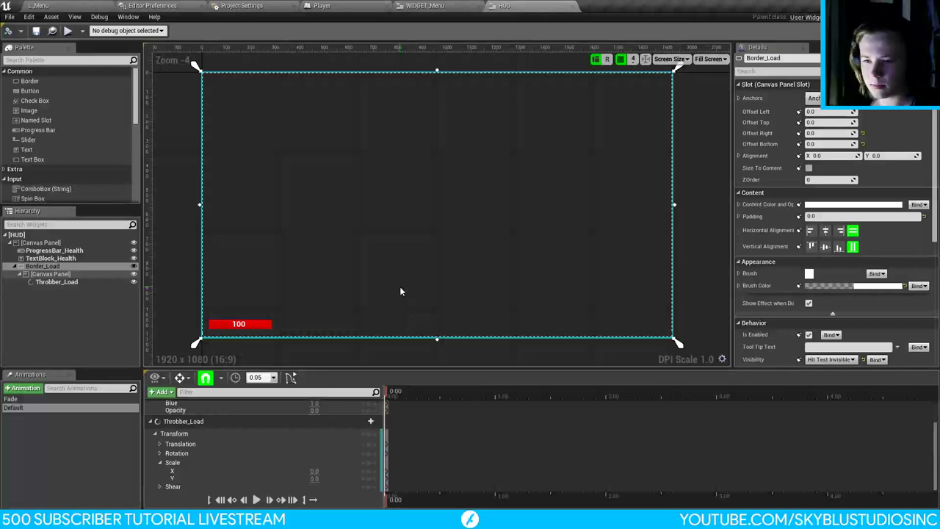
{"action": "left_click", "coordinate": [910, 30]}
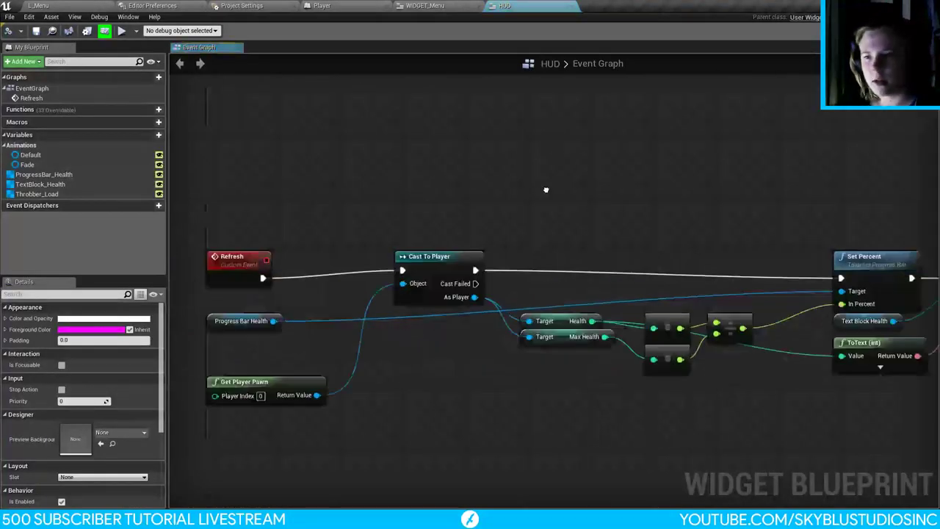
Step: Add an Event Construct node to the HUD Event Graph
{"action": "right_click_drag", "start_coordinate": [436, 157], "coordinate": [301, 271]}
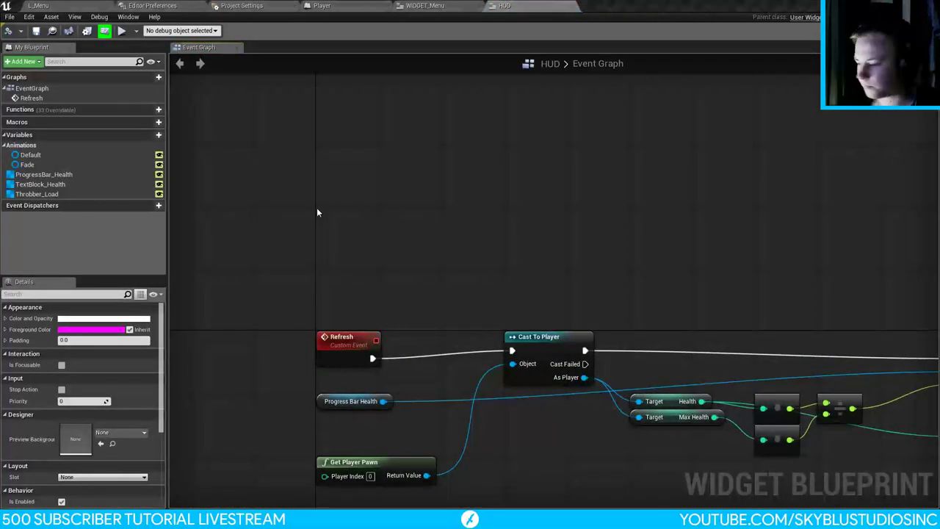
{"action": "right_click", "coordinate": [317, 208]}
{"action": "type", "text": "begin"}
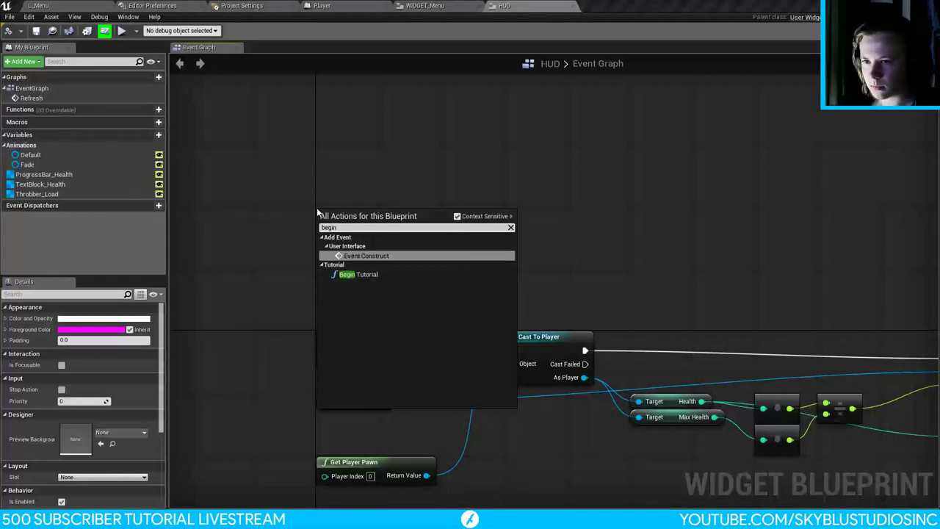
{"action": "key", "text": "Return"}
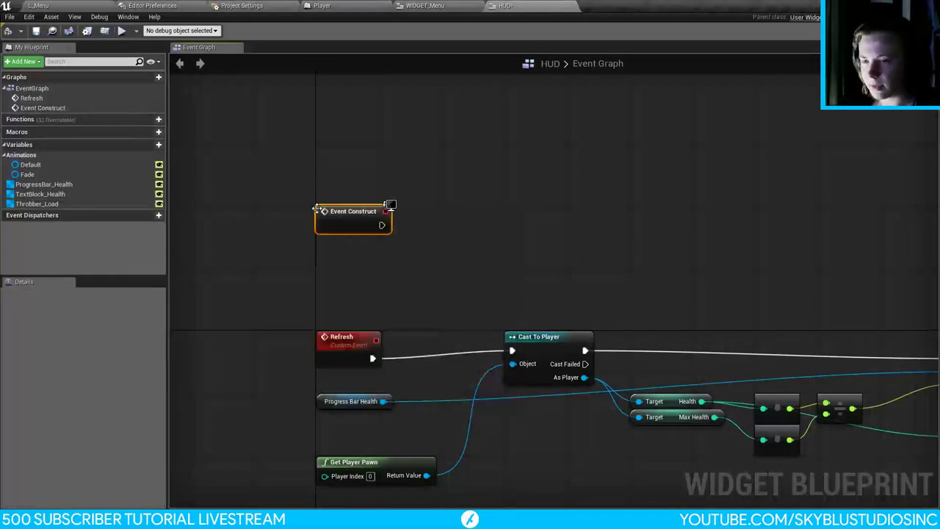
Step: Have Event Construct play the Fade animation via a Play Animation node starting at time 0
{"action": "right_click_drag", "start_coordinate": [221, 136], "coordinate": [89, 183]}
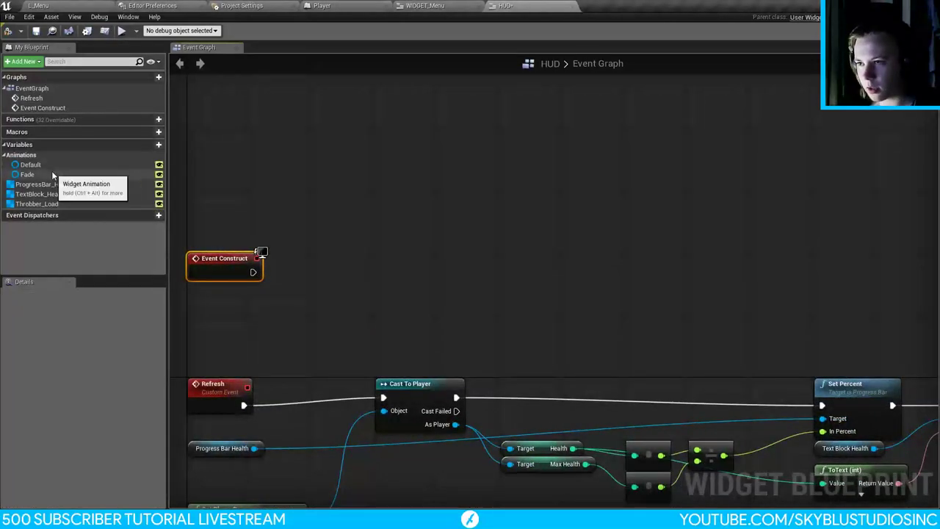
{"action": "left_click_drag", "start_coordinate": [51, 174], "coordinate": [309, 257]}
{"action": "left_click", "coordinate": [326, 264]}
{"action": "type", "text": "play"}
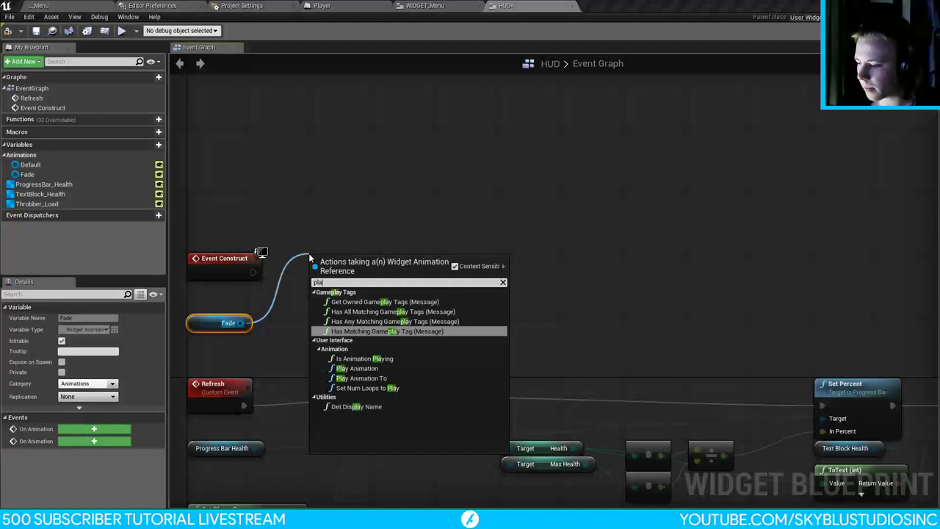
{"action": "left_click", "coordinate": [360, 368]}
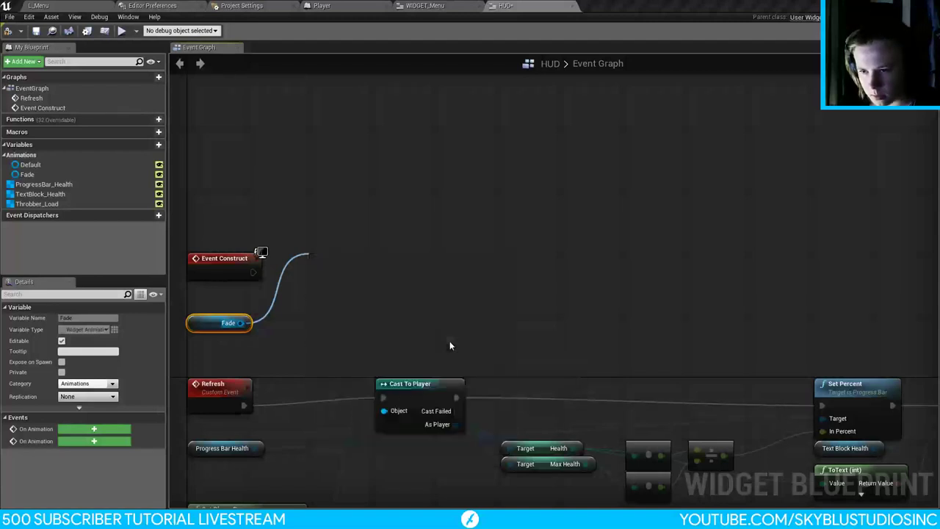
{"action": "left_click_drag", "start_coordinate": [320, 280], "coordinate": [253, 273]}
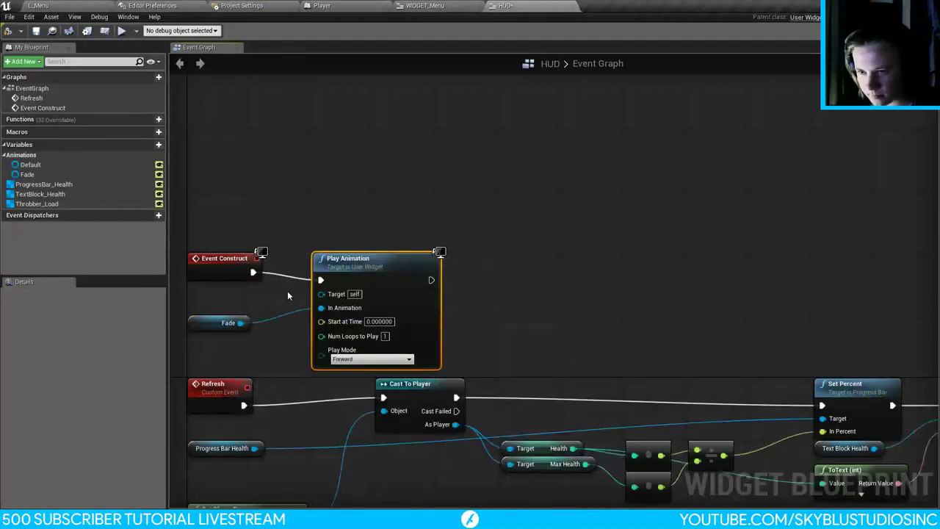
{"action": "key", "text": "Return"}
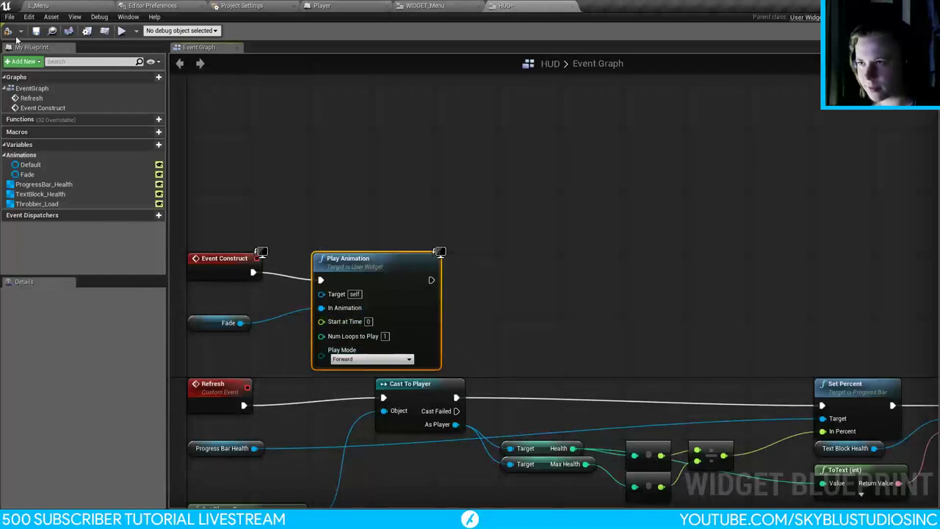
Step: Play L_Menu three times, pressing PLAY to check that the menu fades and StarterMap loads with the HUD
{"action": "left_click", "coordinate": [38, 5]}
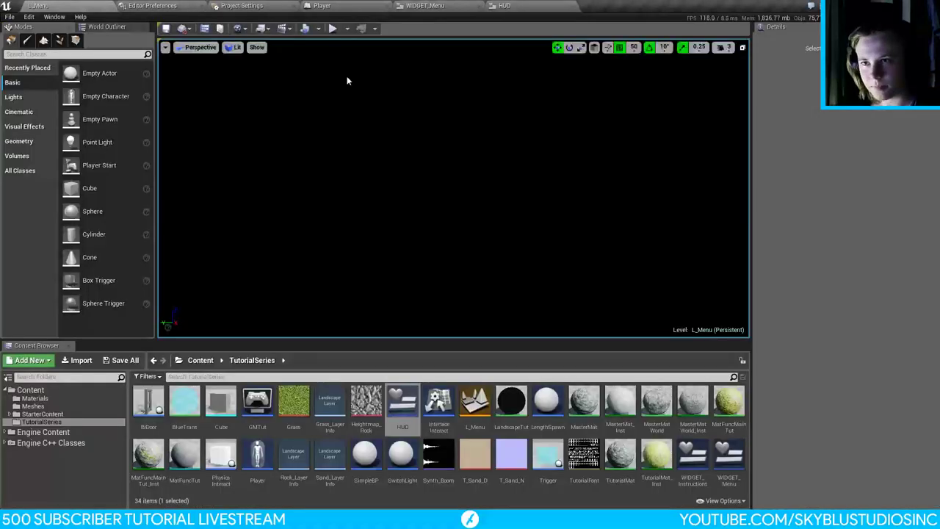
{"action": "left_click", "coordinate": [331, 30]}
{"action": "left_click", "coordinate": [443, 193]}
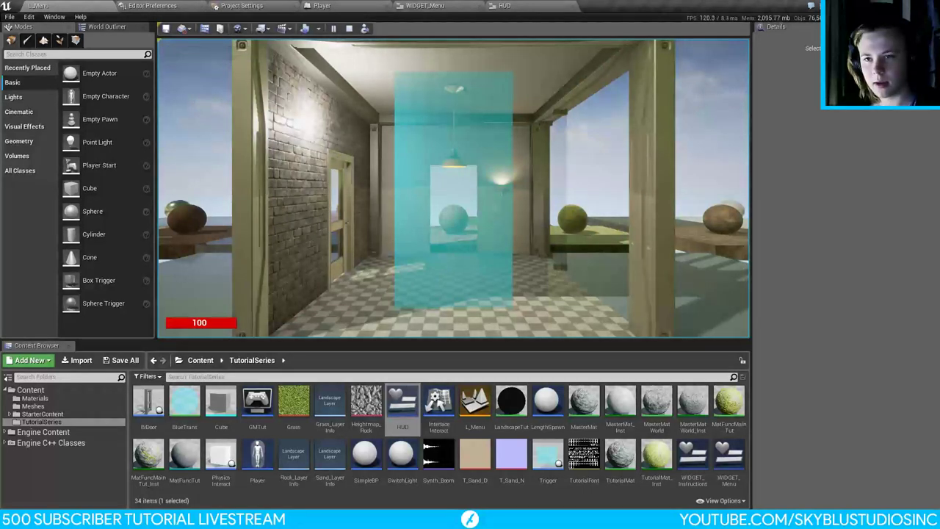
{"action": "key", "text": "Escape"}
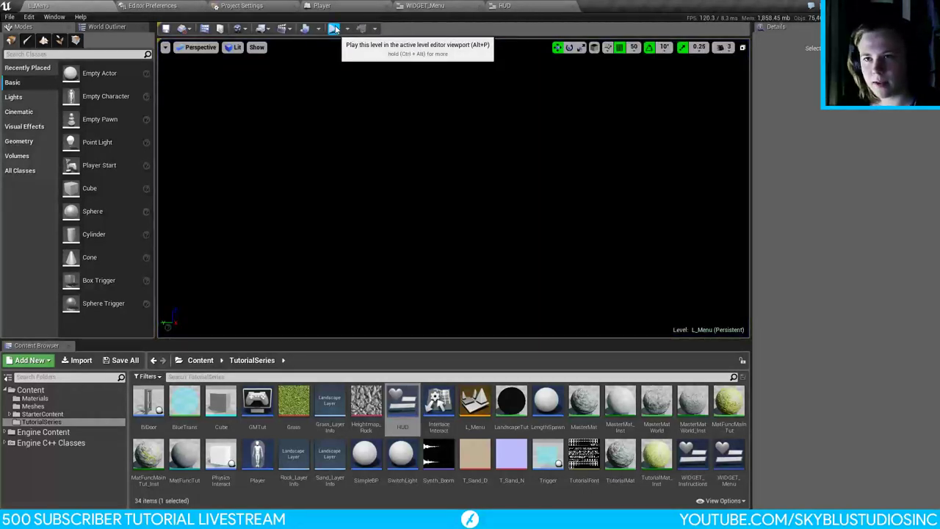
{"action": "left_click", "coordinate": [335, 29]}
{"action": "left_click", "coordinate": [503, 285]}
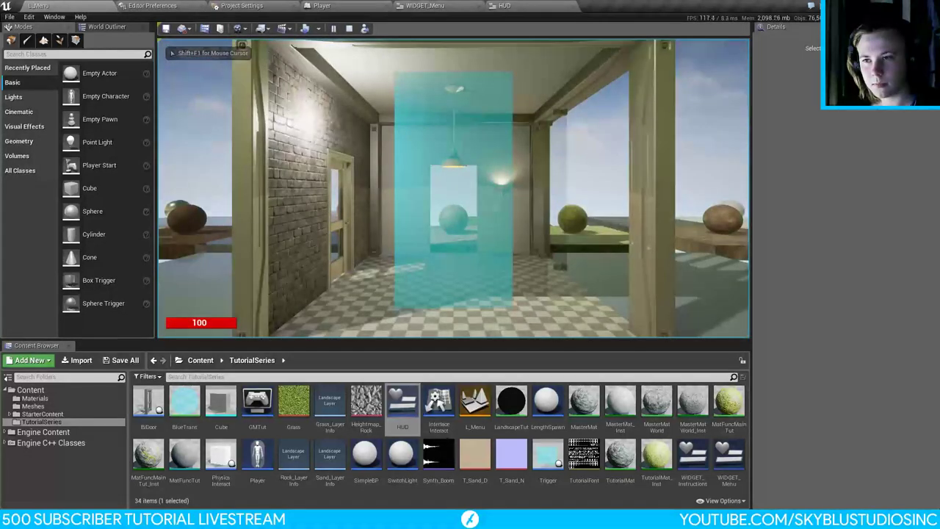
{"action": "key", "text": "Escape"}
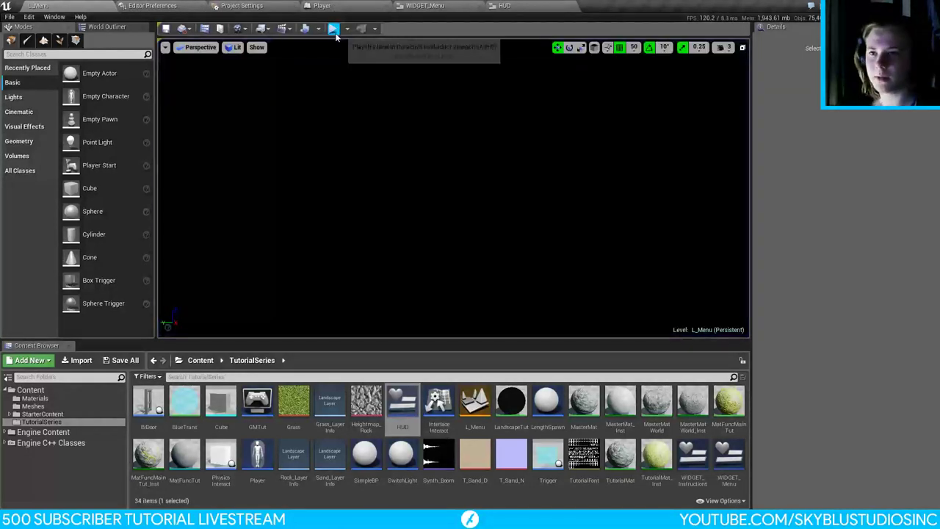
{"action": "left_click", "coordinate": [334, 29]}
{"action": "left_click", "coordinate": [430, 187]}
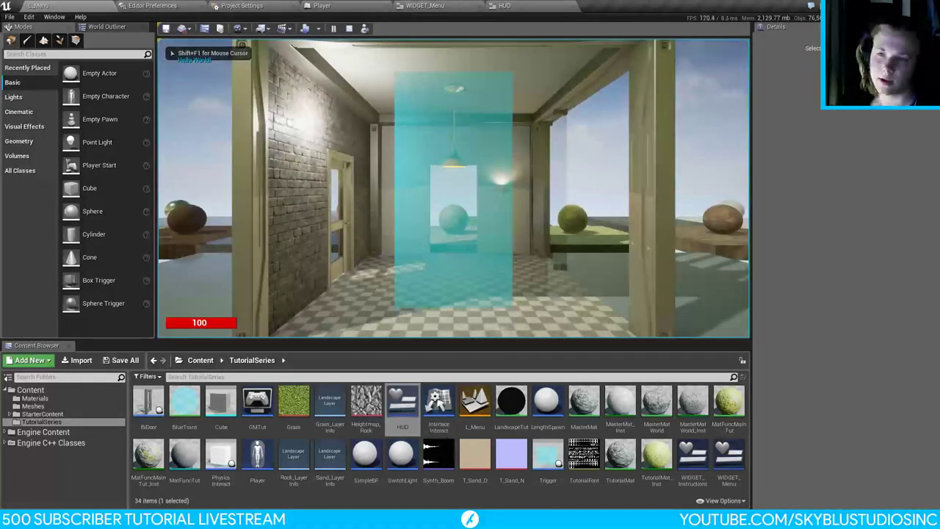
{"action": "key", "text": "Escape"}
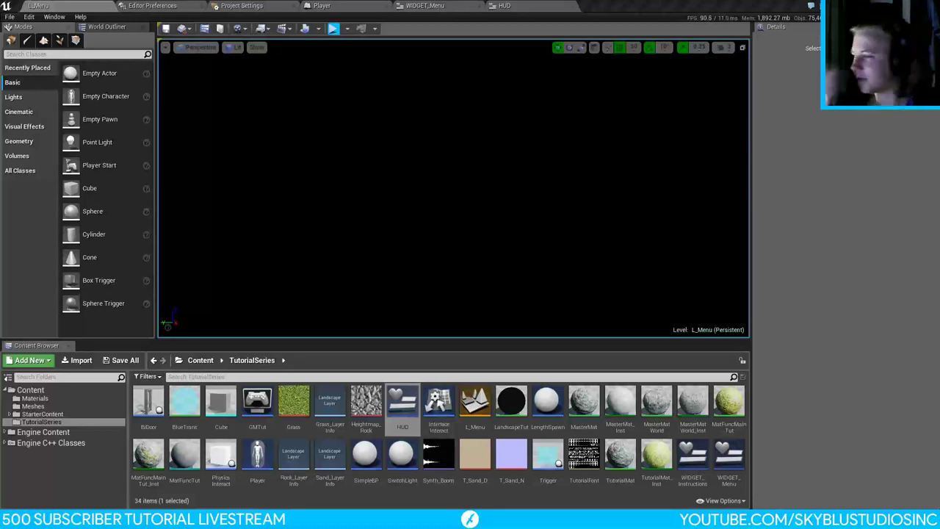
Step: Run L_Menu, press PLAY to reach the map with health at 100, then return to the HUD event graph
{"action": "left_click", "coordinate": [333, 28]}
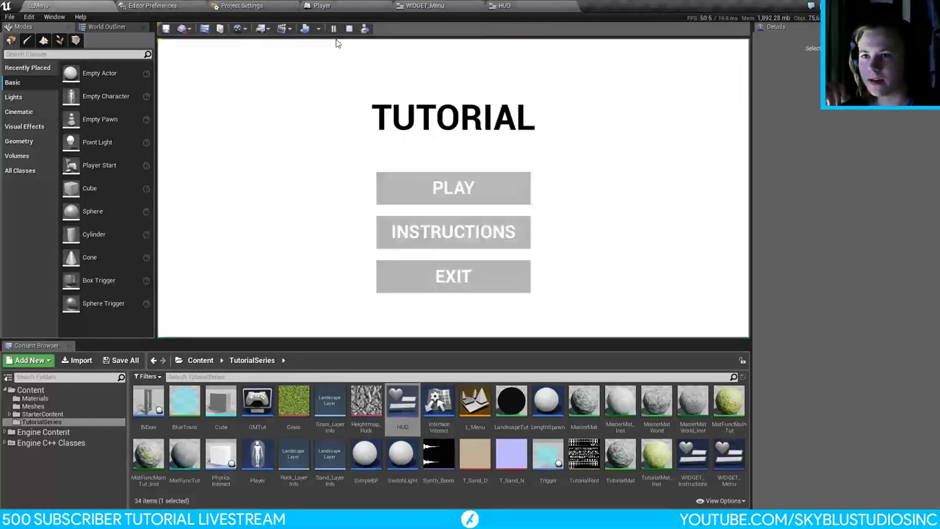
{"action": "left_click", "coordinate": [451, 187]}
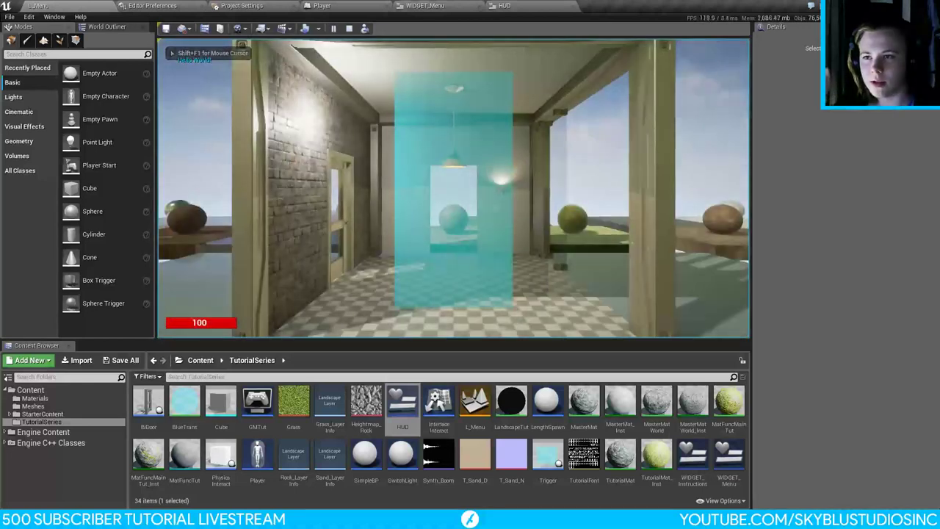
{"action": "key", "text": "Escape"}
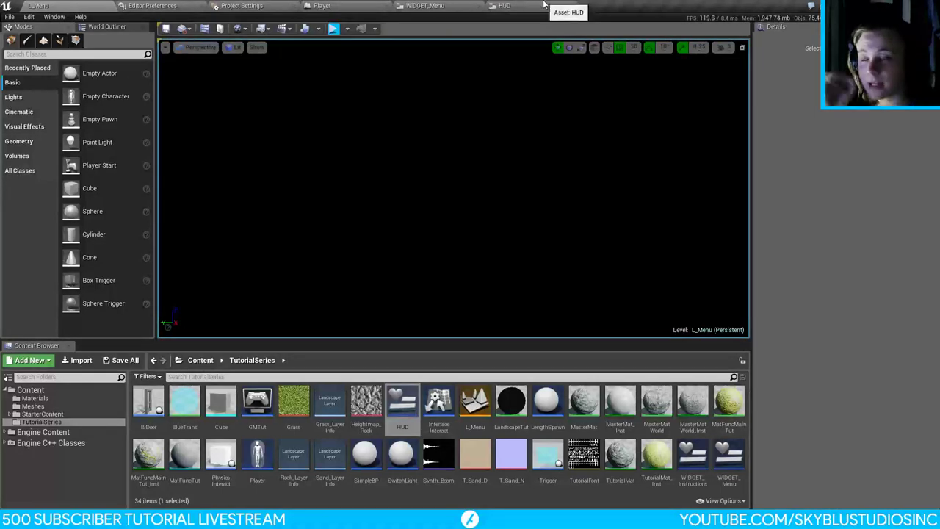
{"action": "left_click", "coordinate": [514, 6]}
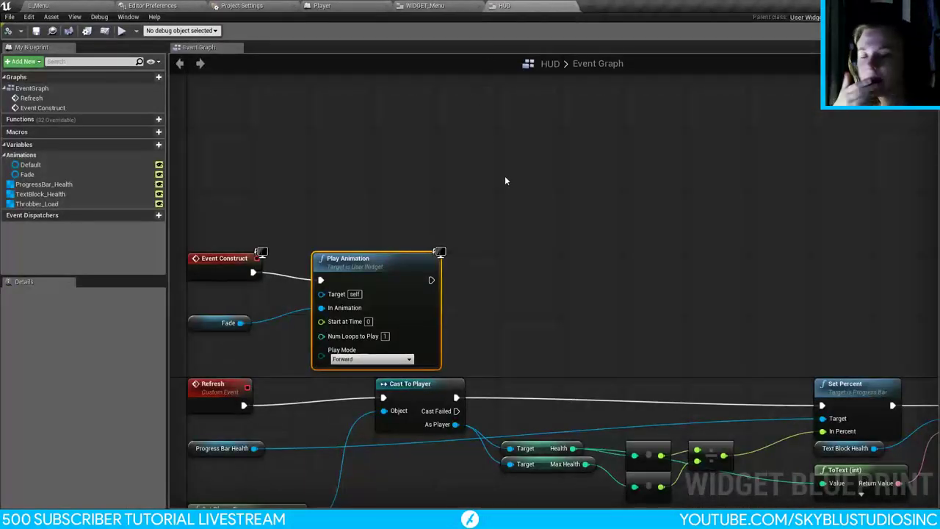
Step: Turn off Absolute on the Open Level node in WIDGET_Menu's event graph
{"action": "left_click", "coordinate": [433, 5]}
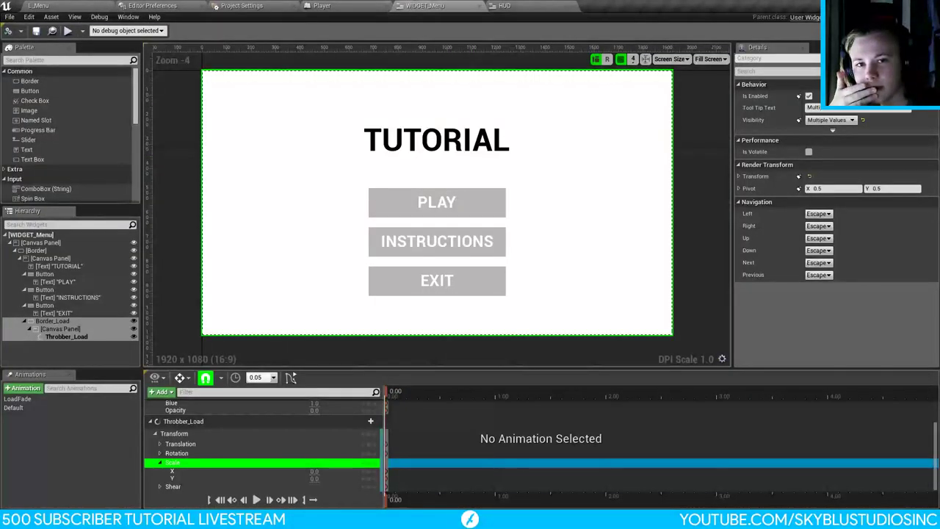
{"action": "left_click", "coordinate": [910, 30]}
{"action": "left_click", "coordinate": [618, 295]}
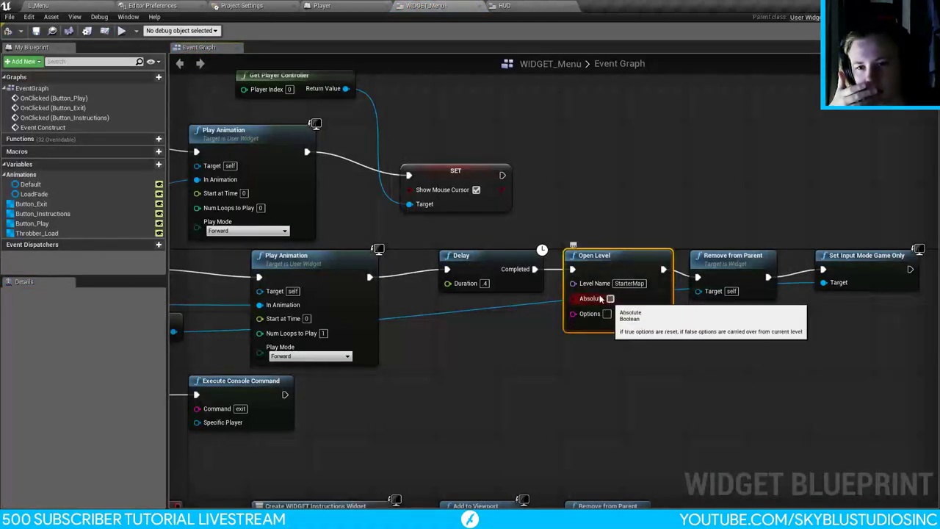
{"action": "left_click", "coordinate": [610, 298]}
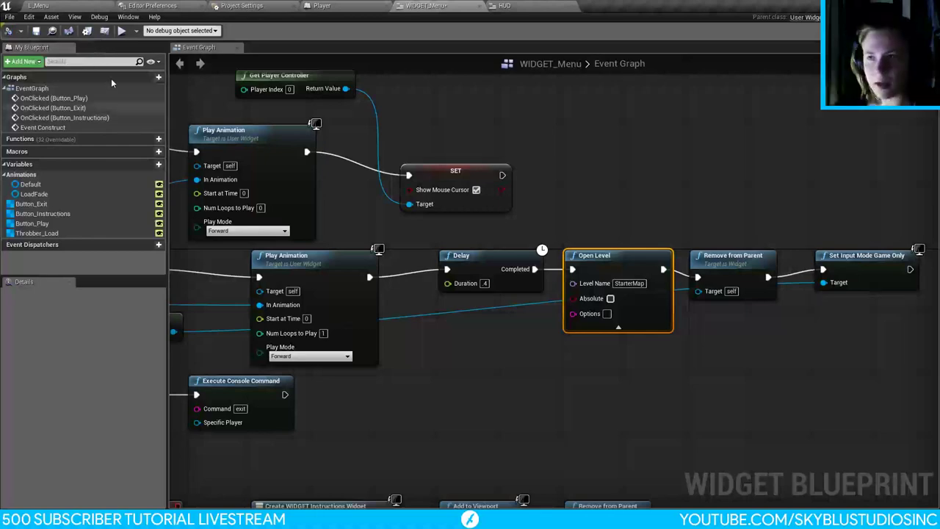
Step: Play L_Menu and press PLAY to check that the 3D level loads, then dismiss the mail notification
{"action": "left_click", "coordinate": [70, 5]}
{"action": "left_click", "coordinate": [333, 28]}
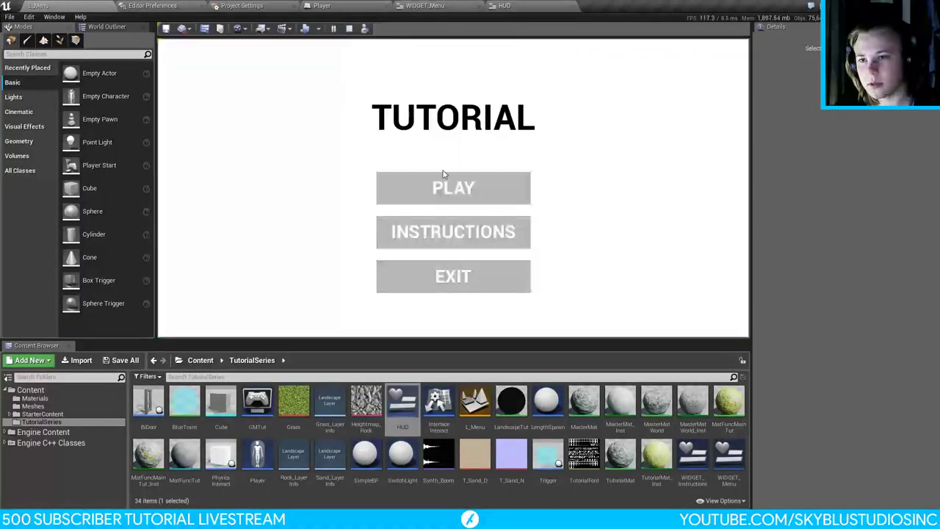
{"action": "left_click", "coordinate": [448, 189]}
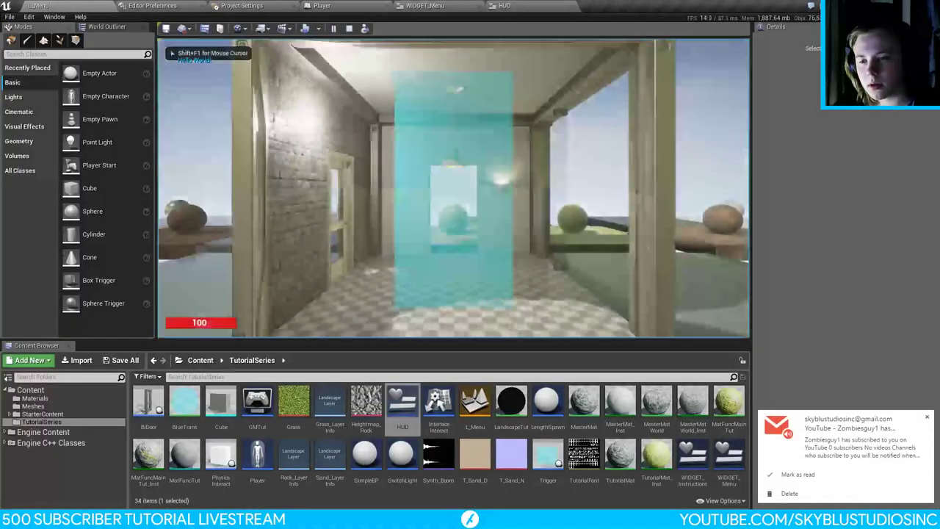
{"action": "key", "text": "Escape"}
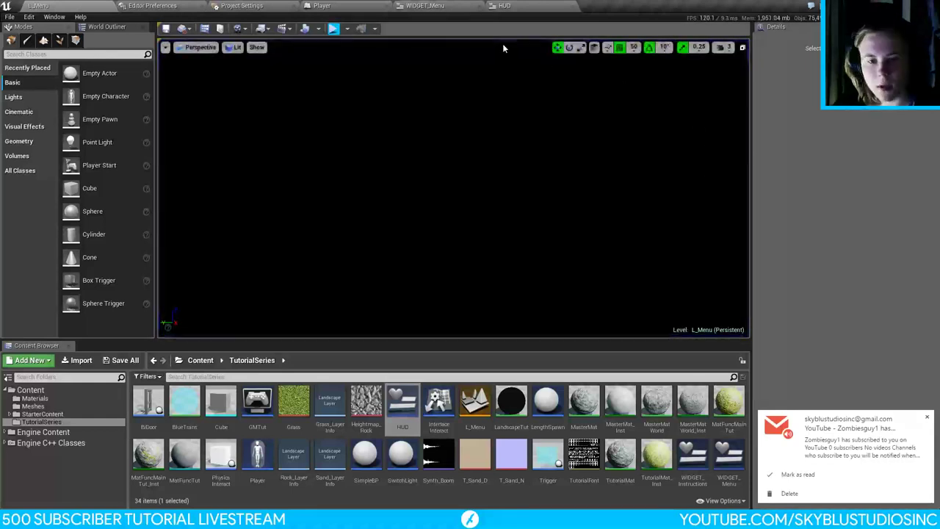
{"action": "left_click", "coordinate": [796, 475]}
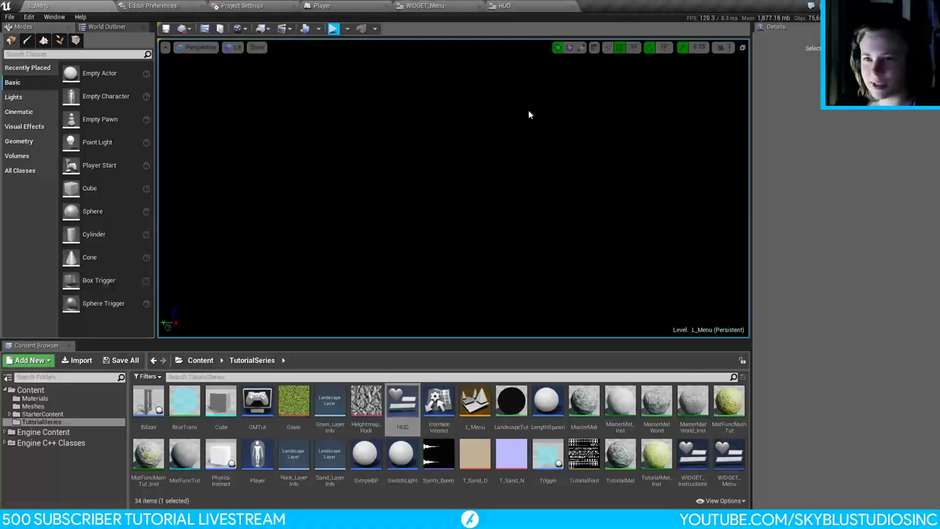
Step: Re-enable Absolute on WIDGET_Menu's Open Level node, collapse its extra pins, and save the blueprint
{"action": "left_click", "coordinate": [512, 9]}
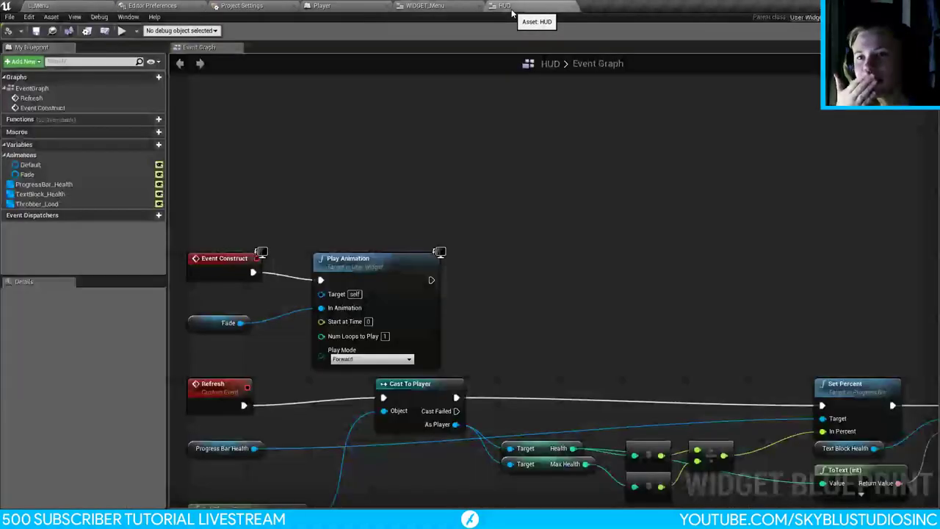
{"action": "left_click", "coordinate": [446, 5]}
{"action": "left_click", "coordinate": [587, 187]}
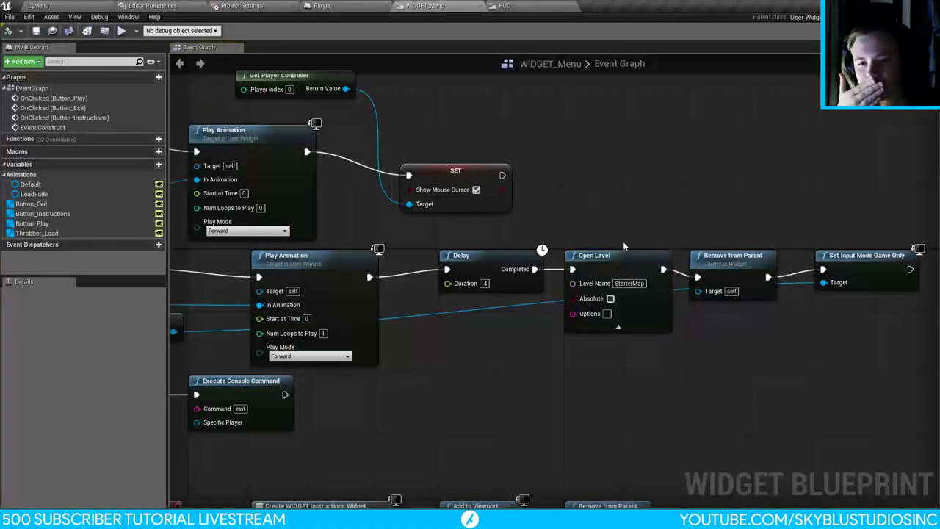
{"action": "left_click", "coordinate": [618, 326]}
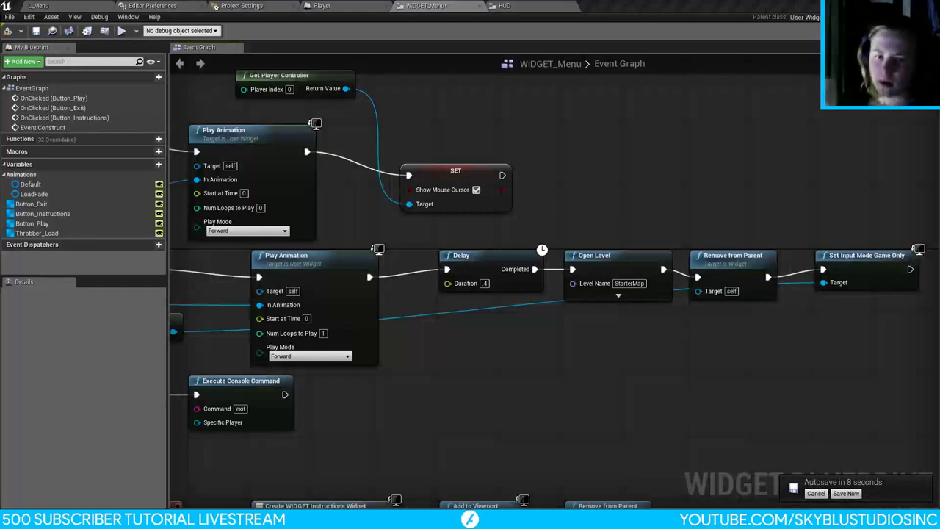
{"action": "left_click", "coordinate": [846, 493]}
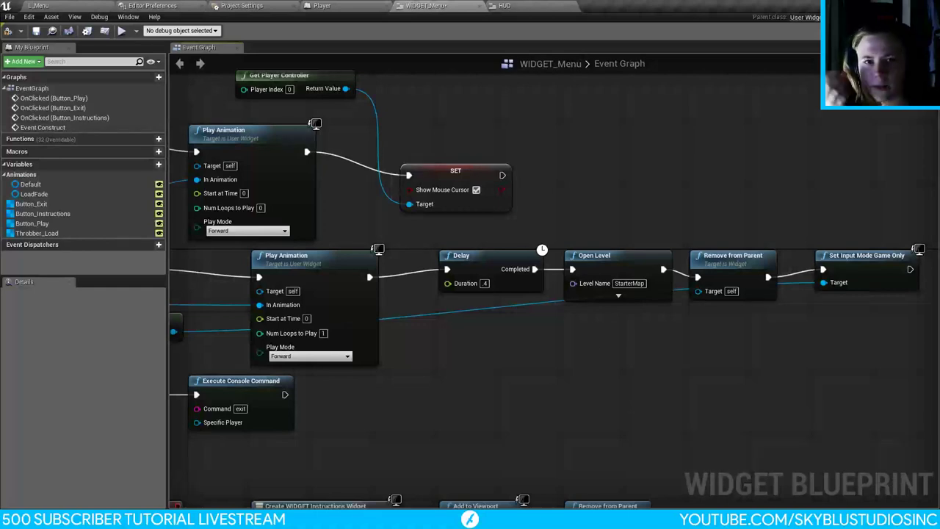
{"action": "left_click", "coordinate": [874, 17]}
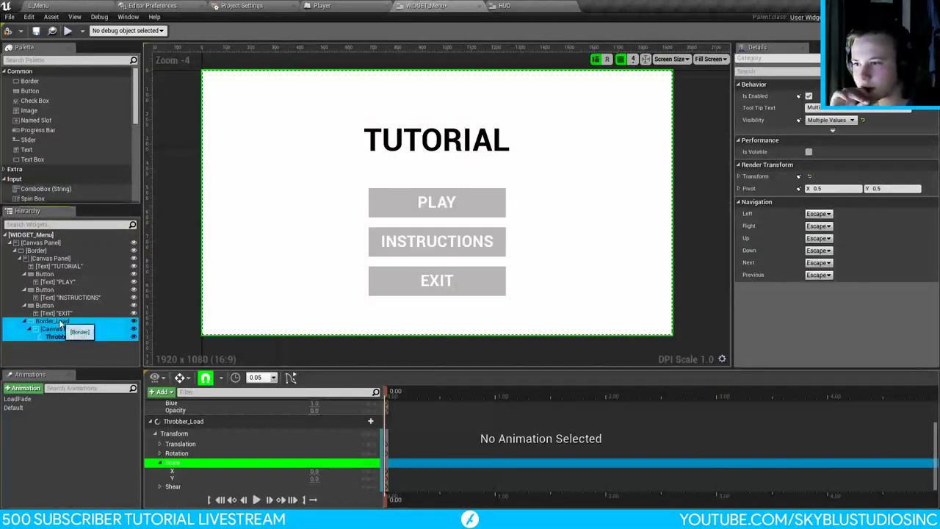
Step: Set WIDGET_Menu's Border_Load brush colour to black
{"action": "left_click", "coordinate": [51, 321]}
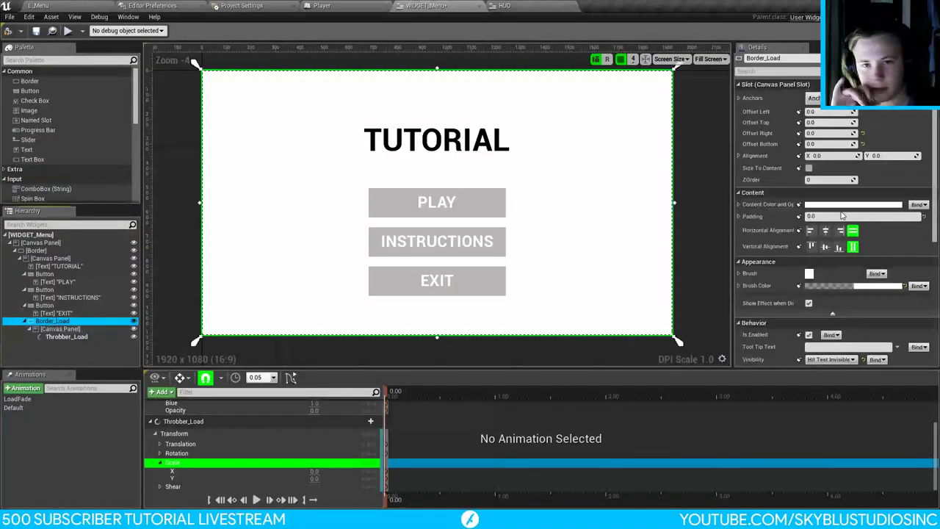
{"action": "left_click", "coordinate": [845, 286]}
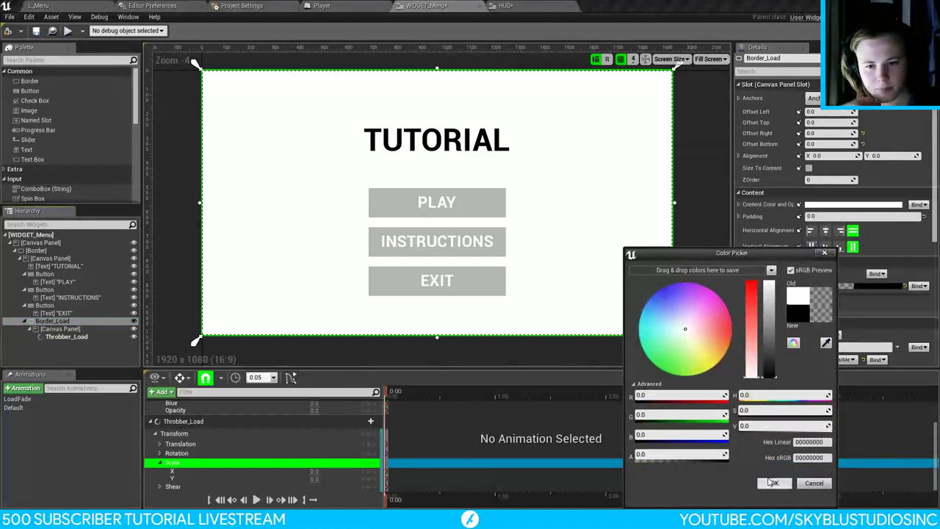
{"action": "left_click", "coordinate": [774, 482]}
Step: Set Throbber_Load's image tint to full white, then go back to the HUD widget
{"action": "left_click", "coordinate": [74, 337]}
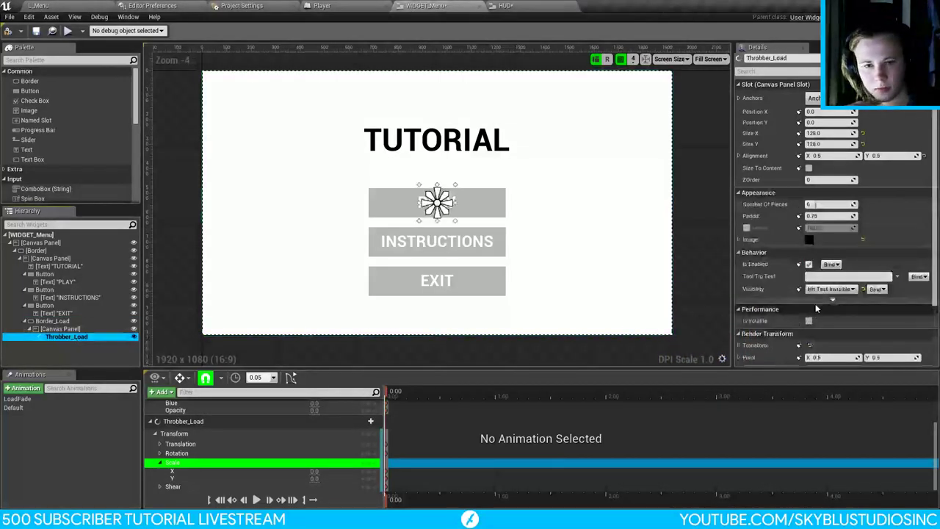
{"action": "left_click", "coordinate": [739, 241]}
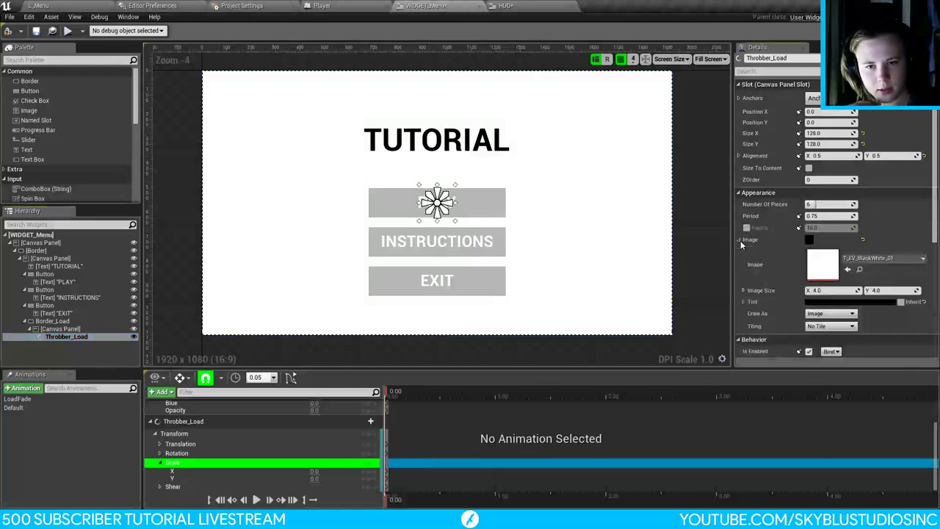
{"action": "left_click", "coordinate": [878, 306]}
{"action": "left_click_drag", "start_coordinate": [798, 357], "coordinate": [799, 284]}
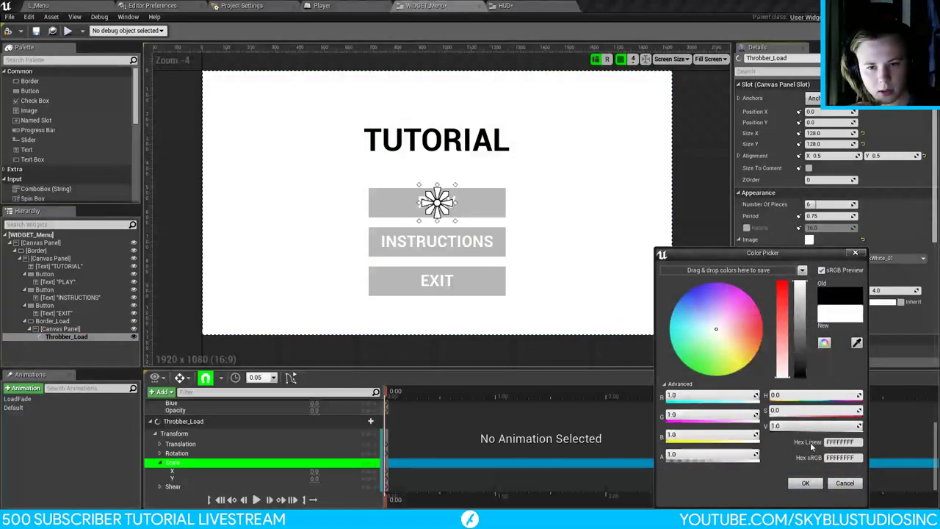
{"action": "left_click", "coordinate": [805, 482]}
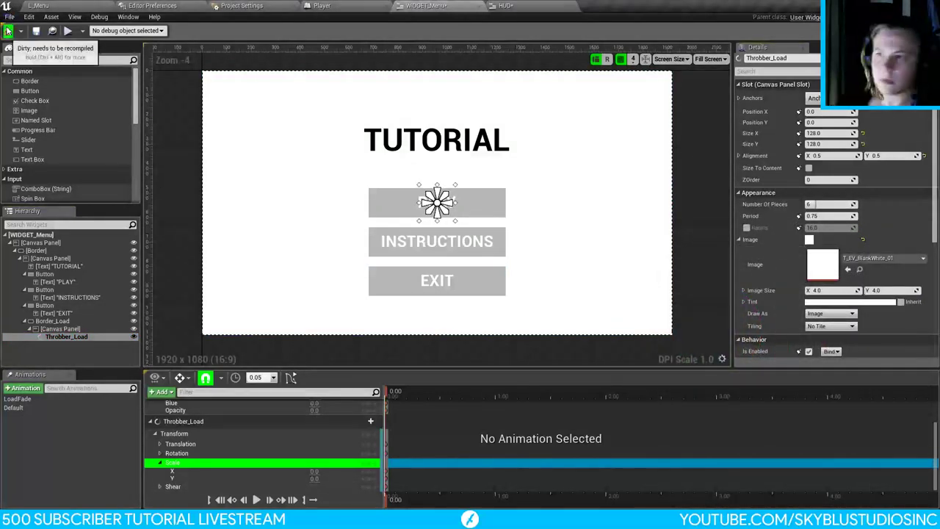
{"action": "left_click", "coordinate": [507, 6]}
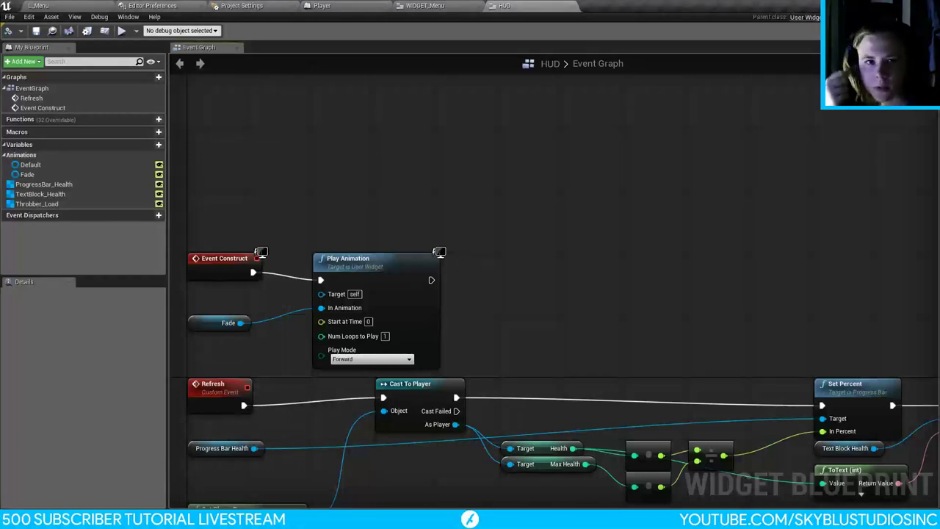
Step: Show the HUD widget's Designer view with the health bar, Border_Load and Throbber_Load
{"action": "left_click", "coordinate": [874, 33]}
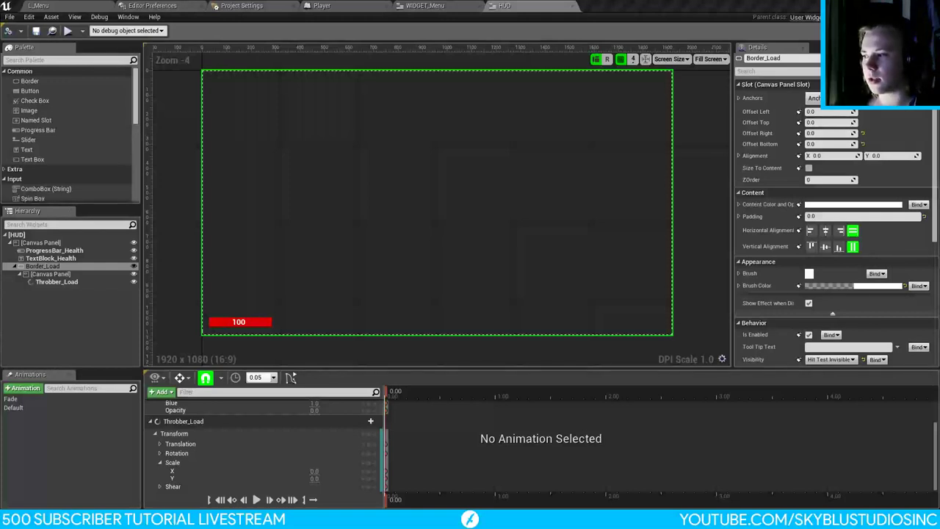
Step: In the HUD designer, give Border_Load a new black brush colour
{"action": "left_click", "coordinate": [697, 153]}
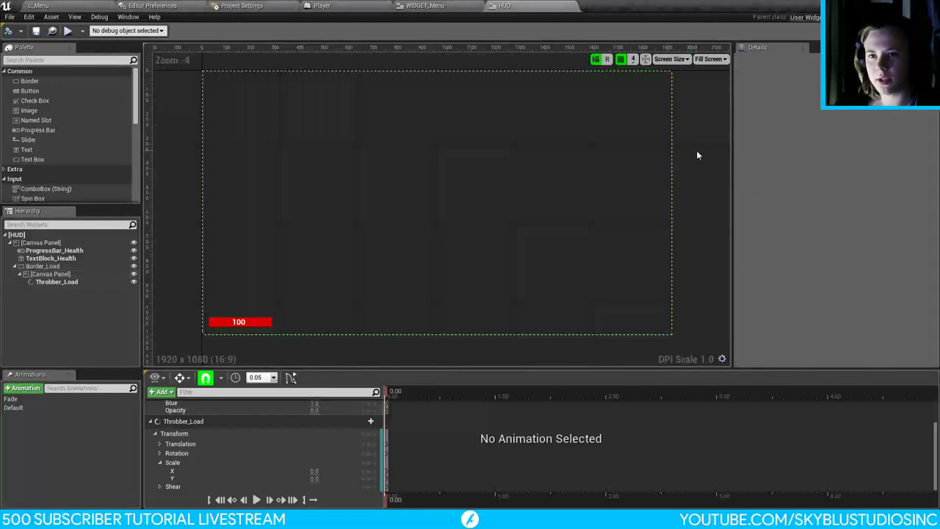
{"action": "left_click", "coordinate": [416, 8]}
{"action": "left_click", "coordinate": [535, 6]}
{"action": "left_click", "coordinate": [461, 6]}
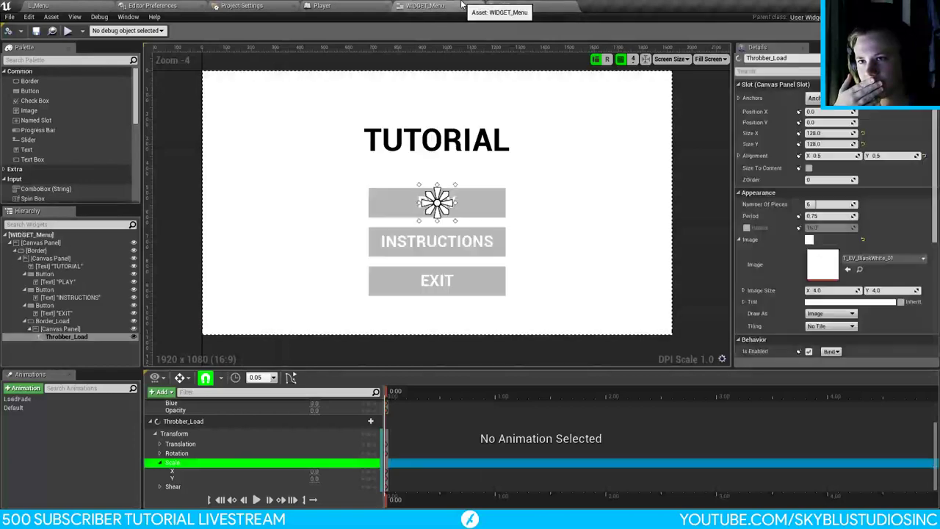
{"action": "left_click", "coordinate": [514, 6]}
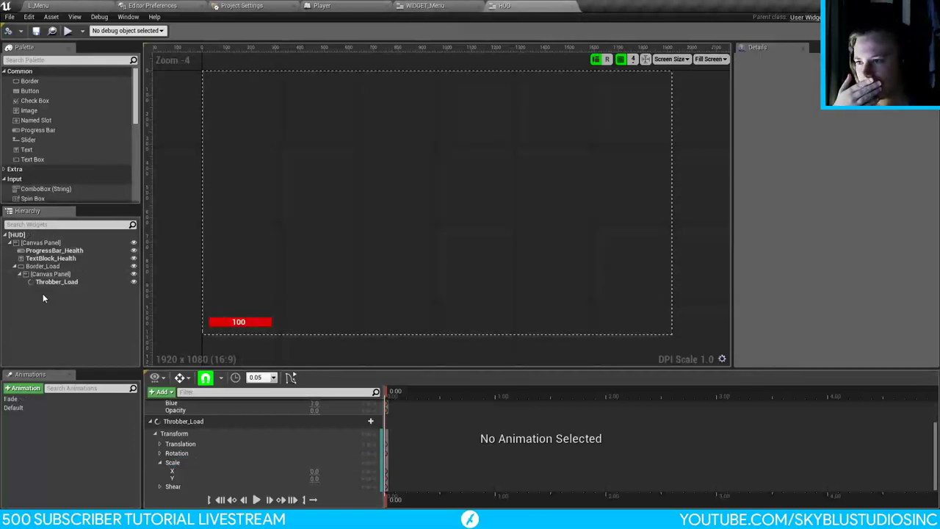
{"action": "left_click", "coordinate": [71, 266]}
{"action": "left_click", "coordinate": [830, 273]}
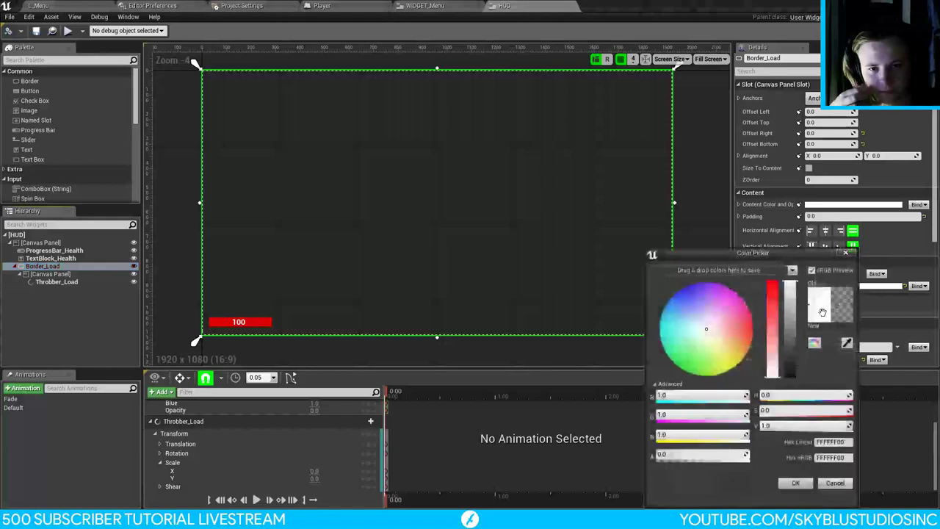
{"action": "left_click", "coordinate": [796, 482]}
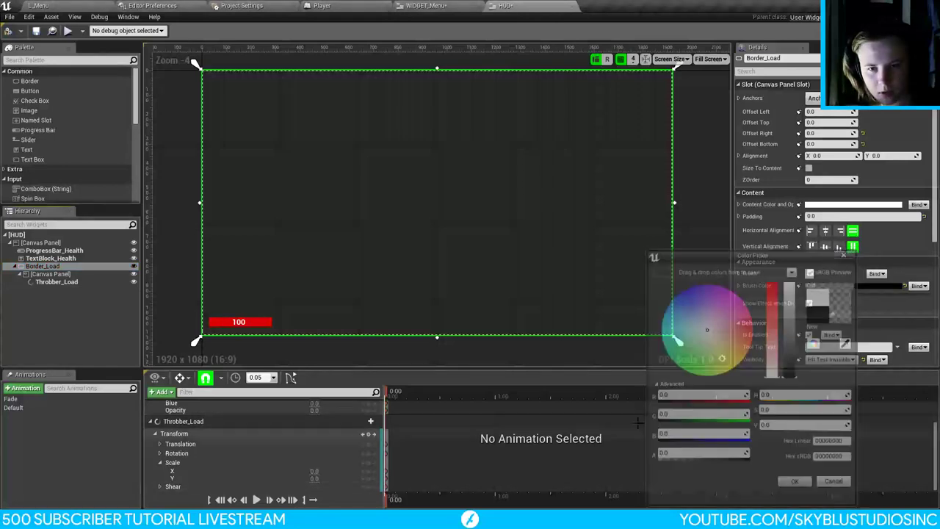
Step: Set the HUD's Throbber_Load tint to white, then return to the L_Menu level
{"action": "left_click", "coordinate": [58, 286]}
{"action": "left_click", "coordinate": [60, 283]}
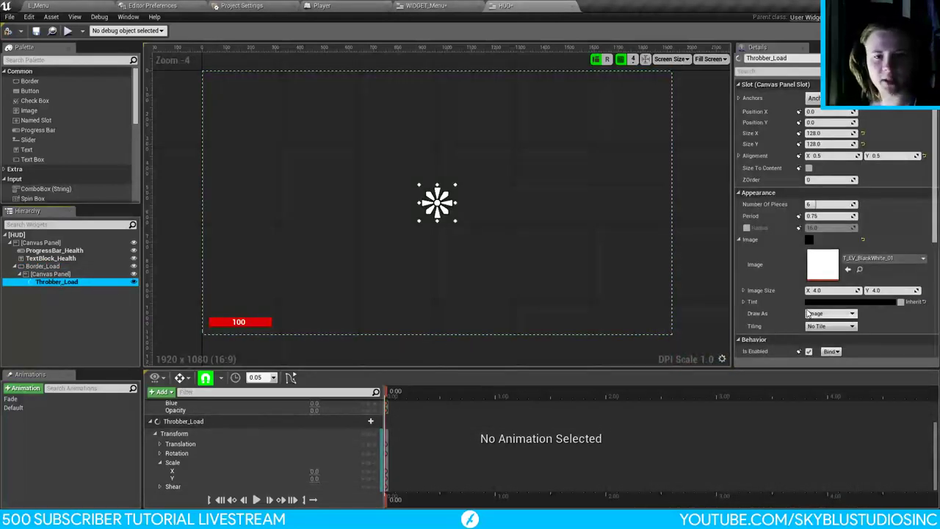
{"action": "left_click", "coordinate": [818, 302]}
{"action": "left_click_drag", "start_coordinate": [734, 421], "coordinate": [804, 421]}
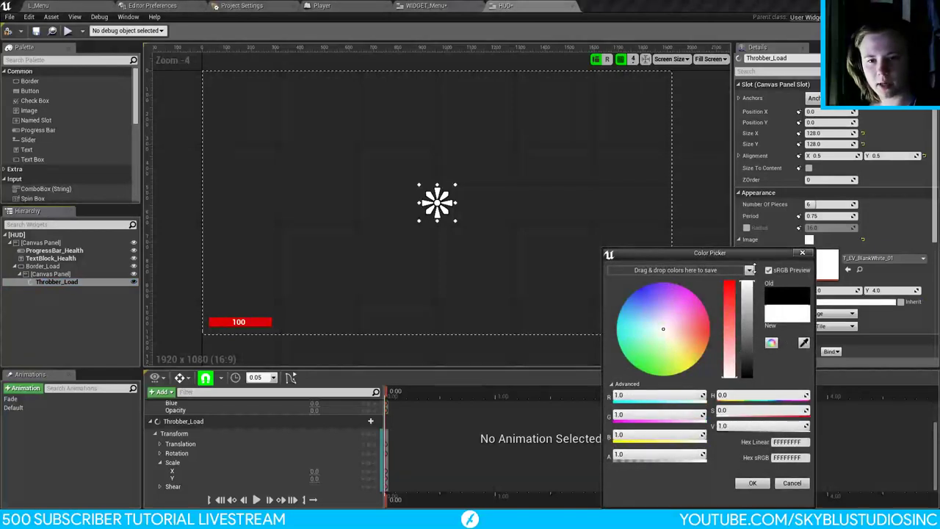
{"action": "left_click", "coordinate": [747, 477]}
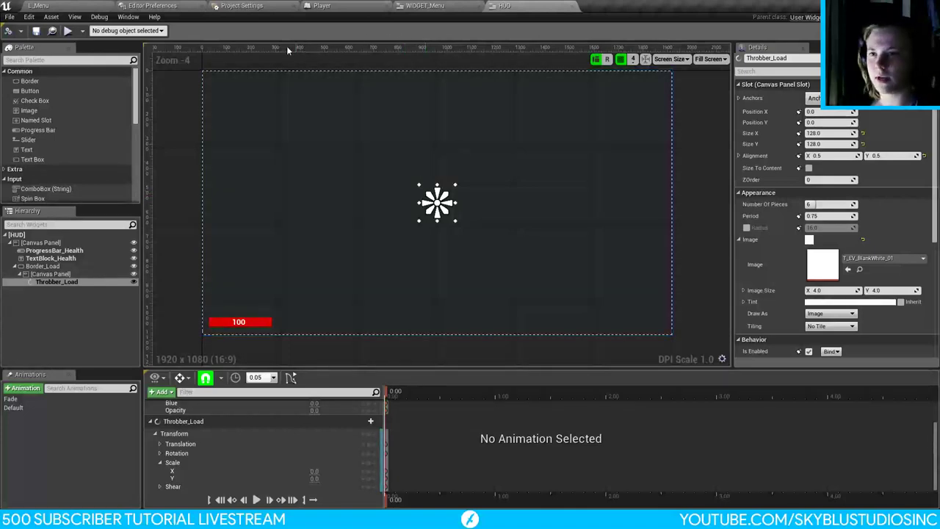
{"action": "left_click", "coordinate": [70, 6]}
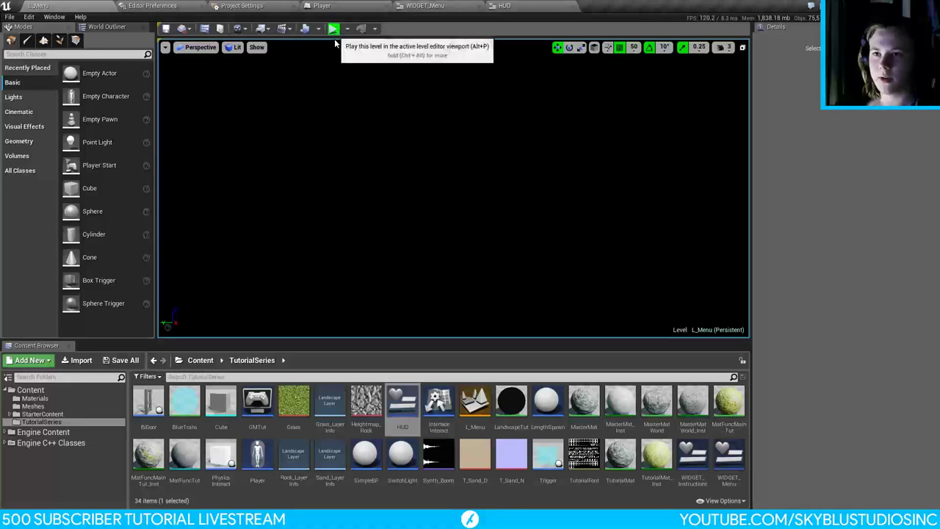
Step: Play L_Menu and press PLAY to load the 3D level, then go back to WIDGET_Menu's designer
{"action": "left_click", "coordinate": [333, 28]}
{"action": "left_click", "coordinate": [468, 189]}
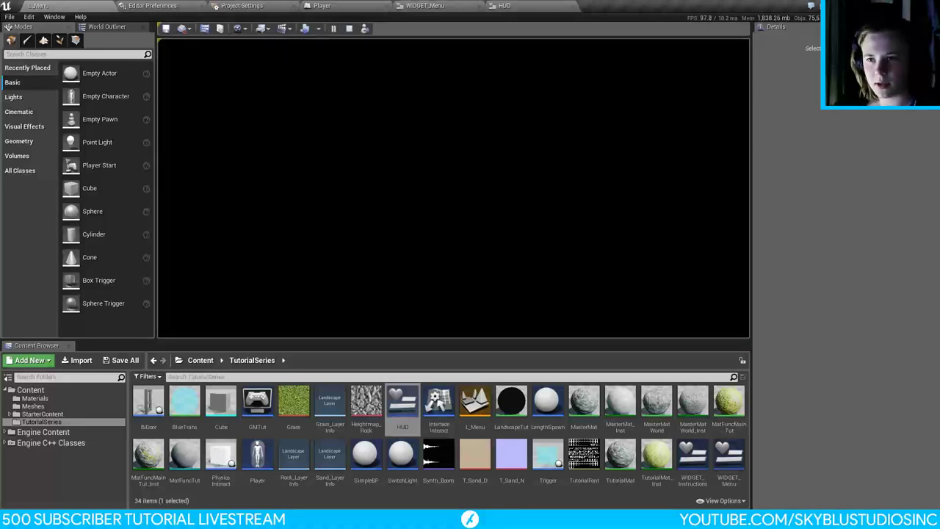
{"action": "key", "text": "Escape"}
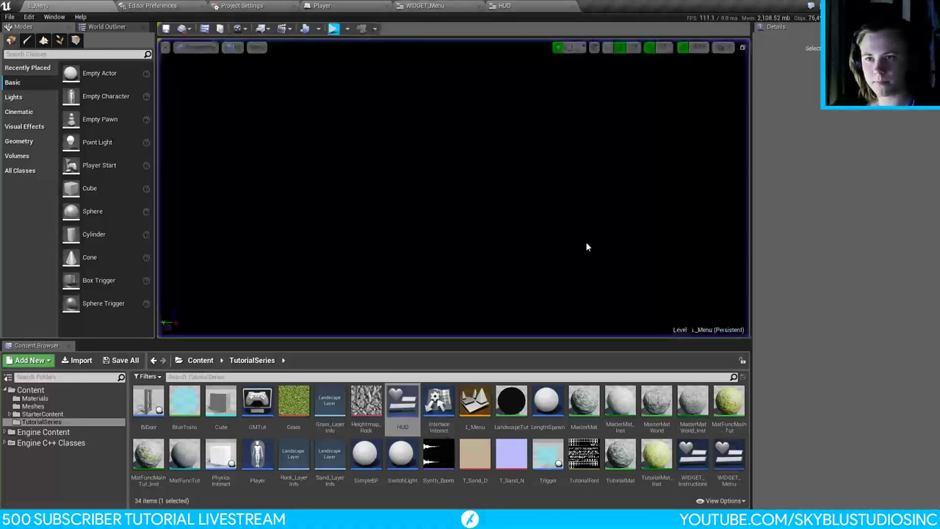
{"action": "left_click", "coordinate": [443, 5]}
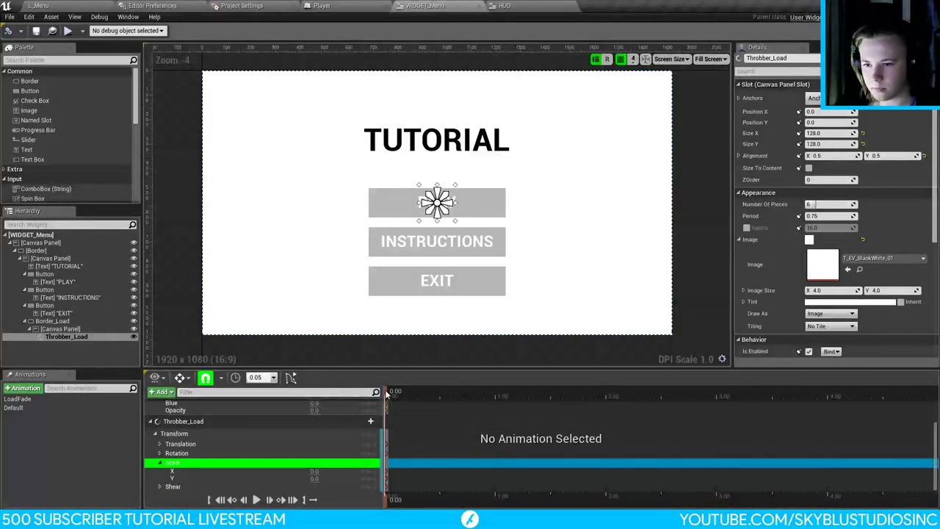
Step: Open WIDGET_Menu's LoadFade animation, preview the fade-out, and scrub back to 0.00
{"action": "mouse_move", "coordinate": [388, 391]}
{"action": "left_mouse_down"}
{"action": "mouse_move", "coordinate": [401, 395]}
{"action": "mouse_move", "coordinate": [389, 395]}
{"action": "left_mouse_up"}
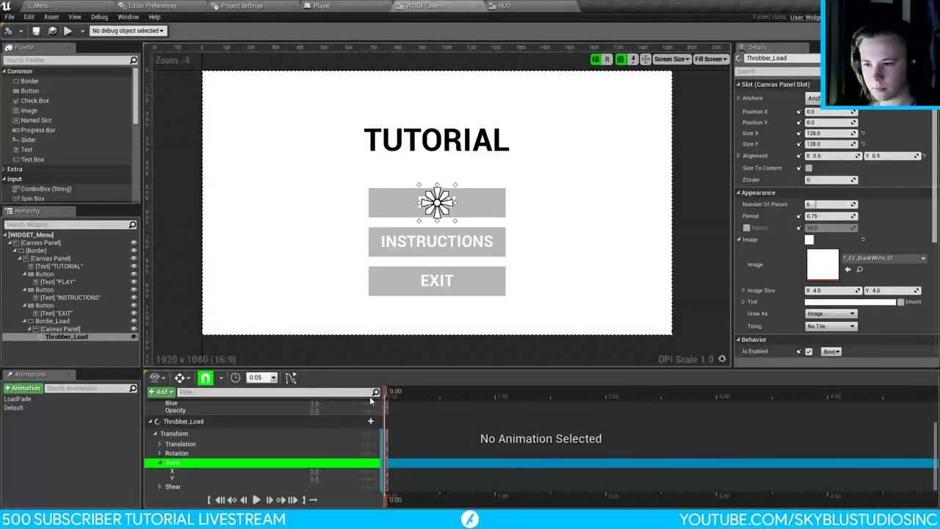
{"action": "left_click", "coordinate": [18, 398]}
{"action": "mouse_move", "coordinate": [390, 392]}
{"action": "left_mouse_down"}
{"action": "mouse_move", "coordinate": [431, 395]}
{"action": "mouse_move", "coordinate": [390, 400]}
{"action": "left_mouse_up"}
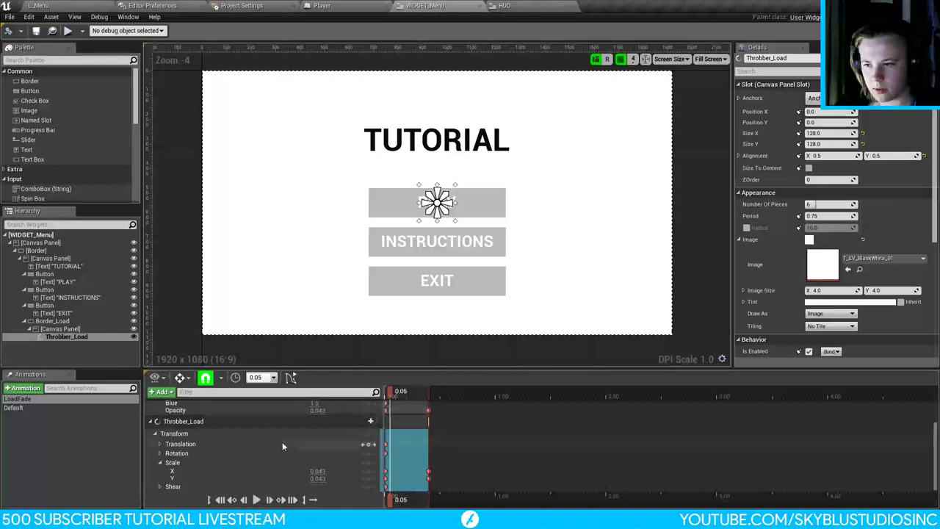
{"action": "scroll", "coordinate": [390, 409], "scroll_direction": "up", "scroll_amount": 2}
{"action": "left_click", "coordinate": [314, 428]}
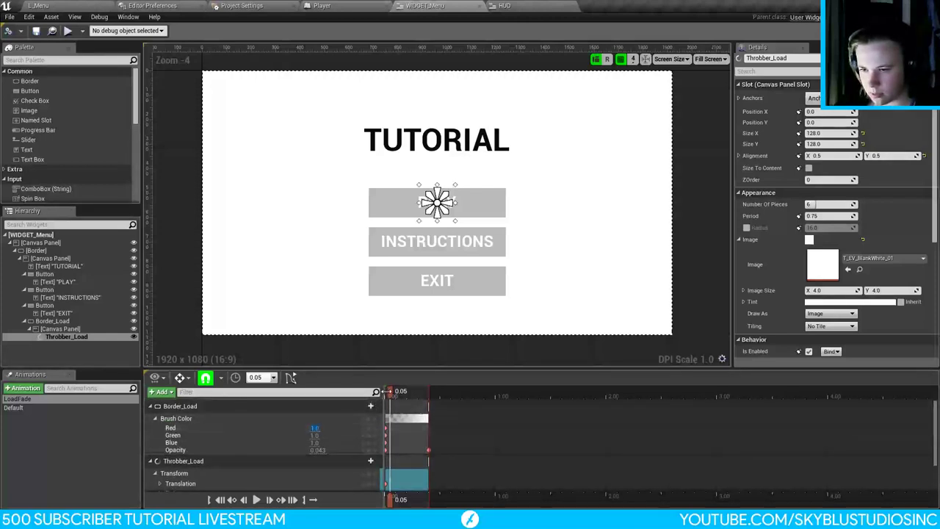
{"action": "key", "text": "ctrl+z"}
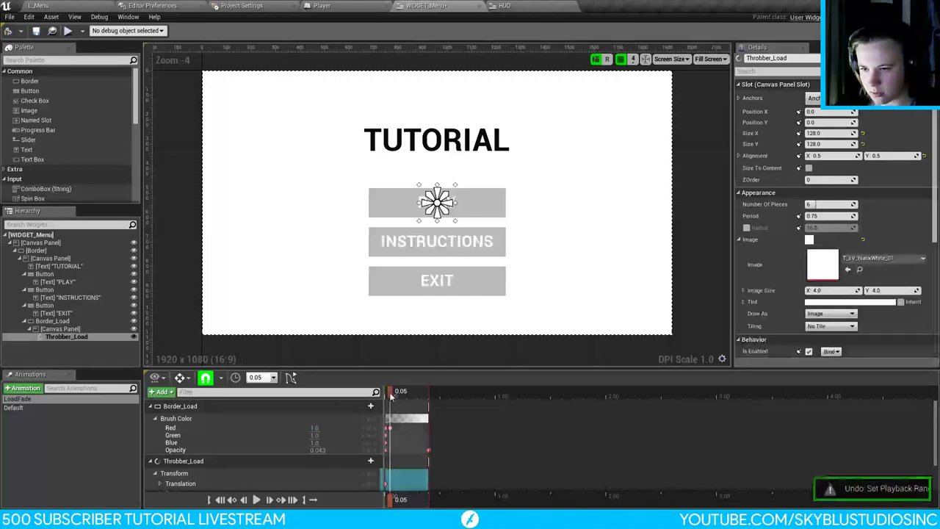
{"action": "key", "text": "ctrl+y"}
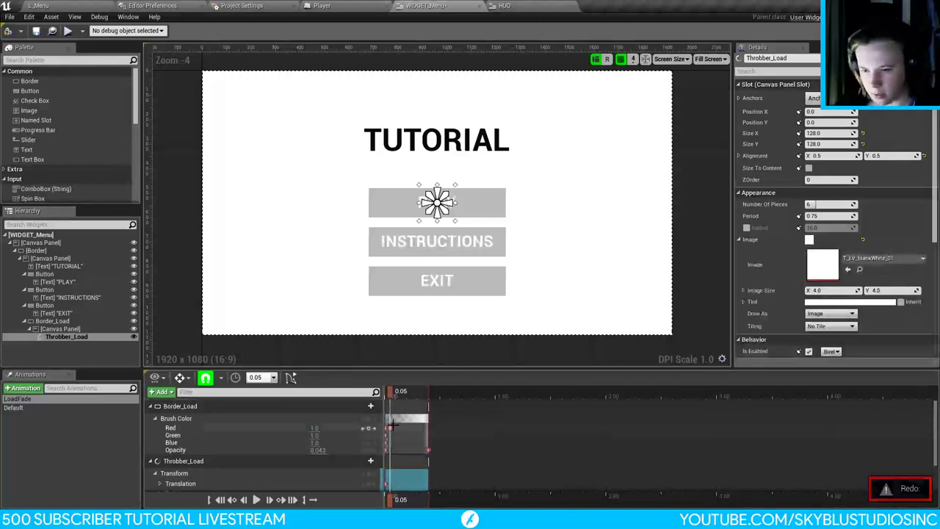
{"action": "left_click_drag", "start_coordinate": [389, 391], "coordinate": [384, 392]}
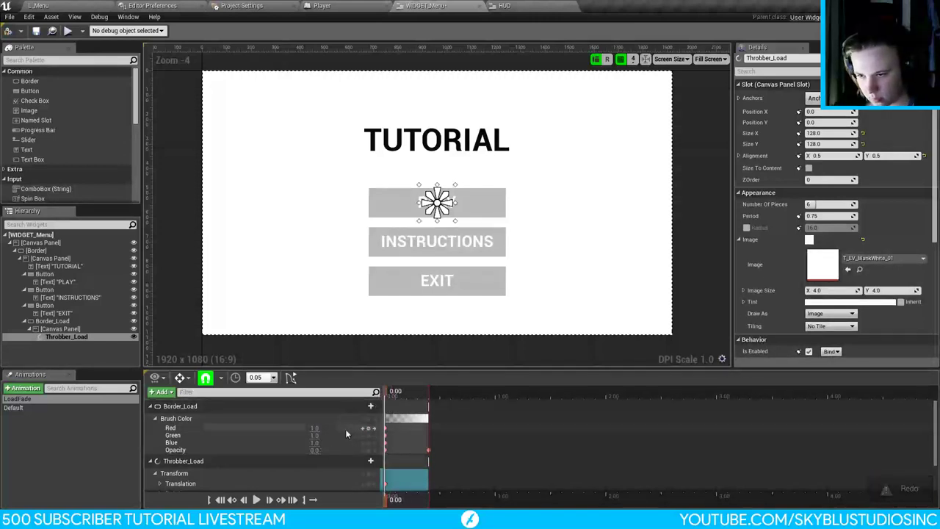
Step: Key Border_Load's brush colour Red, Green and Blue to 0 at the LoadFade start
{"action": "left_click", "coordinate": [315, 428]}
{"action": "type", "text": "0"}
{"action": "left_click", "coordinate": [316, 435]}
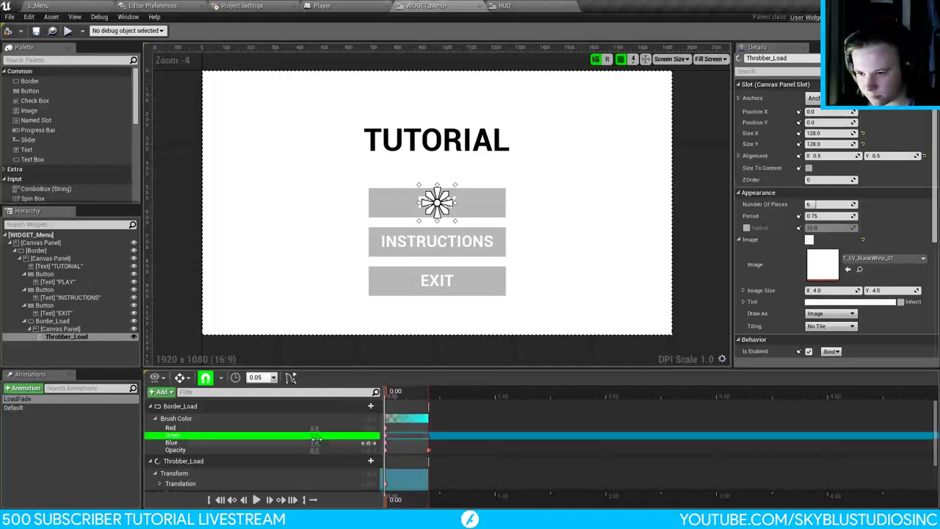
{"action": "type", "text": "0"}
{"action": "left_click", "coordinate": [316, 443]}
{"action": "type", "text": "0"}
{"action": "key", "text": "Return"}
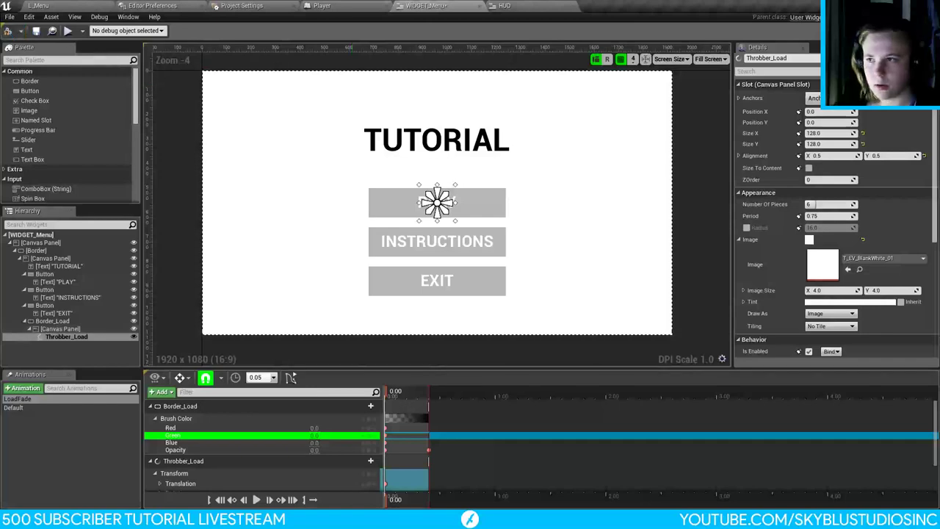
Step: Open the HUD's Fade animation and expand Border_Load's brush colour channels
{"action": "left_click", "coordinate": [505, 6]}
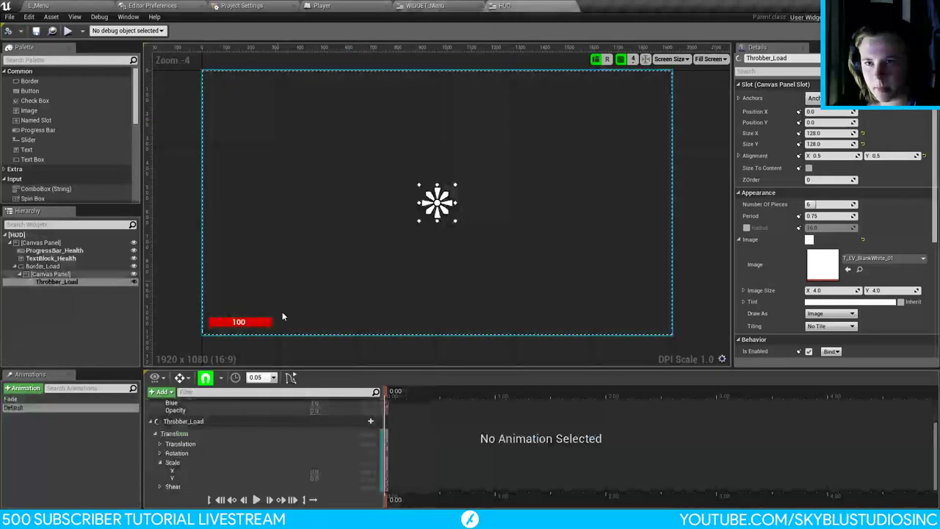
{"action": "left_click", "coordinate": [43, 266]}
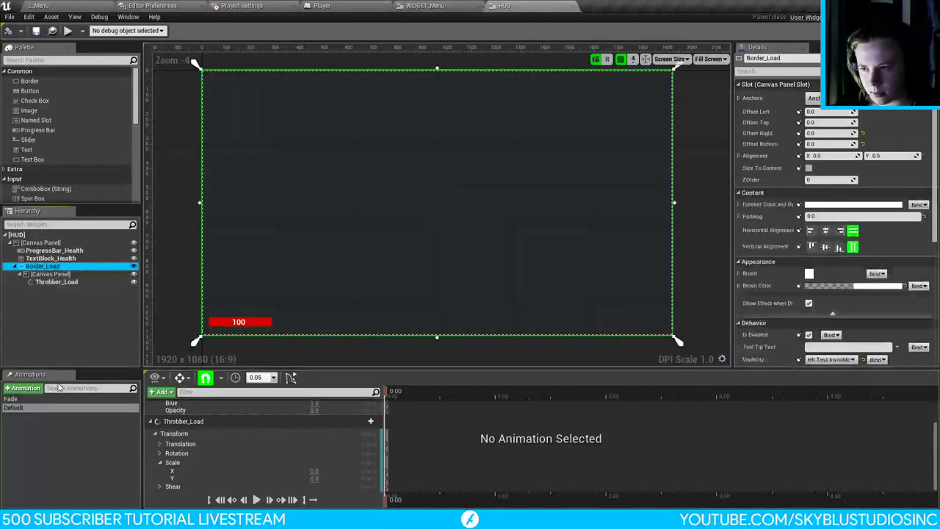
{"action": "left_click", "coordinate": [12, 399]}
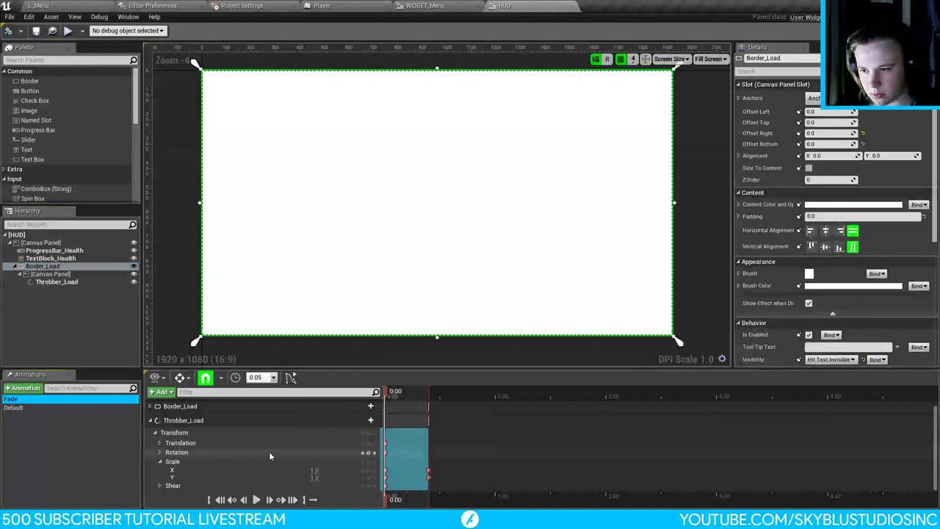
{"action": "left_click", "coordinate": [151, 406]}
Step: Key Border_Load's Red, Green and Blue to 0 in Fade, then switch to L_Menu
{"action": "left_click", "coordinate": [314, 428]}
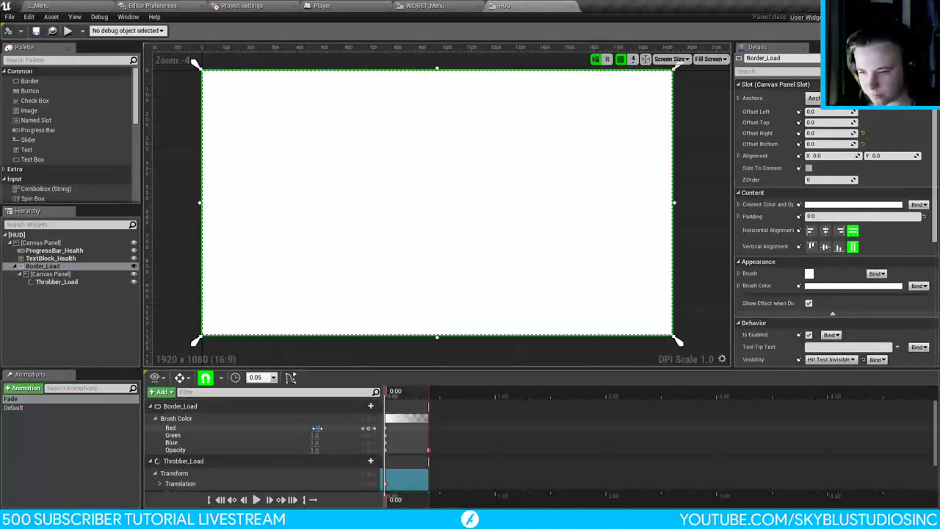
{"action": "type", "text": "0"}
{"action": "key", "text": "Tab"}
{"action": "type", "text": "0"}
{"action": "key", "text": "Tab"}
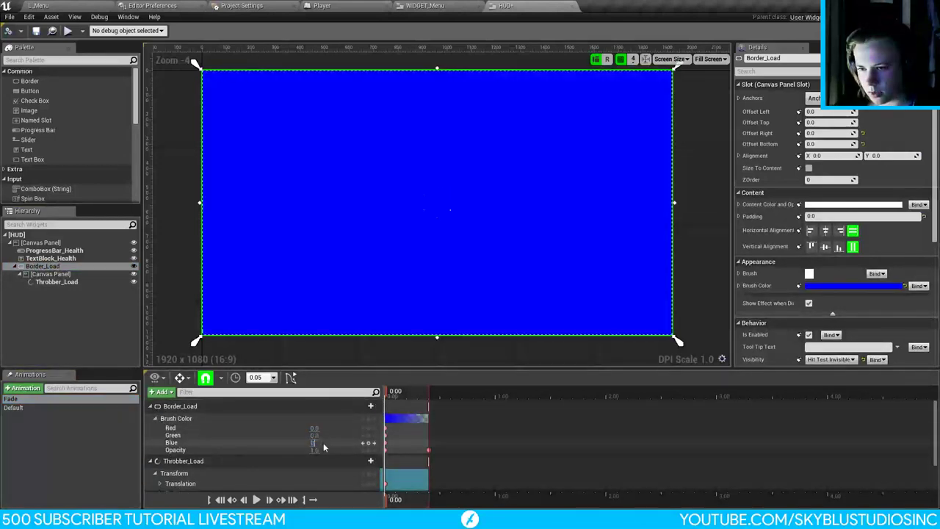
{"action": "type", "text": "0"}
{"action": "key", "text": "Return"}
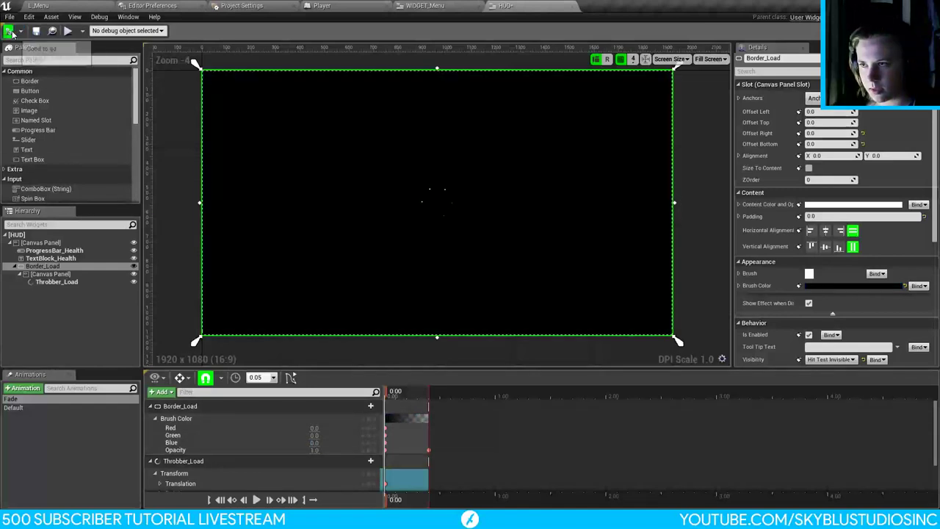
{"action": "left_click", "coordinate": [91, 5]}
Step: Play the level, choose PLAY in the menu to fade into the level with health 100, then stop
{"action": "left_click", "coordinate": [334, 31]}
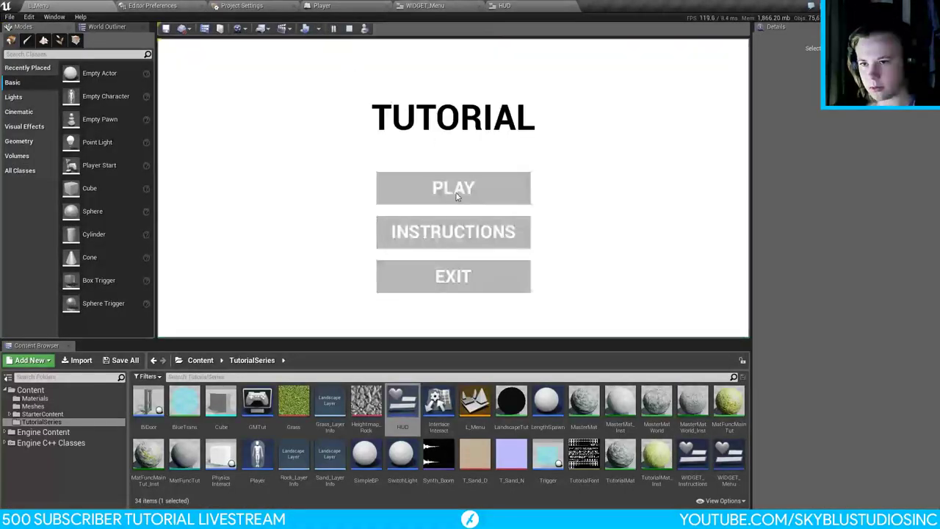
{"action": "left_click", "coordinate": [455, 192]}
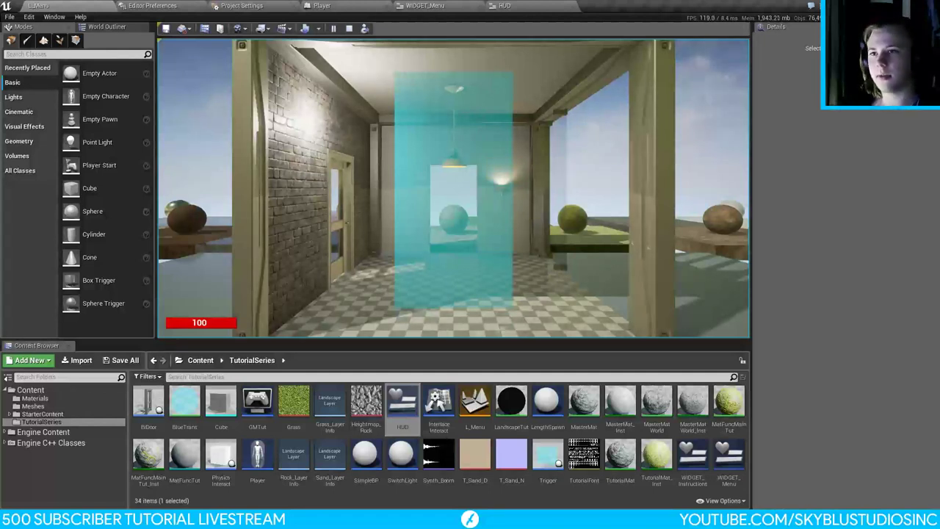
{"action": "key", "text": "Escape"}
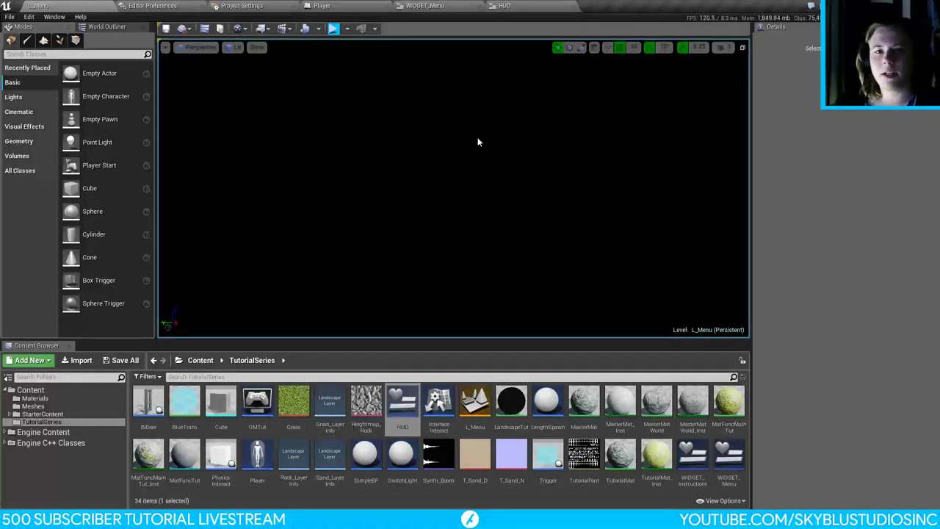
Step: Show the World Outliner for the L_Menu level
{"action": "left_click", "coordinate": [106, 26]}
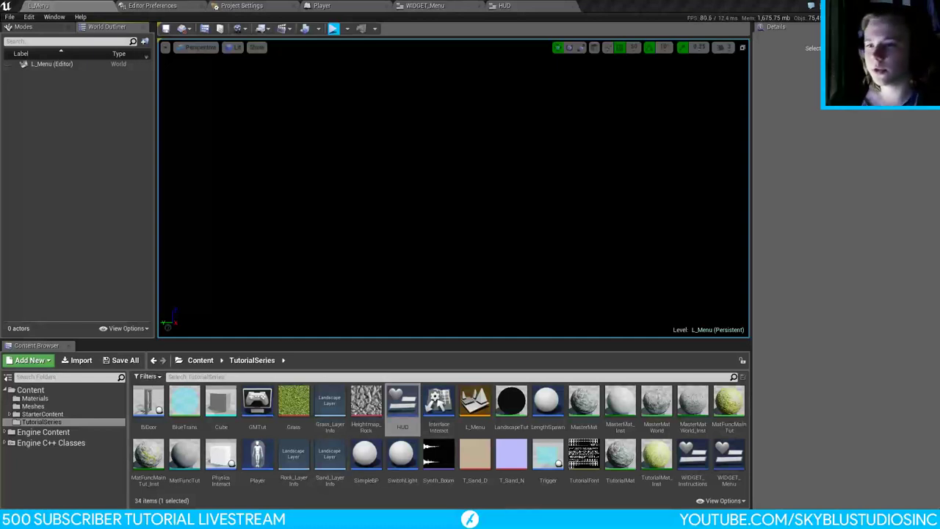
Step: Open the StarterMap level from the StarterContent folder
{"action": "left_click", "coordinate": [45, 414]}
{"action": "left_click", "coordinate": [624, 410]}
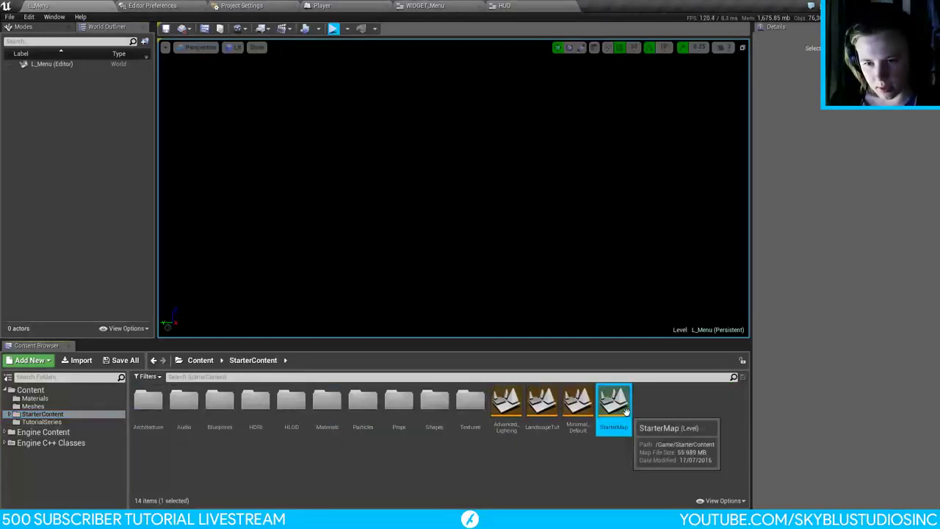
{"action": "double_click", "coordinate": [625, 409]}
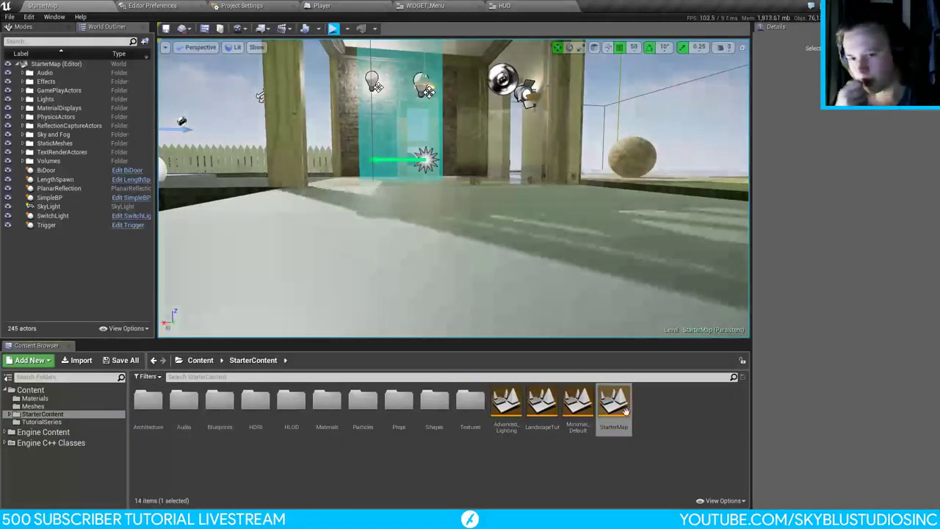
Step: Move the StarterMap asset into the TutorialSeries folder
{"action": "left_click_drag", "start_coordinate": [624, 410], "coordinate": [43, 423]}
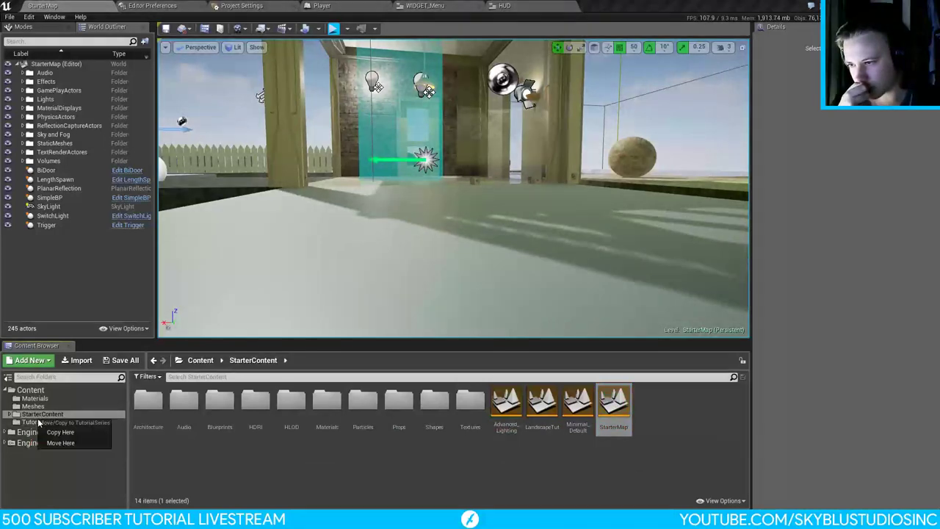
{"action": "left_click", "coordinate": [73, 443]}
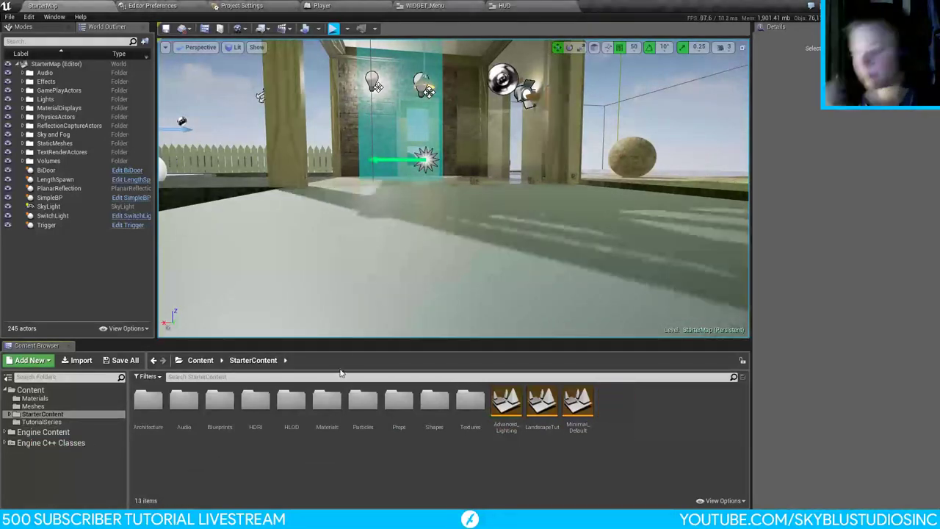
{"action": "left_click_drag", "start_coordinate": [407, 271], "coordinate": [440, 247]}
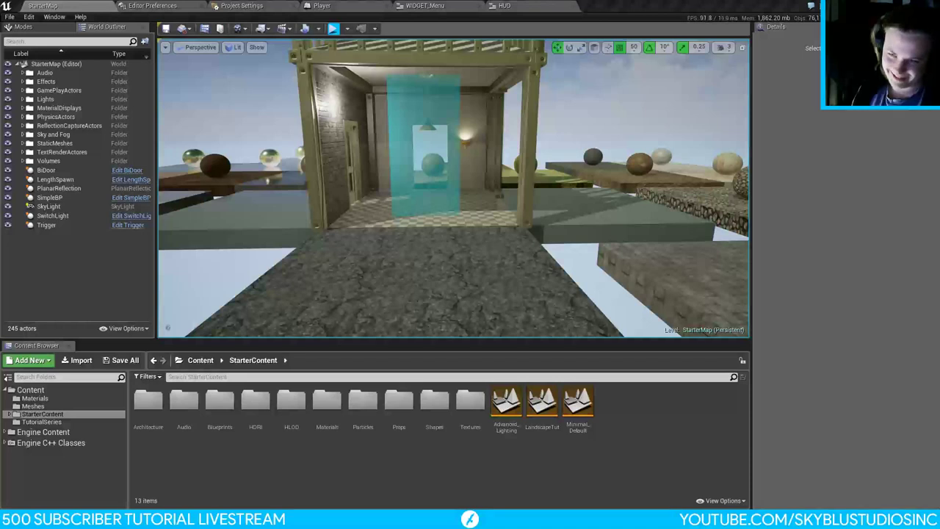
{"action": "left_click", "coordinate": [638, 5]}
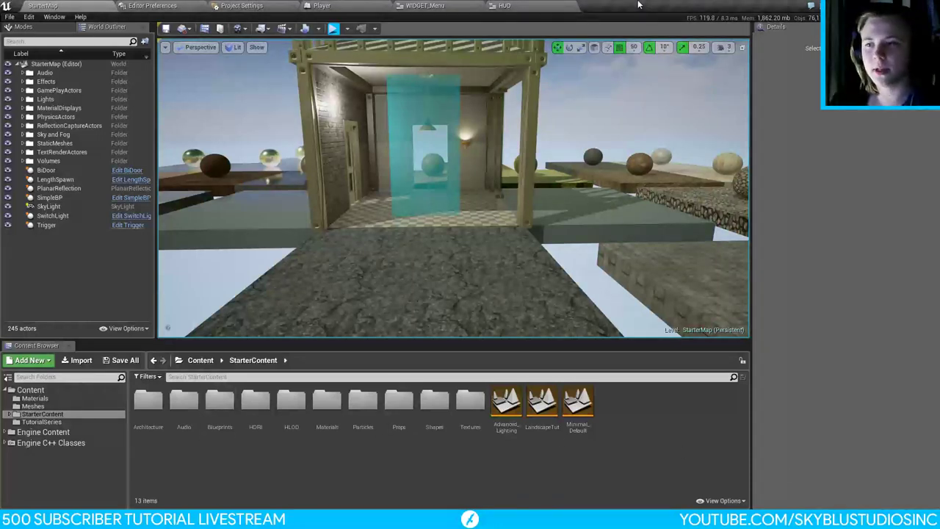
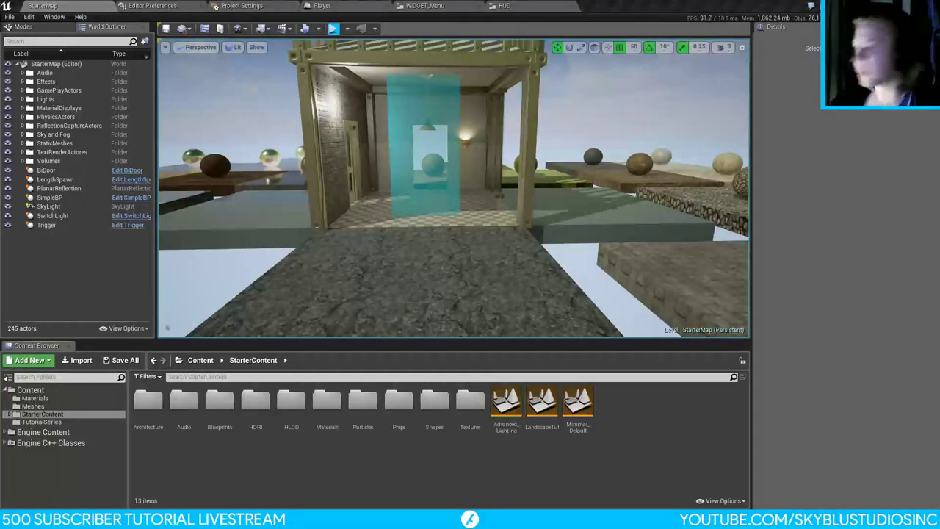
Step: Switch to the Player Blueprint and bring the LMB/RMB health and LineTraceForObjects nodes into view
{"action": "left_click", "coordinate": [345, 5]}
{"action": "scroll", "coordinate": [423, 361], "scroll_direction": "down", "scroll_amount": 4}
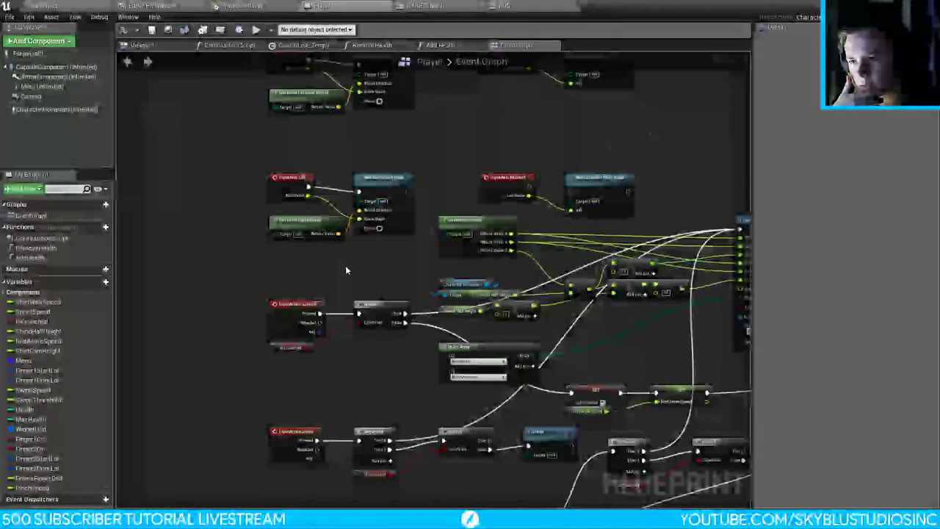
{"action": "scroll", "coordinate": [346, 266], "scroll_direction": "up", "scroll_amount": 3}
{"action": "right_click_drag", "start_coordinate": [344, 380], "coordinate": [360, 174]}
{"action": "scroll", "coordinate": [361, 174], "scroll_direction": "down", "scroll_amount": 5}
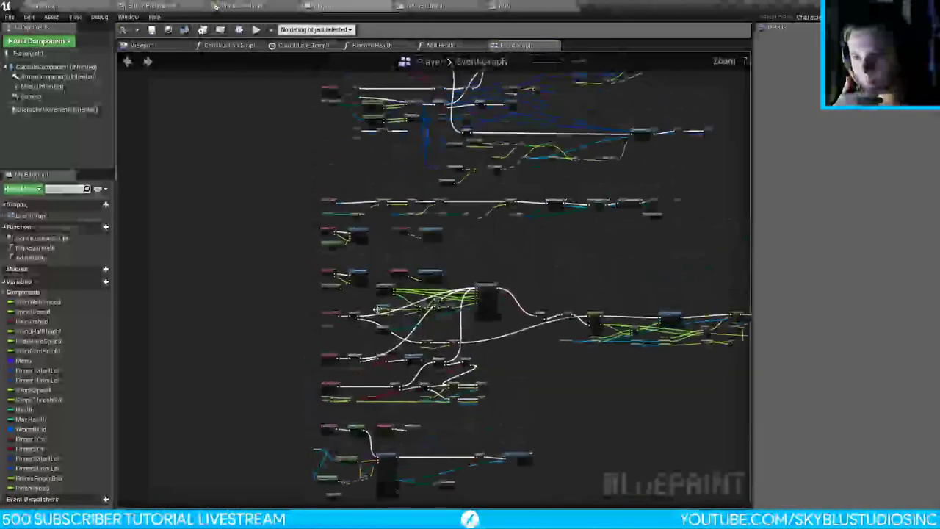
{"action": "scroll", "coordinate": [377, 439], "scroll_direction": "up", "scroll_amount": 4}
Step: Pan the Event Graph across to the Set node and line trace logic on the right
{"action": "scroll", "coordinate": [421, 222], "scroll_direction": "down", "scroll_amount": 1}
{"action": "right_click_drag", "start_coordinate": [336, 260], "coordinate": [267, 196]}
{"action": "scroll", "coordinate": [269, 196], "scroll_direction": "down", "scroll_amount": 1}
{"action": "right_click_drag", "start_coordinate": [428, 219], "coordinate": [470, 195]}
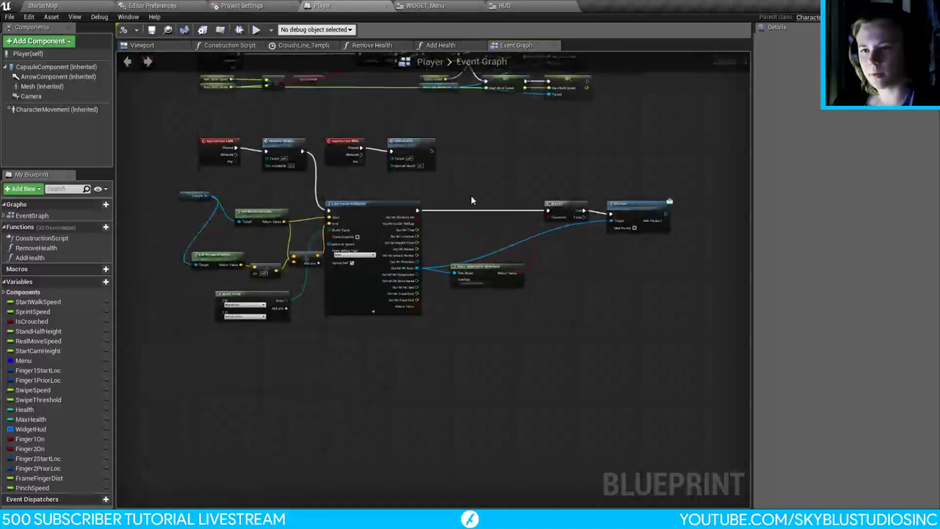
{"action": "left_click_drag", "start_coordinate": [686, 197], "coordinate": [187, 385]}
{"action": "left_click", "coordinate": [409, 352]}
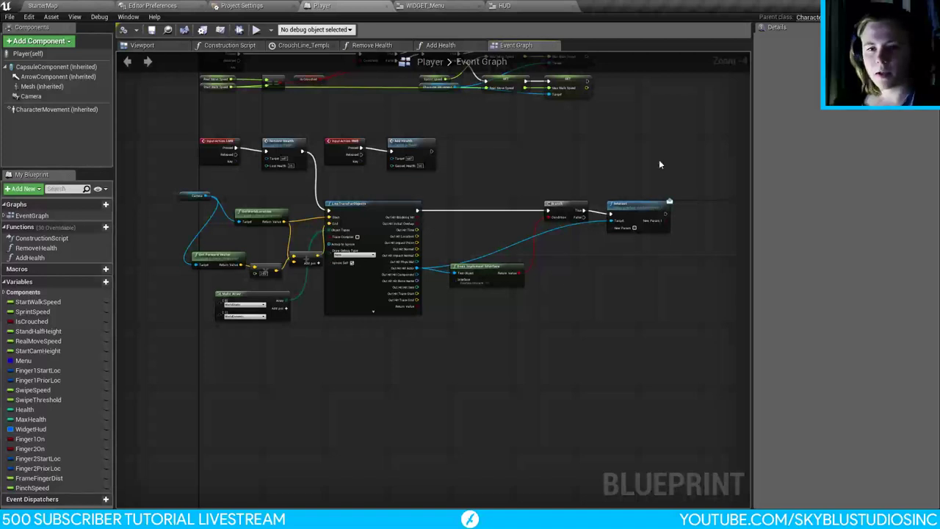
{"action": "left_click_drag", "start_coordinate": [677, 205], "coordinate": [665, 209]}
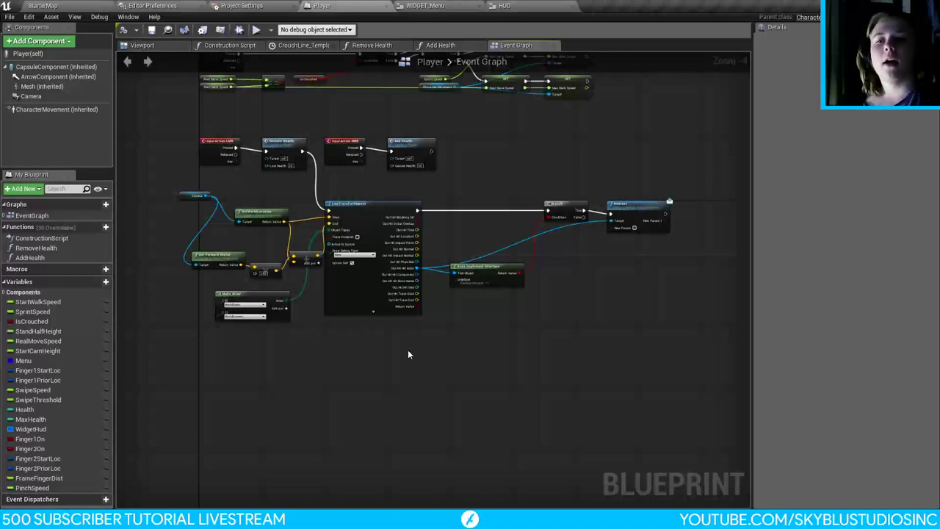
Step: Create a new Blueprint variable named InteractionHoldPercent
{"action": "scroll", "coordinate": [277, 187], "scroll_direction": "up", "scroll_amount": 4}
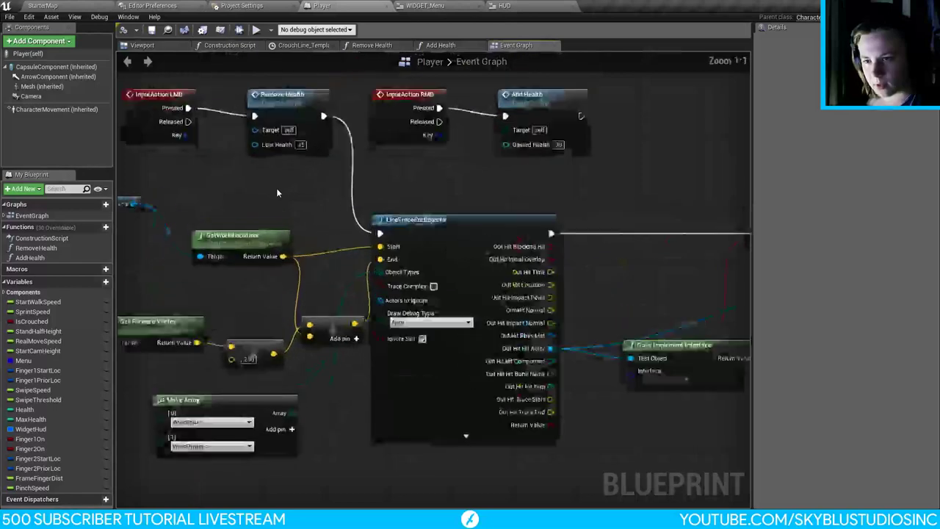
{"action": "right_click_drag", "start_coordinate": [276, 188], "coordinate": [409, 258]}
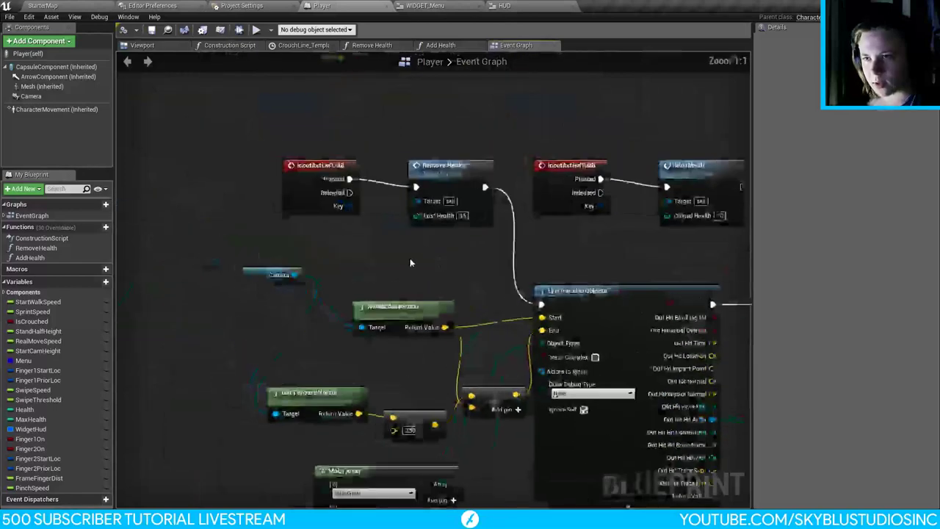
{"action": "left_click", "coordinate": [109, 282]}
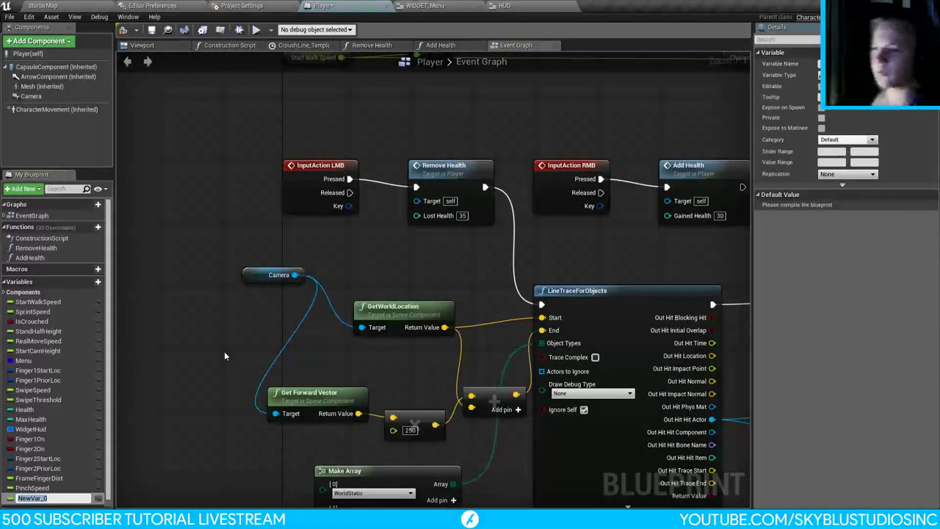
{"action": "type", "text": "Interac"}
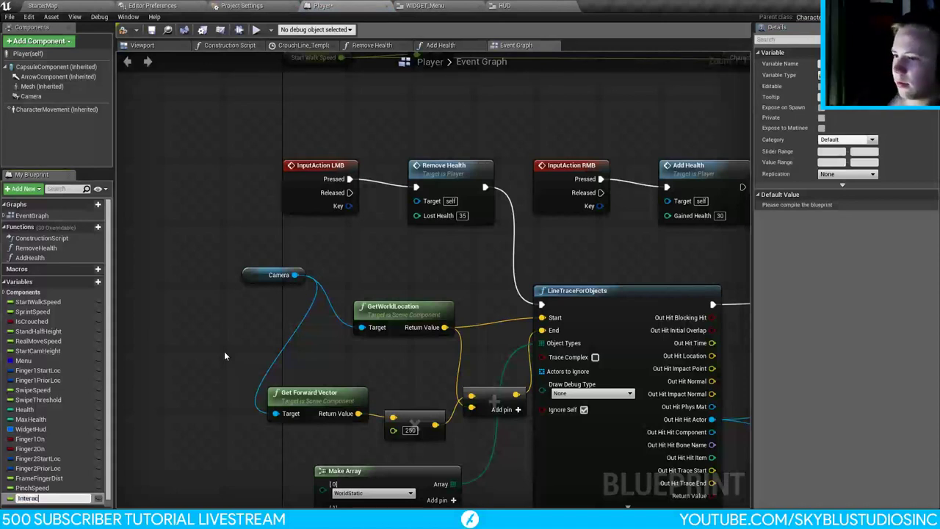
{"action": "type", "text": "tionHold"}
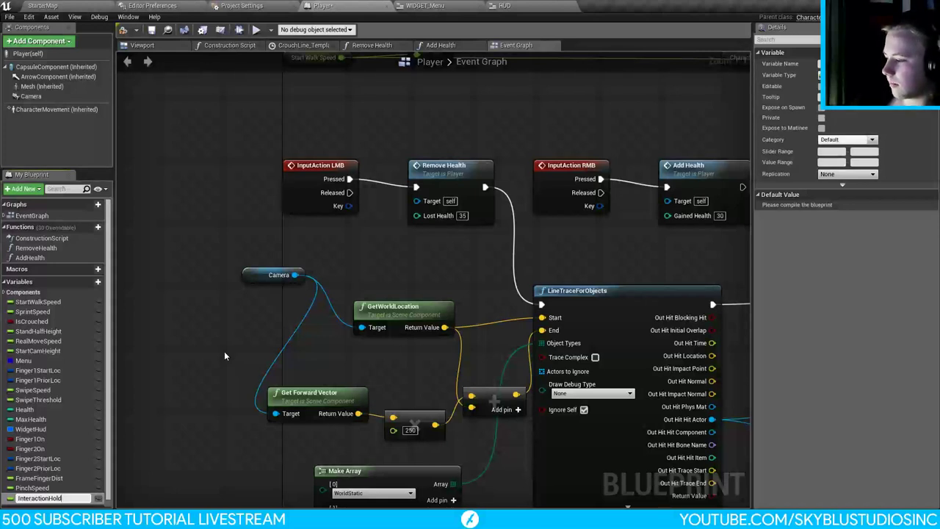
{"action": "type", "text": "Perce"}
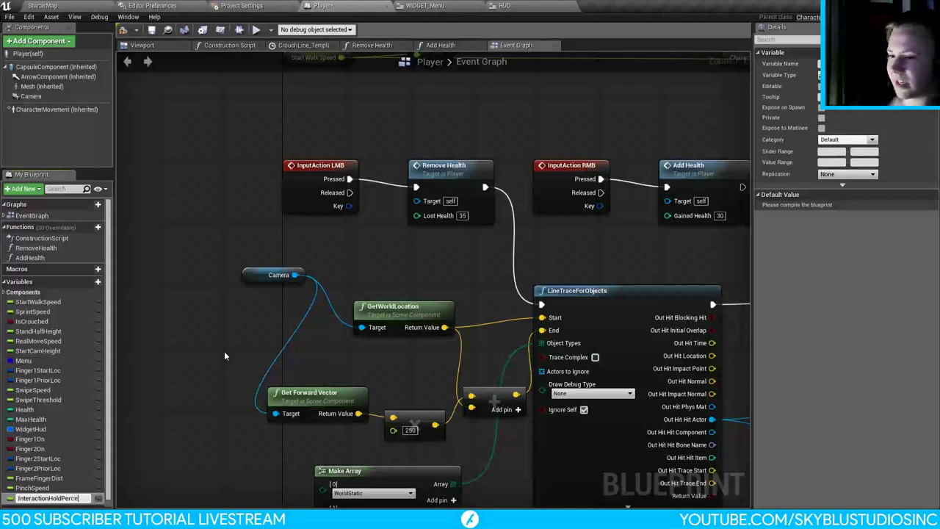
{"action": "type", "text": "nt"}
{"action": "key", "text": "Return"}
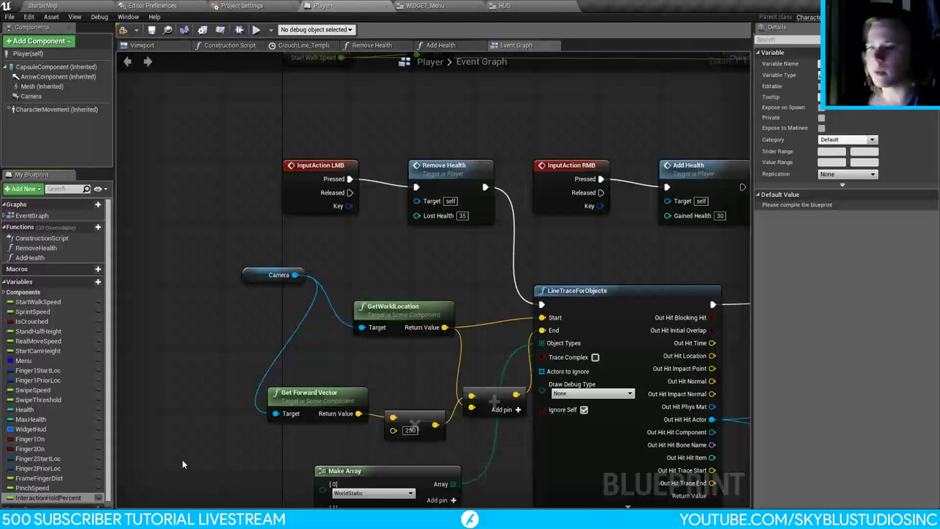
Step: Pan the graph to show the line trace and Interact nodes
{"action": "scroll", "coordinate": [253, 426], "scroll_direction": "down", "scroll_amount": 3}
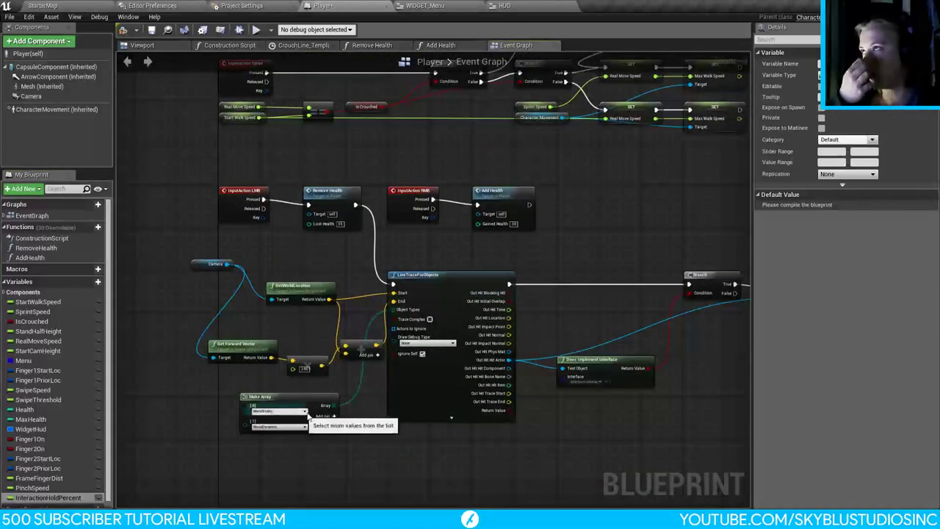
{"action": "right_click_drag", "start_coordinate": [609, 338], "coordinate": [557, 277]}
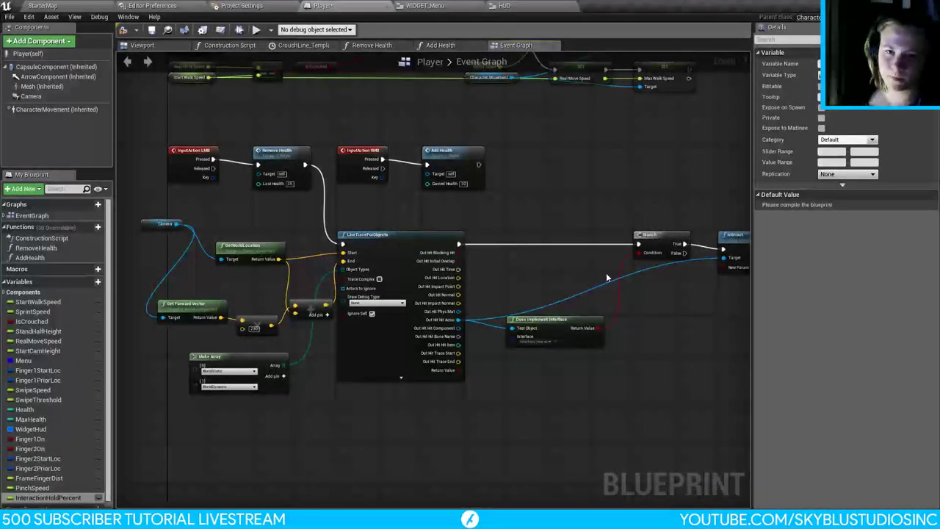
{"action": "right_click_drag", "start_coordinate": [606, 272], "coordinate": [440, 264]}
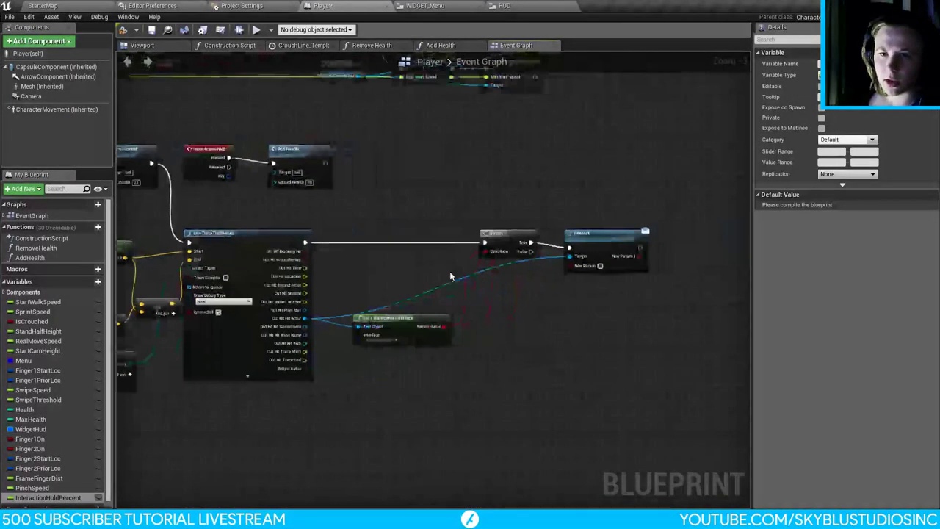
{"action": "right_click_drag", "start_coordinate": [185, 465], "coordinate": [354, 419]}
{"action": "scroll", "coordinate": [354, 420], "scroll_direction": "down", "scroll_amount": 2}
Step: Create a second Blueprint variable named InteractionDuration
{"action": "right_click", "coordinate": [468, 375]}
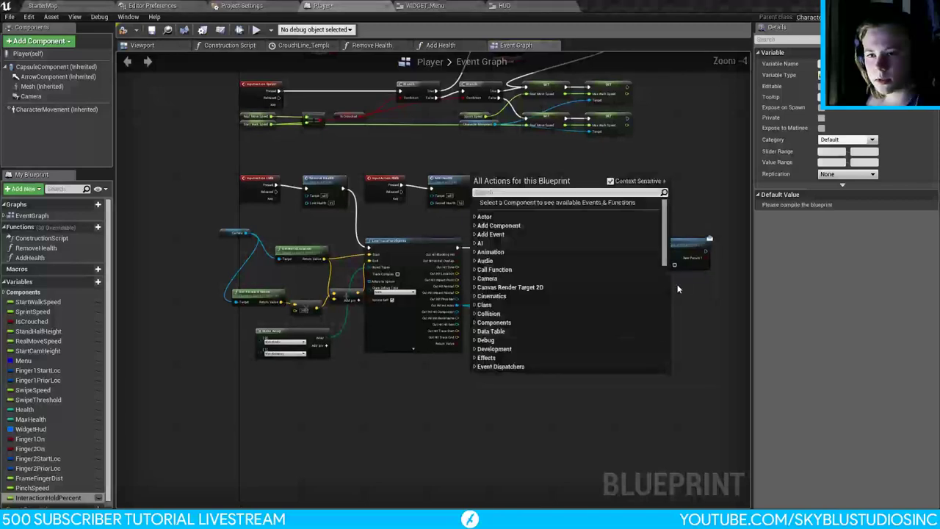
{"action": "key", "text": "Escape"}
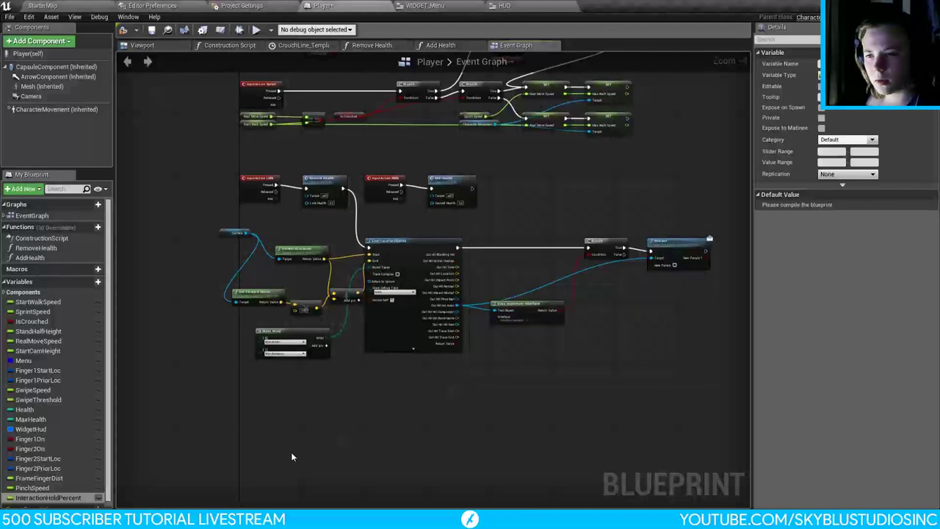
{"action": "left_click", "coordinate": [98, 281]}
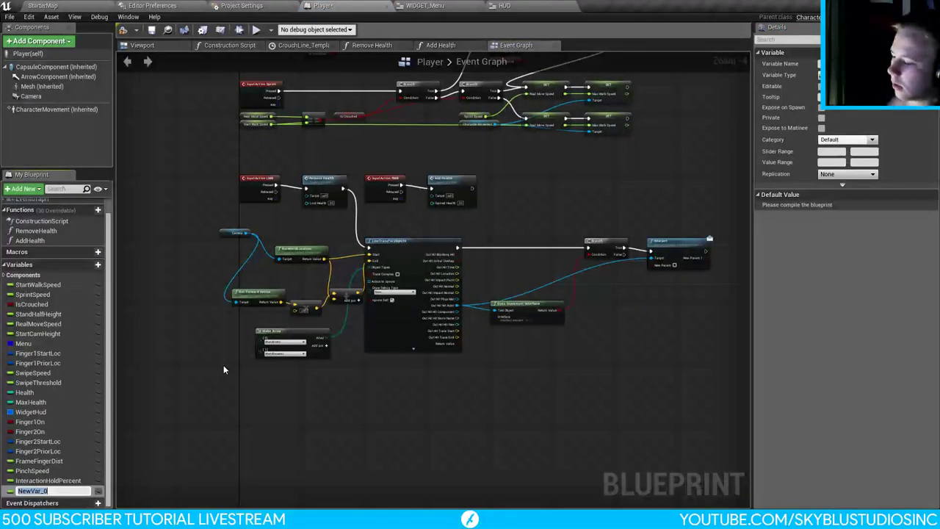
{"action": "type", "text": "InteractionDuration"}
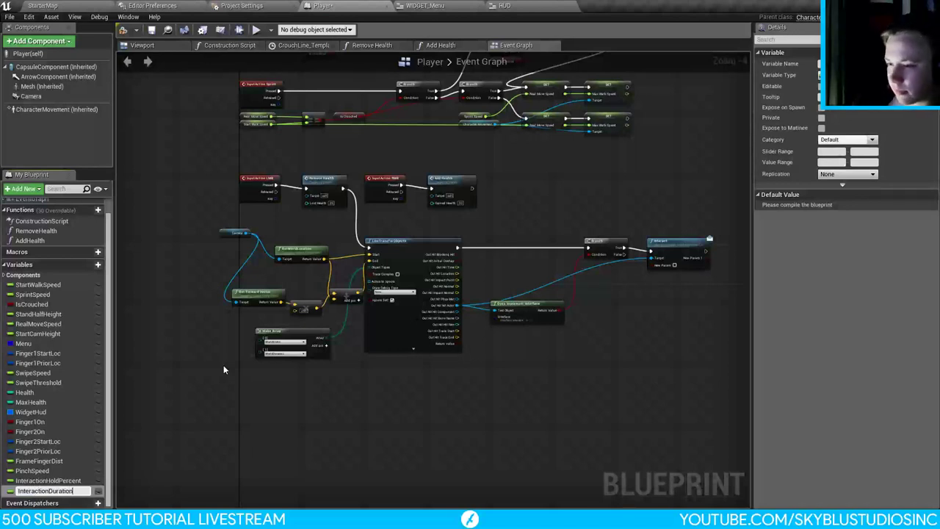
{"action": "key", "text": "Return"}
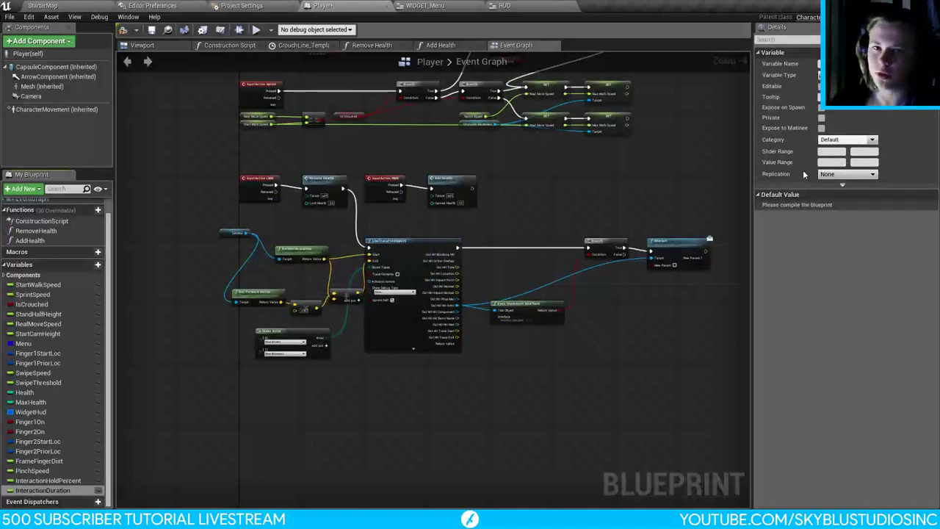
Step: Compile the Blueprint and set InteractionDuration's default value to 3.0
{"action": "left_click", "coordinate": [124, 29]}
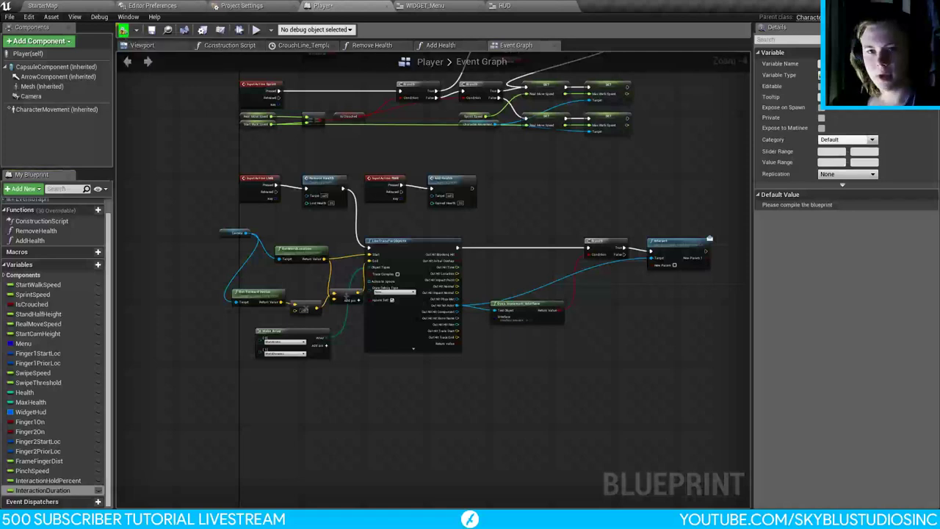
{"action": "left_click", "coordinate": [833, 206]}
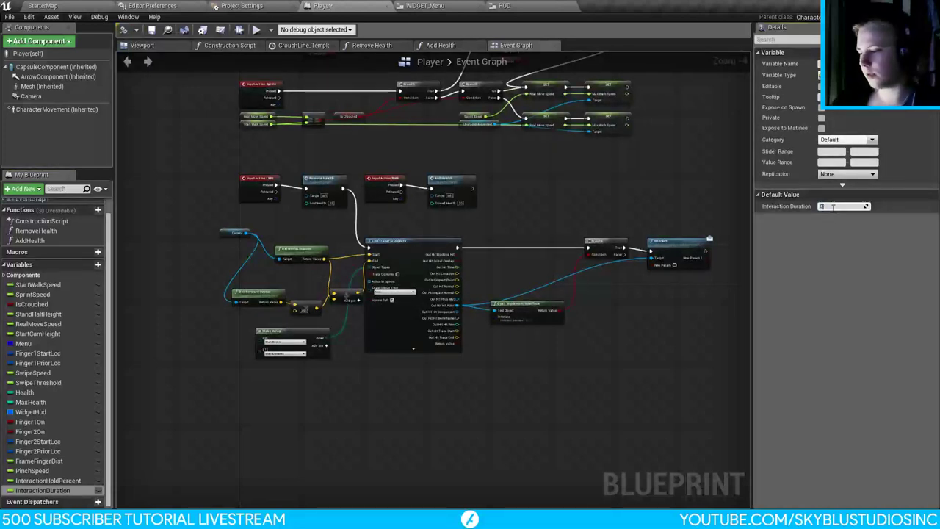
{"action": "type", "text": "3"}
{"action": "key", "text": "Return"}
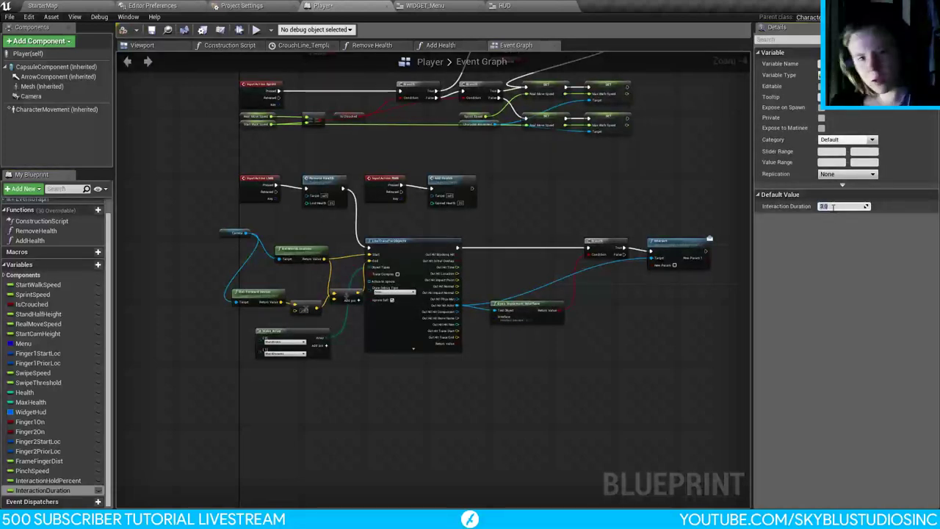
{"action": "left_click", "coordinate": [727, 323]}
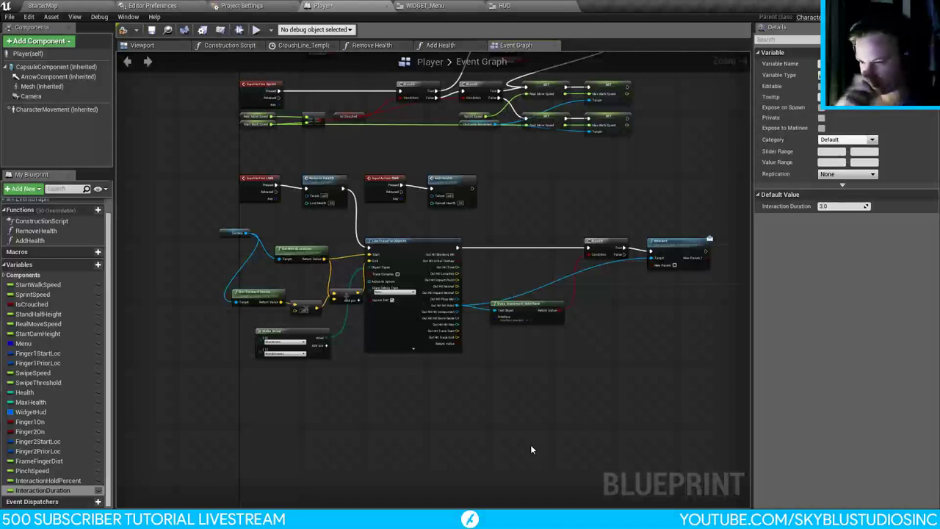
Step: Select the group of line trace nodes and move them further down the graph
{"action": "left_click", "coordinate": [48, 481]}
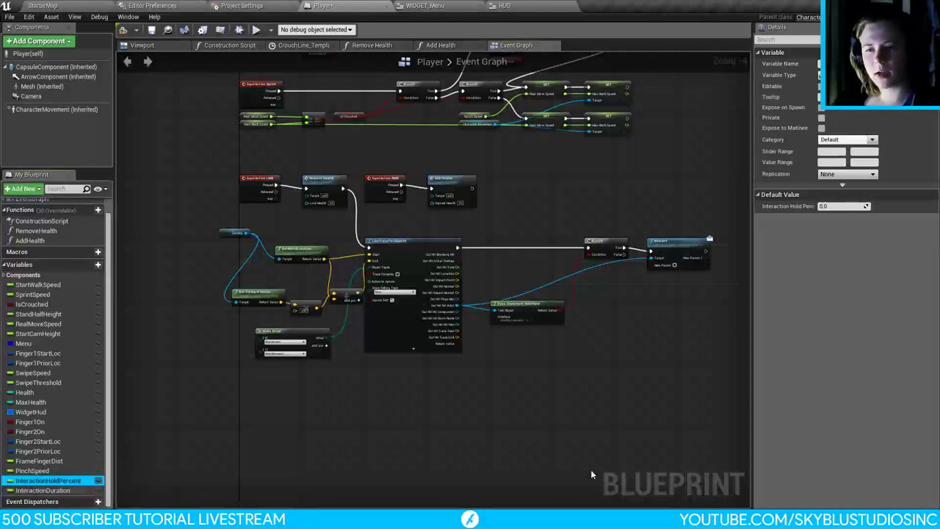
{"action": "right_click_drag", "start_coordinate": [524, 418], "coordinate": [509, 416]}
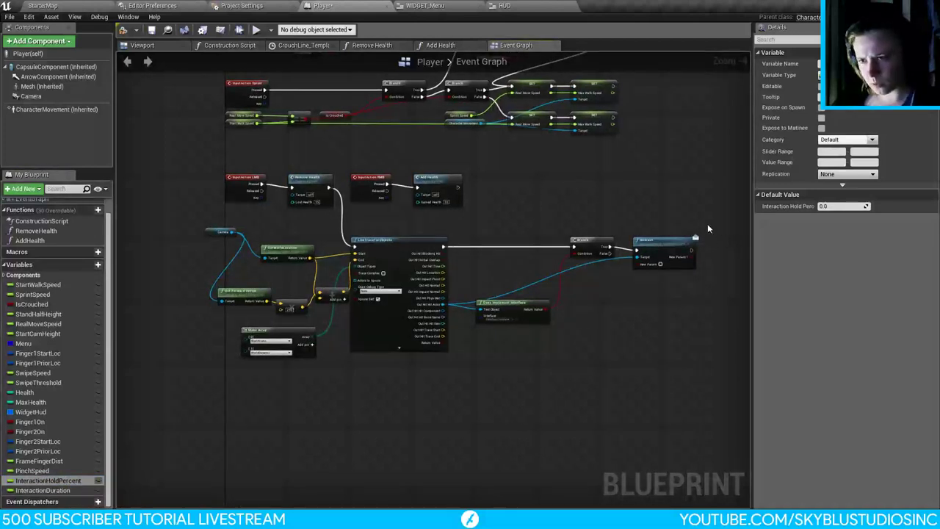
{"action": "left_click_drag", "start_coordinate": [697, 227], "coordinate": [229, 399]}
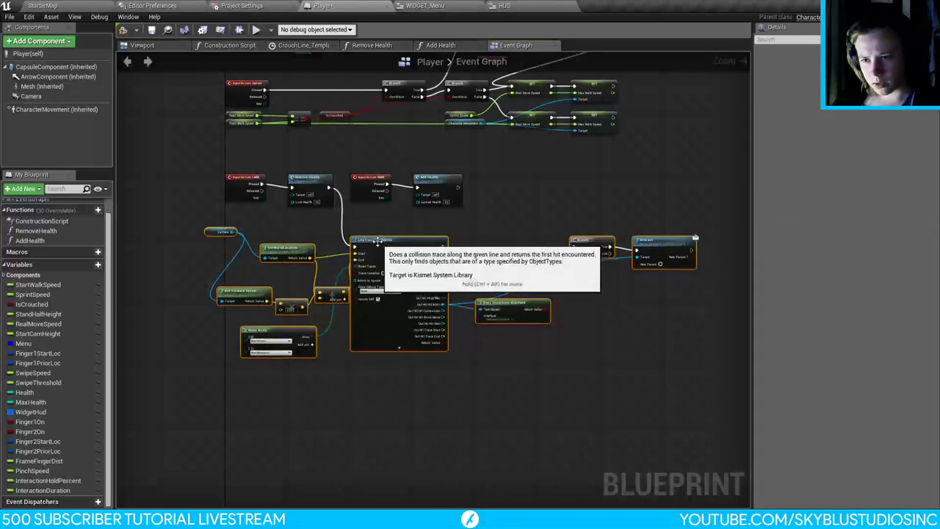
{"action": "mouse_move", "coordinate": [375, 239]}
{"action": "left_mouse_down"}
{"action": "mouse_move", "coordinate": [388, 307]}
{"action": "mouse_move", "coordinate": [375, 302]}
{"action": "left_mouse_up"}
{"action": "scroll", "coordinate": [301, 226], "scroll_direction": "up", "scroll_amount": 3}
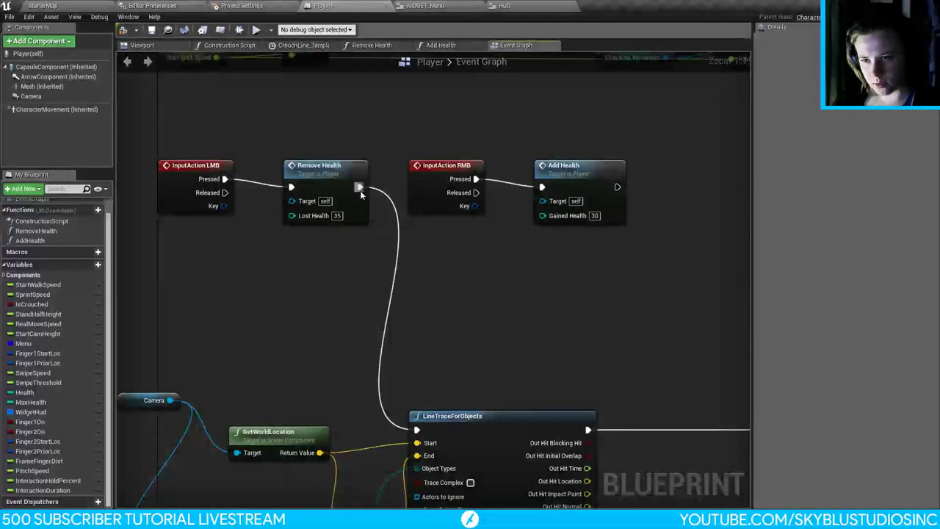
Step: Detach Add Health and Remove Health from their inputs and move them up side by side
{"action": "mouse_move", "coordinate": [360, 188]}
{"action": "left_mouse_down"}
{"action": "mouse_move", "coordinate": [373, 211]}
{"action": "mouse_move", "coordinate": [416, 430]}
{"action": "left_mouse_up"}
{"action": "left_click", "coordinate": [224, 178], "text": "alt"}
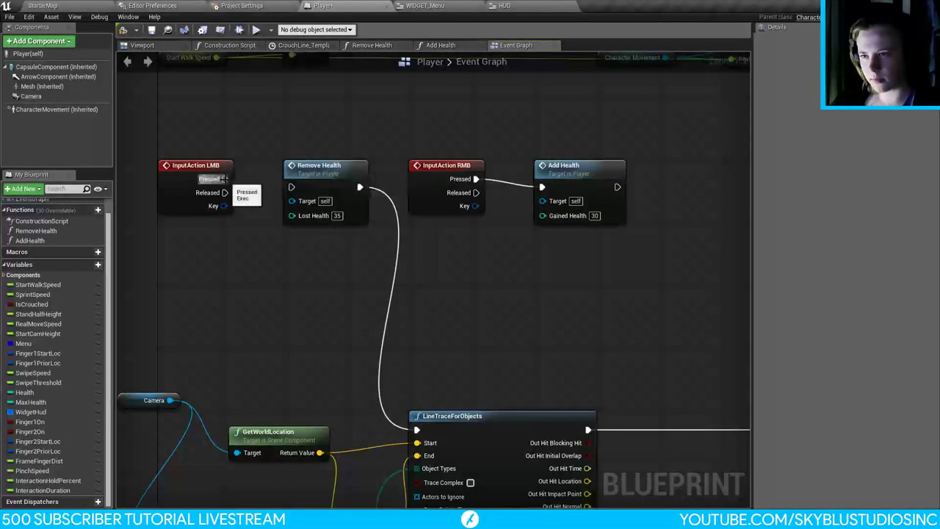
{"action": "left_click", "coordinate": [540, 186], "text": "alt"}
{"action": "right_click_drag", "start_coordinate": [540, 186], "coordinate": [540, 271]}
{"action": "left_click_drag", "start_coordinate": [562, 252], "coordinate": [520, 173]}
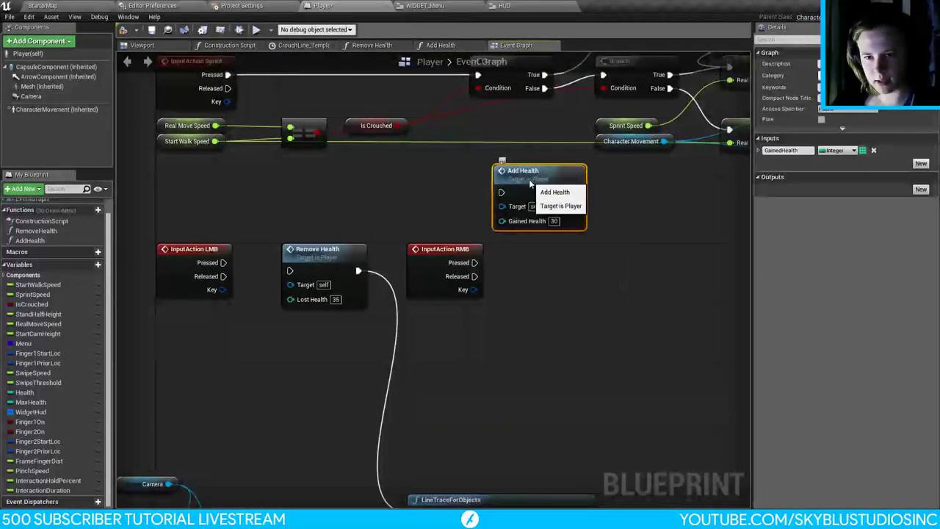
{"action": "left_click", "coordinate": [357, 270], "text": "alt"}
{"action": "mouse_move", "coordinate": [293, 252]}
{"action": "left_mouse_down"}
{"action": "mouse_move", "coordinate": [362, 253]}
{"action": "mouse_move", "coordinate": [394, 173]}
{"action": "left_mouse_up"}
{"action": "left_click", "coordinate": [476, 321]}
{"action": "right_click_drag", "start_coordinate": [240, 277], "coordinate": [310, 253]}
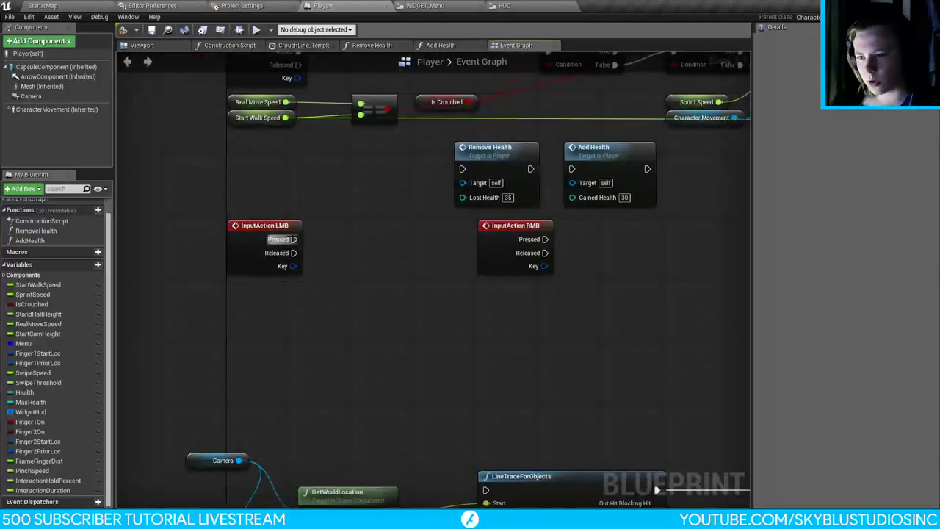
Step: Add a Gate node, wiring LMB Pressed to Open and LMB Released to Close
{"action": "left_click_drag", "start_coordinate": [293, 240], "coordinate": [384, 321]}
{"action": "type", "text": "gate"}
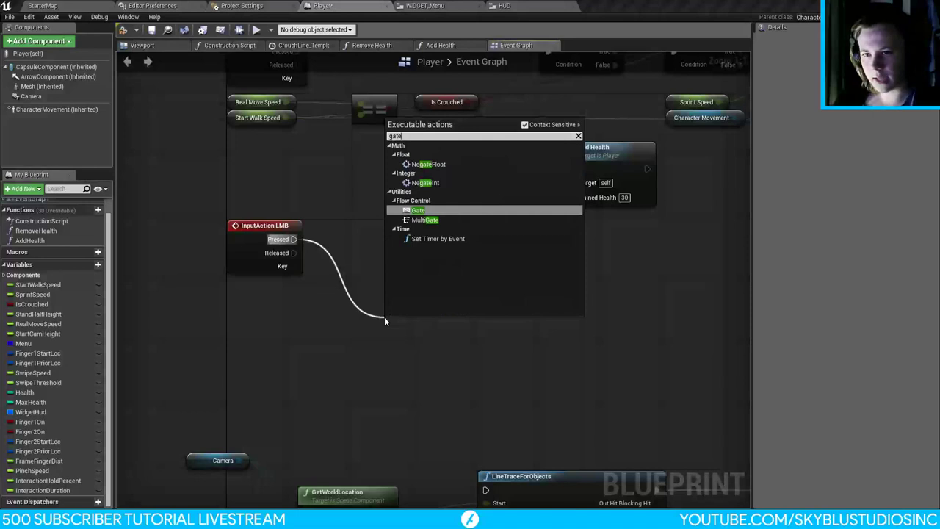
{"action": "key", "text": "Return"}
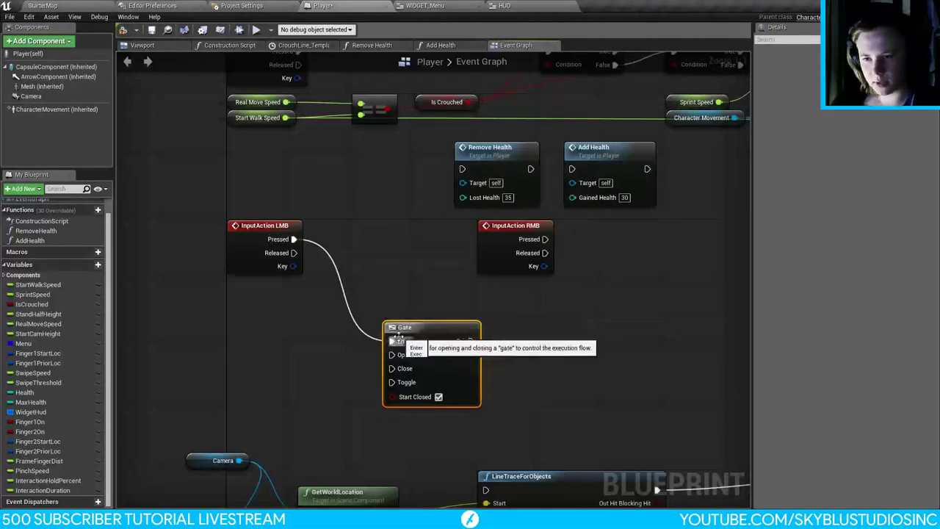
{"action": "left_click_drag", "start_coordinate": [294, 239], "coordinate": [395, 304]}
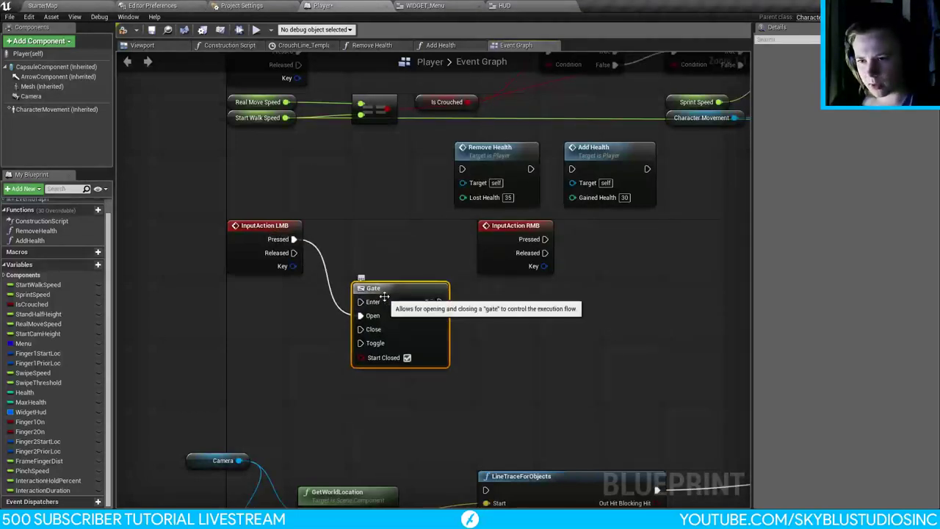
{"action": "right_click_drag", "start_coordinate": [457, 373], "coordinate": [433, 277]}
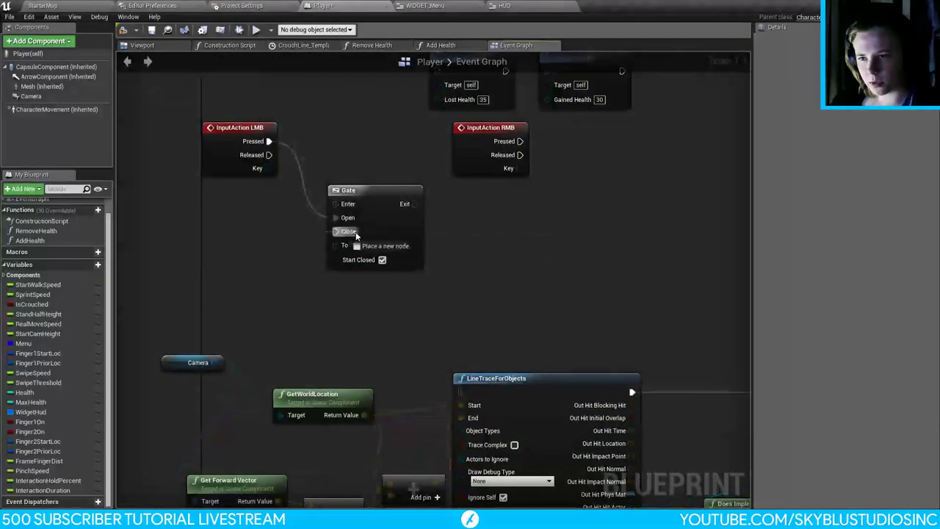
{"action": "left_click_drag", "start_coordinate": [336, 232], "coordinate": [268, 155]}
{"action": "right_click_drag", "start_coordinate": [341, 132], "coordinate": [341, 340]}
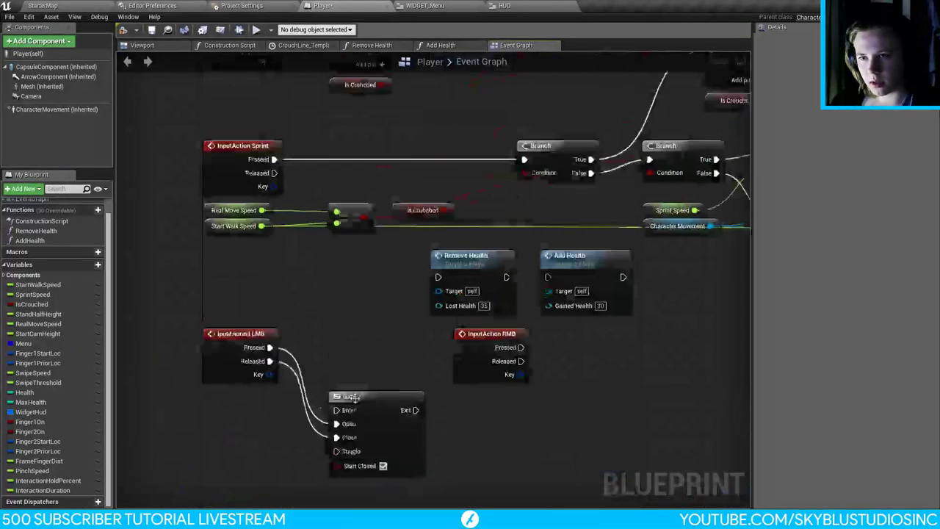
{"action": "scroll", "coordinate": [341, 340], "scroll_direction": "down", "scroll_amount": 3}
{"action": "scroll", "coordinate": [341, 340], "scroll_direction": "up", "scroll_amount": 3}
Step: Feed Event Tick into the Gate's Enter input and drag InteractionHoldPercent into the graph
{"action": "right_click_drag", "start_coordinate": [473, 112], "coordinate": [420, 237]}
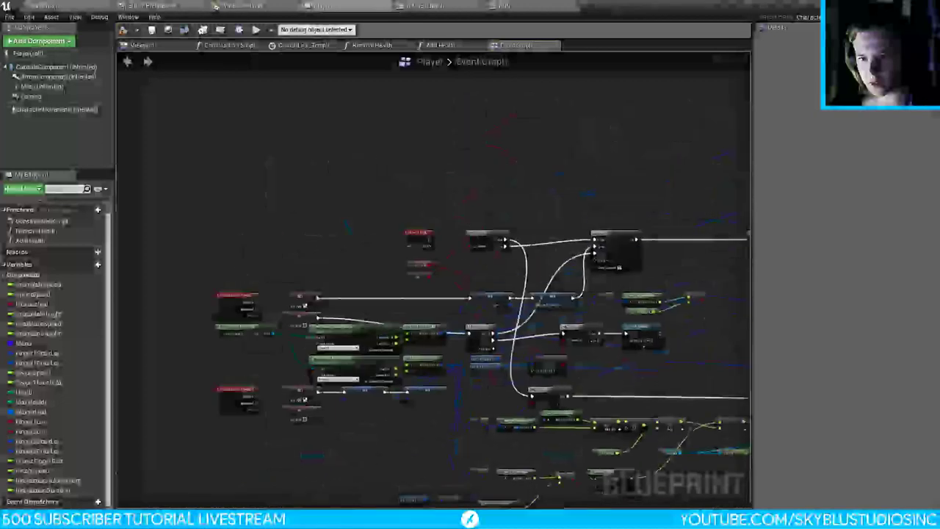
{"action": "left_click", "coordinate": [416, 237]}
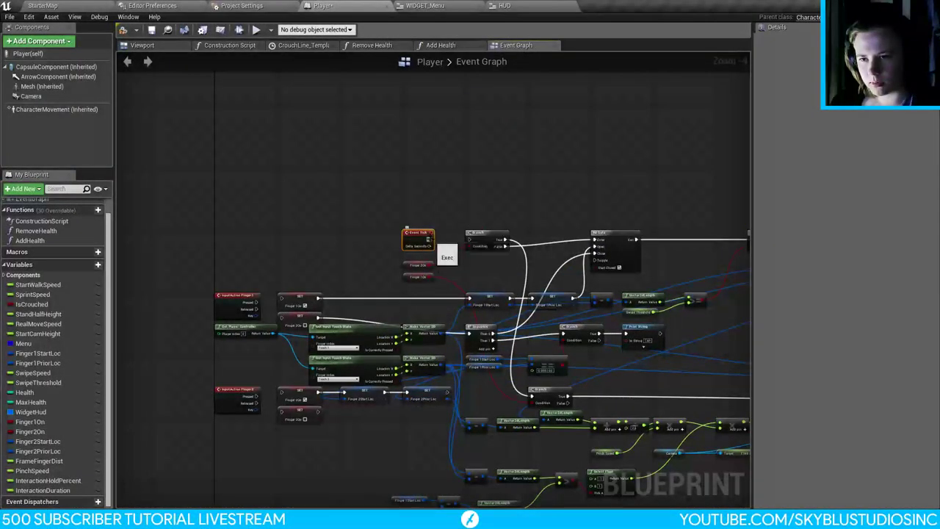
{"action": "mouse_move", "coordinate": [431, 244]}
{"action": "left_mouse_down"}
{"action": "mouse_move", "coordinate": [408, 404]}
{"action": "mouse_move", "coordinate": [367, 504]}
{"action": "mouse_move", "coordinate": [293, 411]}
{"action": "mouse_move", "coordinate": [330, 505]}
{"action": "mouse_move", "coordinate": [520, 172]}
{"action": "mouse_move", "coordinate": [594, 193]}
{"action": "mouse_move", "coordinate": [528, 308]}
{"action": "mouse_move", "coordinate": [514, 392]}
{"action": "mouse_move", "coordinate": [470, 307]}
{"action": "left_mouse_up"}
{"action": "scroll", "coordinate": [474, 312], "scroll_direction": "up", "scroll_amount": 4}
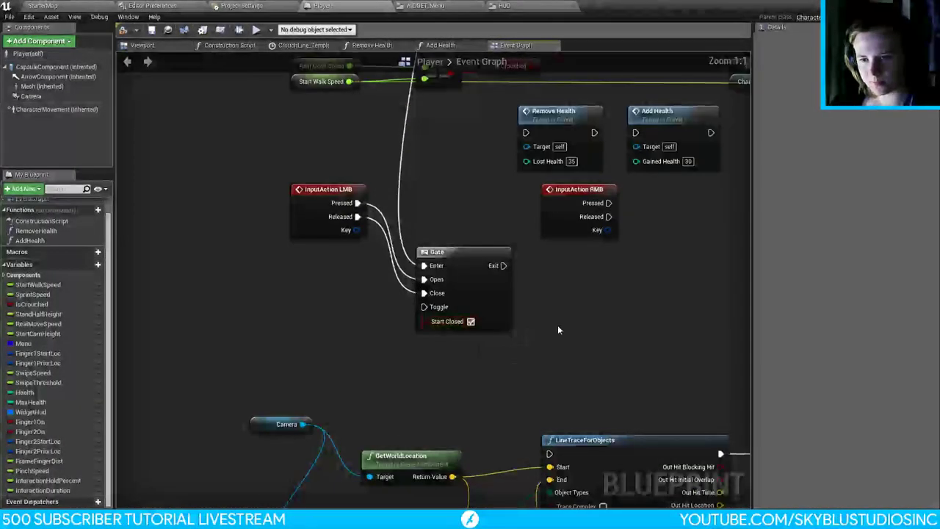
{"action": "right_click_drag", "start_coordinate": [558, 329], "coordinate": [462, 325]}
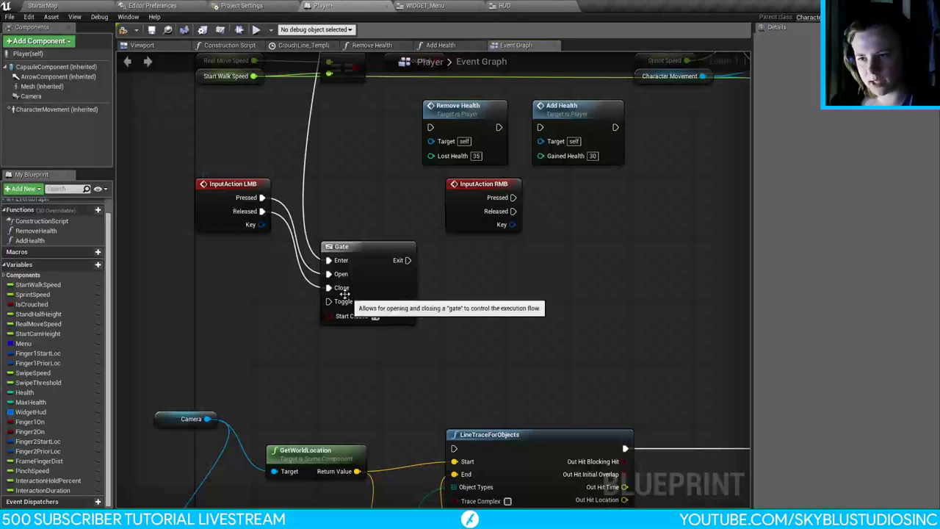
{"action": "right_click_drag", "start_coordinate": [481, 297], "coordinate": [435, 245]}
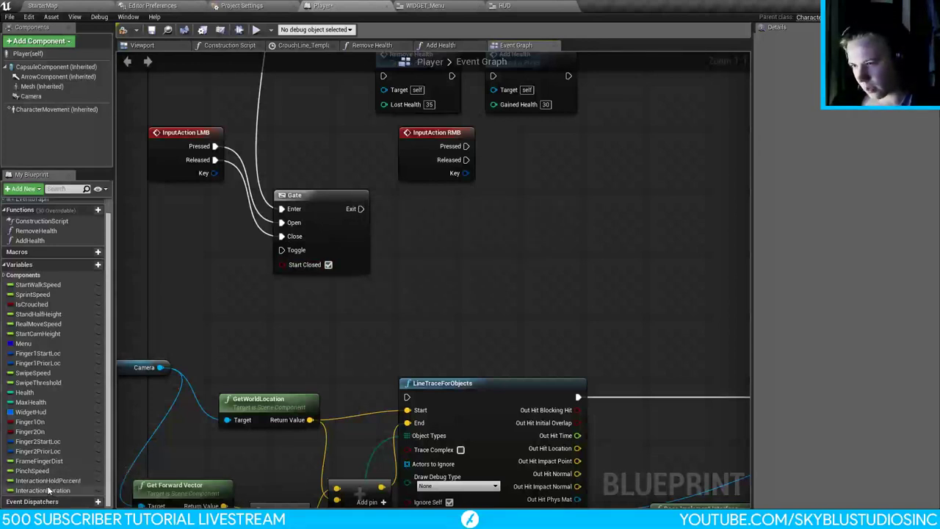
{"action": "left_click_drag", "start_coordinate": [48, 480], "coordinate": [476, 229]}
Step: Place an InteractionHoldPercent getter and a float + float Add node
{"action": "left_click", "coordinate": [434, 257]}
{"action": "type", "text": "add"}
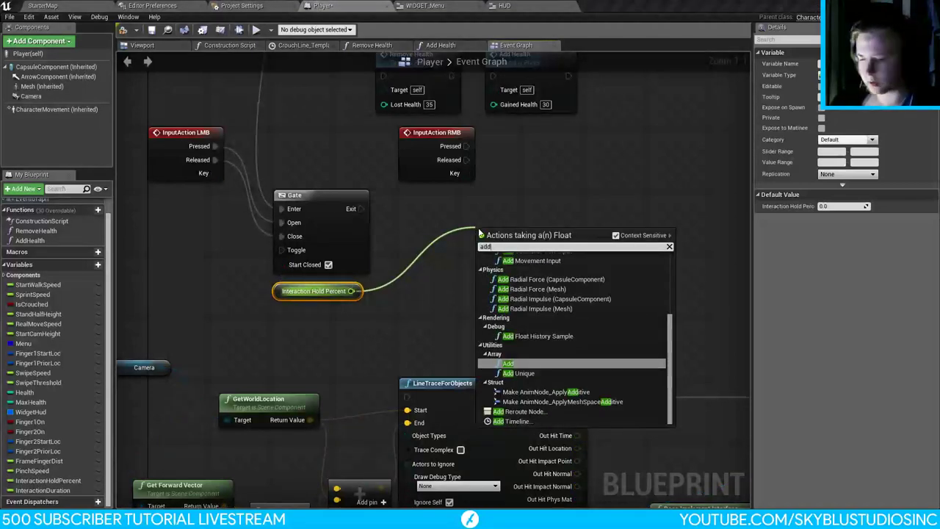
{"action": "key", "text": "BackSpace"}
{"action": "key", "text": "BackSpace"}
{"action": "key", "text": "BackSpace"}
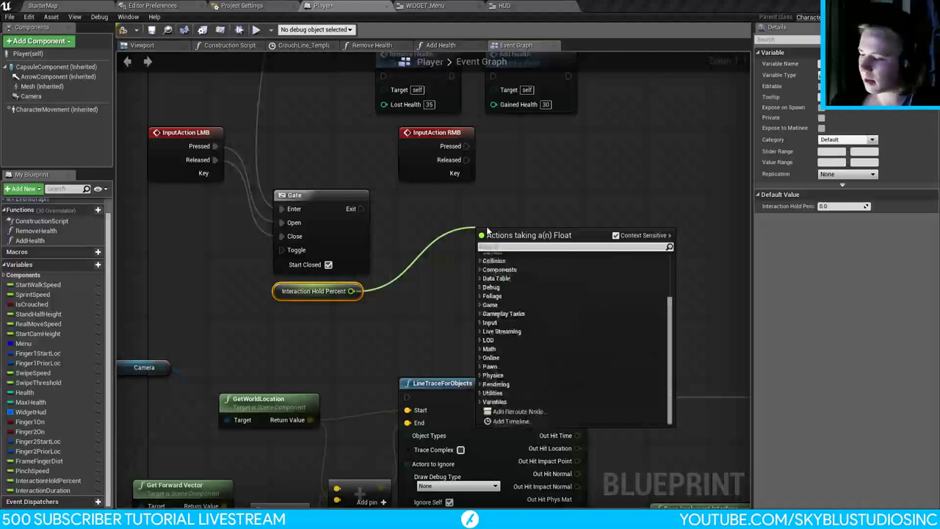
{"action": "type", "text": "+"}
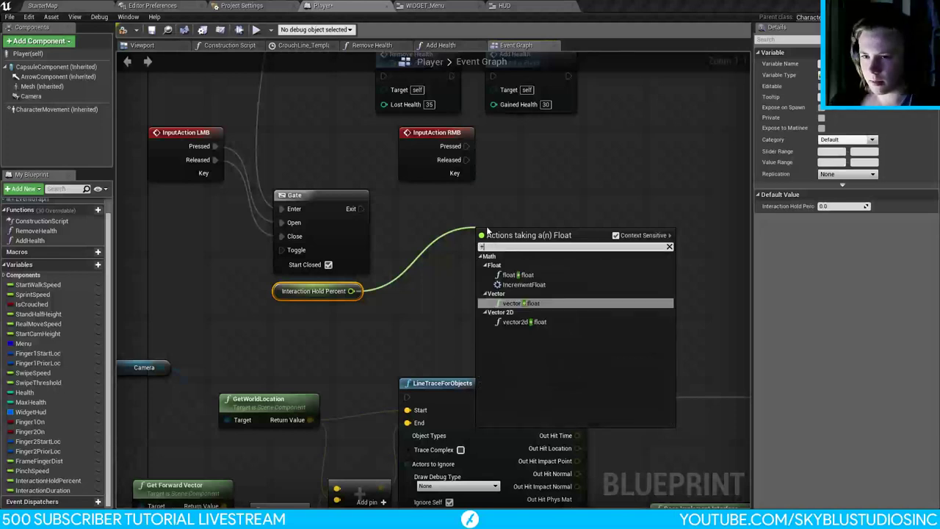
{"action": "left_click", "coordinate": [524, 275]}
{"action": "left_click_drag", "start_coordinate": [492, 249], "coordinate": [412, 301]}
Step: Add an InteractionDuration getter and a divide node computing 1 / InteractionDuration
{"action": "left_click_drag", "start_coordinate": [43, 490], "coordinate": [177, 326]}
{"action": "left_click", "coordinate": [286, 326]}
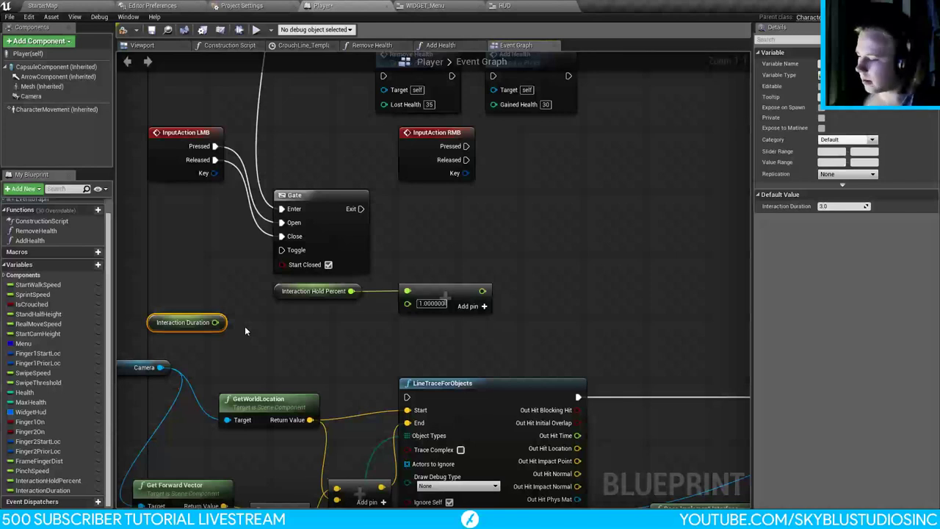
{"action": "left_click_drag", "start_coordinate": [215, 321], "coordinate": [253, 322]}
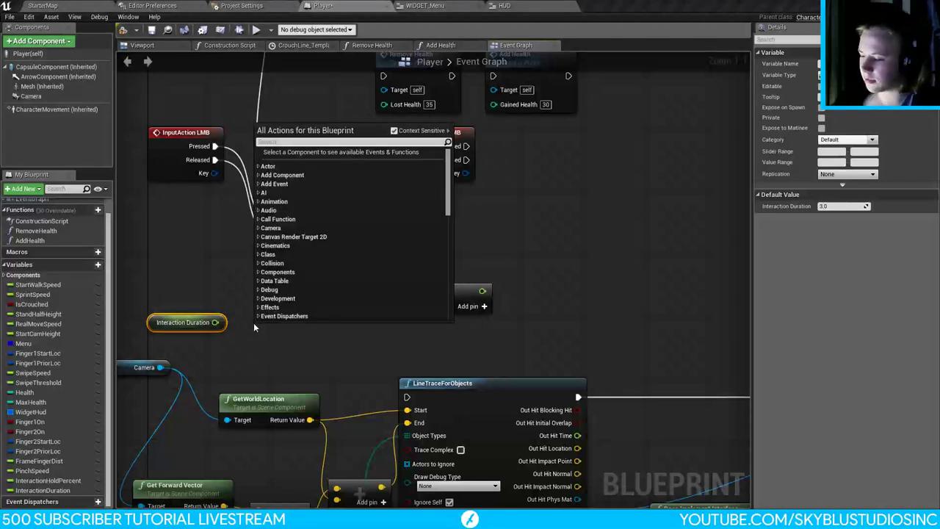
{"action": "type", "text": "/"}
{"action": "scroll", "coordinate": [314, 245], "scroll_direction": "up", "scroll_amount": 2}
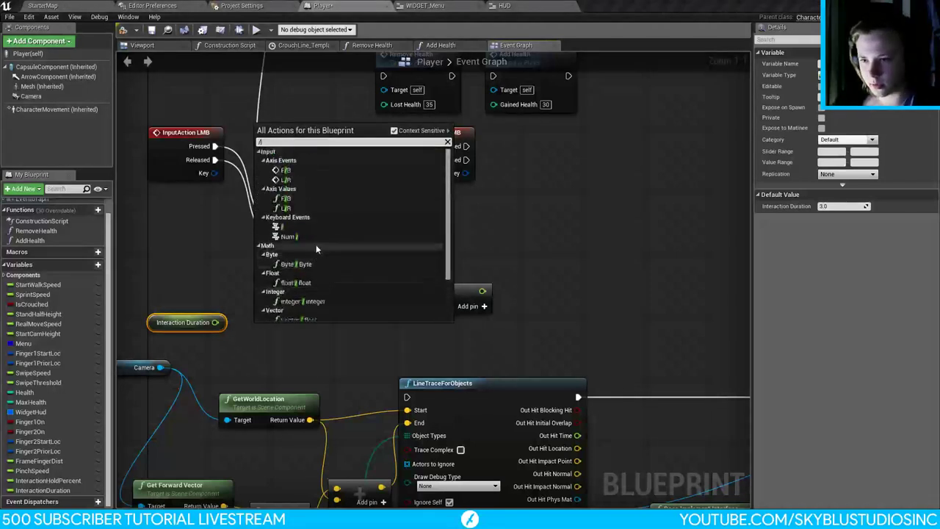
{"action": "left_click", "coordinate": [302, 282]}
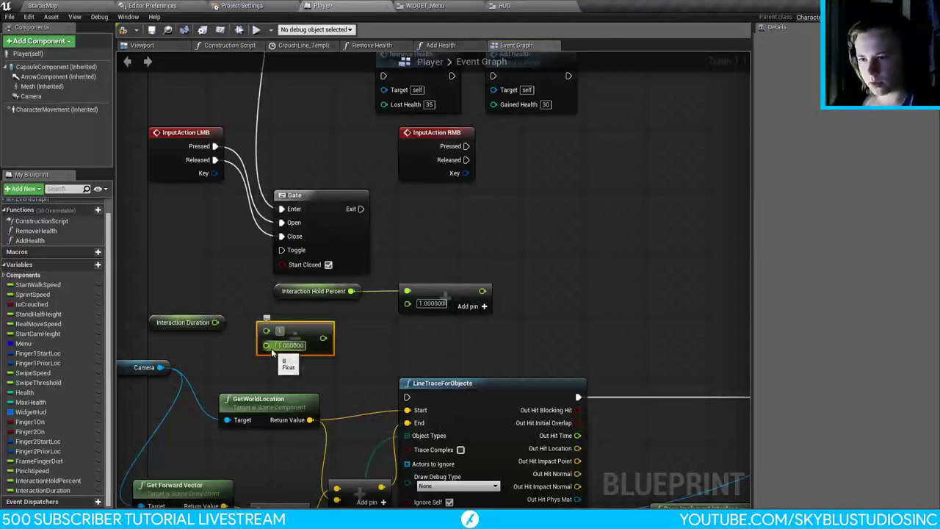
{"action": "left_click_drag", "start_coordinate": [267, 331], "coordinate": [213, 322]}
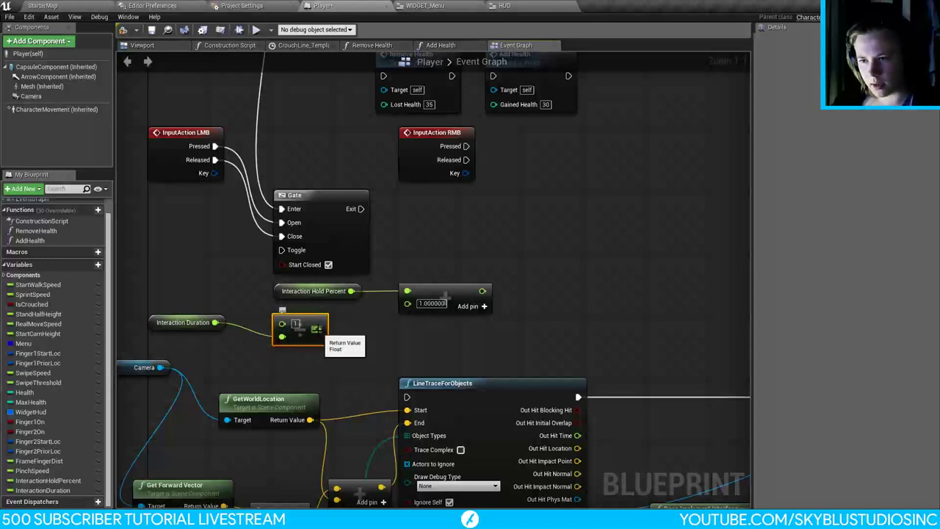
Step: Multiply the division result by Get World Delta Seconds and feed it into the Add node
{"action": "left_click_drag", "start_coordinate": [316, 328], "coordinate": [356, 325]}
{"action": "type", "text": "*"}
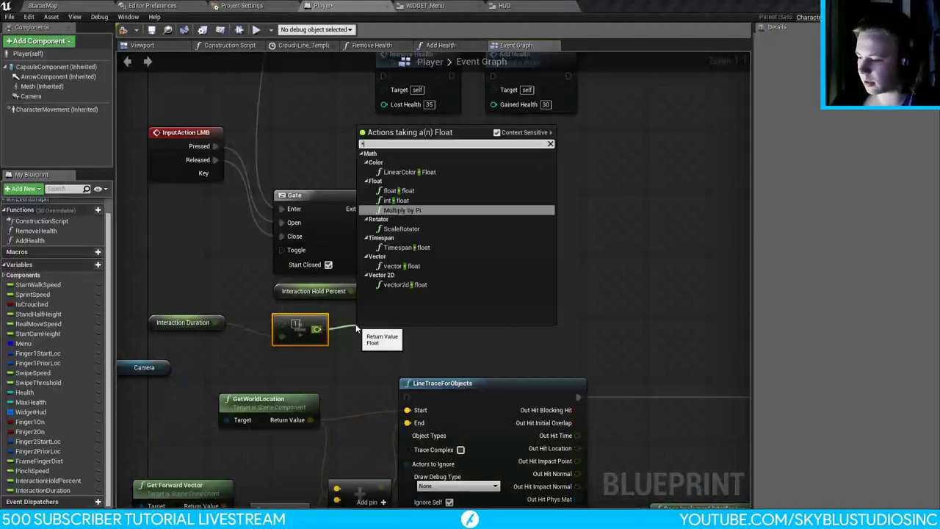
{"action": "left_click", "coordinate": [433, 190]}
{"action": "left_click_drag", "start_coordinate": [369, 342], "coordinate": [315, 346]}
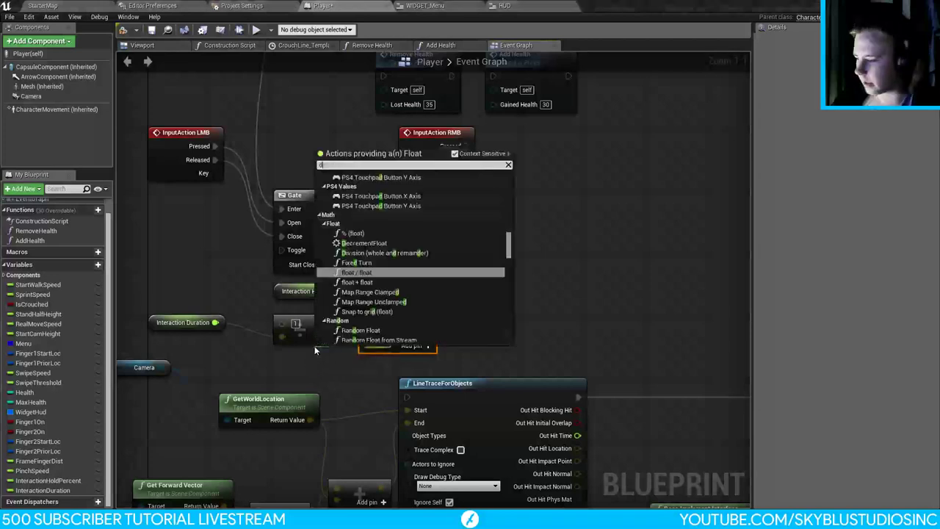
{"action": "type", "text": "delta"}
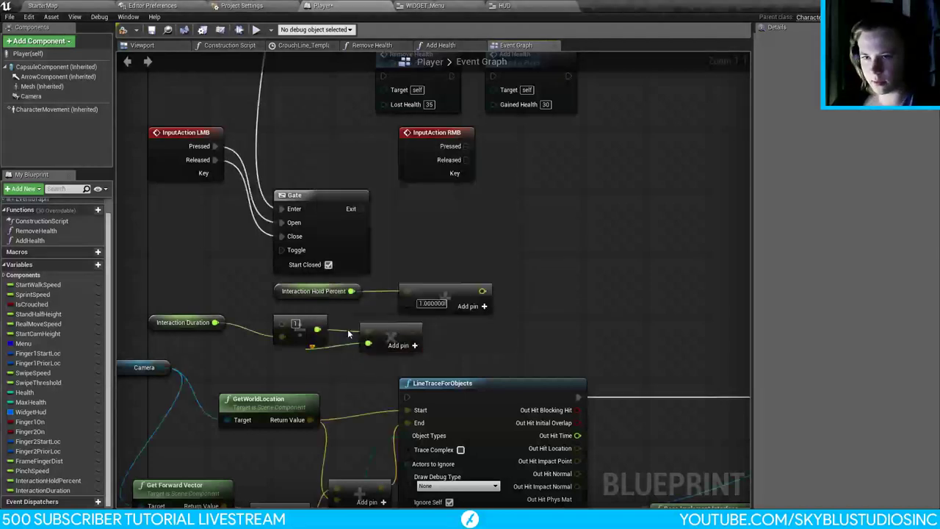
{"action": "key", "text": "Return"}
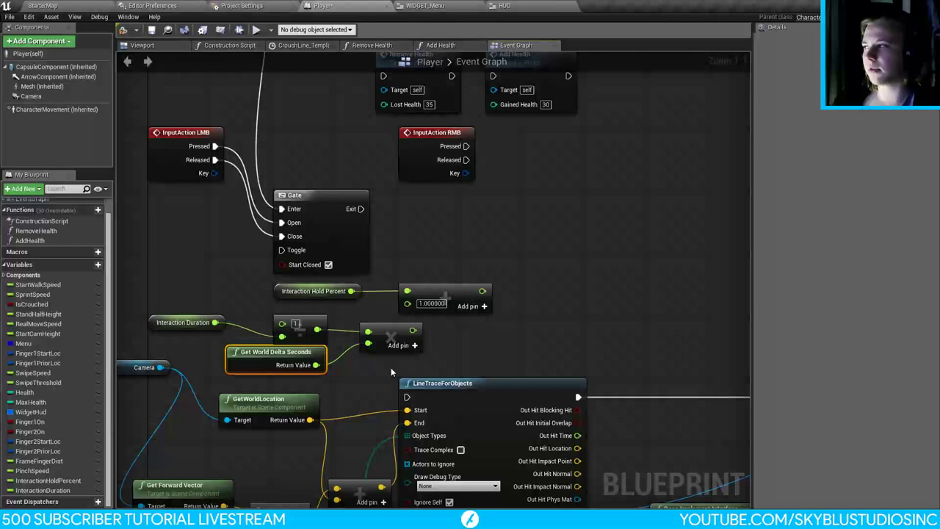
{"action": "left_click_drag", "start_coordinate": [411, 329], "coordinate": [423, 303]}
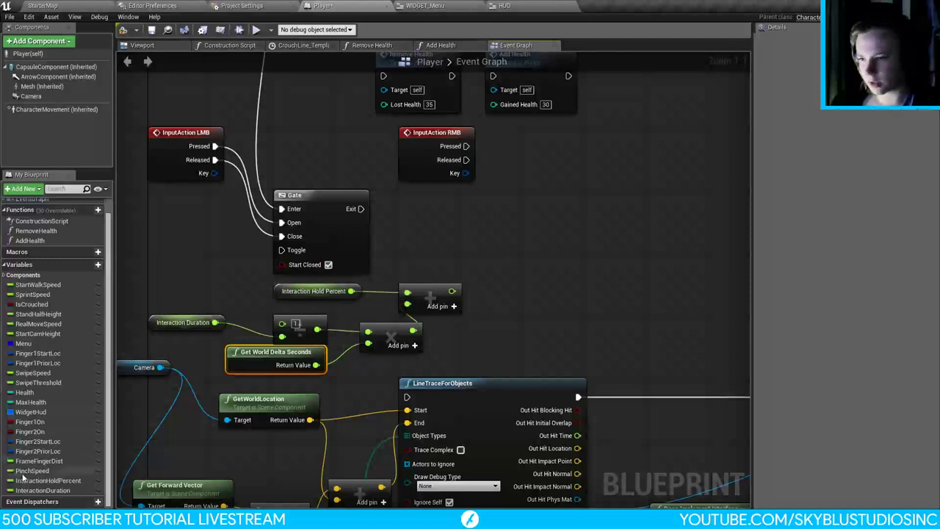
{"action": "left_click_drag", "start_coordinate": [50, 484], "coordinate": [553, 196]}
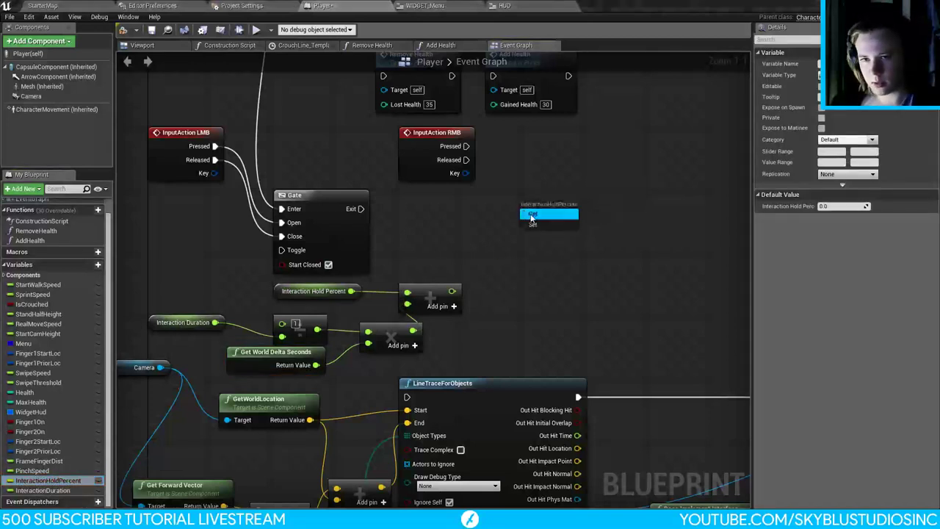
{"action": "left_click", "coordinate": [531, 218]}
{"action": "key", "text": "Delete"}
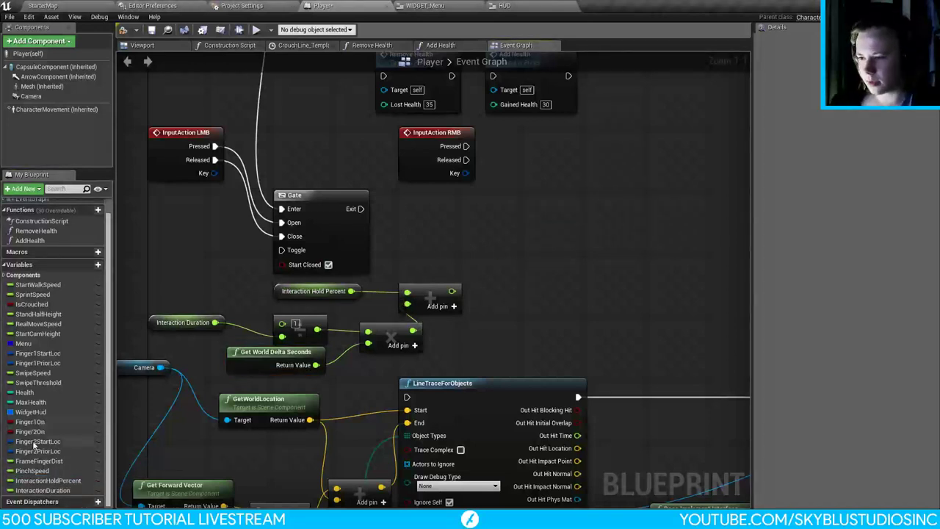
{"action": "left_click_drag", "start_coordinate": [48, 480], "coordinate": [360, 208]}
{"action": "left_click", "coordinate": [529, 234]}
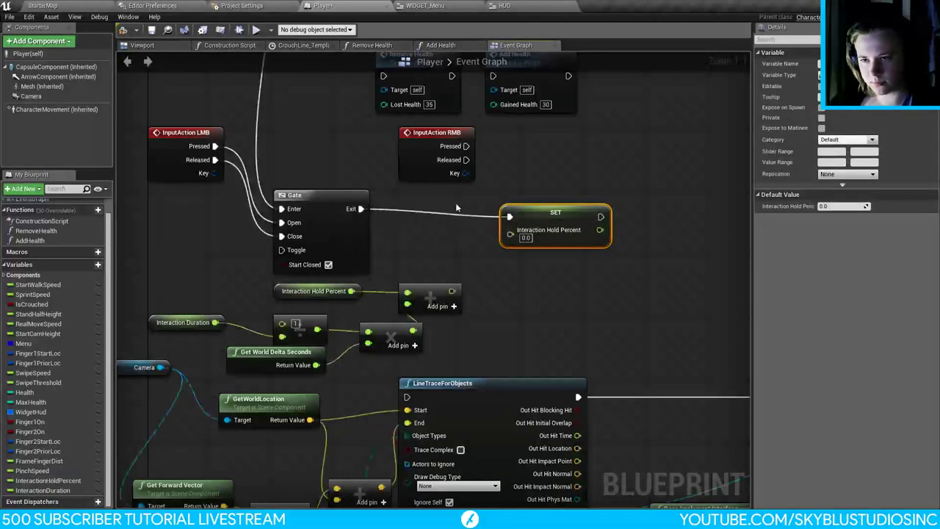
{"action": "left_click_drag", "start_coordinate": [539, 213], "coordinate": [452, 293]}
{"action": "left_click", "coordinate": [589, 274]}
{"action": "mouse_move", "coordinate": [589, 273]}
{"action": "right_mouse_down"}
{"action": "mouse_move", "coordinate": [387, 207]}
{"action": "mouse_move", "coordinate": [551, 244]}
{"action": "mouse_move", "coordinate": [459, 210]}
{"action": "mouse_move", "coordinate": [419, 360]}
{"action": "mouse_move", "coordinate": [428, 340]}
{"action": "right_mouse_up"}
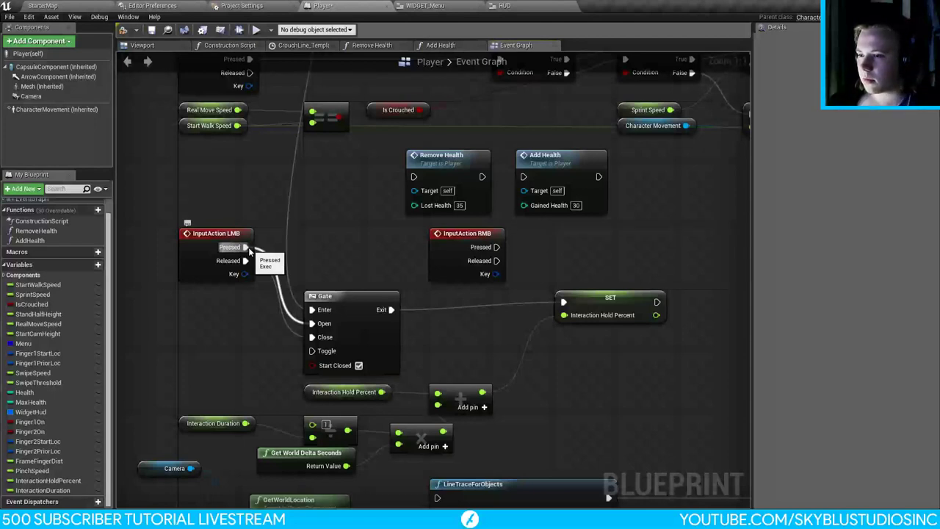
{"action": "left_click", "coordinate": [227, 267]}
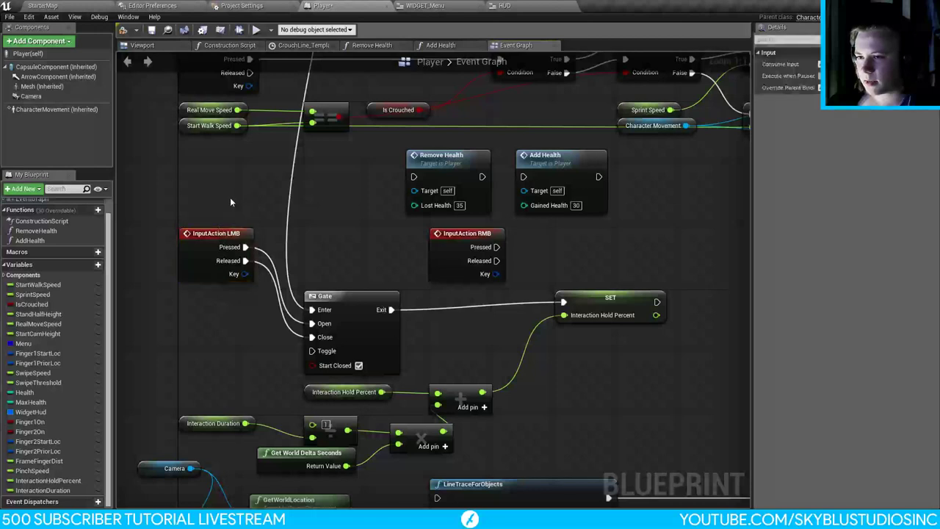
{"action": "left_click_drag", "start_coordinate": [245, 261], "coordinate": [287, 236]}
{"action": "left_click", "coordinate": [456, 320]}
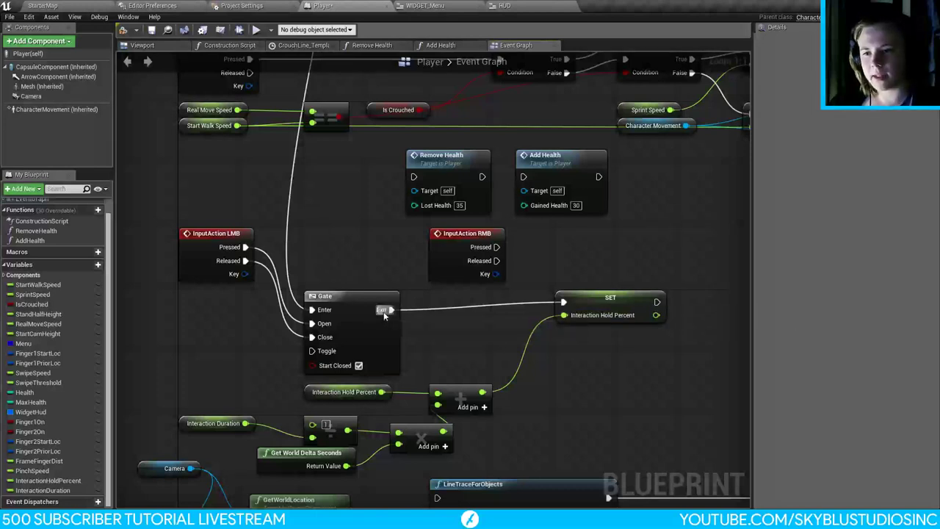
{"action": "left_click", "coordinate": [341, 294]}
{"action": "left_click", "coordinate": [579, 421]}
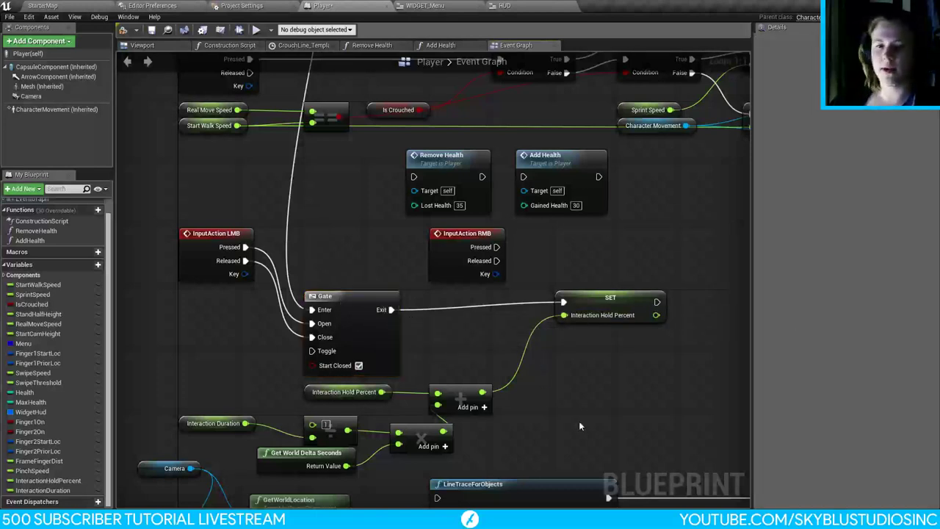
{"action": "right_click_drag", "start_coordinate": [693, 309], "coordinate": [492, 290]}
{"action": "left_click_drag", "start_coordinate": [492, 290], "coordinate": [423, 318]}
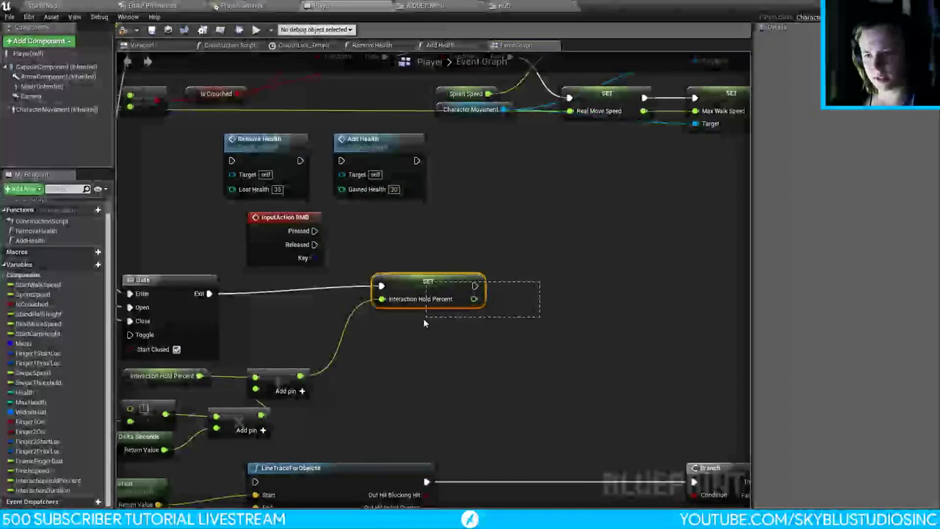
{"action": "right_click_drag", "start_coordinate": [355, 361], "coordinate": [465, 312]}
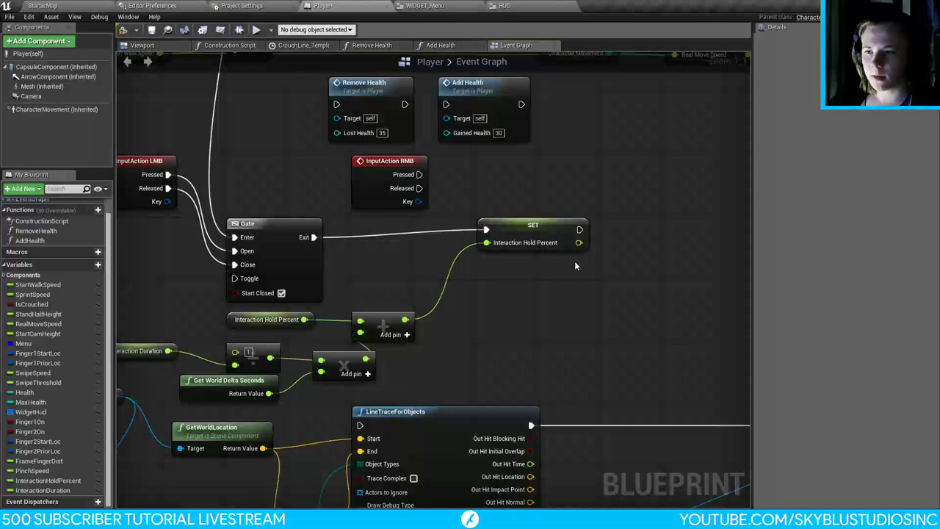
Step: Insert a Sequence node on the Gate's incoming wire and place it left of the Gate
{"action": "scroll", "coordinate": [312, 169], "scroll_direction": "down", "scroll_amount": 6}
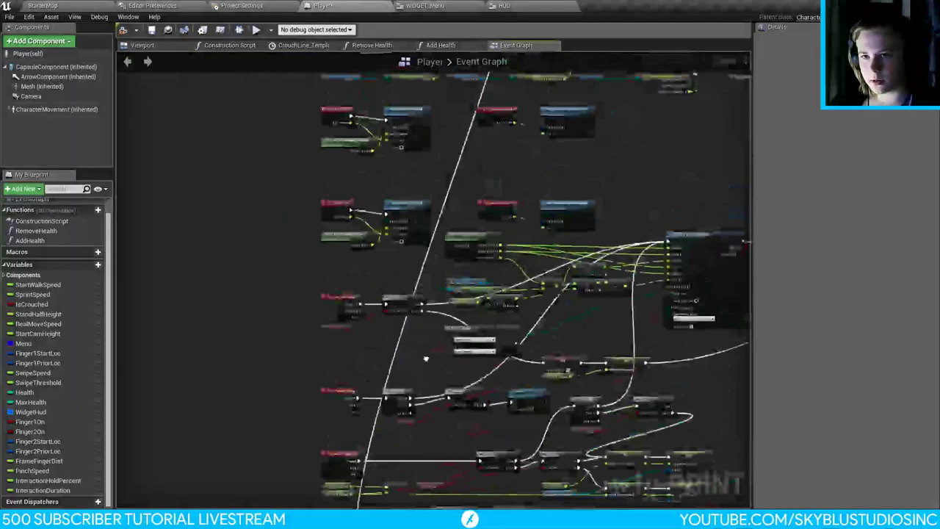
{"action": "scroll", "coordinate": [458, 149], "scroll_direction": "up", "scroll_amount": 3}
{"action": "scroll", "coordinate": [345, 200], "scroll_direction": "down", "scroll_amount": 3}
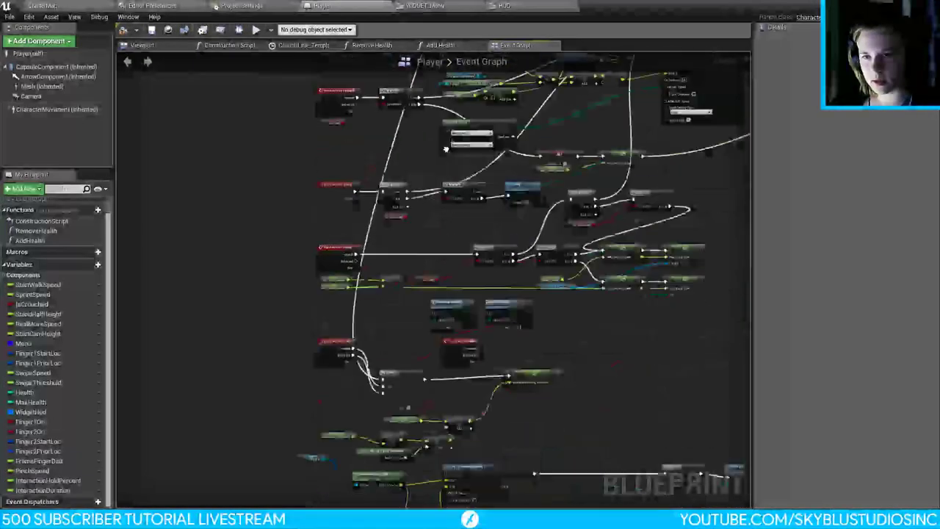
{"action": "scroll", "coordinate": [345, 201], "scroll_direction": "up", "scroll_amount": 4}
{"action": "left_click_drag", "start_coordinate": [394, 213], "coordinate": [404, 314]}
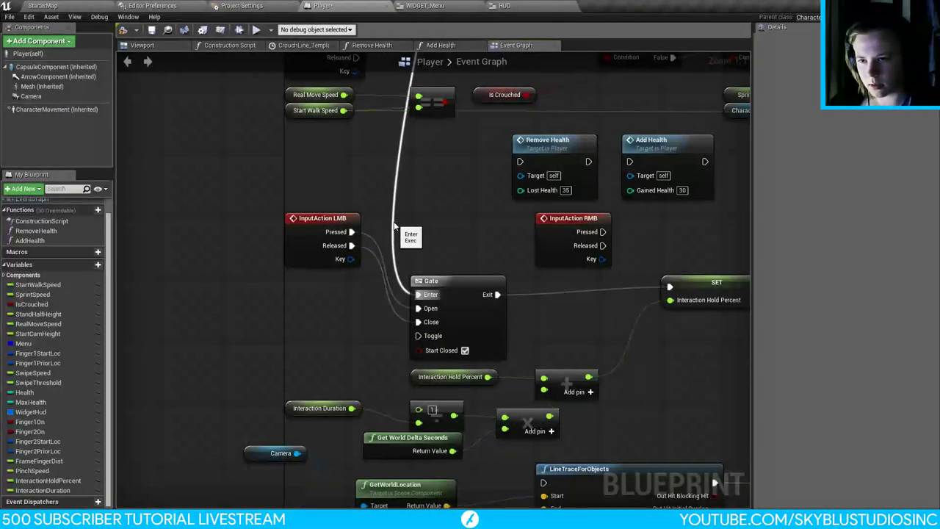
{"action": "left_click_drag", "start_coordinate": [394, 225], "coordinate": [407, 231]}
{"action": "type", "text": "seq"}
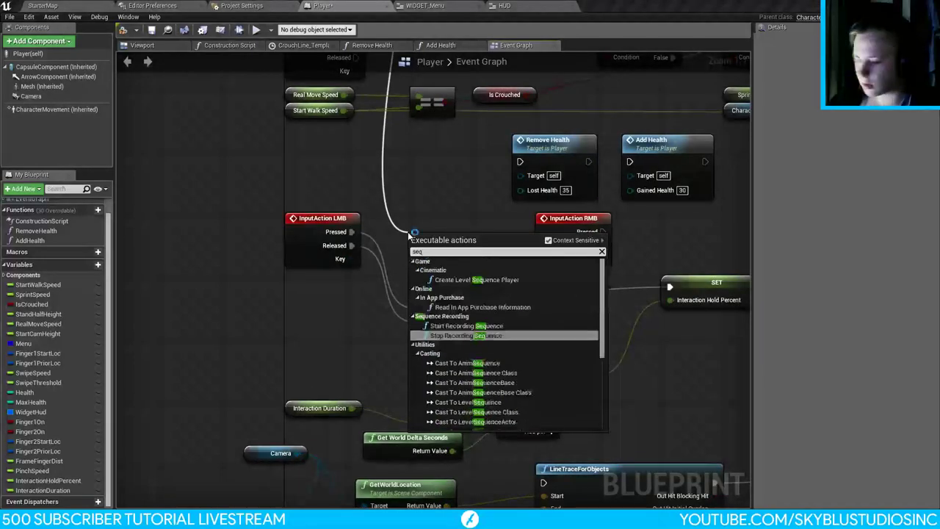
{"action": "key", "text": "Down"}
{"action": "key", "text": "Down"}
{"action": "key", "text": "Down"}
{"action": "key", "text": "Down"}
{"action": "key", "text": "Down"}
{"action": "key", "text": "Down"}
{"action": "key", "text": "Down"}
{"action": "key", "text": "Down"}
{"action": "key", "text": "Down"}
{"action": "key", "text": "Down"}
{"action": "key", "text": "Down"}
{"action": "key", "text": "Down"}
{"action": "key", "text": "Down"}
{"action": "key", "text": "Down"}
{"action": "key", "text": "Down"}
{"action": "key", "text": "Down"}
{"action": "key", "text": "Down"}
{"action": "key", "text": "Down"}
{"action": "key", "text": "Down"}
{"action": "key", "text": "Down"}
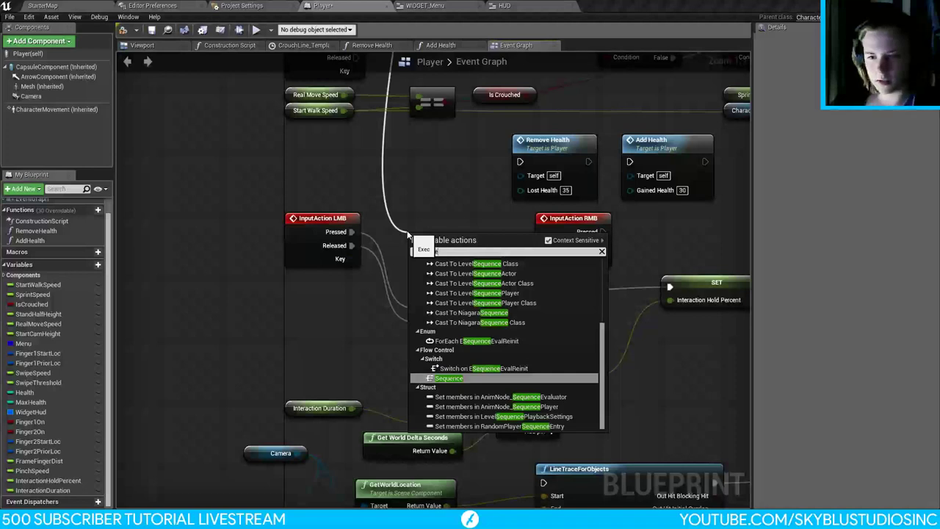
{"action": "key", "text": "Return"}
{"action": "left_click_drag", "start_coordinate": [433, 251], "coordinate": [432, 224]}
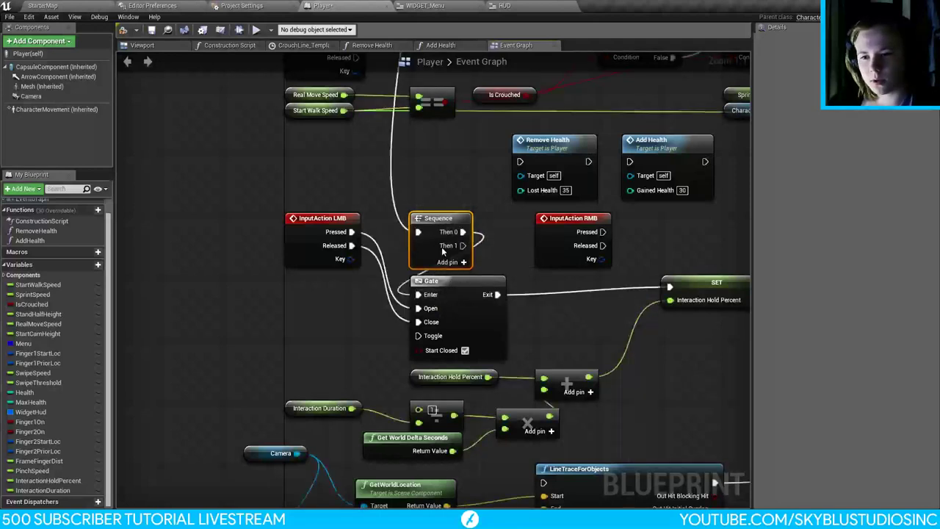
{"action": "left_click_drag", "start_coordinate": [441, 247], "coordinate": [309, 291]}
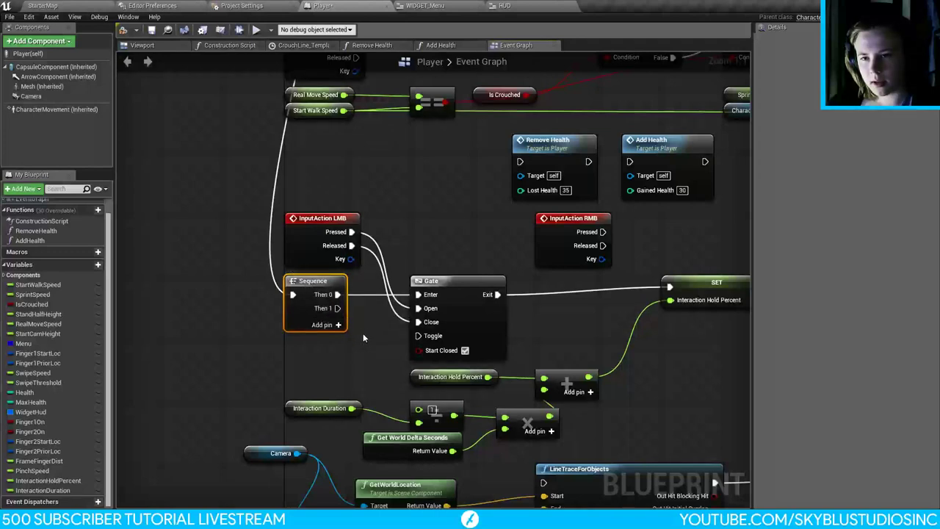
Step: Add a Branch node from Sequence's Then 1 output, positioned right of the Gate
{"action": "right_click_drag", "start_coordinate": [362, 332], "coordinate": [309, 272]}
{"action": "left_click_drag", "start_coordinate": [283, 247], "coordinate": [635, 327]}
{"action": "type", "text": "branch"}
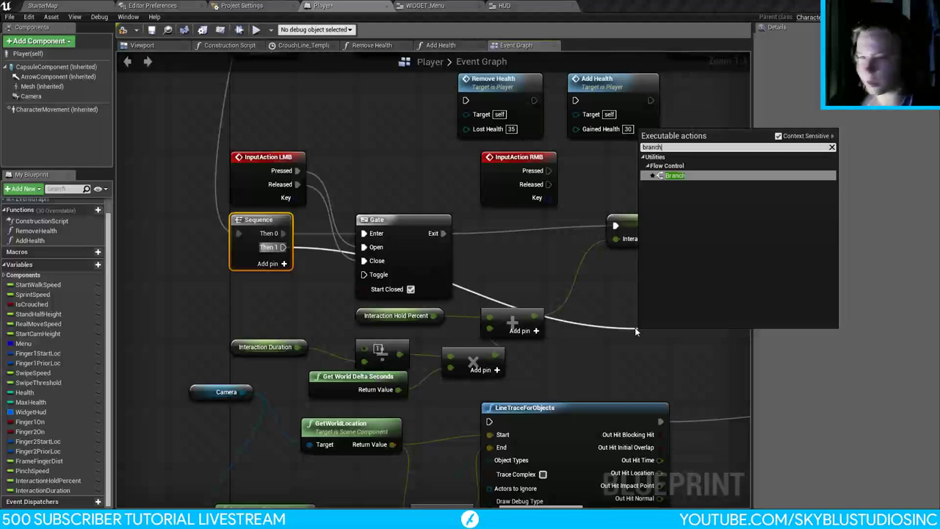
{"action": "key", "text": "Return"}
{"action": "right_click_drag", "start_coordinate": [635, 329], "coordinate": [414, 277]}
{"action": "left_click_drag", "start_coordinate": [463, 293], "coordinate": [492, 233]}
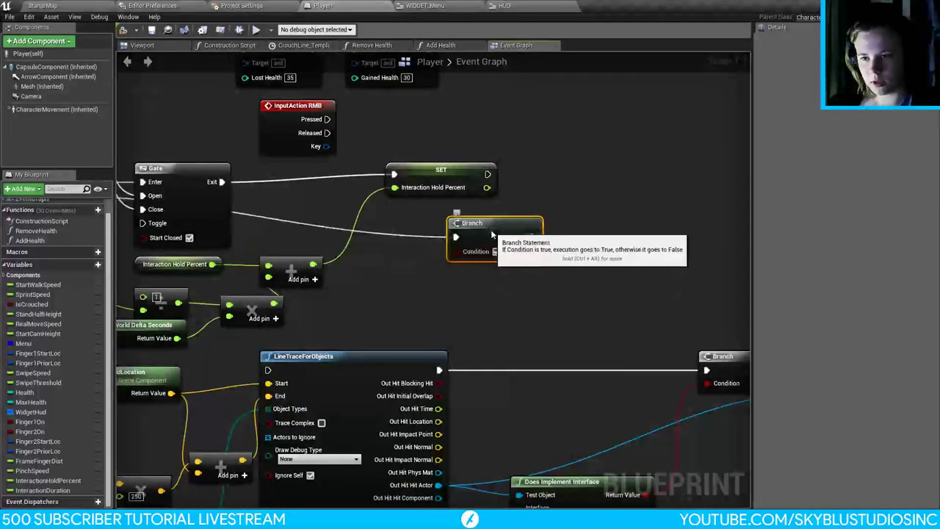
Step: Compare Interaction Hold Percent with an Equal (float) node feeding Branch's Condition
{"action": "right_click", "coordinate": [339, 309]}
{"action": "right_click_drag", "start_coordinate": [320, 324], "coordinate": [349, 305]}
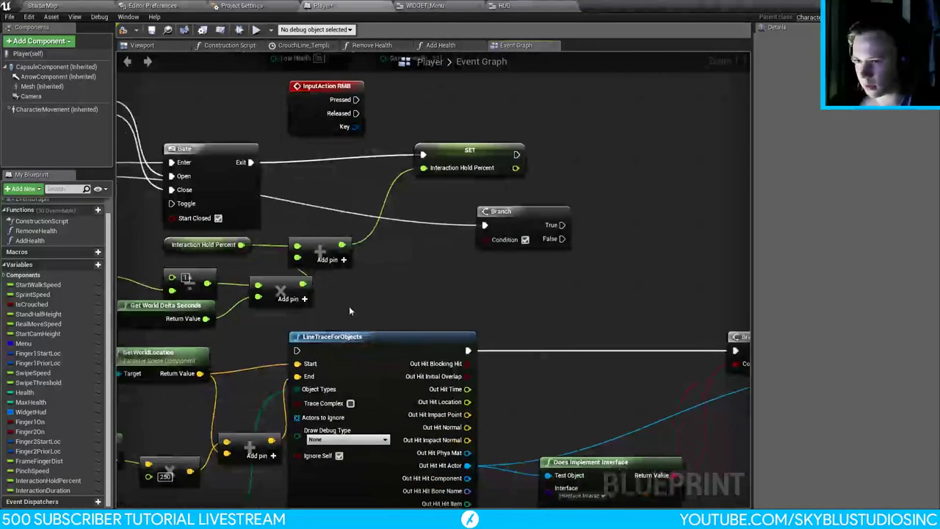
{"action": "left_click_drag", "start_coordinate": [241, 244], "coordinate": [485, 238]}
{"action": "left_click", "coordinate": [450, 339]}
{"action": "left_click", "coordinate": [527, 281]}
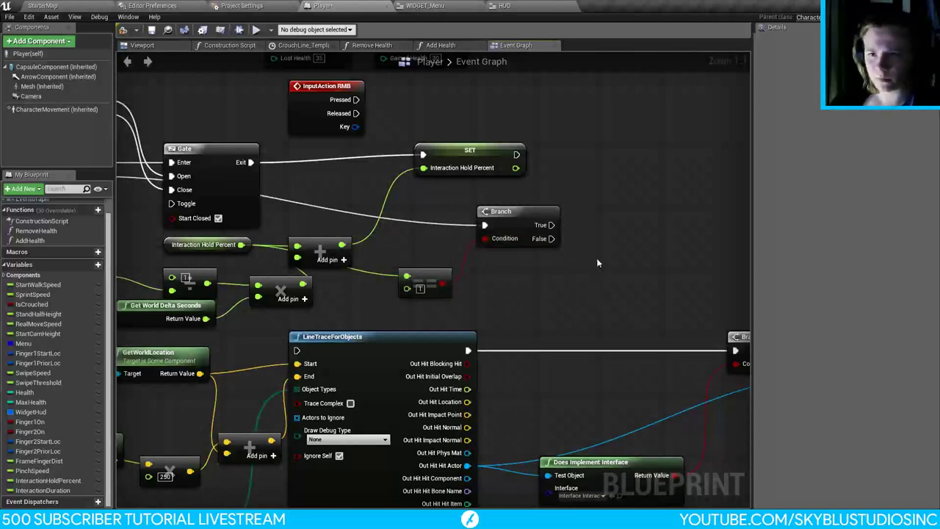
Step: Connect InputAction LMB Released to the Gate's Close input
{"action": "right_click_drag", "start_coordinate": [597, 262], "coordinate": [441, 285]}
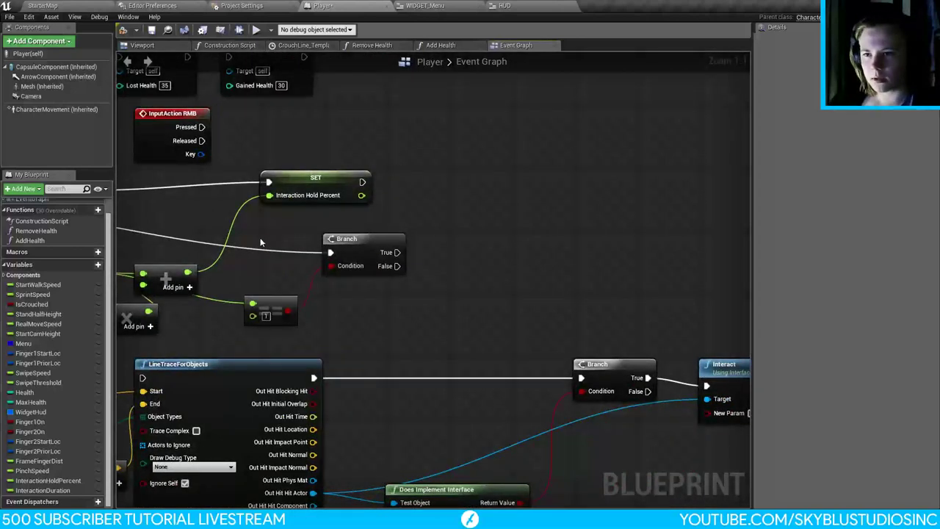
{"action": "right_click_drag", "start_coordinate": [260, 237], "coordinate": [611, 240]}
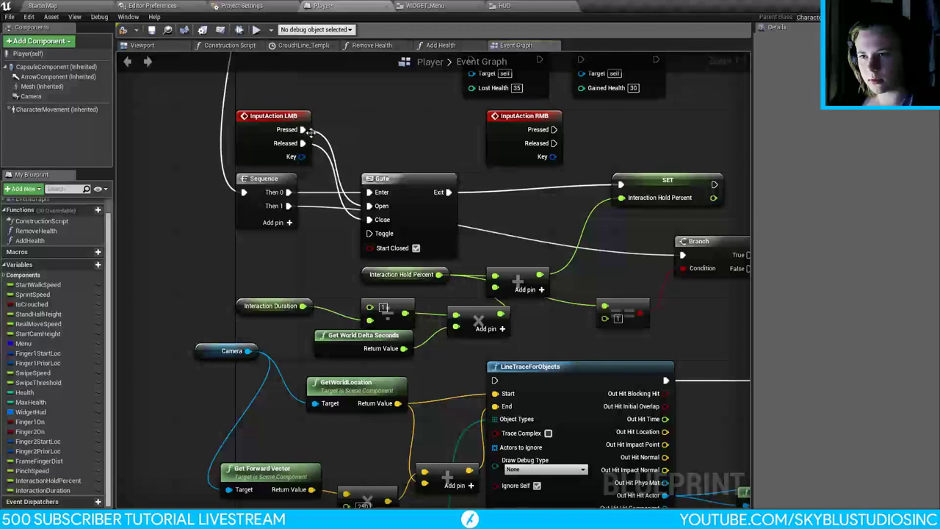
{"action": "right_click_drag", "start_coordinate": [310, 131], "coordinate": [272, 197]}
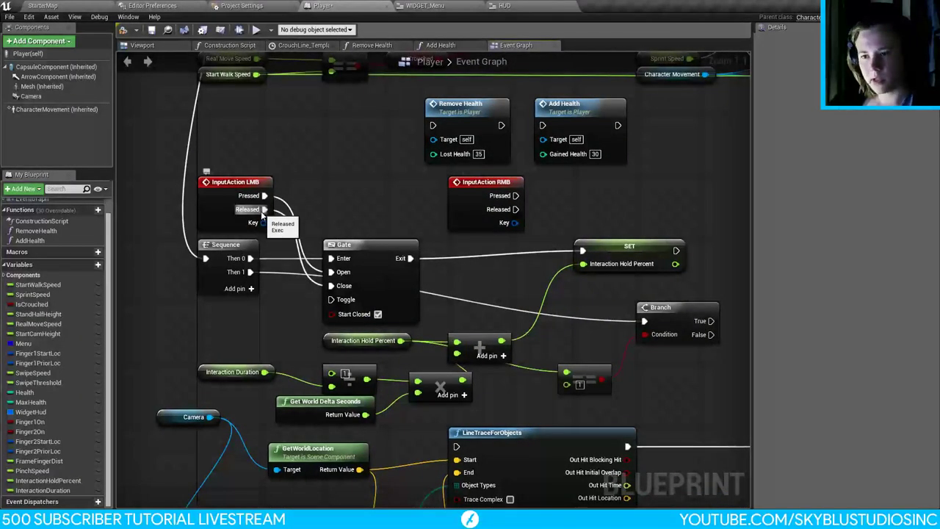
{"action": "left_click_drag", "start_coordinate": [264, 210], "coordinate": [331, 285]}
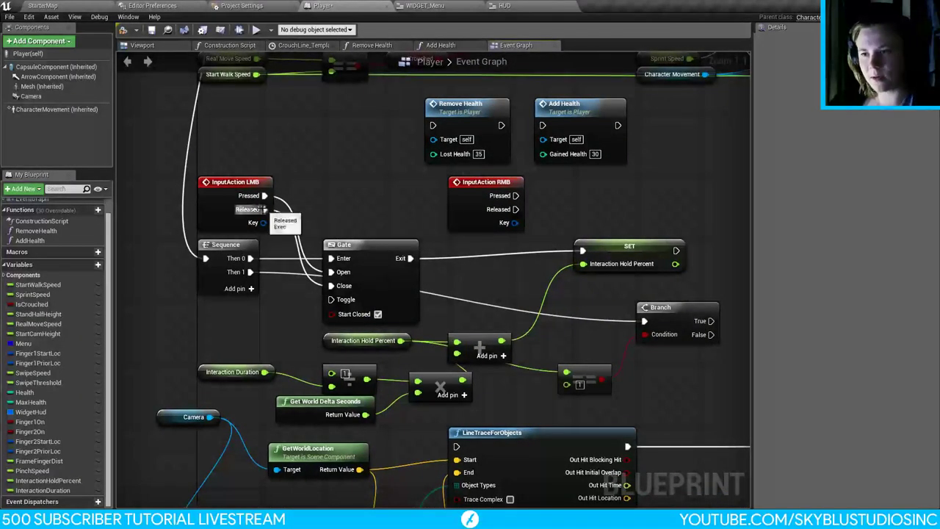
Step: From LMB Released, add a Set Interaction Hold Percent node to 0, placed above the Gate
{"action": "left_click_drag", "start_coordinate": [265, 210], "coordinate": [285, 238]}
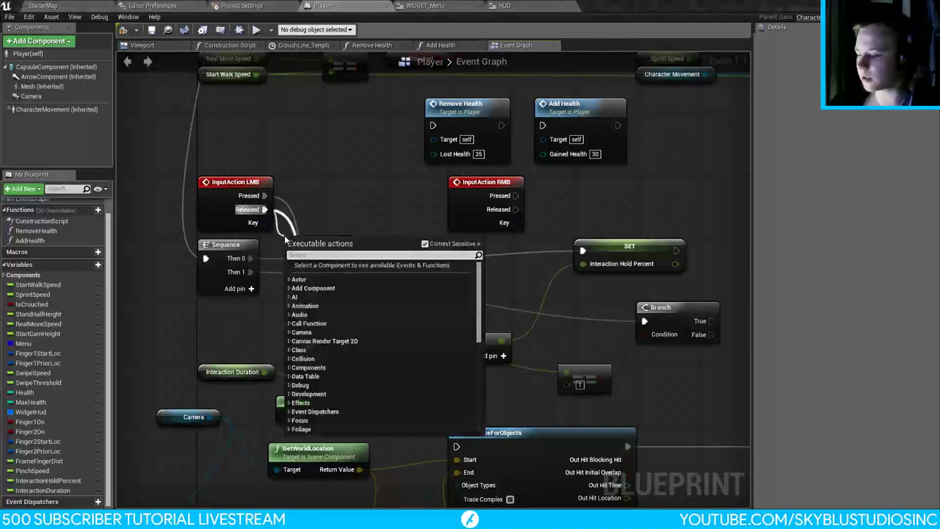
{"action": "type", "text": "inter"}
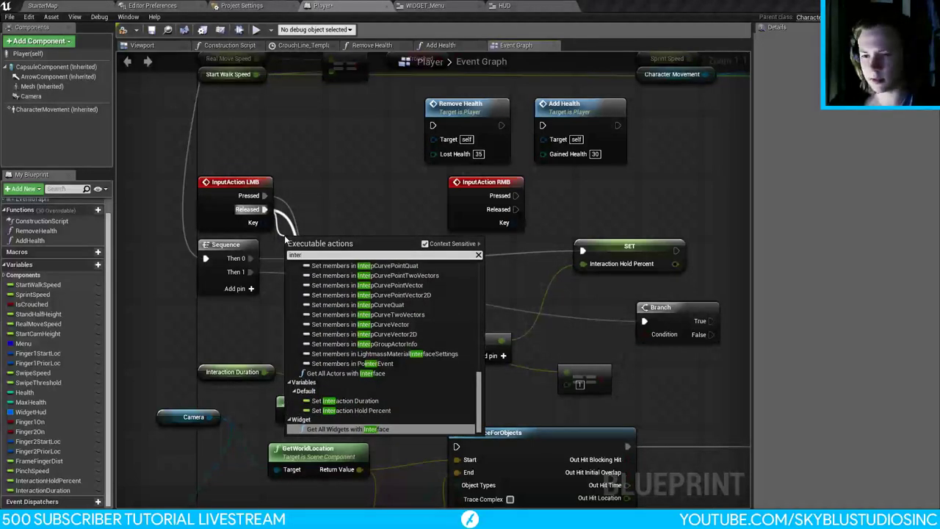
{"action": "left_click", "coordinate": [360, 410]}
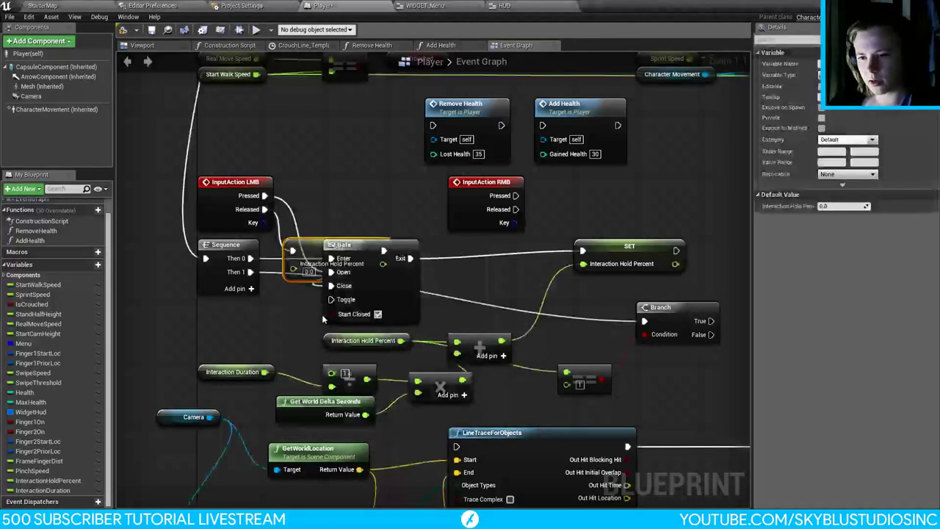
{"action": "left_click_drag", "start_coordinate": [306, 266], "coordinate": [330, 189]}
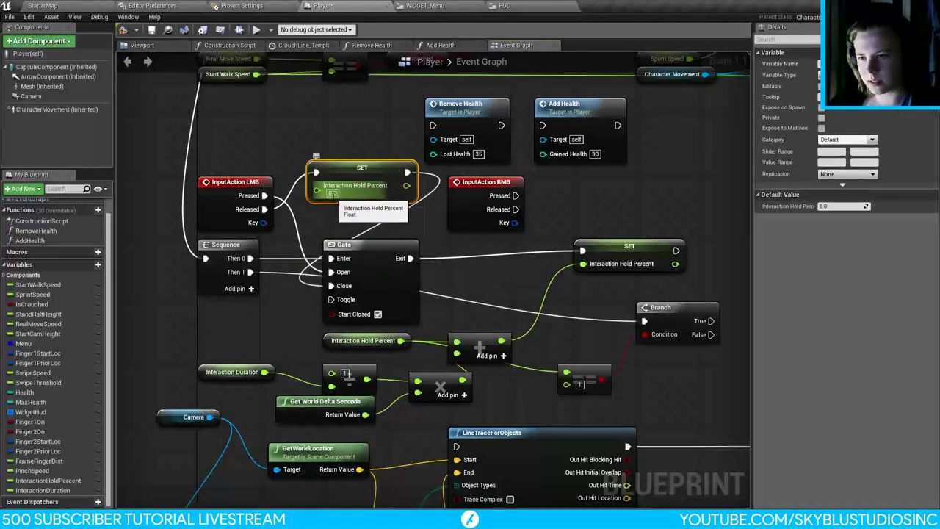
{"action": "left_click", "coordinate": [475, 272]}
{"action": "right_click_drag", "start_coordinate": [375, 228], "coordinate": [354, 234]}
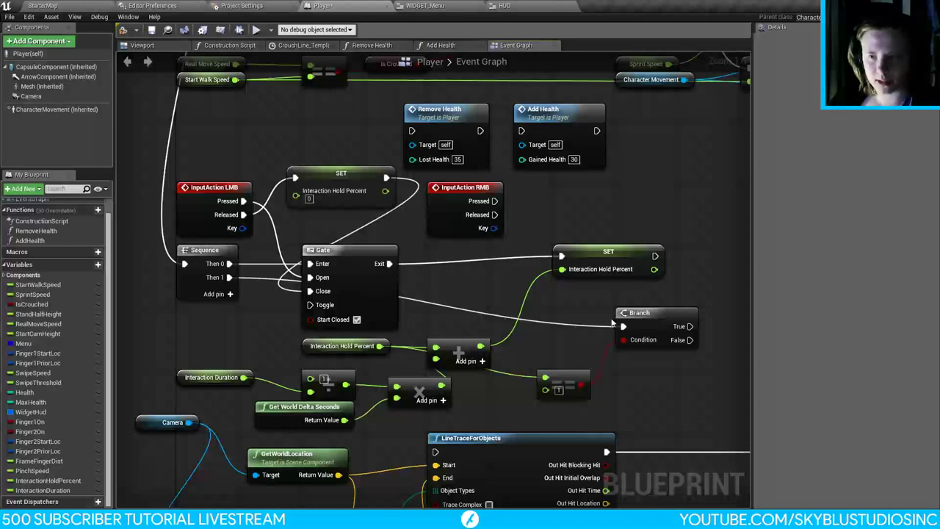
Step: Wire the Branch's True and False outputs, then save the Player blueprint with Ctrl+S
{"action": "right_click_drag", "start_coordinate": [612, 323], "coordinate": [454, 283]}
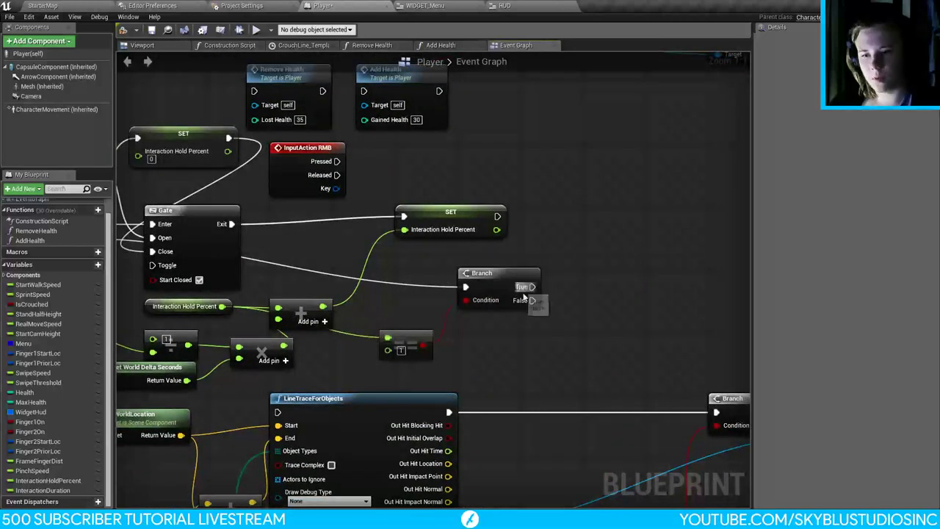
{"action": "right_click_drag", "start_coordinate": [544, 320], "coordinate": [592, 188]}
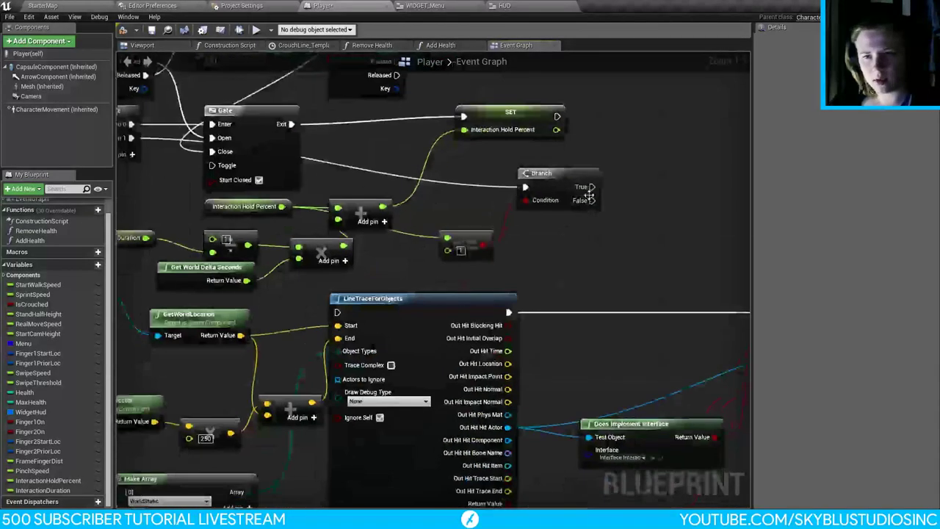
{"action": "left_click_drag", "start_coordinate": [591, 189], "coordinate": [338, 312]}
{"action": "right_click_drag", "start_coordinate": [574, 230], "coordinate": [512, 272]}
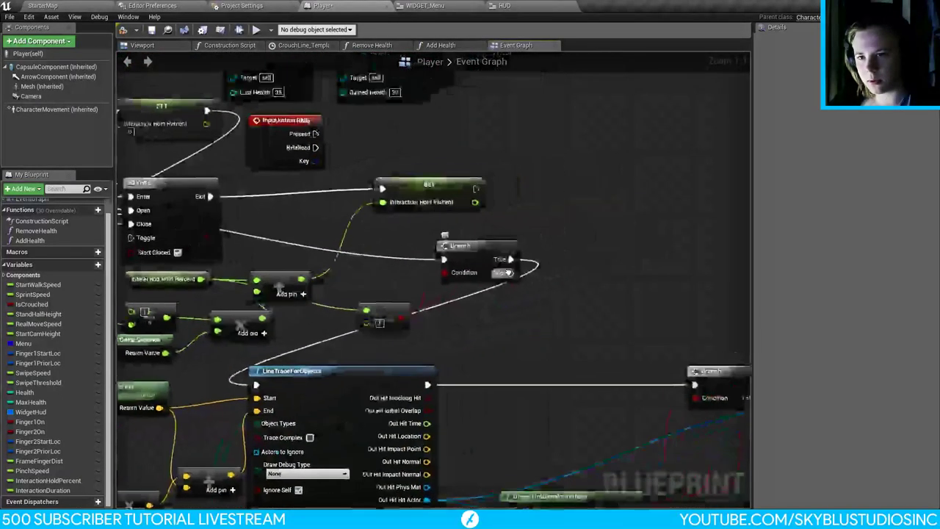
{"action": "left_click_drag", "start_coordinate": [512, 272], "coordinate": [282, 129]}
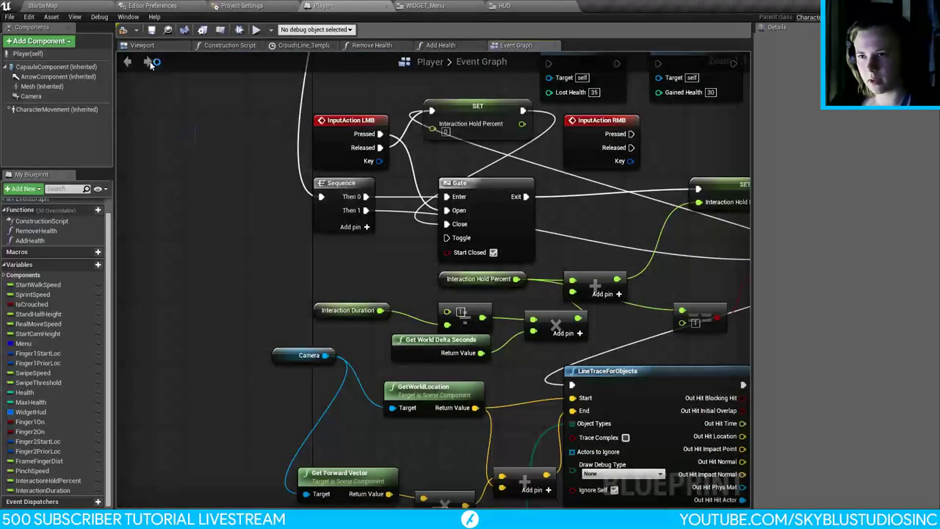
{"action": "key", "text": "ctrl+s"}
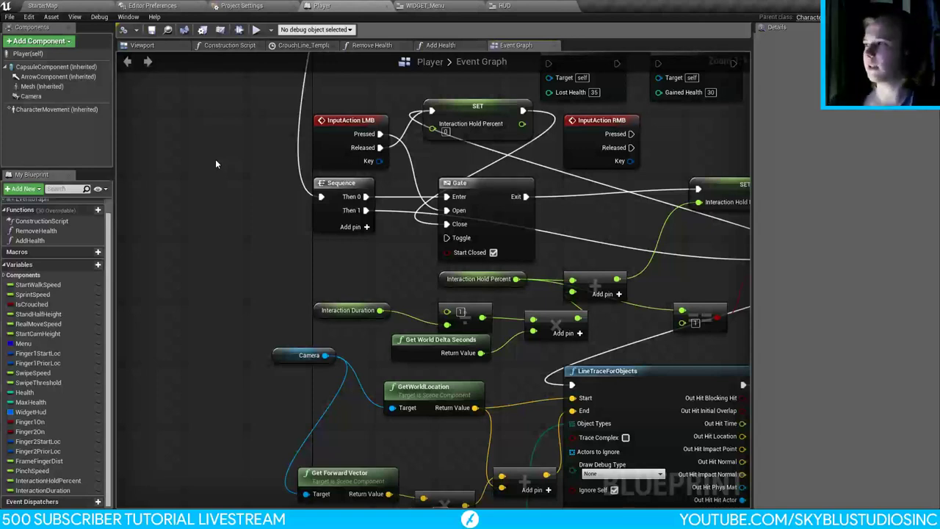
{"action": "right_click_drag", "start_coordinate": [488, 204], "coordinate": [408, 212]}
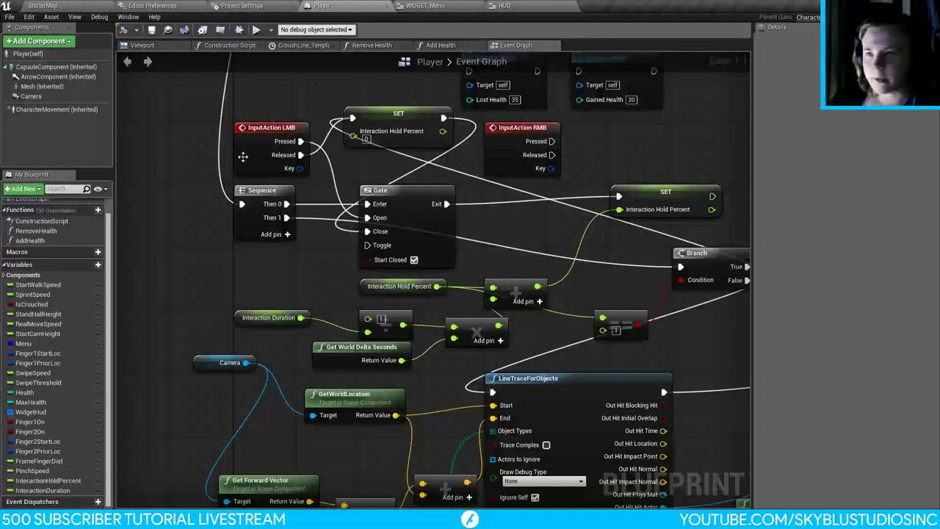
Step: Play-test StarterMap briefly, walking forward, then stop and return to the Player blueprint
{"action": "left_click", "coordinate": [45, 5]}
{"action": "left_click", "coordinate": [334, 30]}
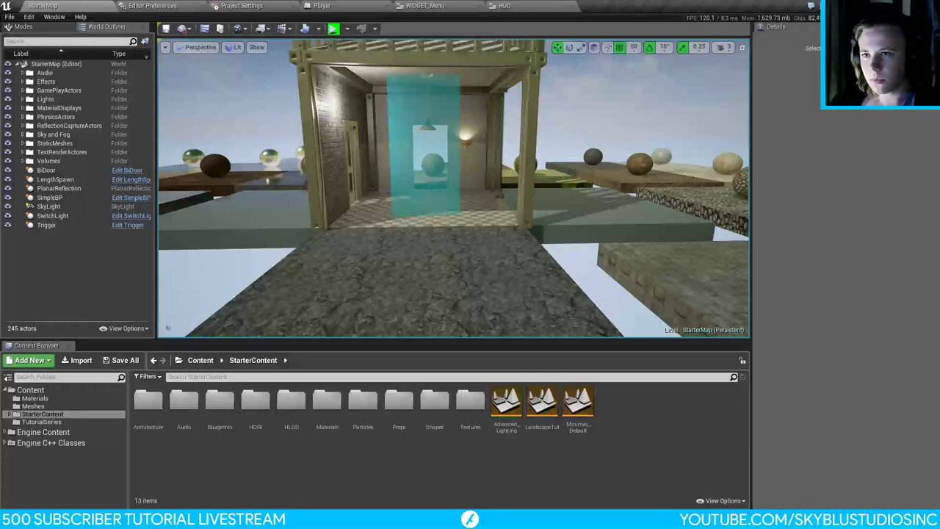
{"action": "key", "text": "w"}
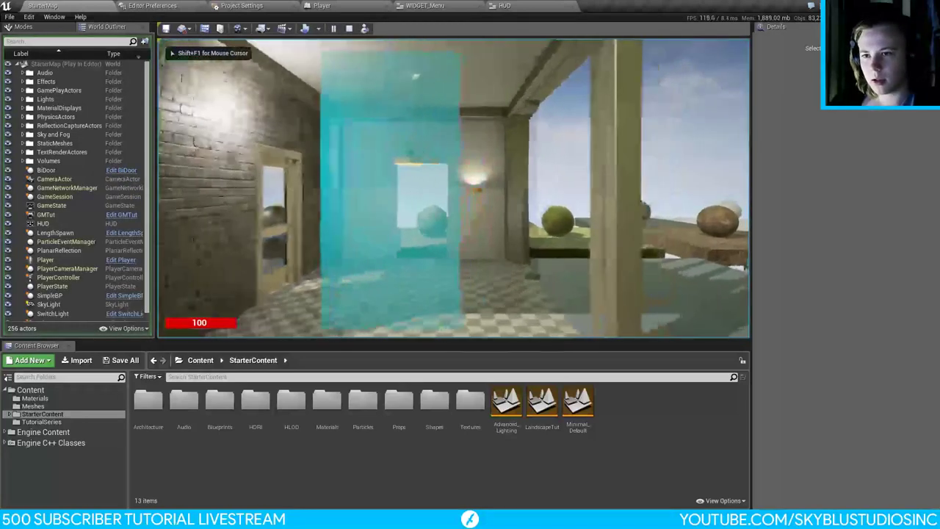
{"action": "key", "text": "Escape"}
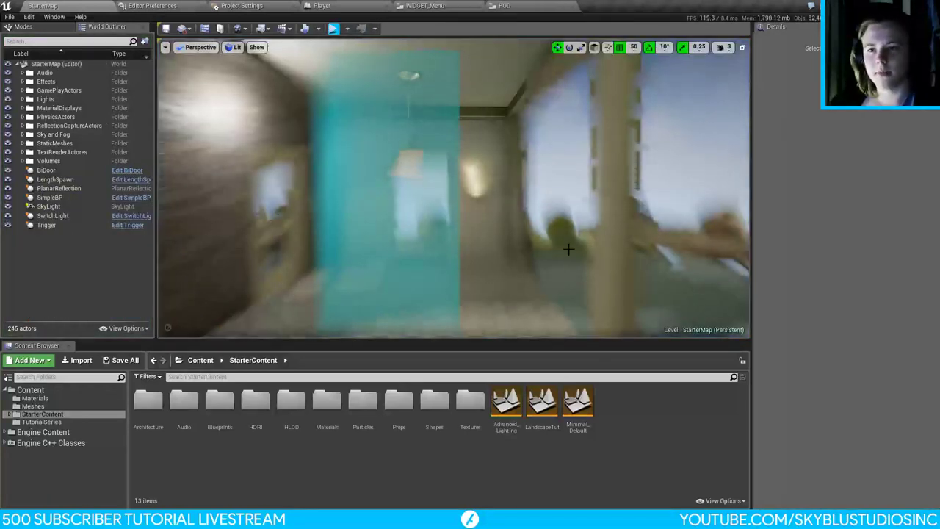
{"action": "right_click_drag", "start_coordinate": [453, 188], "coordinate": [433, 189]}
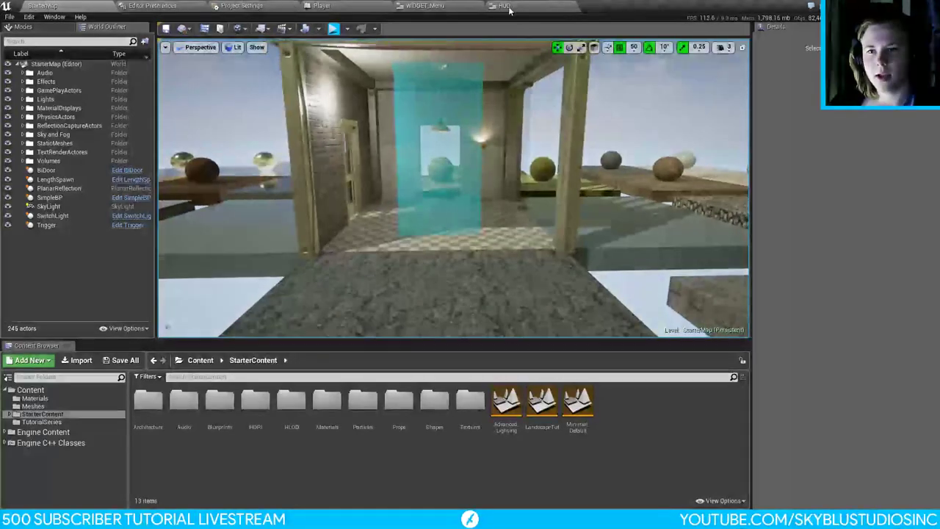
{"action": "left_click", "coordinate": [321, 5]}
{"action": "scroll", "coordinate": [425, 279], "scroll_direction": "up", "scroll_amount": 3}
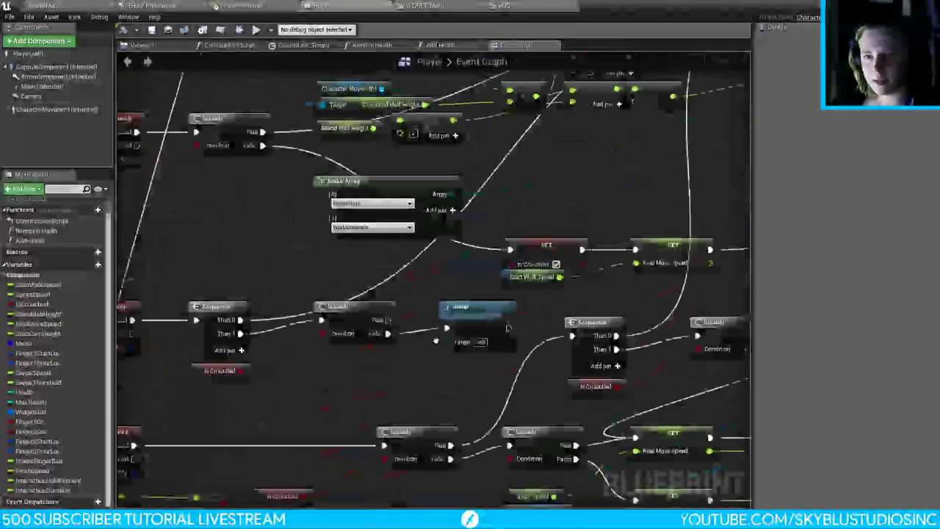
Step: Wire InputAxis MouseY to Add Controller Pitch Input, save the Player blueprint, and return to StarterMap
{"action": "right_click_drag", "start_coordinate": [424, 279], "coordinate": [329, 249]}
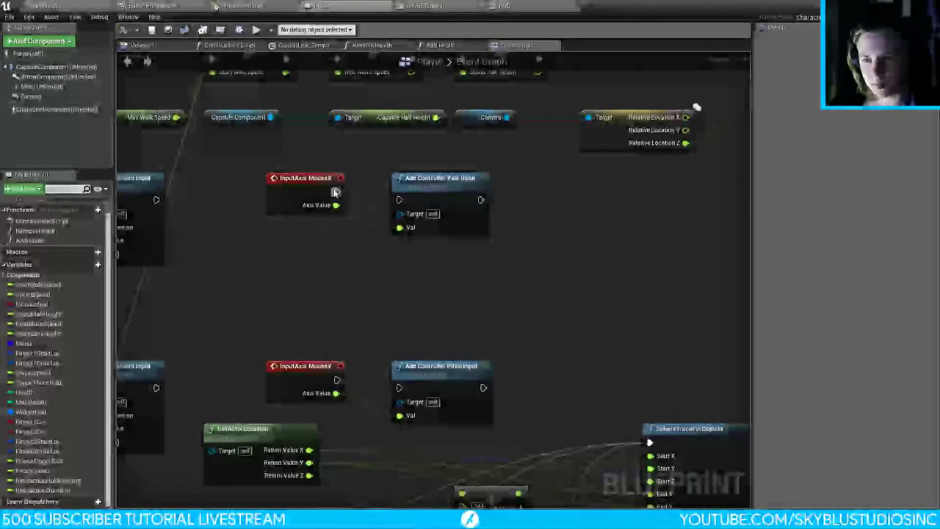
{"action": "left_click_drag", "start_coordinate": [399, 388], "coordinate": [336, 380]}
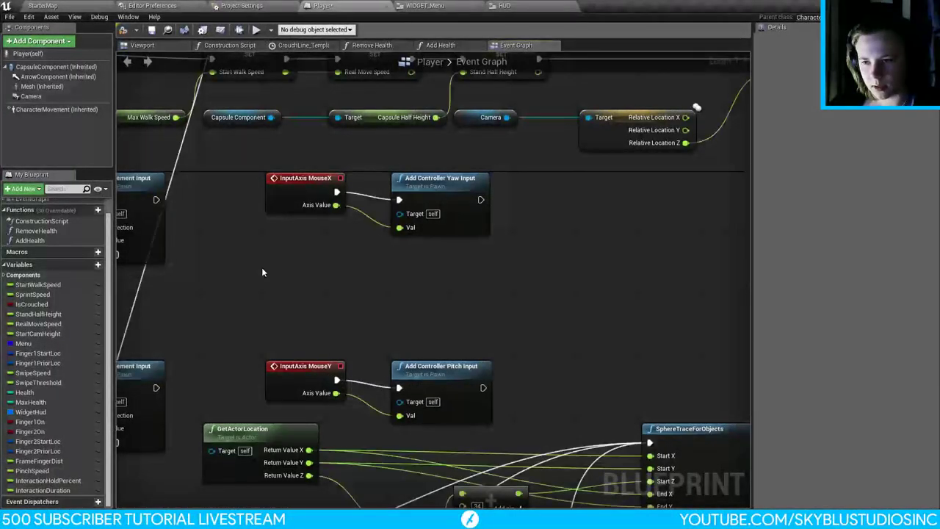
{"action": "left_click", "coordinate": [151, 29]}
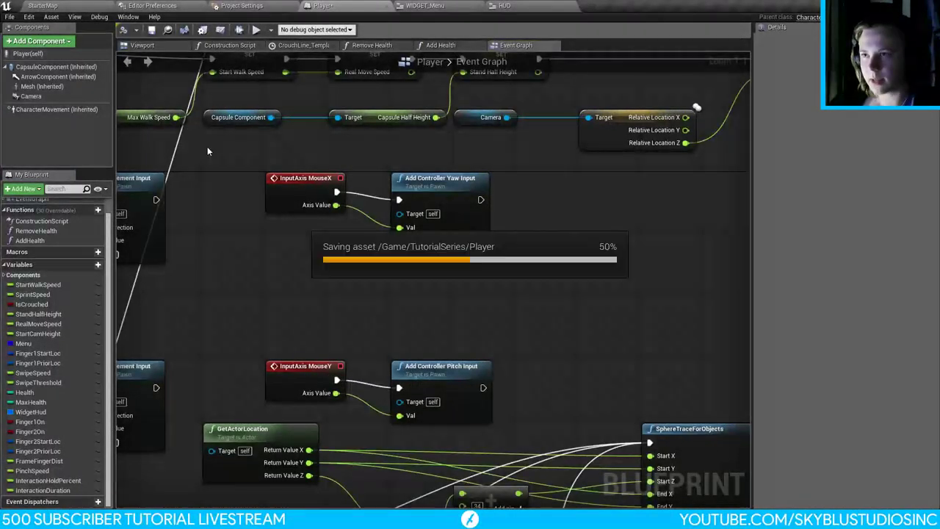
{"action": "left_click", "coordinate": [43, 6]}
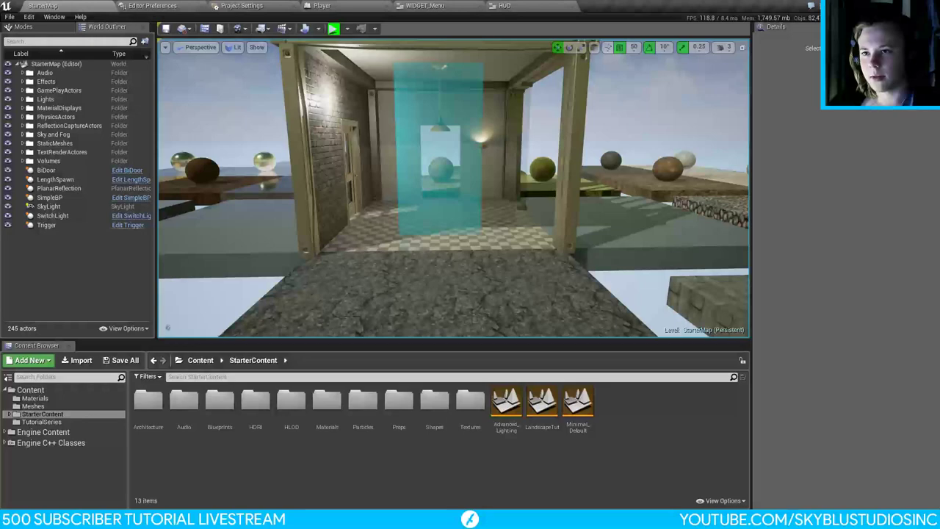
Step: Play-test the StarterMap briefly, walking through the doorway toward the fence and spheres, then return to the Player graph
{"action": "key", "text": "alt+p"}
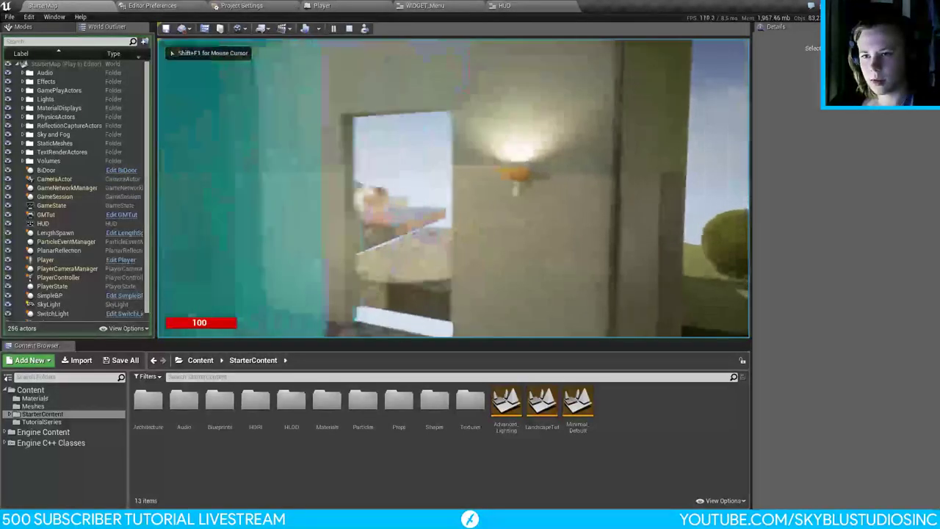
{"action": "key", "text": "w"}
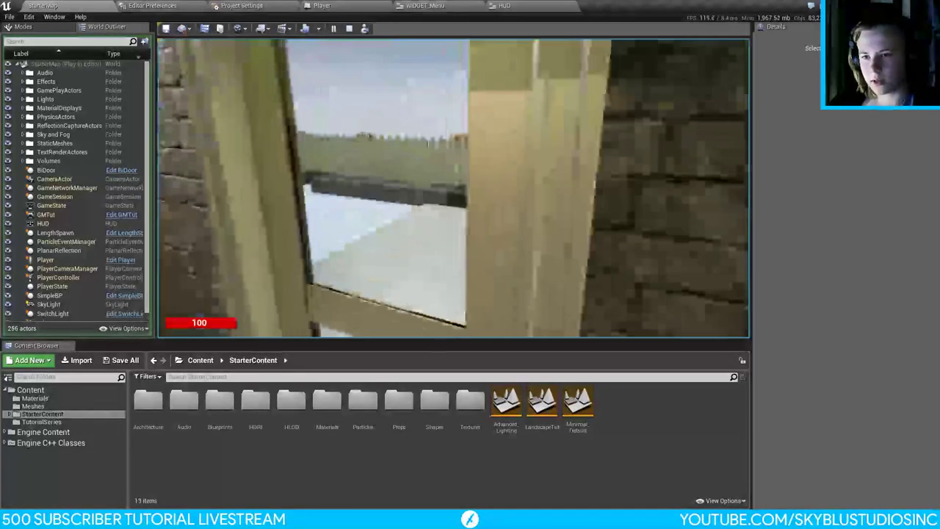
{"action": "key", "text": "w"}
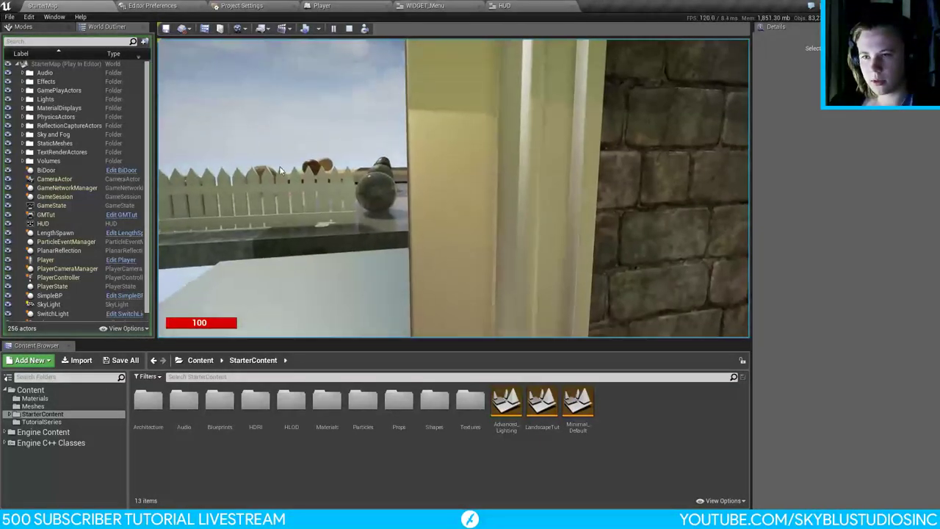
{"action": "key", "text": "F8"}
{"action": "left_click", "coordinate": [338, 6]}
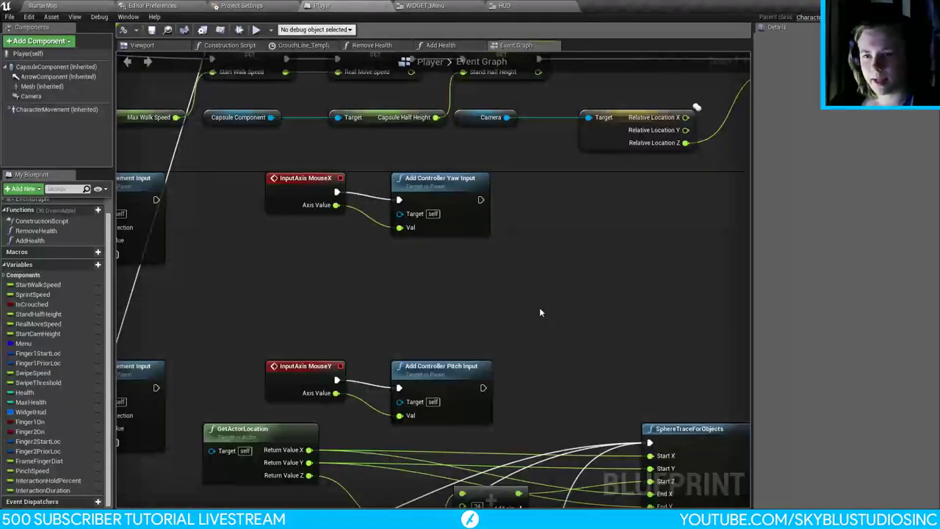
Step: Add a Then 2 pin to the Sequence and wire Interaction Hold Percent into a new Print String
{"action": "scroll", "coordinate": [539, 313], "scroll_direction": "down", "scroll_amount": 4}
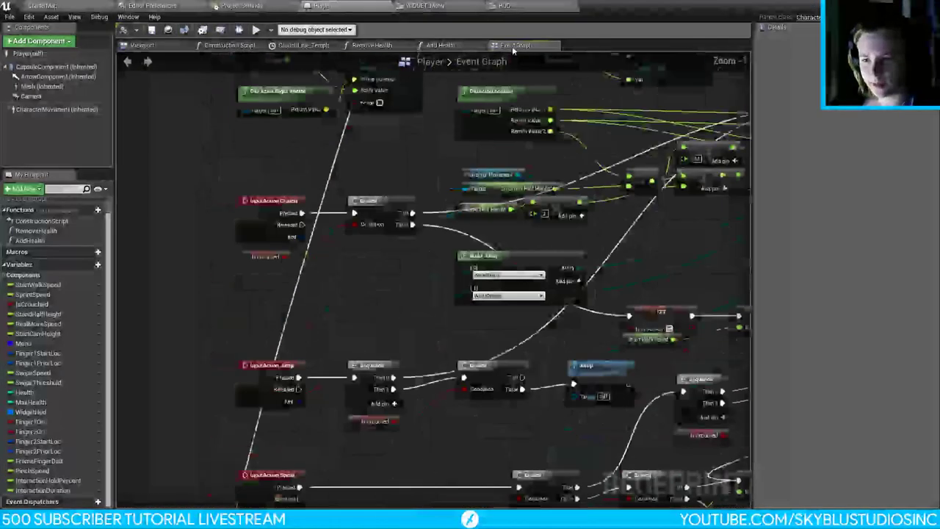
{"action": "right_click_drag", "start_coordinate": [441, 294], "coordinate": [486, 208]}
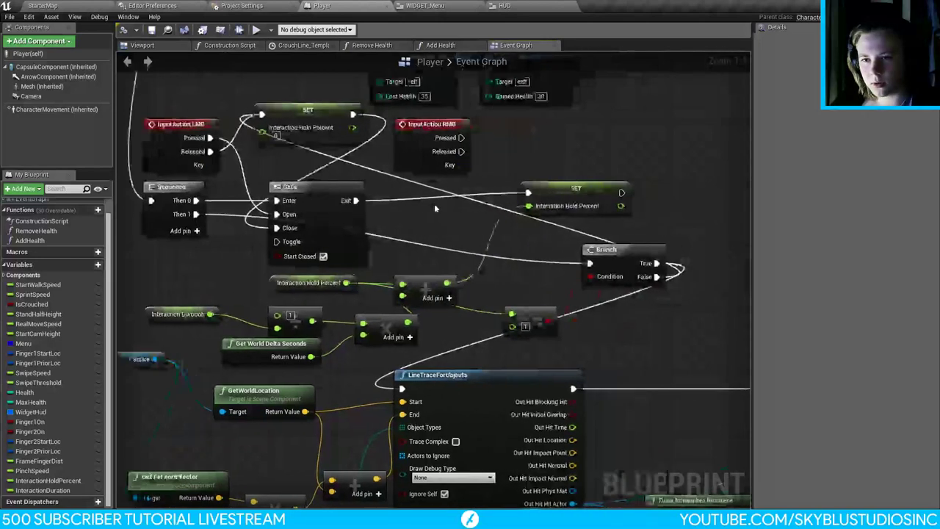
{"action": "right_click_drag", "start_coordinate": [278, 231], "coordinate": [193, 229]}
{"action": "left_click", "coordinate": [193, 230]}
{"action": "left_click_drag", "start_coordinate": [196, 228], "coordinate": [218, 276]}
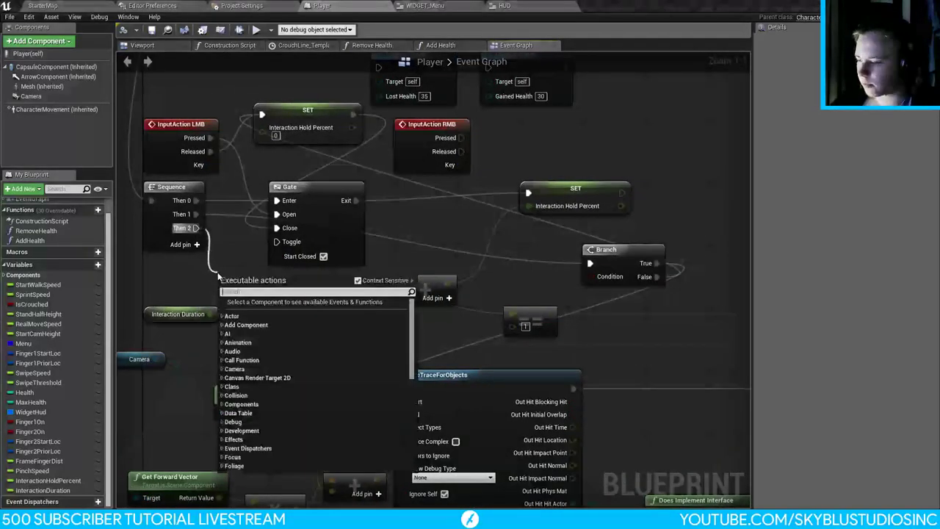
{"action": "type", "text": "print"}
{"action": "key", "text": "Return"}
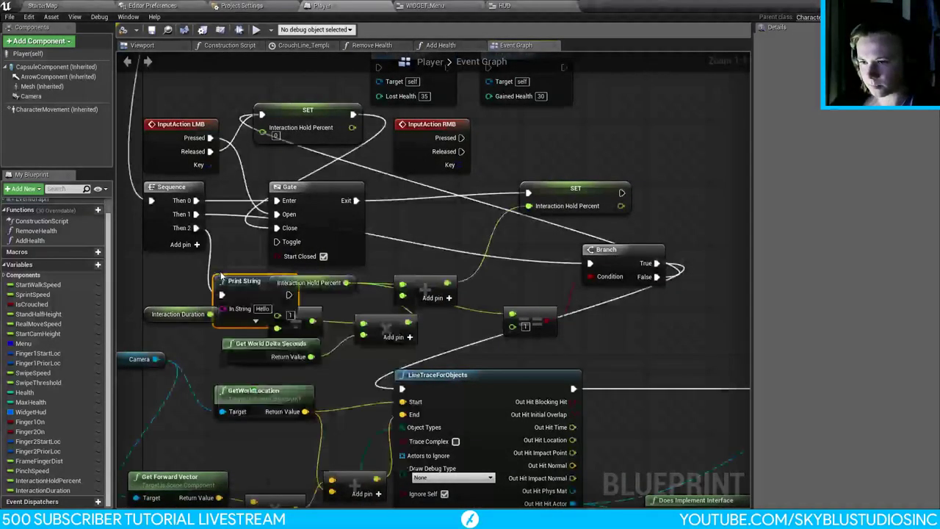
{"action": "right_click_drag", "start_coordinate": [217, 276], "coordinate": [249, 274]}
{"action": "left_click_drag", "start_coordinate": [253, 277], "coordinate": [253, 260]}
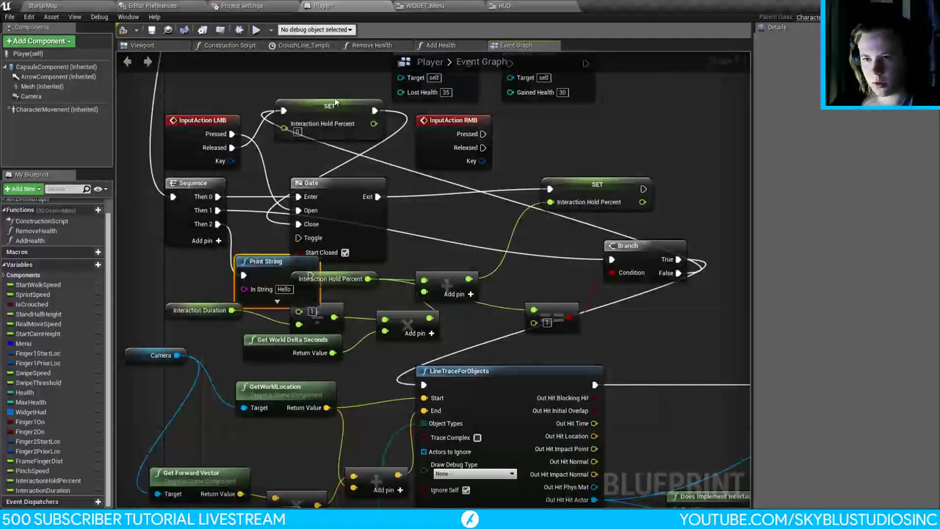
{"action": "mouse_move", "coordinate": [268, 305]}
{"action": "left_mouse_down"}
{"action": "mouse_move", "coordinate": [287, 299]}
{"action": "mouse_move", "coordinate": [265, 292]}
{"action": "left_mouse_up"}
Step: Play-test the StarterMap near the brick wall and glass door while 0.0 hold values print
{"action": "left_click", "coordinate": [44, 5]}
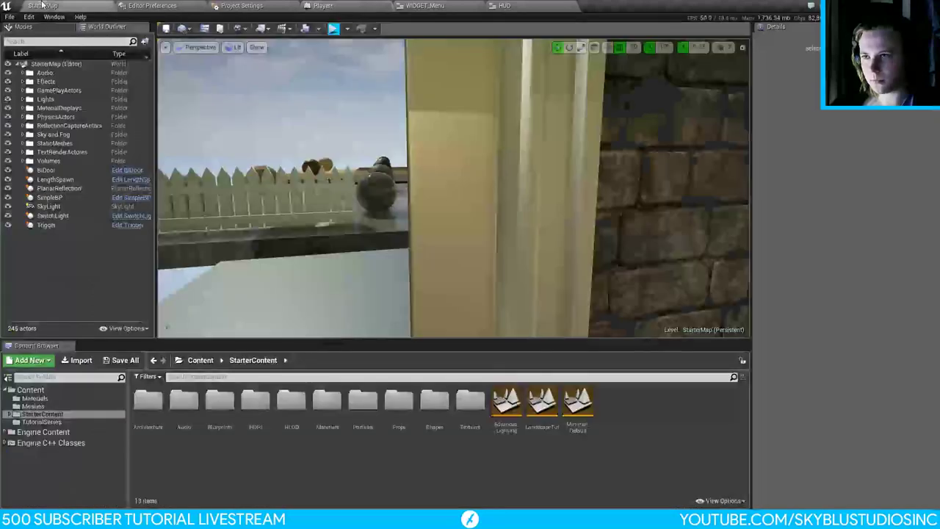
{"action": "left_click", "coordinate": [333, 30]}
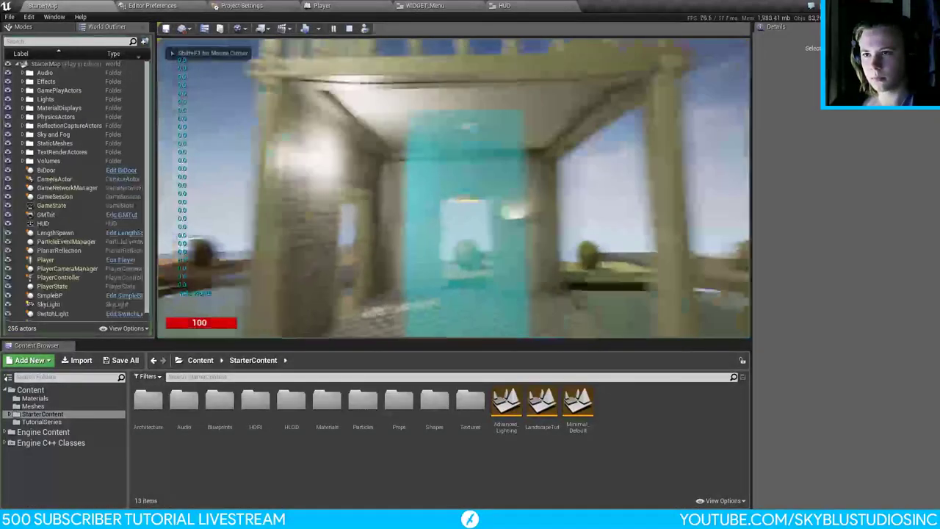
{"action": "key", "text": "w"}
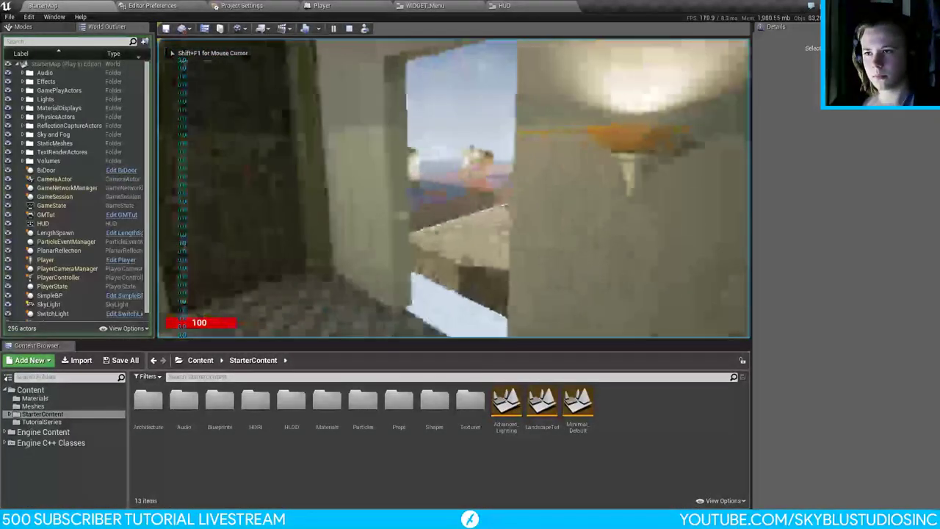
{"action": "key", "text": "w"}
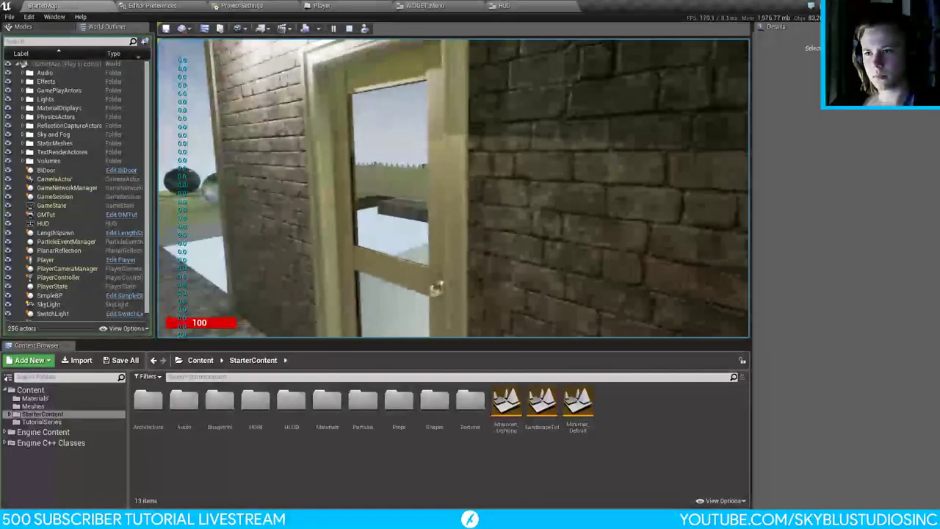
{"action": "key", "text": "s"}
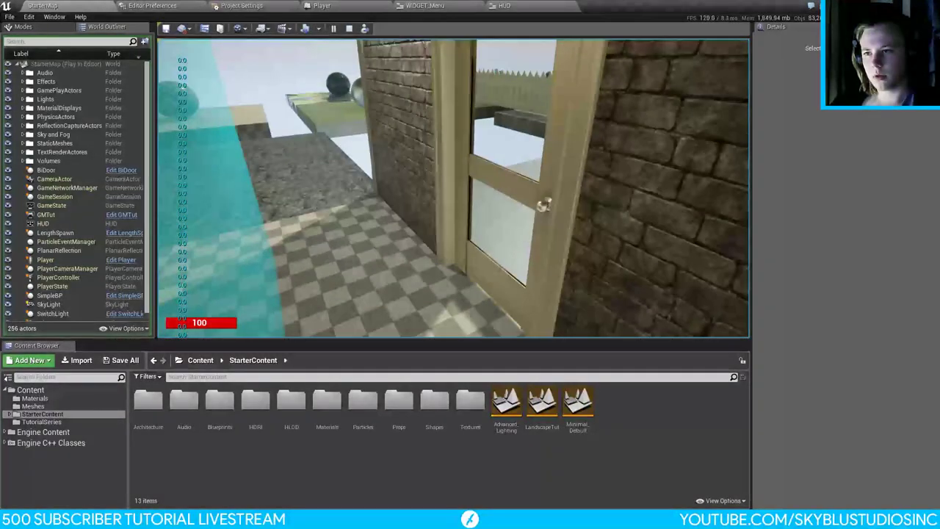
{"action": "key", "text": "w"}
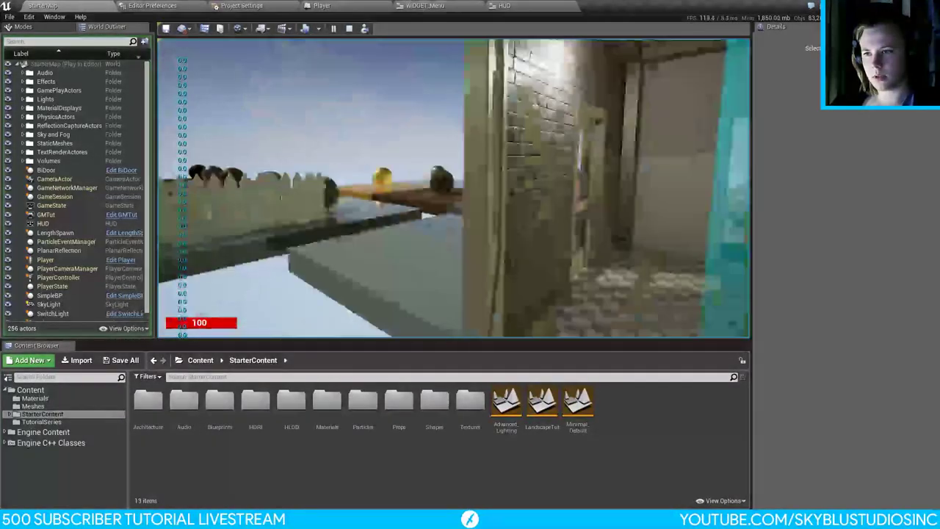
{"action": "key", "text": "w"}
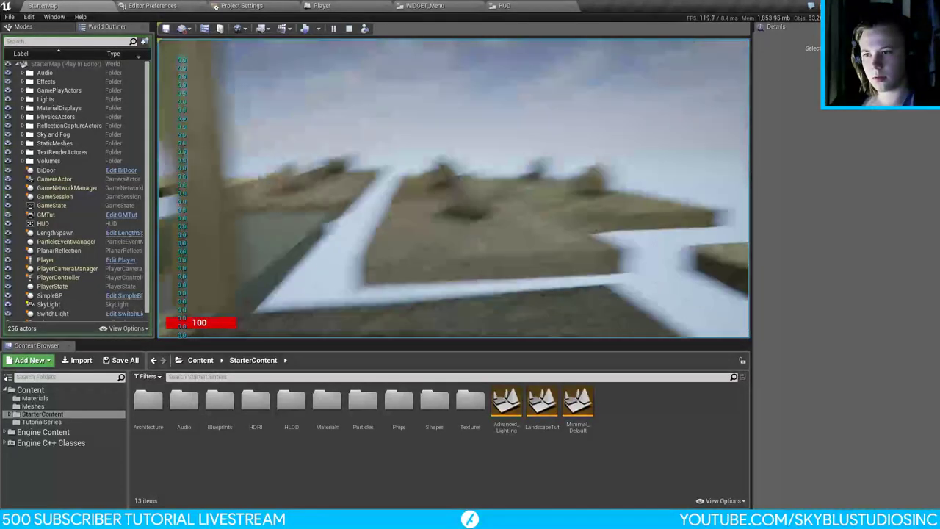
{"action": "key", "text": "Escape"}
{"action": "left_click", "coordinate": [321, 5]}
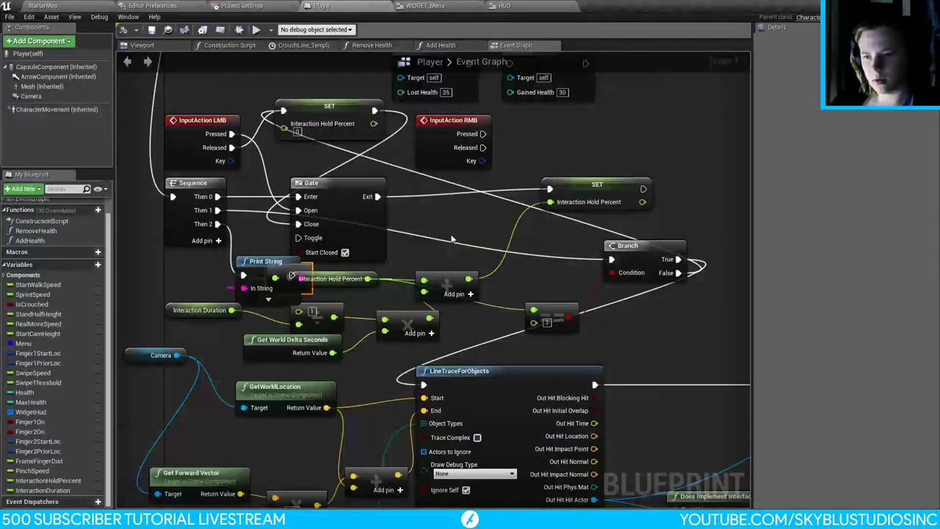
Step: Switch from the Player Event Graph back to the StarterMap level editor
{"action": "right_click_drag", "start_coordinate": [455, 209], "coordinate": [480, 237]}
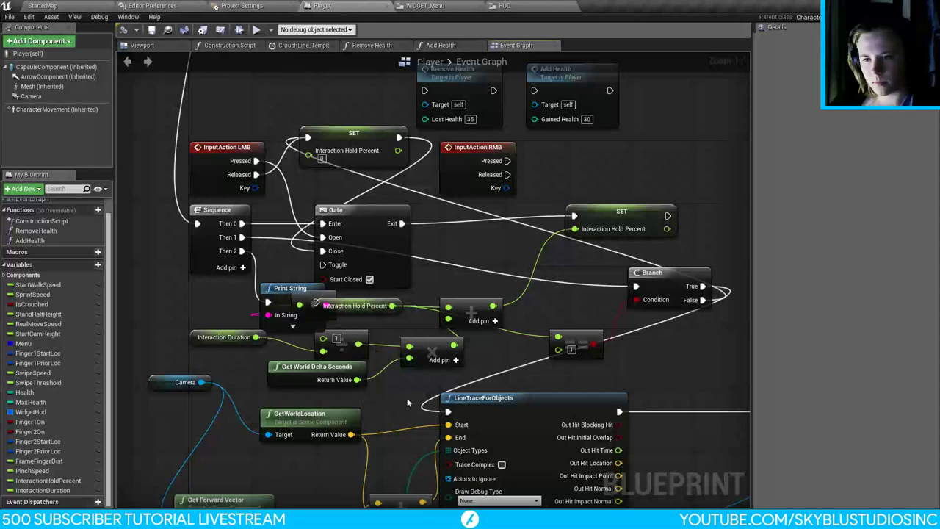
{"action": "left_click", "coordinate": [87, 6]}
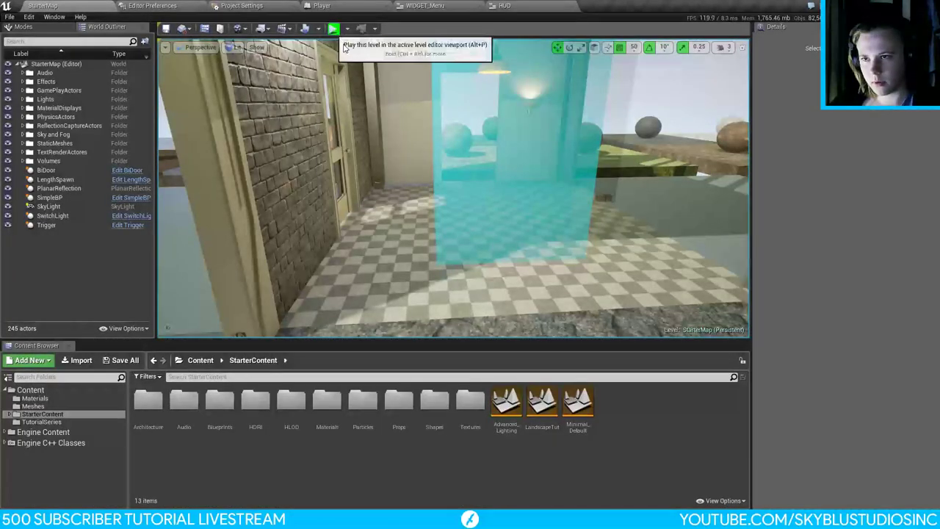
Step: Run a quick play-test with Alt+P and glance at the project's Input settings
{"action": "key", "text": "alt+p"}
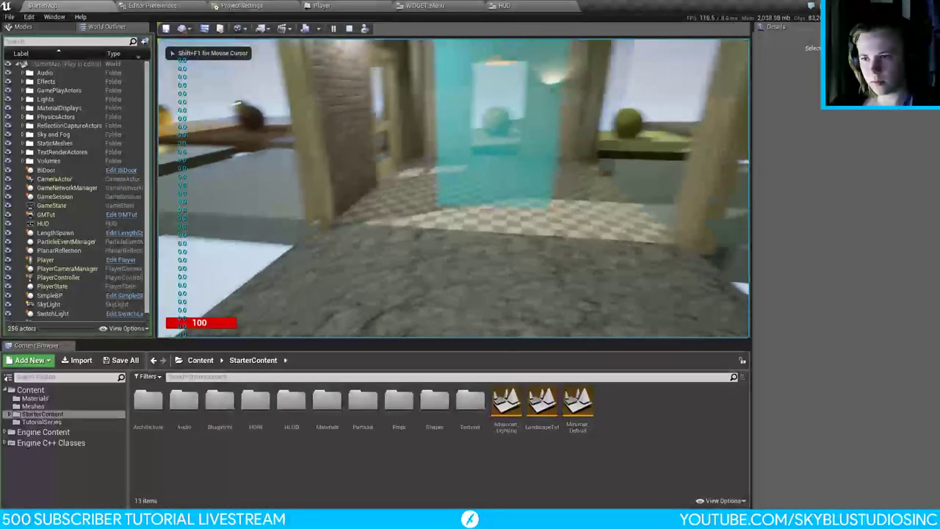
{"action": "key", "text": "Escape"}
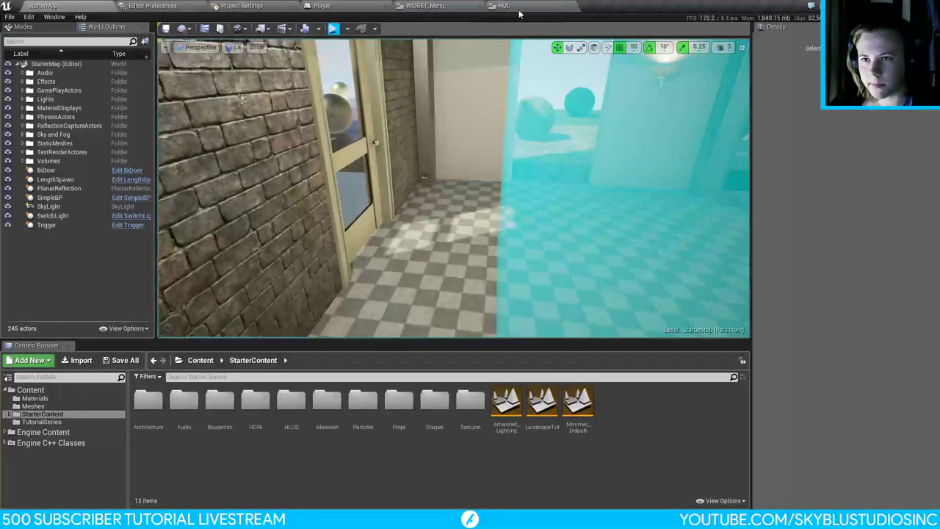
{"action": "left_click", "coordinate": [234, 5]}
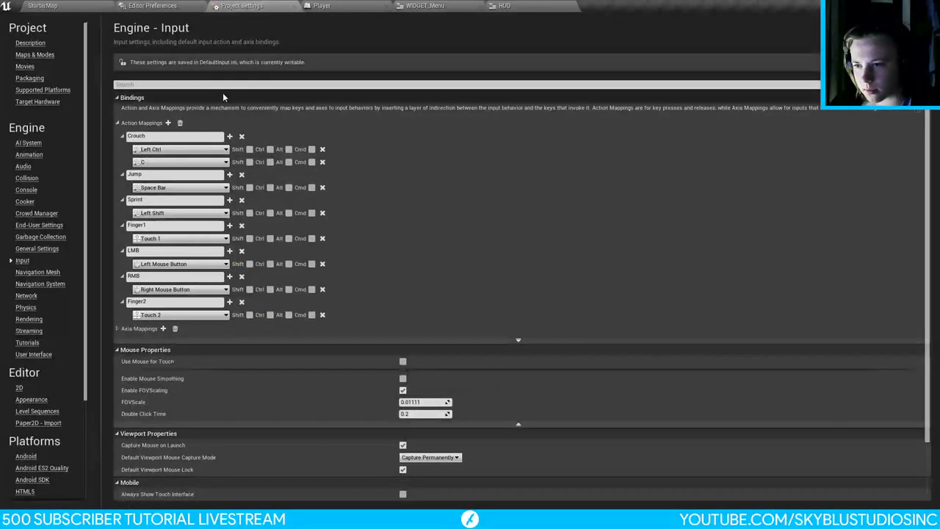
{"action": "left_click", "coordinate": [86, 7]}
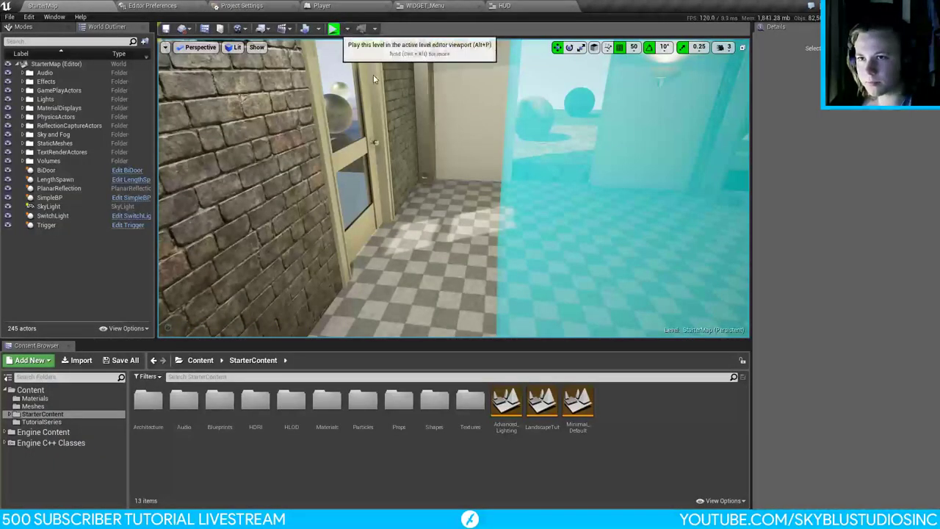
Step: Play-test again, then expand Axis Mappings on the Project Settings Input page
{"action": "left_click", "coordinate": [333, 28]}
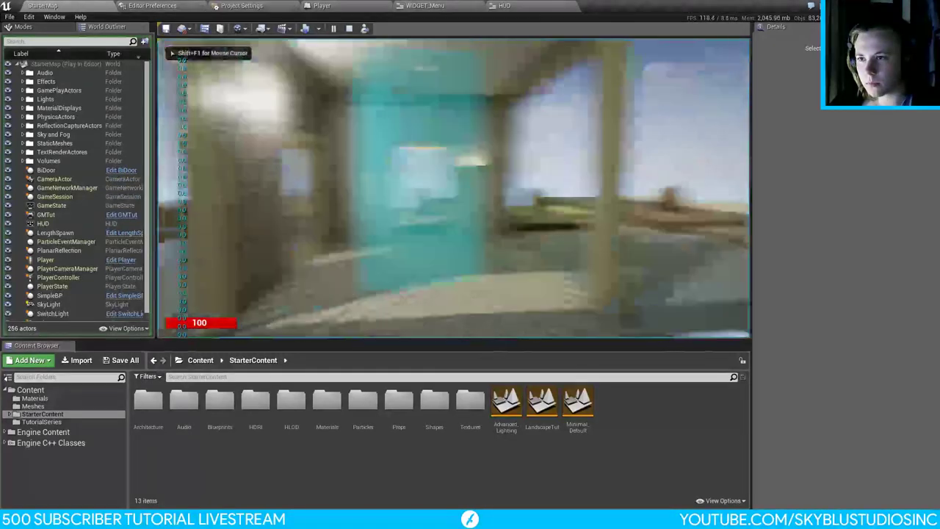
{"action": "key", "text": "shift+F1"}
{"action": "left_click", "coordinate": [235, 5]}
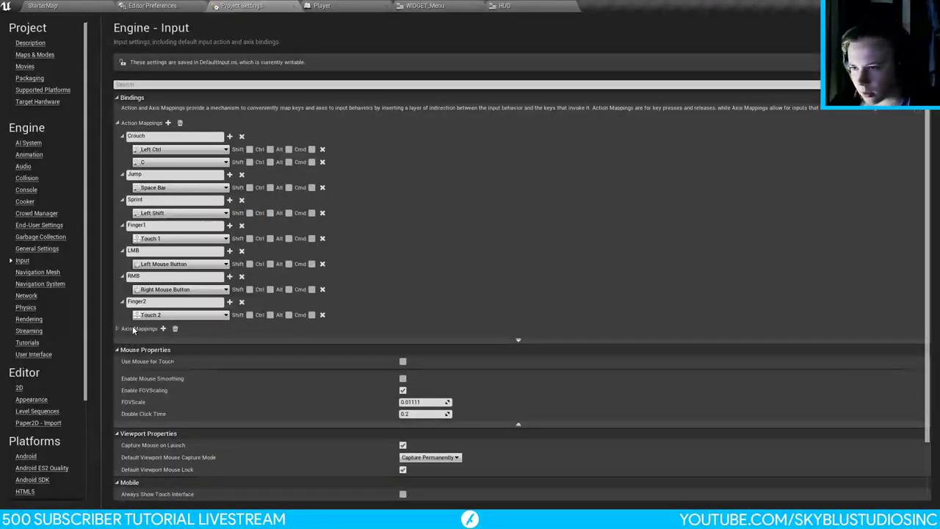
{"action": "left_click", "coordinate": [118, 329]}
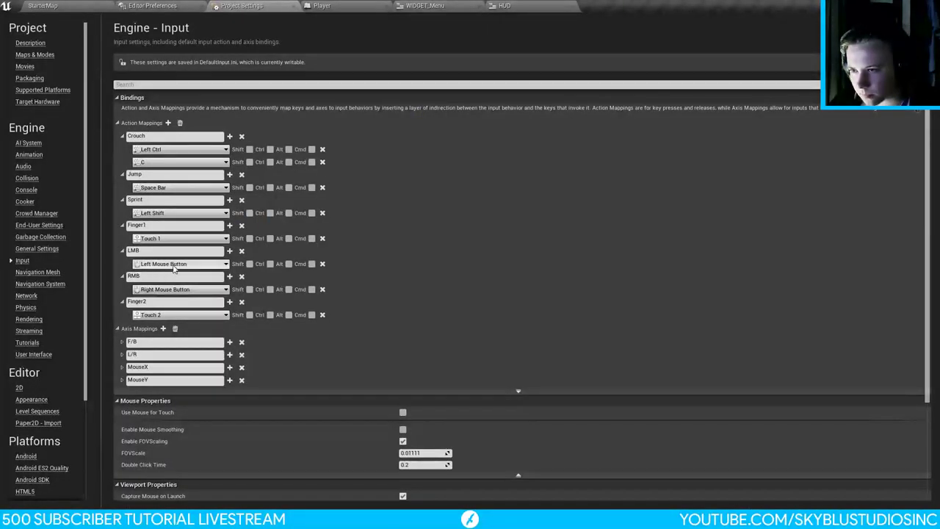
{"action": "left_click", "coordinate": [359, 5]}
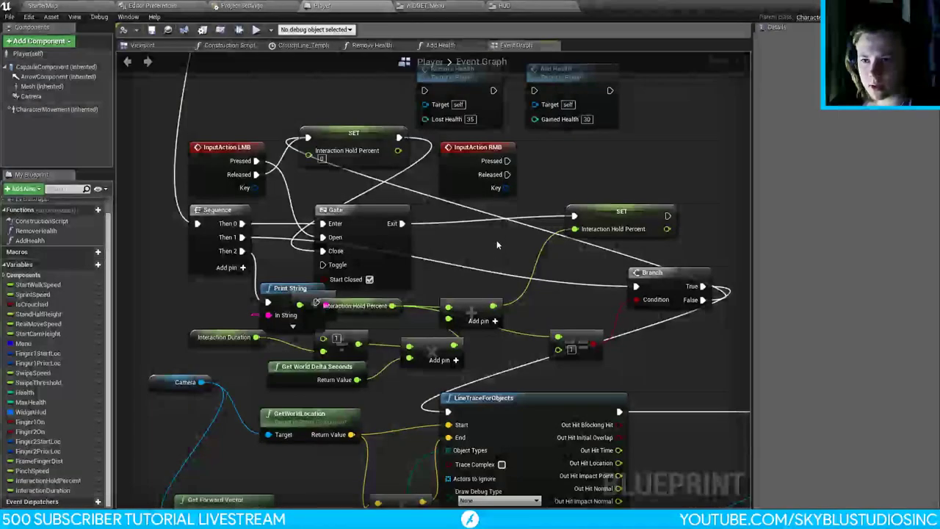
Step: Survey the Player Event Graph to locate the LMB, Gate and Sequence nodes
{"action": "right_click_drag", "start_coordinate": [497, 244], "coordinate": [444, 409]}
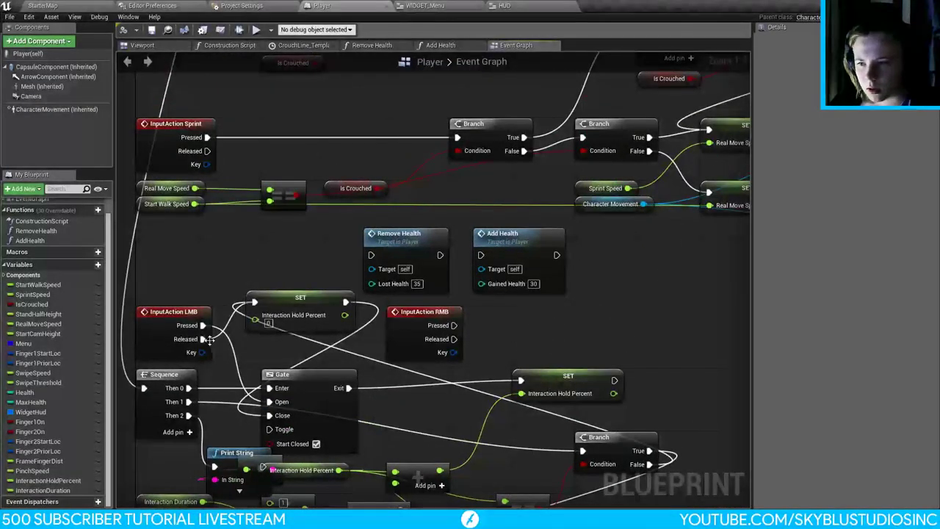
{"action": "right_click_drag", "start_coordinate": [260, 254], "coordinate": [363, 338]}
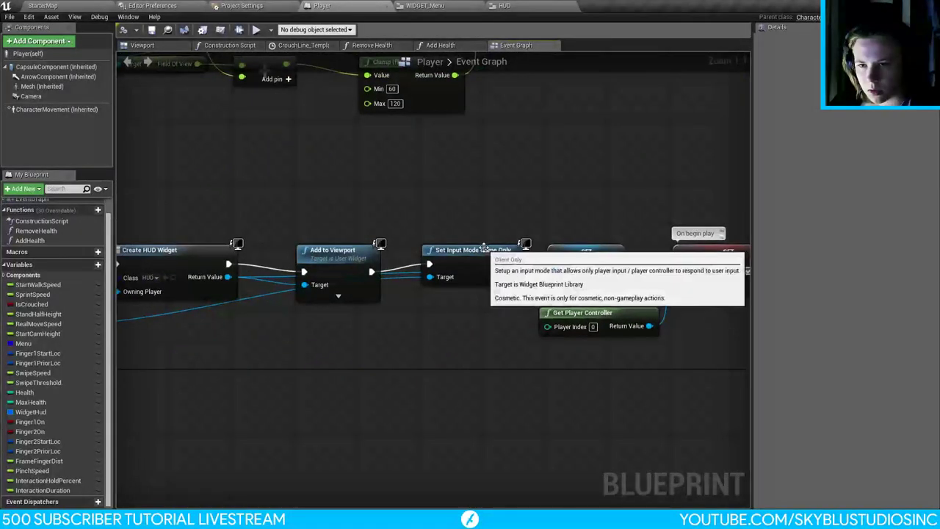
{"action": "left_click", "coordinate": [477, 268]}
{"action": "right_click_drag", "start_coordinate": [605, 228], "coordinate": [452, 187]}
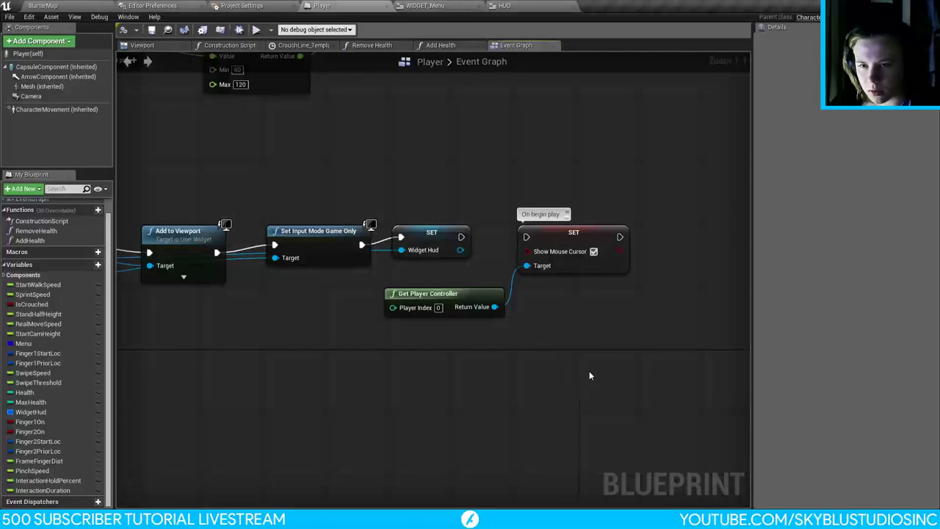
{"action": "right_click_drag", "start_coordinate": [404, 391], "coordinate": [466, 289]}
{"action": "scroll", "coordinate": [466, 289], "scroll_direction": "down", "scroll_amount": 5}
{"action": "scroll", "coordinate": [487, 235], "scroll_direction": "up", "scroll_amount": 4}
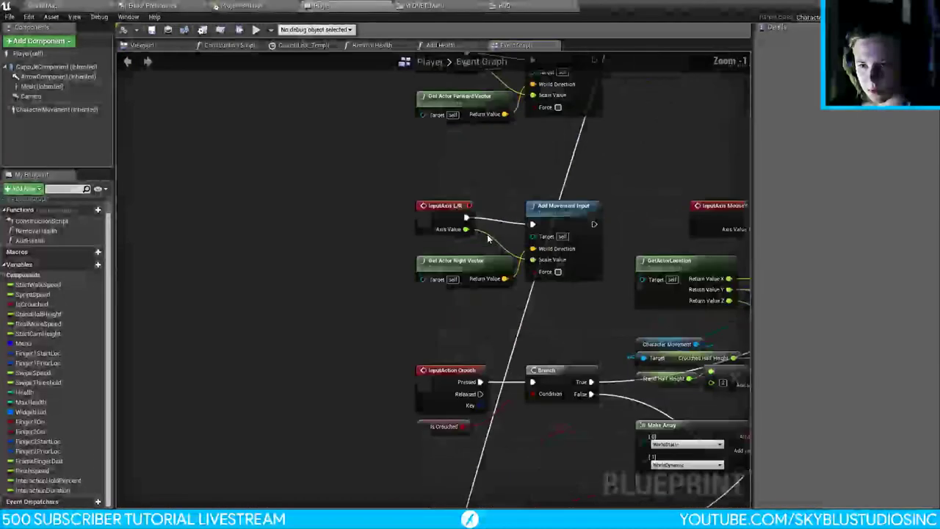
{"action": "scroll", "coordinate": [419, 348], "scroll_direction": "up", "scroll_amount": 2}
{"action": "right_click_drag", "start_coordinate": [418, 348], "coordinate": [415, 228]}
{"action": "right_click_drag", "start_coordinate": [411, 367], "coordinate": [386, 243]}
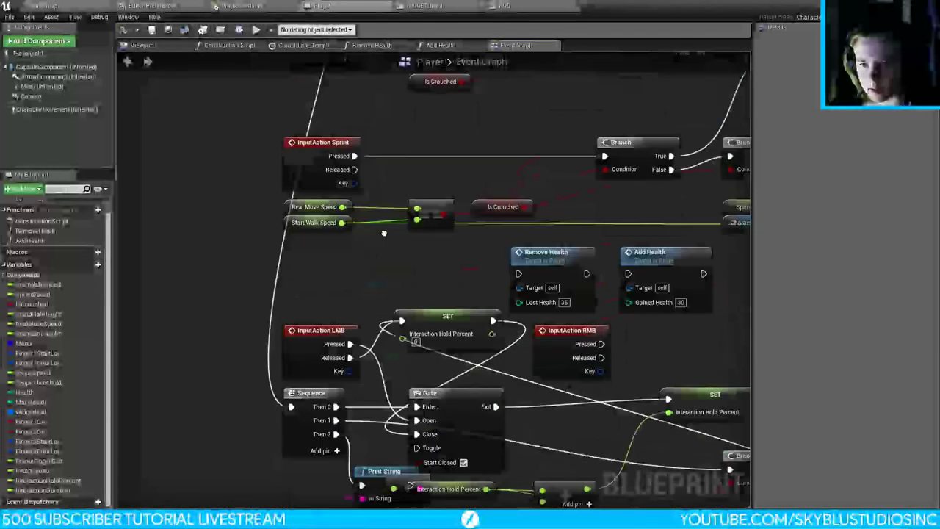
{"action": "right_click_drag", "start_coordinate": [382, 374], "coordinate": [379, 251]}
Step: Attach a Print String 'Hello' to LMB Pressed, then compile and save the Player blueprint
{"action": "left_click_drag", "start_coordinate": [372, 210], "coordinate": [381, 128]}
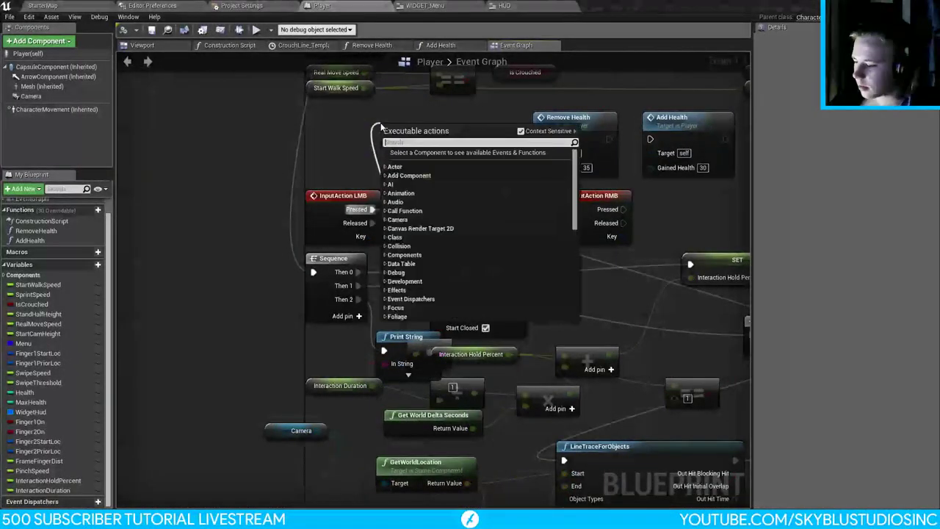
{"action": "type", "text": "prin"}
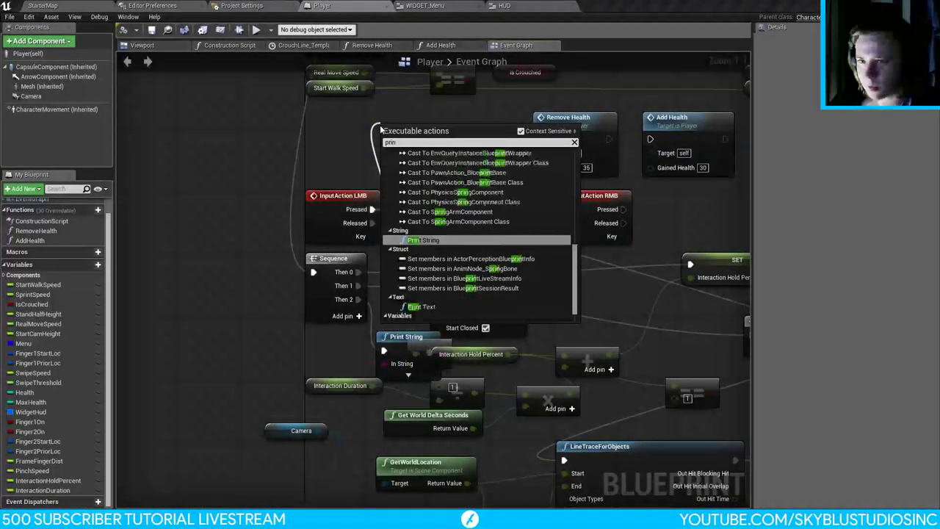
{"action": "key", "text": "Return"}
{"action": "right_click_drag", "start_coordinate": [411, 132], "coordinate": [385, 252]}
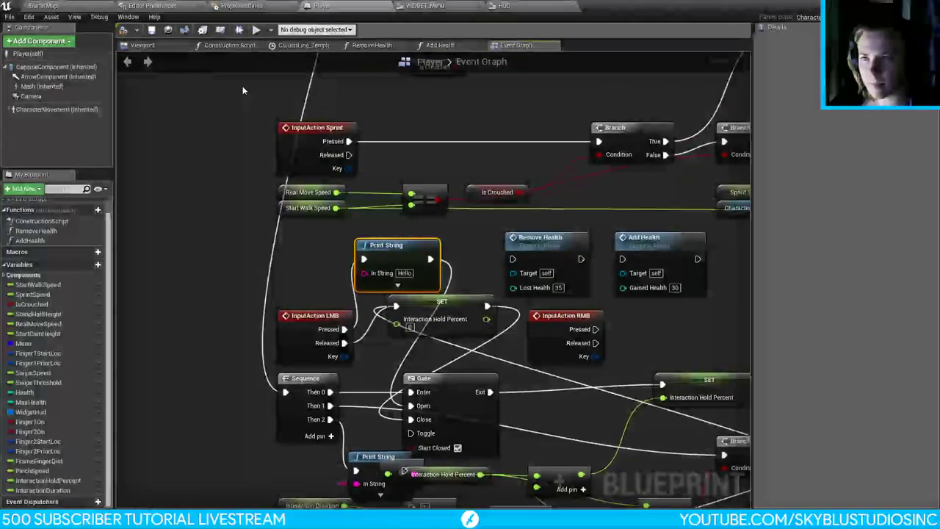
{"action": "left_click", "coordinate": [124, 29]}
{"action": "left_click", "coordinate": [152, 29]}
{"action": "left_click", "coordinate": [82, 4]}
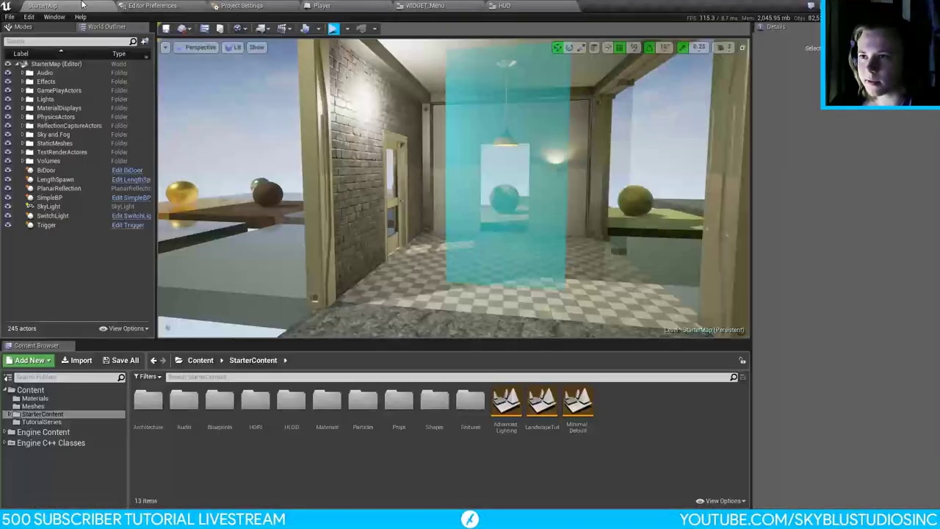
Step: Play-test and click in-game to see 'Hello' printed among the 0.0 values
{"action": "left_click", "coordinate": [333, 28]}
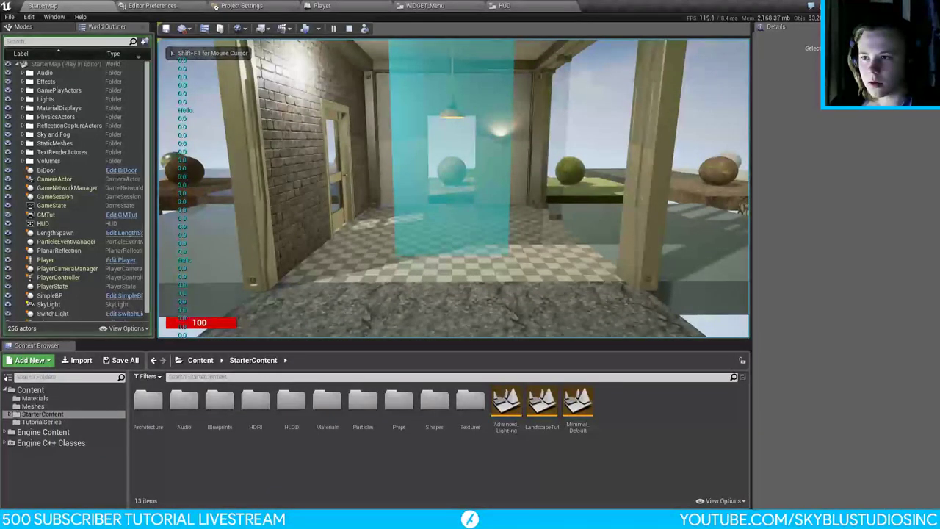
{"action": "key", "text": "Escape"}
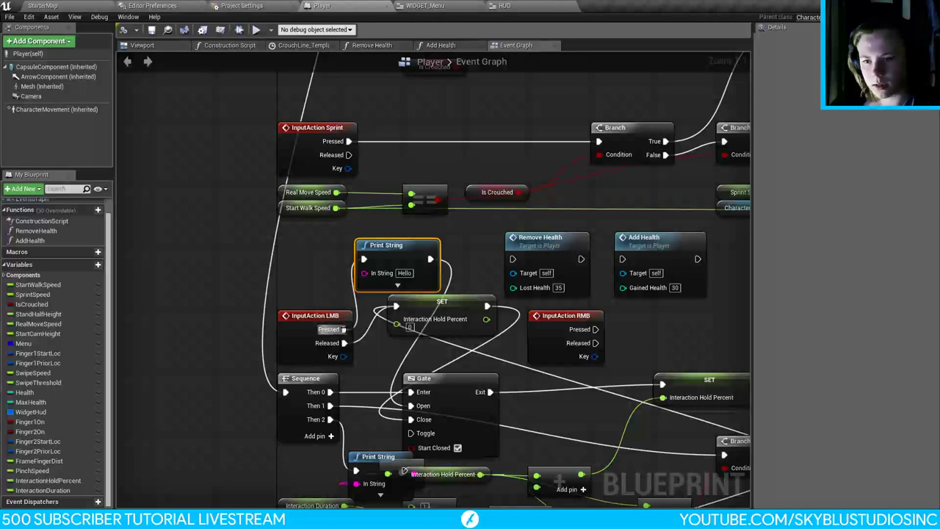
Step: Delete the Hello Print String and connect LMB Pressed to the Gate's Open input
{"action": "key", "text": "Delete"}
{"action": "left_click_drag", "start_coordinate": [344, 329], "coordinate": [422, 409]}
{"action": "right_click_drag", "start_coordinate": [422, 408], "coordinate": [381, 314]}
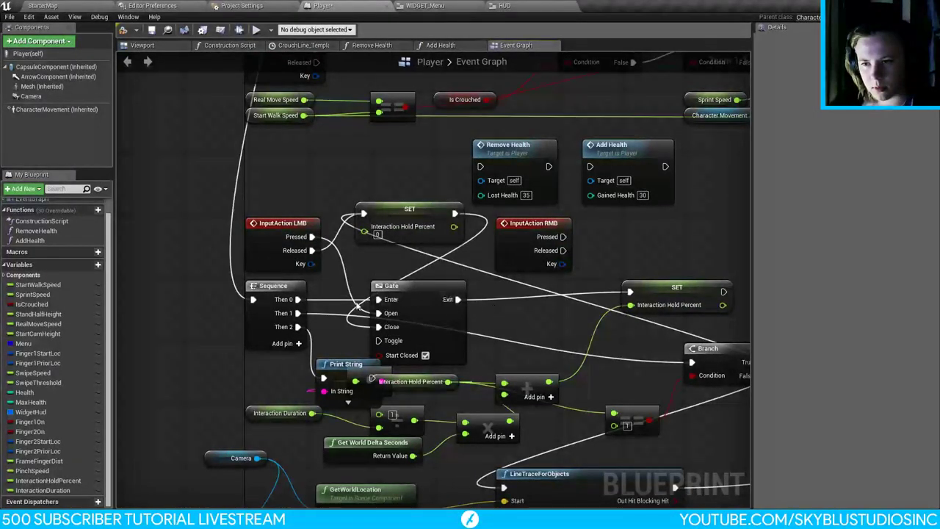
Step: Add a Sequence node after Branch True, wiring its Then 1 back to the hold-percent reset
{"action": "right_click_drag", "start_coordinate": [342, 208], "coordinate": [354, 146]}
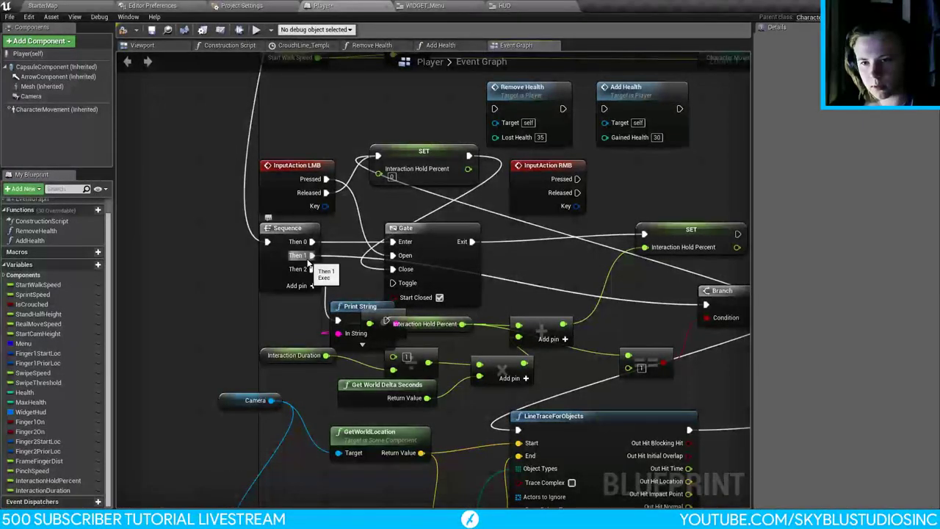
{"action": "right_click_drag", "start_coordinate": [309, 262], "coordinate": [138, 215]}
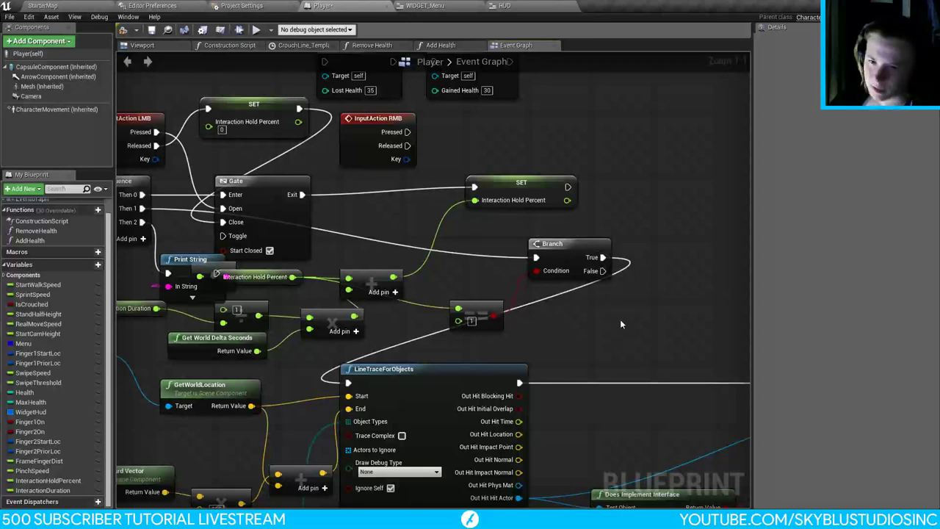
{"action": "left_click_drag", "start_coordinate": [610, 264], "coordinate": [647, 267]}
{"action": "type", "text": "seq"}
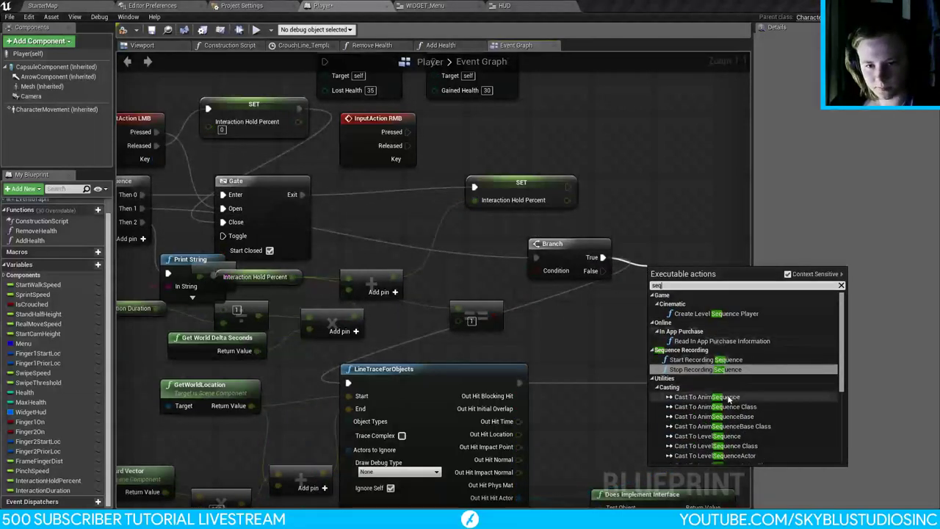
{"action": "type", "text": "uen"}
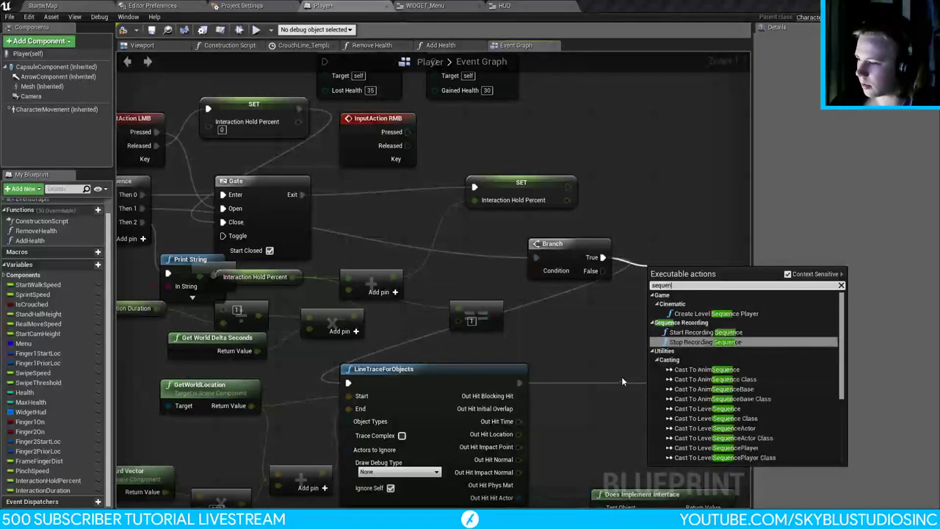
{"action": "type", "text": "ce"}
{"action": "left_click", "coordinate": [705, 444]}
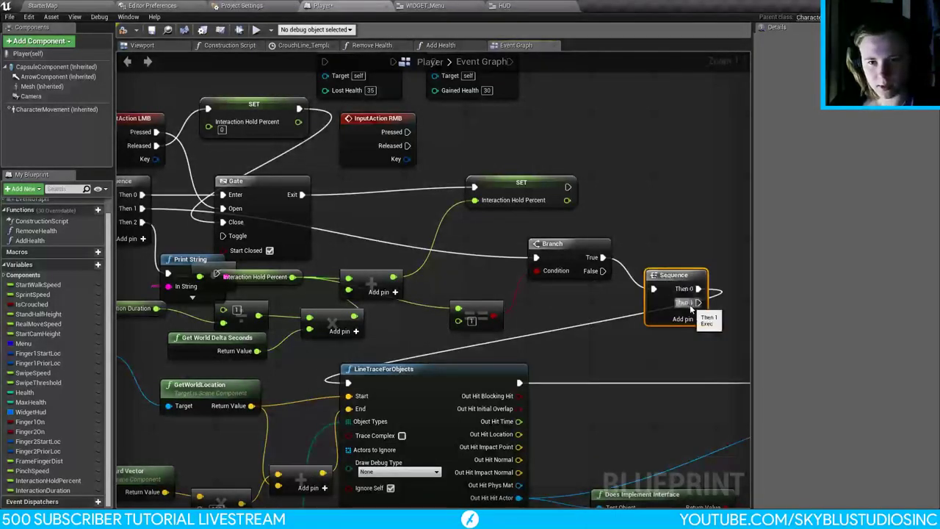
{"action": "left_click_drag", "start_coordinate": [698, 302], "coordinate": [208, 108]}
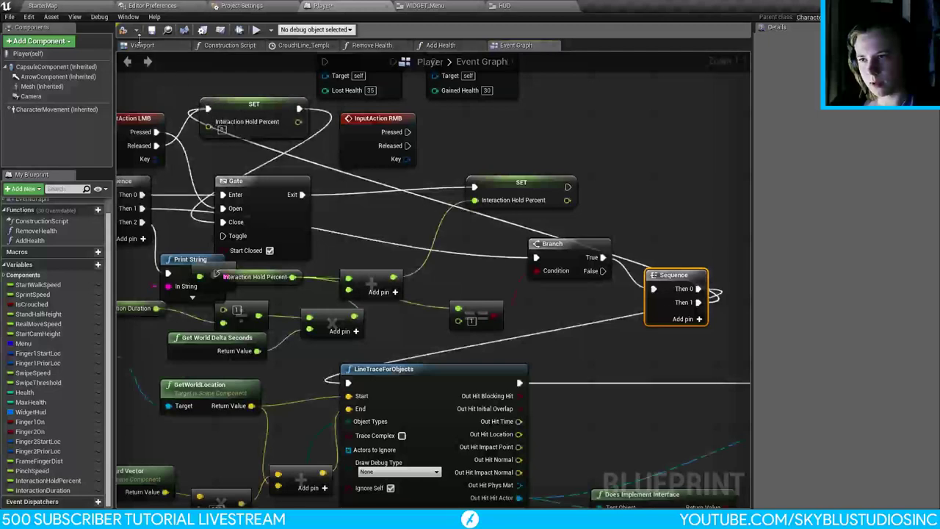
{"action": "left_click", "coordinate": [70, 5]}
{"action": "left_click", "coordinate": [340, 28]}
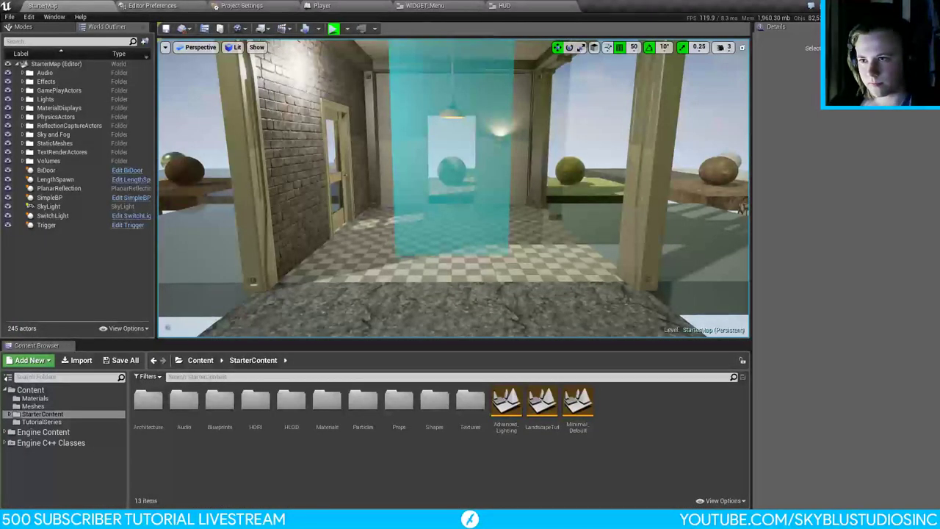
Step: Play-test while holding the mouse button, watching the printed hold percent climb past 2.0
{"action": "key", "text": "w"}
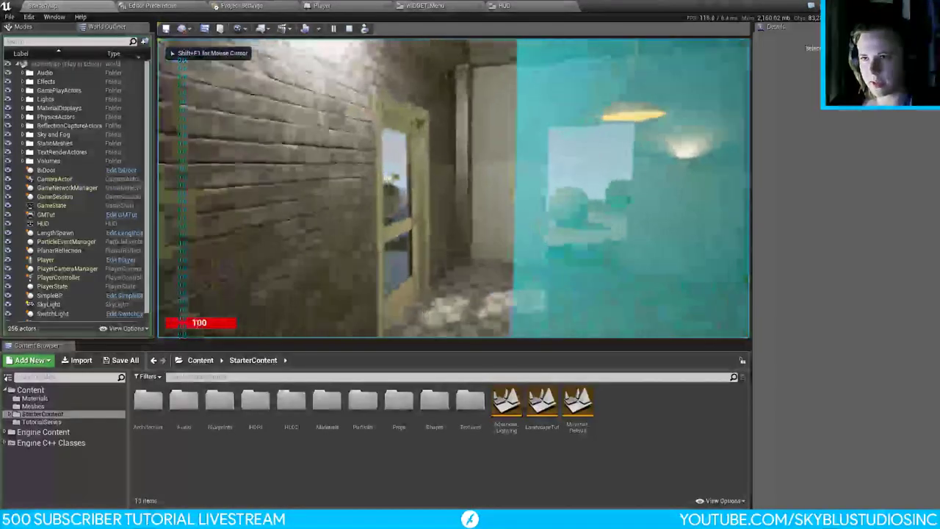
{"action": "key", "text": "w"}
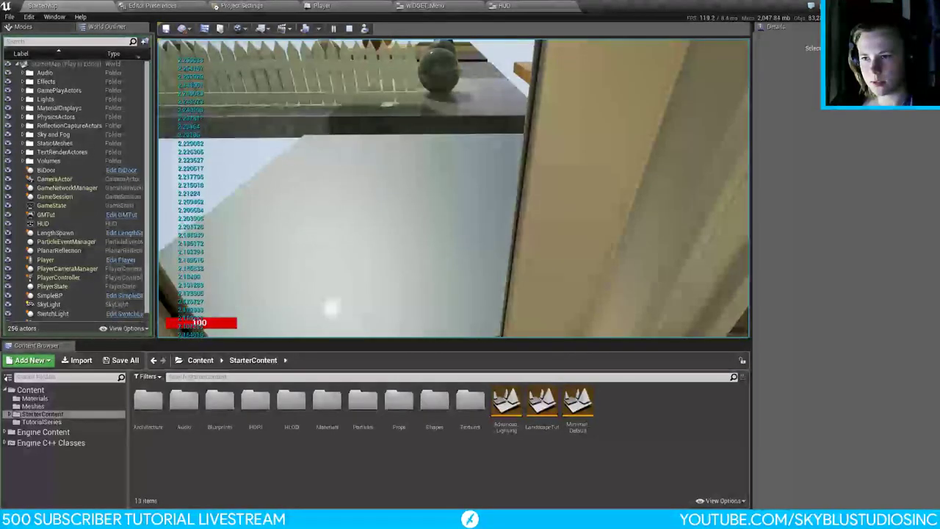
{"action": "key", "text": "Escape"}
{"action": "left_click", "coordinate": [335, 5]}
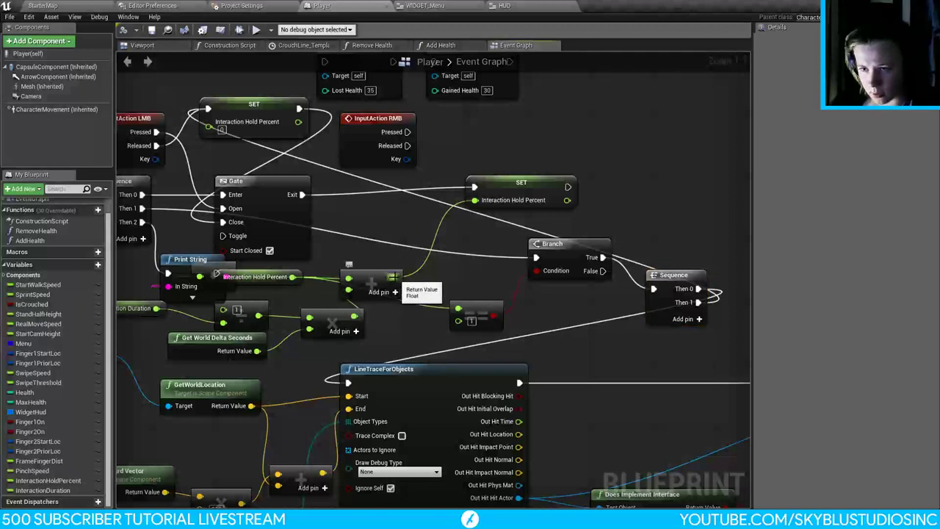
Step: Insert a Clamp (float) node, Min 0.0 and Max 1.0, before the hold-percent SET
{"action": "left_click_drag", "start_coordinate": [394, 277], "coordinate": [421, 262]}
{"action": "type", "text": "cl"}
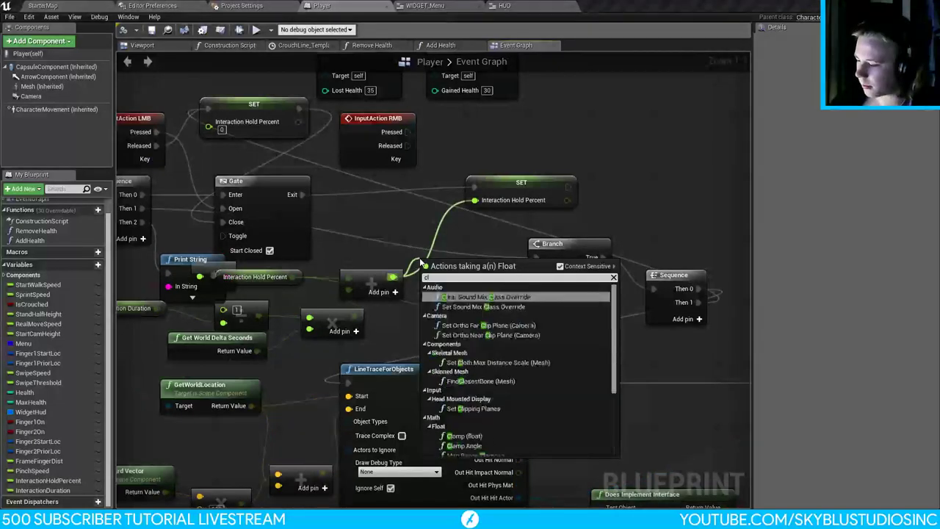
{"action": "type", "text": "amp"}
{"action": "key", "text": "Return"}
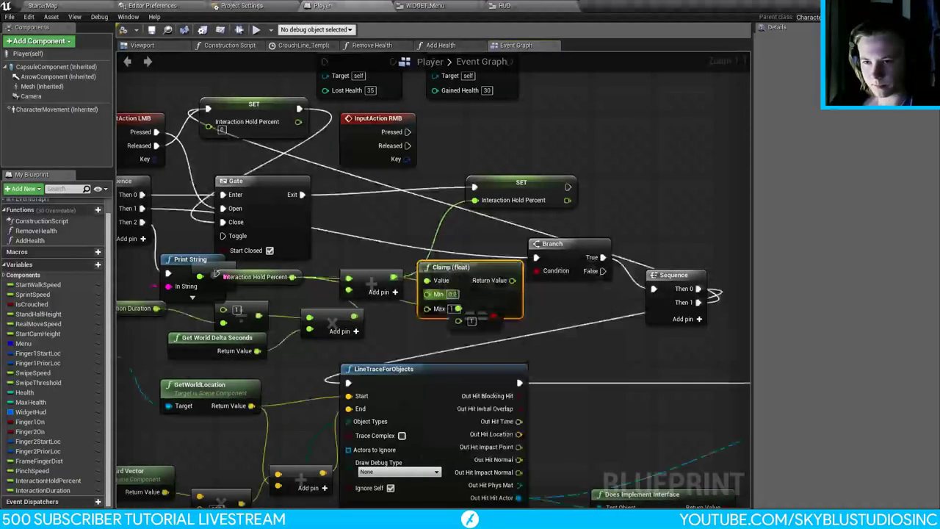
{"action": "left_click_drag", "start_coordinate": [425, 262], "coordinate": [428, 218]}
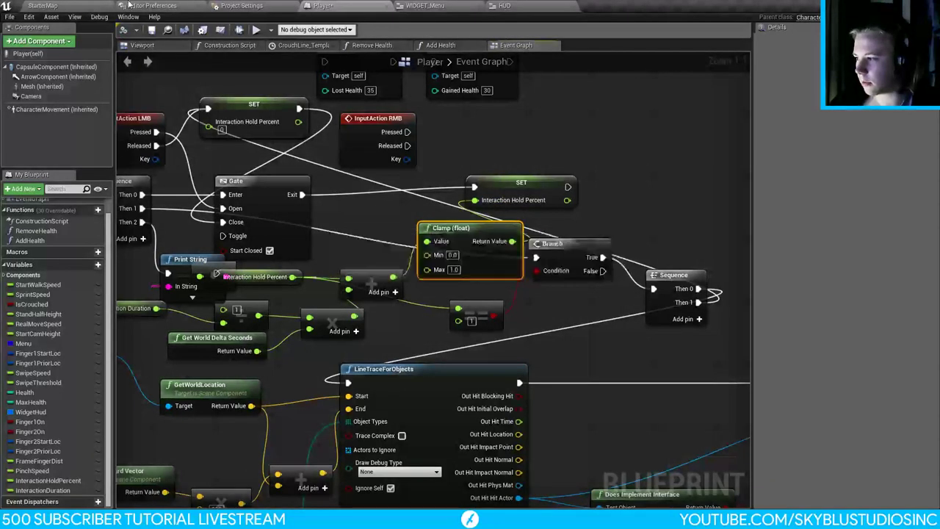
{"action": "left_click", "coordinate": [111, 5]}
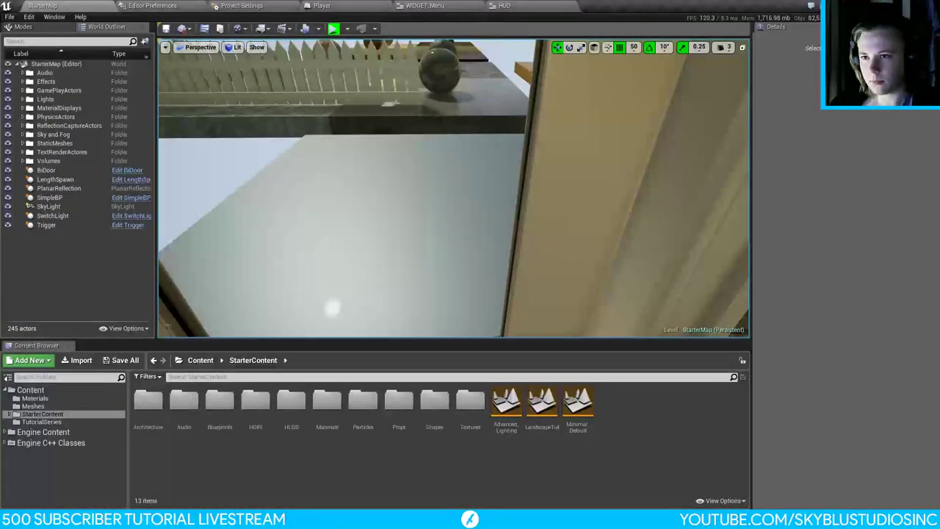
Step: Play-test the level to check the hold-percent values now clamped between 0 and 1, then stop
{"action": "left_click", "coordinate": [333, 27]}
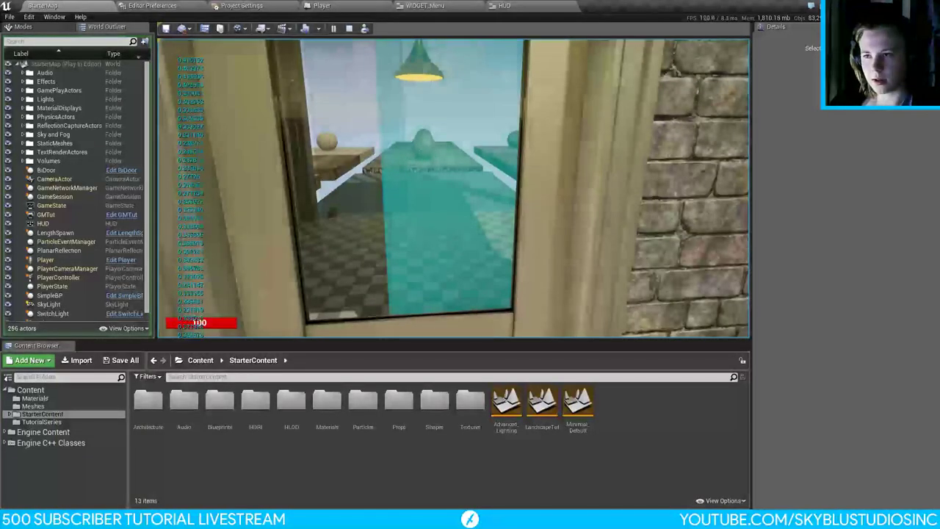
{"action": "key", "text": "Escape"}
Step: Back in the Player Event Graph, delete the Print String node
{"action": "left_click", "coordinate": [322, 5]}
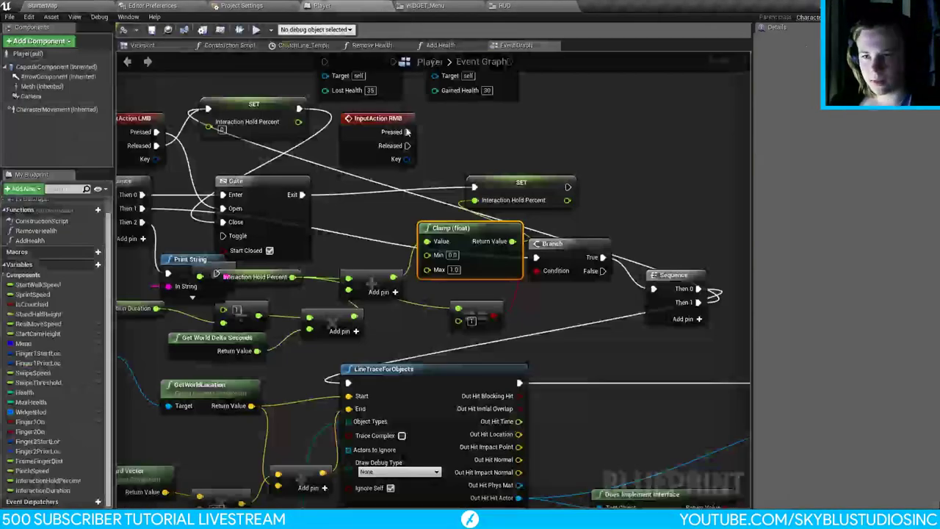
{"action": "scroll", "coordinate": [496, 219], "scroll_direction": "up", "scroll_amount": 2}
{"action": "right_click_drag", "start_coordinate": [391, 138], "coordinate": [282, 136]}
{"action": "left_click", "coordinate": [198, 289]}
{"action": "key", "text": "Delete"}
{"action": "right_click_drag", "start_coordinate": [198, 289], "coordinate": [257, 276]}
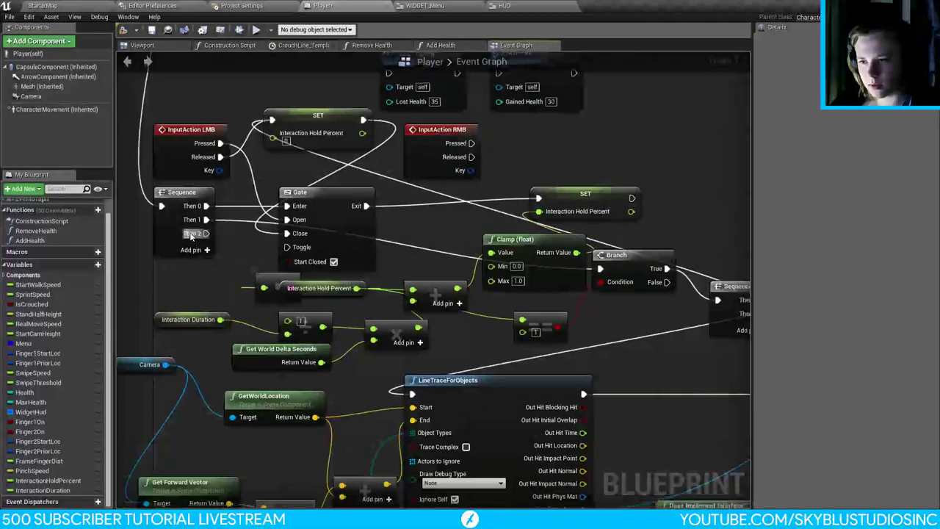
Step: Delete the Remove Health and Add Health nodes and shift the InputAction RMB event aside
{"action": "left_click", "coordinate": [193, 233]}
{"action": "right_click_drag", "start_coordinate": [383, 217], "coordinate": [309, 267]}
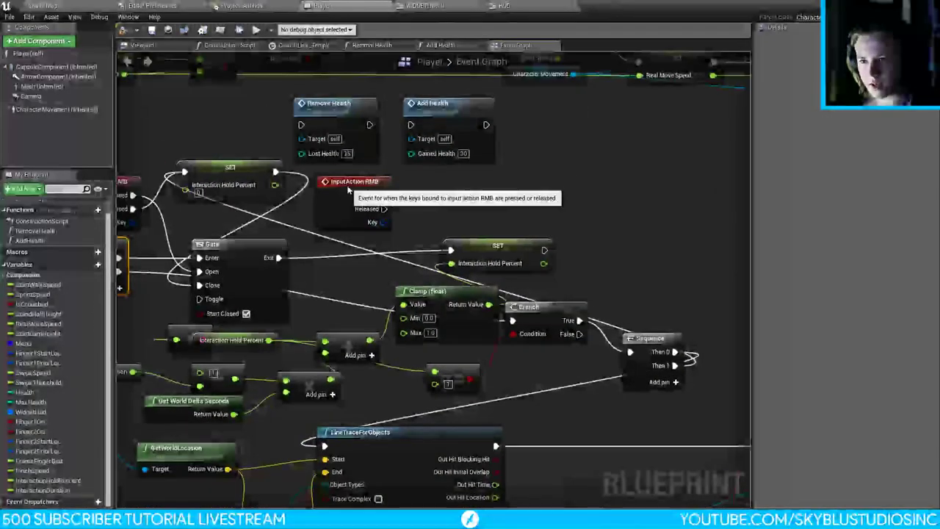
{"action": "left_click_drag", "start_coordinate": [360, 185], "coordinate": [669, 126]}
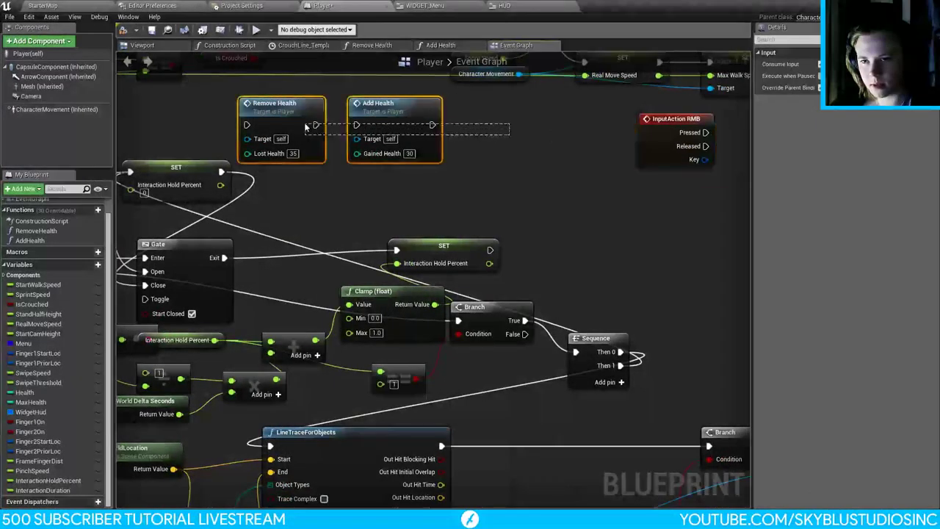
{"action": "left_click_drag", "start_coordinate": [306, 127], "coordinate": [305, 127]}
{"action": "key", "text": "Delete"}
{"action": "left_click_drag", "start_coordinate": [661, 122], "coordinate": [619, 126]}
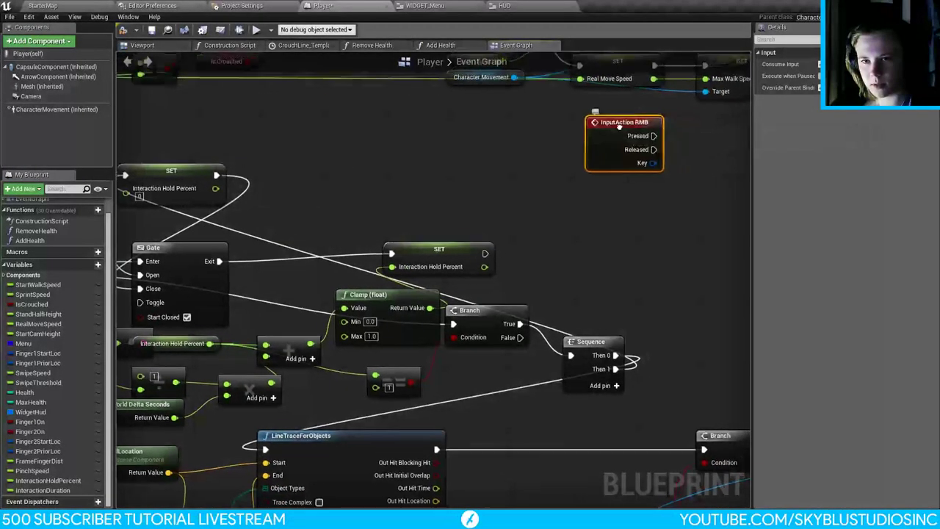
{"action": "right_click_drag", "start_coordinate": [619, 126], "coordinate": [650, 132]}
{"action": "left_click", "coordinate": [566, 224]}
Step: Rearrange the Gate, SET and Sequence nodes, placing the Interaction Hold Percent SET right of the Gate
{"action": "left_click_drag", "start_coordinate": [398, 206], "coordinate": [644, 136]}
{"action": "left_click_drag", "start_coordinate": [342, 138], "coordinate": [355, 215]}
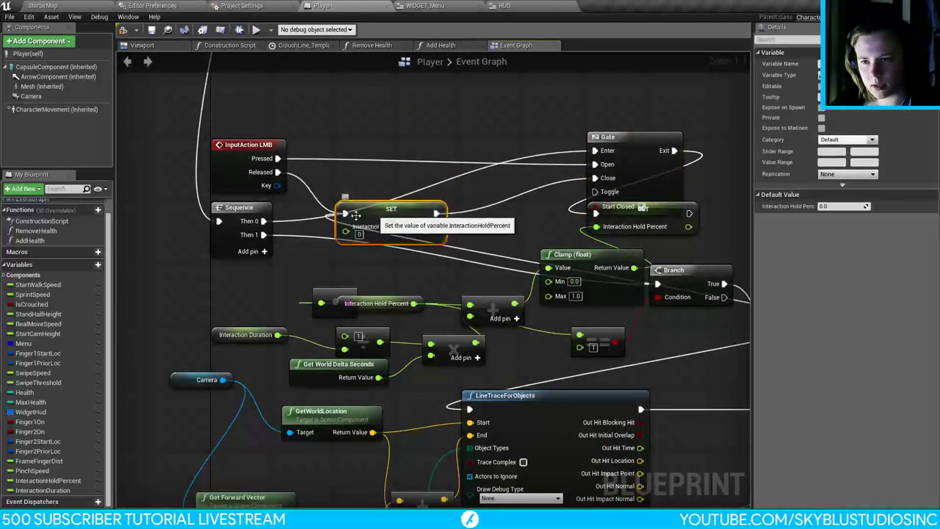
{"action": "left_click_drag", "start_coordinate": [238, 208], "coordinate": [373, 150]}
{"action": "right_click_drag", "start_coordinate": [599, 299], "coordinate": [515, 245]}
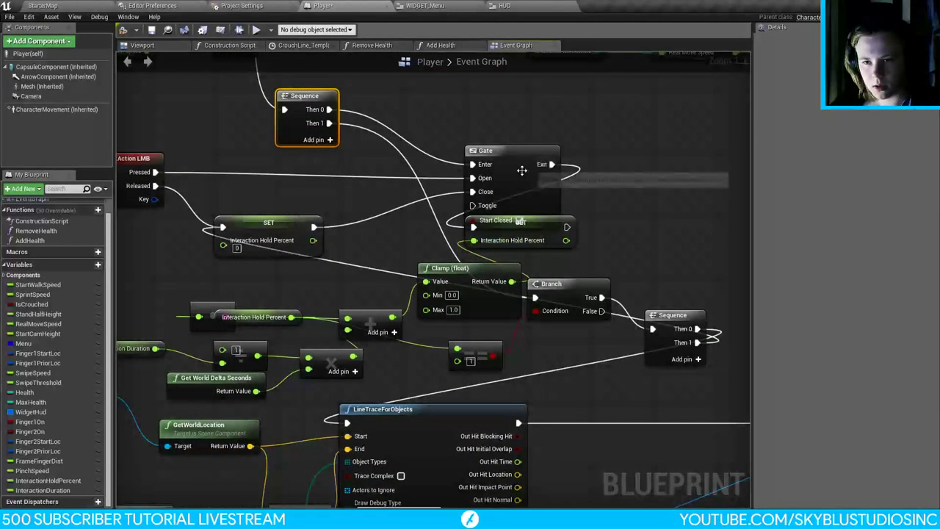
{"action": "left_click_drag", "start_coordinate": [532, 229], "coordinate": [716, 165]}
{"action": "right_click_drag", "start_coordinate": [731, 238], "coordinate": [628, 215]}
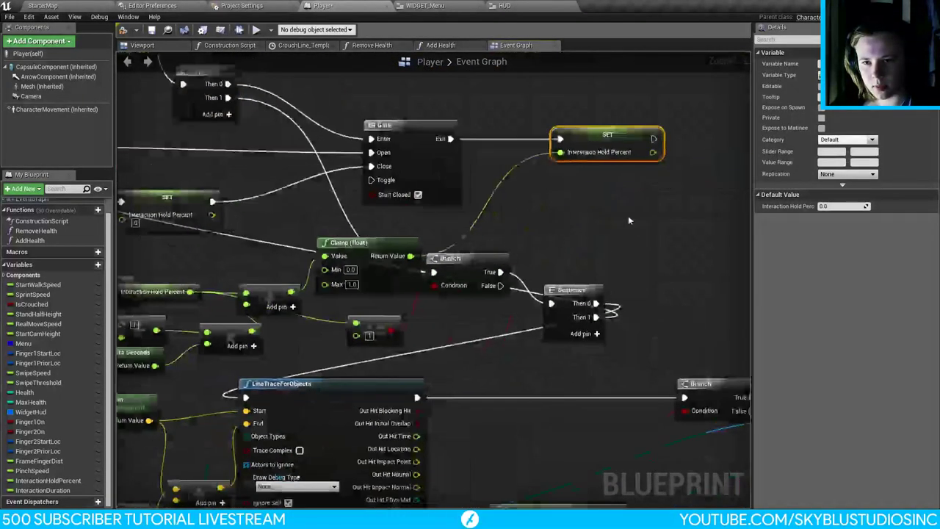
Step: Place the Branch and Sequence nodes above and right of the Gate, then select the InputAction LMB event
{"action": "left_click_drag", "start_coordinate": [628, 221], "coordinate": [542, 185]}
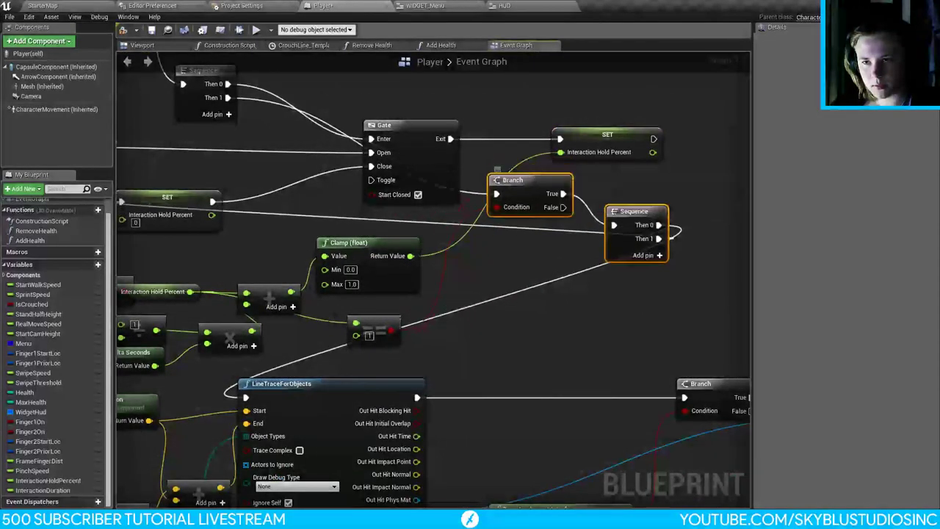
{"action": "right_click_drag", "start_coordinate": [551, 177], "coordinate": [506, 265]}
{"action": "left_click_drag", "start_coordinate": [506, 265], "coordinate": [392, 156]}
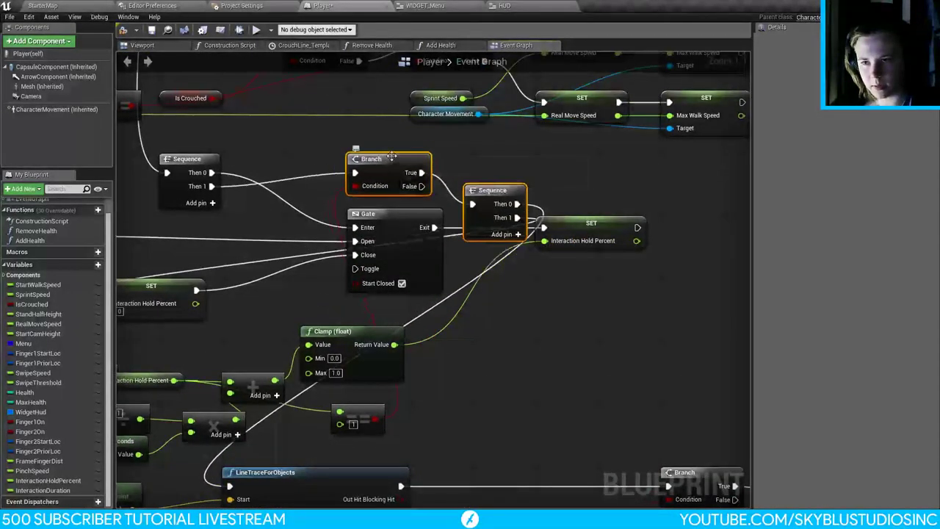
{"action": "left_click_drag", "start_coordinate": [497, 196], "coordinate": [501, 166]}
{"action": "right_click_drag", "start_coordinate": [146, 360], "coordinate": [237, 323]}
{"action": "left_click", "coordinate": [439, 373]}
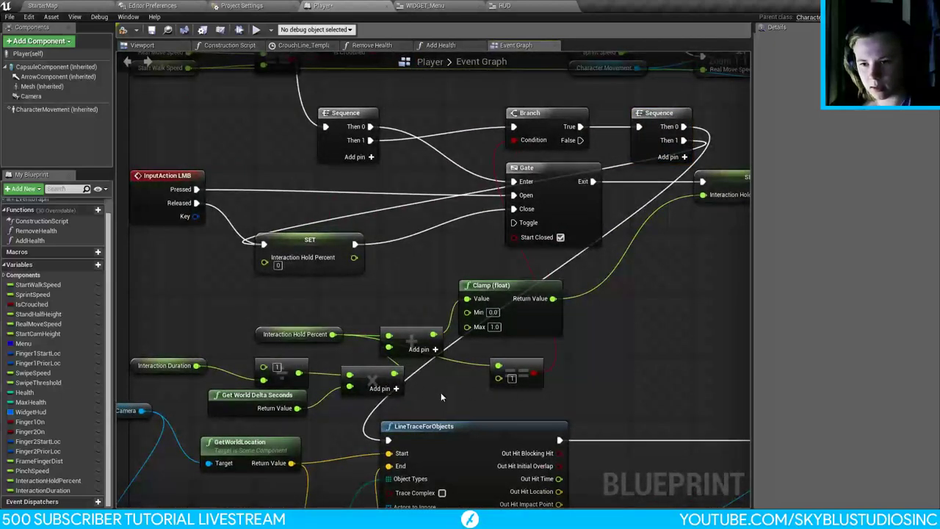
{"action": "right_click_drag", "start_coordinate": [513, 402], "coordinate": [615, 437]}
{"action": "right_click_drag", "start_coordinate": [431, 296], "coordinate": [452, 395]}
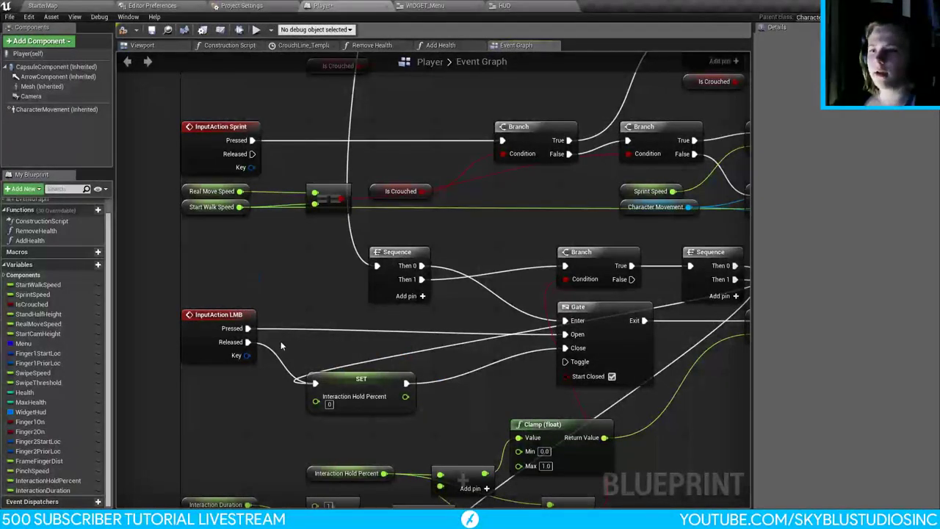
{"action": "left_click_drag", "start_coordinate": [234, 390], "coordinate": [234, 390]}
{"action": "left_click", "coordinate": [225, 259]}
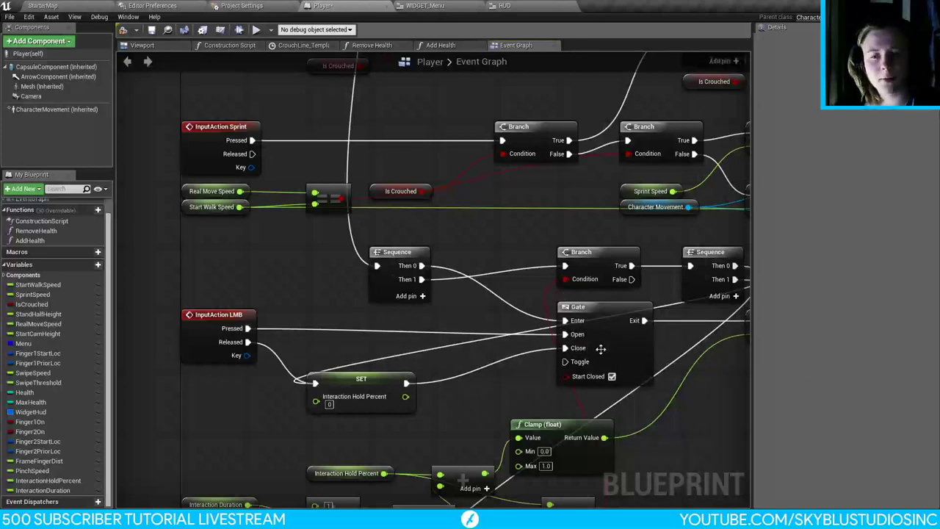
{"action": "right_click_drag", "start_coordinate": [593, 334], "coordinate": [523, 347]}
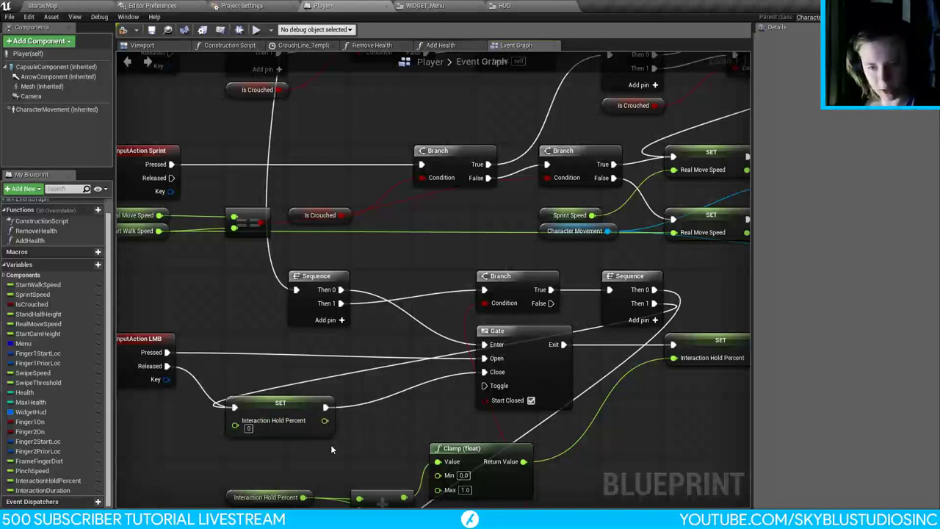
{"action": "left_click_drag", "start_coordinate": [235, 388], "coordinate": [234, 390]}
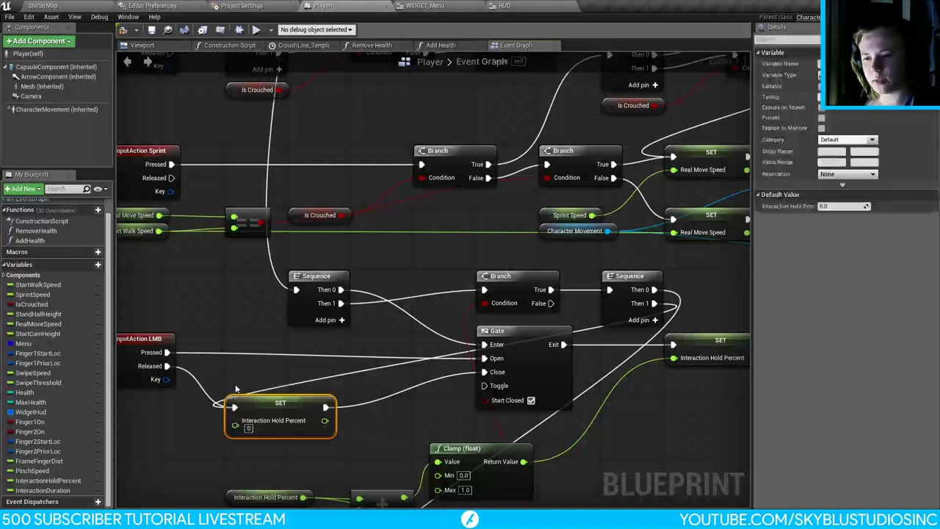
{"action": "left_click", "coordinate": [405, 431]}
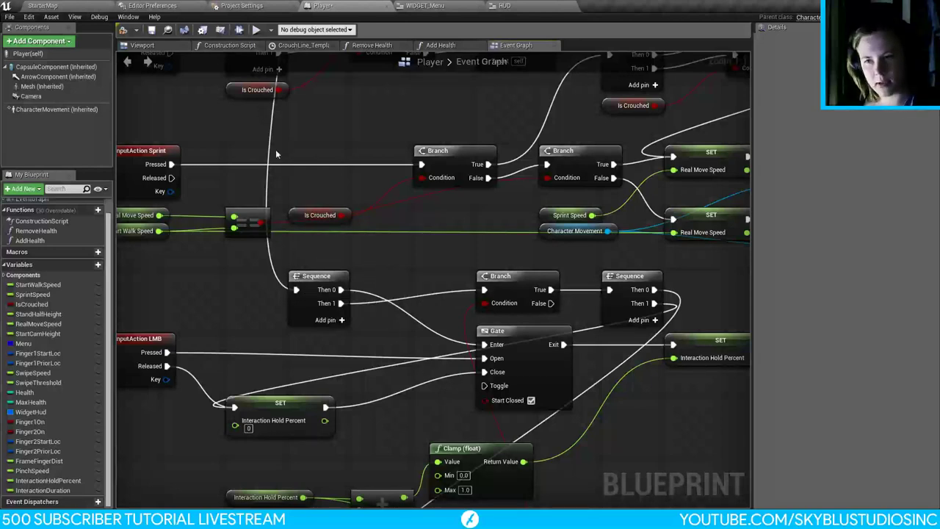
{"action": "right_click_drag", "start_coordinate": [544, 351], "coordinate": [474, 275]}
{"action": "right_click_drag", "start_coordinate": [179, 297], "coordinate": [257, 313]}
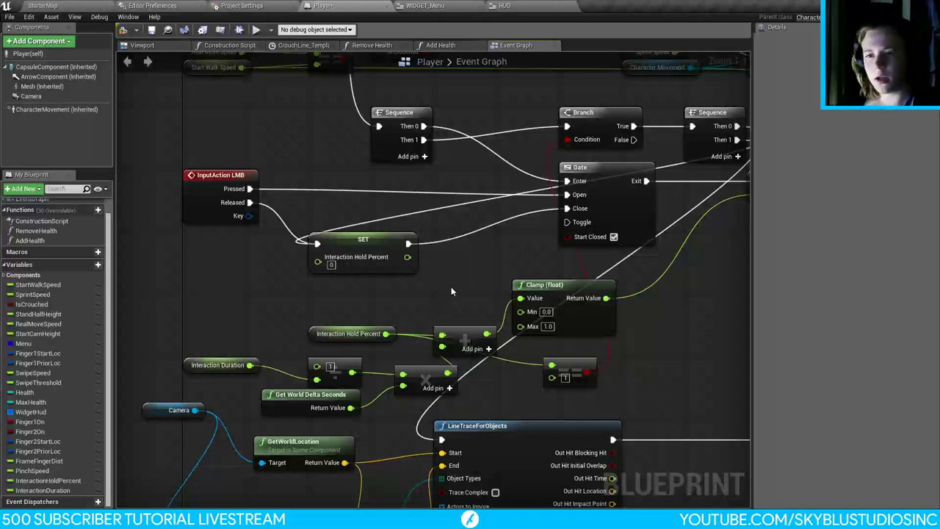
Step: Connect the Sequence node's Then 1 output to the Interaction Hold Percent SET node's execution input
{"action": "right_click_drag", "start_coordinate": [451, 287], "coordinate": [397, 284]}
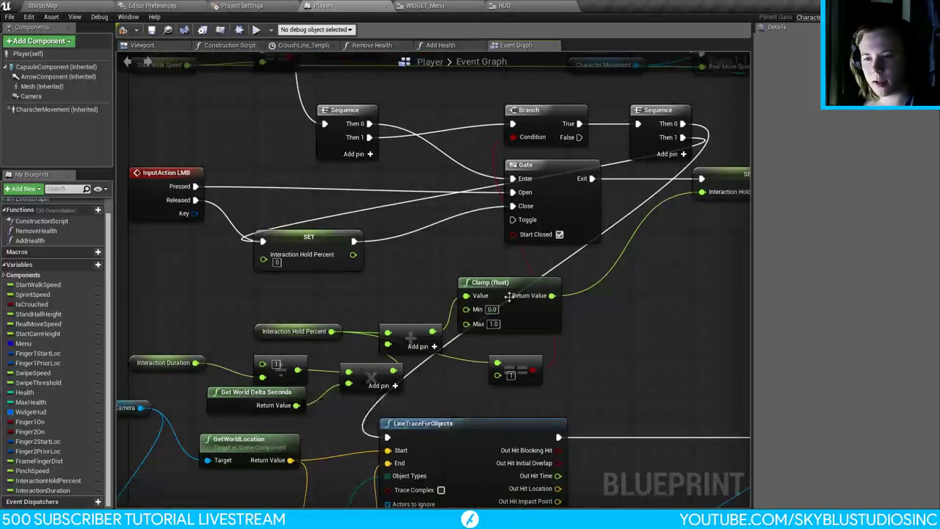
{"action": "right_click_drag", "start_coordinate": [657, 240], "coordinate": [547, 312]}
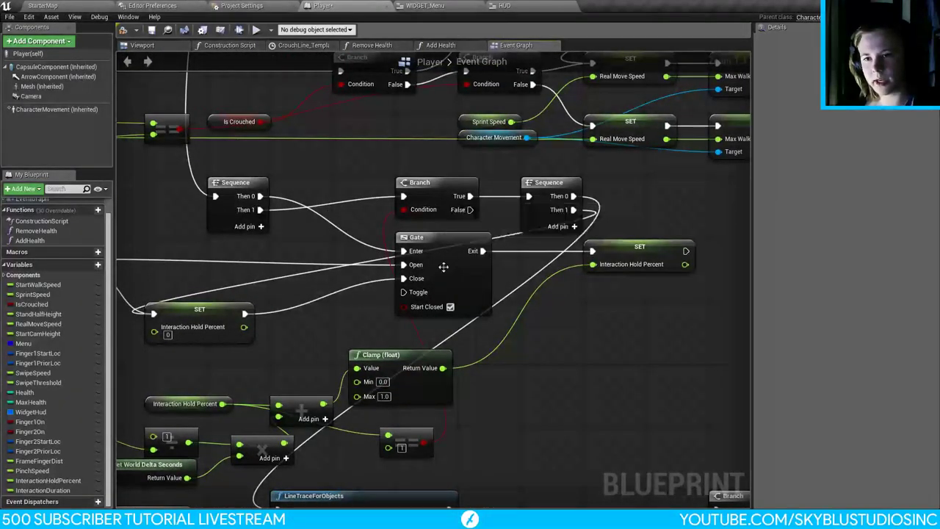
{"action": "right_click_drag", "start_coordinate": [427, 431], "coordinate": [487, 423]}
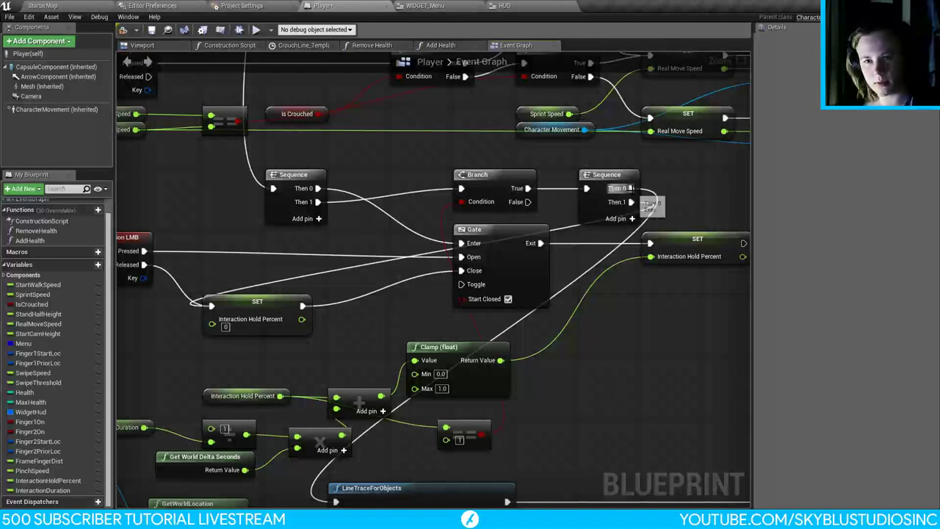
{"action": "right_click_drag", "start_coordinate": [521, 439], "coordinate": [528, 235]}
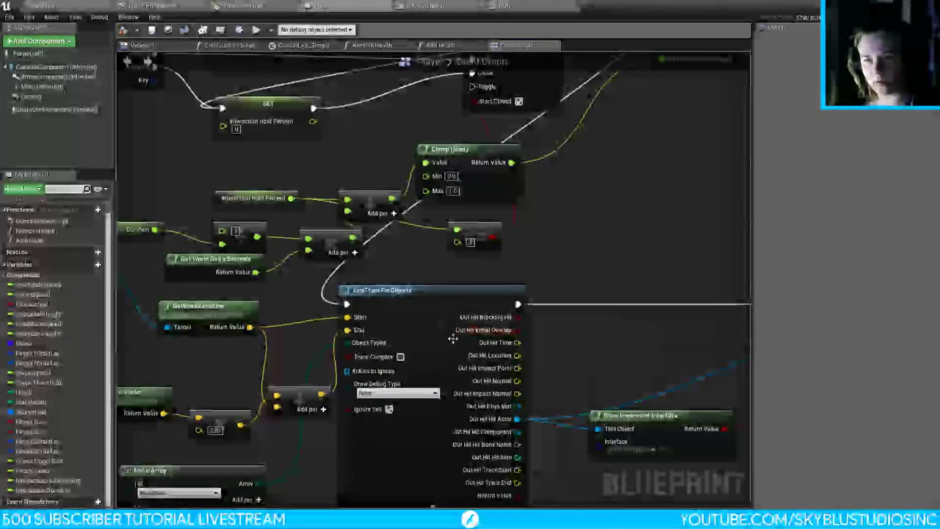
{"action": "right_click_drag", "start_coordinate": [406, 316], "coordinate": [185, 271]}
{"action": "right_click_drag", "start_coordinate": [514, 226], "coordinate": [577, 388]}
{"action": "right_click_drag", "start_coordinate": [394, 215], "coordinate": [468, 277]}
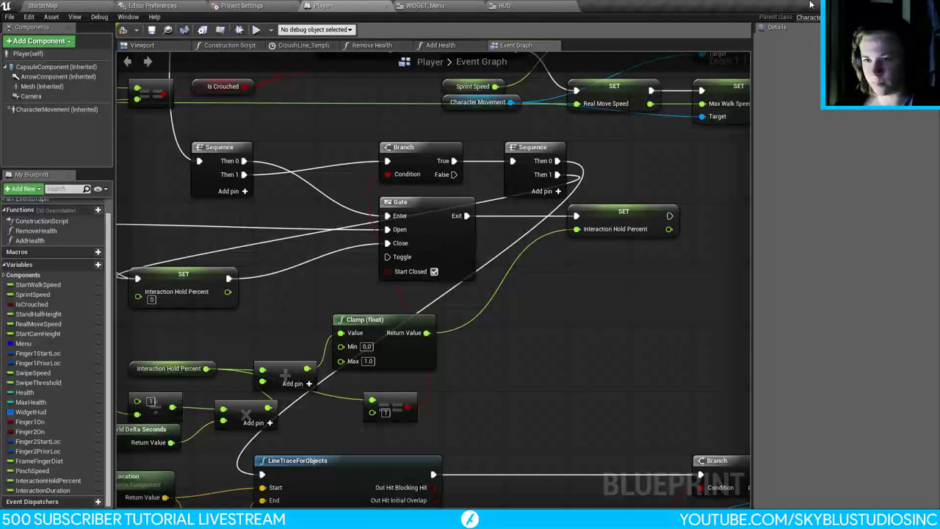
{"action": "right_click_drag", "start_coordinate": [530, 333], "coordinate": [573, 308]}
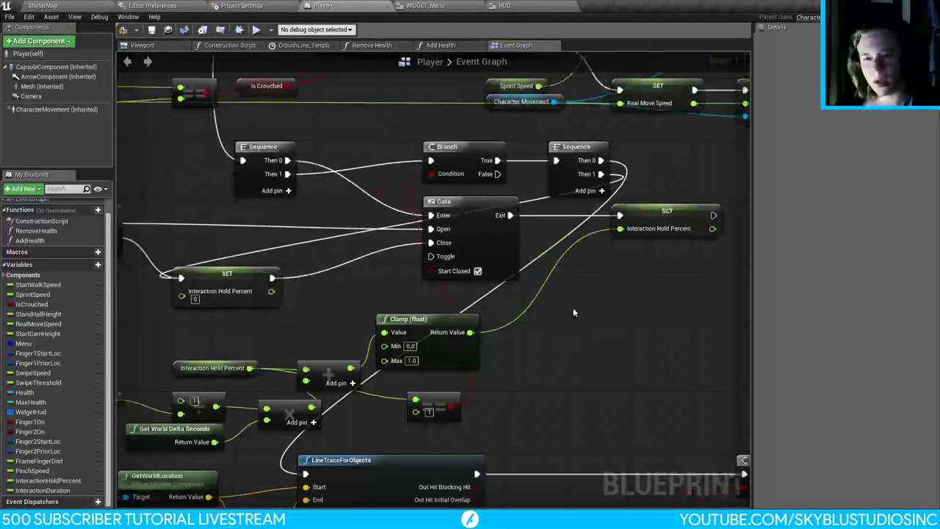
{"action": "right_click_drag", "start_coordinate": [580, 189], "coordinate": [731, 214]}
{"action": "left_click_drag", "start_coordinate": [731, 215], "coordinate": [195, 314]}
Step: Compile the Player Blueprint and return to the StarterMap level
{"action": "left_click_drag", "start_coordinate": [252, 359], "coordinate": [317, 350]}
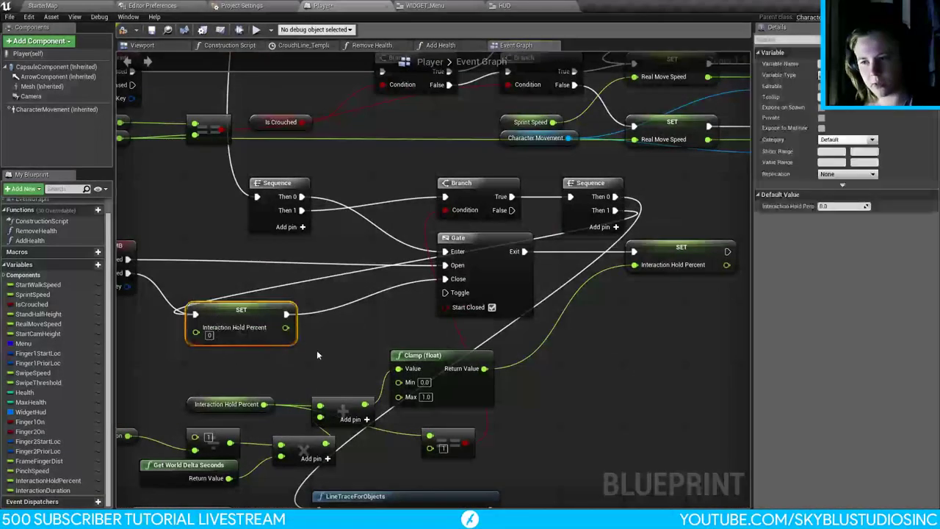
{"action": "left_click", "coordinate": [326, 255]}
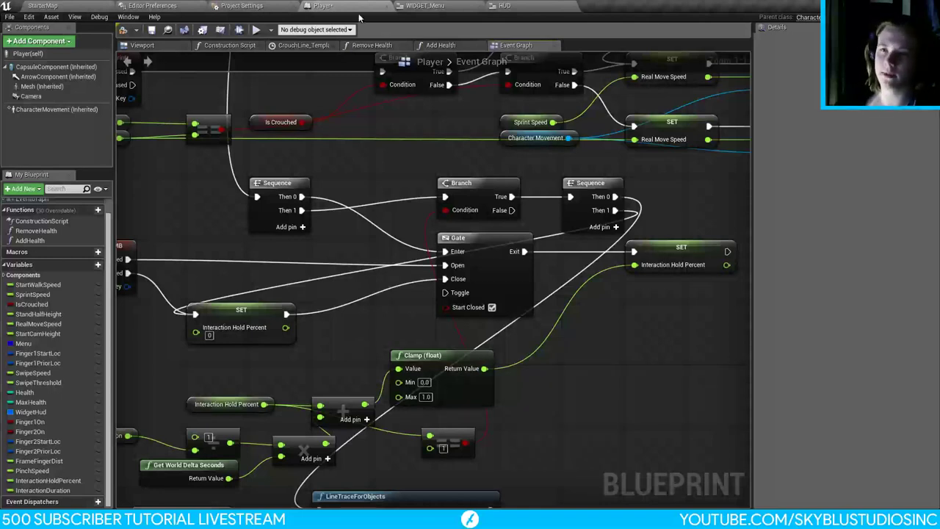
{"action": "left_click", "coordinate": [123, 30]}
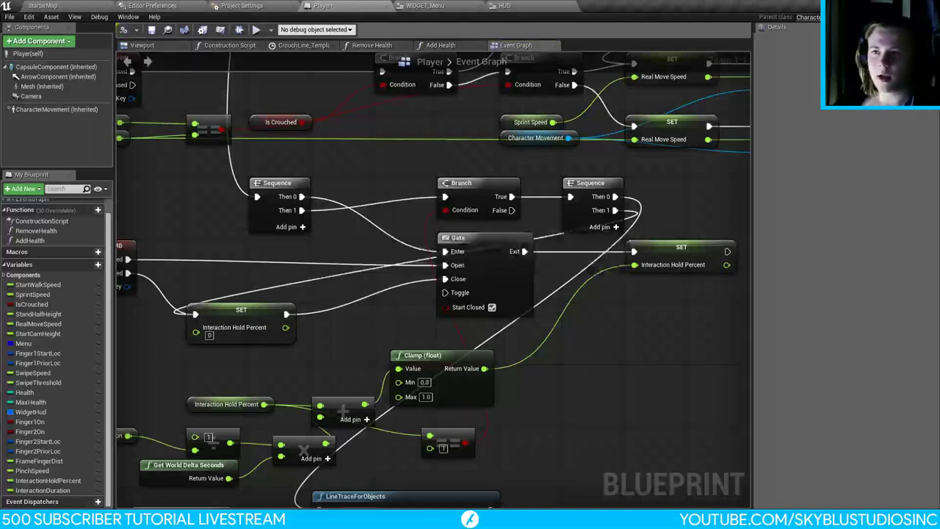
{"action": "left_click", "coordinate": [78, 5]}
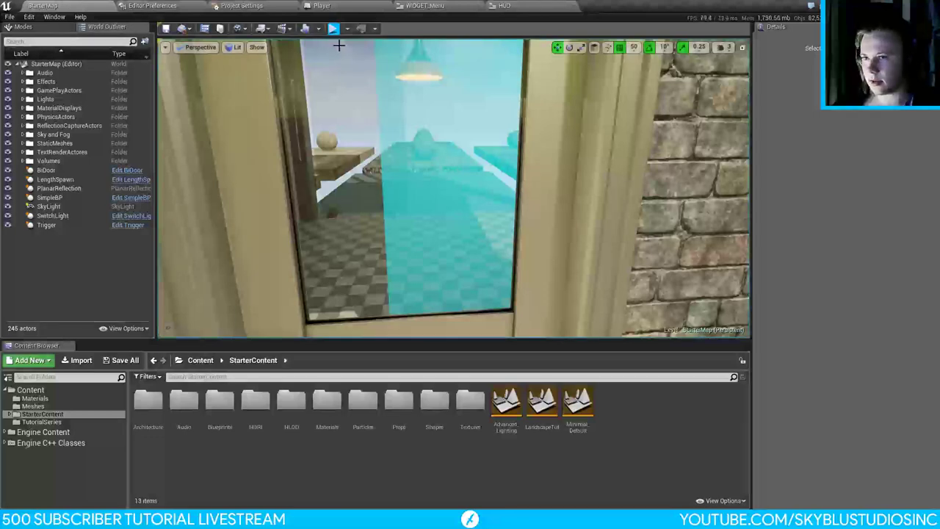
{"action": "key", "text": "alt+p"}
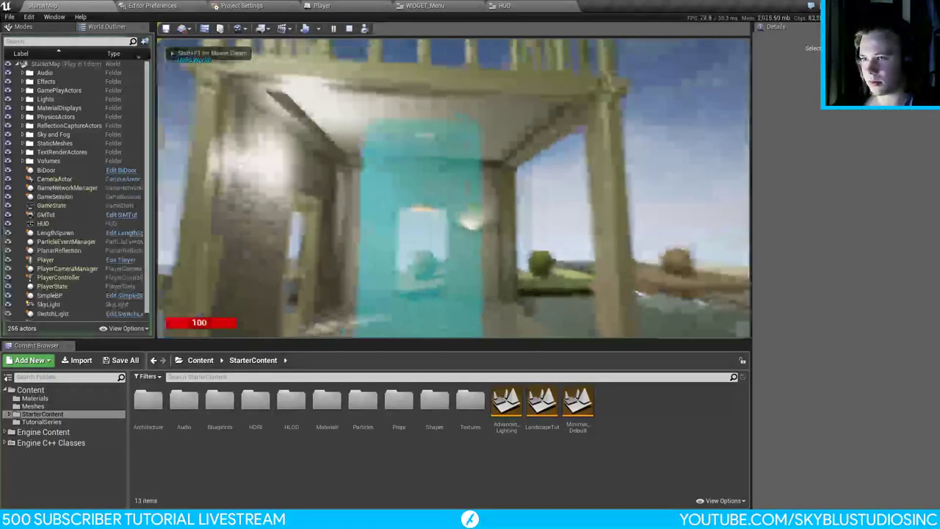
{"action": "key", "text": "w"}
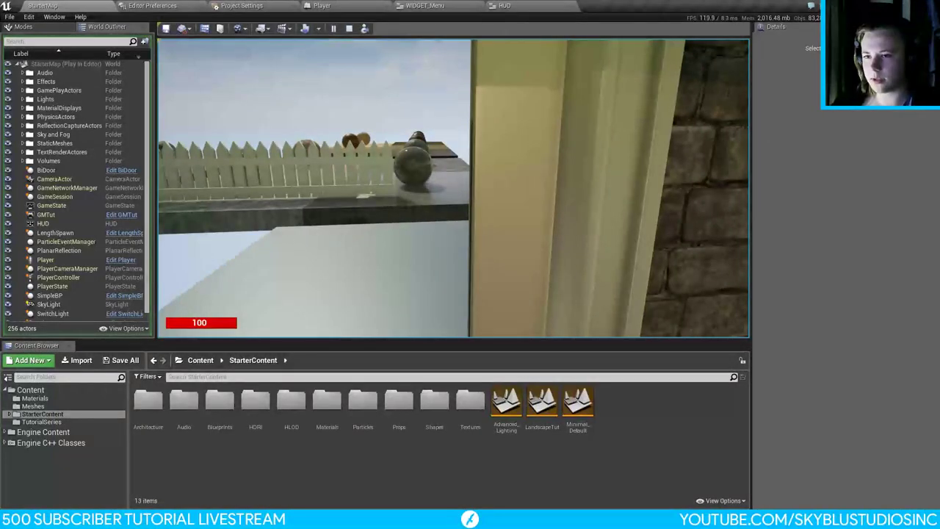
{"action": "key", "text": "w"}
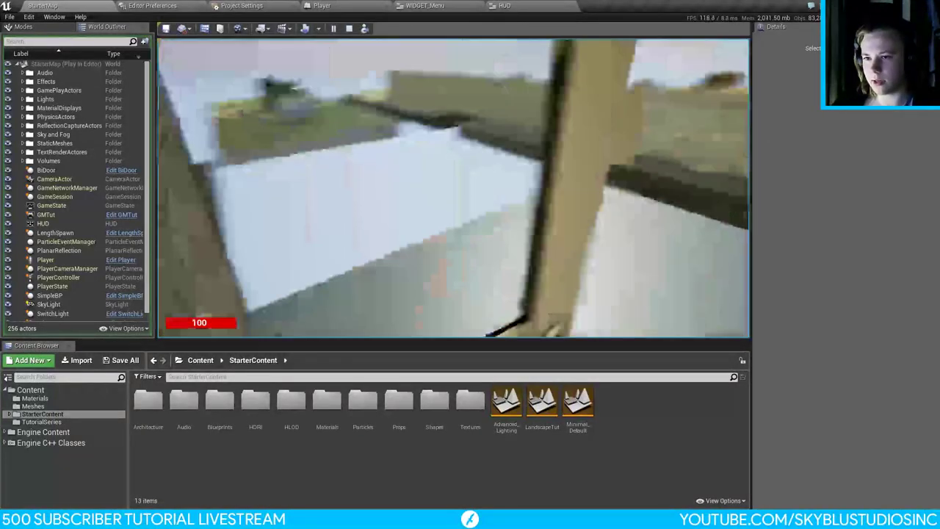
{"action": "key", "text": "w"}
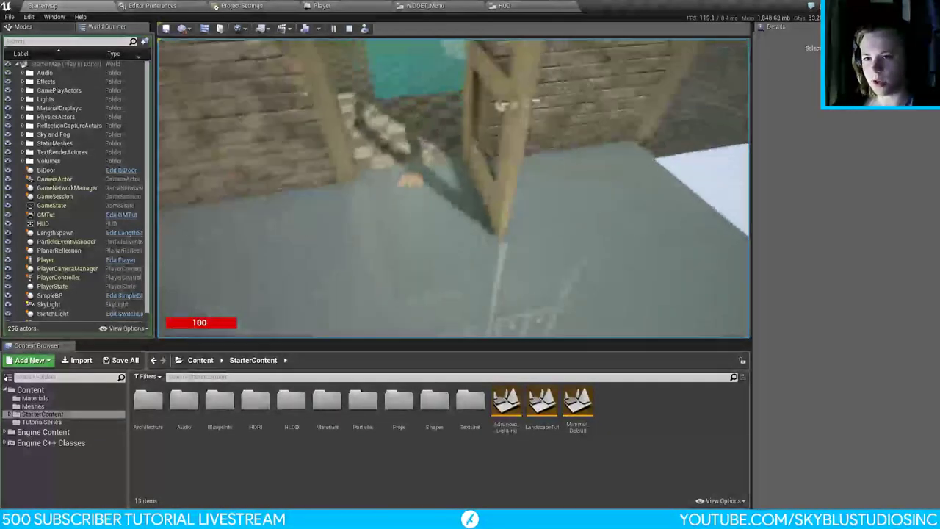
{"action": "key", "text": "s"}
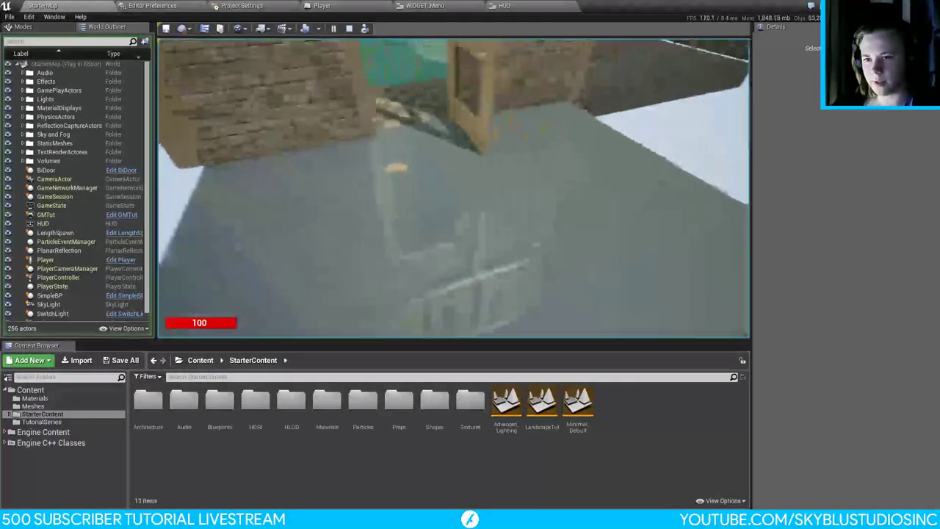
{"action": "key", "text": "w"}
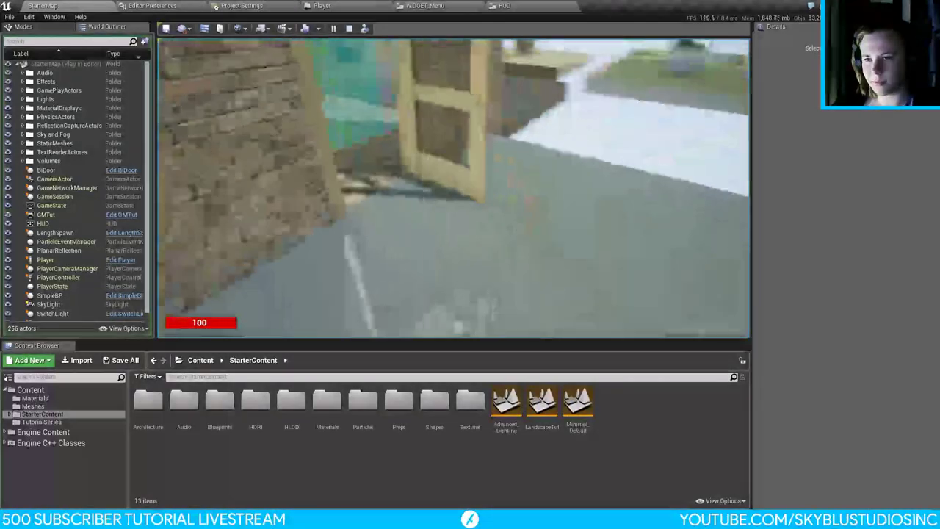
{"action": "key", "text": "w"}
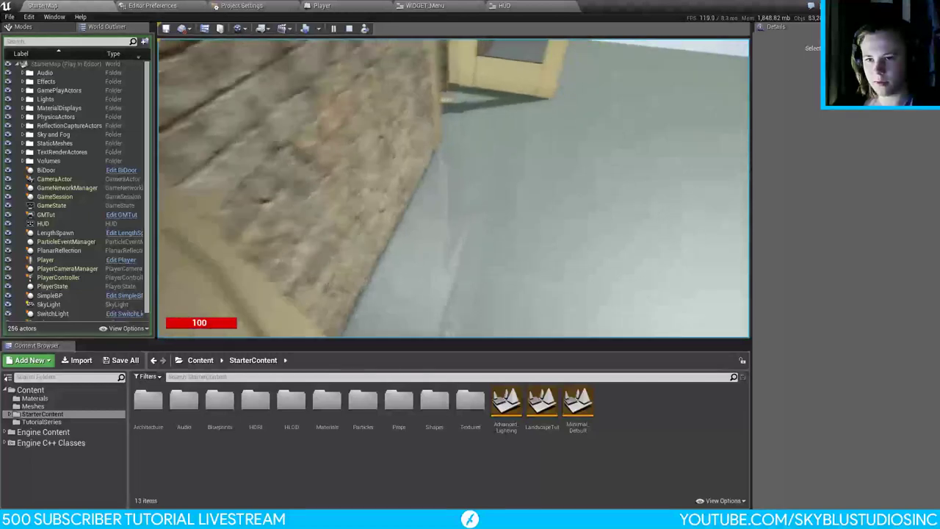
{"action": "key", "text": "Escape"}
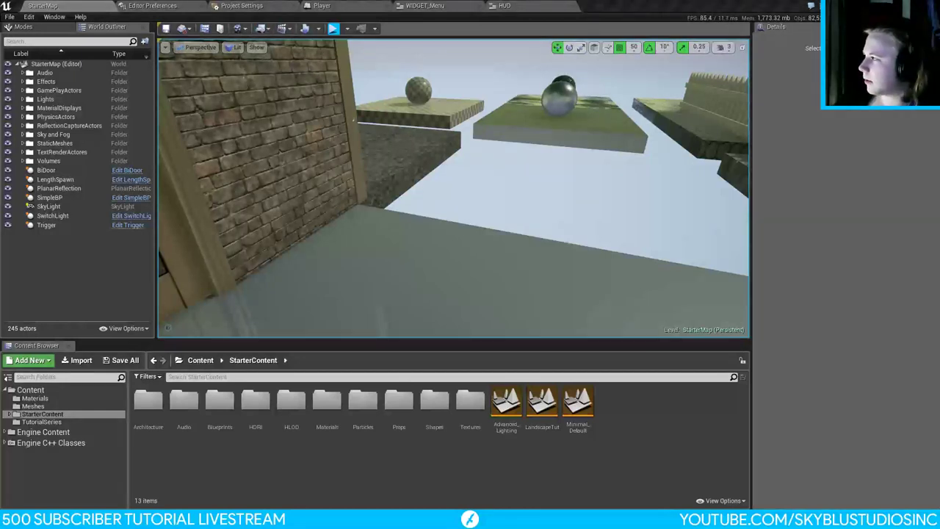
Step: Bring the Hacker Typer window forward, reposition it, and mash keys to generate fake kernel code
{"action": "key", "text": "alt+Tab"}
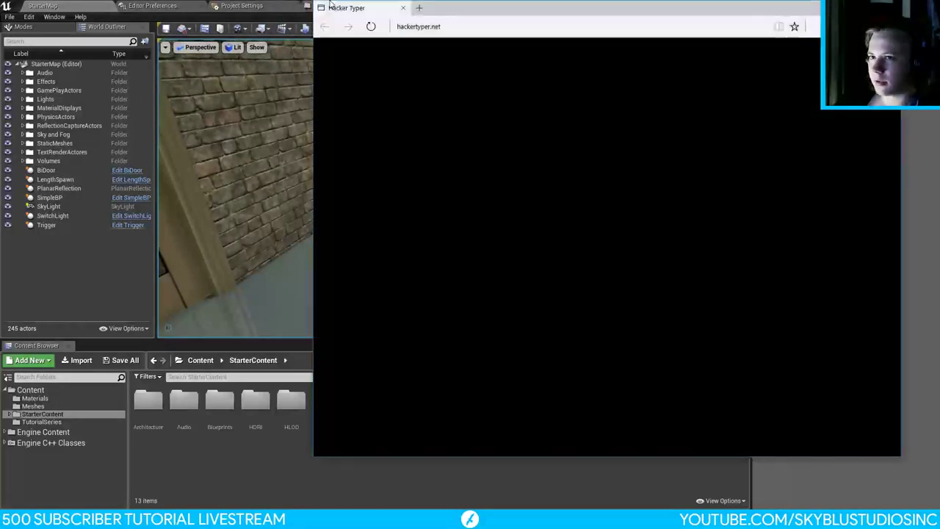
{"action": "left_click_drag", "start_coordinate": [480, 6], "coordinate": [434, 17]}
{"action": "type", "text": "asdfg"}
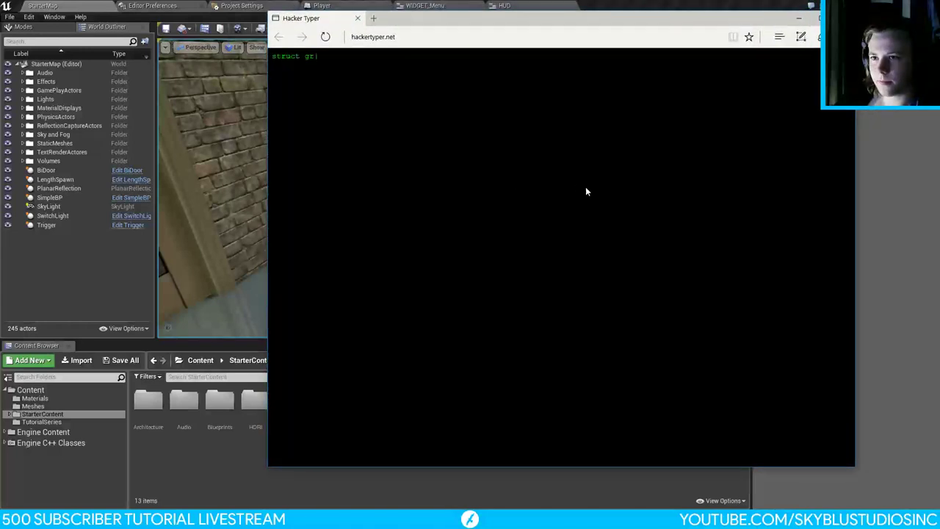
{"action": "type", "text": "fo init_groups = { .usage = AT"}
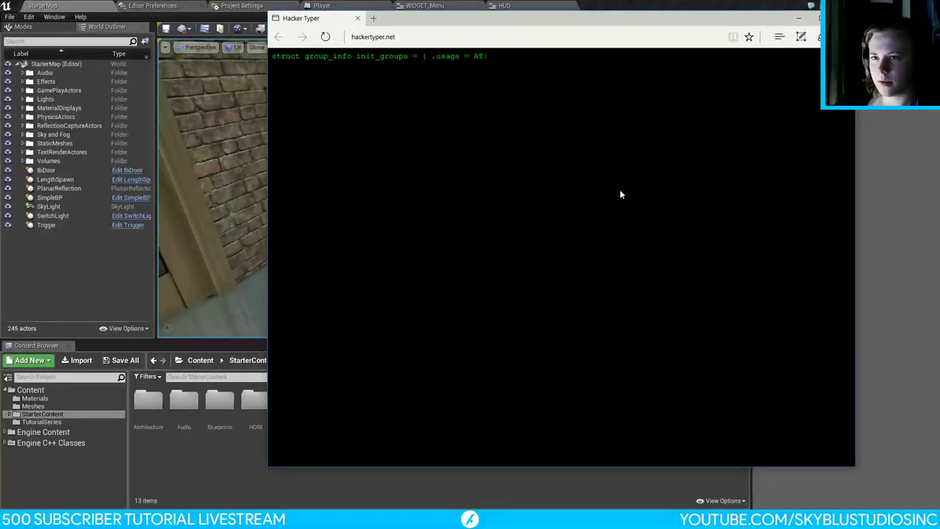
{"action": "type", "text": "OMIC_INIT(2) };  struct group_info *groups_alloc(int gidsetsize){      struct gro"}
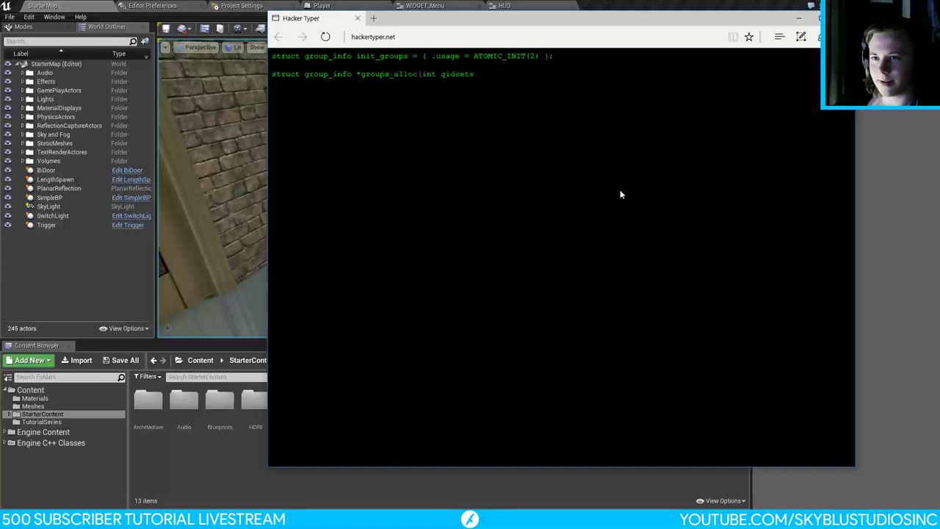
{"action": "type", "text": "up_info *group_info;      int nblocks;      int i;       nblocks = (gidsetsize +"}
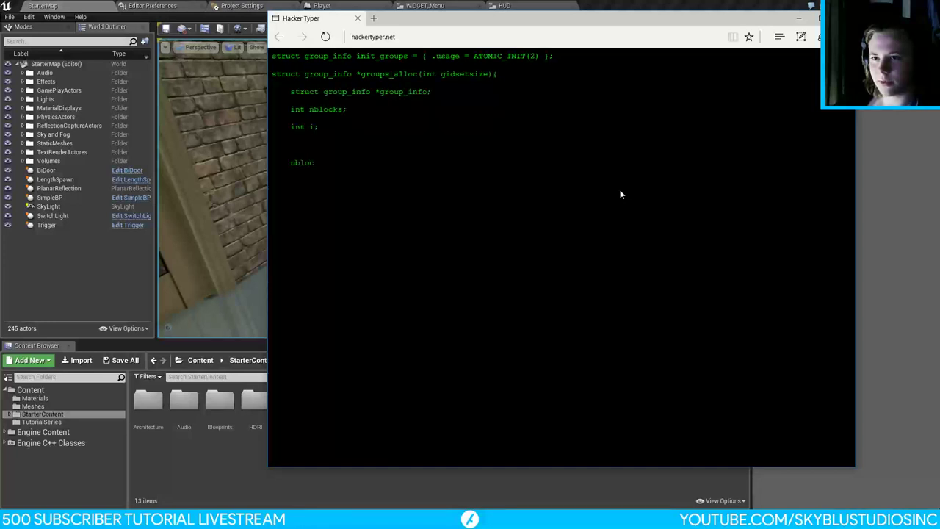
{"action": "type", "text": " NGROUPS_PER_BLOCK - 1) / NGROUPS_PER_BLOCK;      /* Make sure we always"}
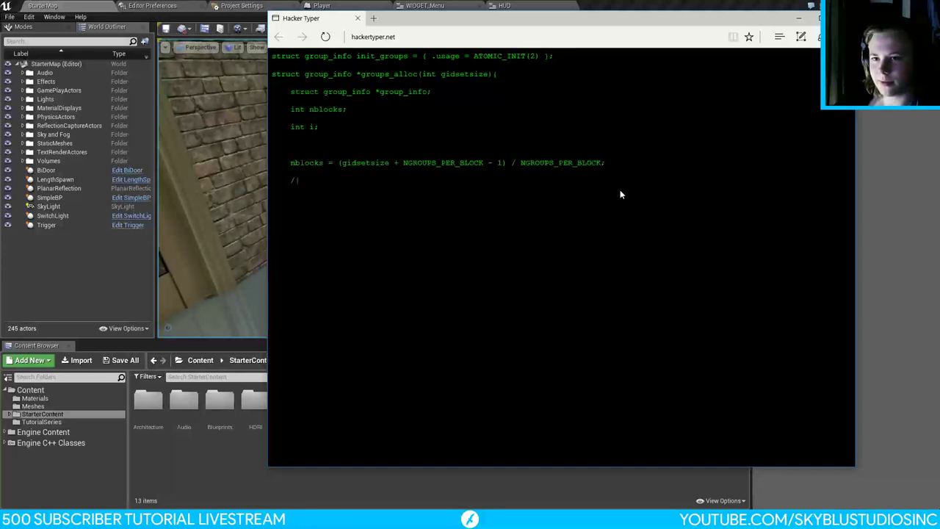
{"action": "type", "text": " allocate at least one indirect block pointer */"}
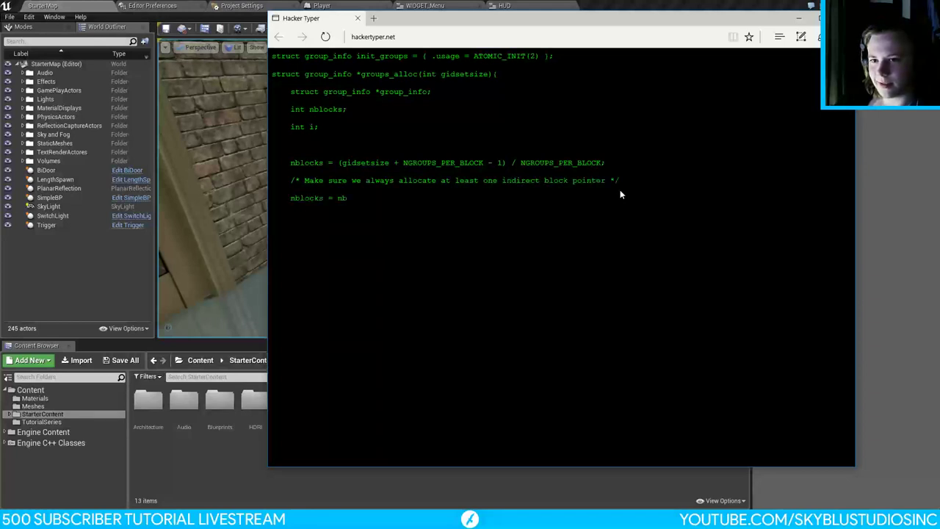
{"action": "type", "text": "      nblocks = nblocks ? : 1;      group_info = kmalloc(sizeof(*group_info) + nblocks*sizeof(gid_t *)"}
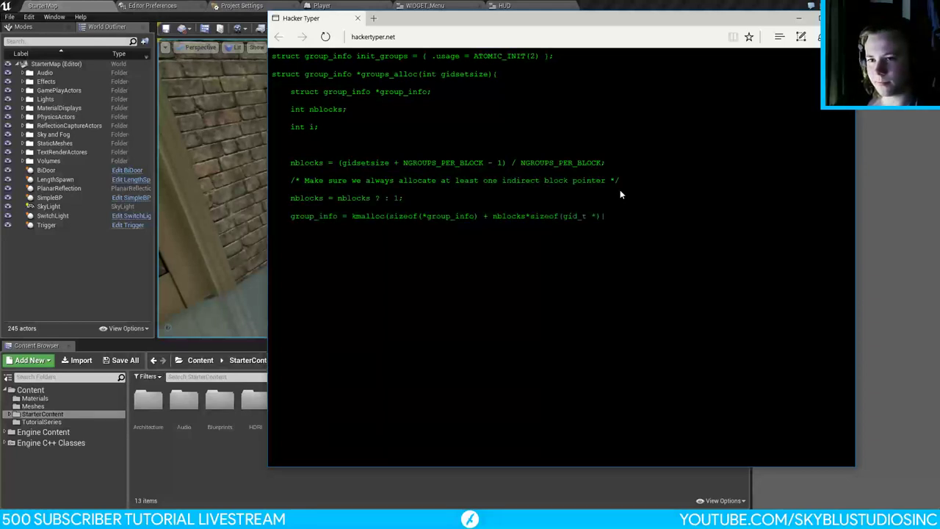
{"action": "type", "text": ", GFP_USER);      if (!group_info)          r"}
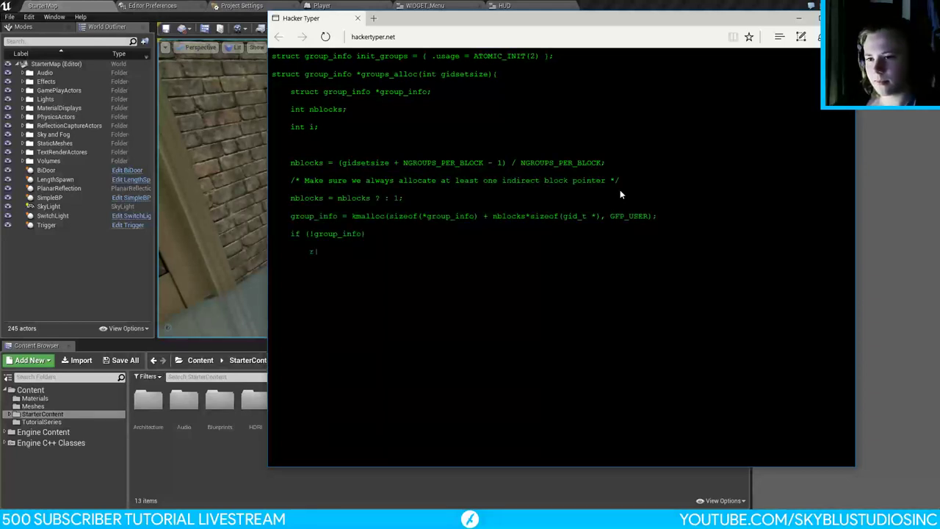
{"action": "type", "text": "eturn NULL;      group_info->ngroups = gidsetsize;      group_info->nblocks = nblocks;      atomic_set(&group_info->usage, 1);        if (gidsetsize <= NGROUPS_SMALL)          group_i"}
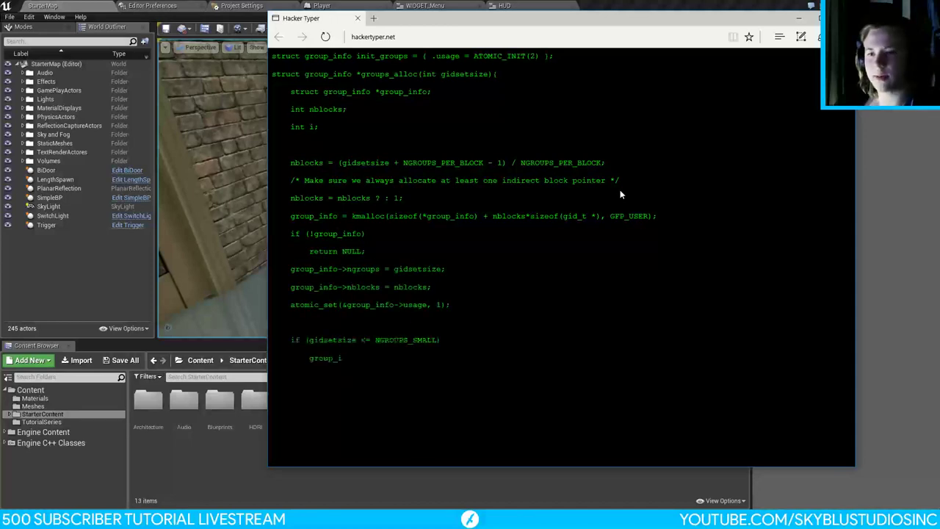
{"action": "type", "text": "nfo->blocks[0] = group_info->small_block;      else {          for (i = 0; i < nblocks; i++) {              gid_t *b;              b = (void *)__get_free_page(GFP_USER);              if (!b)                  goto out_undo_partial_a"}
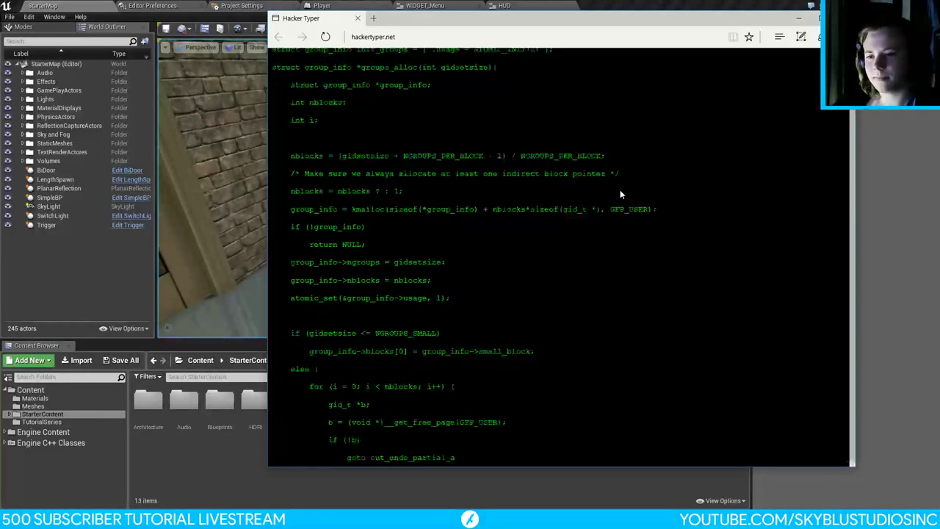
{"action": "type", "text": "lloc;              group_info->blocks[i] = b;          }      }      return group_info;    out_undo_partial_alloc:      while (--i >= 0) {          free_page((unsigned long)group_info->blocks[i]);      }      kfree(g"}
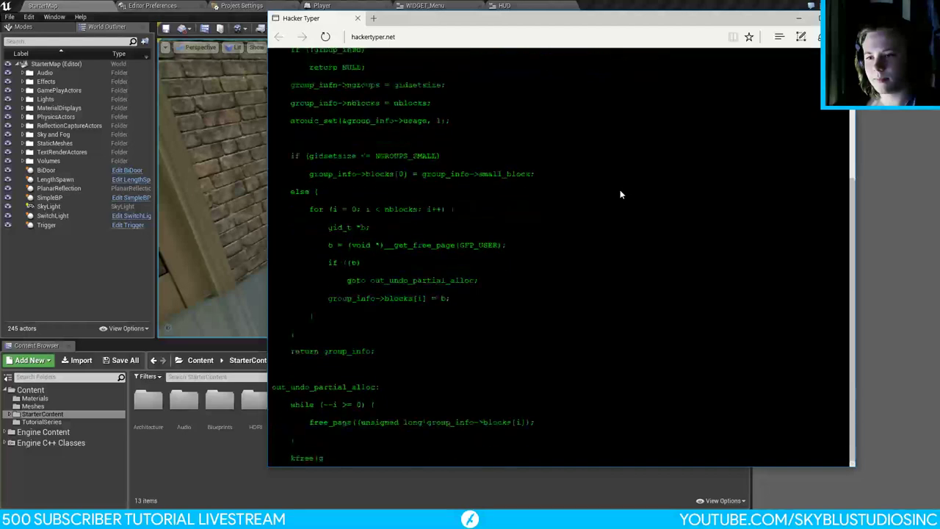
{"action": "type", "text": "roup_info);      return NULL;  }    EXPORT_SYMBOL(groups_alloc);    void groups_free(struct group_info *group_info)  {      if (group_info->blocks[0] != group_info->small_block) {          int i;"}
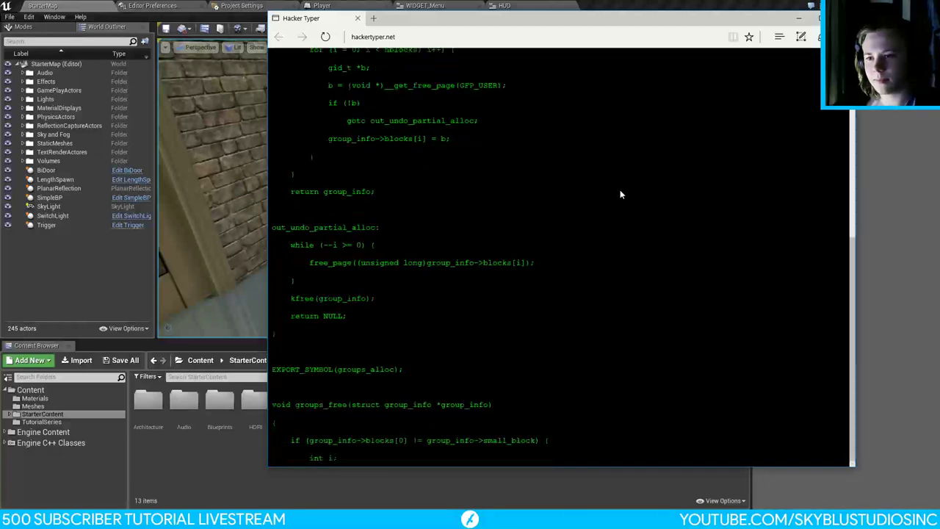
{"action": "type", "text": "          for (i = 0; i < group_info->nblocks; i++)              free_page((unsigned long)group_info->blocks[i]);      }      kfree(group_info);  }    EXPORT_SYMBOL(groups_free);    /* export the group"}
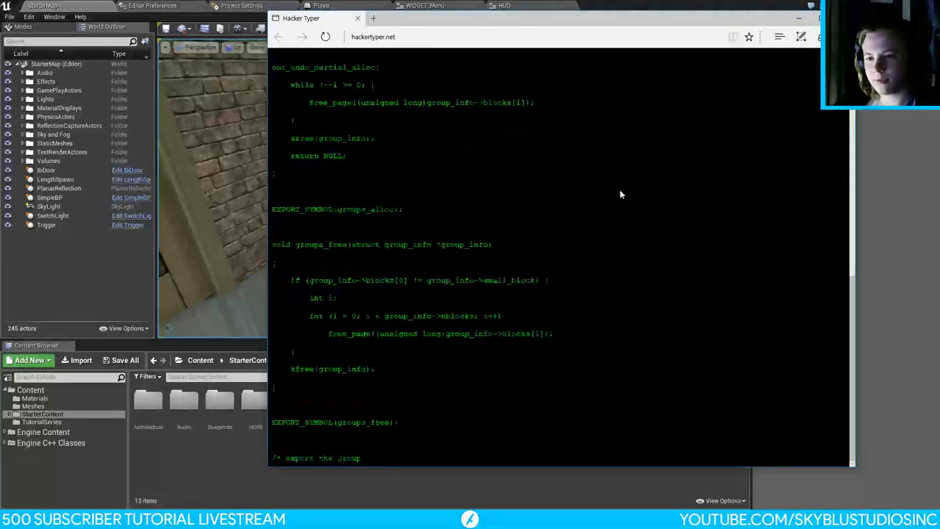
{"action": "type", "text": "_info to a user-space array */"}
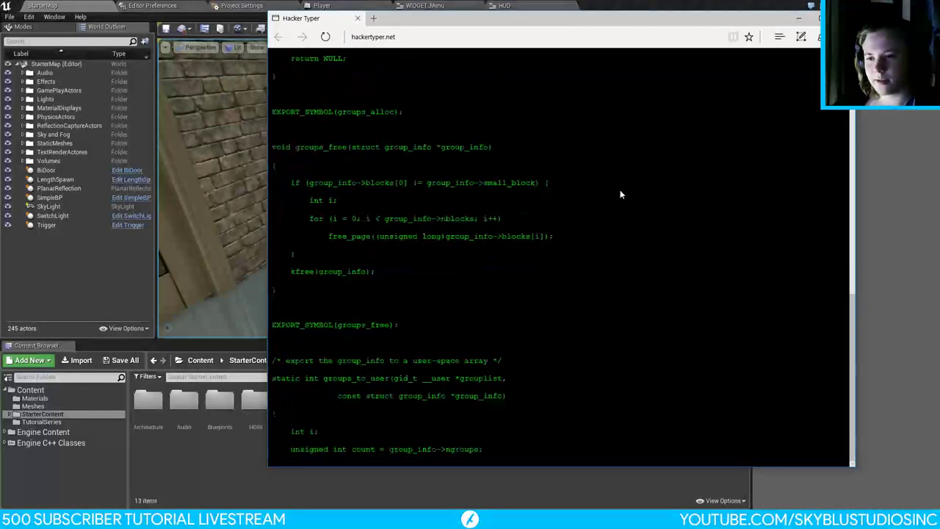
{"action": "type", "text": " static int groups_to_user(gid_t __user *grouplist,             const struct group_info *group_info) {     int i;     unsigned int count = group_info->ngroups;      for (i = 0; i < group_info->nblocks; i++) {         unsigned int cp_count = min(NGROUPS_PER_BLOCK, count);         unsigned int len = cp_count * sizeof(*grouplist);          if (copy_to_user(gro"}
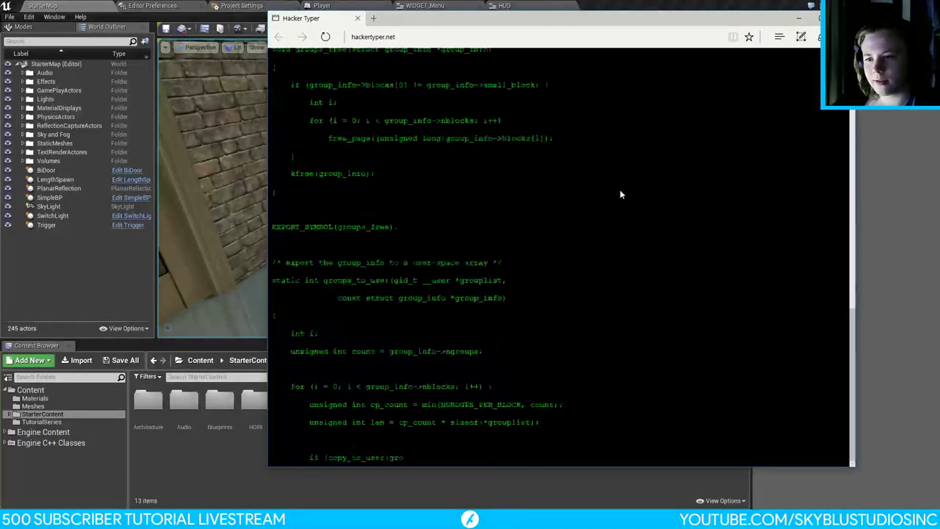
{"action": "type", "text": "uplist, group_info->blocks[i], len))             return -EFAULT;          grouplist += NGROUPS_PER_BLOCK;         count -= cp_count;     }     return 0; }  /* fill a group_info from a user-space "}
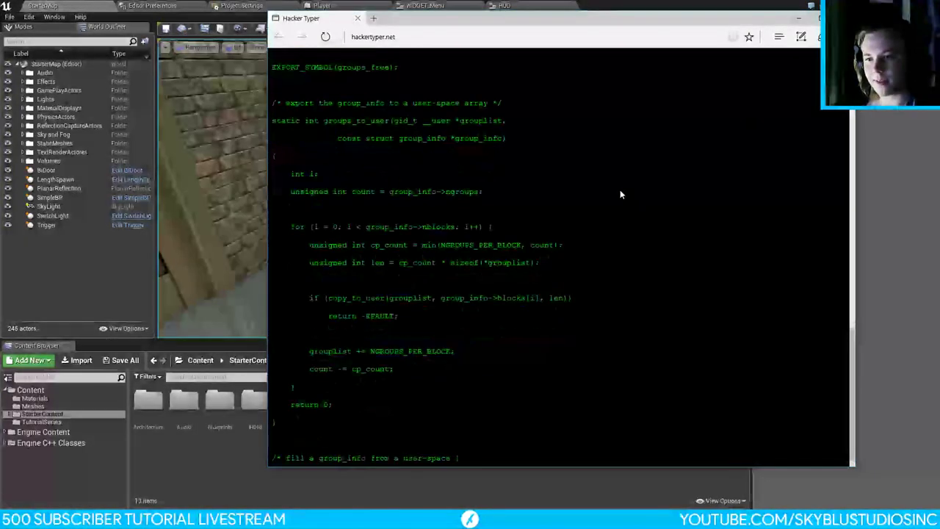
{"action": "type", "text": "array - it must be allocated already */"}
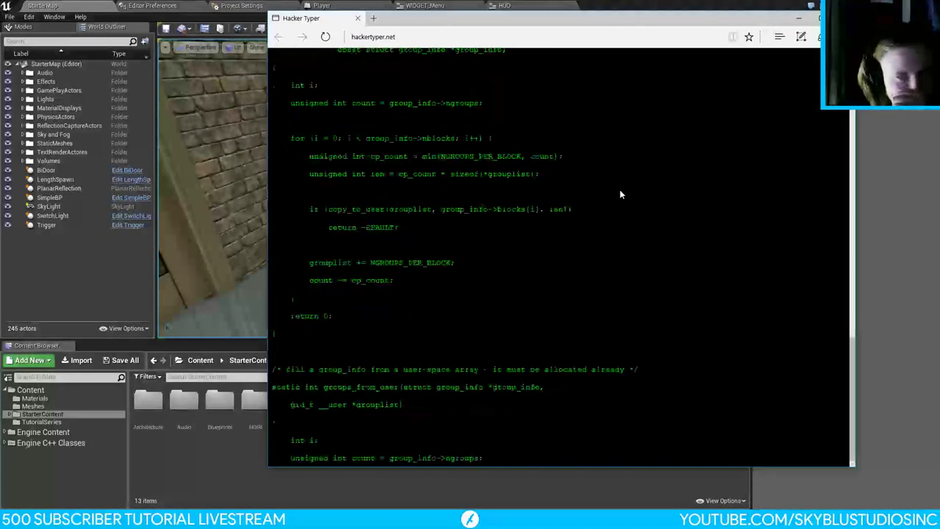
{"action": "type", "text": " static int groups_from_user(struct group_info *group_info,     gid_t __user *grouplist) {     int i;     unsigned int count = group_info->ngroups;      for (i = 0; i < group_info->nblocks; i++) {         unsigned int cp_count = min(NGROUPS_PER_BLOCK, count);         unsigned int l"}
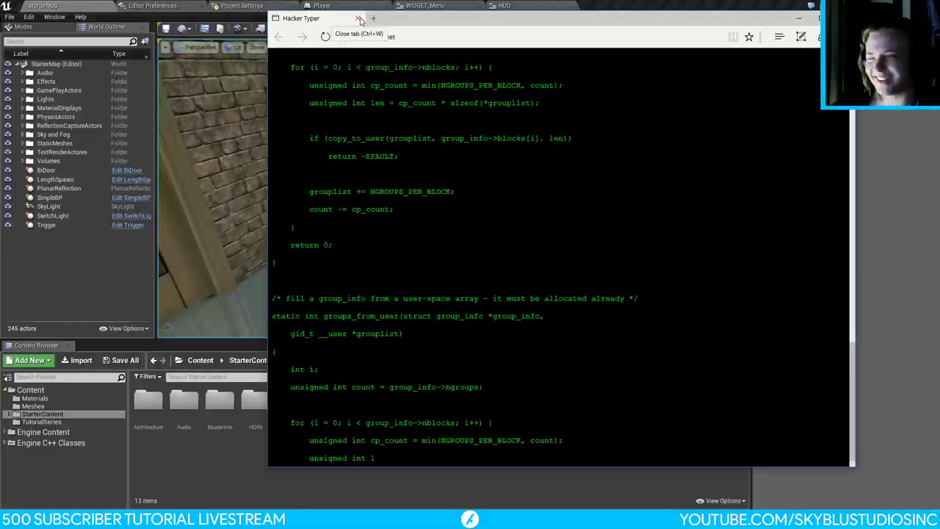
Step: Close the Hacker Typer browser page to reveal the StarterMap level editor
{"action": "left_click", "coordinate": [359, 19]}
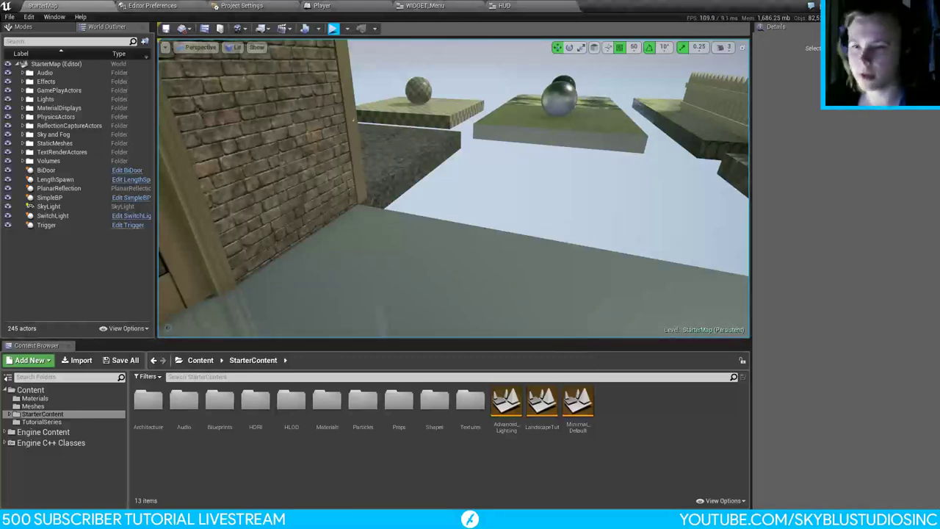
Step: Fly the level view to face the brick building's door
{"action": "right_click_drag", "start_coordinate": [575, 233], "coordinate": [404, 242]}
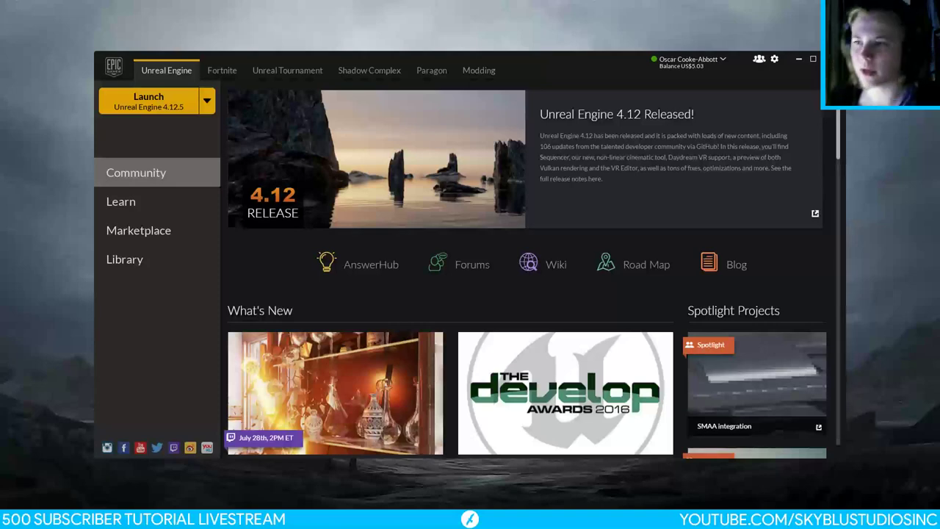
Step: Launch Unreal Engine 4.12.5 from the Library's Engine Versions section
{"action": "left_click", "coordinate": [122, 260]}
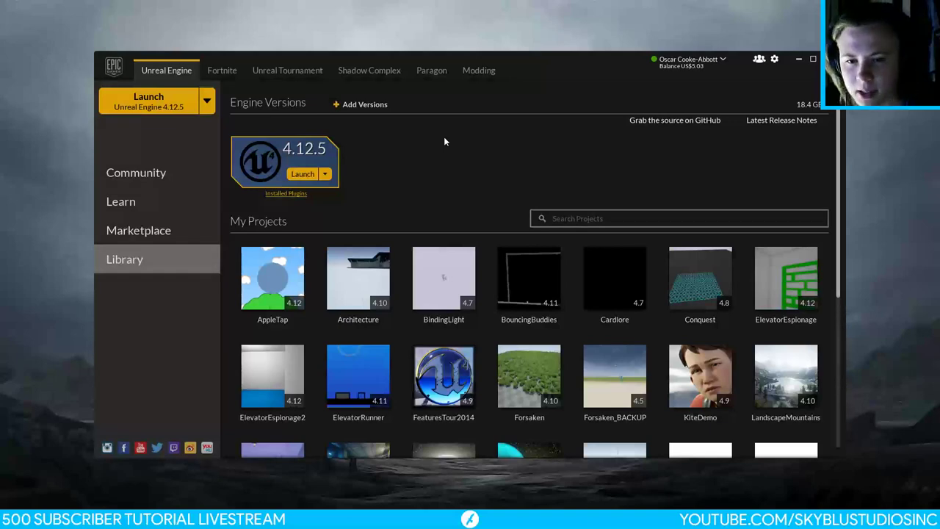
{"action": "scroll", "coordinate": [546, 263], "scroll_direction": "down", "scroll_amount": 3}
{"action": "scroll", "coordinate": [547, 263], "scroll_direction": "down", "scroll_amount": 2}
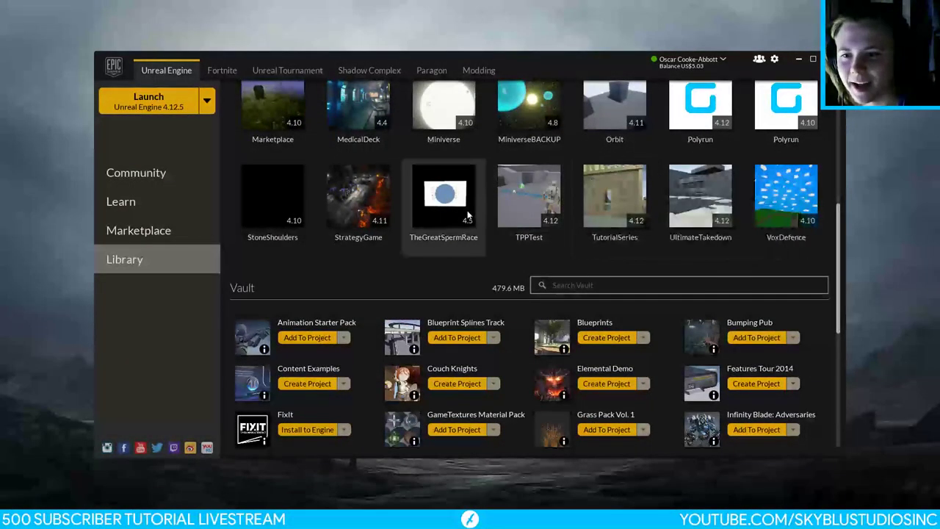
{"action": "scroll", "coordinate": [485, 280], "scroll_direction": "up", "scroll_amount": 4}
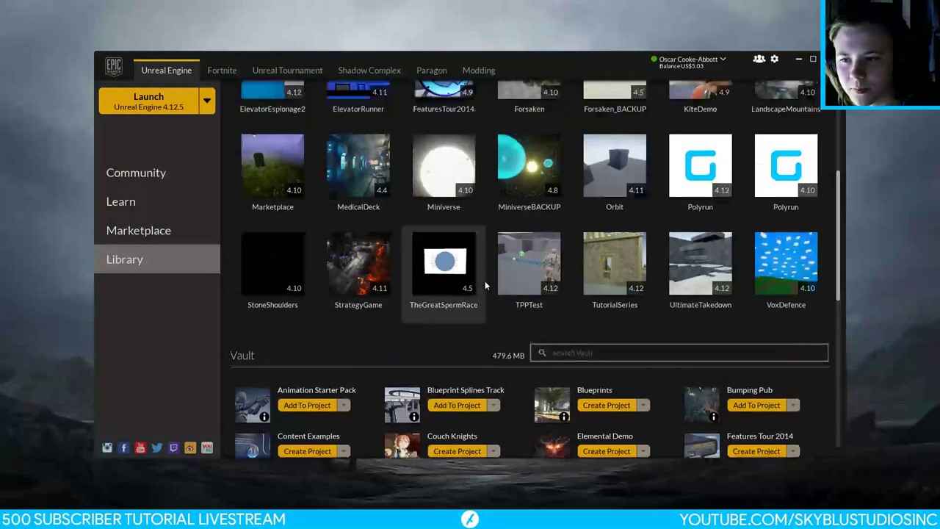
{"action": "scroll", "coordinate": [494, 285], "scroll_direction": "up", "scroll_amount": 1}
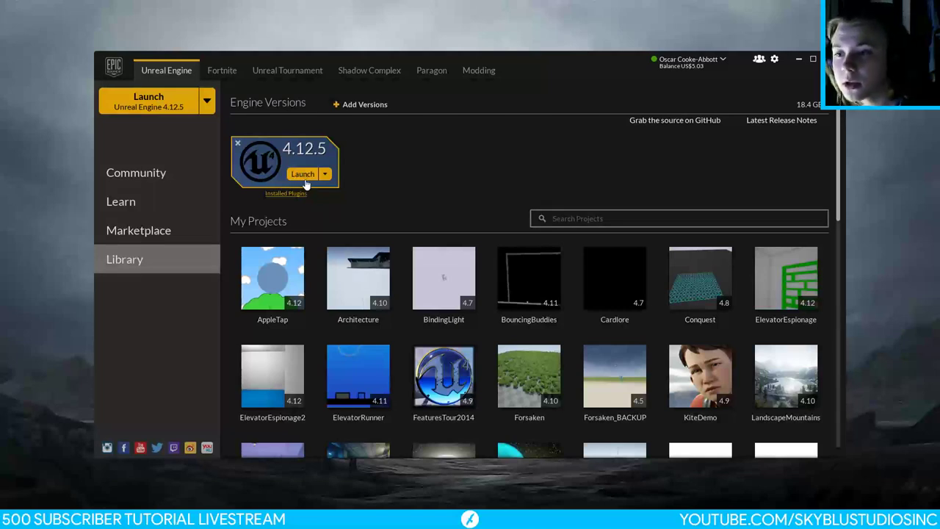
{"action": "left_click", "coordinate": [302, 175]}
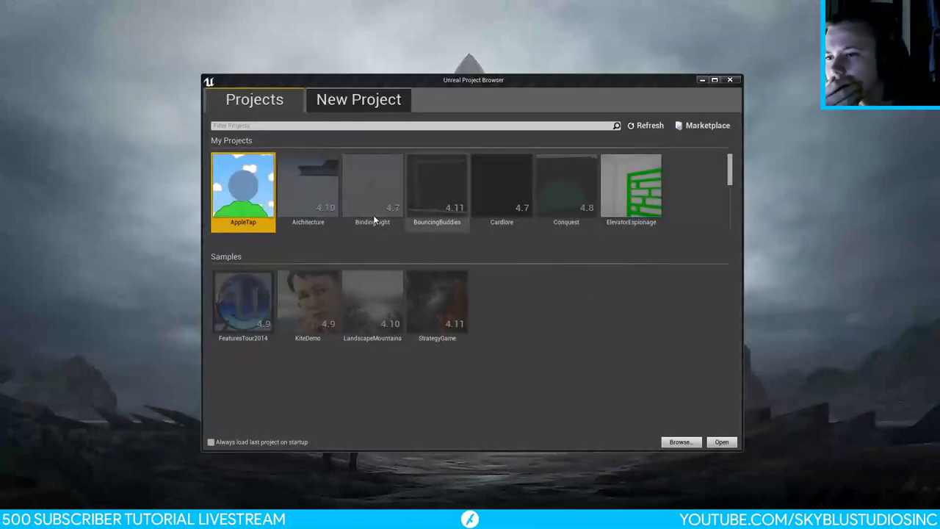
Step: Create a new Blueprint 2D Side Scroller project named SideScrollerTutorial
{"action": "left_click", "coordinate": [359, 97]}
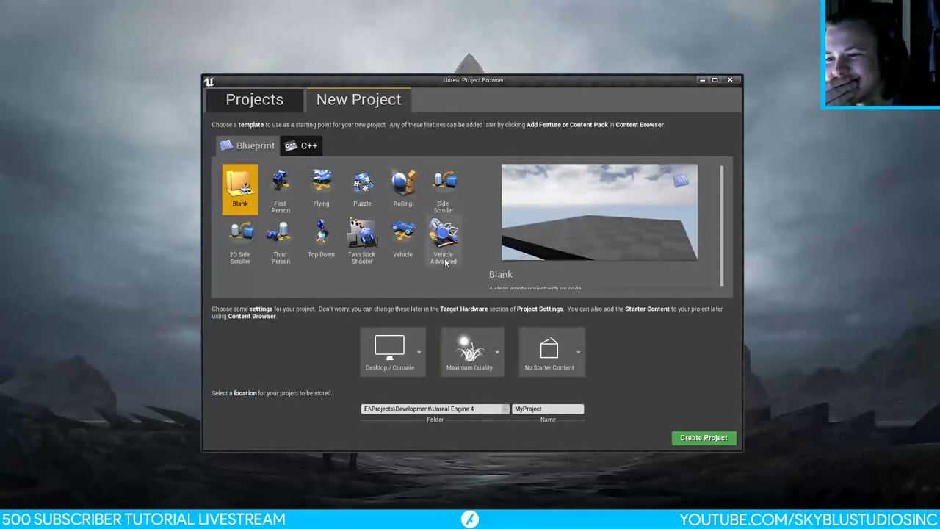
{"action": "left_click", "coordinate": [245, 250]}
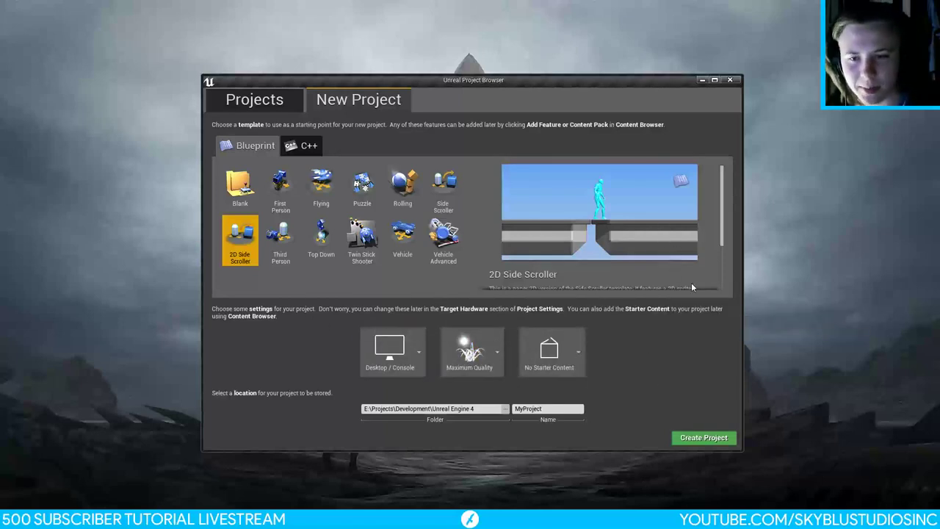
{"action": "double_click", "coordinate": [529, 409]}
{"action": "type", "text": "Si"}
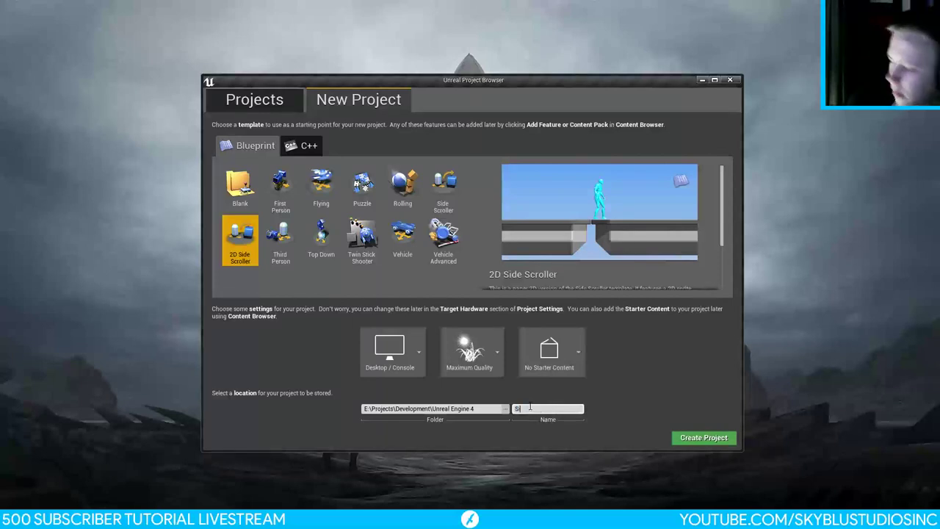
{"action": "type", "text": "deScroller"}
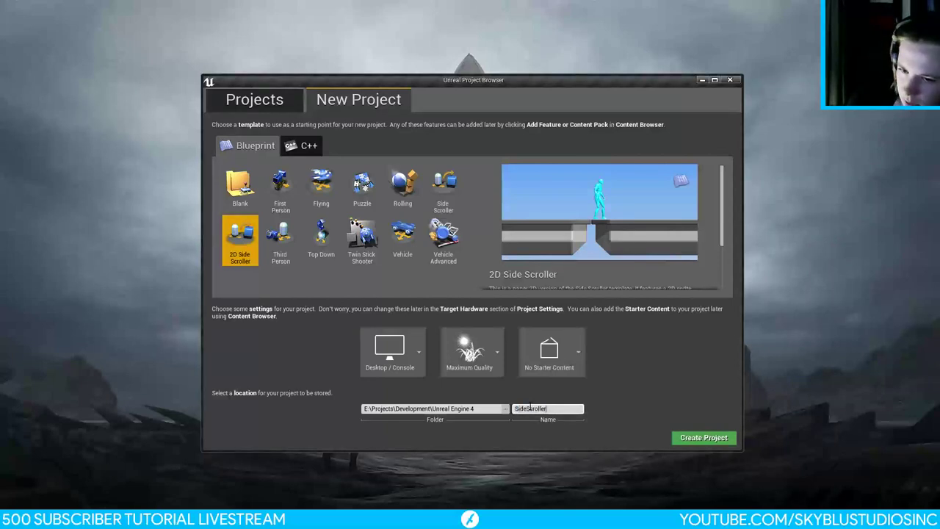
{"action": "type", "text": "Tutorial"}
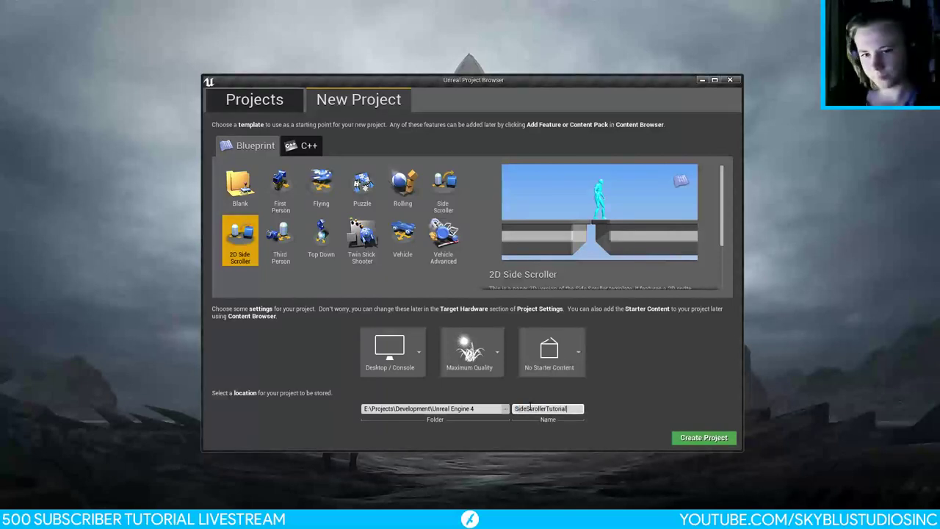
{"action": "left_click", "coordinate": [704, 437]}
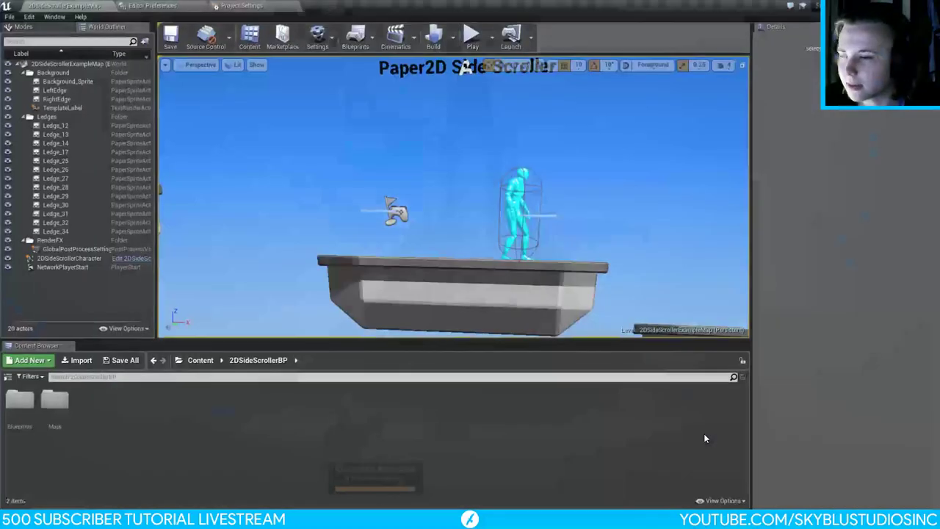
Step: Play the 2DSideScrollerExampleMap, running left and right and jumping, then stop the session
{"action": "left_click", "coordinate": [473, 36]}
{"action": "key", "text": "a"}
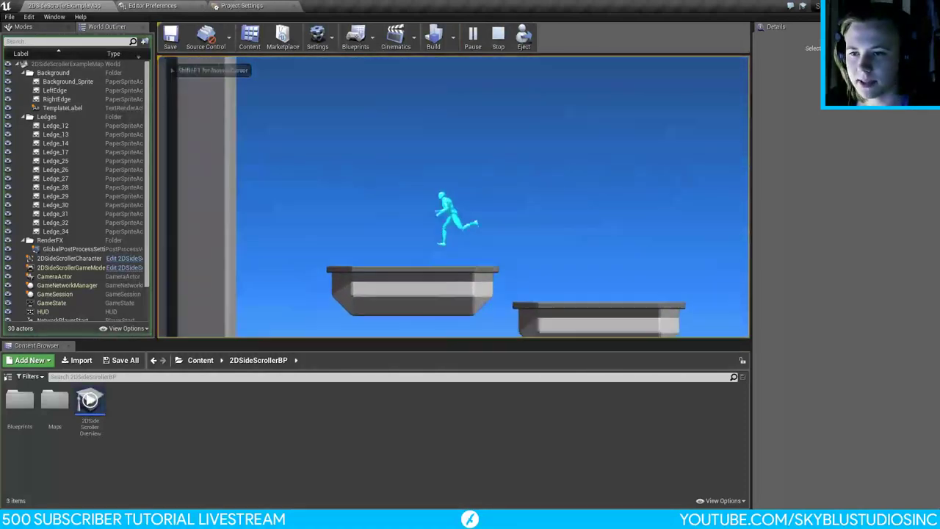
{"action": "key", "text": "space"}
{"action": "key", "text": "d"}
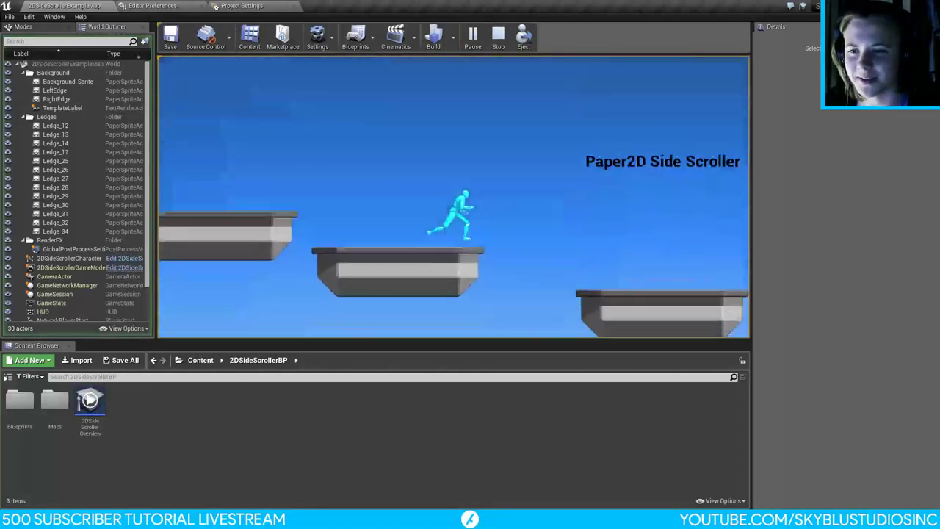
{"action": "key", "text": "space"}
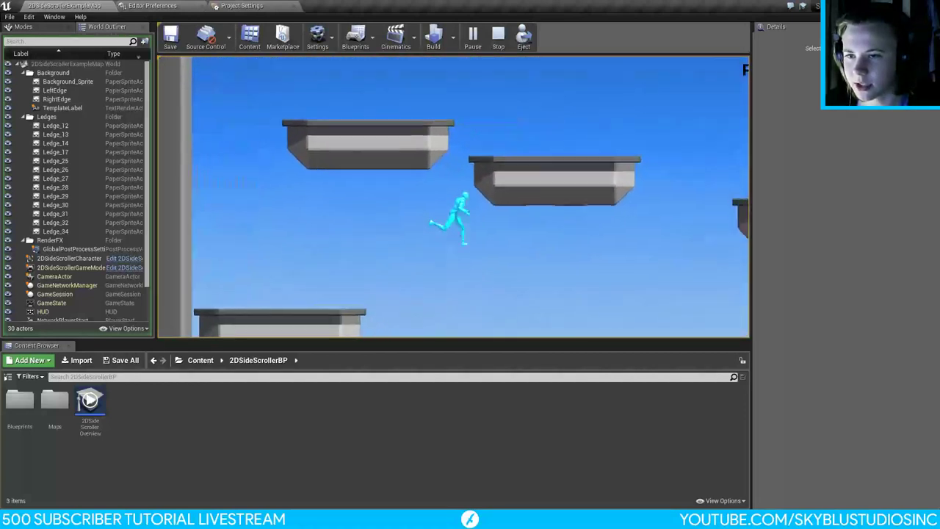
{"action": "key", "text": "Escape"}
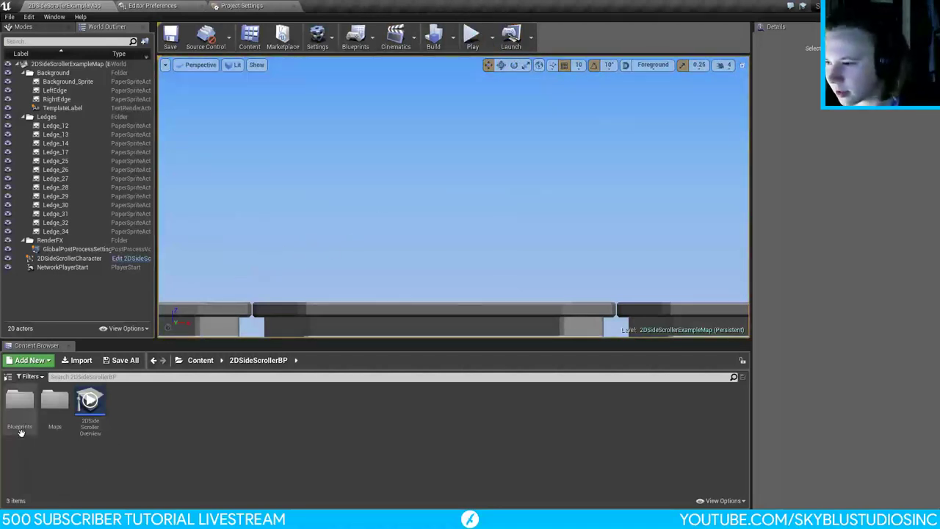
Step: Enable Camera Lag on the 2DSideScrollerCharacter's CameraBoom, then return to the example map
{"action": "double_click", "coordinate": [20, 400]}
{"action": "double_click", "coordinate": [20, 402]}
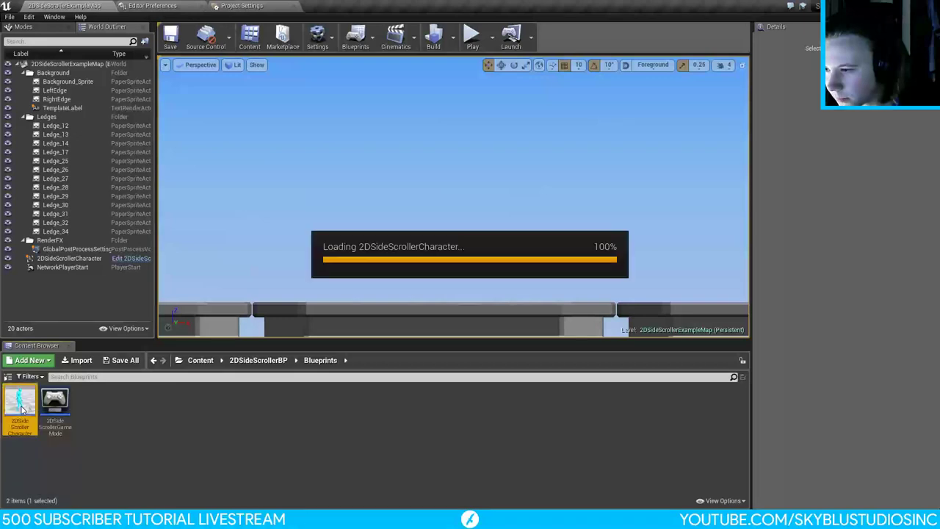
{"action": "double_click", "coordinate": [528, 80]}
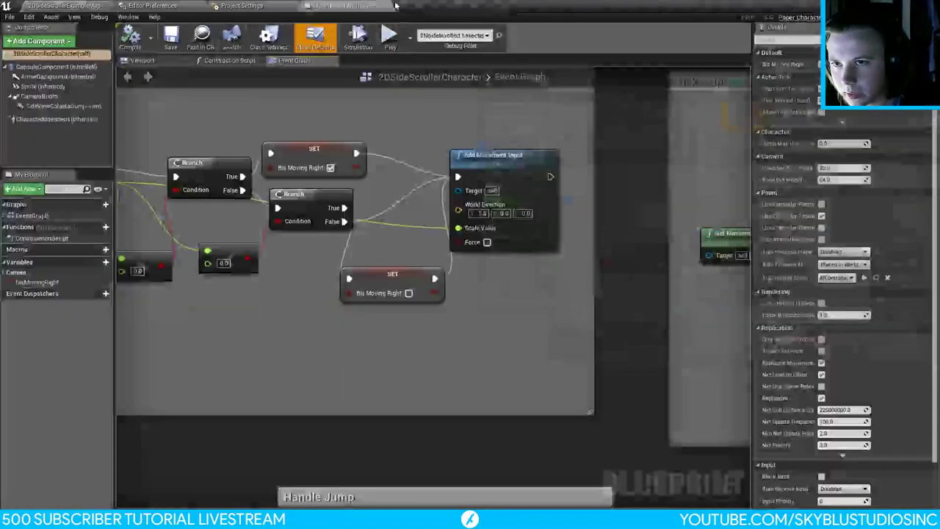
{"action": "left_click", "coordinate": [142, 60]}
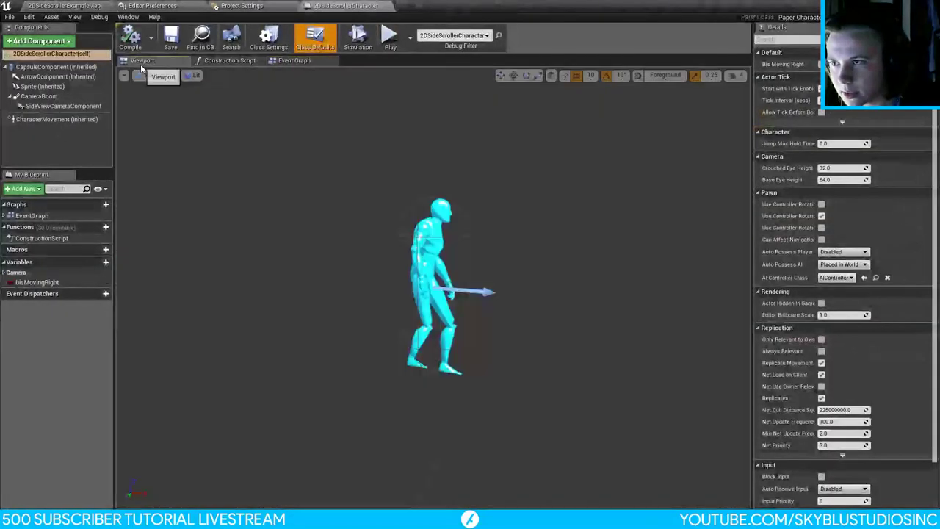
{"action": "left_click", "coordinate": [40, 96]}
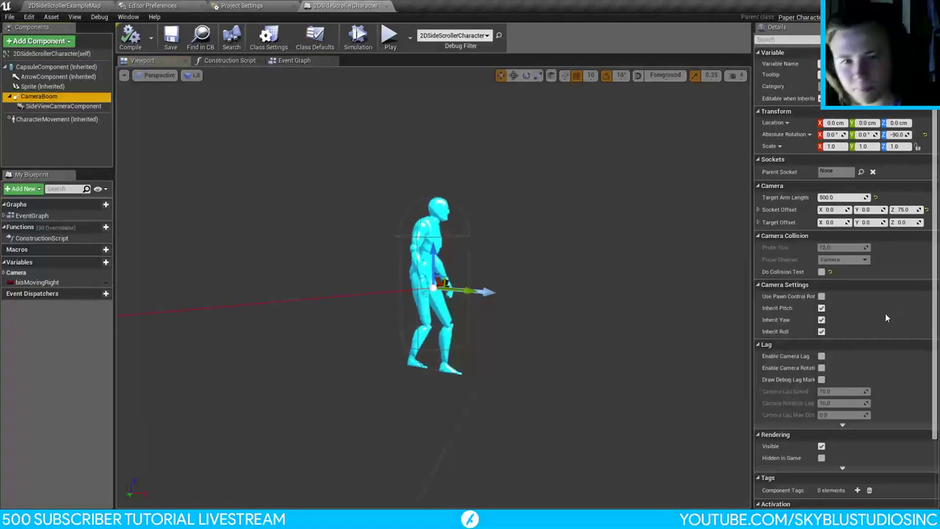
{"action": "left_click", "coordinate": [821, 356]}
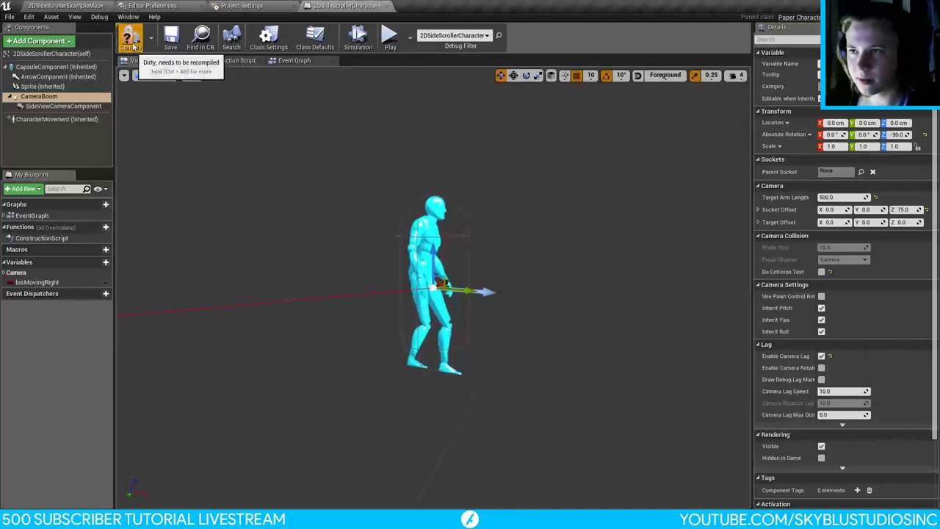
{"action": "left_click", "coordinate": [72, 5]}
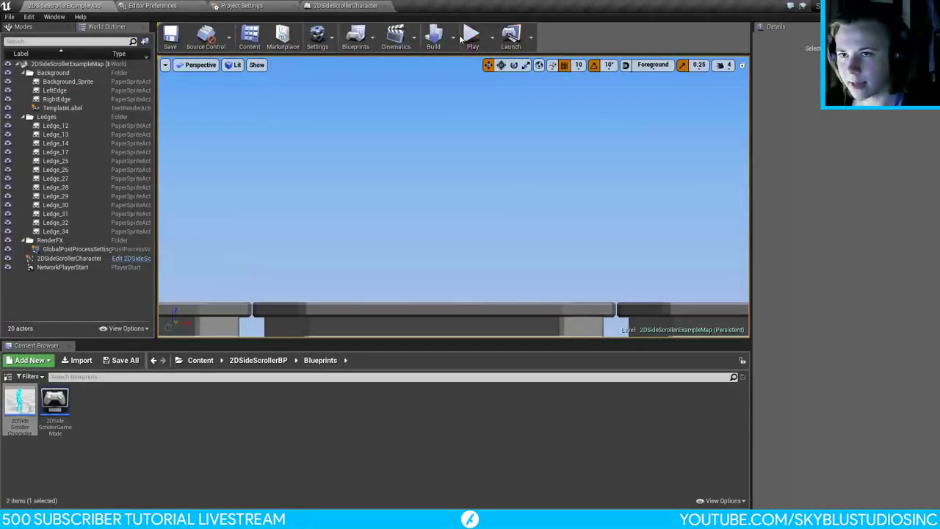
Step: Play-test the level, running right and left and jumping to watch the lagging camera
{"action": "left_click", "coordinate": [474, 37]}
{"action": "key", "text": "d"}
{"action": "key", "text": "space"}
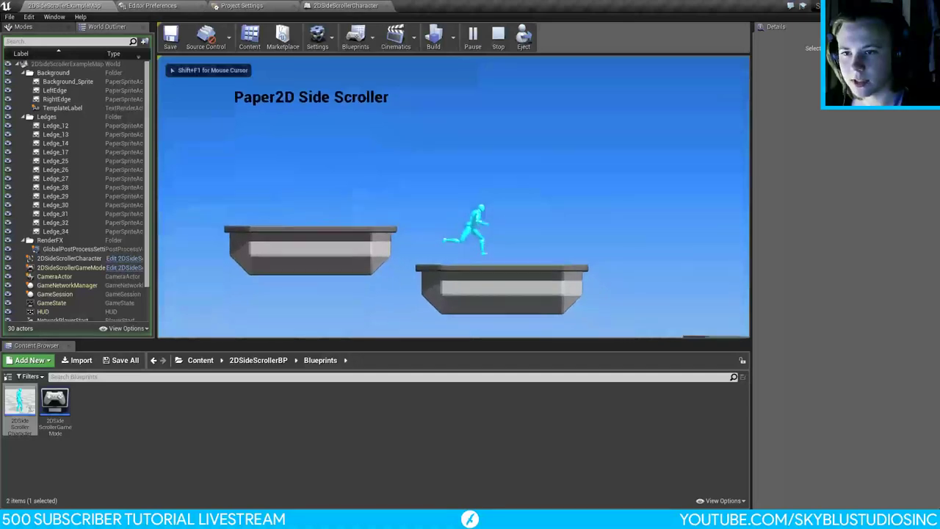
{"action": "key", "text": "a"}
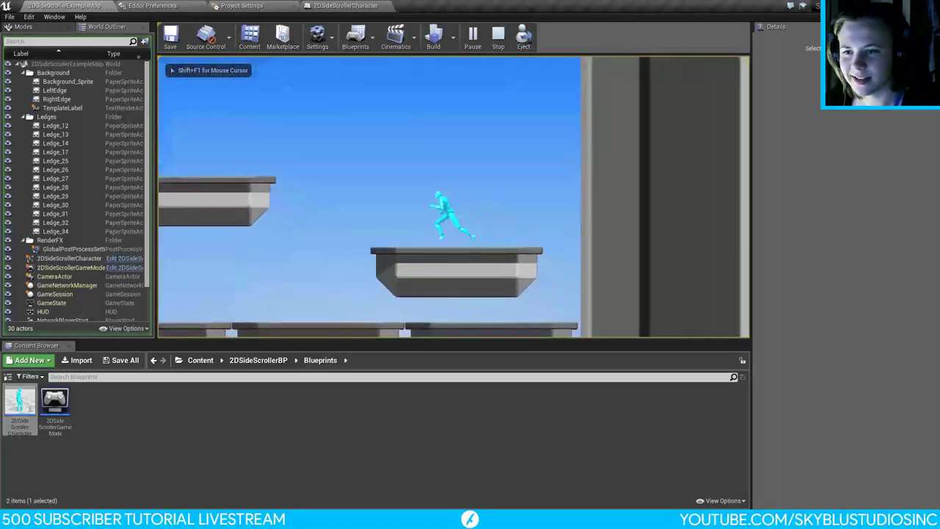
{"action": "key", "text": "Escape"}
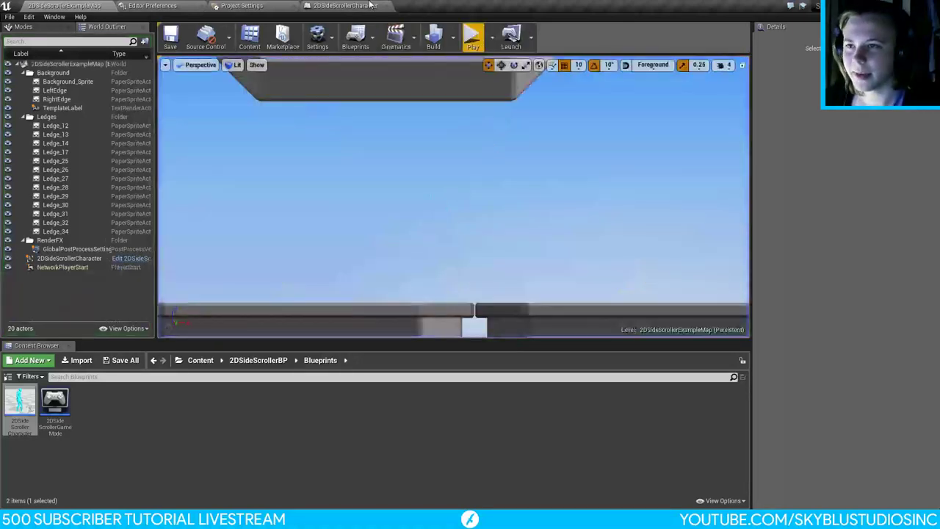
Step: Set the CameraBoom's Camera Lag Speed to 4.0 in the character blueprint
{"action": "left_click", "coordinate": [345, 5]}
{"action": "left_click", "coordinate": [834, 393]}
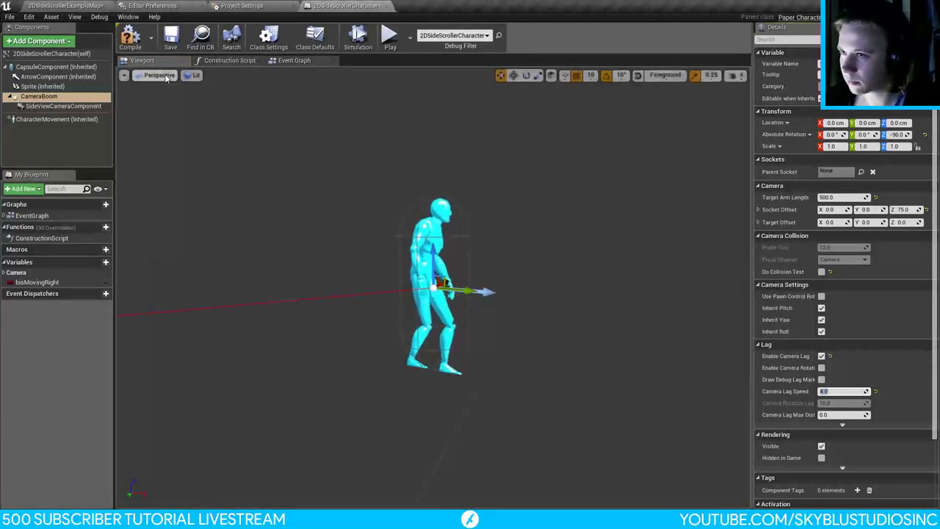
{"action": "key", "text": "Return"}
{"action": "left_click", "coordinate": [74, 4]}
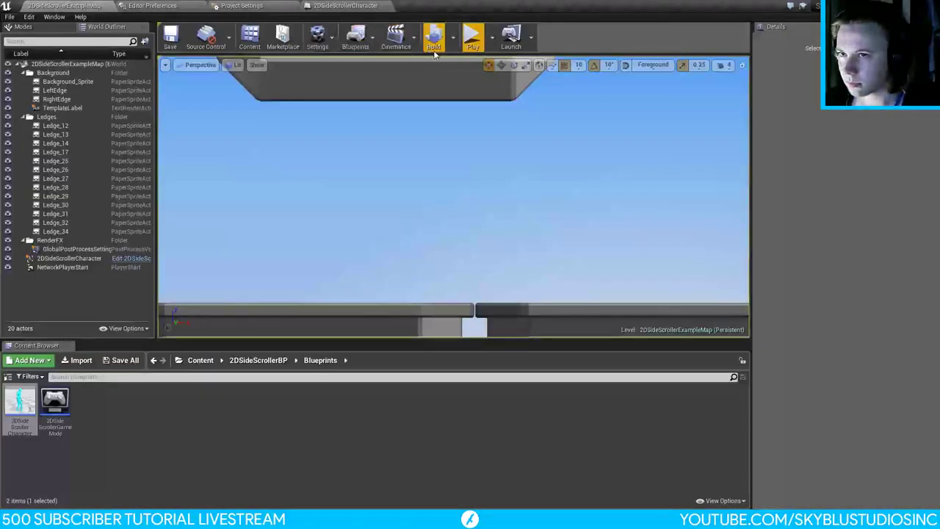
Step: Run and jump the character across the ledges both ways to check the 4.0-speed camera lag
{"action": "left_click", "coordinate": [472, 37]}
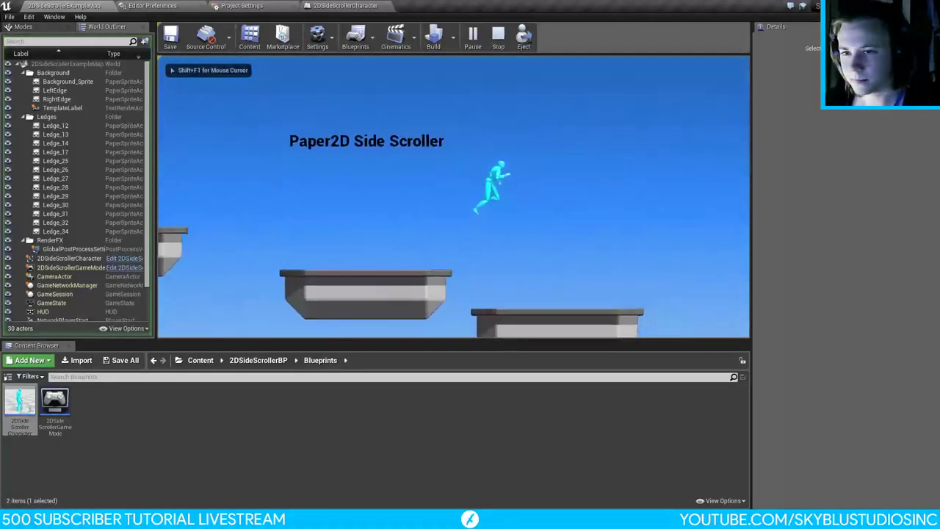
{"action": "key", "text": "d"}
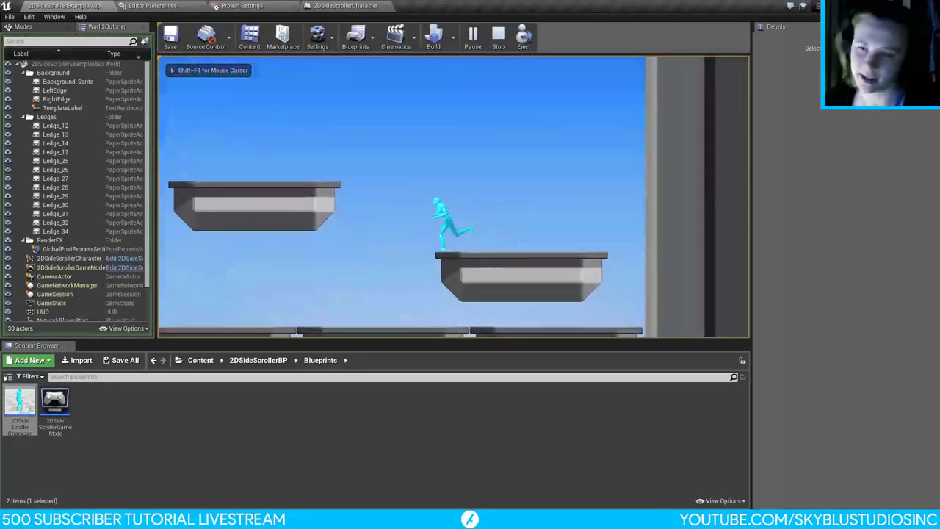
{"action": "key", "text": "d"}
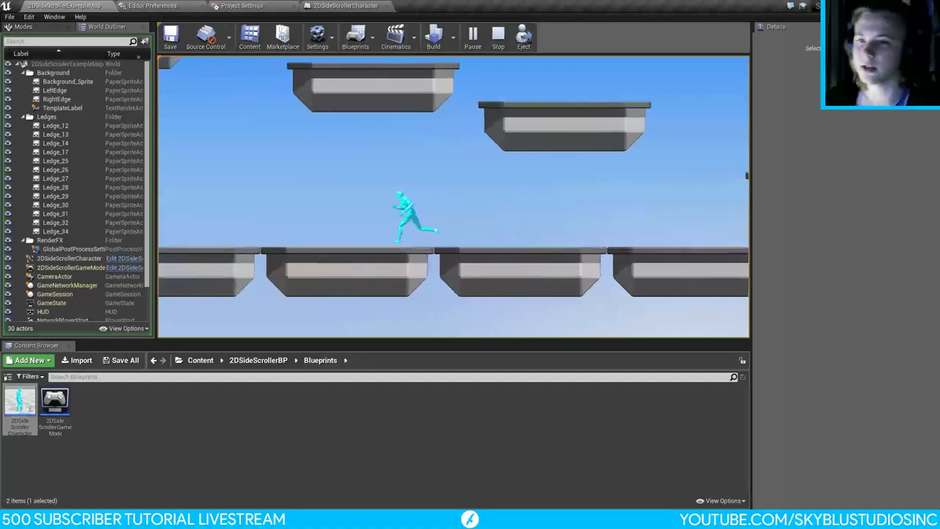
{"action": "key", "text": "d"}
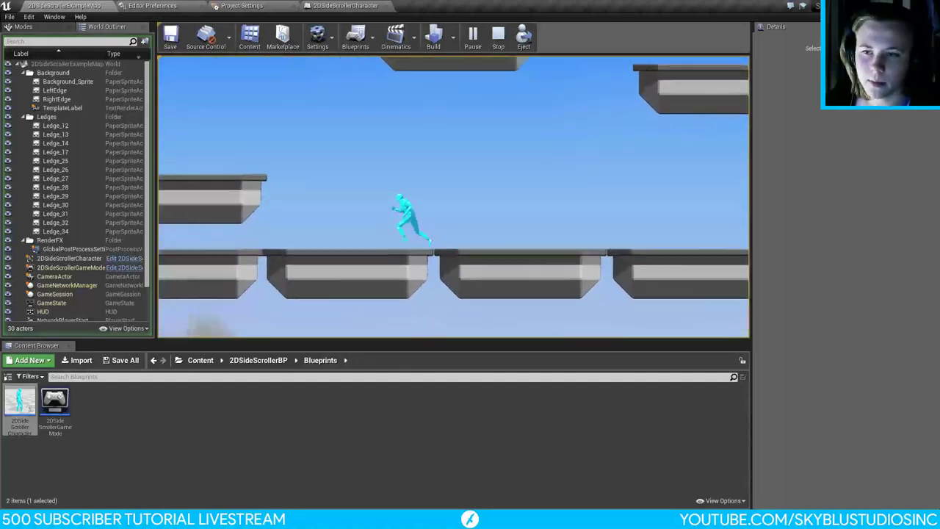
{"action": "key", "text": "d"}
{"action": "key", "text": "space"}
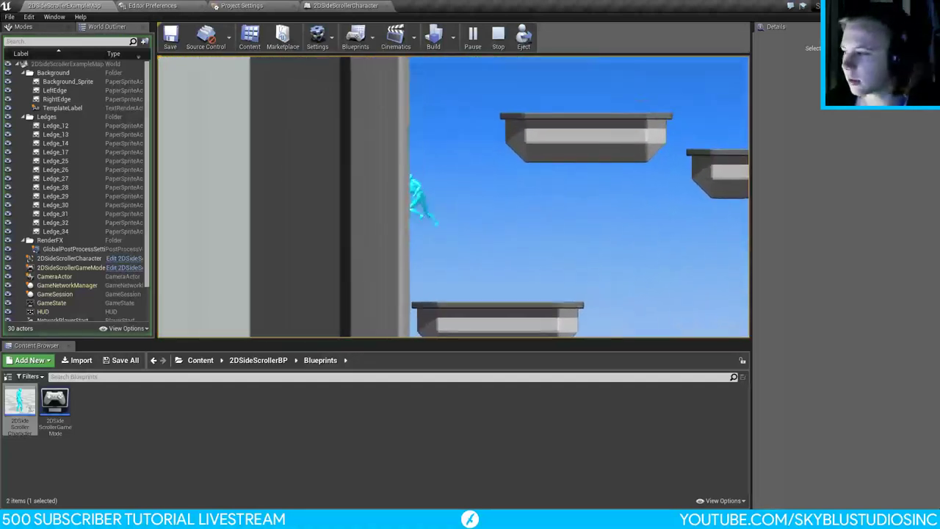
{"action": "key", "text": "d"}
{"action": "key", "text": "space"}
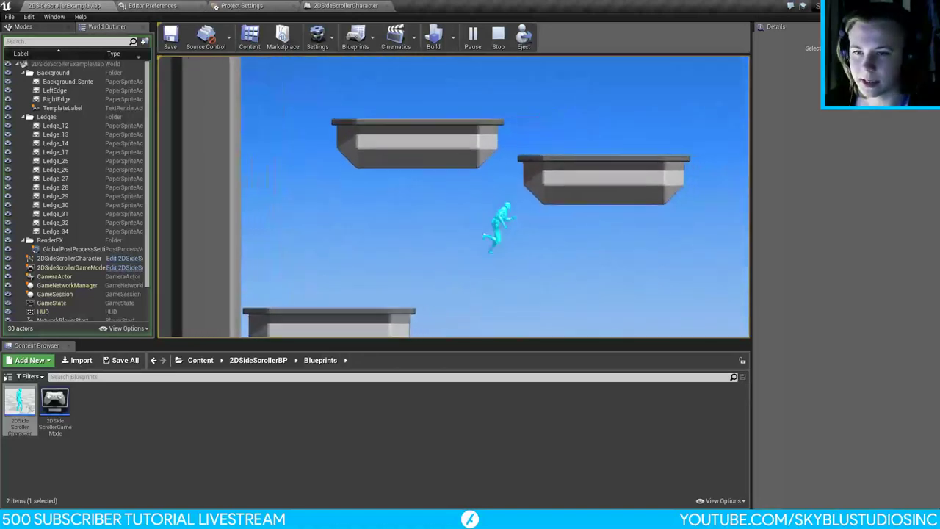
{"action": "key", "text": "d"}
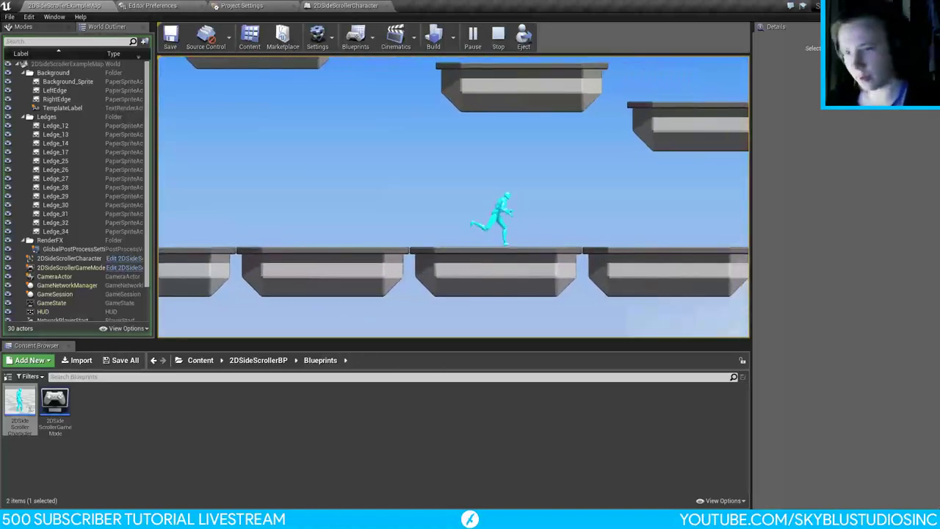
{"action": "key", "text": "d"}
{"action": "key", "text": "space"}
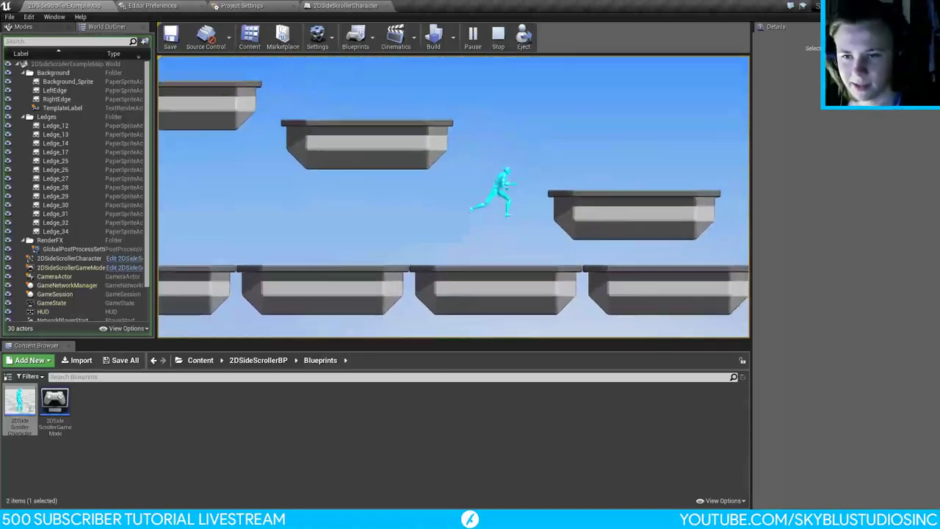
{"action": "key", "text": "d"}
{"action": "key", "text": "space"}
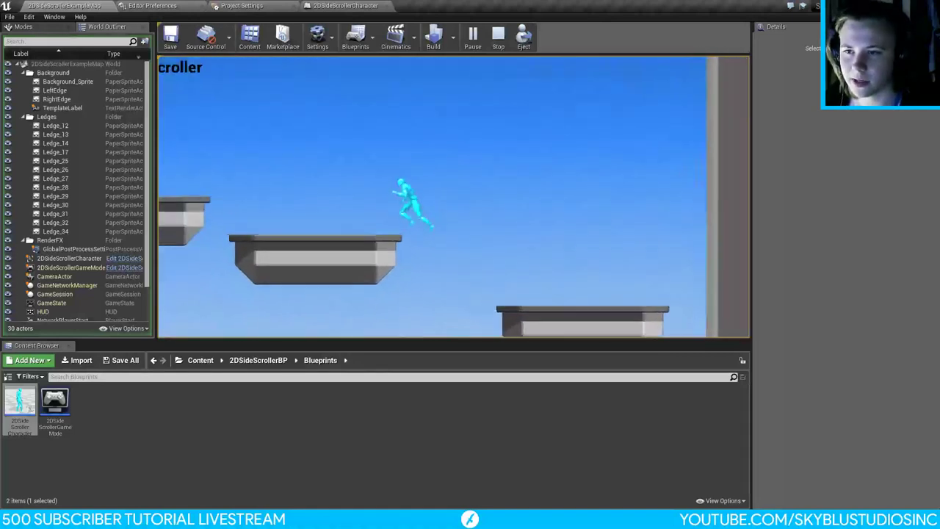
{"action": "key", "text": "a"}
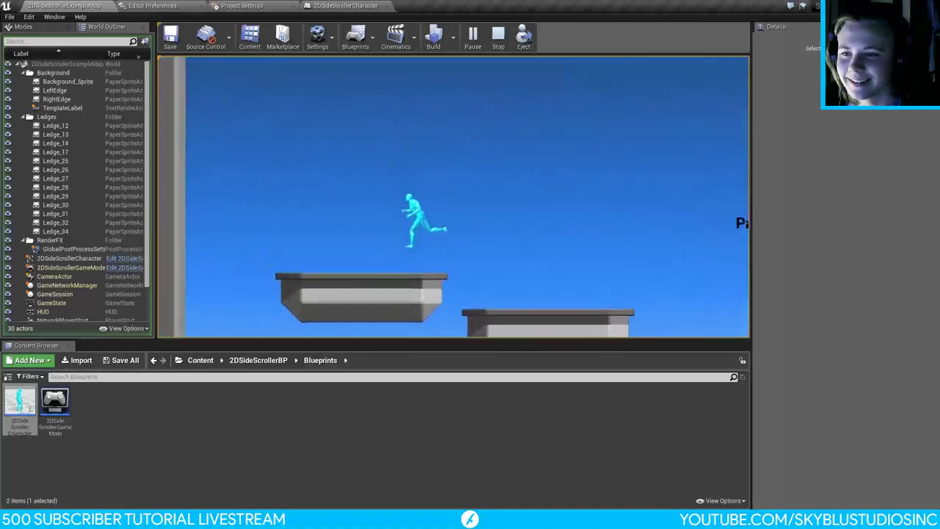
{"action": "key", "text": "d"}
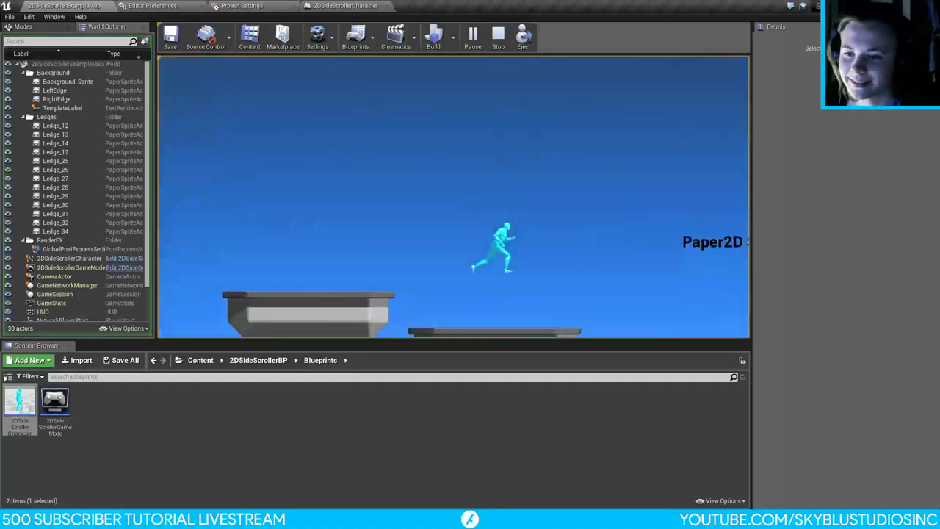
{"action": "key", "text": "space"}
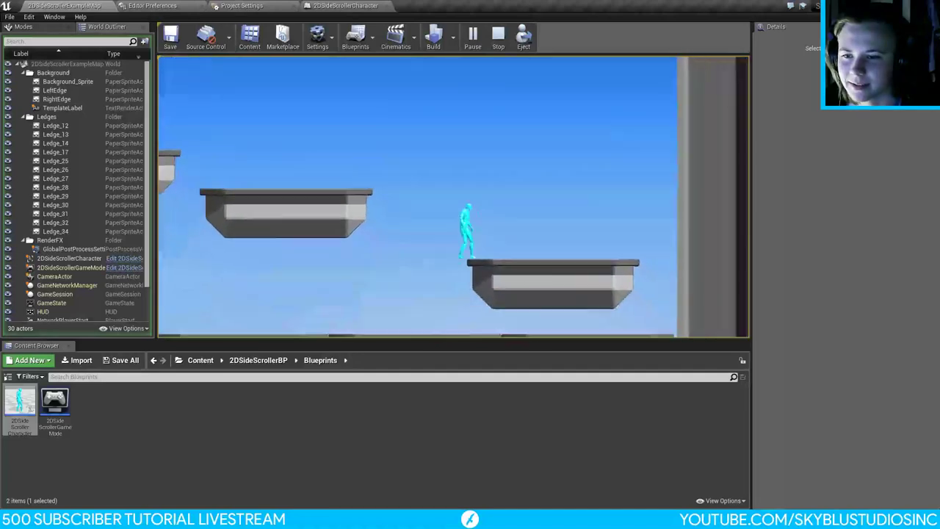
{"action": "key", "text": "space"}
{"action": "key", "text": "space"}
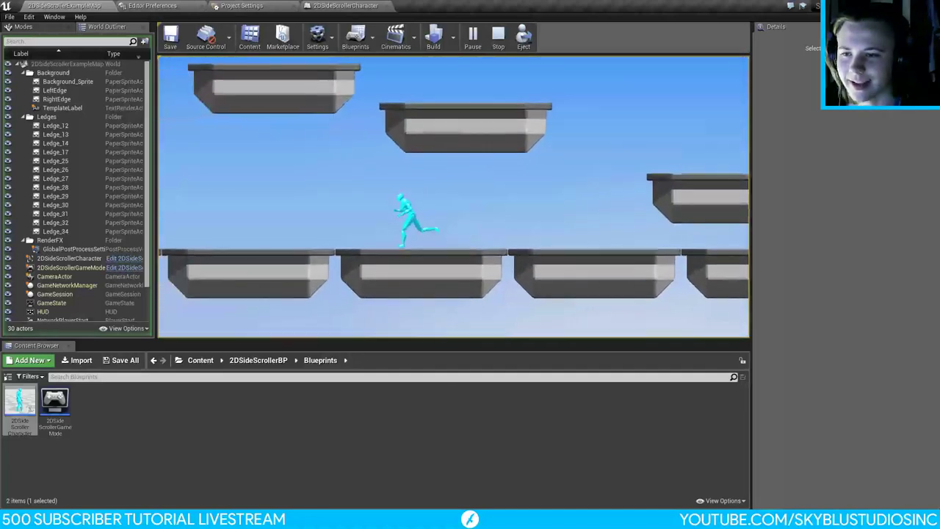
{"action": "key", "text": "space"}
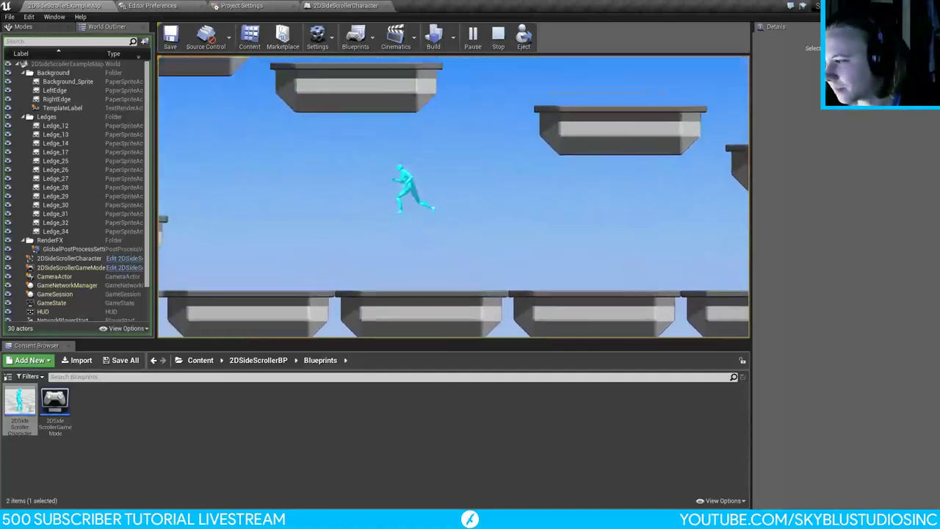
{"action": "key", "text": "space"}
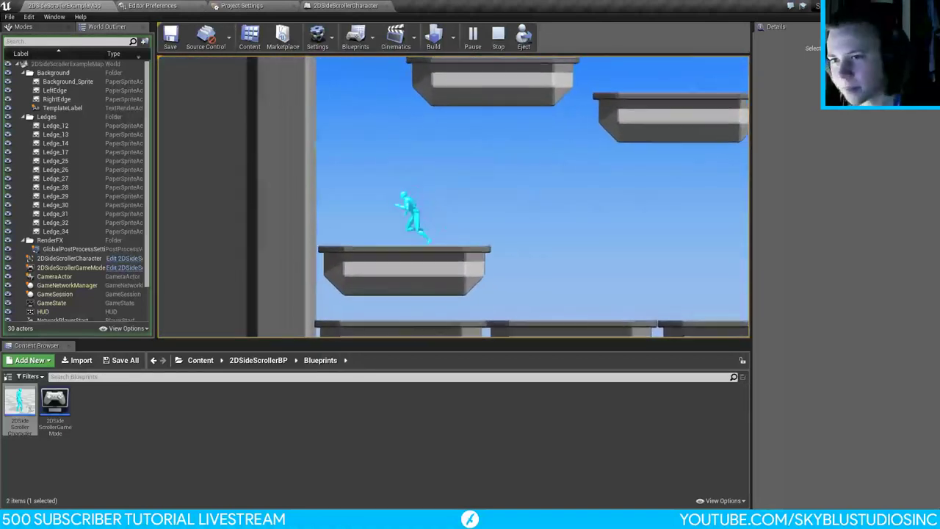
{"action": "key", "text": "a"}
{"action": "key", "text": "space"}
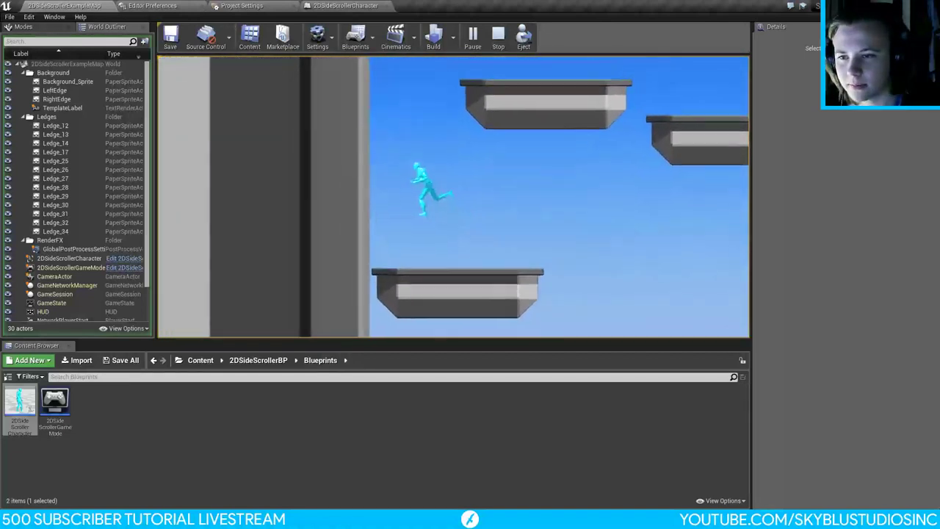
{"action": "key", "text": "space"}
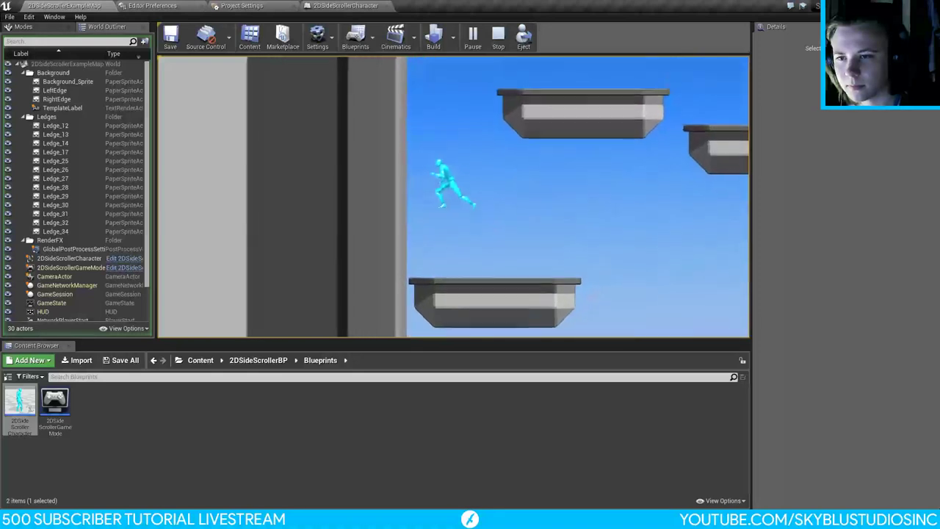
{"action": "key", "text": "d"}
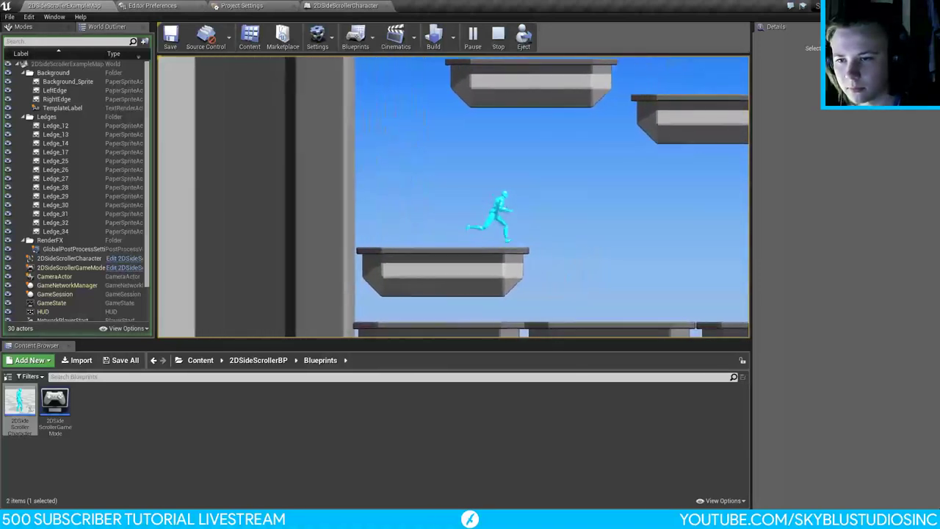
{"action": "key", "text": "d"}
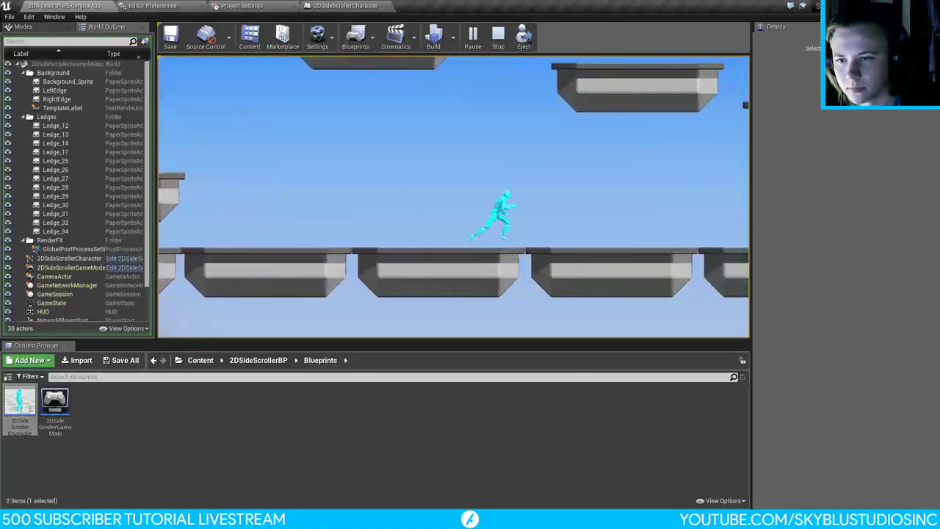
{"action": "key", "text": "d"}
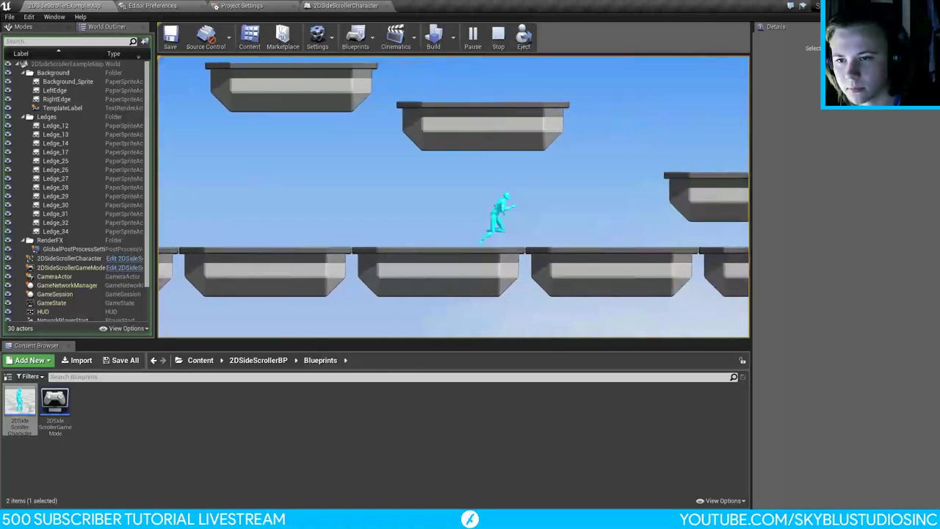
{"action": "key", "text": "space"}
{"action": "key", "text": "a"}
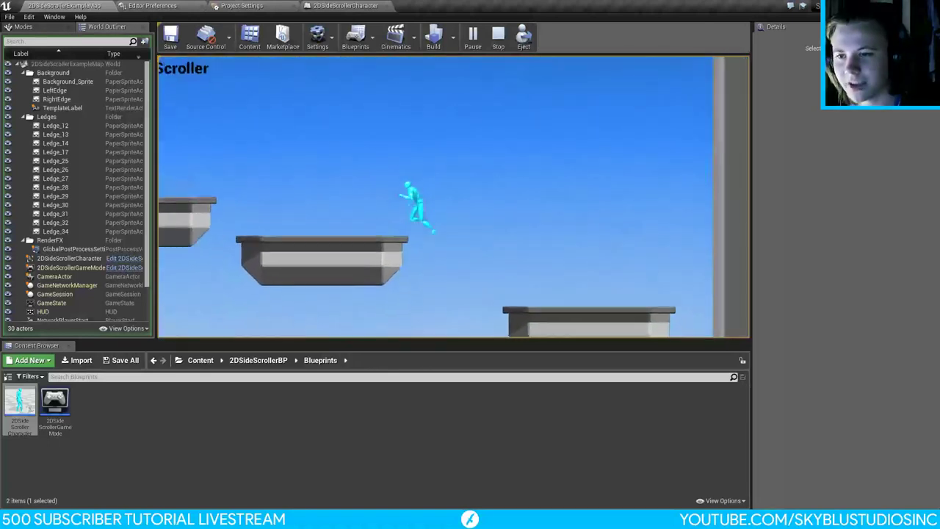
{"action": "key", "text": "space"}
{"action": "key", "text": "a"}
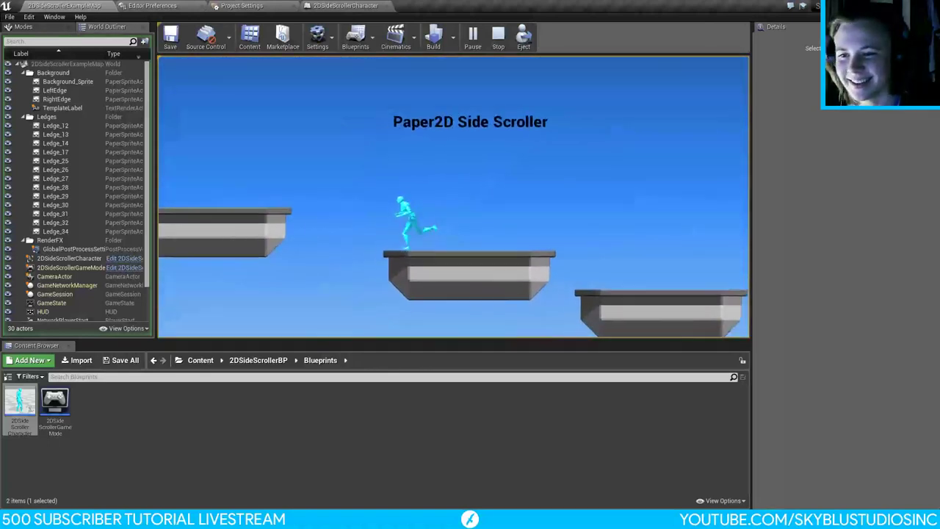
{"action": "key", "text": "space"}
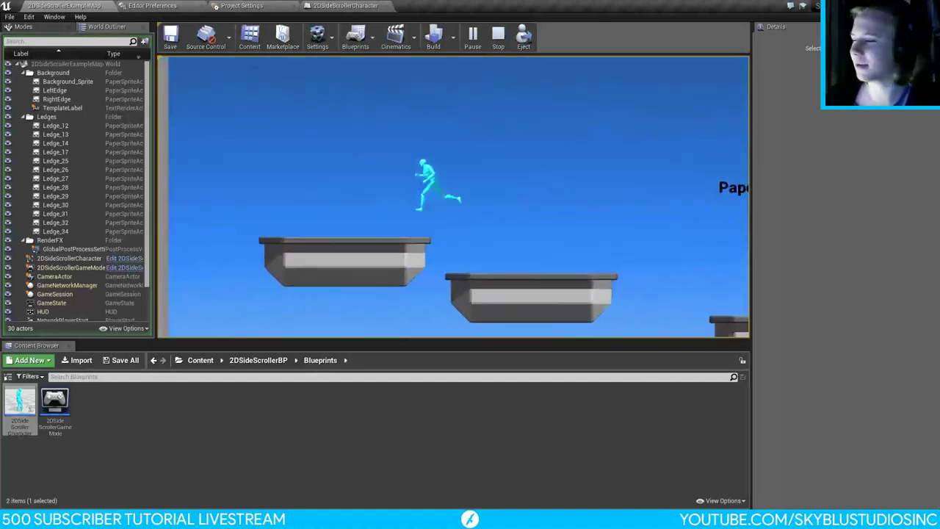
{"action": "key", "text": "Escape"}
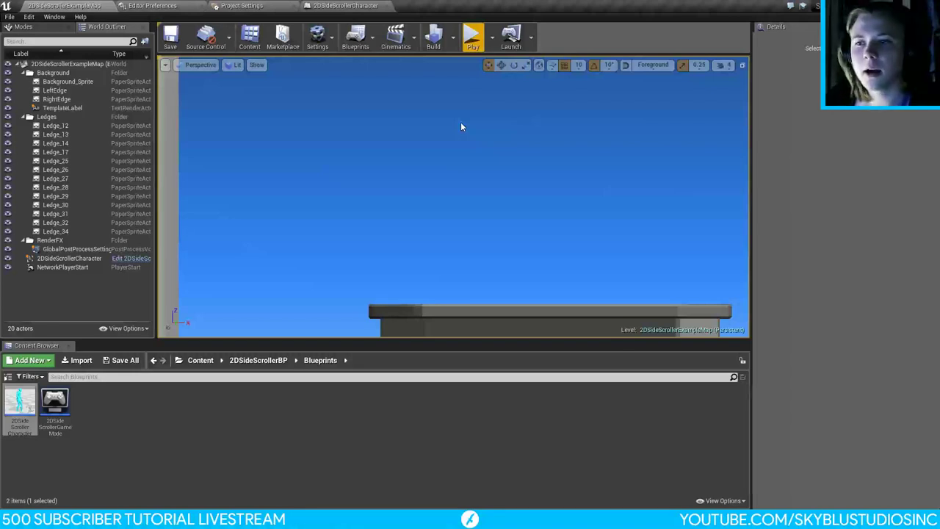
Step: Orbit around the selected CameraBoom in the 2DSideScrollerCharacter viewport, then bring up the Epic Games Launcher
{"action": "left_click", "coordinate": [342, 6]}
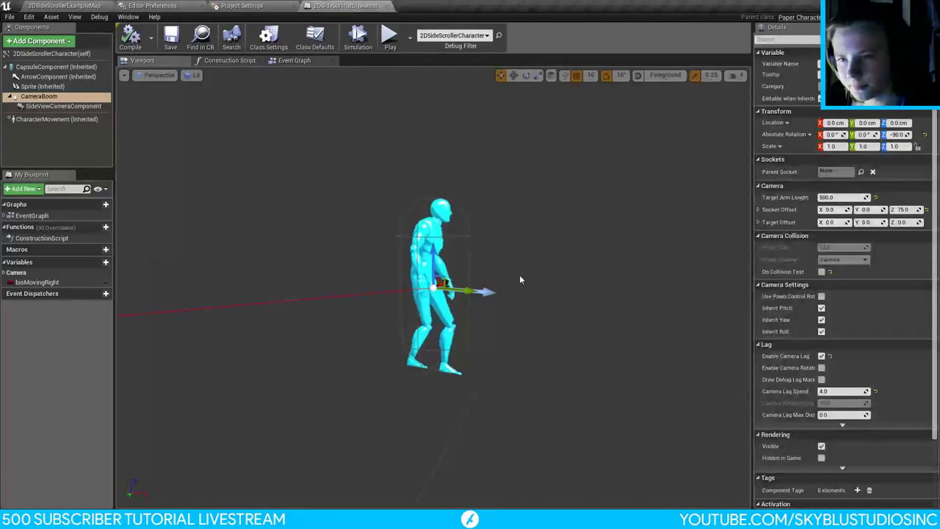
{"action": "mouse_move", "coordinate": [399, 273]}
{"action": "left_mouse_down"}
{"action": "mouse_move", "coordinate": [558, 274]}
{"action": "mouse_move", "coordinate": [408, 276]}
{"action": "left_mouse_up"}
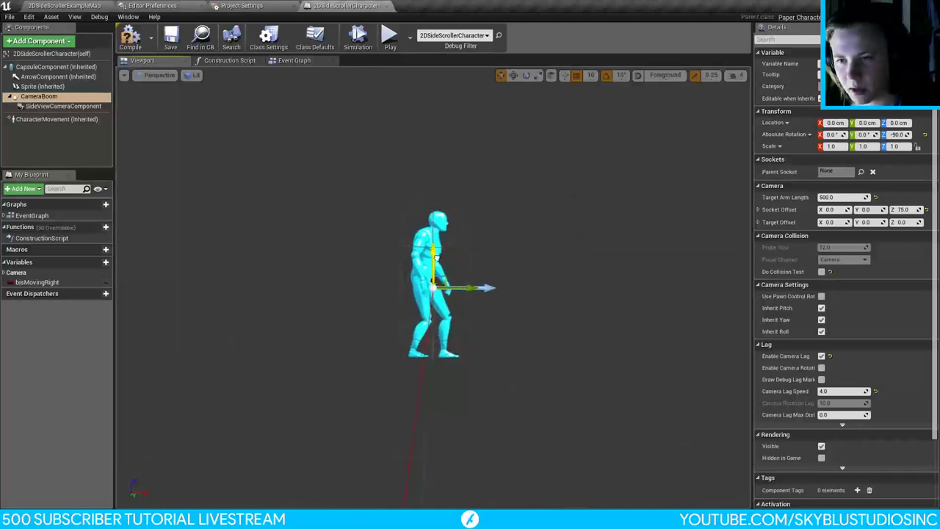
{"action": "left_click", "coordinate": [452, 284]}
{"action": "key", "text": "ctrl+z"}
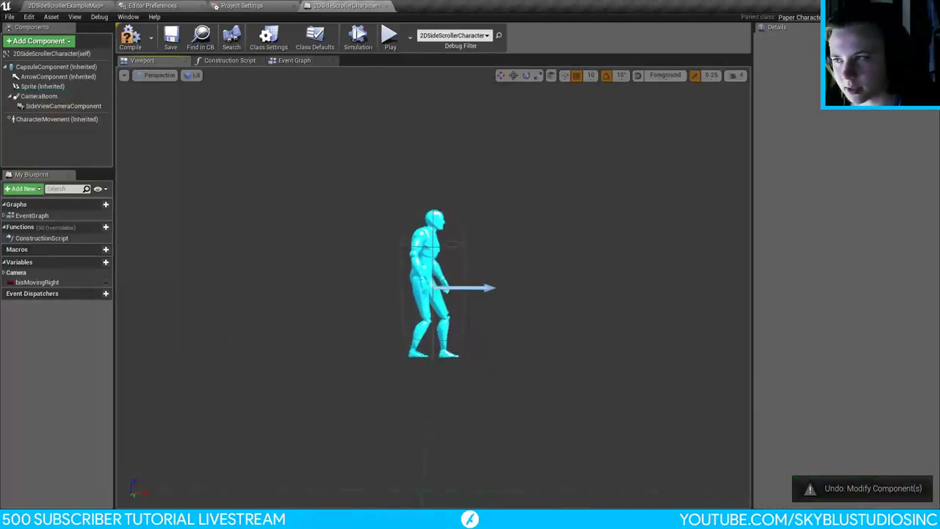
{"action": "left_click_drag", "start_coordinate": [312, 222], "coordinate": [414, 277]}
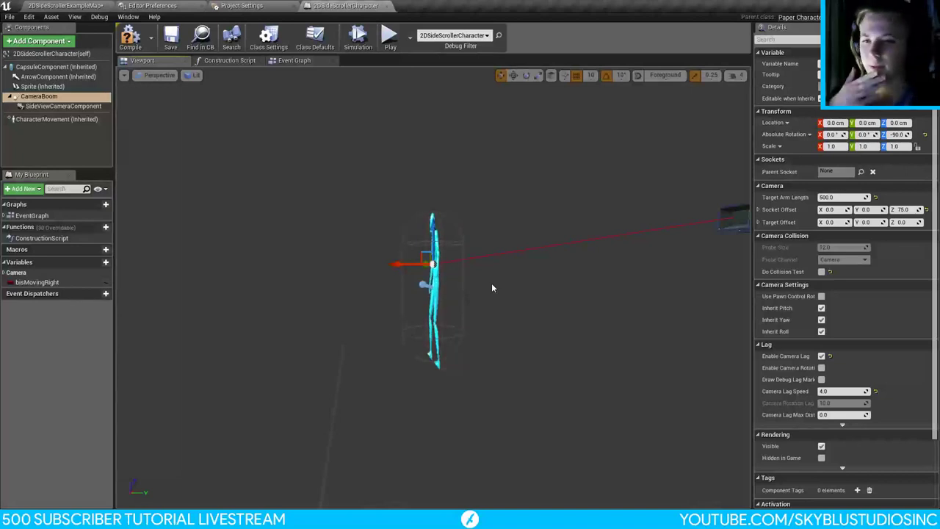
{"action": "left_click_drag", "start_coordinate": [474, 277], "coordinate": [543, 280]}
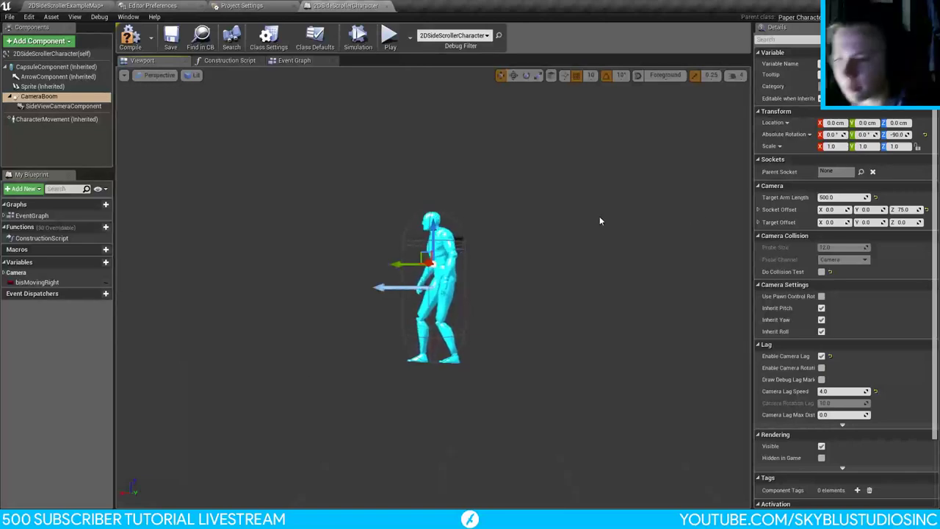
{"action": "left_click", "coordinate": [151, 518]}
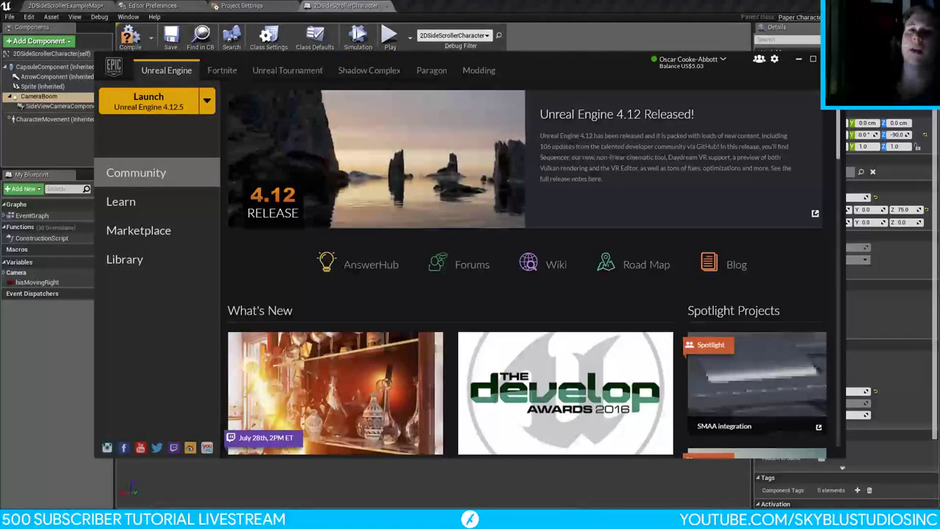
{"action": "left_click", "coordinate": [361, 81]}
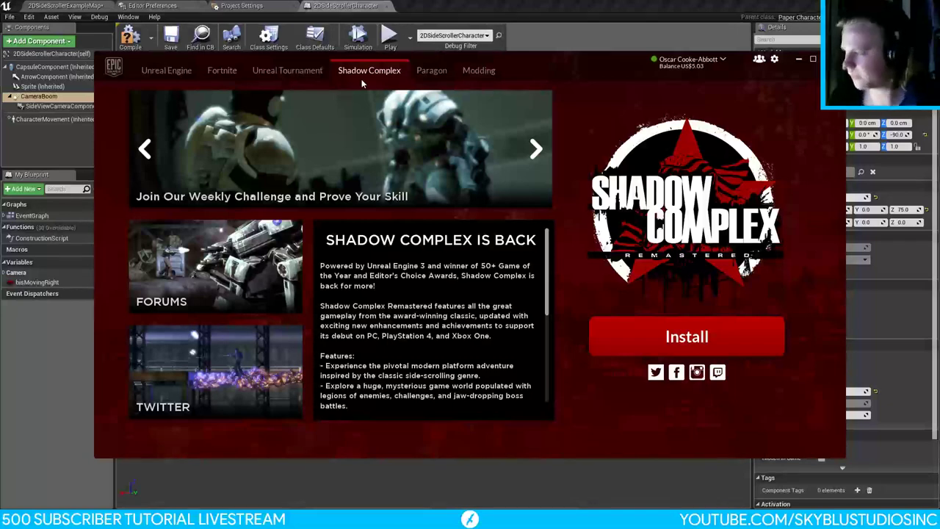
{"action": "left_click", "coordinate": [166, 69]}
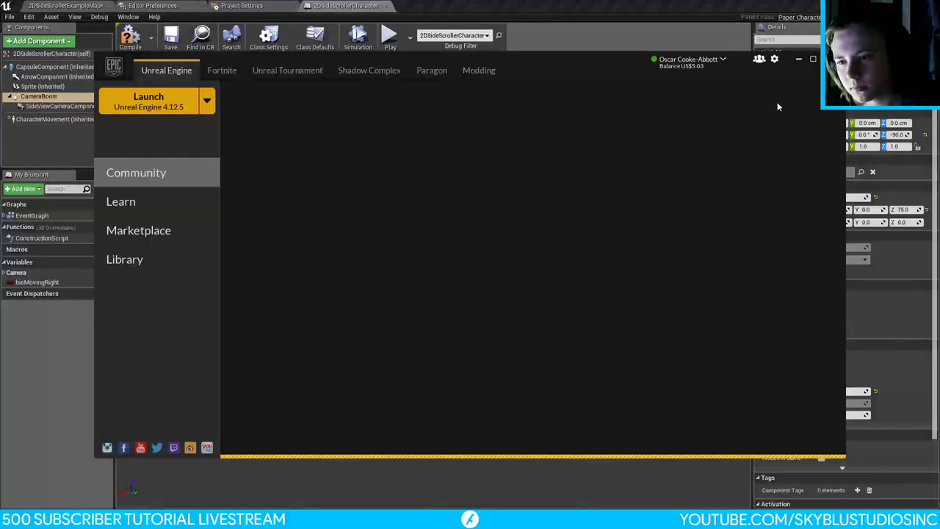
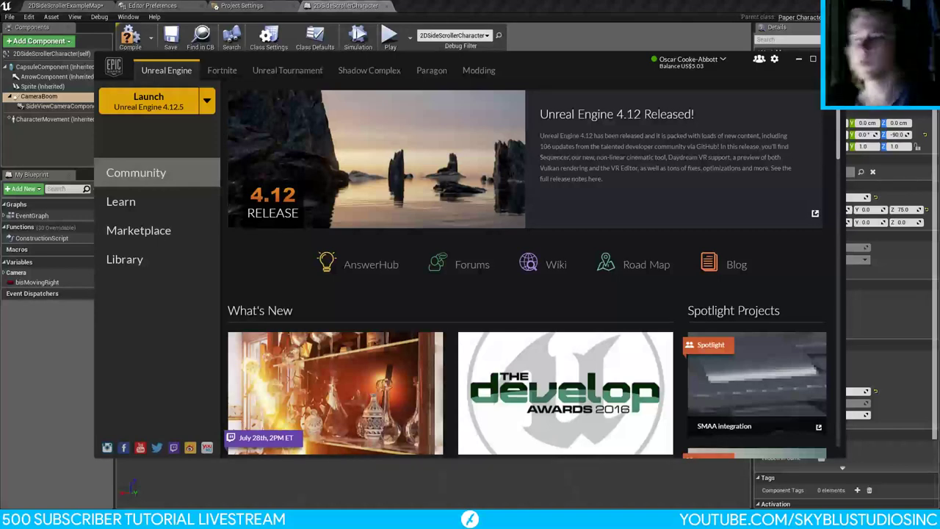
Step: Save the 2DSideScrollerExampleMap level and switch to the Epic Games Launcher
{"action": "left_click", "coordinate": [131, 45]}
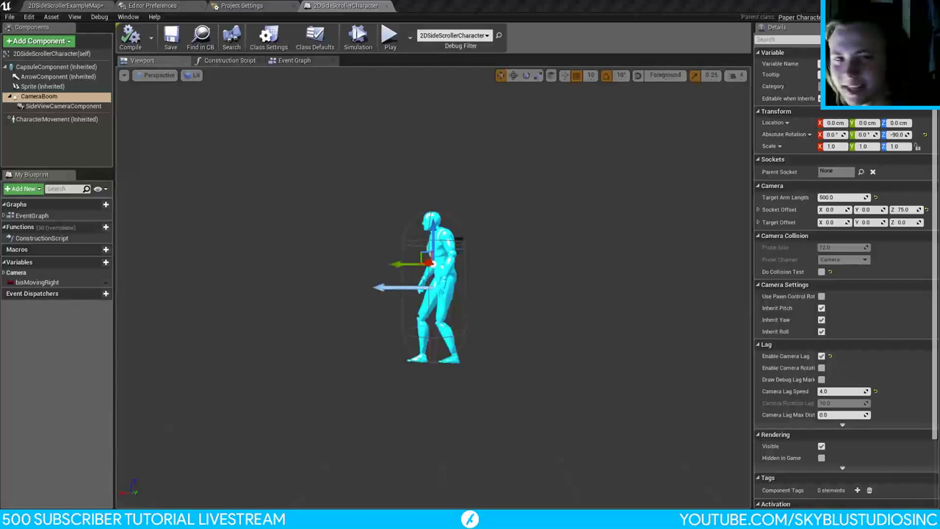
{"action": "key", "text": "ctrl+shift+s"}
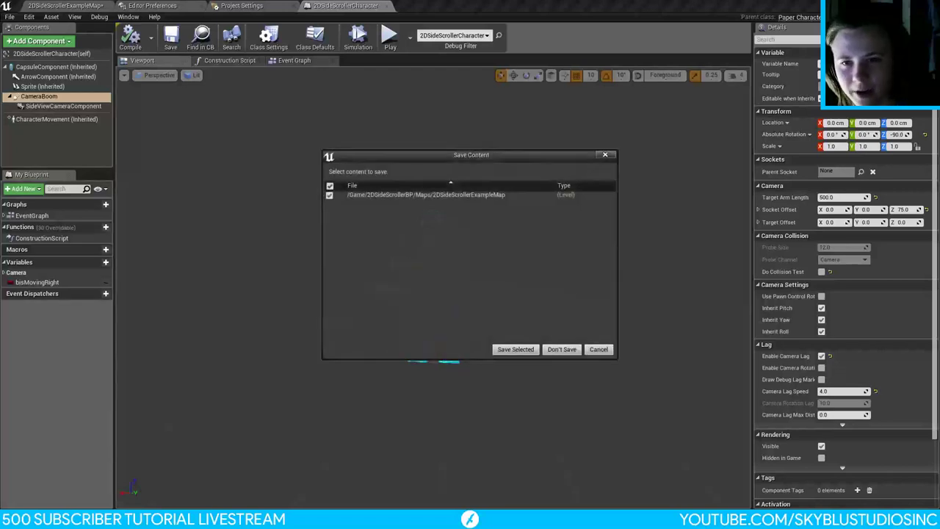
{"action": "left_click", "coordinate": [523, 349]}
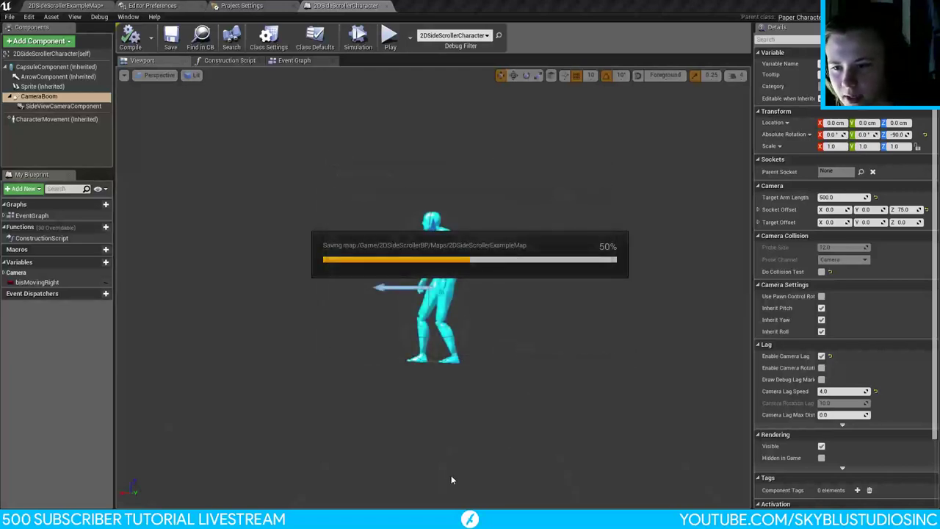
{"action": "key", "text": "alt+Tab"}
Step: Launch the TPPTest project from the launcher's Library of installed projects
{"action": "left_click", "coordinate": [159, 262]}
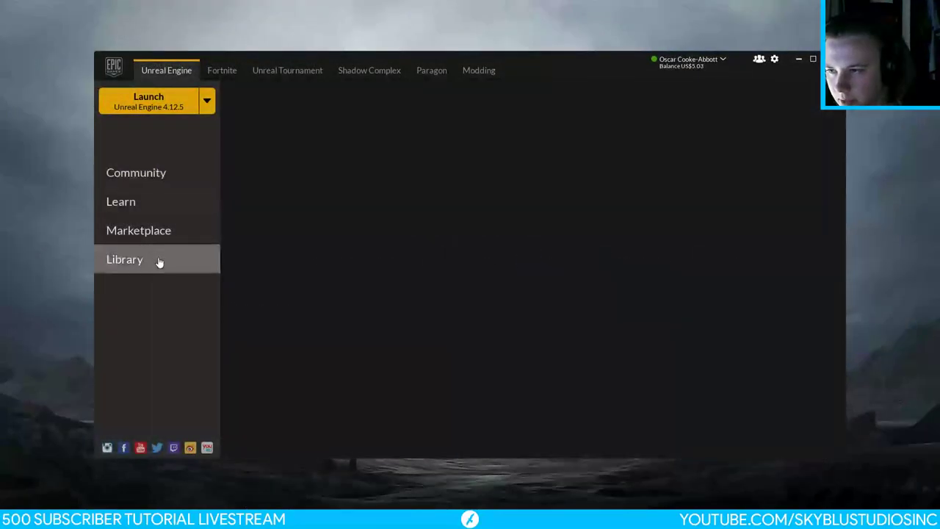
{"action": "scroll", "coordinate": [469, 360], "scroll_direction": "down", "scroll_amount": 5}
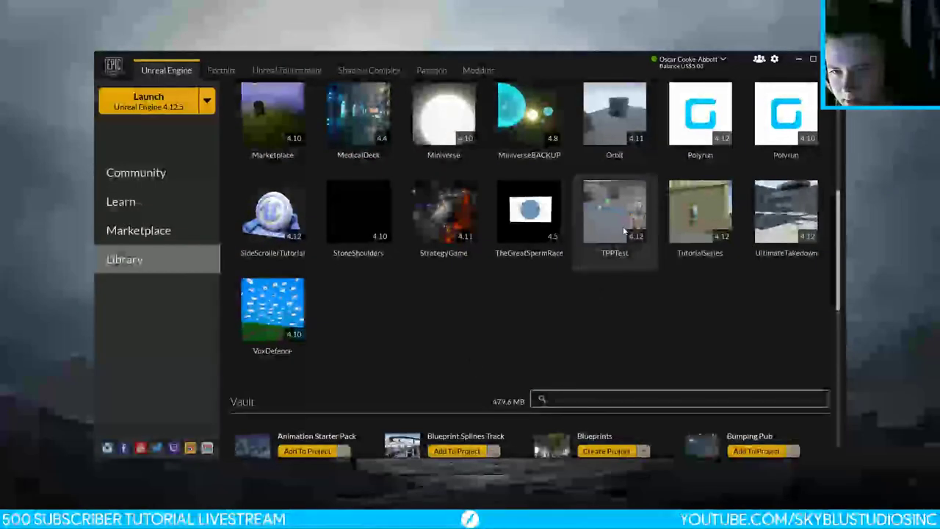
{"action": "double_click", "coordinate": [626, 230]}
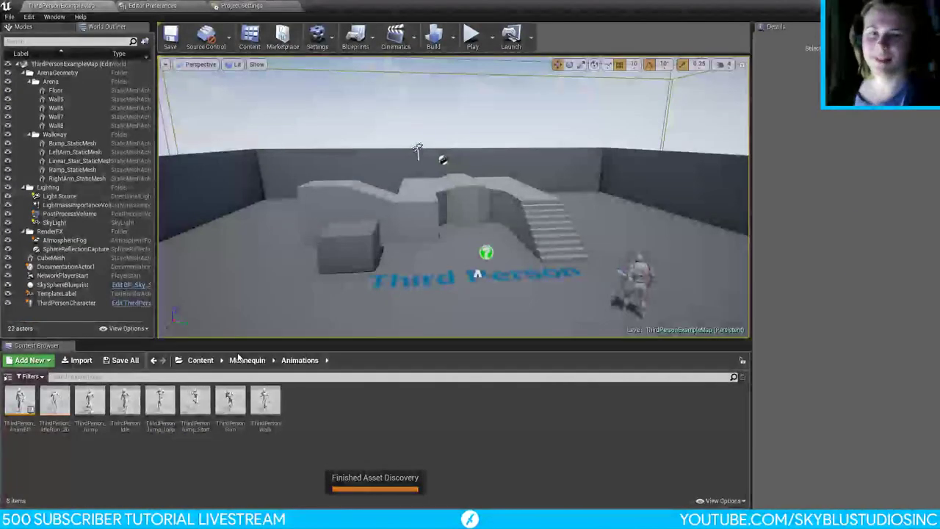
{"action": "mouse_move", "coordinate": [440, 220]}
{"action": "right_mouse_down"}
{"action": "mouse_move", "coordinate": [397, 243]}
{"action": "mouse_move", "coordinate": [433, 239]}
{"action": "mouse_move", "coordinate": [459, 218]}
{"action": "right_mouse_up"}
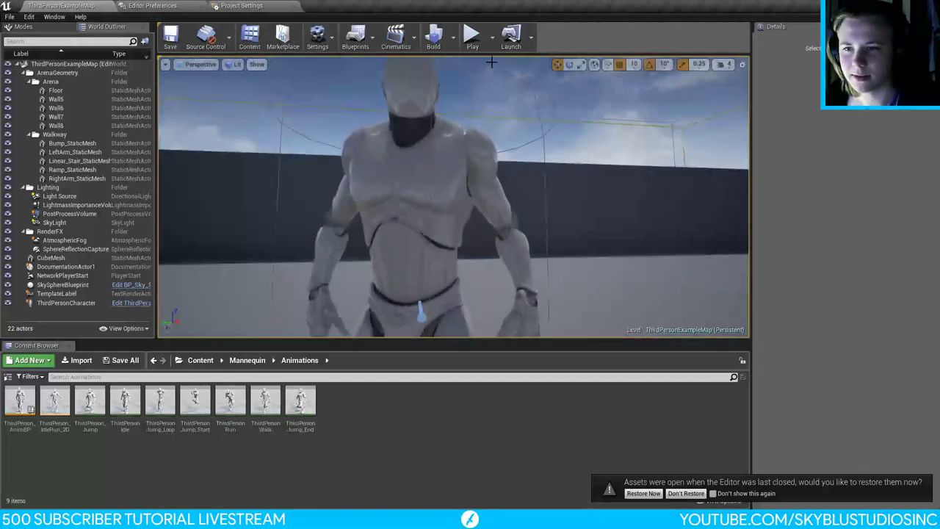
{"action": "left_click", "coordinate": [492, 46]}
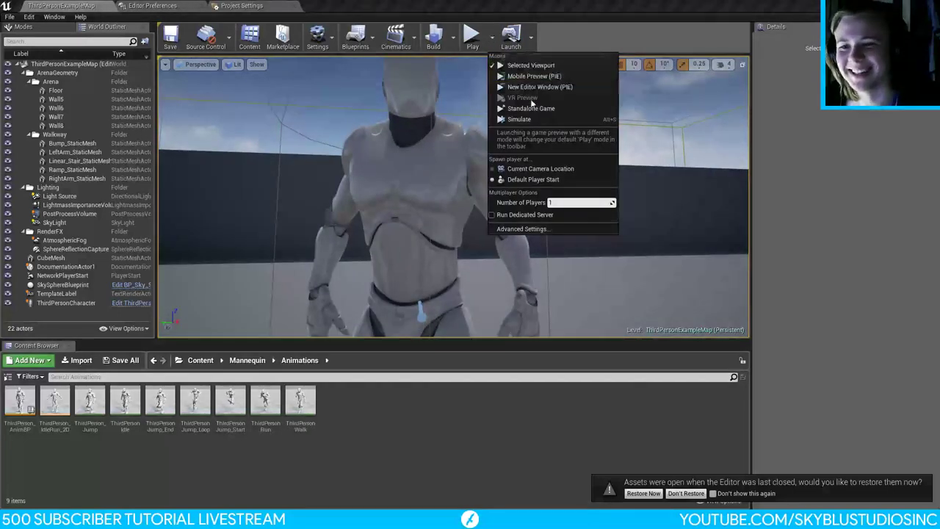
{"action": "left_click", "coordinate": [724, 64]}
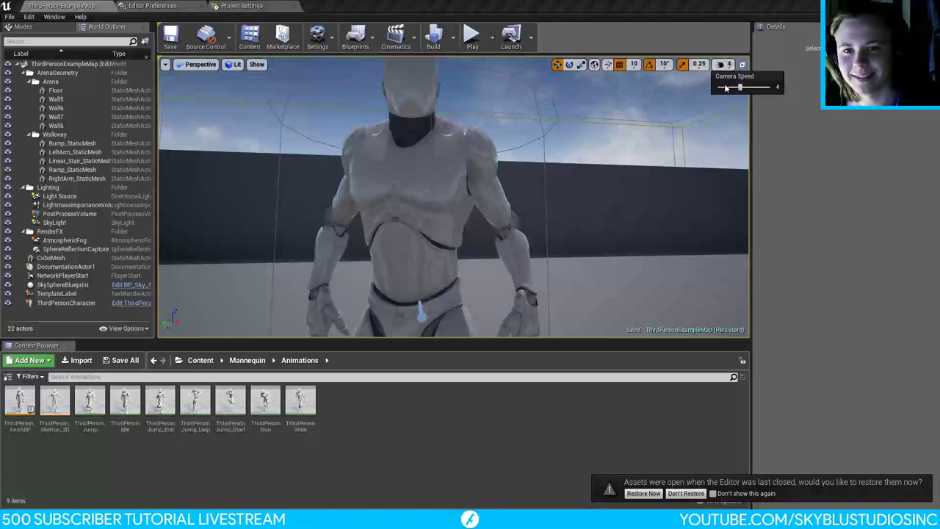
{"action": "right_click_drag", "start_coordinate": [477, 220], "coordinate": [422, 221]}
{"action": "right_click_drag", "start_coordinate": [453, 197], "coordinate": [453, 196]}
{"action": "right_click_drag", "start_coordinate": [653, 175], "coordinate": [652, 175]}
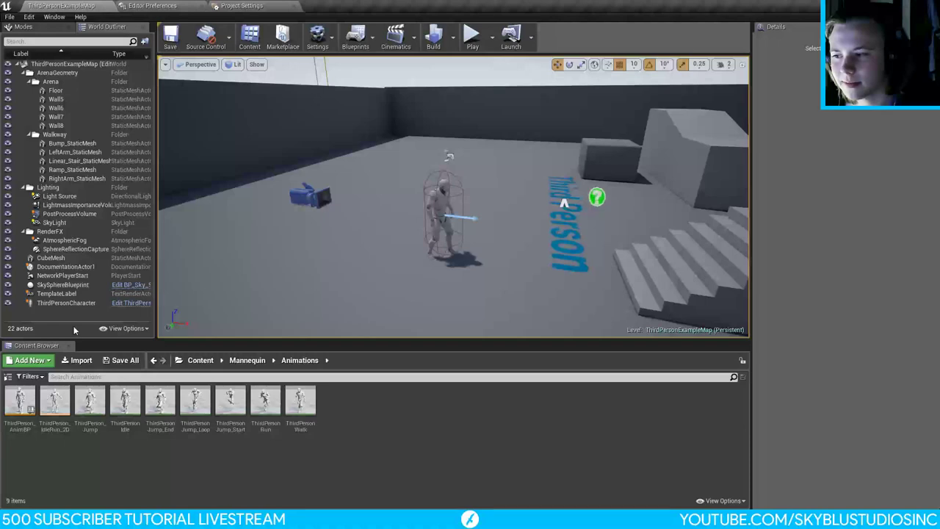
{"action": "left_click", "coordinate": [7, 377]}
{"action": "left_click", "coordinate": [6, 377]}
{"action": "left_click", "coordinate": [7, 377]}
{"action": "left_click", "coordinate": [6, 378]}
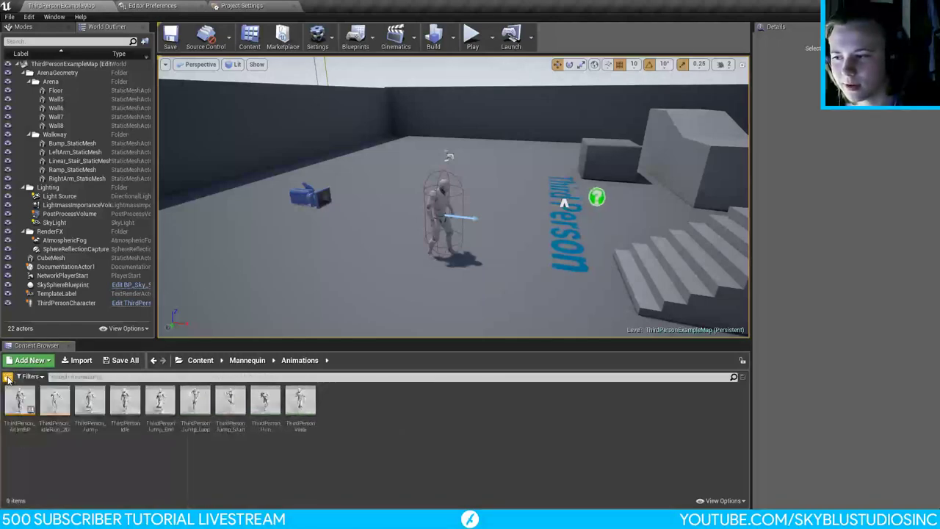
{"action": "left_click", "coordinate": [6, 377]}
{"action": "left_click", "coordinate": [7, 378]}
{"action": "left_click", "coordinate": [7, 378]}
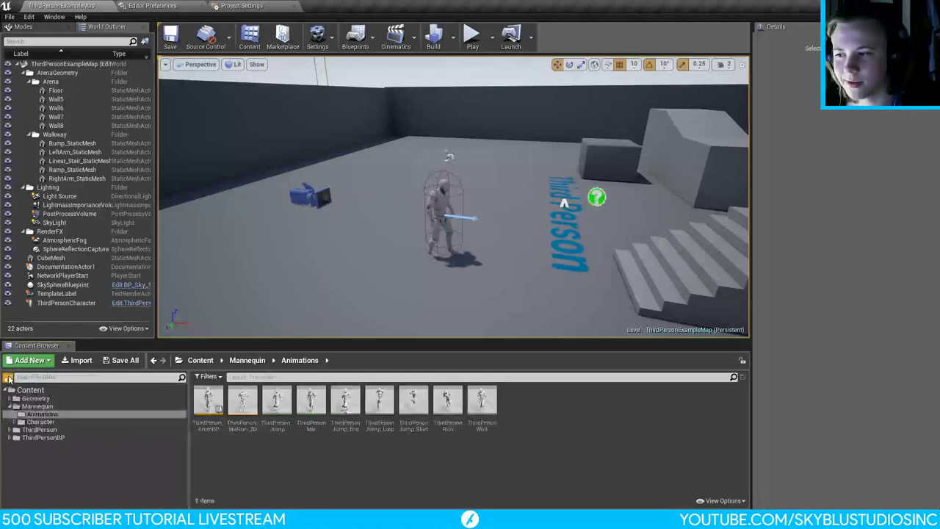
{"action": "left_click", "coordinate": [8, 377]}
{"action": "left_click", "coordinate": [7, 378]}
{"action": "left_click", "coordinate": [7, 377]}
{"action": "left_click", "coordinate": [7, 378]}
{"action": "left_click", "coordinate": [8, 377]}
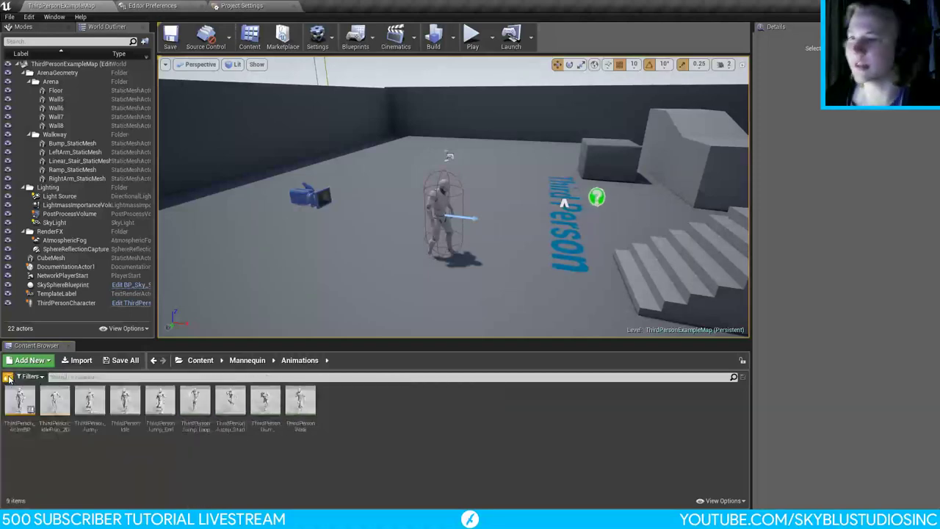
{"action": "left_click", "coordinate": [8, 377]}
{"action": "left_click", "coordinate": [7, 378]}
{"action": "left_click", "coordinate": [7, 377]}
{"action": "left_click", "coordinate": [8, 377]}
{"action": "left_click", "coordinate": [8, 377]}
{"action": "left_click", "coordinate": [7, 377]}
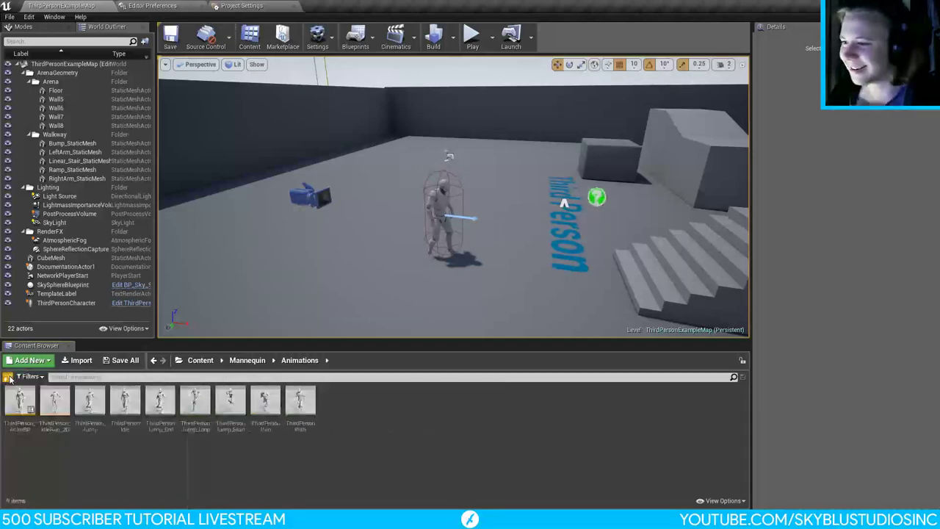
{"action": "left_click", "coordinate": [7, 378]}
{"action": "left_click", "coordinate": [8, 377]}
{"action": "left_click", "coordinate": [7, 377]}
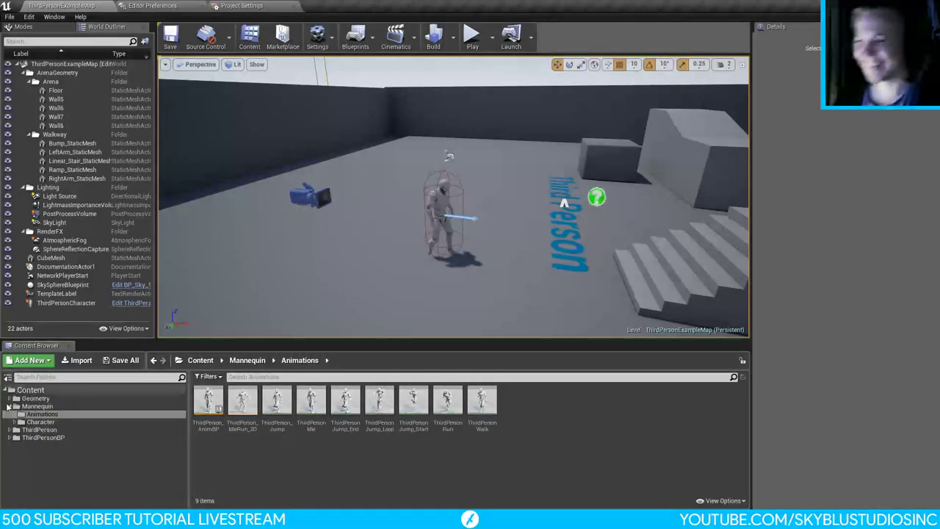
{"action": "left_click", "coordinate": [8, 378]}
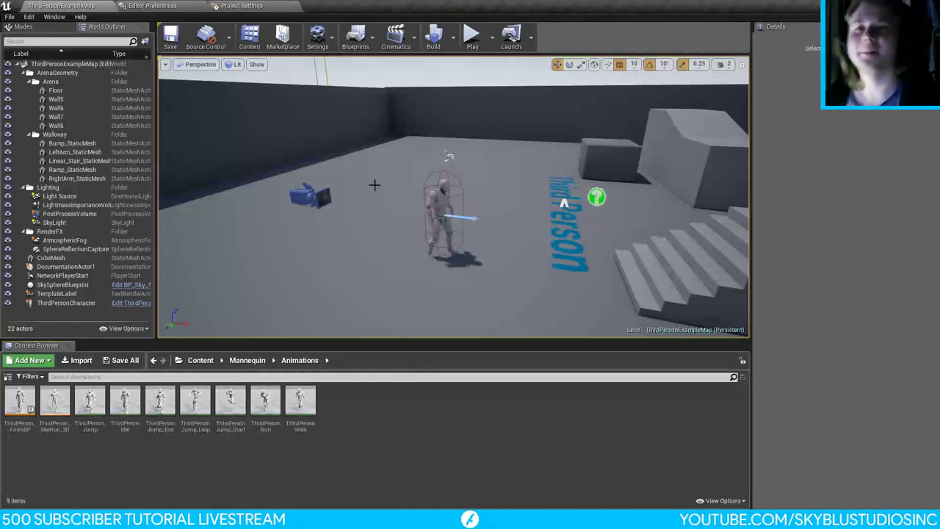
{"action": "right_click_drag", "start_coordinate": [375, 185], "coordinate": [389, 179]}
{"action": "scroll", "coordinate": [389, 179], "scroll_direction": "down", "scroll_amount": 3}
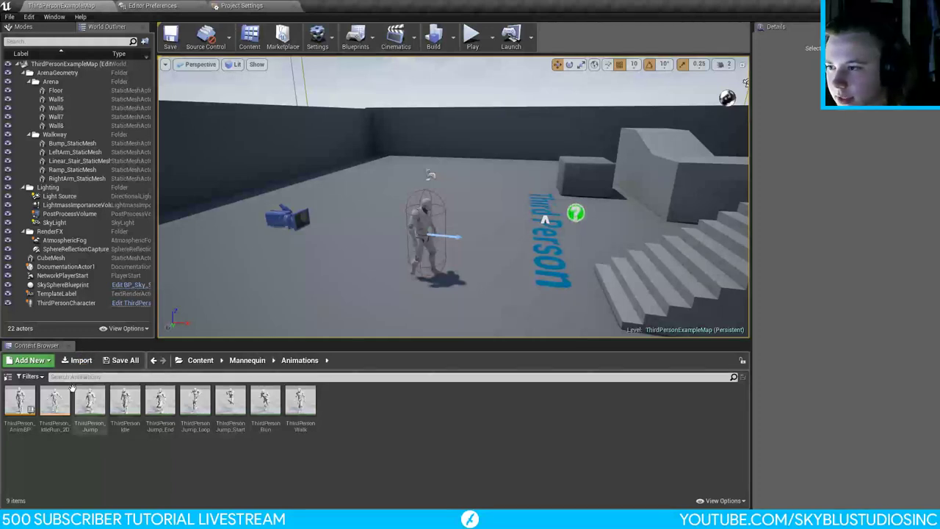
Step: Create a new folder named Sequences in the top-level Content folder
{"action": "left_click", "coordinate": [11, 386]}
{"action": "left_click", "coordinate": [8, 377]}
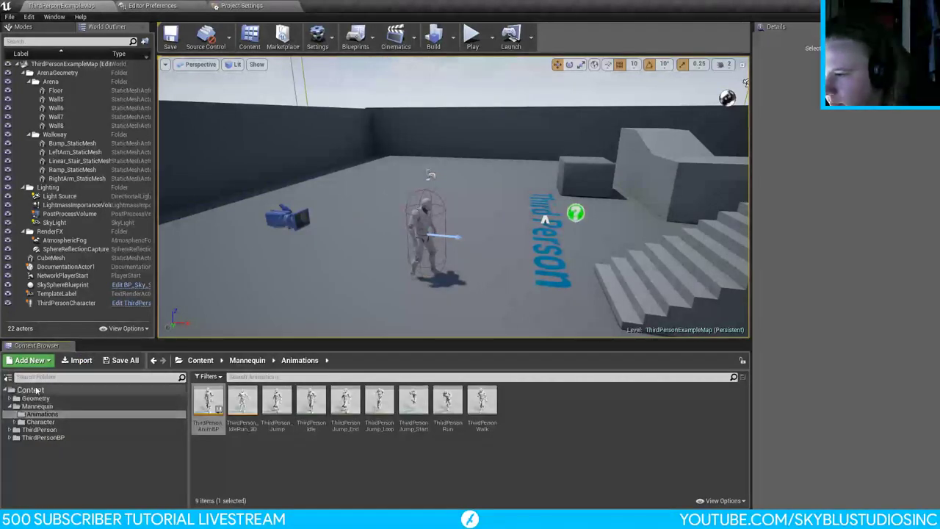
{"action": "left_click", "coordinate": [30, 389]}
{"action": "left_click", "coordinate": [29, 360]}
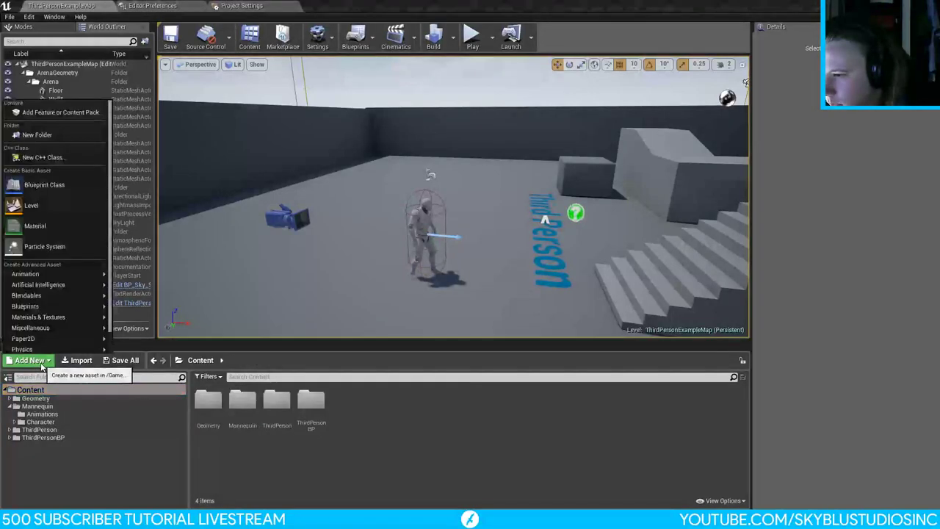
{"action": "left_click", "coordinate": [37, 134]}
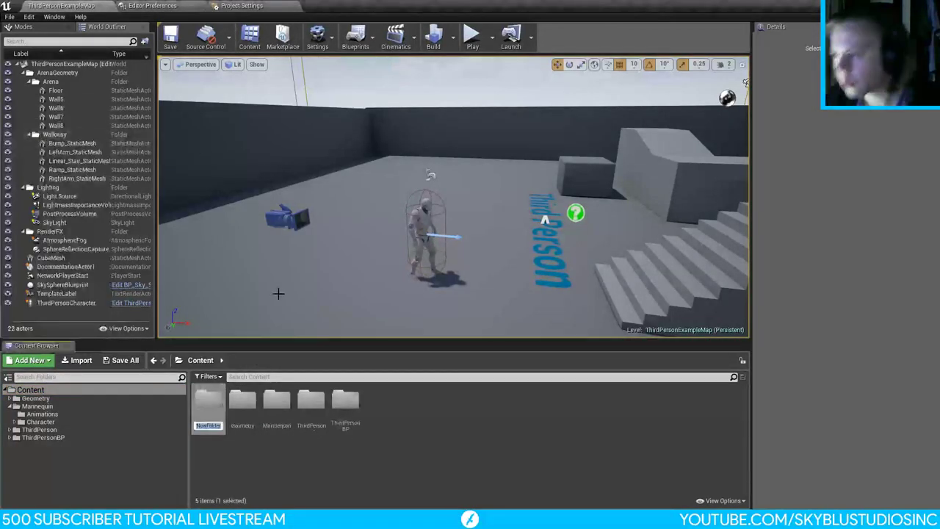
{"action": "type", "text": "Sequ"}
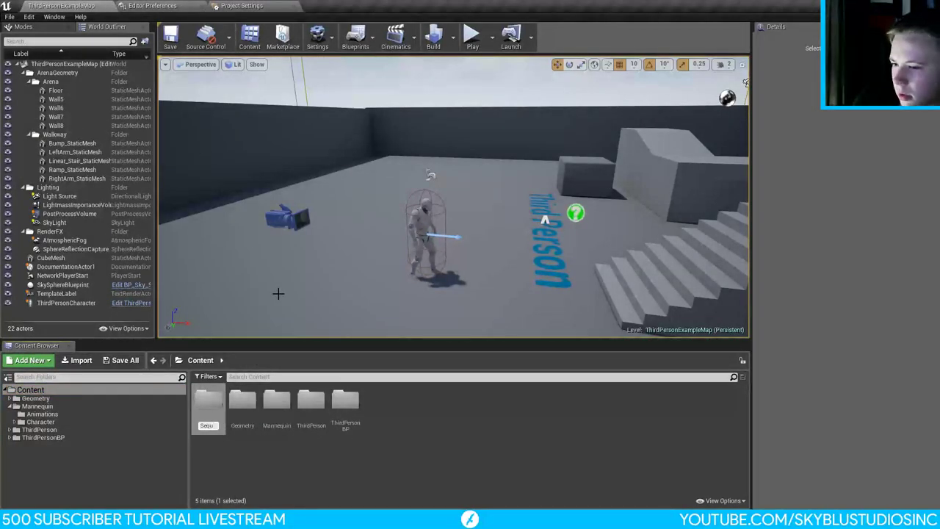
{"action": "type", "text": "ences"}
{"action": "key", "text": "Return"}
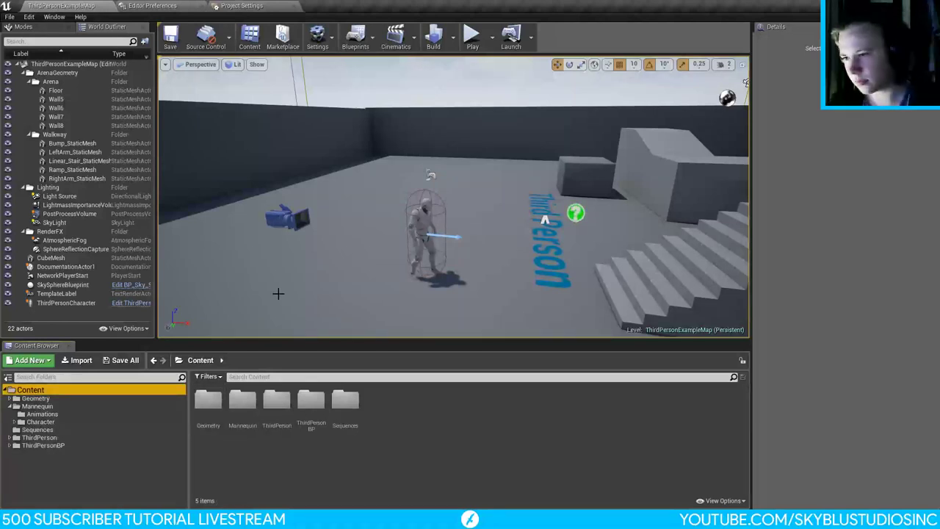
Step: Inside Sequences, add a Level Sequence asset named TutorialRig
{"action": "double_click", "coordinate": [345, 400]}
{"action": "right_click", "coordinate": [300, 451]}
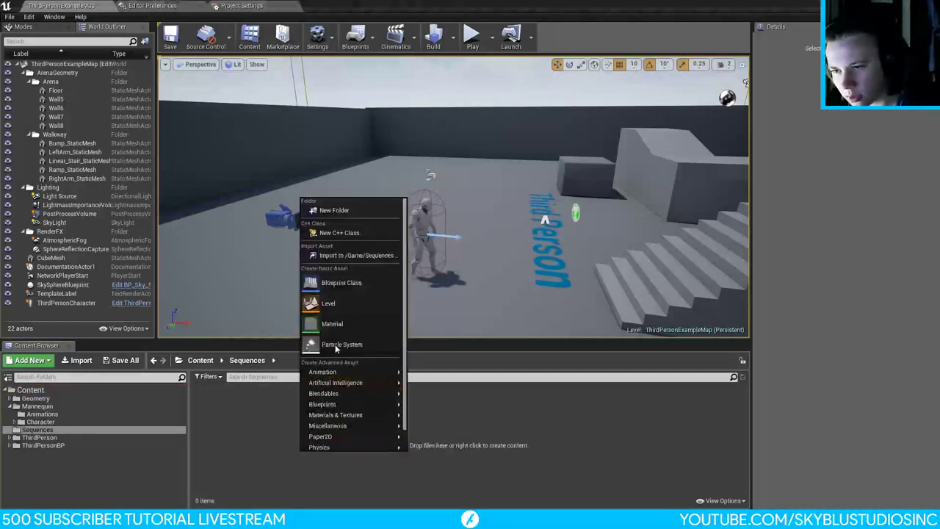
{"action": "scroll", "coordinate": [357, 397], "scroll_direction": "down", "scroll_amount": 1}
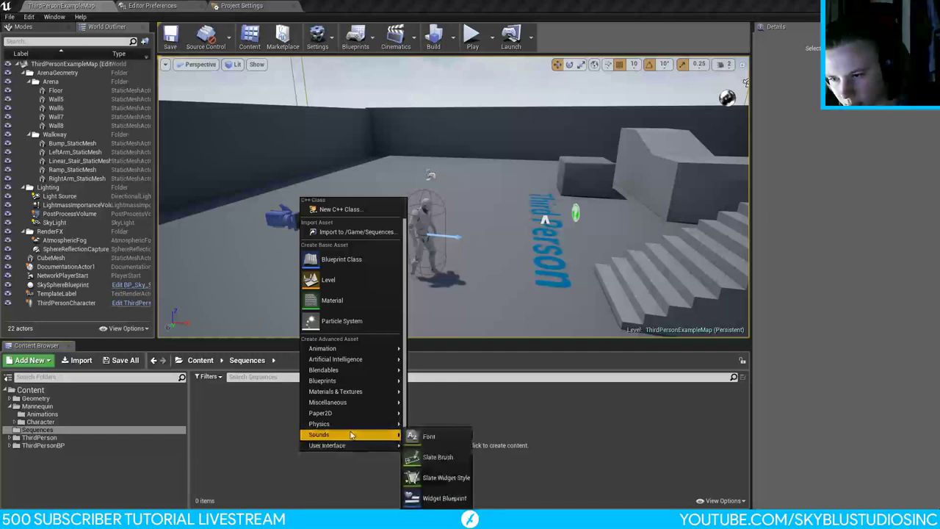
{"action": "mouse_move", "coordinate": [353, 403]}
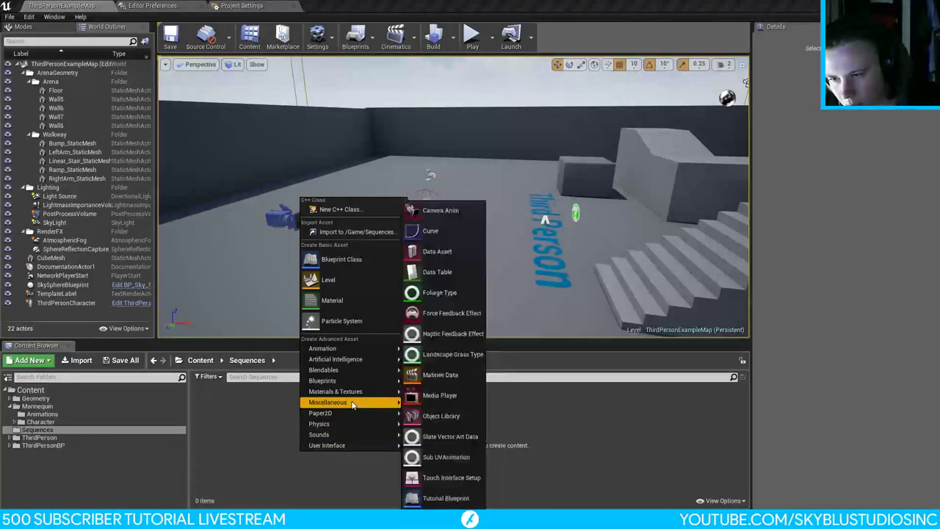
{"action": "mouse_move", "coordinate": [367, 349]}
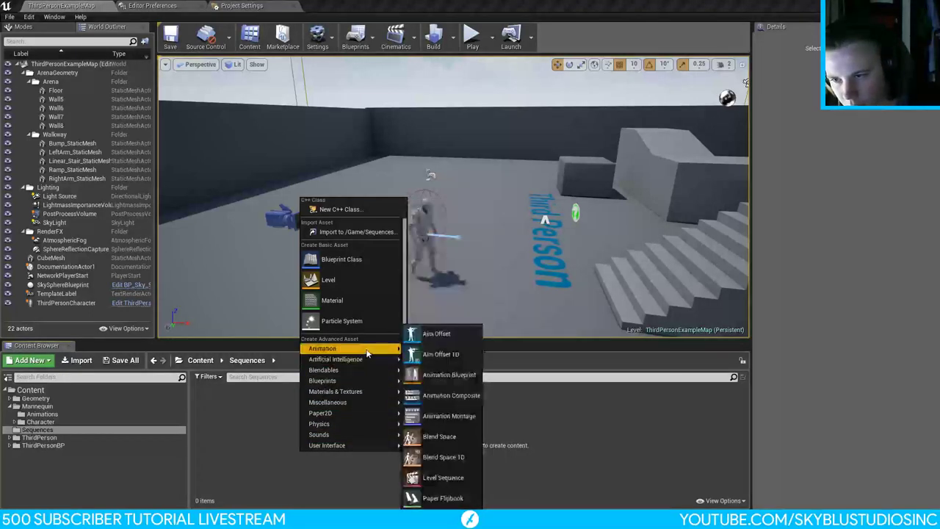
{"action": "left_click", "coordinate": [443, 477]}
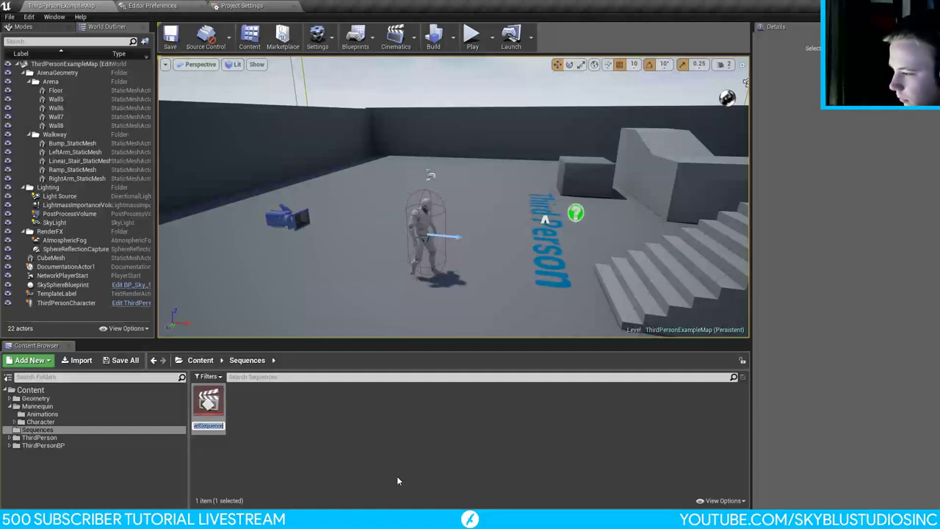
{"action": "type", "text": "Tutorial"}
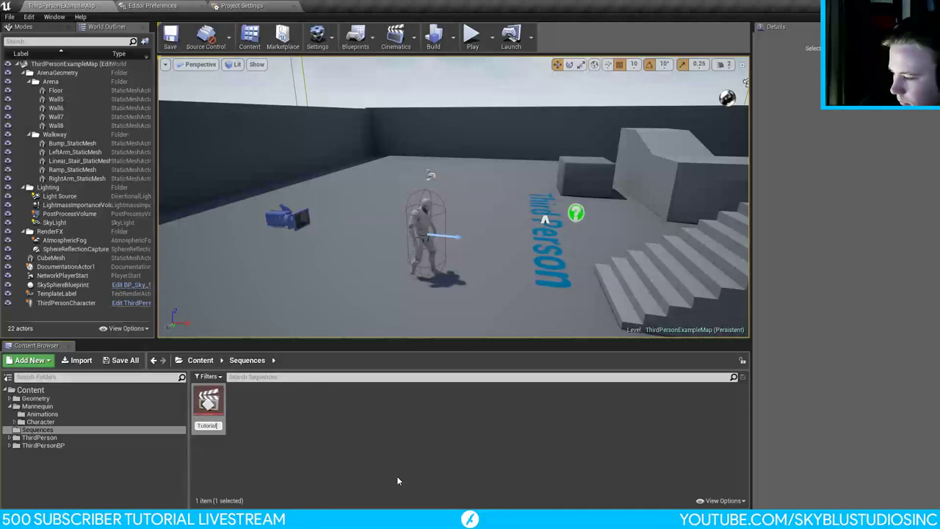
{"action": "type", "text": "Rig"}
{"action": "key", "text": "Return"}
{"action": "key", "text": "alt+Tab"}
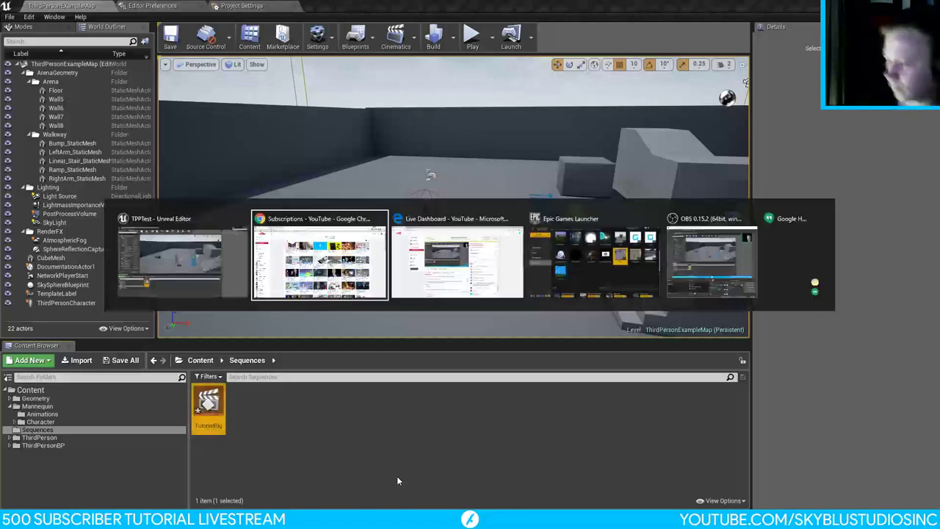
{"action": "key", "text": "Escape"}
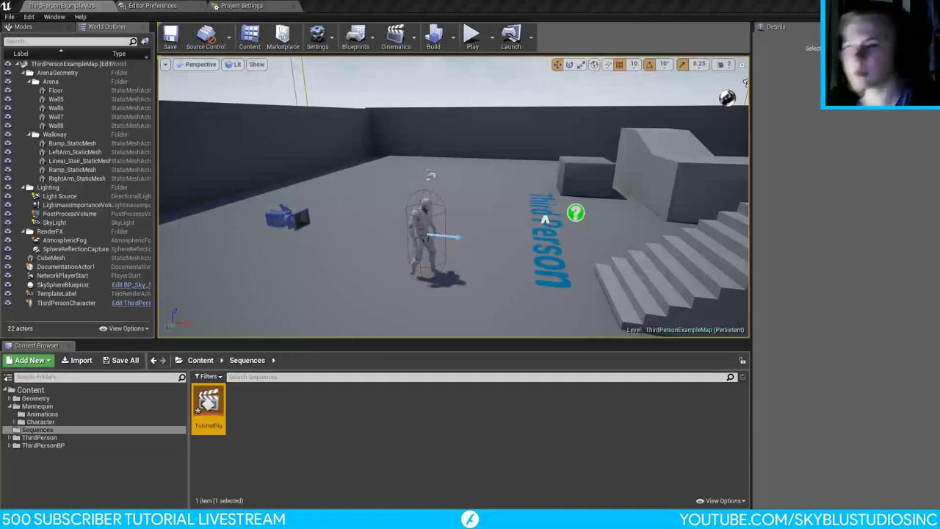
Step: Open TutorialRig in Sequencer, add a Camera Cuts track, then delete it
{"action": "double_click", "coordinate": [212, 403]}
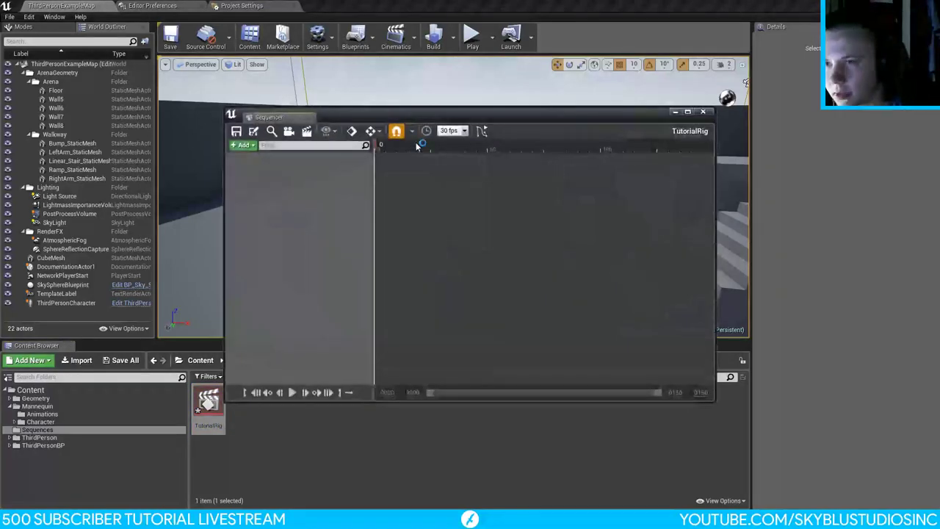
{"action": "left_click", "coordinate": [243, 146]}
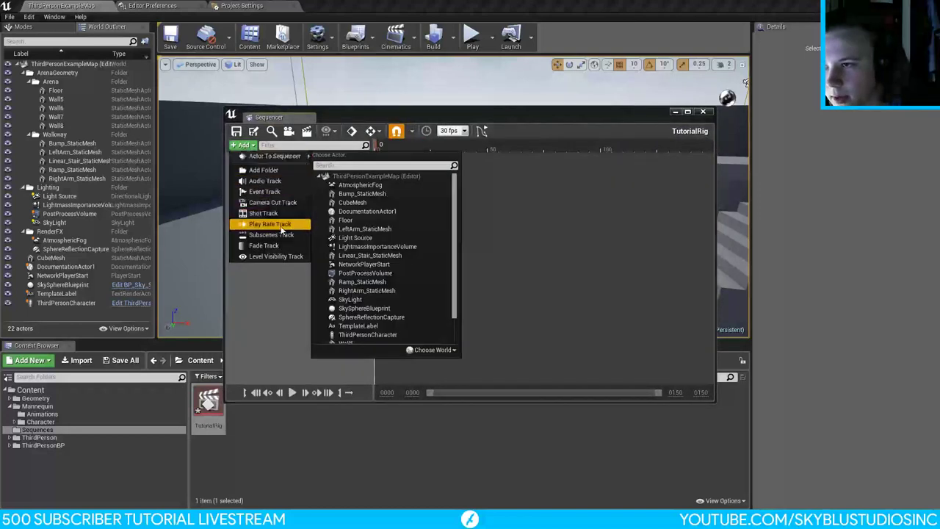
{"action": "left_click", "coordinate": [272, 202]}
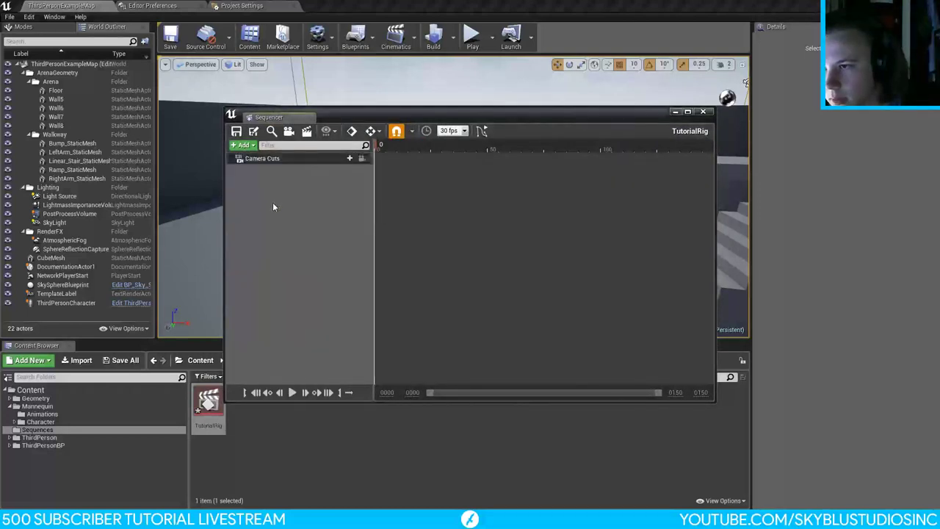
{"action": "left_click", "coordinate": [265, 161]}
{"action": "key", "text": "Delete"}
Step: Browse the Sequencer Add > Actor To Sequencer list, searching 'ca' then clearing it
{"action": "left_click", "coordinate": [245, 146]}
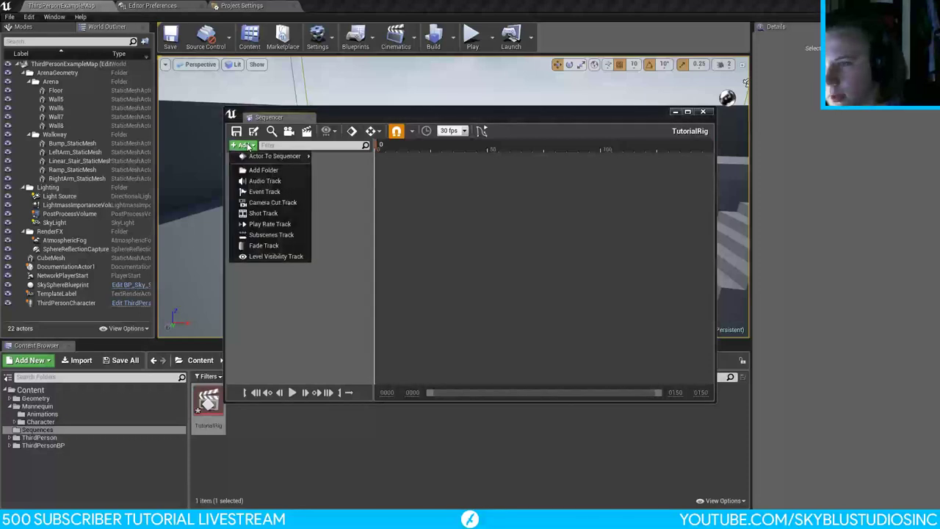
{"action": "mouse_move", "coordinate": [272, 156]}
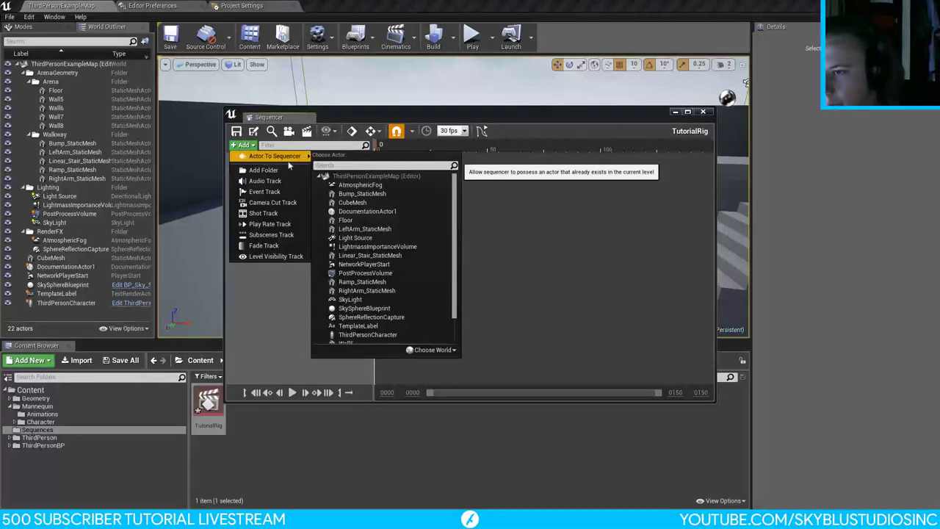
{"action": "type", "text": "ca"}
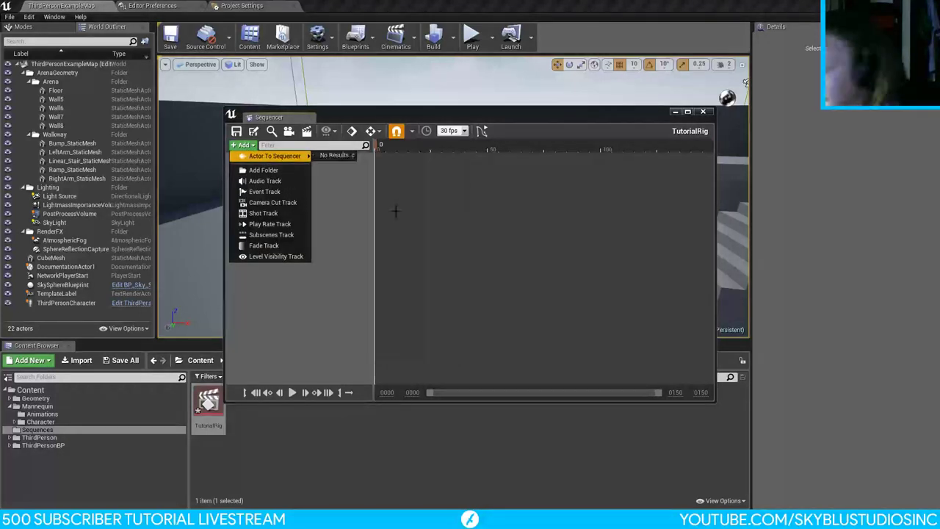
{"action": "key", "text": "BackSpace"}
{"action": "key", "text": "BackSpace"}
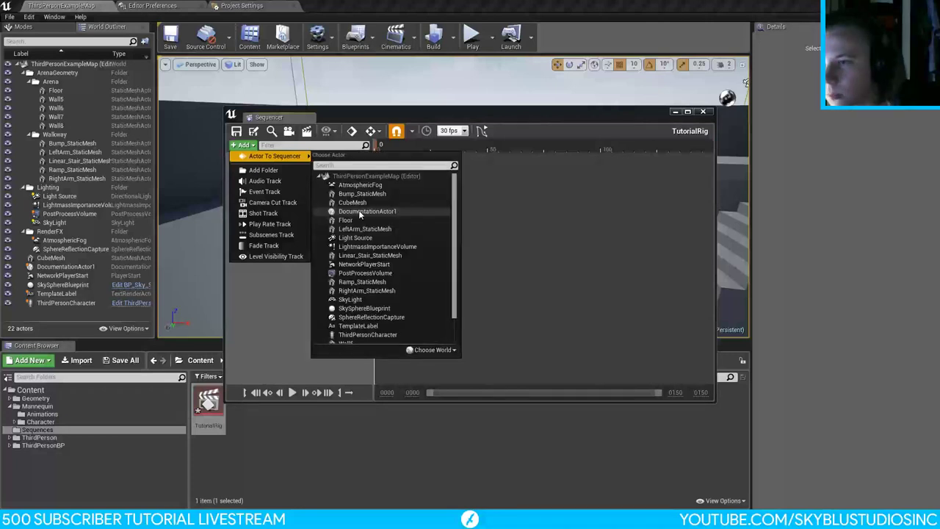
Step: Create a CineCameraActor as the camera cut and pilot it toward the stairs, floating and enlarging Sequencer
{"action": "left_click", "coordinate": [288, 132]}
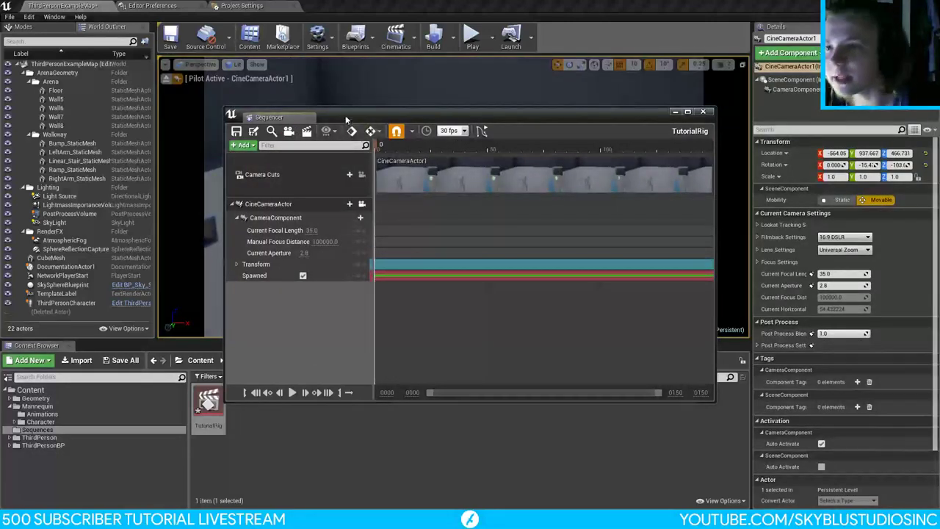
{"action": "left_click_drag", "start_coordinate": [346, 119], "coordinate": [396, 314]}
{"action": "right_click_drag", "start_coordinate": [441, 183], "coordinate": [351, 225]}
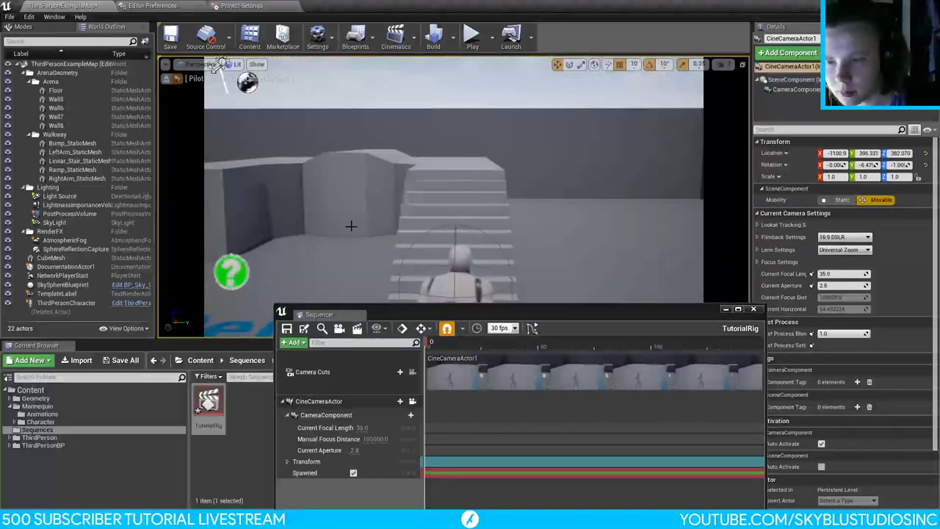
{"action": "left_click_drag", "start_coordinate": [326, 317], "coordinate": [323, 152]}
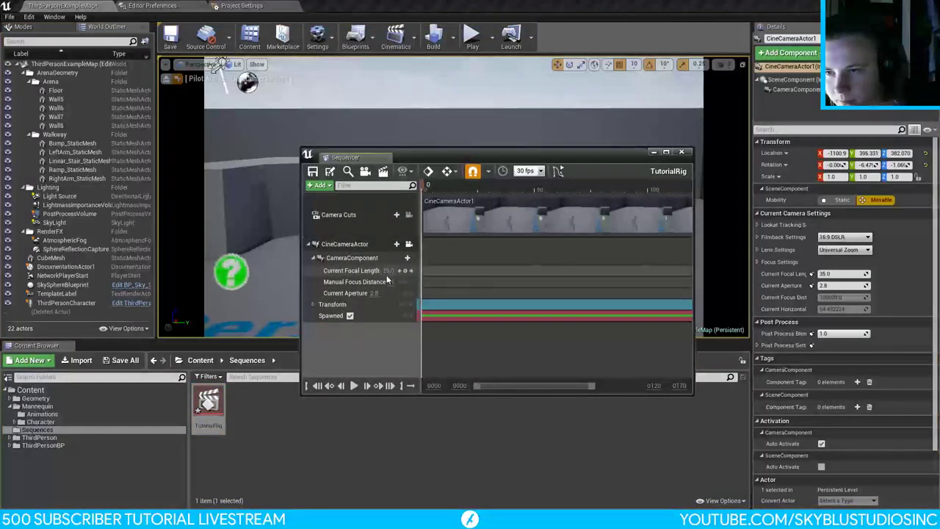
{"action": "left_click", "coordinate": [425, 183]}
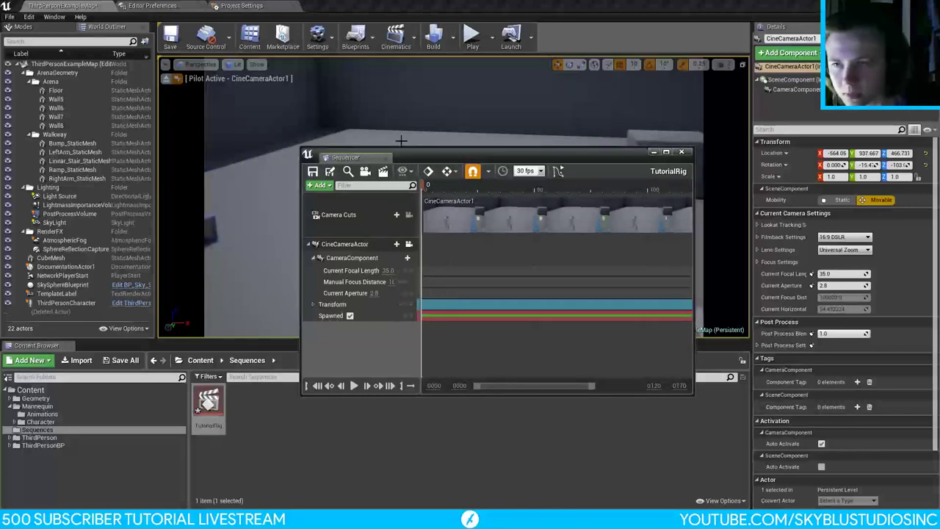
{"action": "left_click_drag", "start_coordinate": [397, 157], "coordinate": [453, 278]}
{"action": "right_click_drag", "start_coordinate": [335, 155], "coordinate": [336, 155]}
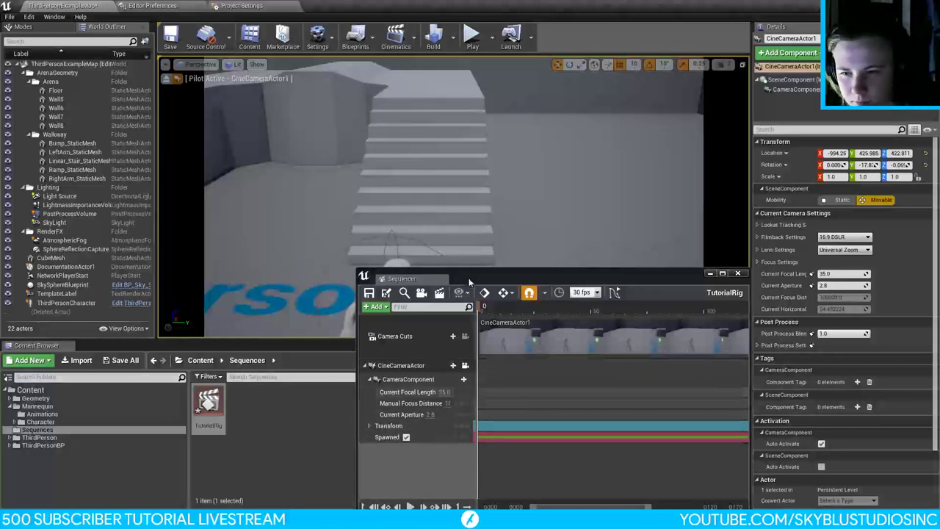
{"action": "left_click_drag", "start_coordinate": [469, 281], "coordinate": [336, 119]}
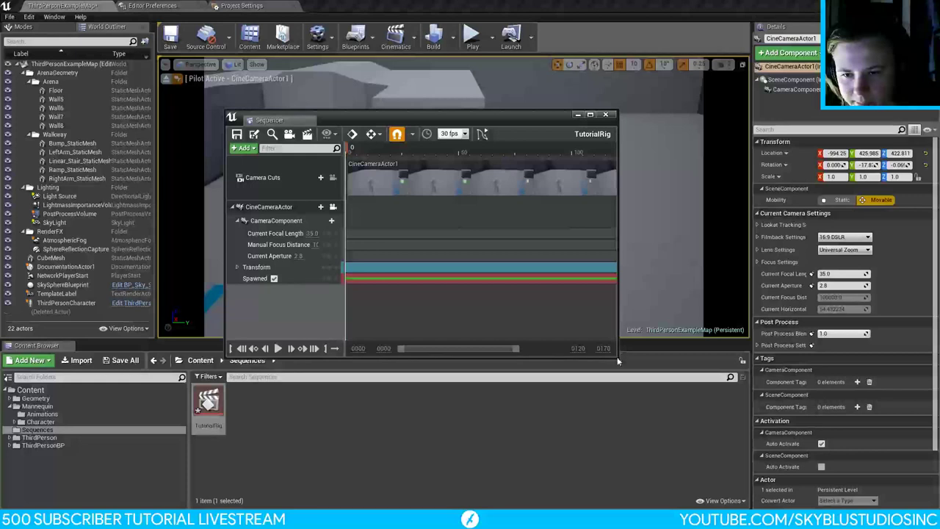
{"action": "left_click_drag", "start_coordinate": [617, 356], "coordinate": [828, 441]}
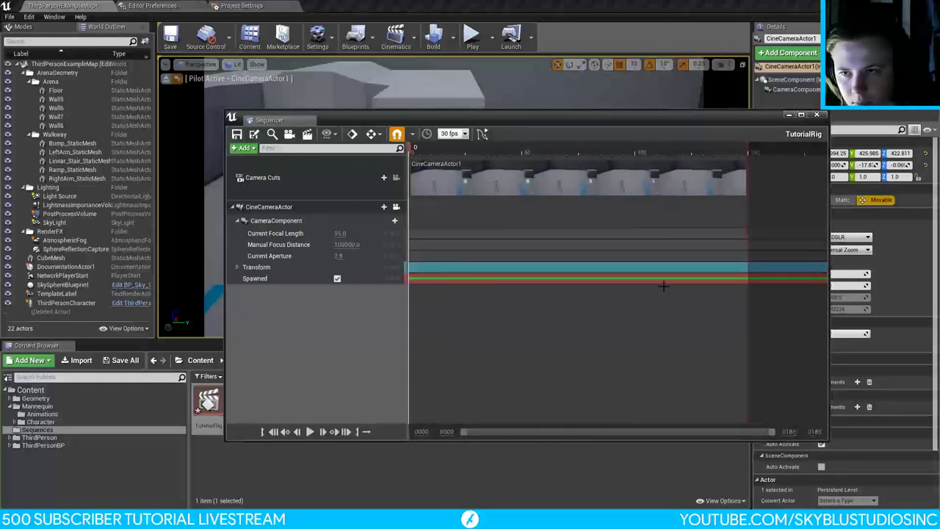
{"action": "left_click", "coordinate": [464, 134]}
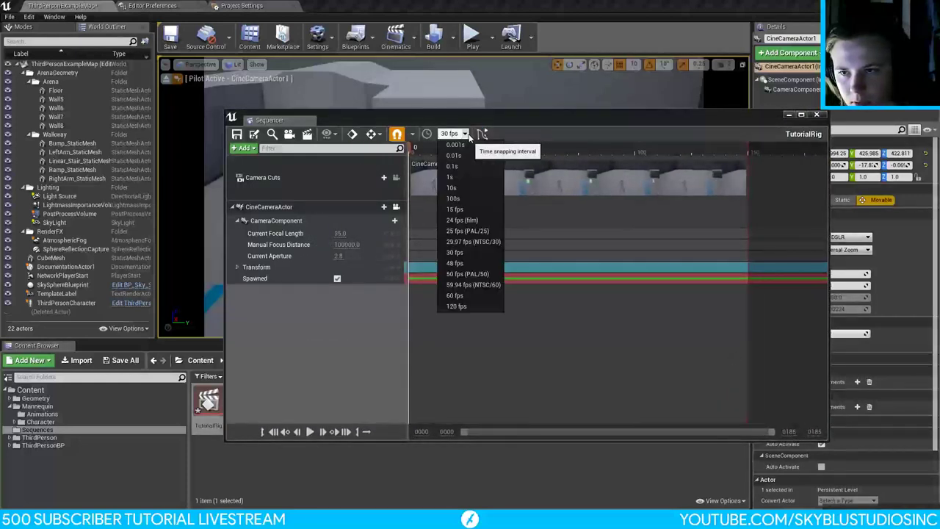
Step: Set timeline snapping to 60 fps and extend the playback range end to frame 600
{"action": "left_click", "coordinate": [461, 295]}
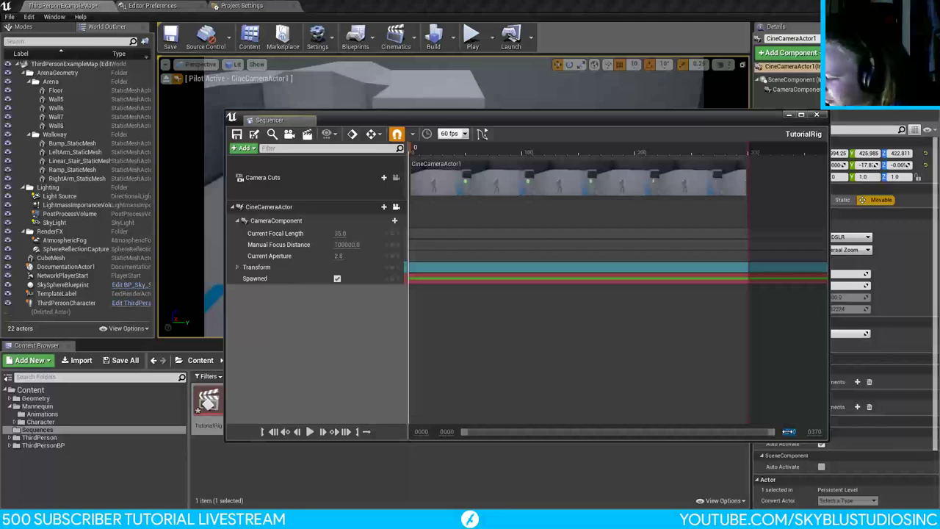
{"action": "left_click_drag", "start_coordinate": [787, 431], "coordinate": [815, 431]}
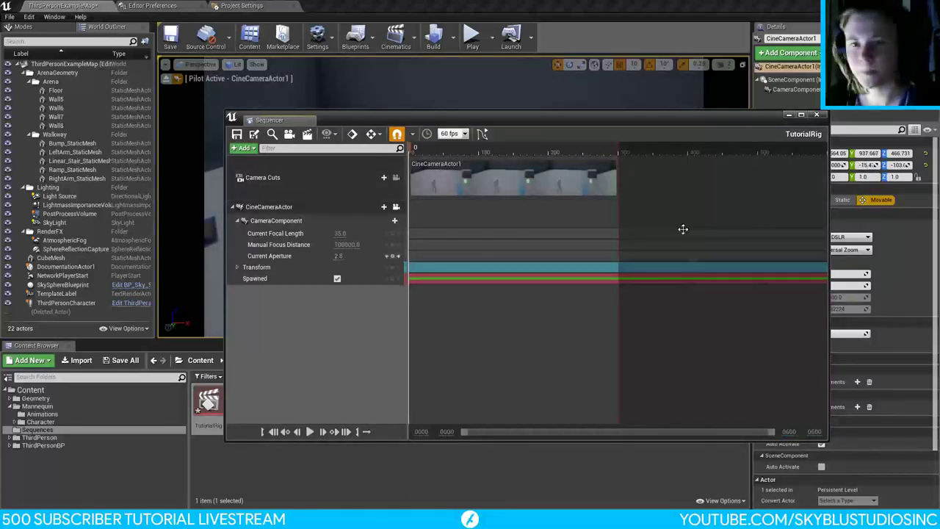
{"action": "mouse_move", "coordinate": [619, 143]}
{"action": "left_mouse_down"}
{"action": "mouse_move", "coordinate": [727, 151]}
{"action": "mouse_move", "coordinate": [827, 186]}
{"action": "left_mouse_up"}
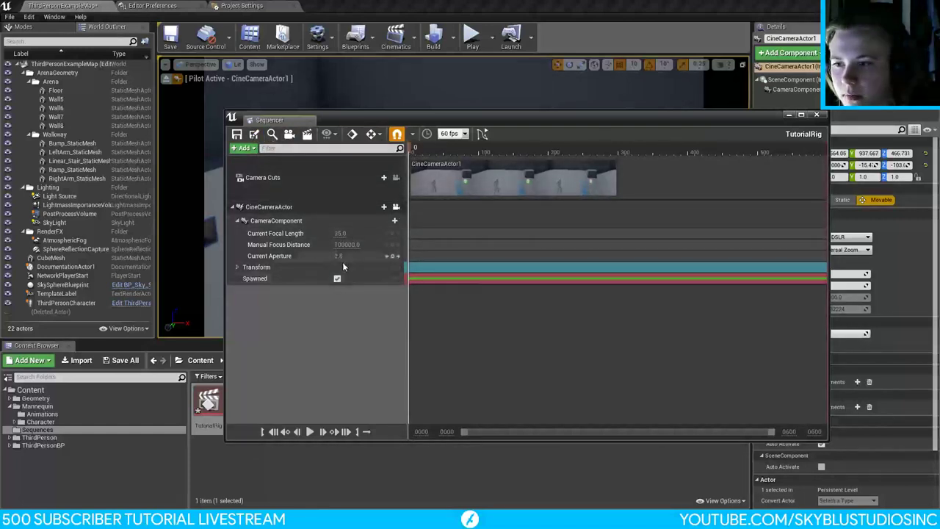
Step: Key the camera transform at the start and aim the piloted camera toward the stairs
{"action": "left_click", "coordinate": [394, 268]}
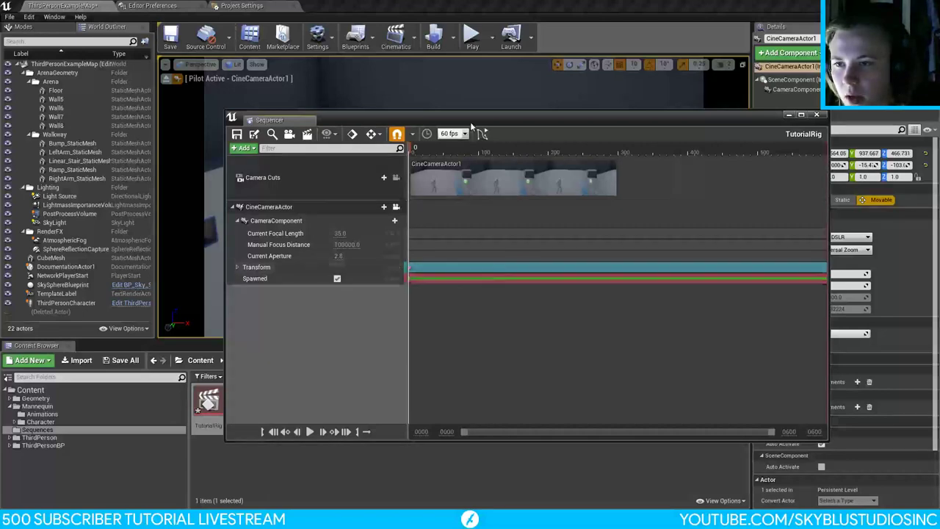
{"action": "left_click_drag", "start_coordinate": [416, 118], "coordinate": [426, 285]}
{"action": "right_click_drag", "start_coordinate": [440, 184], "coordinate": [441, 183]}
{"action": "right_click_drag", "start_coordinate": [393, 258], "coordinate": [392, 258]}
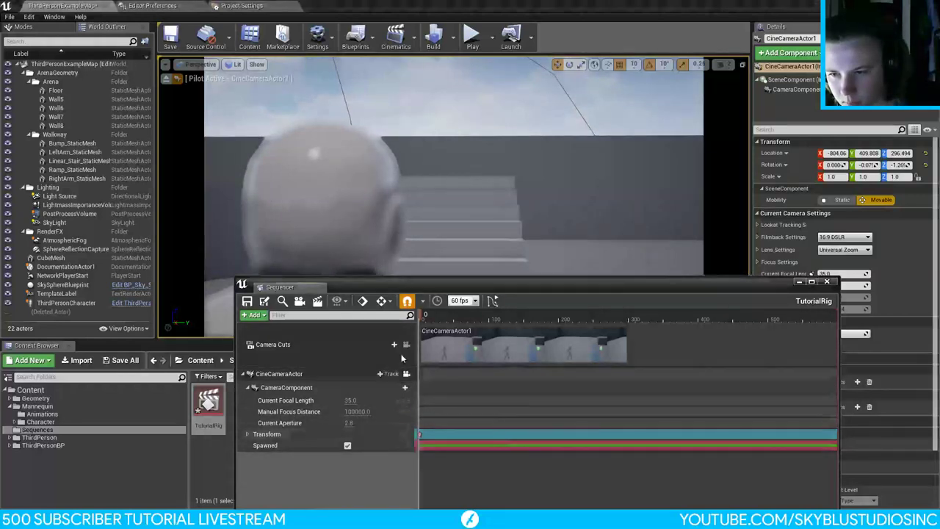
{"action": "mouse_move", "coordinate": [426, 319]}
{"action": "left_mouse_down"}
{"action": "mouse_move", "coordinate": [472, 318]}
{"action": "mouse_move", "coordinate": [409, 323]}
{"action": "mouse_move", "coordinate": [547, 319]}
{"action": "mouse_move", "coordinate": [422, 319]}
{"action": "left_mouse_up"}
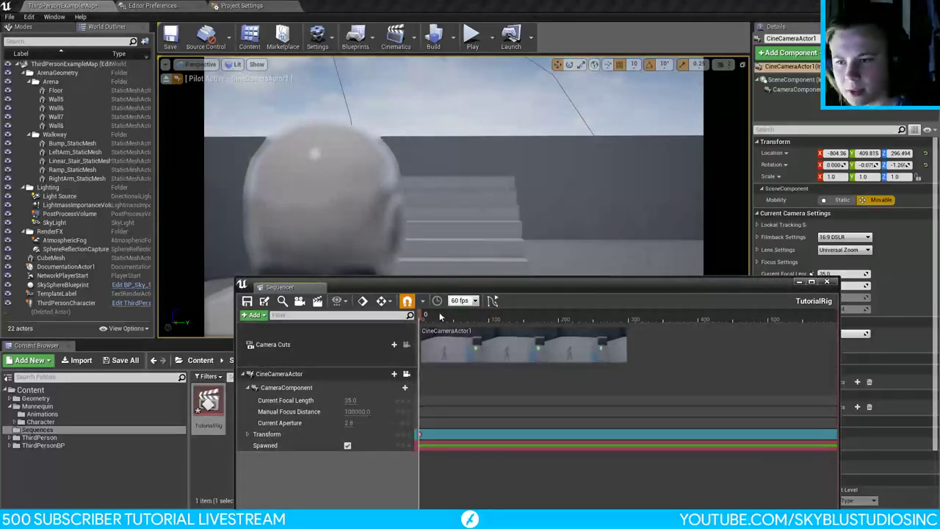
Step: Leave the focal length unchanged and set Manual Focus Distance to 55
{"action": "left_click_drag", "start_coordinate": [351, 401], "coordinate": [235, 260]}
{"action": "key", "text": "ctrl+z"}
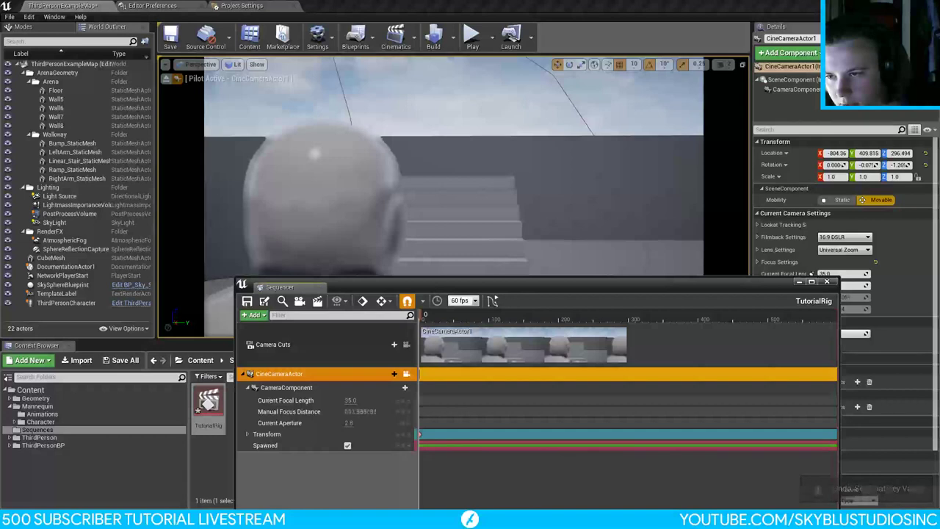
{"action": "mouse_move", "coordinate": [360, 411]}
{"action": "left_mouse_down"}
{"action": "mouse_move", "coordinate": [334, 411]}
{"action": "mouse_move", "coordinate": [365, 411]}
{"action": "left_mouse_up"}
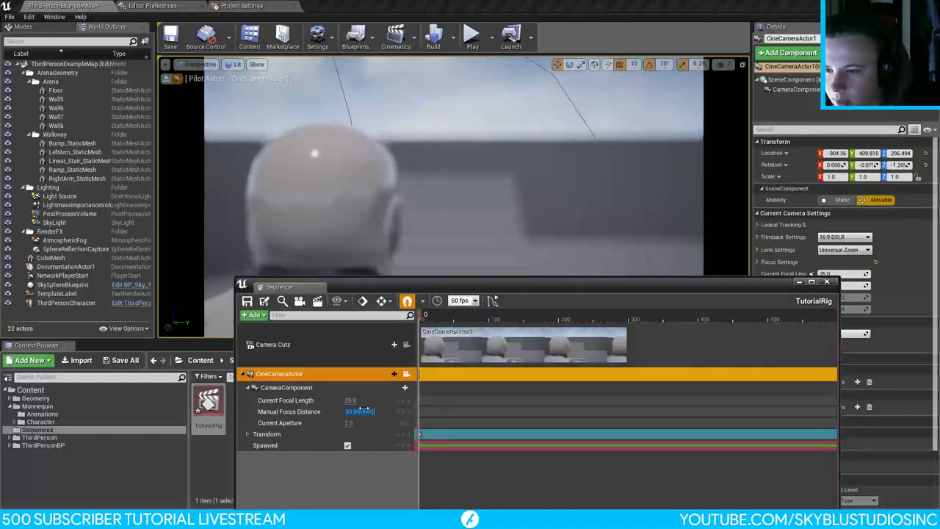
{"action": "key", "text": "Return"}
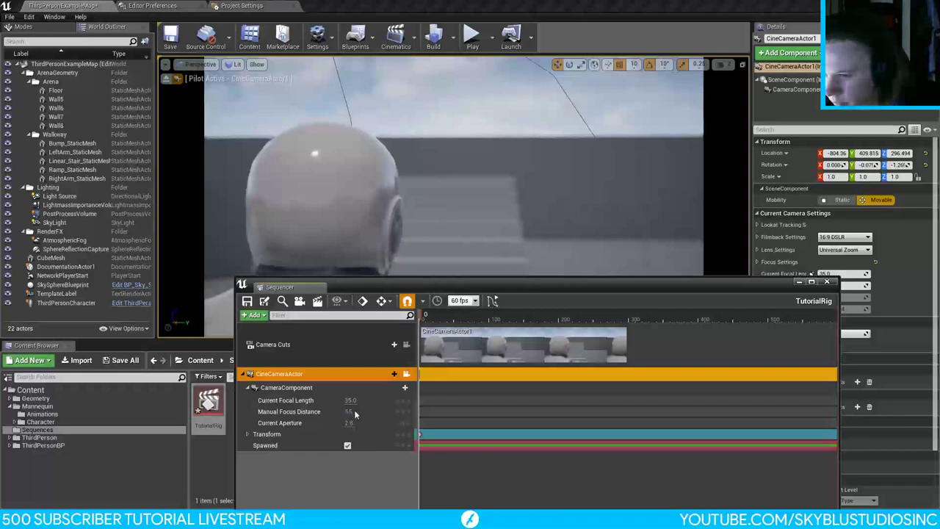
{"action": "key", "text": "Return"}
Step: Set the camera's Current Aperture to 0.02
{"action": "left_click", "coordinate": [350, 423]}
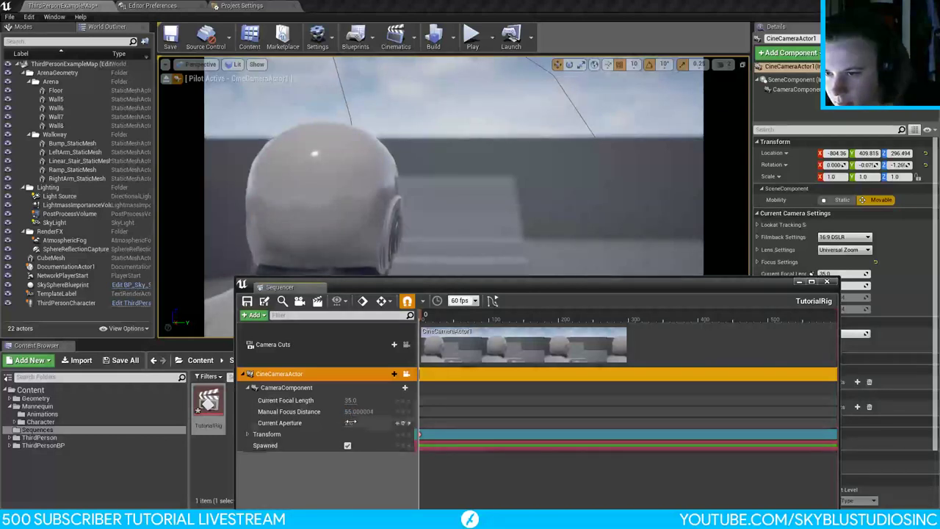
{"action": "type", "text": "12"}
{"action": "key", "text": "Return"}
{"action": "type", "text": "0.875"}
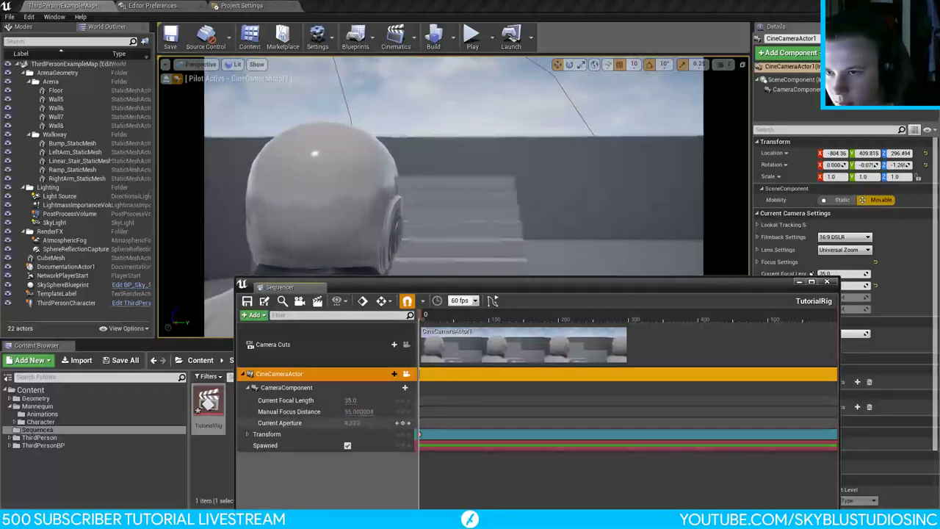
{"action": "key", "text": "Return"}
{"action": "left_click_drag", "start_coordinate": [350, 423], "coordinate": [345, 423]}
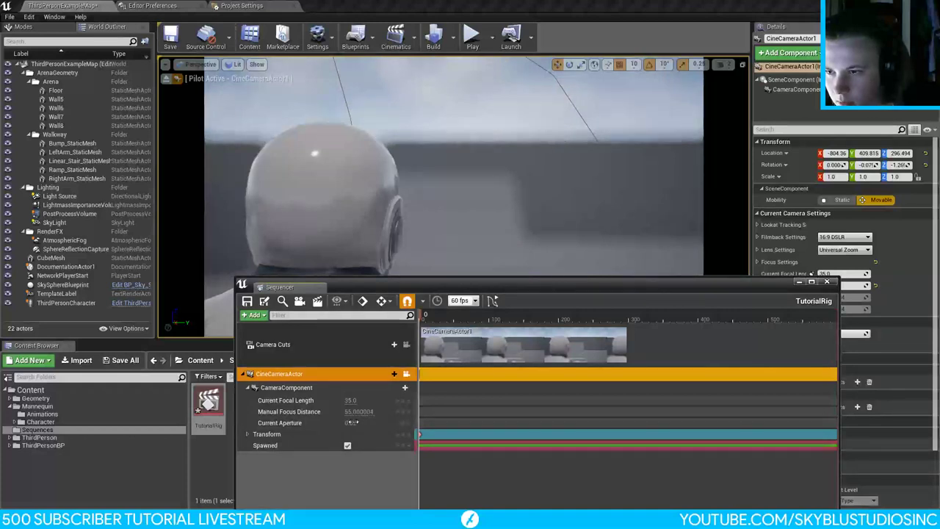
{"action": "left_click", "coordinate": [351, 423]}
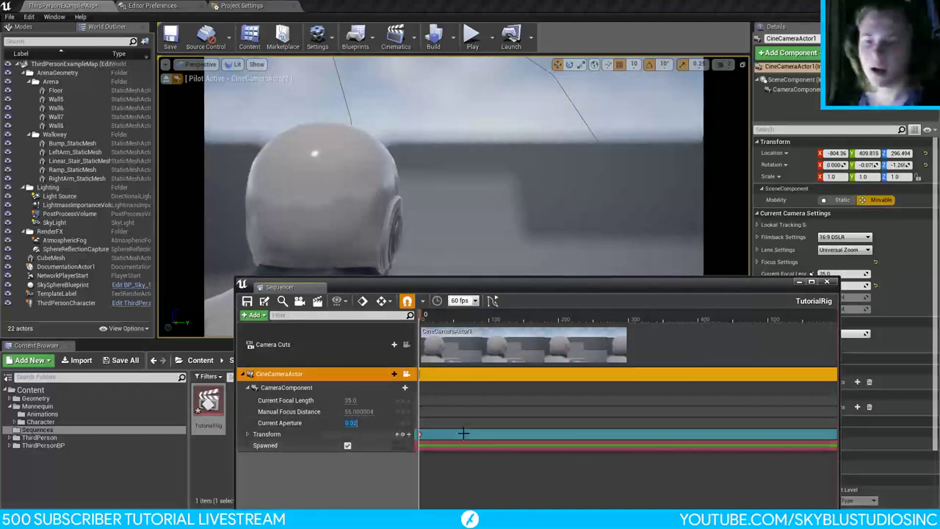
Step: Key Manual Focus Distance at frame 0 and scrub forward to preview the shot
{"action": "left_click", "coordinate": [403, 413]}
{"action": "left_click", "coordinate": [373, 492]}
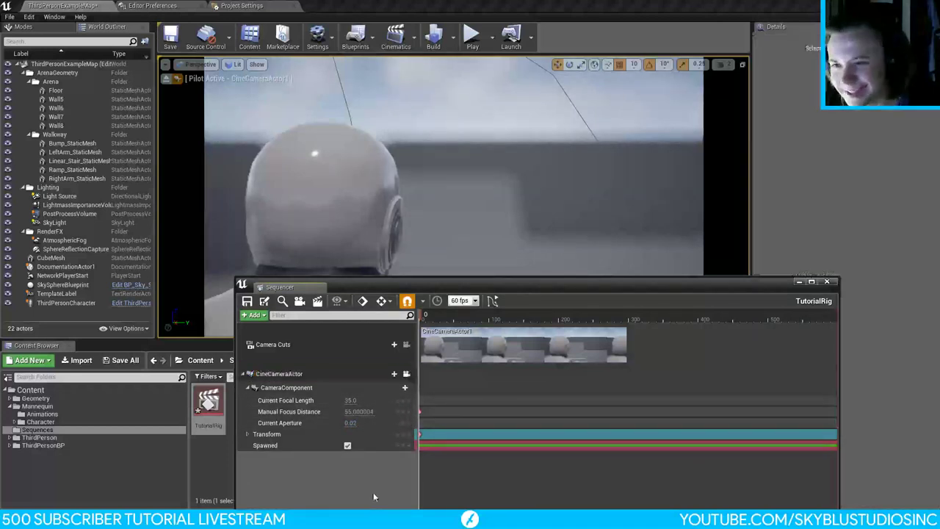
{"action": "left_click_drag", "start_coordinate": [423, 316], "coordinate": [558, 355]}
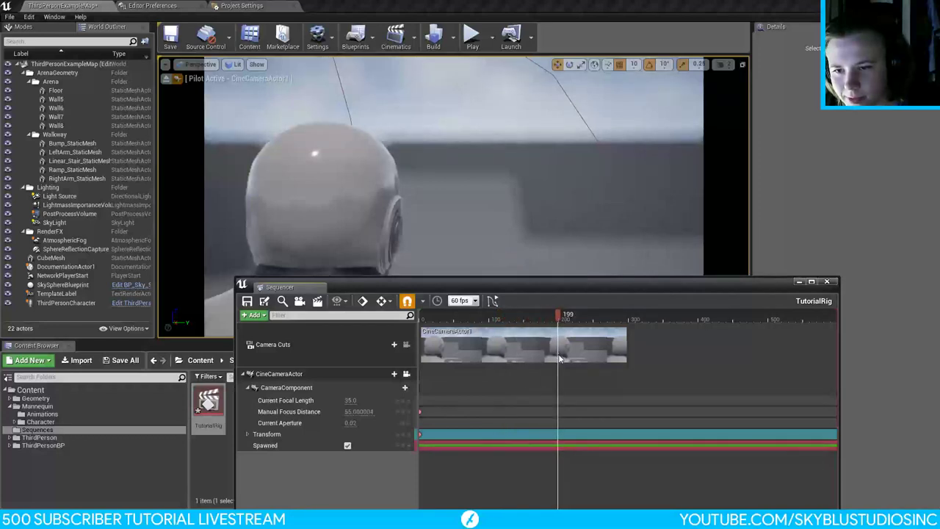
Step: Key Manual Focus Distance at about 1240 at frame 199, then play from the start to check
{"action": "left_click_drag", "start_coordinate": [358, 411], "coordinate": [404, 411]}
{"action": "left_click", "coordinate": [360, 411]}
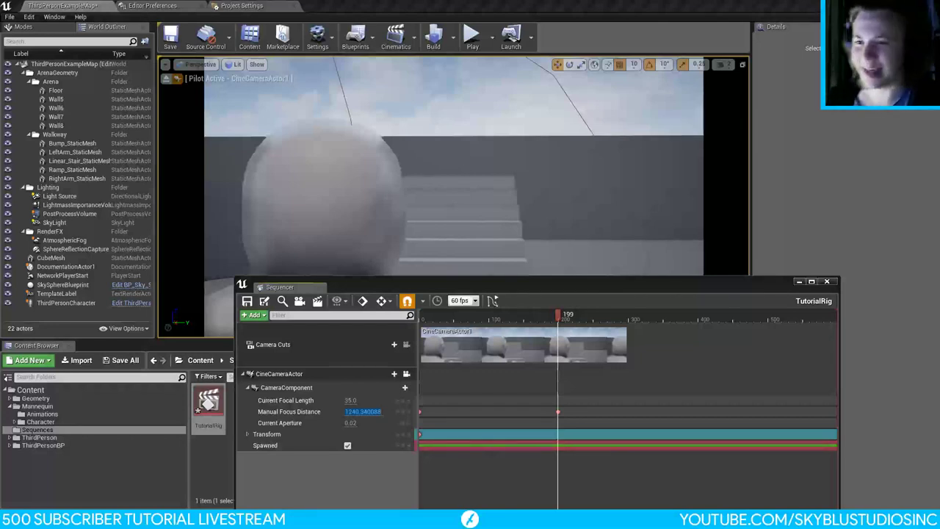
{"action": "left_click_drag", "start_coordinate": [556, 316], "coordinate": [411, 350]}
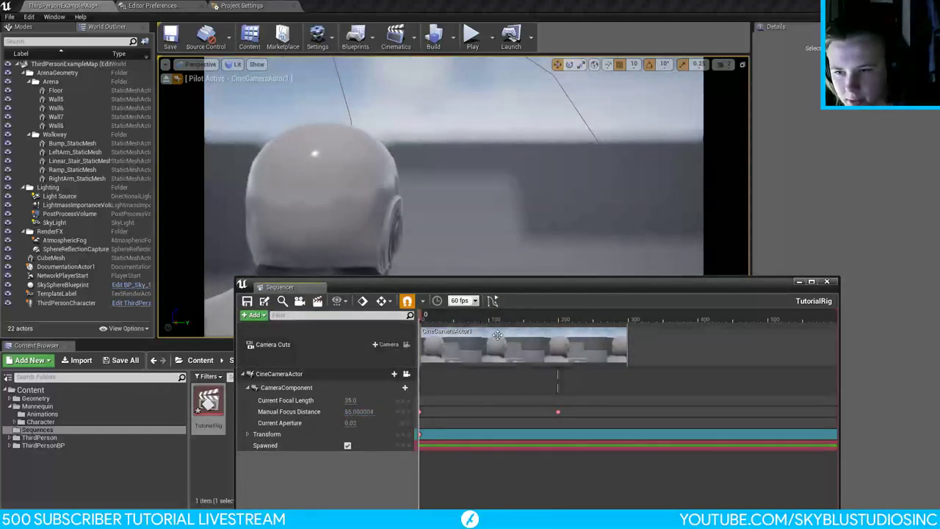
{"action": "left_click_drag", "start_coordinate": [511, 283], "coordinate": [610, 152]}
{"action": "left_click", "coordinate": [293, 453]}
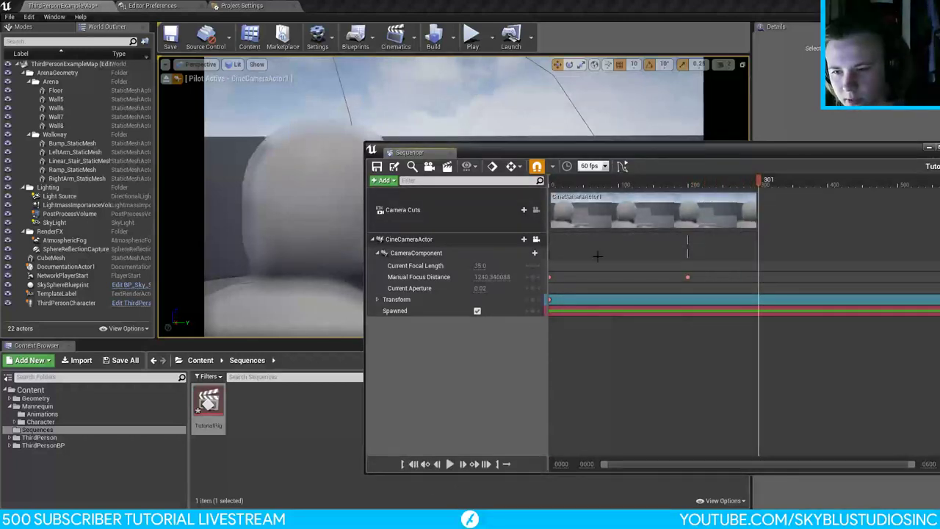
Step: Play back the focus pull from the first frame, stopping at frame 150
{"action": "key", "text": "Up"}
{"action": "left_click_drag", "start_coordinate": [505, 156], "coordinate": [486, 133]}
{"action": "left_click_drag", "start_coordinate": [348, 263], "coordinate": [581, 278]}
{"action": "left_click", "coordinate": [634, 445]}
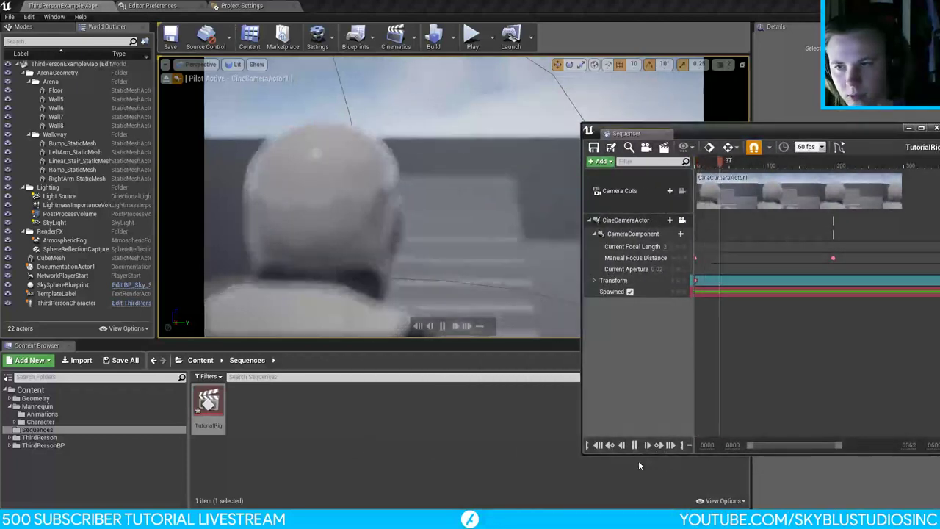
{"action": "left_click", "coordinate": [636, 445]}
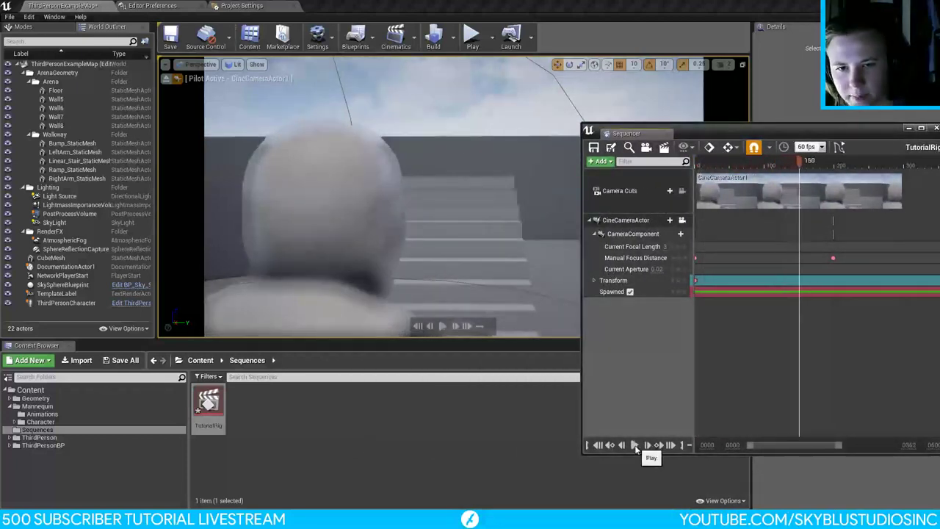
Step: Scrub further into the shot and fly the piloted camera up to a high overview
{"action": "left_click_drag", "start_coordinate": [646, 133], "coordinate": [267, 163]}
{"action": "left_click_drag", "start_coordinate": [418, 192], "coordinate": [523, 236]}
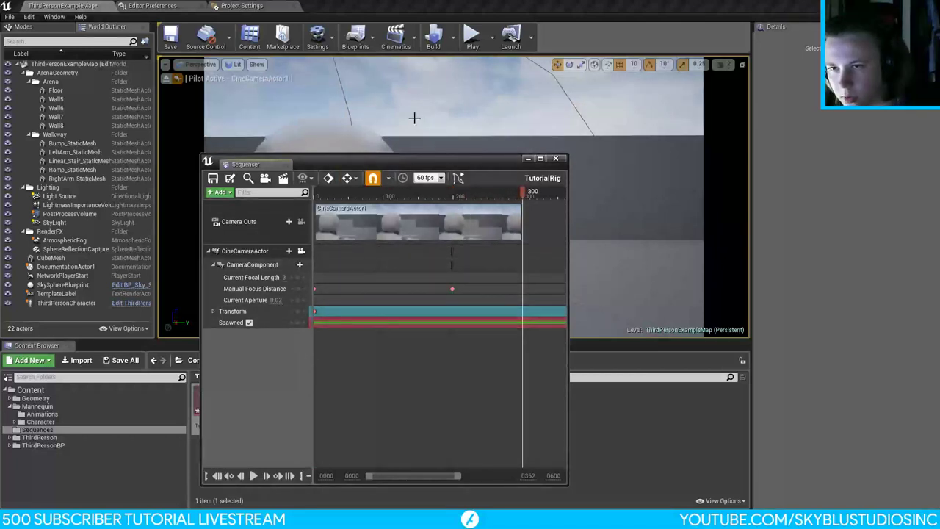
{"action": "left_click_drag", "start_coordinate": [350, 156], "coordinate": [578, 269]}
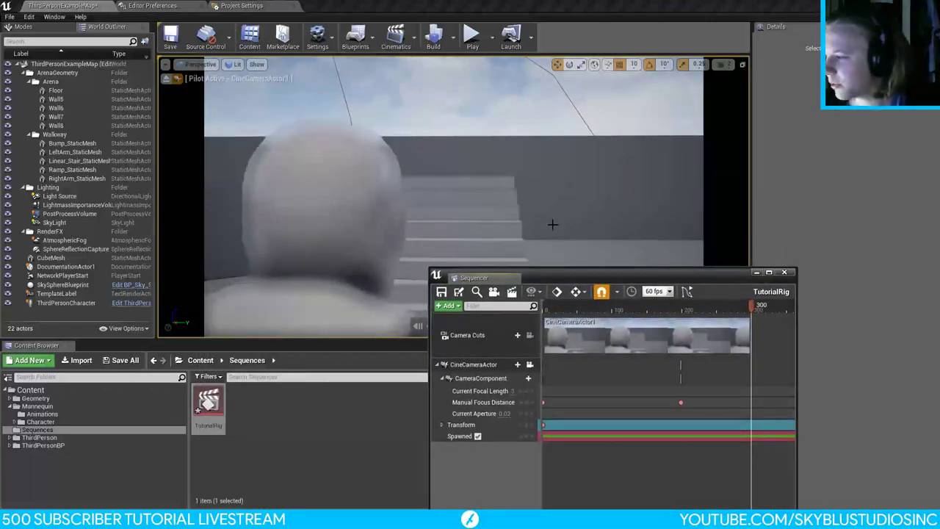
{"action": "right_click_drag", "start_coordinate": [553, 201], "coordinate": [623, 210]}
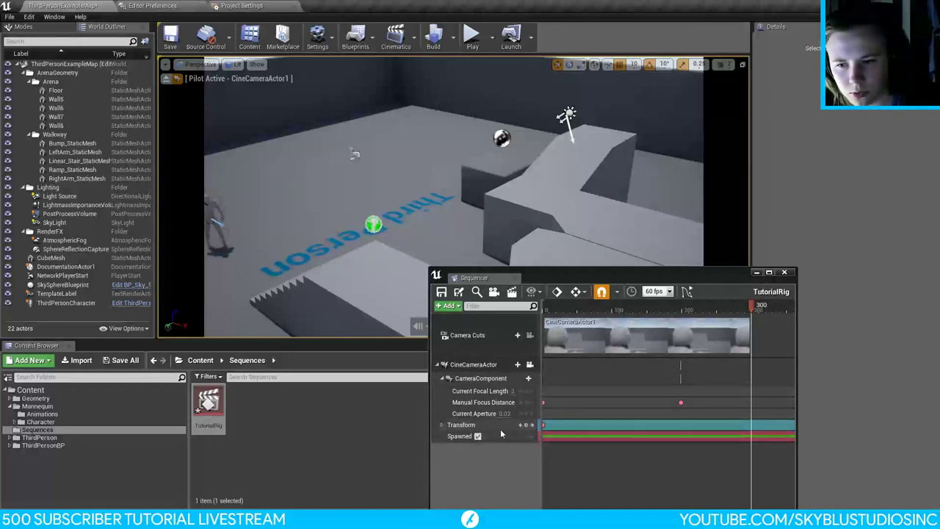
Step: At frame 300, key the camera's overview transform and a wider Current Focal Length
{"action": "left_click", "coordinate": [529, 426]}
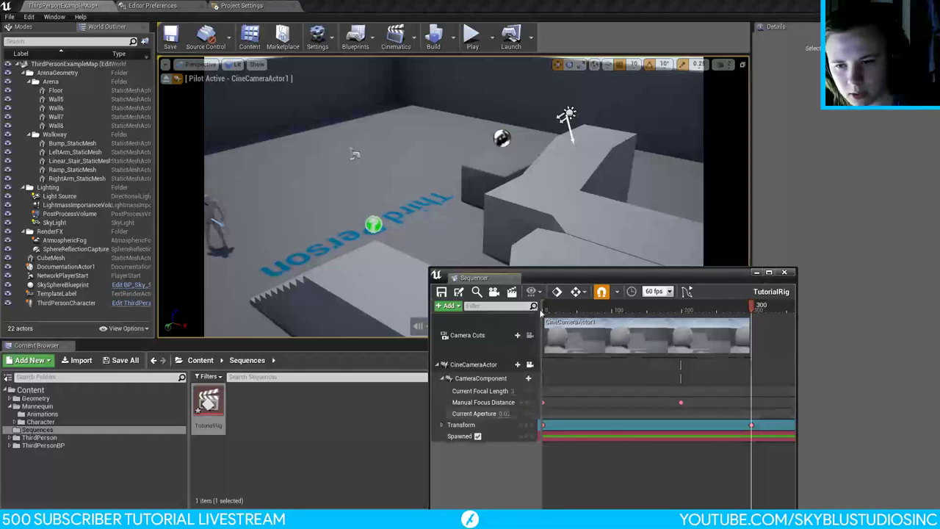
{"action": "left_click_drag", "start_coordinate": [751, 306], "coordinate": [536, 322]}
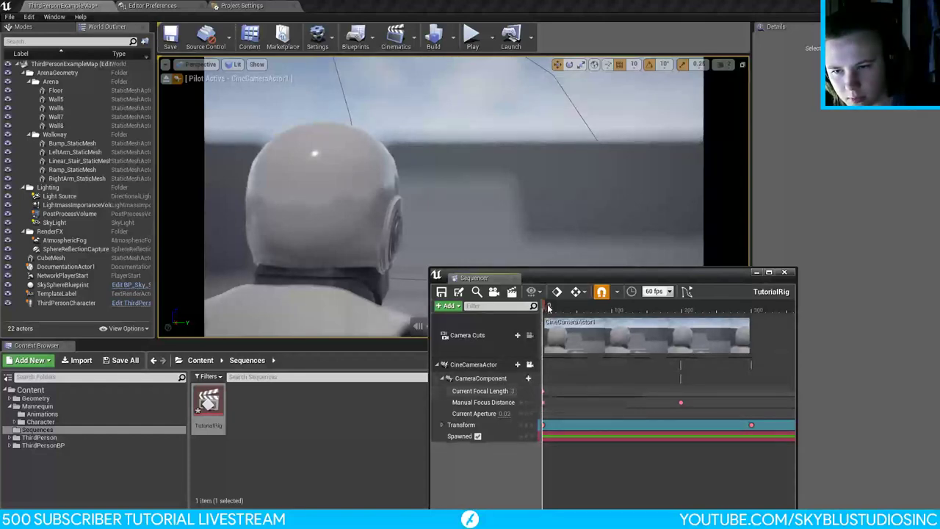
{"action": "left_click_drag", "start_coordinate": [548, 307], "coordinate": [751, 307]}
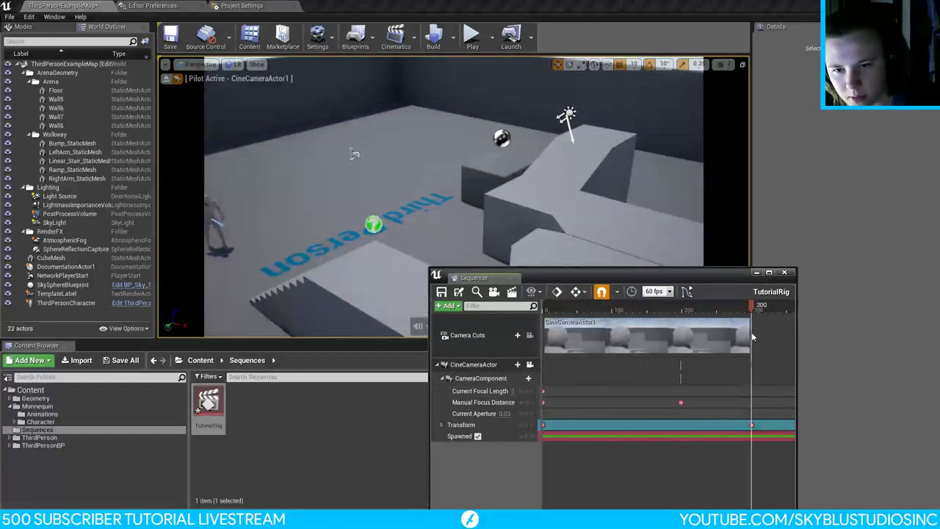
{"action": "left_click_drag", "start_coordinate": [512, 391], "coordinate": [494, 391]}
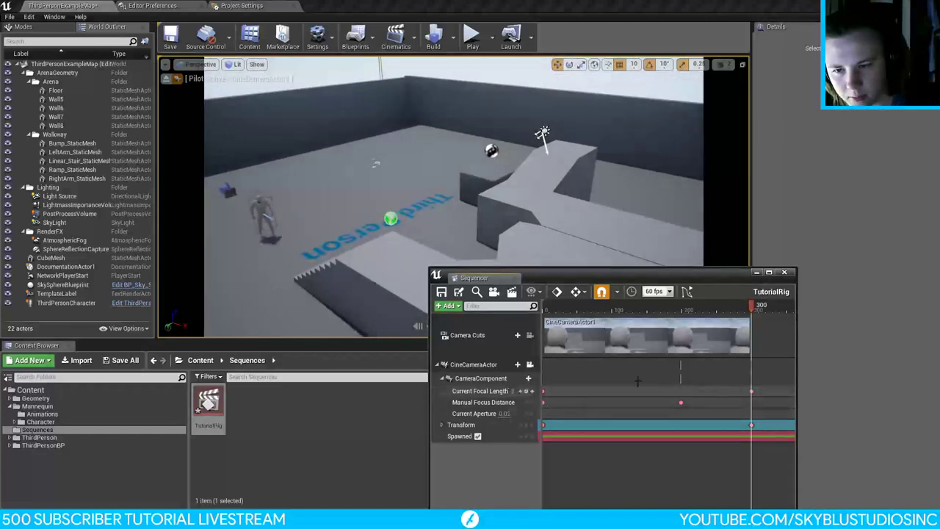
{"action": "left_click_drag", "start_coordinate": [752, 307], "coordinate": [544, 319]}
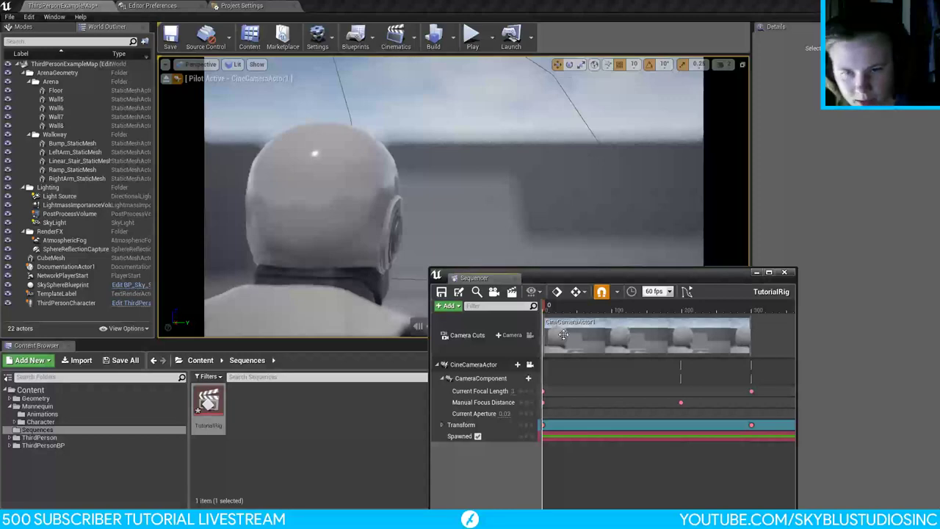
Step: Switch Sequencer to the curve editor and enlarge and reposition its window
{"action": "left_click", "coordinate": [687, 292]}
{"action": "left_click_drag", "start_coordinate": [589, 281], "coordinate": [474, 90]}
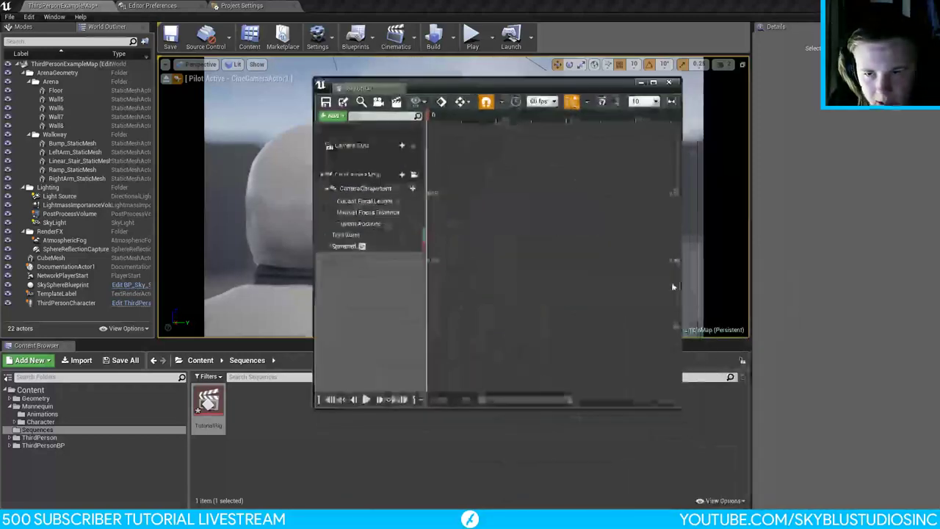
{"action": "left_click_drag", "start_coordinate": [680, 410], "coordinate": [812, 273]}
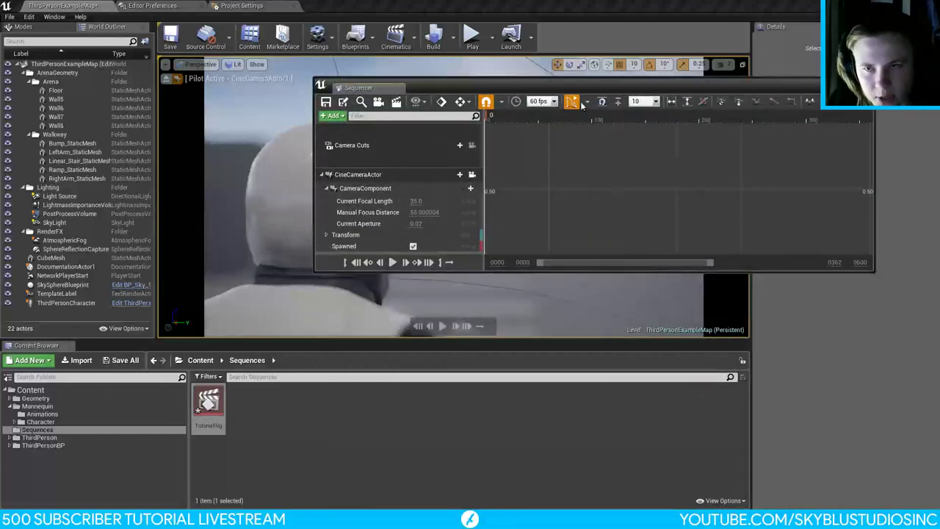
{"action": "left_click_drag", "start_coordinate": [477, 81], "coordinate": [292, 166]}
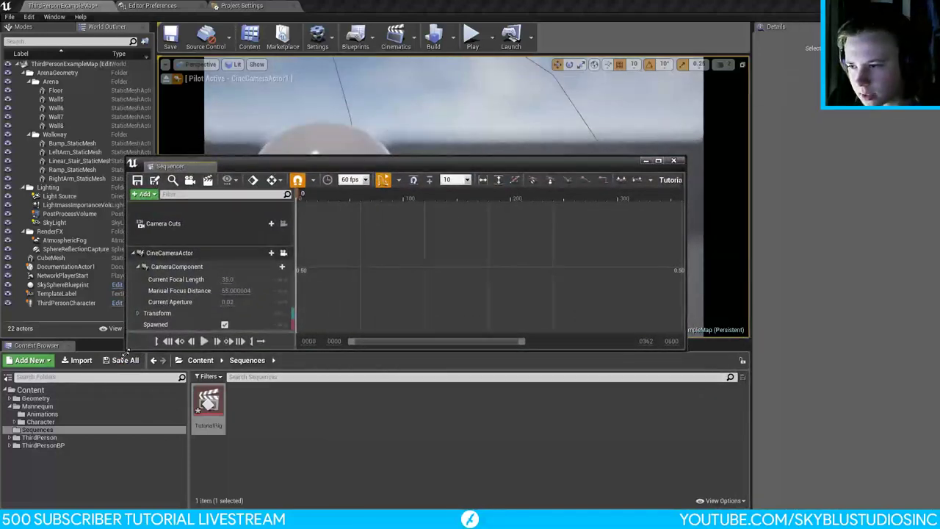
{"action": "left_click_drag", "start_coordinate": [130, 348], "coordinate": [87, 447]}
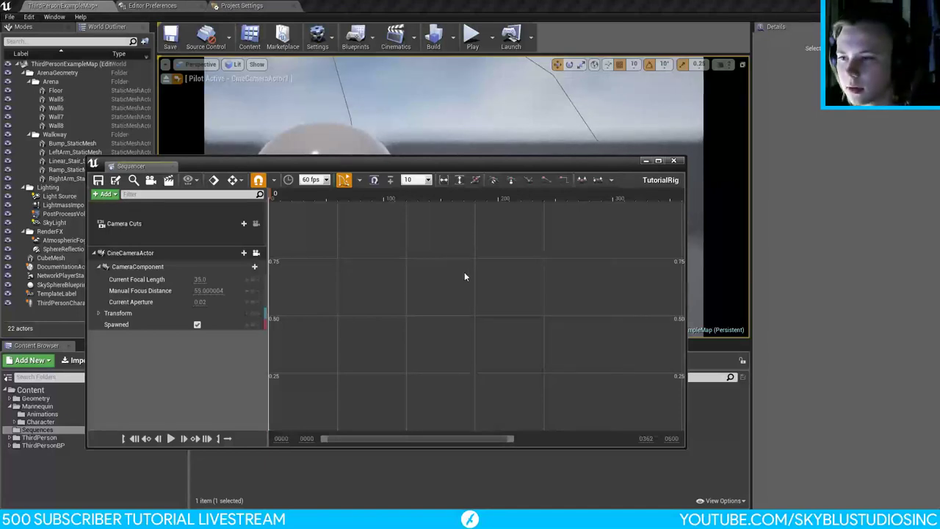
Step: Display the Manual Focus Distance and Current Focal Length curves, then the camera Transform curves
{"action": "left_click", "coordinate": [162, 291]}
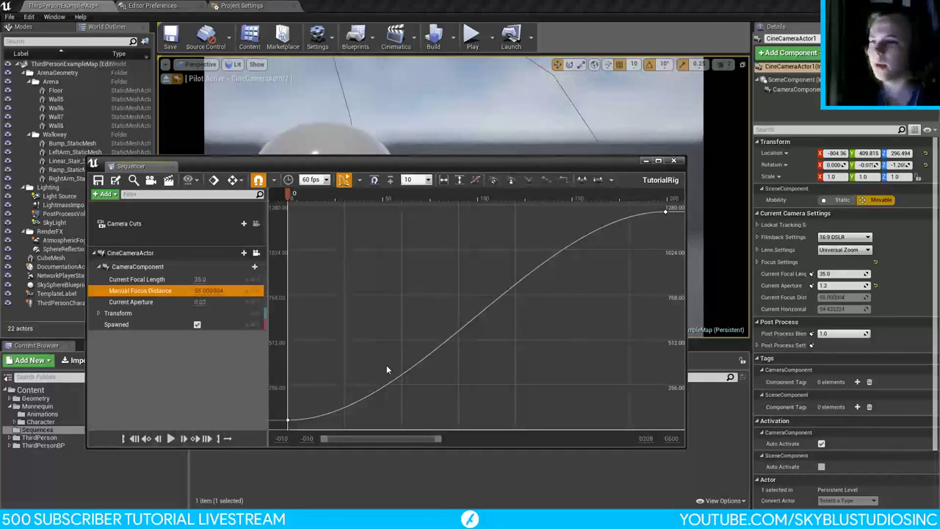
{"action": "left_click", "coordinate": [174, 278]}
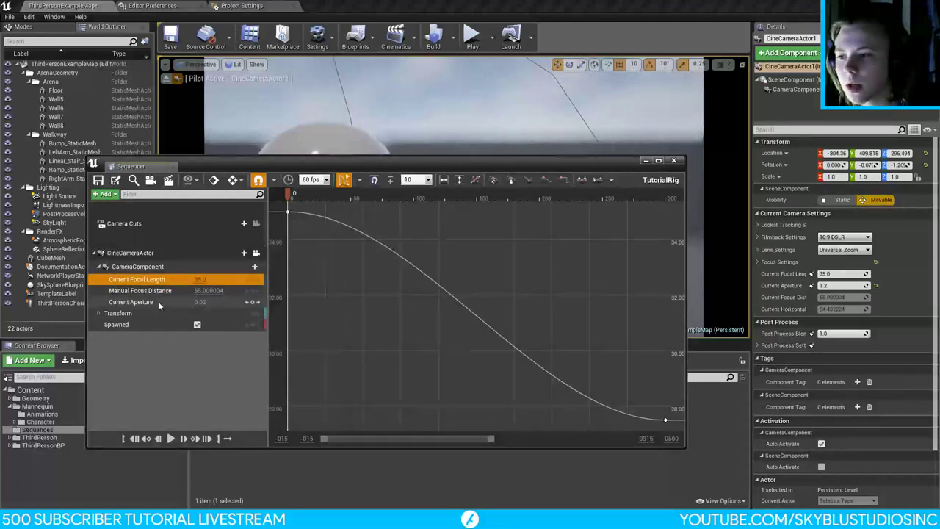
{"action": "left_click", "coordinate": [139, 292]}
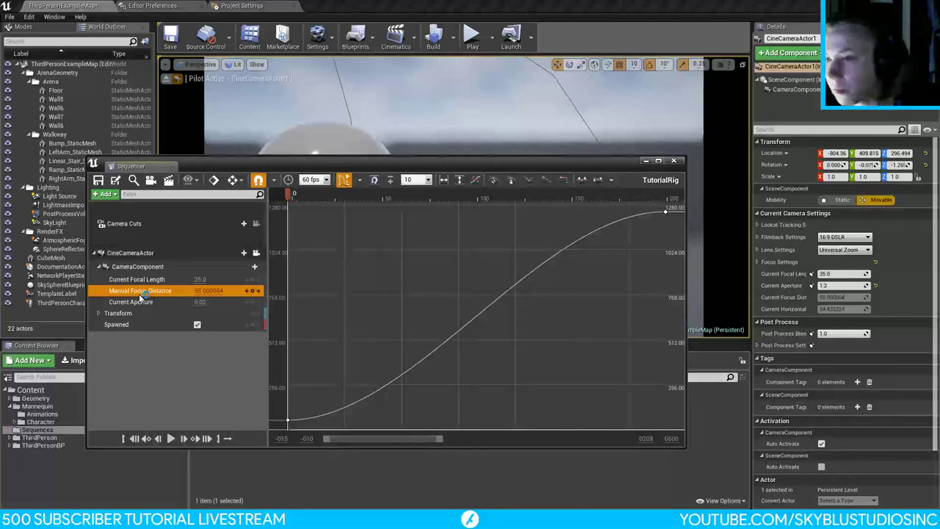
{"action": "left_click", "coordinate": [132, 313]}
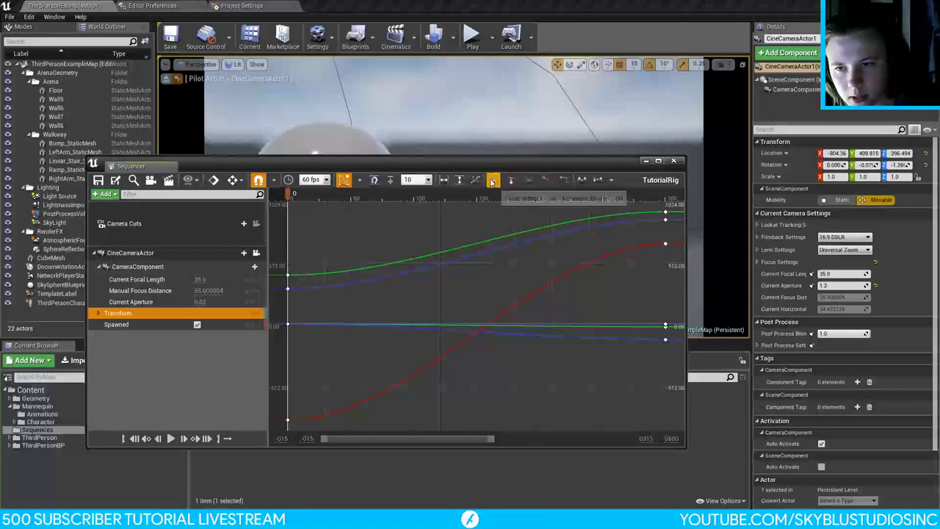
Step: Adjust the curve editor toolbar options, setting curve visibility to show only selected curves
{"action": "left_click", "coordinate": [611, 180]}
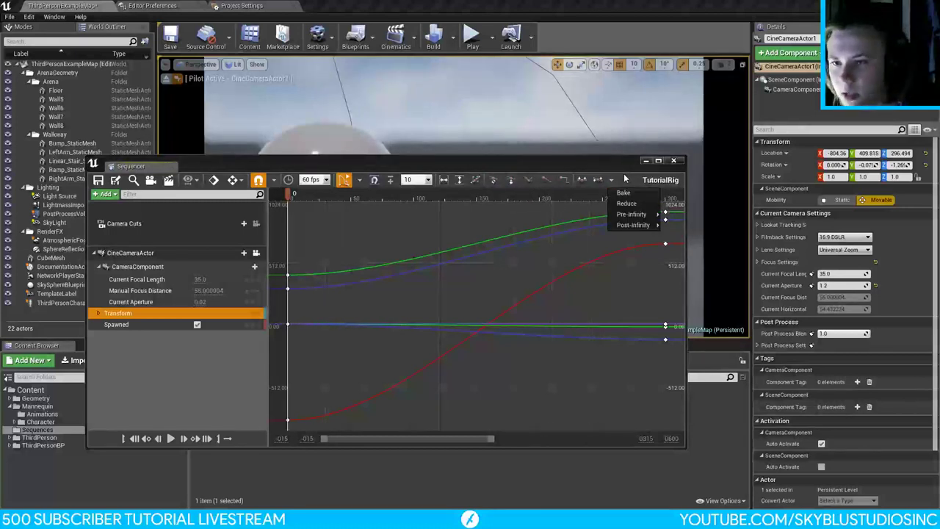
{"action": "key", "text": "Escape"}
{"action": "left_click", "coordinate": [233, 181]}
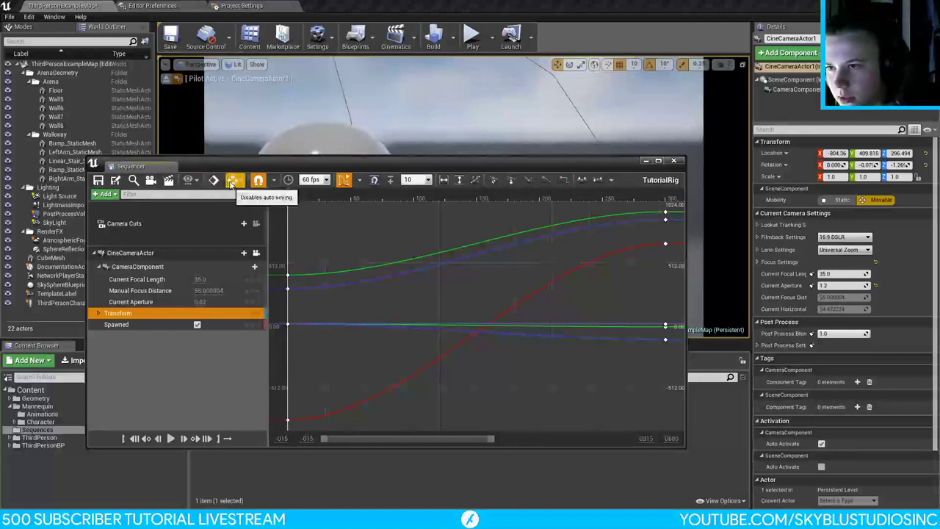
{"action": "left_click", "coordinate": [213, 181]}
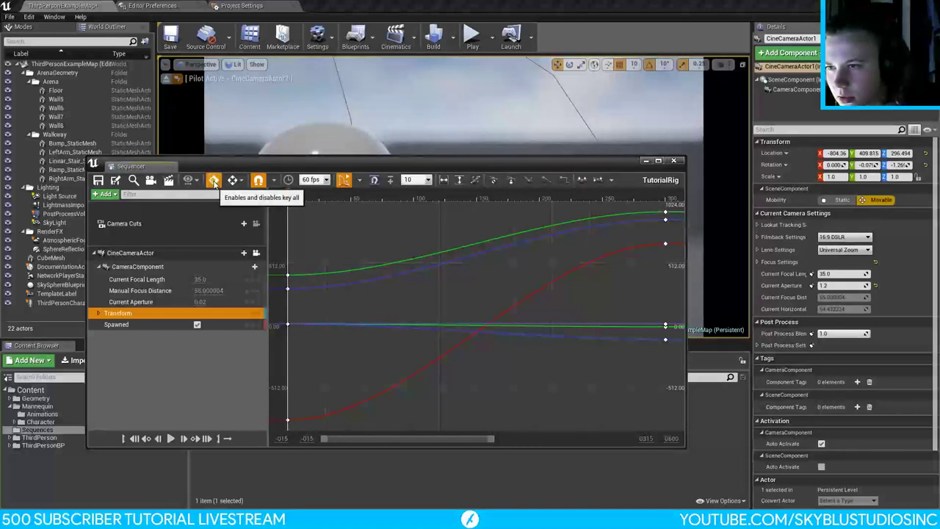
{"action": "left_click", "coordinate": [274, 181]}
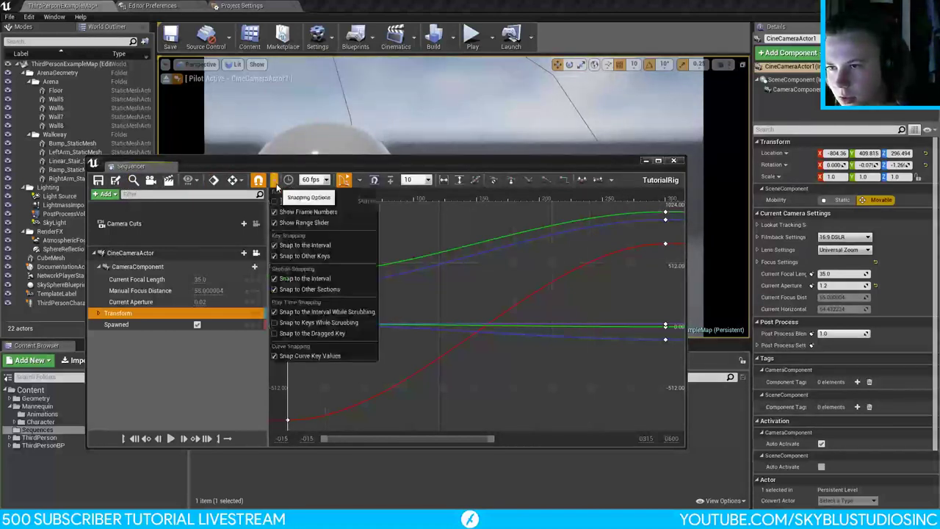
{"action": "left_click", "coordinate": [275, 184]}
{"action": "left_click", "coordinate": [360, 180]}
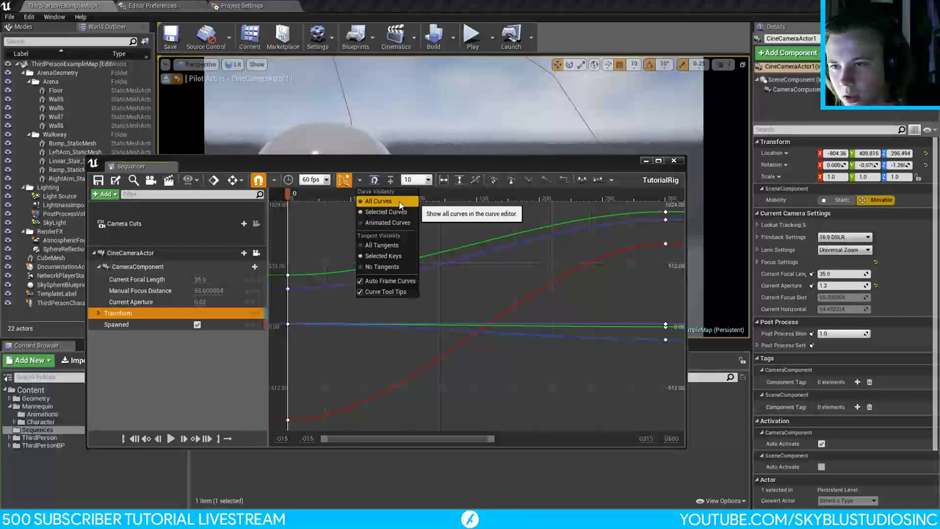
{"action": "left_click", "coordinate": [397, 202]}
{"action": "left_click", "coordinate": [359, 181]}
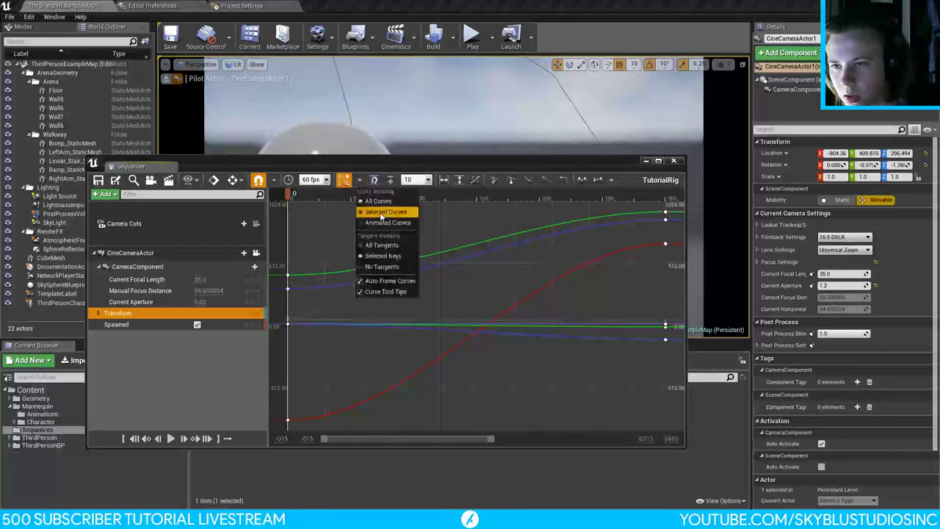
{"action": "left_click", "coordinate": [381, 213]}
{"action": "left_click", "coordinate": [359, 181]}
{"action": "left_click", "coordinate": [386, 213]}
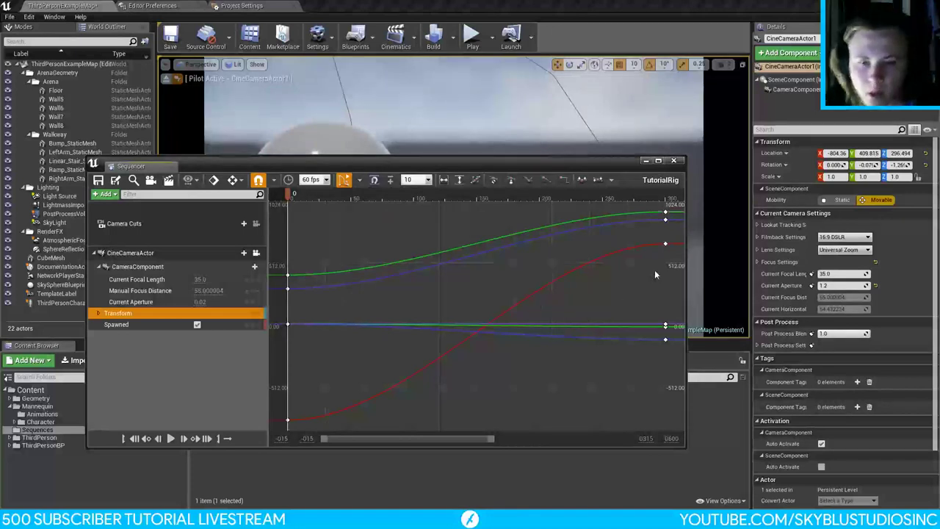
Step: Try reshaping the Location Y curve's keys and first-key tangent, undoing the tangent change
{"action": "mouse_move", "coordinate": [666, 327]}
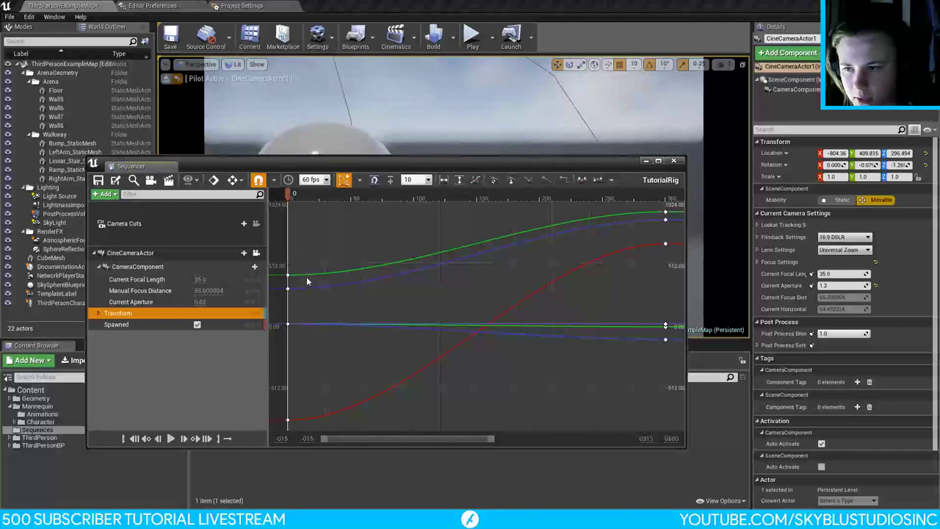
{"action": "left_click", "coordinate": [287, 275]}
{"action": "mouse_move", "coordinate": [317, 276]}
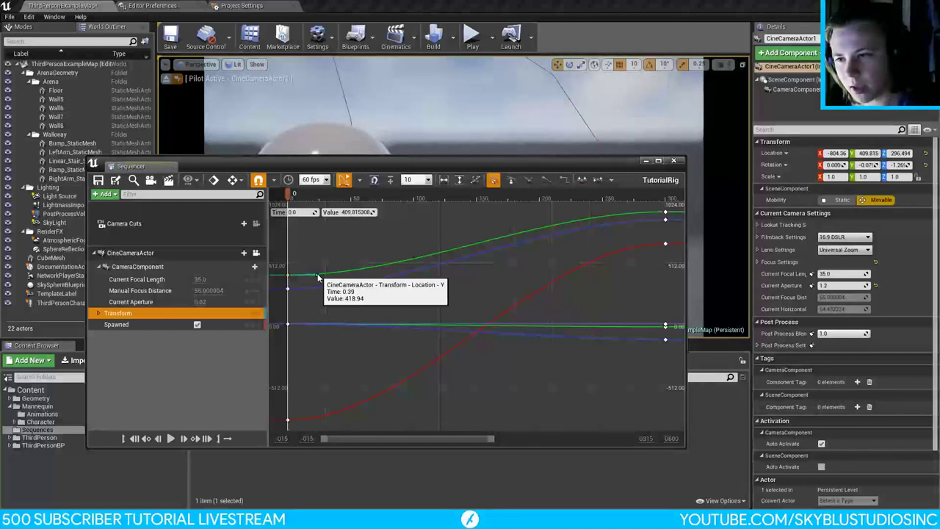
{"action": "left_click", "coordinate": [317, 275]}
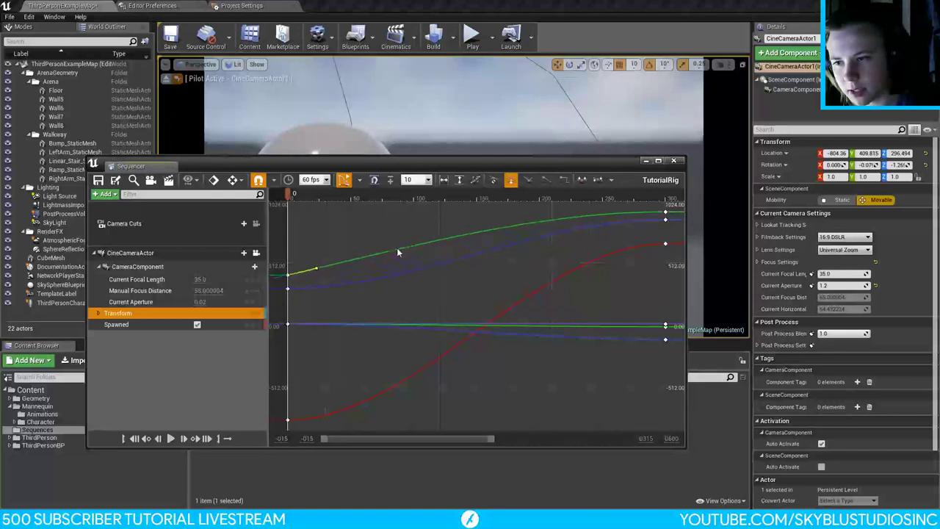
{"action": "left_click_drag", "start_coordinate": [409, 273], "coordinate": [329, 281]}
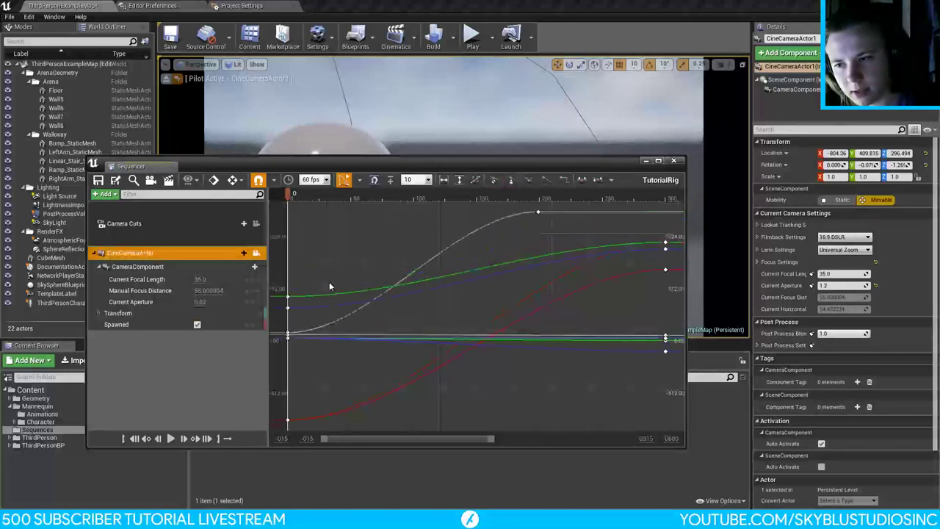
{"action": "left_click", "coordinate": [287, 297]}
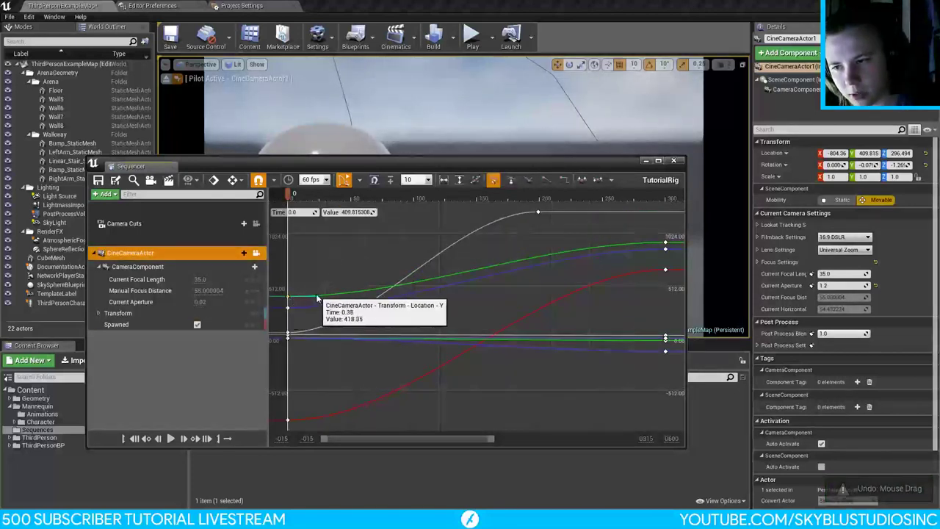
{"action": "left_click_drag", "start_coordinate": [318, 297], "coordinate": [327, 258]}
{"action": "key", "text": "ctrl+z"}
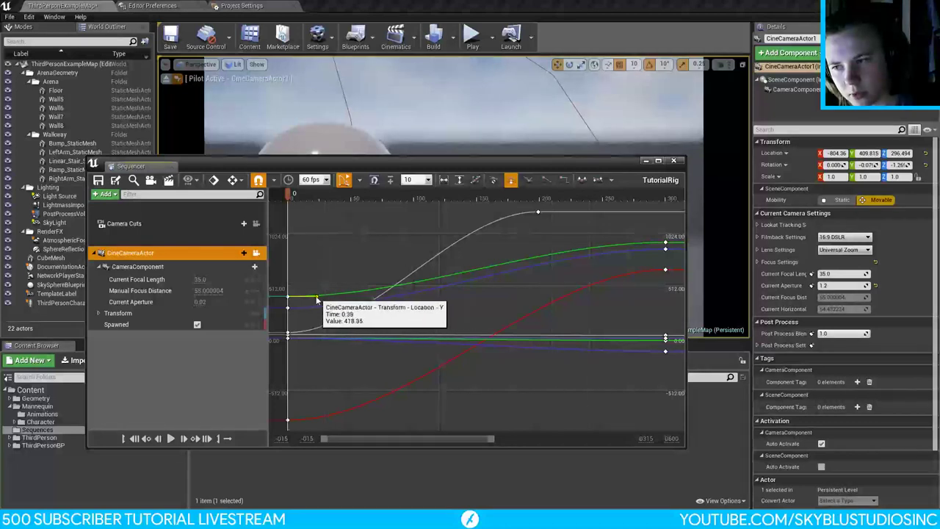
{"action": "right_click", "coordinate": [316, 298]}
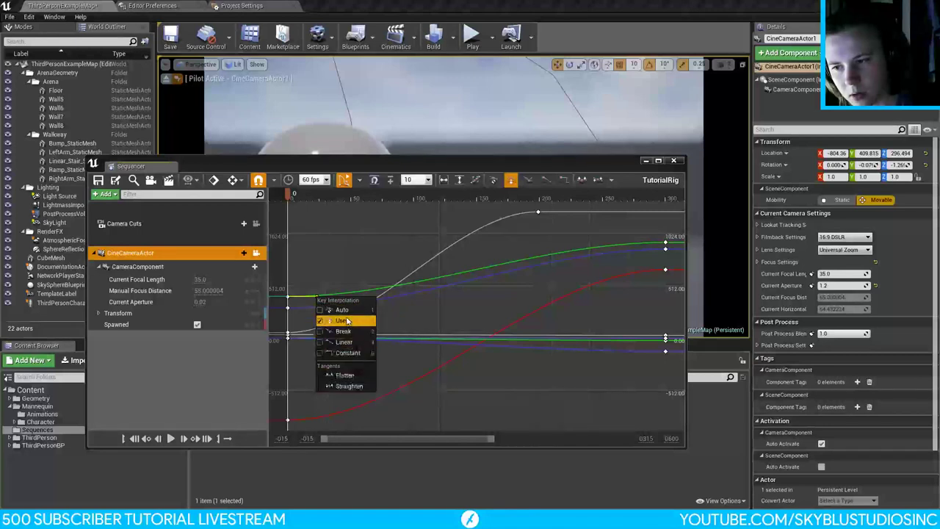
{"action": "left_click", "coordinate": [326, 271]}
{"action": "left_click", "coordinate": [288, 297]}
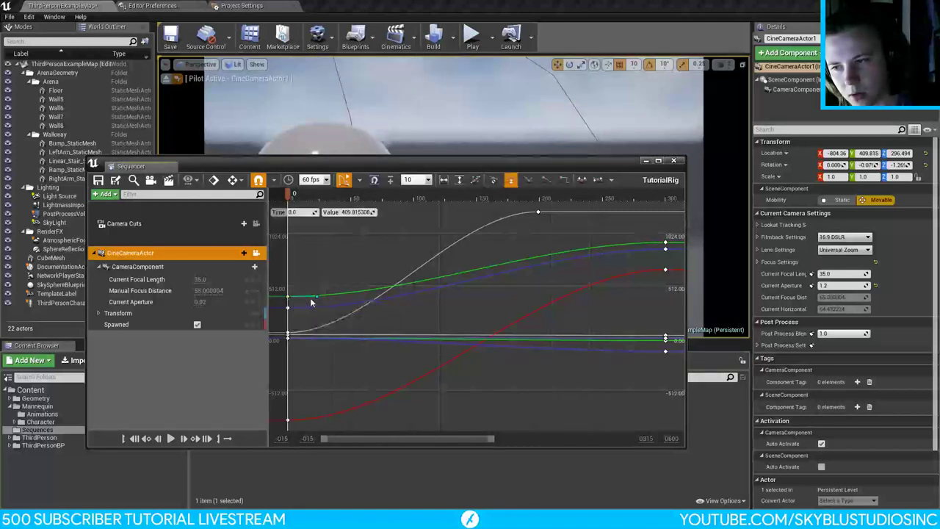
{"action": "left_click", "coordinate": [442, 280]}
Step: Add a new middle key on the Location Y curve and shift it later
{"action": "middle_click", "coordinate": [444, 279]}
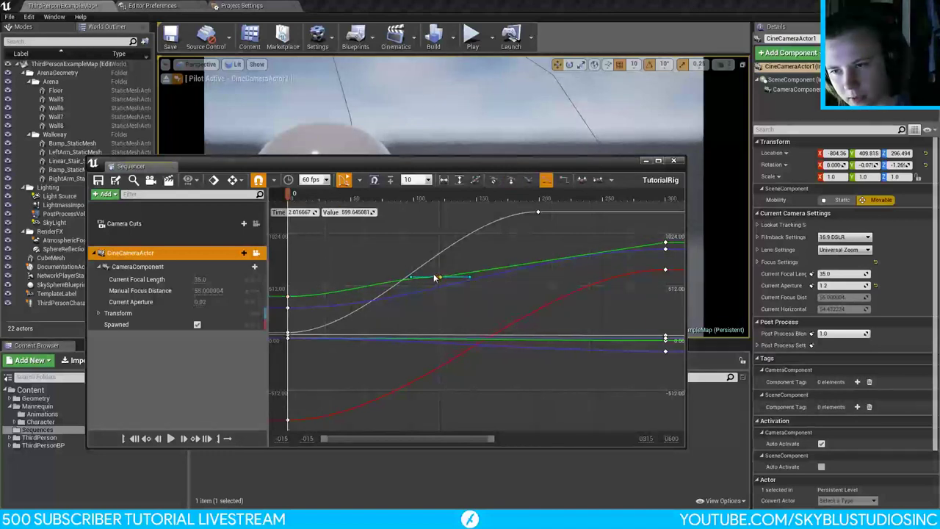
{"action": "left_click_drag", "start_coordinate": [450, 283], "coordinate": [527, 288]}
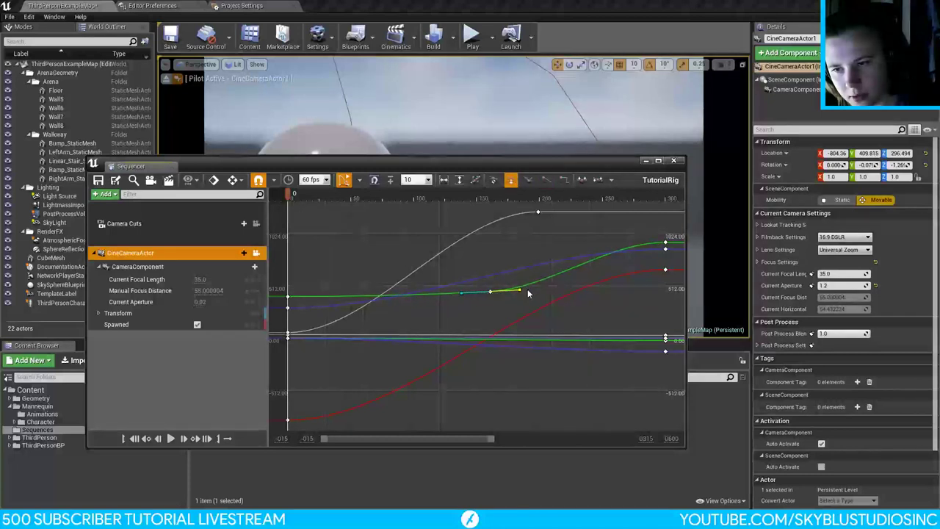
{"action": "left_click", "coordinate": [490, 293]}
{"action": "left_click_drag", "start_coordinate": [491, 293], "coordinate": [496, 291]}
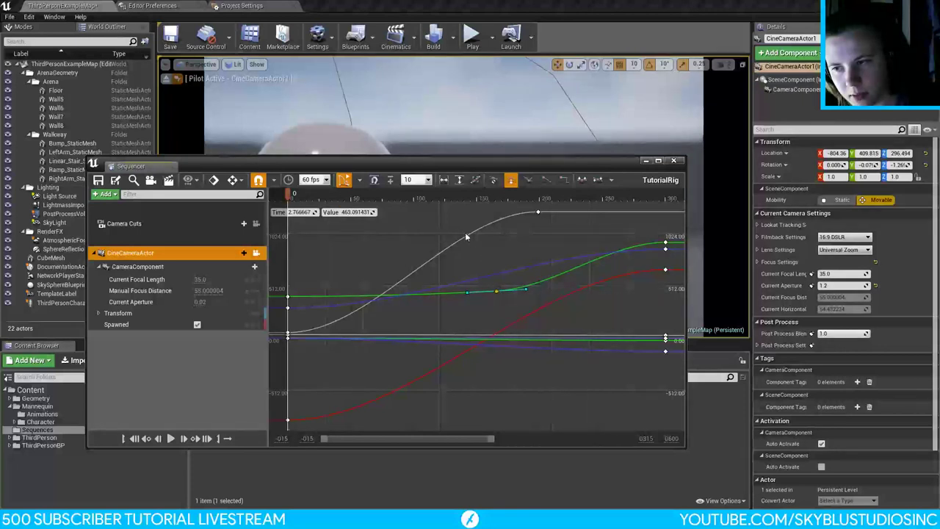
{"action": "left_click", "coordinate": [523, 235]}
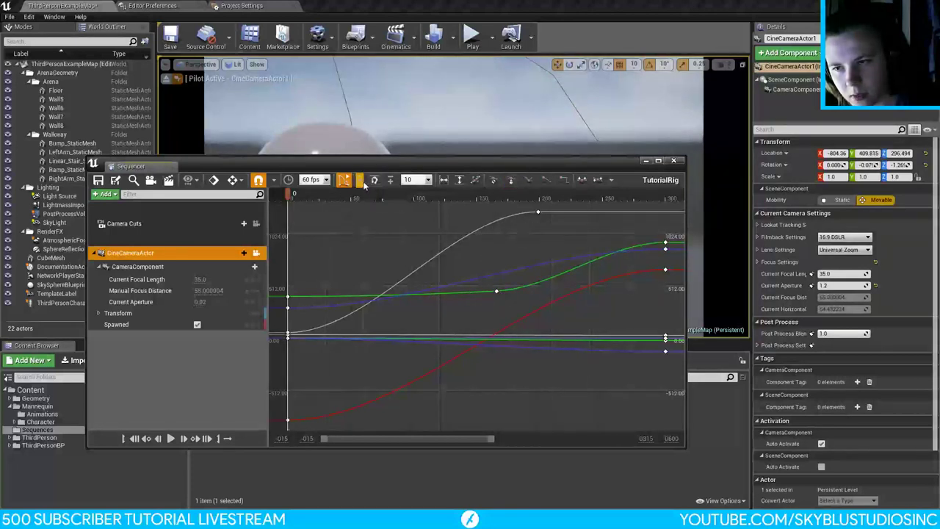
Step: Show only the Transform curves and raise the middle Location Z key slightly
{"action": "left_click", "coordinate": [360, 183]}
{"action": "left_click", "coordinate": [516, 251]}
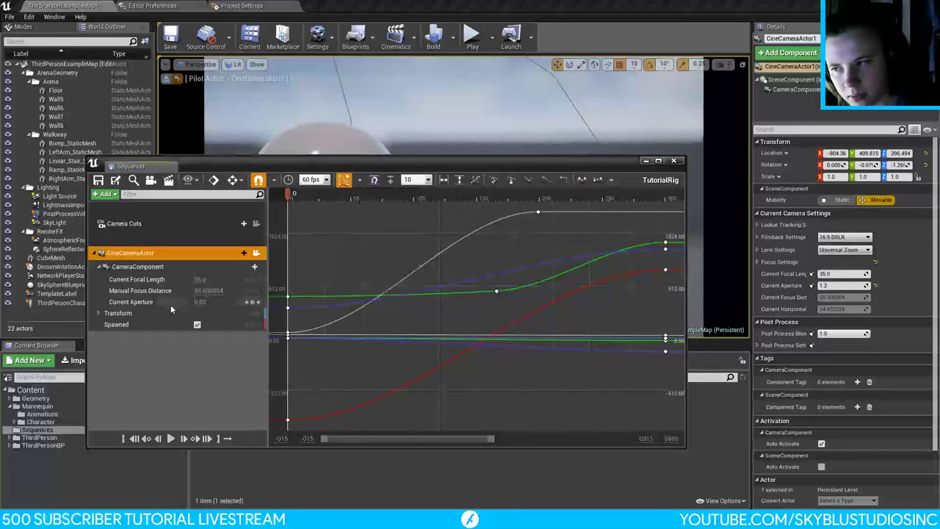
{"action": "left_click", "coordinate": [147, 314]}
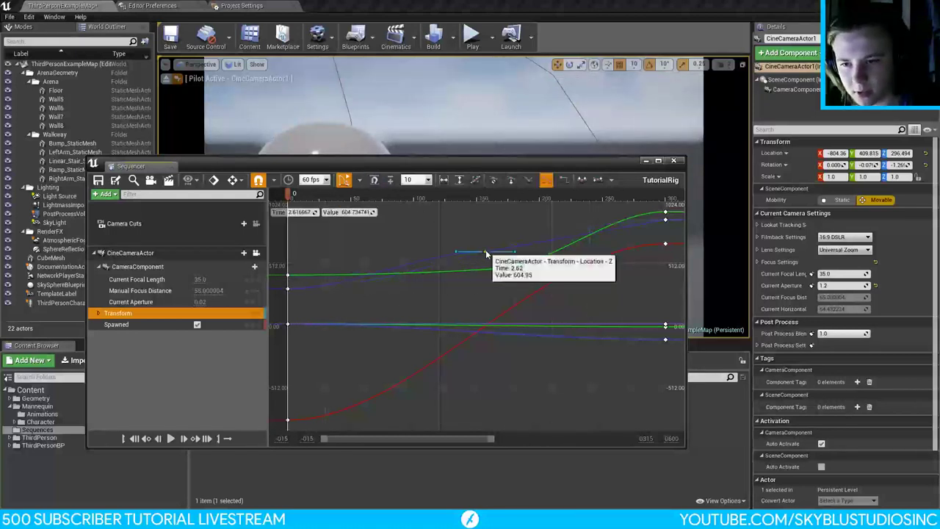
{"action": "left_click", "coordinate": [498, 269]}
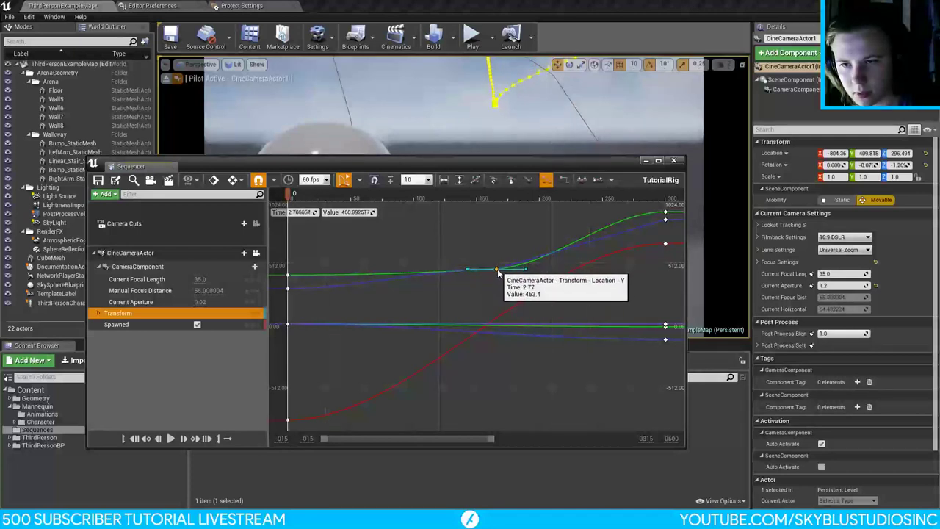
{"action": "left_click", "coordinate": [497, 276]}
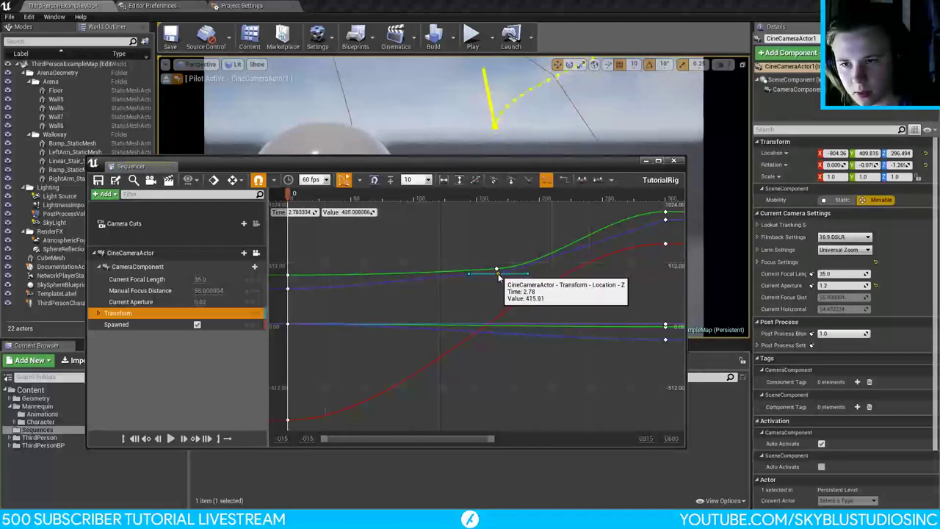
{"action": "left_click_drag", "start_coordinate": [497, 277], "coordinate": [530, 271]}
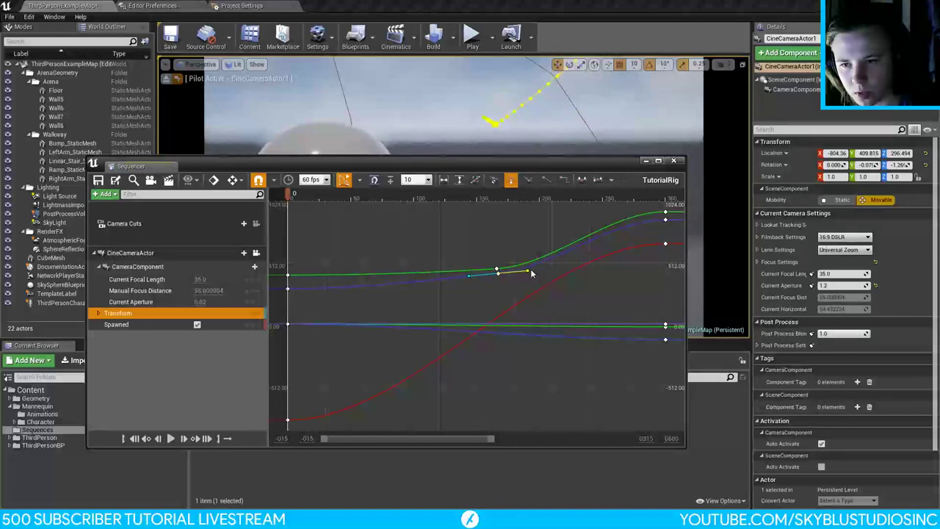
Step: Add a Location X key pulled down to about -424, uncovering the viewport
{"action": "middle_click", "coordinate": [503, 318]}
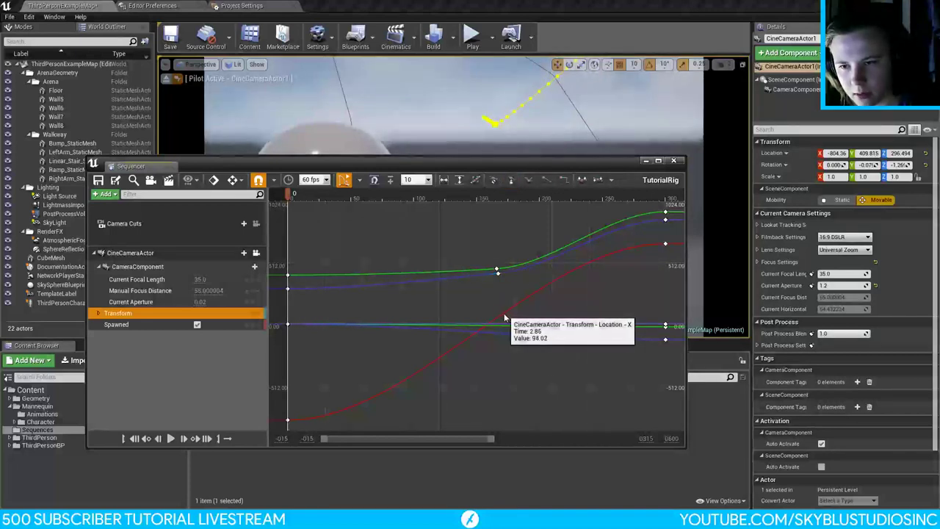
{"action": "left_click_drag", "start_coordinate": [503, 318], "coordinate": [482, 395]}
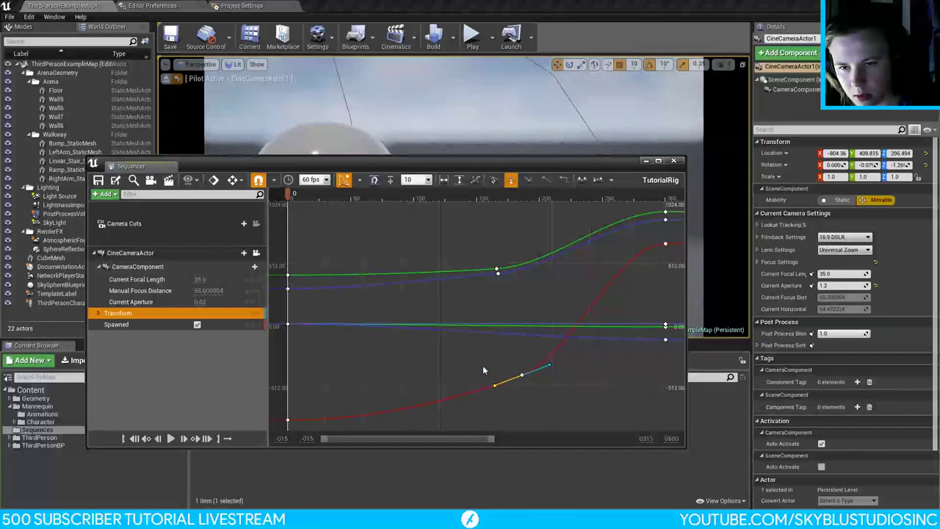
{"action": "left_click_drag", "start_coordinate": [266, 167], "coordinate": [835, 168]}
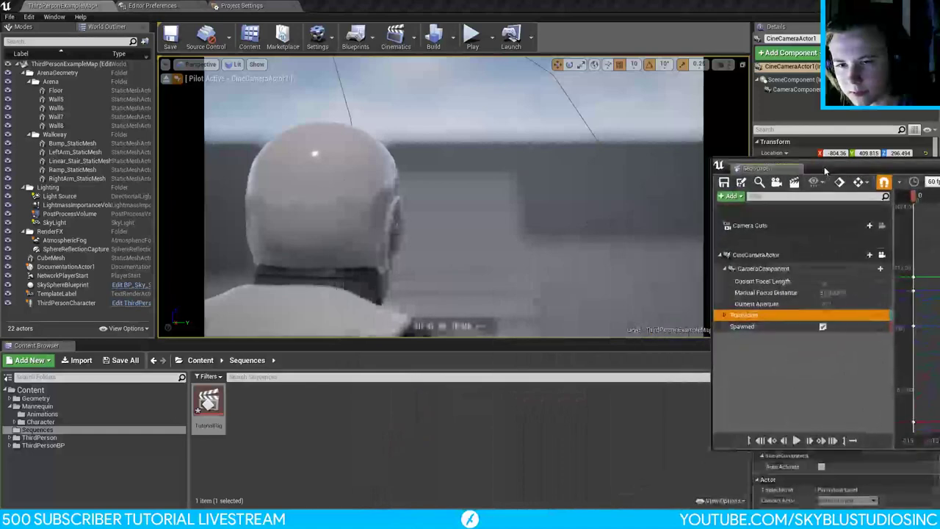
Step: Preview the camera move, then return Sequencer to the keyframe track view
{"action": "left_click", "coordinate": [798, 441]}
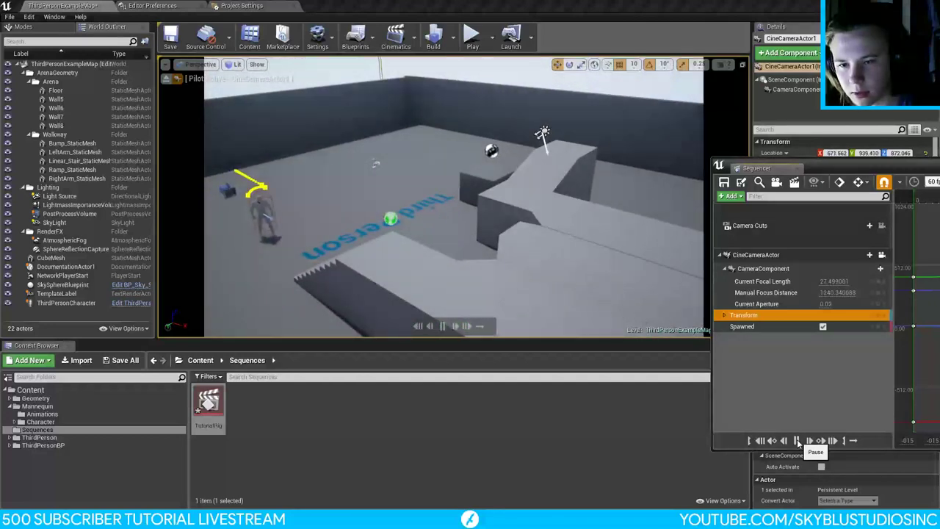
{"action": "left_click", "coordinate": [798, 440]}
{"action": "left_click_drag", "start_coordinate": [825, 169], "coordinate": [289, 68]}
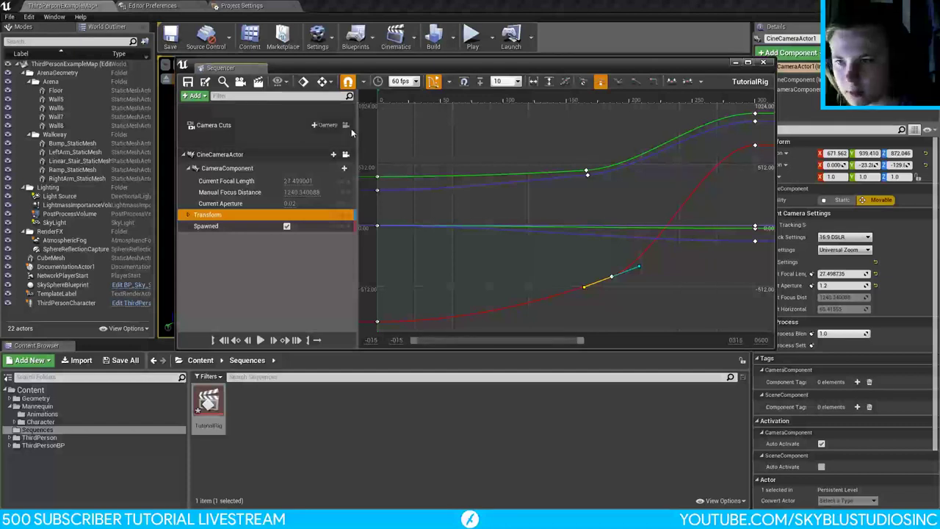
{"action": "left_click", "coordinate": [435, 82]}
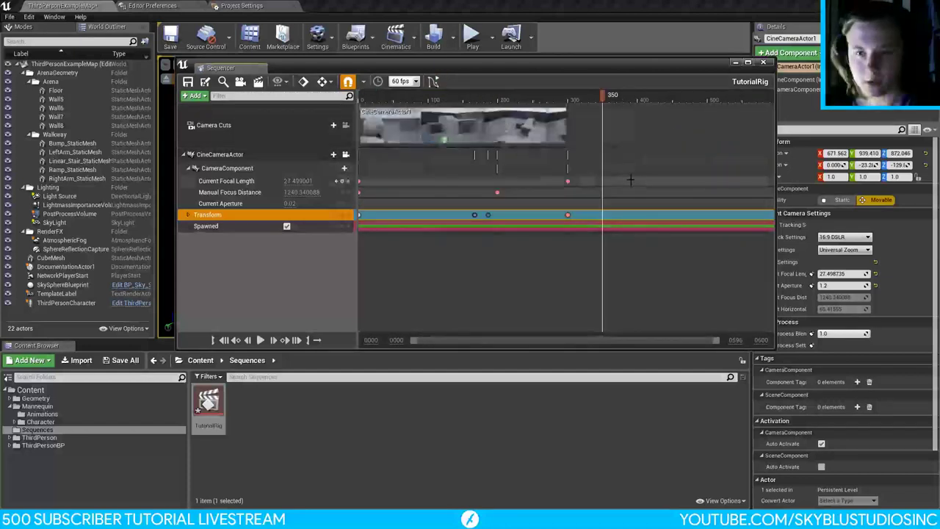
Step: Move the Focal Length key earlier to frame 228 and the Transform key to about frame 147
{"action": "left_click", "coordinate": [568, 180]}
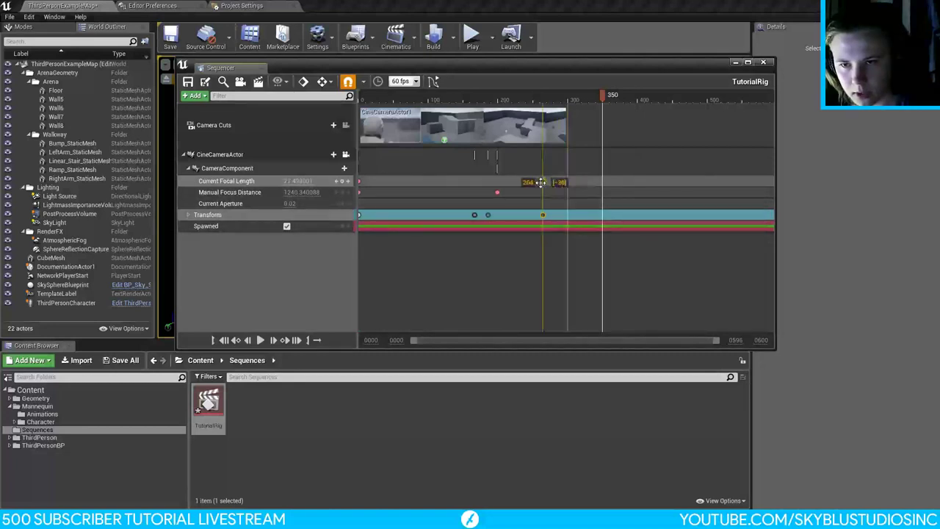
{"action": "left_click_drag", "start_coordinate": [541, 182], "coordinate": [474, 193]}
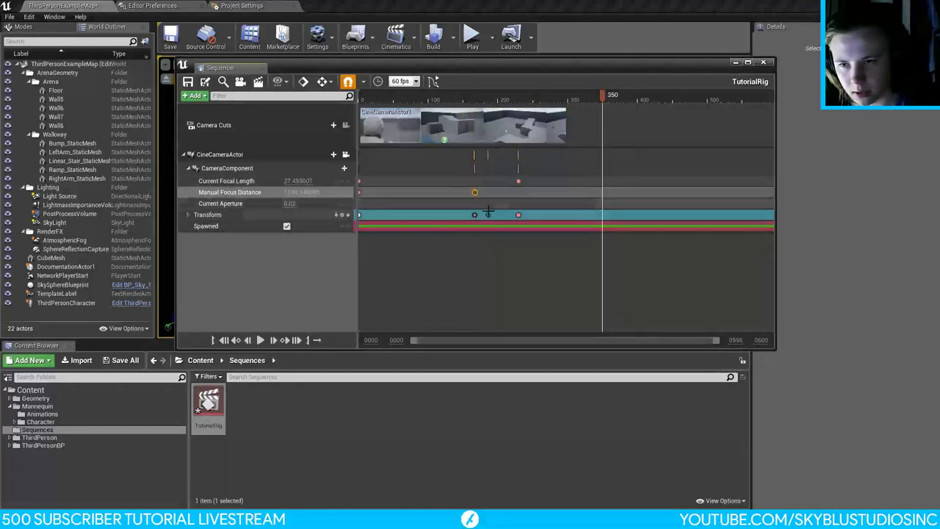
{"action": "left_click", "coordinate": [475, 215]}
{"action": "left_click", "coordinate": [474, 215]}
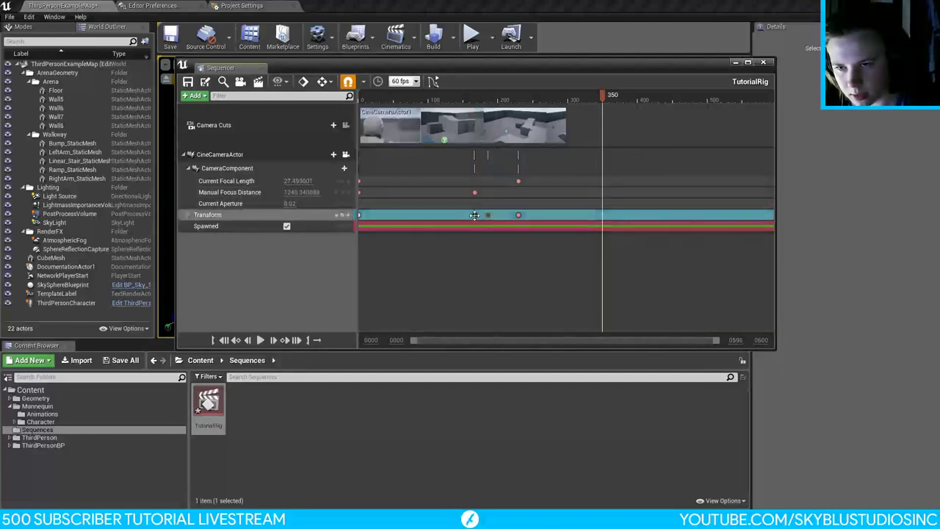
{"action": "left_click_drag", "start_coordinate": [457, 214], "coordinate": [461, 214]}
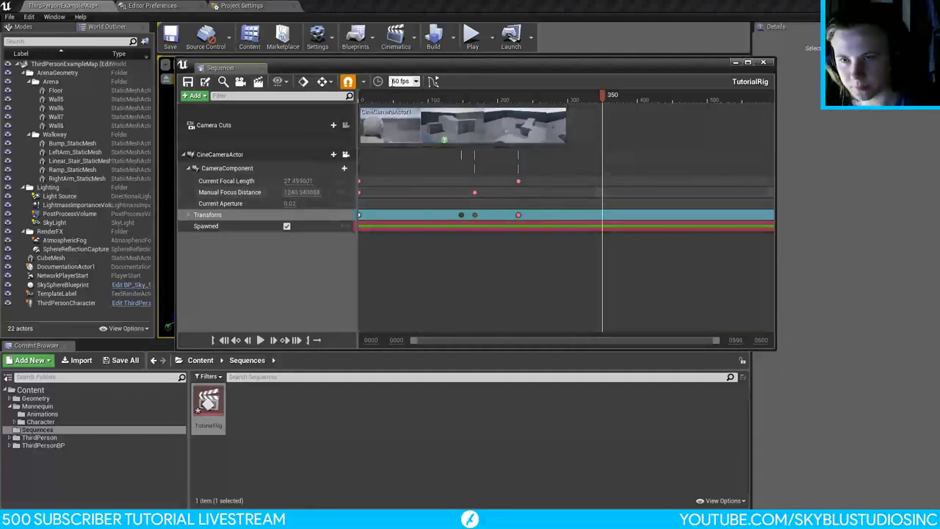
Step: Reposition the Sequencer window clear of the viewport and play the sequence again
{"action": "left_click_drag", "start_coordinate": [390, 64], "coordinate": [939, 144]}
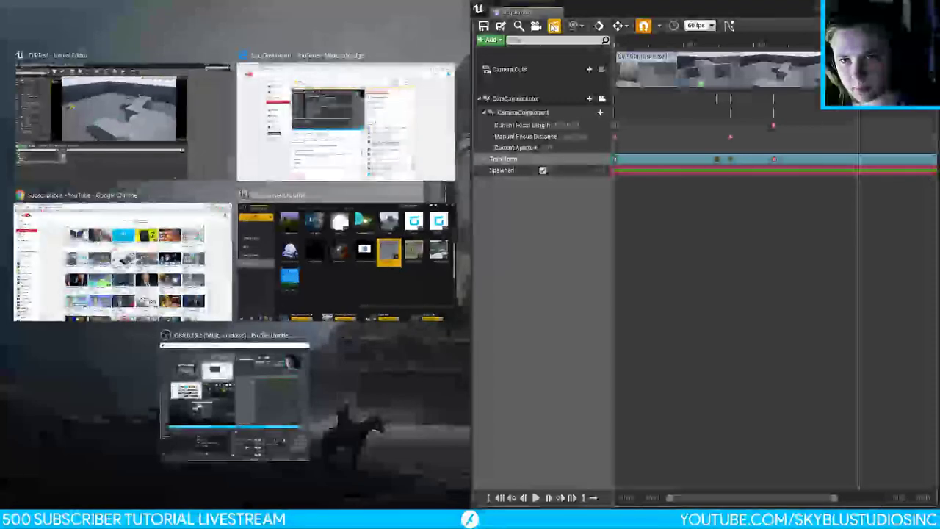
{"action": "left_click", "coordinate": [117, 121]}
{"action": "left_click_drag", "start_coordinate": [573, 11], "coordinate": [367, 137]}
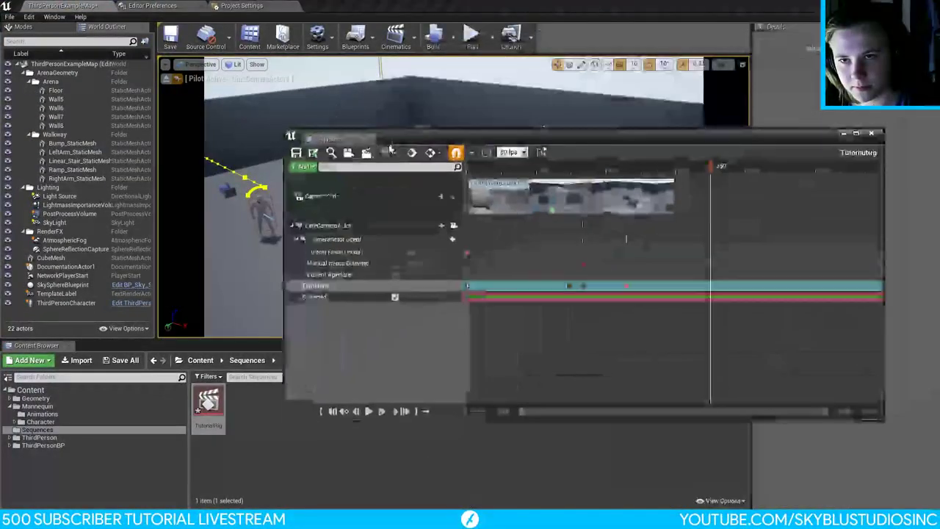
{"action": "left_click_drag", "start_coordinate": [442, 138], "coordinate": [746, 192]}
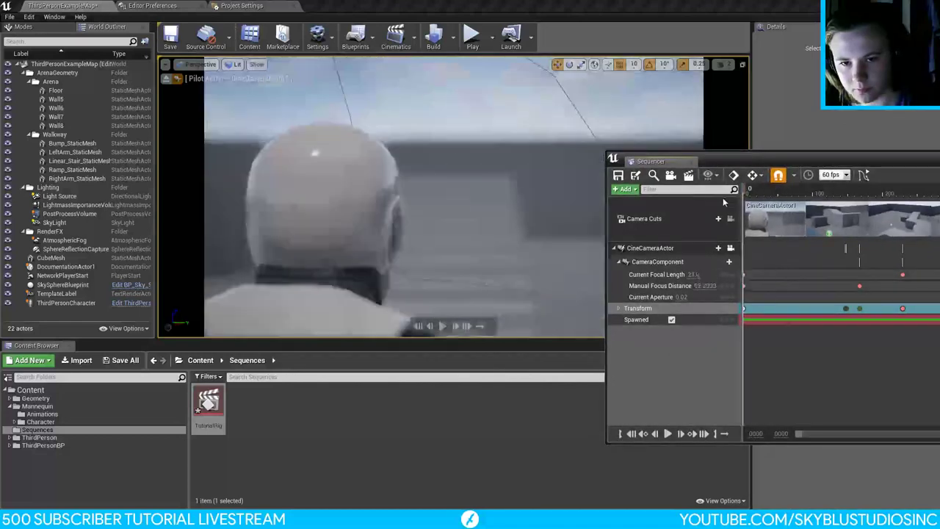
{"action": "left_click", "coordinate": [668, 433]}
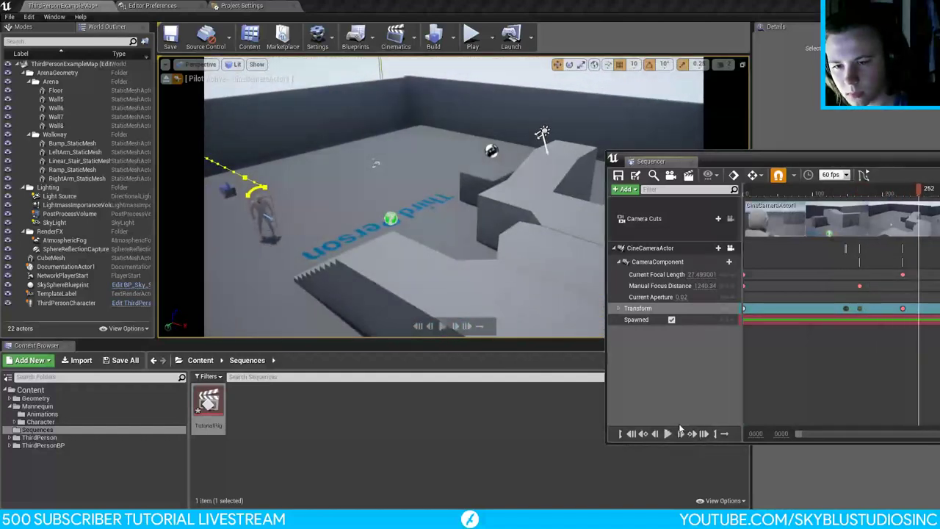
Step: Pilot the camera toward the floor and key its Transform at frame 344
{"action": "left_click_drag", "start_coordinate": [877, 162], "coordinate": [665, 122]}
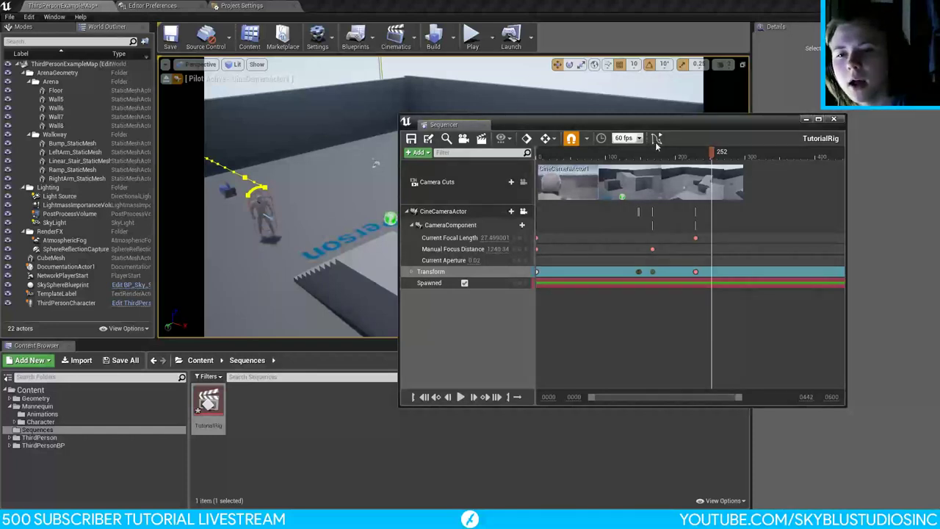
{"action": "left_click_drag", "start_coordinate": [713, 155], "coordinate": [775, 155]}
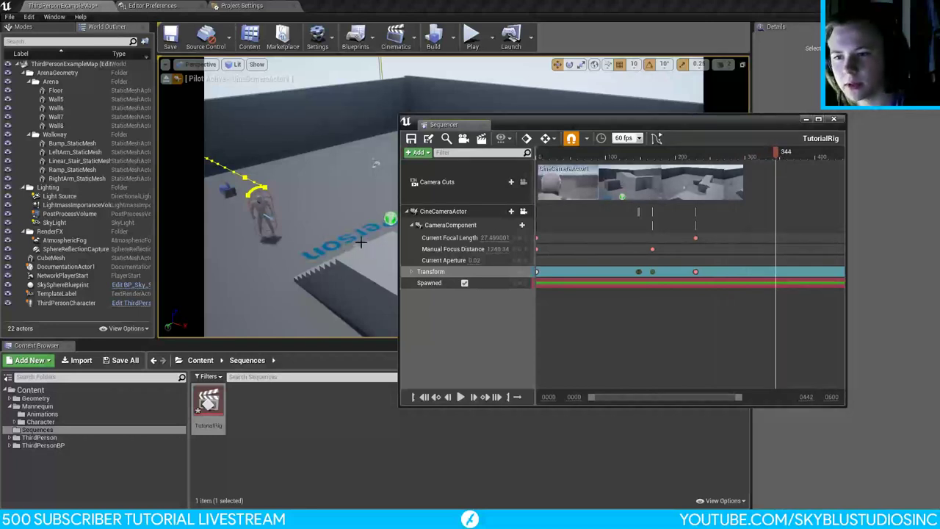
{"action": "right_click_drag", "start_coordinate": [361, 242], "coordinate": [322, 258]}
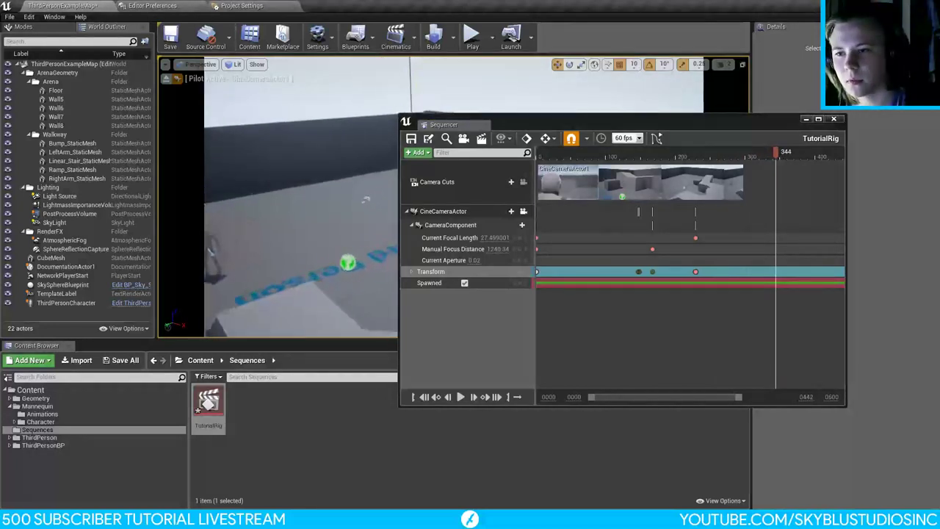
{"action": "right_click_drag", "start_coordinate": [366, 200], "coordinate": [360, 242]}
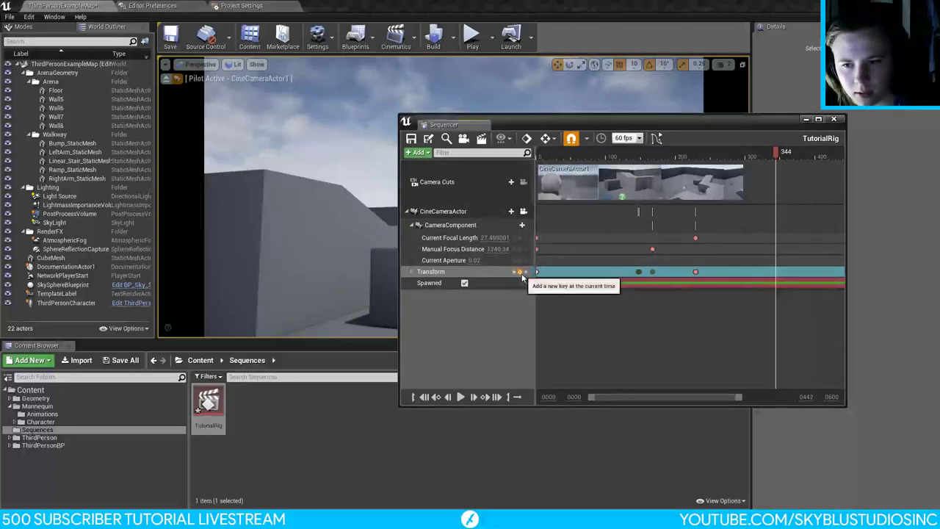
{"action": "left_click", "coordinate": [520, 272]}
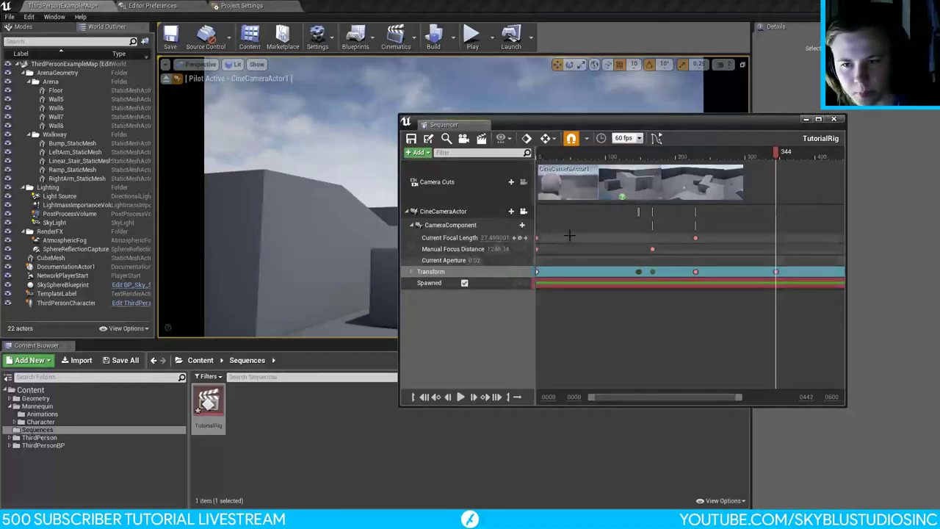
Step: Undo a trial focal length change, widen the timeline range, and move the playhead to frame 442
{"action": "mouse_move", "coordinate": [490, 239]}
{"action": "left_mouse_down"}
{"action": "mouse_move", "coordinate": [536, 239]}
{"action": "mouse_move", "coordinate": [492, 249]}
{"action": "left_mouse_up"}
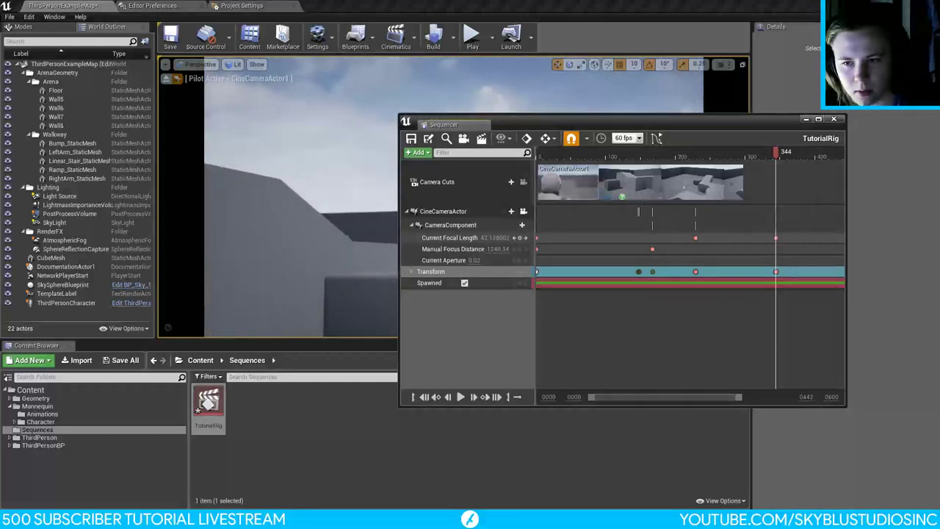
{"action": "key", "text": "ctrl+z"}
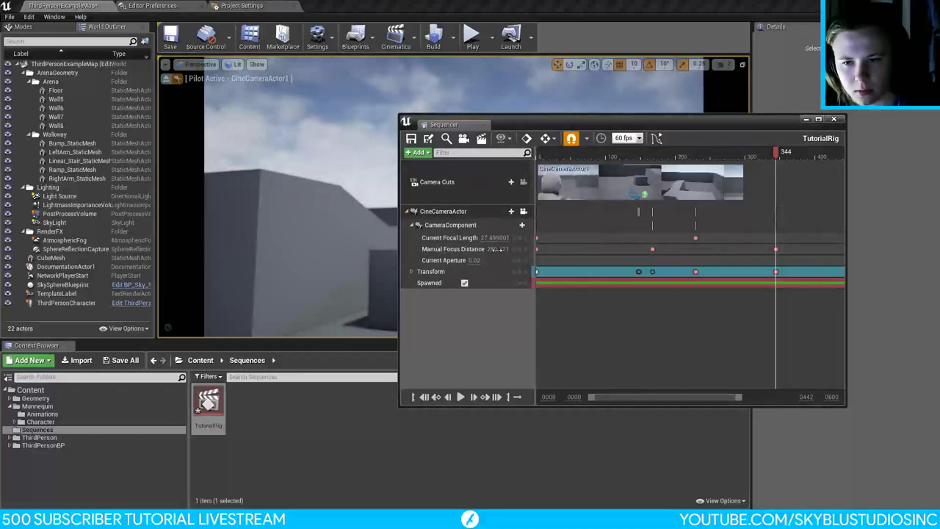
{"action": "left_click_drag", "start_coordinate": [776, 152], "coordinate": [836, 217]}
{"action": "left_click_drag", "start_coordinate": [732, 394], "coordinate": [789, 395]}
{"action": "left_click_drag", "start_coordinate": [755, 157], "coordinate": [763, 154]}
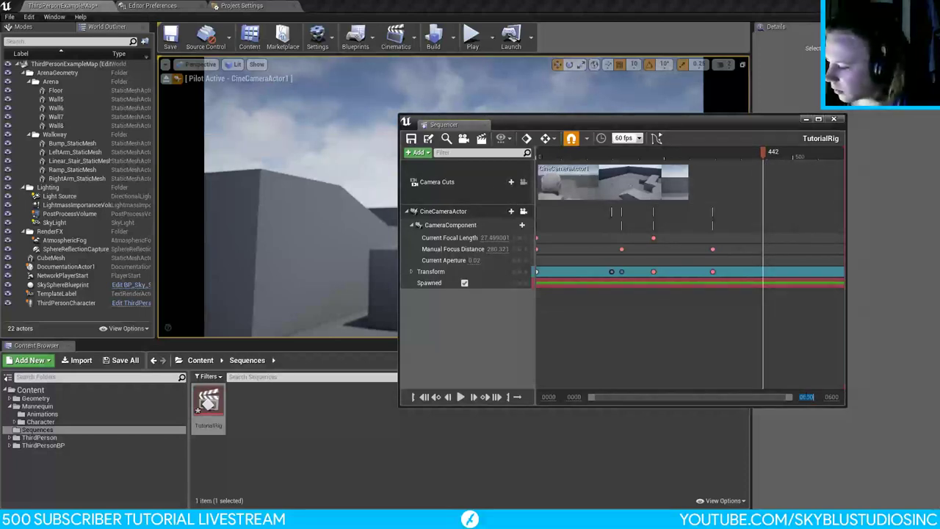
Step: Face the camera toward the stairs, expand Transform > Location, and select the mannequin to read its location
{"action": "scroll", "coordinate": [742, 143], "scroll_direction": "up", "scroll_amount": 2, "text": "ctrl"}
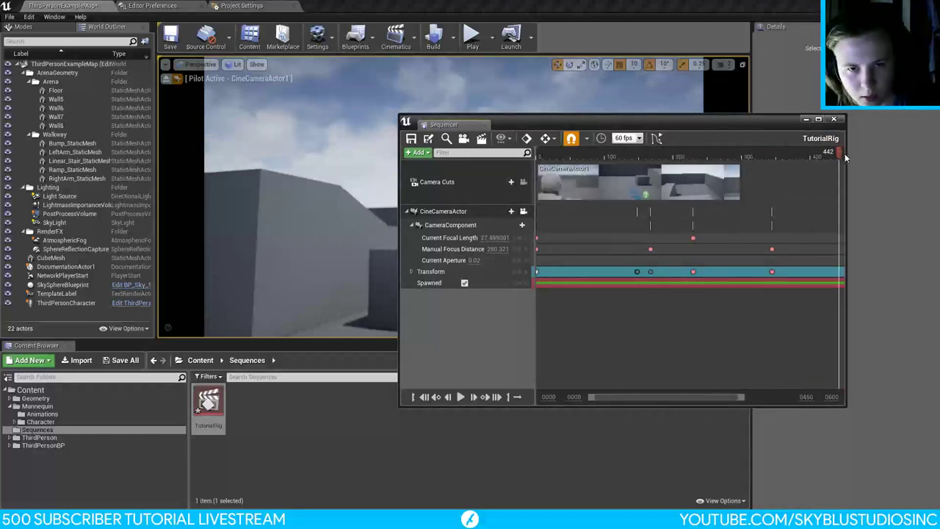
{"action": "right_click_drag", "start_coordinate": [339, 217], "coordinate": [339, 218]}
{"action": "left_click", "coordinate": [411, 271]}
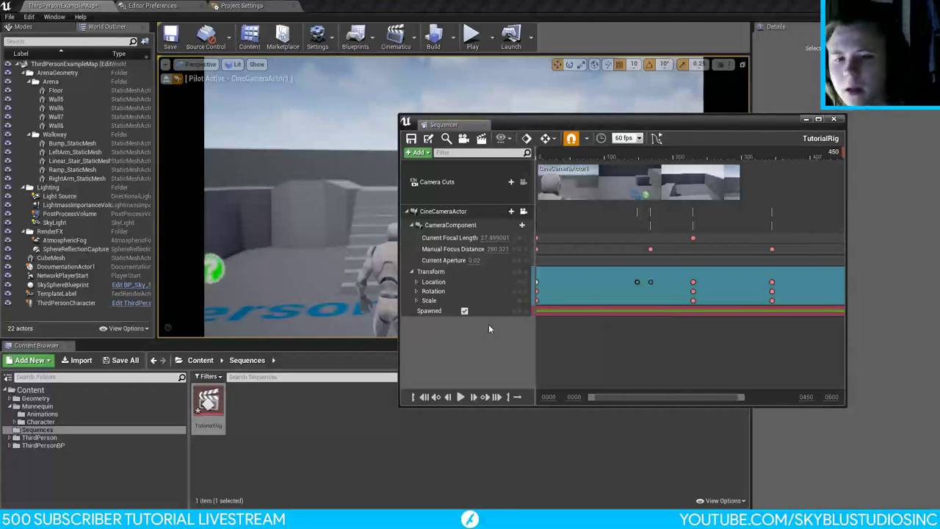
{"action": "left_click", "coordinate": [416, 281]}
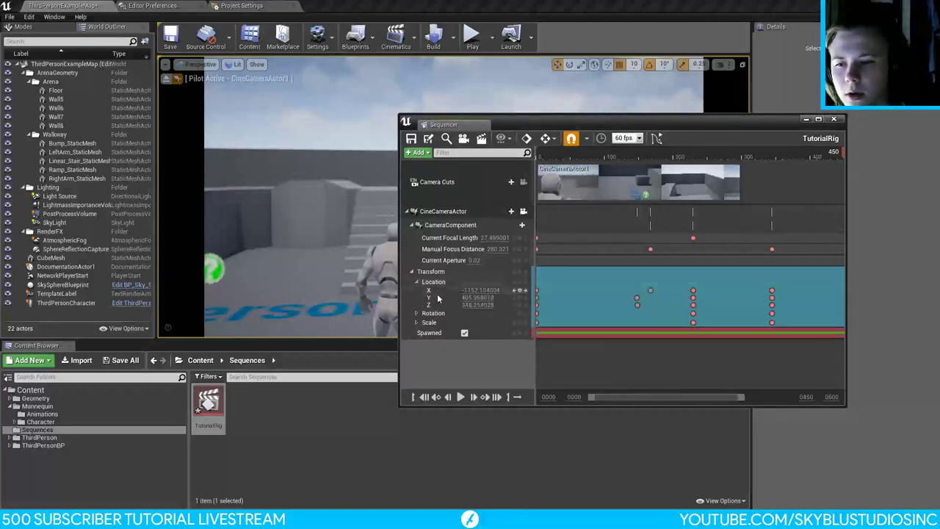
{"action": "left_click_drag", "start_coordinate": [331, 262], "coordinate": [331, 262]}
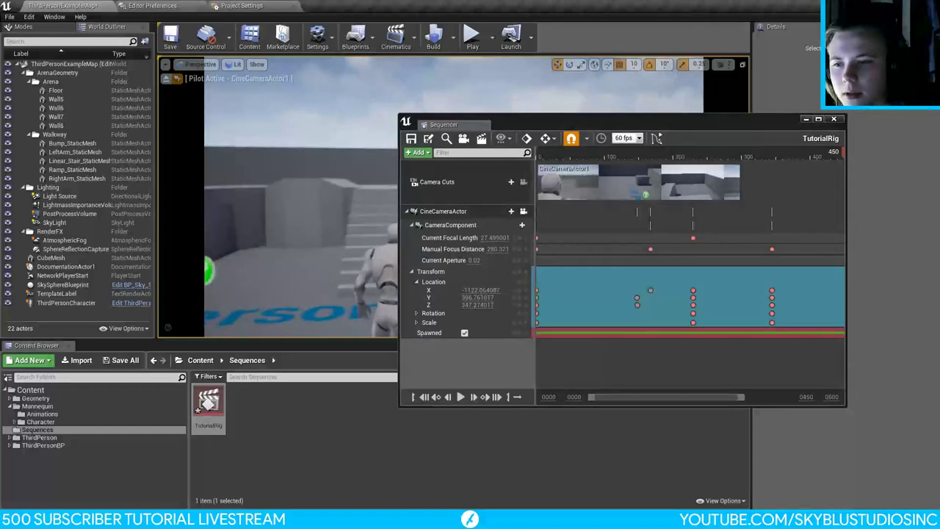
{"action": "left_click", "coordinate": [379, 257]}
Step: Set the camera's Location Y to 390 and commit a new Location Z value
{"action": "left_click_drag", "start_coordinate": [691, 121], "coordinate": [750, 91]}
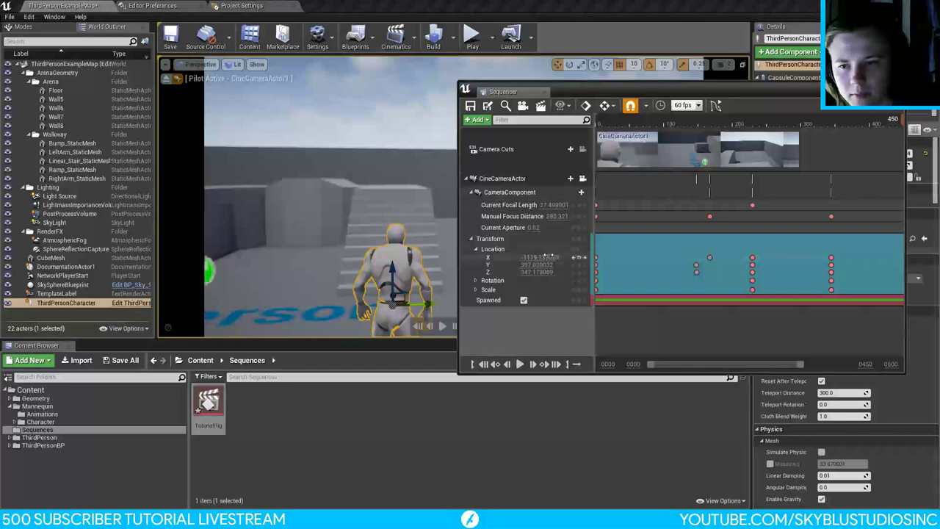
{"action": "left_click_drag", "start_coordinate": [655, 91], "coordinate": [547, 88]}
{"action": "left_click", "coordinate": [429, 261]}
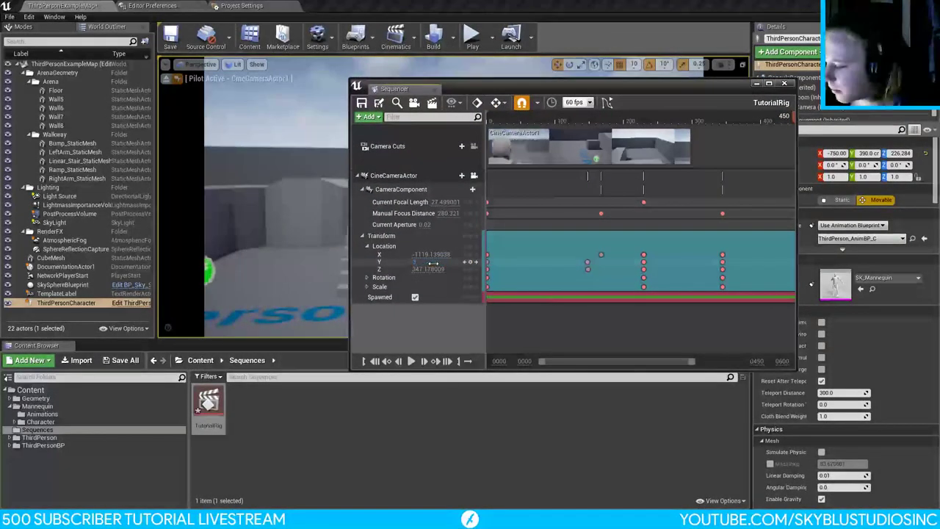
{"action": "key", "text": "Return"}
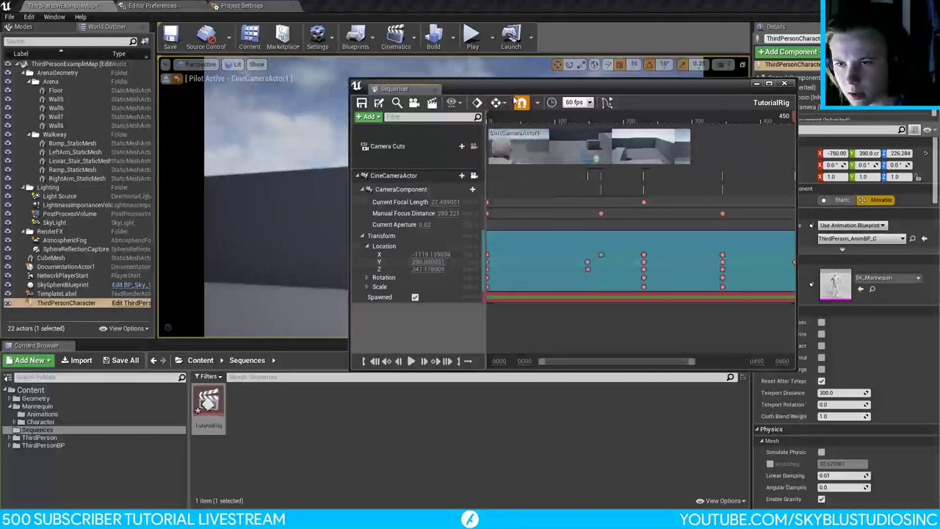
{"action": "left_click_drag", "start_coordinate": [486, 83], "coordinate": [411, 146]}
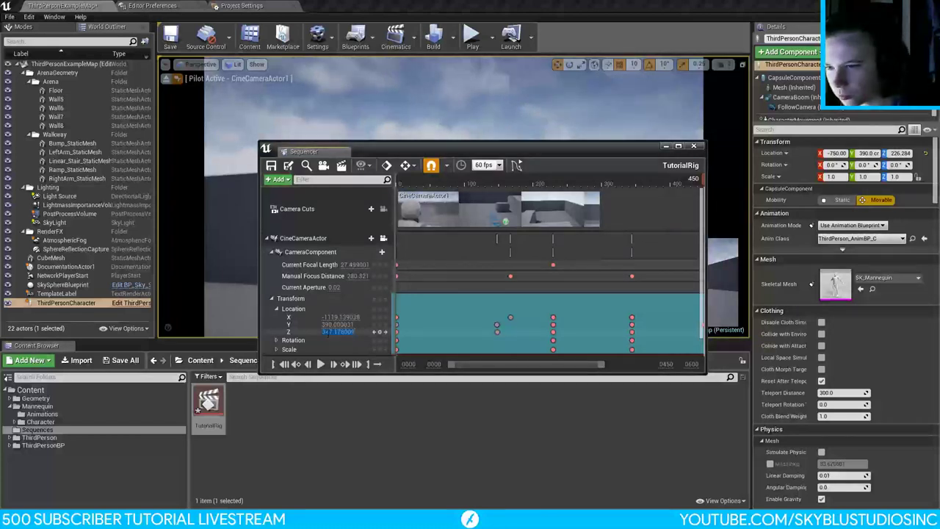
{"action": "key", "text": "Return"}
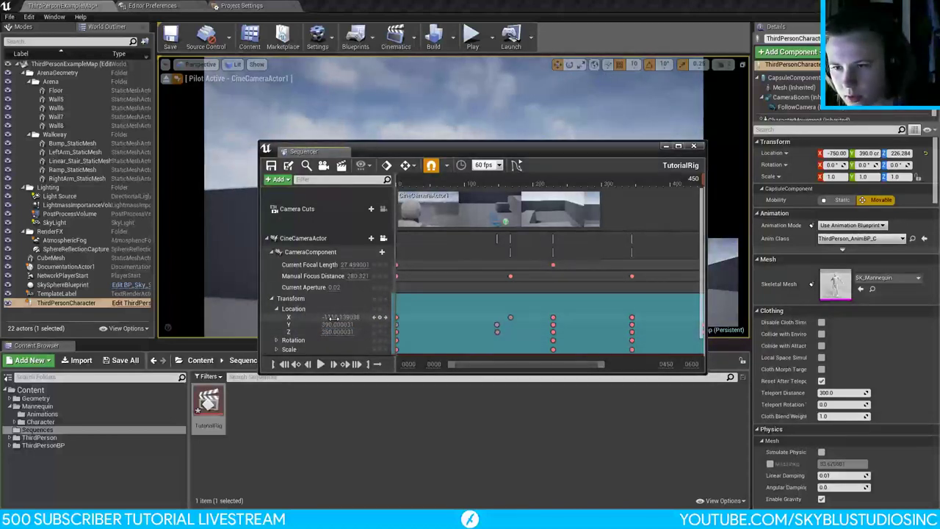
Step: Move the camera toward the stairs, adjust Location X, and aim the view down near frame 450
{"action": "left_click_drag", "start_coordinate": [353, 151], "coordinate": [432, 341]}
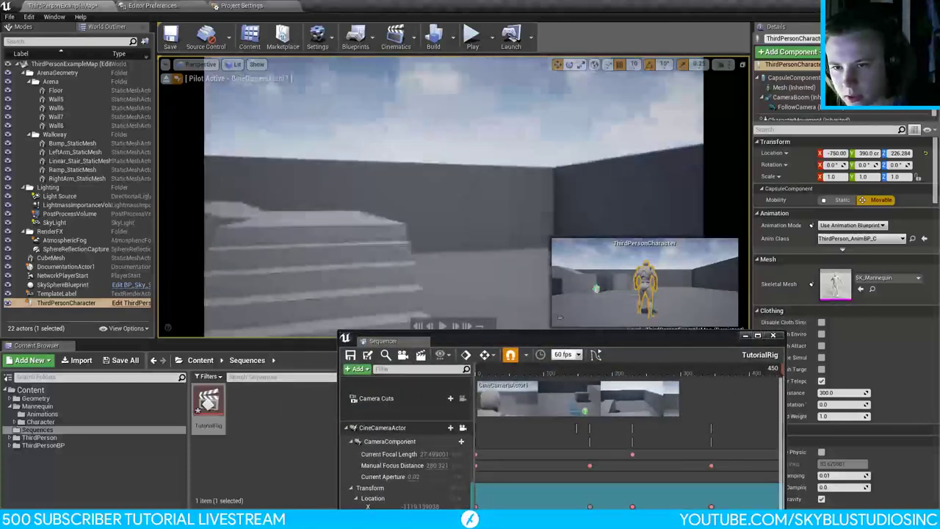
{"action": "right_click_drag", "start_coordinate": [558, 222], "coordinate": [559, 221]}
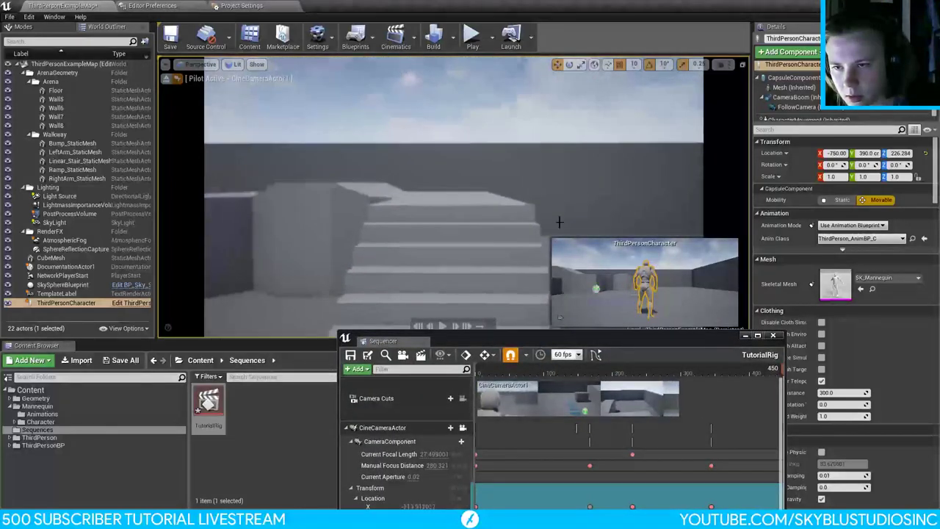
{"action": "left_click_drag", "start_coordinate": [546, 332], "coordinate": [524, 172]}
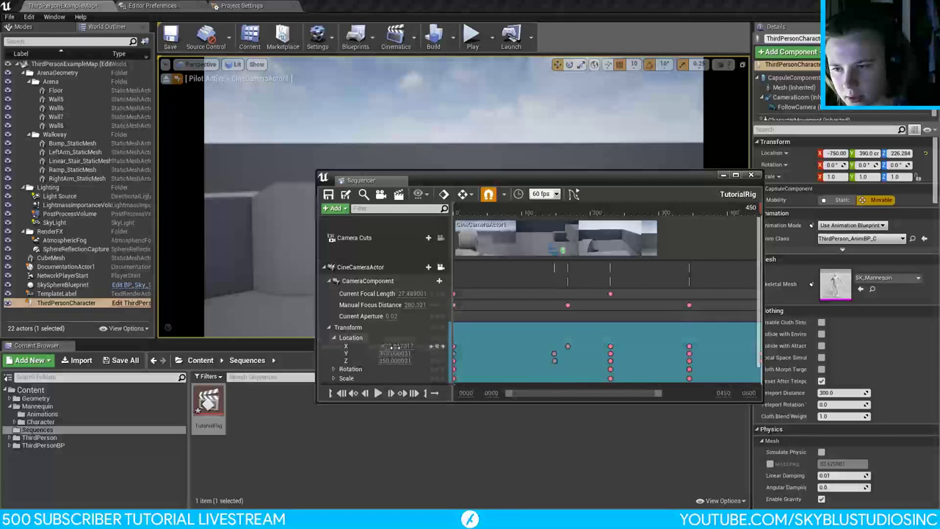
{"action": "left_click_drag", "start_coordinate": [395, 345], "coordinate": [418, 346]}
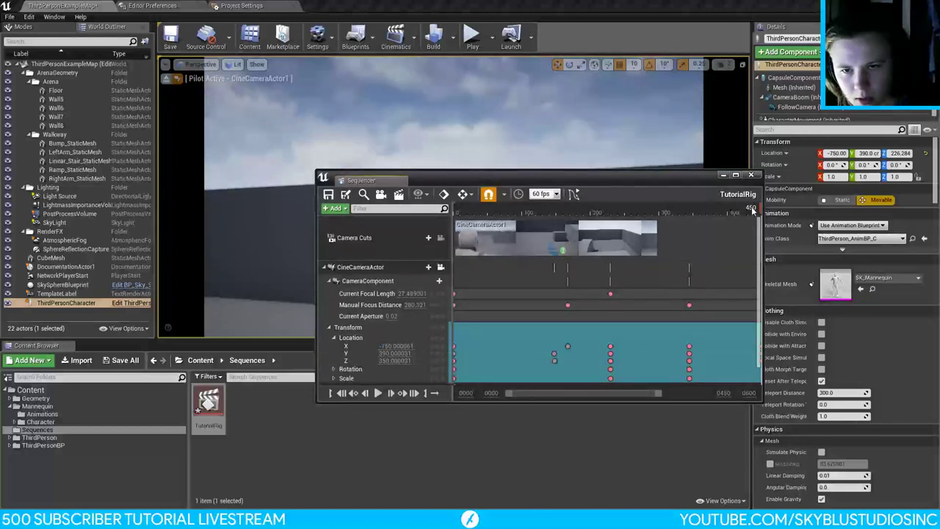
{"action": "mouse_move", "coordinate": [752, 211]}
{"action": "left_mouse_down"}
{"action": "mouse_move", "coordinate": [686, 213]}
{"action": "mouse_move", "coordinate": [769, 218]}
{"action": "left_mouse_up"}
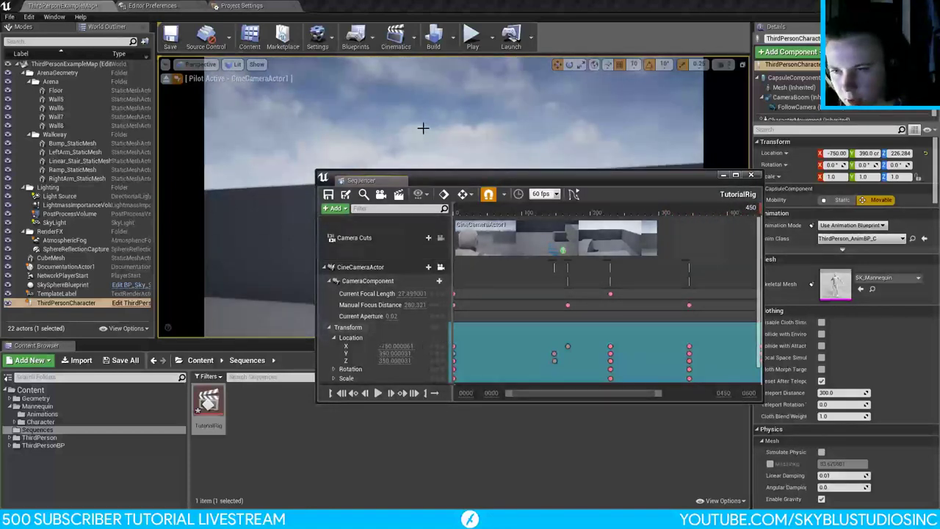
{"action": "right_click_drag", "start_coordinate": [423, 128], "coordinate": [429, 156]}
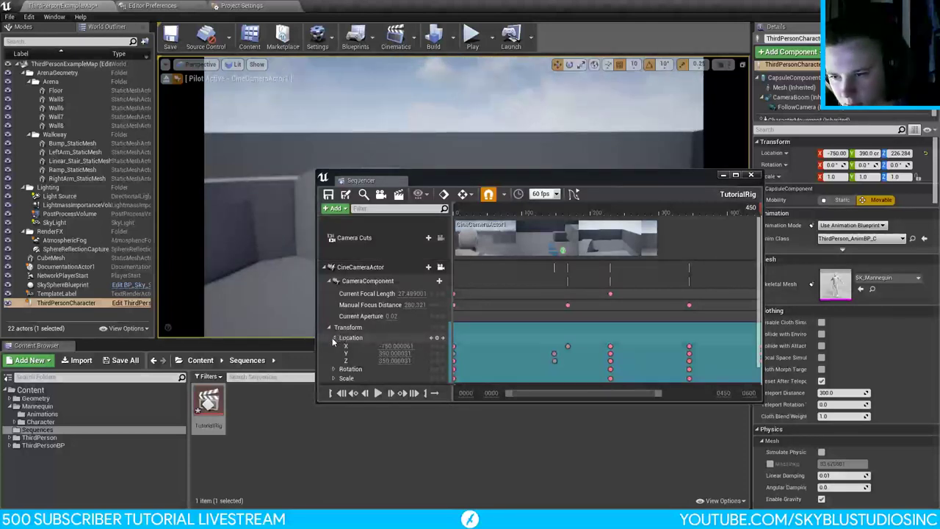
Step: Set the camera's Rotation value to 0 in the Rotation sub-track
{"action": "left_click", "coordinate": [332, 338]}
{"action": "left_click", "coordinate": [334, 346]}
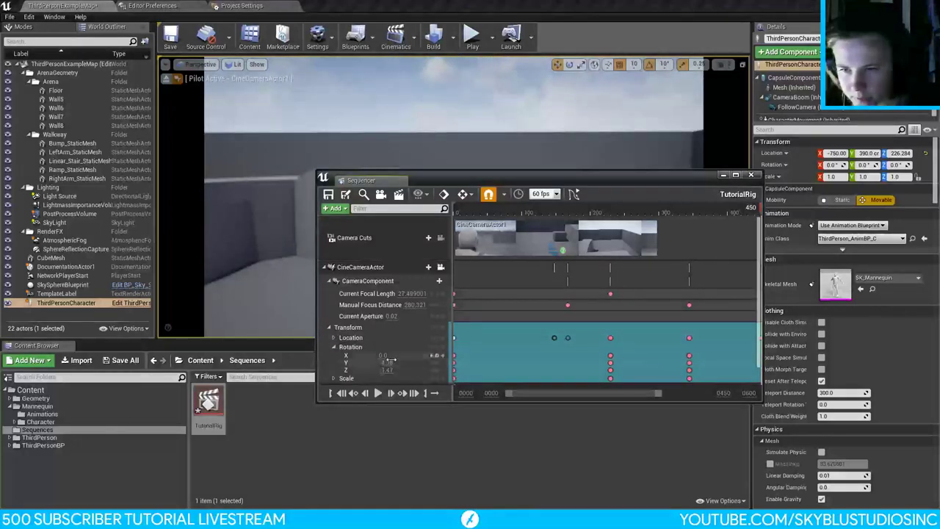
{"action": "left_click", "coordinate": [395, 368]}
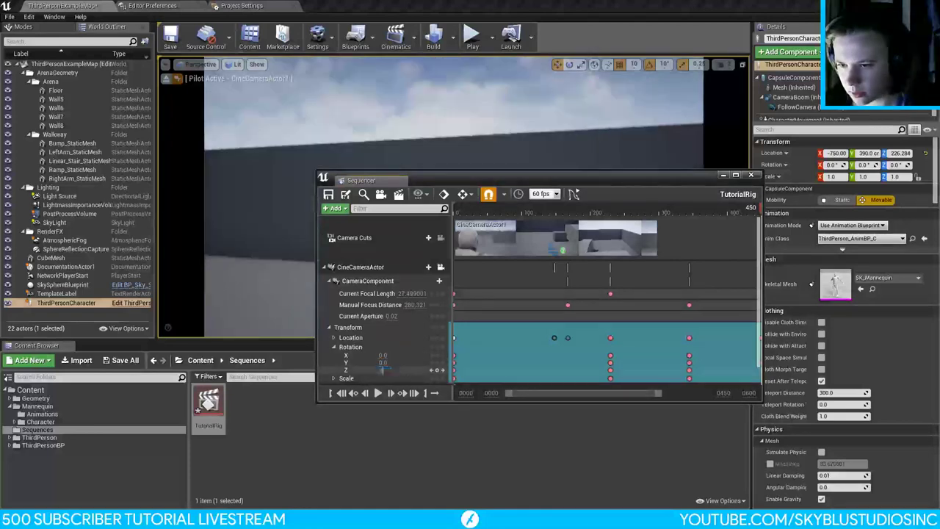
{"action": "type", "text": "0"}
{"action": "key", "text": "Return"}
{"action": "left_click_drag", "start_coordinate": [434, 184], "coordinate": [426, 160]}
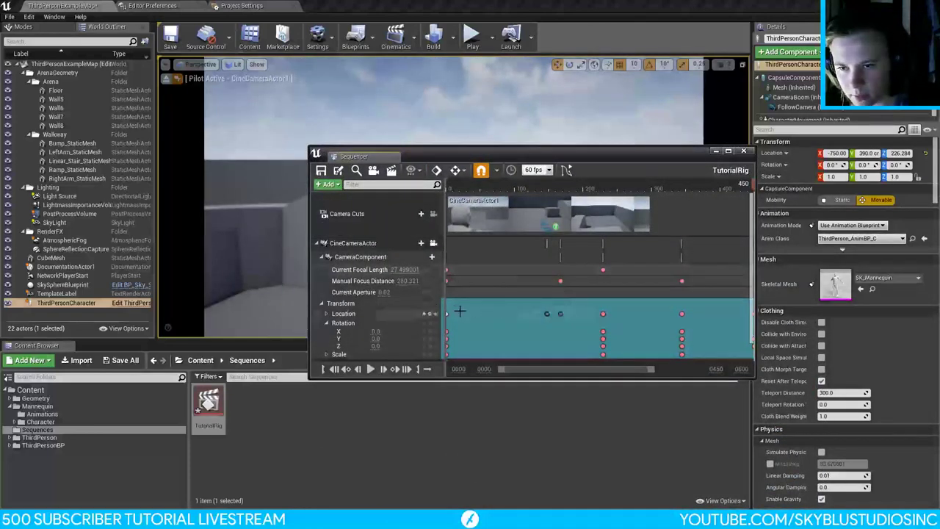
Step: Set the camera's Location X key to -1100
{"action": "left_click", "coordinate": [326, 323]}
{"action": "left_click", "coordinate": [327, 314]}
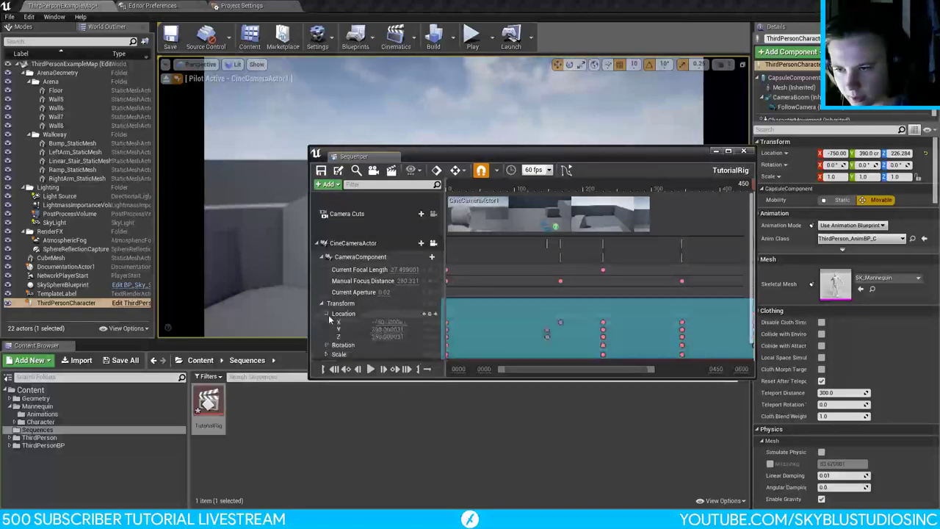
{"action": "left_click_drag", "start_coordinate": [403, 323], "coordinate": [371, 323]}
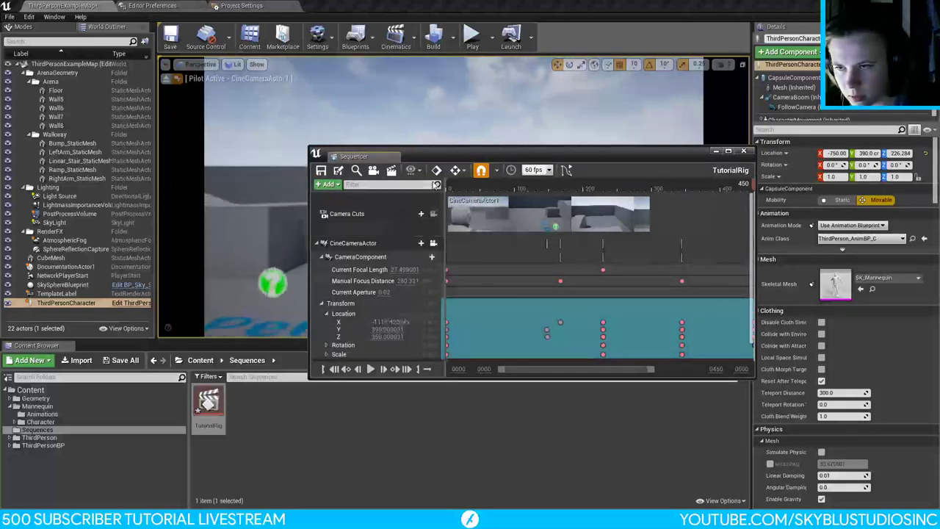
{"action": "left_click_drag", "start_coordinate": [446, 160], "coordinate": [638, 188]}
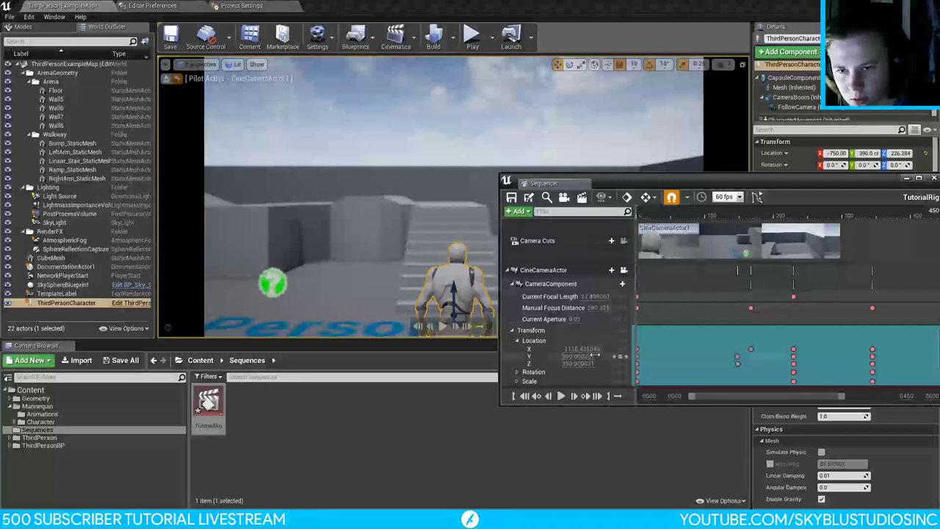
{"action": "key", "text": "BackSpace"}
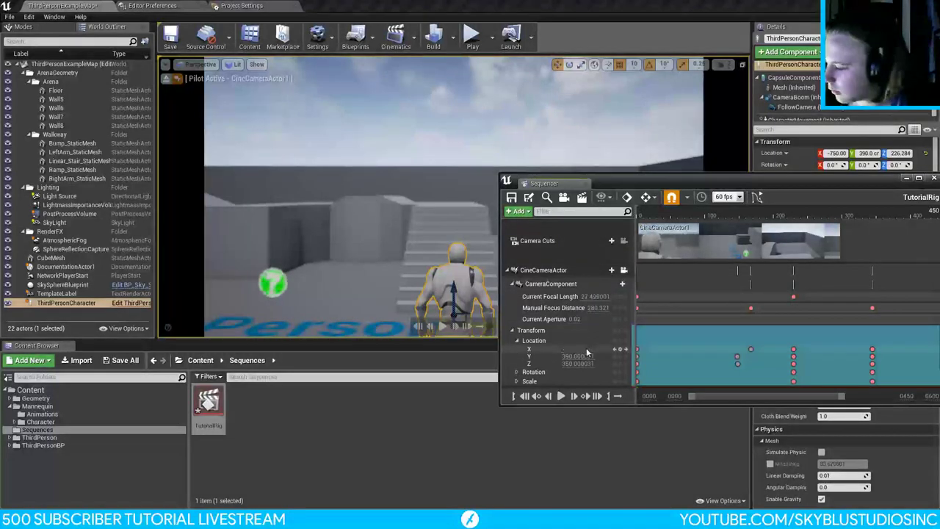
{"action": "type", "text": "-113"}
{"action": "key", "text": "Return"}
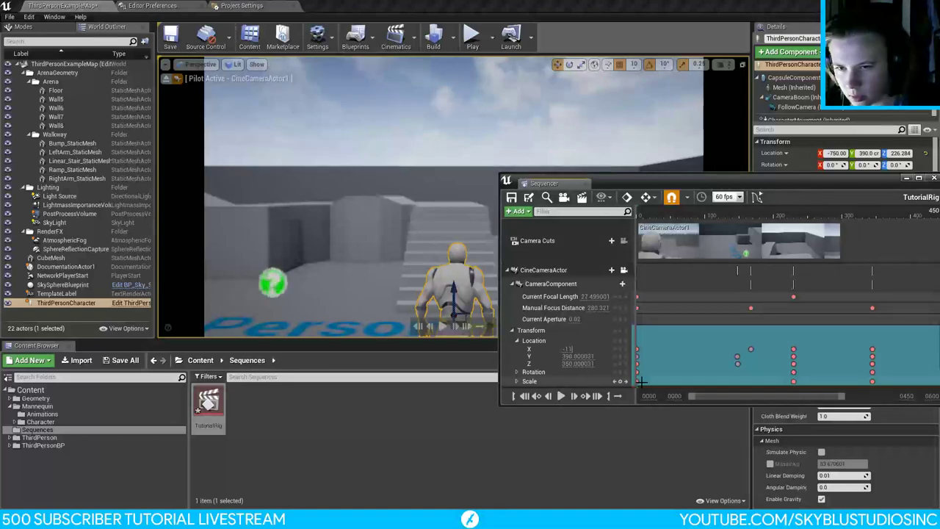
{"action": "type", "text": "00"}
{"action": "key", "text": "Return"}
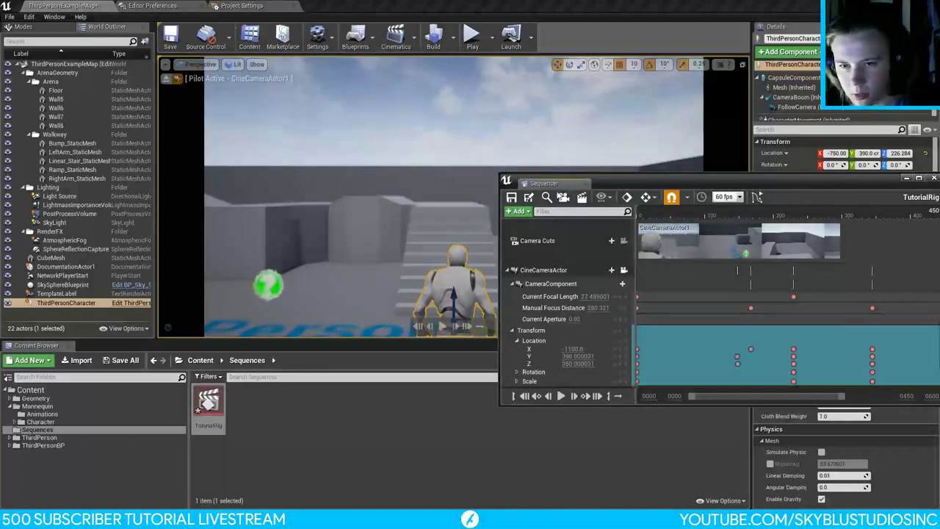
Step: Preview the shot at frame 199 and enlarge the Sequencer window
{"action": "left_click_drag", "start_coordinate": [677, 187], "coordinate": [639, 211]}
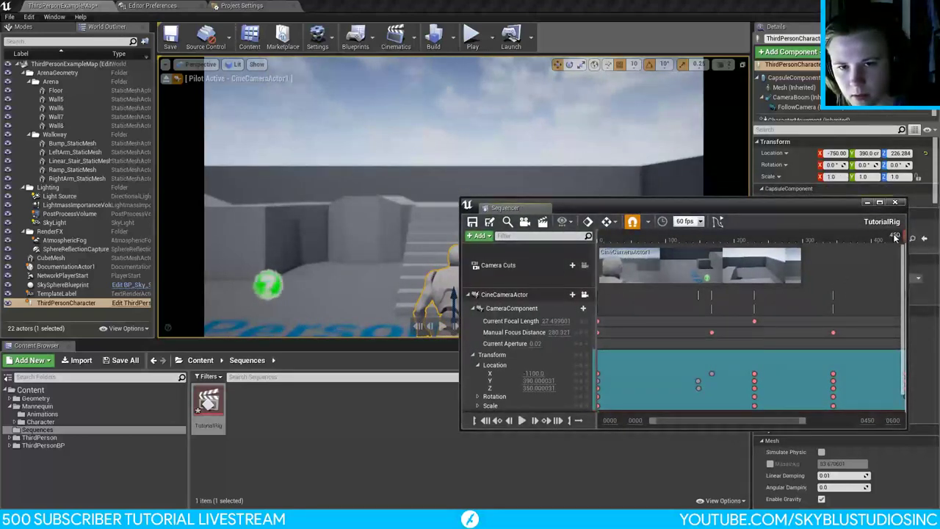
{"action": "left_click_drag", "start_coordinate": [893, 236], "coordinate": [751, 240]}
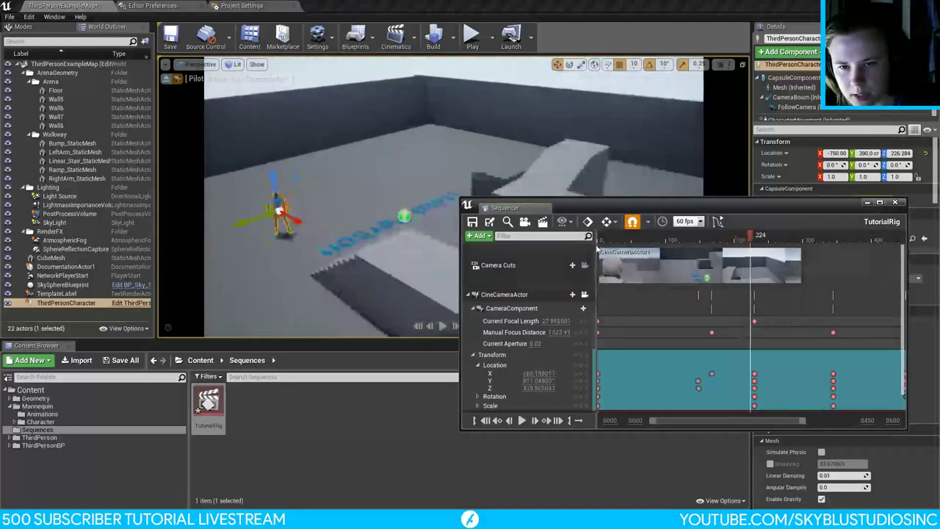
{"action": "left_click_drag", "start_coordinate": [705, 208], "coordinate": [551, 143]}
{"action": "left_click_drag", "start_coordinate": [756, 376], "coordinate": [877, 453]}
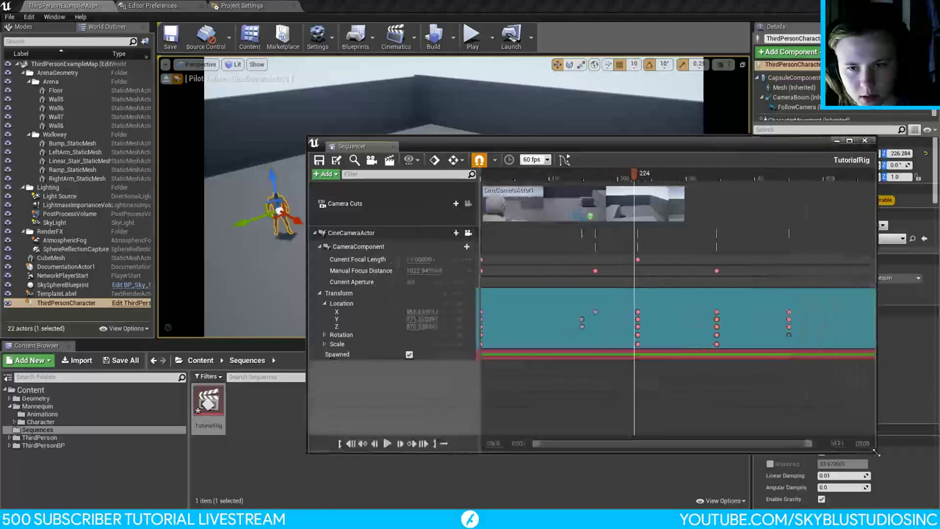
Step: Show only the camera's Location curves in the curve graph and preview frames 224 to 314
{"action": "left_click", "coordinate": [564, 159]}
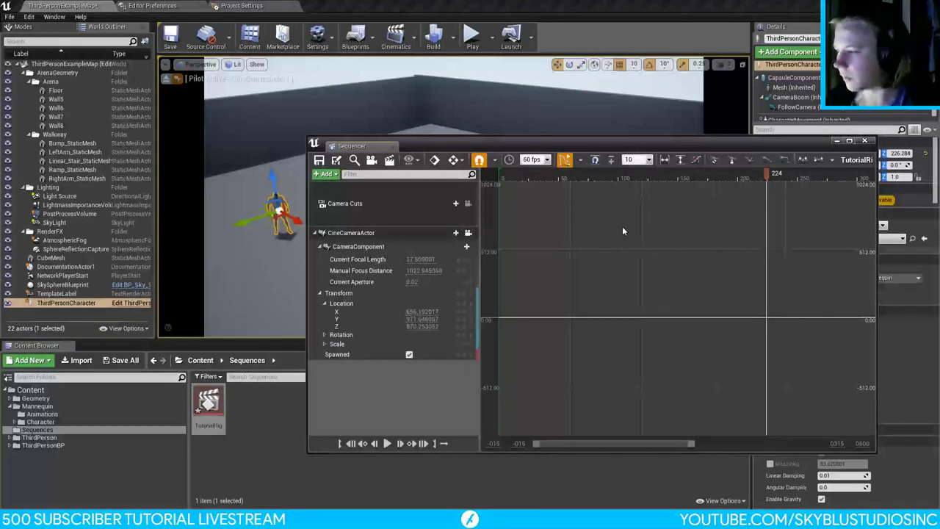
{"action": "left_click_drag", "start_coordinate": [595, 145], "coordinate": [393, 108]}
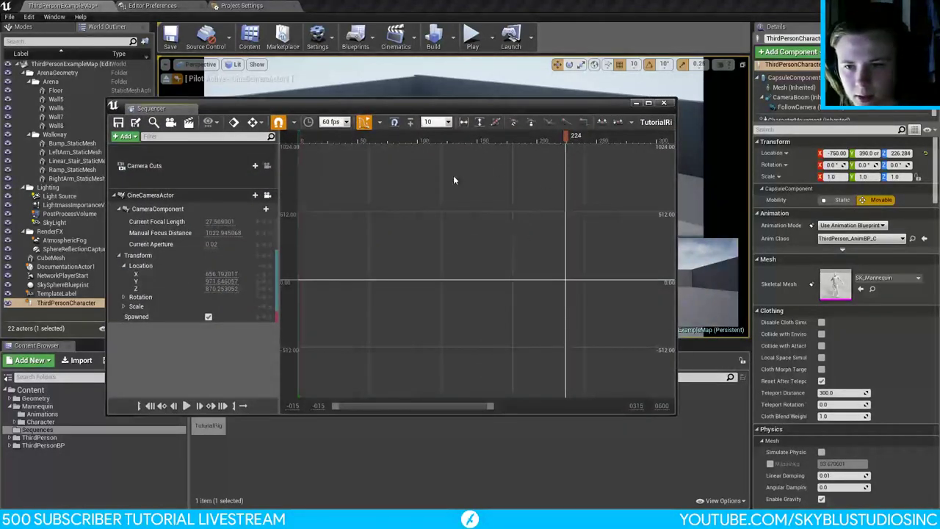
{"action": "left_click", "coordinate": [123, 265]}
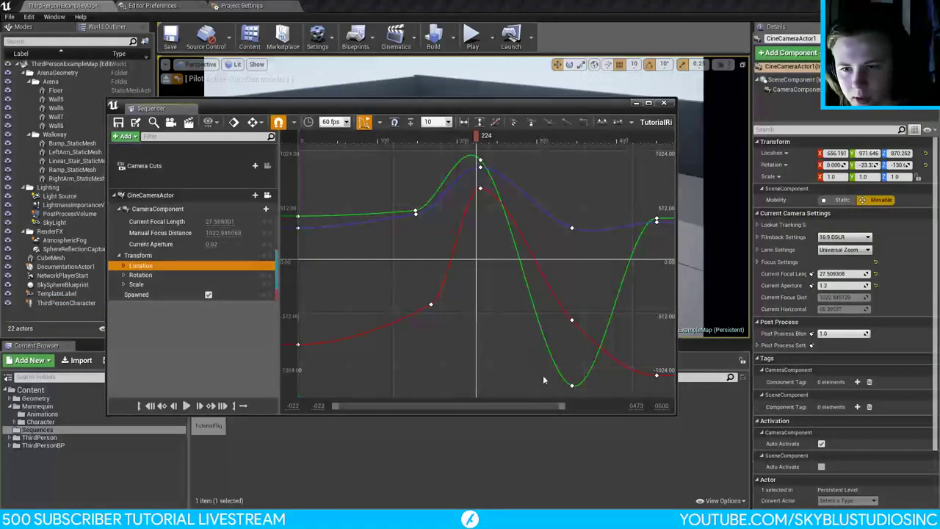
{"action": "mouse_move", "coordinate": [572, 386]}
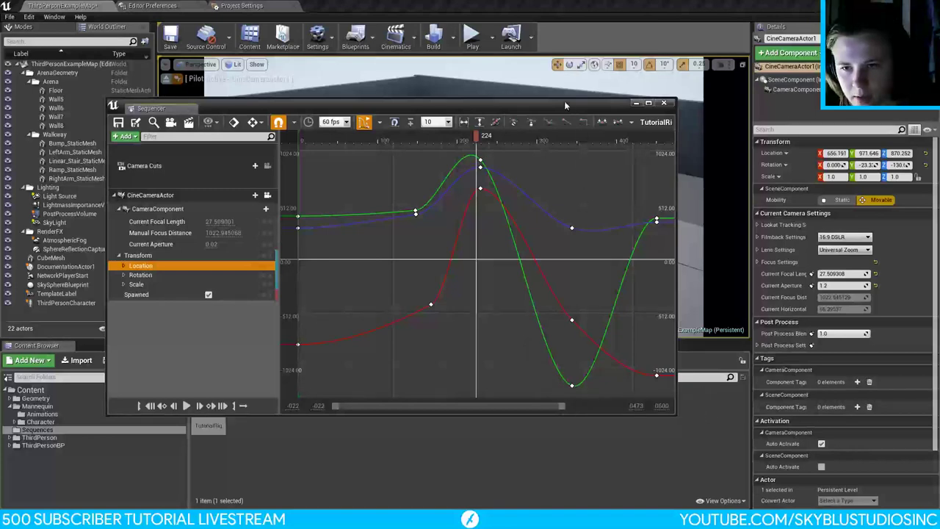
{"action": "left_click_drag", "start_coordinate": [564, 104], "coordinate": [696, 193]}
{"action": "left_click_drag", "start_coordinate": [614, 224], "coordinate": [652, 236]}
Step: Display the Rotation curves and undo a trial drag of the Rotation Z peak to -55
{"action": "left_click", "coordinate": [283, 365]}
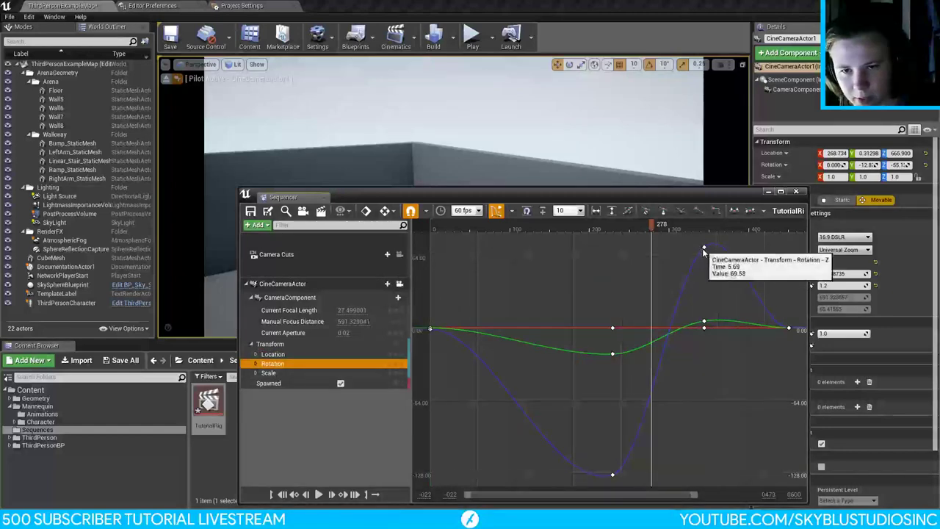
{"action": "left_click_drag", "start_coordinate": [652, 225], "coordinate": [626, 225]}
{"action": "left_click_drag", "start_coordinate": [706, 251], "coordinate": [728, 398]}
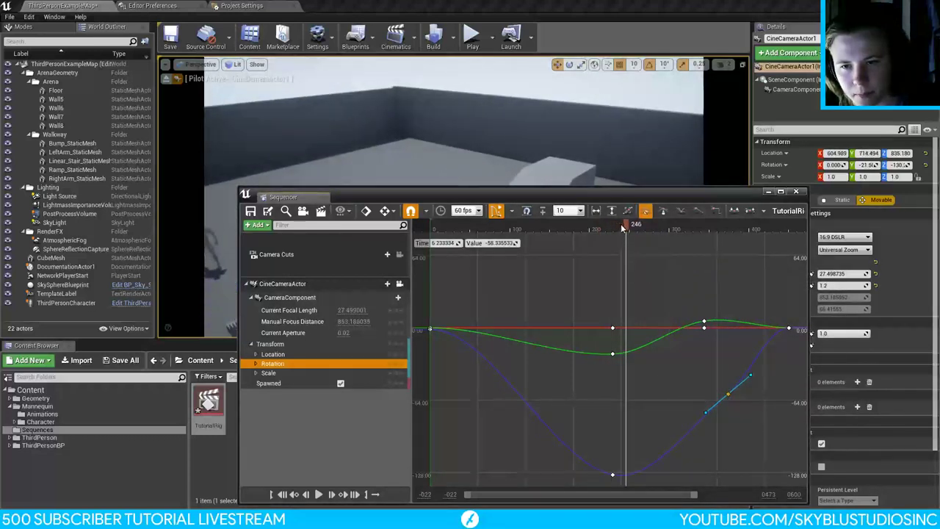
{"action": "left_click_drag", "start_coordinate": [622, 228], "coordinate": [710, 236]}
{"action": "key", "text": "ctrl+z"}
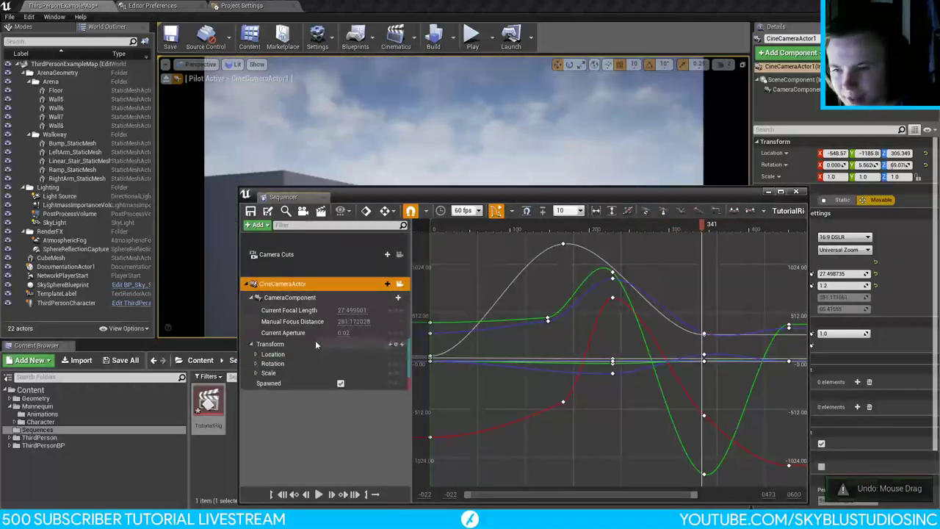
Step: Reselect the Rotation curves, step the shot back to frame 279, and move the window up-left
{"action": "left_click", "coordinate": [285, 363]}
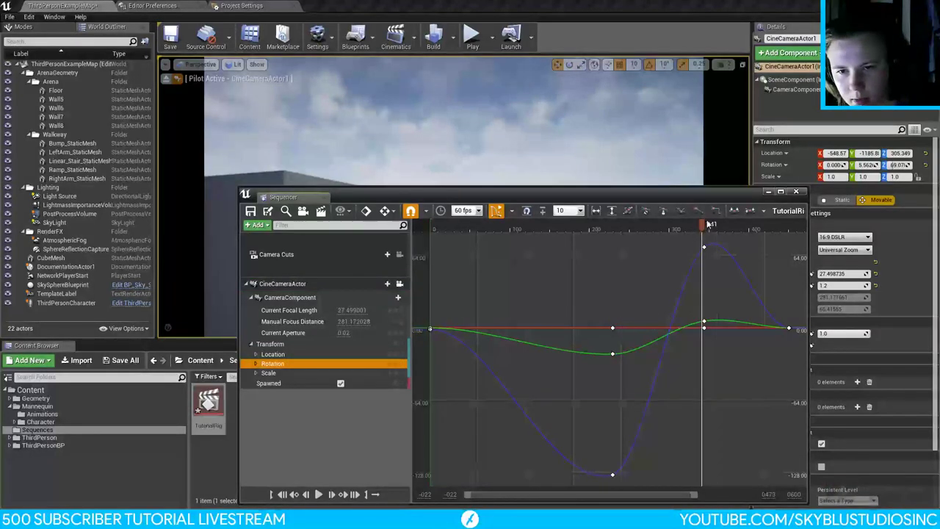
{"action": "left_click_drag", "start_coordinate": [708, 224], "coordinate": [605, 266]}
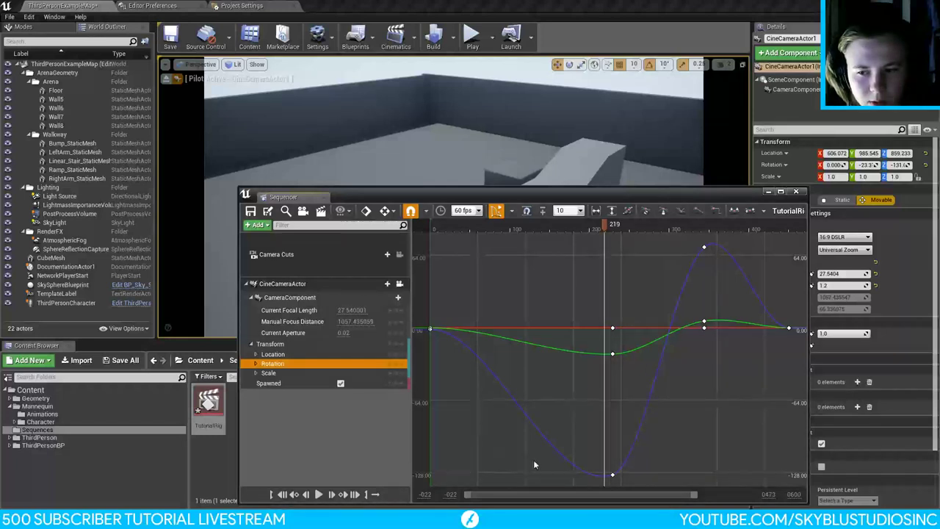
{"action": "mouse_move", "coordinate": [627, 464]}
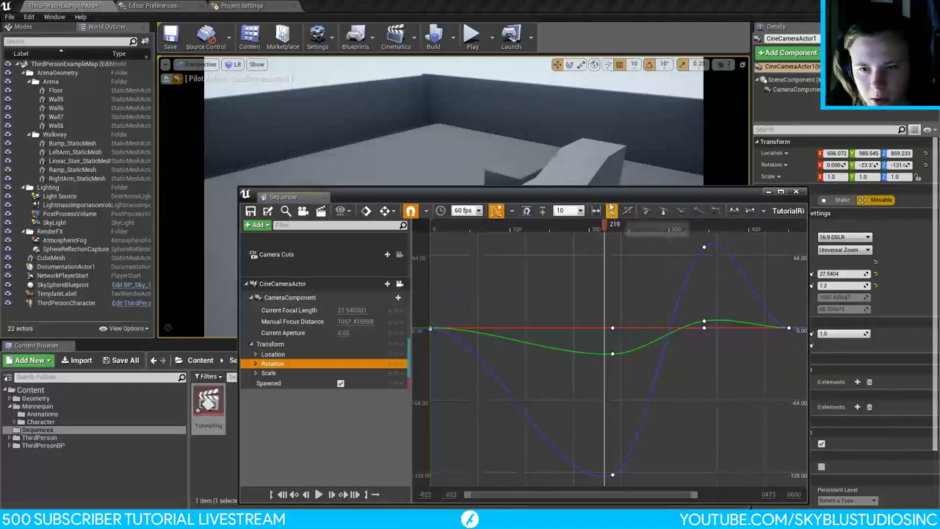
{"action": "left_click_drag", "start_coordinate": [609, 197], "coordinate": [545, 43]}
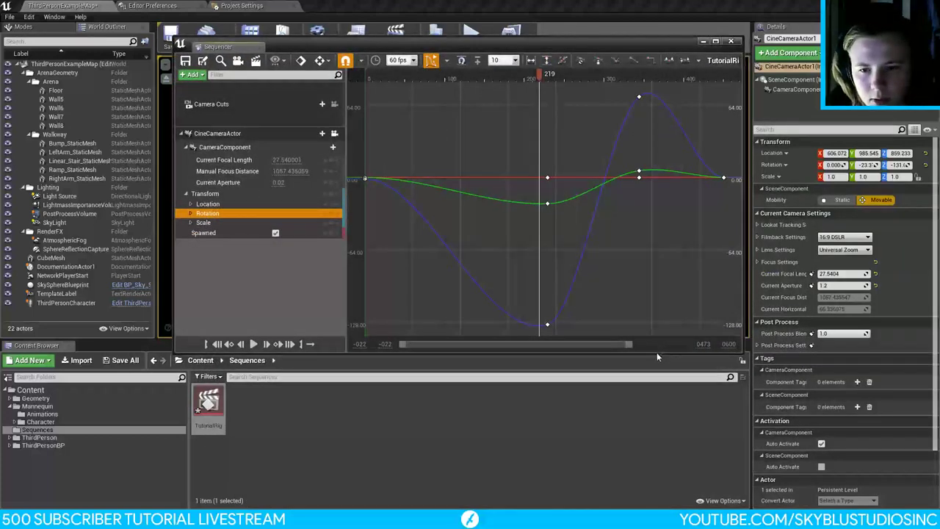
Step: Enlarge and centre the curve editor, then select the Rotation Z curve's peak key
{"action": "left_click_drag", "start_coordinate": [654, 353], "coordinate": [650, 444]}
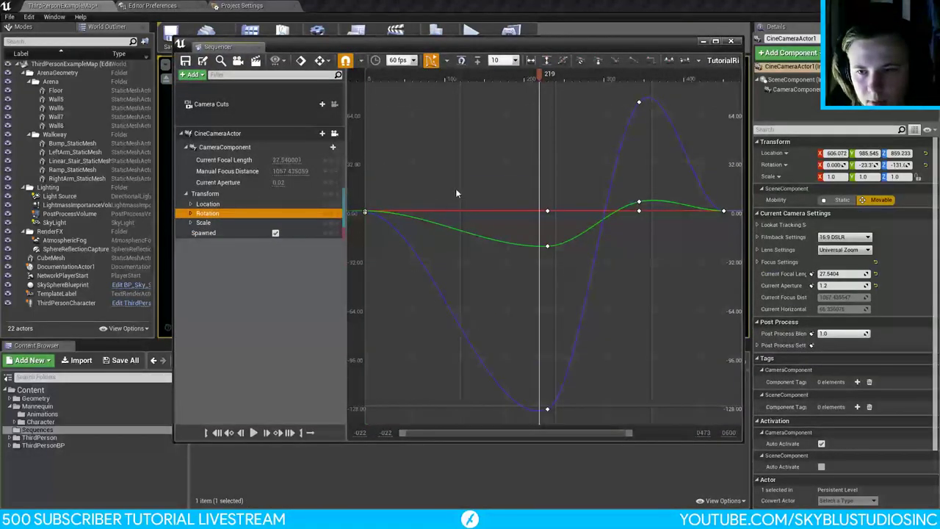
{"action": "scroll", "coordinate": [630, 350], "scroll_direction": "down", "scroll_amount": 3}
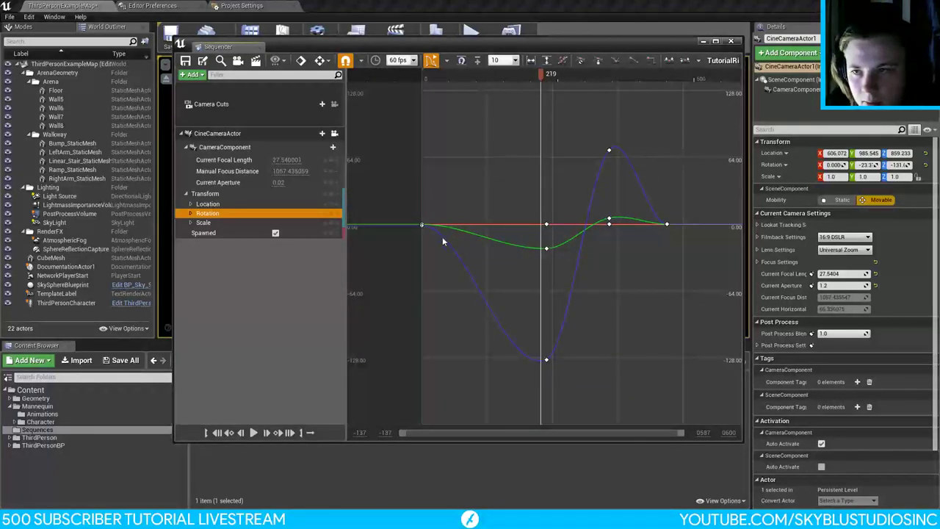
{"action": "right_click_drag", "start_coordinate": [416, 378], "coordinate": [601, 339]}
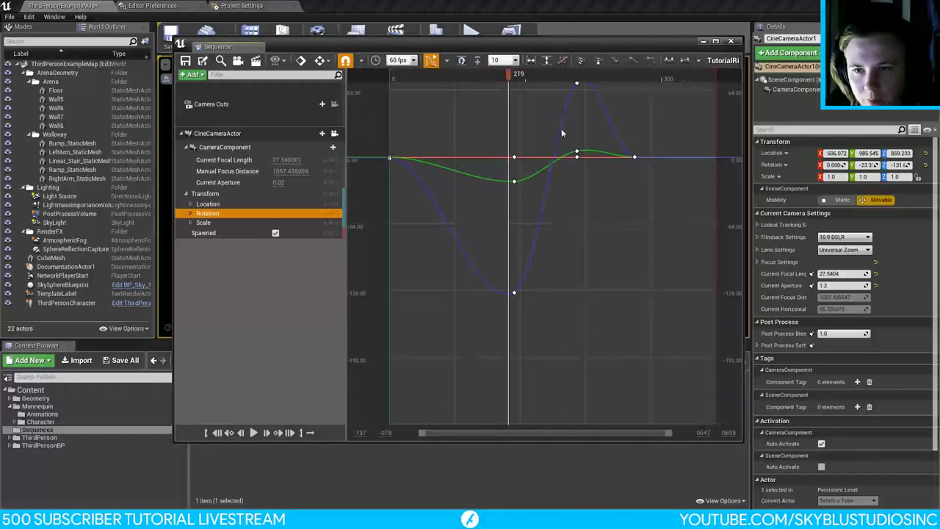
{"action": "right_click_drag", "start_coordinate": [591, 126], "coordinate": [595, 169]}
{"action": "left_click", "coordinate": [580, 126]}
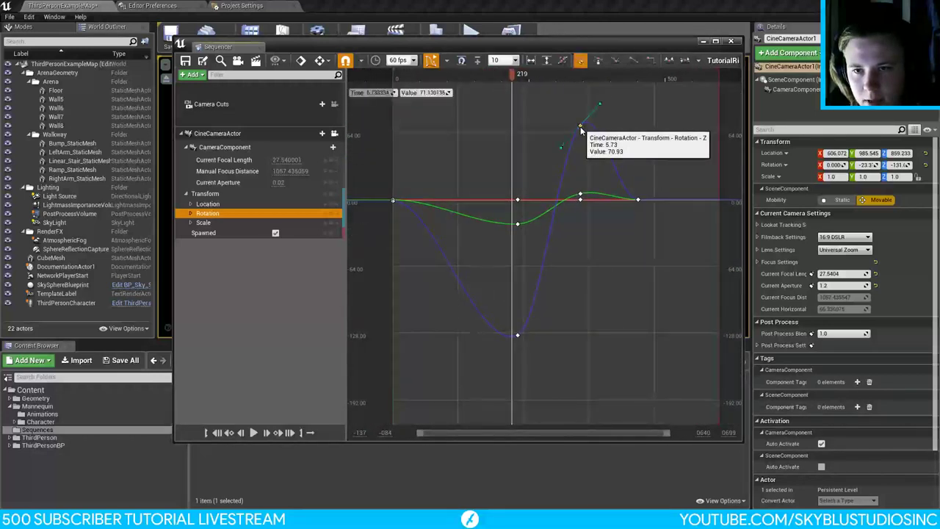
Step: Revert Rotation Z to -131.08, isolate its curve and move to frame 344
{"action": "left_click", "coordinate": [190, 213]}
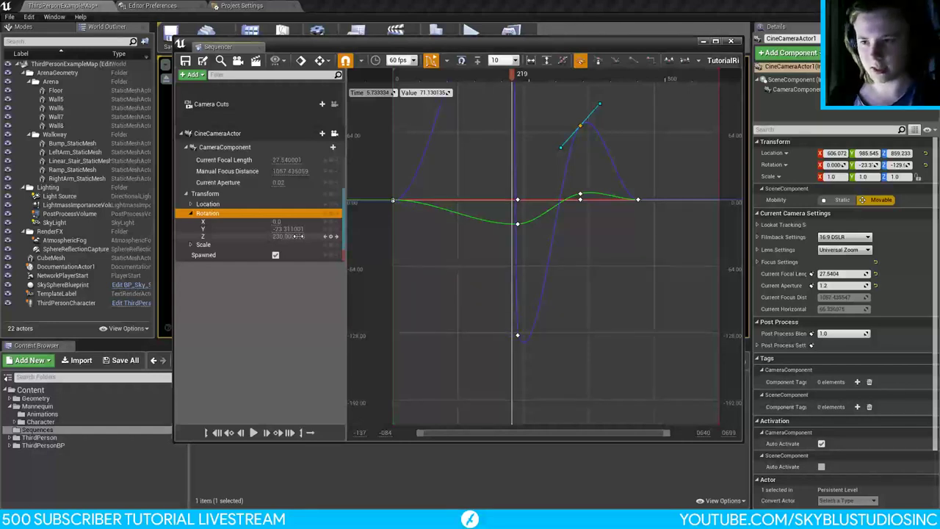
{"action": "left_click_drag", "start_coordinate": [298, 236], "coordinate": [297, 236]}
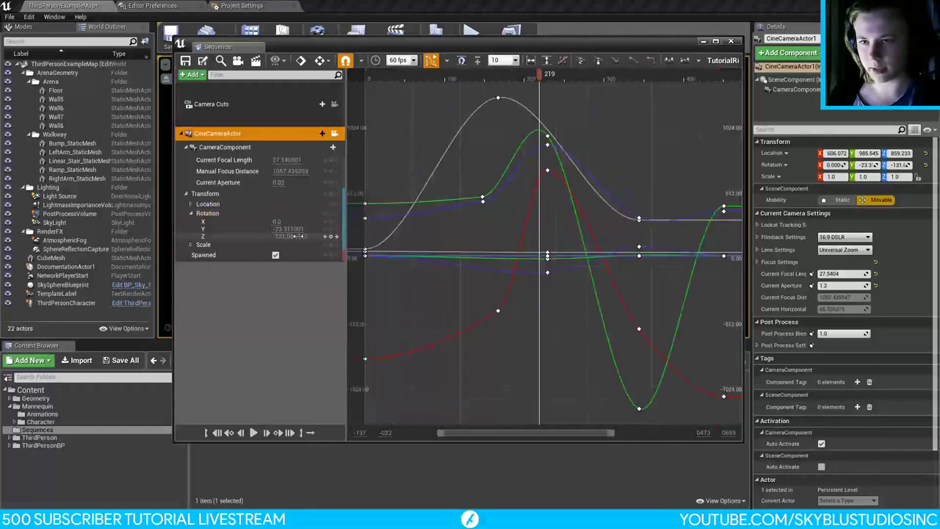
{"action": "left_click", "coordinate": [229, 236]}
{"action": "left_click", "coordinate": [638, 76]}
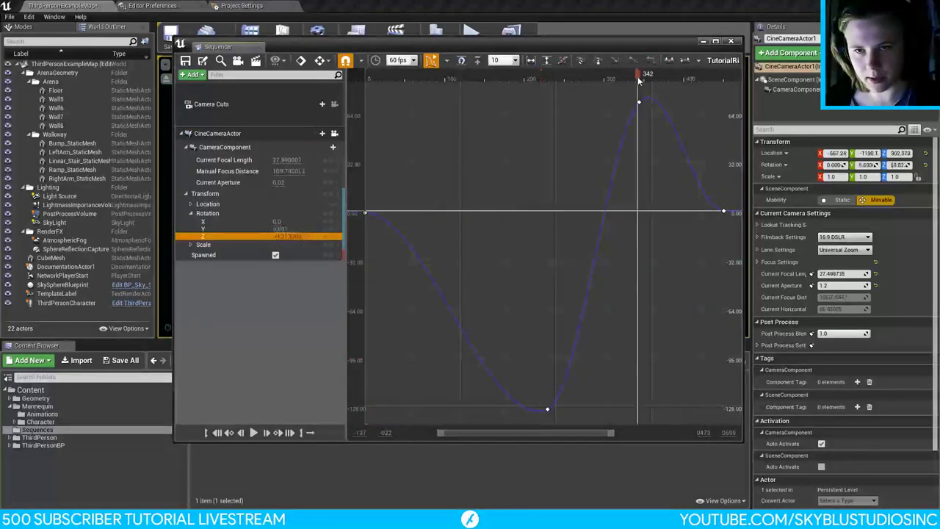
{"action": "left_click_drag", "start_coordinate": [639, 79], "coordinate": [641, 84]}
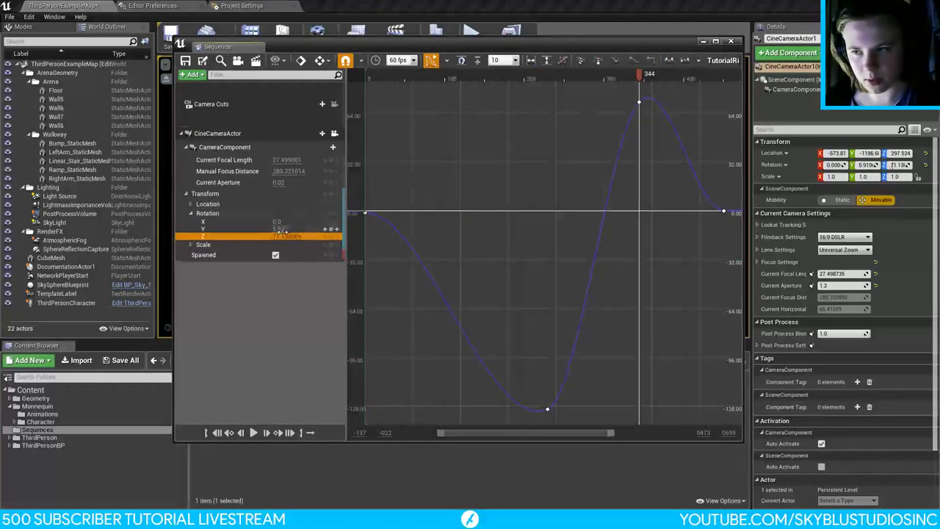
Step: Set the Rotation Z key at frame 344 to -290, then rewind the shot
{"action": "left_click", "coordinate": [281, 235]}
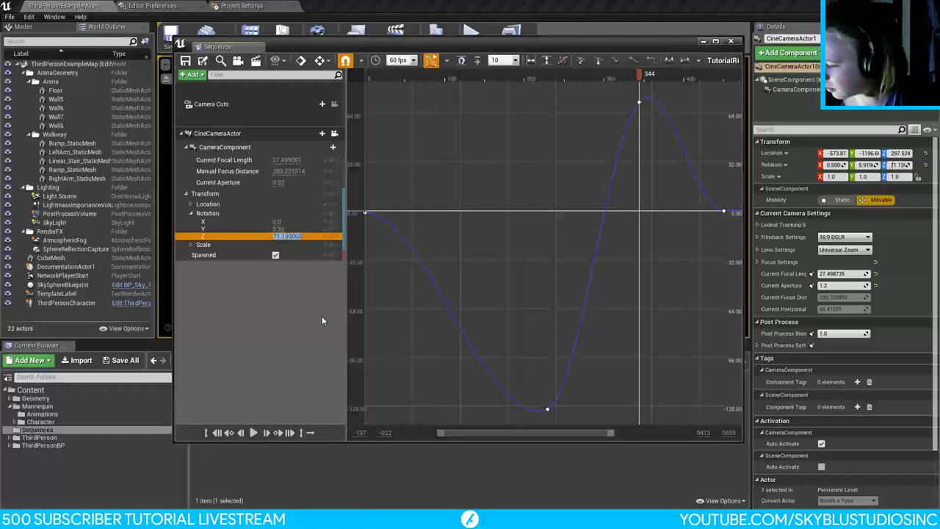
{"action": "type", "text": "290"}
{"action": "key", "text": "Return"}
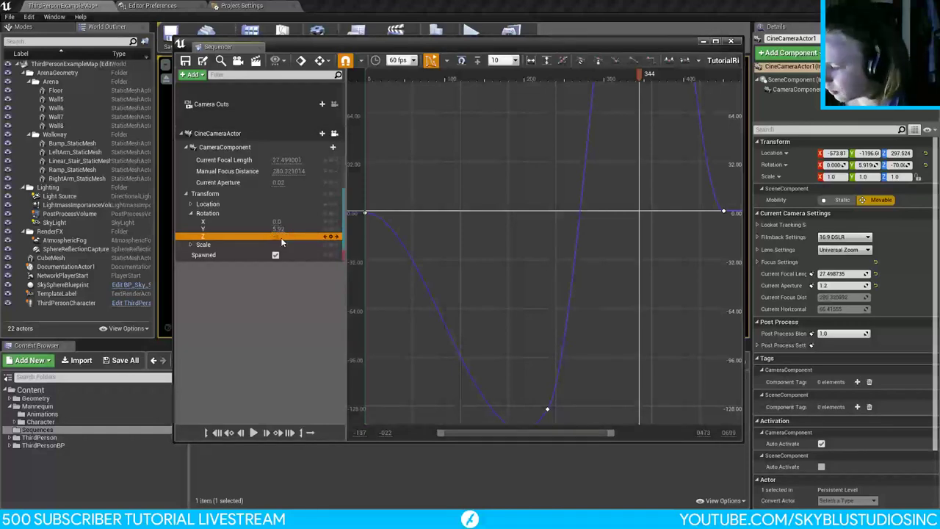
{"action": "left_click", "coordinate": [281, 237]}
{"action": "type", "text": "-290"}
{"action": "key", "text": "Return"}
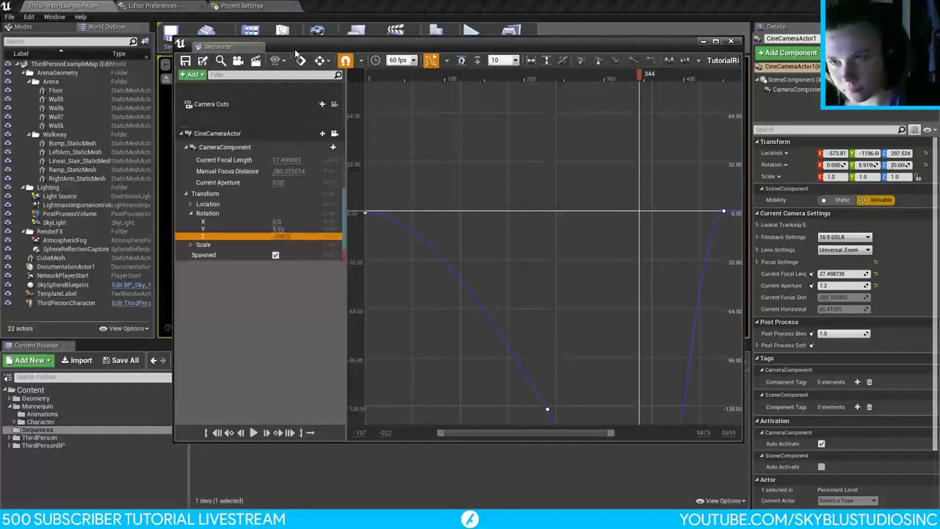
{"action": "left_click_drag", "start_coordinate": [296, 49], "coordinate": [625, 111]}
{"action": "left_click_drag", "start_coordinate": [769, 137], "coordinate": [690, 149]}
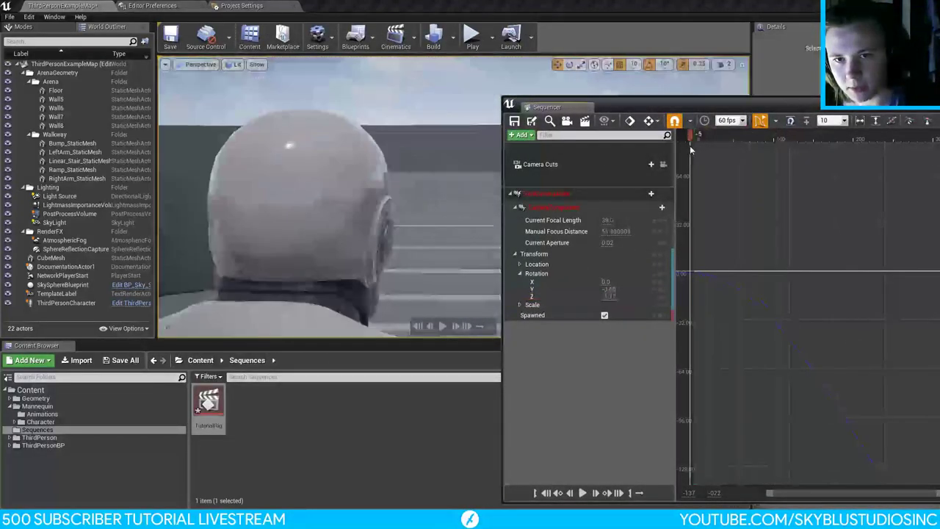
Step: Play the sequence to preview the camera move, rewinding near frame 9 and replaying
{"action": "left_click", "coordinate": [584, 493]}
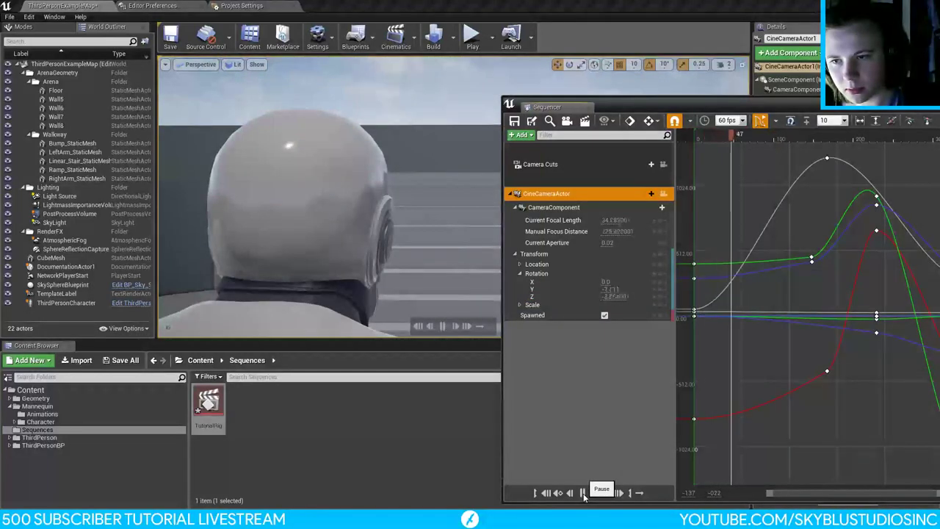
{"action": "left_click", "coordinate": [583, 495]}
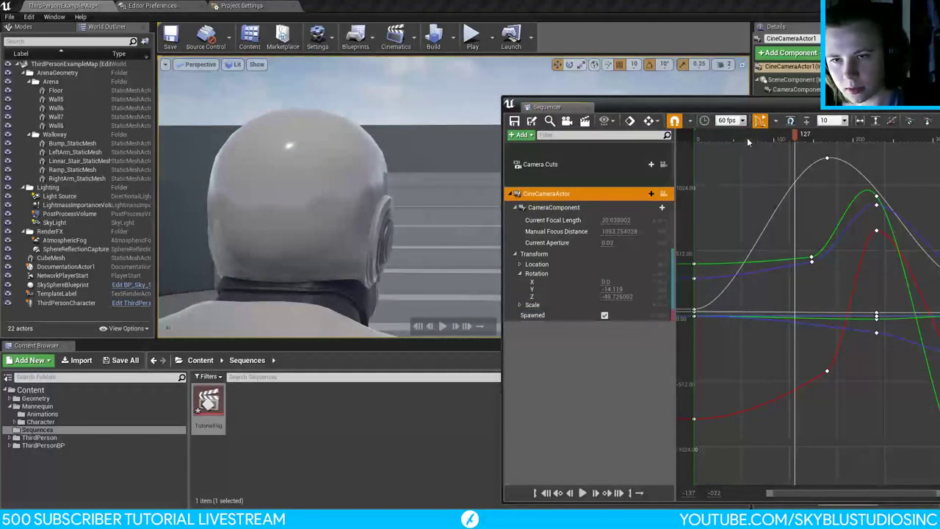
{"action": "left_click_drag", "start_coordinate": [748, 142], "coordinate": [698, 162]}
{"action": "left_click", "coordinate": [584, 492]}
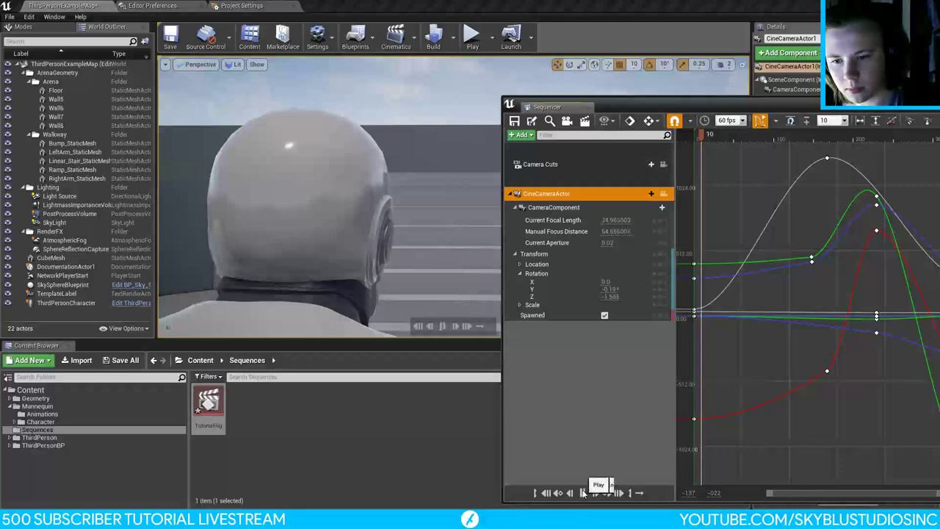
{"action": "left_click", "coordinate": [584, 493]}
Step: Scrub the timeline through frame 245 to frame 261, shifting the Sequencer window aside
{"action": "left_click_drag", "start_coordinate": [640, 107], "coordinate": [590, 66]}
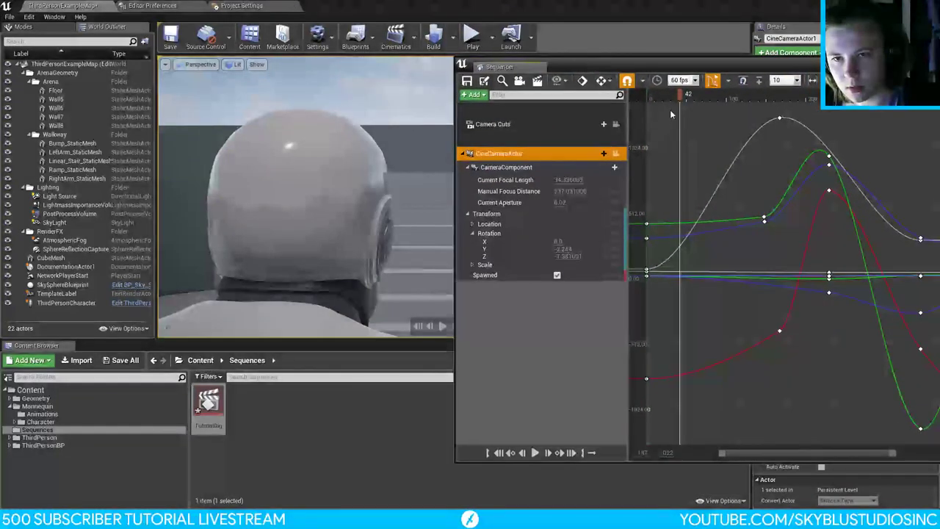
{"action": "left_click_drag", "start_coordinate": [680, 97], "coordinate": [852, 111]}
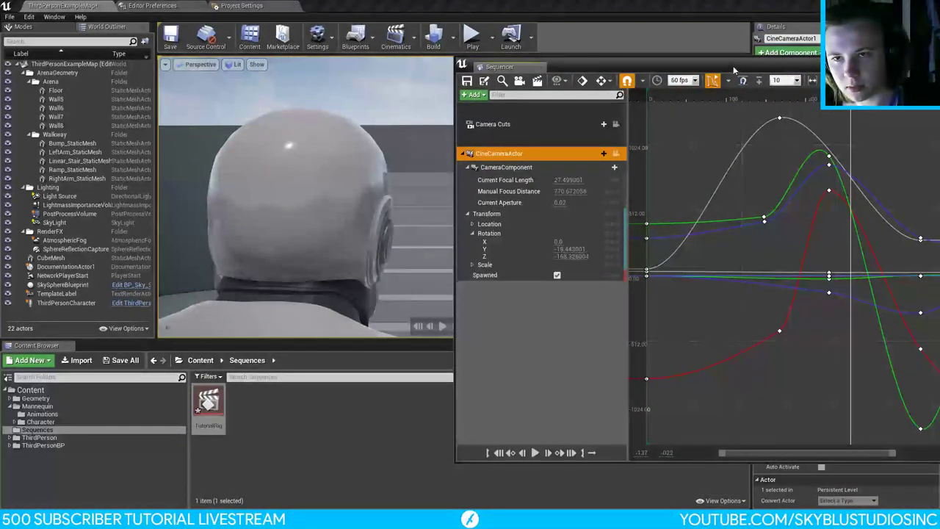
{"action": "left_click_drag", "start_coordinate": [733, 70], "coordinate": [612, 77]}
{"action": "left_click_drag", "start_coordinate": [654, 105], "coordinate": [777, 111]}
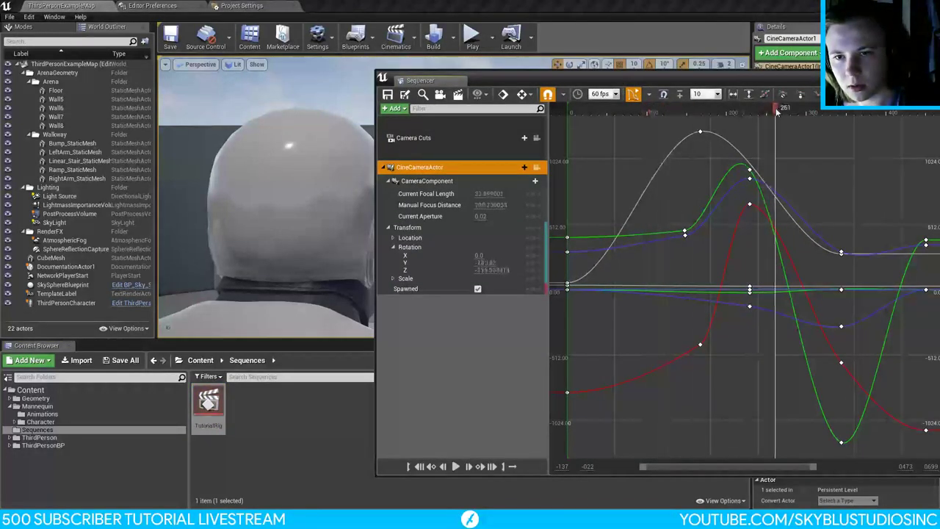
Step: Return to the keyframe track view, jump to frame 88 and close Sequencer
{"action": "left_click", "coordinate": [634, 94]}
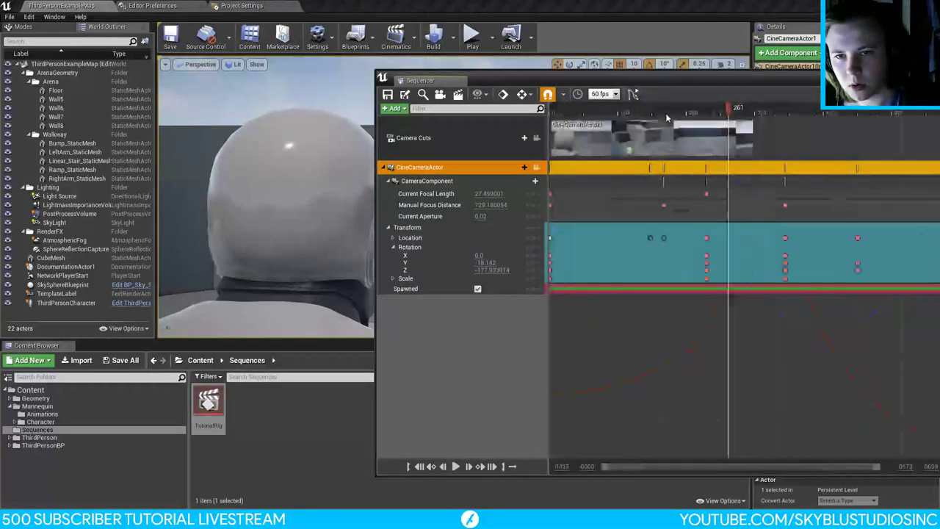
{"action": "left_click", "coordinate": [609, 110]}
{"action": "left_click_drag", "start_coordinate": [703, 82], "coordinate": [591, 92]}
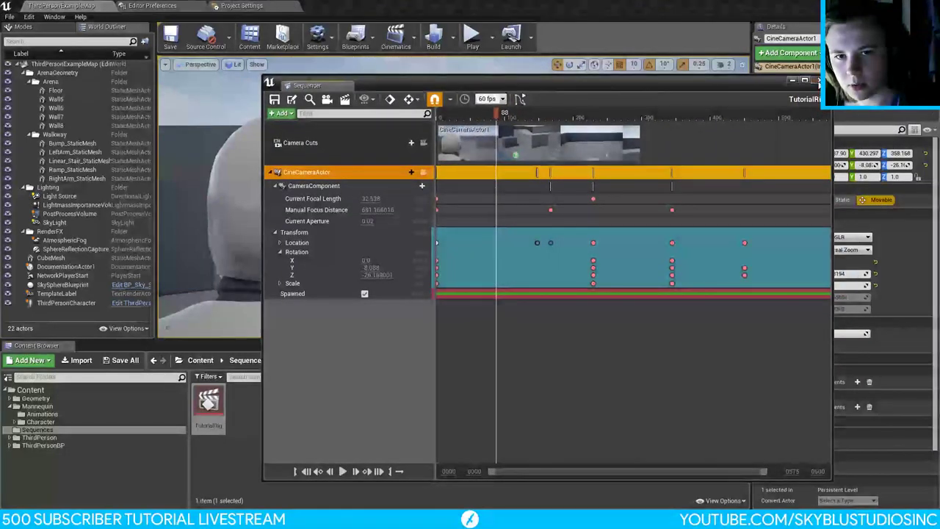
{"action": "left_click", "coordinate": [758, 86]}
Step: Reopen TutorialRig from the Content Browser and bring up Save Content with Ctrl+Shift+S
{"action": "double_click", "coordinate": [215, 408]}
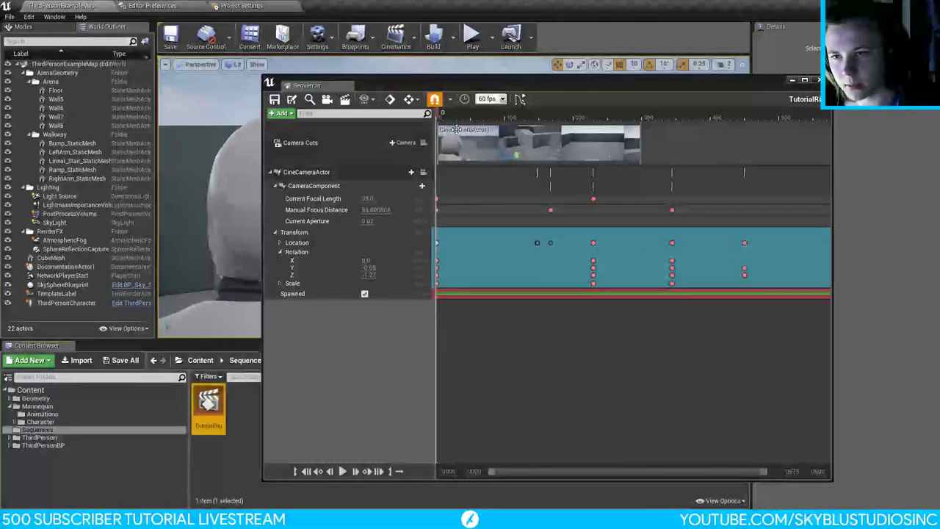
{"action": "left_click_drag", "start_coordinate": [482, 116], "coordinate": [436, 131]}
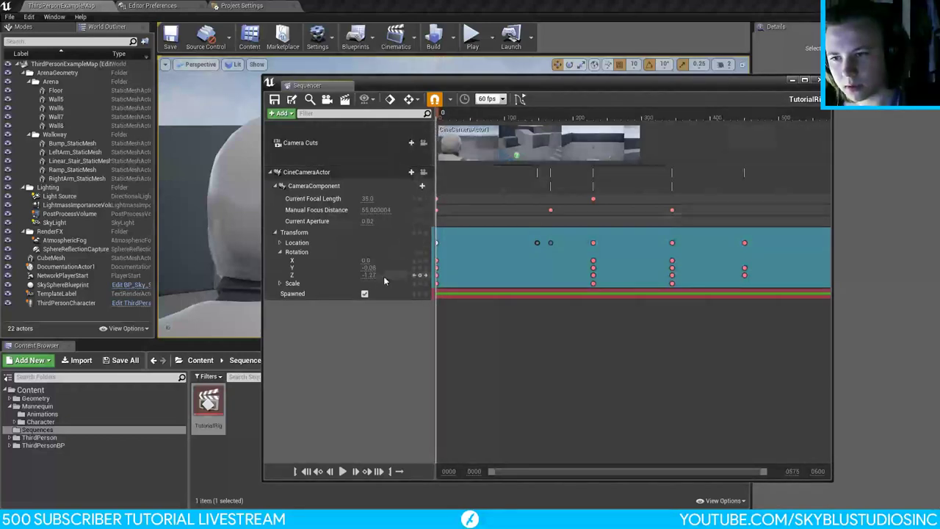
{"action": "key", "text": "ctrl+shift+s"}
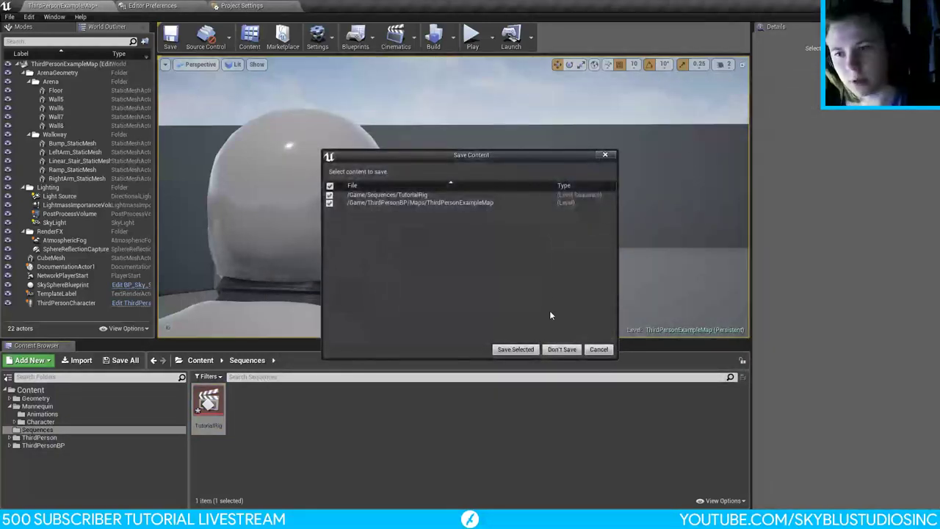
Step: Save the TutorialRig sequence and map, then relaunch TPPTest from the Launcher Library
{"action": "left_click", "coordinate": [515, 349]}
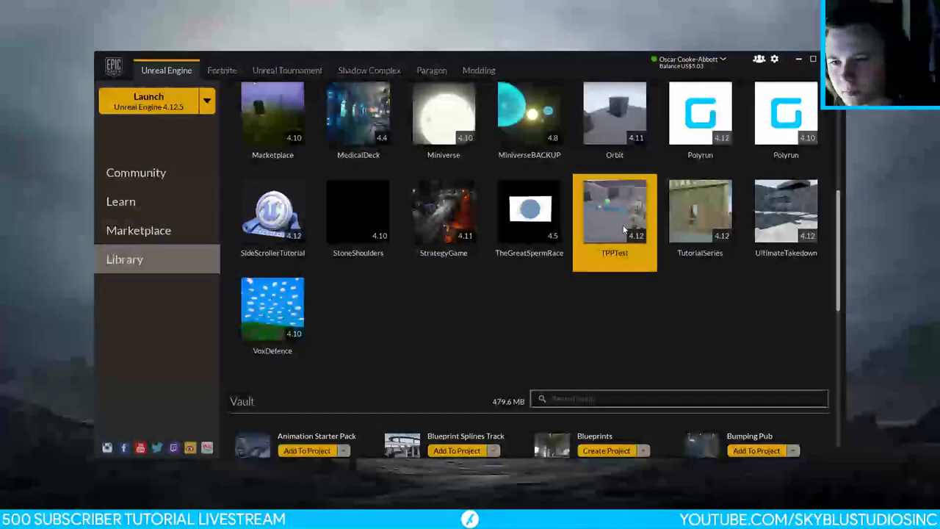
{"action": "double_click", "coordinate": [631, 213]}
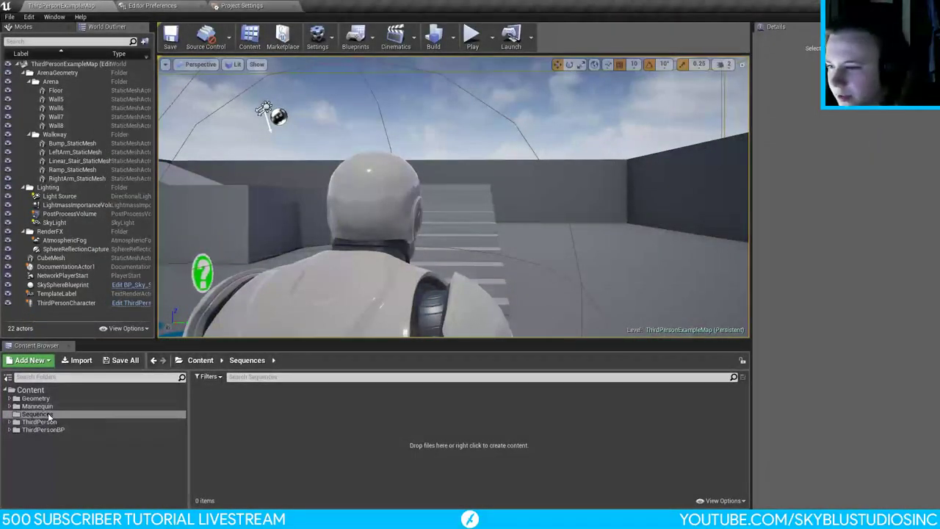
Step: Reopen TutorialRig from the Sequences folder and inspect the CameraComponent details and filmback presets
{"action": "left_click", "coordinate": [95, 407]}
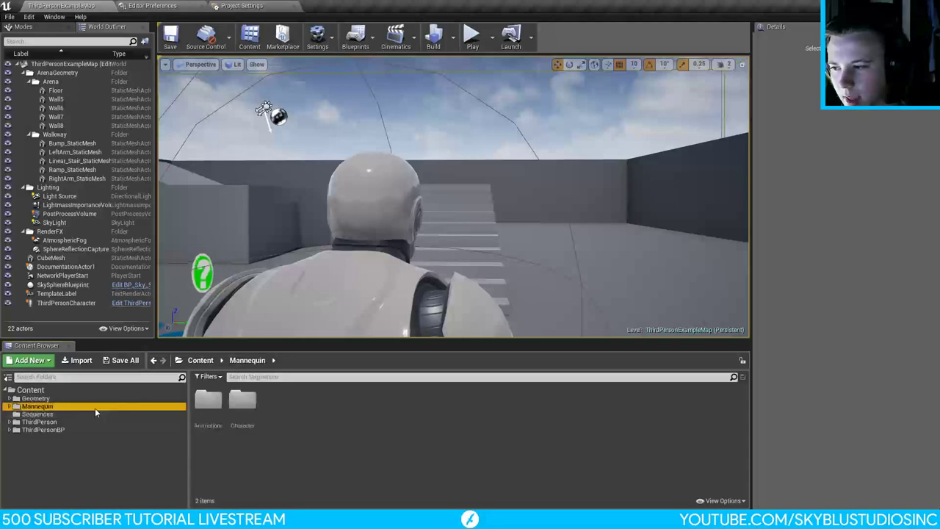
{"action": "left_click", "coordinate": [64, 415]}
{"action": "double_click", "coordinate": [208, 402]}
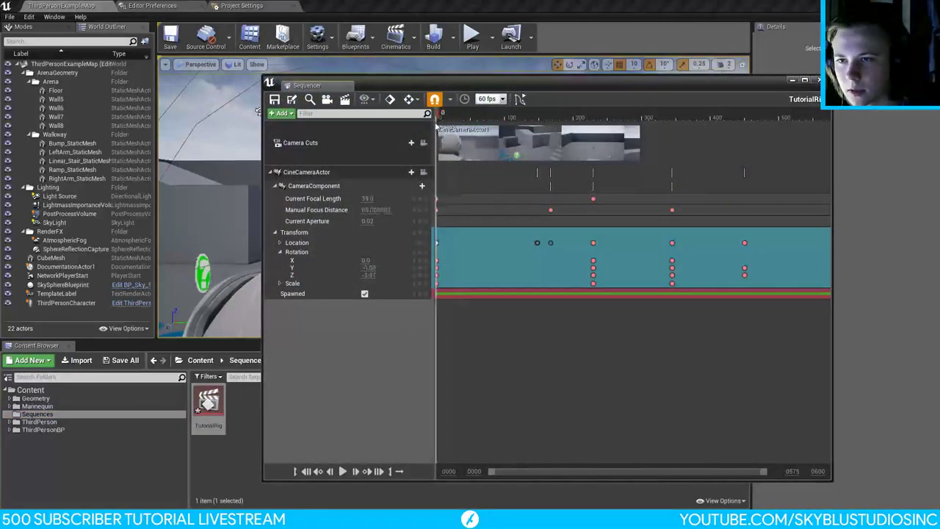
{"action": "left_click", "coordinate": [314, 185]}
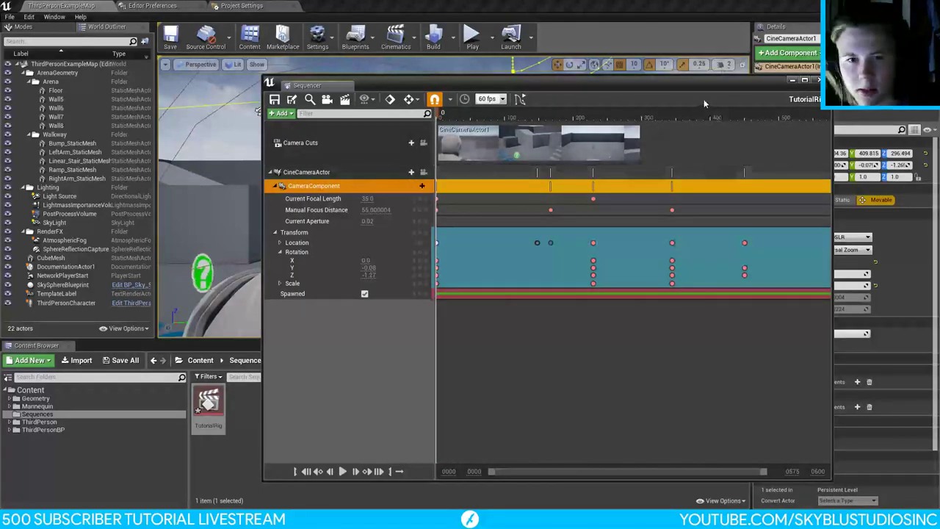
{"action": "left_click_drag", "start_coordinate": [698, 86], "coordinate": [569, 106]}
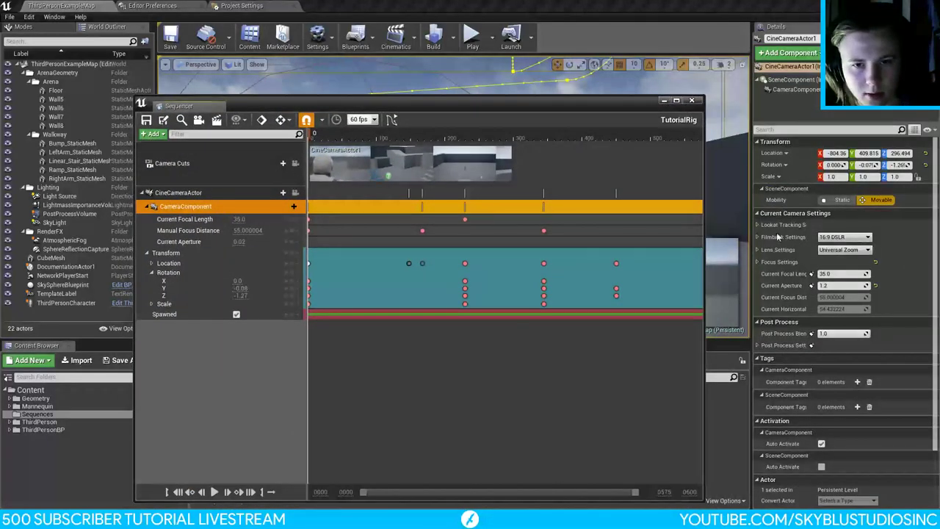
{"action": "left_click", "coordinate": [844, 236]}
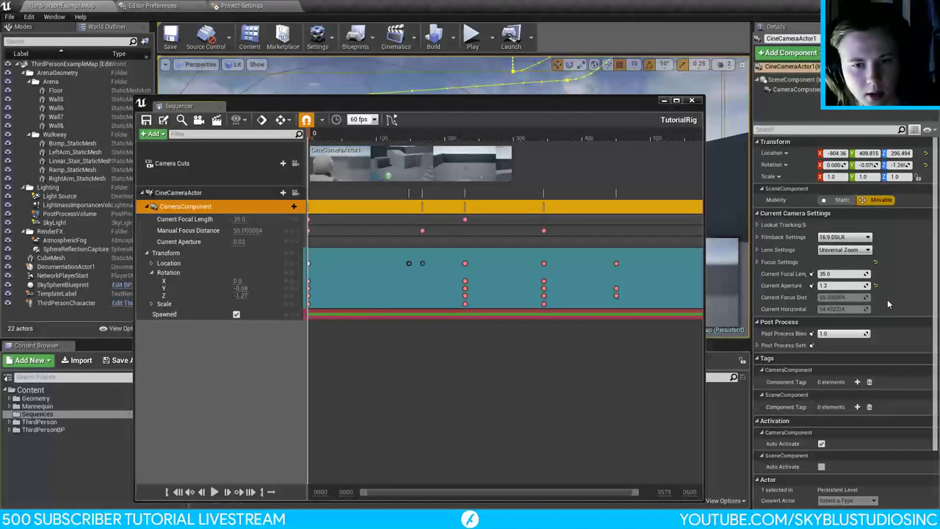
{"action": "left_click_drag", "start_coordinate": [594, 104], "coordinate": [582, 198]}
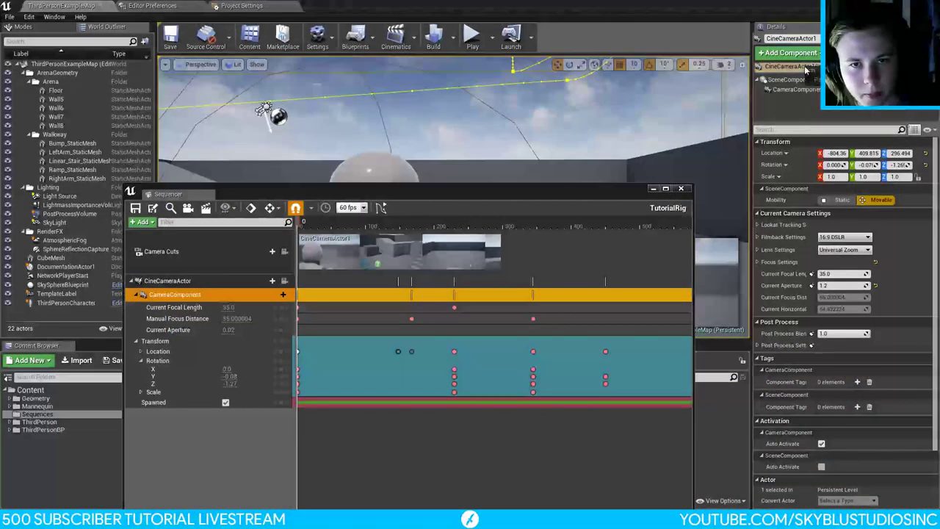
Step: Select CineCameraActor1, focus it with F and snap the viewport to its view
{"action": "right_click", "coordinate": [783, 89]}
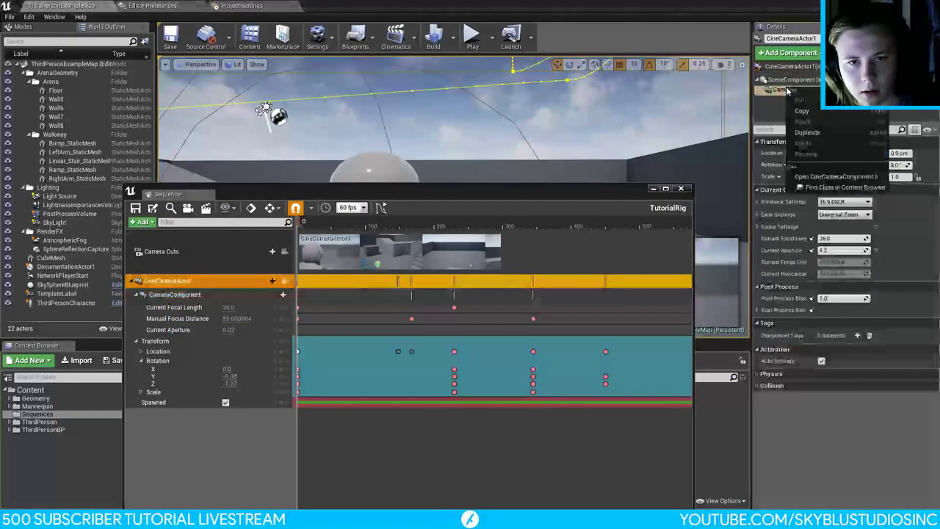
{"action": "left_click", "coordinate": [772, 69]}
{"action": "left_click_drag", "start_coordinate": [487, 195], "coordinate": [578, 272]}
{"action": "key", "text": "f"}
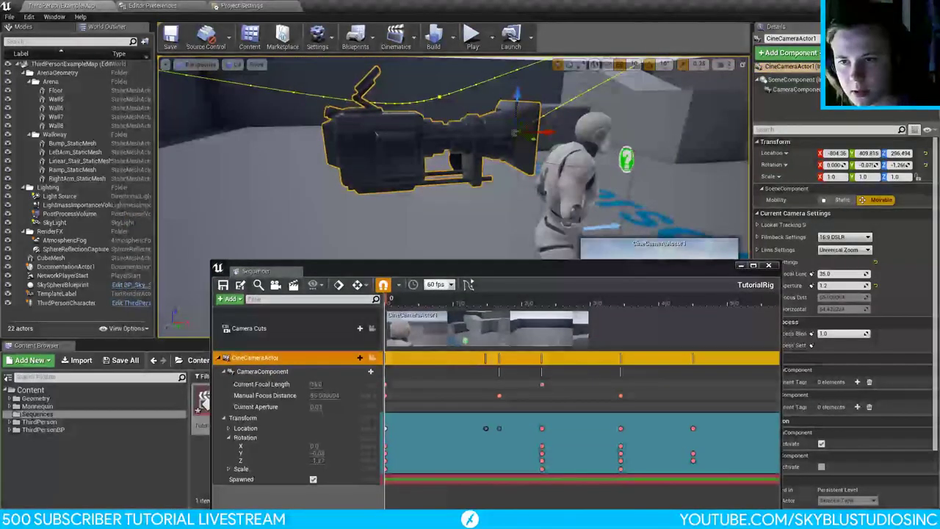
{"action": "right_click", "coordinate": [426, 141]}
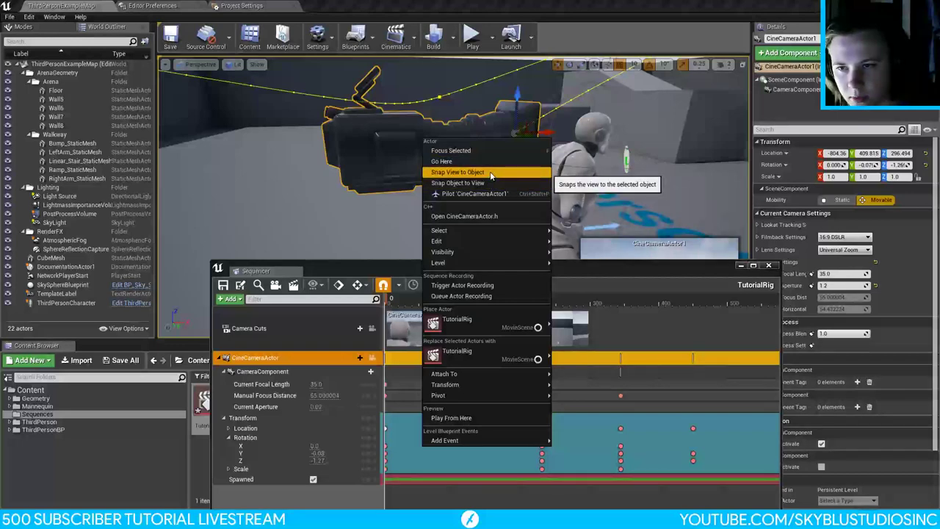
{"action": "left_click", "coordinate": [491, 175]}
Step: Scrub the playhead back to the first frame and move Sequencer up and left
{"action": "left_click", "coordinate": [436, 301]}
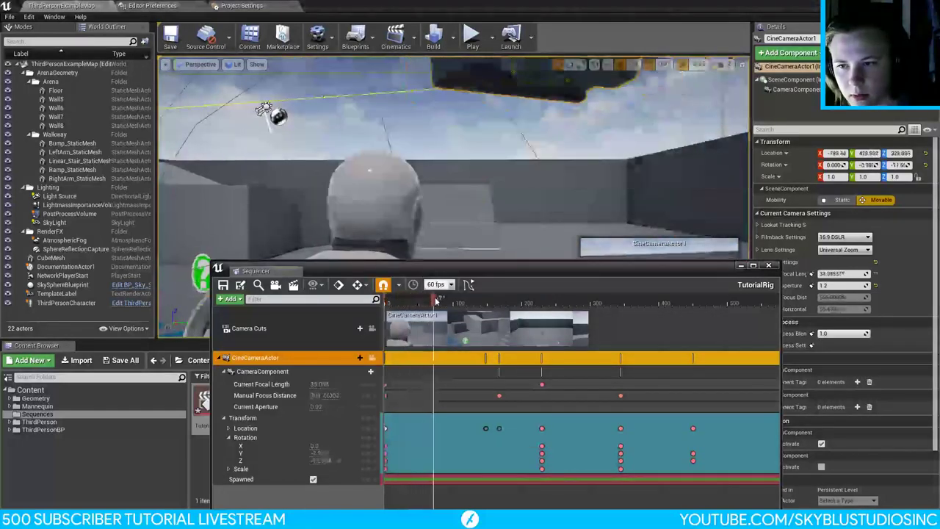
{"action": "left_click_drag", "start_coordinate": [436, 301], "coordinate": [389, 301]}
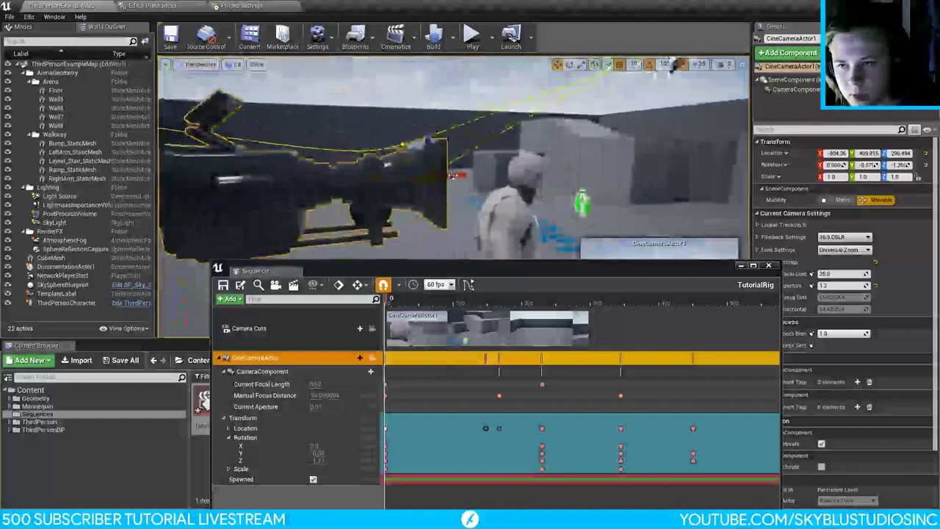
{"action": "right_click", "coordinate": [385, 172]}
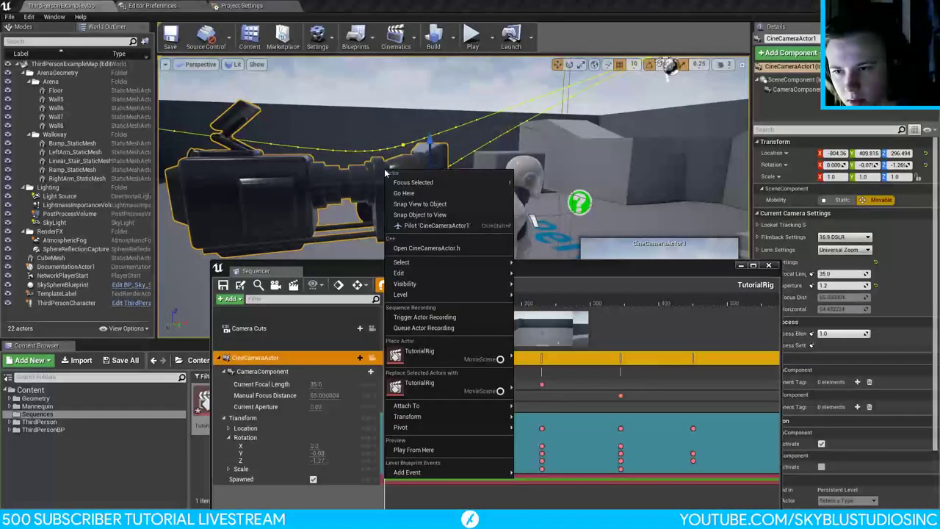
{"action": "mouse_move", "coordinate": [441, 262]}
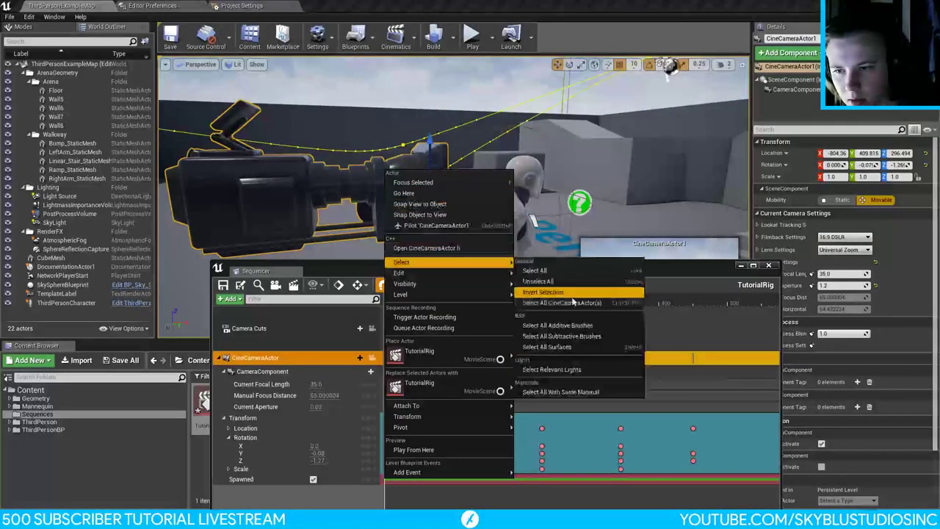
{"action": "left_click", "coordinate": [691, 270]}
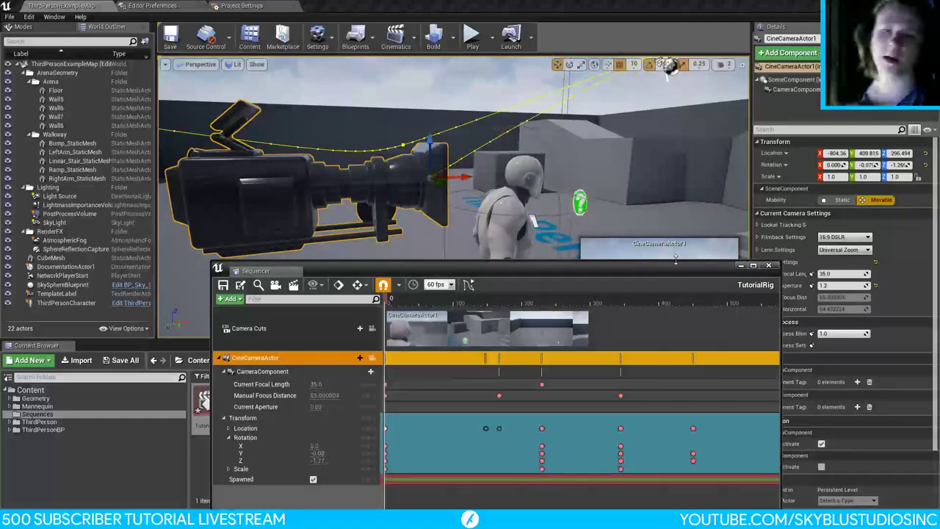
{"action": "left_click_drag", "start_coordinate": [690, 269], "coordinate": [549, 196]}
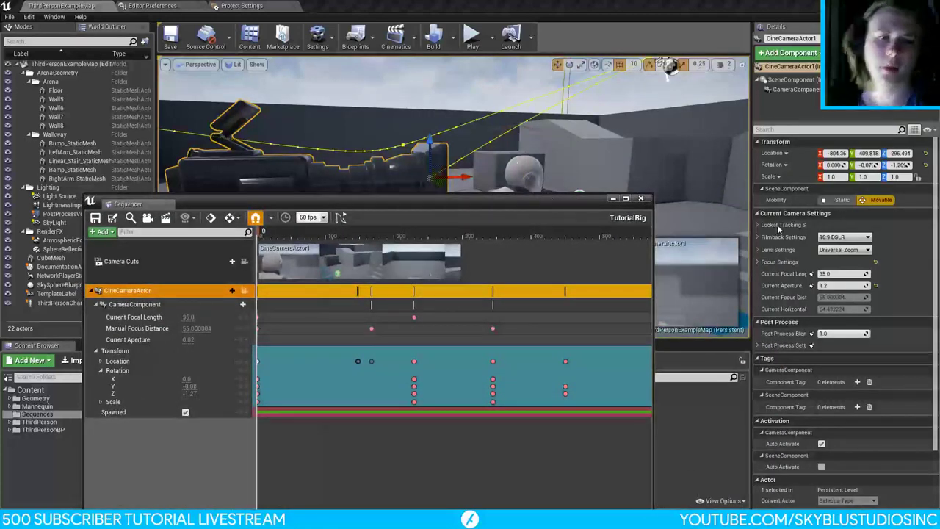
{"action": "left_click", "coordinate": [838, 238]}
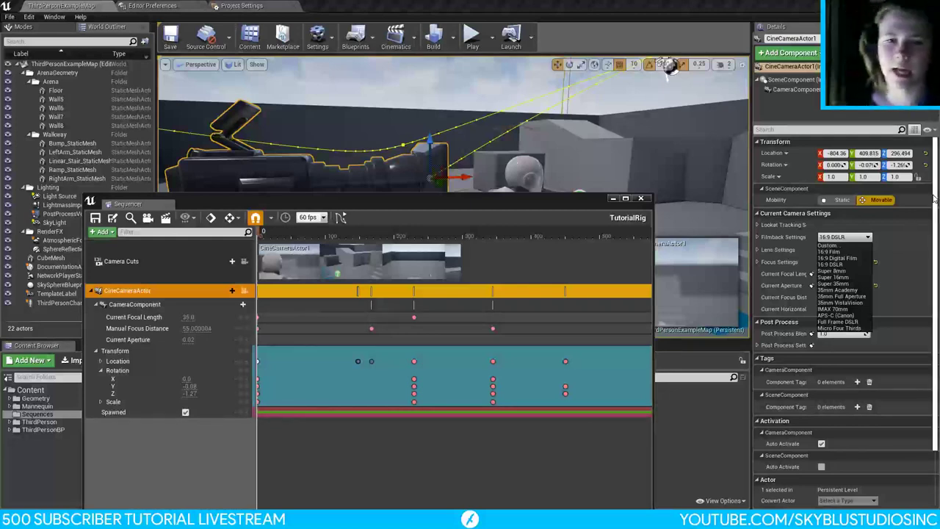
{"action": "left_click", "coordinate": [844, 236]}
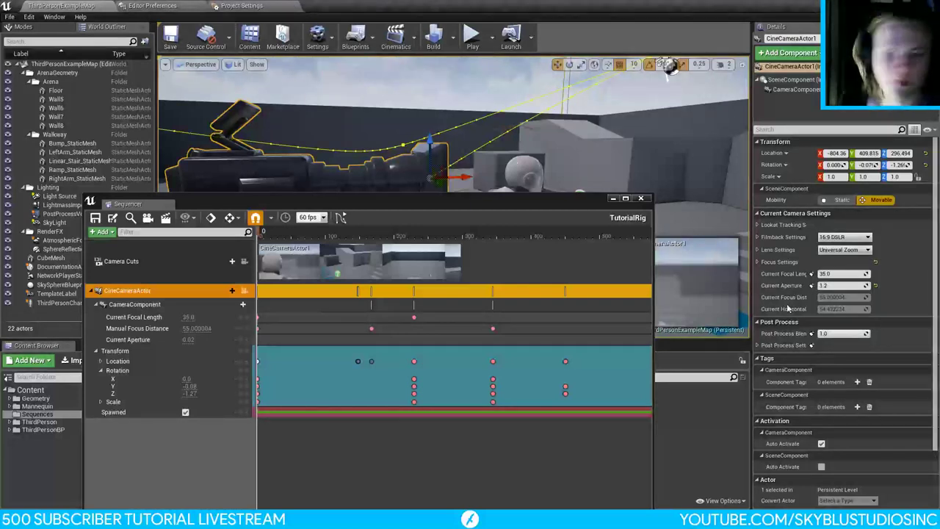
{"action": "left_click", "coordinate": [757, 262]}
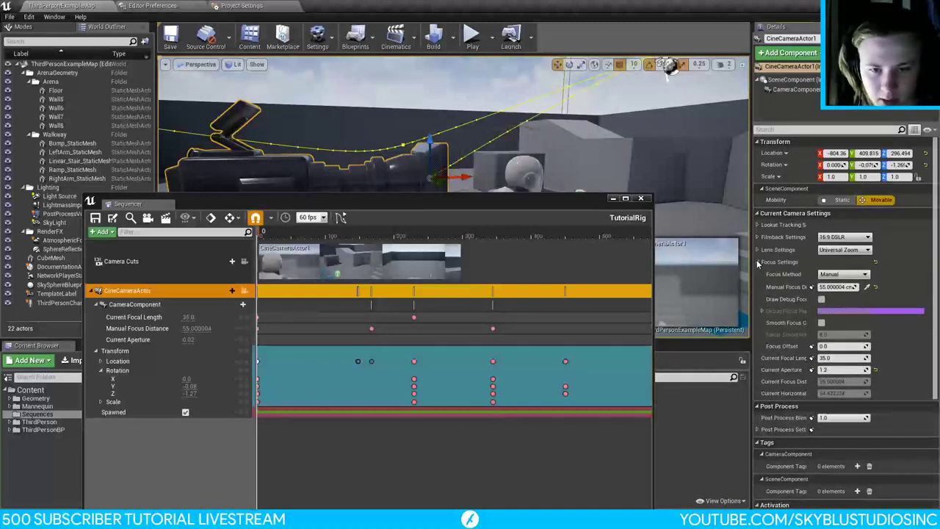
{"action": "left_click", "coordinate": [757, 261]}
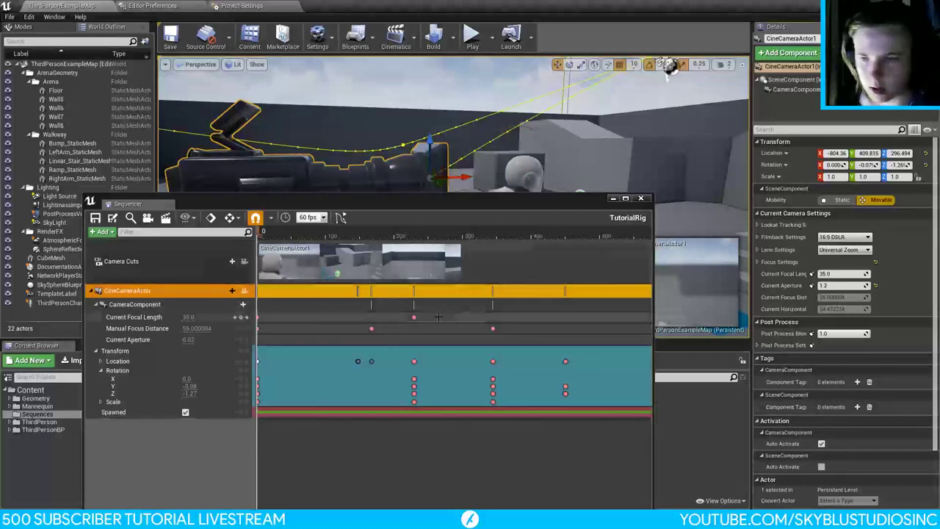
Step: Select the CameraComponent track and open the camera actor's context menu in the viewport
{"action": "right_click", "coordinate": [117, 304]}
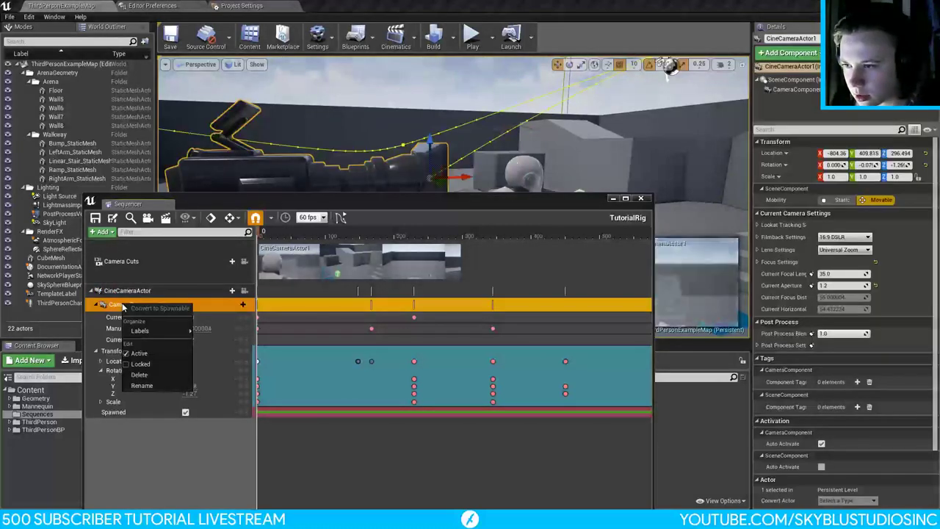
{"action": "left_click", "coordinate": [155, 467]}
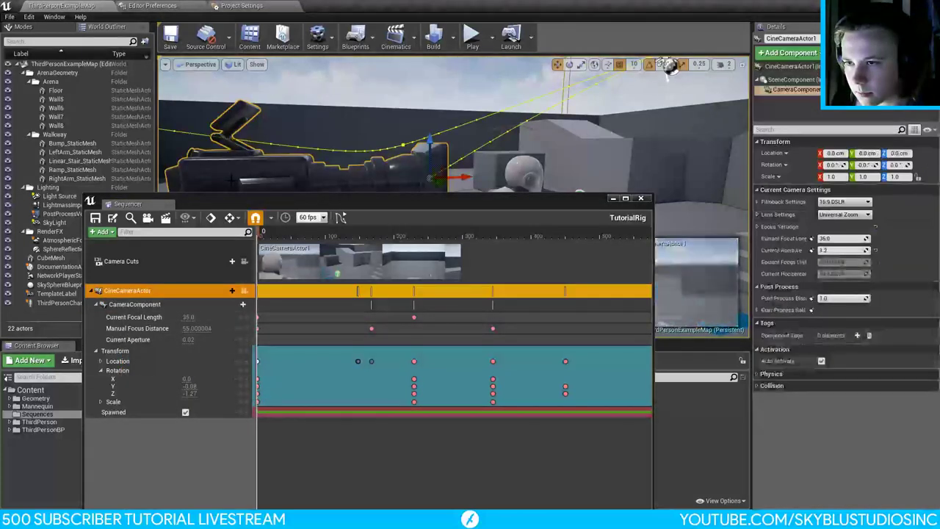
{"action": "right_click", "coordinate": [152, 292]}
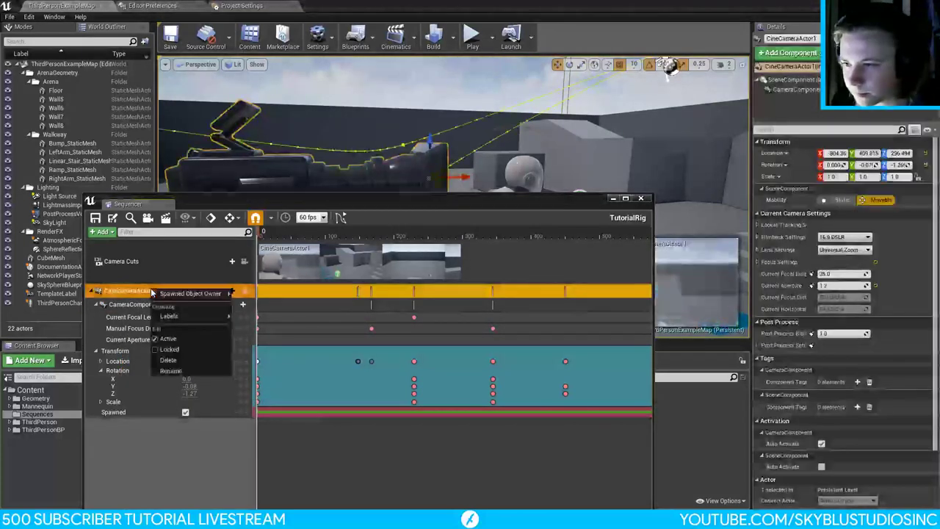
{"action": "mouse_move", "coordinate": [157, 294]}
{"action": "left_click", "coordinate": [138, 458]}
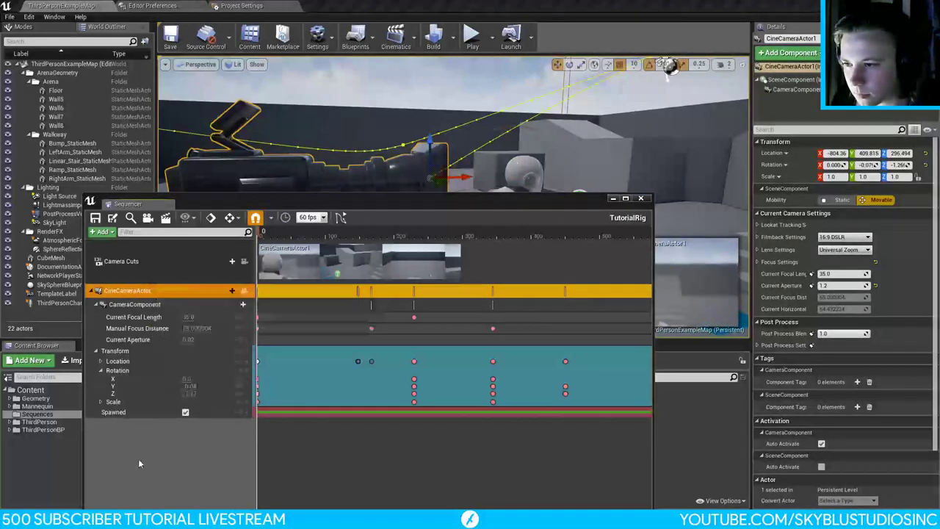
{"action": "left_click", "coordinate": [138, 458]}
{"action": "right_click", "coordinate": [125, 304]}
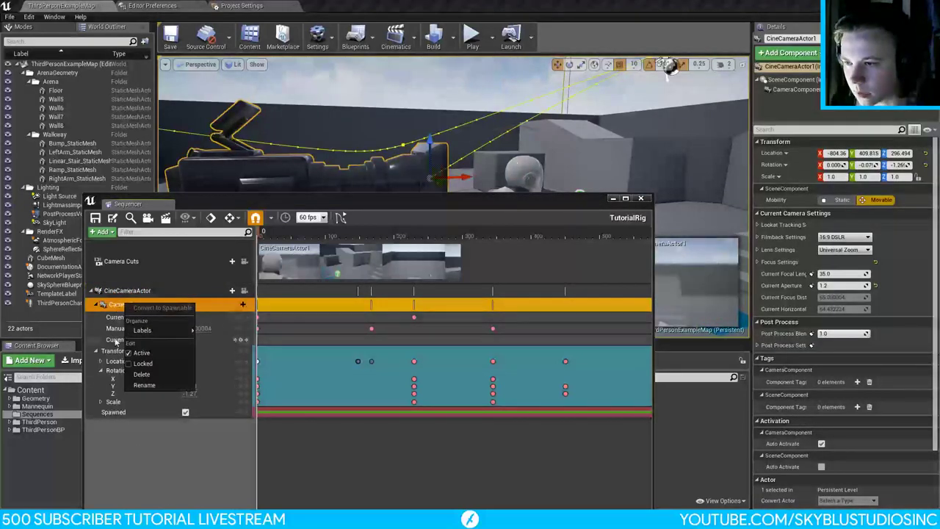
{"action": "left_click", "coordinate": [142, 440]}
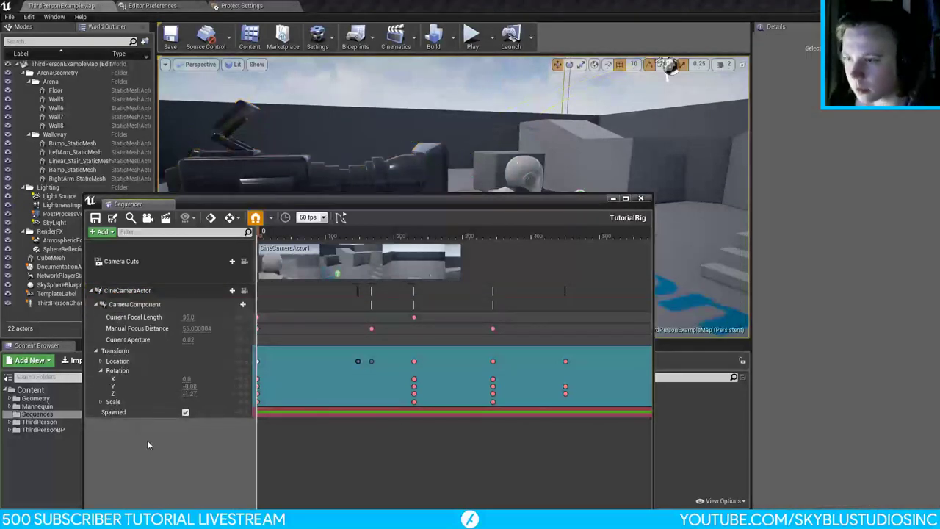
{"action": "left_click", "coordinate": [166, 303]}
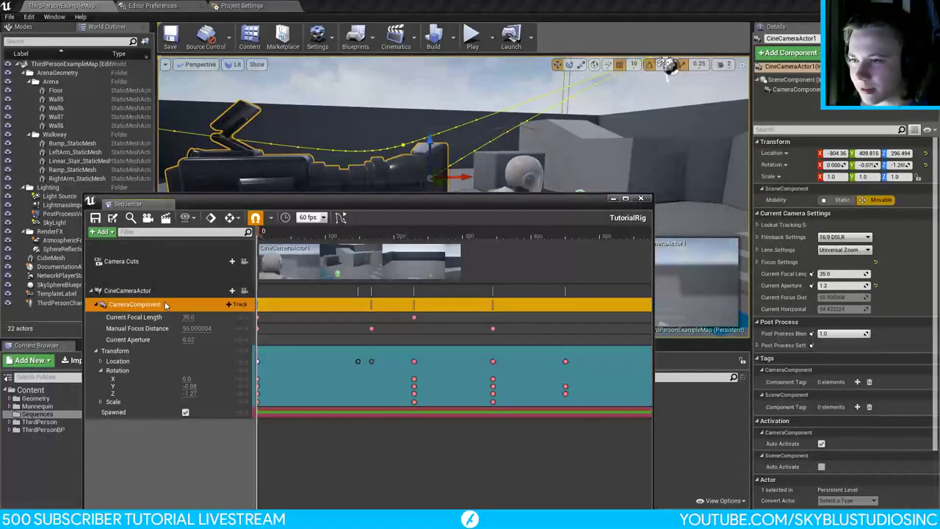
{"action": "right_click", "coordinate": [272, 157]}
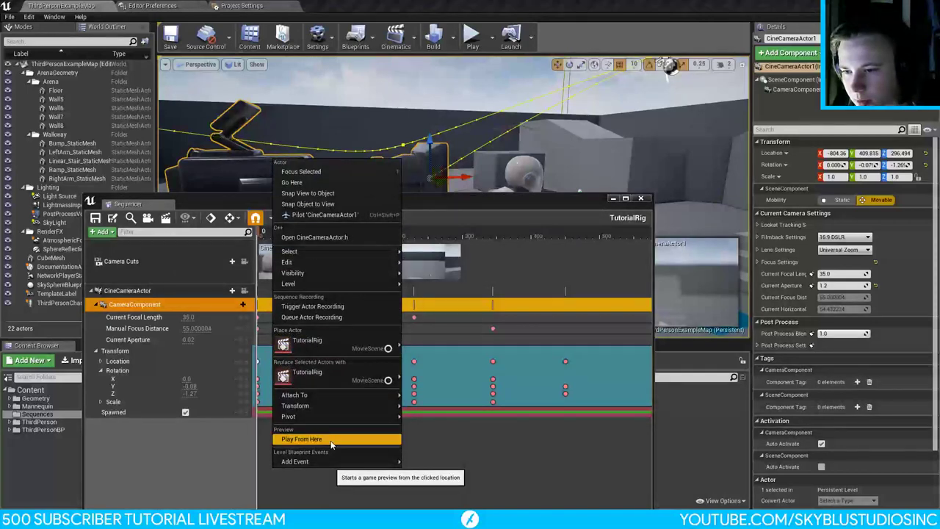
Step: Trigger Actor Recording on the cine camera actor, then dismiss the reopened menus with Escape
{"action": "mouse_move", "coordinate": [335, 375]}
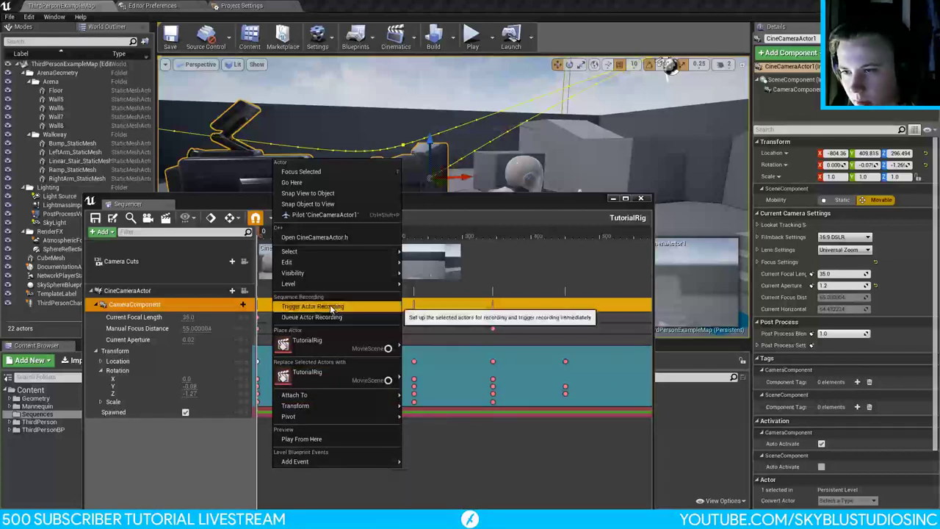
{"action": "left_click", "coordinate": [329, 304]}
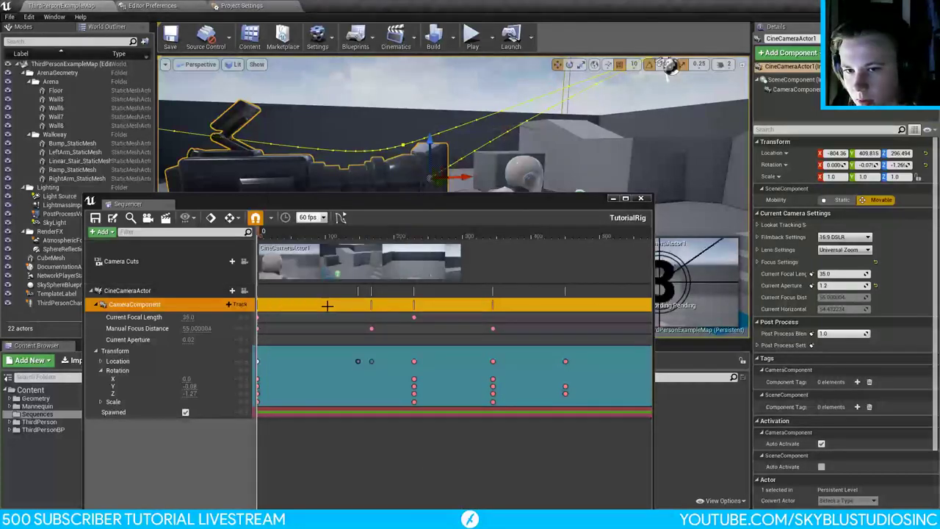
{"action": "left_click_drag", "start_coordinate": [470, 204], "coordinate": [433, 186]}
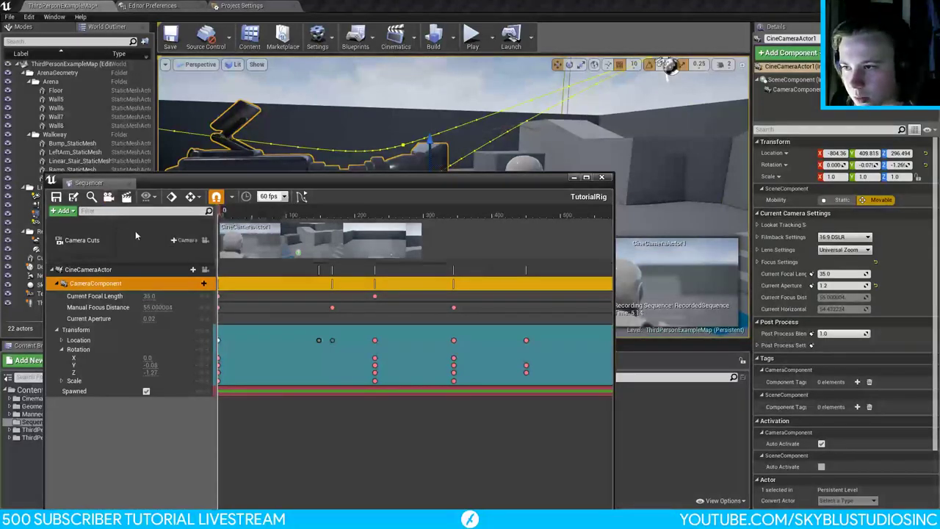
{"action": "right_click", "coordinate": [127, 286]}
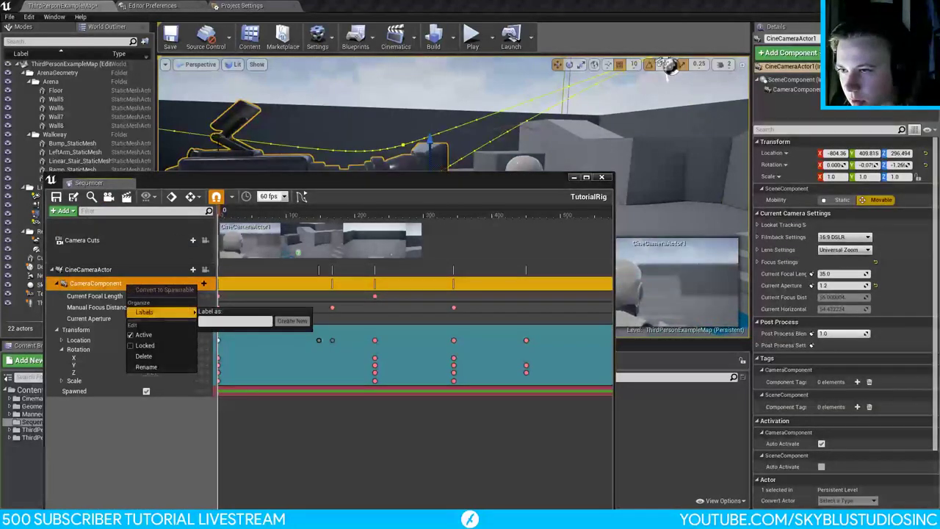
{"action": "right_click", "coordinate": [223, 146]}
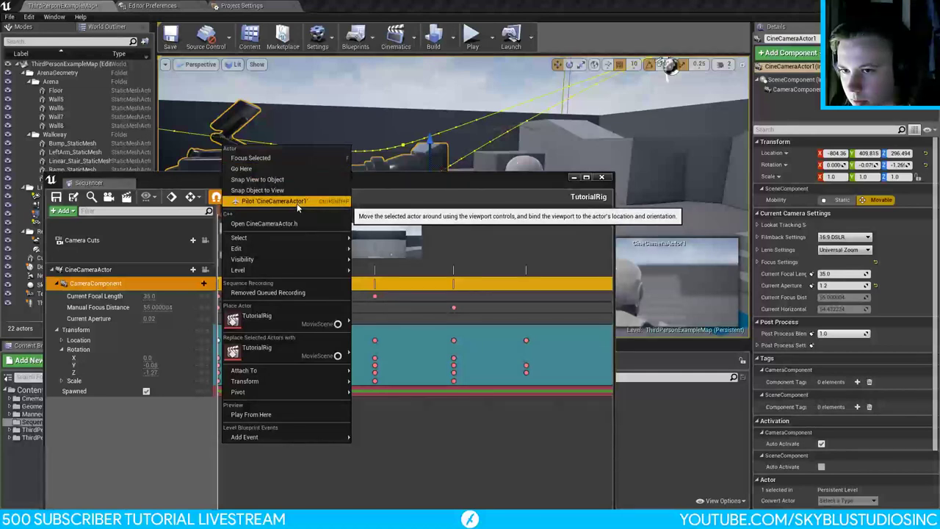
{"action": "mouse_move", "coordinate": [315, 248]}
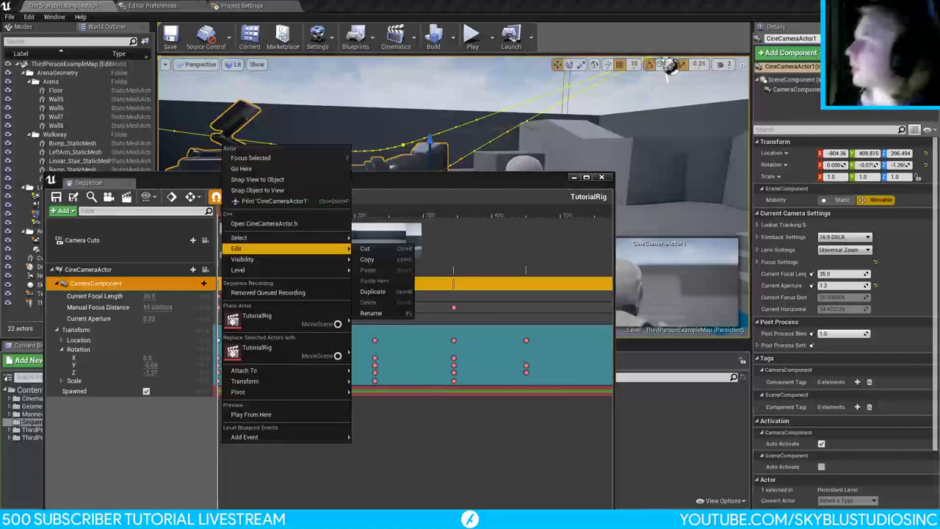
{"action": "key", "text": "Escape"}
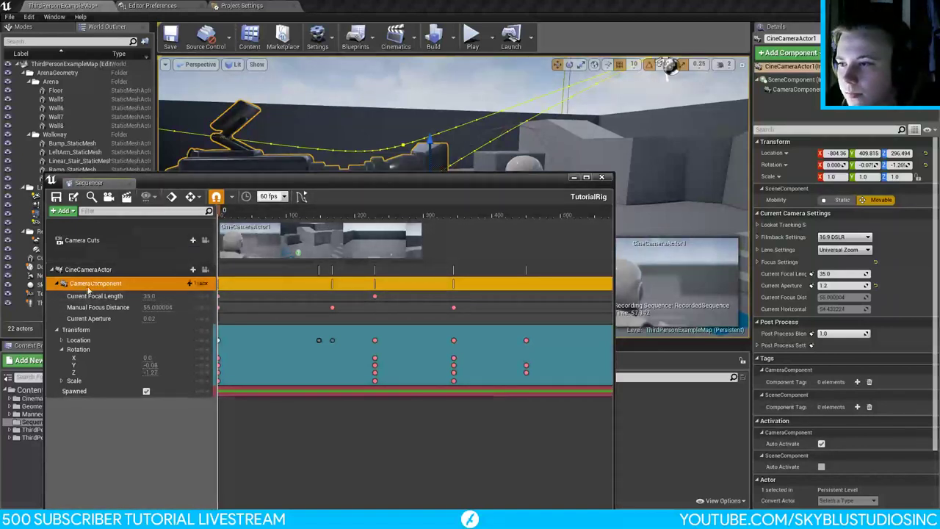
{"action": "left_click", "coordinate": [150, 196]}
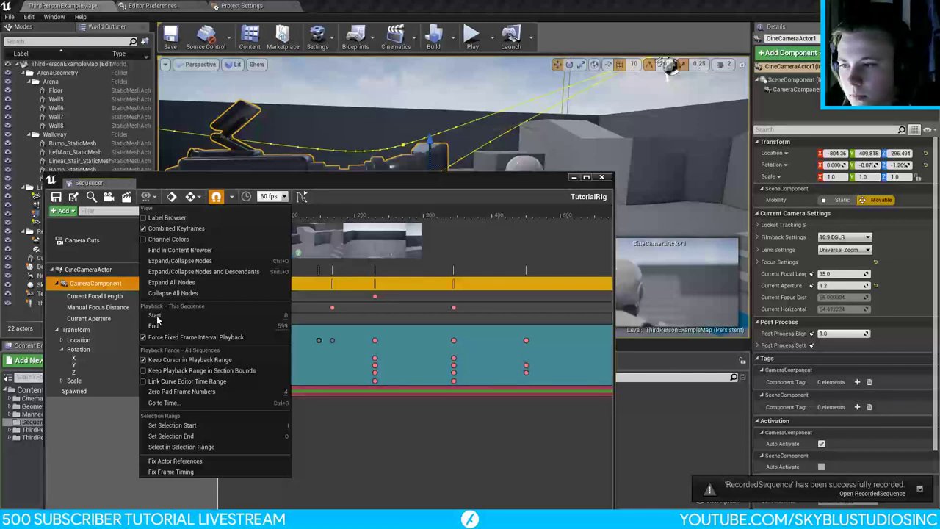
Step: Pilot the cine camera through the CameraComponent track and play the sequence
{"action": "left_click", "coordinate": [384, 459]}
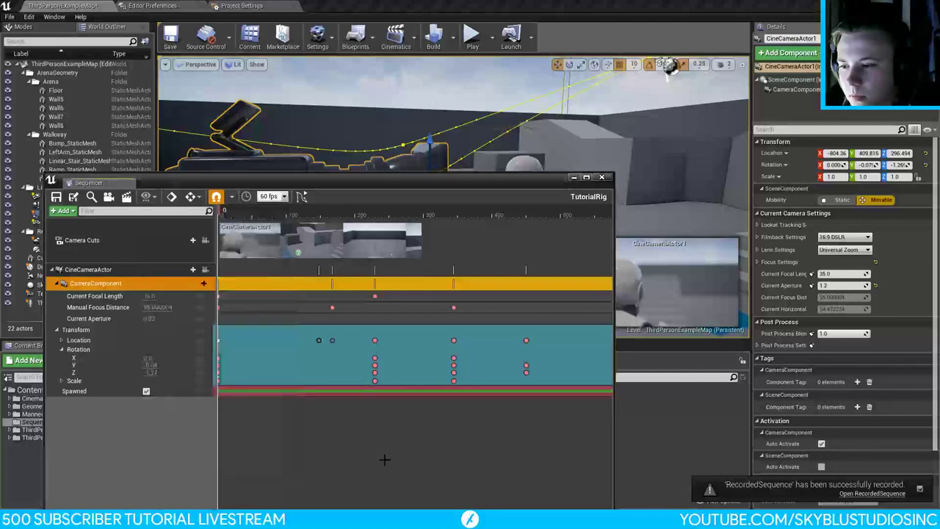
{"action": "right_click", "coordinate": [108, 285]}
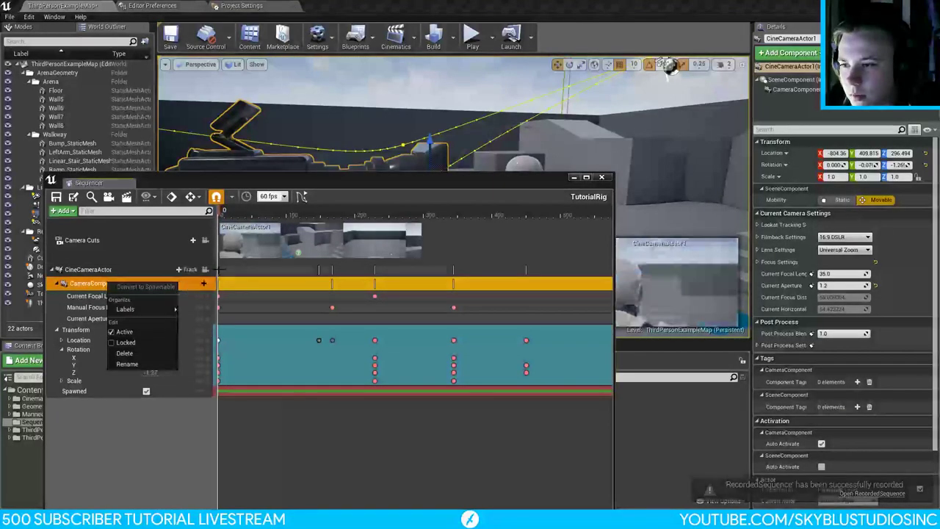
{"action": "left_click", "coordinate": [206, 270]}
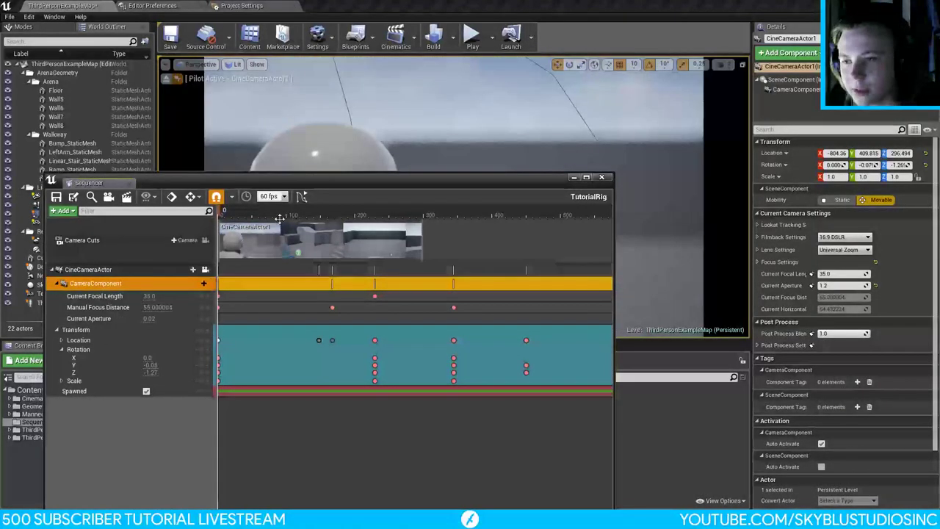
{"action": "left_click_drag", "start_coordinate": [294, 182], "coordinate": [635, 111]}
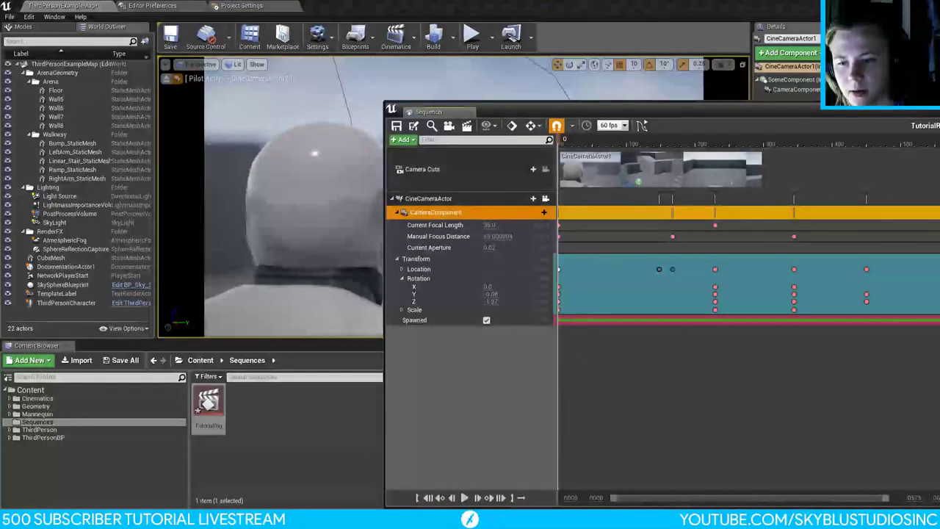
{"action": "left_click", "coordinate": [464, 499]}
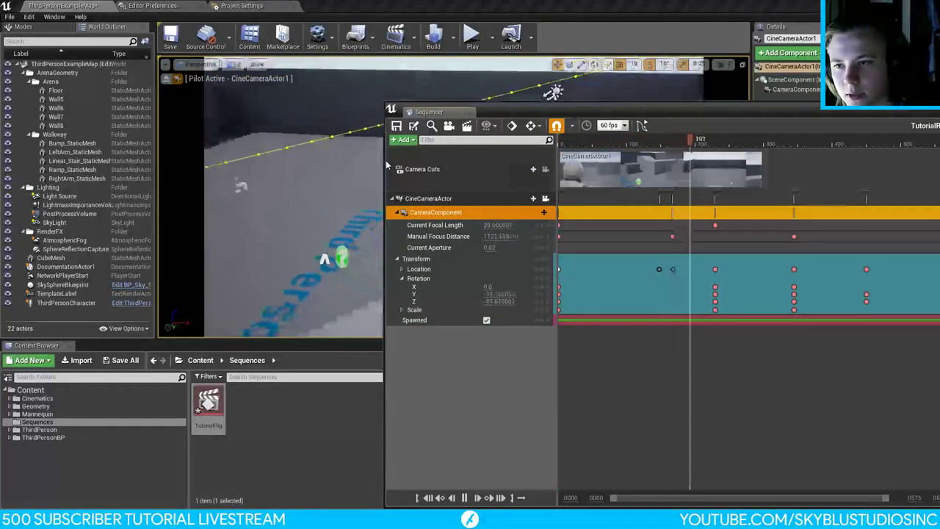
Step: Scrub the shot through frames 11, 154, 236 and 297, panning to later keys
{"action": "left_click_drag", "start_coordinate": [441, 111], "coordinate": [673, 112]}
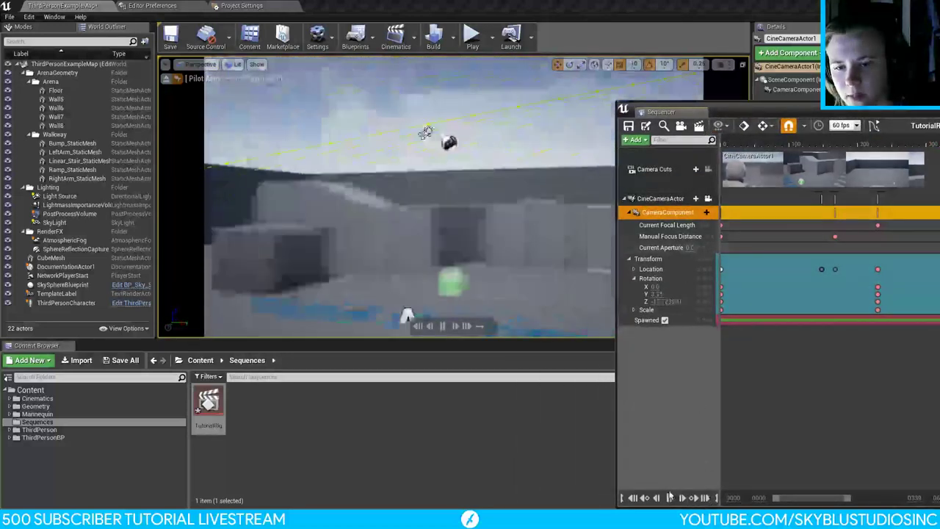
{"action": "left_click_drag", "start_coordinate": [769, 143], "coordinate": [828, 144]}
{"action": "left_click_drag", "start_coordinate": [829, 112], "coordinate": [748, 139]}
{"action": "right_click_drag", "start_coordinate": [799, 374], "coordinate": [732, 346]}
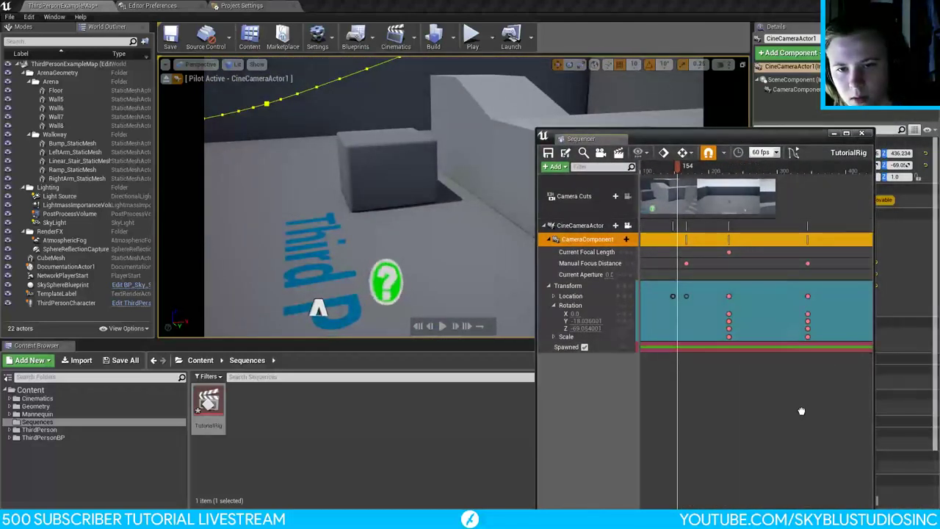
{"action": "right_click_drag", "start_coordinate": [800, 409], "coordinate": [751, 422]}
{"action": "left_click_drag", "start_coordinate": [768, 171], "coordinate": [701, 195]}
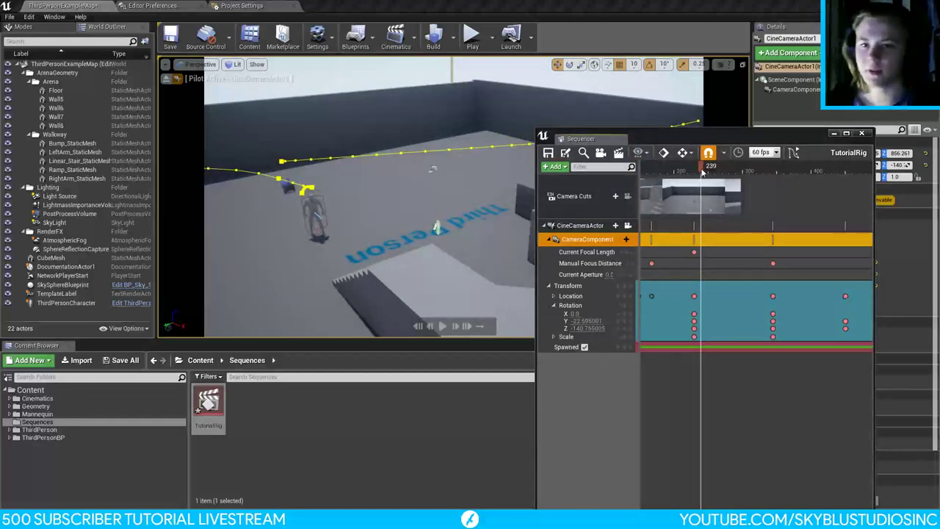
{"action": "left_click_drag", "start_coordinate": [701, 171], "coordinate": [831, 183]}
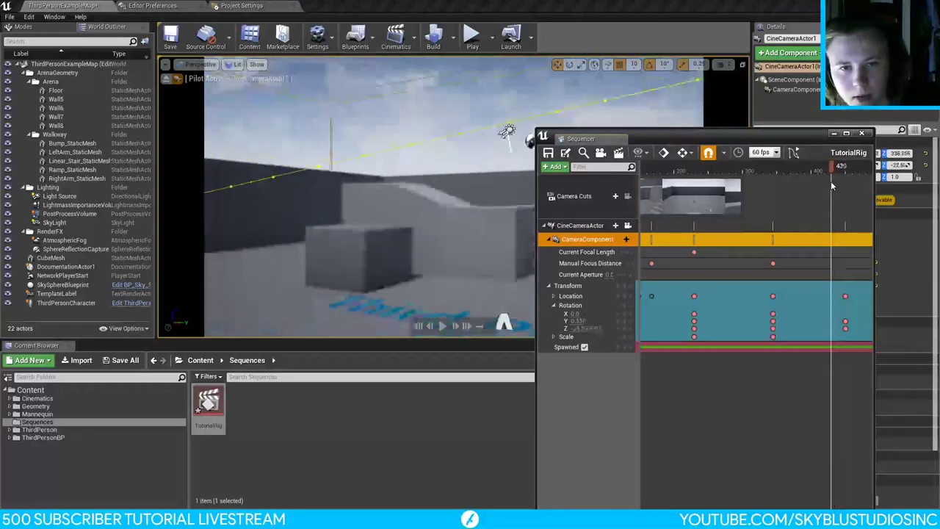
Step: Show only the Rotation Z curve in curve view and dock Sequencer below the viewport
{"action": "left_click", "coordinate": [794, 152]}
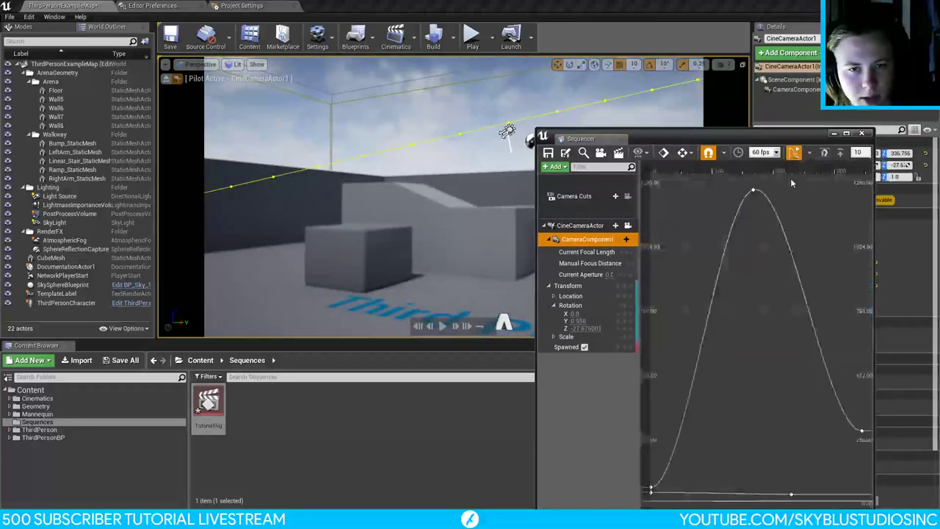
{"action": "left_click", "coordinate": [584, 307]}
{"action": "left_click", "coordinate": [585, 329]}
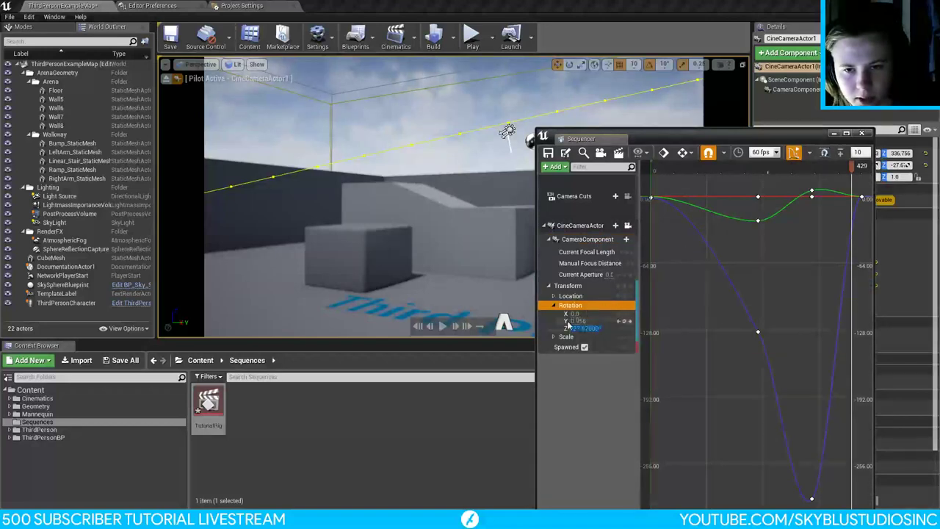
{"action": "left_click", "coordinate": [568, 327]}
{"action": "left_click_drag", "start_coordinate": [758, 142], "coordinate": [534, 59]}
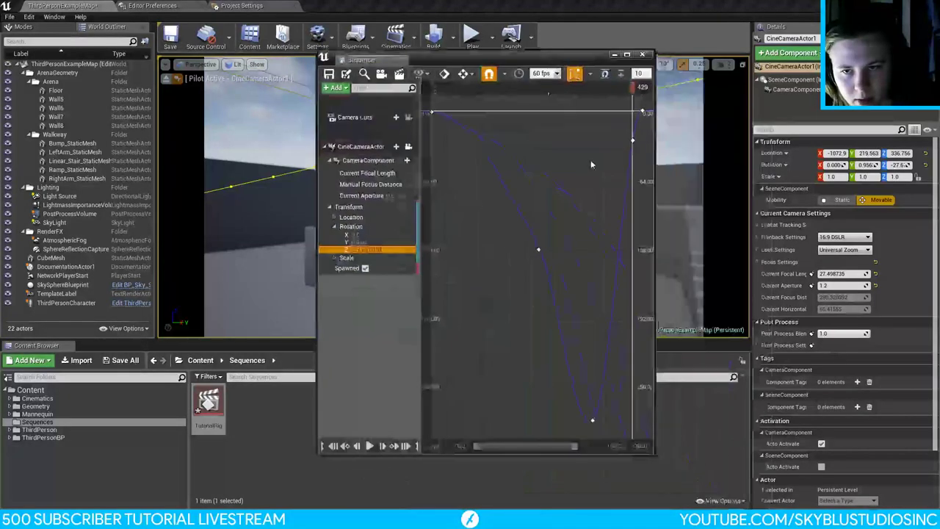
{"action": "left_click_drag", "start_coordinate": [654, 456], "coordinate": [927, 242]}
{"action": "left_click_drag", "start_coordinate": [660, 59], "coordinate": [476, 344]}
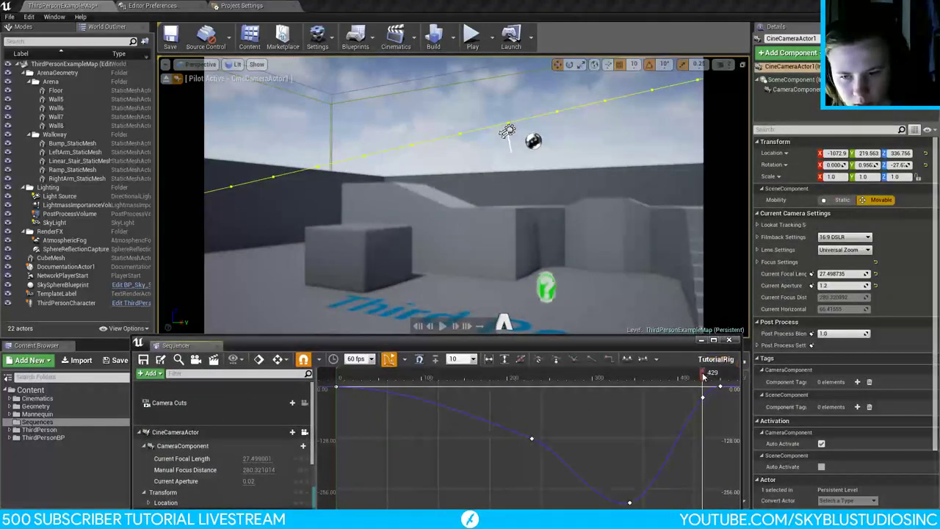
Step: Trial-drag the Rotation Z key (-184, -192, 117.1), previewing frames 391, 337 and 368
{"action": "left_click_drag", "start_coordinate": [702, 375], "coordinate": [645, 383]}
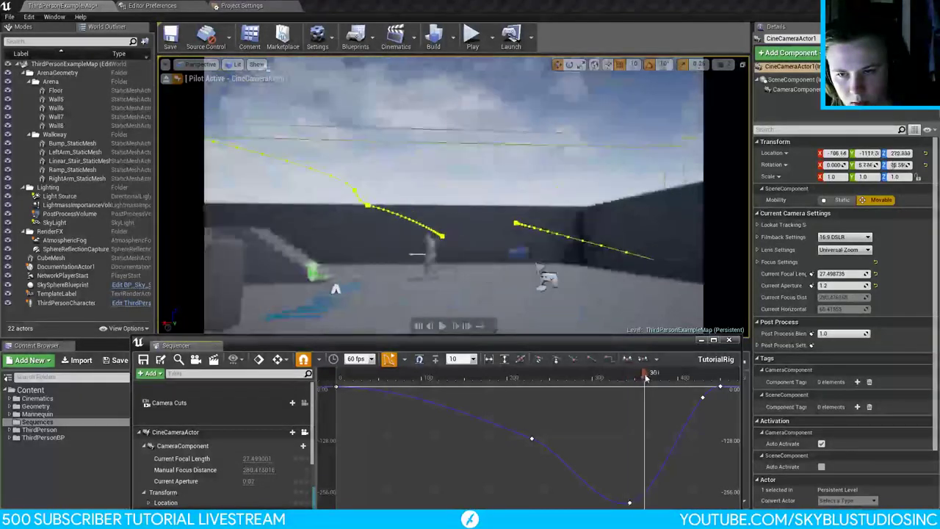
{"action": "left_click_drag", "start_coordinate": [704, 399], "coordinate": [674, 466]}
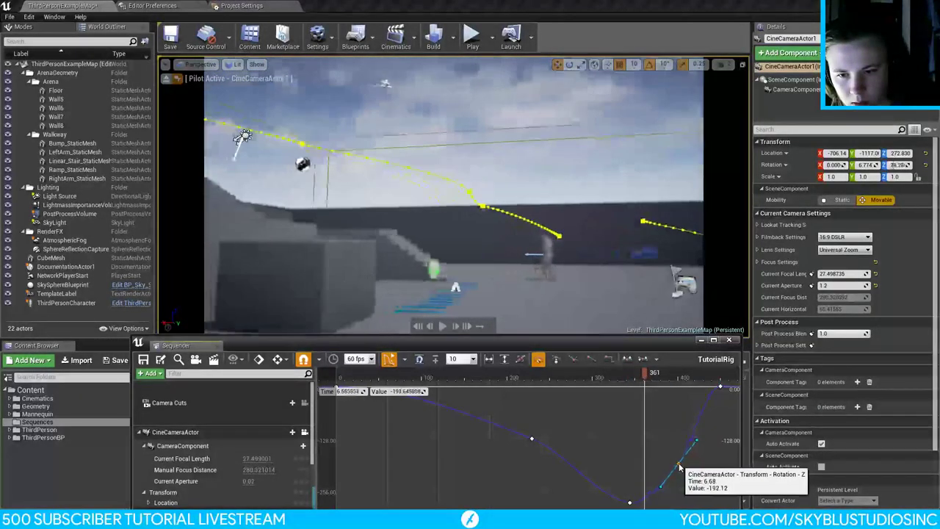
{"action": "left_click_drag", "start_coordinate": [645, 379], "coordinate": [643, 405]}
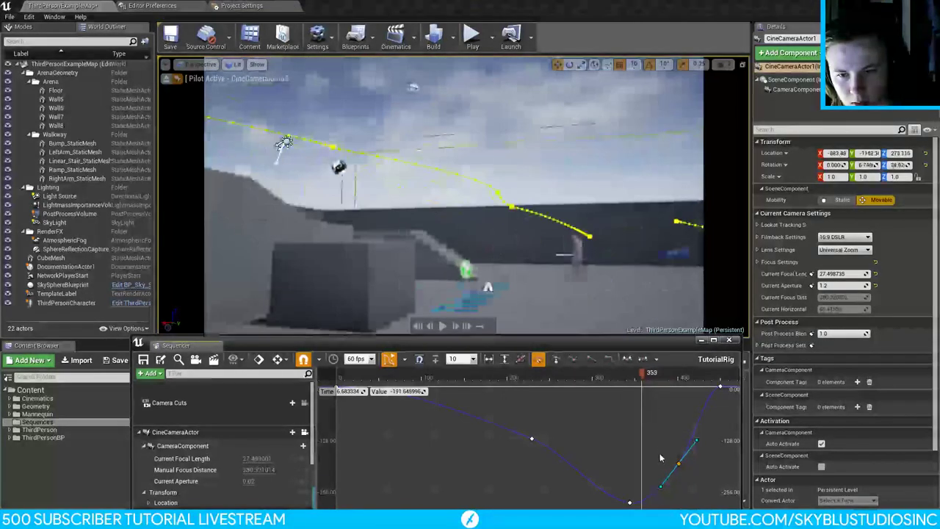
{"action": "left_click_drag", "start_coordinate": [680, 466], "coordinate": [662, 461]}
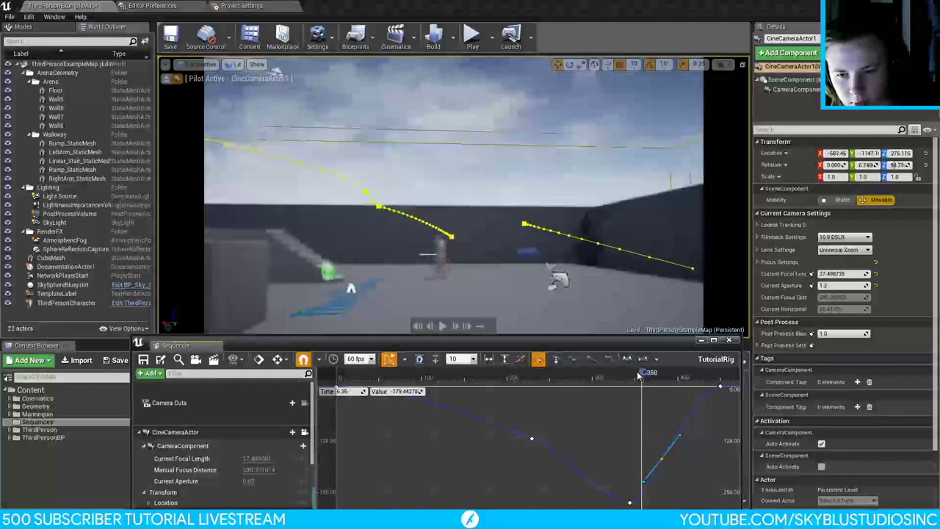
{"action": "left_click", "coordinate": [648, 379]}
{"action": "left_click_drag", "start_coordinate": [648, 380], "coordinate": [625, 387]}
{"action": "left_click_drag", "start_coordinate": [663, 460], "coordinate": [689, 343]}
{"action": "left_click_drag", "start_coordinate": [623, 380], "coordinate": [650, 385]}
Step: Undo the last key drag, isolate the Rotation Z curve and add a new key
{"action": "key", "text": "ctrl+z"}
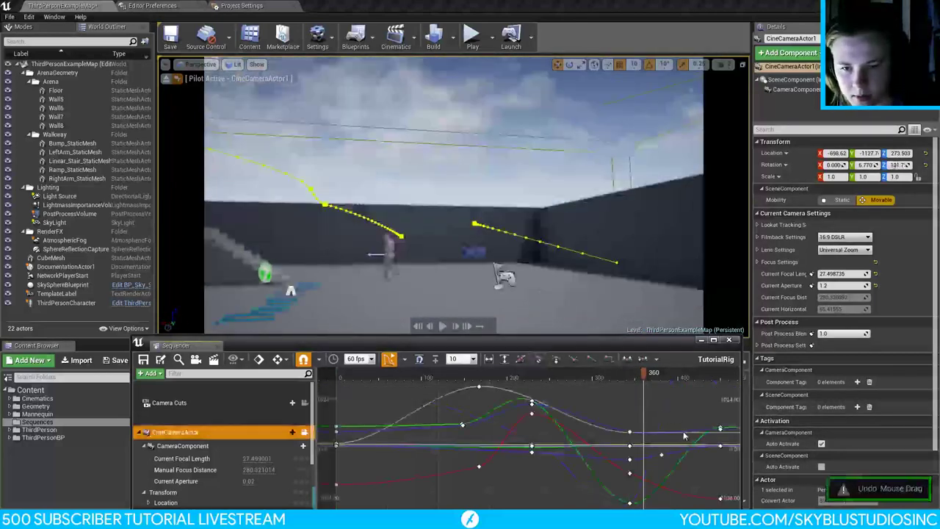
{"action": "scroll", "coordinate": [185, 461], "scroll_direction": "down", "scroll_amount": 2}
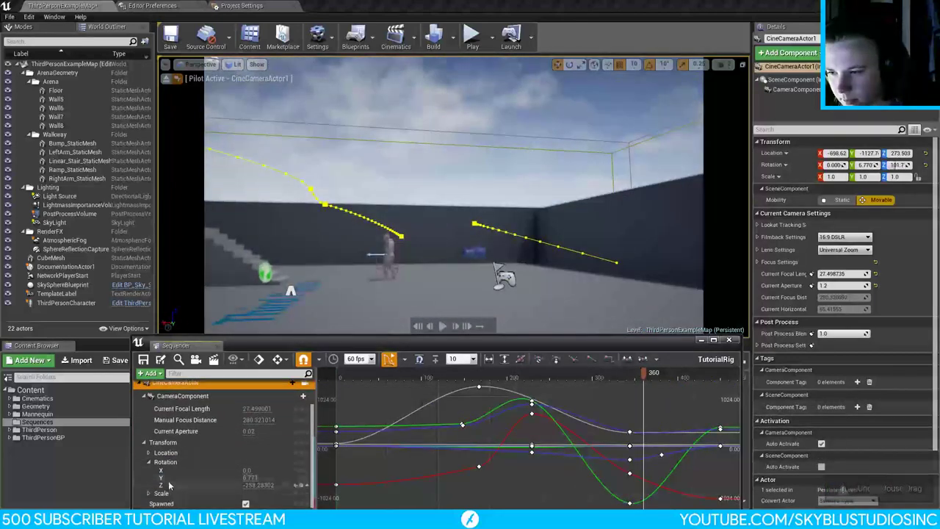
{"action": "left_click", "coordinate": [172, 485]}
{"action": "left_click_drag", "start_coordinate": [658, 461], "coordinate": [693, 487]}
Step: Set Rotation Z to -0.1 at the sequence's end frame
{"action": "left_click_drag", "start_coordinate": [644, 375], "coordinate": [719, 430]}
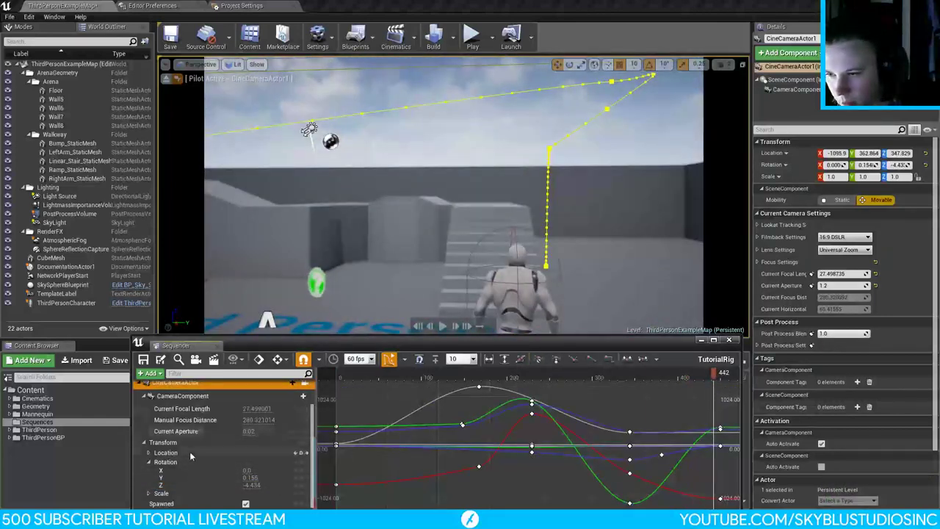
{"action": "left_click", "coordinate": [178, 481]}
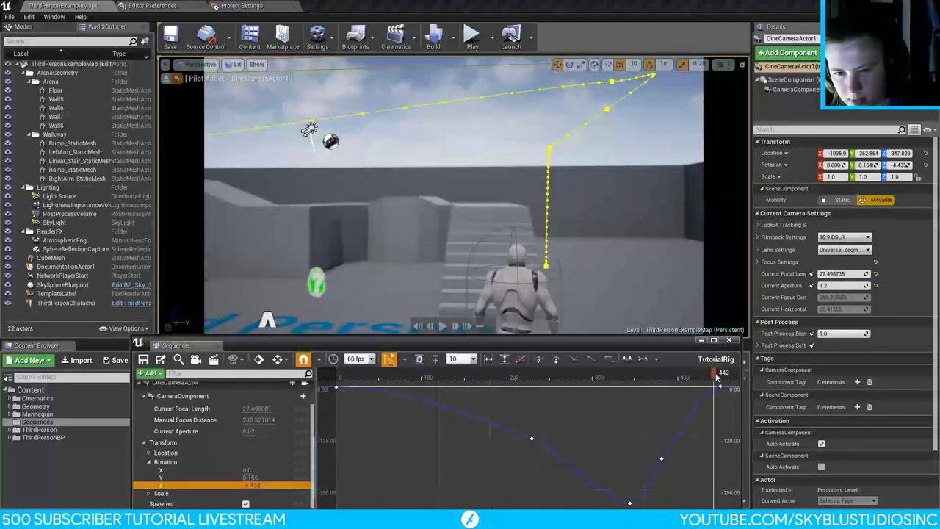
{"action": "left_click_drag", "start_coordinate": [714, 374], "coordinate": [720, 382]}
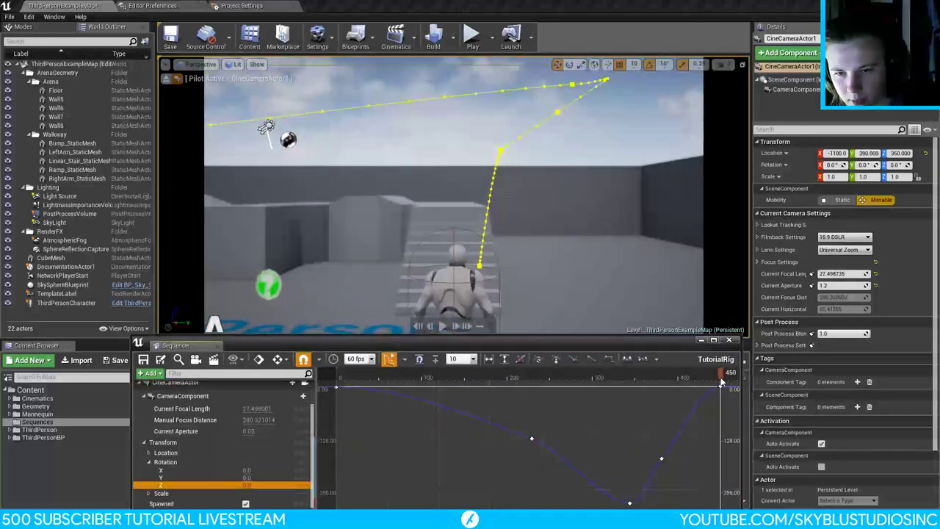
{"action": "left_click", "coordinate": [247, 485]}
{"action": "type", "text": "-0.1"}
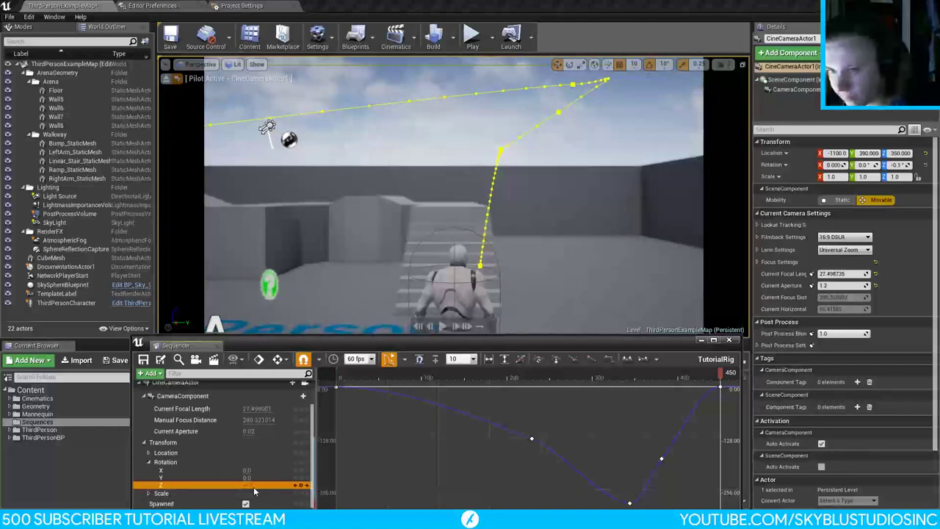
{"action": "key", "text": "Return"}
Step: Lower the Rotation Y curve's peak key to about -5.3, previewing around frames 296-377
{"action": "left_click_drag", "start_coordinate": [725, 378], "coordinate": [674, 386]}
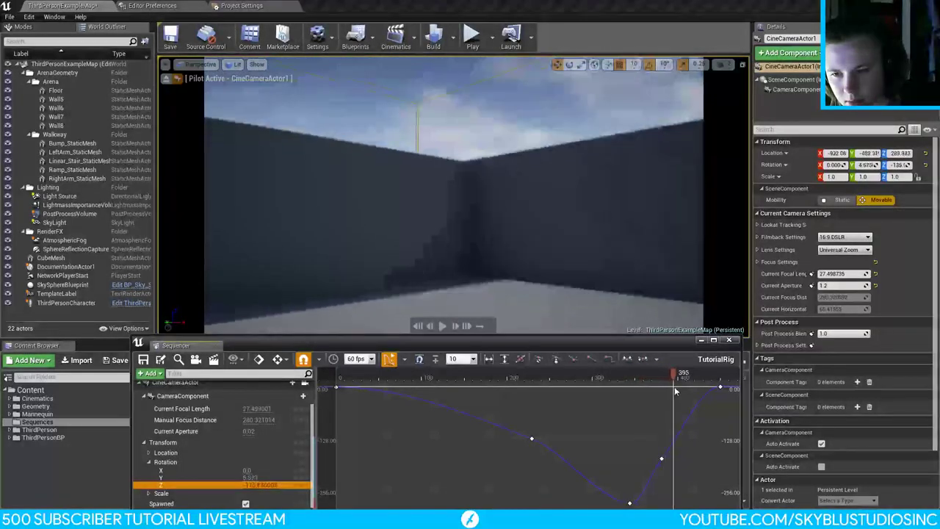
{"action": "left_click", "coordinate": [196, 478]}
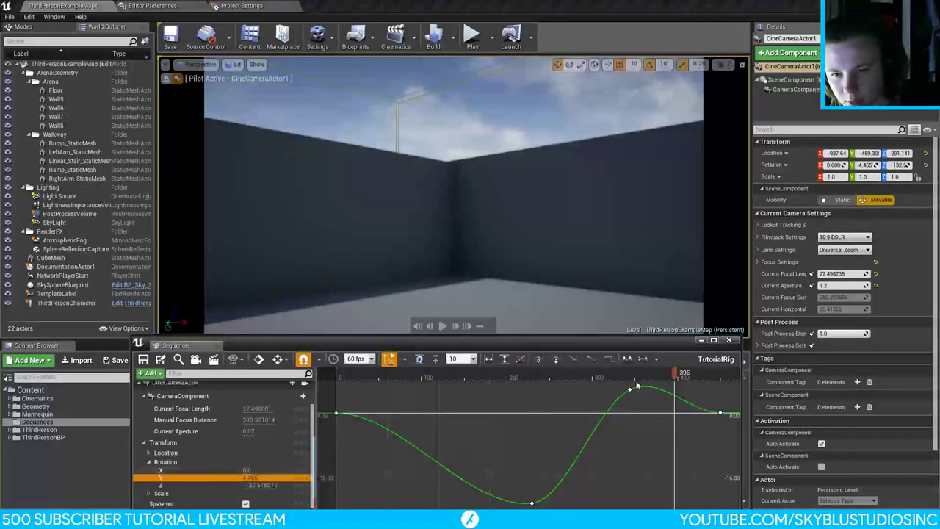
{"action": "left_click_drag", "start_coordinate": [679, 375], "coordinate": [638, 437]}
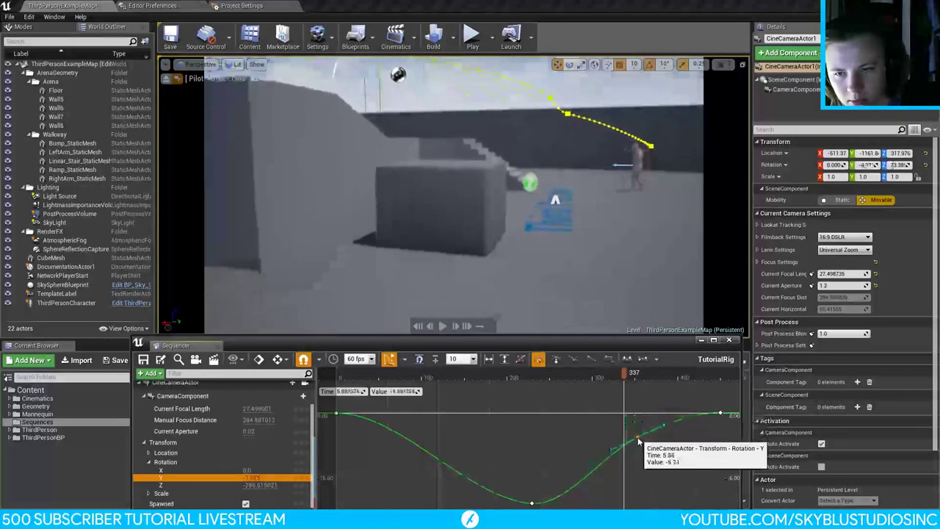
{"action": "left_click", "coordinate": [632, 375]}
{"action": "mouse_move", "coordinate": [632, 375]}
{"action": "left_mouse_down"}
{"action": "mouse_move", "coordinate": [671, 375]}
{"action": "mouse_move", "coordinate": [590, 375]}
{"action": "mouse_move", "coordinate": [646, 375]}
{"action": "mouse_move", "coordinate": [623, 374]}
{"action": "left_mouse_up"}
Step: Return to the Rotation Z curve and select two of its keys together
{"action": "left_click", "coordinate": [189, 485]}
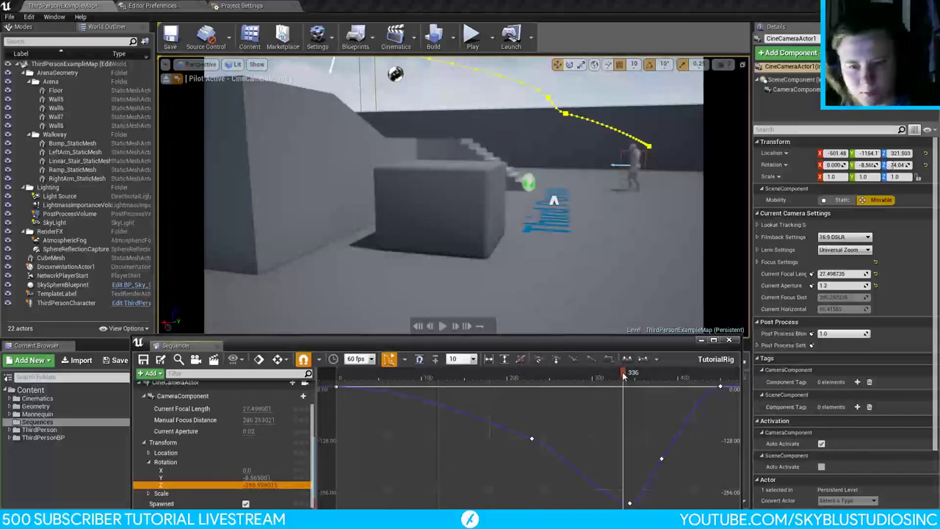
{"action": "left_click_drag", "start_coordinate": [624, 374], "coordinate": [637, 375]}
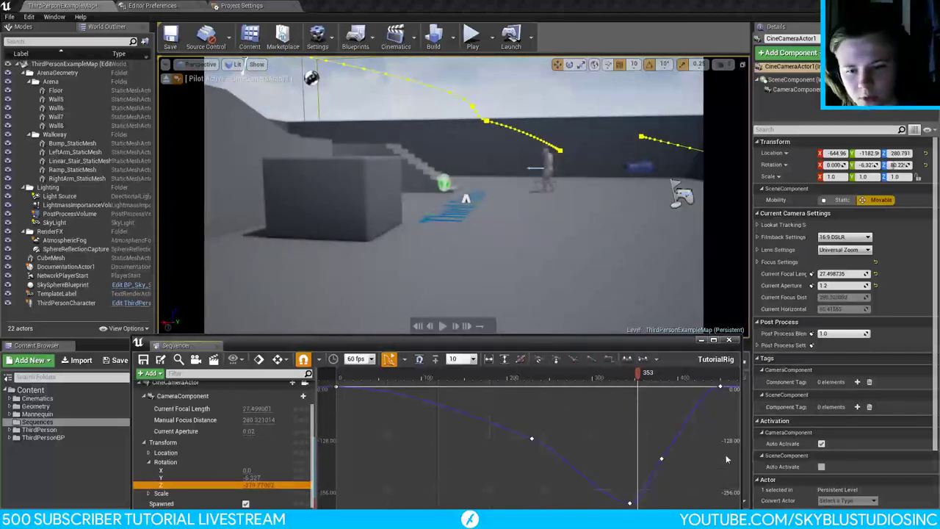
{"action": "left_click_drag", "start_coordinate": [718, 507], "coordinate": [718, 506]}
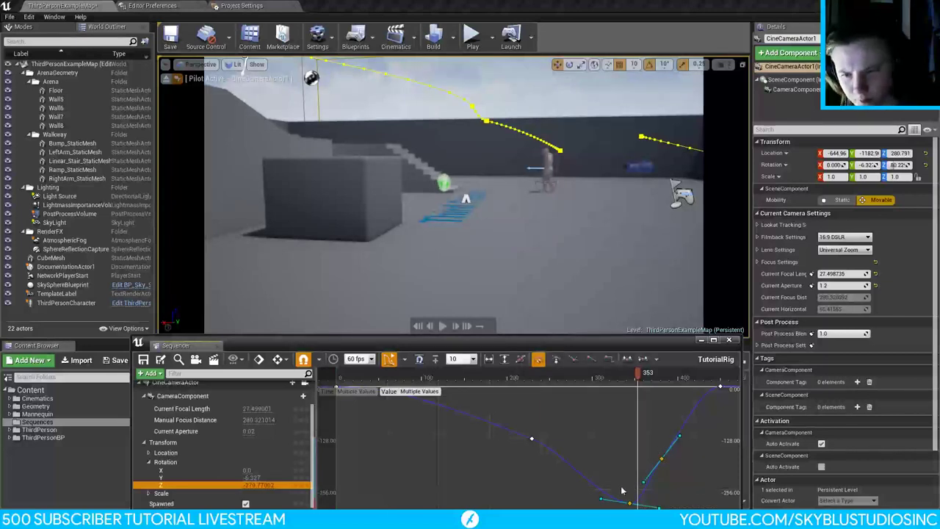
Step: Raise the Sequencer panel and shift the selected Rotation Z key later and lower
{"action": "mouse_move", "coordinate": [606, 497]}
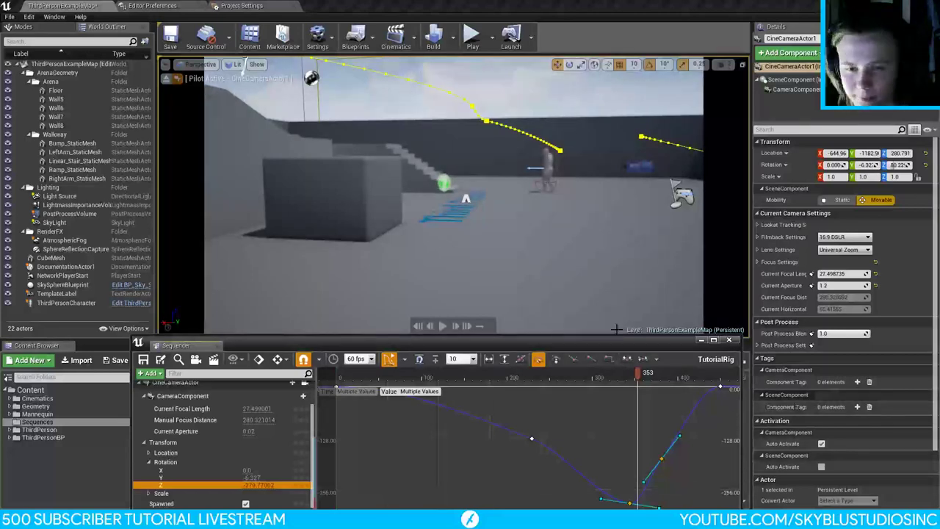
{"action": "left_click_drag", "start_coordinate": [623, 342], "coordinate": [663, 314]}
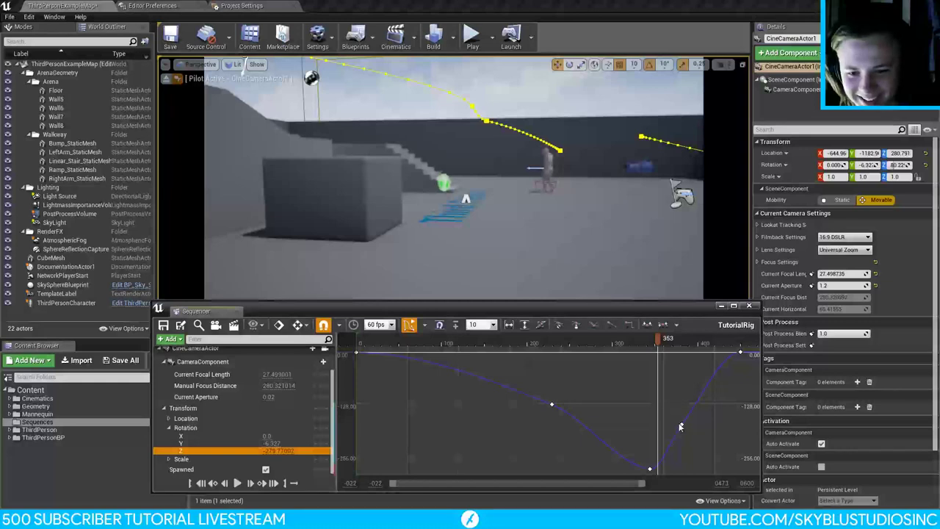
{"action": "left_click_drag", "start_coordinate": [681, 425], "coordinate": [707, 416]}
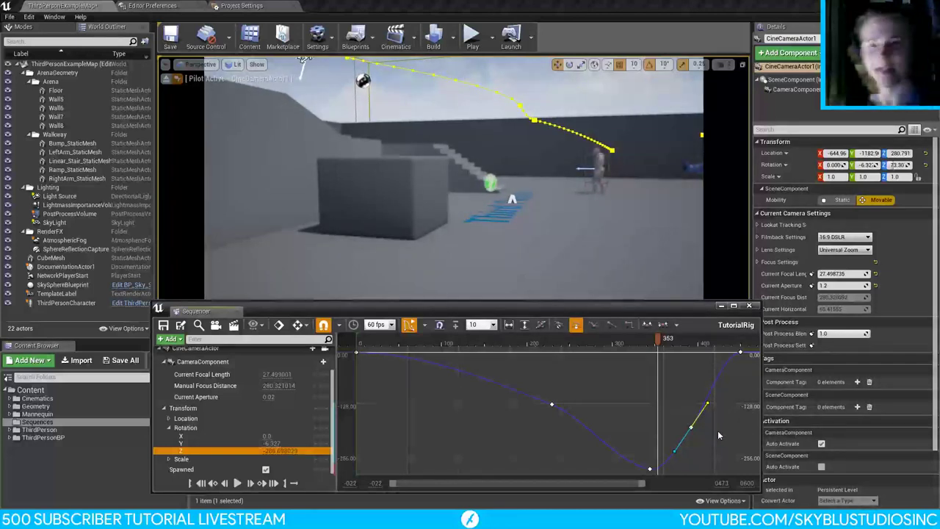
Step: Bend the last Rotation Z key's tangent downward, previewing the camera through frame 438
{"action": "left_click", "coordinate": [739, 352]}
{"action": "left_click_drag", "start_coordinate": [708, 352], "coordinate": [728, 376]}
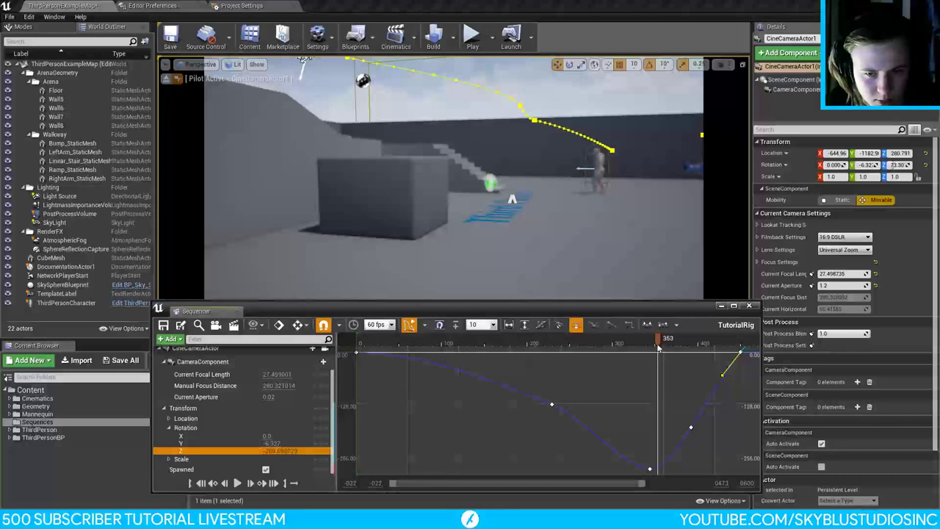
{"action": "left_click_drag", "start_coordinate": [658, 340], "coordinate": [659, 363]}
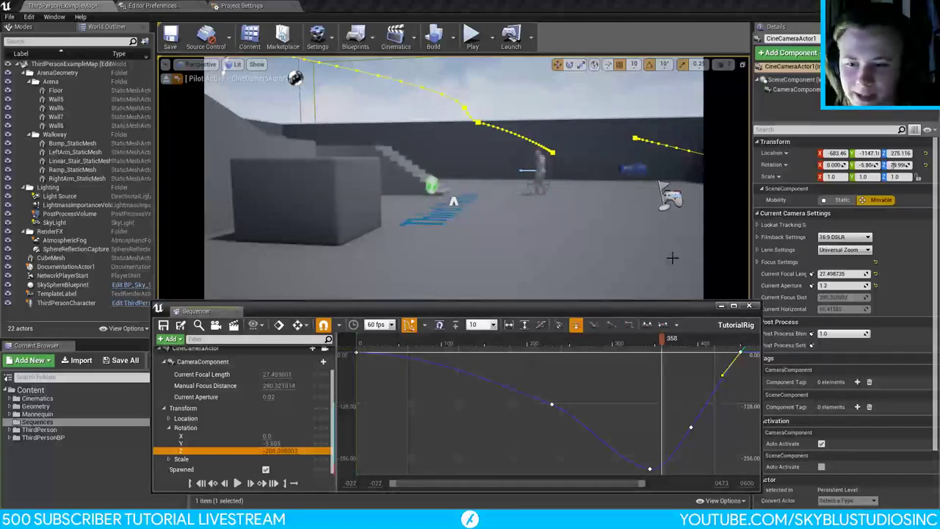
{"action": "left_click_drag", "start_coordinate": [659, 343], "coordinate": [716, 367]}
Step: Stop piloting the cine camera and fly the view above the camera path
{"action": "scroll", "coordinate": [323, 382], "scroll_direction": "up", "scroll_amount": 2}
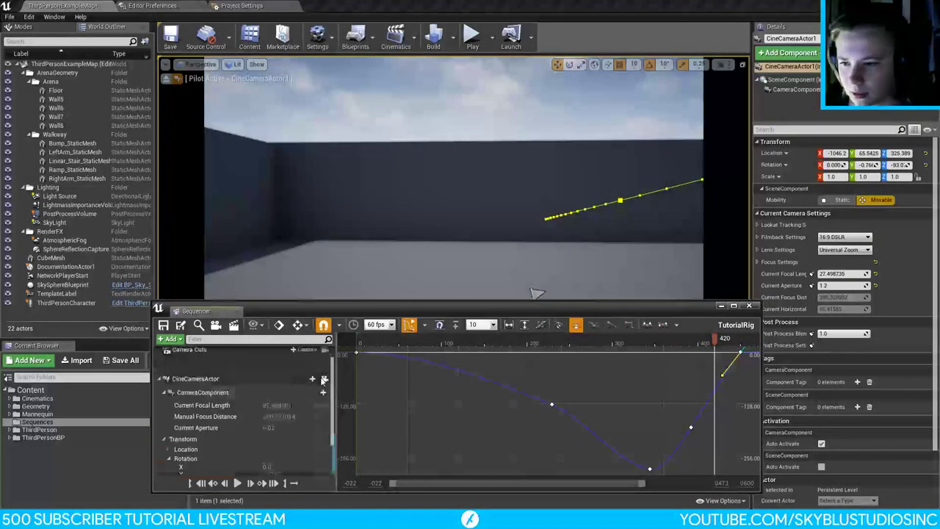
{"action": "left_click", "coordinate": [324, 379]}
{"action": "right_click_drag", "start_coordinate": [642, 223], "coordinate": [429, 159]}
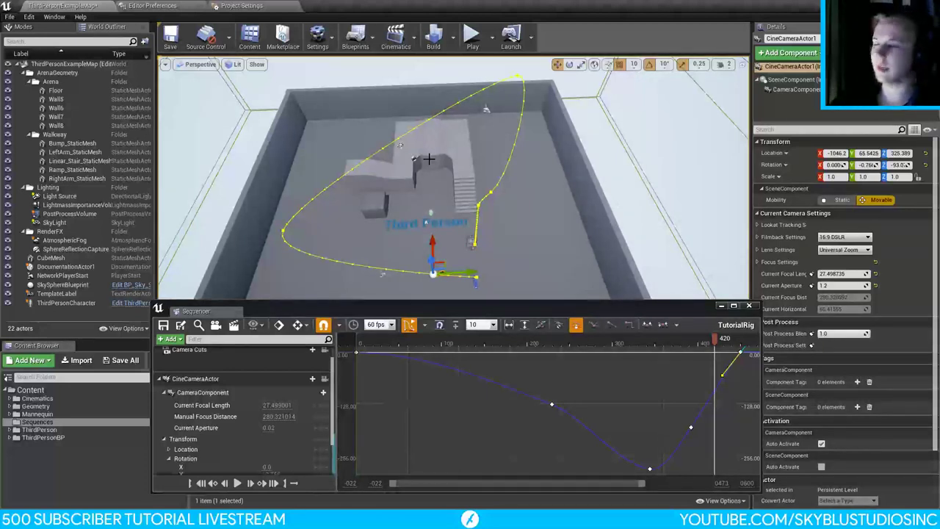
{"action": "right_click_drag", "start_coordinate": [561, 233], "coordinate": [550, 204]}
Step: Lower a Rotation Z key to -239.14, previewing the camera around frames 366-398
{"action": "left_click_drag", "start_coordinate": [716, 340], "coordinate": [695, 352]}
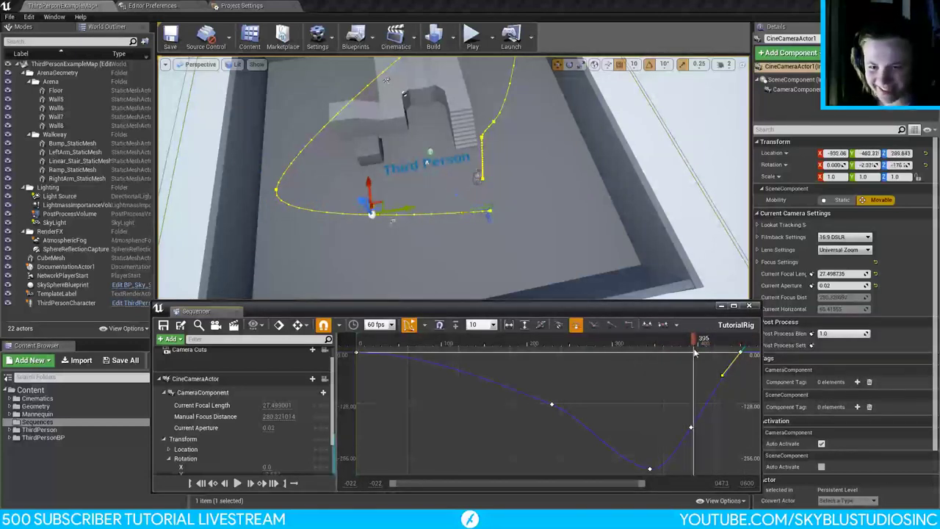
{"action": "left_click", "coordinate": [738, 354]}
{"action": "left_click_drag", "start_coordinate": [695, 341], "coordinate": [680, 364]}
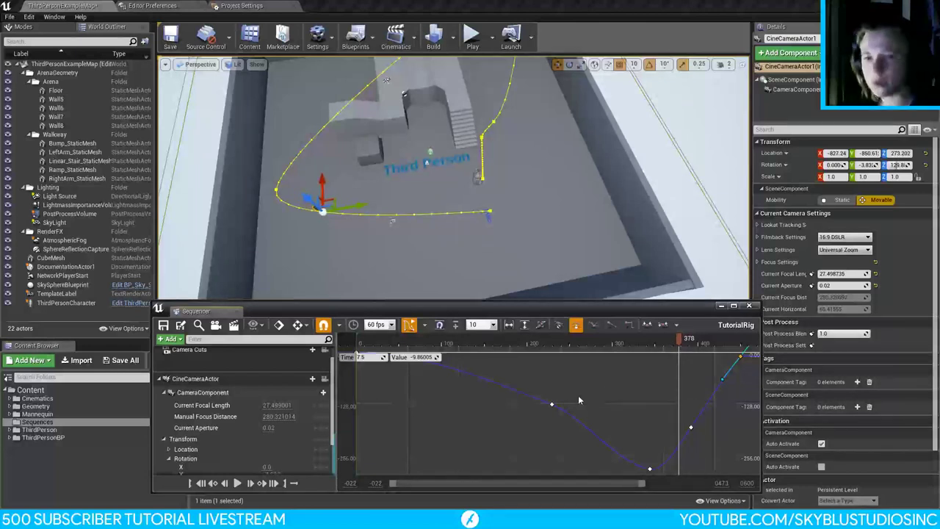
{"action": "left_click", "coordinate": [724, 412]}
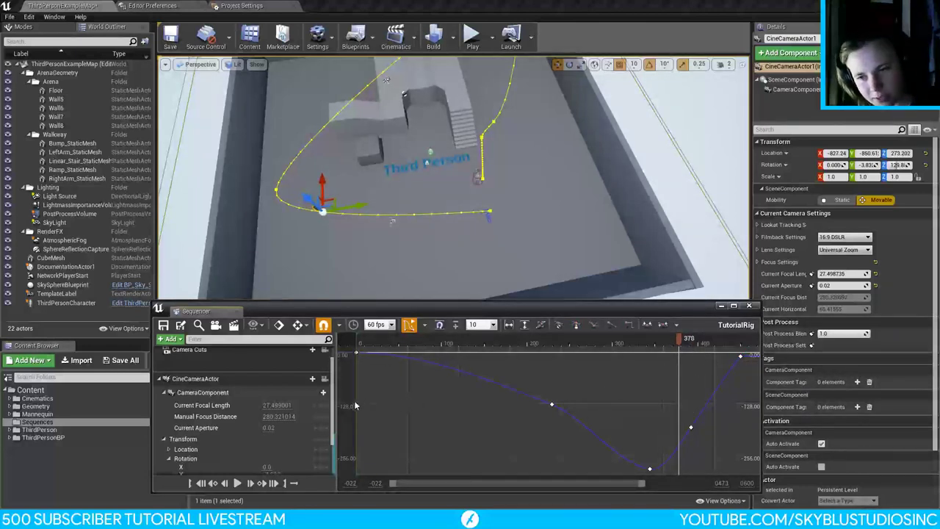
{"action": "left_click", "coordinate": [741, 357]}
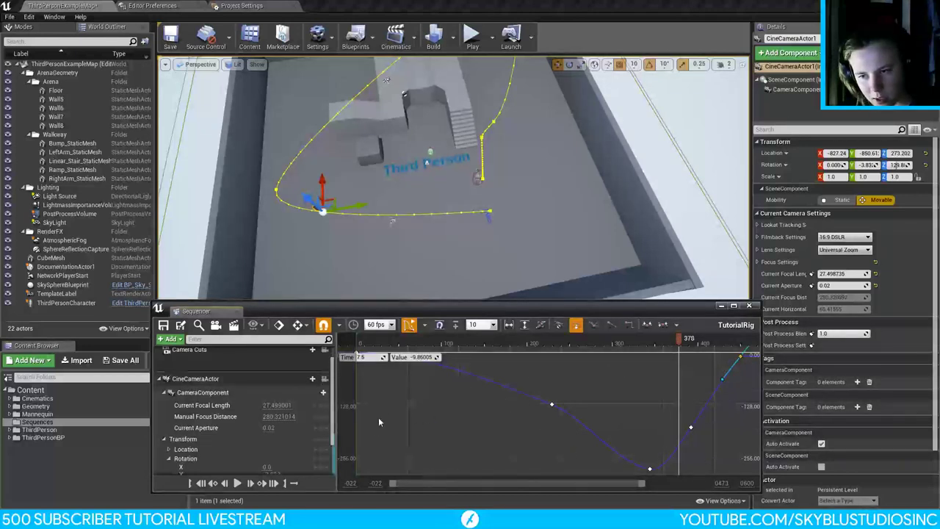
{"action": "right_click_drag", "start_coordinate": [683, 427], "coordinate": [601, 353]}
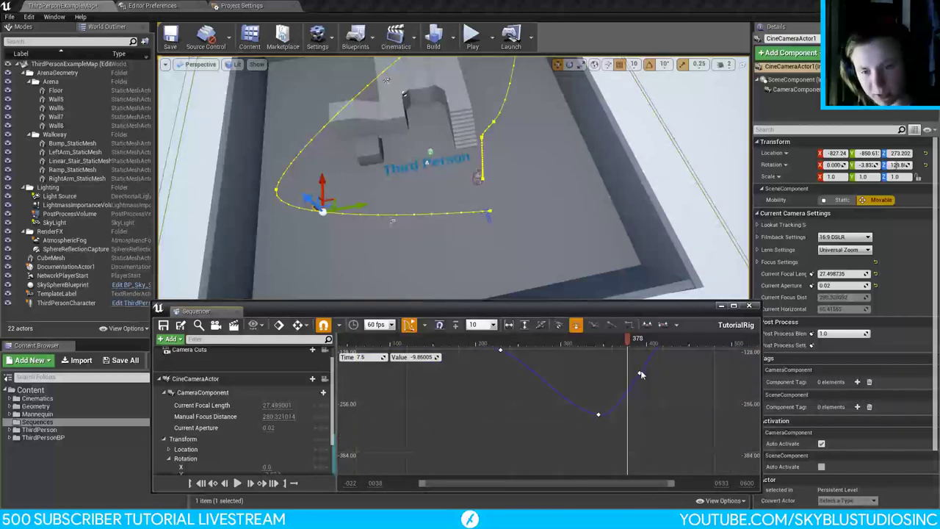
{"action": "left_click_drag", "start_coordinate": [640, 373], "coordinate": [663, 436]}
Step: Pan the curve graph to select the top Rotation Z key
{"action": "right_click_drag", "start_coordinate": [675, 384], "coordinate": [642, 434]}
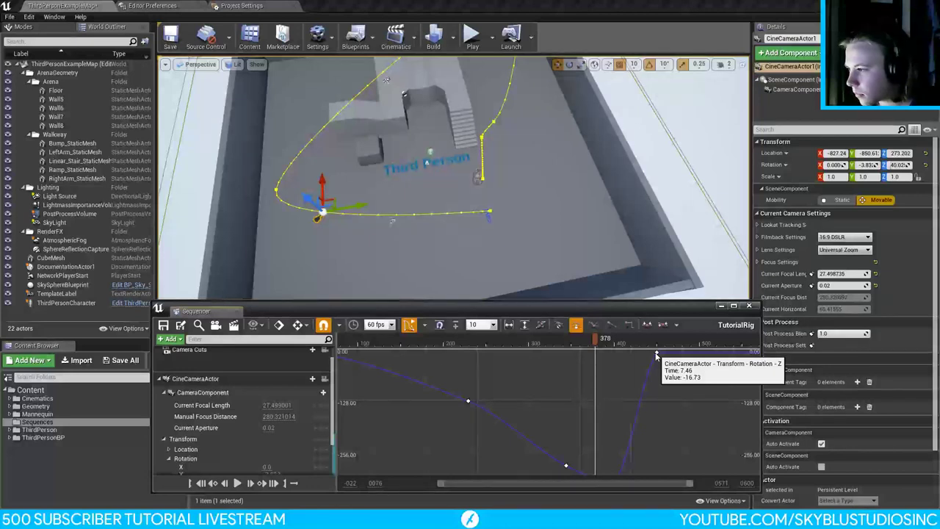
{"action": "left_click", "coordinate": [656, 355]}
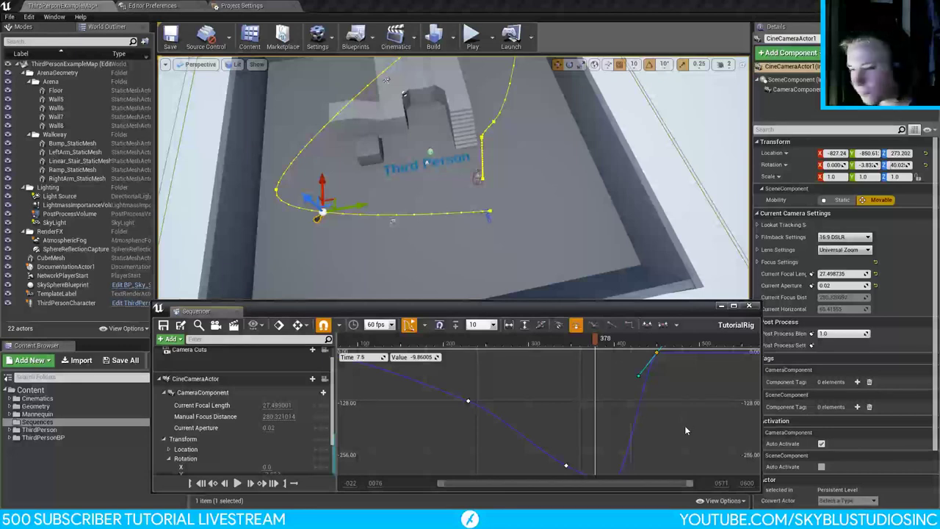
{"action": "right_click_drag", "start_coordinate": [680, 433], "coordinate": [660, 408]}
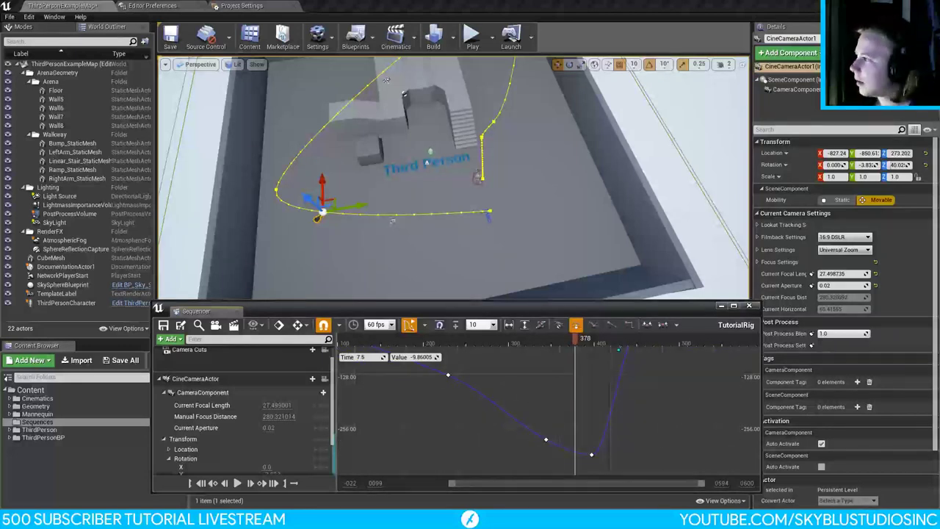
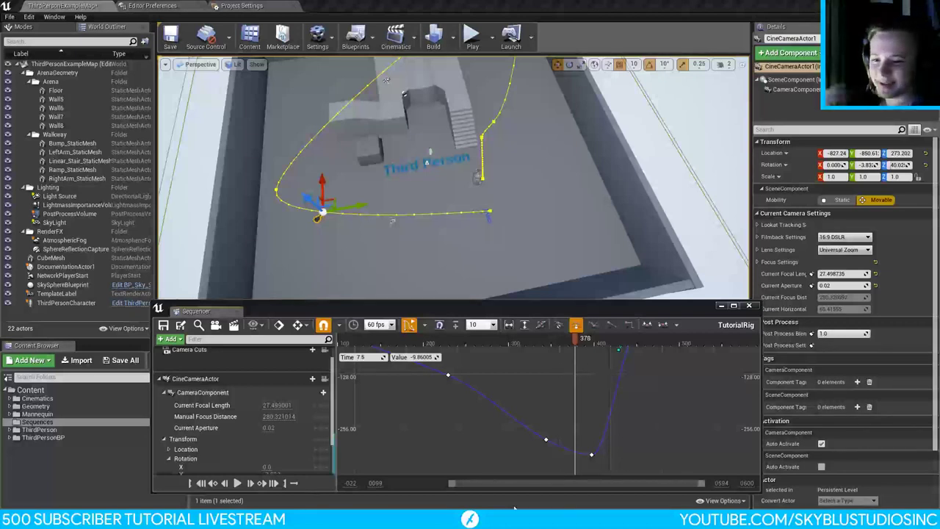
Step: At frame 450, change the CineCameraActor's Rotation Z key value to -360
{"action": "left_click_drag", "start_coordinate": [524, 490], "coordinate": [527, 505]}
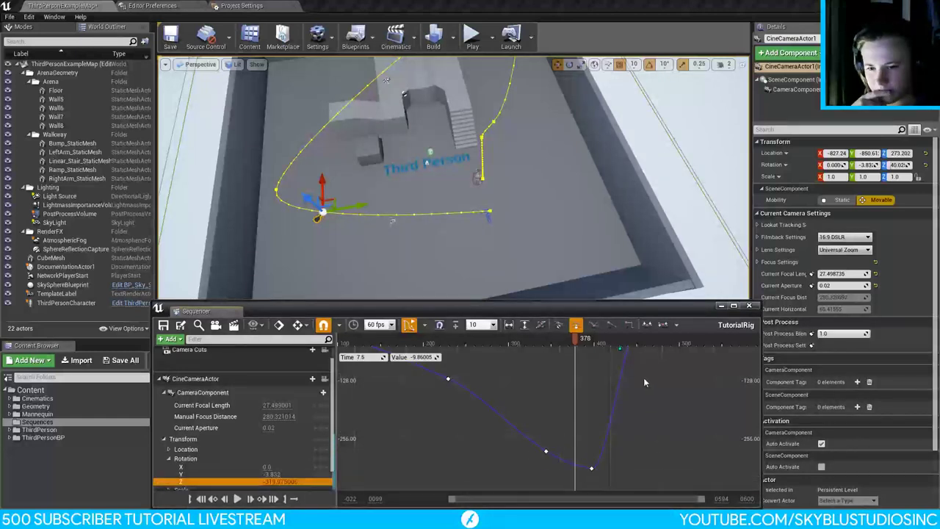
{"action": "right_click_drag", "start_coordinate": [643, 377], "coordinate": [615, 434]}
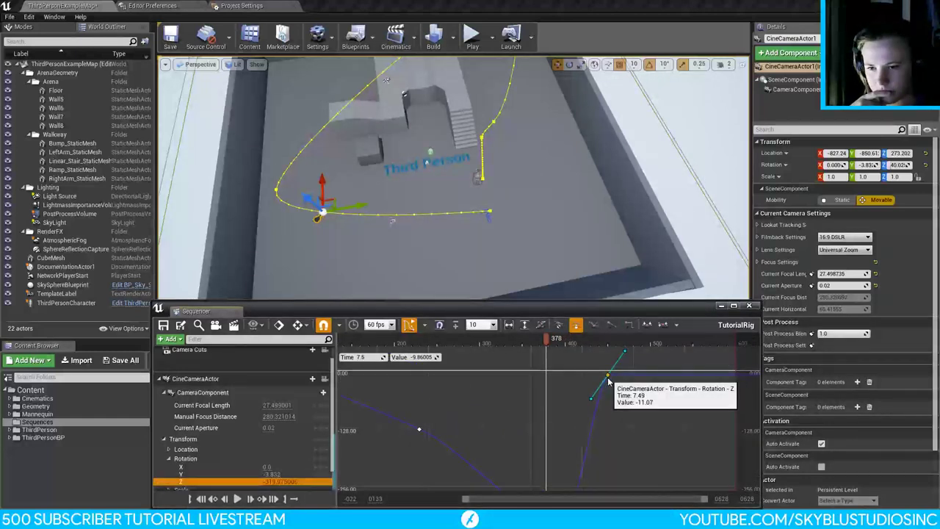
{"action": "left_click", "coordinate": [415, 357]}
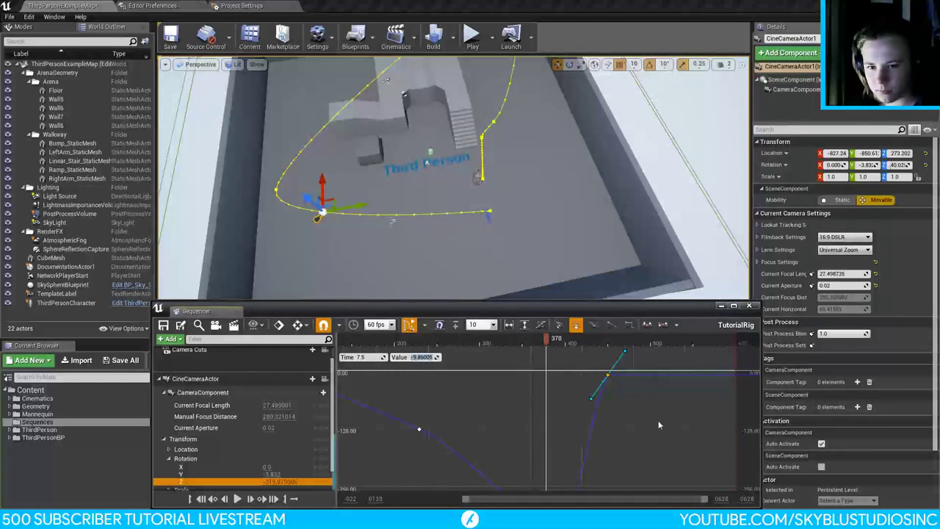
{"action": "right_click_drag", "start_coordinate": [658, 420], "coordinate": [711, 413]}
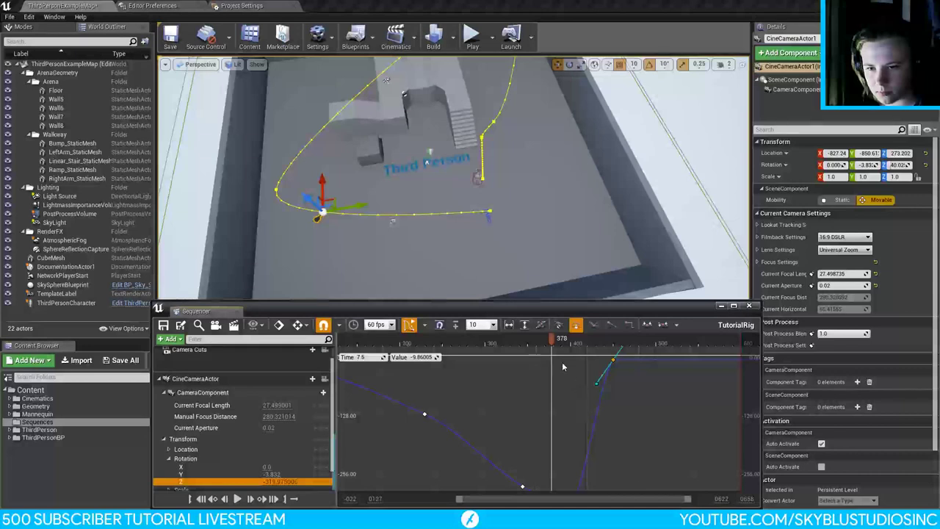
{"action": "left_click_drag", "start_coordinate": [555, 343], "coordinate": [614, 365]}
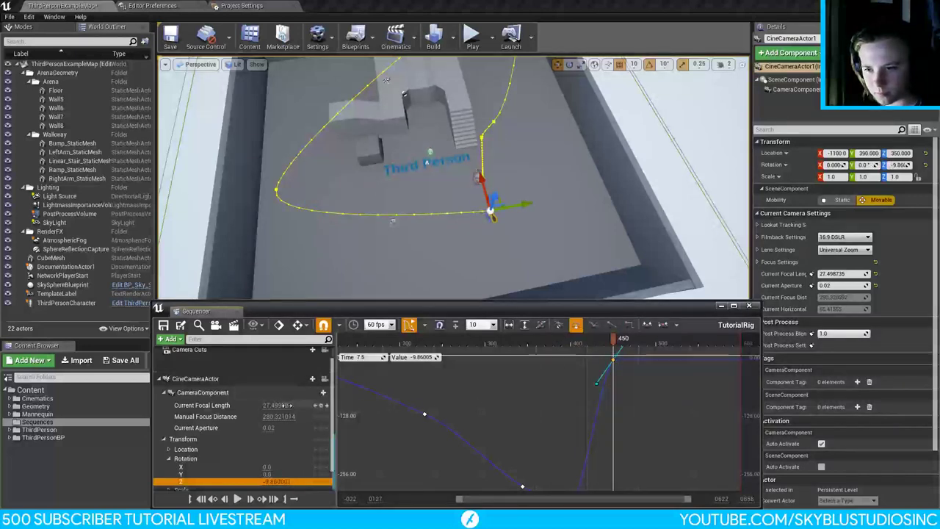
{"action": "left_click", "coordinate": [277, 481]}
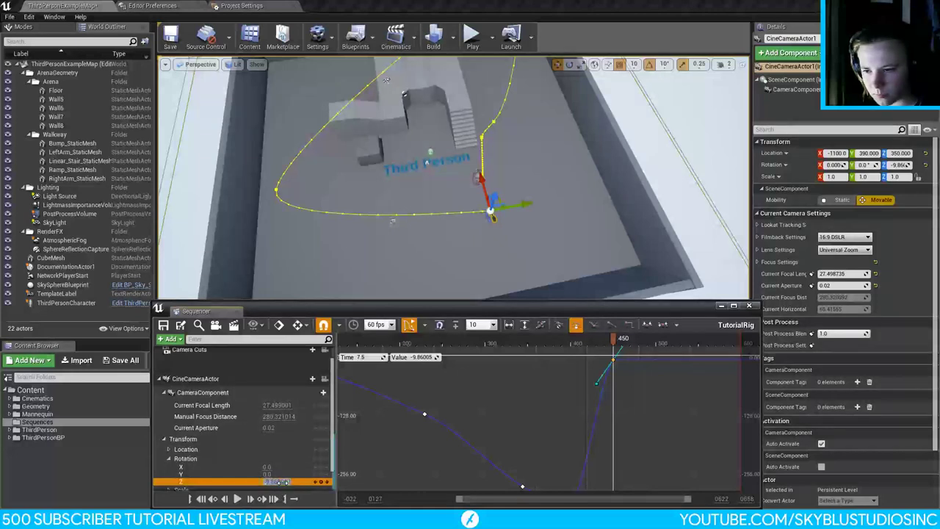
{"action": "type", "text": "-"}
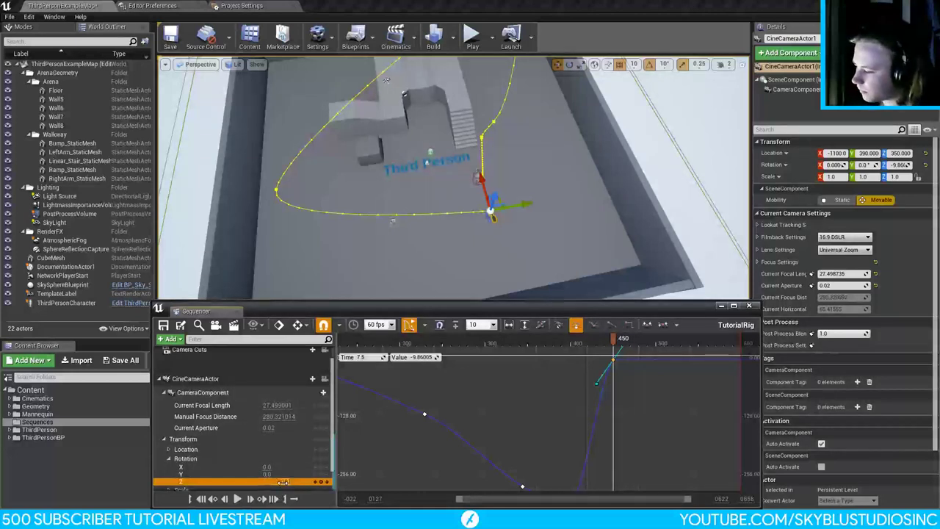
{"action": "type", "text": "360"}
{"action": "key", "text": "Return"}
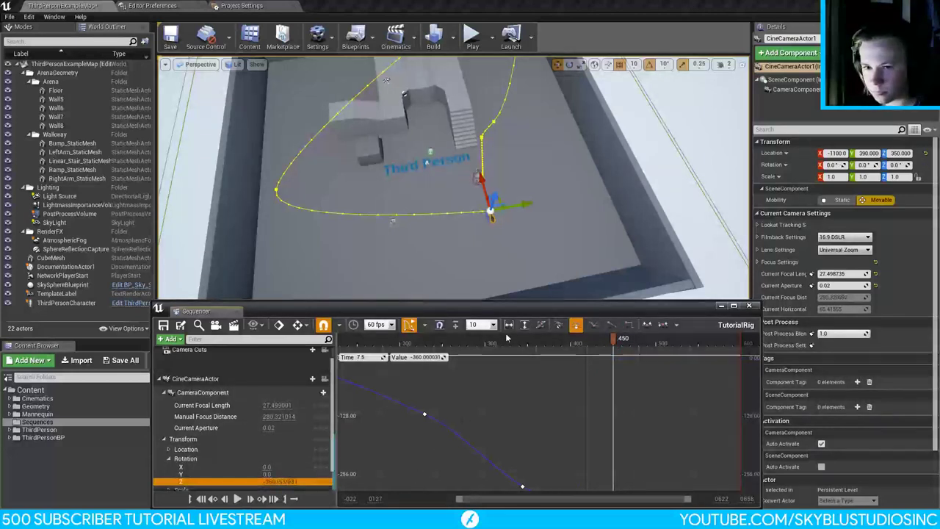
Step: Pilot CineCameraActor1 and play TutorialRig from frame 330 to preview the camera move
{"action": "left_click_drag", "start_coordinate": [606, 345], "coordinate": [355, 371]}
{"action": "left_click", "coordinate": [325, 379]}
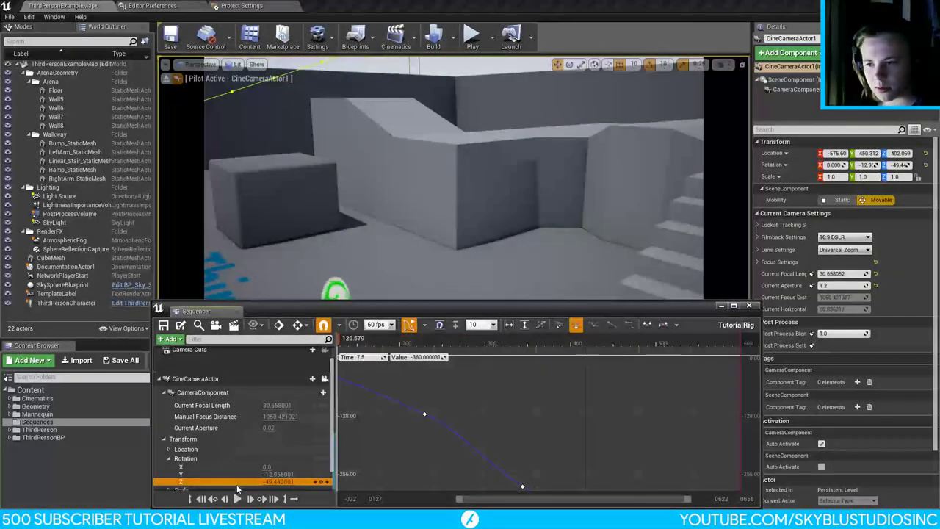
{"action": "left_click", "coordinate": [237, 499]}
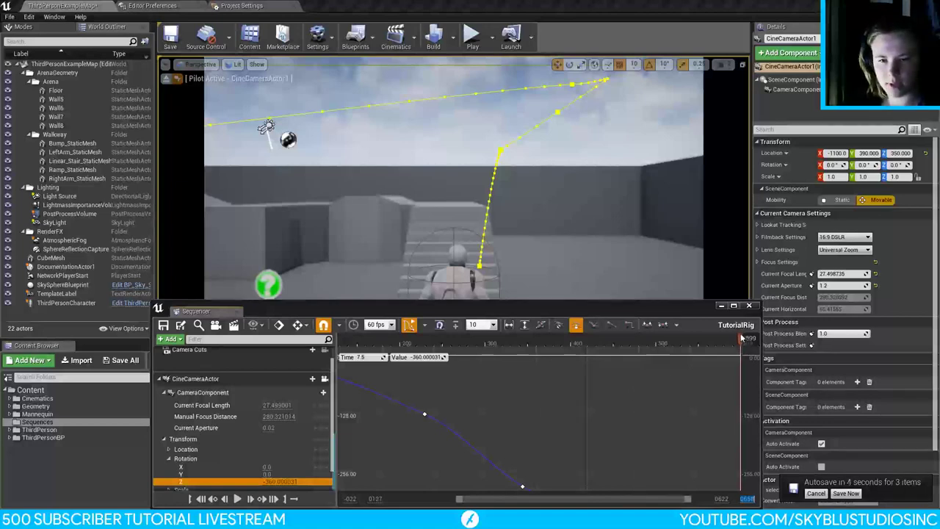
{"action": "left_click_drag", "start_coordinate": [691, 341], "coordinate": [637, 340]}
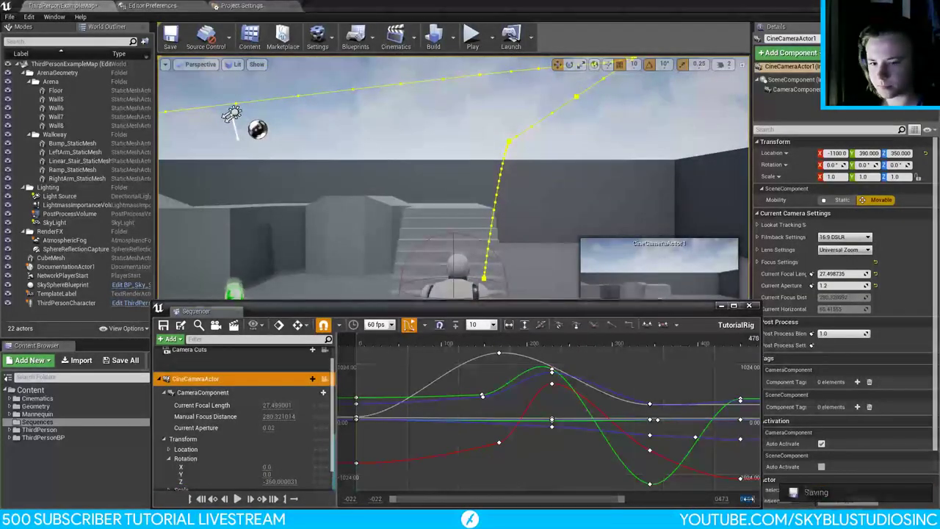
Step: Set the sequence end frame to 450 and display only the Rotation Z curve
{"action": "type", "text": "450"}
{"action": "key", "text": "Return"}
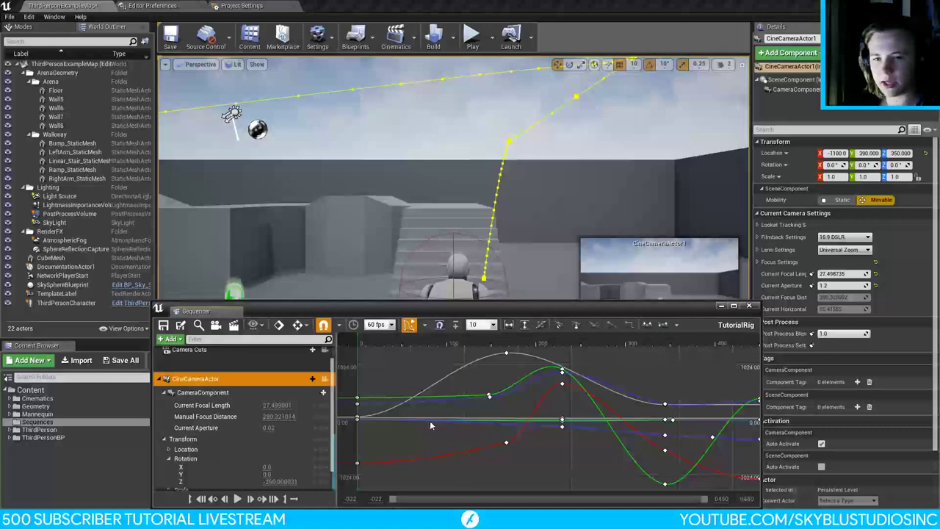
{"action": "left_click", "coordinate": [408, 324]}
{"action": "left_click", "coordinate": [408, 324]}
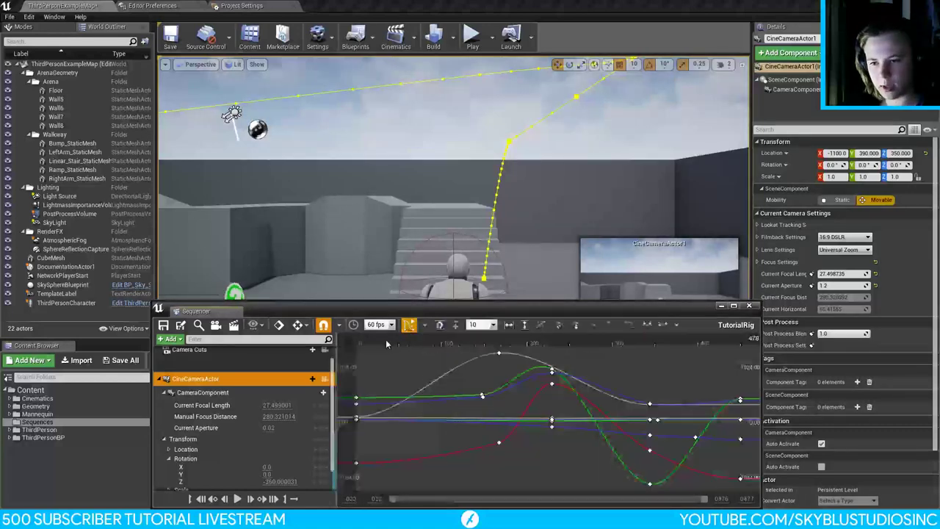
{"action": "scroll", "coordinate": [231, 440], "scroll_direction": "down", "scroll_amount": 1}
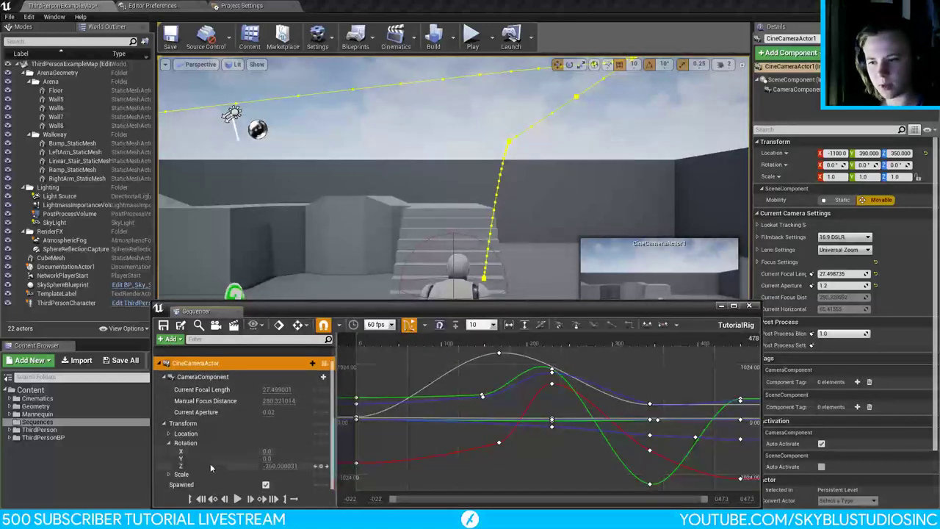
{"action": "left_click", "coordinate": [209, 464]}
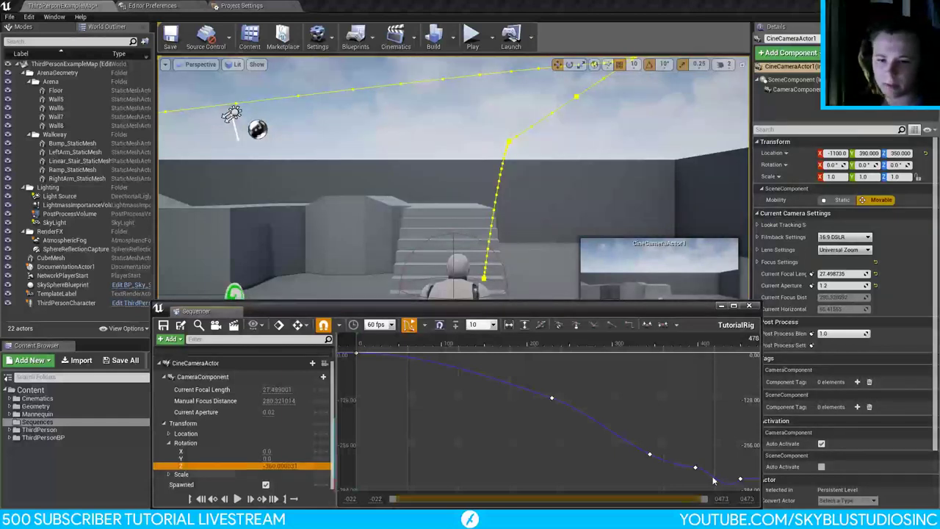
Step: Adjust the last two Rotation Z keys so the curve flattens into the final key
{"action": "left_click", "coordinate": [740, 480]}
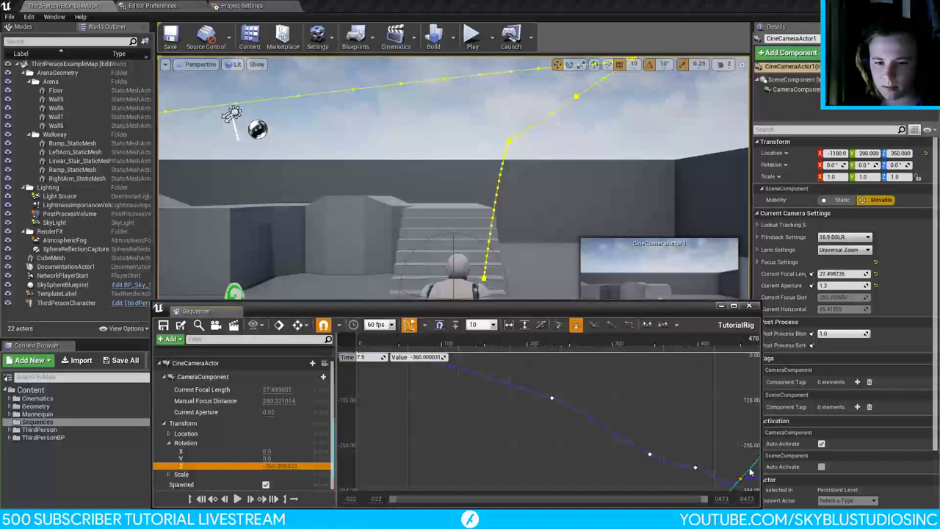
{"action": "left_click_drag", "start_coordinate": [717, 482], "coordinate": [711, 461]}
{"action": "left_click", "coordinate": [692, 450]}
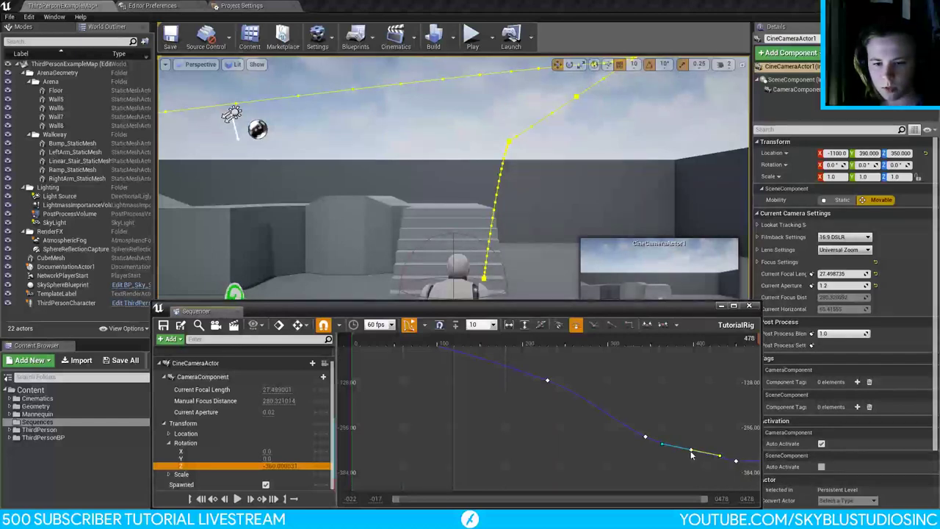
{"action": "left_click_drag", "start_coordinate": [691, 450], "coordinate": [691, 455]}
{"action": "left_click", "coordinate": [692, 408]}
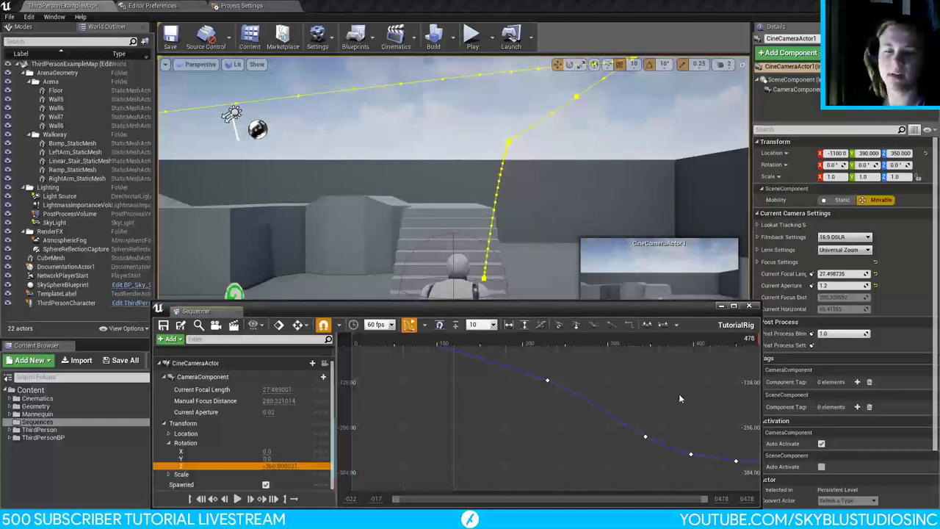
Step: Move an earlier Rotation Z key lower and trim the visible range to end at 450
{"action": "left_click_drag", "start_coordinate": [550, 381], "coordinate": [528, 403]}
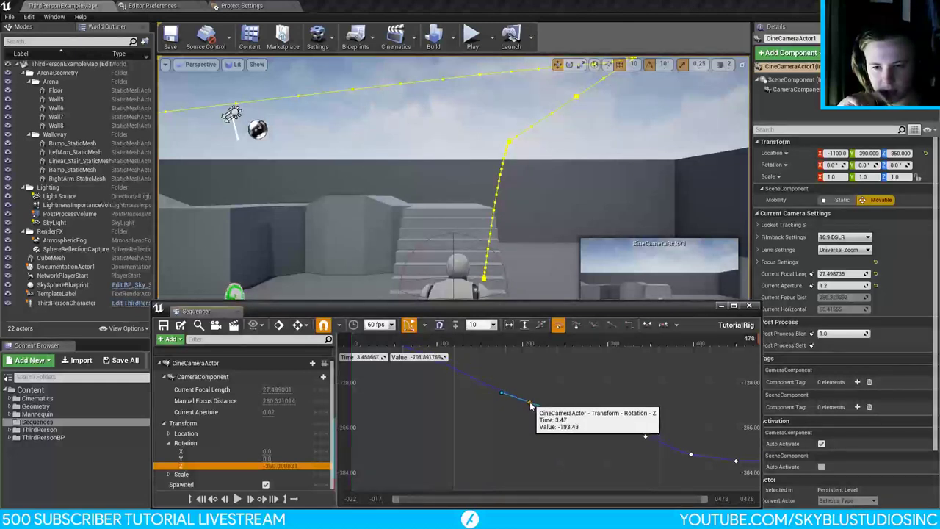
{"action": "left_click", "coordinate": [640, 439]}
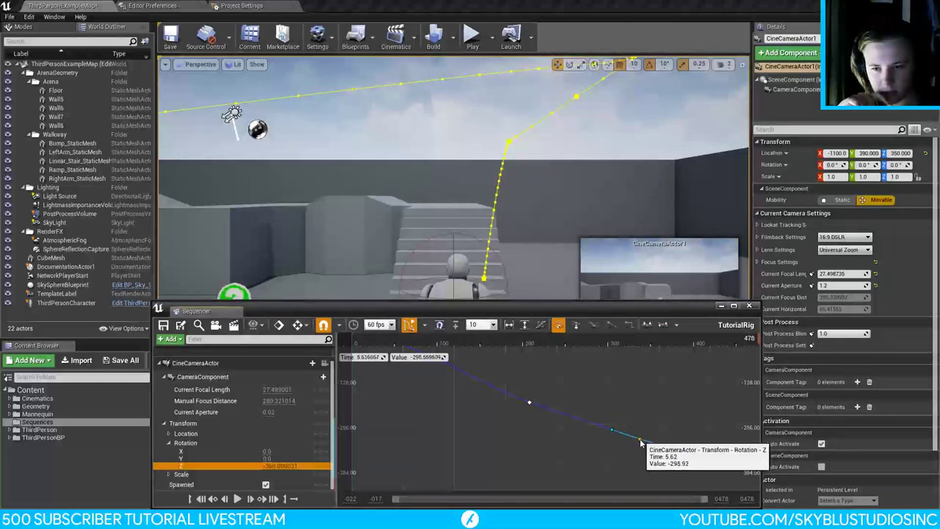
{"action": "left_click", "coordinate": [685, 486]}
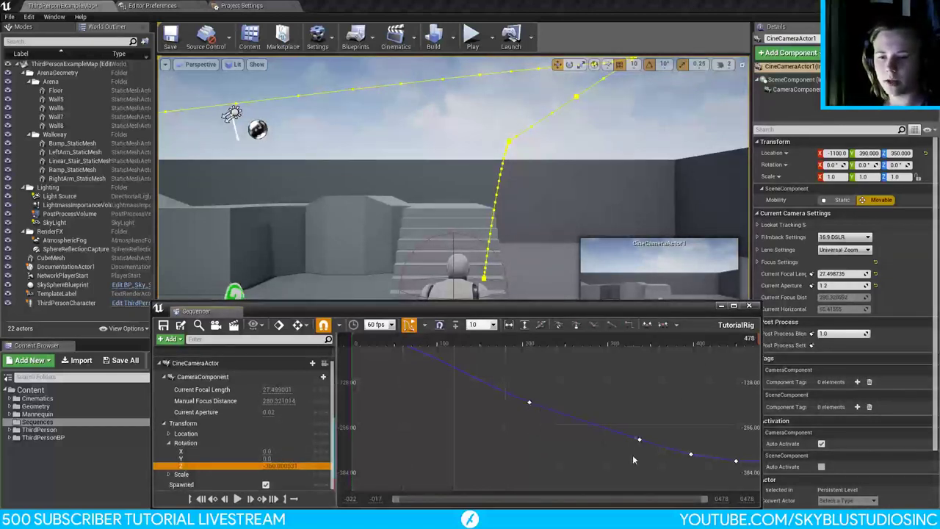
{"action": "mouse_move", "coordinate": [639, 441]}
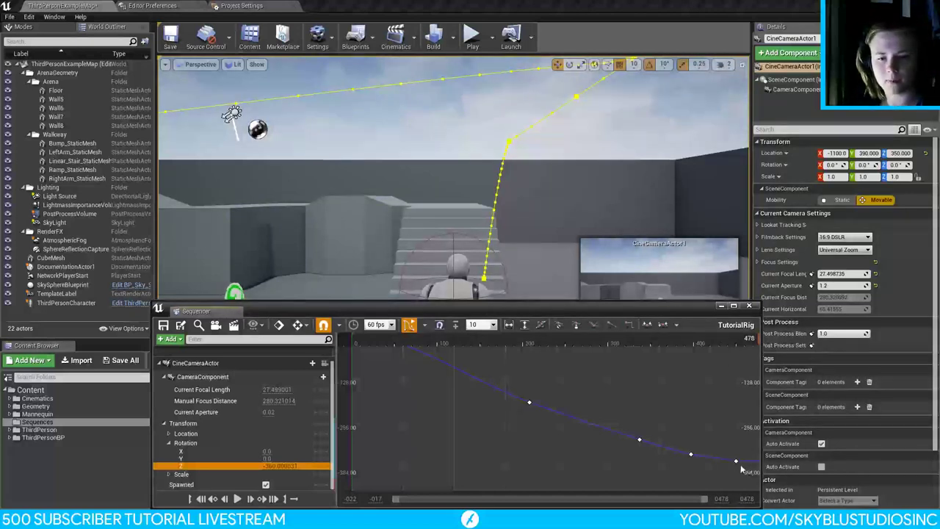
{"action": "mouse_move", "coordinate": [736, 463]}
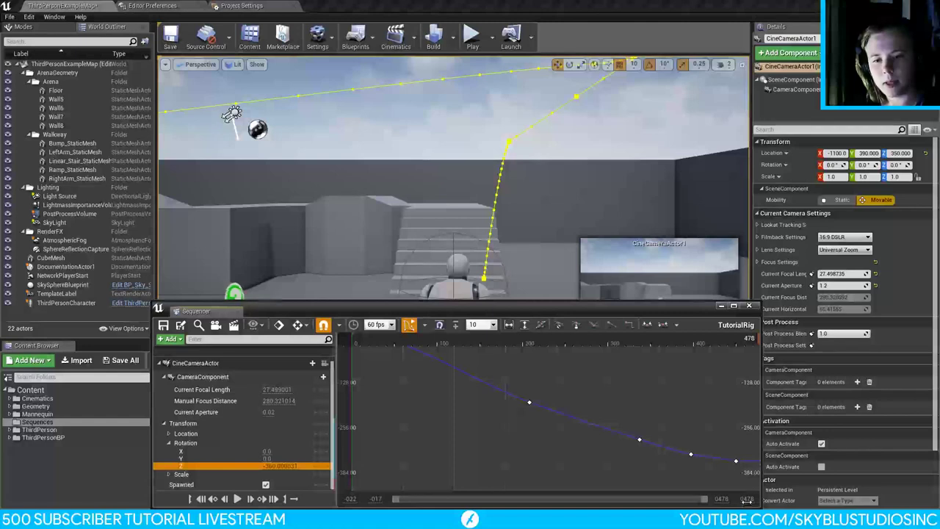
{"action": "left_click_drag", "start_coordinate": [747, 498], "coordinate": [711, 502]}
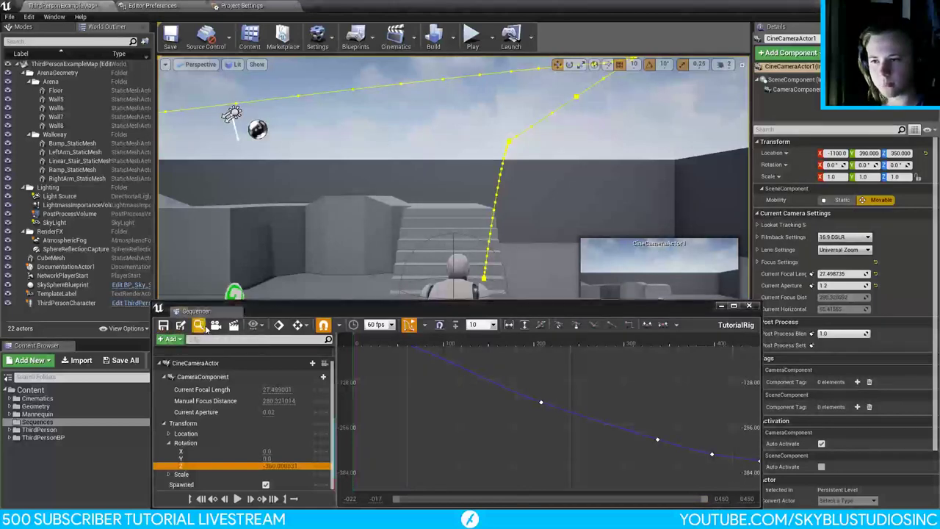
Step: Close Sequencer and open ThirdPersonCharacter from ThirdPersonBP/Blueprints
{"action": "left_click", "coordinate": [236, 313]}
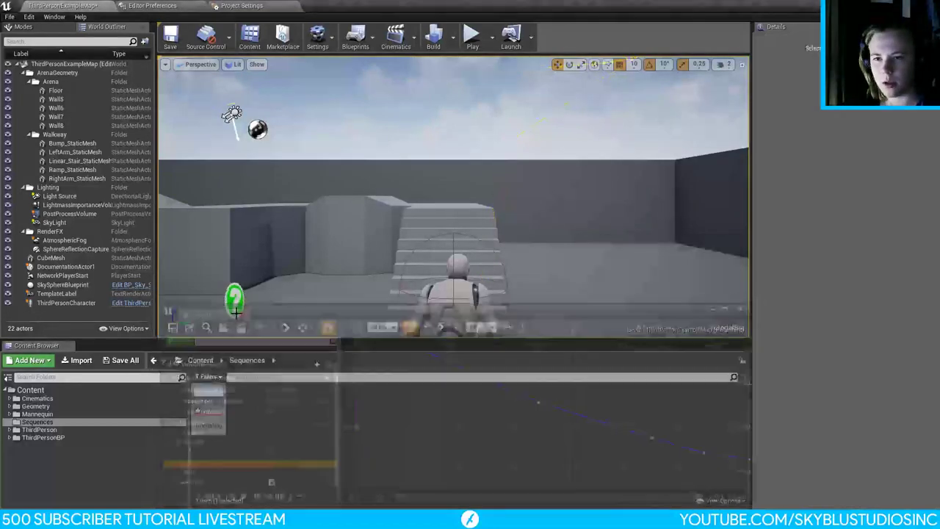
{"action": "left_click", "coordinate": [52, 437]}
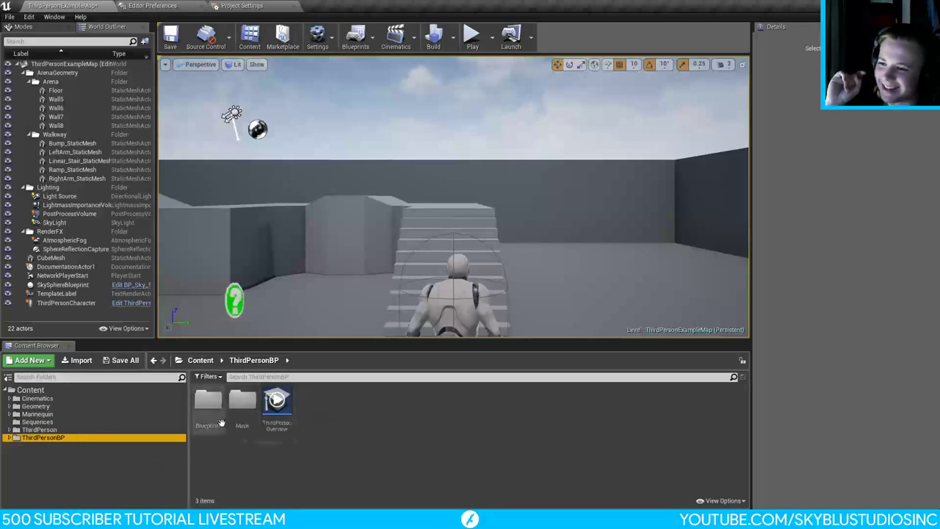
{"action": "left_click", "coordinate": [216, 412]}
{"action": "double_click", "coordinate": [216, 412]}
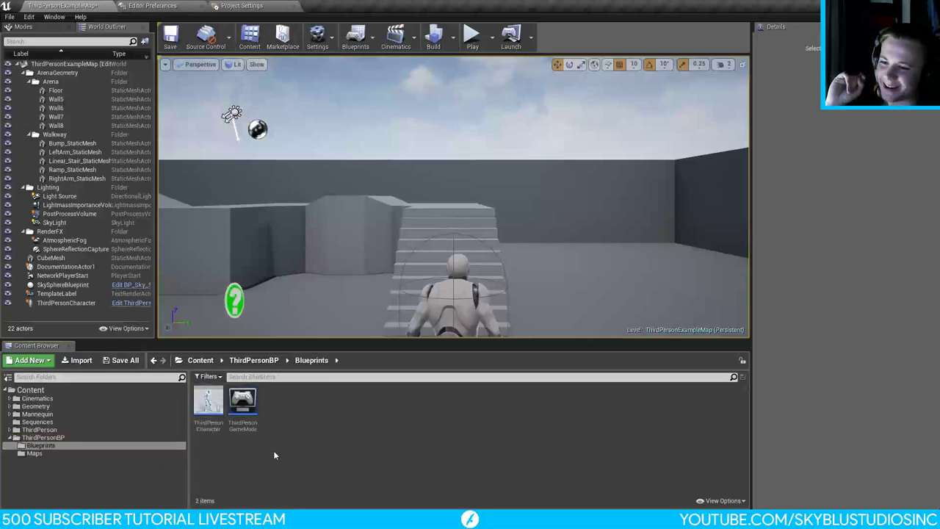
{"action": "double_click", "coordinate": [205, 411]}
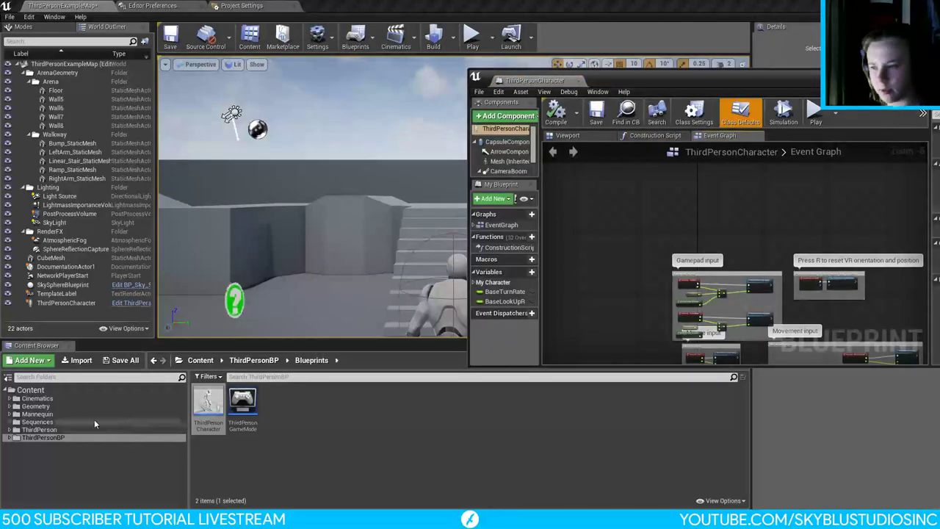
Step: Reopen TutorialRig and show the camera's Location Z curve at the sequence end
{"action": "left_click", "coordinate": [154, 422]}
{"action": "double_click", "coordinate": [208, 403]}
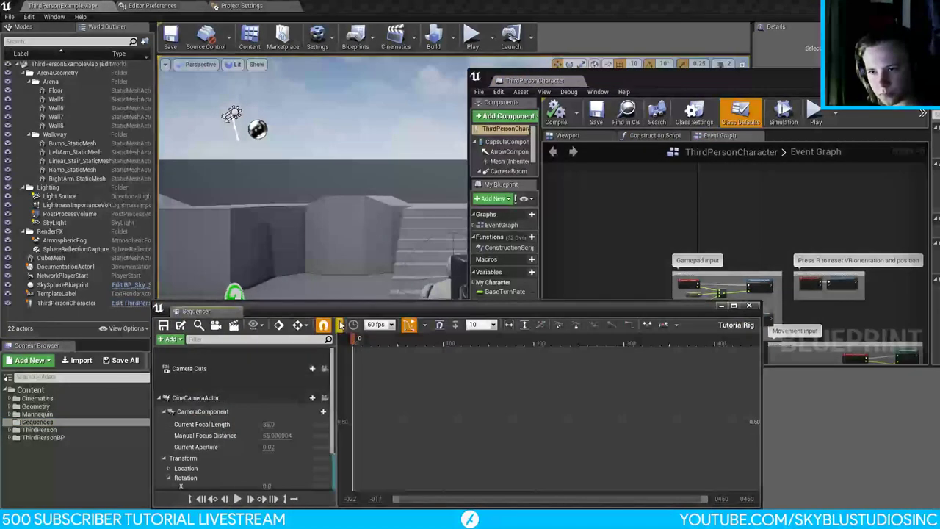
{"action": "left_click_drag", "start_coordinate": [344, 305], "coordinate": [328, 224]}
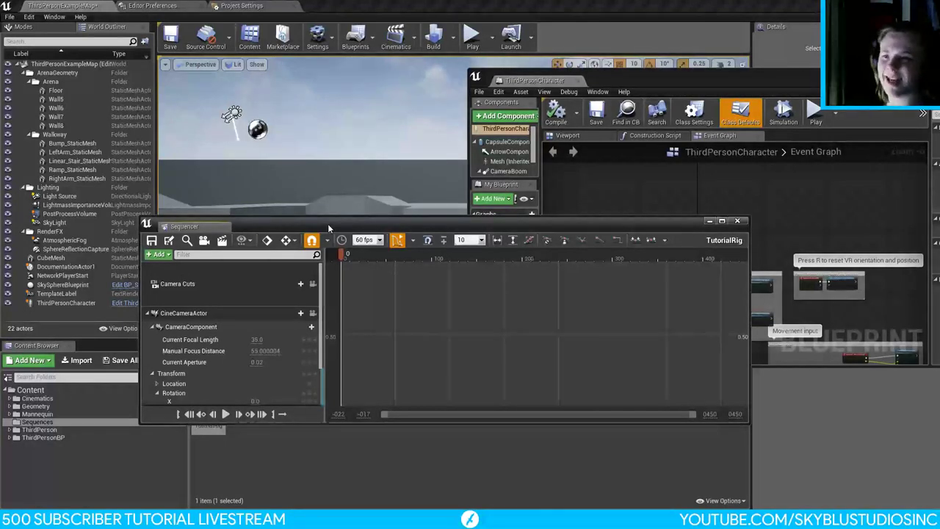
{"action": "left_click", "coordinate": [153, 327]}
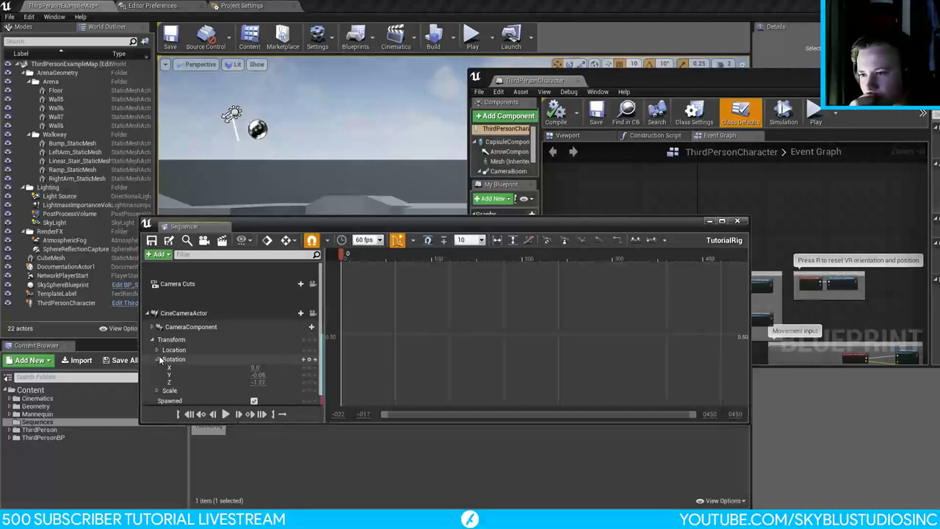
{"action": "left_click", "coordinate": [157, 351]}
{"action": "left_click", "coordinate": [212, 371]}
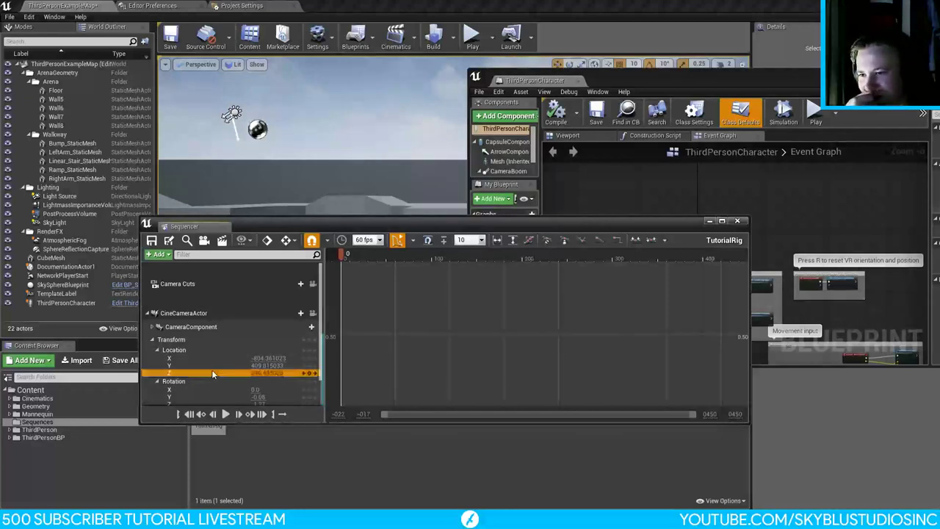
{"action": "left_click_drag", "start_coordinate": [700, 254], "coordinate": [745, 255]}
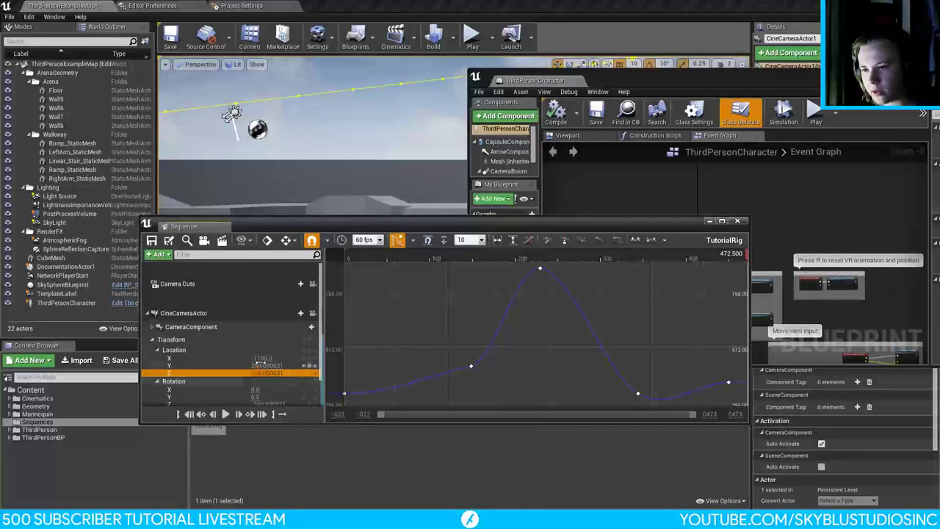
Step: Move Sequencer down and show the character blueprint's Viewport in 3D
{"action": "left_click_drag", "start_coordinate": [420, 215], "coordinate": [420, 276]}
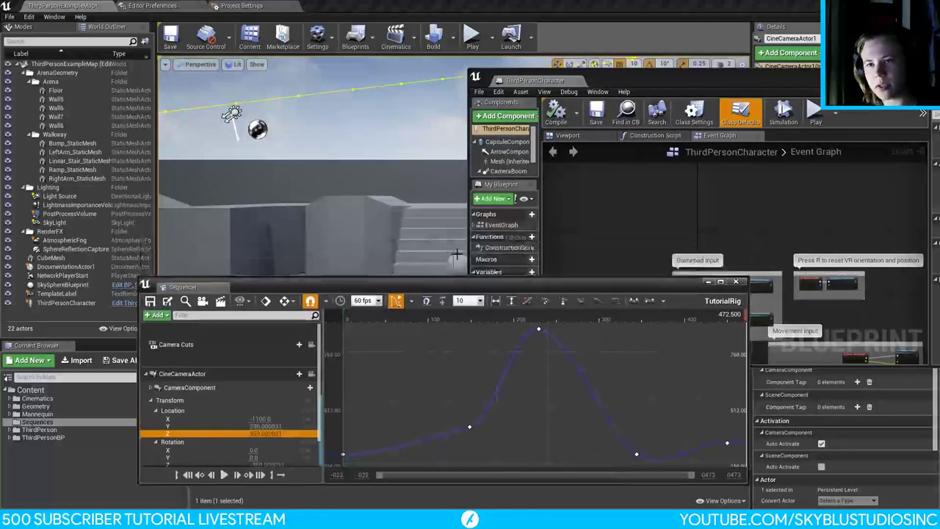
{"action": "left_click_drag", "start_coordinate": [518, 282], "coordinate": [515, 339]}
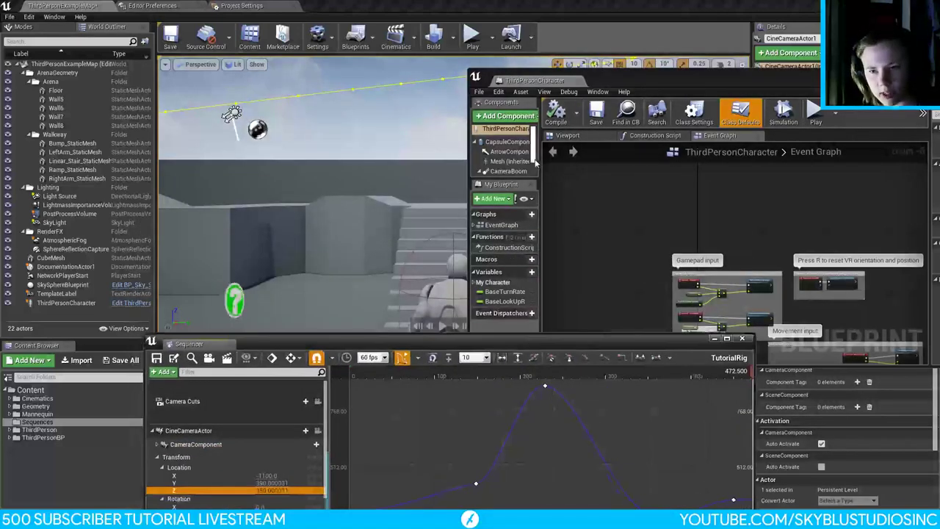
{"action": "scroll", "coordinate": [525, 150], "scroll_direction": "down", "scroll_amount": 1}
{"action": "left_click", "coordinate": [565, 137]}
Step: Set the CameraBoom's Target Arm Length to 350
{"action": "left_click", "coordinate": [508, 155]}
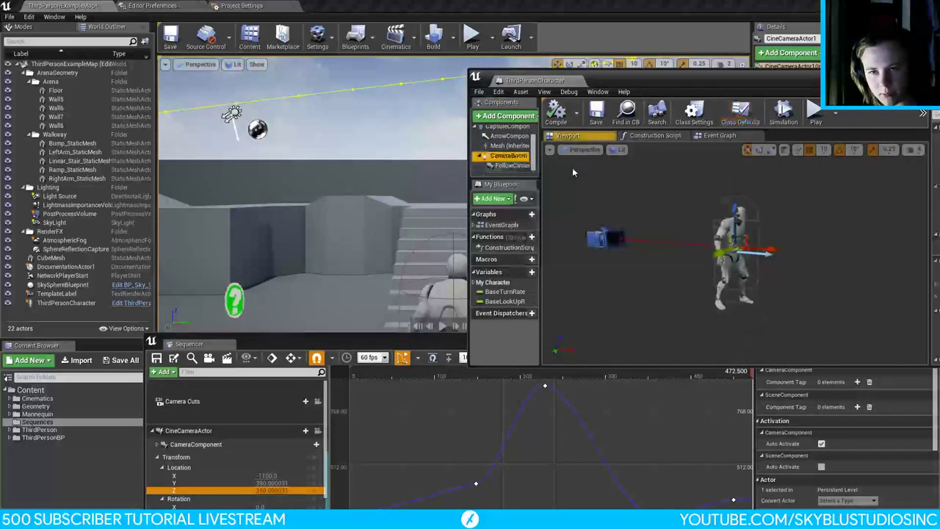
{"action": "left_click_drag", "start_coordinate": [757, 75], "coordinate": [570, 77]}
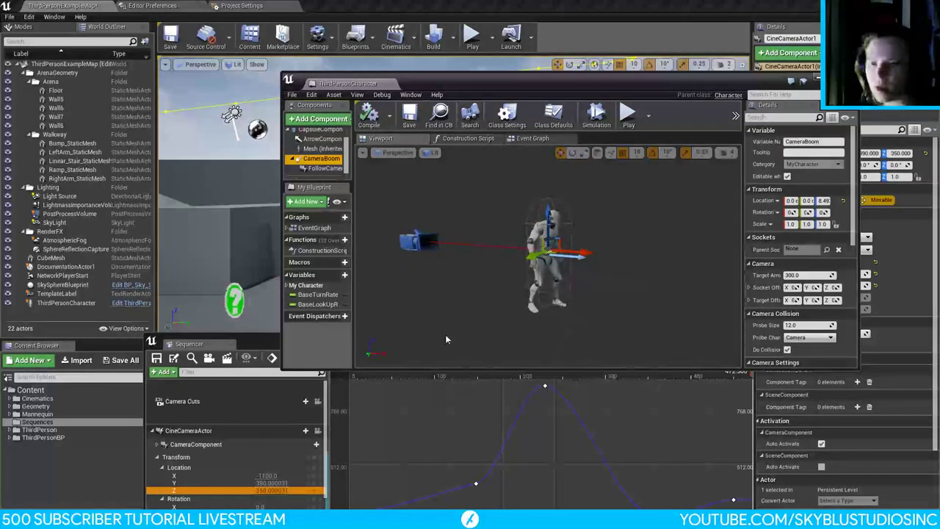
{"action": "left_click_drag", "start_coordinate": [440, 87], "coordinate": [458, 52]}
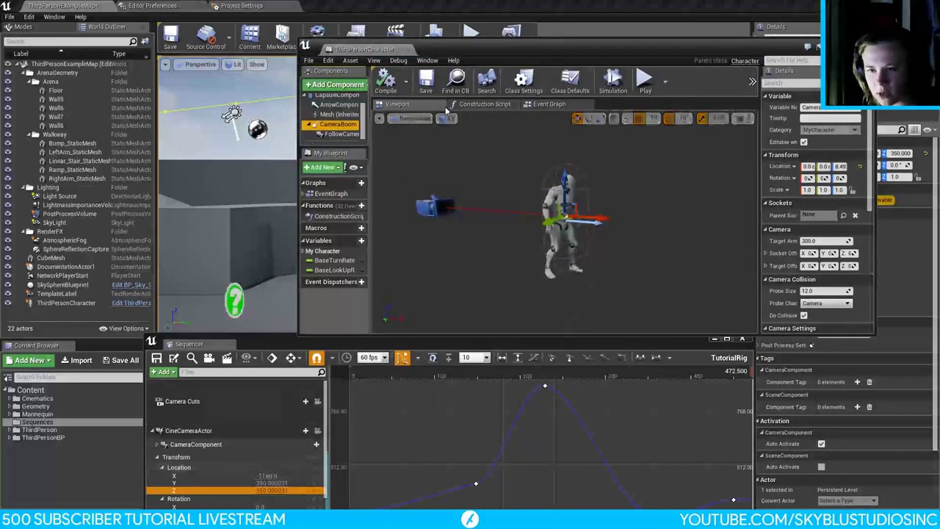
{"action": "left_click_drag", "start_coordinate": [548, 46], "coordinate": [450, 340]}
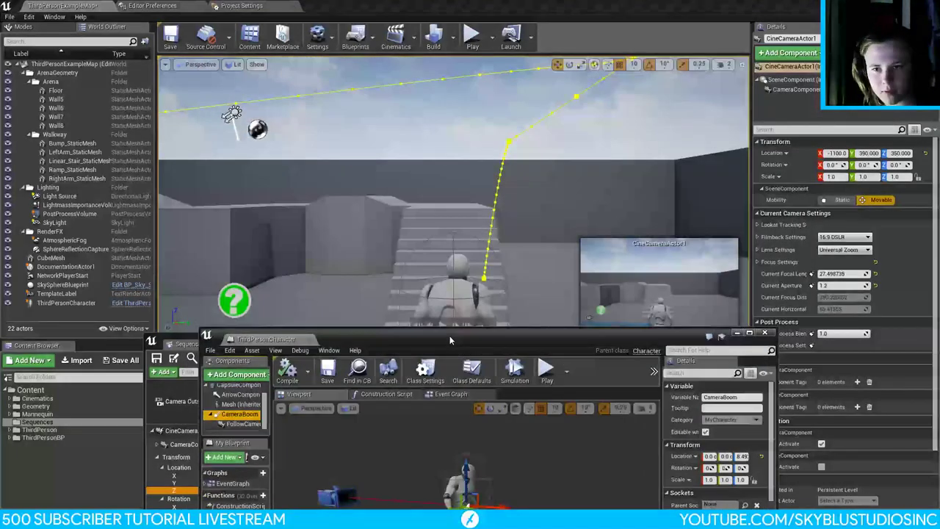
{"action": "left_click", "coordinate": [471, 266]}
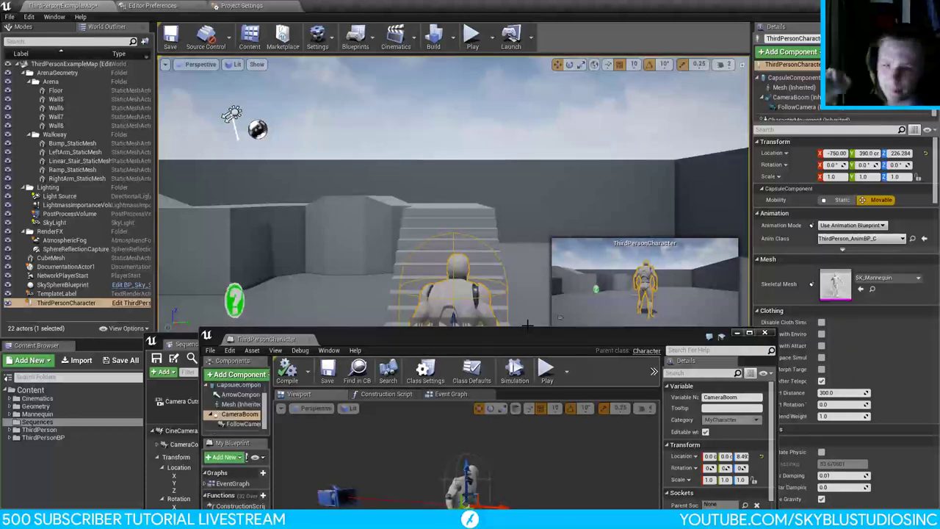
{"action": "left_click_drag", "start_coordinate": [499, 339], "coordinate": [487, 210]}
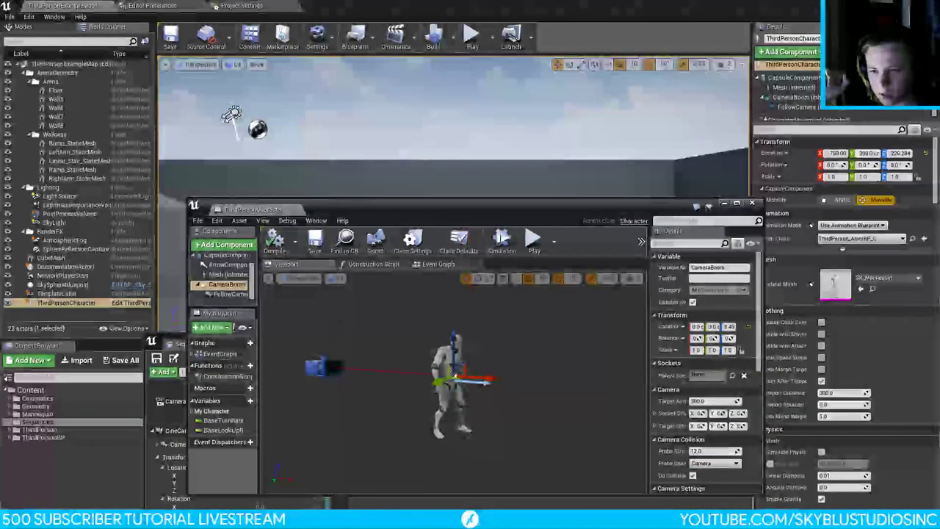
{"action": "left_click", "coordinate": [230, 294]}
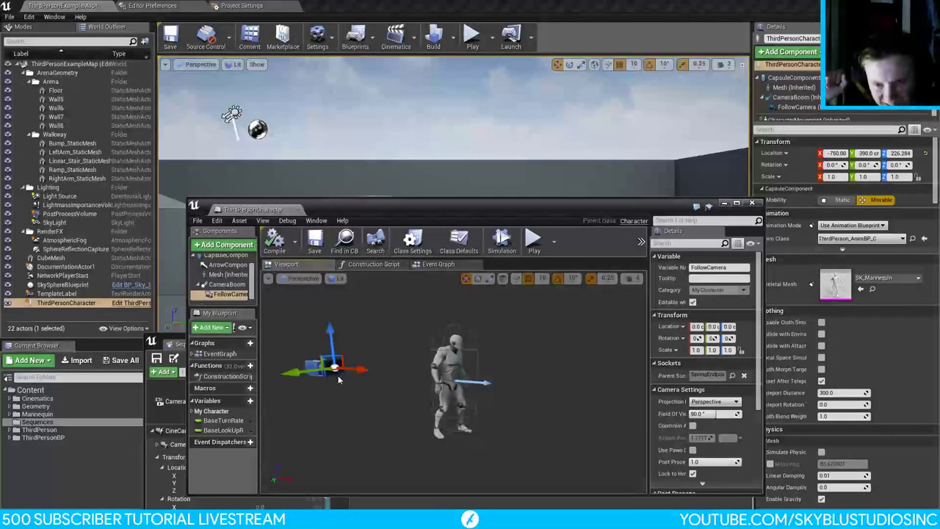
{"action": "left_click", "coordinate": [226, 284]}
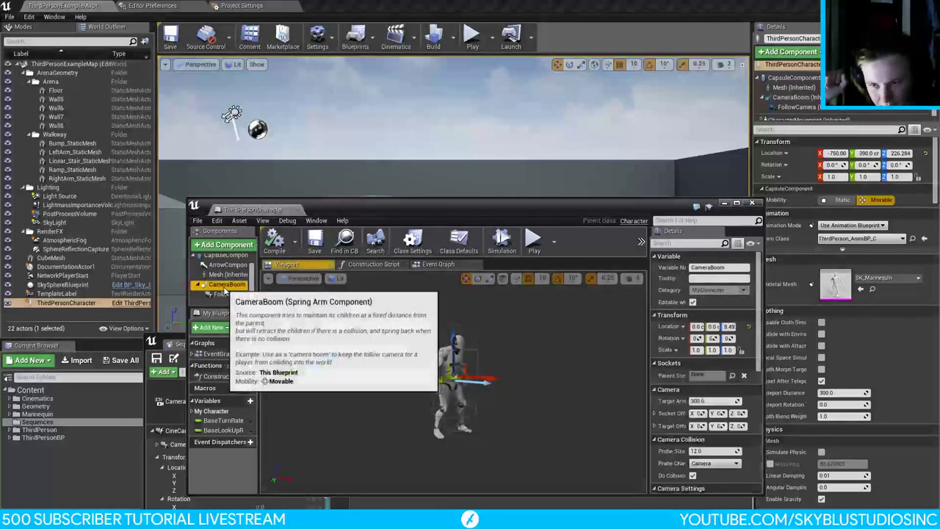
{"action": "left_click", "coordinate": [722, 400]}
{"action": "type", "text": "35"}
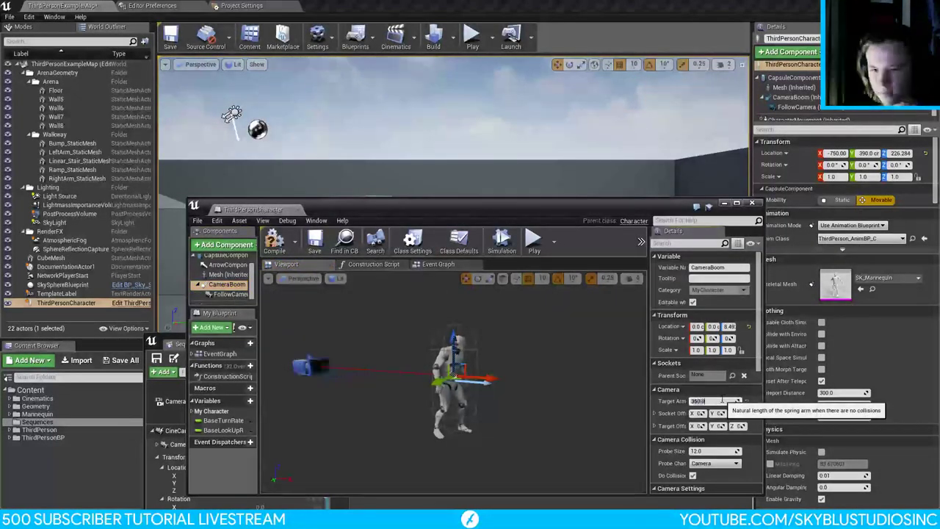
{"action": "type", "text": "0"}
{"action": "key", "text": "Return"}
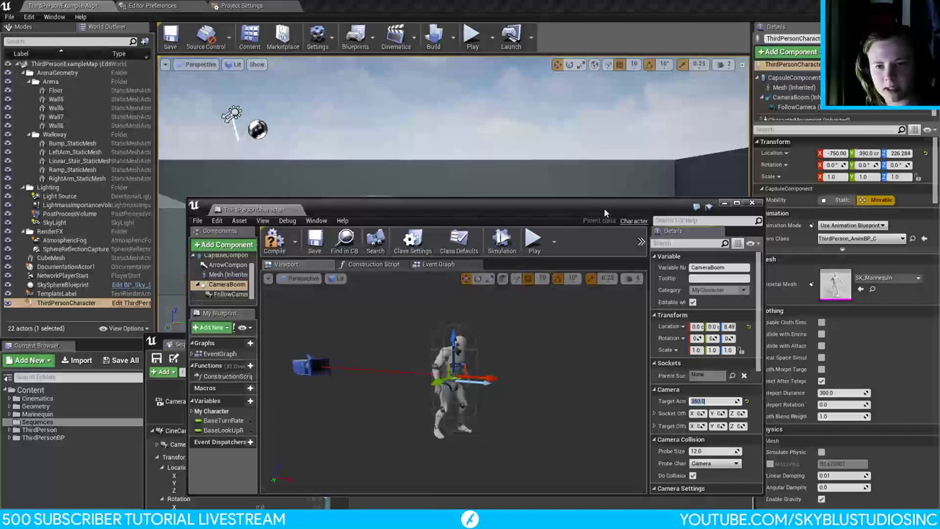
Step: Raise the FollowCamera to Location Z 123 and compile the character blueprint
{"action": "left_click_drag", "start_coordinate": [604, 212], "coordinate": [546, 205]}
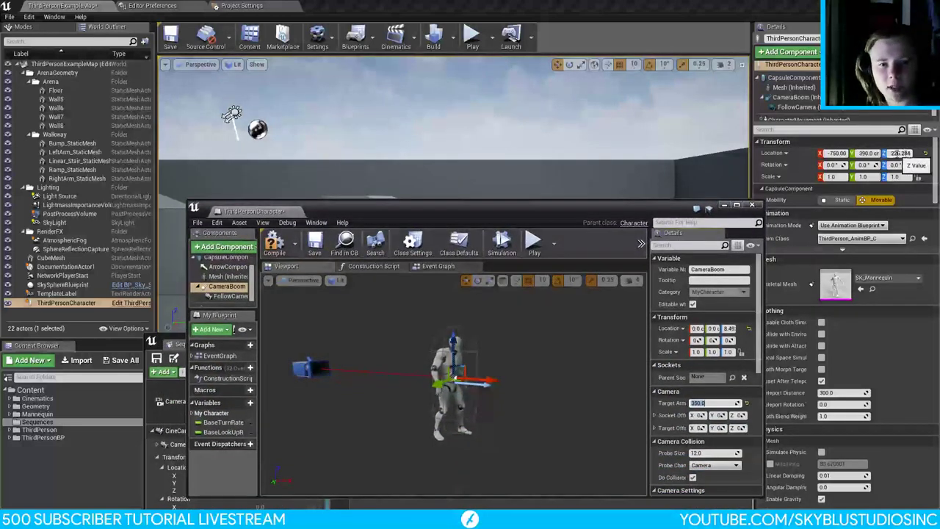
{"action": "left_click_drag", "start_coordinate": [526, 205], "coordinate": [662, 90]}
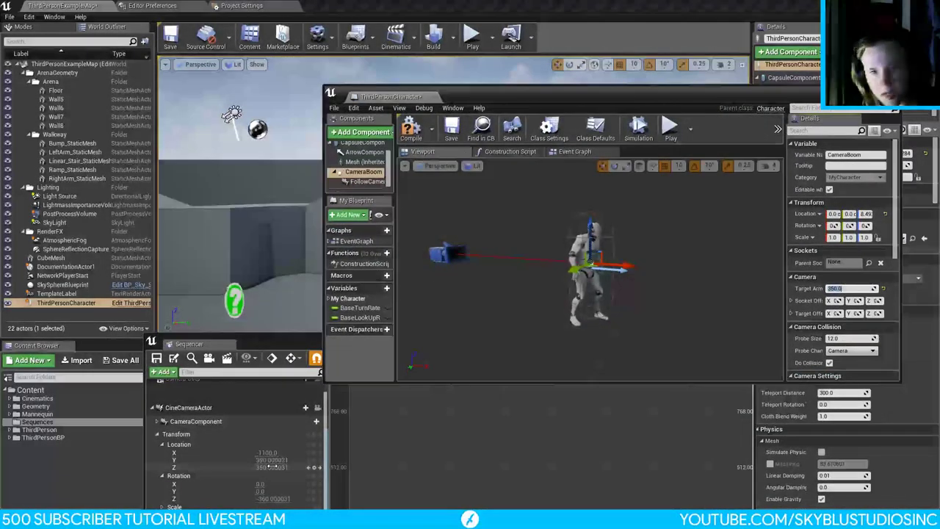
{"action": "left_click_drag", "start_coordinate": [605, 91], "coordinate": [528, 124]}
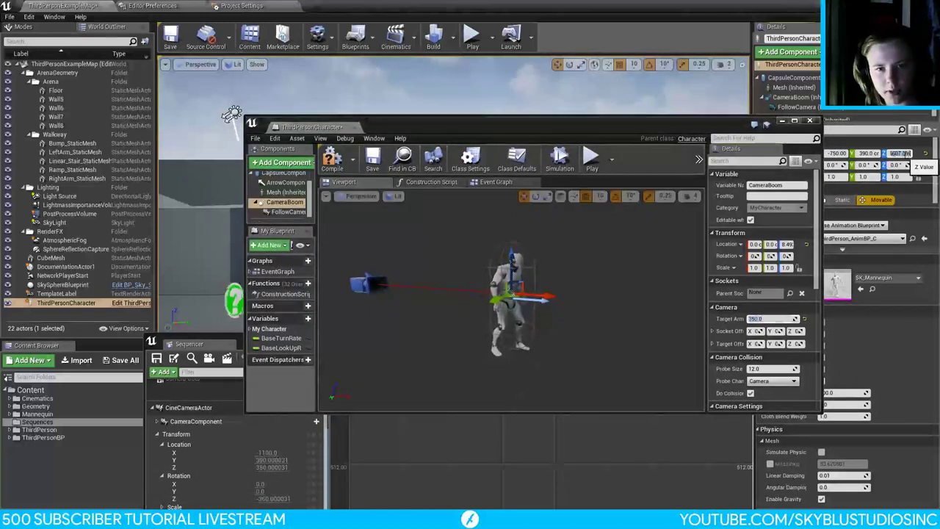
{"action": "left_click", "coordinate": [902, 153]}
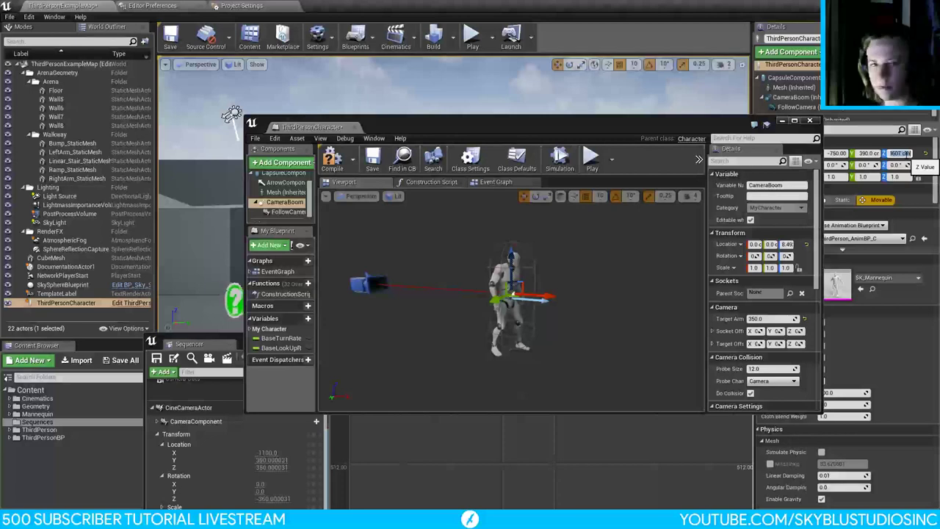
{"action": "left_click", "coordinate": [375, 282]}
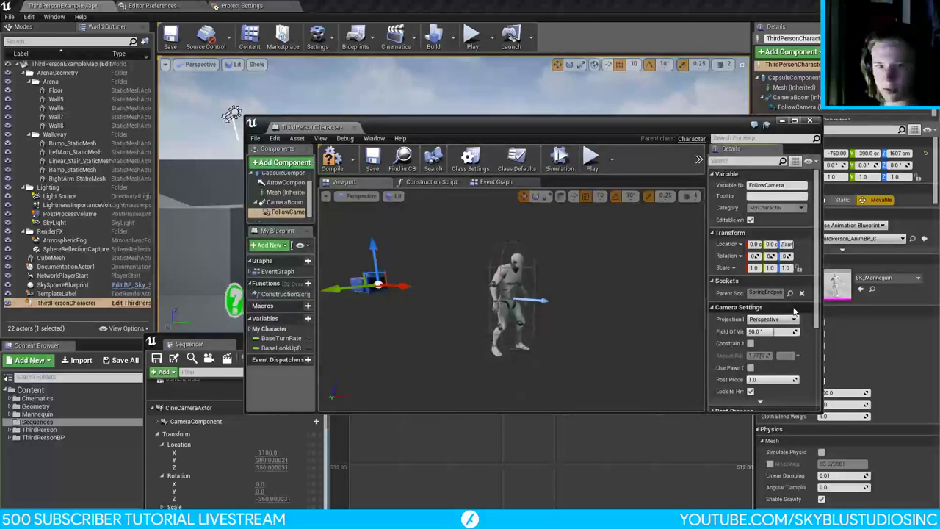
{"action": "key", "text": "Return"}
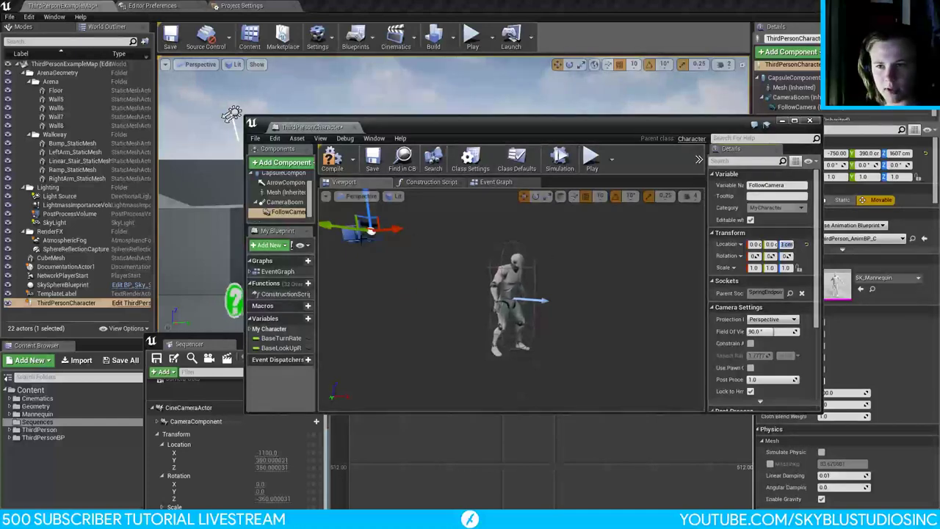
{"action": "left_click", "coordinate": [332, 158]}
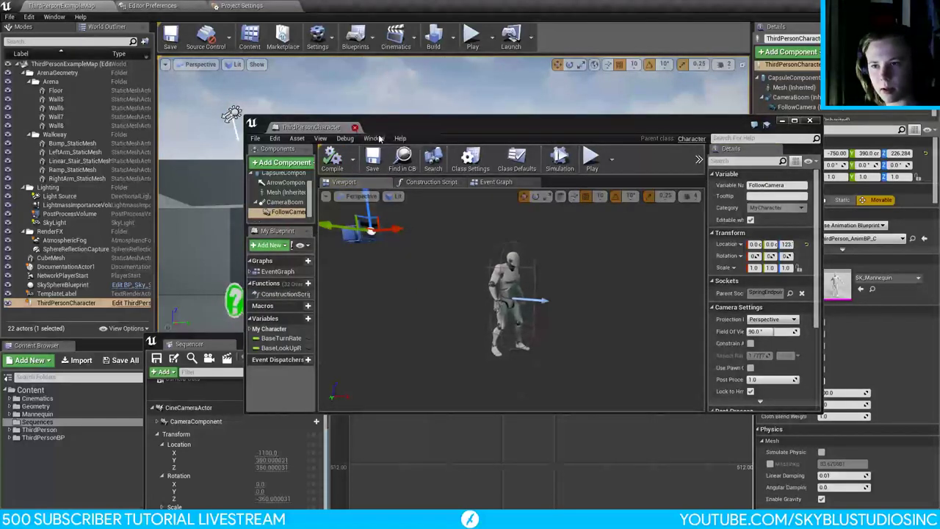
Step: Close the character blueprint and add a Create Level Sequence Player node in the Level Blueprint
{"action": "left_click", "coordinate": [340, 128]}
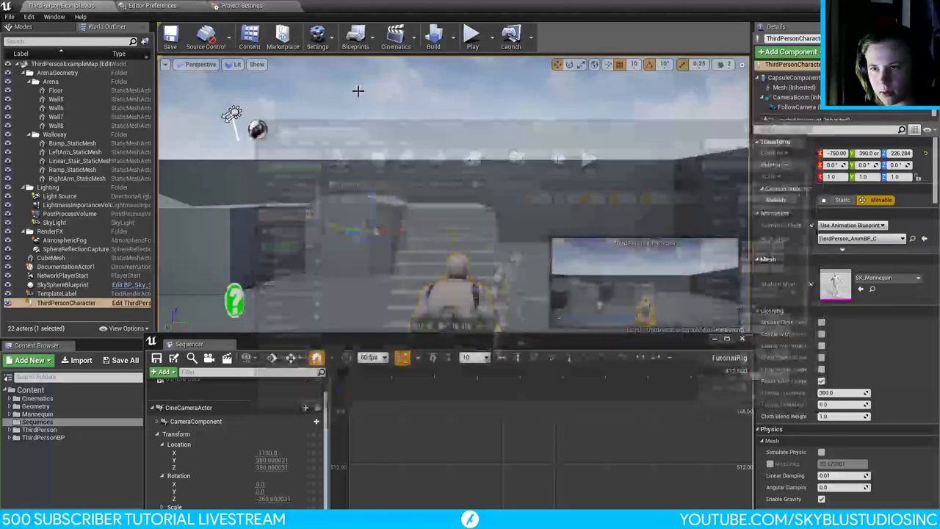
{"action": "left_click", "coordinate": [355, 36]}
{"action": "left_click", "coordinate": [388, 120]}
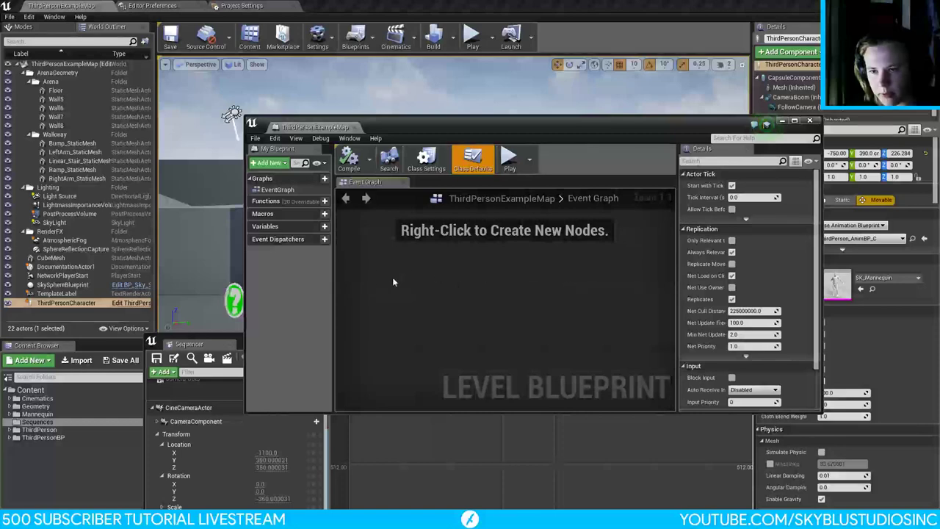
{"action": "right_click", "coordinate": [502, 273]}
{"action": "type", "text": "play s"}
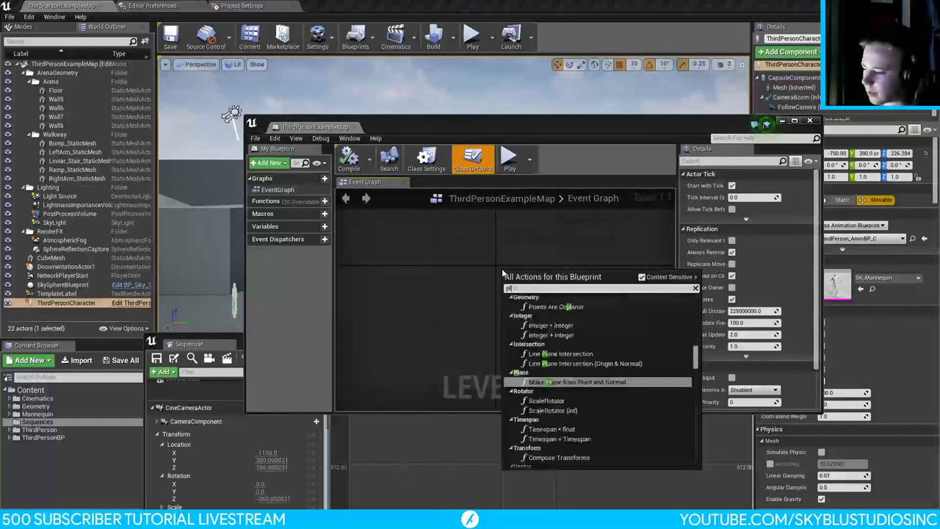
{"action": "type", "text": "eq"}
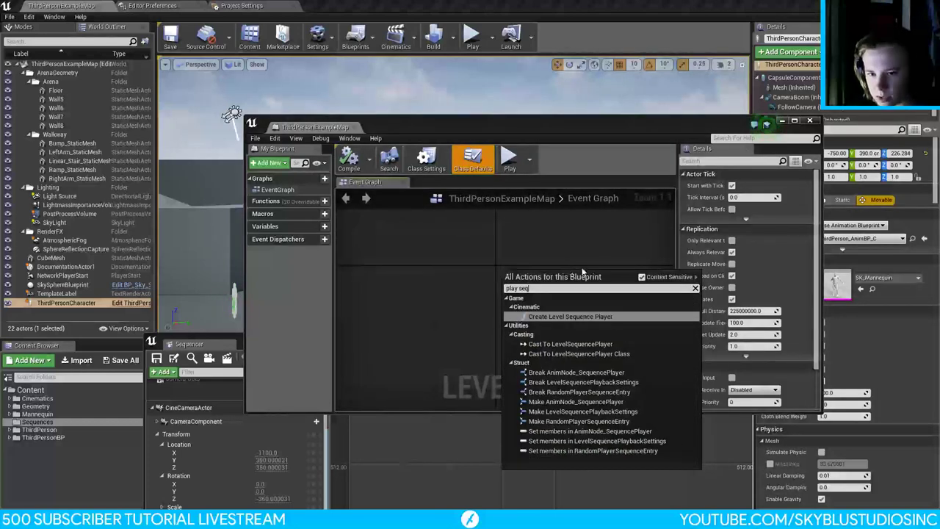
{"action": "left_click", "coordinate": [588, 318]}
{"action": "right_click_drag", "start_coordinate": [562, 279], "coordinate": [536, 284]}
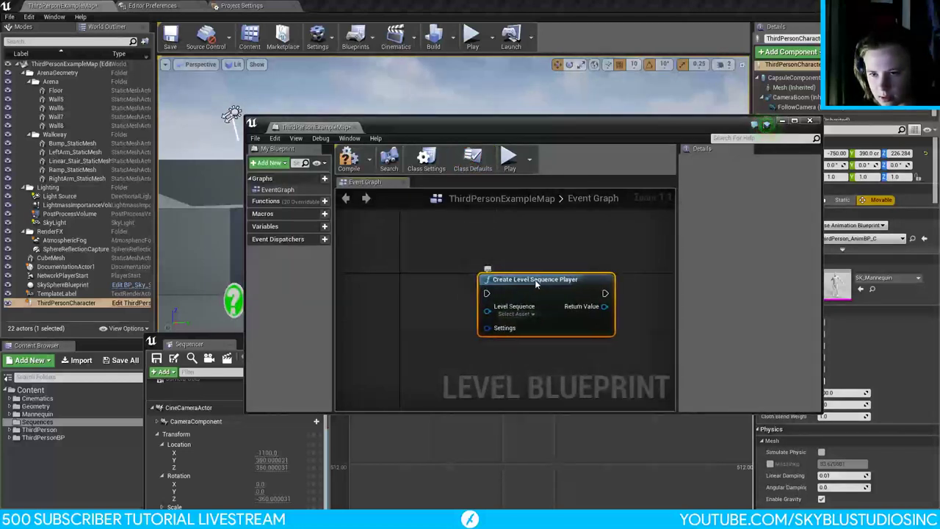
{"action": "left_click_drag", "start_coordinate": [536, 284], "coordinate": [402, 277]}
Step: Wire Event BeginPlay into the player node and set its Level Sequence to TutorialRig
{"action": "type", "text": "begin play"}
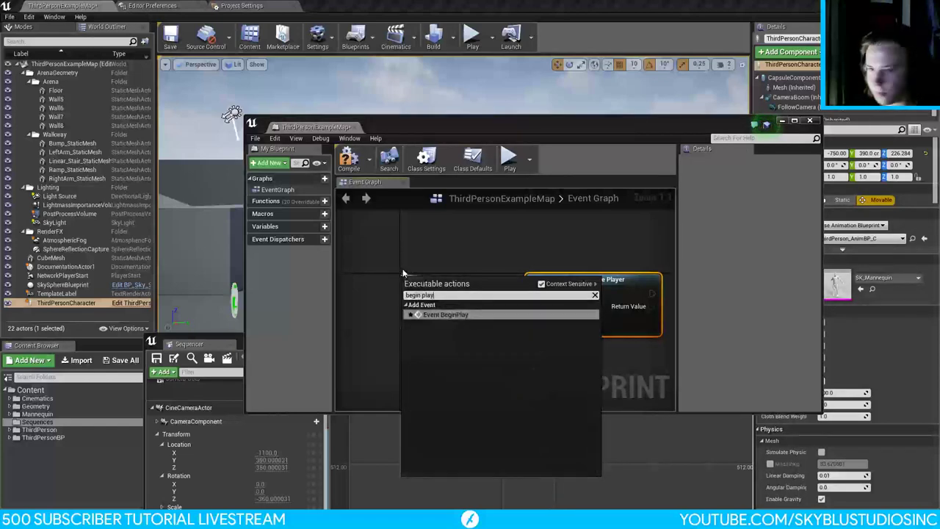
{"action": "key", "text": "Return"}
{"action": "right_click_drag", "start_coordinate": [402, 273], "coordinate": [263, 245]}
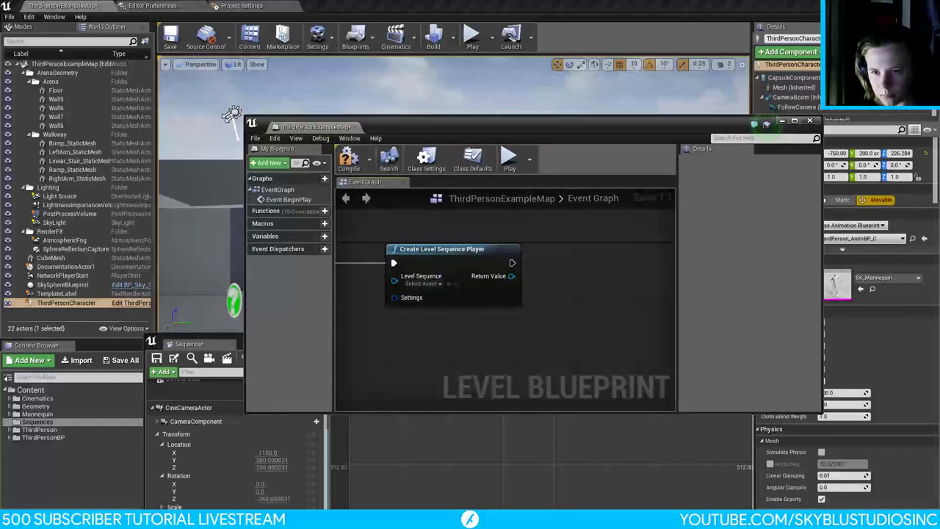
{"action": "left_click", "coordinate": [440, 284]}
{"action": "left_click", "coordinate": [455, 337]}
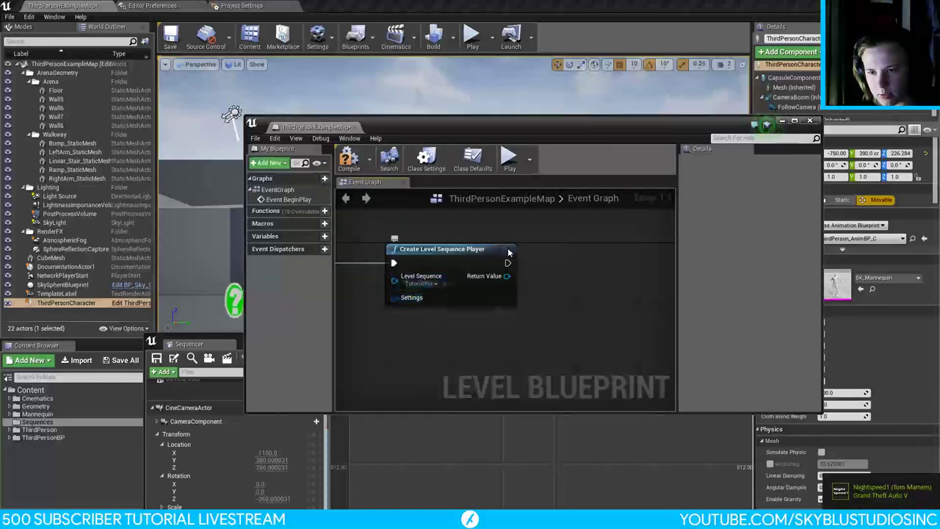
Step: Add a Play node driven by the player's Return Value
{"action": "right_click_drag", "start_coordinate": [470, 288], "coordinate": [462, 290]}
{"action": "left_click_drag", "start_coordinate": [499, 278], "coordinate": [544, 279]}
{"action": "type", "text": "play"}
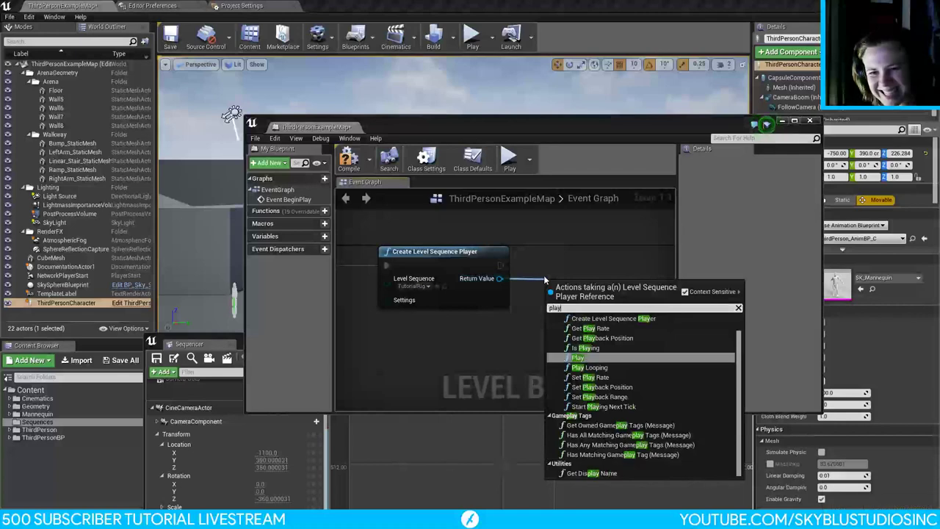
{"action": "left_click", "coordinate": [608, 358]}
{"action": "left_click_drag", "start_coordinate": [585, 290], "coordinate": [609, 259]}
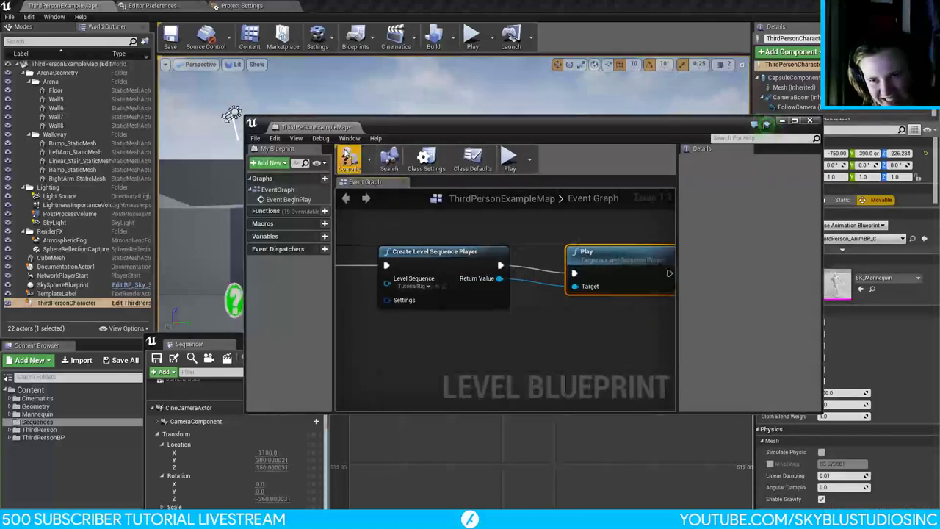
Step: Test-play the level, running the character up the stairs and across the walkway
{"action": "left_click", "coordinate": [355, 128]}
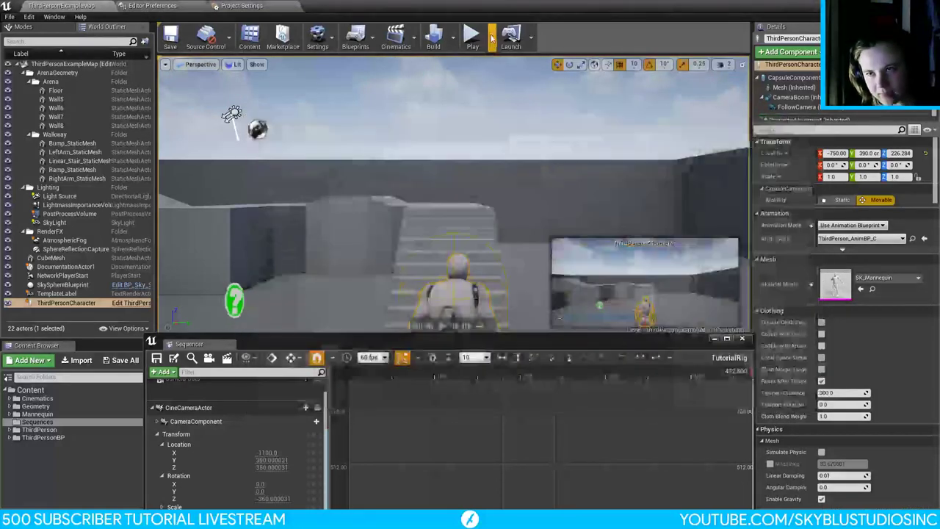
{"action": "left_click", "coordinate": [473, 36]}
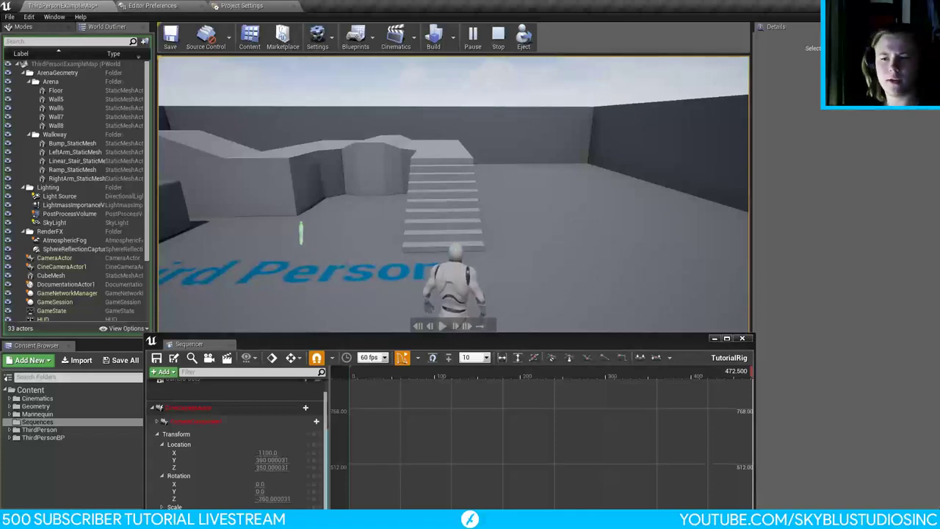
{"action": "key", "text": "w"}
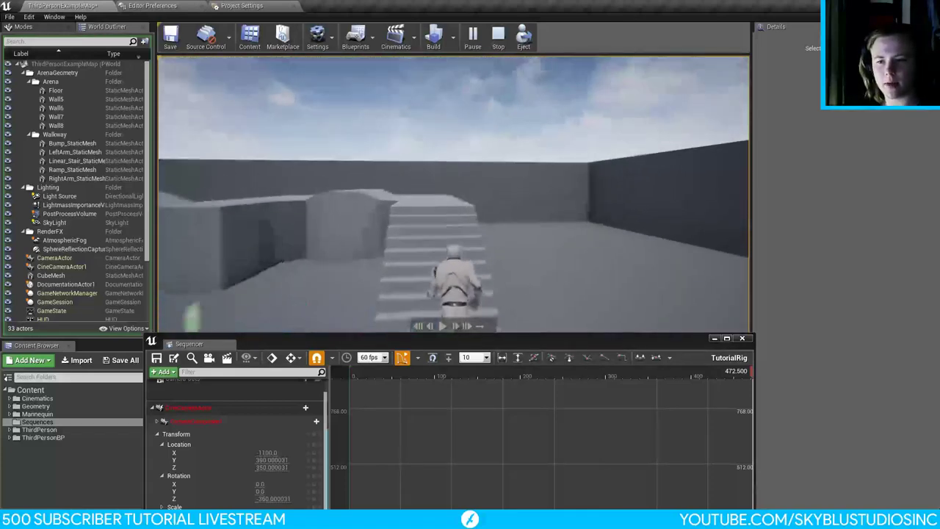
{"action": "key", "text": "w"}
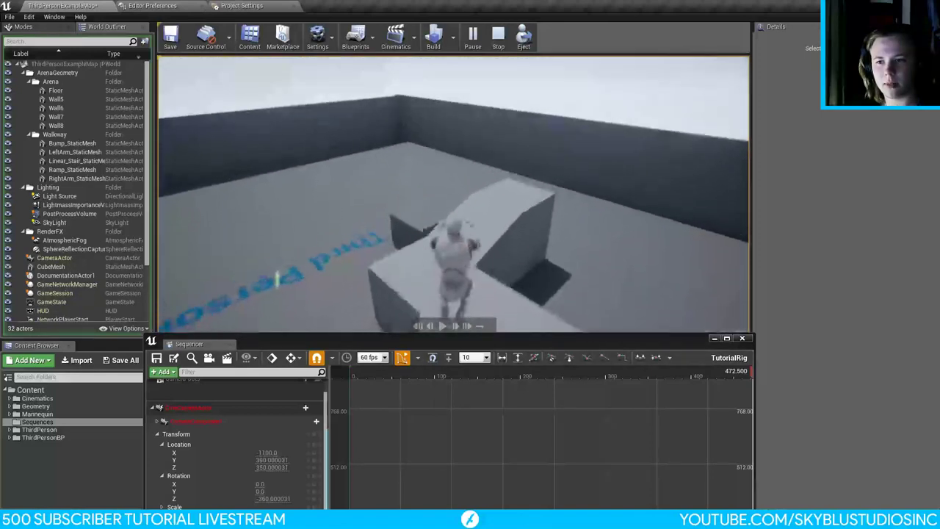
{"action": "key", "text": "w"}
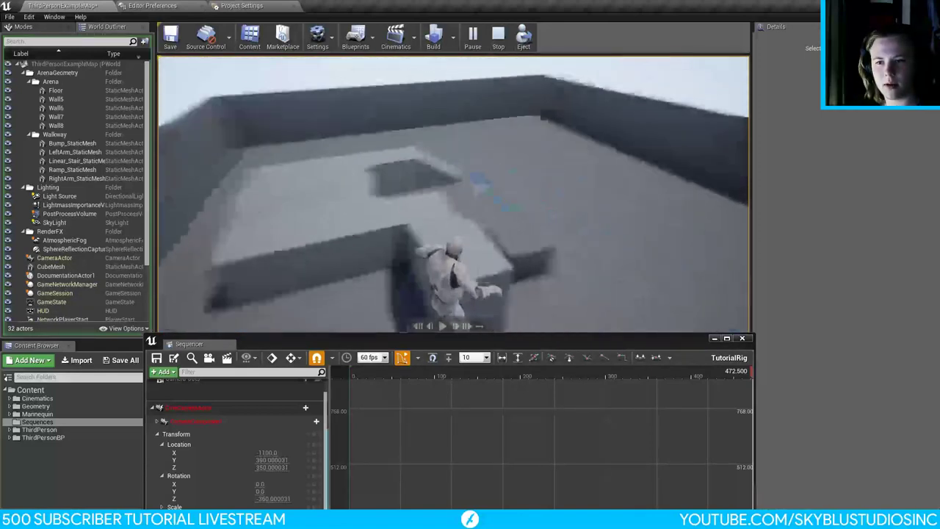
{"action": "key", "text": "w"}
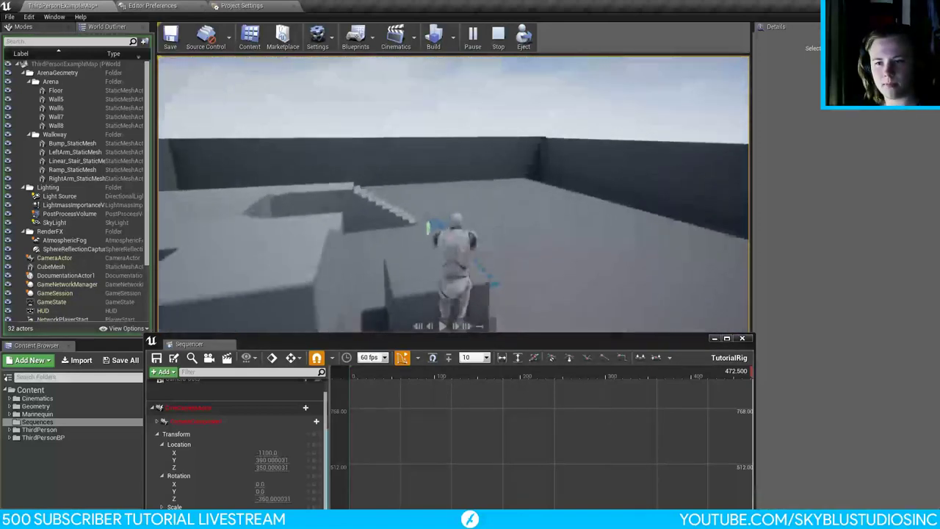
{"action": "key", "text": "Escape"}
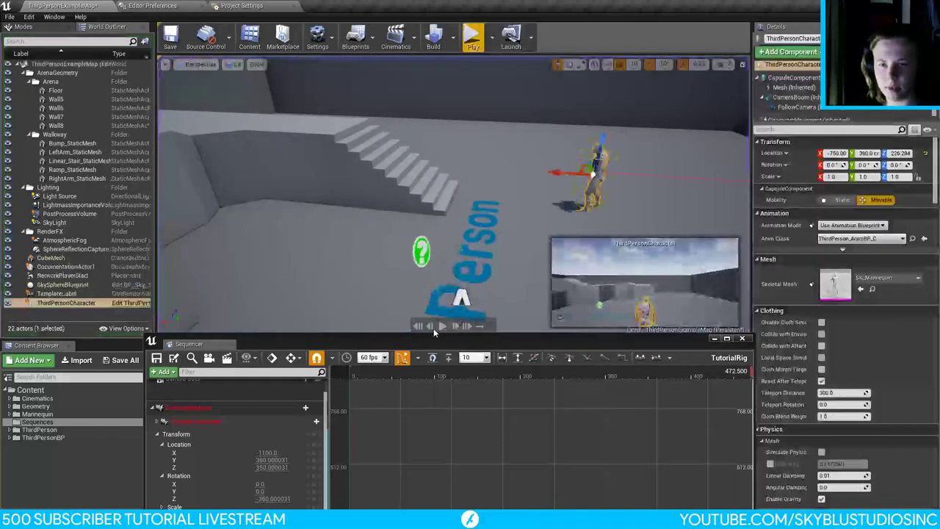
Step: Save ThirdPersonExampleMap, close Sequencer, and run another test play
{"action": "key", "text": "ctrl+s"}
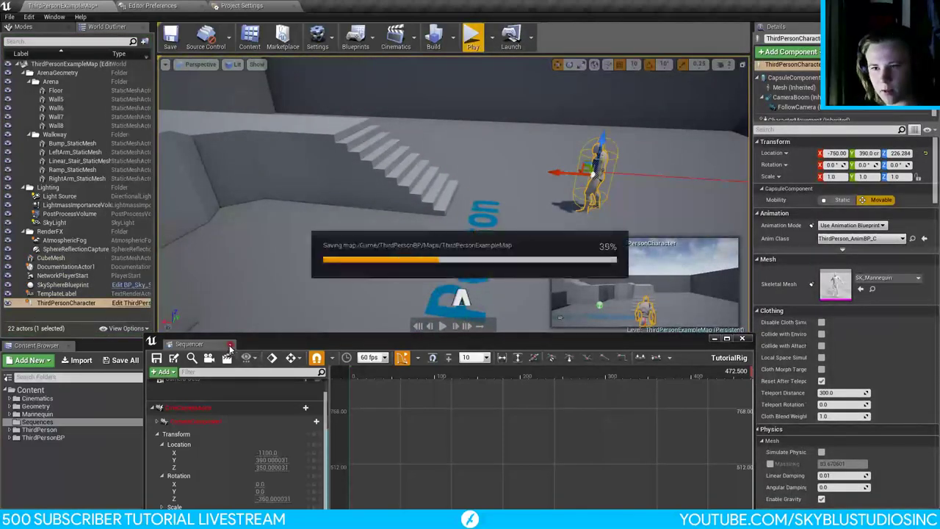
{"action": "left_click", "coordinate": [230, 346]}
{"action": "key", "text": "alt+p"}
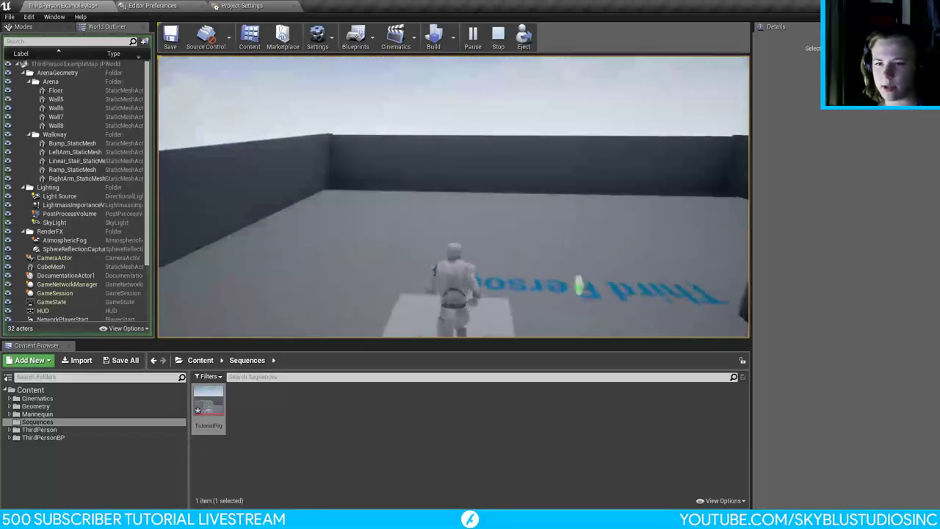
{"action": "key", "text": "Escape"}
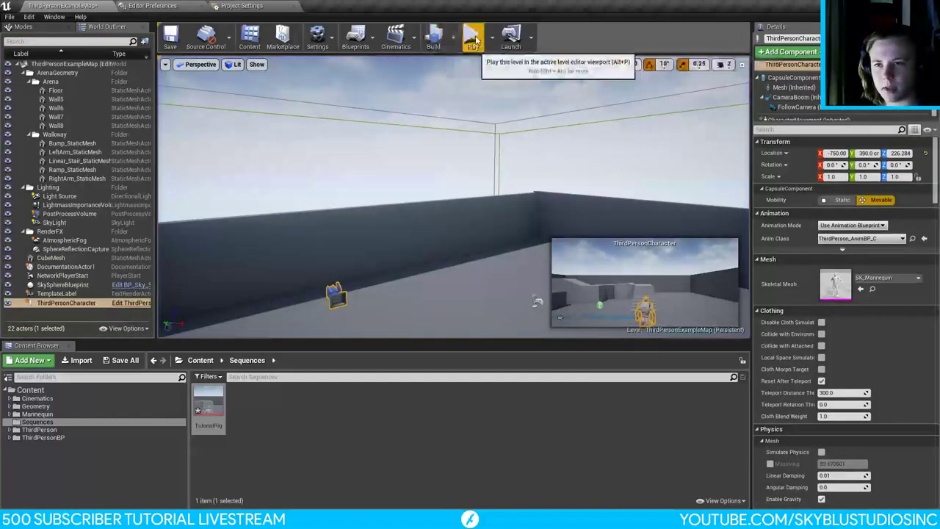
Step: Split the player's Settings pin into Loop and Play Rate, with Play Rate 1
{"action": "left_click", "coordinate": [357, 38]}
{"action": "left_click", "coordinate": [387, 120]}
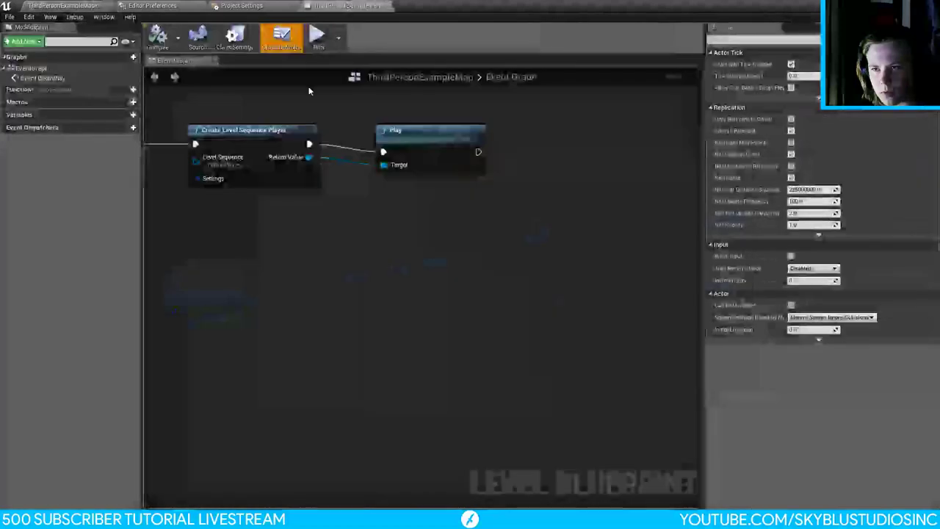
{"action": "right_click", "coordinate": [211, 179]}
{"action": "left_click", "coordinate": [232, 212]}
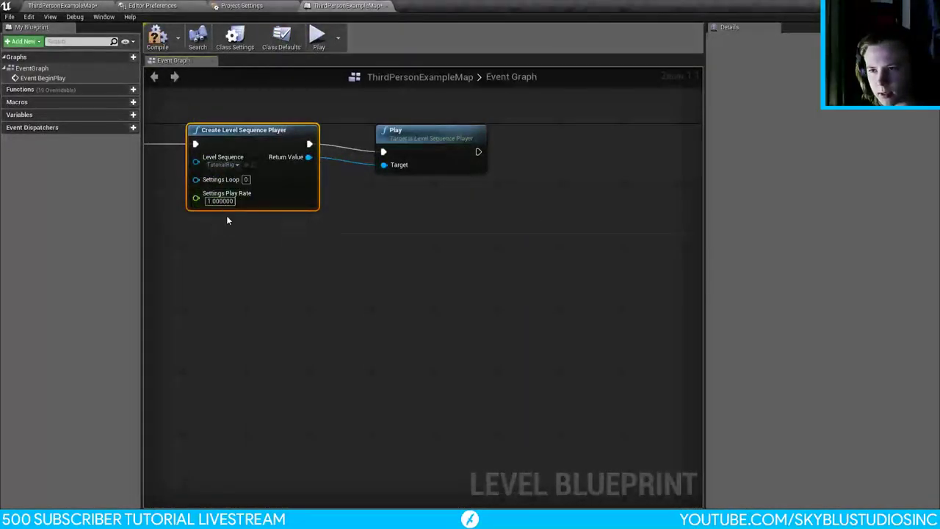
{"action": "right_click_drag", "start_coordinate": [227, 216], "coordinate": [394, 226]}
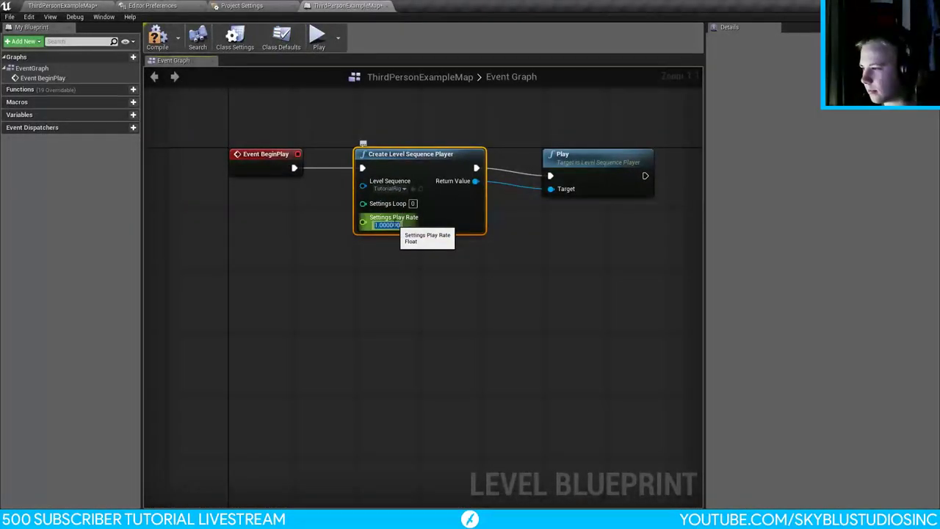
{"action": "key", "text": "Return"}
{"action": "left_click", "coordinate": [430, 281]}
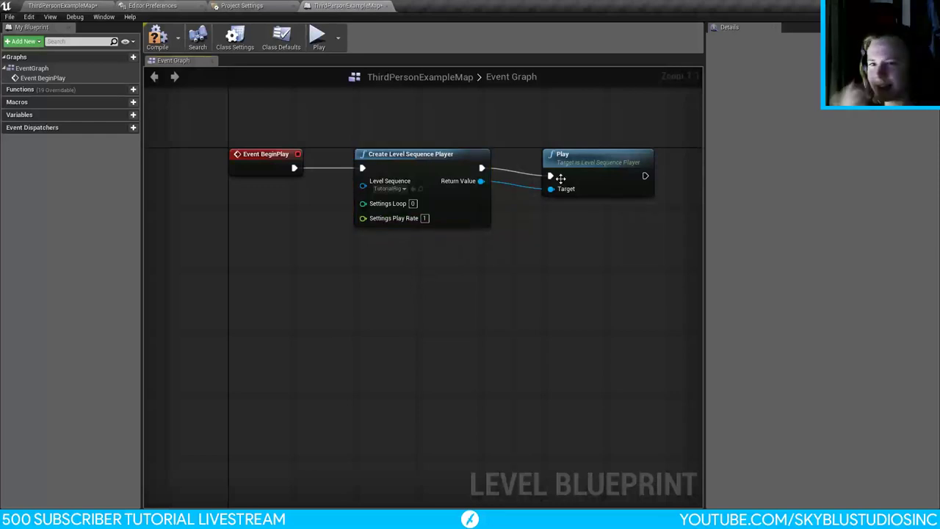
{"action": "right_click_drag", "start_coordinate": [504, 260], "coordinate": [445, 294]}
{"action": "right_click_drag", "start_coordinate": [526, 275], "coordinate": [497, 294]}
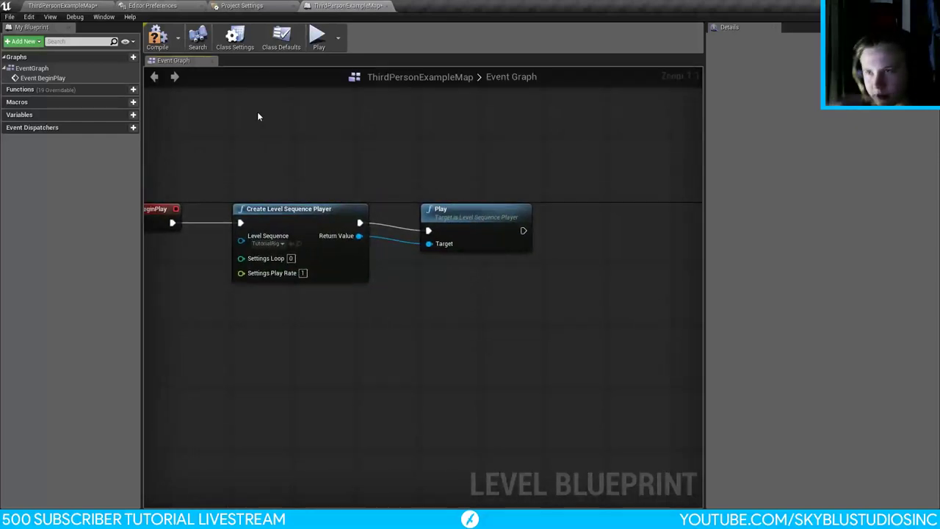
Step: Compile the Level Blueprint and test-play the level
{"action": "left_click", "coordinate": [158, 38]}
{"action": "left_click", "coordinate": [63, 5]}
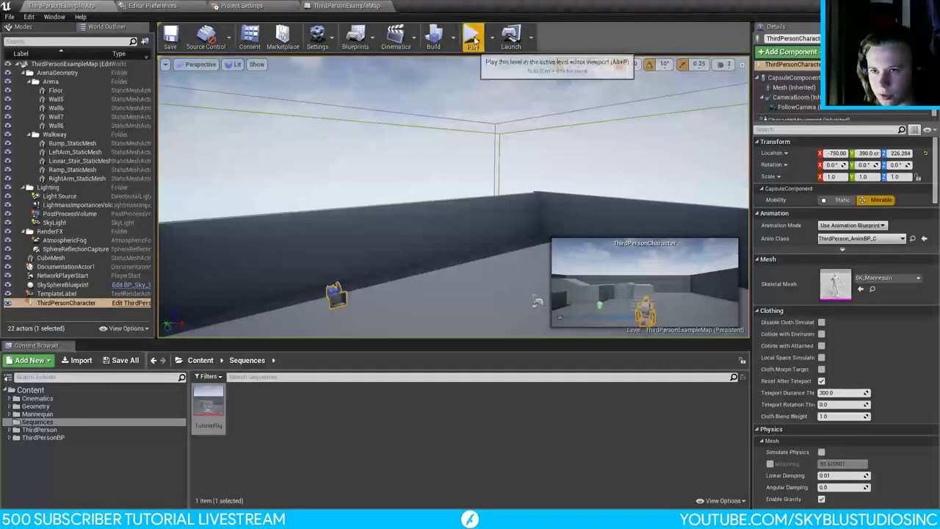
{"action": "left_click", "coordinate": [474, 40]}
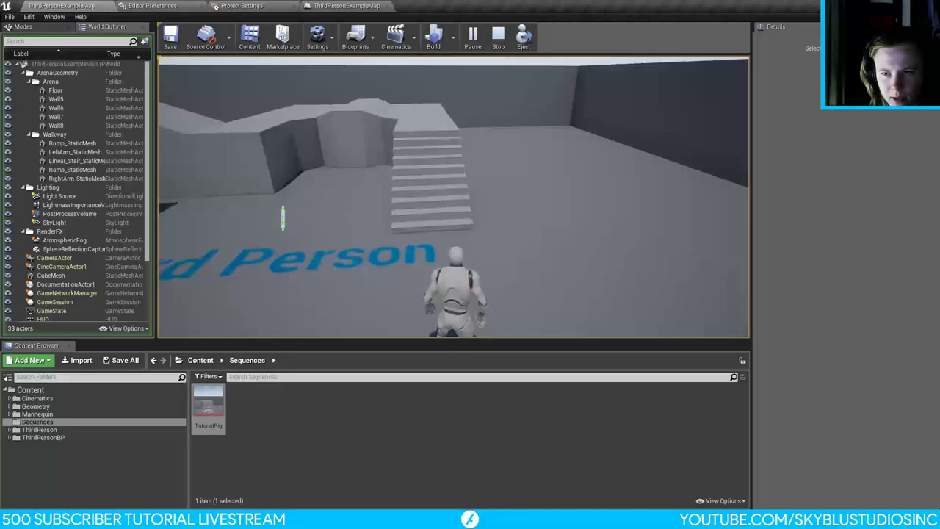
{"action": "key", "text": "Escape"}
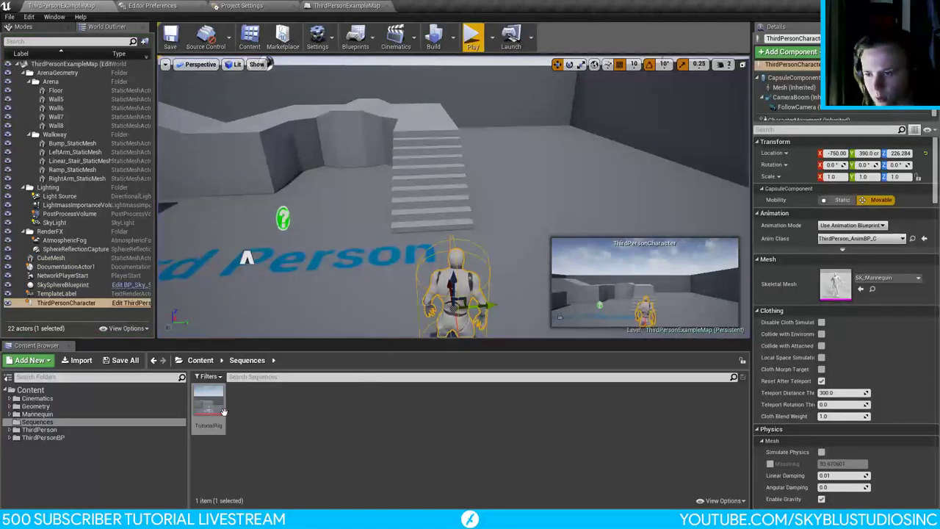
Step: Reopen TutorialRig in a taller Sequencer with the Transform track collapsed
{"action": "double_click", "coordinate": [223, 411]}
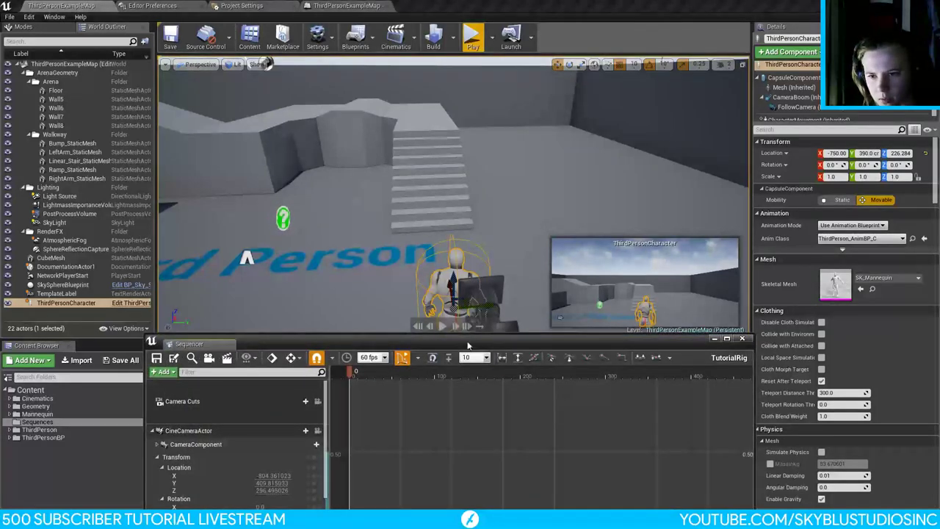
{"action": "left_click_drag", "start_coordinate": [468, 345], "coordinate": [463, 192]}
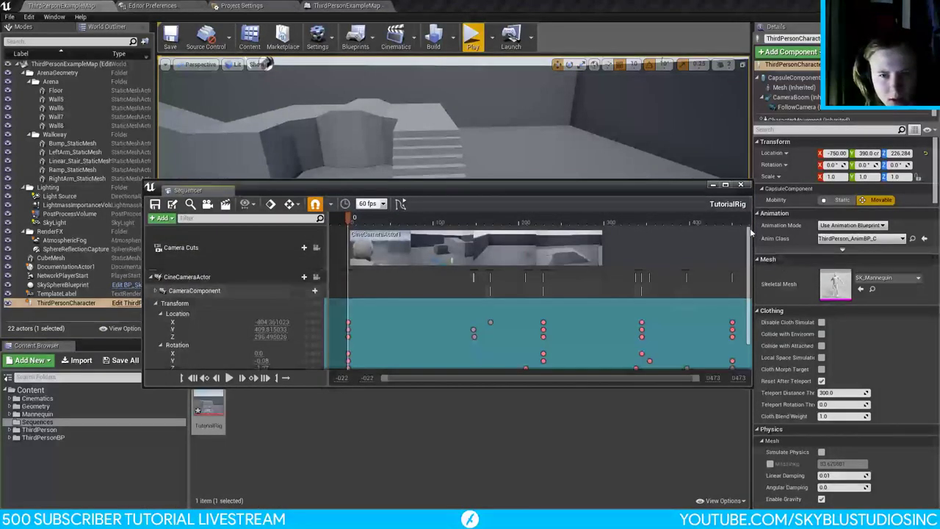
{"action": "right_click_drag", "start_coordinate": [499, 237], "coordinate": [576, 255]}
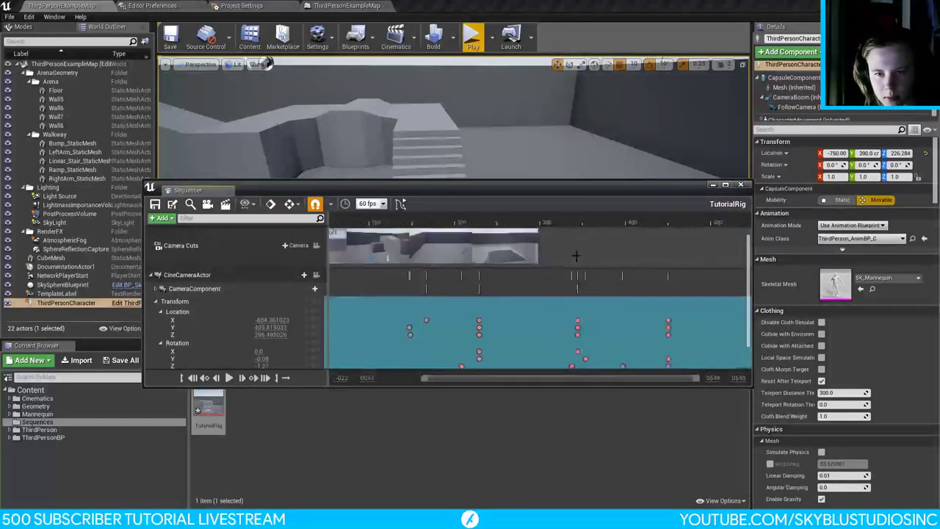
{"action": "right_click_drag", "start_coordinate": [738, 330], "coordinate": [673, 298]}
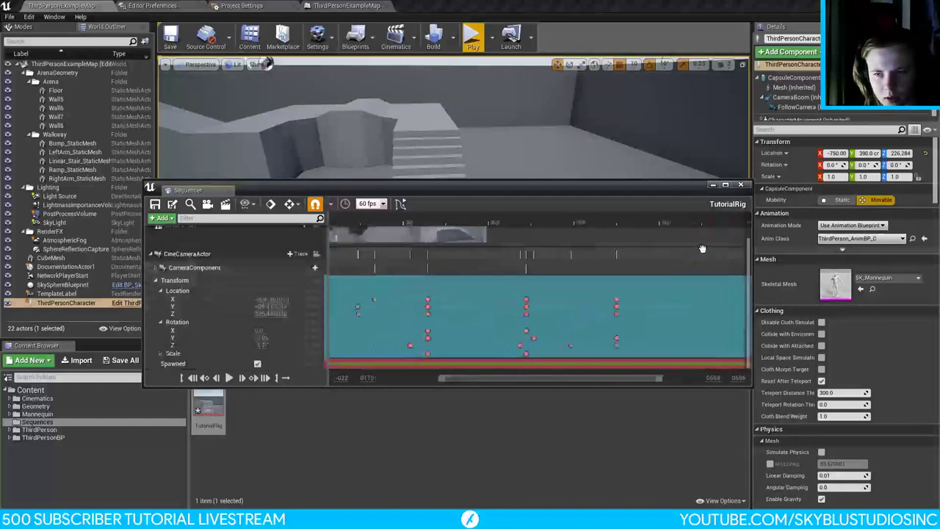
{"action": "left_click", "coordinate": [155, 280]}
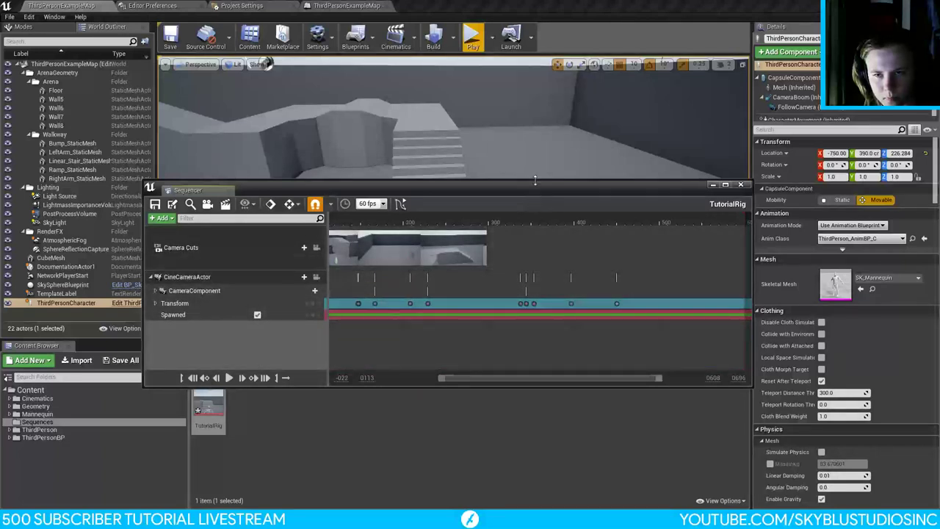
{"action": "left_click_drag", "start_coordinate": [535, 180], "coordinate": [535, 77]}
{"action": "right_click_drag", "start_coordinate": [527, 279], "coordinate": [622, 256]}
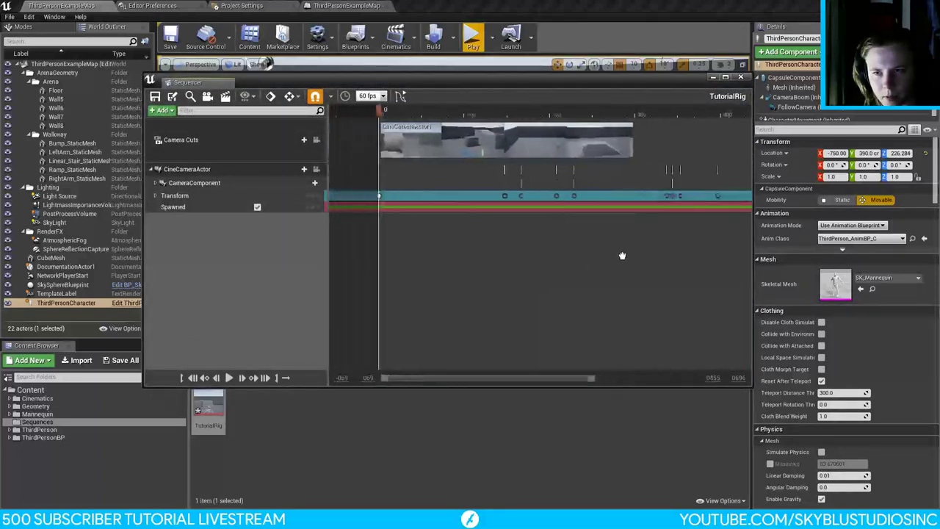
Step: Narrow the playback and view ranges so the camera animation fits, ending near frame 484
{"action": "left_click_drag", "start_coordinate": [588, 377], "coordinate": [697, 378]}
{"action": "mouse_move", "coordinate": [696, 109]}
{"action": "left_mouse_down"}
{"action": "mouse_move", "coordinate": [626, 140]}
{"action": "mouse_move", "coordinate": [616, 169]}
{"action": "left_mouse_up"}
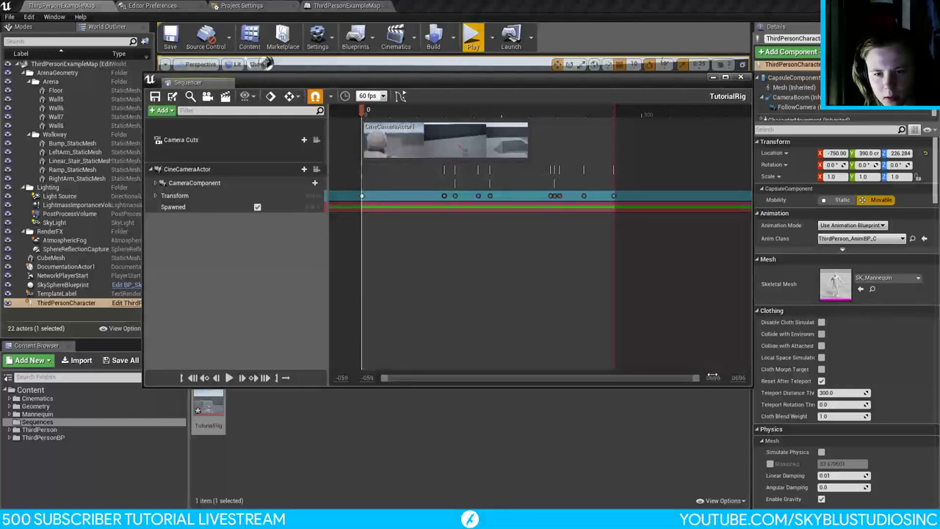
{"action": "left_click_drag", "start_coordinate": [695, 379], "coordinate": [595, 402]}
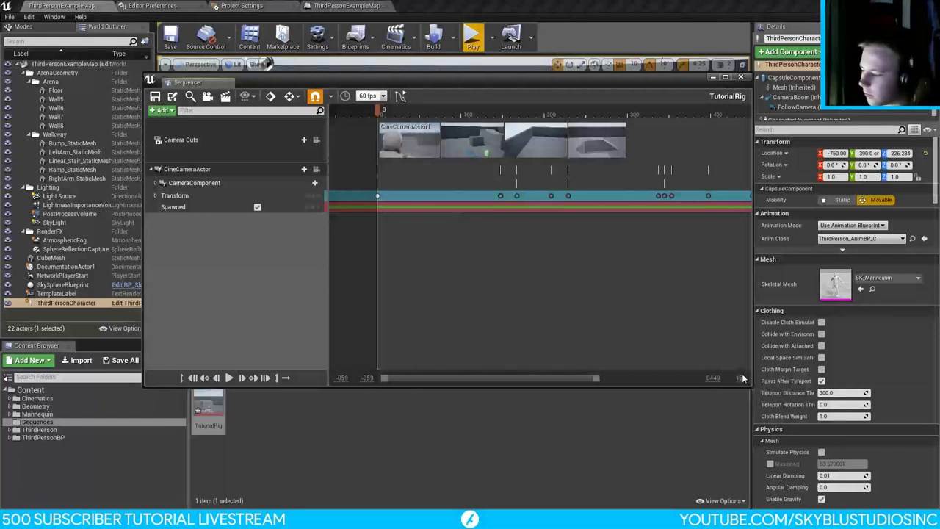
{"action": "left_click_drag", "start_coordinate": [737, 378], "coordinate": [738, 391]}
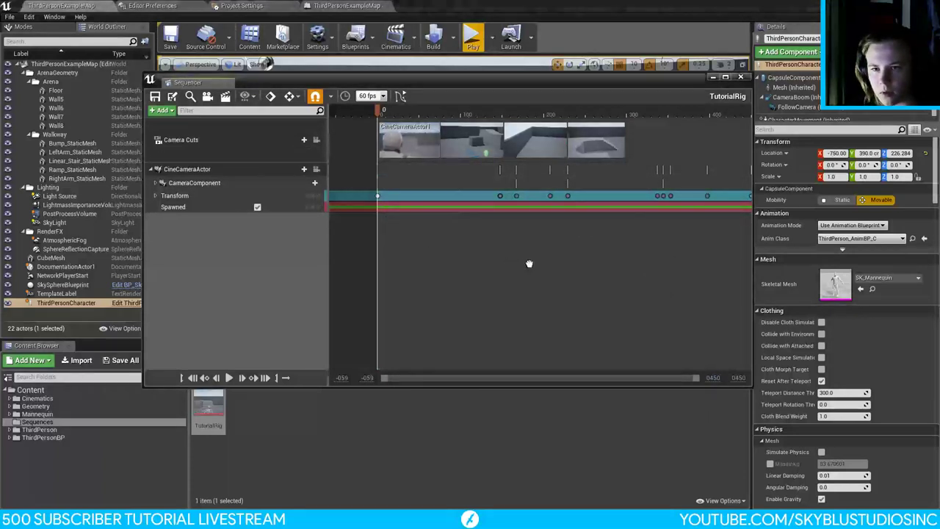
{"action": "right_click_drag", "start_coordinate": [470, 262], "coordinate": [495, 263]}
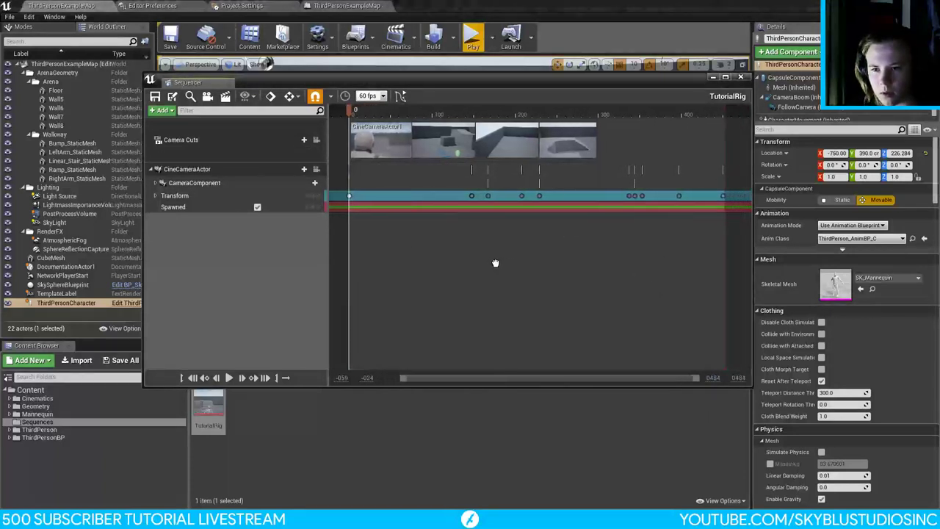
{"action": "left_click", "coordinate": [726, 108]}
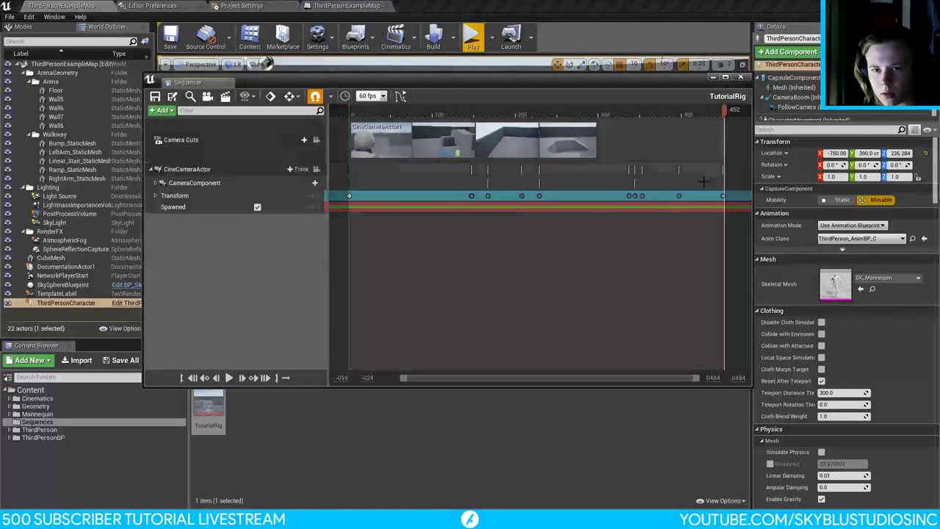
{"action": "left_click_drag", "start_coordinate": [725, 112], "coordinate": [687, 112]}
Step: Return to frame 364, turn off Auto Key, stretch Camera Cuts to frame 450, and close TutorialRig
{"action": "left_click", "coordinate": [650, 111]}
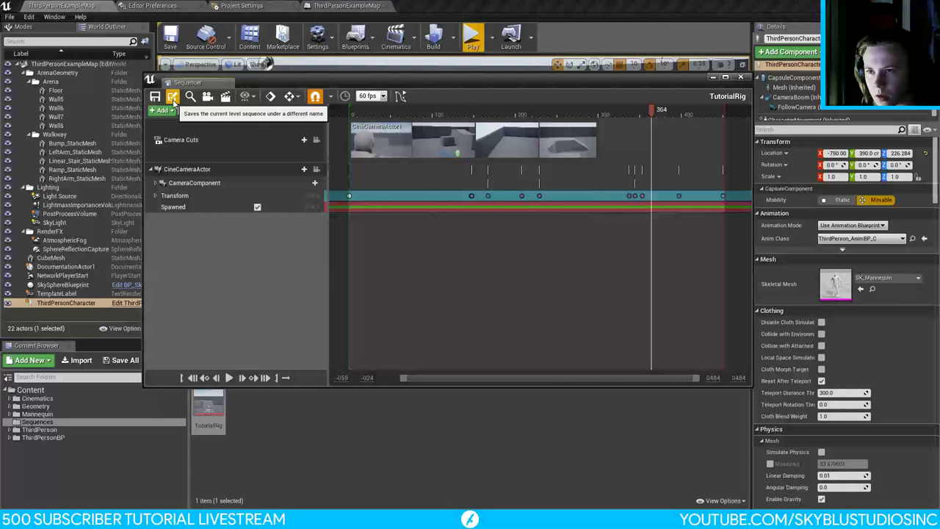
{"action": "left_click", "coordinate": [245, 98]}
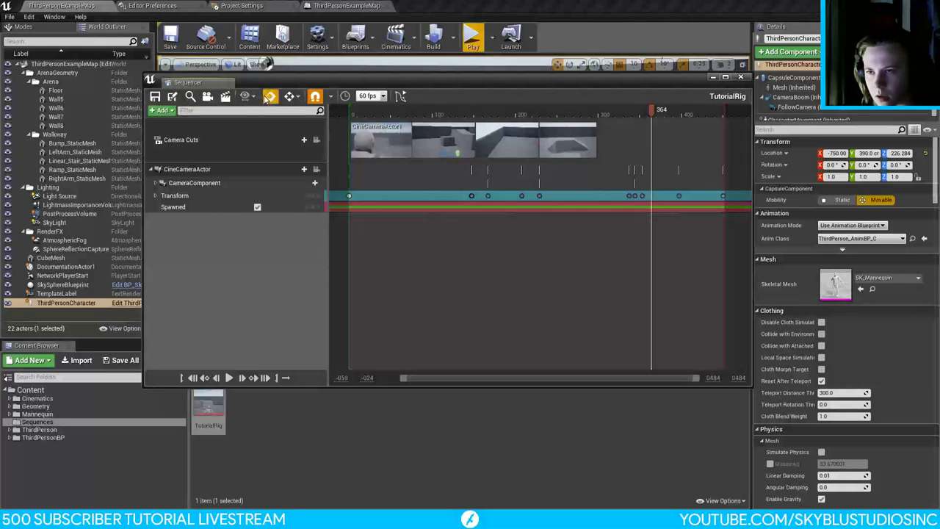
{"action": "left_click", "coordinate": [290, 98]}
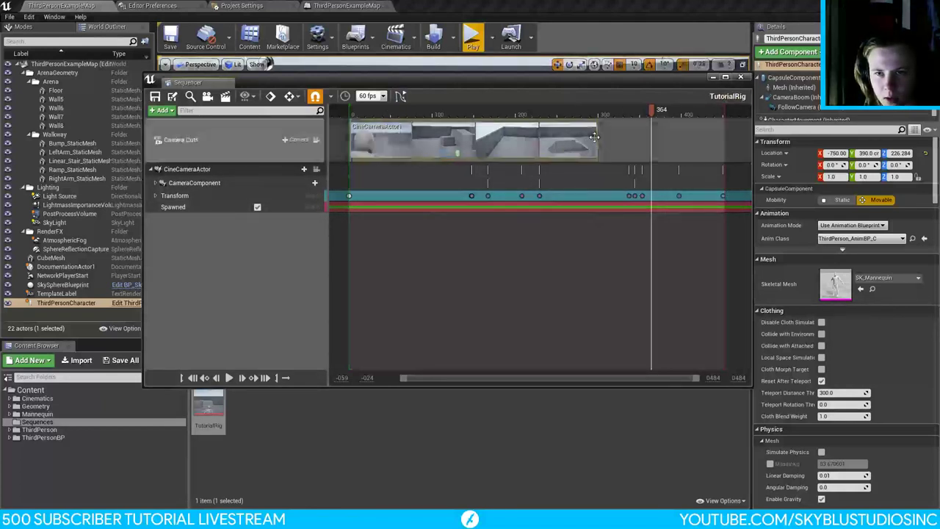
{"action": "left_click_drag", "start_coordinate": [597, 138], "coordinate": [721, 136]}
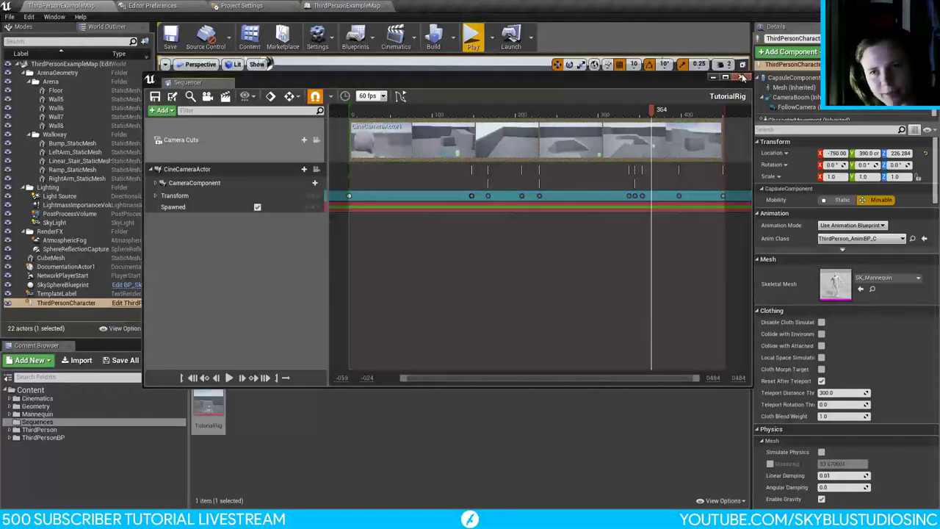
{"action": "left_click", "coordinate": [740, 77]}
{"action": "left_click", "coordinate": [472, 36]}
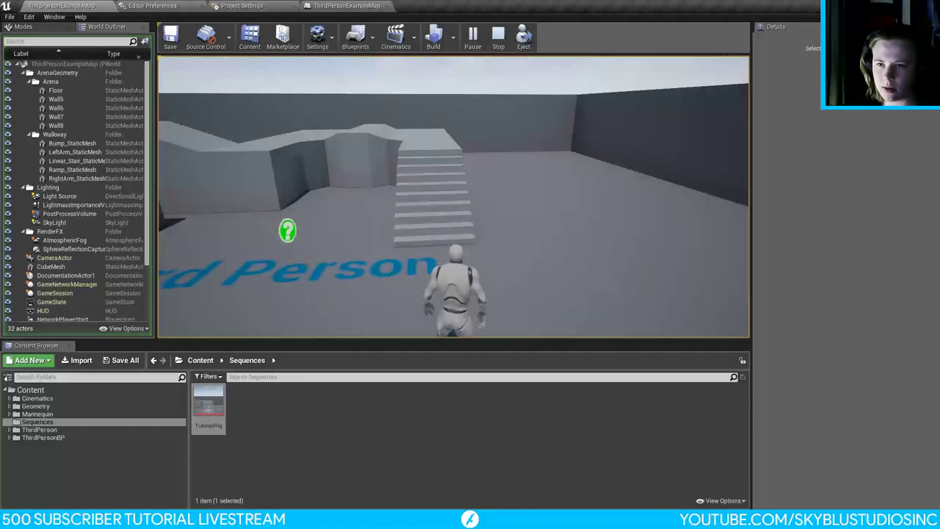
{"action": "key", "text": "w"}
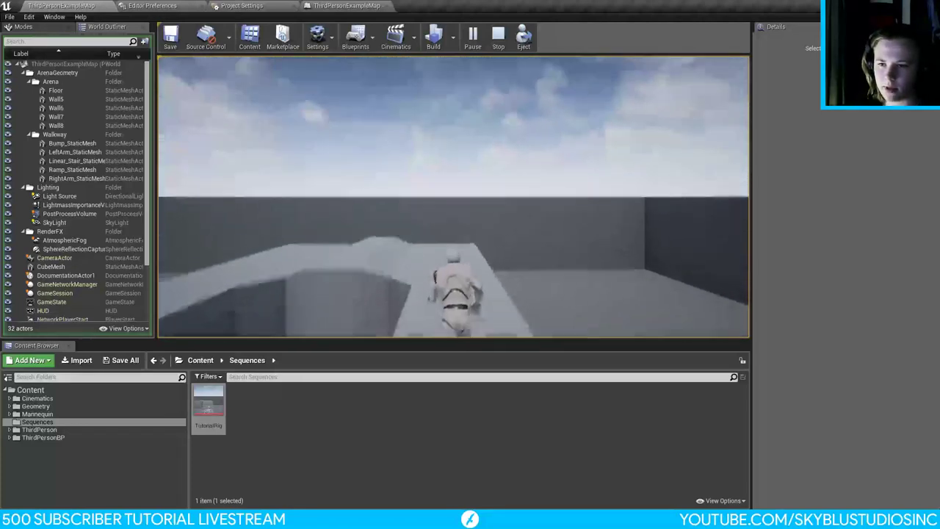
{"action": "key", "text": "w"}
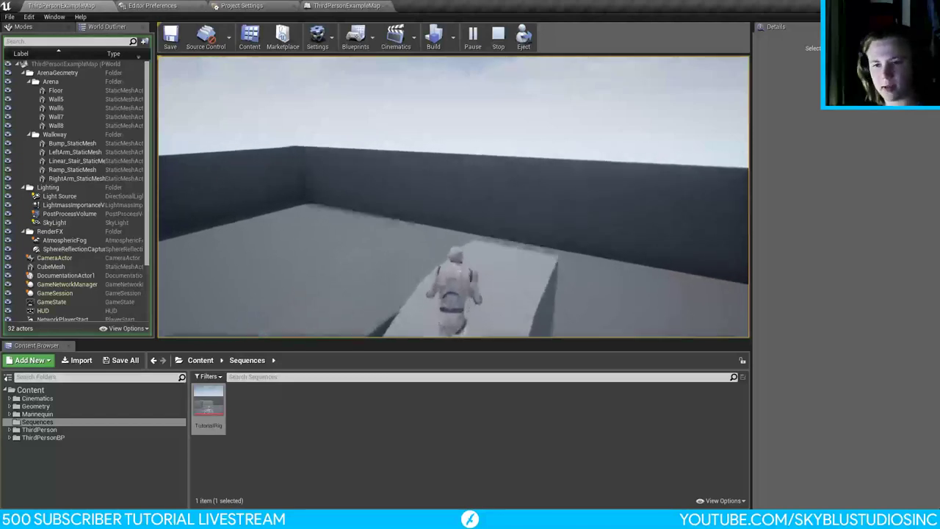
{"action": "key", "text": "w"}
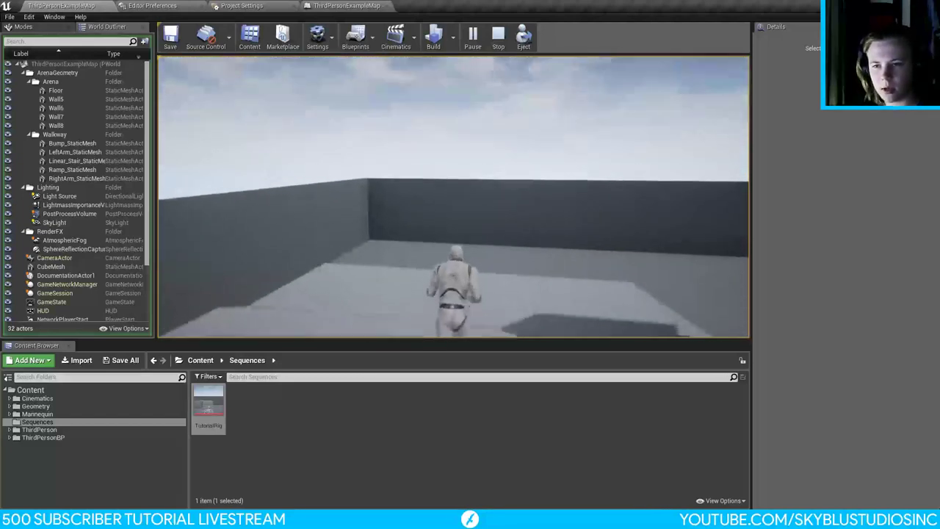
{"action": "key", "text": "w"}
{"action": "key", "text": "Escape"}
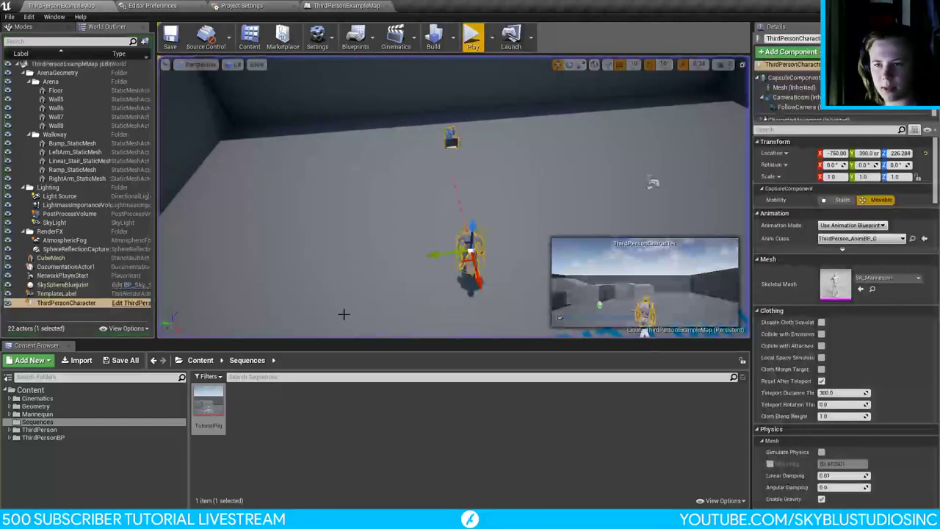
Step: Reopen TutorialRig and pull the playback end marker in to where the camera cut ends
{"action": "double_click", "coordinate": [208, 412]}
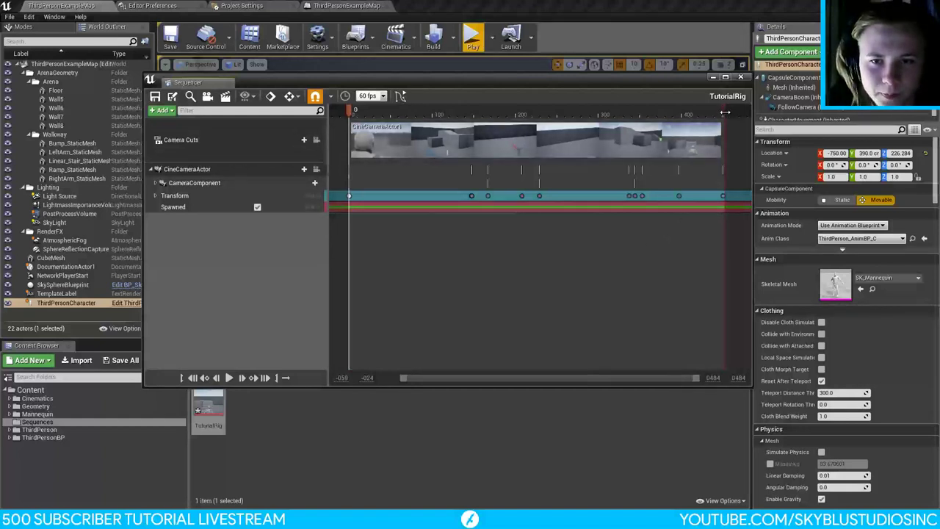
{"action": "left_click_drag", "start_coordinate": [723, 113], "coordinate": [721, 113]}
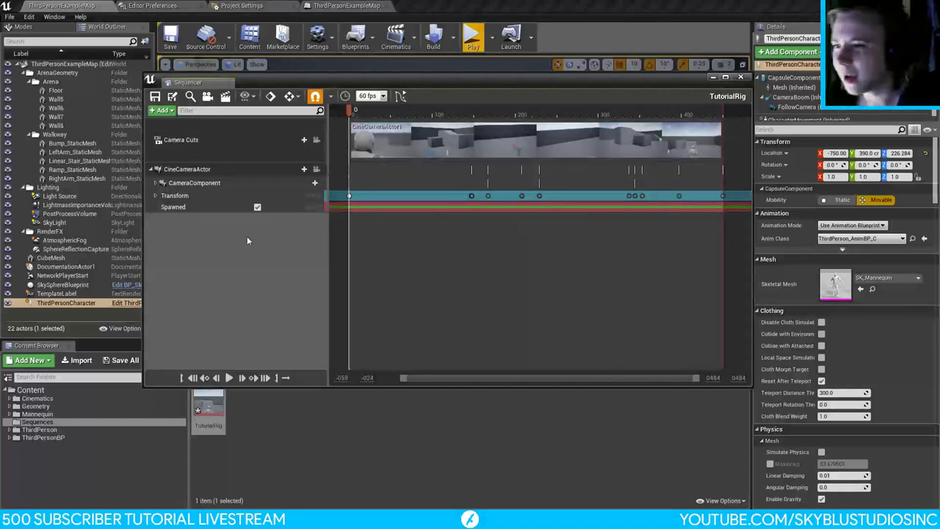
{"action": "left_click", "coordinate": [155, 195]}
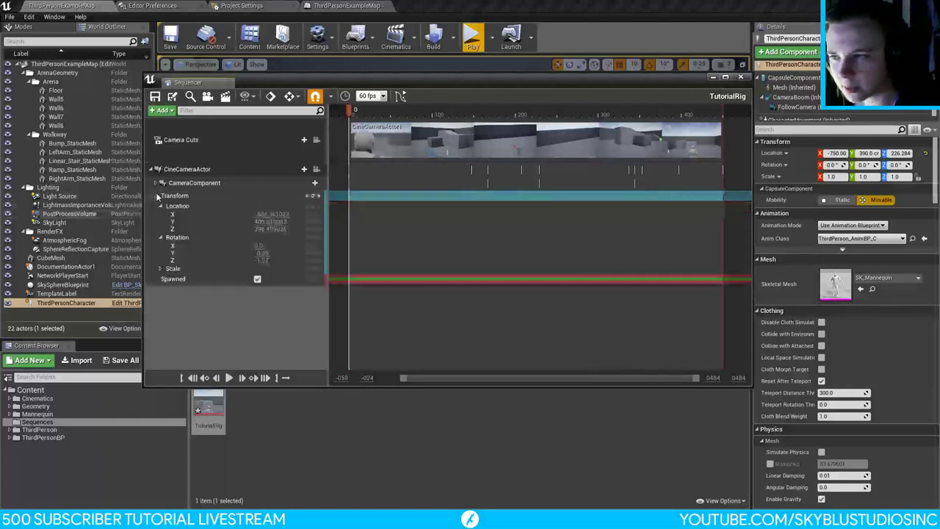
{"action": "left_click", "coordinate": [723, 116]}
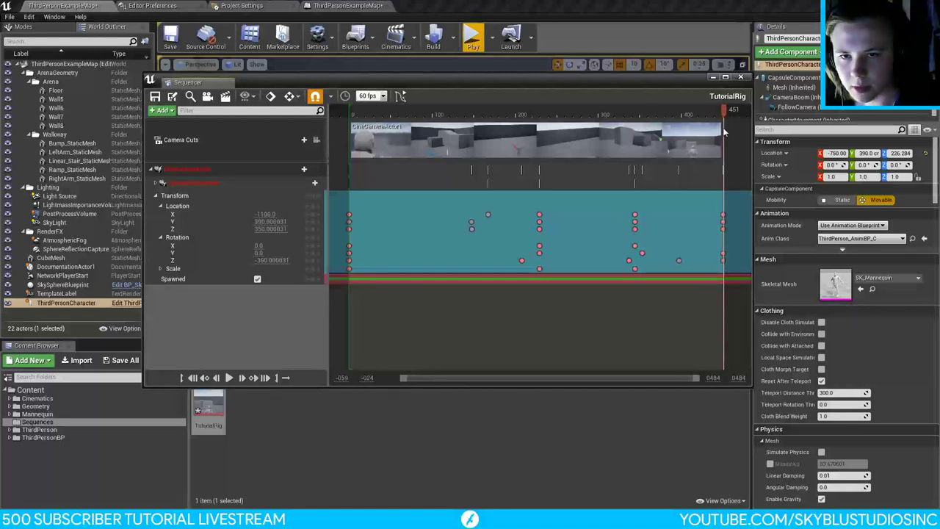
{"action": "key", "text": "Left"}
{"action": "key", "text": "Left"}
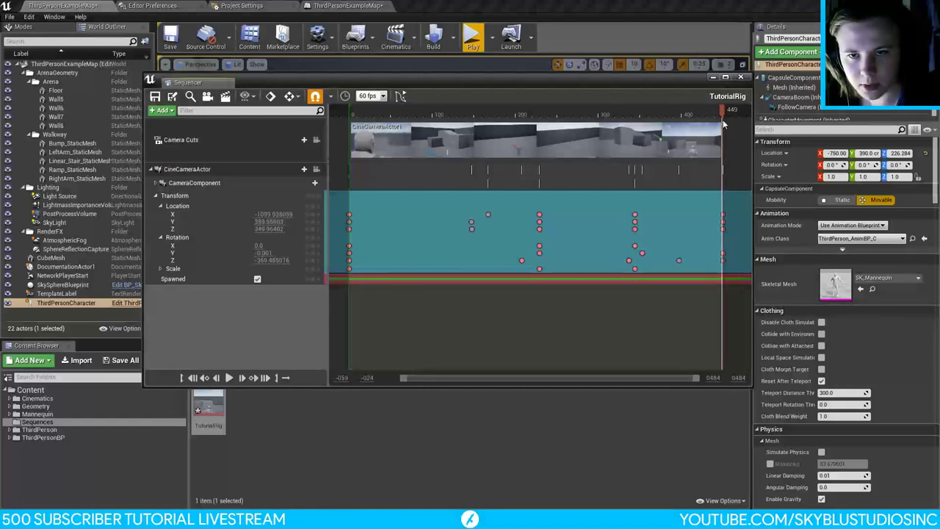
{"action": "left_click_drag", "start_coordinate": [722, 119], "coordinate": [723, 120]}
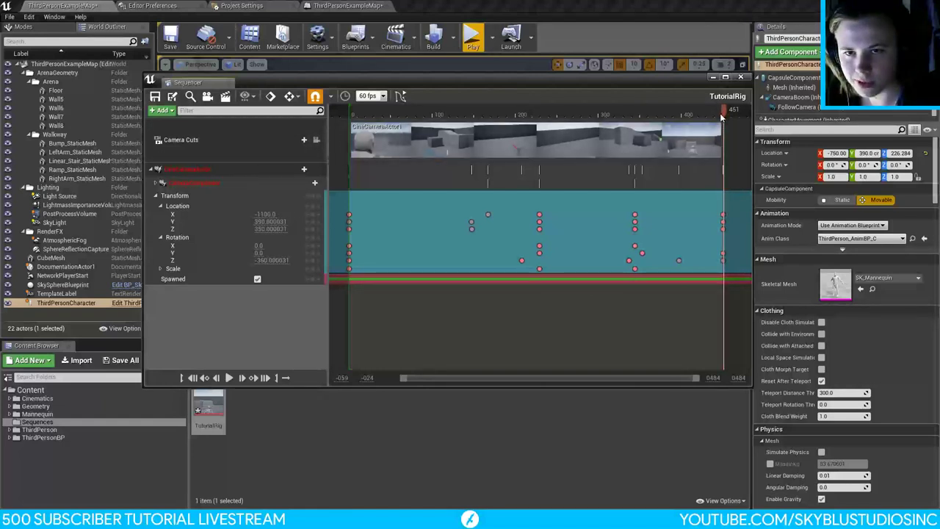
{"action": "left_click_drag", "start_coordinate": [722, 115], "coordinate": [724, 119]}
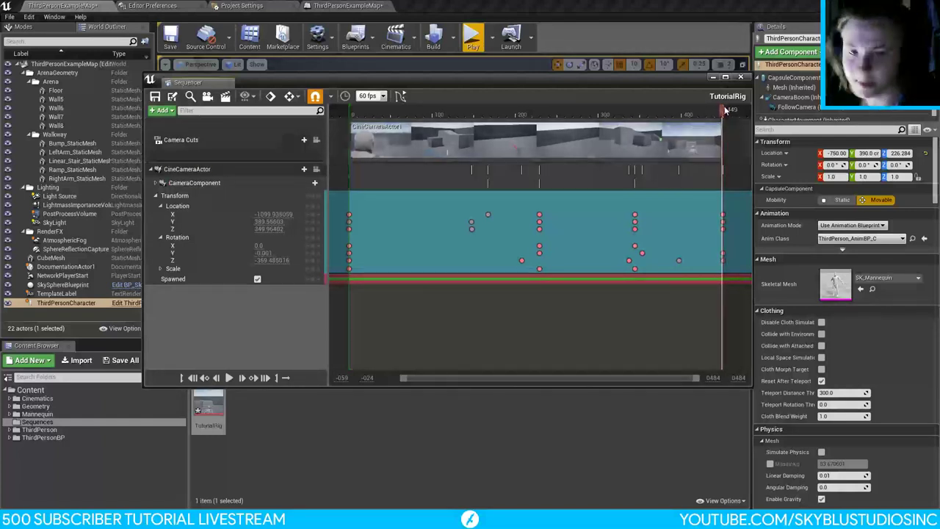
{"action": "mouse_move", "coordinate": [724, 112]}
{"action": "left_mouse_down"}
{"action": "mouse_move", "coordinate": [722, 121]}
{"action": "mouse_move", "coordinate": [722, 112]}
{"action": "left_mouse_up"}
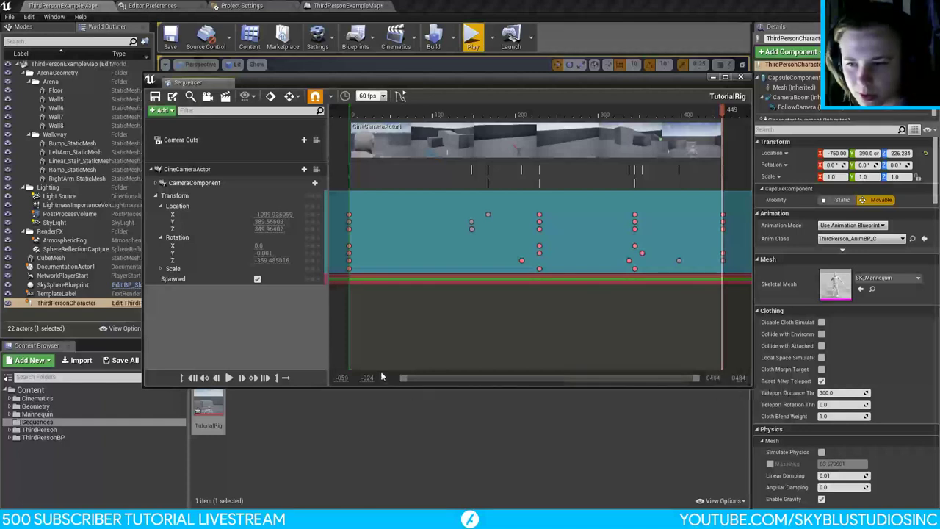
Step: Set the view start to 0 and working range end to 450, playhead at 450, and lower the Sequencer window
{"action": "type", "text": "0"}
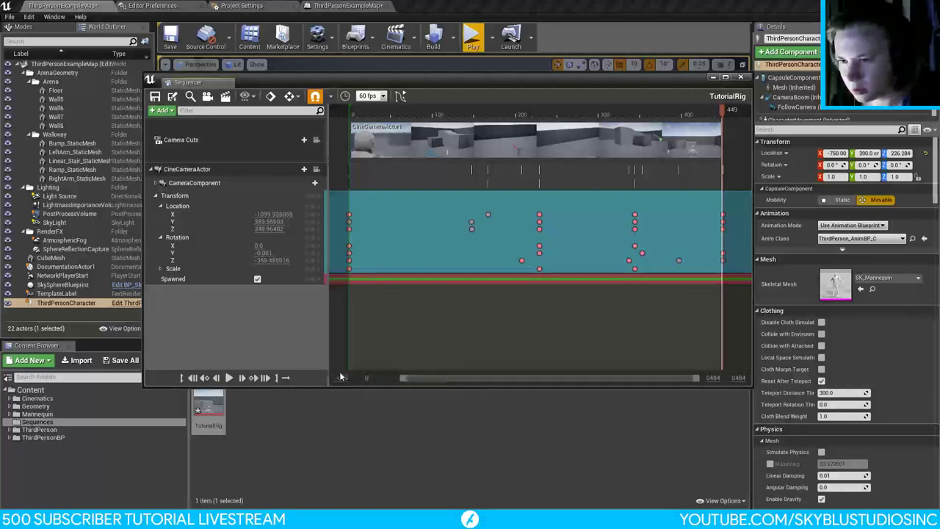
{"action": "key", "text": "Return"}
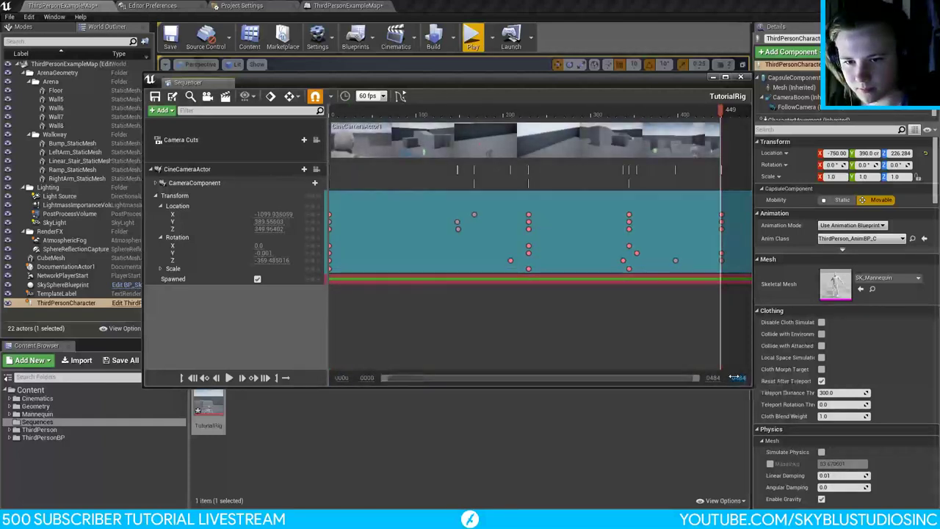
{"action": "left_click", "coordinate": [738, 378]}
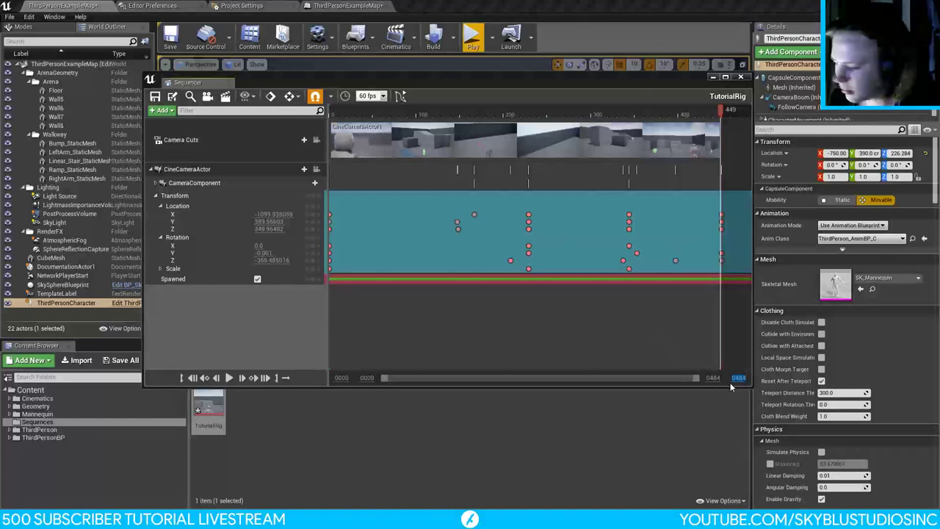
{"action": "type", "text": "15"}
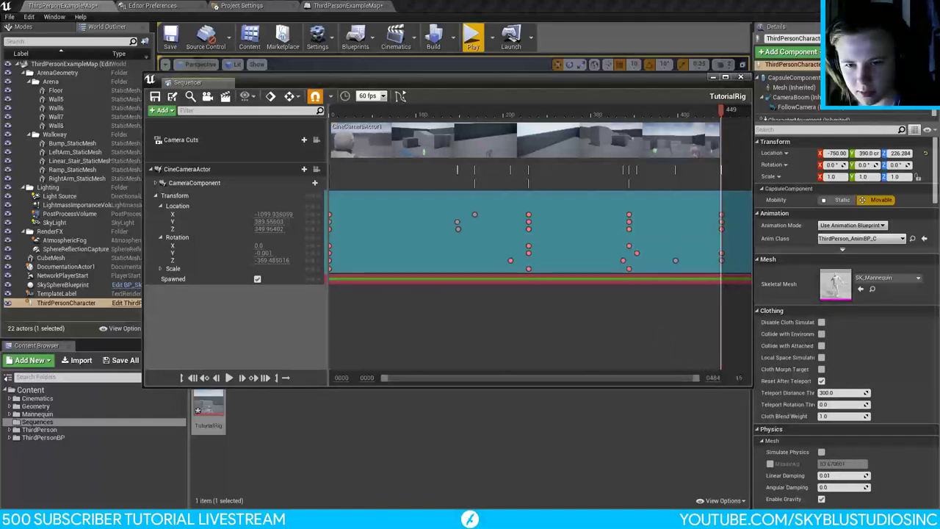
{"action": "type", "text": "0"}
{"action": "key", "text": "Return"}
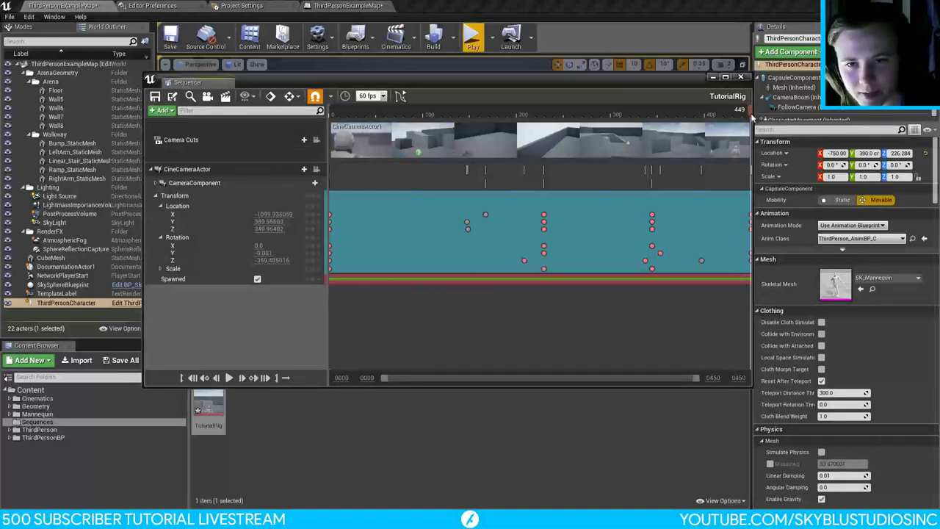
{"action": "left_click_drag", "start_coordinate": [752, 116], "coordinate": [750, 113]}
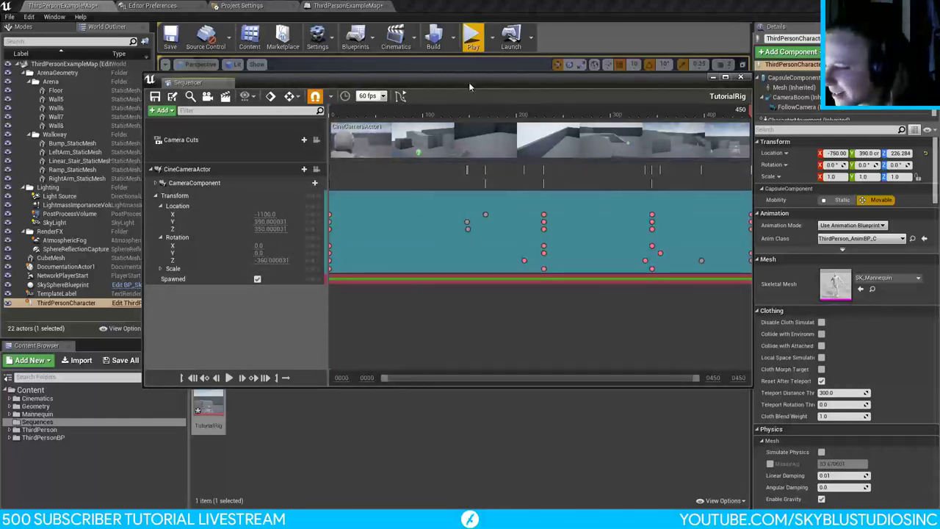
{"action": "left_click_drag", "start_coordinate": [472, 87], "coordinate": [484, 346]}
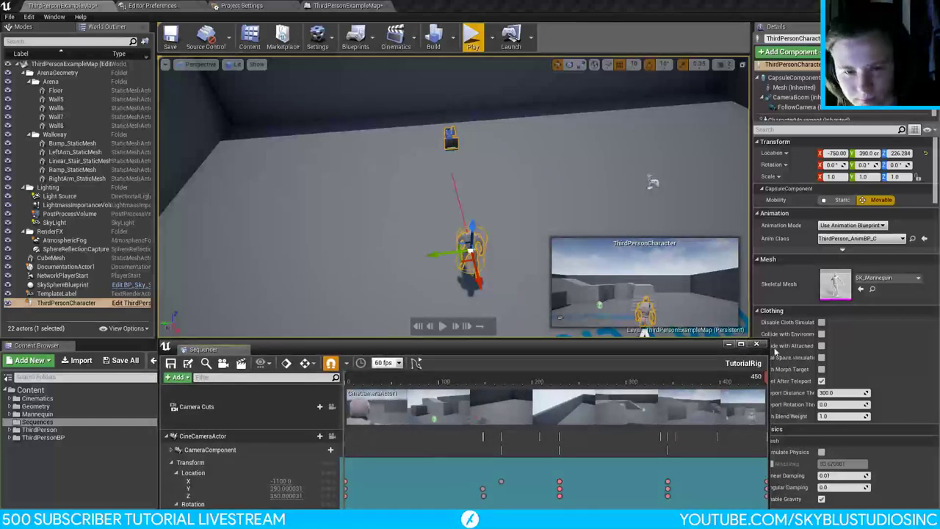
Step: Resize and reposition the Sequencer window, then scrub the camera move to its final frame 450
{"action": "left_click_drag", "start_coordinate": [769, 353], "coordinate": [746, 383]}
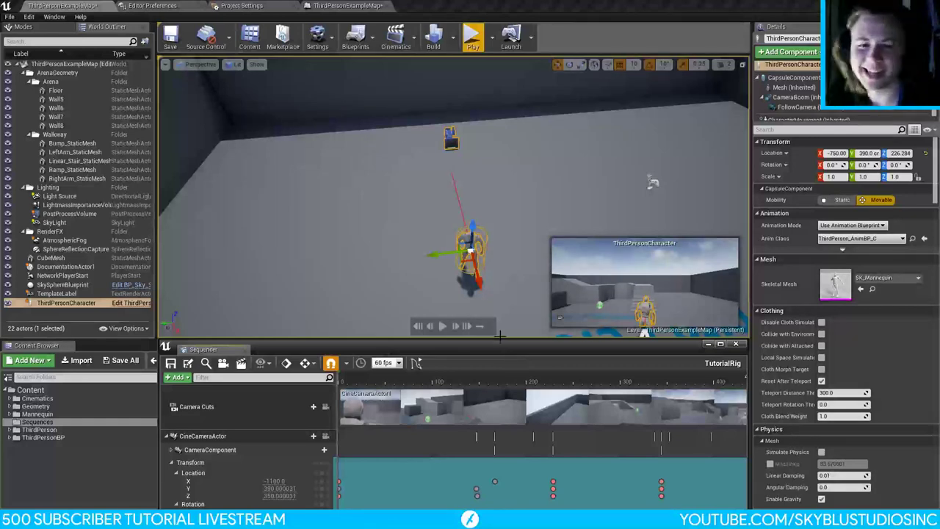
{"action": "left_click_drag", "start_coordinate": [497, 345], "coordinate": [491, 185]}
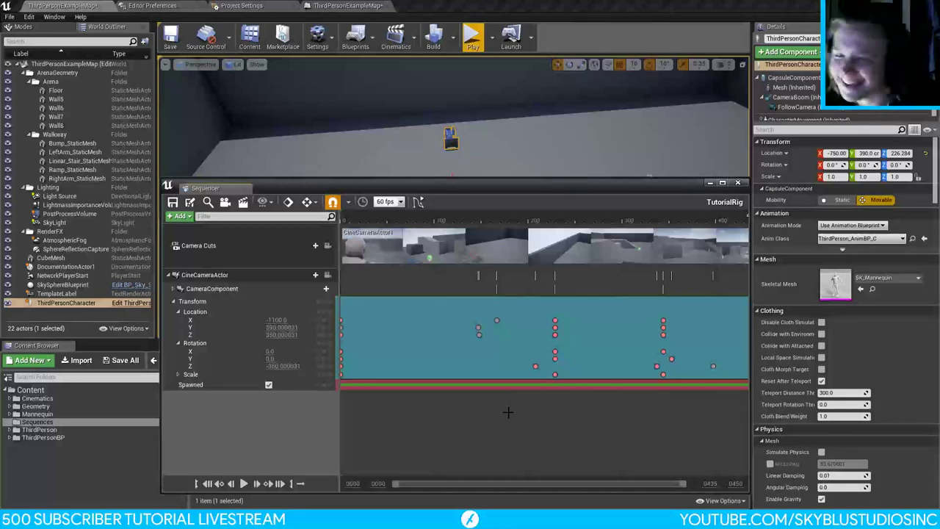
{"action": "left_click_drag", "start_coordinate": [450, 185], "coordinate": [456, 263]}
{"action": "left_click_drag", "start_coordinate": [683, 292], "coordinate": [752, 294]}
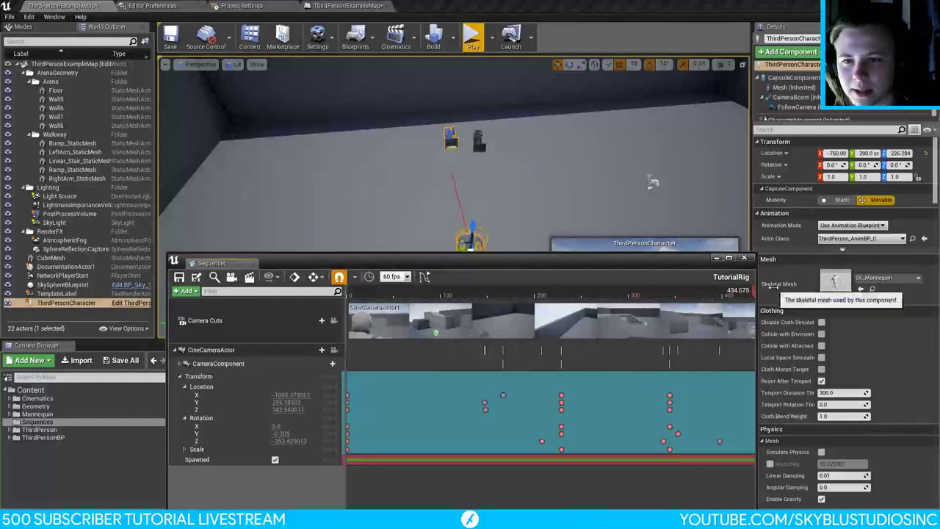
{"action": "left_click_drag", "start_coordinate": [649, 263], "coordinate": [628, 184]}
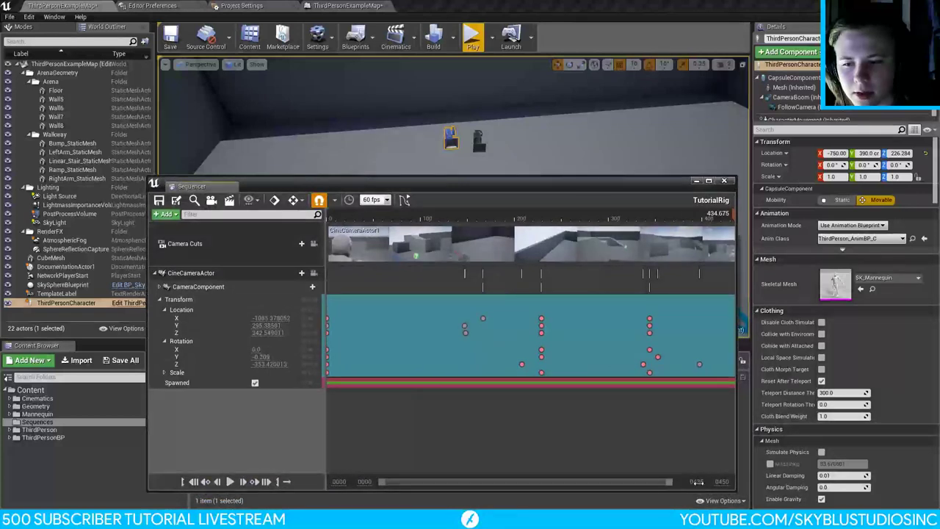
{"action": "left_click_drag", "start_coordinate": [699, 482], "coordinate": [705, 482]}
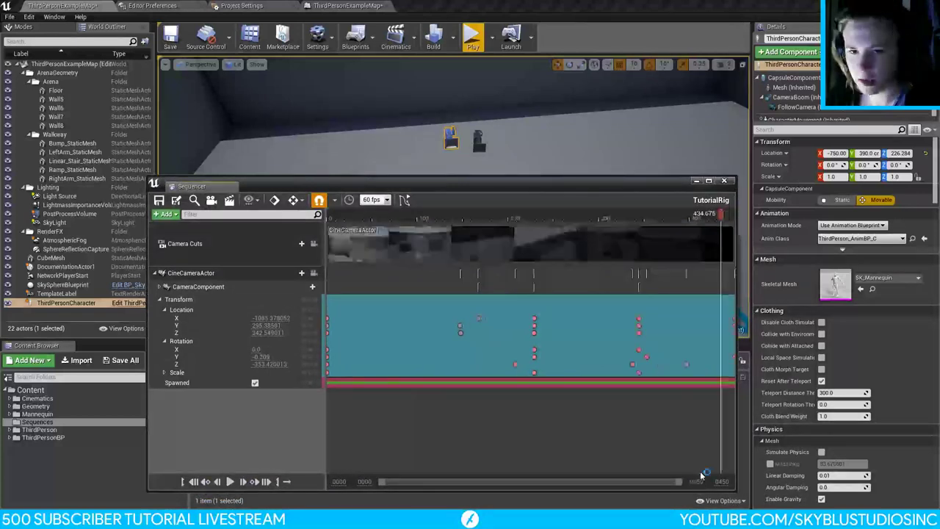
{"action": "left_click_drag", "start_coordinate": [722, 214], "coordinate": [737, 214]}
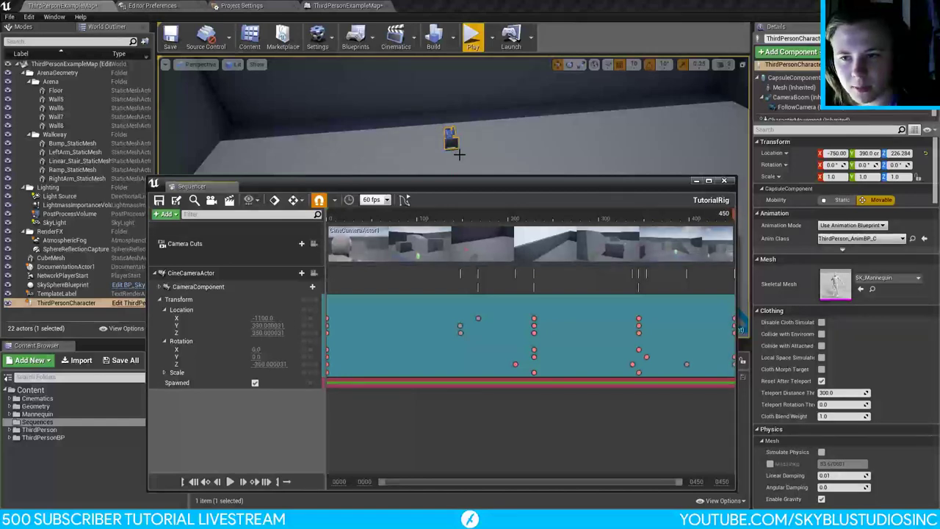
Step: Raise the viewport camera speed from 2 to 3 and fly the view toward the character
{"action": "left_click_drag", "start_coordinate": [462, 183], "coordinate": [619, 310]}
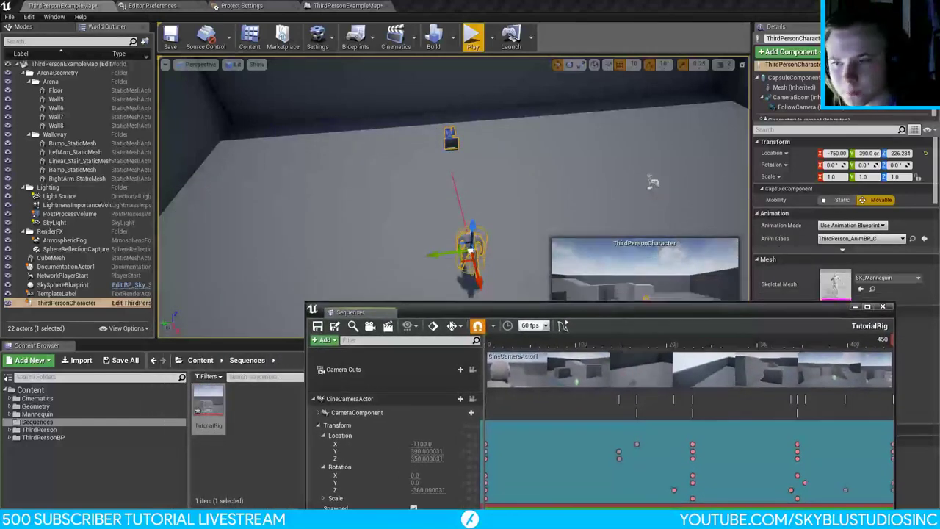
{"action": "right_click_drag", "start_coordinate": [415, 169], "coordinate": [519, 88]}
{"action": "left_click", "coordinate": [727, 64]}
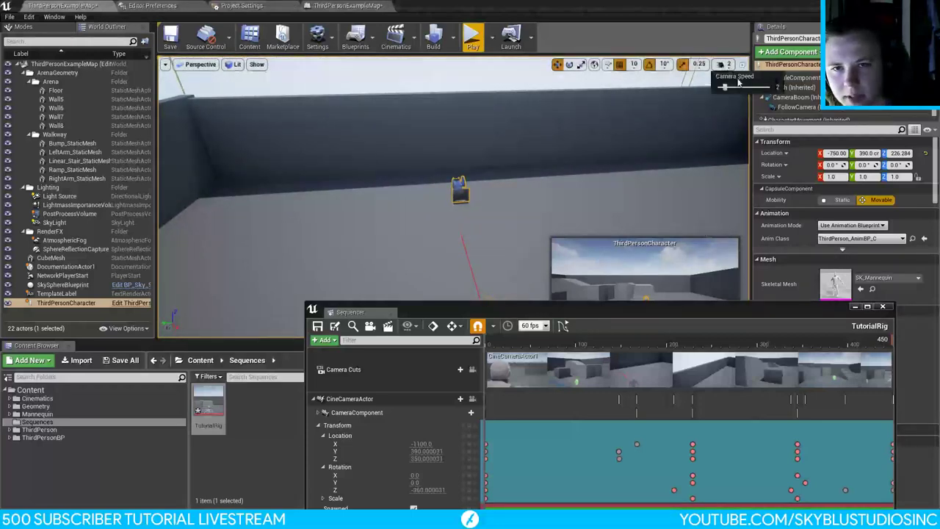
{"action": "left_click_drag", "start_coordinate": [732, 89], "coordinate": [737, 88]}
{"action": "scroll", "coordinate": [452, 191], "scroll_direction": "up", "scroll_amount": 5}
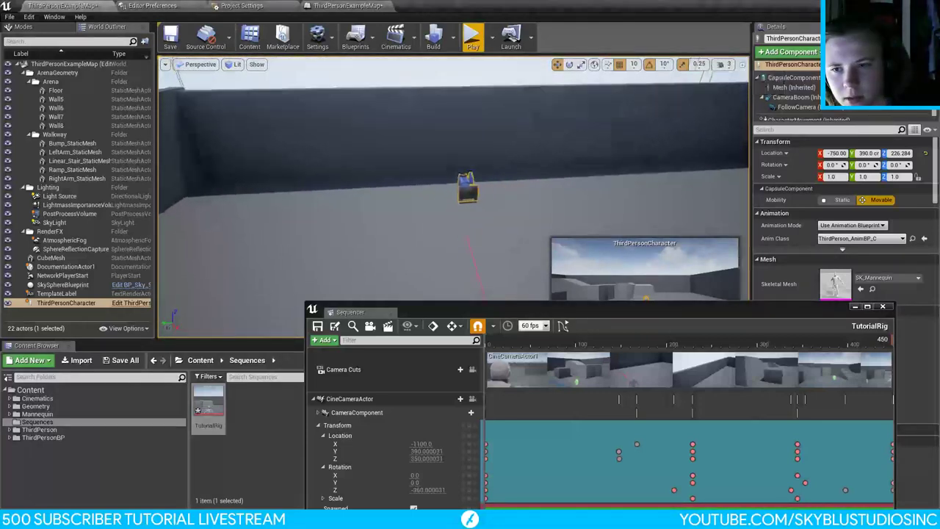
{"action": "mouse_move", "coordinate": [623, 184]}
{"action": "right_mouse_down"}
{"action": "mouse_move", "coordinate": [623, 177]}
{"action": "mouse_move", "coordinate": [622, 184]}
{"action": "right_mouse_up"}
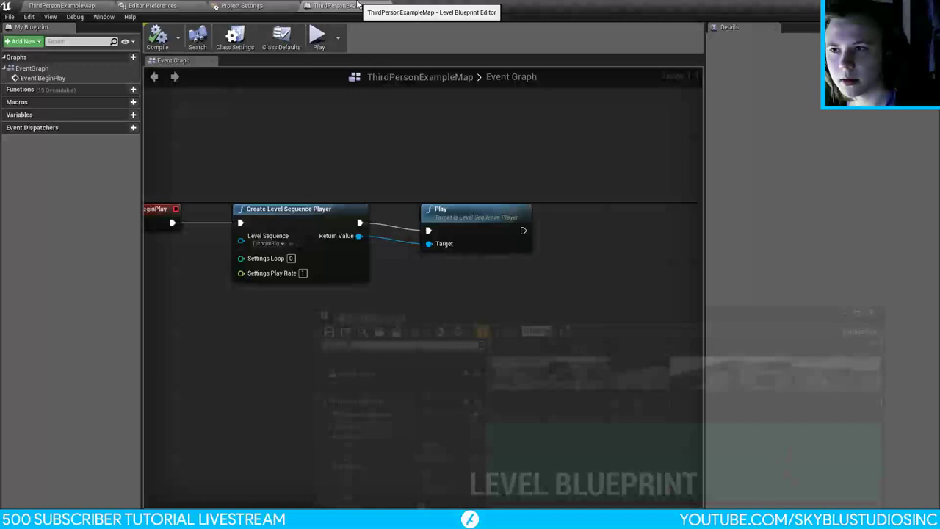
{"action": "left_click", "coordinate": [347, 5]}
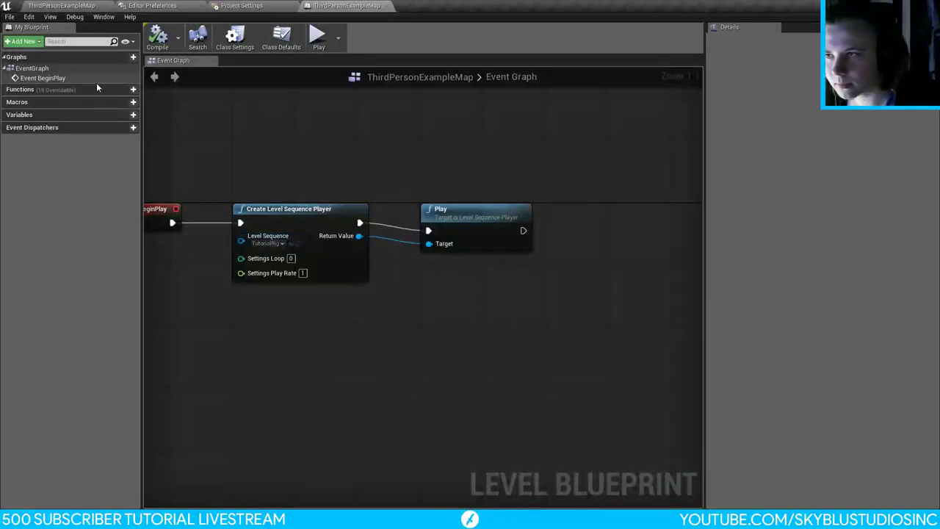
{"action": "left_click", "coordinate": [243, 6]}
{"action": "left_click", "coordinate": [347, 6]}
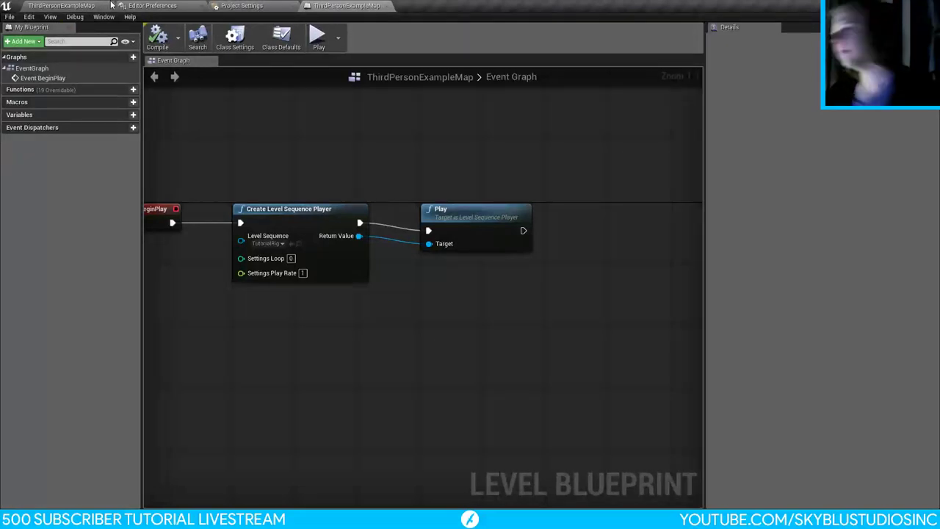
{"action": "left_click", "coordinate": [89, 5]}
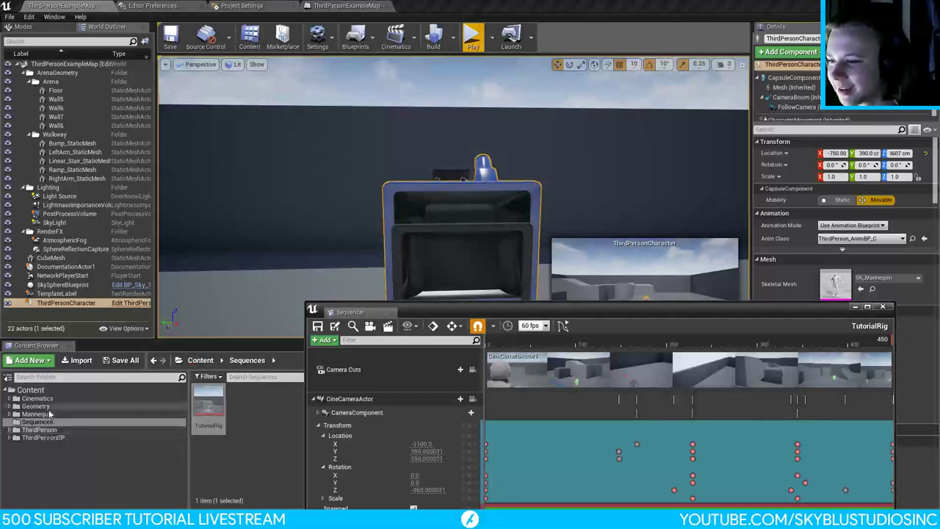
Step: Open the ThirdPersonCharacter Blueprint and set the CameraBoom's Location Z to 393
{"action": "left_click", "coordinate": [97, 437]}
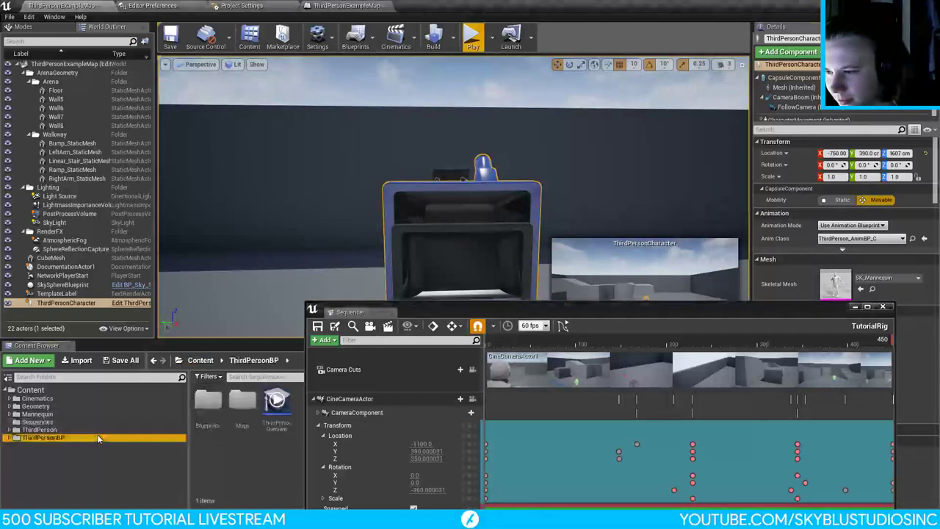
{"action": "double_click", "coordinate": [208, 403]}
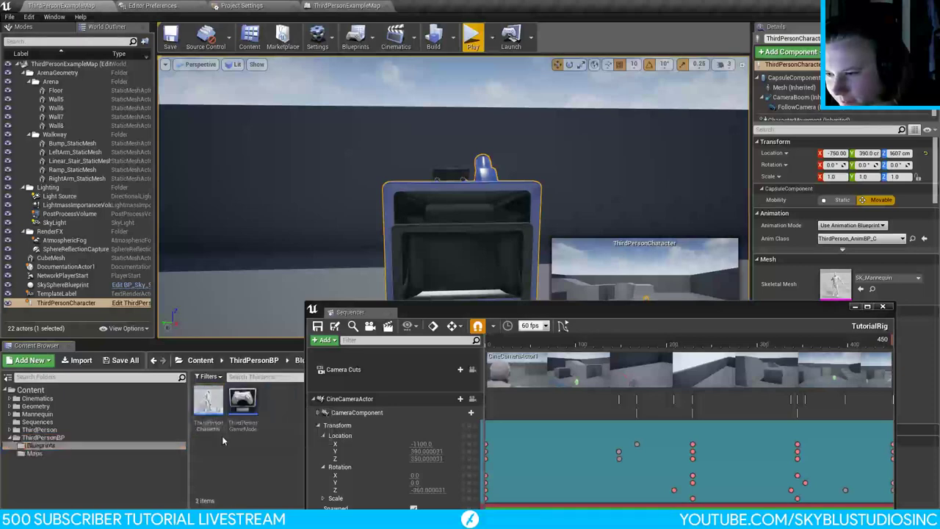
{"action": "double_click", "coordinate": [217, 401]}
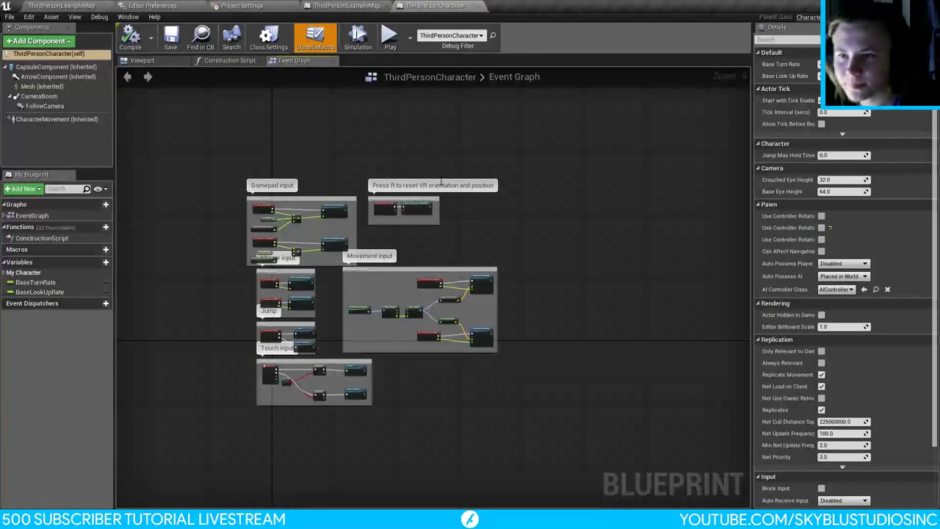
{"action": "left_click", "coordinate": [147, 62]}
{"action": "left_click", "coordinate": [39, 97]}
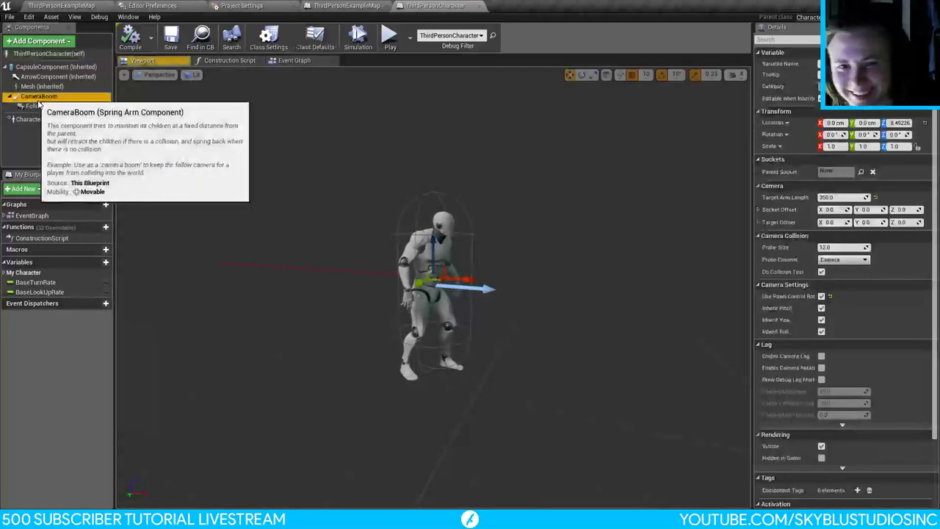
{"action": "left_click", "coordinate": [900, 122]}
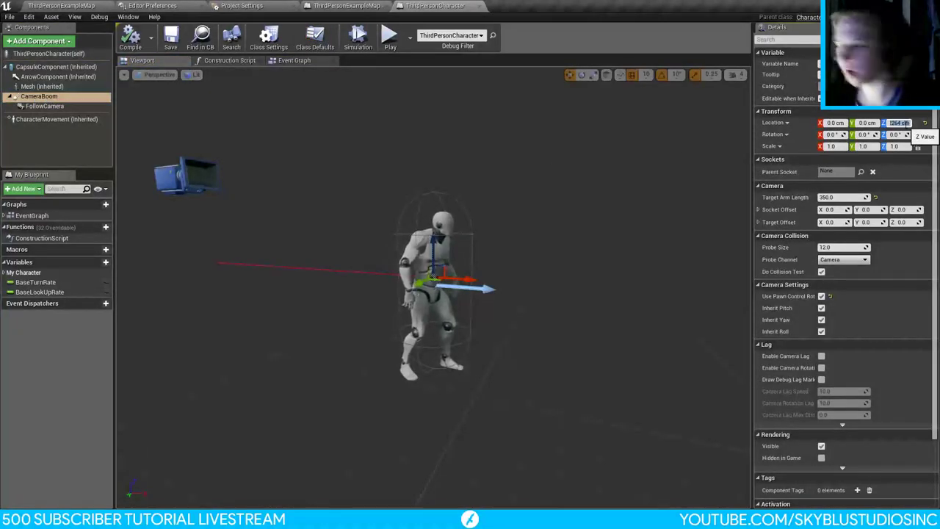
{"action": "type", "text": "393"}
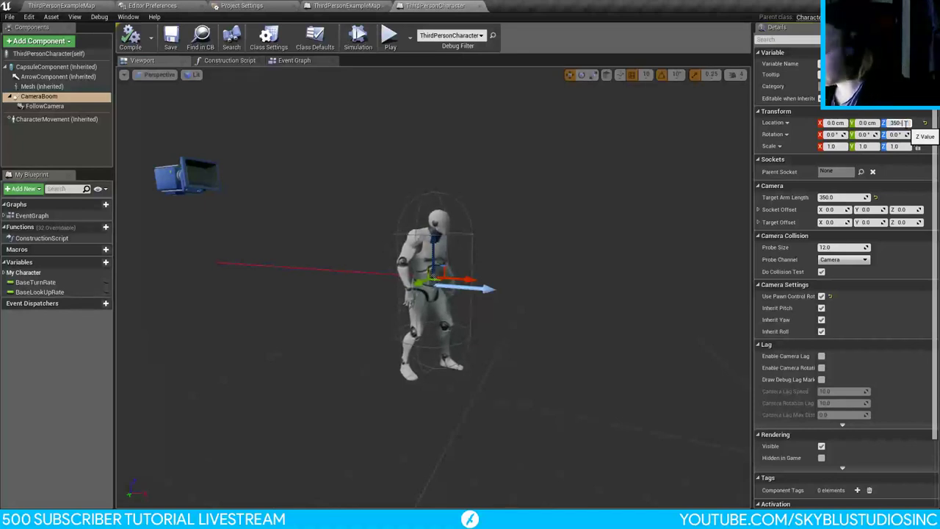
{"action": "key", "text": "Return"}
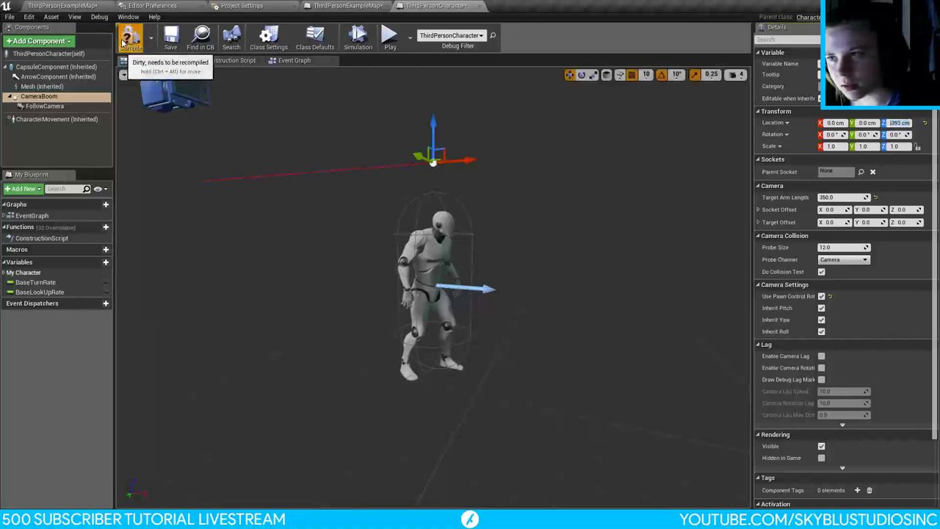
Step: Check the raised camera in the level, then set the FollowCamera's Location Z to 0
{"action": "left_click", "coordinate": [63, 6]}
{"action": "right_click_drag", "start_coordinate": [451, 156], "coordinate": [450, 125]}
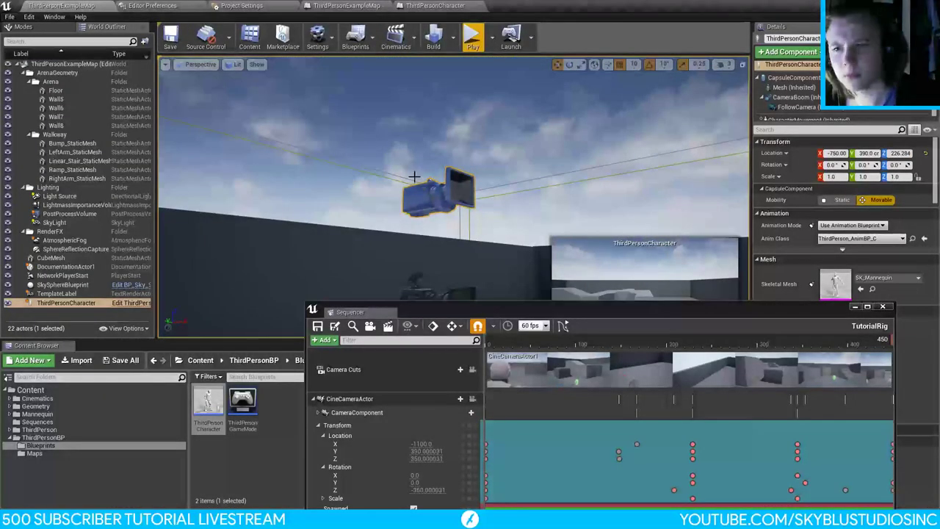
{"action": "left_click", "coordinate": [435, 6]}
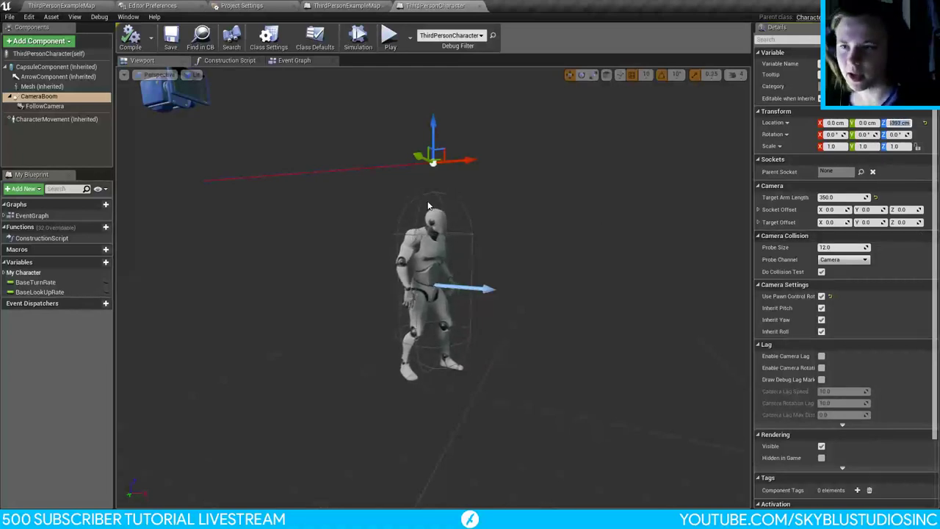
{"action": "left_click", "coordinate": [199, 96]}
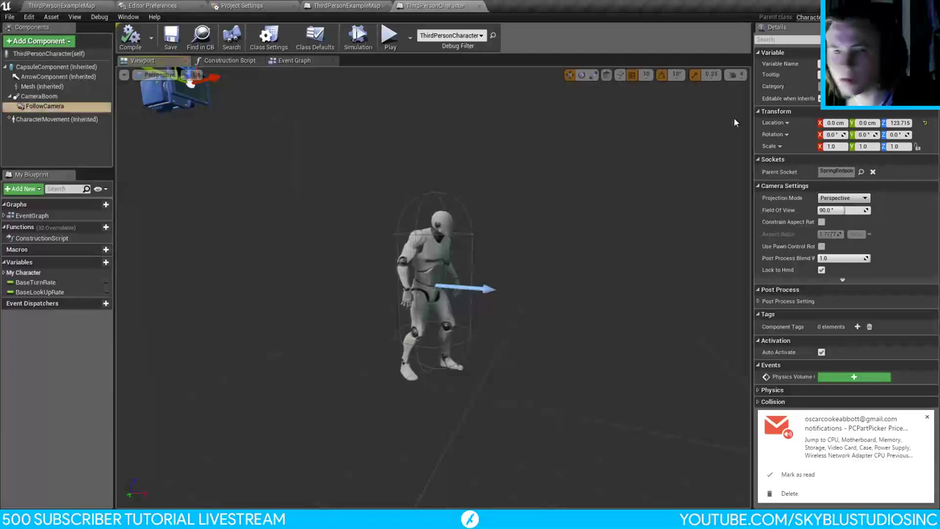
{"action": "left_click", "coordinate": [899, 123]}
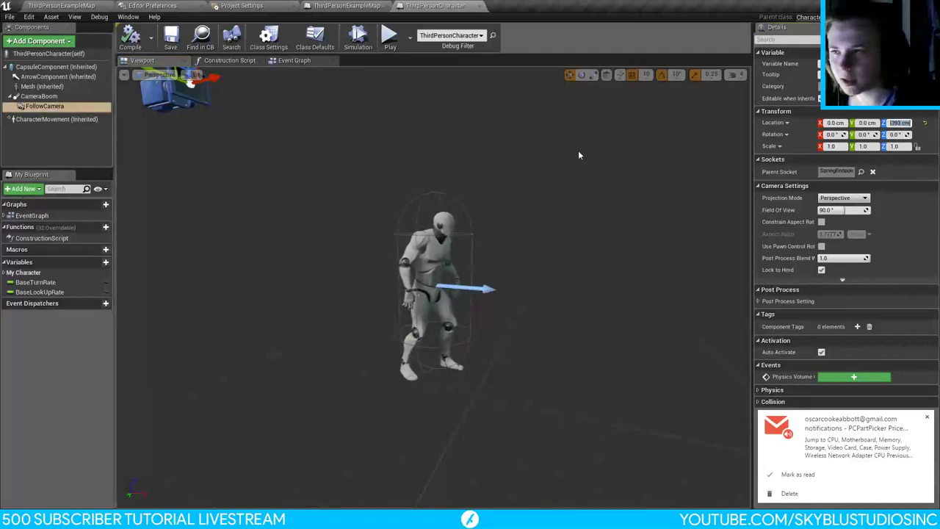
{"action": "type", "text": "0"}
{"action": "key", "text": "Return"}
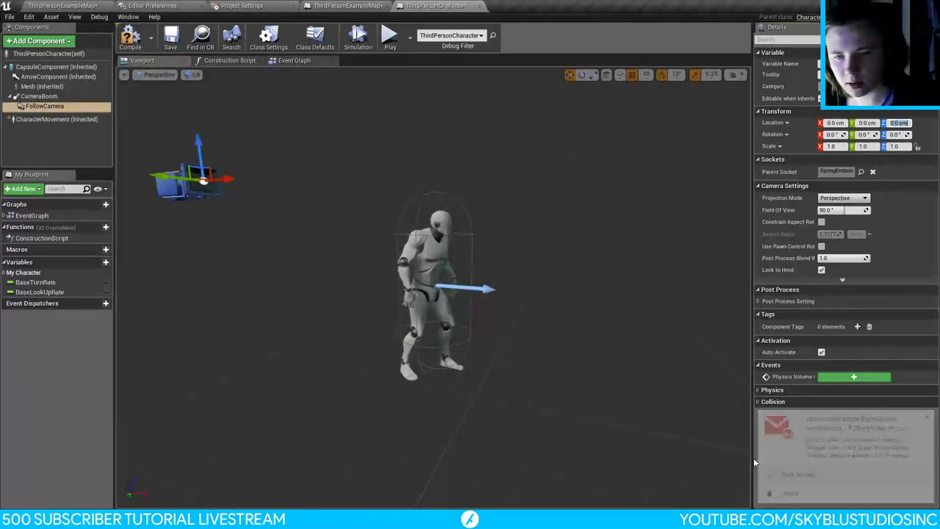
Step: Save the Blueprint with CameraBoom selected and frame the camera actor in the level editor
{"action": "key", "text": "ctrl+s"}
{"action": "left_click", "coordinate": [38, 97]}
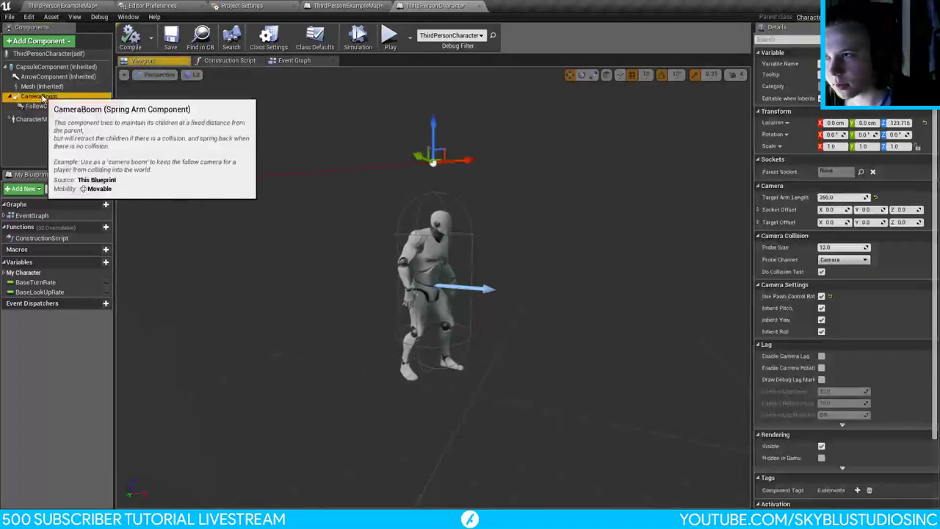
{"action": "left_click", "coordinate": [74, 6]}
{"action": "key", "text": "f"}
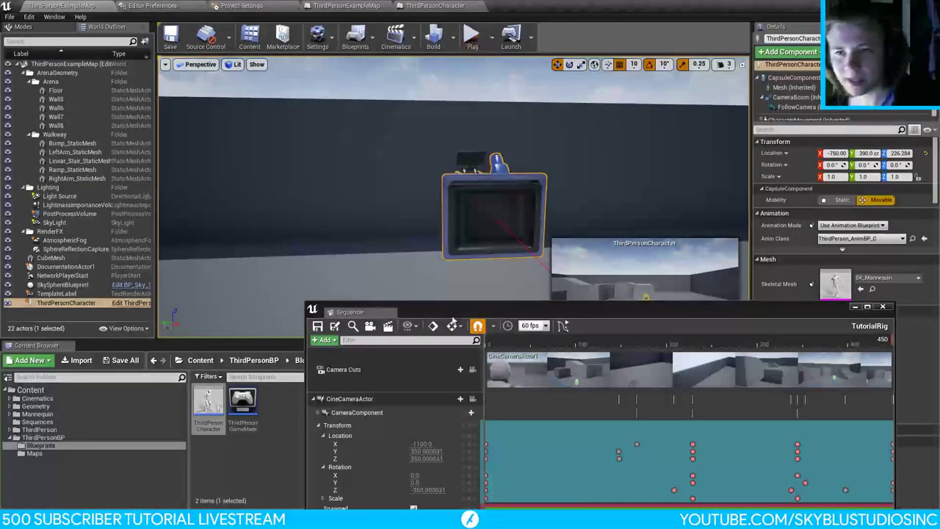
Step: Save the TutorialRig sequence and play-test the level, walking the character toward the stairs
{"action": "key", "text": "ctrl+s"}
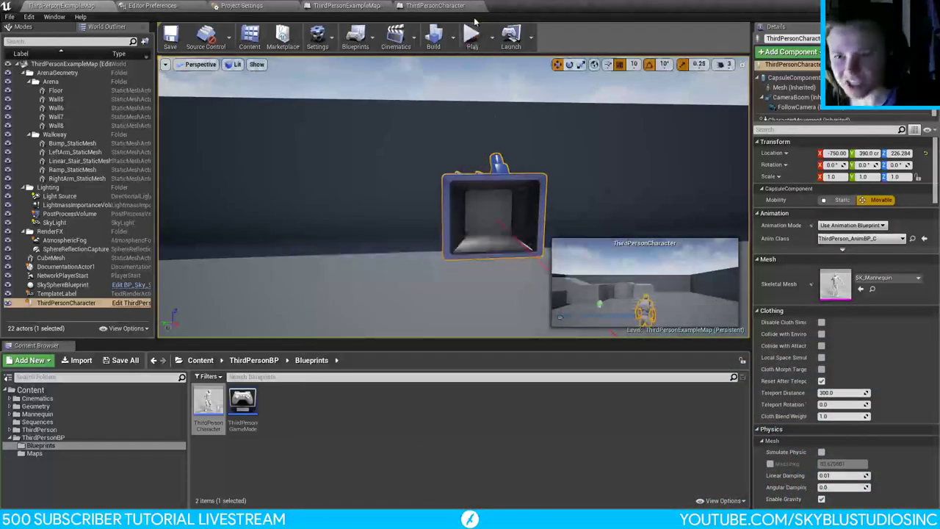
{"action": "left_click", "coordinate": [472, 36]}
{"action": "key", "text": "w"}
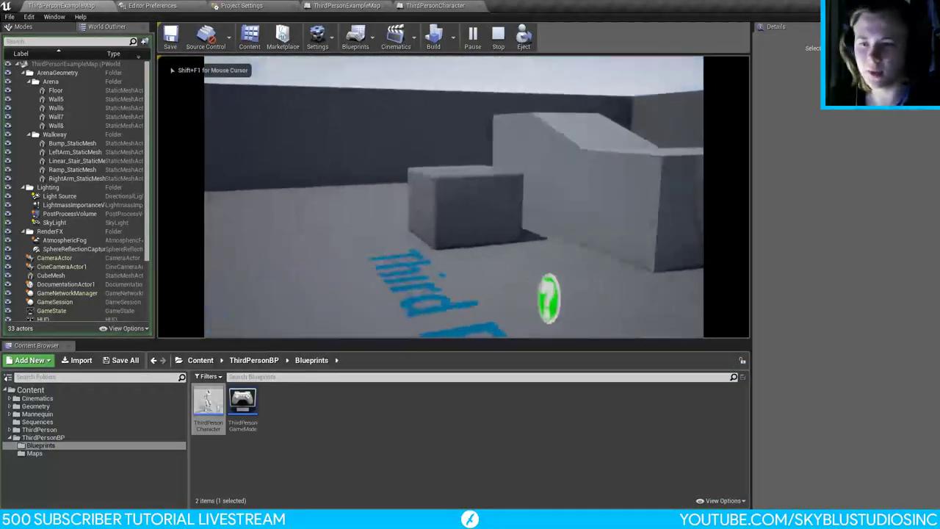
{"action": "key", "text": "w"}
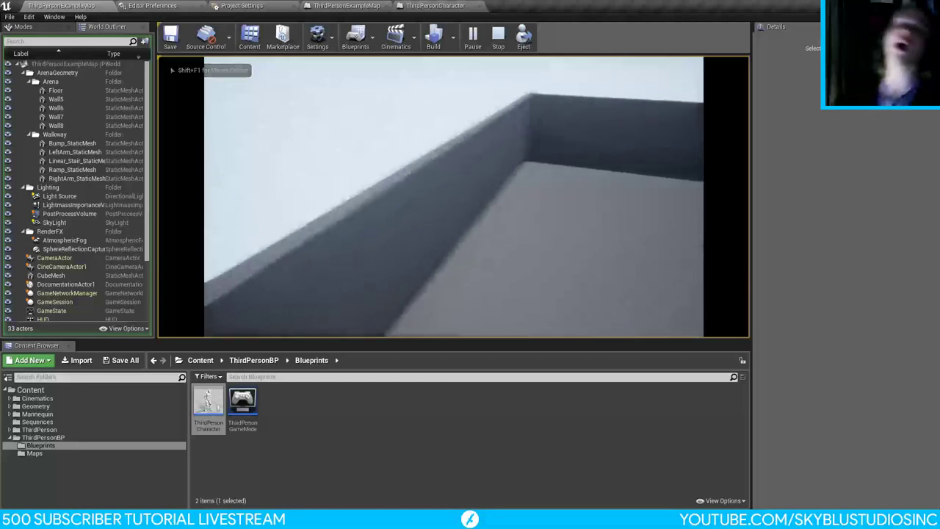
{"action": "key", "text": "w"}
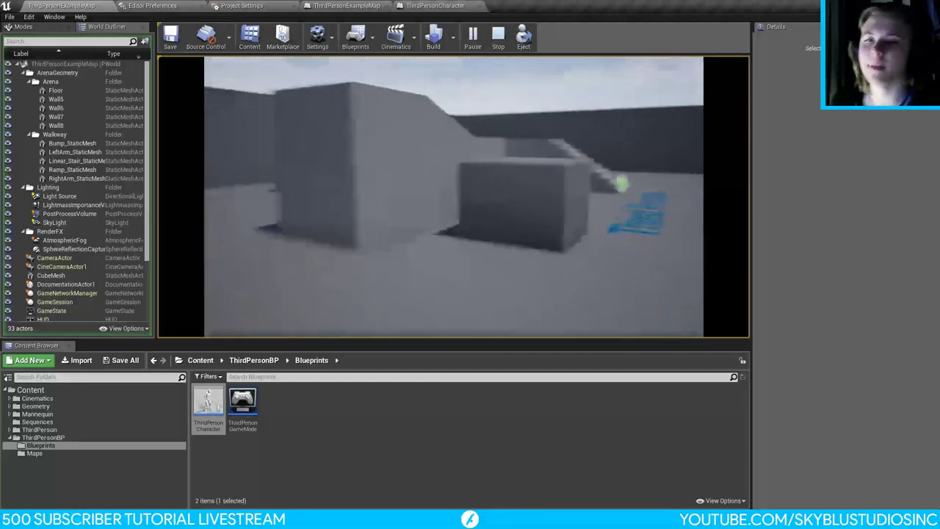
{"action": "key", "text": "w"}
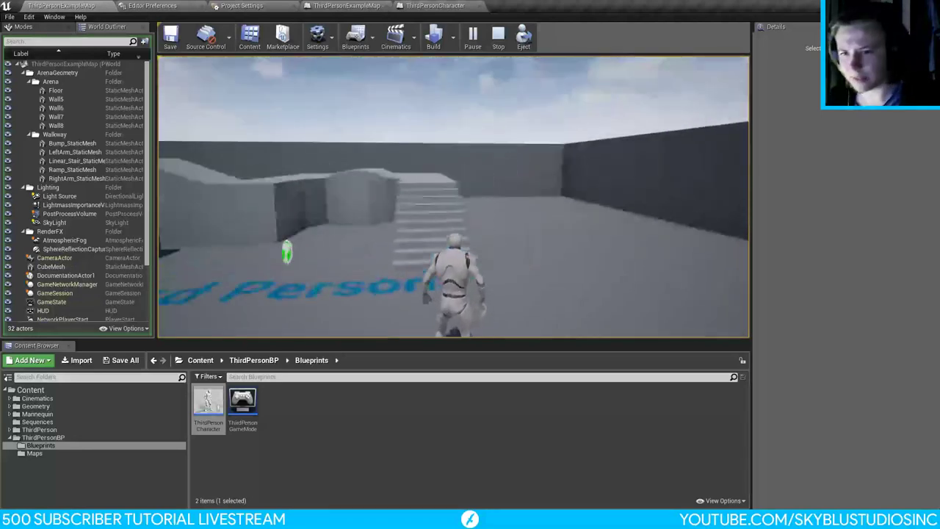
{"action": "key", "text": "Escape"}
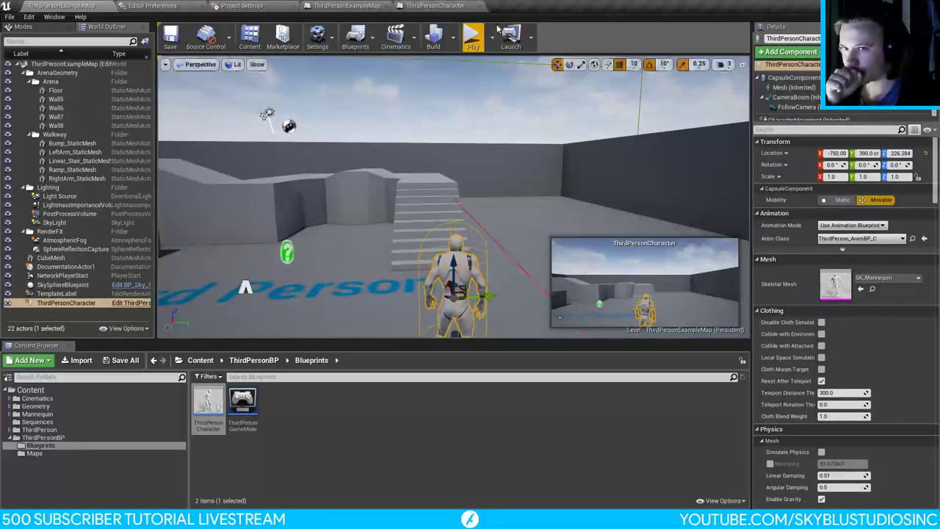
Step: Play-test the level a second time, then switch to the ThirdPersonCharacter Blueprint
{"action": "left_click", "coordinate": [473, 38]}
{"action": "key", "text": "w"}
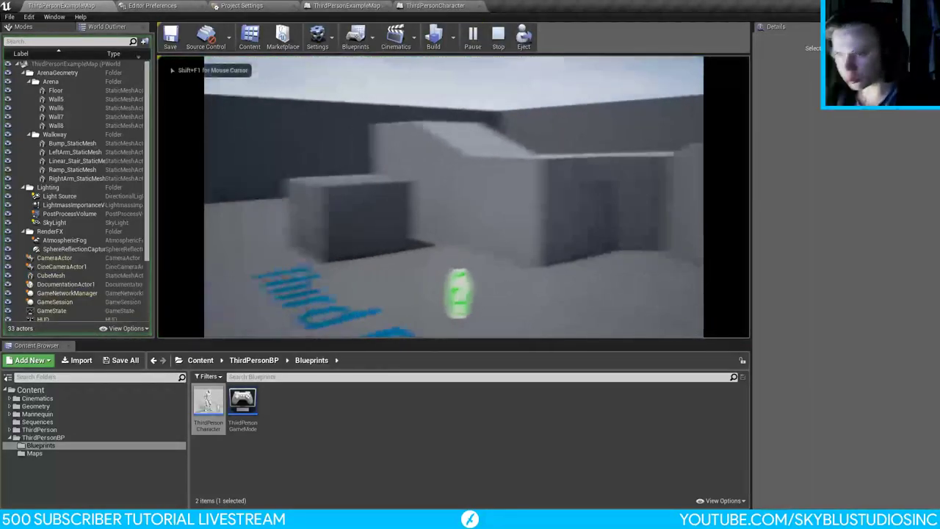
{"action": "key", "text": "w"}
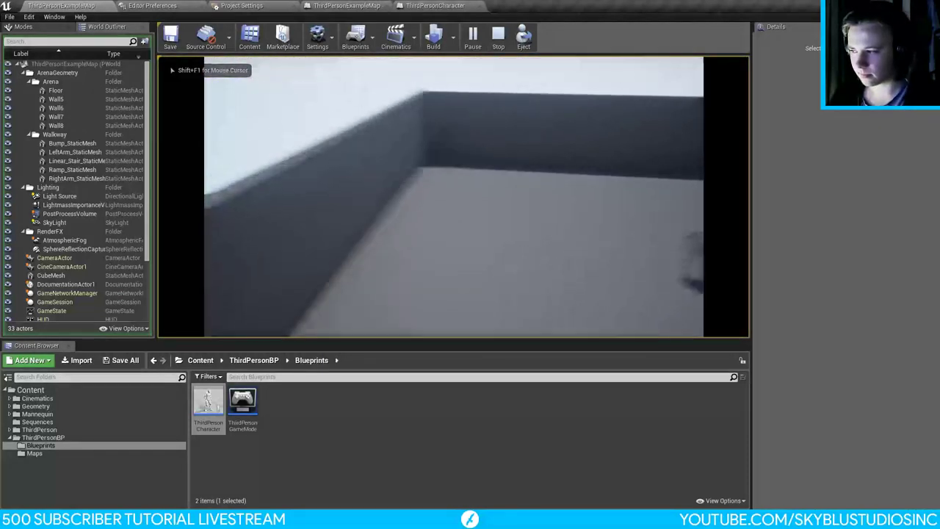
{"action": "key", "text": "w"}
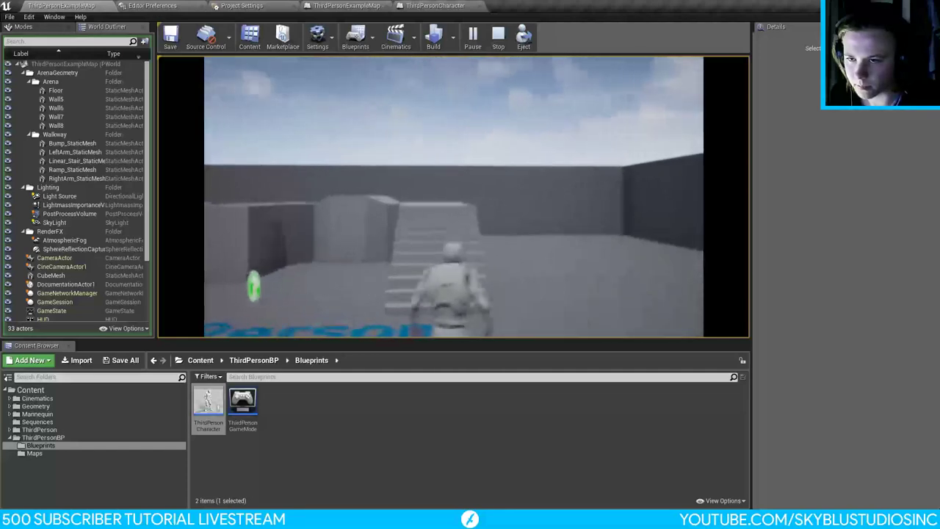
{"action": "key", "text": "Escape"}
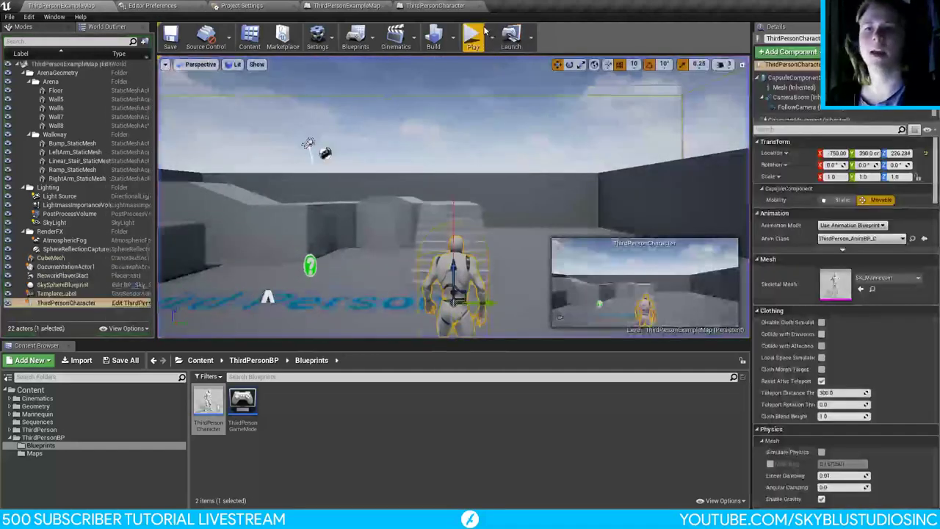
{"action": "left_click", "coordinate": [449, 8]}
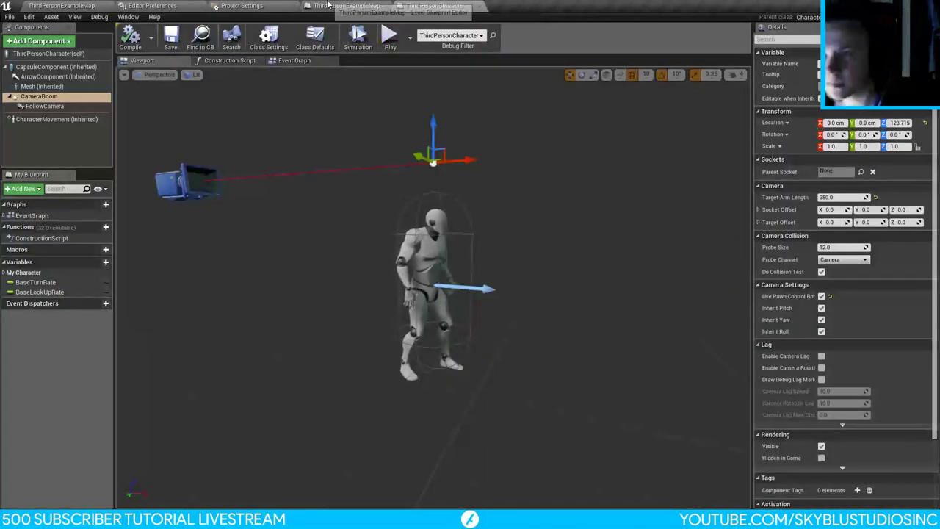
Step: Open the Level Blueprint's Event Graph and place a Get Player Pawn node under Create Level Sequence Player
{"action": "left_click", "coordinate": [85, 5]}
{"action": "left_click", "coordinate": [396, 37]}
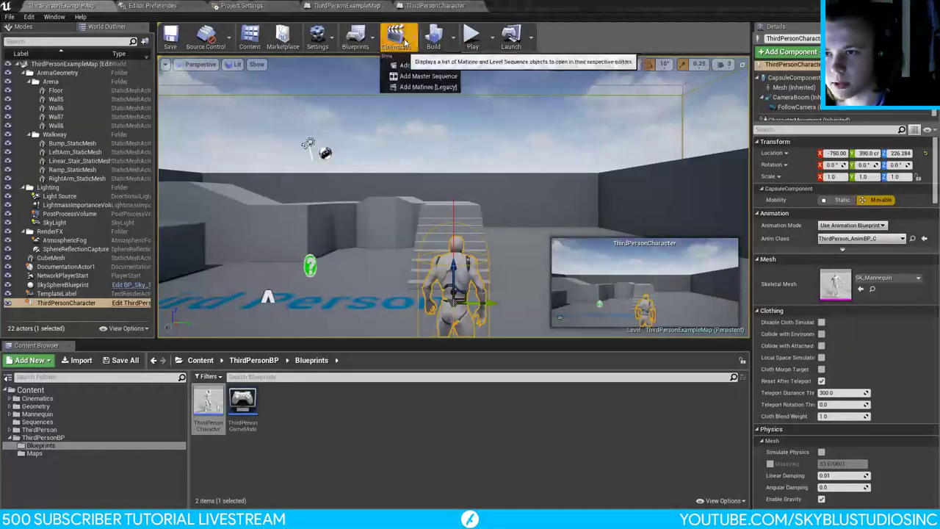
{"action": "left_click", "coordinate": [371, 5]}
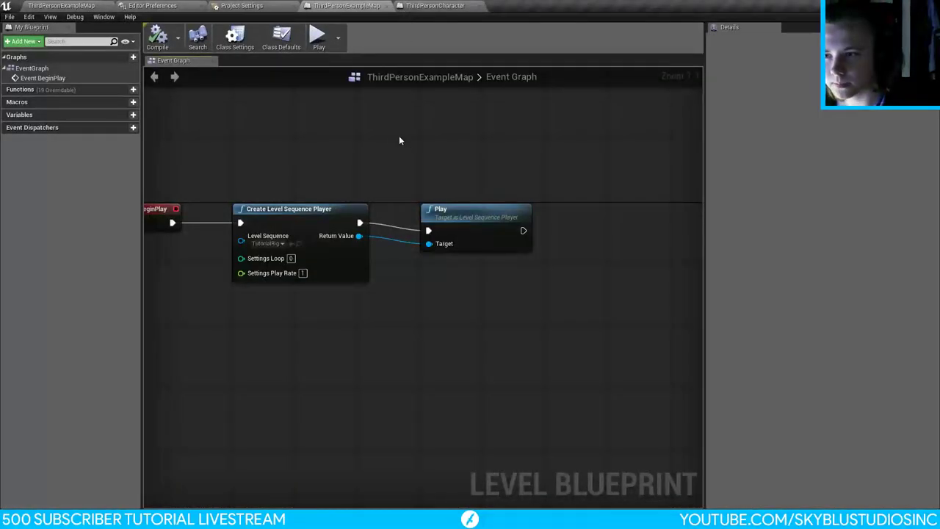
{"action": "right_click", "coordinate": [318, 328]}
{"action": "type", "text": "get player"}
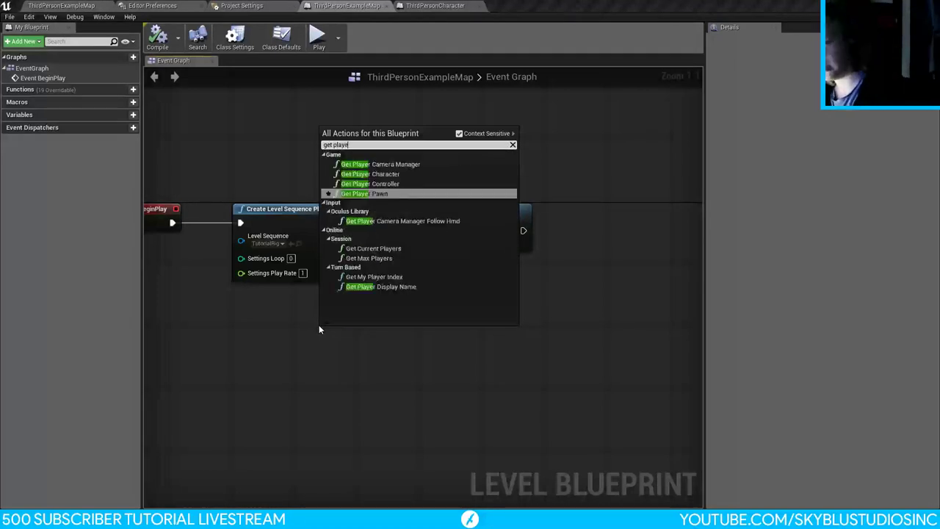
{"action": "key", "text": "Return"}
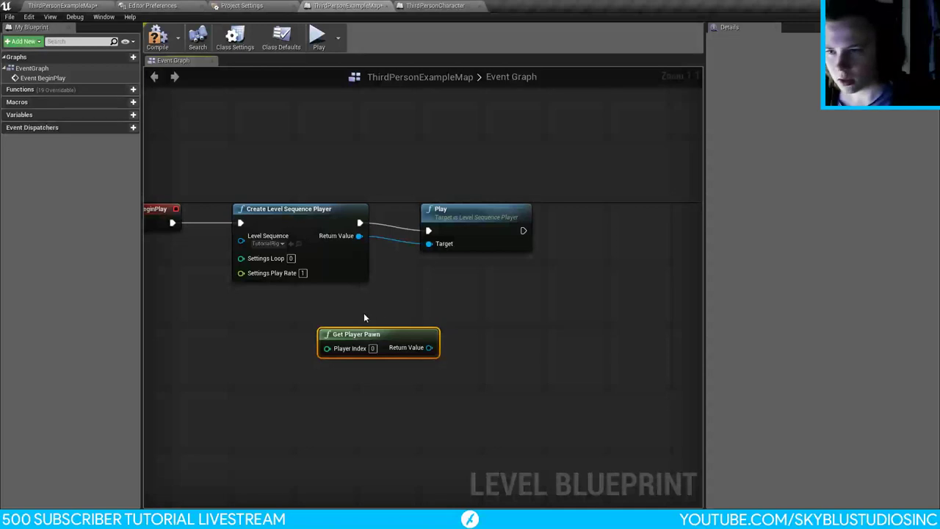
{"action": "left_click_drag", "start_coordinate": [365, 335], "coordinate": [279, 334]}
Step: Search for a Set Input action from the pawn's output, then cancel and delete Get Player Pawn
{"action": "left_click_drag", "start_coordinate": [342, 347], "coordinate": [408, 338]}
{"action": "type", "text": "set in"}
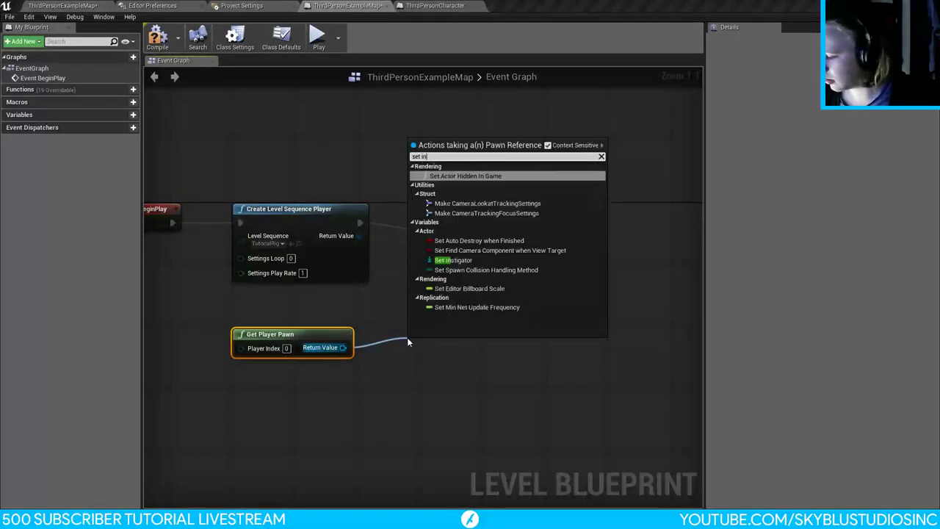
{"action": "type", "text": "pui"}
{"action": "key", "text": "BackSpace"}
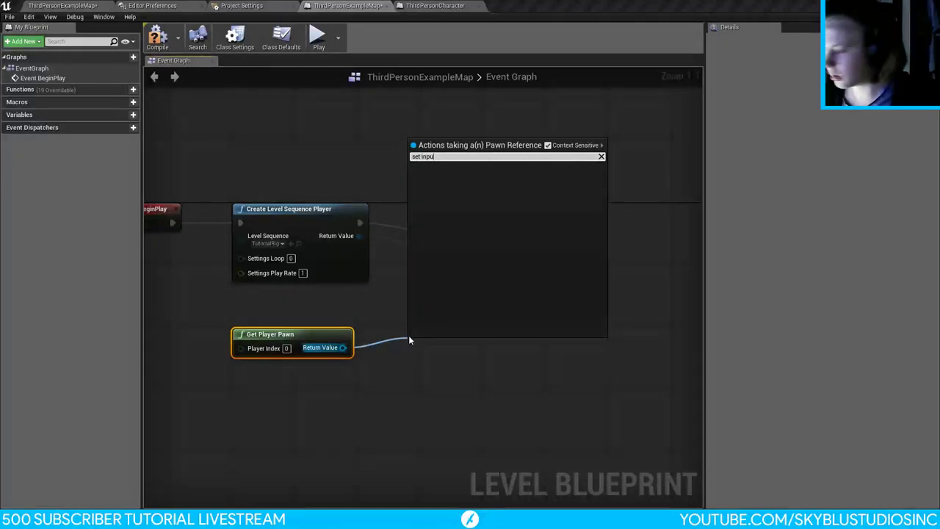
{"action": "key", "text": "BackSpace"}
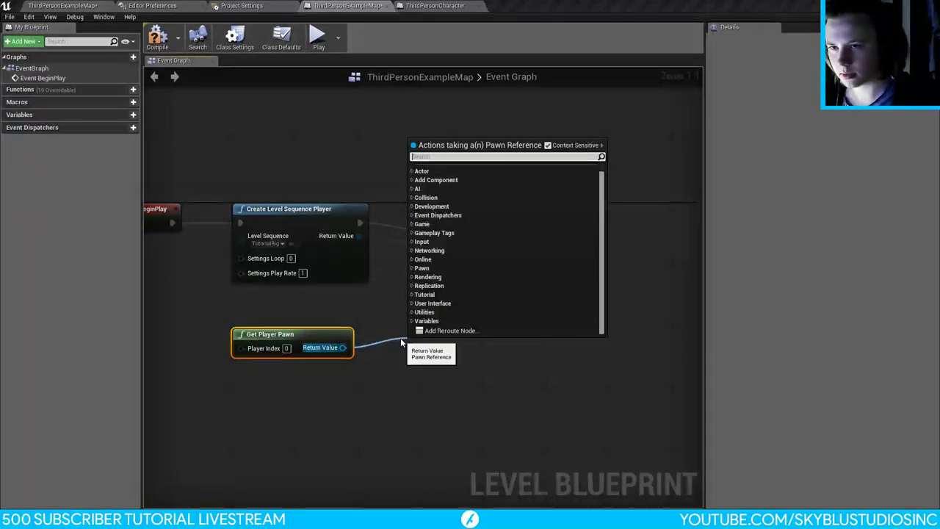
{"action": "left_click", "coordinate": [304, 396]}
{"action": "key", "text": "Delete"}
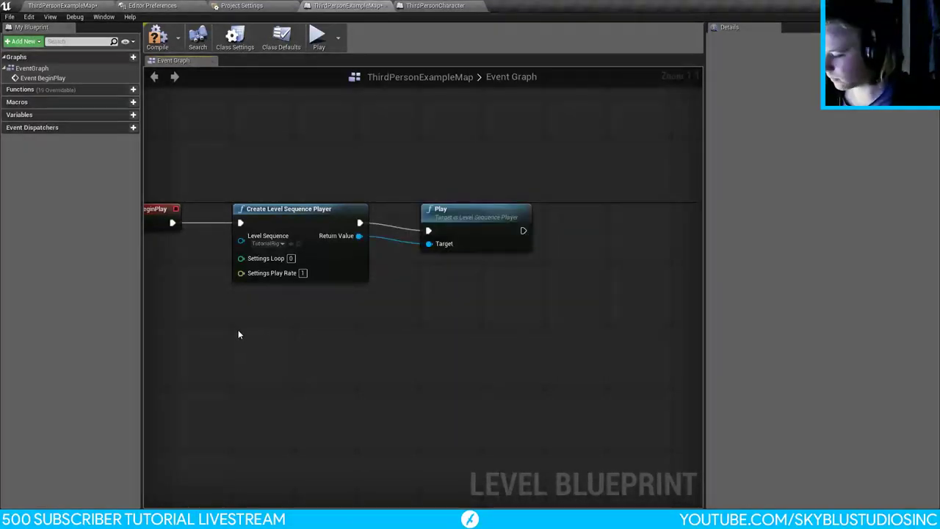
Step: Add Get Player Pawn feeding a Disable Input node after Play, with Get Player Controller wired in
{"action": "right_click", "coordinate": [238, 334]}
{"action": "type", "text": "pawn"}
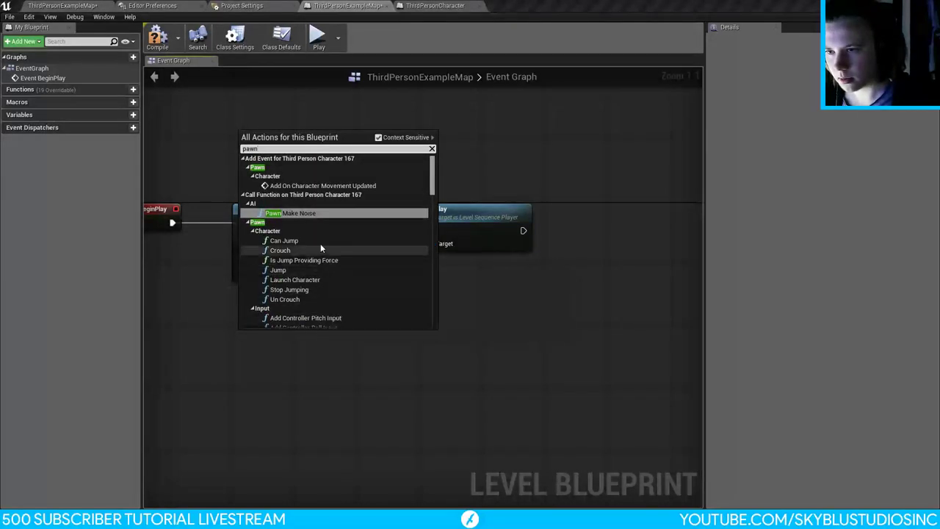
{"action": "type", "text": " get"}
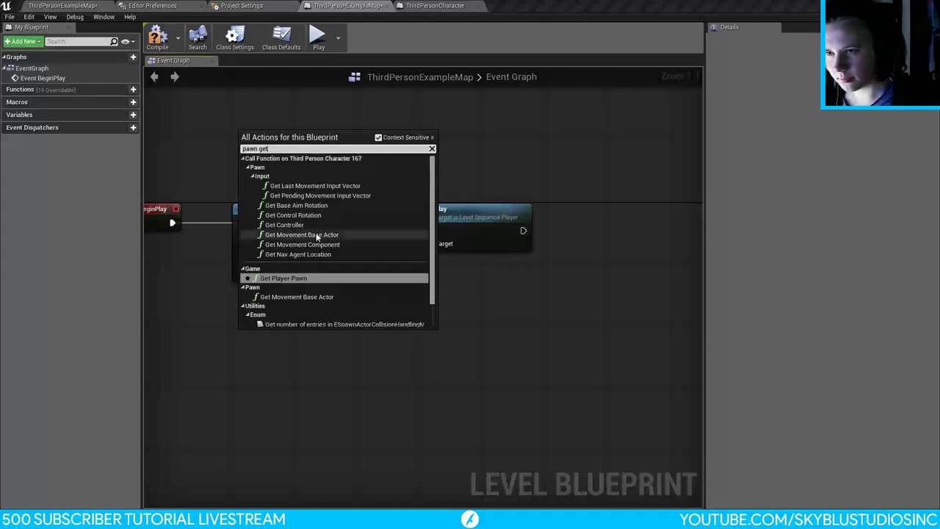
{"action": "left_click", "coordinate": [297, 282]}
{"action": "left_click_drag", "start_coordinate": [350, 347], "coordinate": [434, 331]}
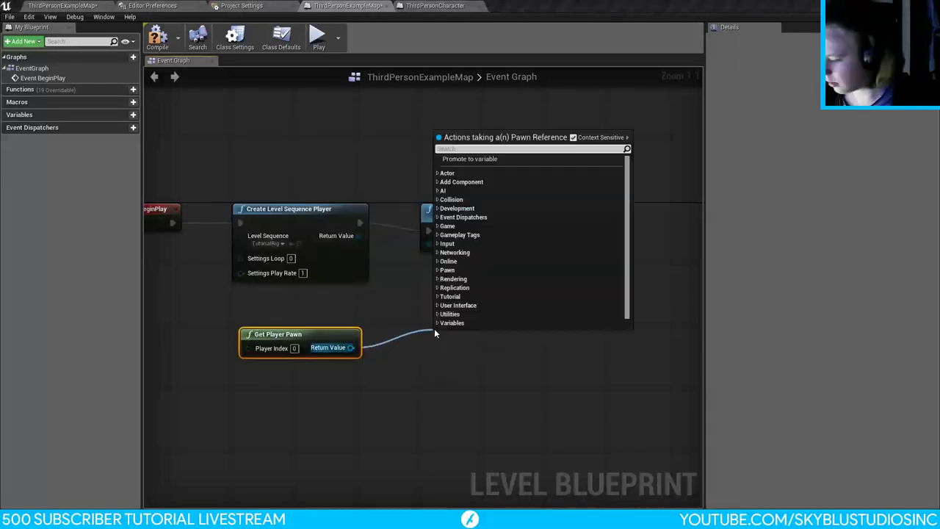
{"action": "type", "text": "input"}
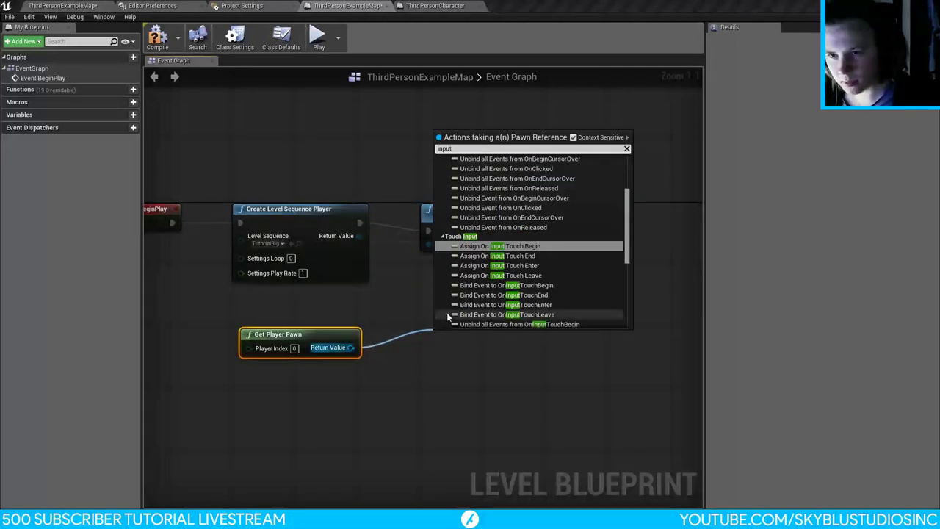
{"action": "scroll", "coordinate": [512, 244], "scroll_direction": "down", "scroll_amount": 9}
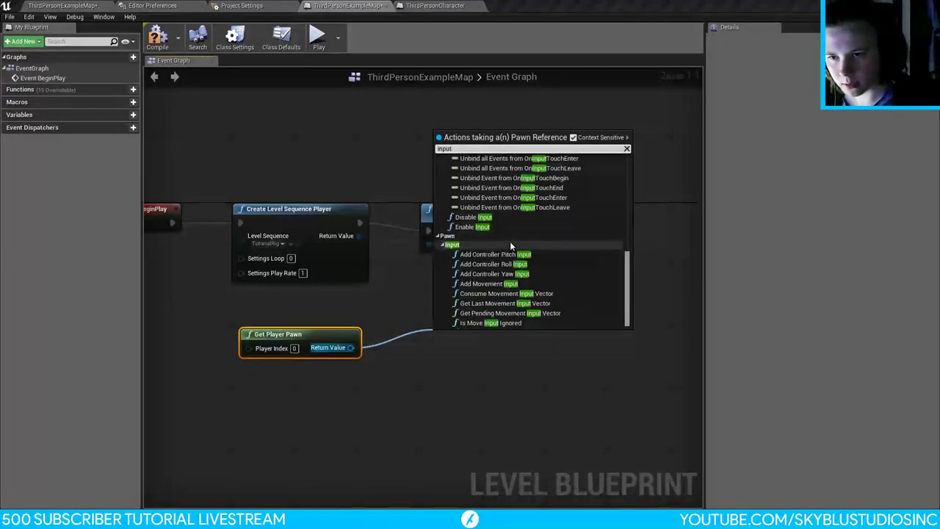
{"action": "left_click", "coordinate": [515, 216]}
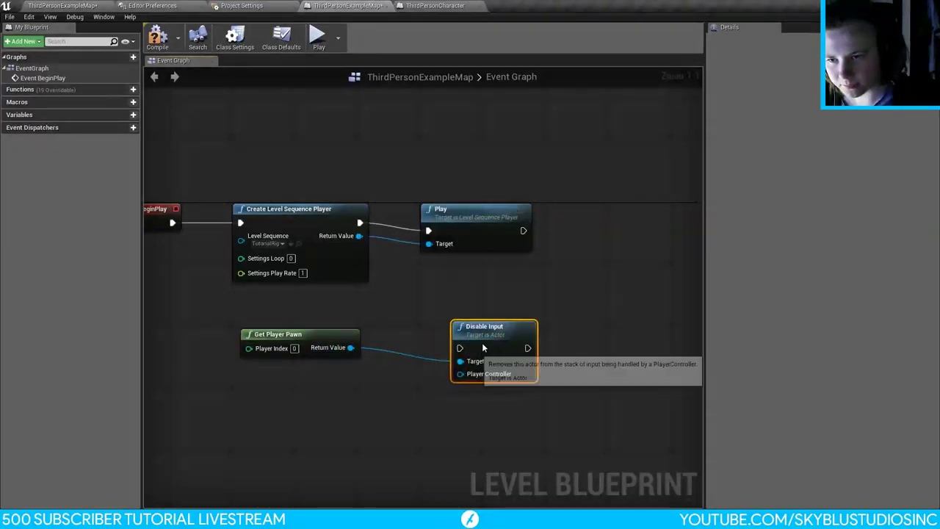
{"action": "left_click_drag", "start_coordinate": [481, 342], "coordinate": [580, 212]}
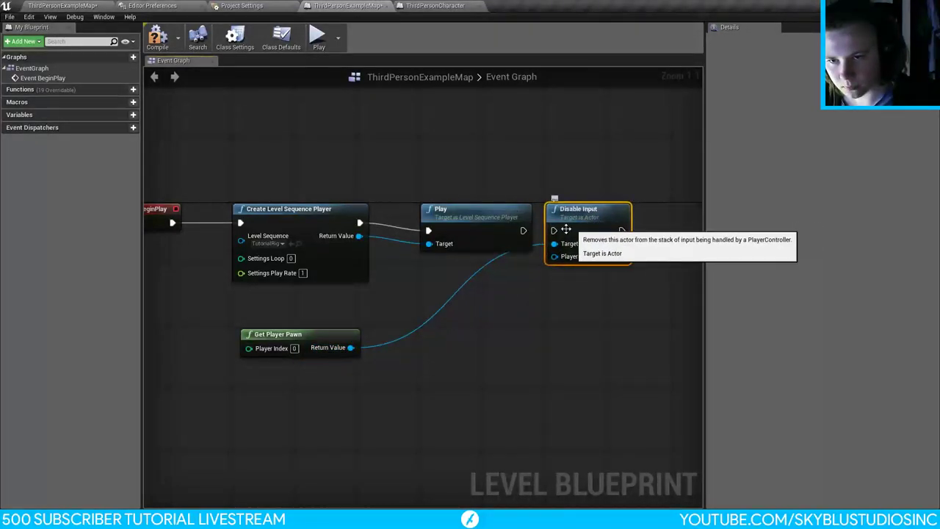
{"action": "left_click_drag", "start_coordinate": [523, 231], "coordinate": [235, 396]}
{"action": "type", "text": "get player"}
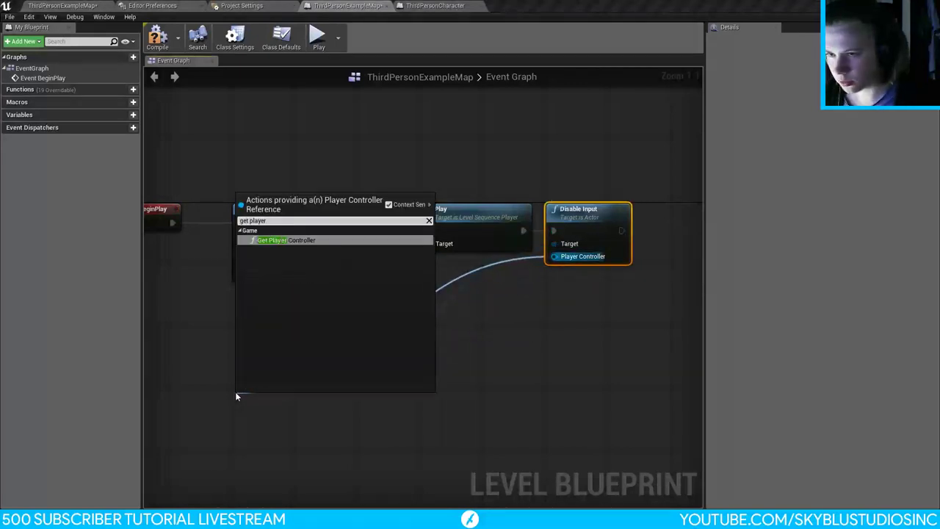
{"action": "key", "text": "Return"}
Step: Pan the graph and search the action list for 'play' and 'sequence' without adding nodes
{"action": "right_click_drag", "start_coordinate": [457, 340], "coordinate": [379, 351]}
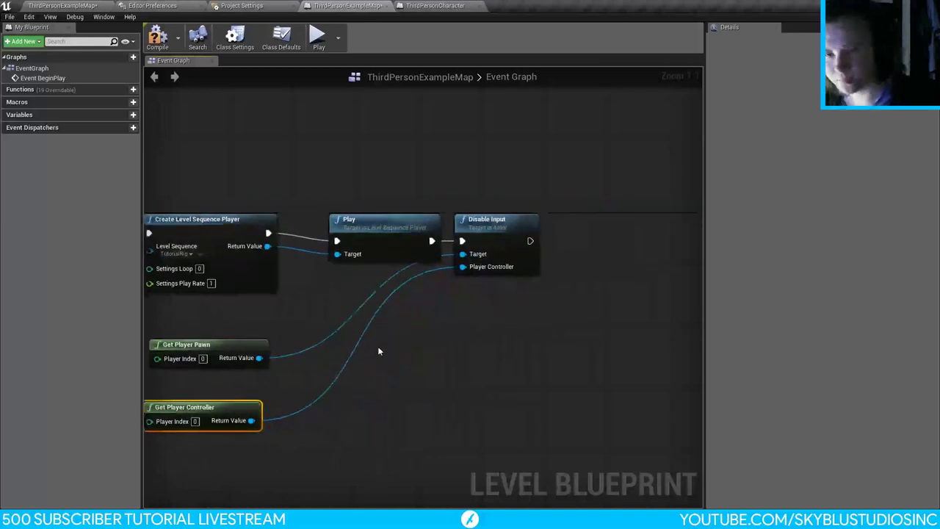
{"action": "right_click_drag", "start_coordinate": [330, 292], "coordinate": [404, 291]}
{"action": "left_click_drag", "start_coordinate": [340, 245], "coordinate": [478, 311]}
{"action": "type", "text": "play"}
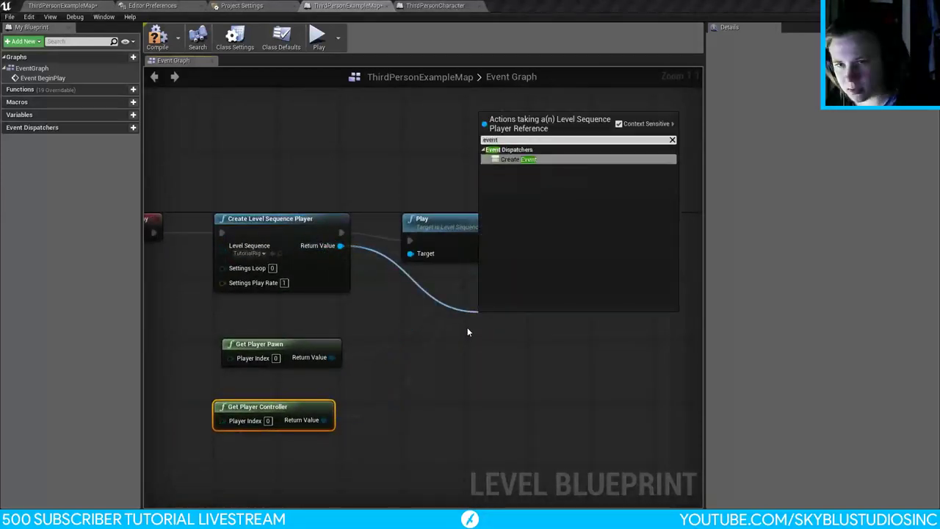
{"action": "key", "text": "Escape"}
{"action": "left_click", "coordinate": [471, 351]}
{"action": "right_click_drag", "start_coordinate": [329, 315], "coordinate": [441, 312]}
{"action": "right_click", "coordinate": [522, 335]}
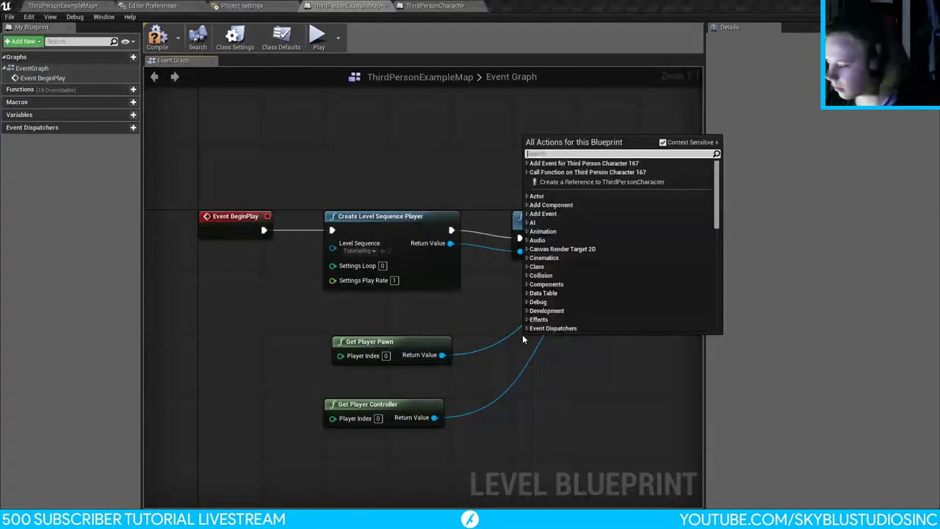
{"action": "type", "text": "seque"}
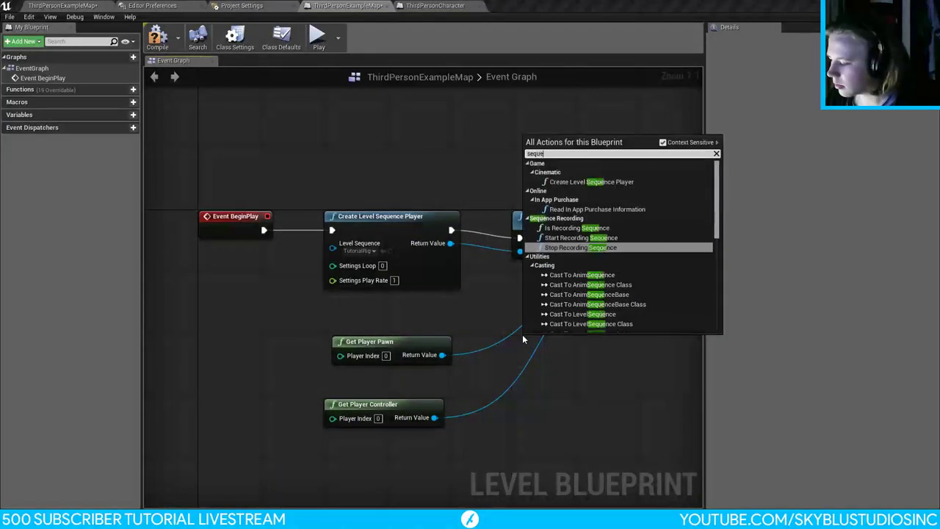
{"action": "type", "text": "nce"}
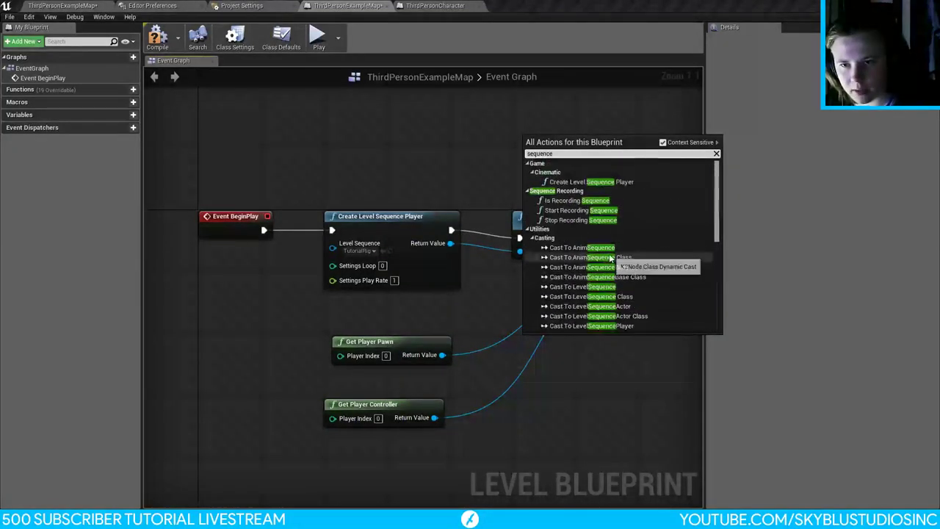
Step: Browse the sequence player output's actions, including Utilities and User Interface, adding nothing
{"action": "left_click", "coordinate": [609, 392]}
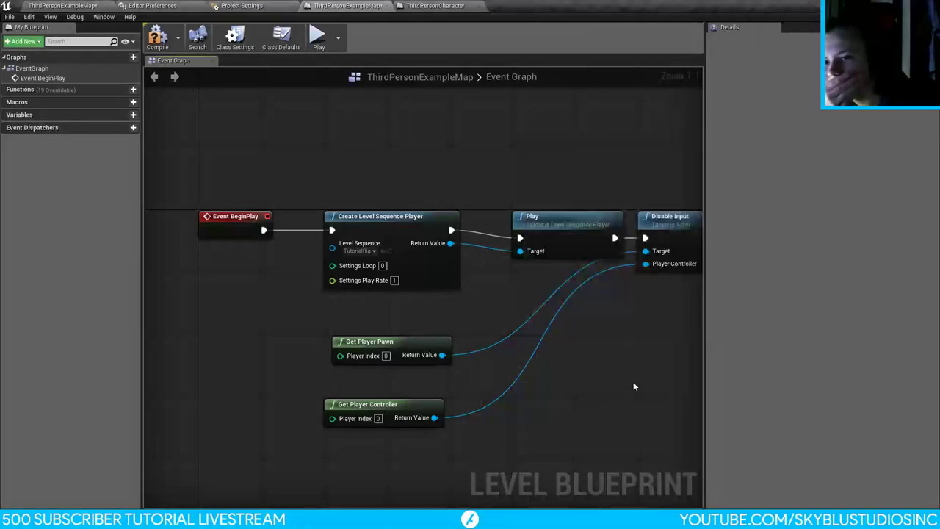
{"action": "right_click_drag", "start_coordinate": [561, 301], "coordinate": [486, 257]}
{"action": "left_click_drag", "start_coordinate": [371, 198], "coordinate": [417, 274]}
{"action": "type", "text": "dur"}
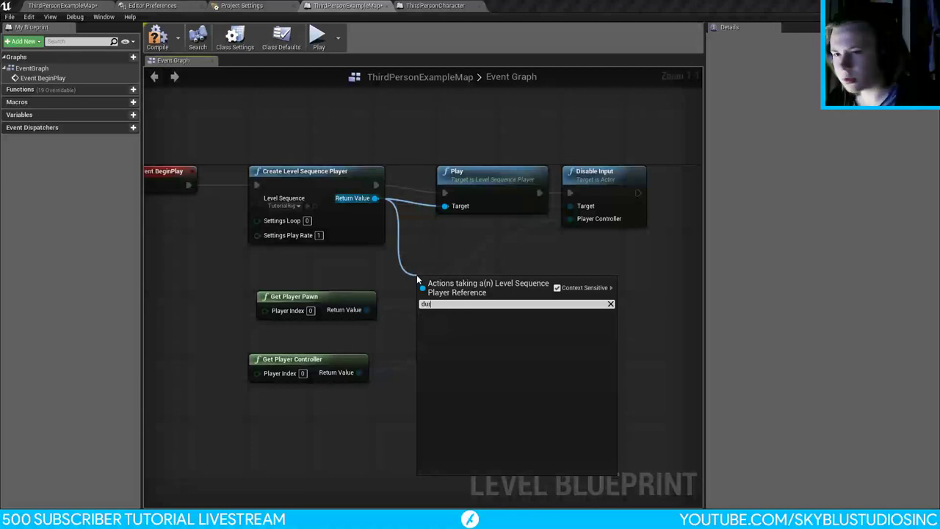
{"action": "key", "text": "Escape"}
{"action": "left_click_drag", "start_coordinate": [375, 198], "coordinate": [427, 278]}
{"action": "type", "text": "seq"}
{"action": "key", "text": "BackSpace"}
{"action": "key", "text": "BackSpace"}
{"action": "key", "text": "BackSpace"}
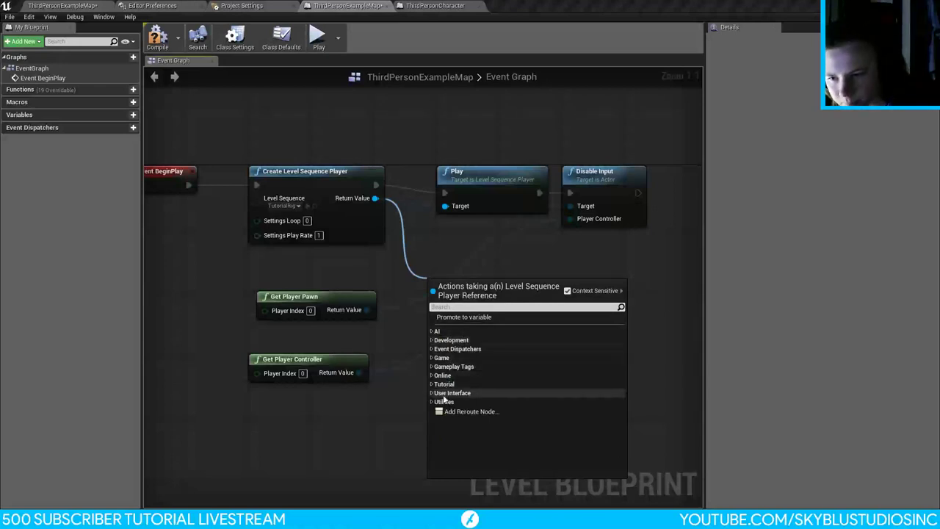
{"action": "left_click", "coordinate": [432, 401]}
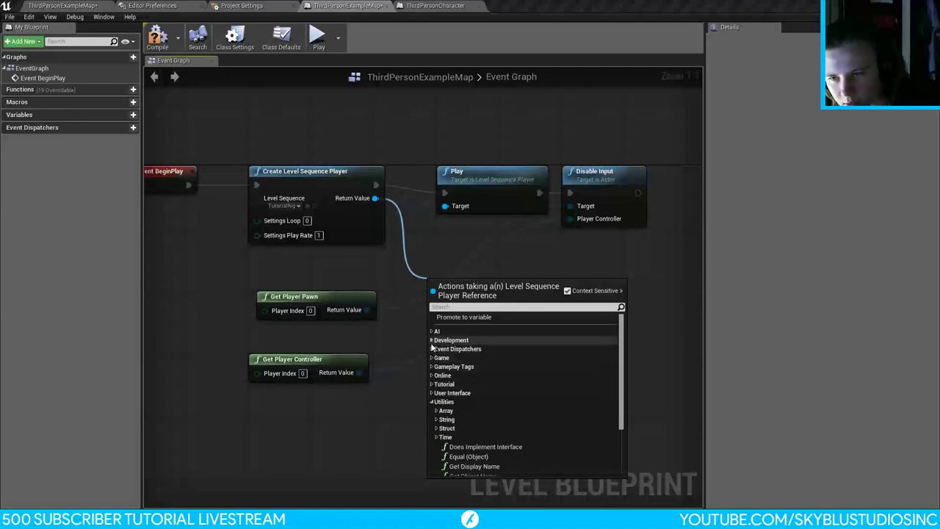
{"action": "left_click", "coordinate": [432, 393]}
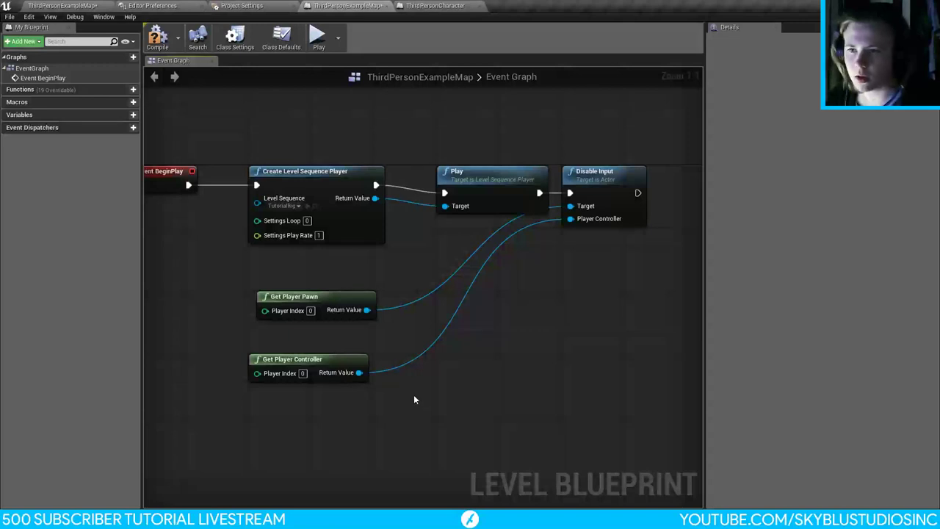
Step: Compile the Level Blueprint and close the ThirdPersonCharacter editor
{"action": "left_click", "coordinate": [166, 40]}
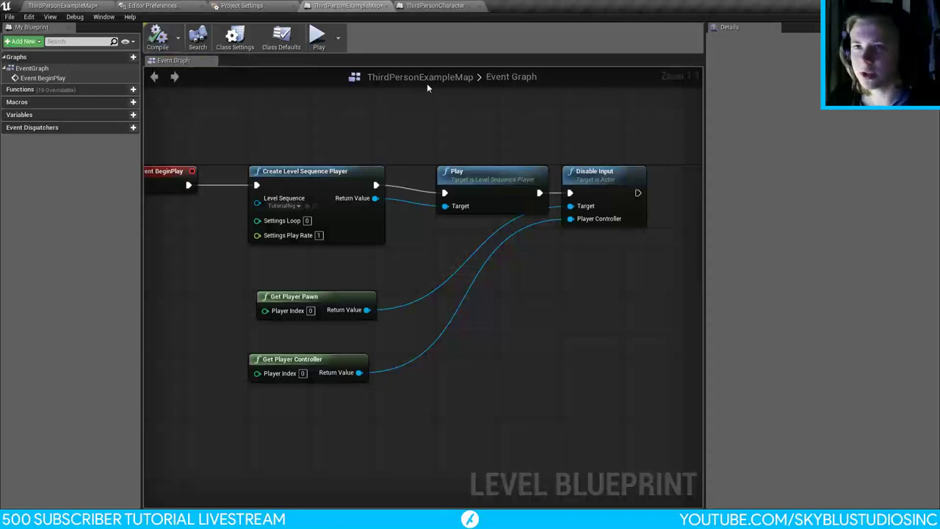
{"action": "left_click", "coordinate": [435, 6]}
{"action": "left_click", "coordinate": [471, 7]}
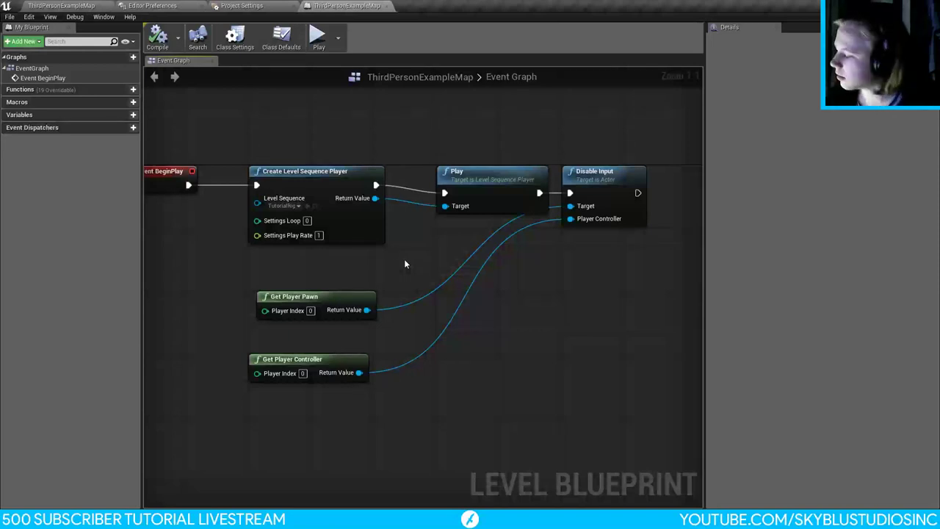
{"action": "key", "text": "super"}
Step: Launch Calculator, compute 450/60 to get 7.5, and close it
{"action": "type", "text": "calc"}
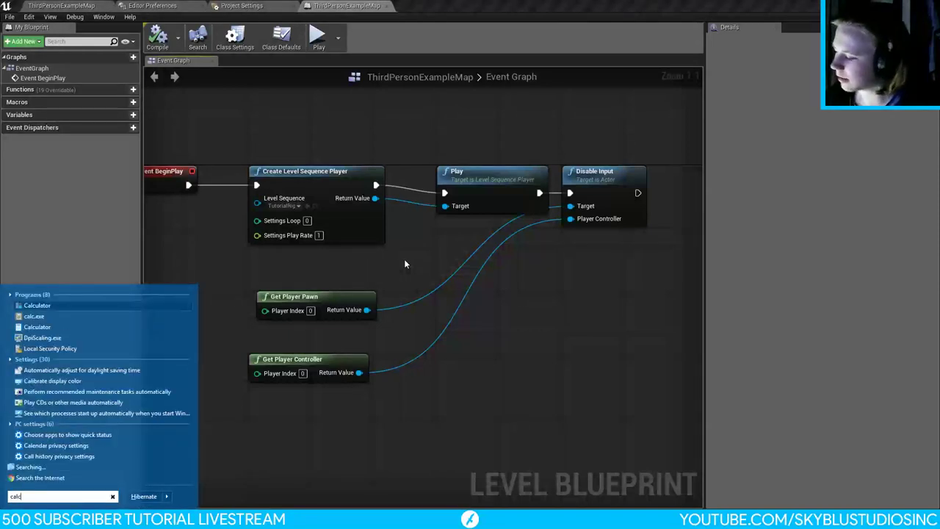
{"action": "key", "text": "Return"}
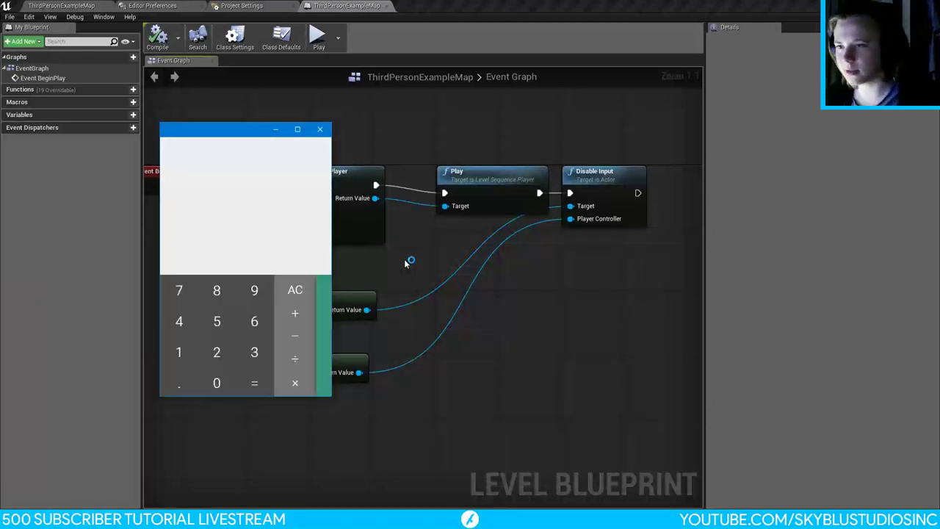
{"action": "type", "text": "450"}
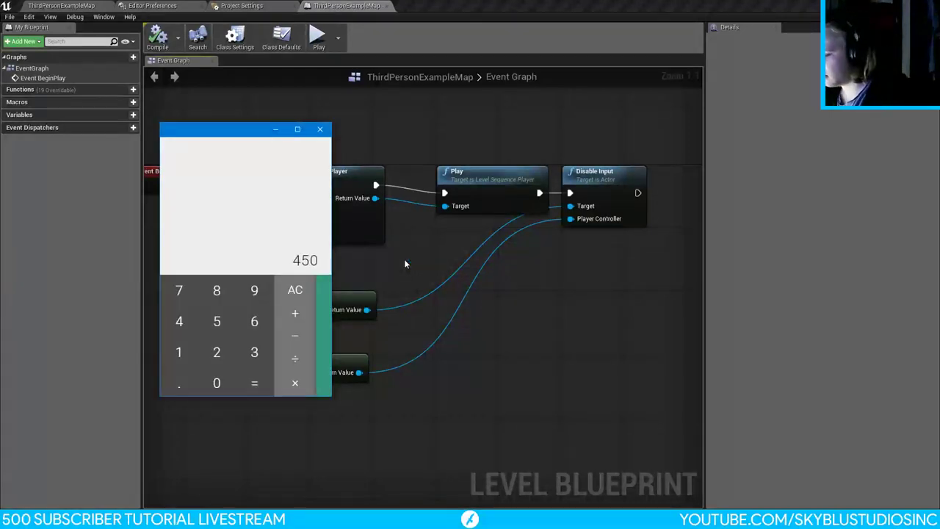
{"action": "type", "text": "/60"}
{"action": "key", "text": "Return"}
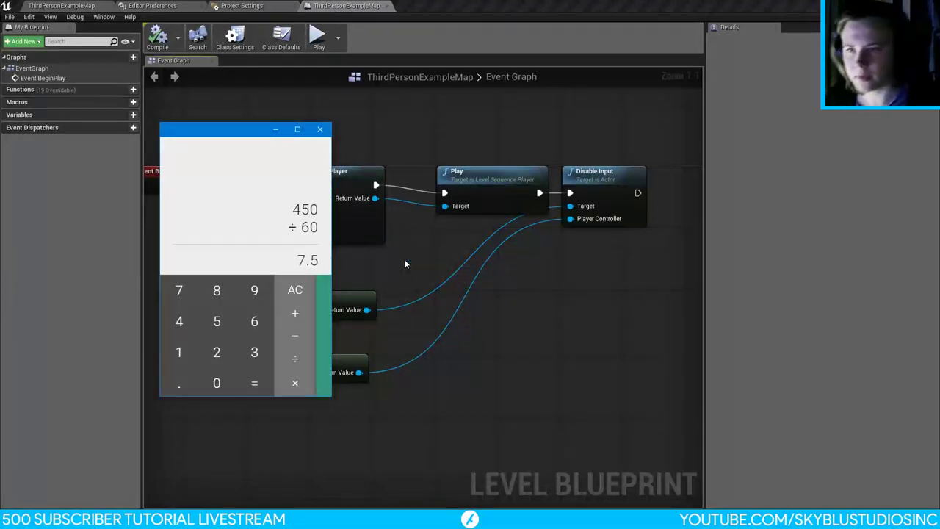
{"action": "left_click", "coordinate": [319, 129]}
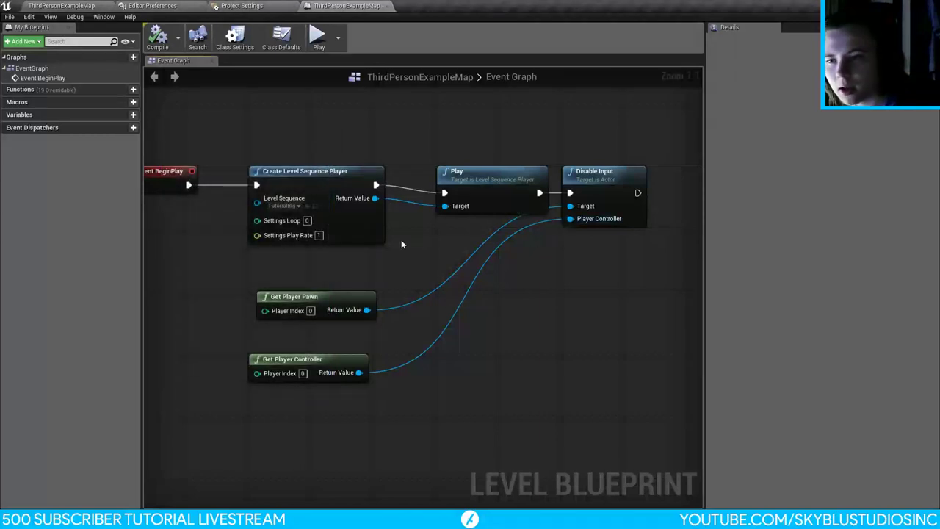
Step: Add a 7.5-second Delay node after the Disable Input node
{"action": "right_click_drag", "start_coordinate": [401, 244], "coordinate": [296, 275]}
{"action": "left_click_drag", "start_coordinate": [531, 223], "coordinate": [584, 201]}
{"action": "type", "text": "delay"}
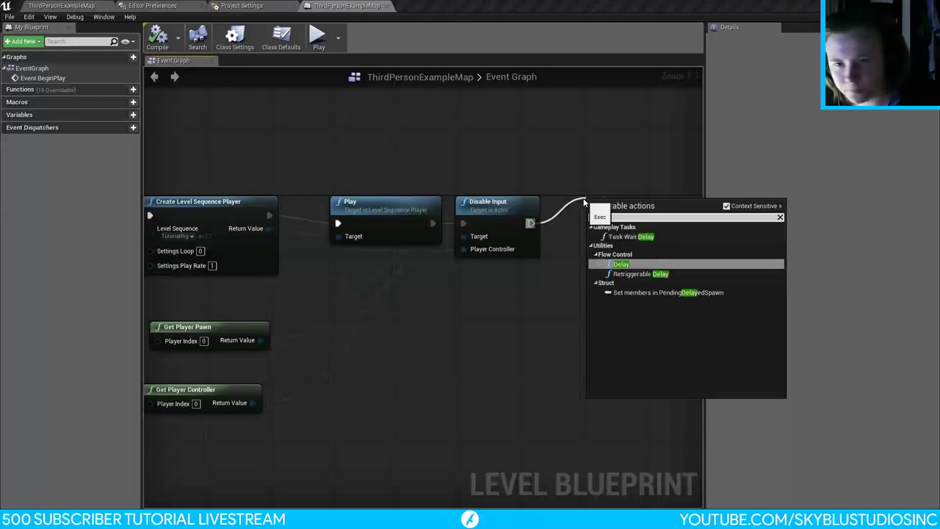
{"action": "key", "text": "Return"}
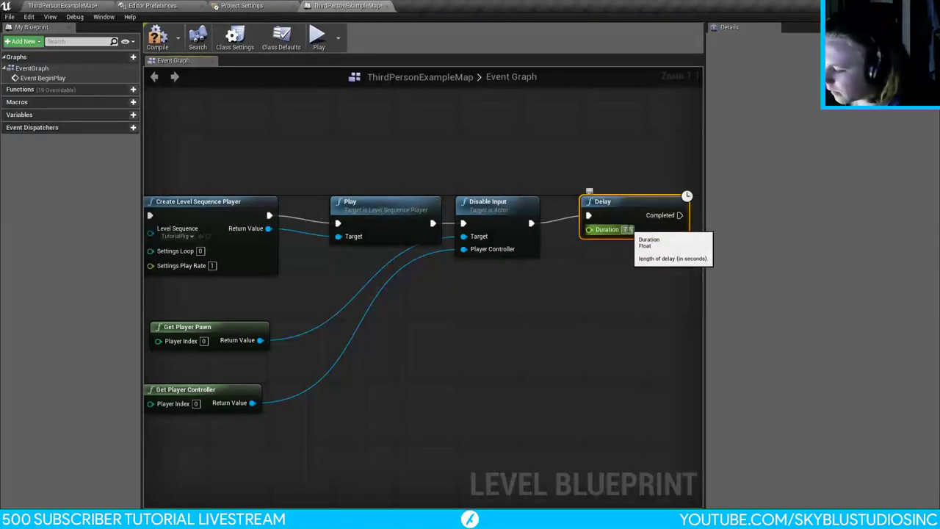
{"action": "left_click", "coordinate": [605, 282]}
{"action": "right_click_drag", "start_coordinate": [513, 312], "coordinate": [479, 312]}
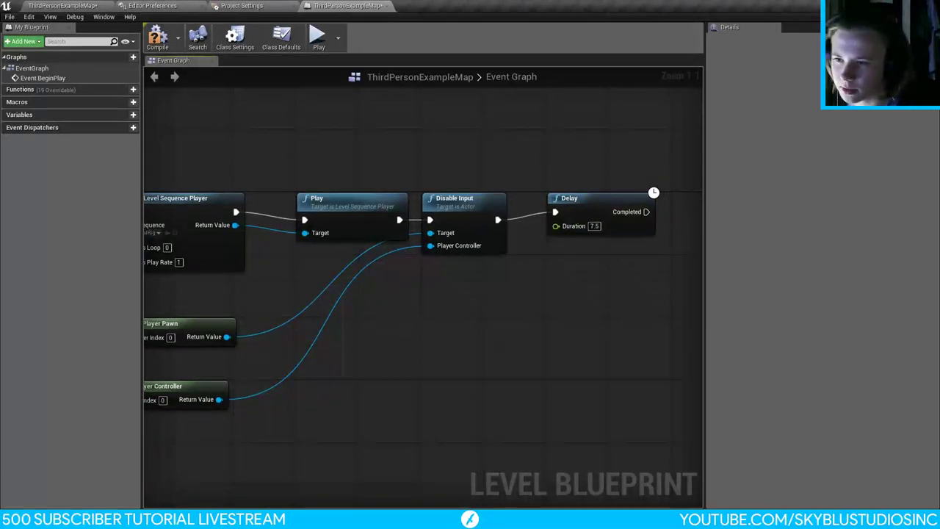
Step: Add an Enable Input node targeting the Get Player Pawn return value
{"action": "right_click_drag", "start_coordinate": [197, 398], "coordinate": [326, 376]}
{"action": "left_click", "coordinate": [312, 317]}
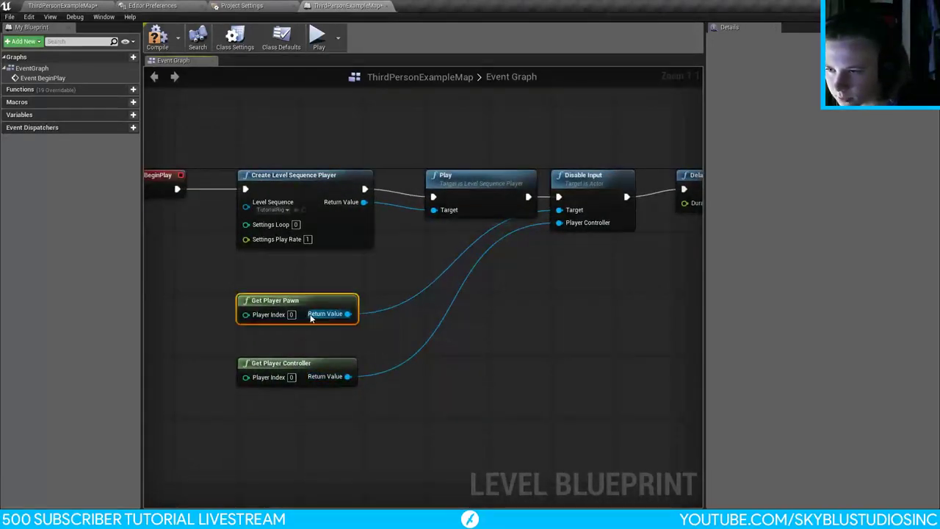
{"action": "left_click", "coordinate": [567, 312]}
{"action": "right_click_drag", "start_coordinate": [567, 312], "coordinate": [420, 369]}
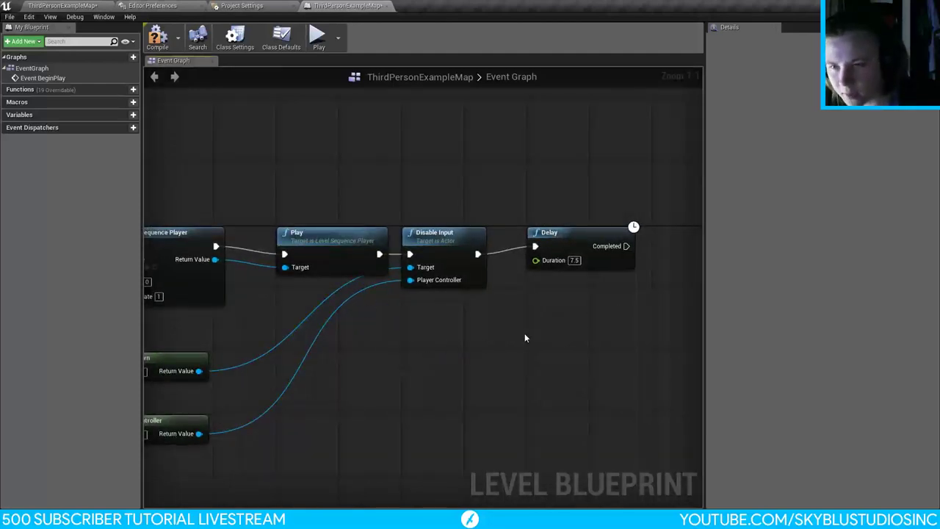
{"action": "right_click_drag", "start_coordinate": [524, 334], "coordinate": [497, 331]}
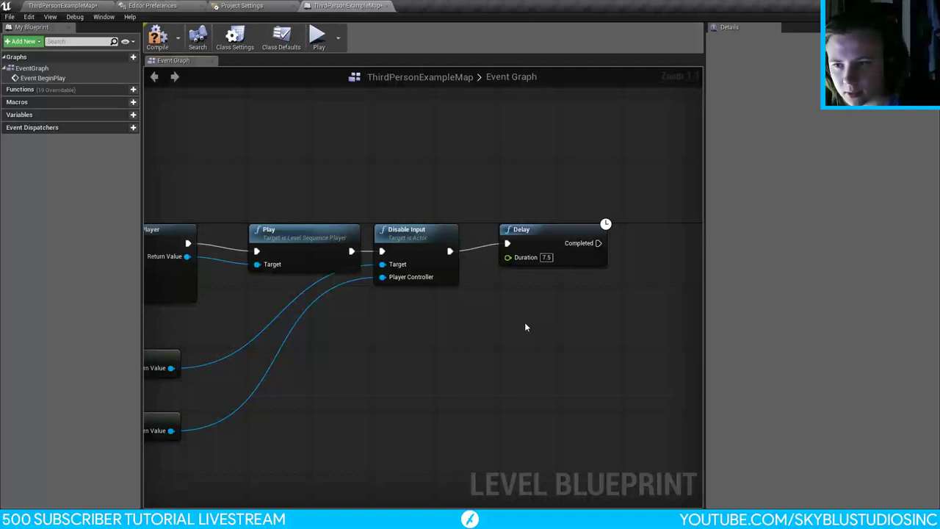
{"action": "scroll", "coordinate": [550, 340], "scroll_direction": "down", "scroll_amount": 3}
{"action": "right_click_drag", "start_coordinate": [550, 340], "coordinate": [656, 298]}
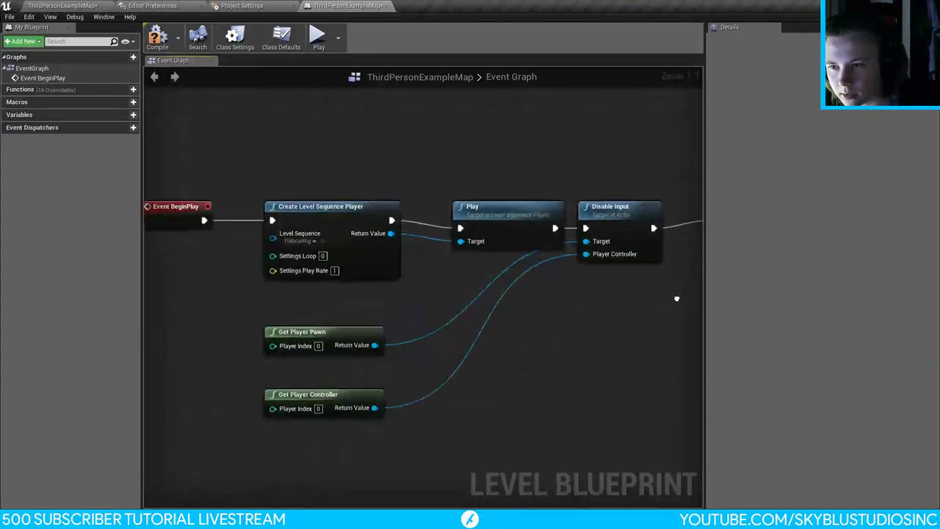
{"action": "scroll", "coordinate": [600, 315], "scroll_direction": "up", "scroll_amount": 3}
{"action": "right_click_drag", "start_coordinate": [541, 316], "coordinate": [604, 277]}
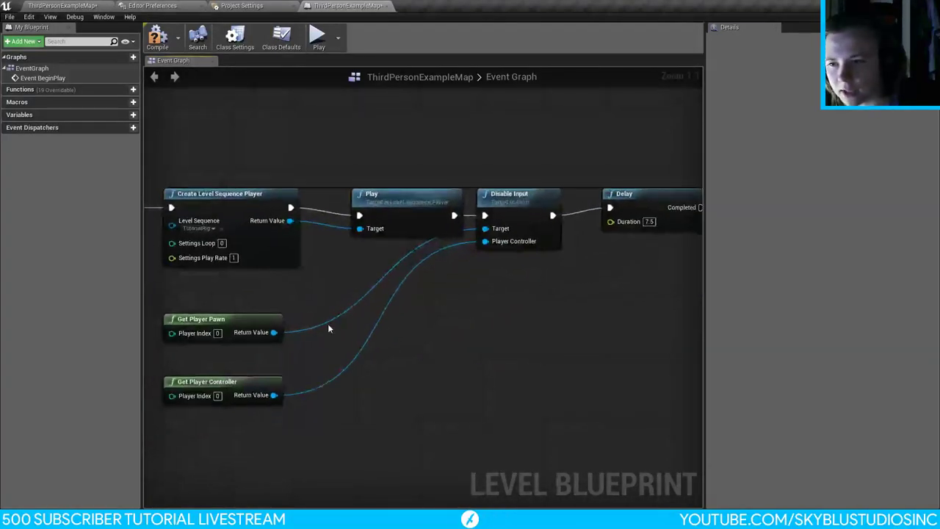
{"action": "left_click", "coordinate": [521, 232]}
{"action": "left_click_drag", "start_coordinate": [272, 334], "coordinate": [490, 315]}
{"action": "type", "text": "enable"}
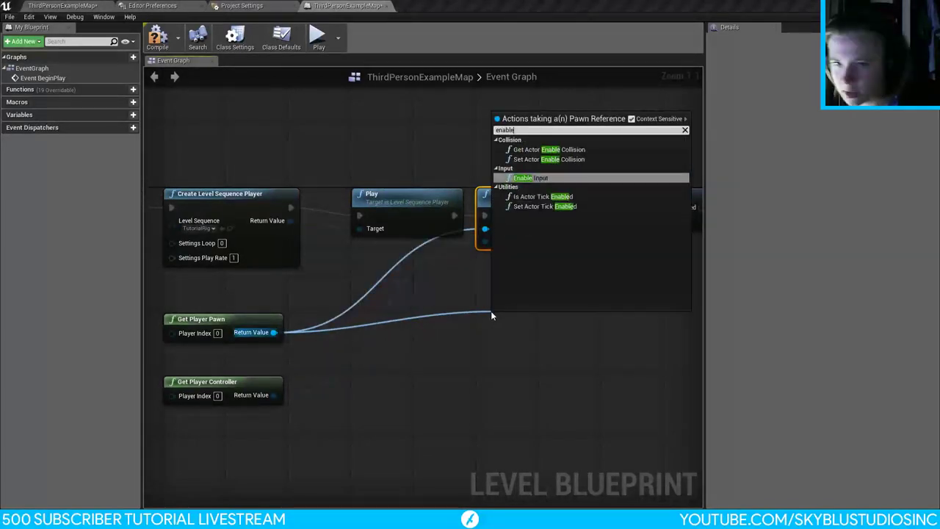
{"action": "key", "text": "Return"}
Step: Wire the player controller into Enable Input and run it from Delay's Completed pin
{"action": "left_click_drag", "start_coordinate": [501, 366], "coordinate": [274, 395]}
{"action": "right_click_drag", "start_coordinate": [548, 313], "coordinate": [261, 335]}
{"action": "left_click_drag", "start_coordinate": [261, 335], "coordinate": [499, 219]}
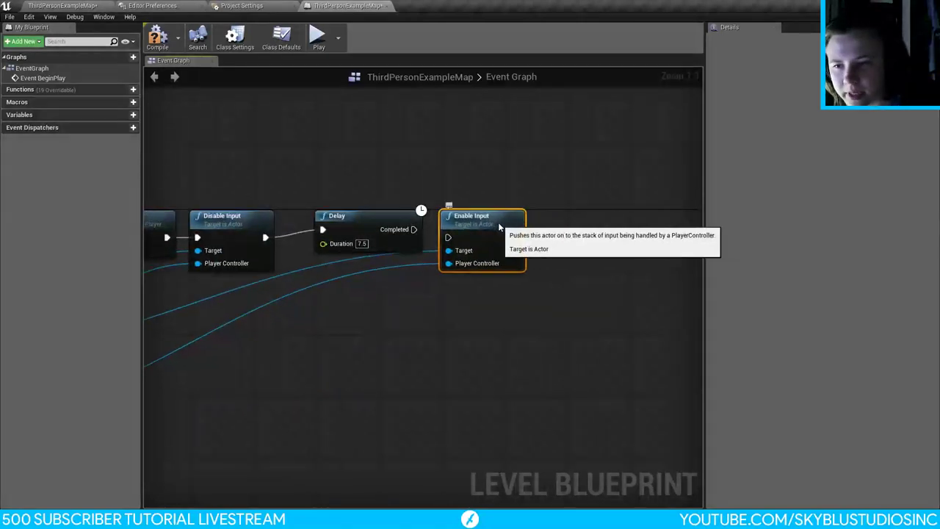
{"action": "left_click_drag", "start_coordinate": [450, 237], "coordinate": [414, 229]}
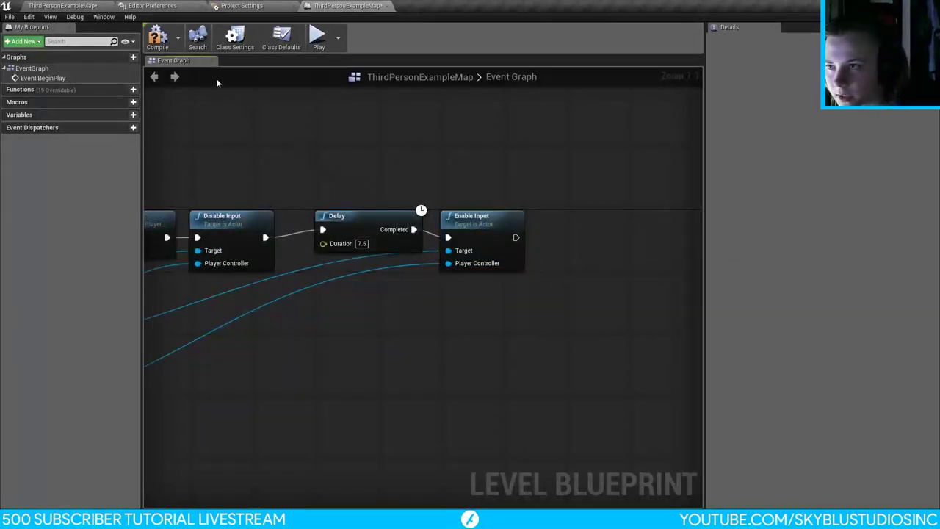
Step: Compile the Level Blueprint, then play-test the level twice from the level editor
{"action": "left_click", "coordinate": [157, 37]}
{"action": "left_click", "coordinate": [63, 5]}
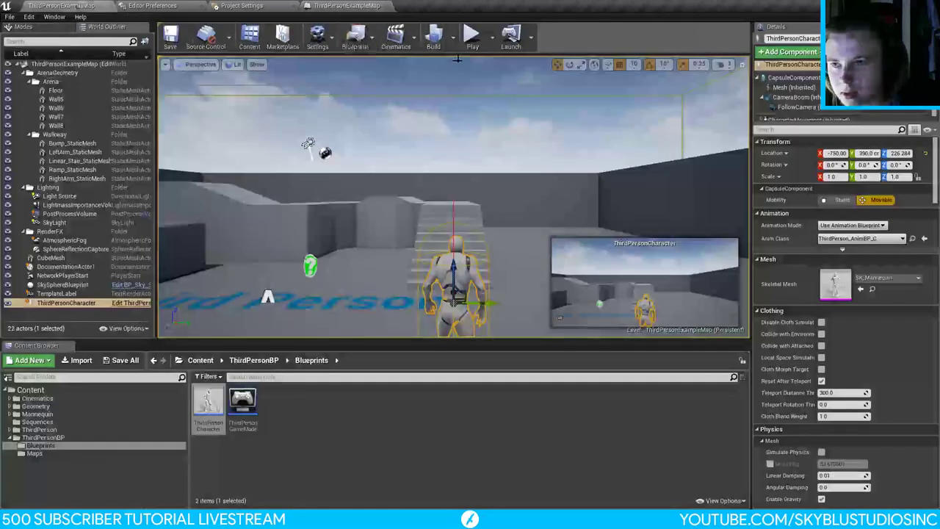
{"action": "left_click", "coordinate": [473, 40]}
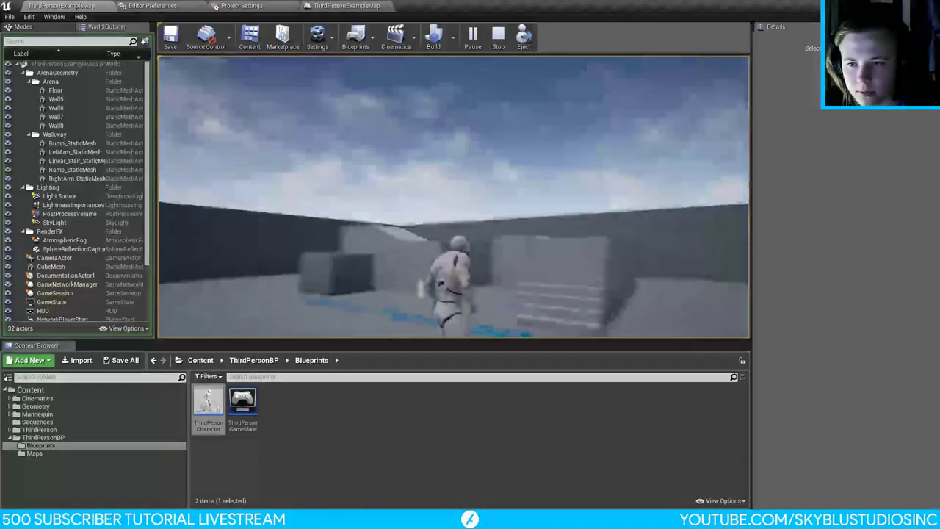
{"action": "key", "text": "Escape"}
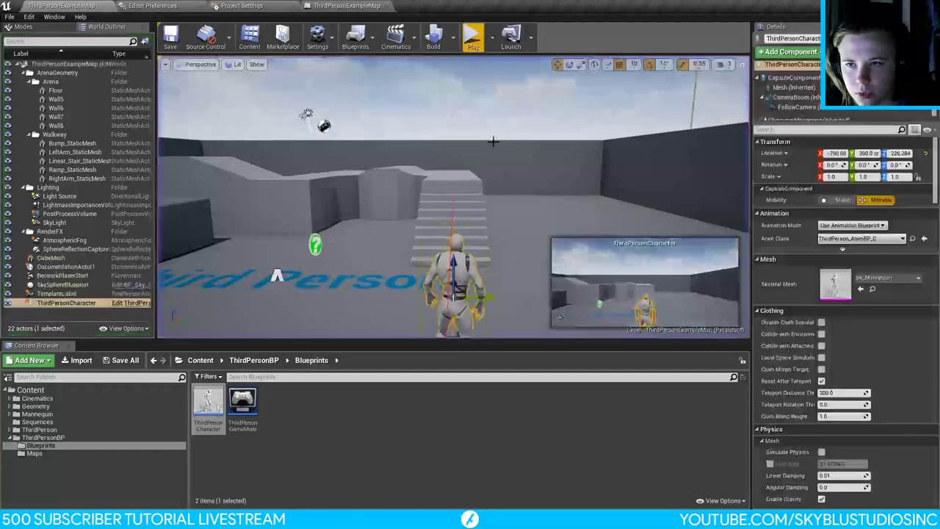
{"action": "left_click", "coordinate": [474, 29]}
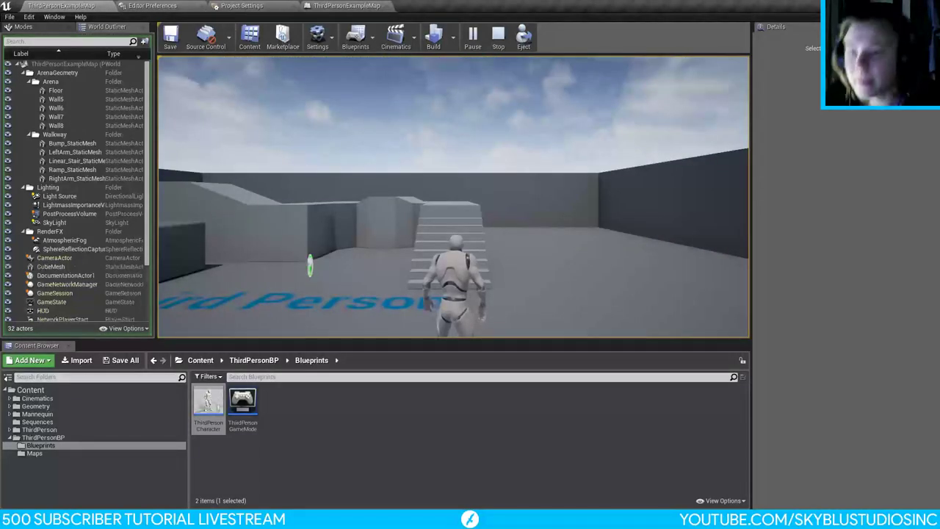
{"action": "key", "text": "Escape"}
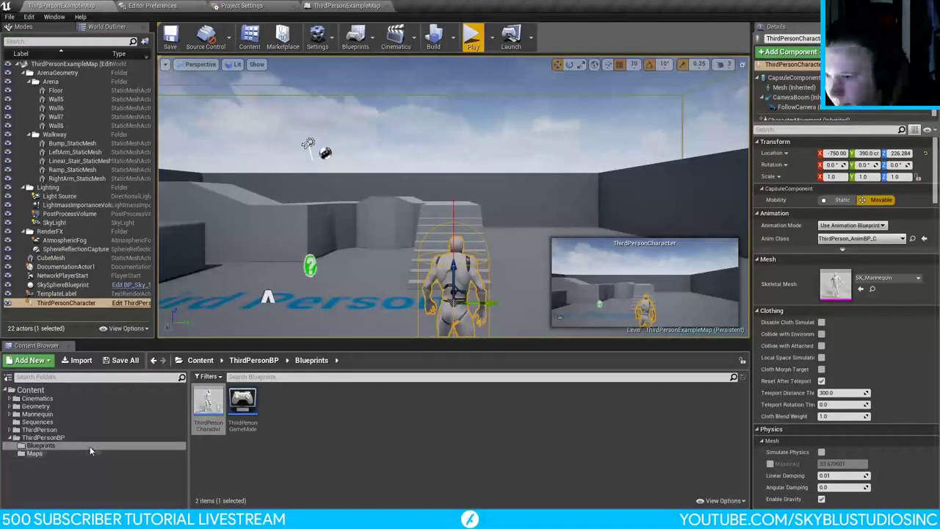
Step: Open TutorialRig from the Sequences folder and expand its CameraComponent track
{"action": "left_click", "coordinate": [36, 421]}
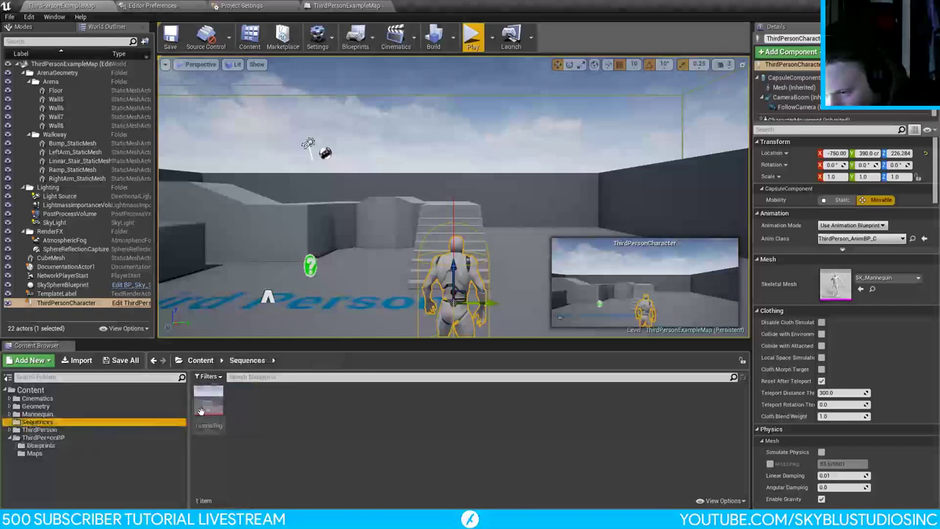
{"action": "left_click", "coordinate": [198, 409]}
{"action": "double_click", "coordinate": [198, 409]}
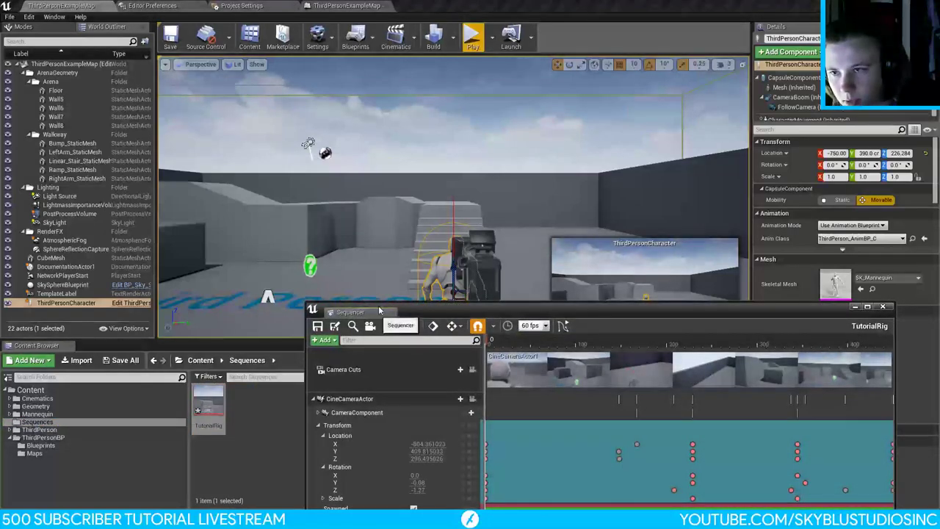
{"action": "left_click_drag", "start_coordinate": [445, 311], "coordinate": [426, 200]}
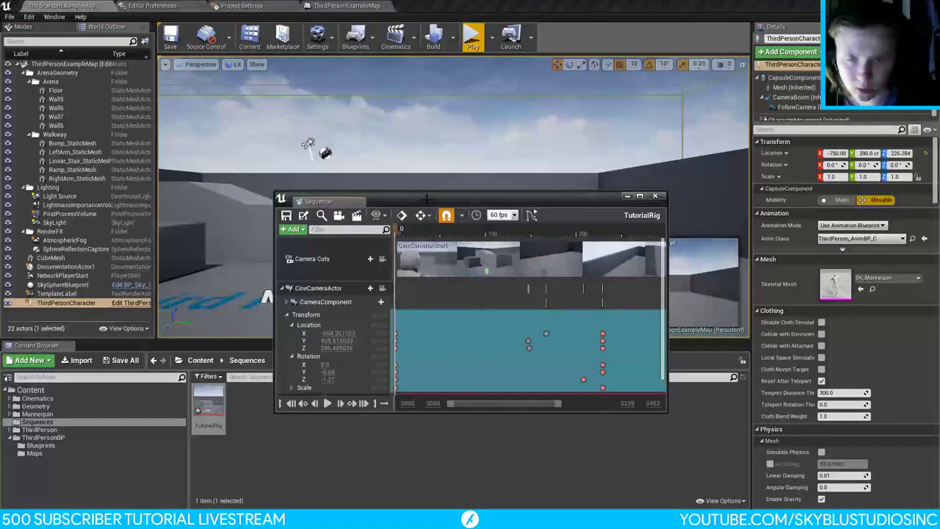
{"action": "left_click", "coordinate": [292, 302]}
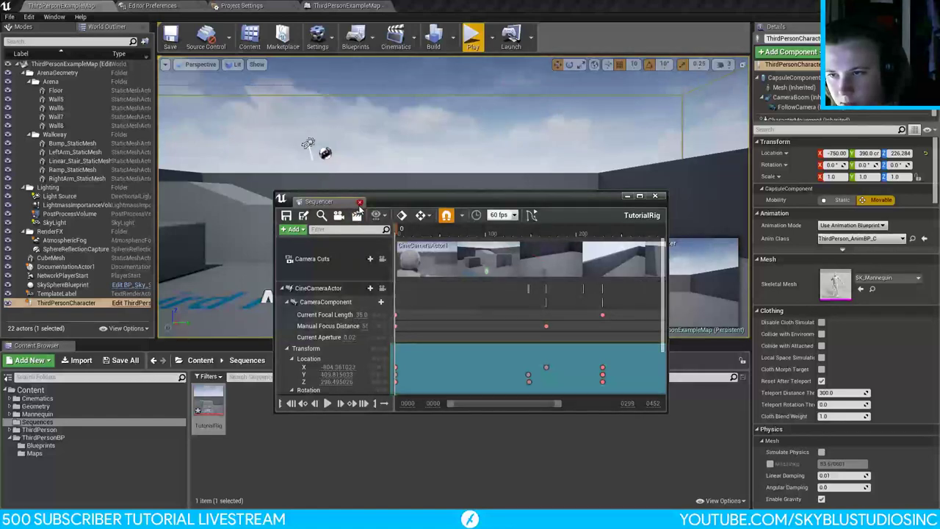
Step: Close the TutorialRig Sequencer and return to the level editor via the Level Blueprint tab
{"action": "left_click", "coordinate": [359, 203]}
{"action": "left_click", "coordinate": [345, 6]}
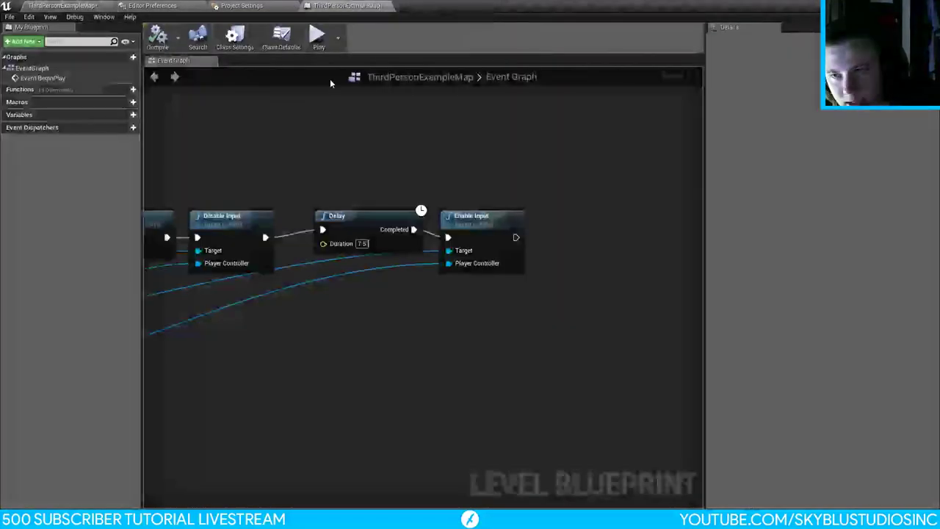
{"action": "left_click", "coordinate": [78, 6]}
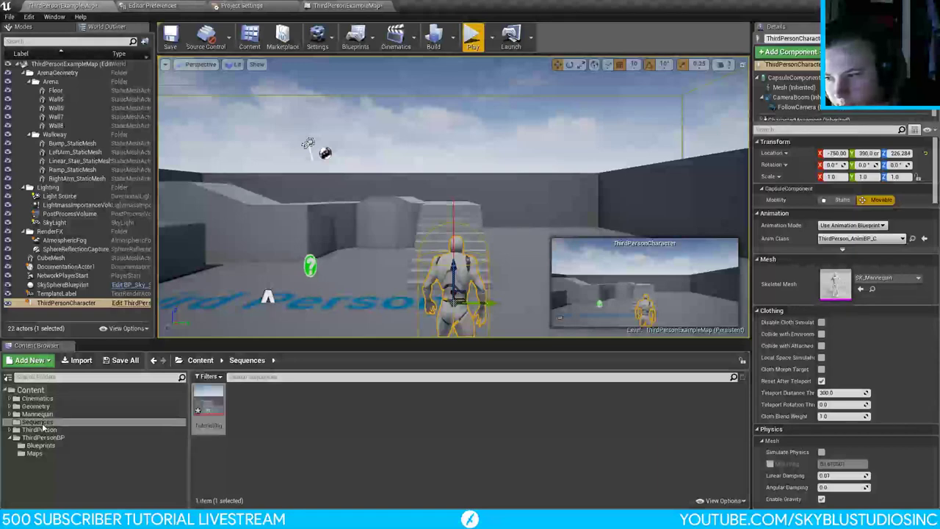
Step: Open ThirdPersonCharacter from ThirdPersonBP/Blueprints and inspect FollowCamera's advanced Camera Settings
{"action": "left_click", "coordinate": [41, 445]}
{"action": "double_click", "coordinate": [206, 411]}
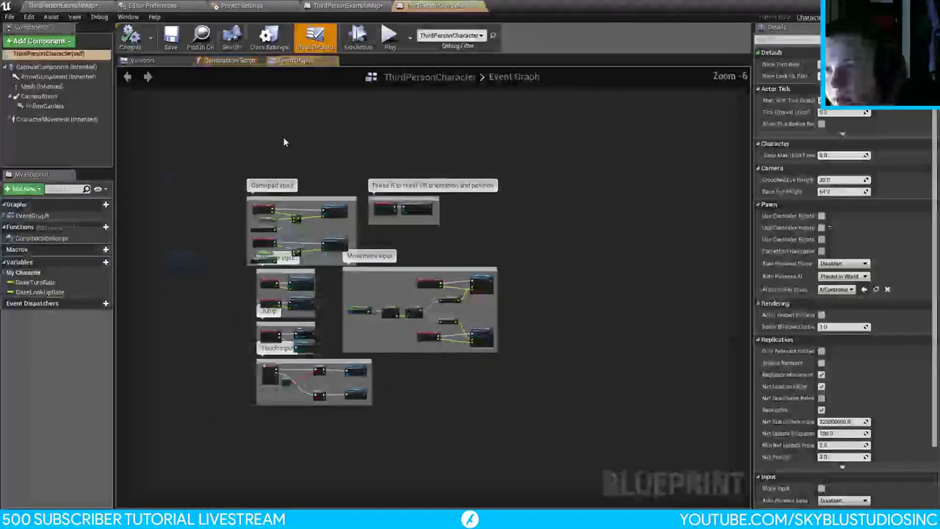
{"action": "left_click", "coordinate": [45, 106]}
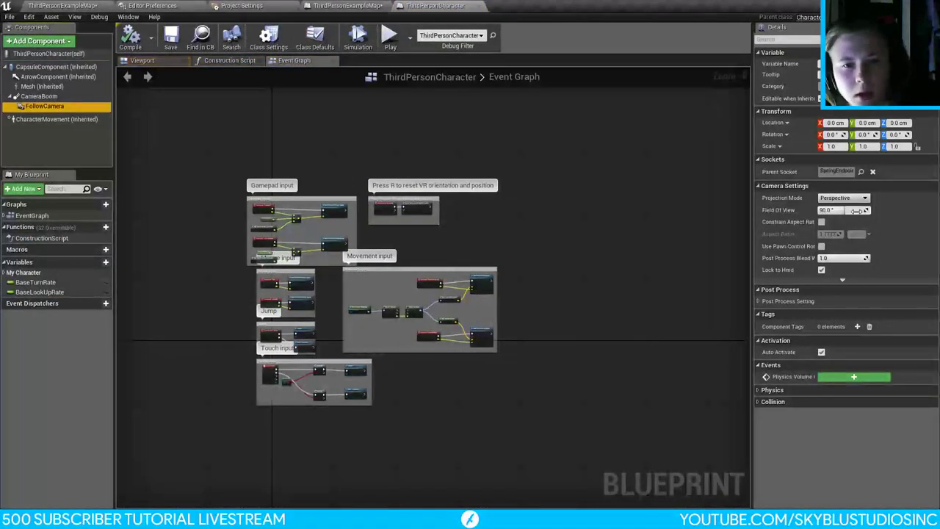
{"action": "left_click", "coordinate": [842, 281]}
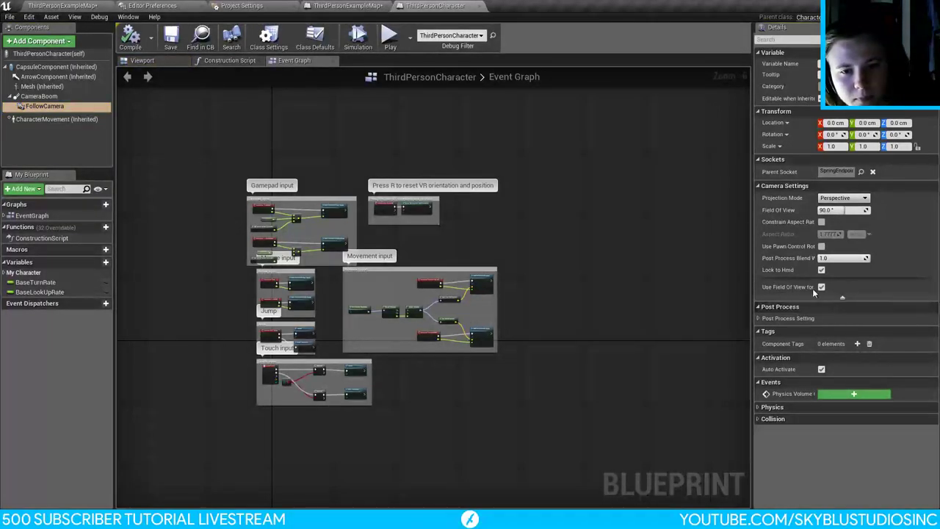
{"action": "left_click_drag", "start_coordinate": [816, 292], "coordinate": [841, 295]}
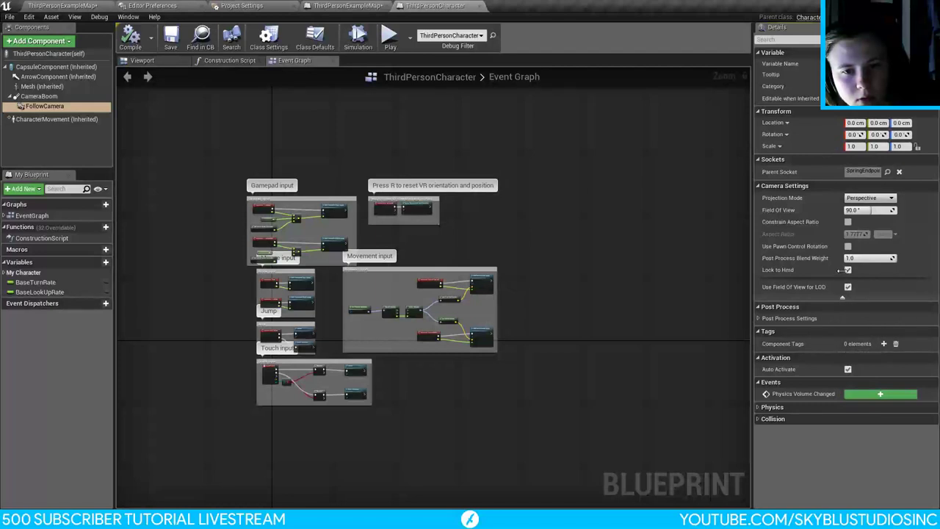
{"action": "left_click_drag", "start_coordinate": [839, 270], "coordinate": [830, 276]}
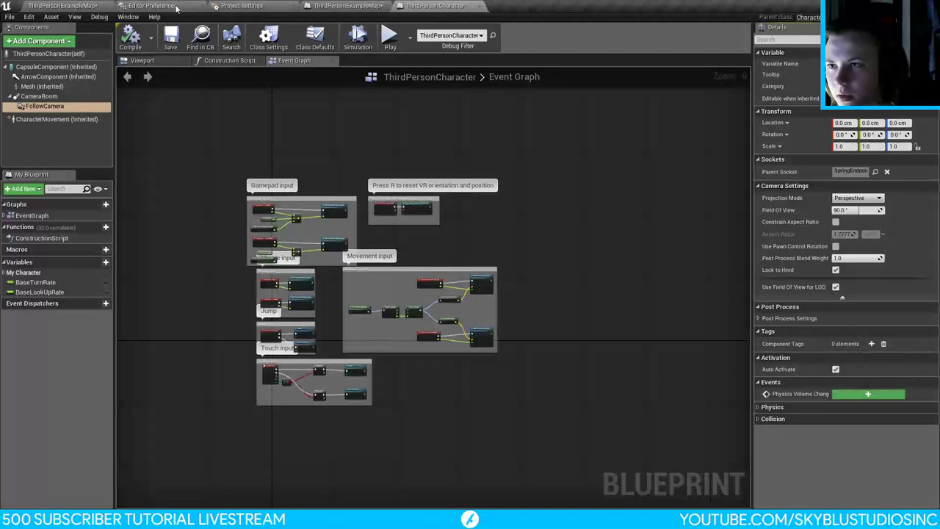
{"action": "left_click", "coordinate": [86, 5]}
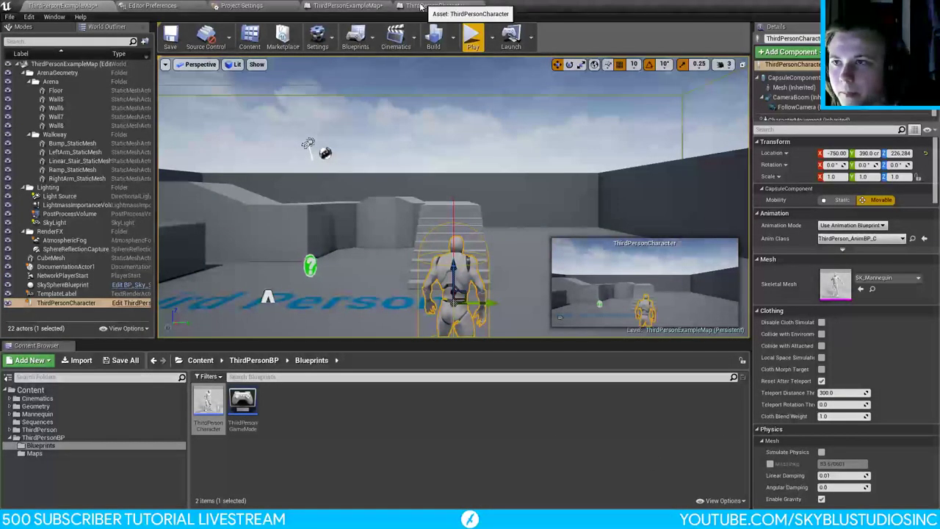
Step: Reopen TutorialRig and show the cine camera's settings and filmback presets
{"action": "left_click", "coordinate": [55, 422]}
{"action": "double_click", "coordinate": [209, 402]}
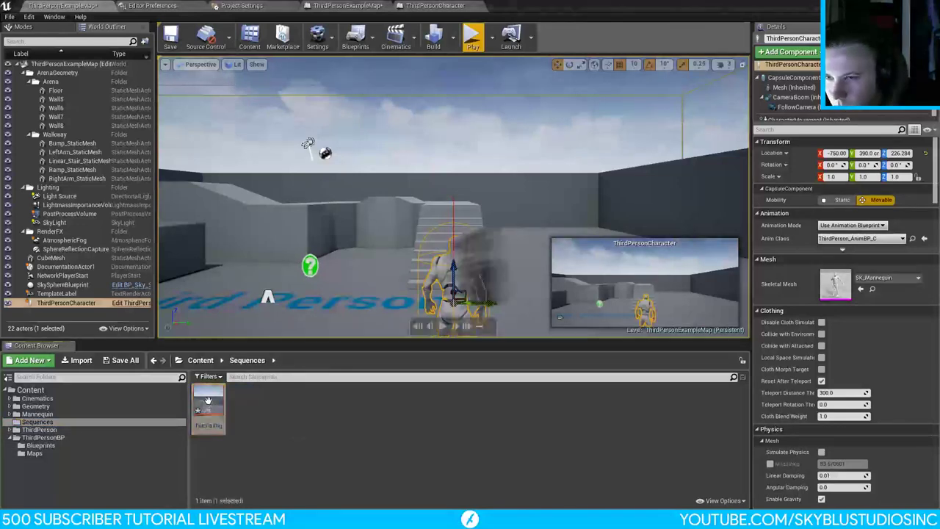
{"action": "left_click", "coordinate": [326, 302]}
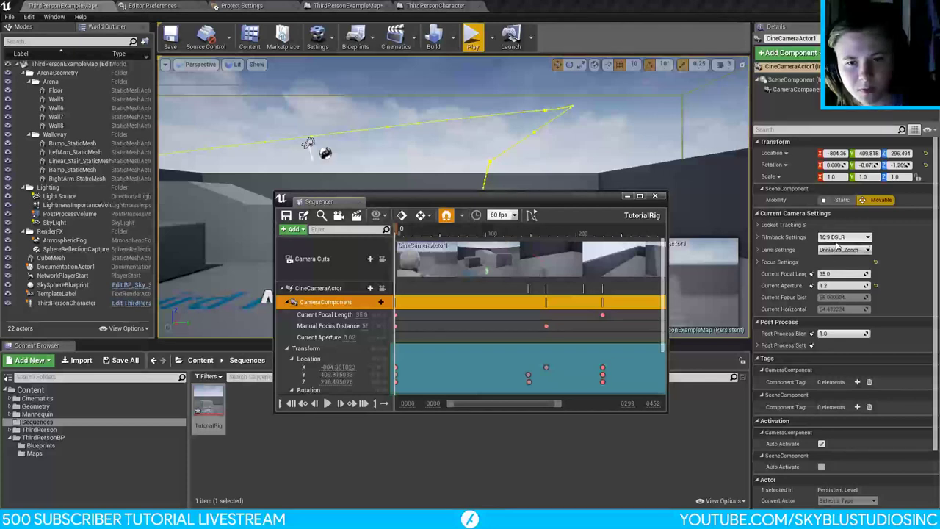
{"action": "left_click", "coordinate": [837, 241]}
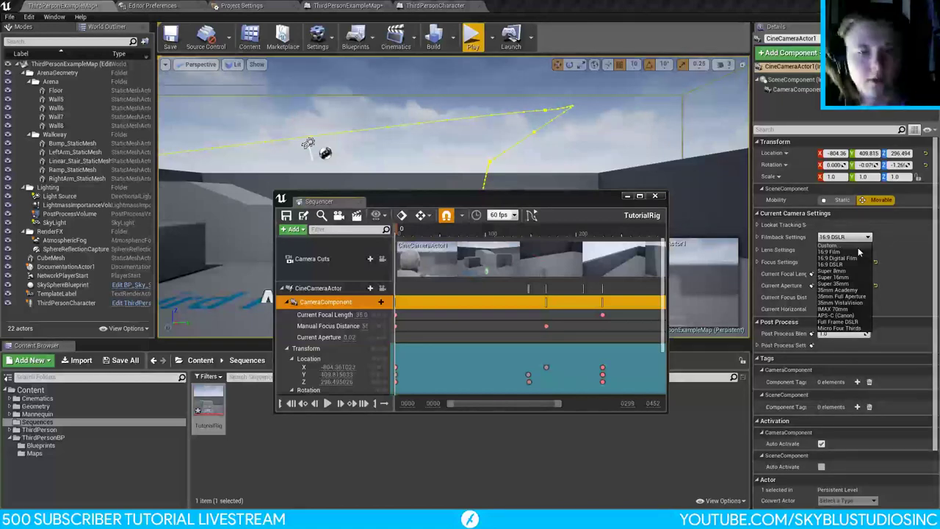
Step: Expand Lookat Tracking, Filmback and Focus Settings, showing Manual focus at distance 55
{"action": "left_click", "coordinate": [758, 225]}
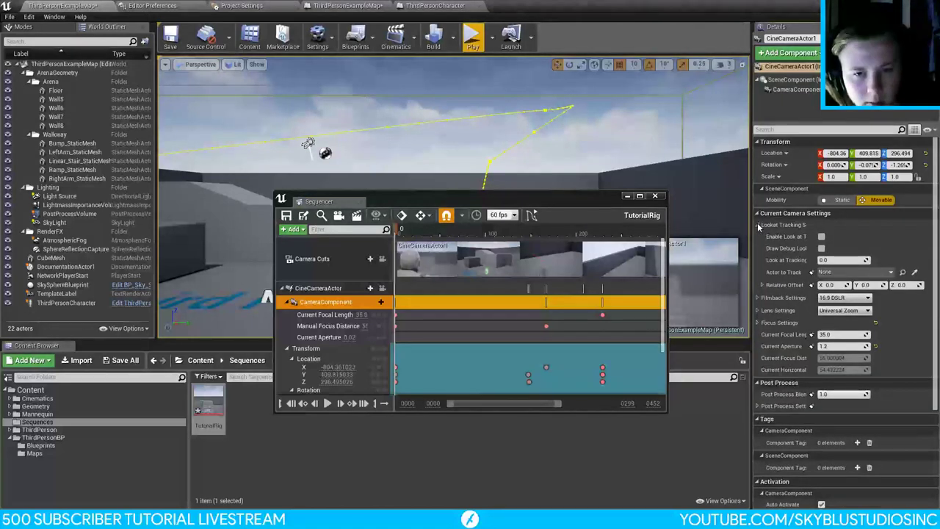
{"action": "left_click_drag", "start_coordinate": [812, 249], "coordinate": [843, 243]}
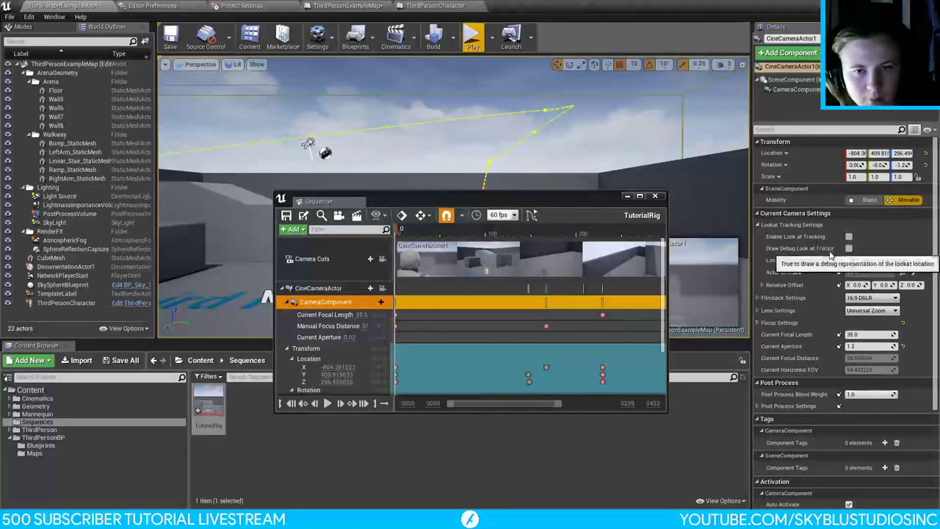
{"action": "left_click", "coordinate": [758, 298]}
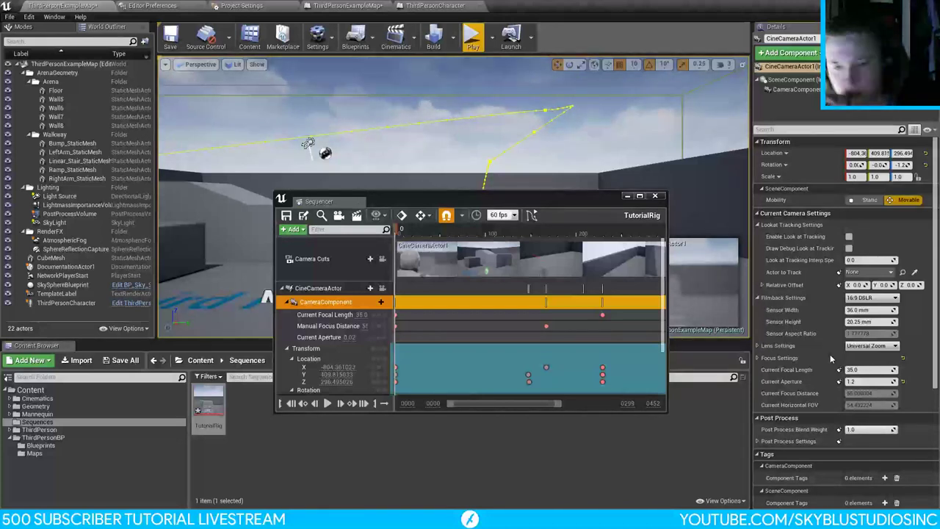
{"action": "left_click", "coordinate": [758, 345]}
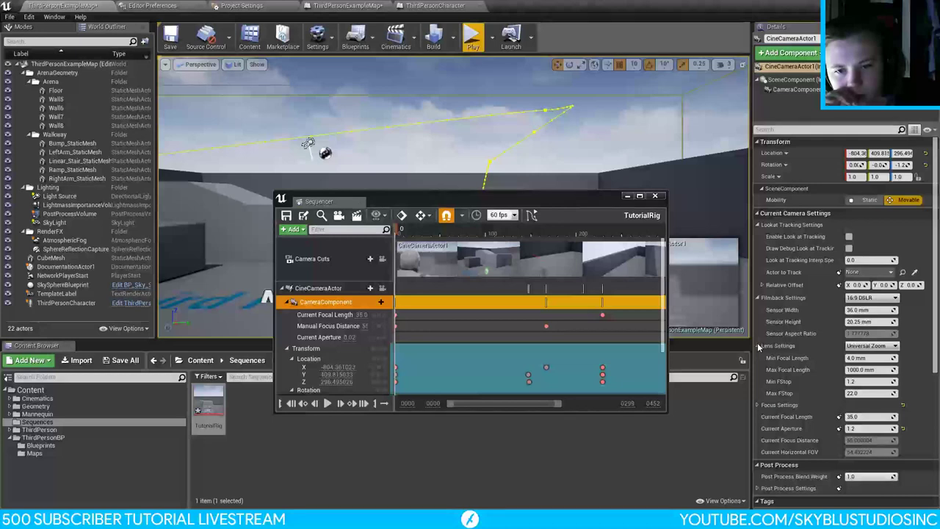
{"action": "left_click", "coordinate": [758, 345]}
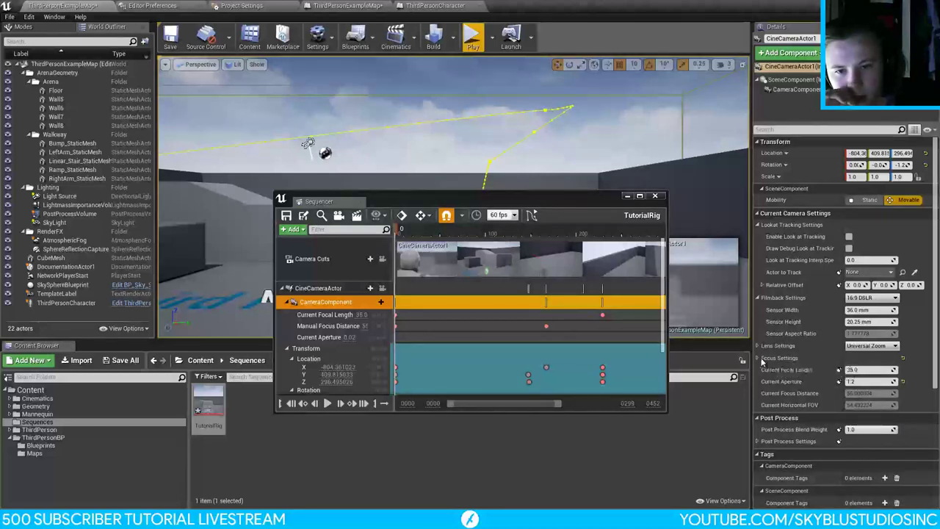
{"action": "left_click", "coordinate": [759, 358]}
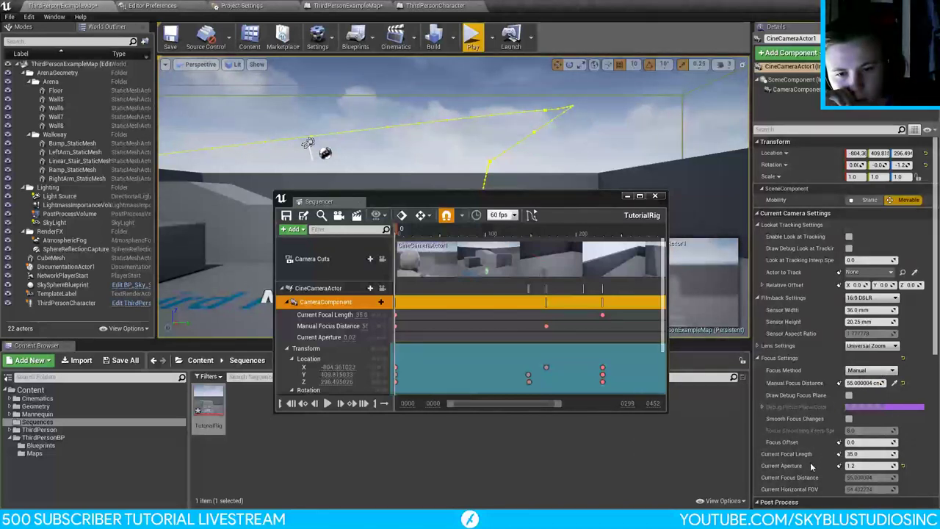
{"action": "scroll", "coordinate": [811, 466], "scroll_direction": "down", "scroll_amount": 1}
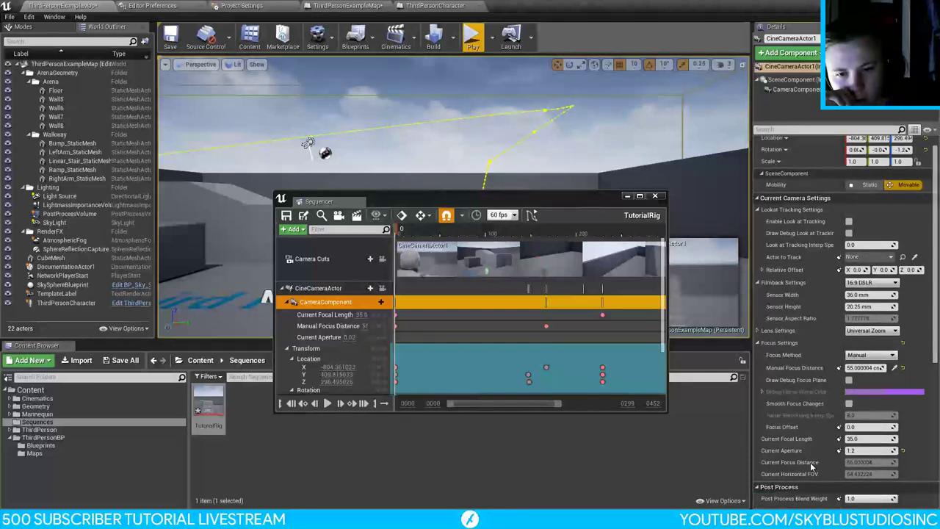
{"action": "scroll", "coordinate": [811, 467], "scroll_direction": "down", "scroll_amount": 5}
{"action": "scroll", "coordinate": [812, 466], "scroll_direction": "up", "scroll_amount": 6}
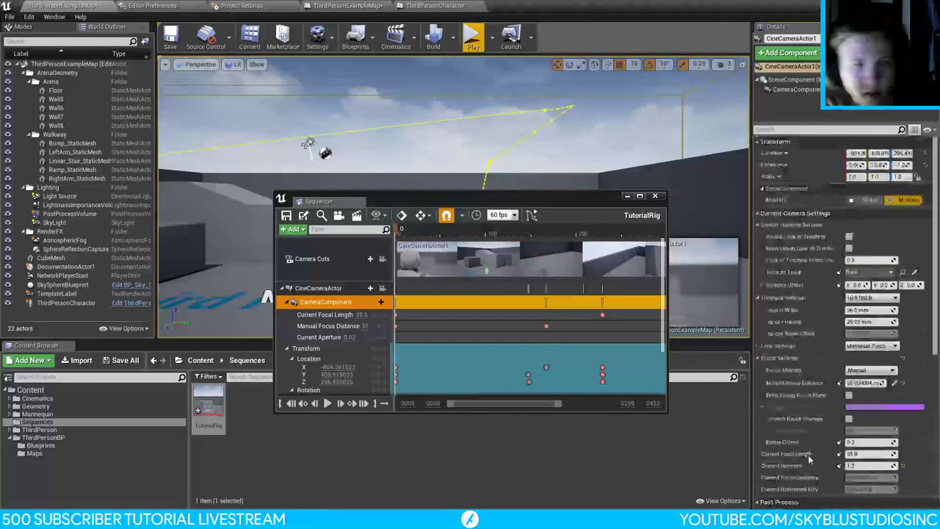
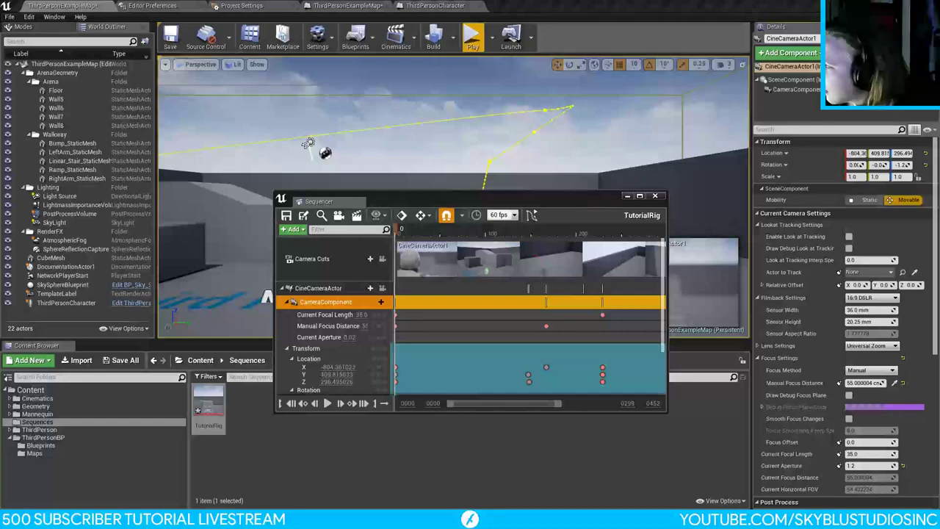
Step: Drag the scantips Field of View Calculator browser tab out over the Unreal Editor
{"action": "left_click_drag", "start_coordinate": [16, 213], "coordinate": [107, 131]}
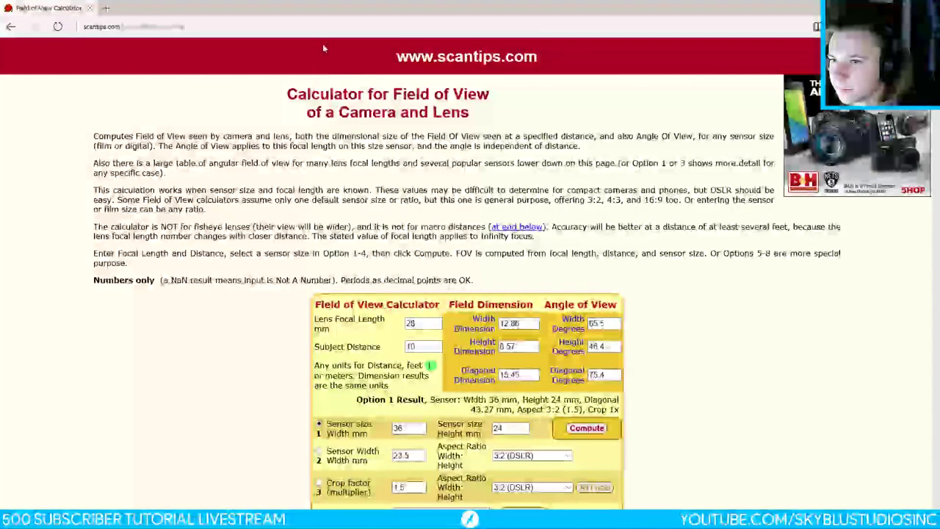
Step: Shrink the browser window and scroll down to the scantips field of view calculator
{"action": "left_click_drag", "start_coordinate": [323, 10], "coordinate": [453, 33]}
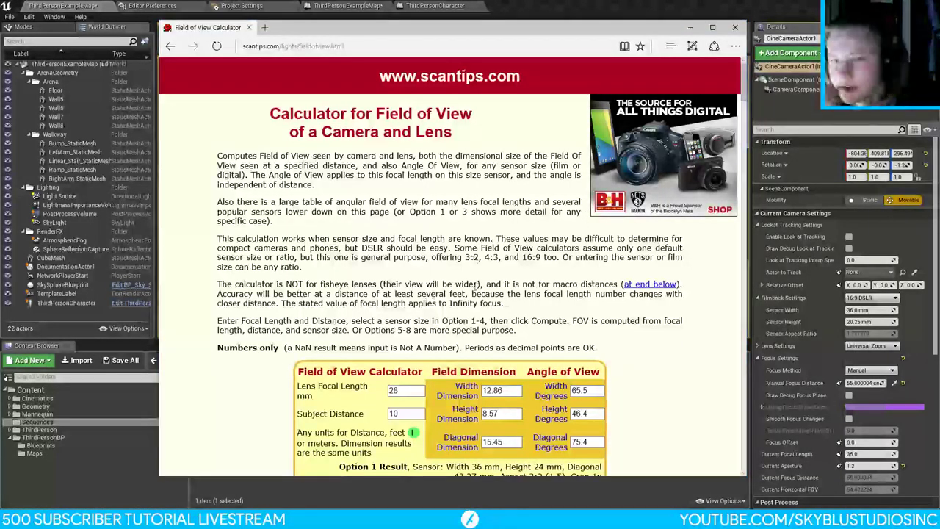
{"action": "scroll", "coordinate": [413, 214], "scroll_direction": "down", "scroll_amount": 3}
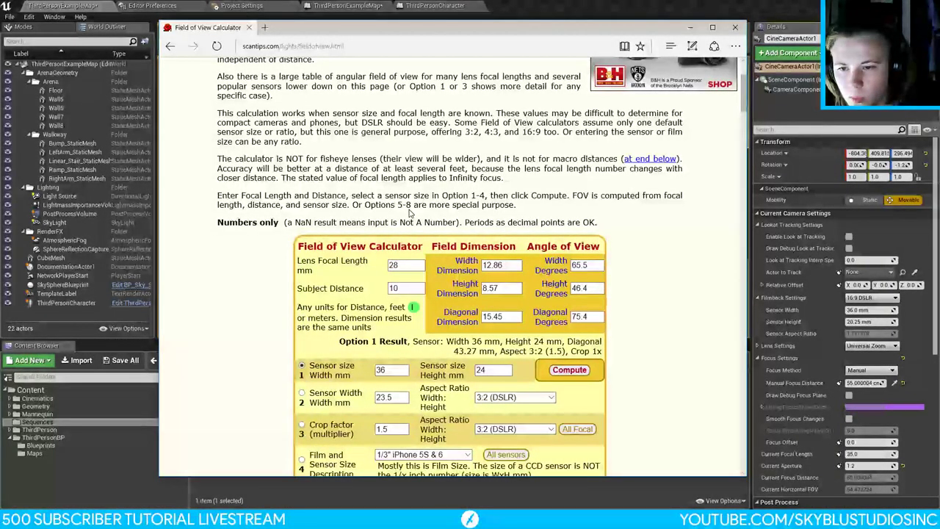
{"action": "scroll", "coordinate": [410, 214], "scroll_direction": "down", "scroll_amount": 5}
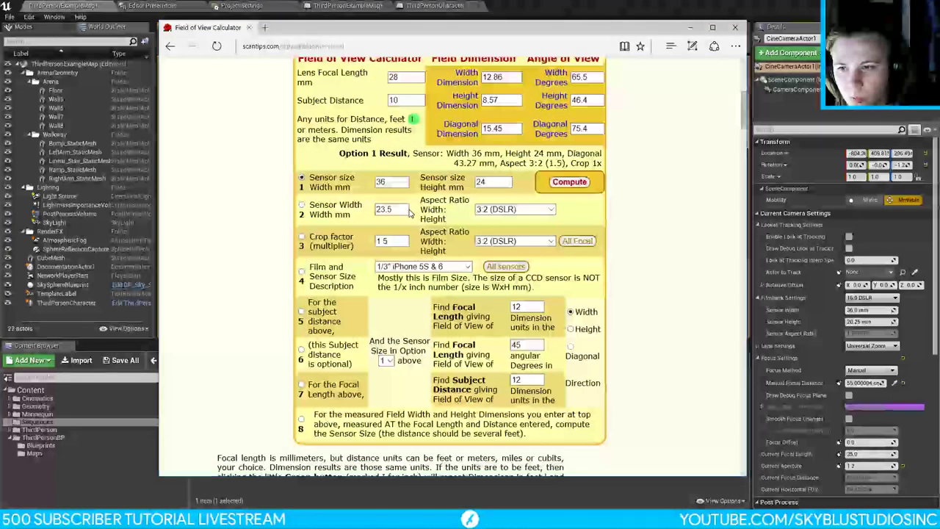
{"action": "left_click", "coordinate": [561, 181]}
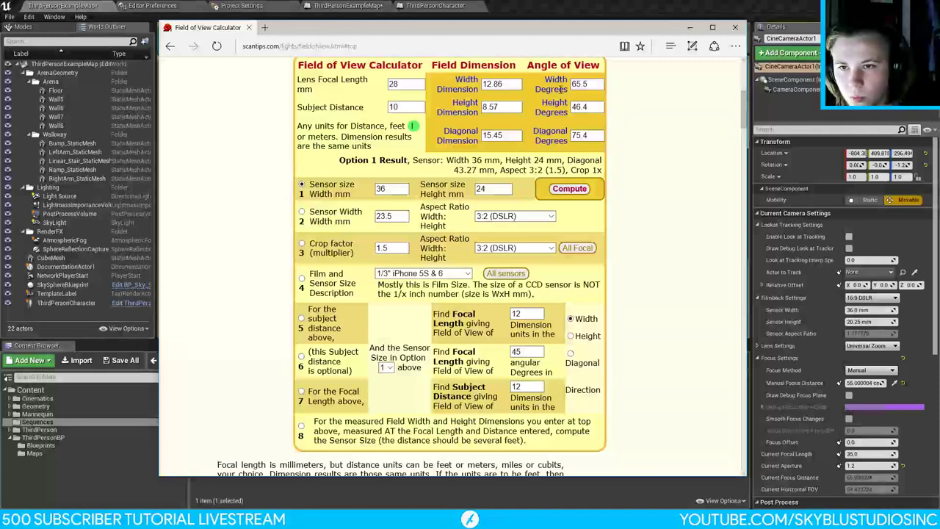
{"action": "left_click", "coordinate": [493, 108]}
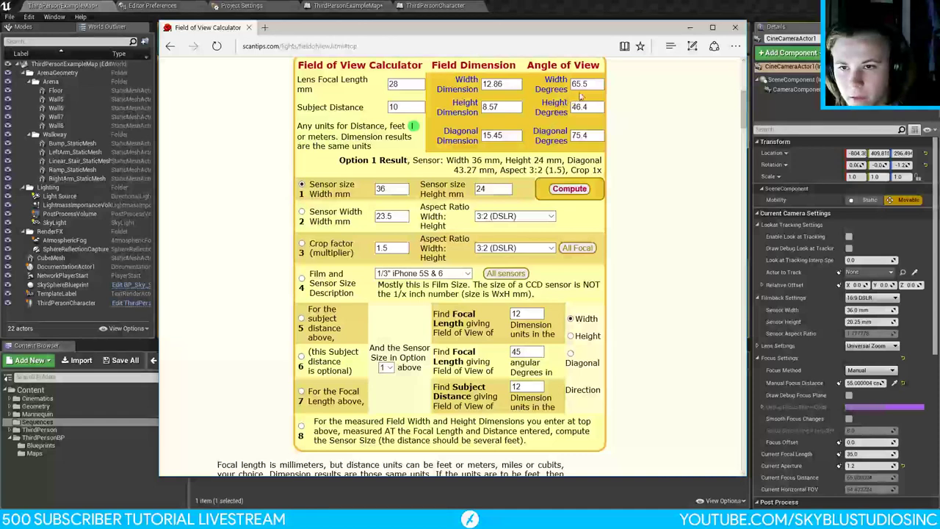
Step: Compute results for a 90° width angle, then go back to the Google results
{"action": "left_click_drag", "start_coordinate": [570, 85], "coordinate": [586, 87]}
{"action": "type", "text": "90"}
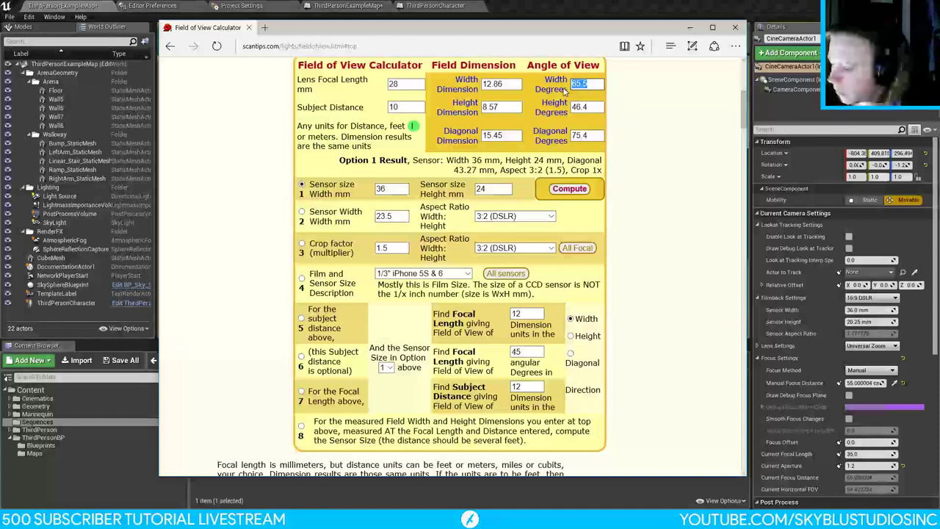
{"action": "left_click", "coordinate": [565, 192]}
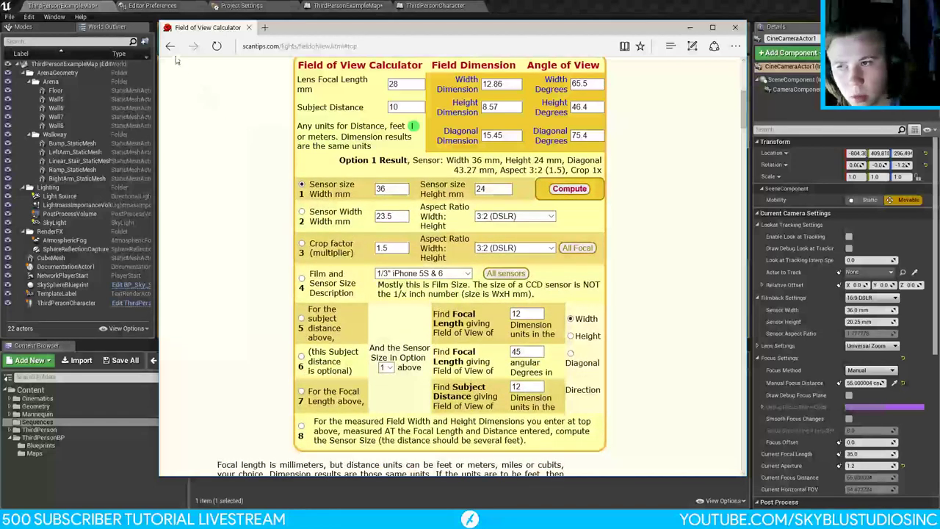
{"action": "left_click", "coordinate": [170, 46]}
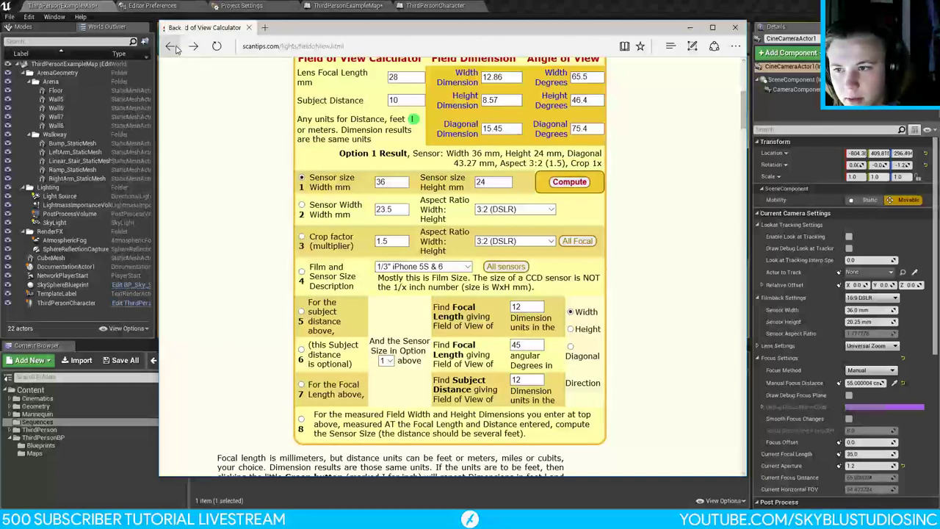
{"action": "left_click", "coordinate": [175, 49]}
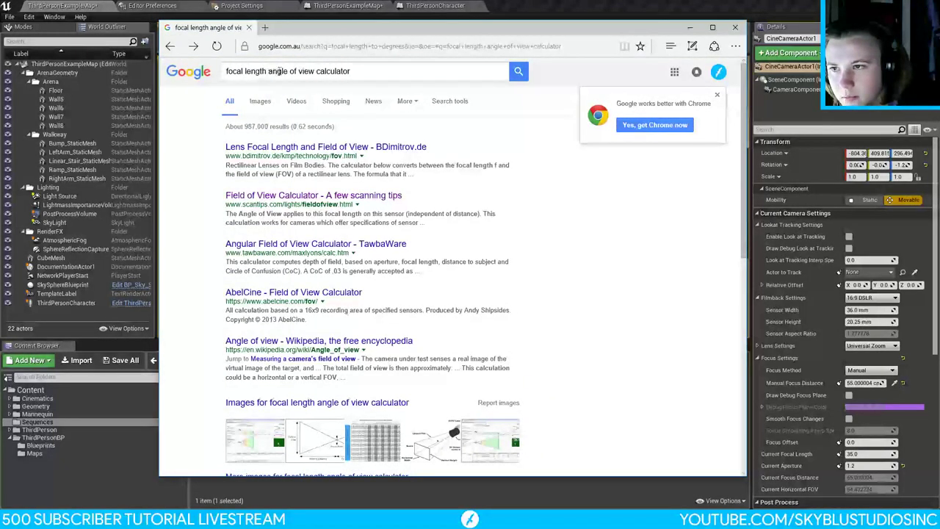
Step: Search for 'focal length calculator' and look through the Videology calculator result
{"action": "left_click", "coordinate": [279, 71]}
{"action": "left_click_drag", "start_coordinate": [318, 71], "coordinate": [269, 72]}
{"action": "key", "text": "BackSpace"}
{"action": "key", "text": "Return"}
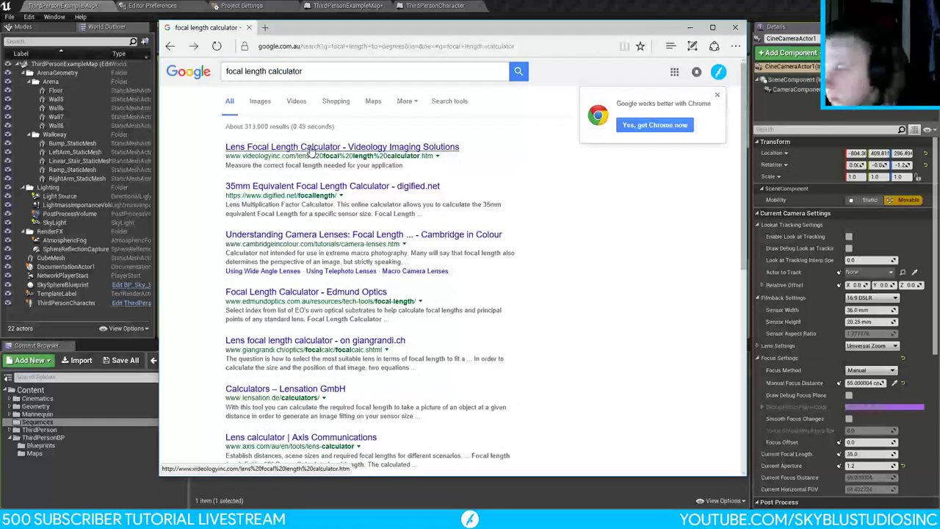
{"action": "left_click", "coordinate": [312, 150]}
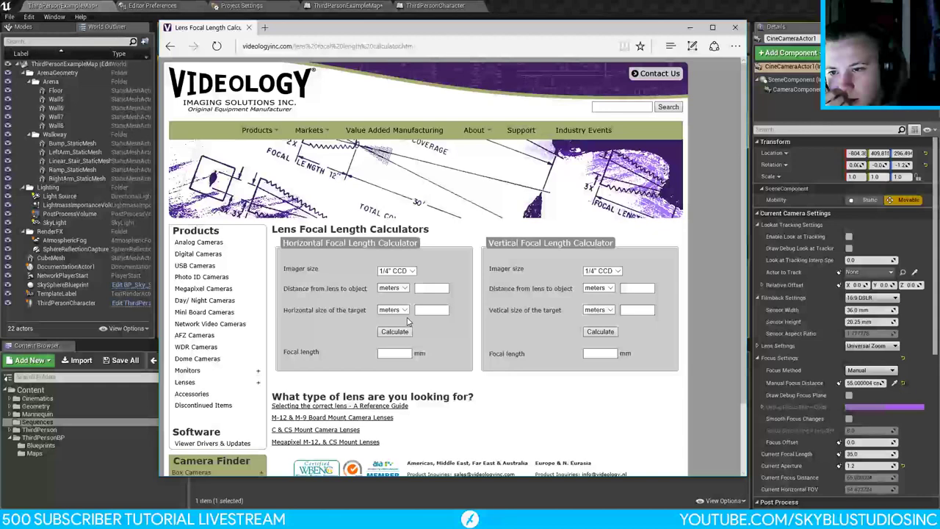
{"action": "scroll", "coordinate": [408, 322], "scroll_direction": "down", "scroll_amount": 2}
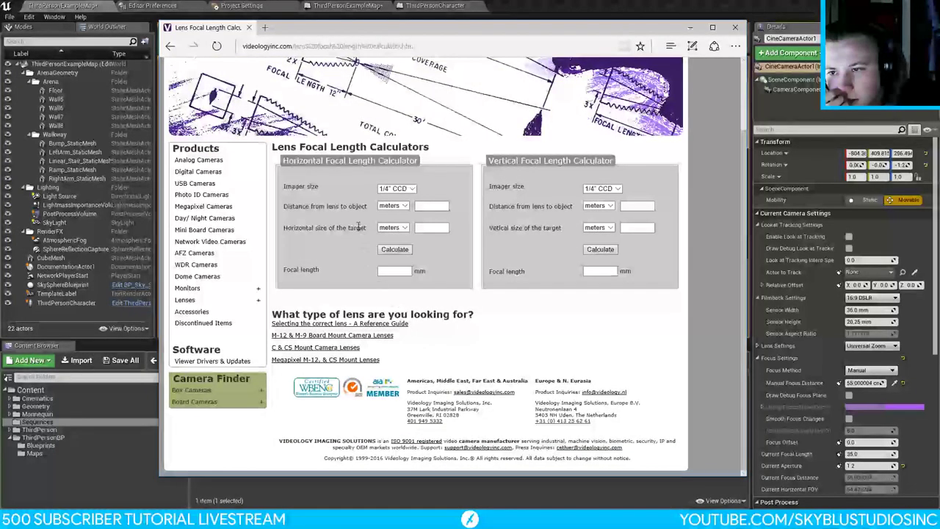
{"action": "left_click", "coordinate": [170, 47]}
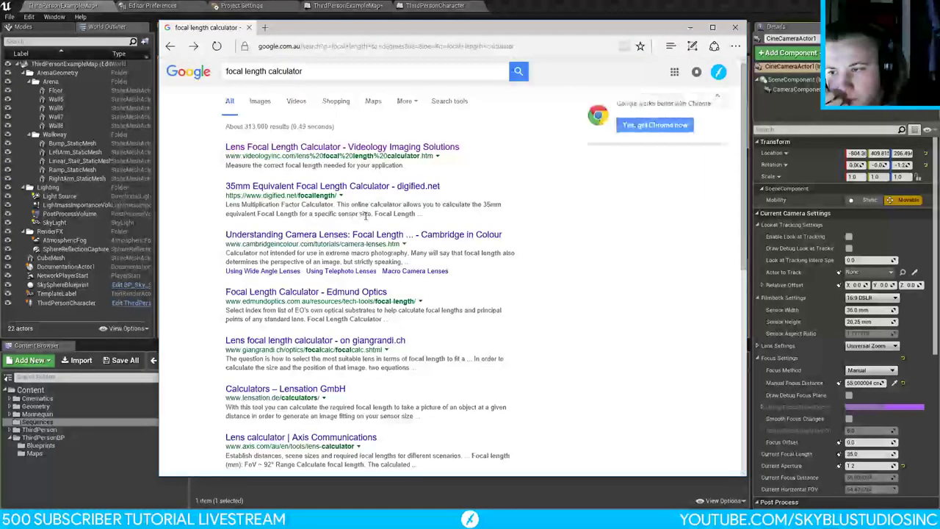
Step: Refine the search to 'focal length fov calculator'
{"action": "left_click", "coordinate": [268, 71]}
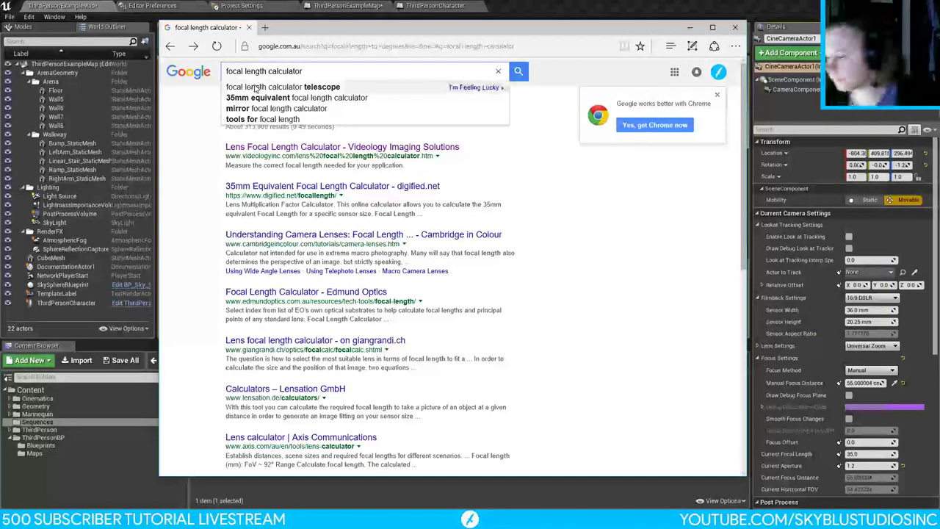
{"action": "type", "text": "fov"}
{"action": "key", "text": "Return"}
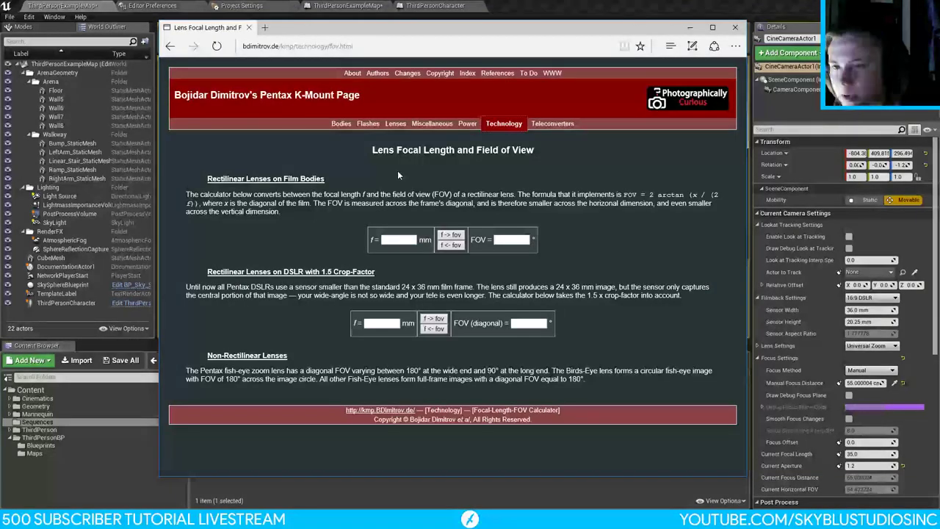
Step: Convert a 90° FOV to focal length and select the resulting 21.633 mm value
{"action": "left_click", "coordinate": [505, 240]}
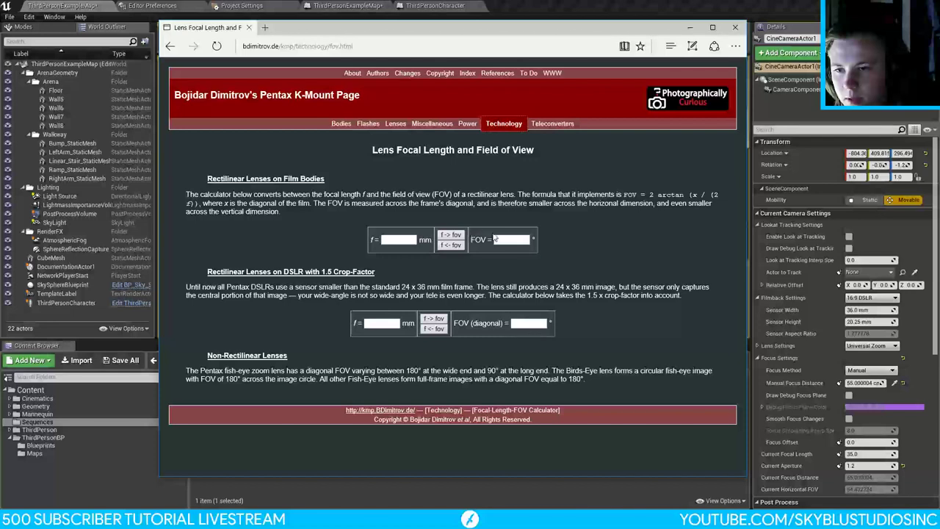
{"action": "type", "text": "90"}
{"action": "left_click", "coordinate": [451, 245]}
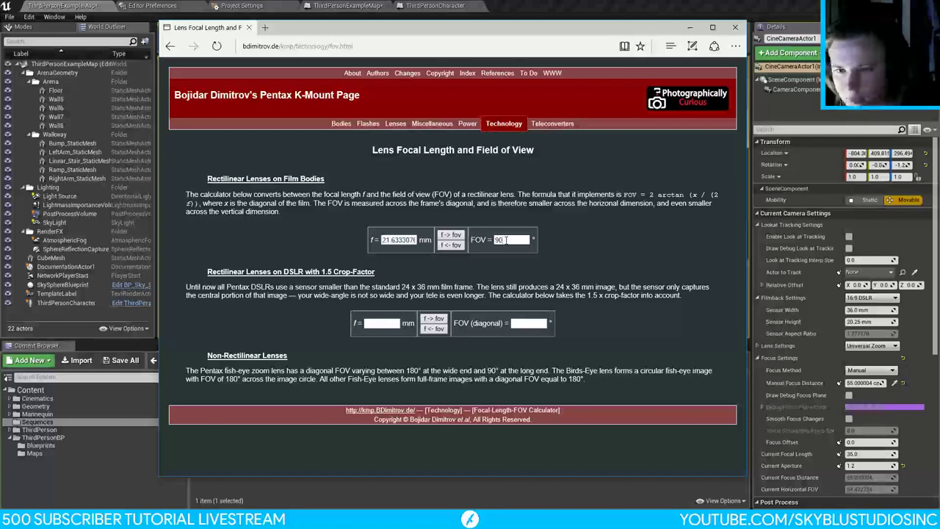
{"action": "double_click", "coordinate": [395, 240]}
{"action": "left_click_drag", "start_coordinate": [395, 239], "coordinate": [421, 242]}
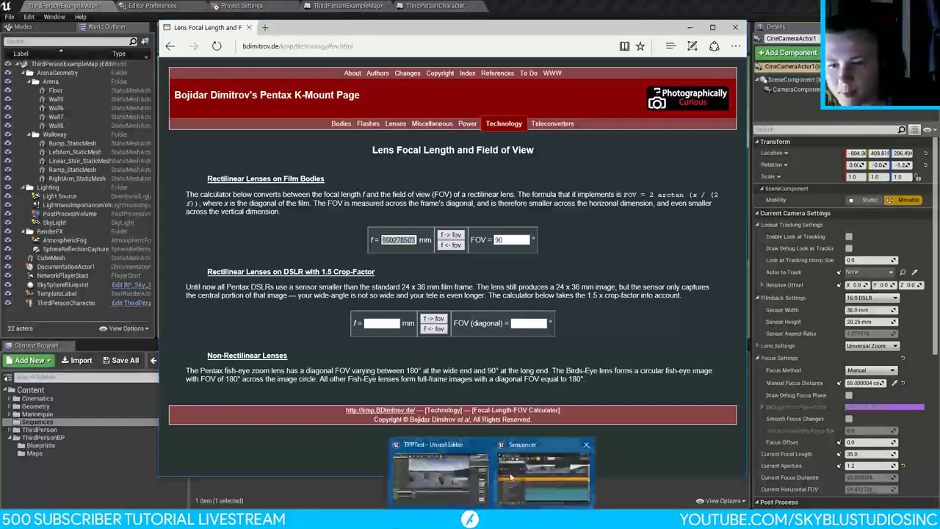
Step: Return to the Sequencer, enlarge its window and set the view range end to 480
{"action": "left_click", "coordinate": [523, 479]}
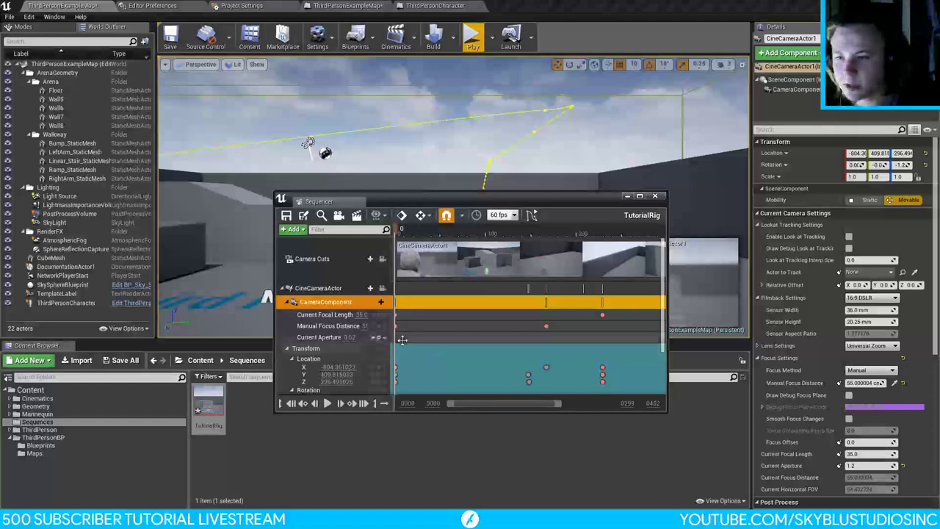
{"action": "left_click_drag", "start_coordinate": [587, 237], "coordinate": [657, 233]}
{"action": "left_click_drag", "start_coordinate": [526, 200], "coordinate": [449, 147]}
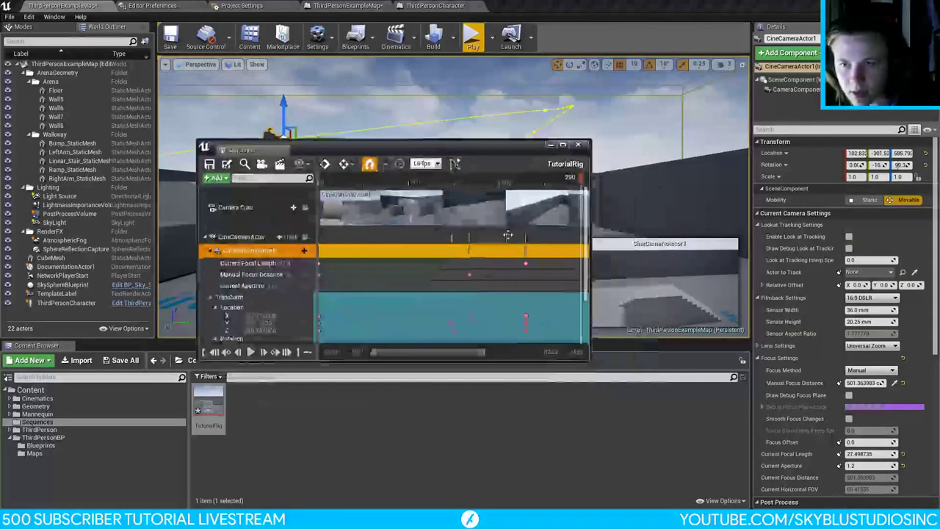
{"action": "left_click_drag", "start_coordinate": [591, 362], "coordinate": [717, 438]}
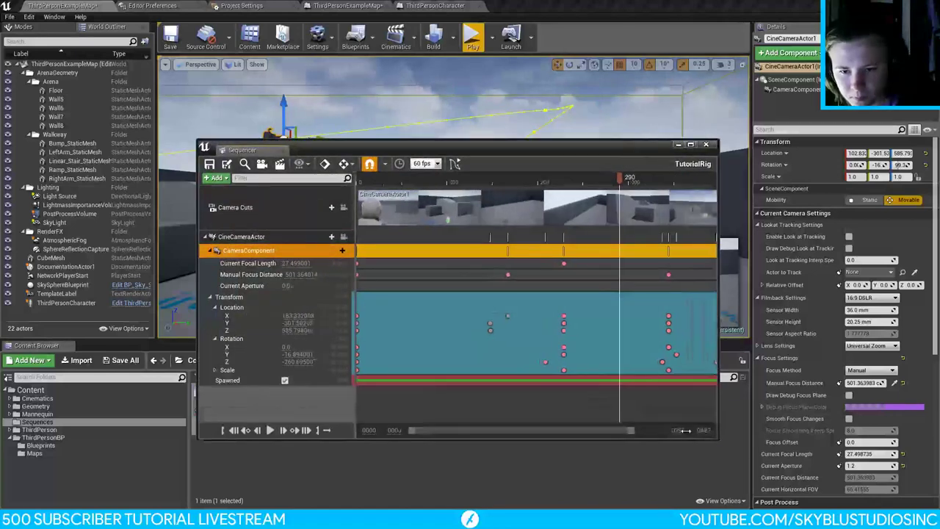
{"action": "type", "text": "480"}
{"action": "key", "text": "Return"}
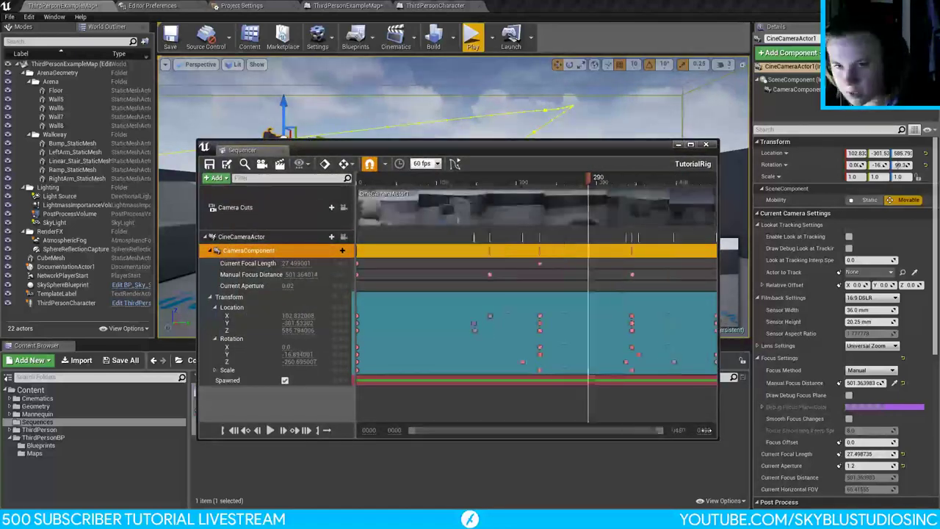
Step: Set the cine camera's Current Focal Length to 21.633 at about frame 450
{"action": "left_click_drag", "start_coordinate": [592, 177], "coordinate": [718, 185]}
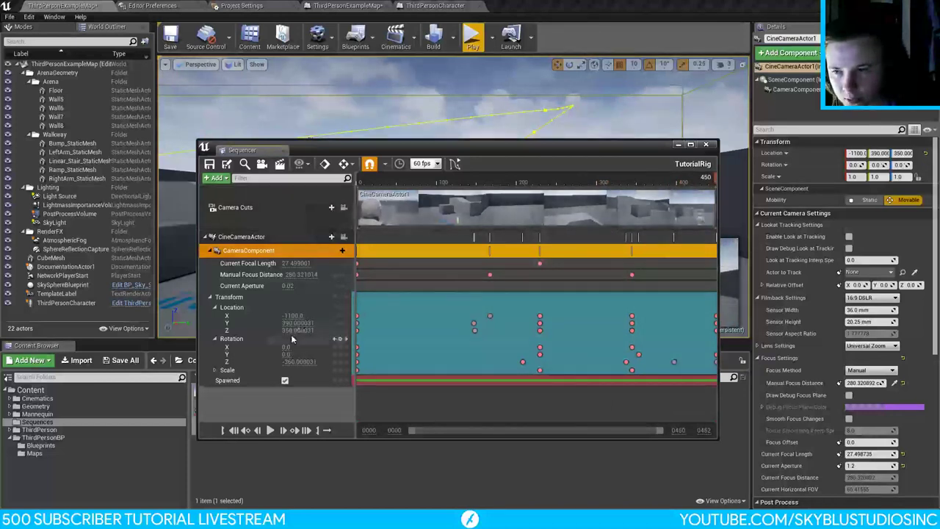
{"action": "left_click", "coordinate": [288, 263]}
{"action": "type", "text": "21.633"}
{"action": "key", "text": "Return"}
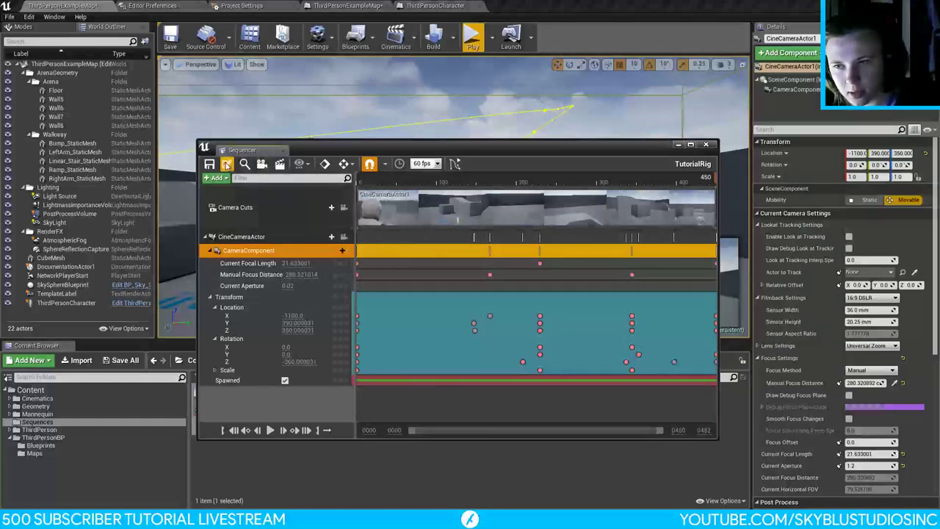
Step: Close the Sequencer and start a Play-In-Editor session of ThirdPersonExampleMap
{"action": "left_click", "coordinate": [282, 150]}
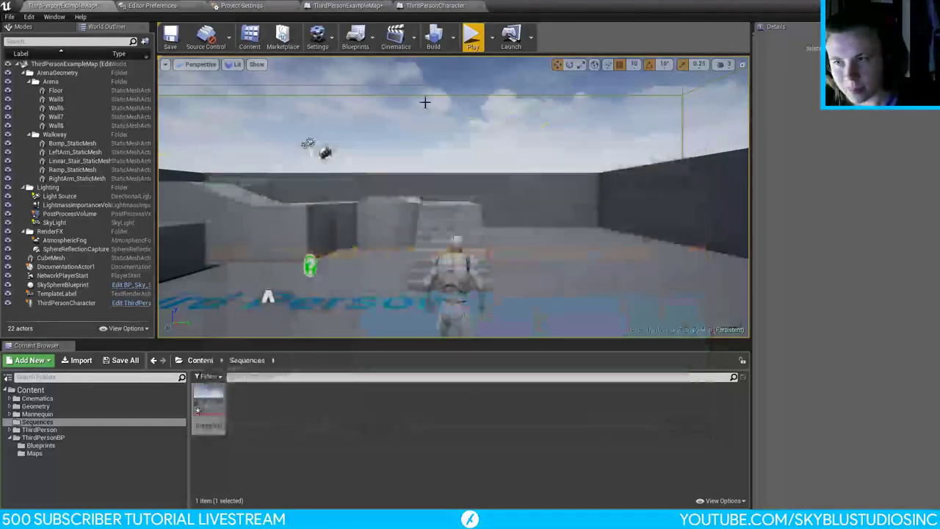
{"action": "left_click", "coordinate": [476, 37]}
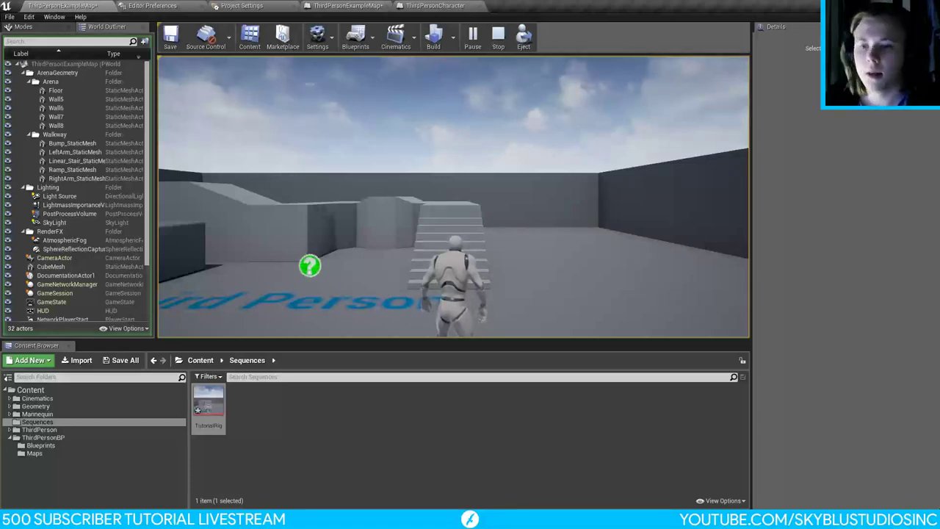
Step: Run and jump the character over stairs, ramps and walkways to watch the camera, then stop
{"action": "key", "text": "w"}
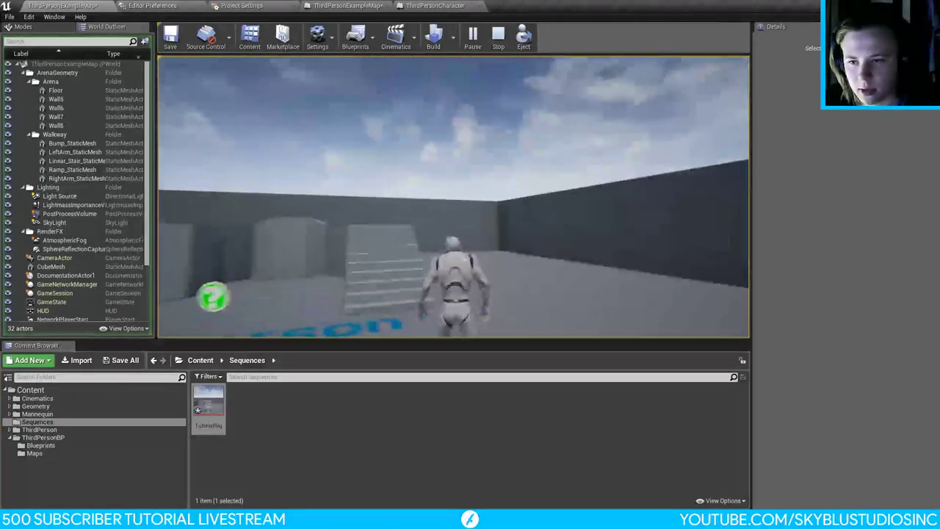
{"action": "key", "text": "w"}
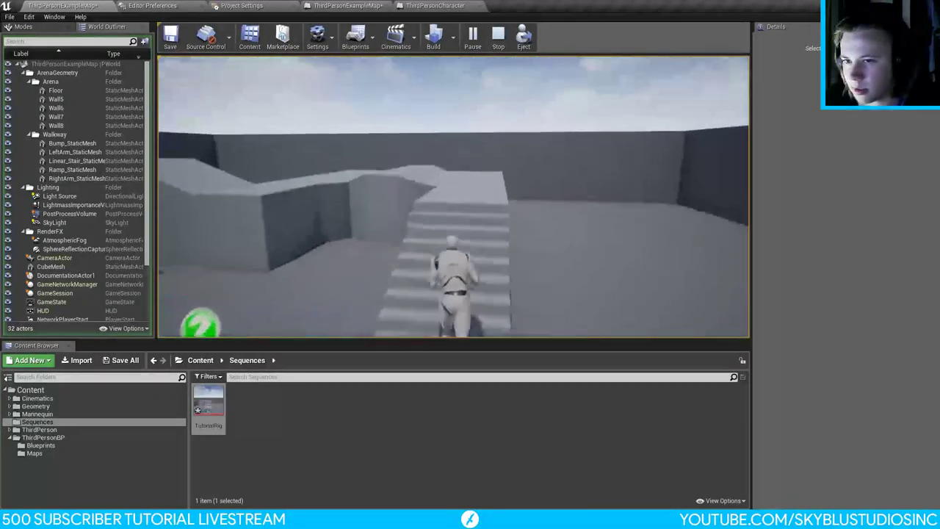
{"action": "key", "text": "w"}
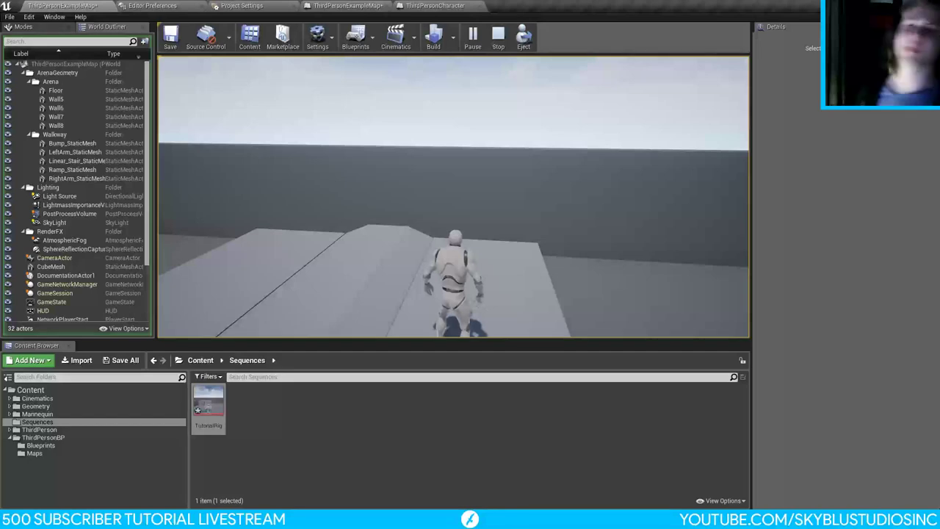
{"action": "key", "text": "w"}
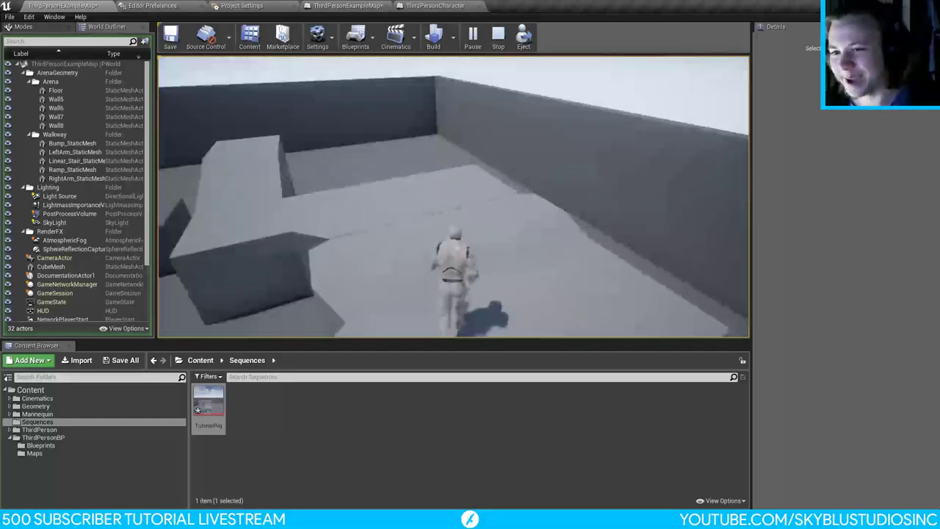
{"action": "key", "text": "w"}
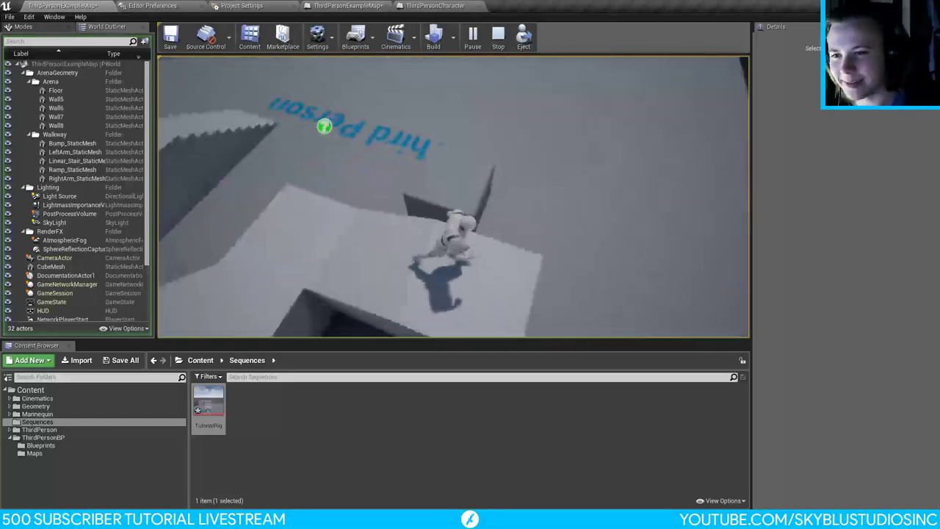
{"action": "key", "text": "w"}
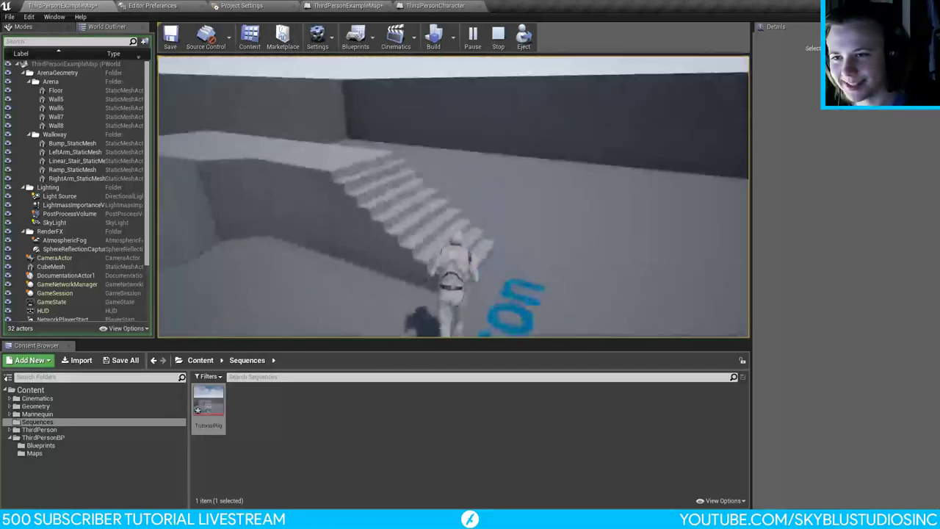
{"action": "key", "text": "w"}
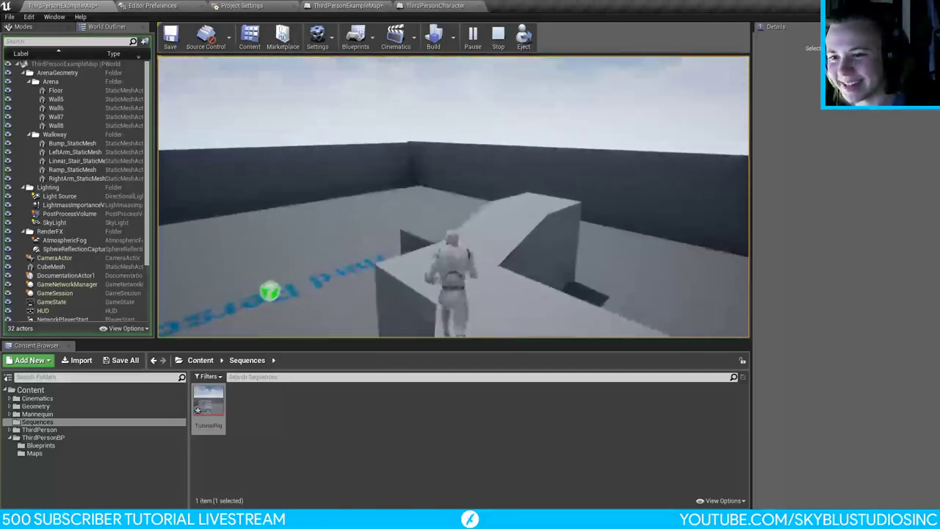
{"action": "key", "text": "space"}
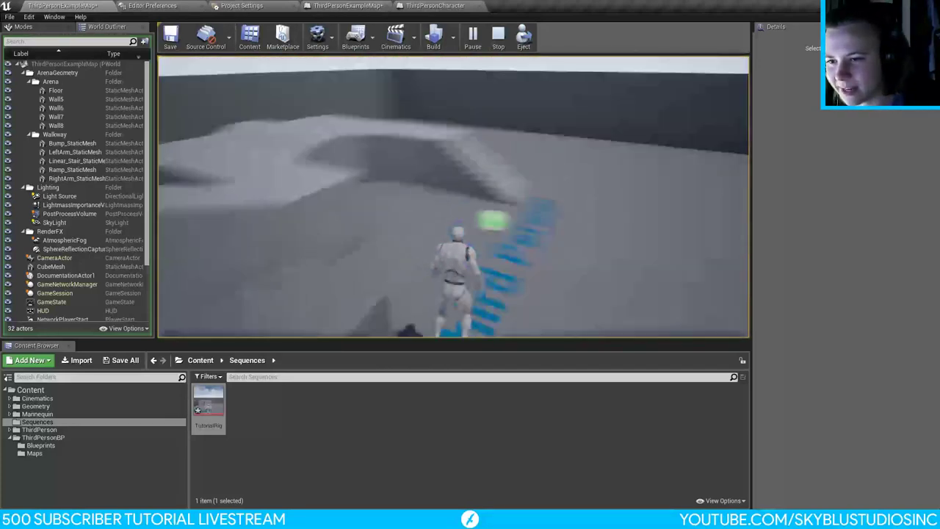
{"action": "key", "text": "w"}
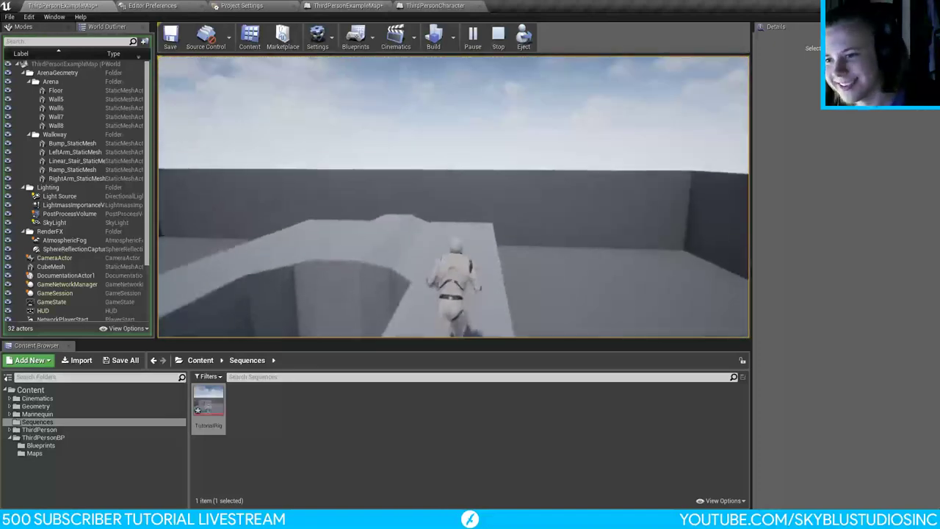
{"action": "key", "text": "w"}
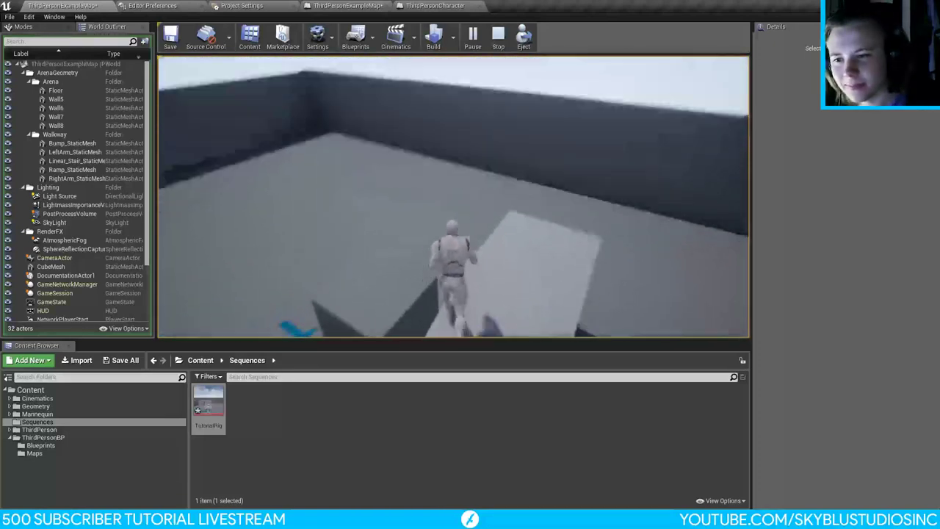
{"action": "key", "text": "w"}
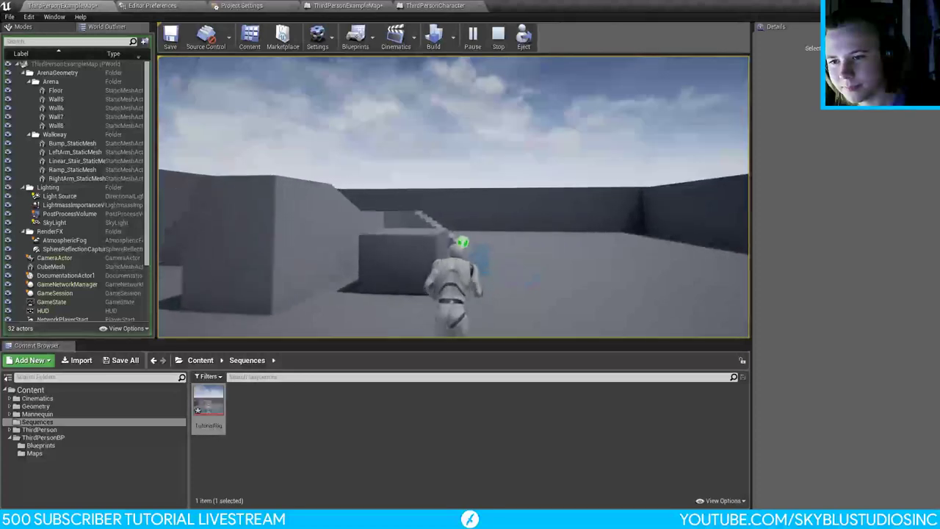
{"action": "key", "text": "w"}
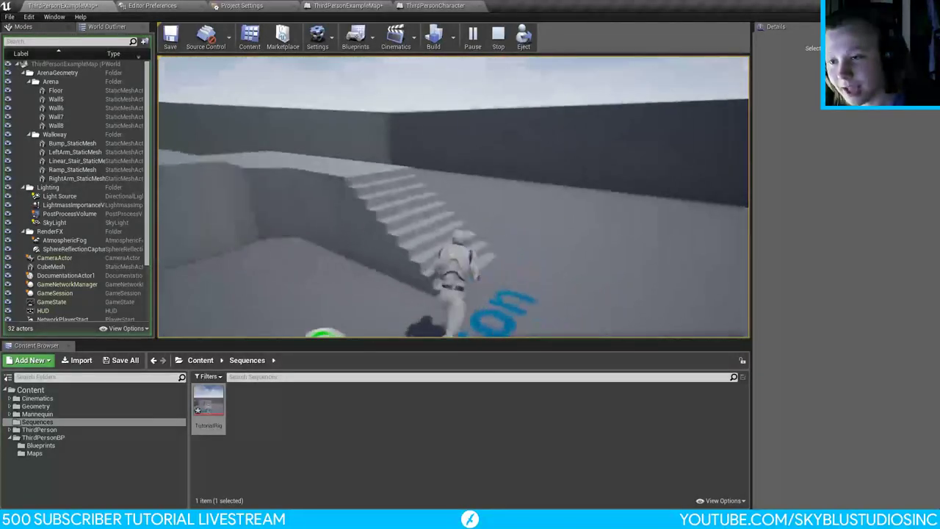
{"action": "key", "text": "w"}
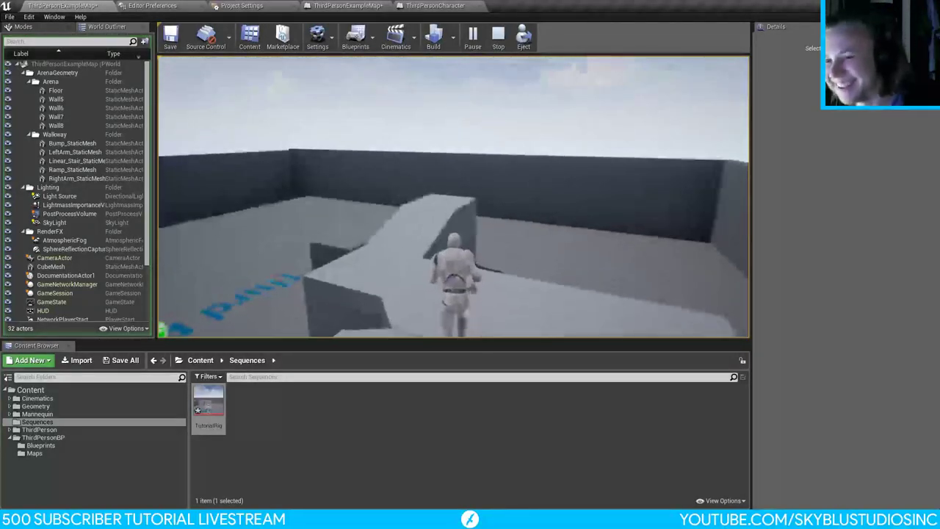
{"action": "key", "text": "w"}
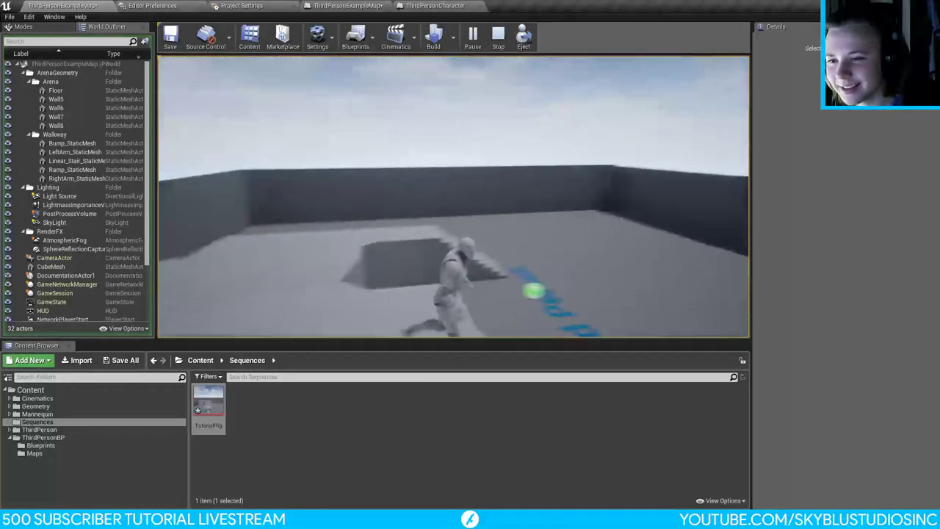
{"action": "key", "text": "w"}
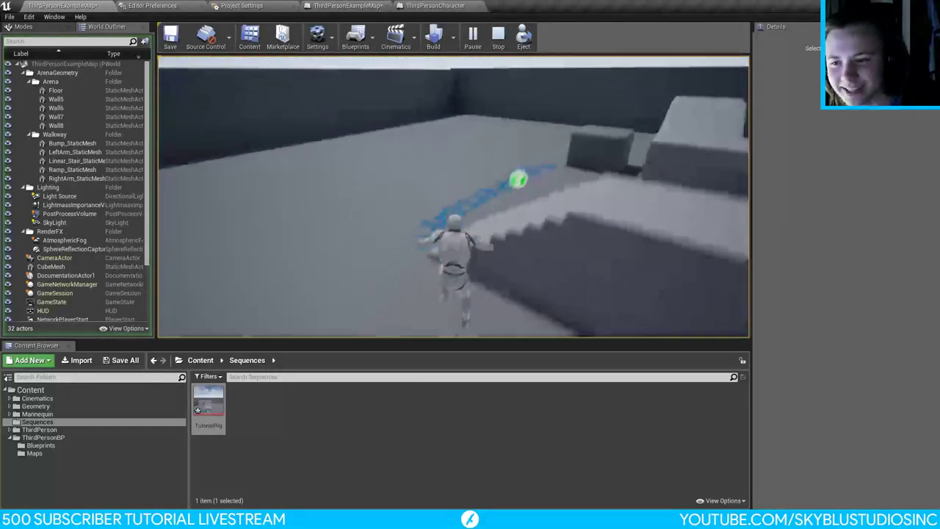
{"action": "key", "text": "w"}
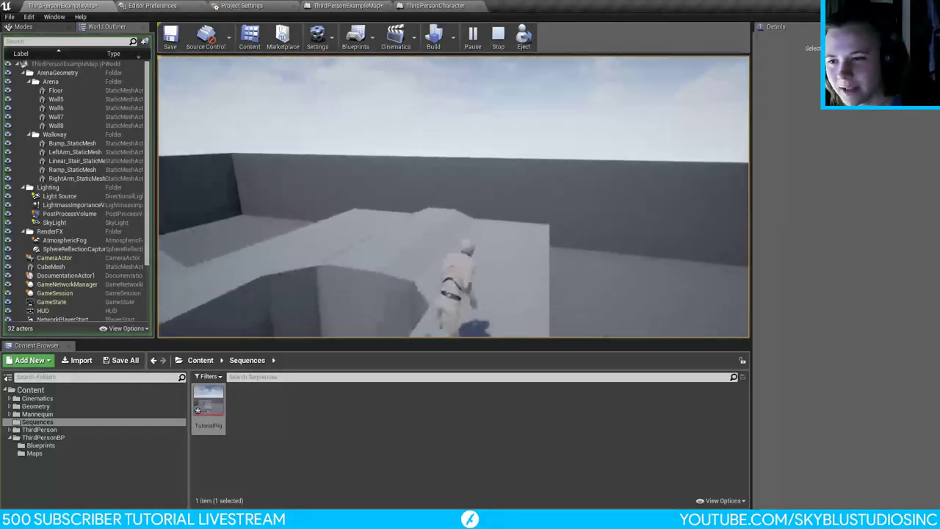
{"action": "key", "text": "w"}
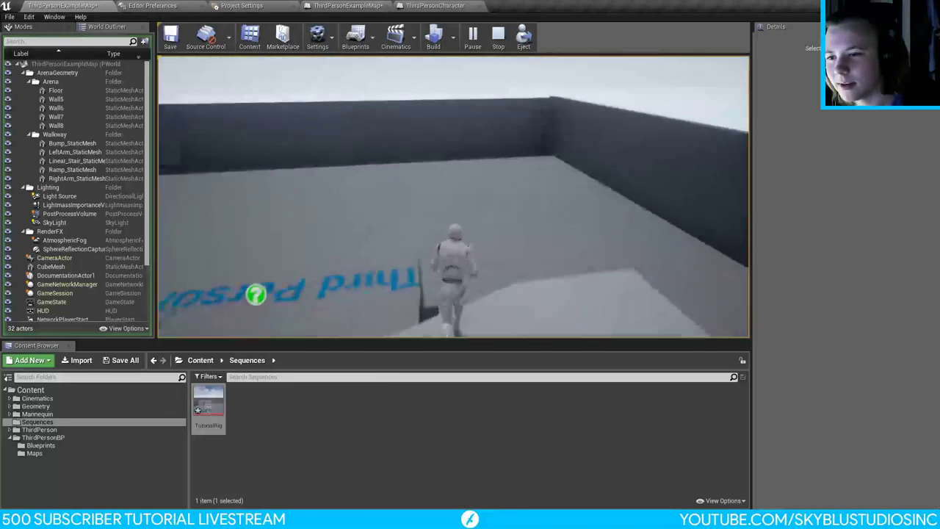
{"action": "key", "text": "w"}
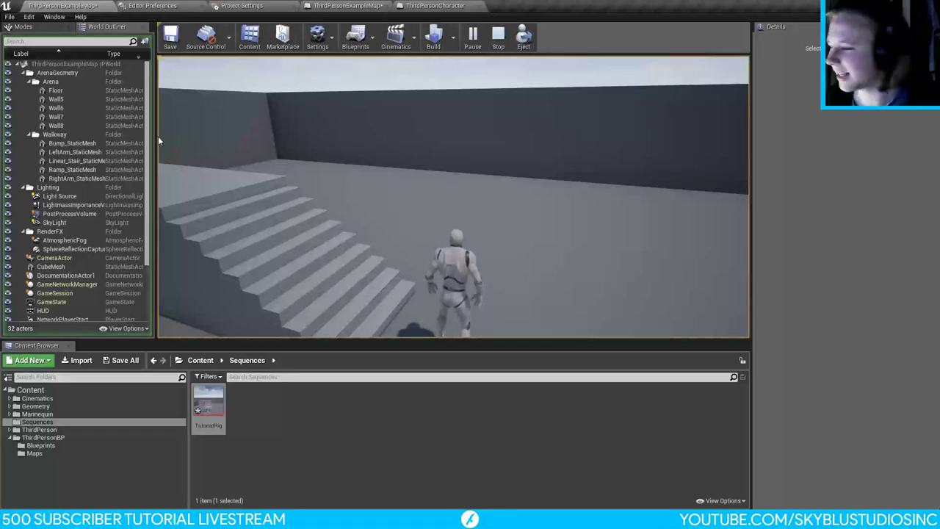
{"action": "key", "text": "Escape"}
Step: Play again, run the character up the stairs toward the ramp, then stop the game
{"action": "right_click_drag", "start_coordinate": [472, 179], "coordinate": [528, 178]}
{"action": "left_click", "coordinate": [473, 36]}
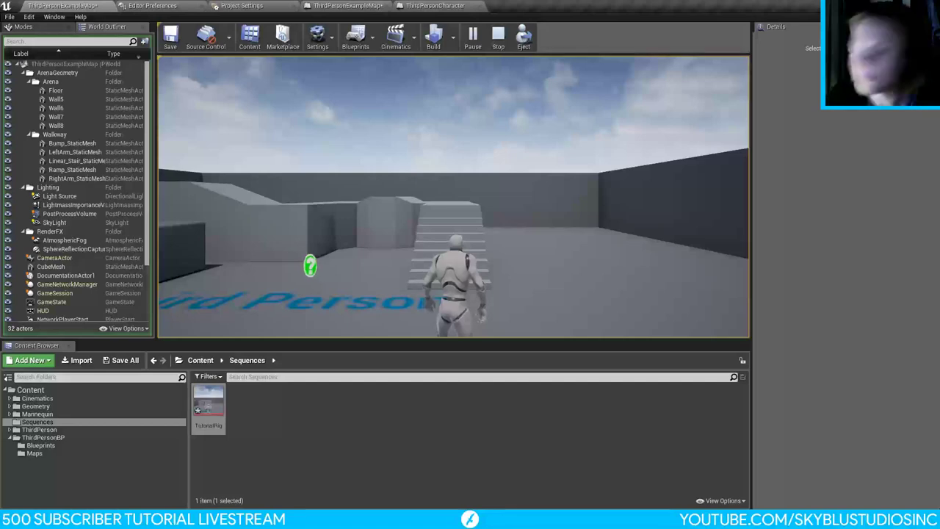
{"action": "key", "text": "a"}
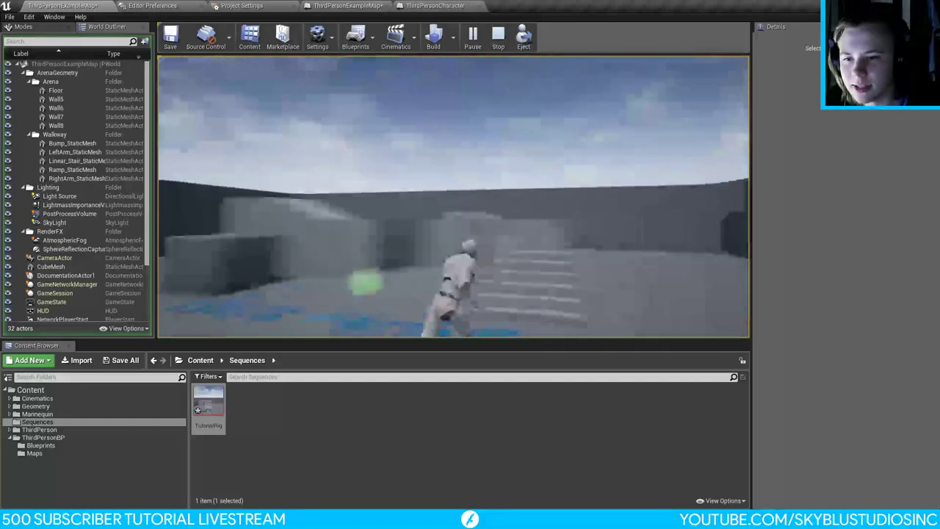
{"action": "key", "text": "w"}
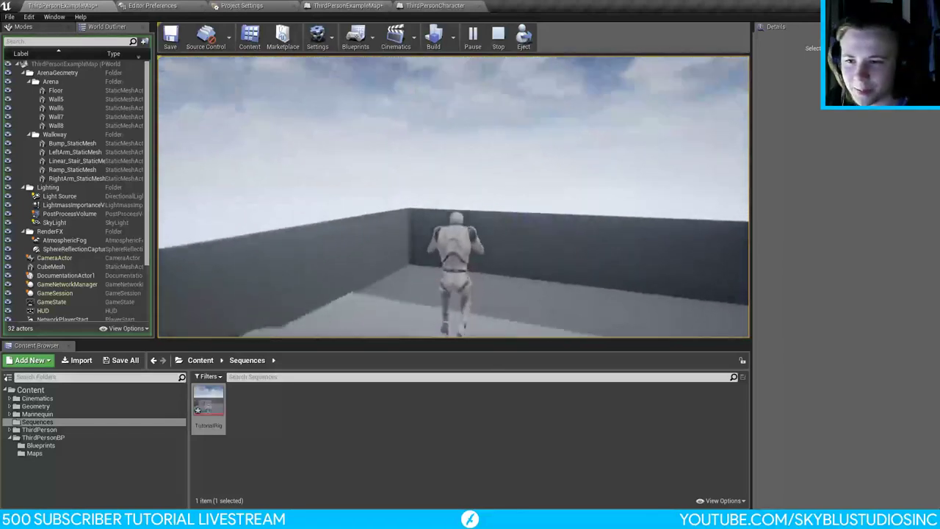
{"action": "key", "text": "w"}
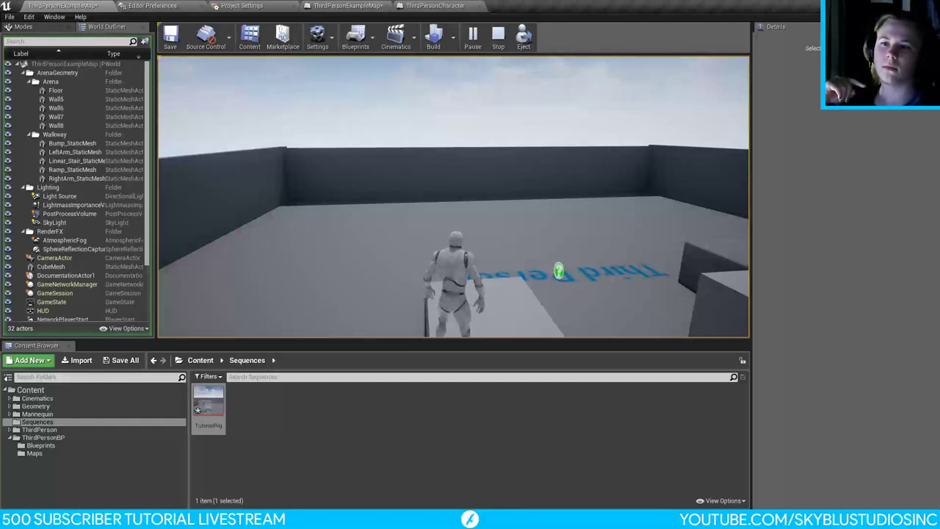
{"action": "key", "text": "Escape"}
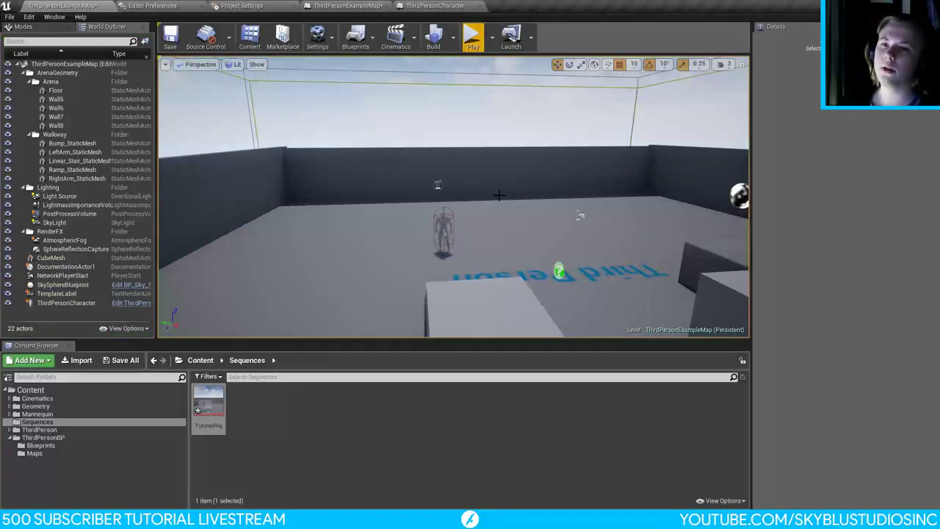
Step: In ThirdPersonCharacter's Viewport, select CameraBoom and drag its Location Z to about 5393 cm
{"action": "left_click", "coordinate": [395, 5]}
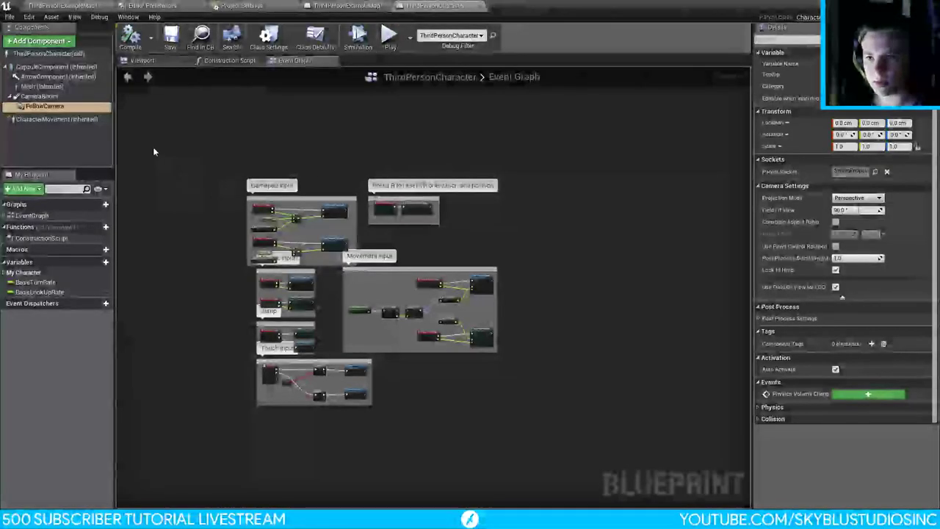
{"action": "left_click", "coordinate": [137, 61]}
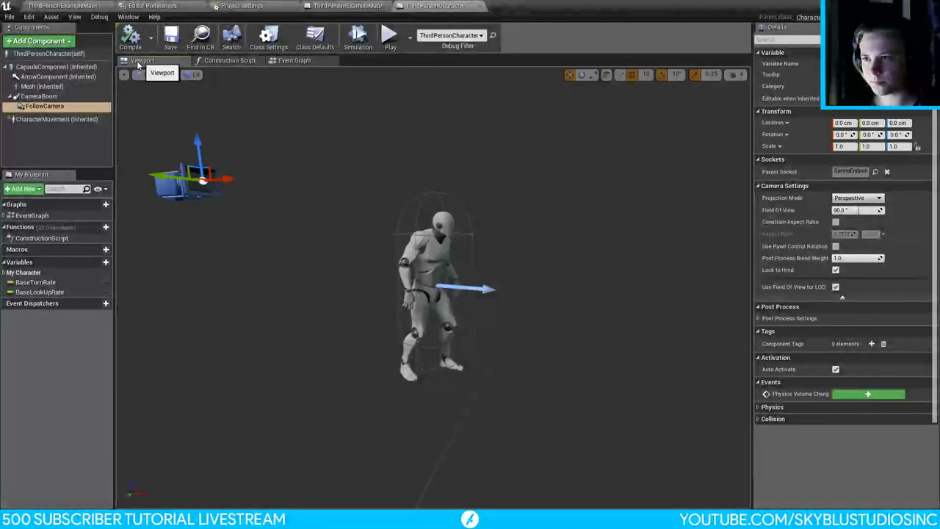
{"action": "left_click", "coordinate": [39, 96]}
{"action": "left_click_drag", "start_coordinate": [332, 279], "coordinate": [332, 307]}
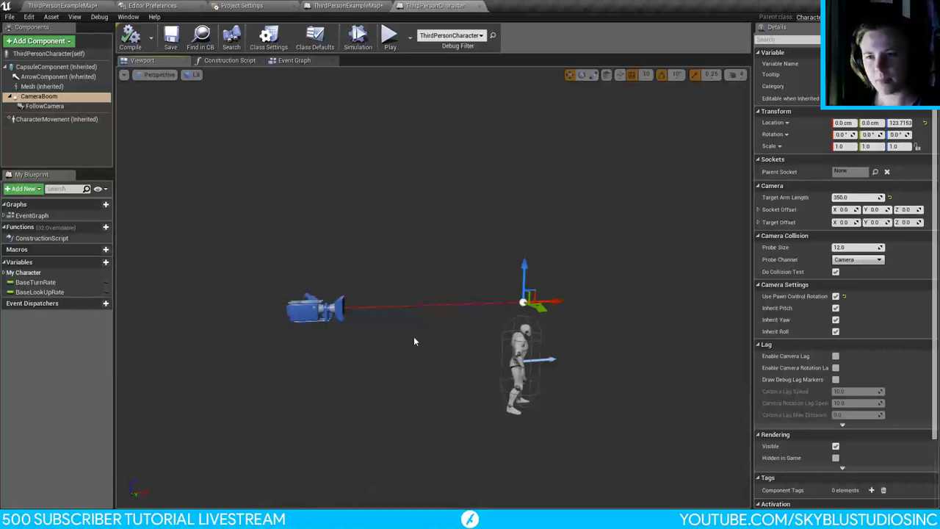
{"action": "left_click_drag", "start_coordinate": [892, 123], "coordinate": [924, 124]}
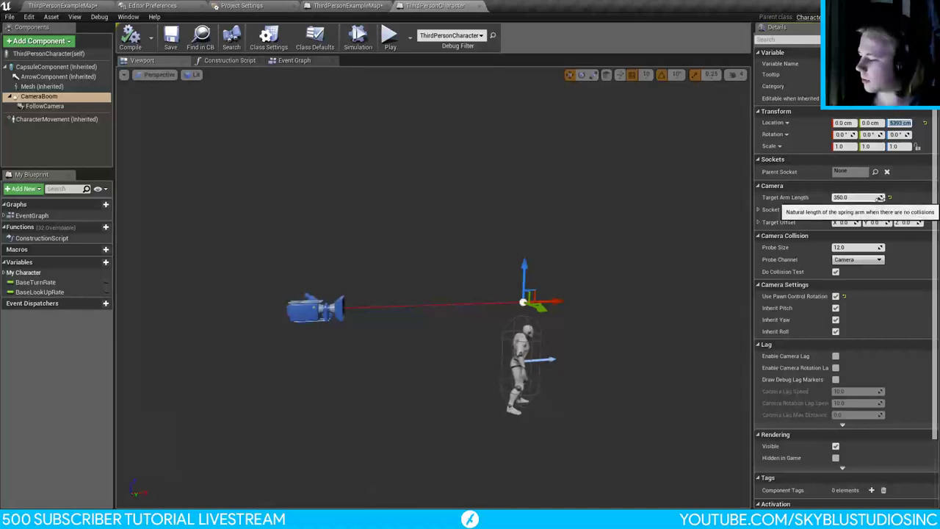
Step: Launch the Calculator and widen it to show scientific functions
{"action": "key", "text": "super"}
{"action": "type", "text": "calc"}
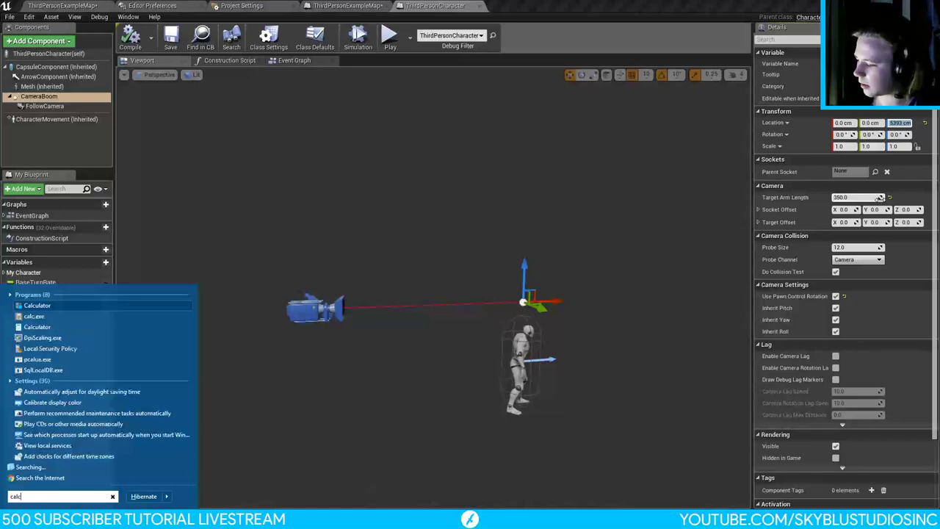
{"action": "key", "text": "Return"}
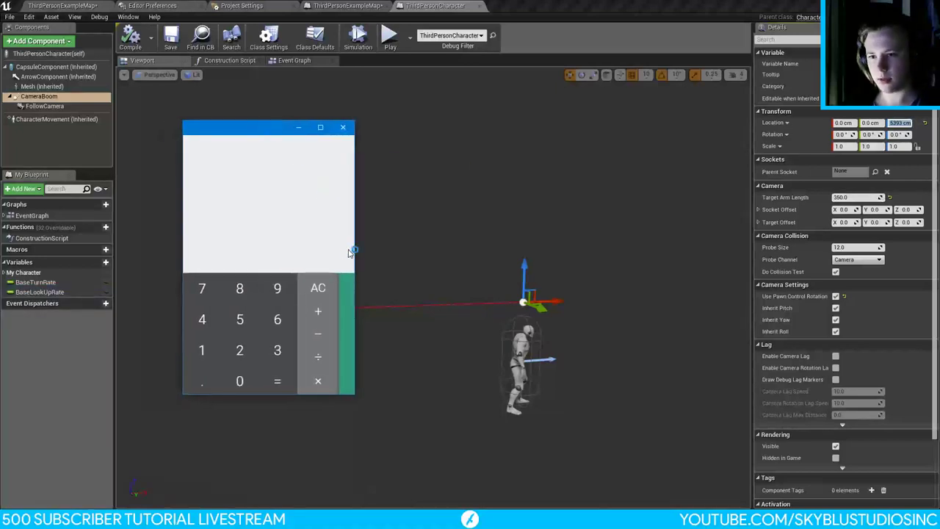
{"action": "left_click_drag", "start_coordinate": [357, 252], "coordinate": [613, 254]}
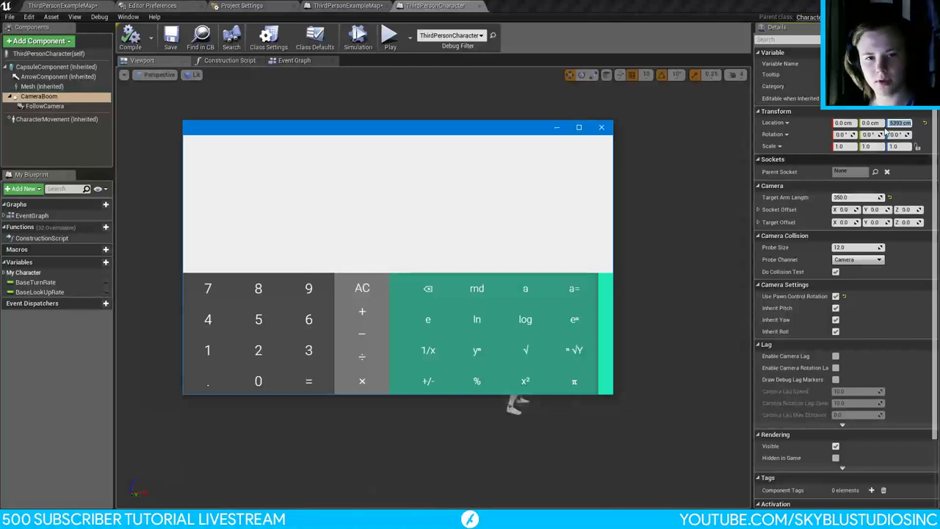
Step: Copy the CameraBoom's 123.715393 Z value and divide it by 350, giving 0.353472551429
{"action": "left_click", "coordinate": [908, 125]}
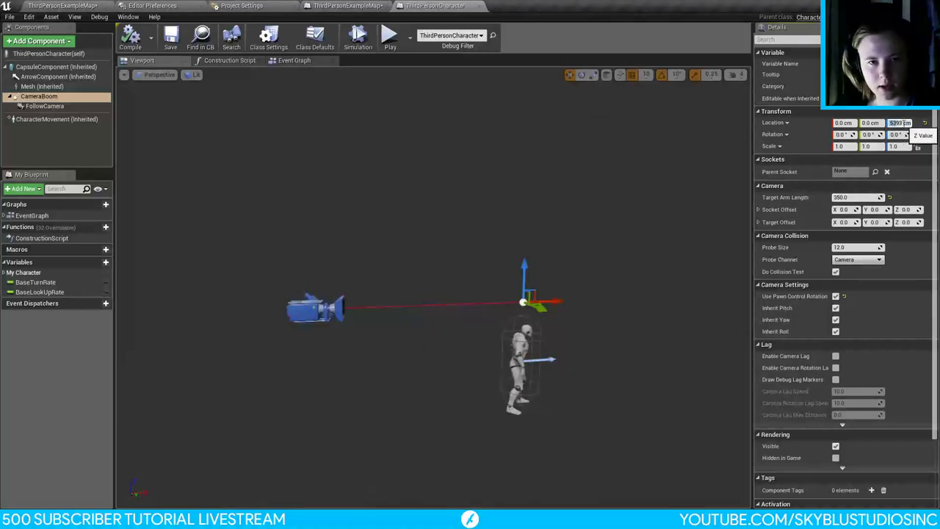
{"action": "left_click", "coordinate": [903, 122]}
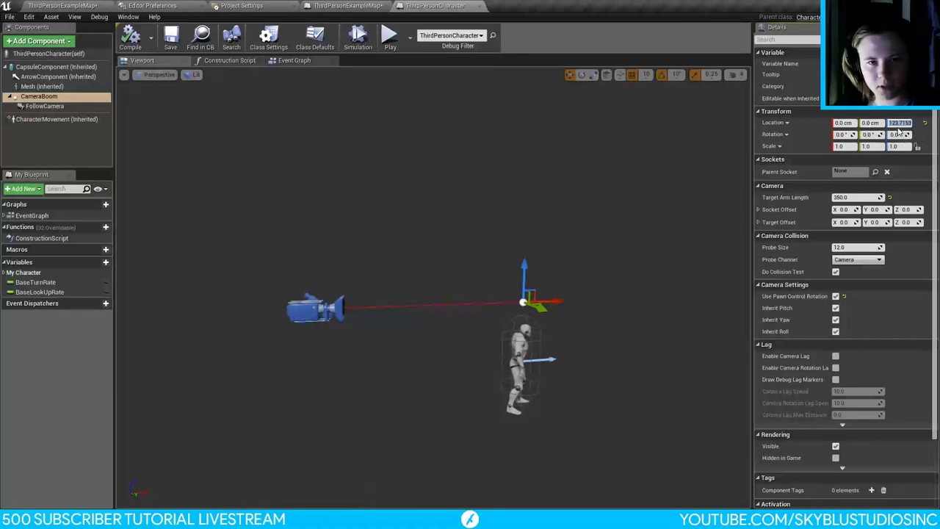
{"action": "key", "text": "alt+Tab"}
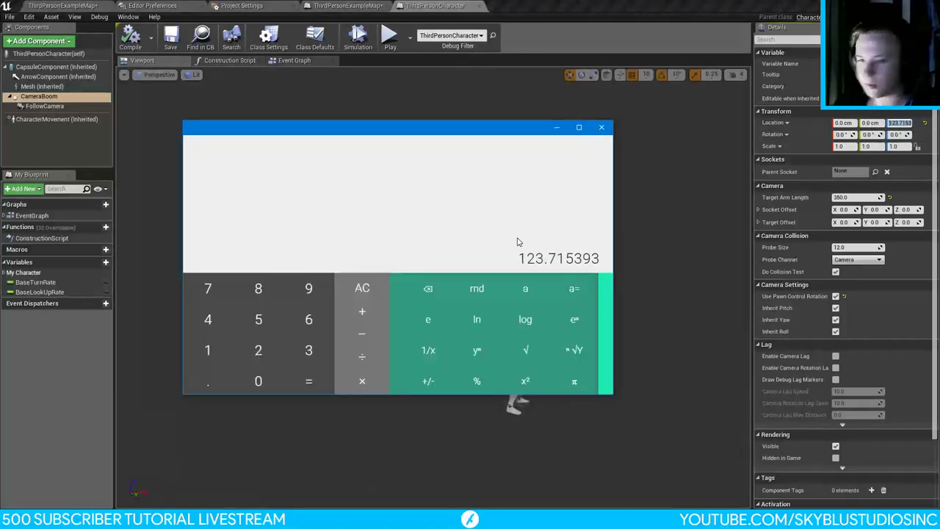
{"action": "key", "text": "slash"}
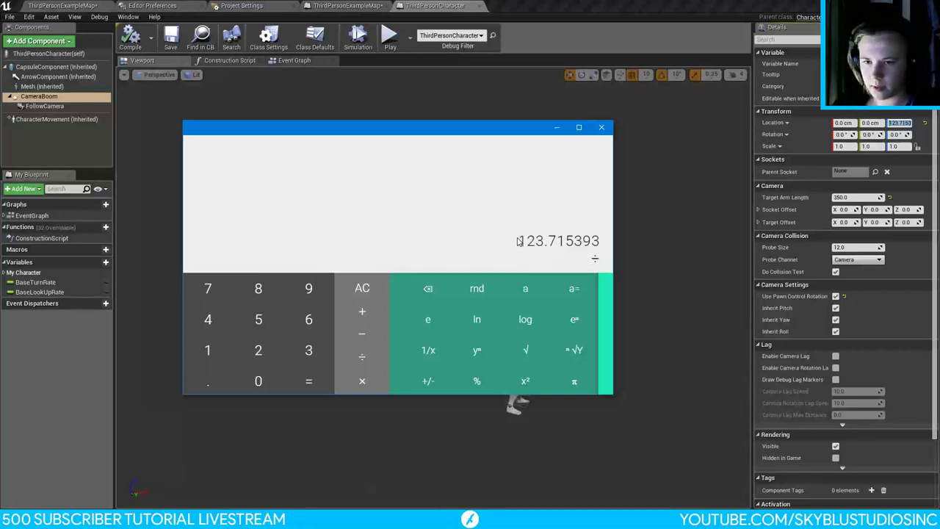
{"action": "left_click", "coordinate": [606, 311]}
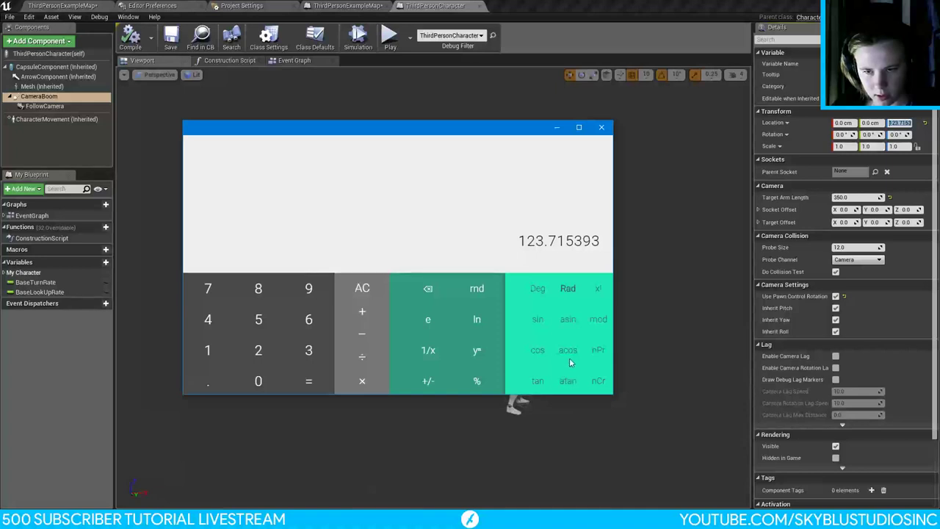
{"action": "left_click", "coordinate": [566, 383]}
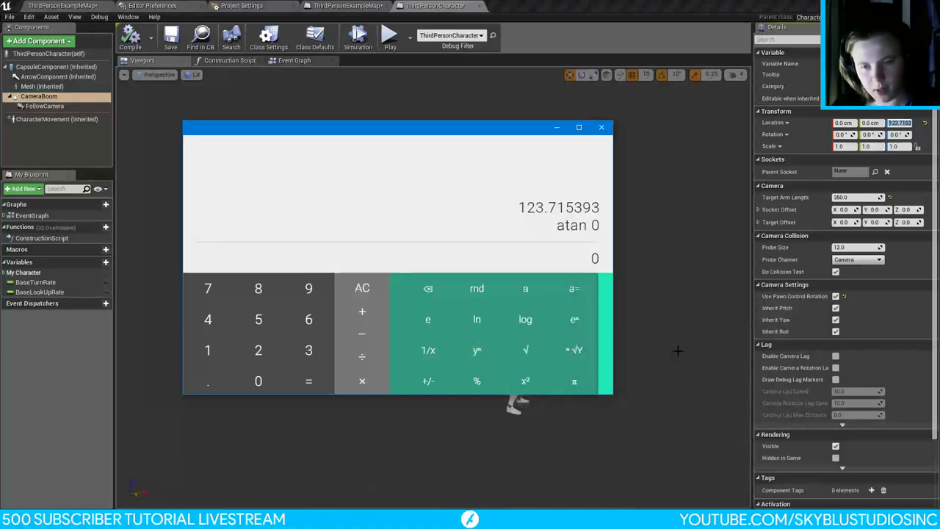
{"action": "left_click", "coordinate": [573, 254]}
{"action": "key", "text": "slash"}
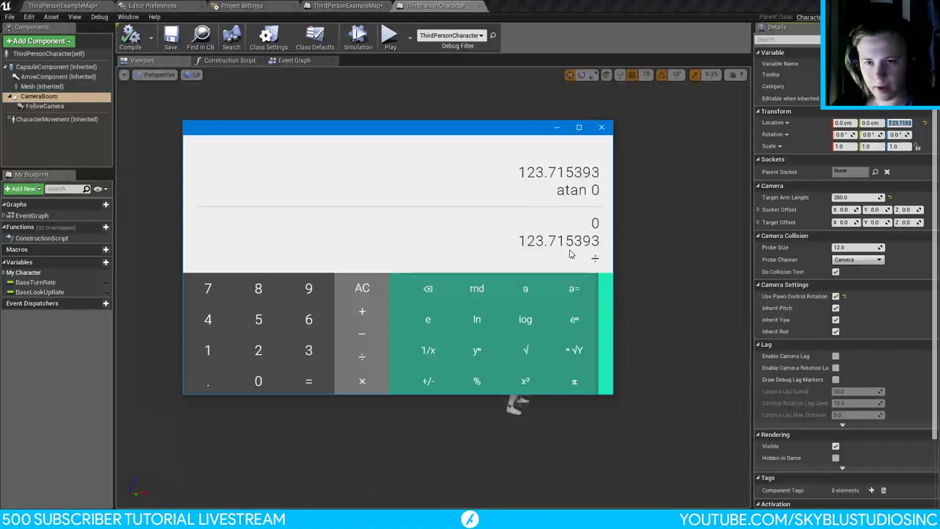
{"action": "type", "text": "350"}
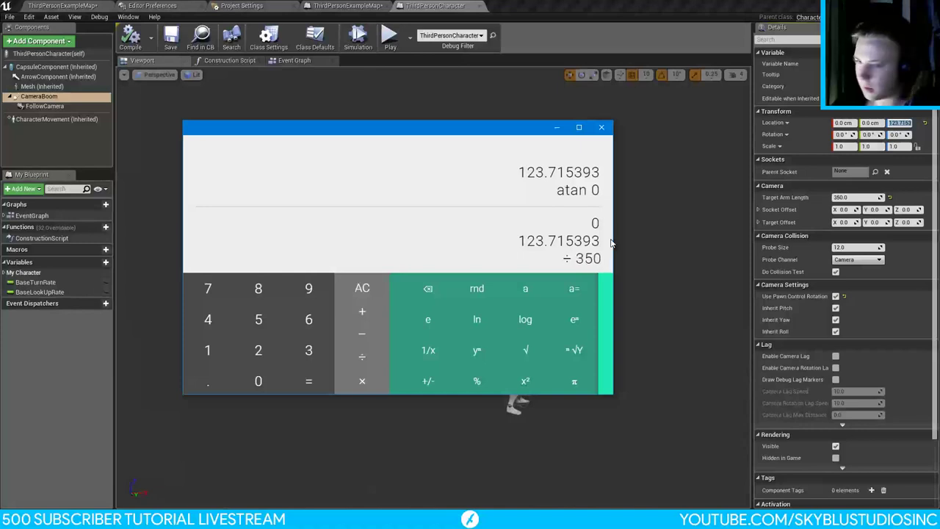
{"action": "key", "text": "Return"}
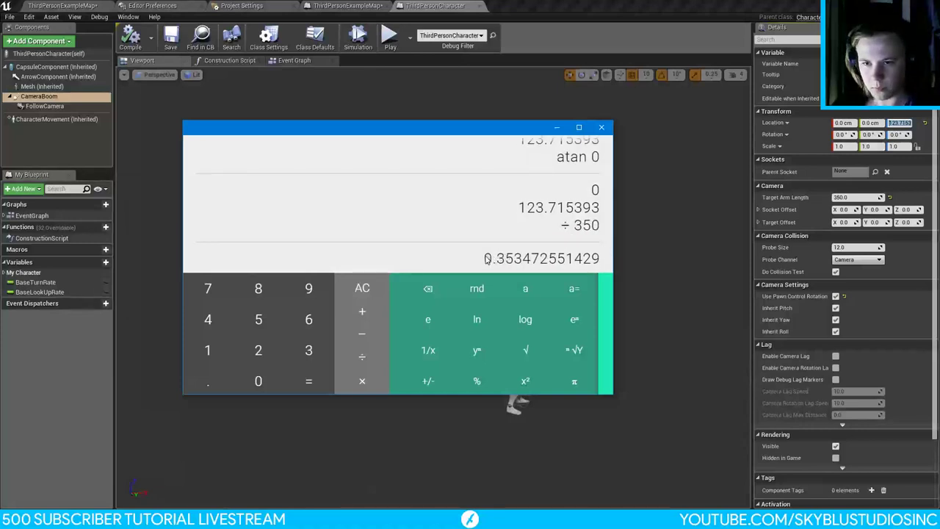
{"action": "left_click_drag", "start_coordinate": [485, 259], "coordinate": [601, 263]}
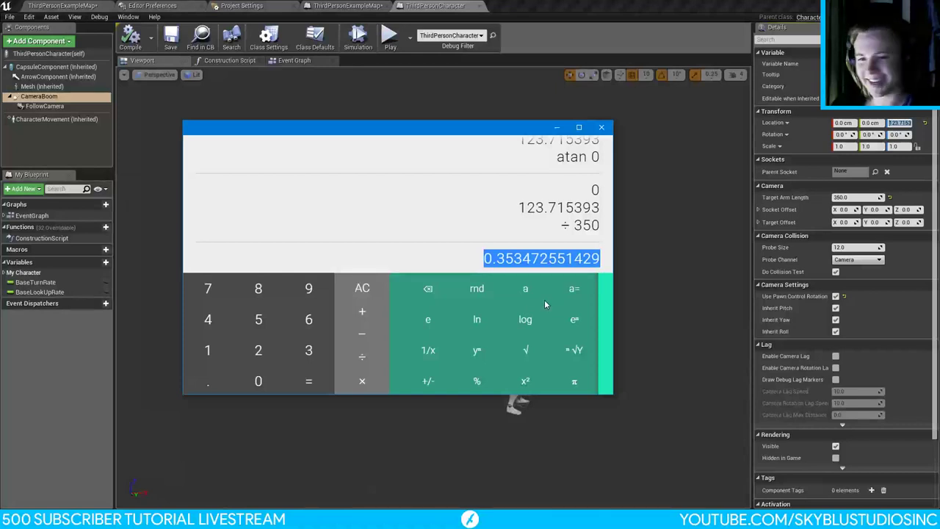
Step: Switch the Calculator to degrees and try tan and atan on the result
{"action": "left_click_drag", "start_coordinate": [603, 301], "coordinate": [474, 320]}
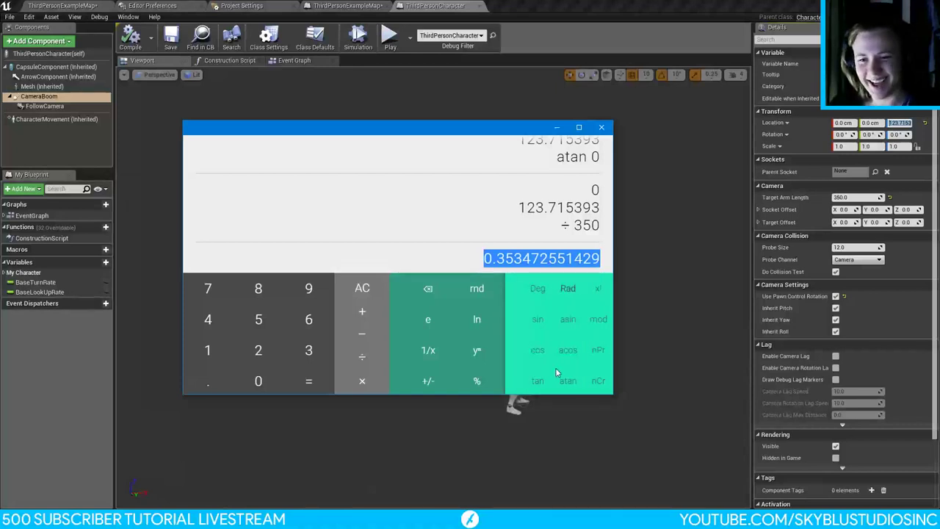
{"action": "left_click", "coordinate": [570, 380]}
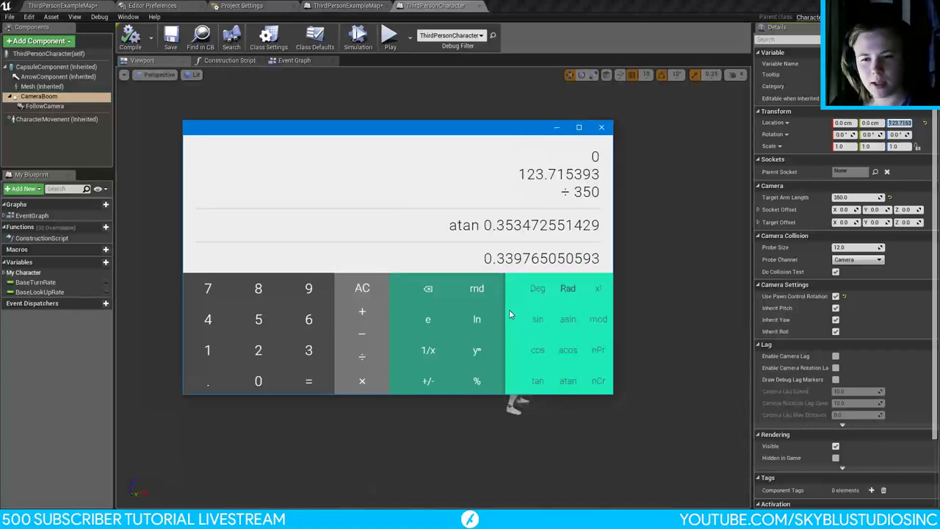
{"action": "left_click", "coordinate": [538, 290]}
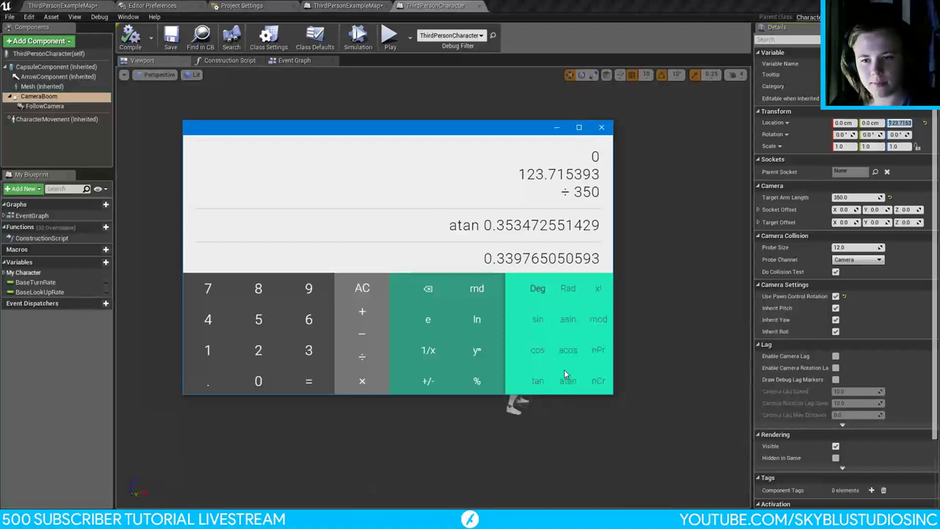
{"action": "left_click", "coordinate": [537, 380]}
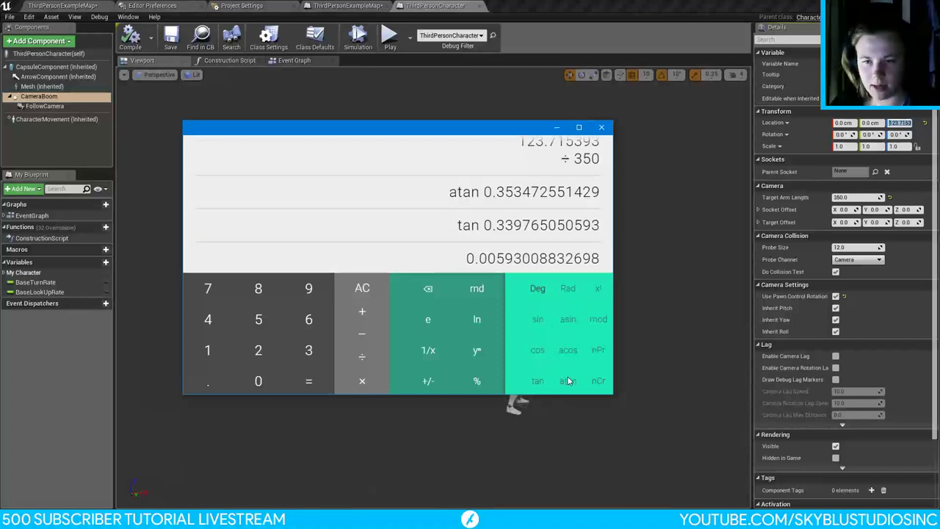
{"action": "left_click", "coordinate": [567, 381]}
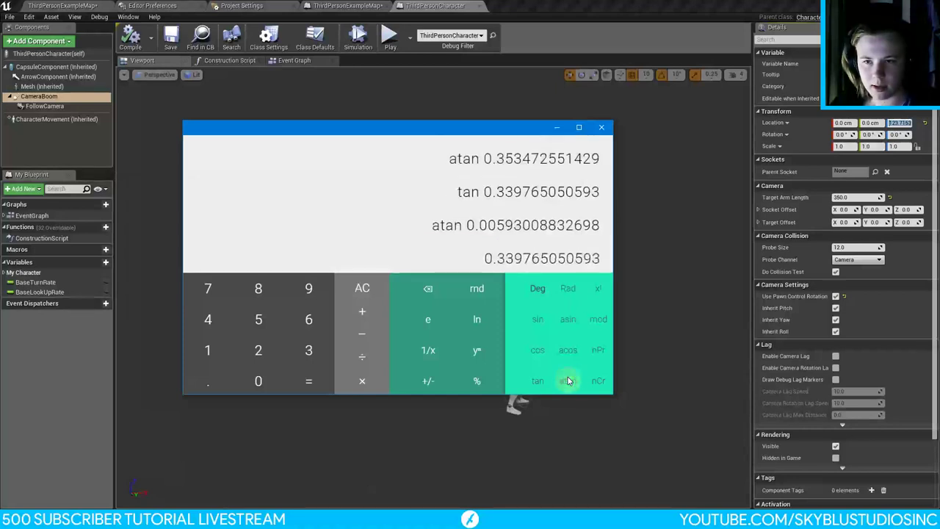
{"action": "left_click_drag", "start_coordinate": [513, 332], "coordinate": [564, 326]}
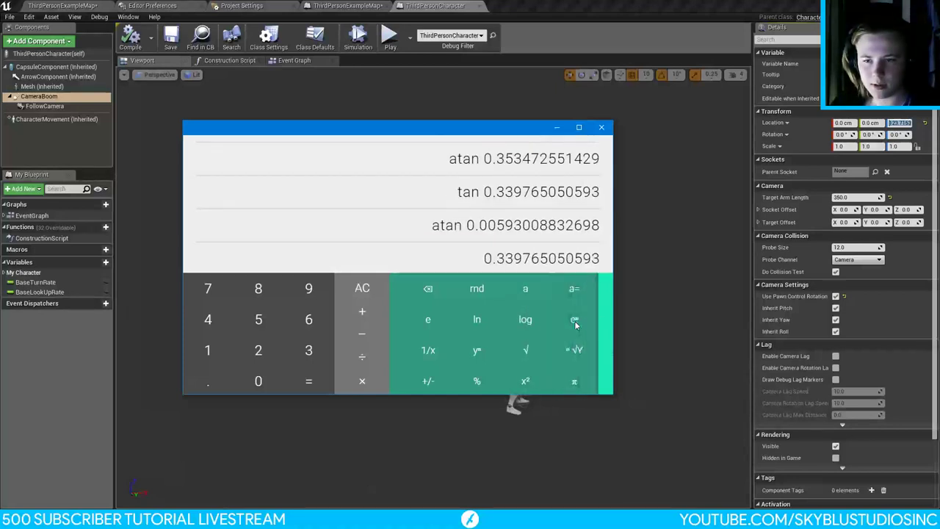
Step: Recompute 123.715393 / 350 and take its arctangent in degrees: 19.467103425
{"action": "type", "text": "123.715393"}
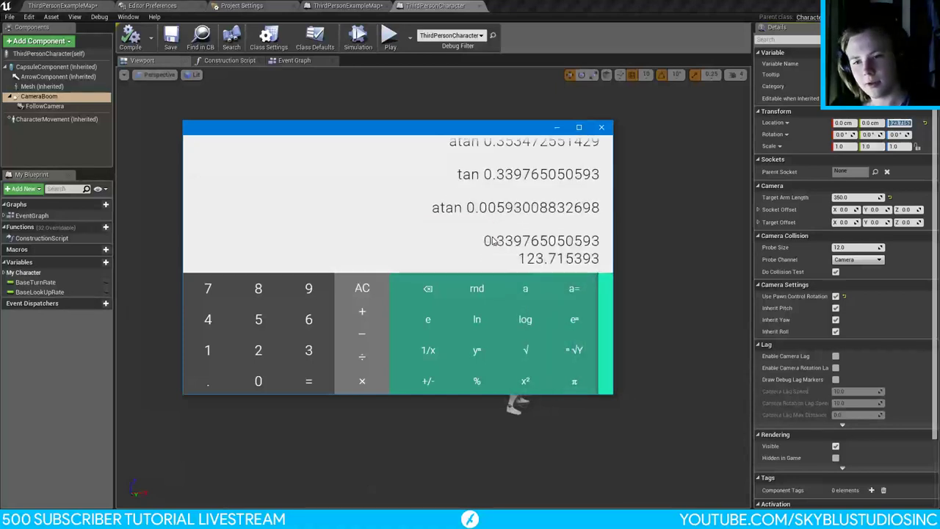
{"action": "type", "text": "/350"}
{"action": "key", "text": "Return"}
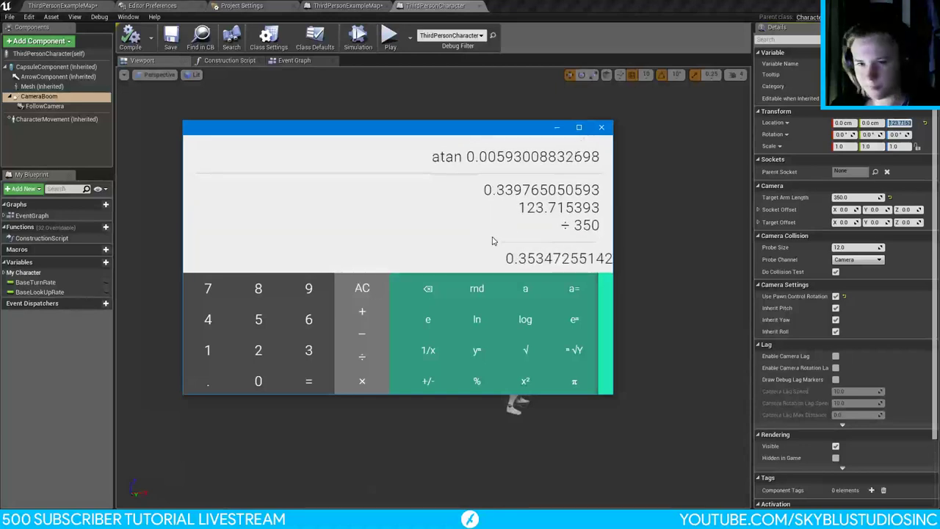
{"action": "left_click", "coordinate": [600, 297]}
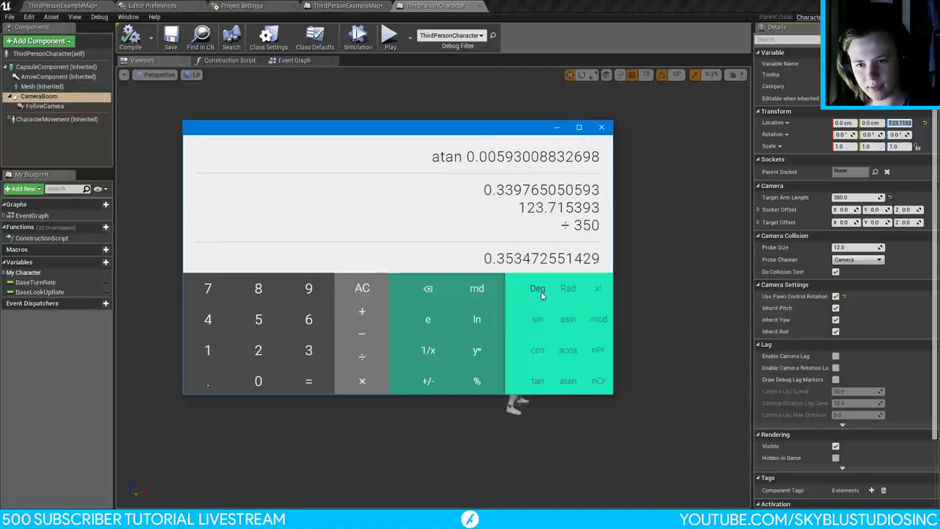
{"action": "left_click", "coordinate": [564, 388]}
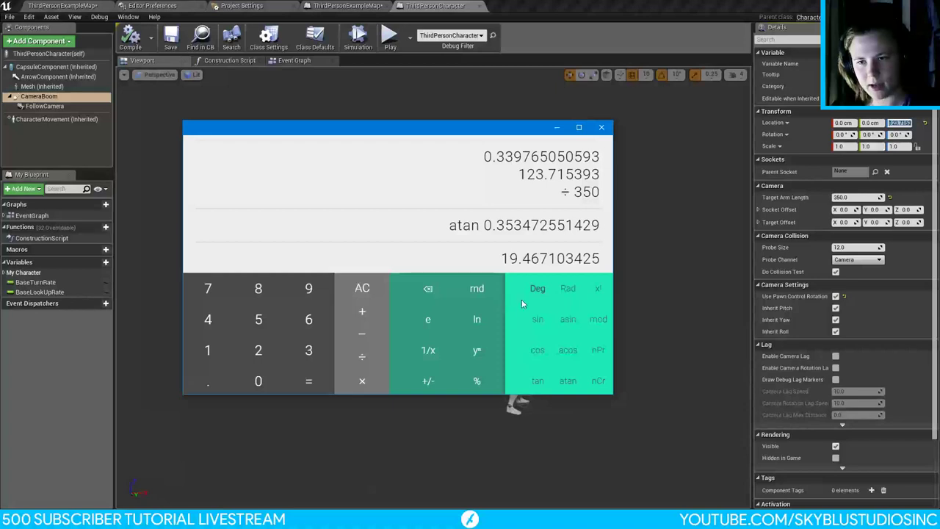
{"action": "left_click_drag", "start_coordinate": [485, 128], "coordinate": [508, 232]}
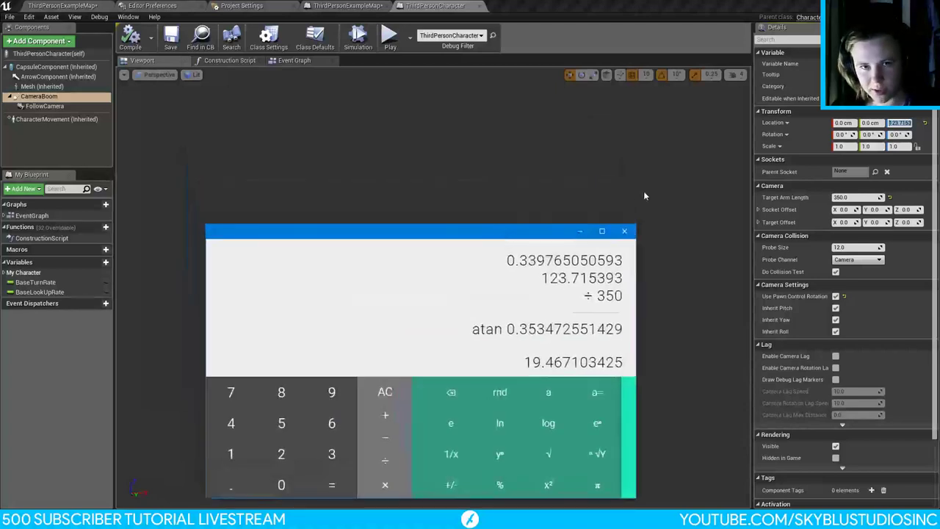
Step: Set the CameraBoom's Location Z to 0 cm and clear its pitch rotation
{"action": "left_click", "coordinate": [581, 233]}
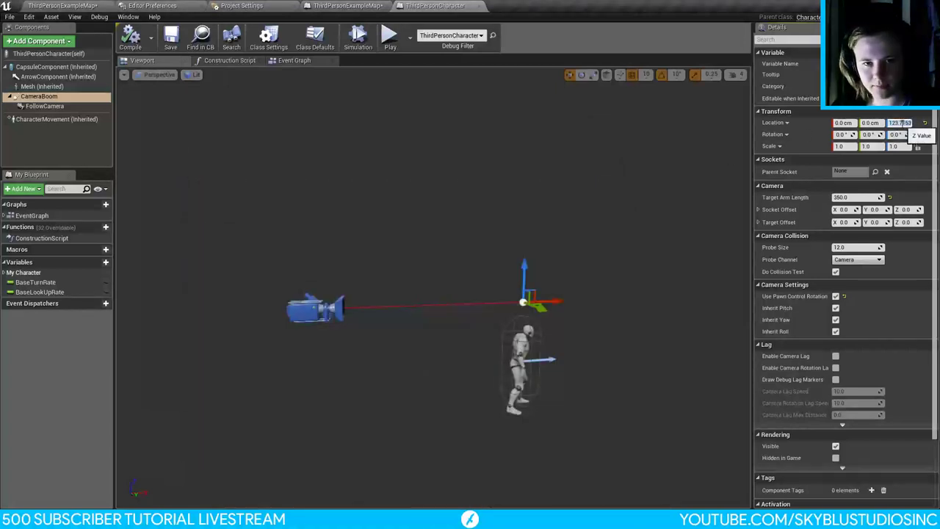
{"action": "type", "text": "0"}
{"action": "key", "text": "Return"}
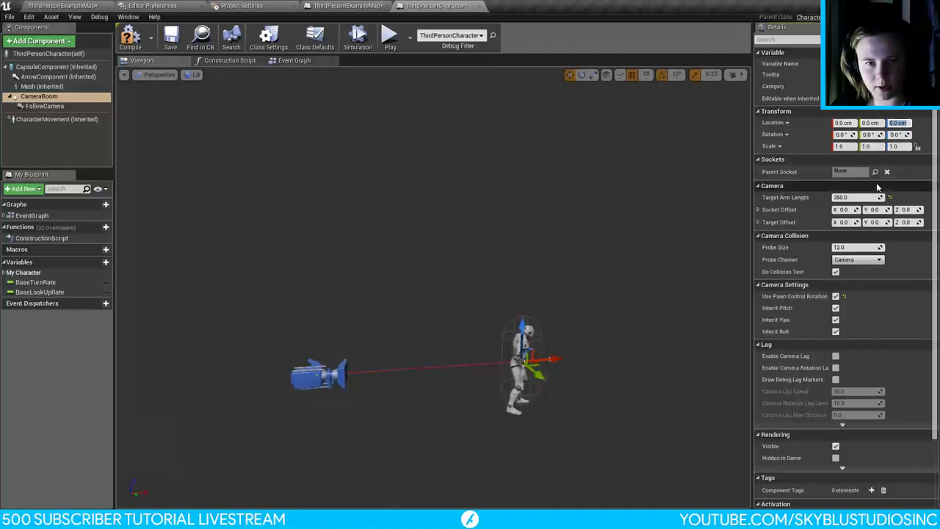
{"action": "left_click", "coordinate": [870, 136]}
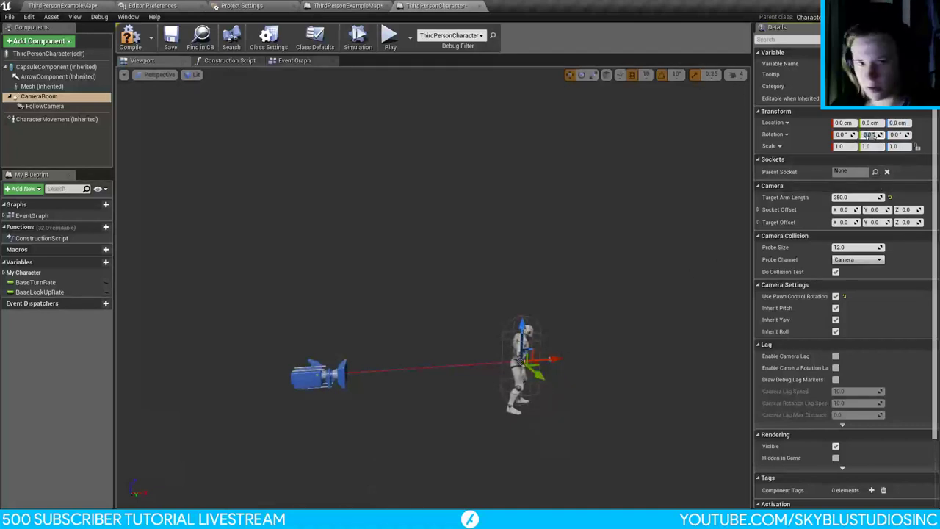
{"action": "key", "text": "BackSpace"}
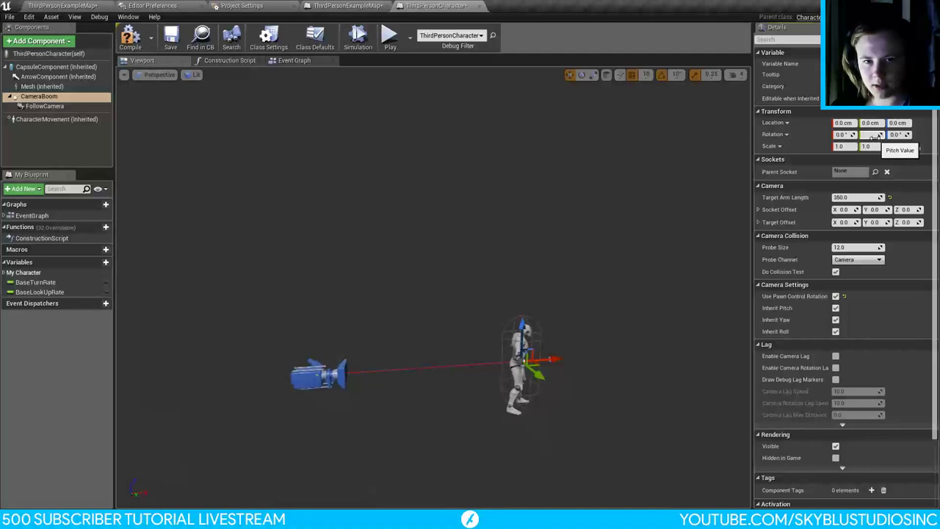
{"action": "type", "text": "0.785"}
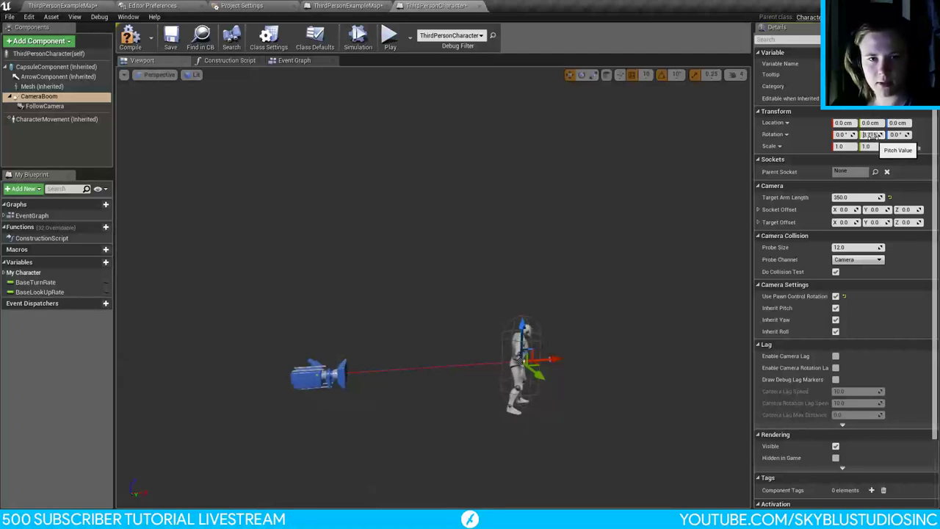
{"action": "key", "text": "BackSpace"}
{"action": "key", "text": "BackSpace"}
{"action": "key", "text": "BackSpace"}
{"action": "key", "text": "BackSpace"}
{"action": "key", "text": "BackSpace"}
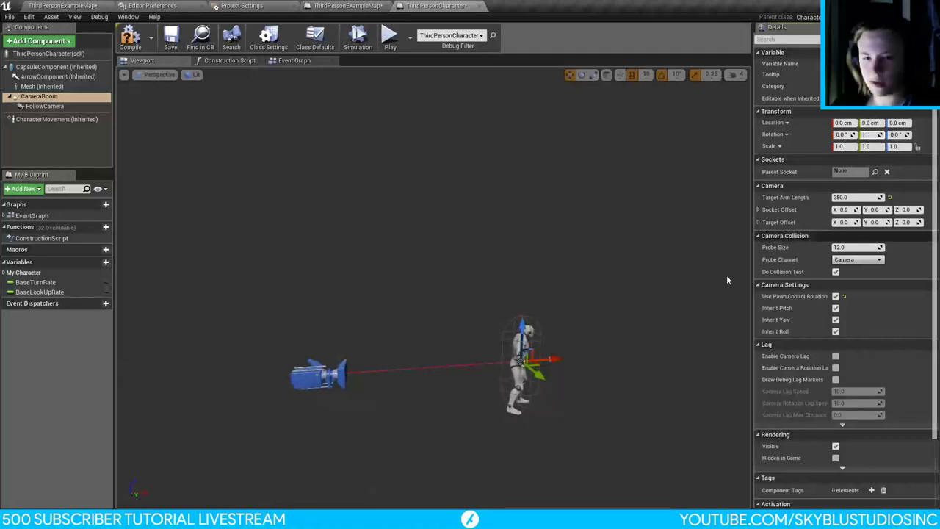
Step: Paste 19.467 from the Calculator as the CameraBoom pitch and set its roll to 0
{"action": "key", "text": "alt+Tab"}
{"action": "left_click_drag", "start_coordinate": [525, 361], "coordinate": [622, 362]}
{"action": "key", "text": "ctrl+c"}
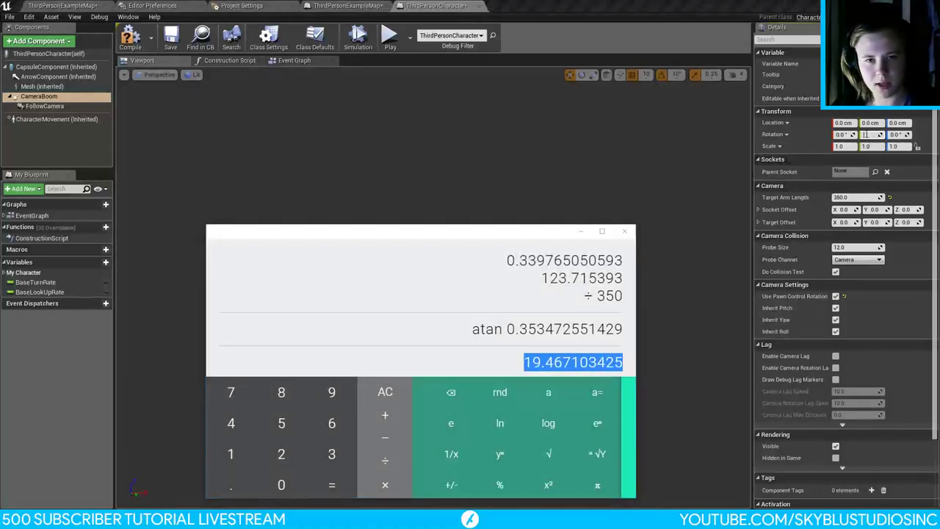
{"action": "left_click", "coordinate": [871, 134]}
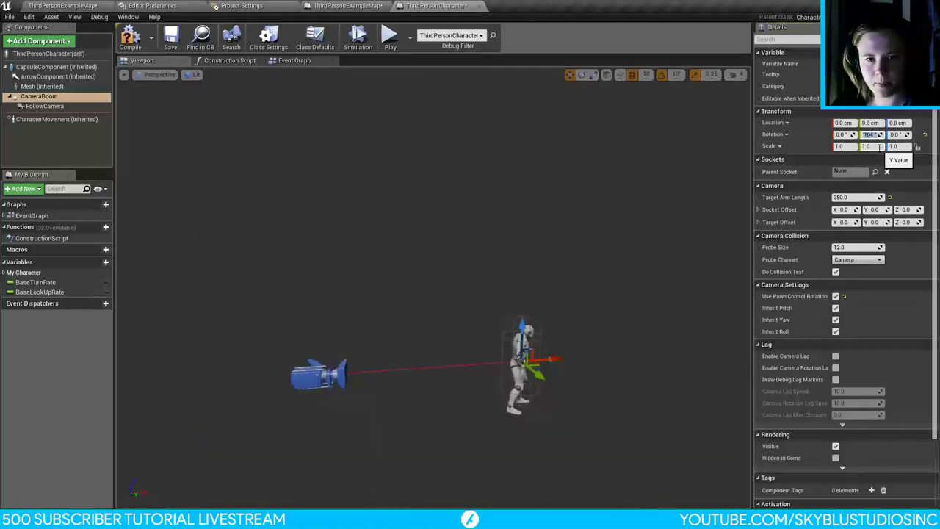
{"action": "key", "text": "ctrl+v"}
{"action": "left_click", "coordinate": [839, 146]}
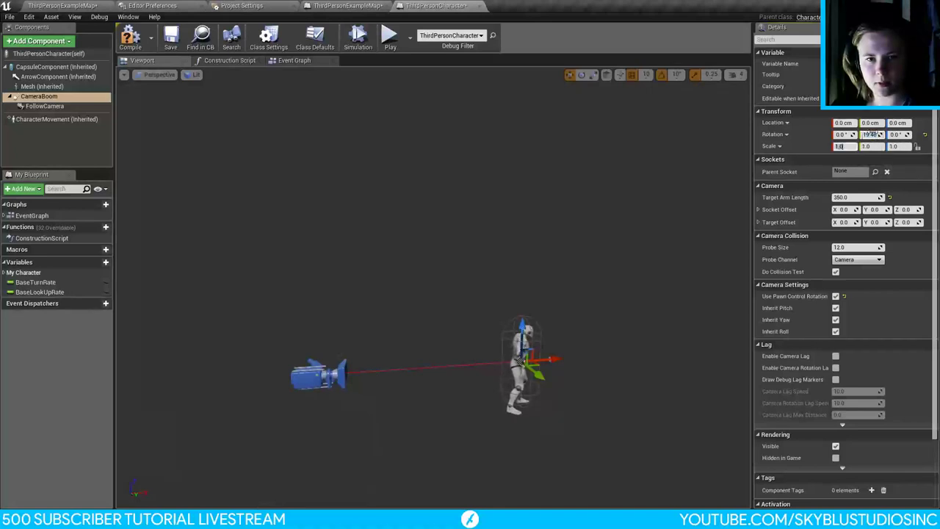
{"action": "left_click", "coordinate": [843, 135]}
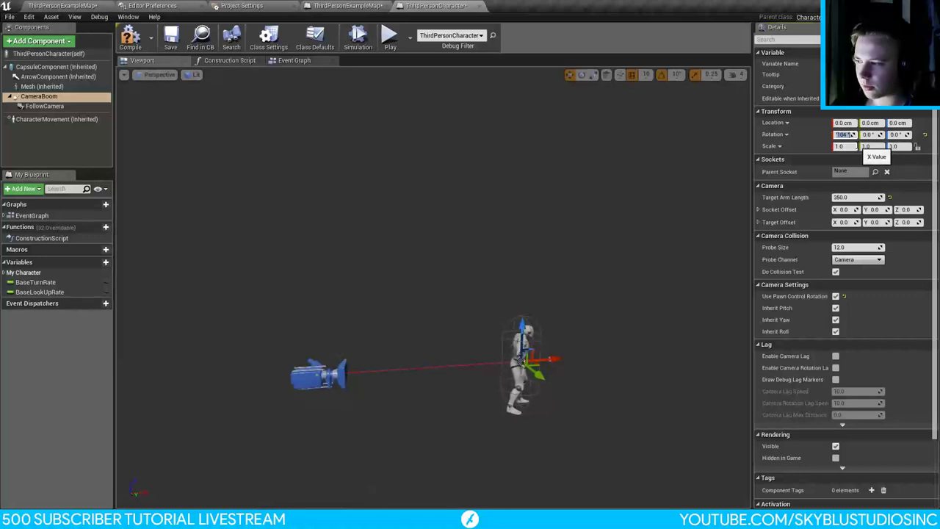
{"action": "type", "text": "0"}
{"action": "key", "text": "Return"}
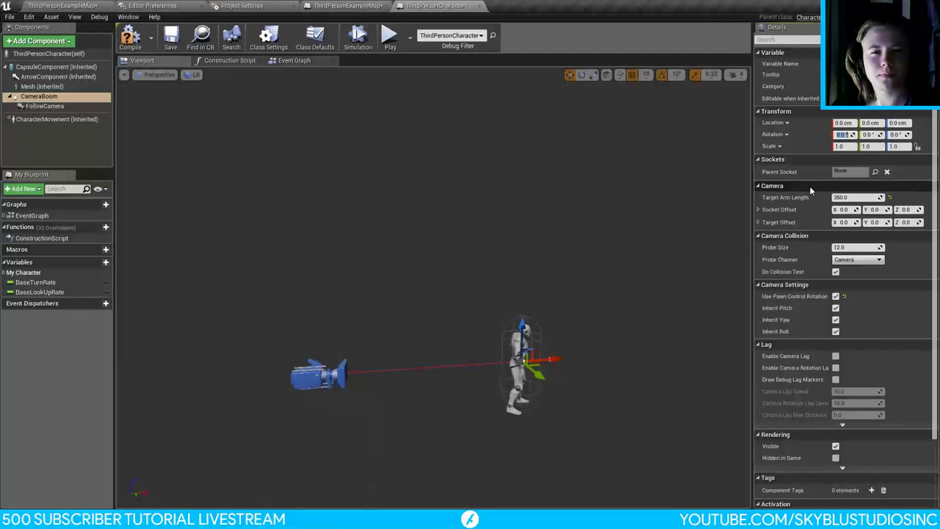
Step: Compile, then turn off the CameraBoom's Use Pawn Control Rotation and set its roll to 0
{"action": "left_click", "coordinate": [127, 42]}
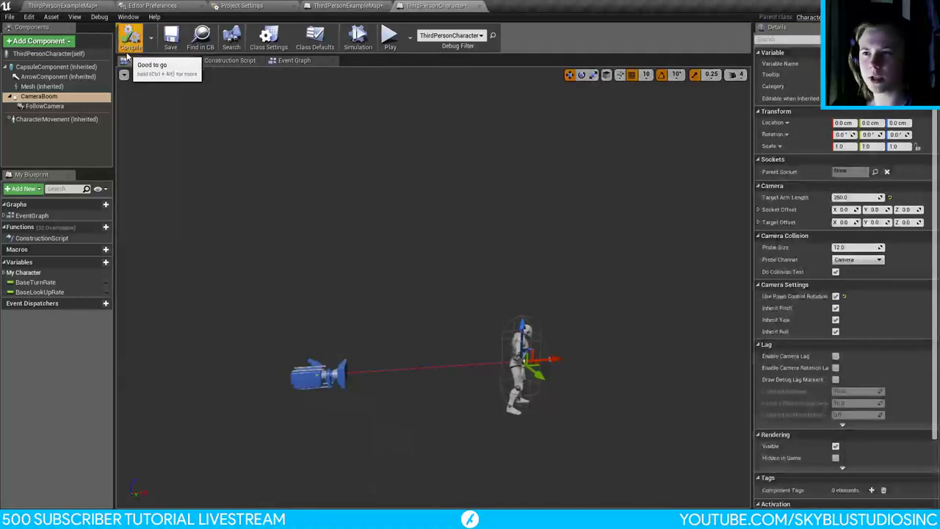
{"action": "left_click", "coordinate": [42, 107]}
{"action": "left_click", "coordinate": [39, 96]}
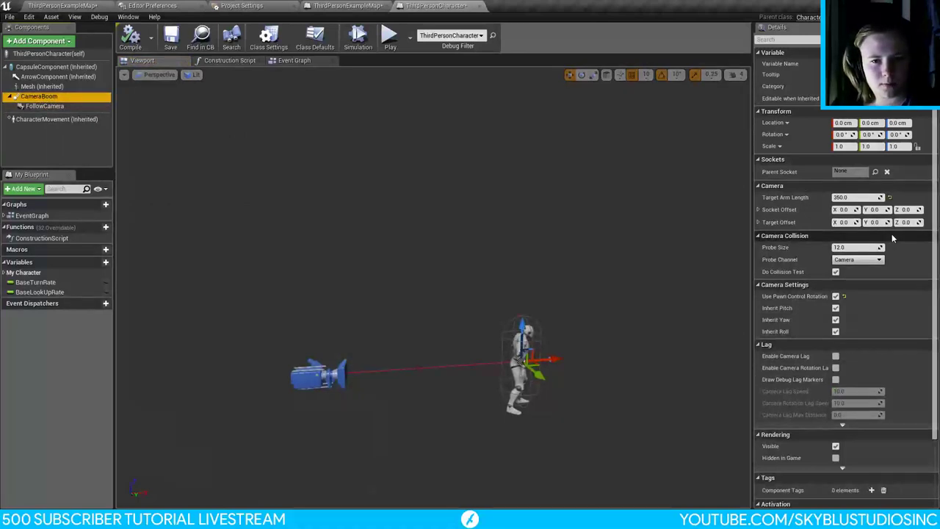
{"action": "left_click", "coordinate": [836, 297]}
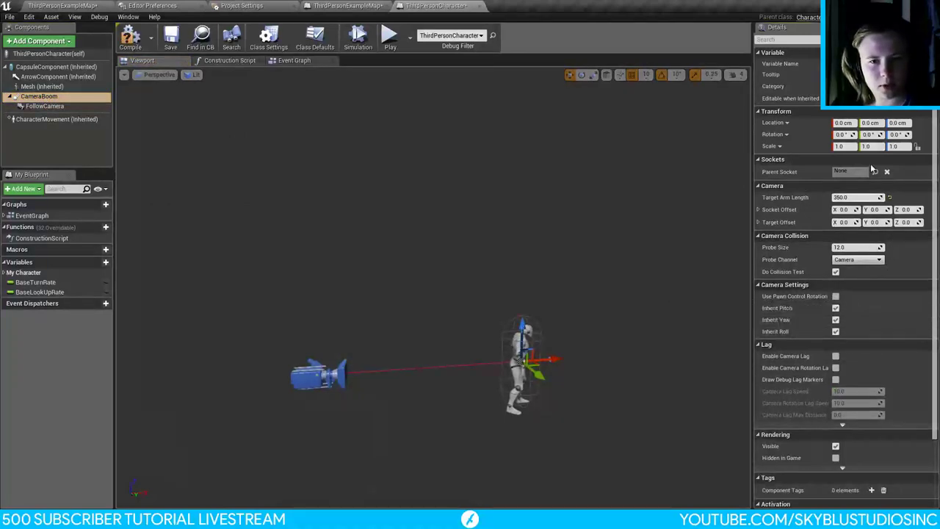
{"action": "left_click", "coordinate": [844, 135]}
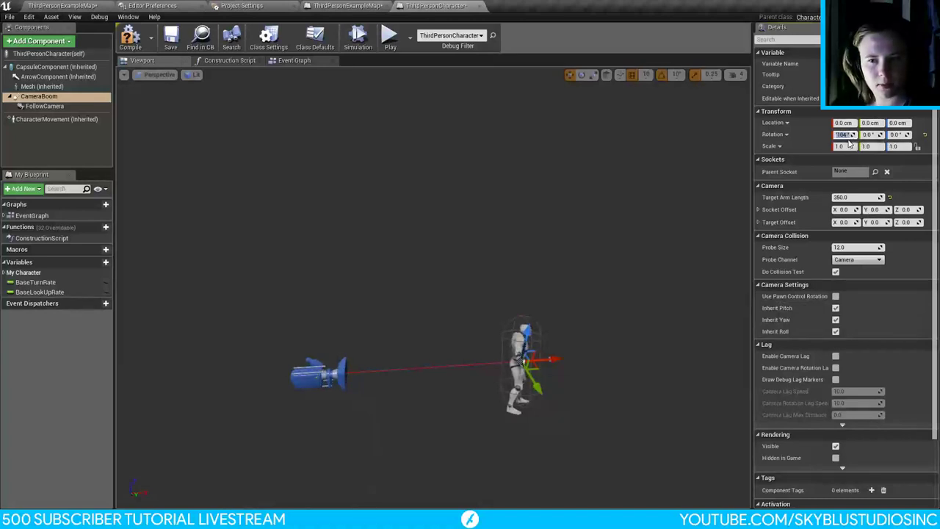
{"action": "type", "text": "0"}
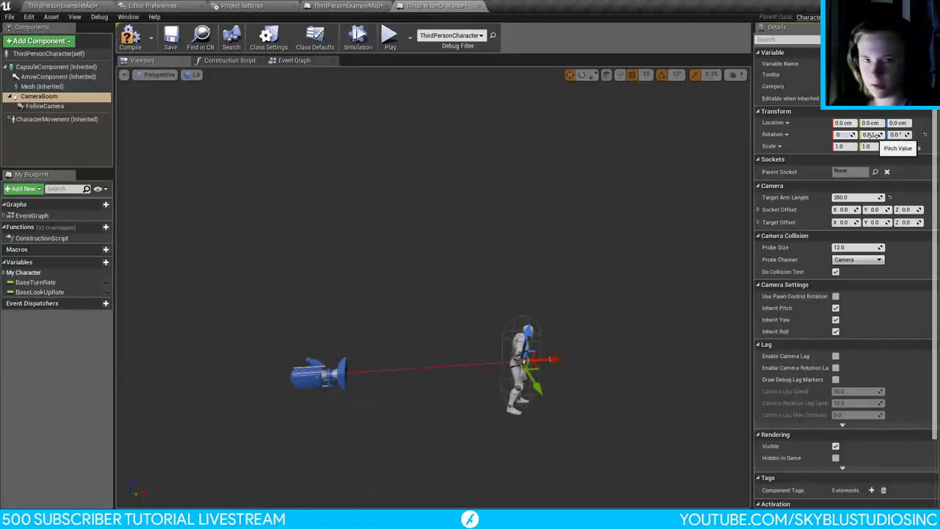
{"action": "key", "text": "Tab"}
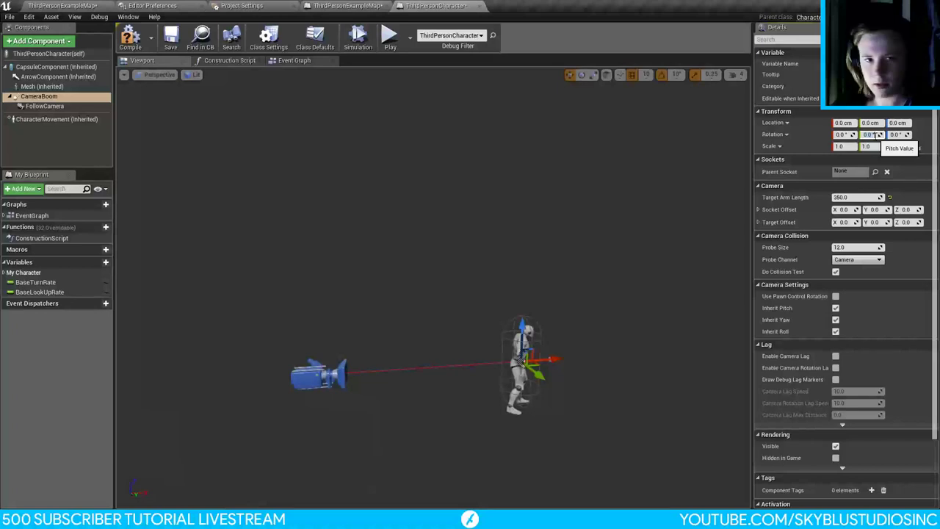
Step: Pitch the CameraBoom to about -19.4 degrees using the angle worked out in Calculator
{"action": "key", "text": "alt+Tab"}
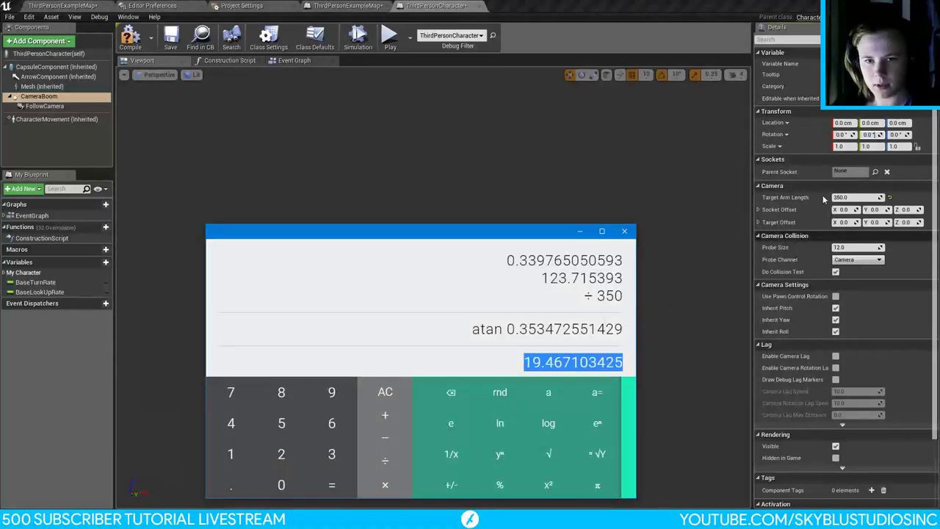
{"action": "key", "text": "alt+Tab"}
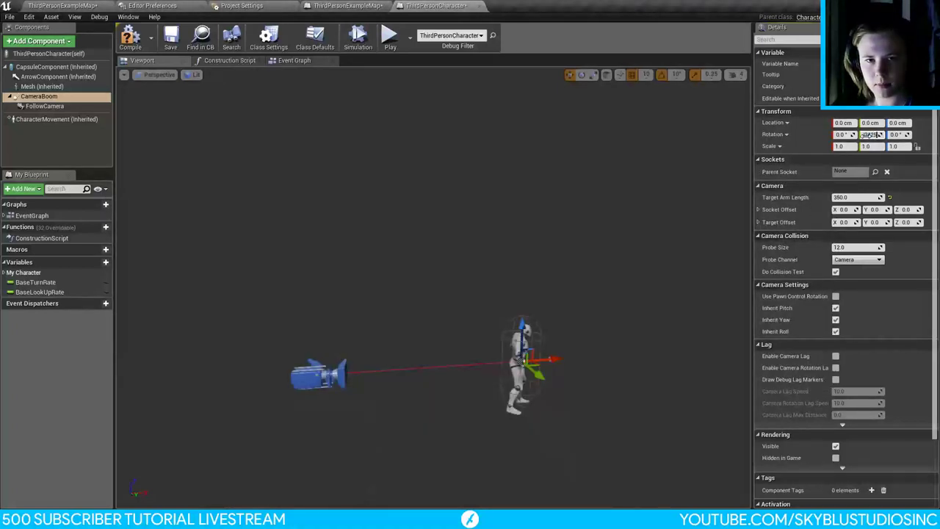
{"action": "key", "text": "ctrl+v"}
{"action": "key", "text": "Return"}
{"action": "type", "text": "89.46"}
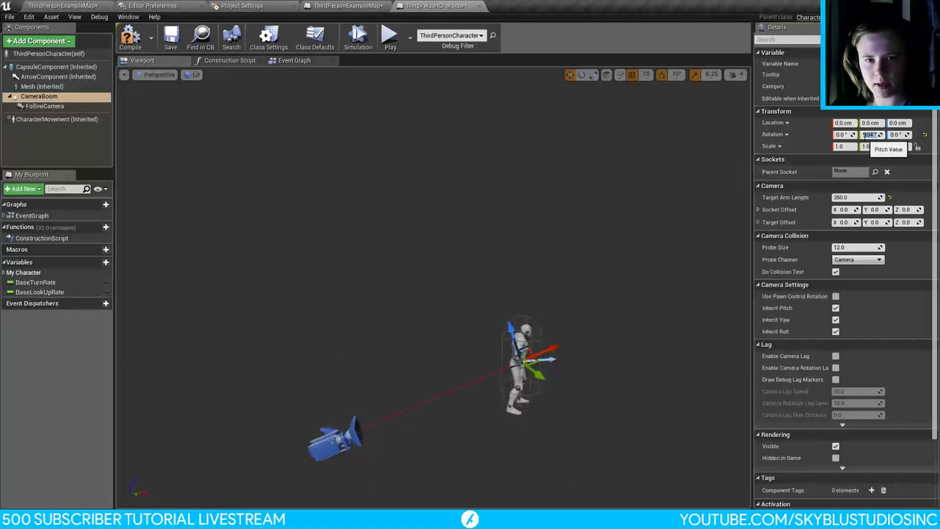
{"action": "key", "text": "Return"}
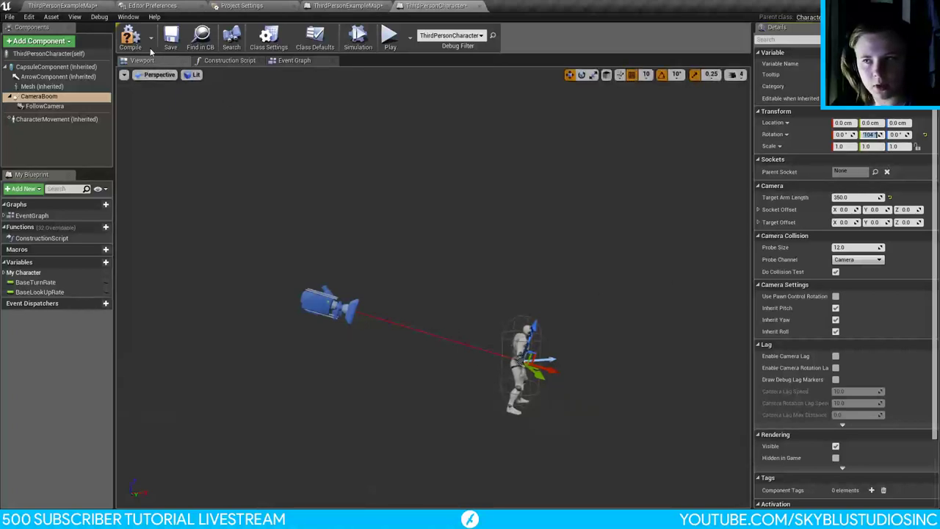
{"action": "key", "text": "Return"}
Step: In ThirdPersonExampleMap, open the TutorialRig sequence and scrub to frame 410
{"action": "left_click", "coordinate": [65, 5]}
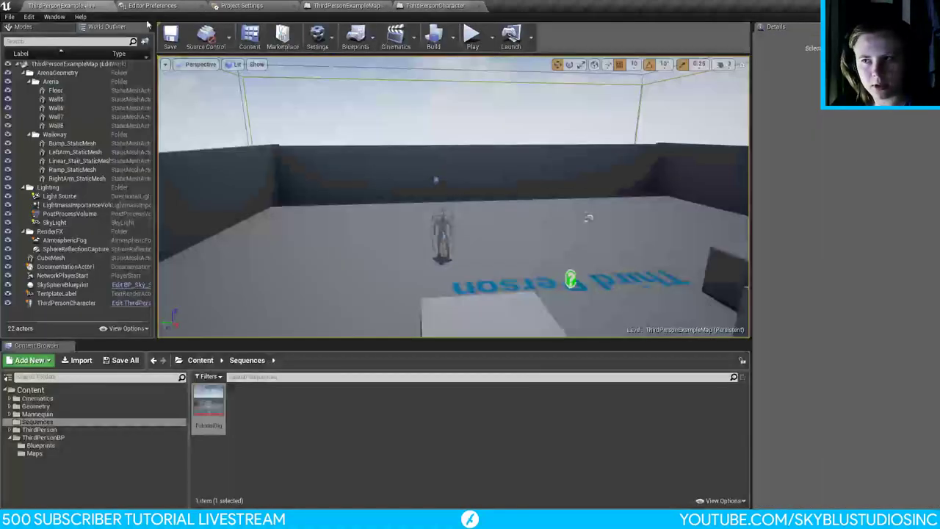
{"action": "scroll", "coordinate": [477, 77], "scroll_direction": "up", "scroll_amount": 5}
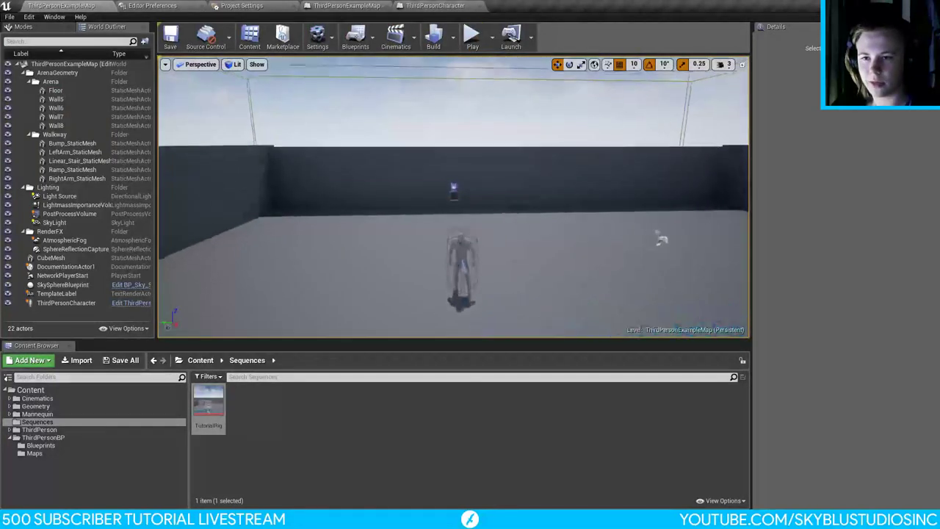
{"action": "double_click", "coordinate": [215, 399]}
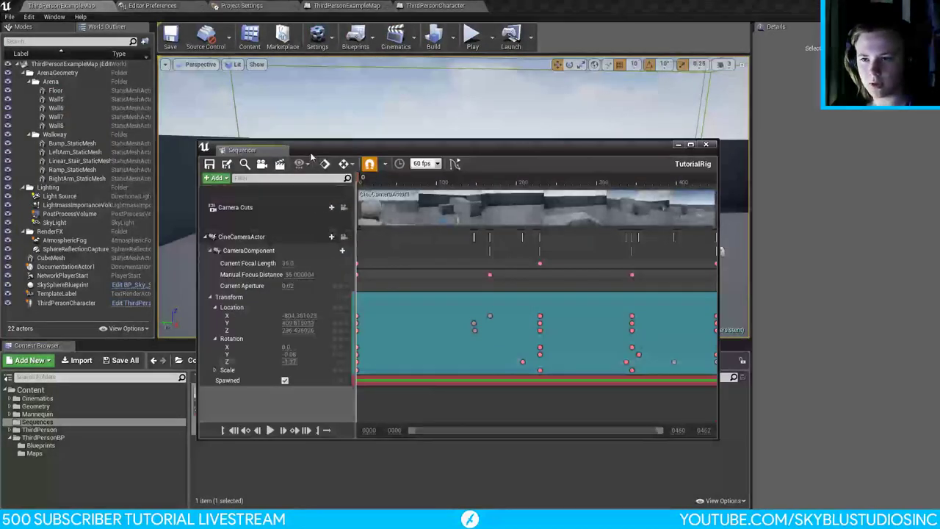
{"action": "left_click_drag", "start_coordinate": [357, 150], "coordinate": [446, 228]}
{"action": "left_click_drag", "start_coordinate": [450, 264], "coordinate": [808, 264]}
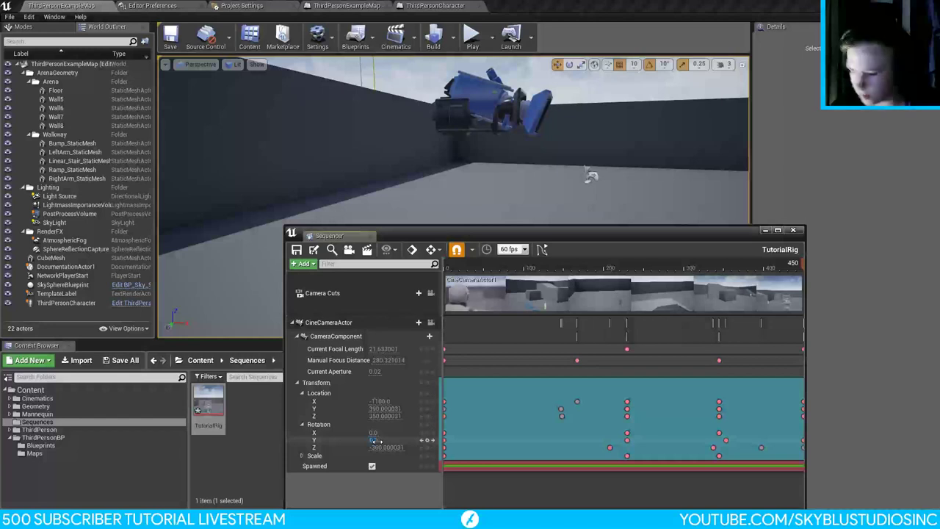
Step: Set the cine camera's pitch to -19.467 and select the camera actor
{"action": "type", "text": "19.467001"}
{"action": "key", "text": "Return"}
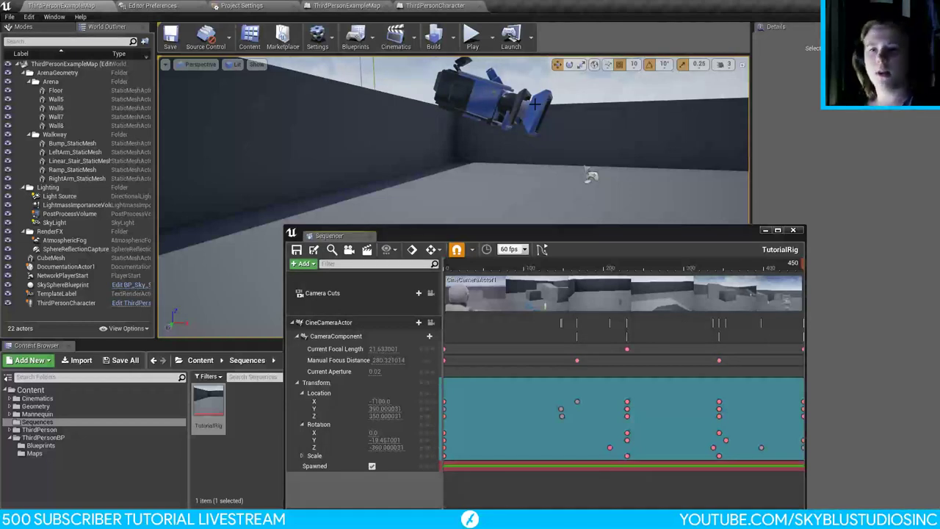
{"action": "left_click", "coordinate": [439, 77]}
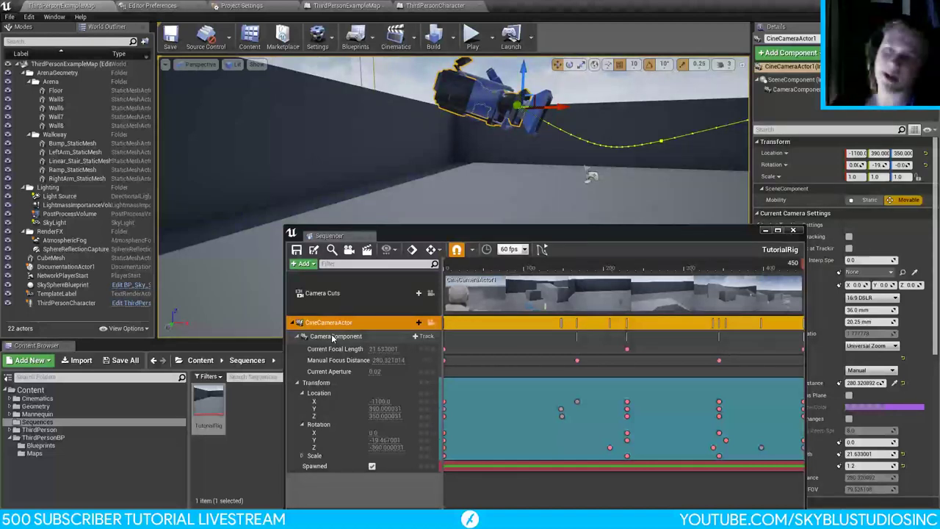
{"action": "left_click_drag", "start_coordinate": [434, 233], "coordinate": [341, 284]}
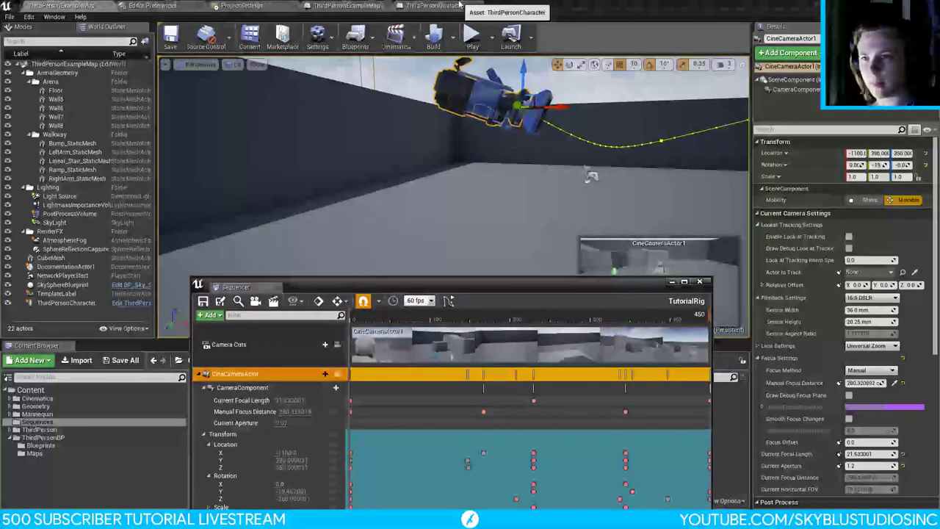
{"action": "left_click", "coordinate": [441, 5]}
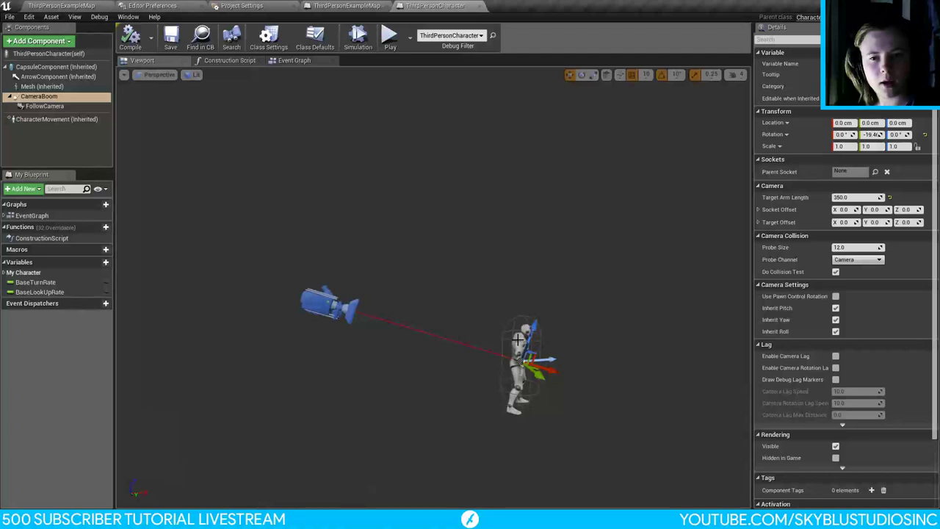
{"action": "left_click", "coordinate": [327, 301]}
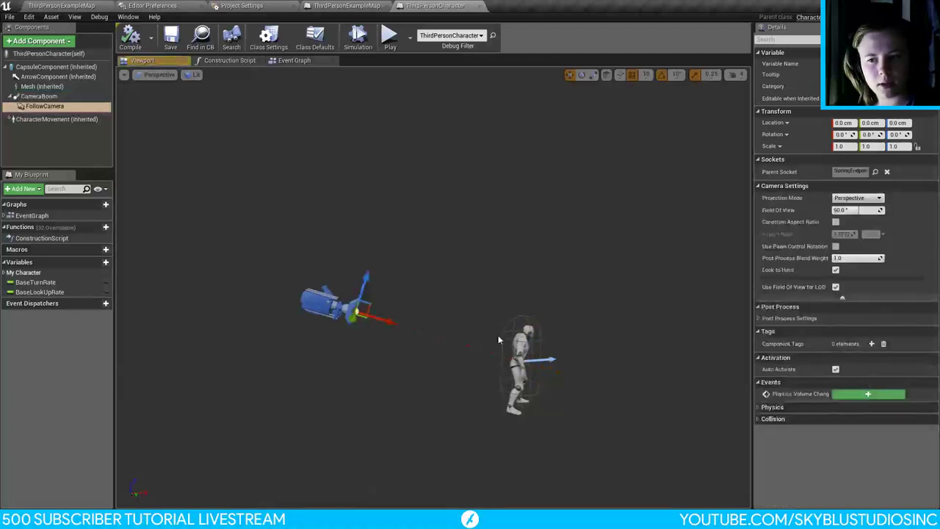
{"action": "left_click", "coordinate": [523, 351]}
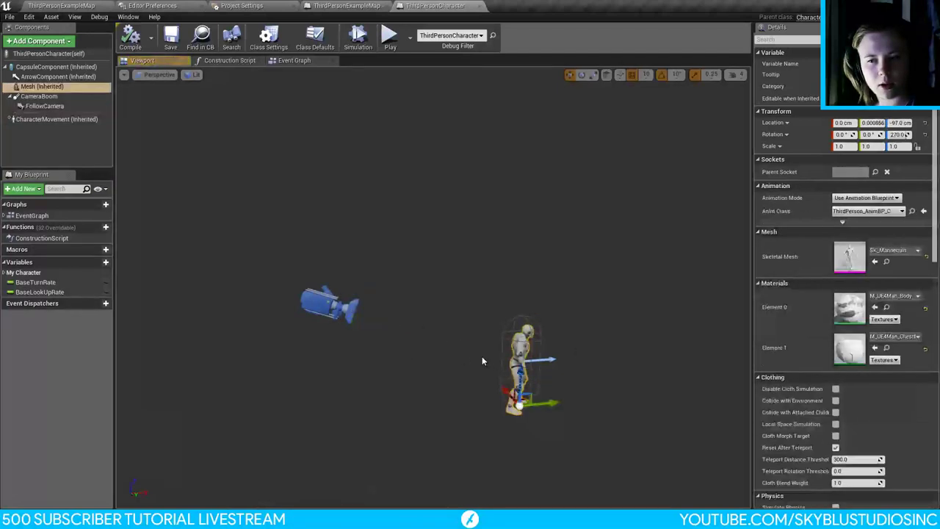
{"action": "left_click", "coordinate": [348, 314]}
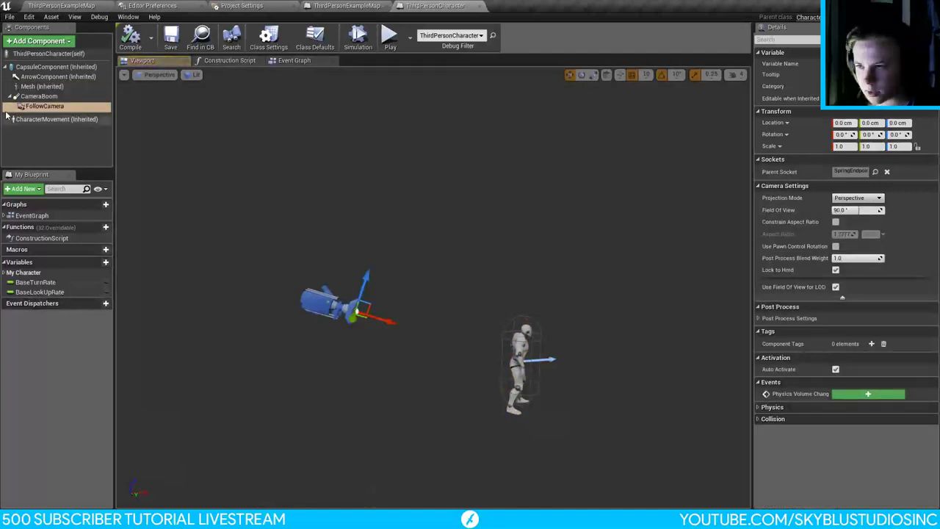
{"action": "left_click", "coordinate": [34, 97]}
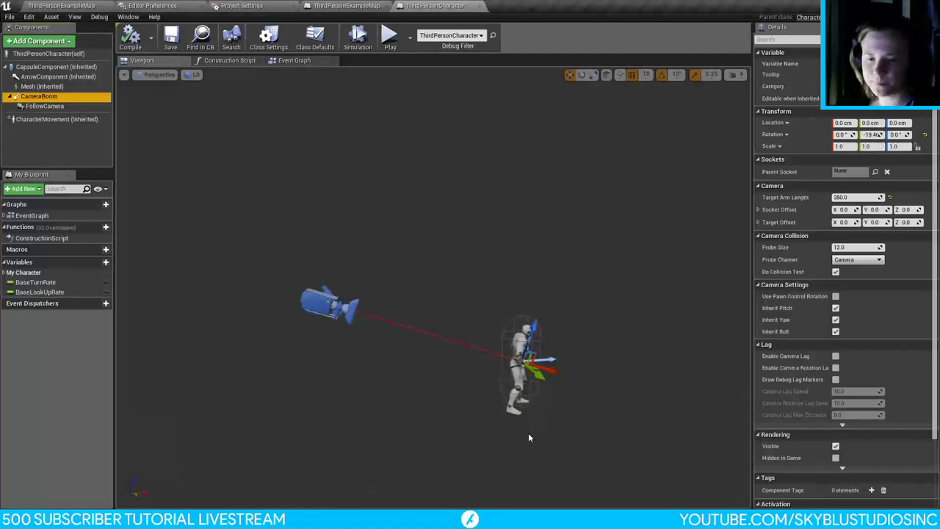
Step: Compute cos 19.467° × 350 = 329.9915 in Calculator, select the result, and close Calculator
{"action": "key", "text": "alt+Tab"}
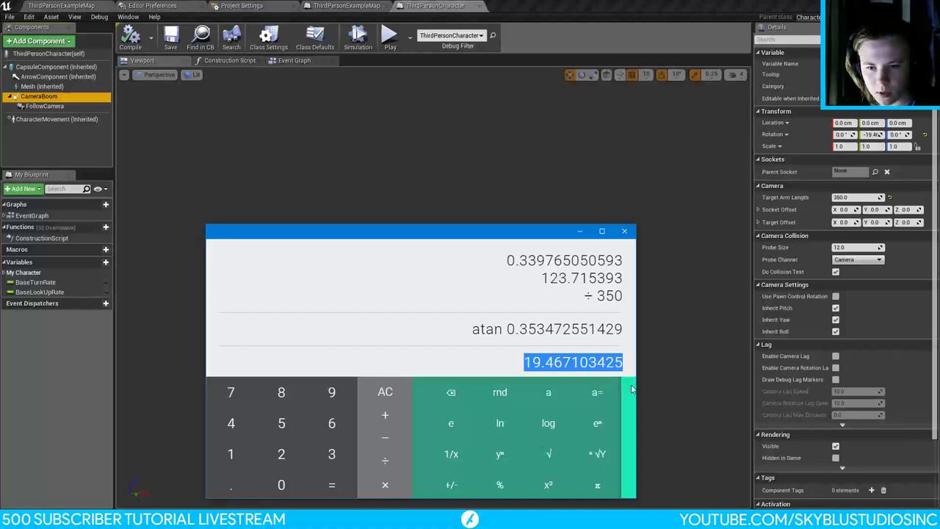
{"action": "left_click", "coordinate": [630, 389]}
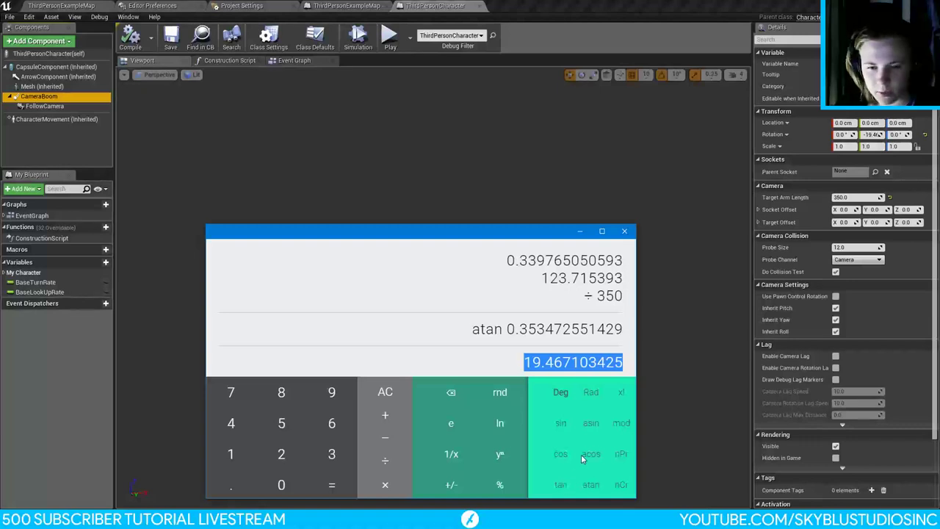
{"action": "left_click", "coordinate": [559, 456]}
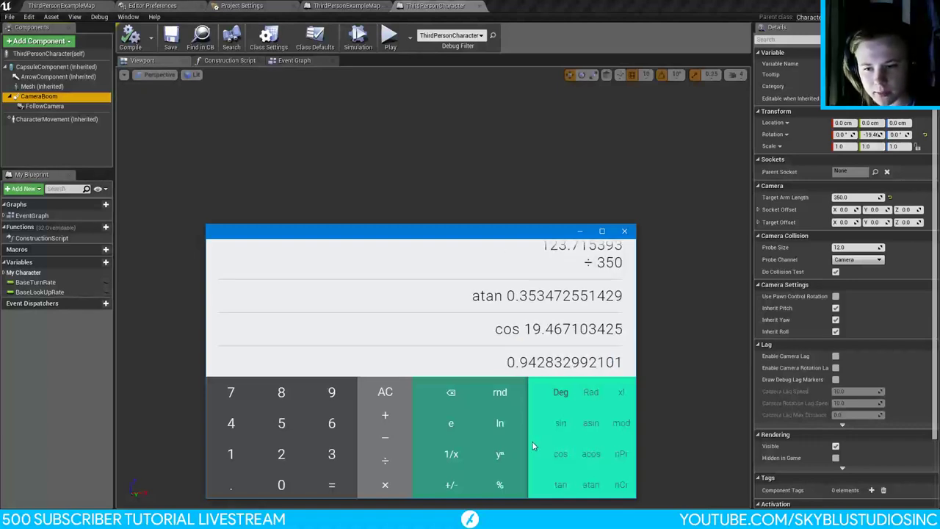
{"action": "left_click_drag", "start_coordinate": [534, 446], "coordinate": [601, 446]}
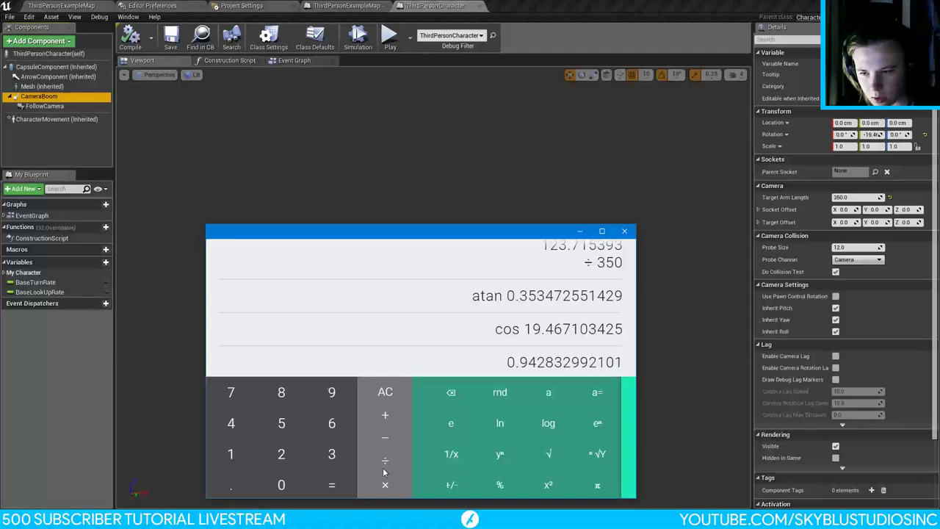
{"action": "type", "text": "*35"}
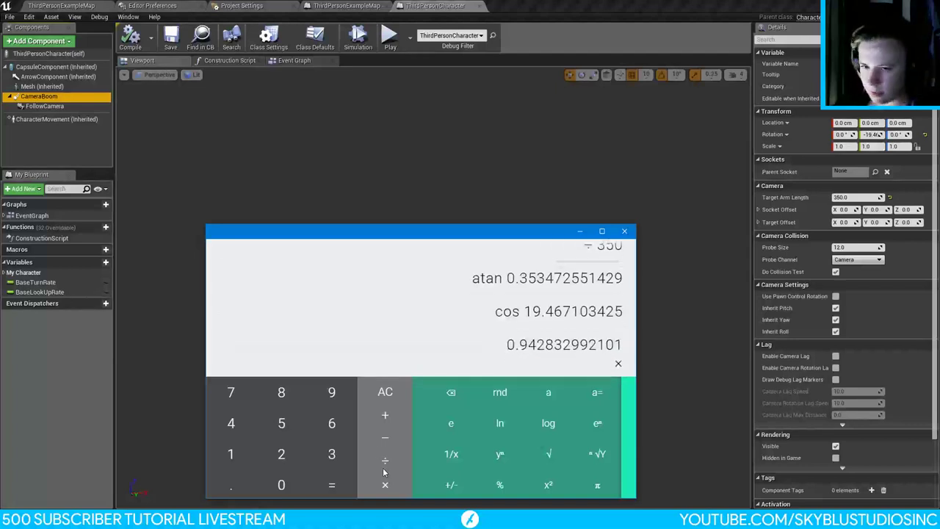
{"action": "type", "text": "0"}
{"action": "key", "text": "Return"}
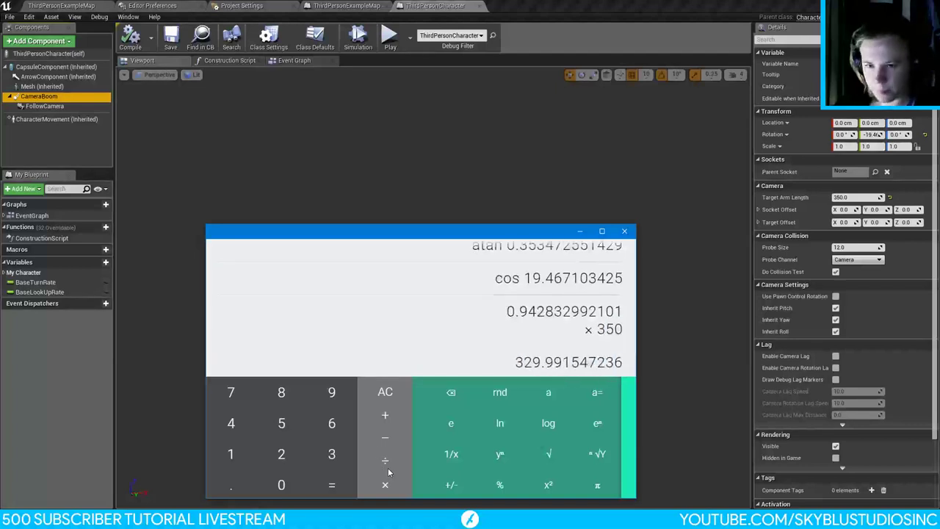
{"action": "left_click_drag", "start_coordinate": [515, 371], "coordinate": [614, 371]}
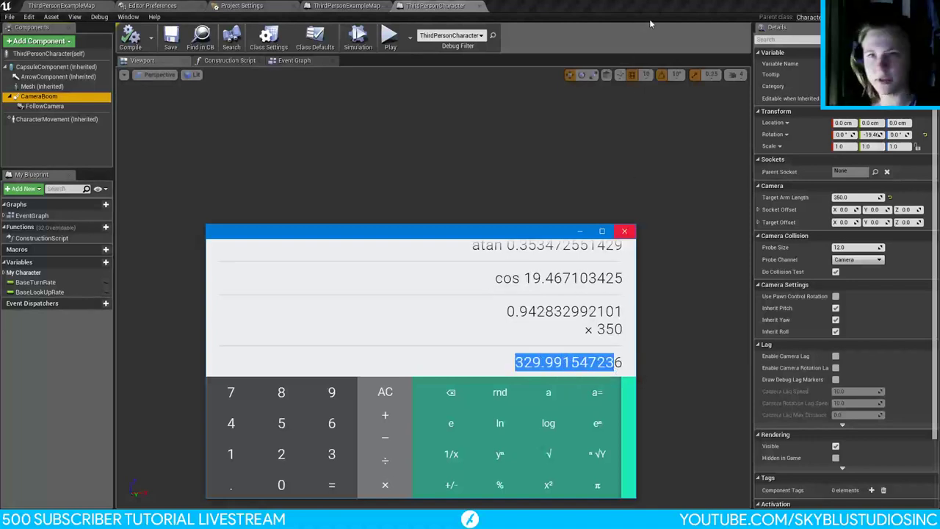
{"action": "left_click", "coordinate": [625, 230]}
Step: Bring the Sequencer back, undo a trial camera height change, and select the cine camera actor
{"action": "left_click", "coordinate": [45, 106]}
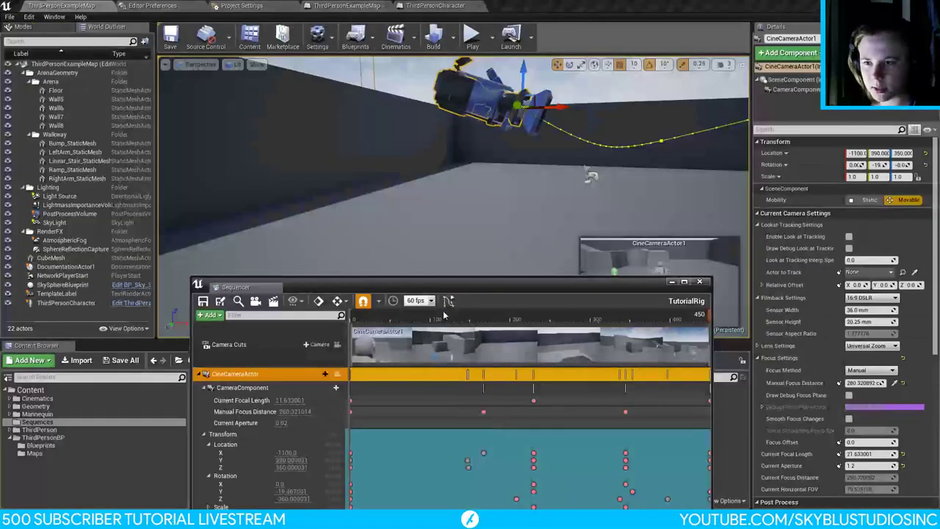
{"action": "left_click_drag", "start_coordinate": [479, 286], "coordinate": [494, 230]}
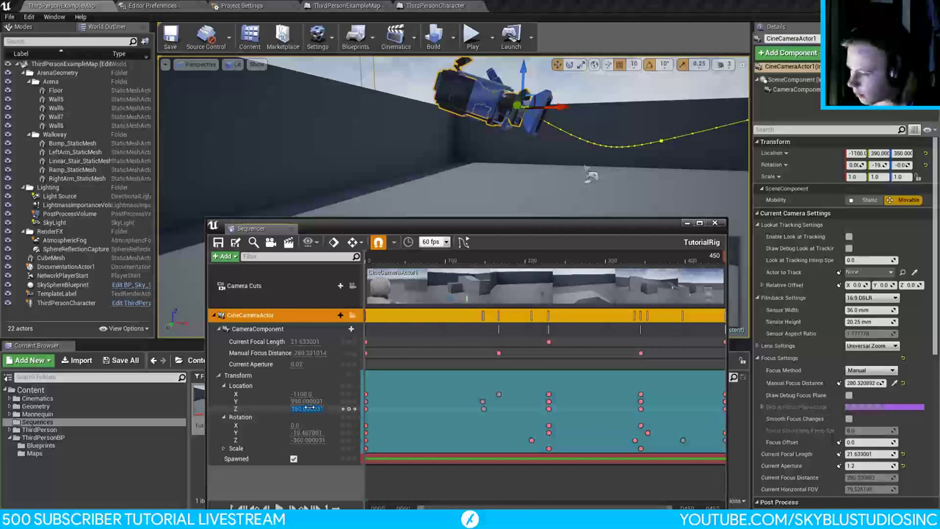
{"action": "left_click_drag", "start_coordinate": [301, 408], "coordinate": [310, 413]}
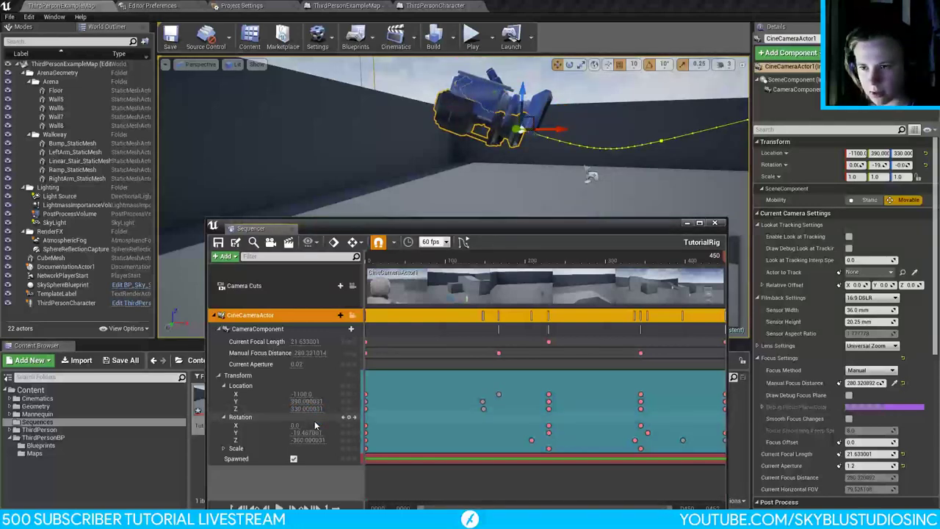
{"action": "key", "text": "ctrl+z"}
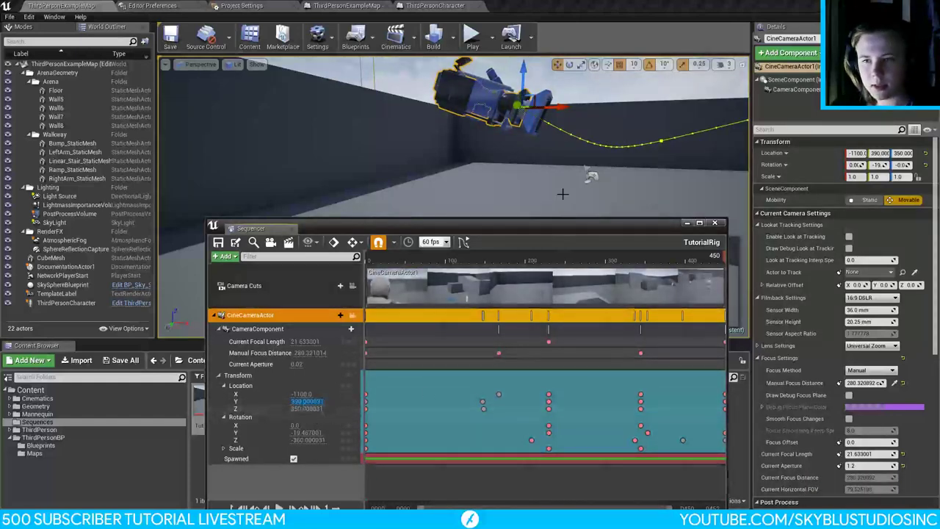
{"action": "right_click_drag", "start_coordinate": [414, 149], "coordinate": [414, 149]}
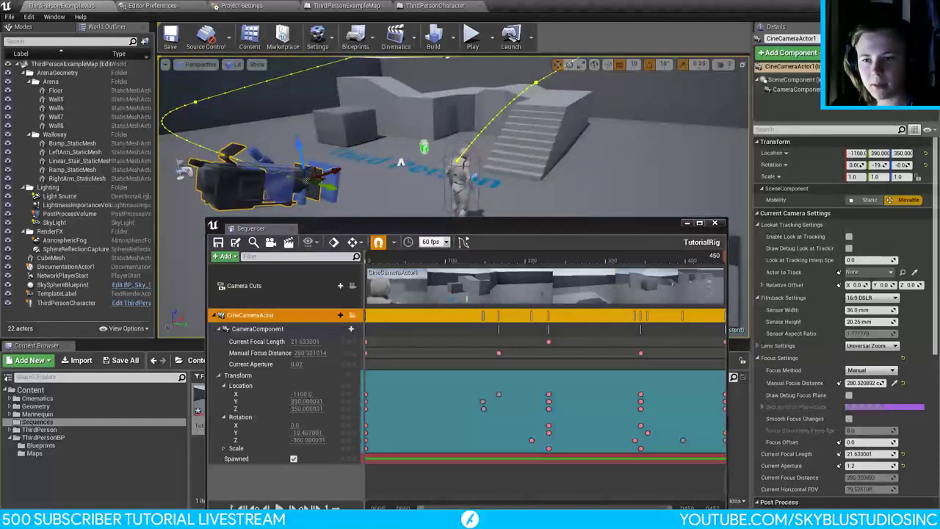
{"action": "left_click", "coordinate": [456, 176]}
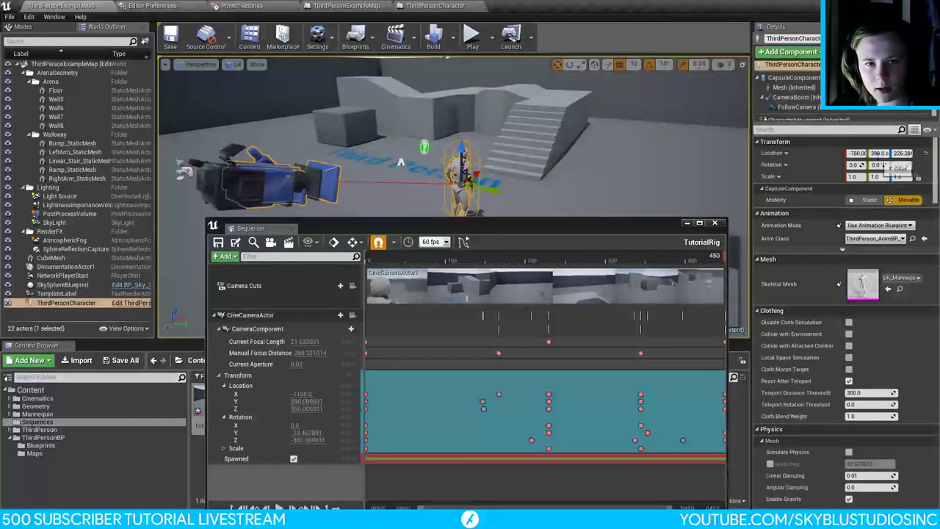
{"action": "left_click", "coordinate": [251, 188]}
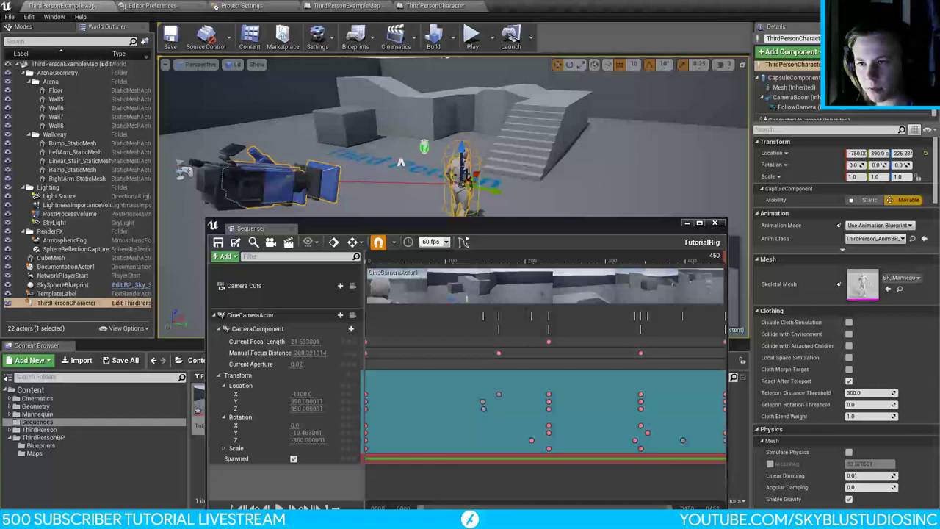
{"action": "left_click", "coordinate": [308, 401]}
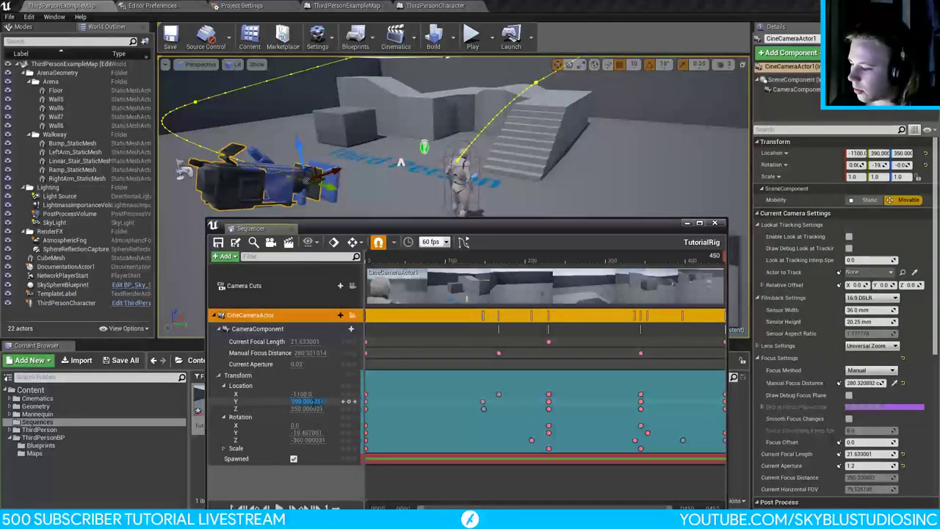
{"action": "type", "text": "-"}
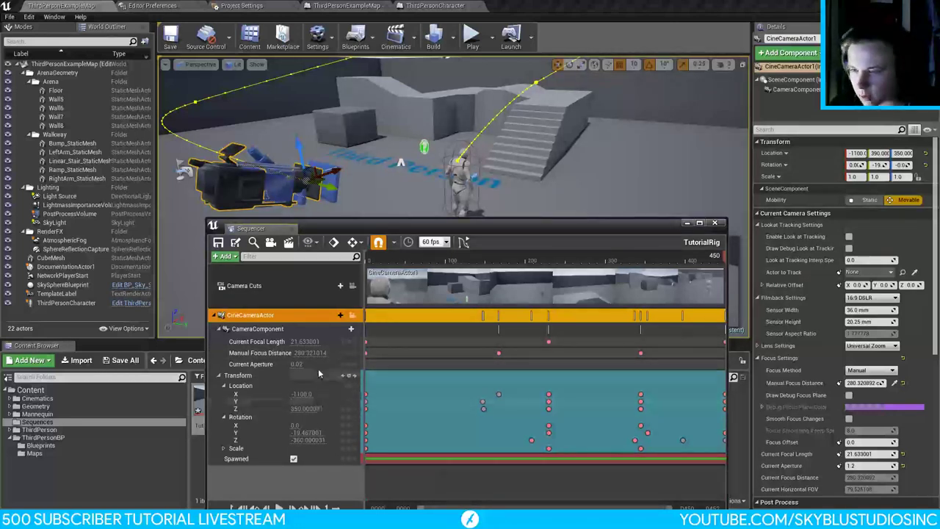
Step: Set the cine camera's Location X to -1080 and adjust the viewport view
{"action": "left_click", "coordinate": [301, 393]}
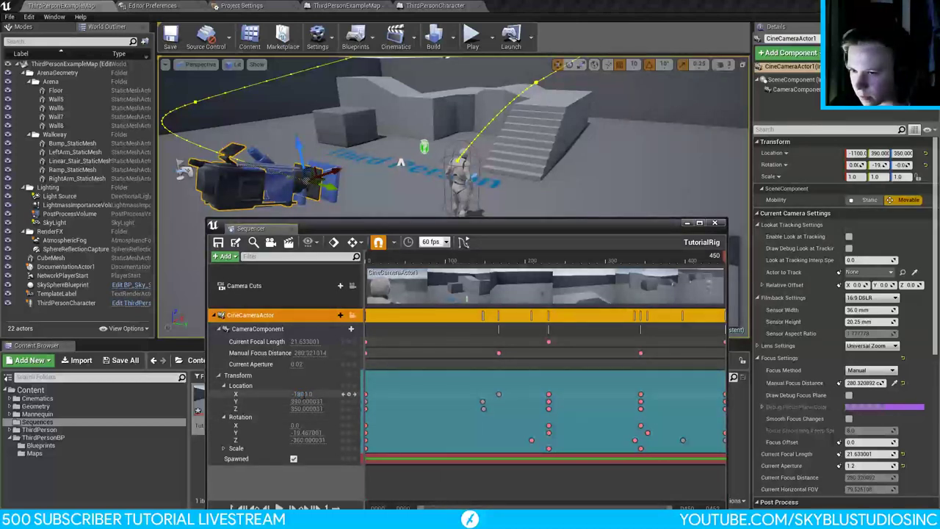
{"action": "type", "text": "-1080"}
{"action": "key", "text": "Return"}
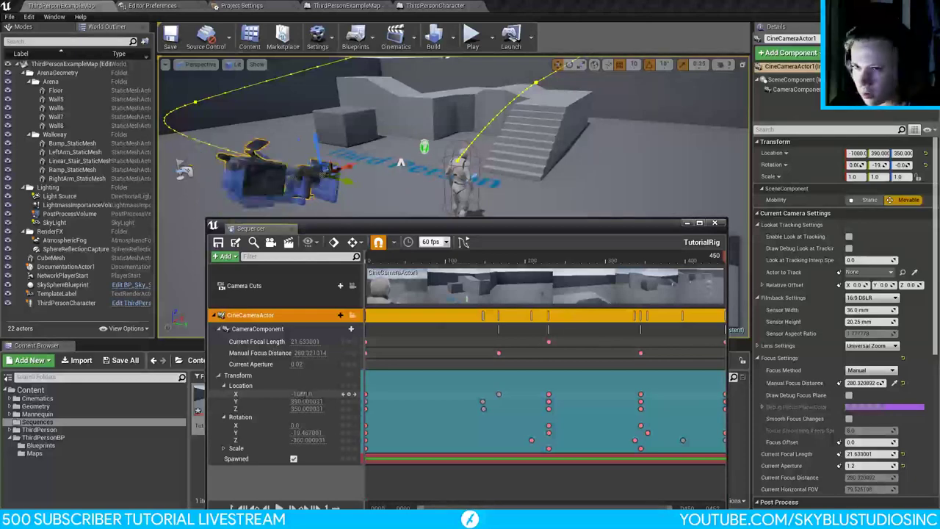
{"action": "right_click_drag", "start_coordinate": [514, 147], "coordinate": [531, 188]}
{"action": "right_click_drag", "start_coordinate": [453, 136], "coordinate": [439, 136]}
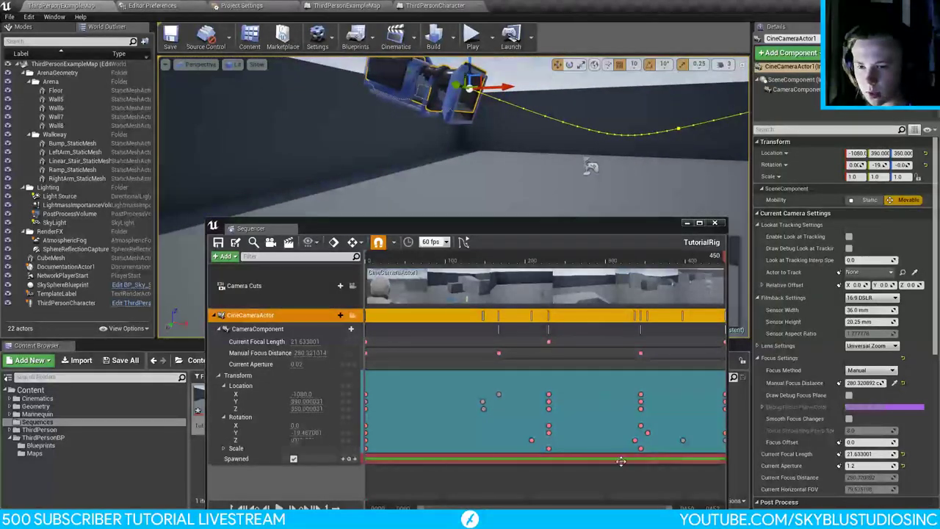
{"action": "key", "text": "alt+Tab"}
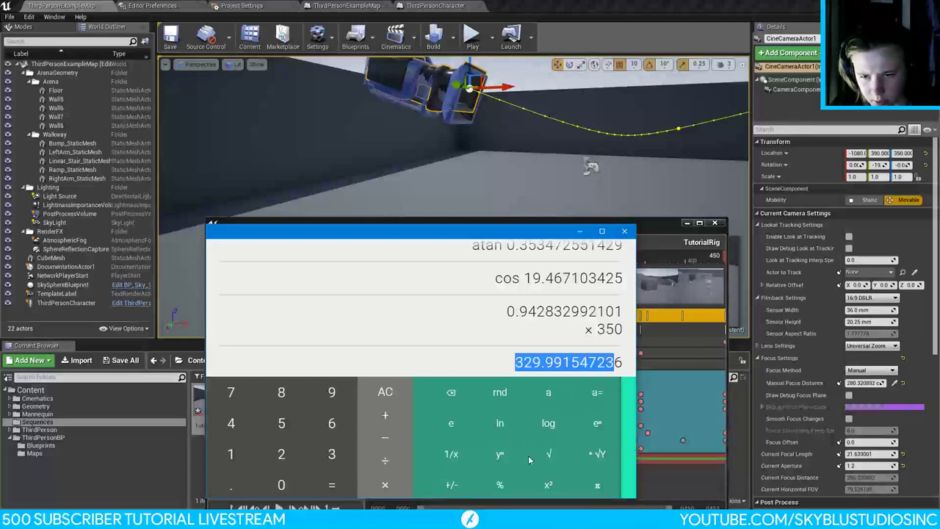
Step: Divide 329.991547236 by 350 and take the arc cosine to recover the 19.467° angle
{"action": "left_click", "coordinate": [564, 321]}
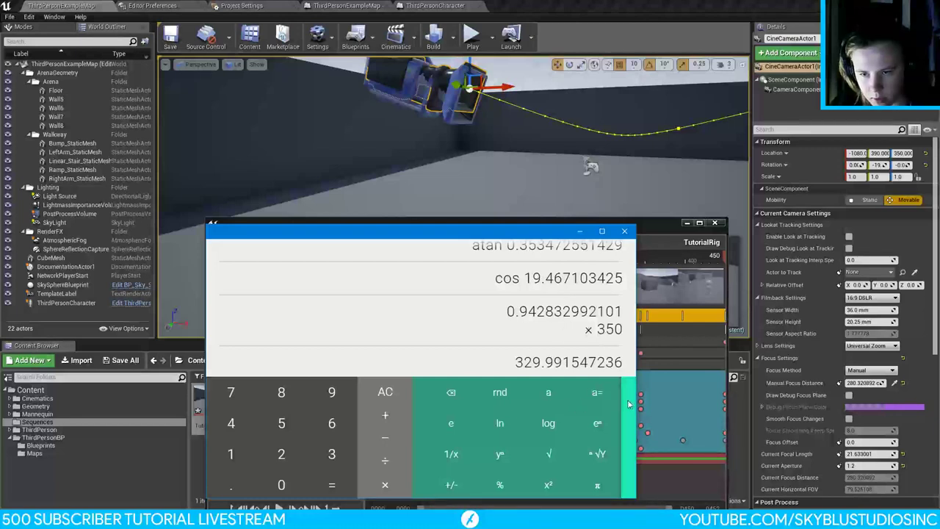
{"action": "left_click_drag", "start_coordinate": [627, 404], "coordinate": [530, 408]}
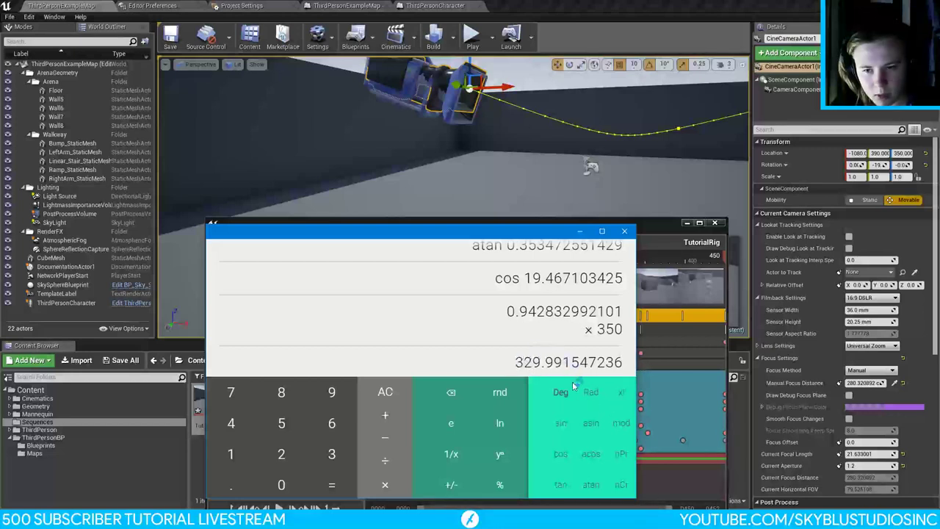
{"action": "left_click", "coordinate": [385, 464]}
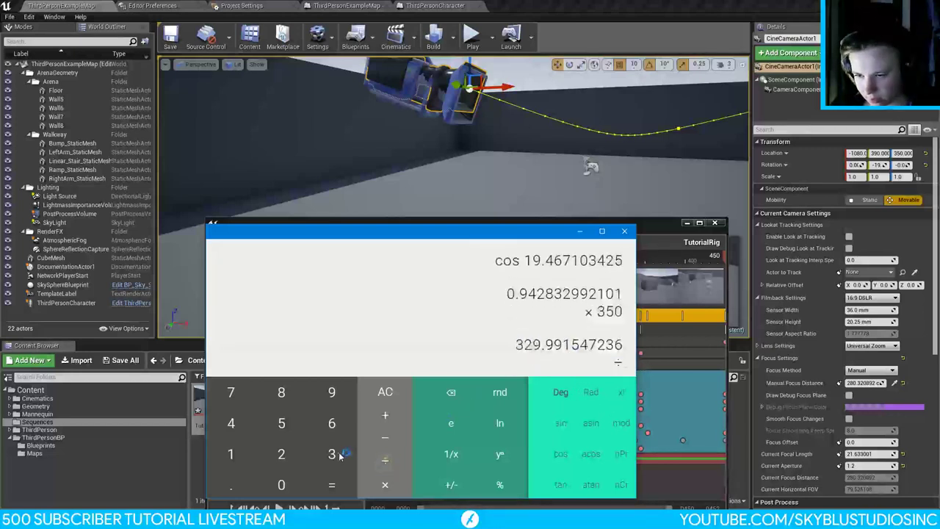
{"action": "left_click", "coordinate": [334, 455]}
{"action": "left_click", "coordinate": [281, 484]}
{"action": "left_click", "coordinate": [331, 484]}
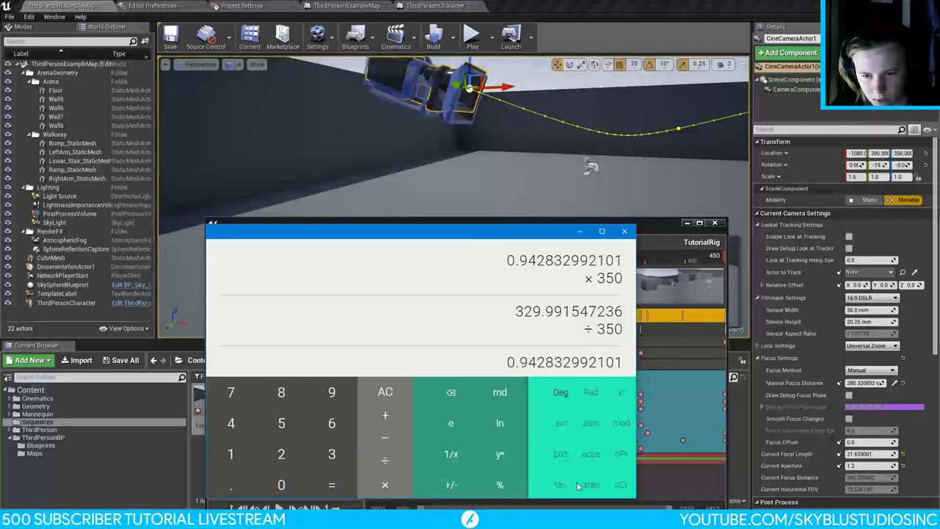
{"action": "left_click", "coordinate": [592, 454]}
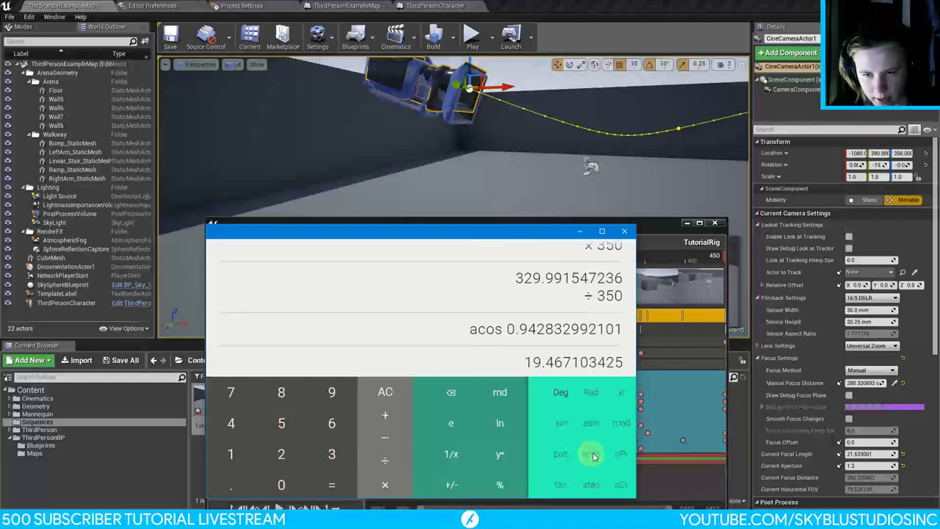
Step: Multiply sin of that angle by 350 to get 116.642954151, then minimize Calculator
{"action": "left_click", "coordinate": [561, 424]}
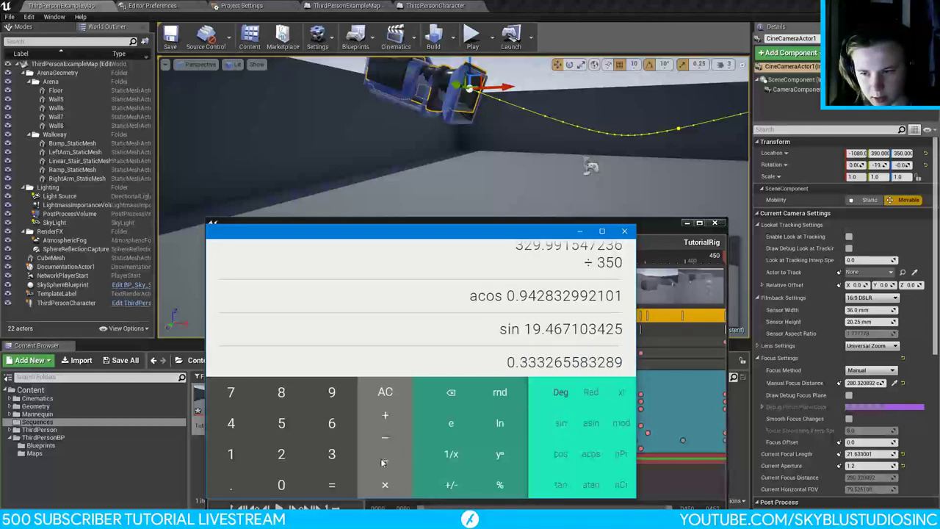
{"action": "left_click", "coordinate": [383, 486]}
{"action": "left_click", "coordinate": [332, 454]}
{"action": "left_click", "coordinate": [281, 423]}
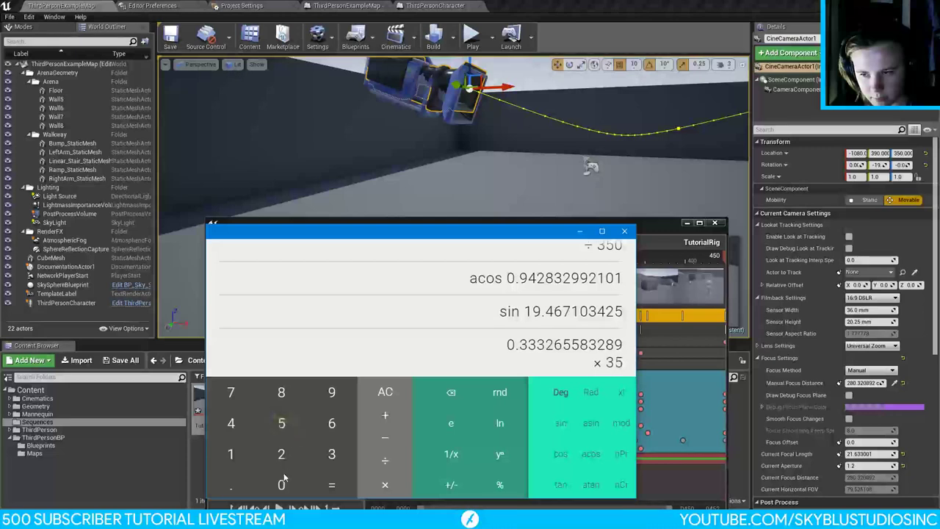
{"action": "left_click", "coordinate": [282, 485]}
{"action": "left_click", "coordinate": [332, 485]}
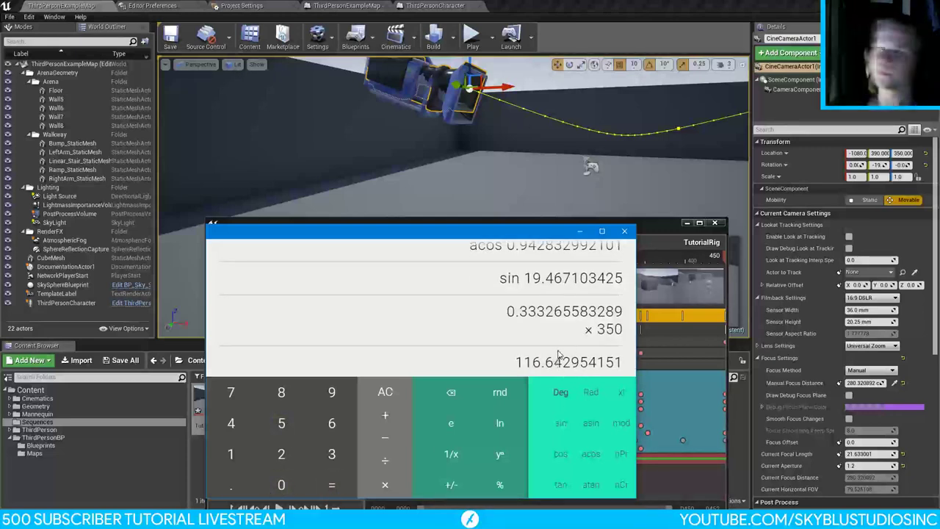
{"action": "left_click", "coordinate": [580, 231]}
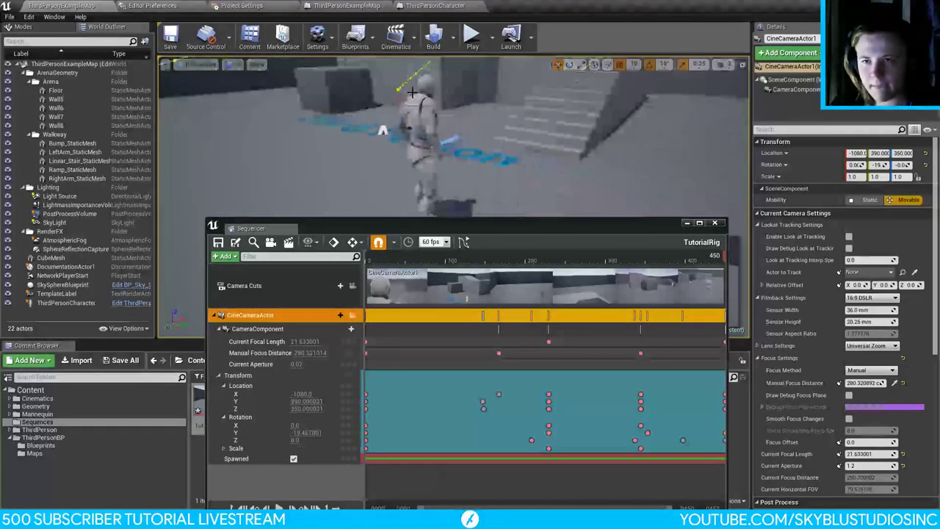
Step: Select and focus the ThirdPersonCharacter in the level and read its Z location
{"action": "left_click", "coordinate": [412, 92]}
{"action": "right_click_drag", "start_coordinate": [413, 92], "coordinate": [448, 110]}
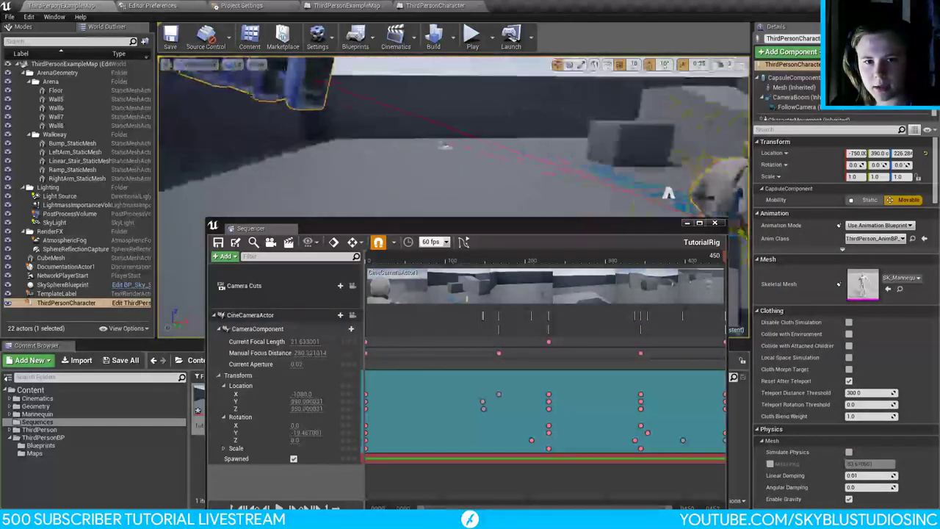
{"action": "key", "text": "ctrl+a"}
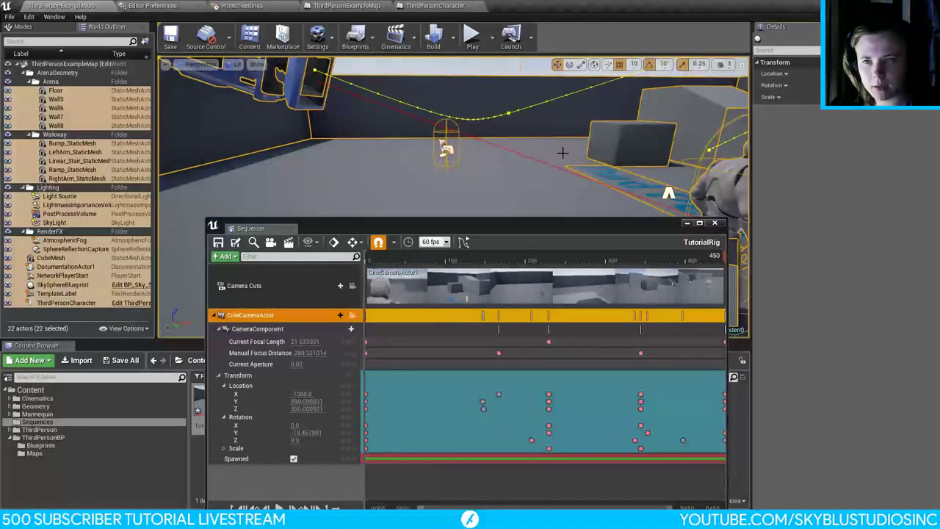
{"action": "left_click", "coordinate": [716, 184]}
{"action": "key", "text": "f"}
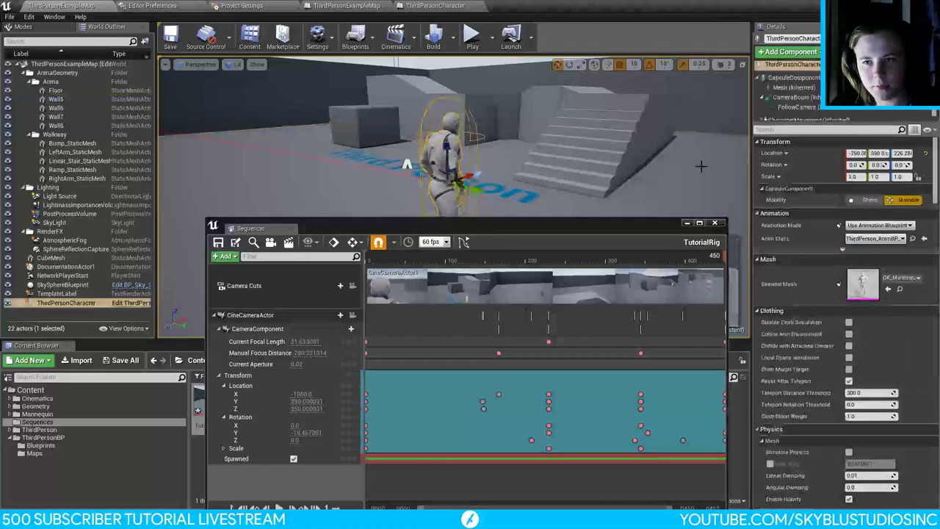
{"action": "left_click", "coordinate": [903, 153]}
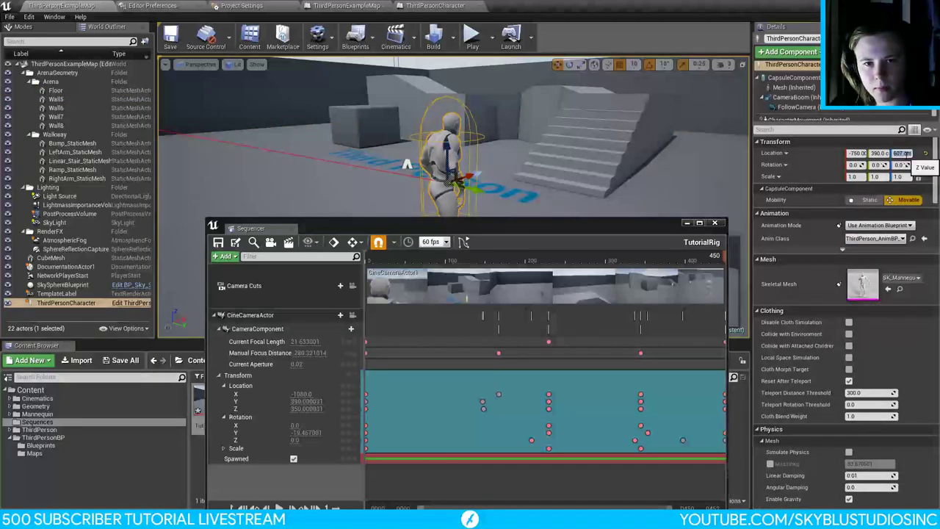
Step: Copy 116.642954151 from Calculator and set the cine camera's Location Z to 342.929009
{"action": "left_click", "coordinate": [307, 409]}
{"action": "left_click", "coordinate": [333, 410]}
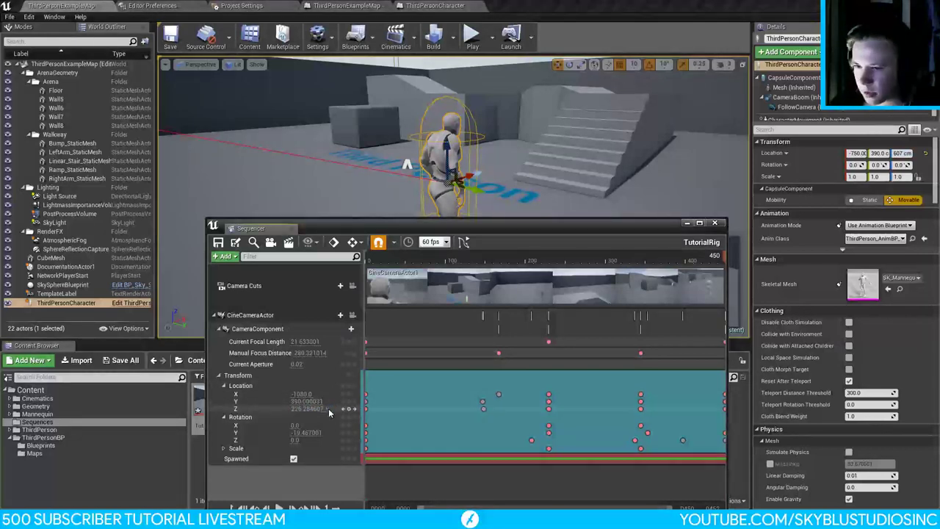
{"action": "key", "text": "alt+Tab"}
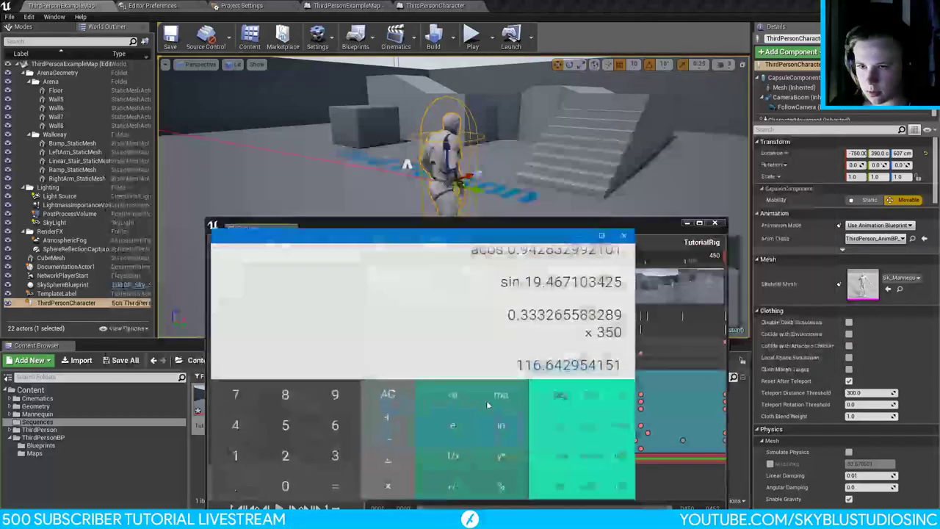
{"action": "double_click", "coordinate": [560, 362]}
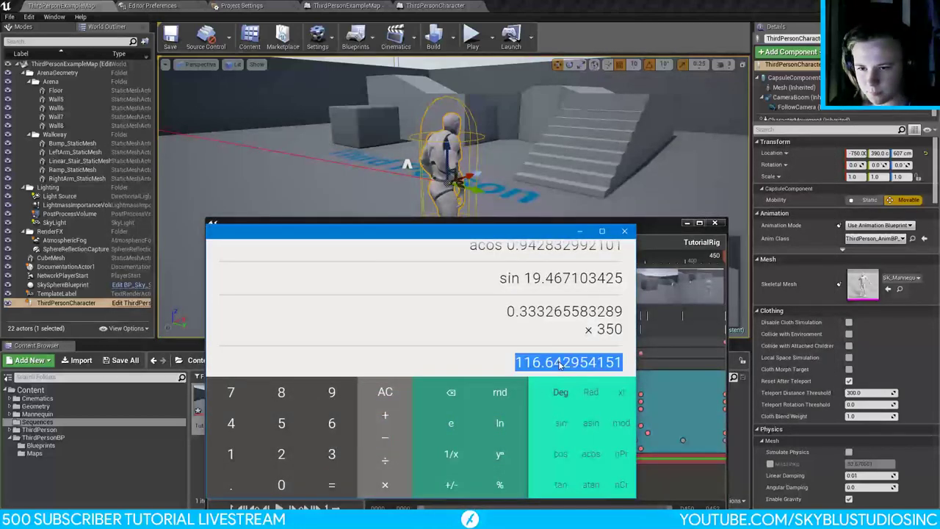
{"action": "key", "text": "alt+Tab"}
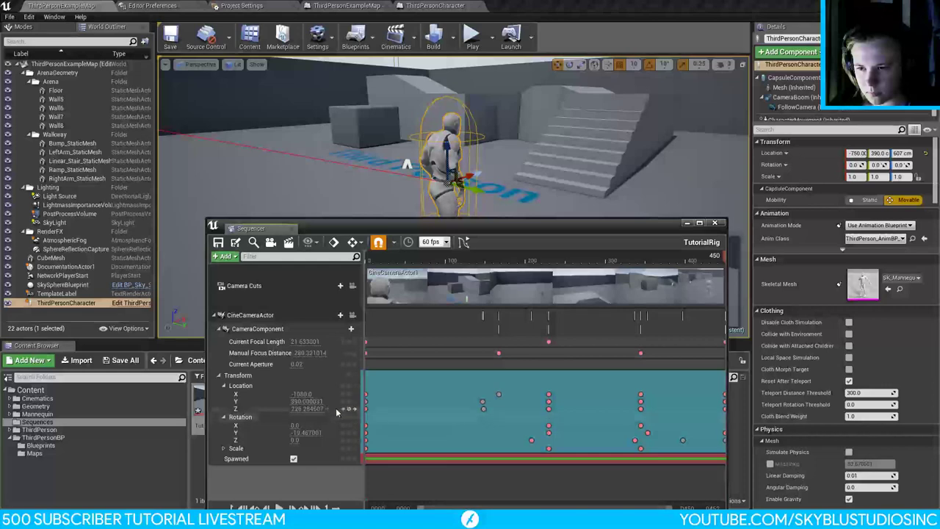
{"action": "left_click", "coordinate": [306, 409]}
{"action": "type", "text": "342.929009"}
{"action": "key", "text": "Return"}
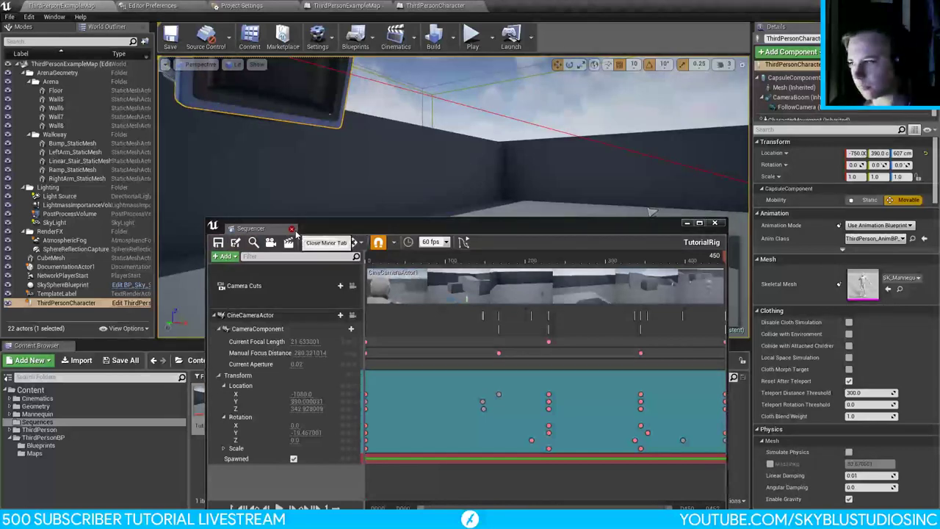
Step: Close the Sequencer and play-test, running the character up the stairs and across the walkway
{"action": "left_click", "coordinate": [292, 229]}
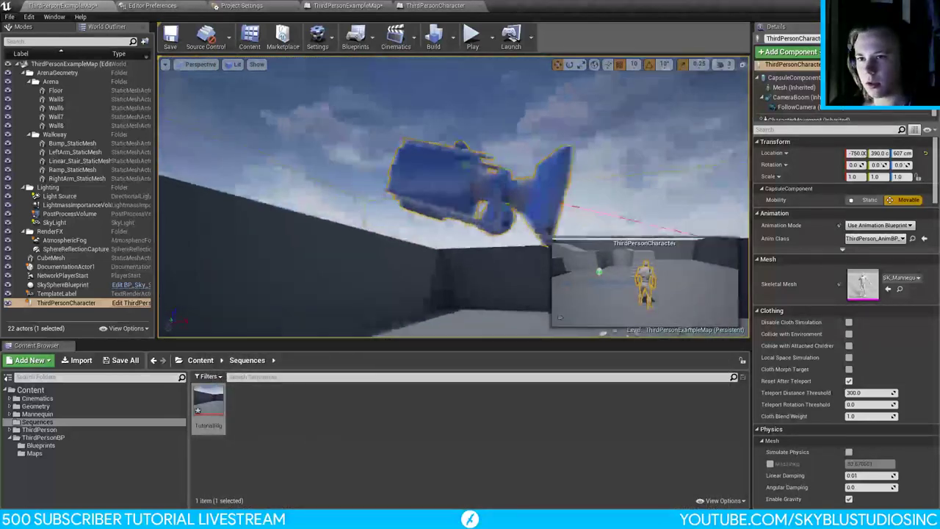
{"action": "left_click", "coordinate": [472, 35]}
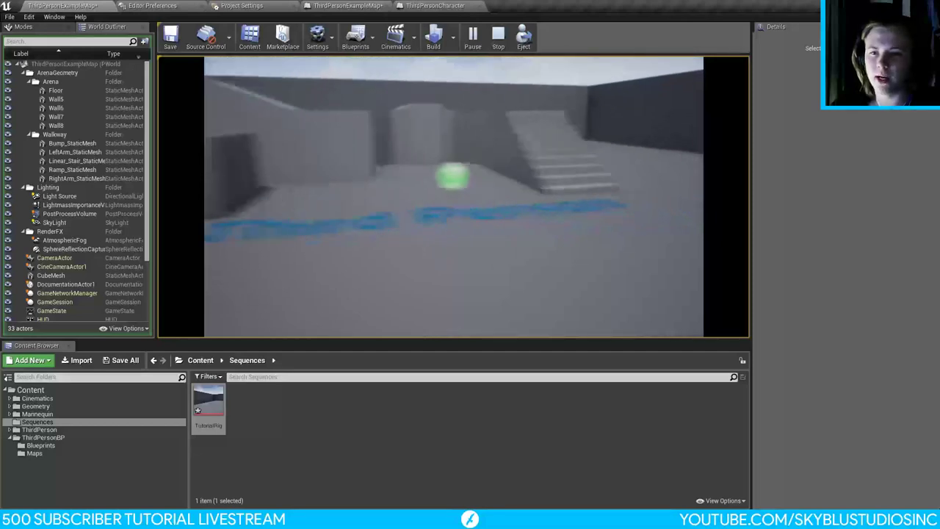
{"action": "key", "text": "w"}
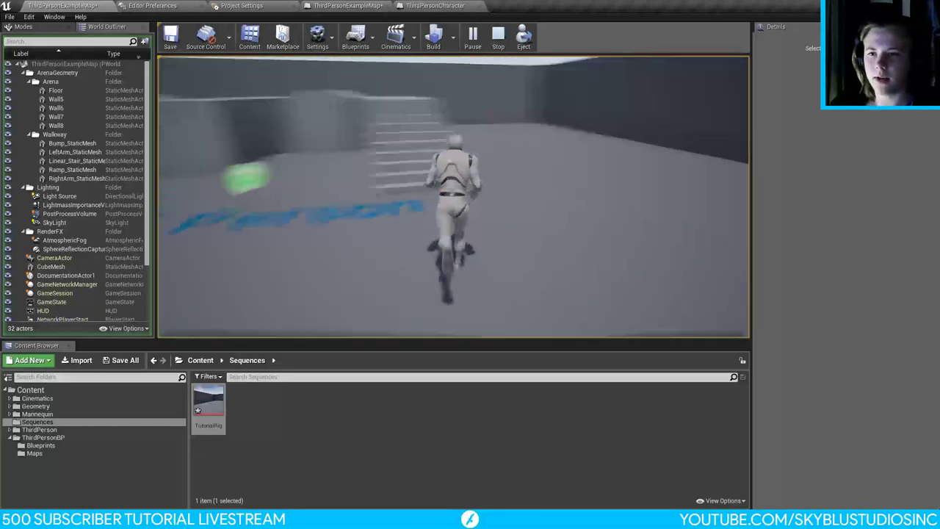
{"action": "key", "text": "w"}
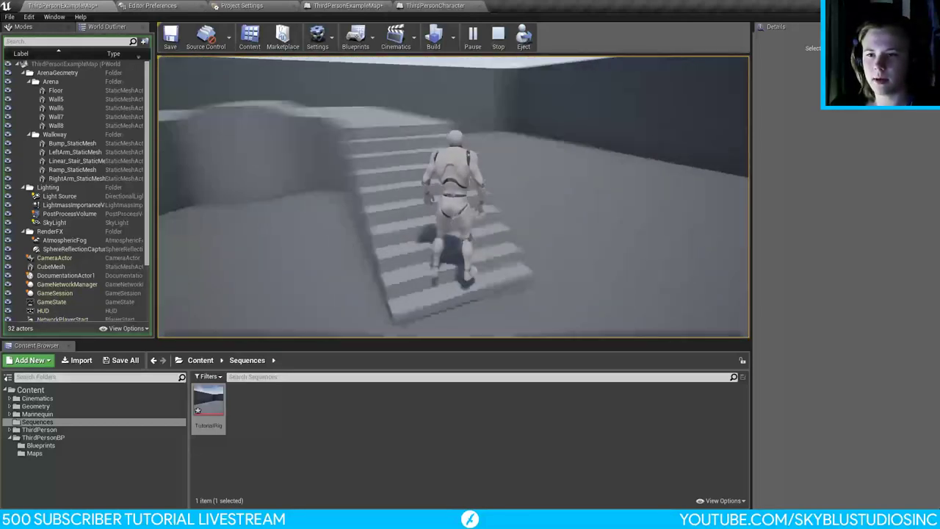
{"action": "key", "text": "w"}
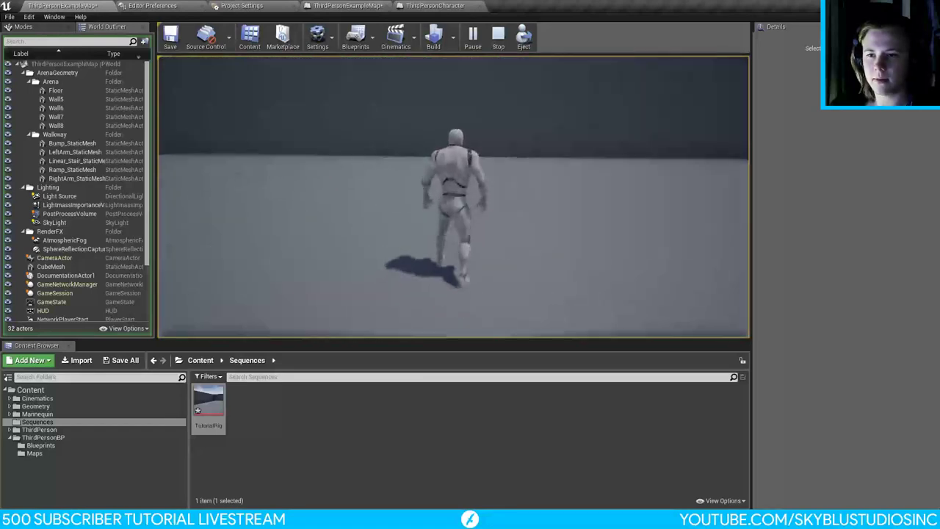
{"action": "key", "text": "w"}
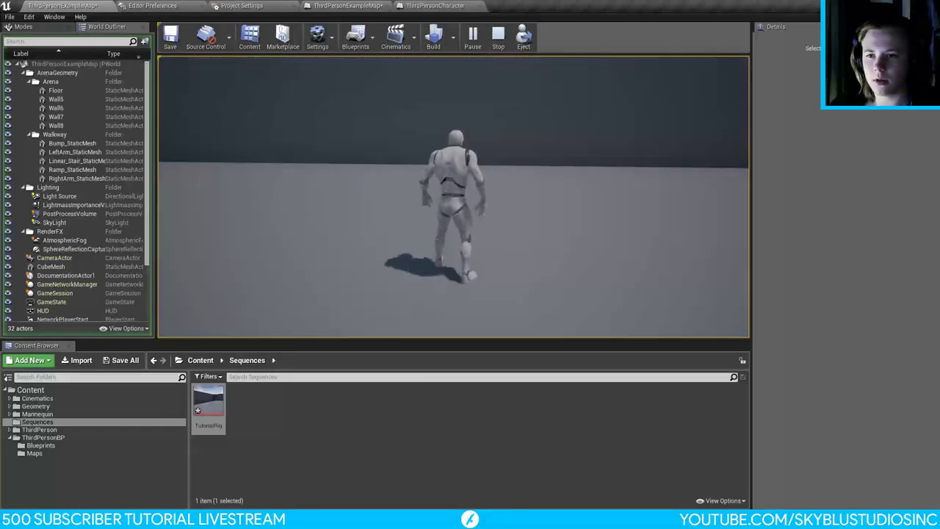
{"action": "key", "text": "w"}
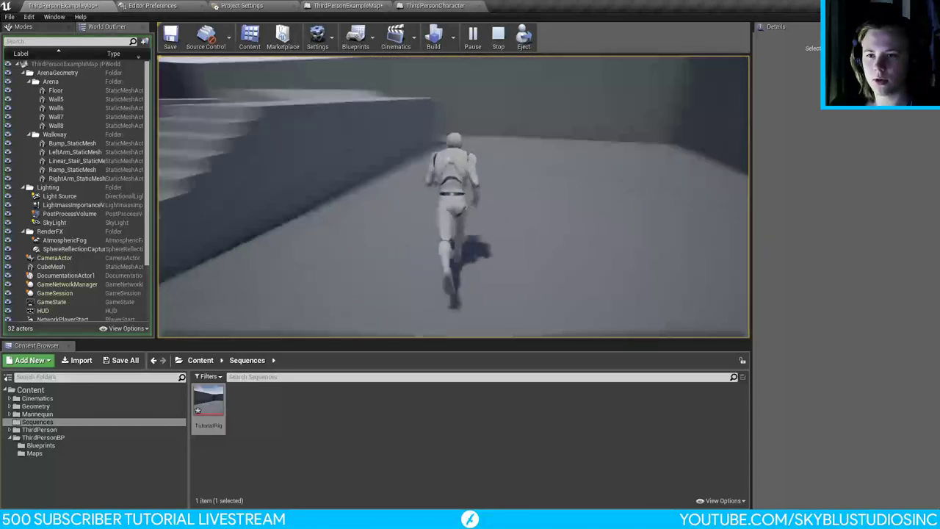
{"action": "key", "text": "w"}
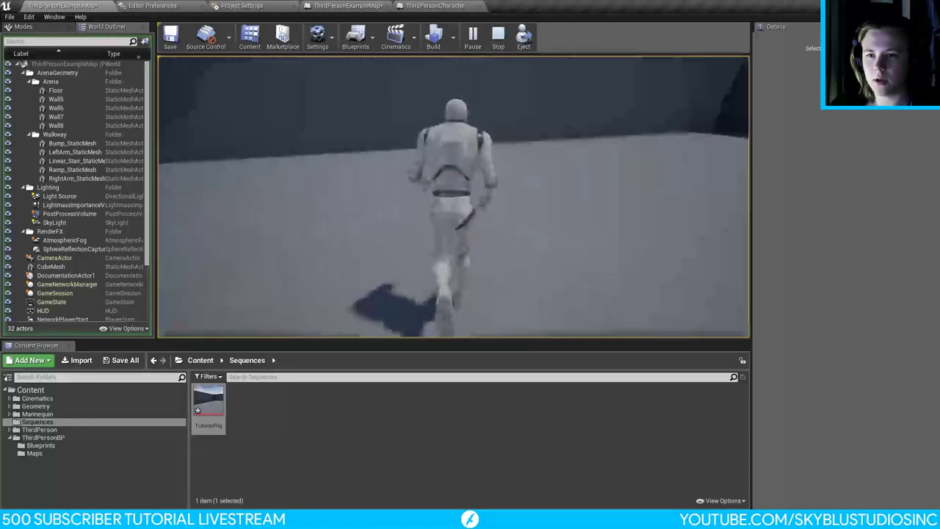
{"action": "key", "text": "Escape"}
Step: Run a second short play-test of the level and stop it
{"action": "left_click", "coordinate": [473, 33]}
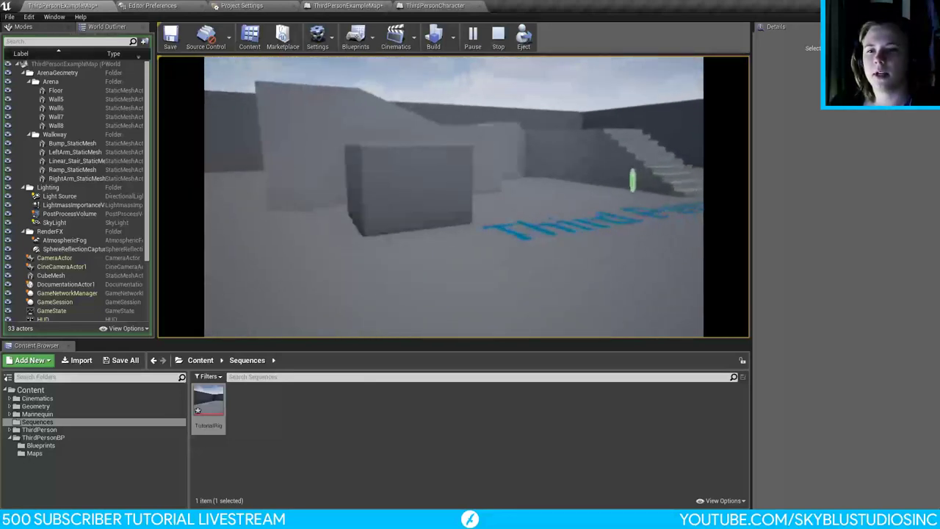
{"action": "key", "text": "w"}
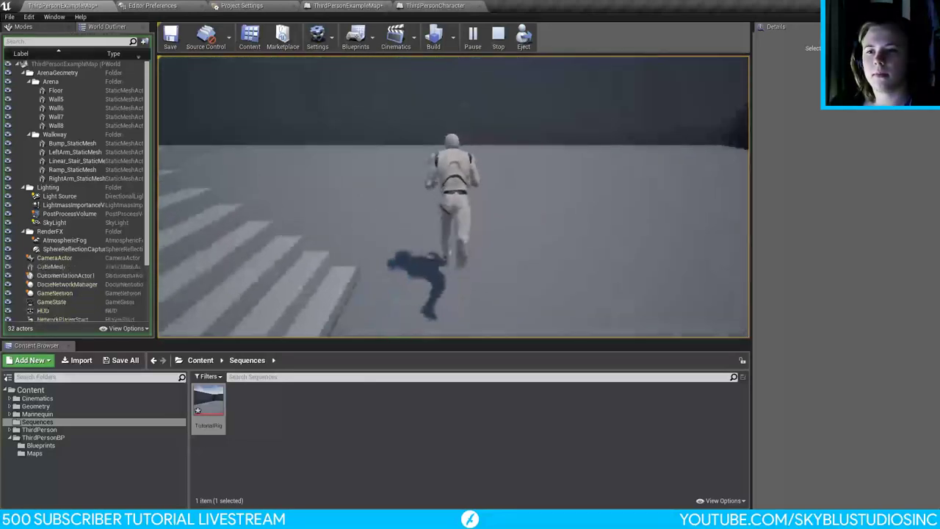
{"action": "key", "text": "Escape"}
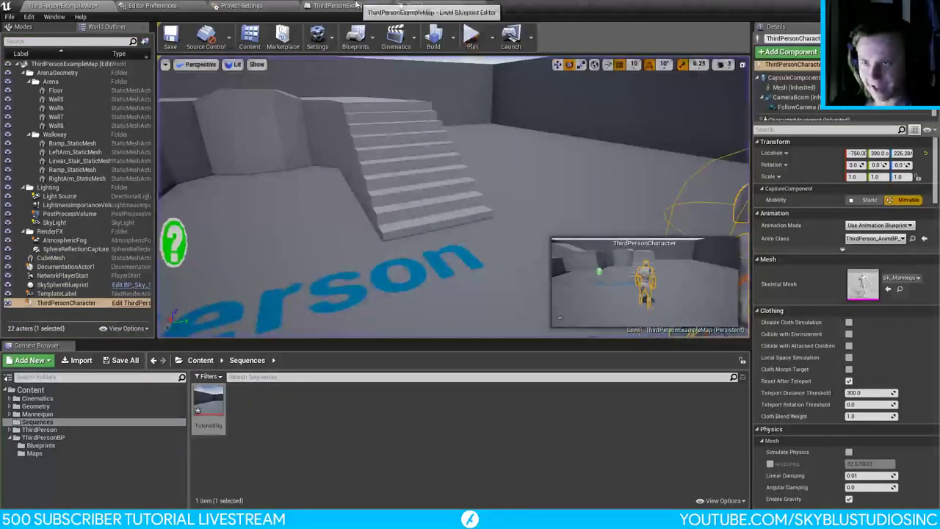
Step: In the ThirdPersonCharacter blueprint, untick CameraBoom Inherit Pitch while trying other rotation toggles
{"action": "left_click", "coordinate": [355, 5]}
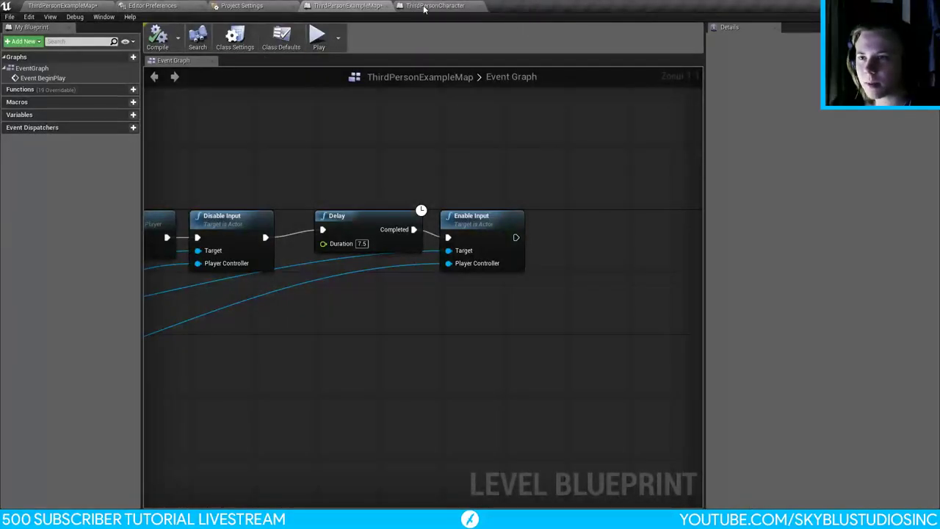
{"action": "left_click", "coordinate": [424, 6]}
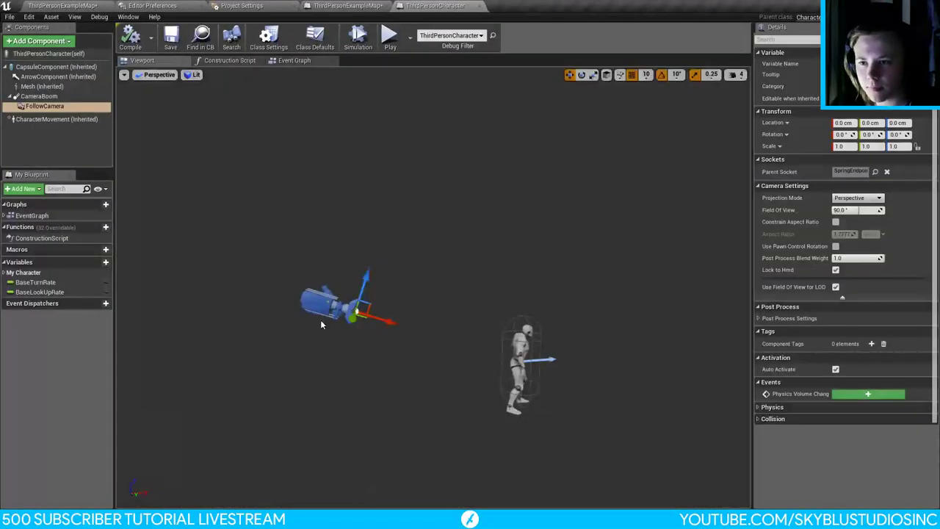
{"action": "left_click", "coordinate": [40, 96]}
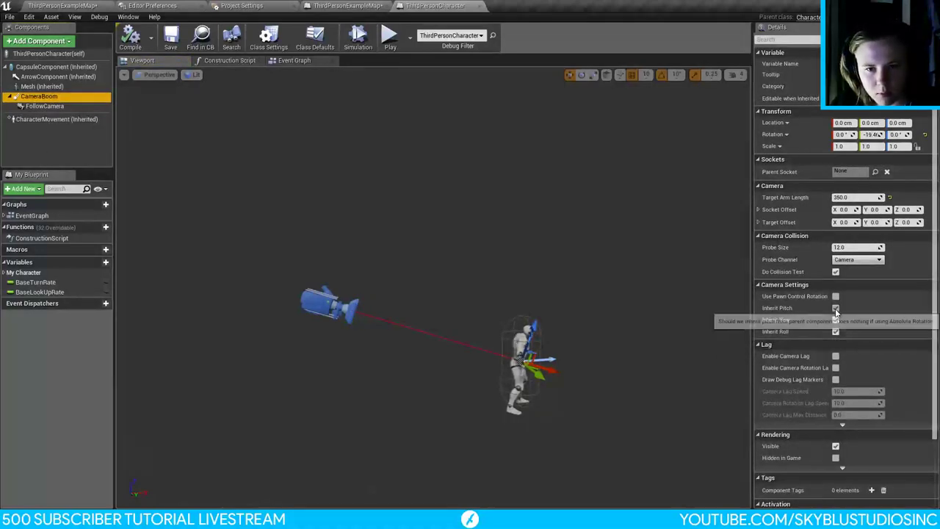
{"action": "left_click", "coordinate": [836, 308]}
{"action": "left_click", "coordinate": [835, 319]}
{"action": "left_click", "coordinate": [835, 320]}
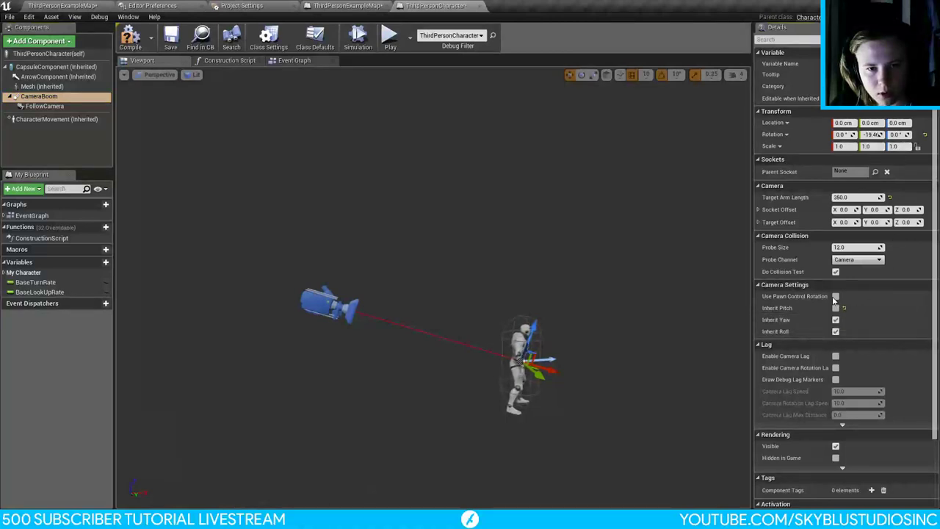
{"action": "left_click", "coordinate": [836, 296]}
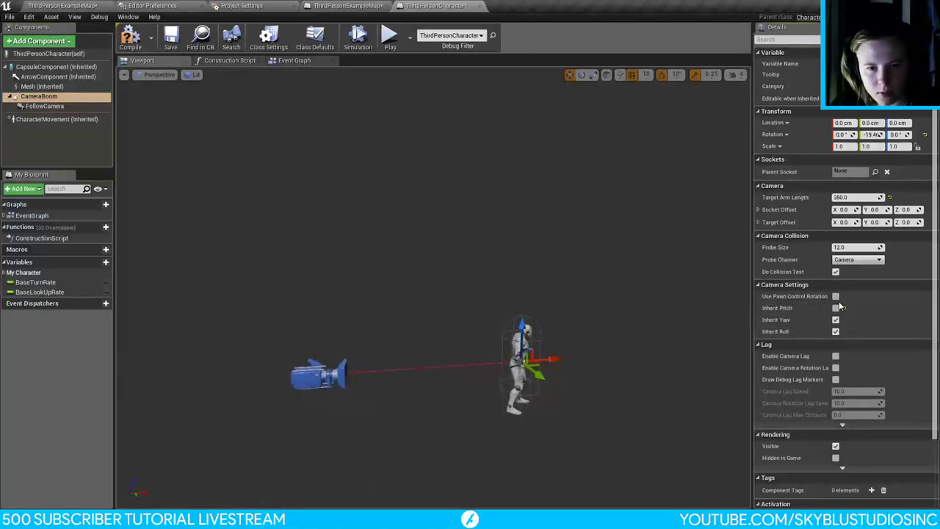
{"action": "key", "text": "ctrl+z"}
{"action": "key", "text": "ctrl+z"}
{"action": "key", "text": "ctrl+z"}
{"action": "key", "text": "ctrl+z"}
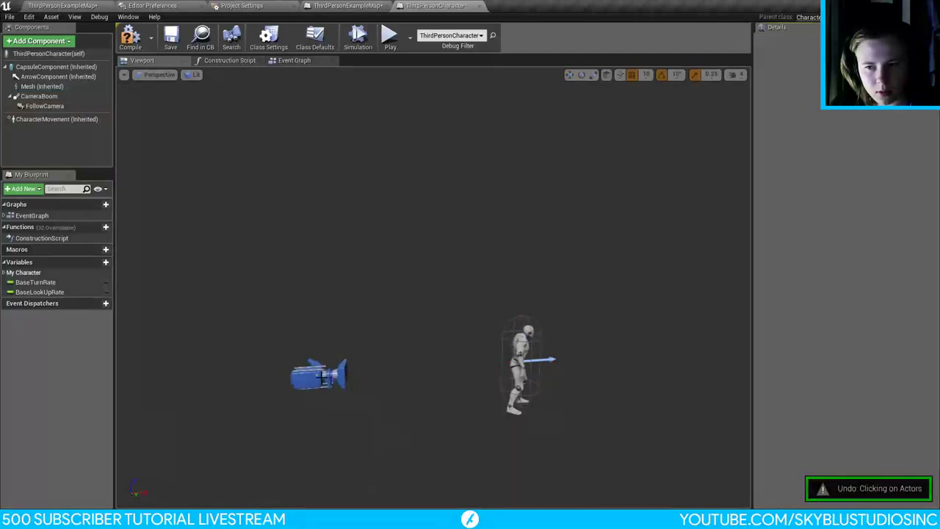
Step: Undo and redo CameraBoom edits so Inherit Pitch remains unticked
{"action": "left_click", "coordinate": [347, 377]}
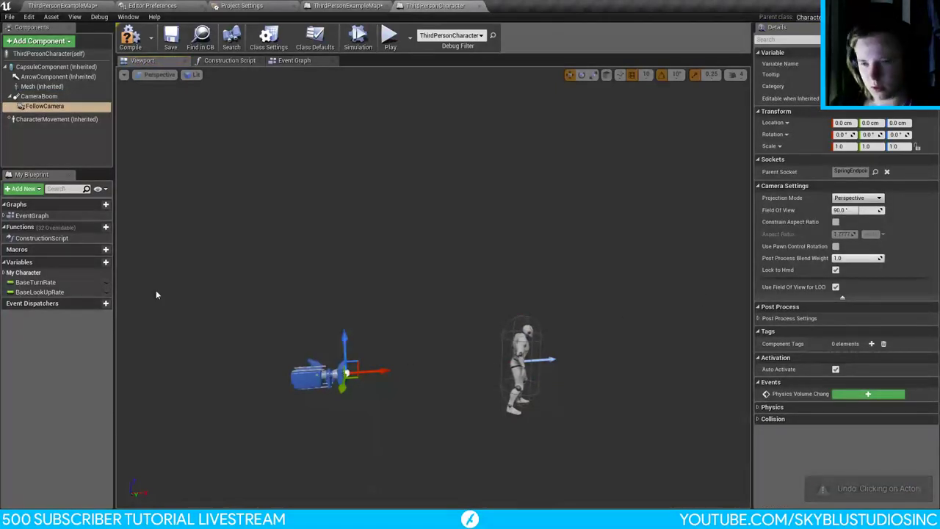
{"action": "left_click", "coordinate": [39, 96]}
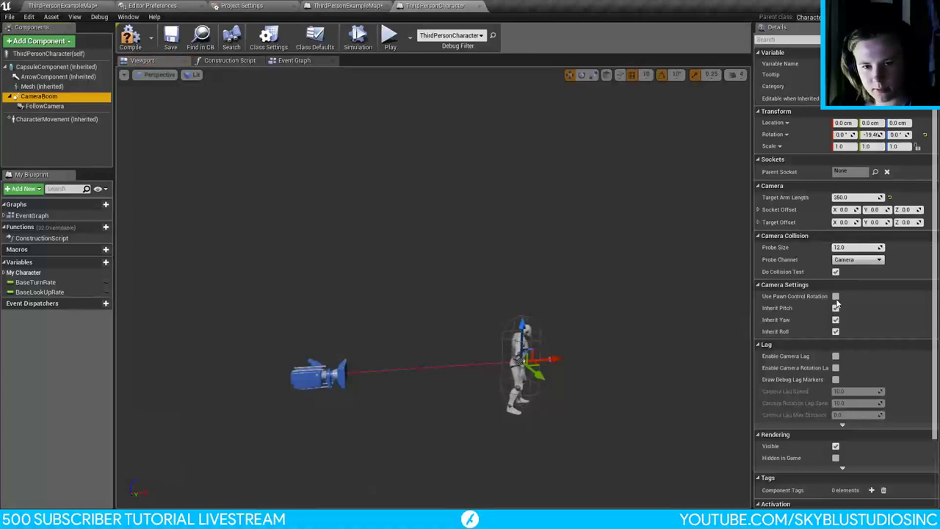
{"action": "key", "text": "ctrl+z"}
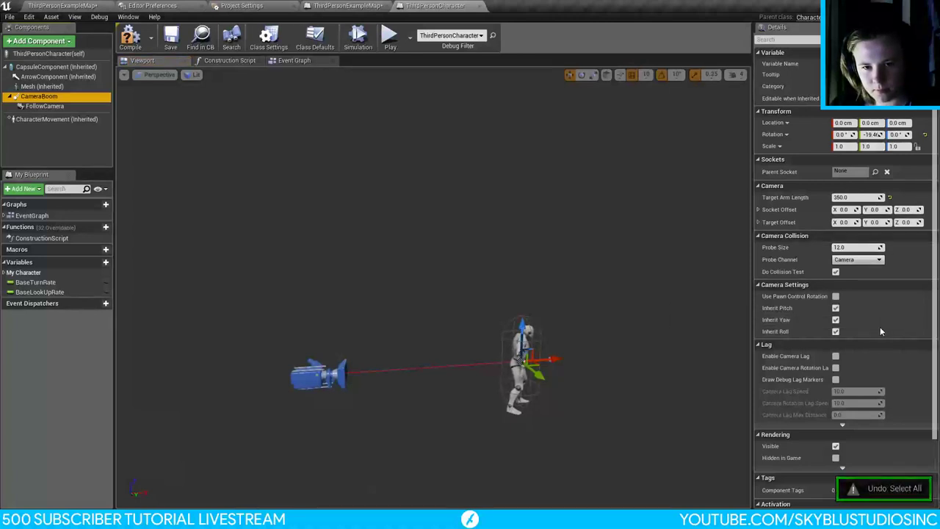
{"action": "key", "text": "ctrl+z"}
{"action": "key", "text": "ctrl+y"}
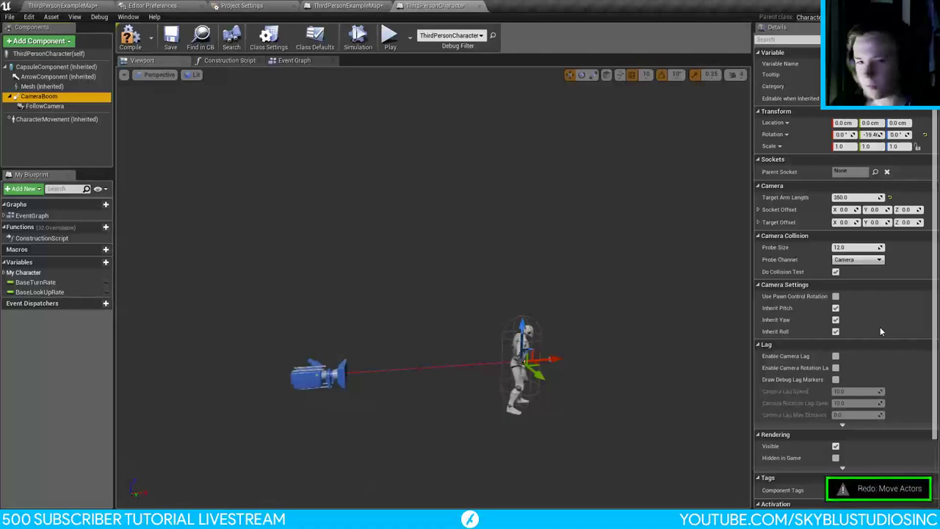
{"action": "key", "text": "ctrl+y"}
{"action": "key", "text": "ctrl+y"}
{"action": "key", "text": "ctrl+y"}
{"action": "key", "text": "ctrl+y"}
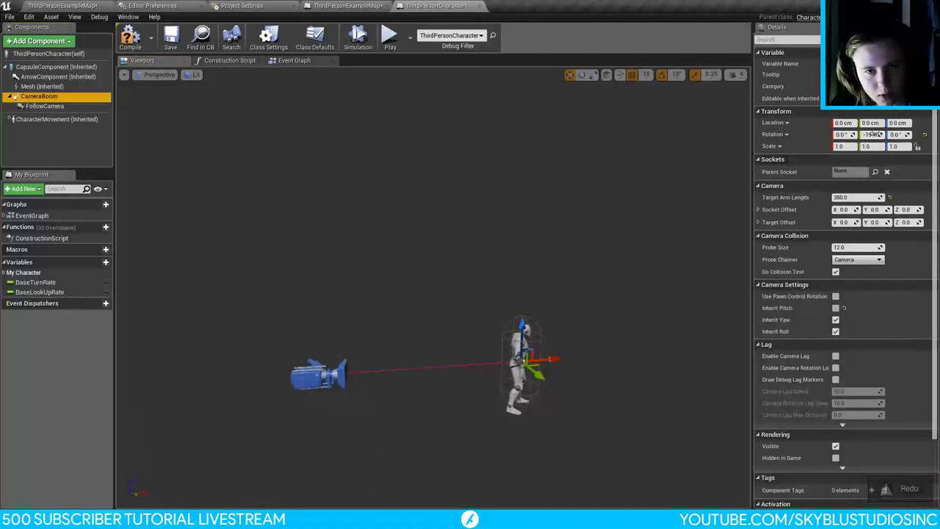
{"action": "left_click", "coordinate": [297, 151]}
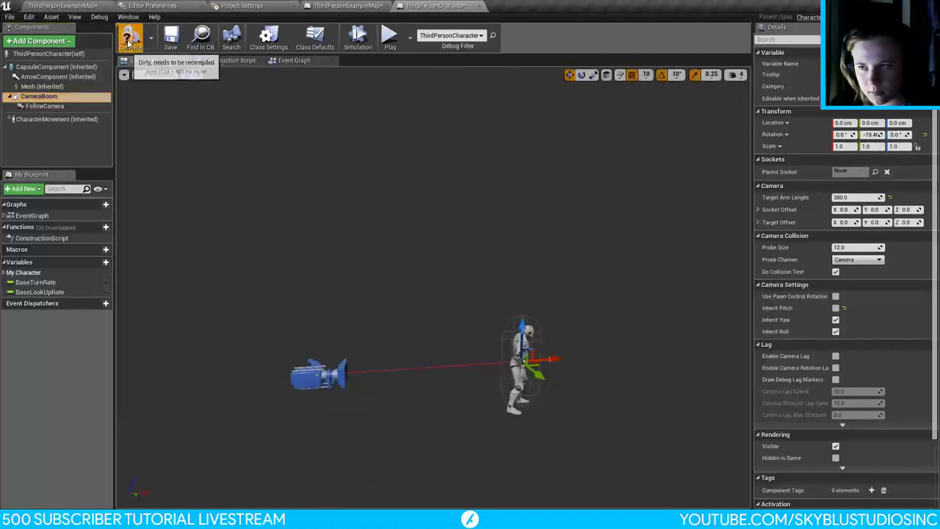
Step: Play-test the level briefly, frame the ThirdPersonCharacter, and return to its blueprint
{"action": "left_click", "coordinate": [63, 5]}
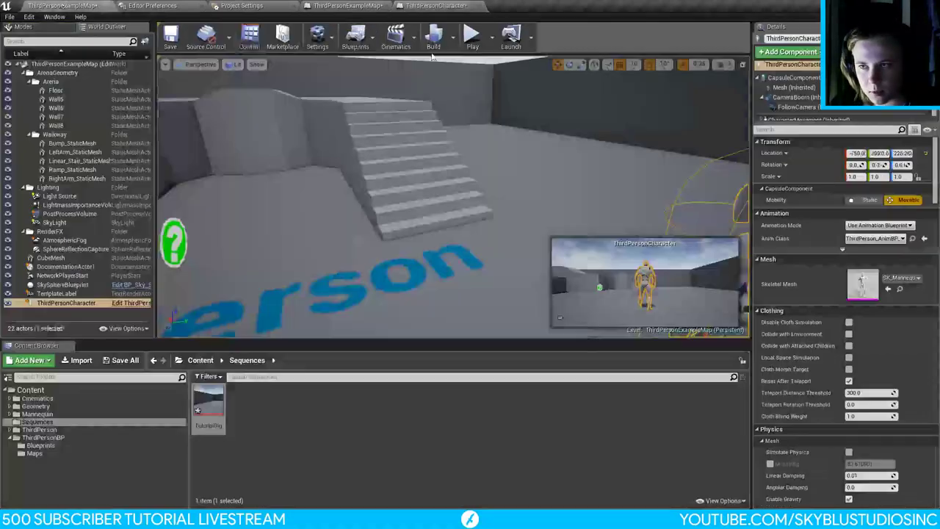
{"action": "left_click", "coordinate": [473, 37]}
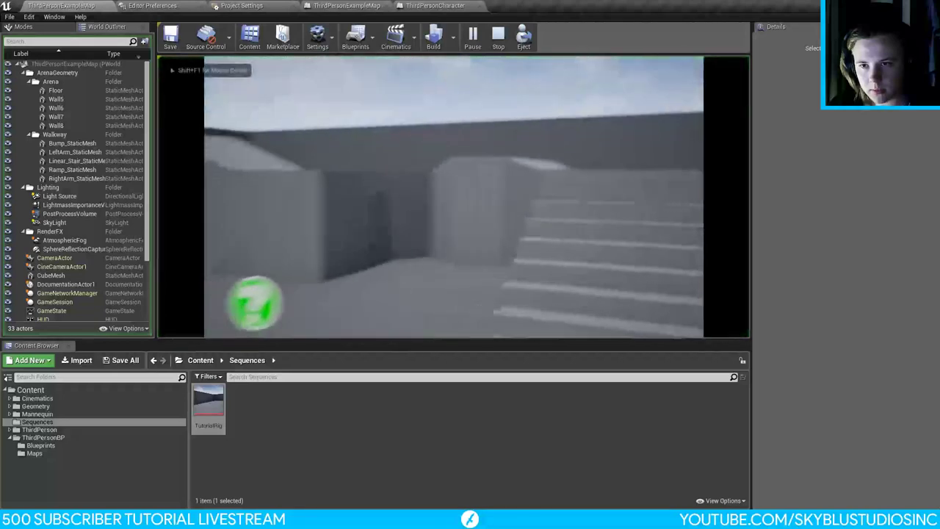
{"action": "key", "text": "Escape"}
{"action": "key", "text": "f"}
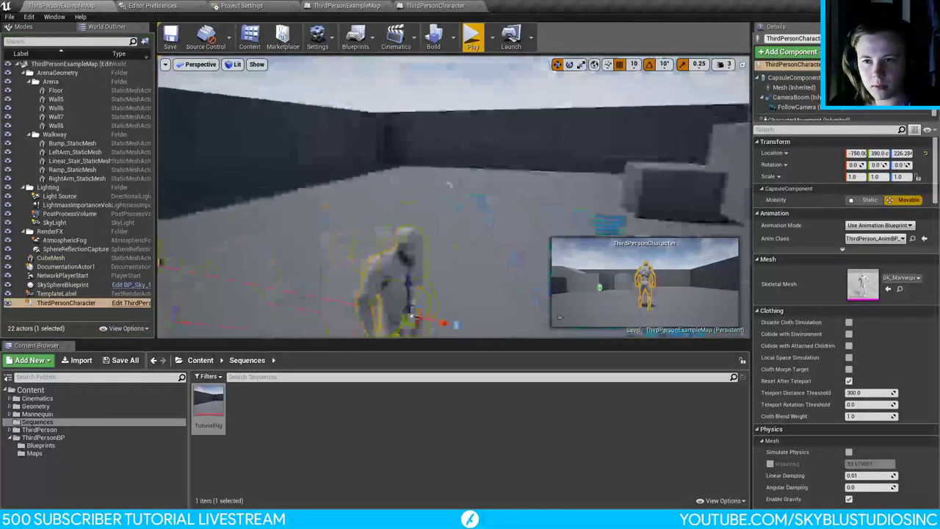
{"action": "left_click", "coordinate": [436, 5]}
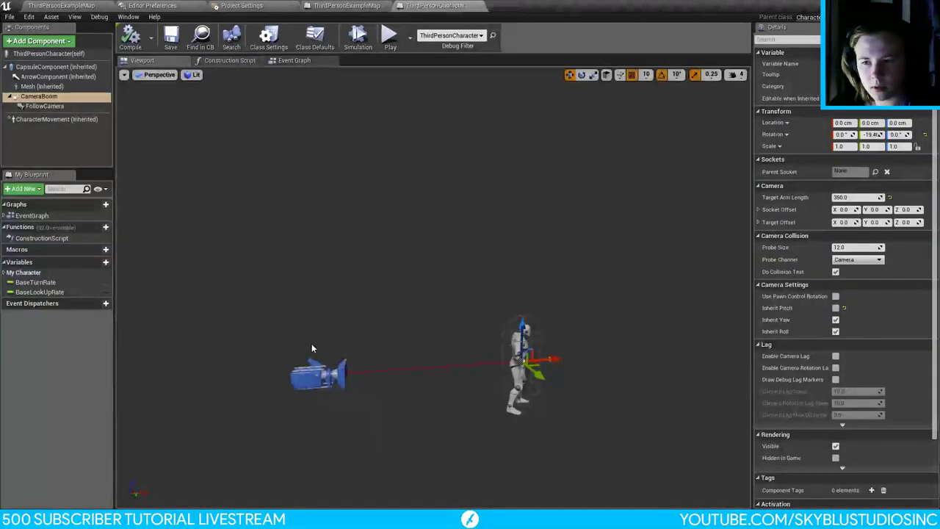
Step: Try a CameraBoom pitch of -104 with Inherit Yaw off and pawn control rotation, then undo
{"action": "left_click", "coordinate": [45, 106]}
{"action": "left_click", "coordinate": [41, 96]}
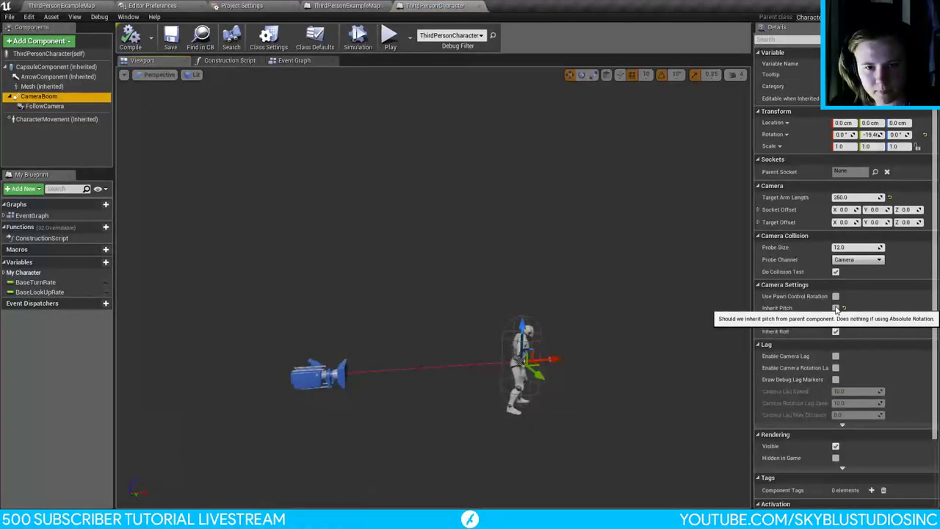
{"action": "left_click", "coordinate": [878, 135]}
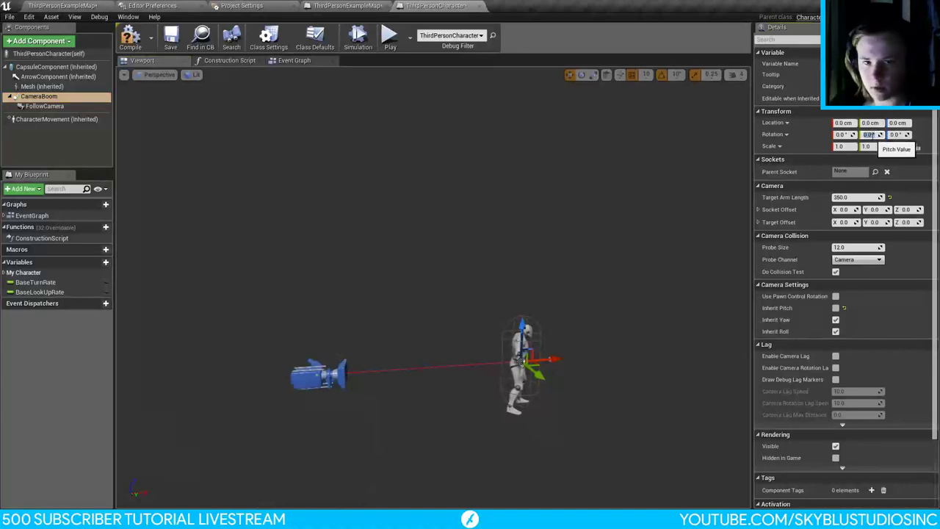
{"action": "type", "text": "-104"}
{"action": "key", "text": "Return"}
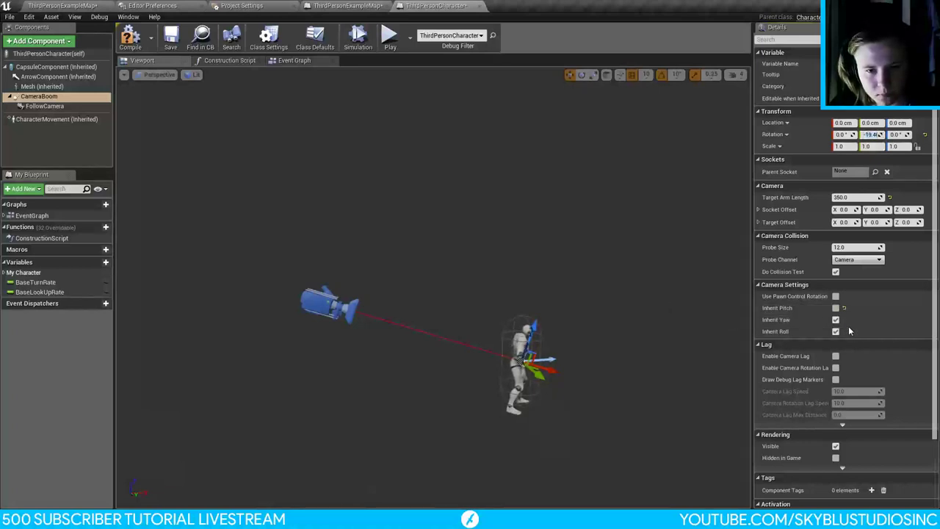
{"action": "left_click", "coordinate": [836, 320]}
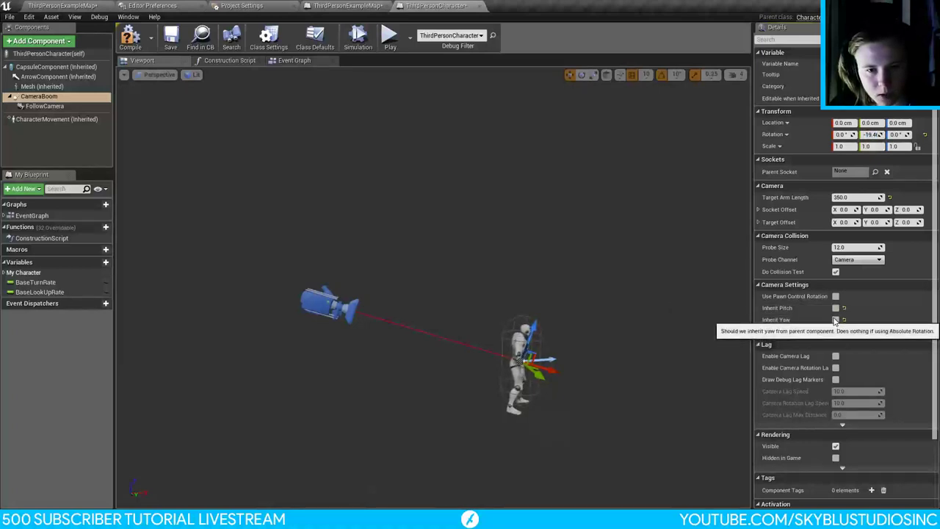
{"action": "left_click", "coordinate": [835, 297]}
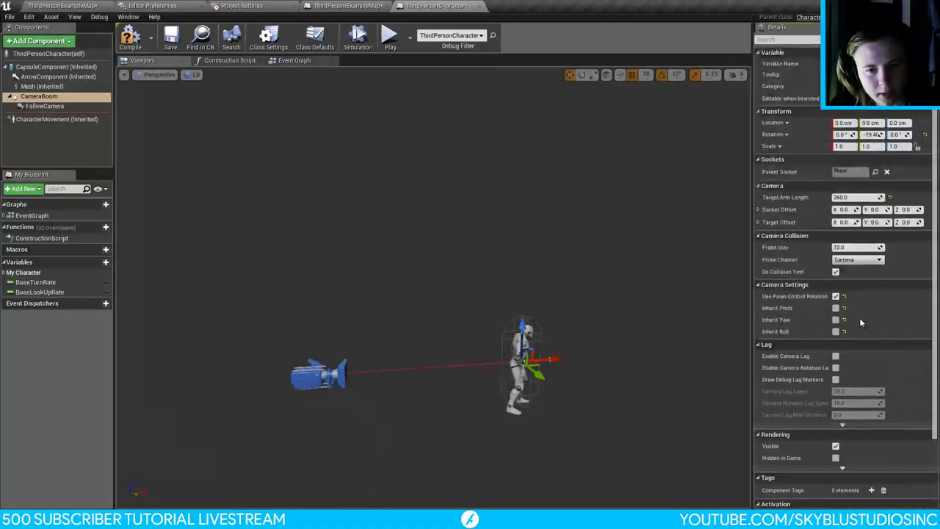
{"action": "key", "text": "ctrl+z"}
{"action": "key", "text": "ctrl+z"}
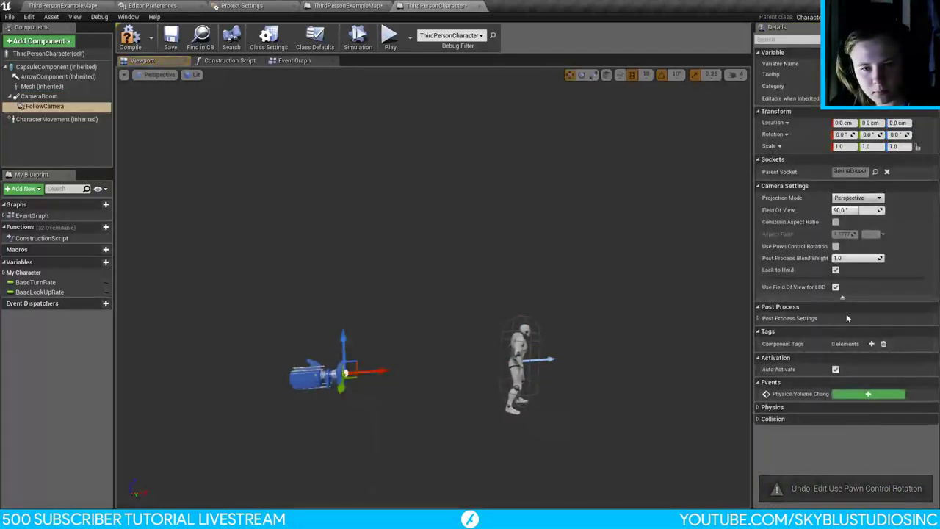
Step: Turn Inherit Pitch and Inherit Yaw back on and reset the boom's pitch to -19.4
{"action": "left_click", "coordinate": [39, 97]}
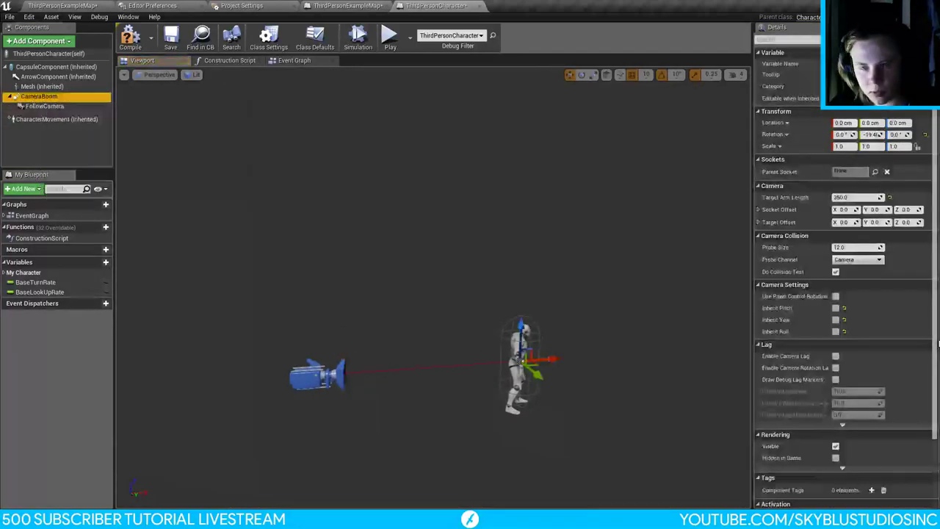
{"action": "left_click", "coordinate": [835, 308]}
{"action": "left_click", "coordinate": [835, 319]}
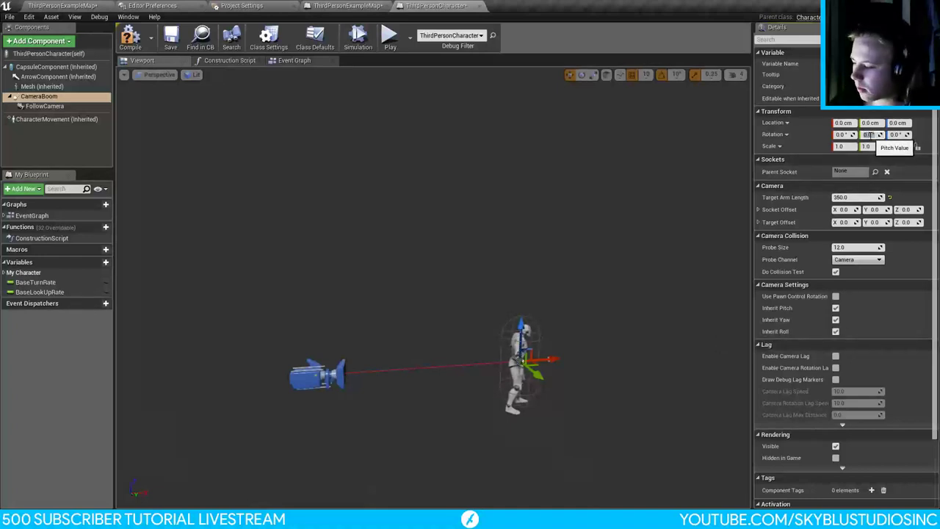
{"action": "left_click", "coordinate": [872, 134]}
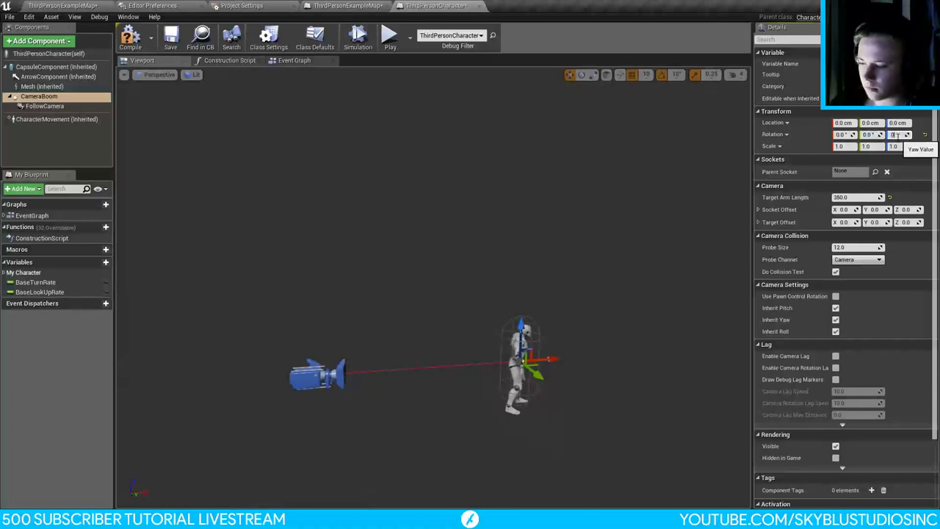
{"action": "left_click", "coordinate": [895, 136]}
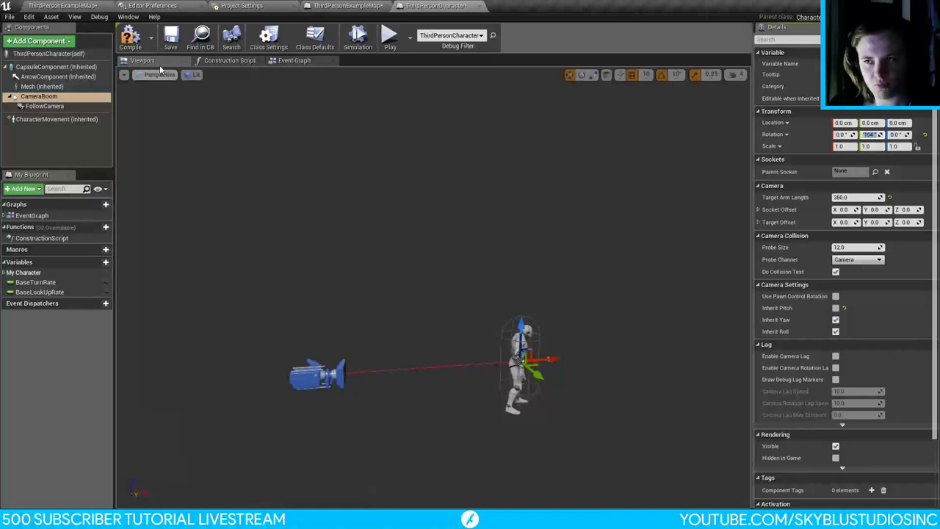
{"action": "left_click", "coordinate": [934, 192]}
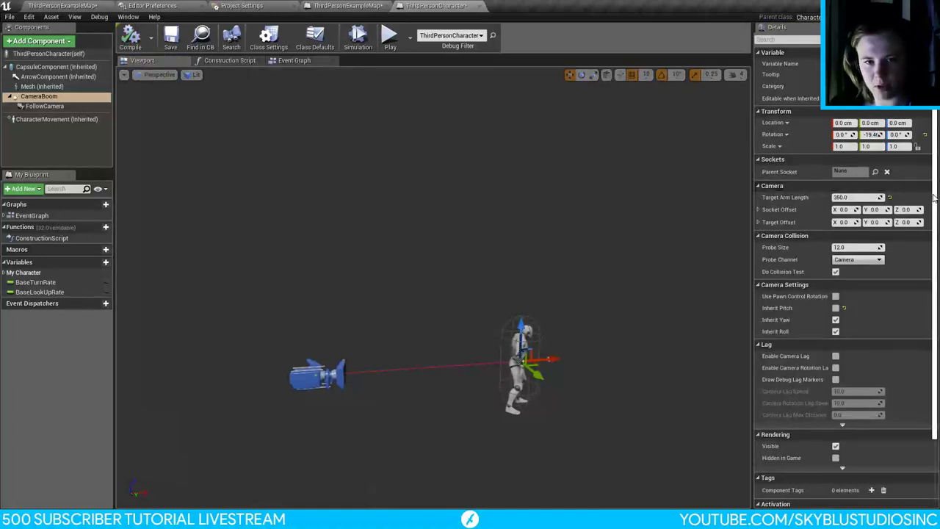
Step: Set the CameraBoom's pitch rotation to 0 and go back to the ThirdPersonExampleMap level
{"action": "left_click", "coordinate": [44, 106]}
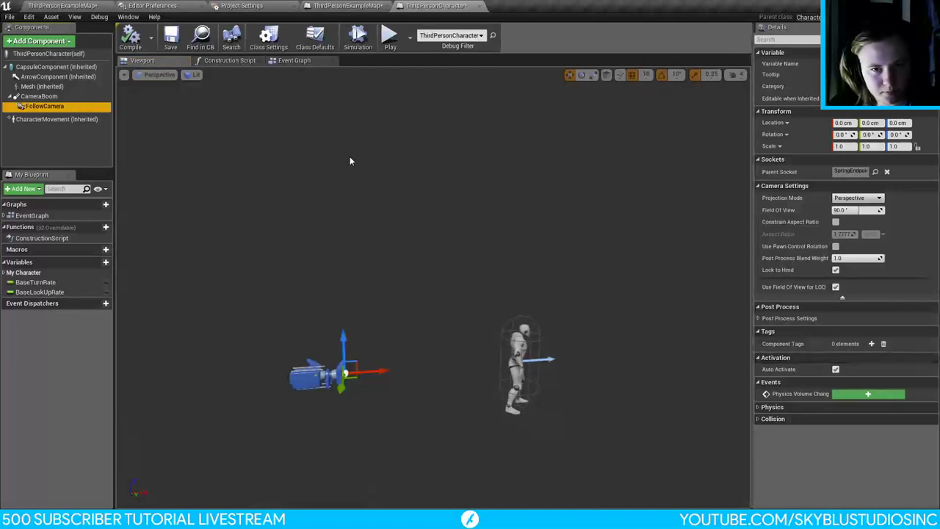
{"action": "left_click", "coordinate": [51, 96]}
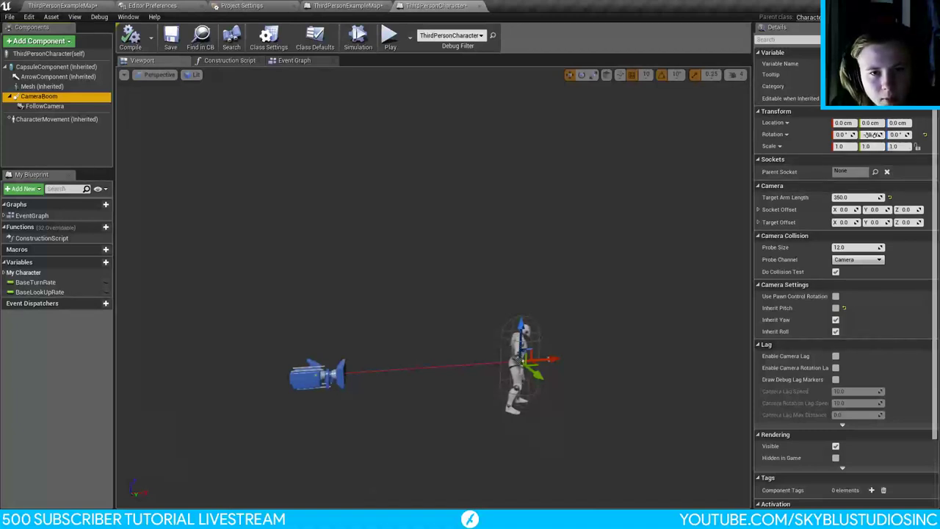
{"action": "left_click", "coordinate": [870, 134]}
{"action": "key", "text": "Return"}
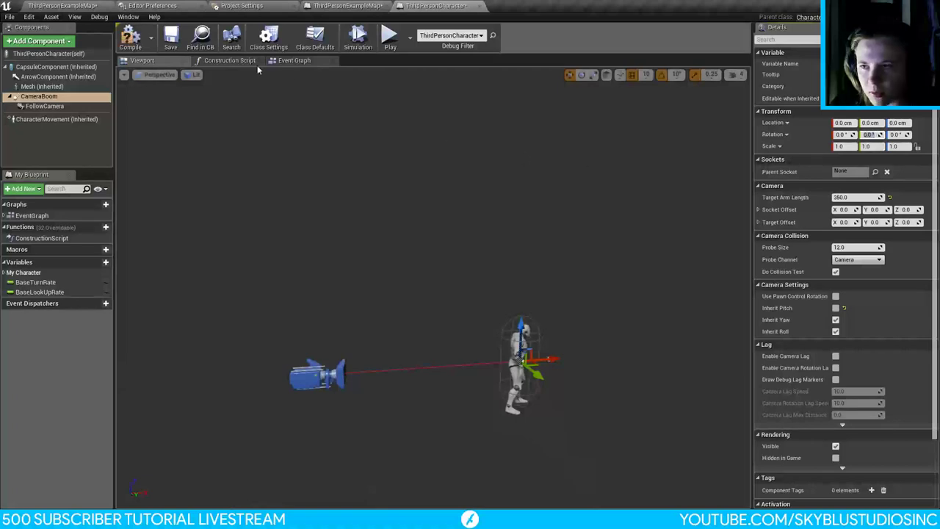
{"action": "left_click", "coordinate": [63, 5]}
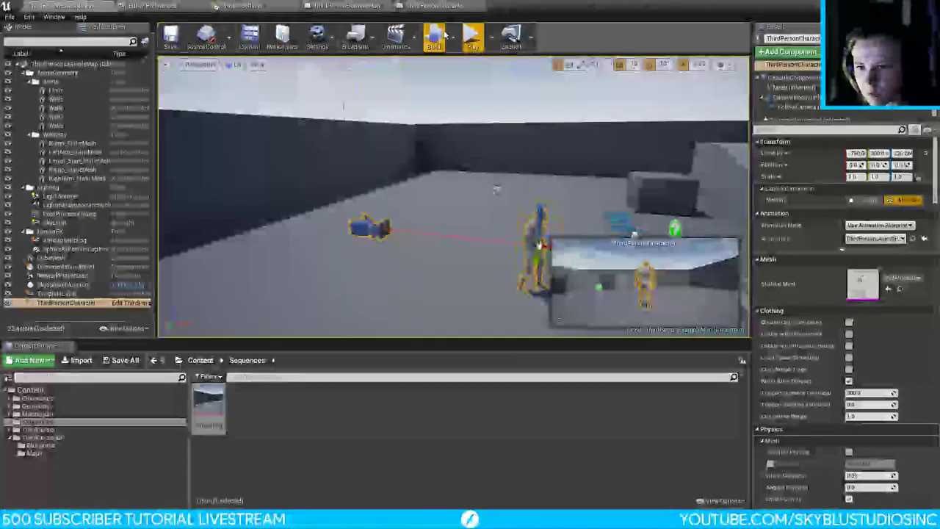
Step: Back in the ThirdPersonCharacter blueprint, enable pawn control rotation, tilt the boom to -19.4 pitch, and save
{"action": "left_click", "coordinate": [436, 6]}
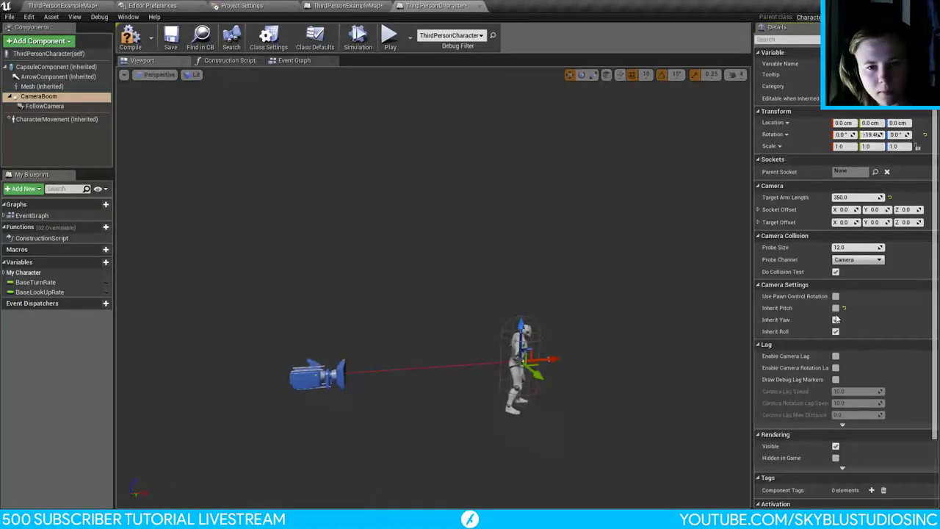
{"action": "left_click", "coordinate": [836, 296]}
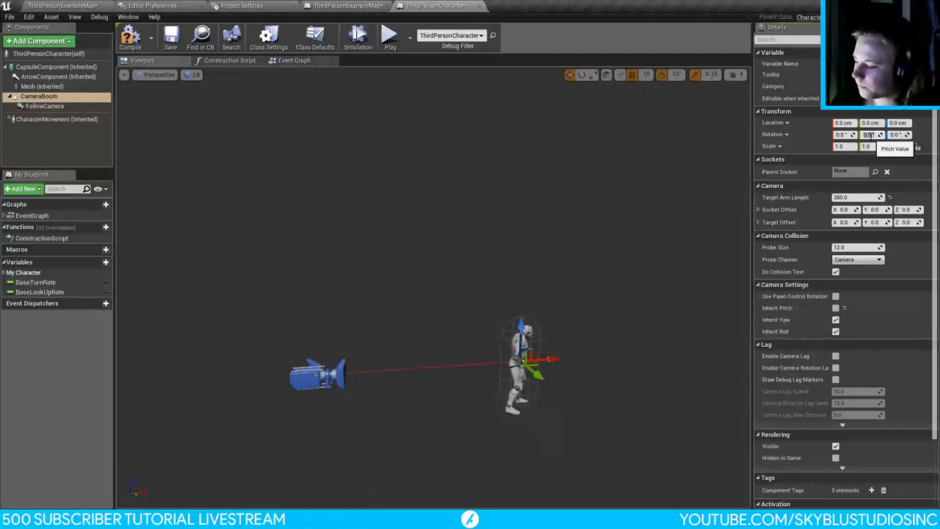
{"action": "left_click_drag", "start_coordinate": [869, 135], "coordinate": [852, 135]}
{"action": "key", "text": "ctrl+s"}
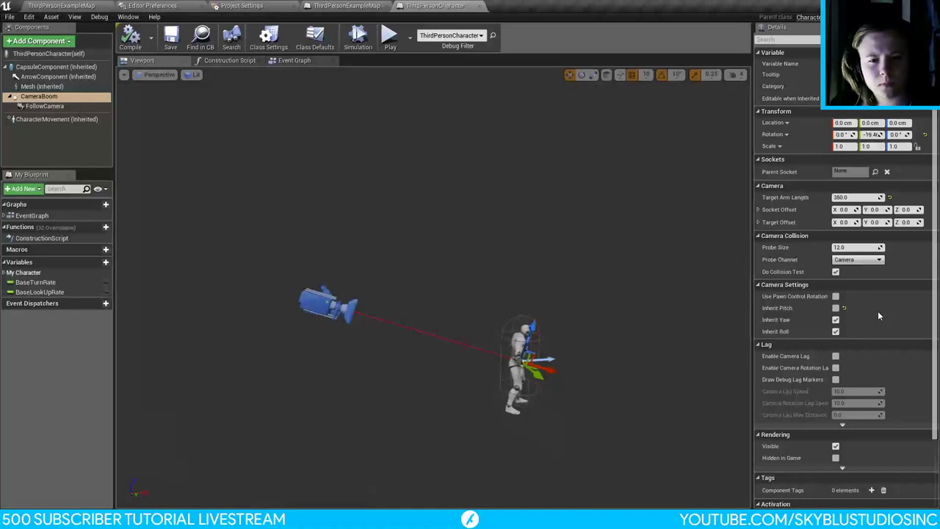
Step: Turn off Inherit Pitch on the camera boom and set its roll (X) rotation to 0
{"action": "left_click", "coordinate": [836, 296]}
{"action": "left_click", "coordinate": [836, 308]}
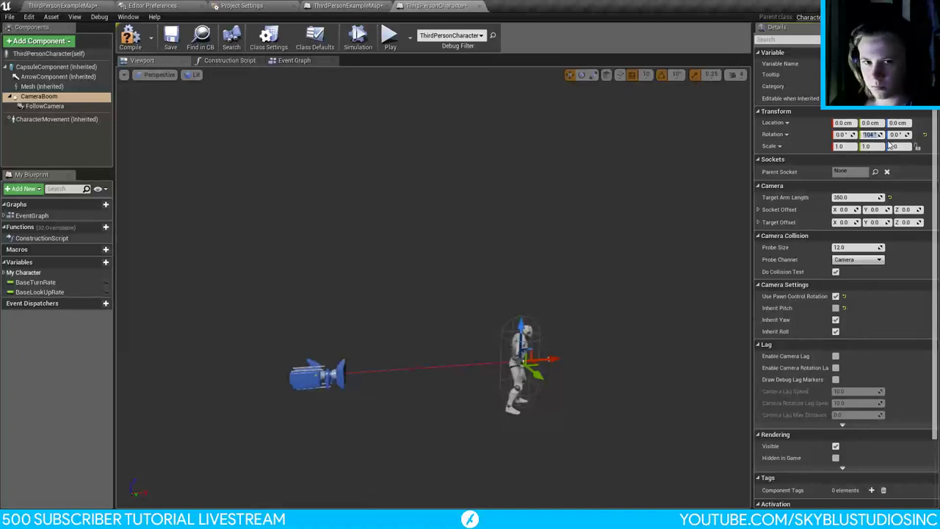
{"action": "left_click", "coordinate": [903, 136]}
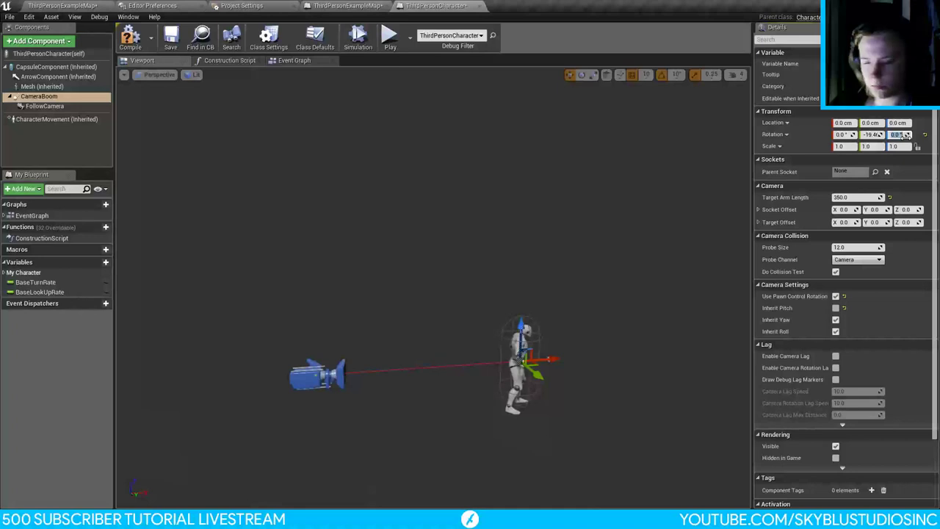
{"action": "left_click", "coordinate": [844, 135]}
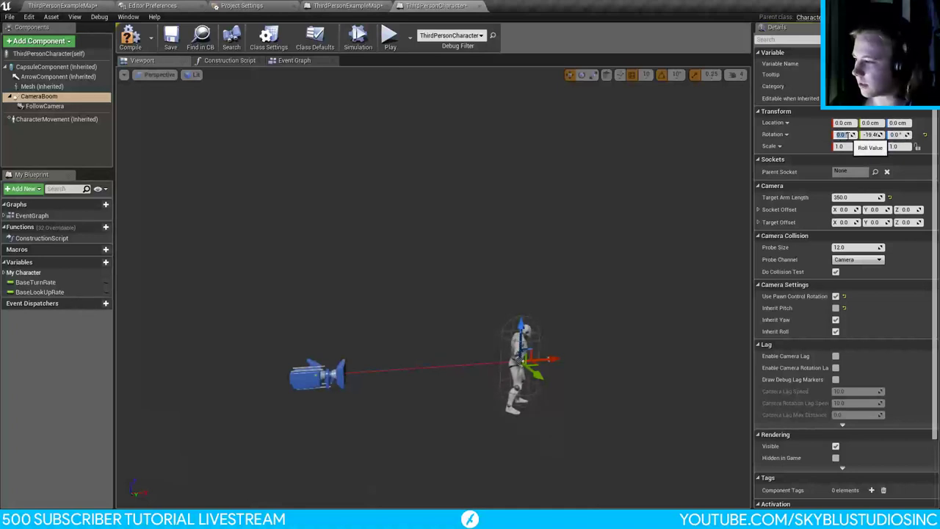
{"action": "double_click", "coordinate": [850, 135]}
{"action": "type", "text": "0"}
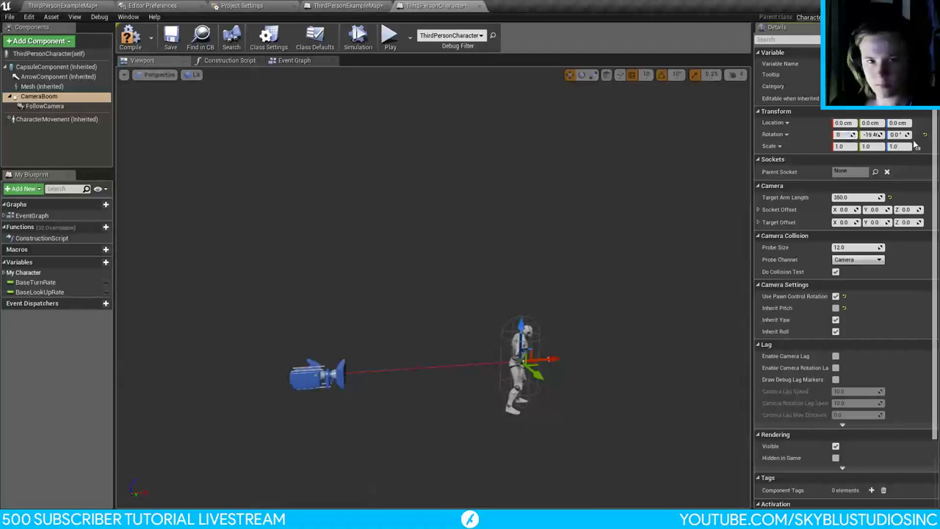
{"action": "left_click", "coordinate": [899, 135]}
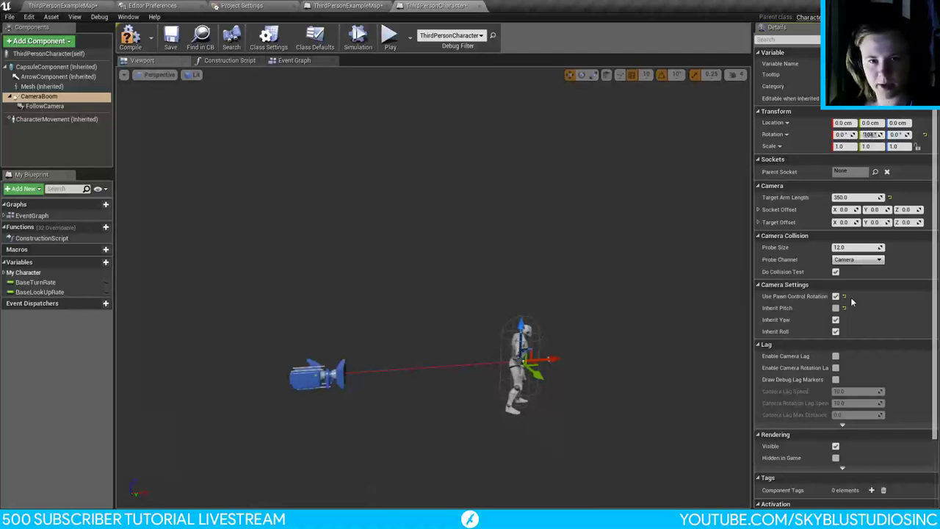
Step: Keep yaw inheritance, turn off Use Pawn Control Rotation, confirm -19.4 pitch, and save all
{"action": "left_click", "coordinate": [836, 321]}
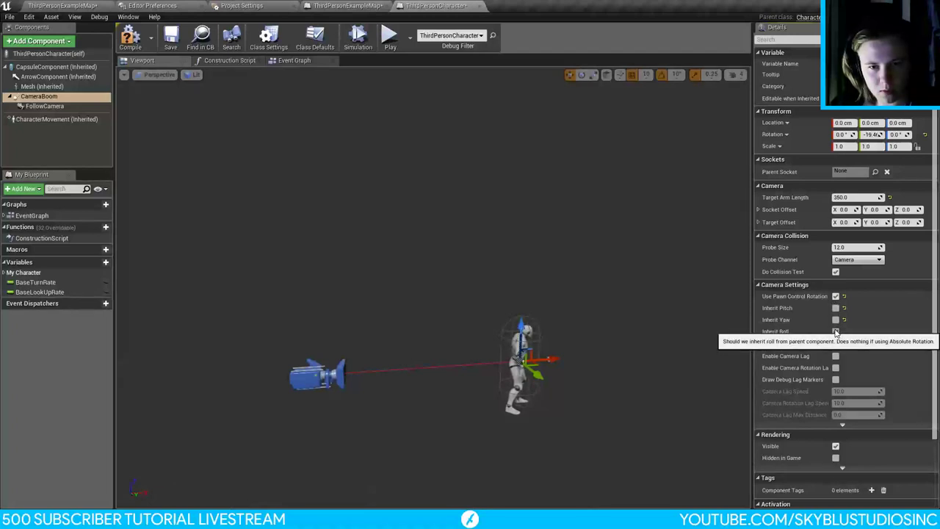
{"action": "left_click", "coordinate": [836, 332]}
{"action": "left_click", "coordinate": [836, 296]}
{"action": "left_click", "coordinate": [835, 319]}
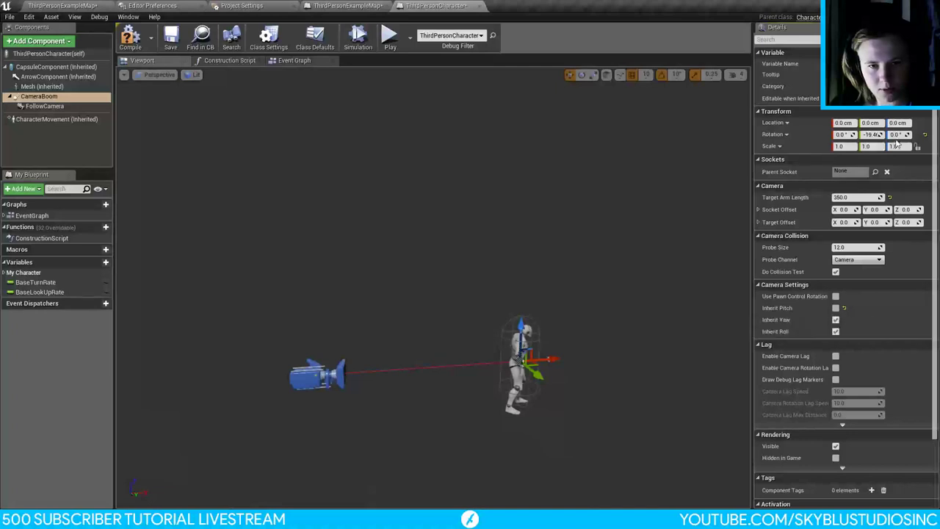
{"action": "left_click", "coordinate": [867, 135]}
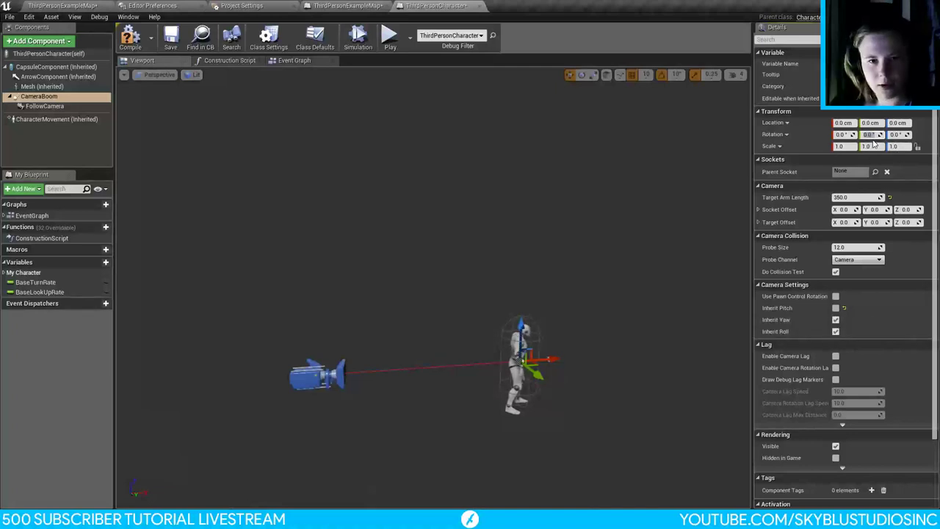
{"action": "key", "text": "Return"}
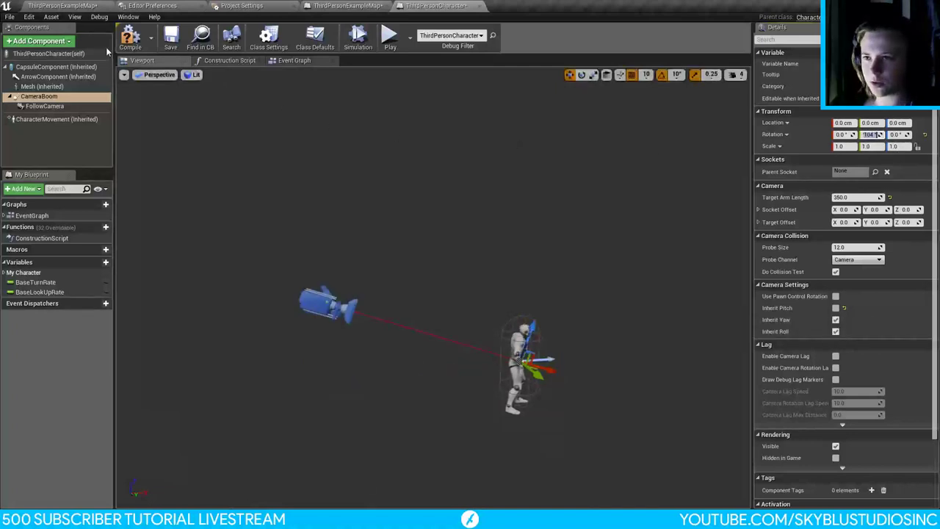
{"action": "key", "text": "ctrl+shift+s"}
Step: Play-test the example map running the character with W, stop with F8, and reopen the character blueprint
{"action": "left_click", "coordinate": [62, 5]}
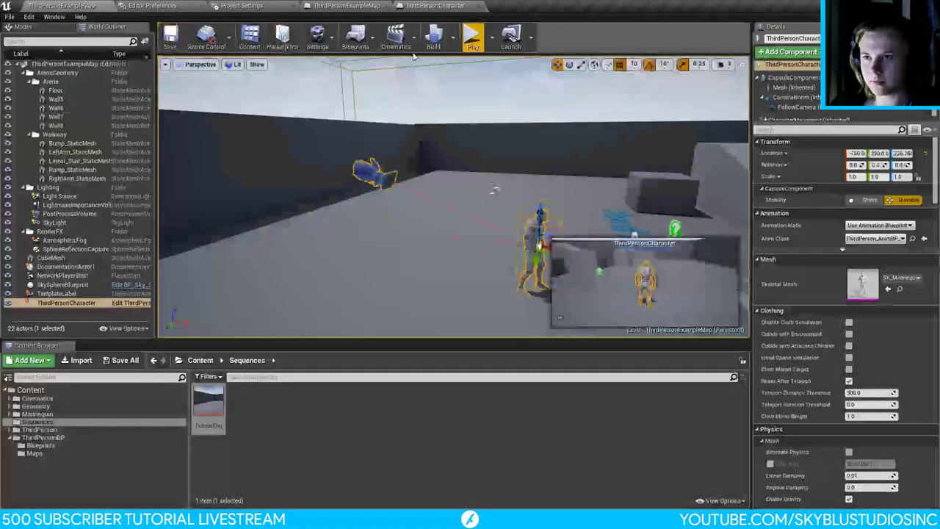
{"action": "left_click", "coordinate": [472, 35]}
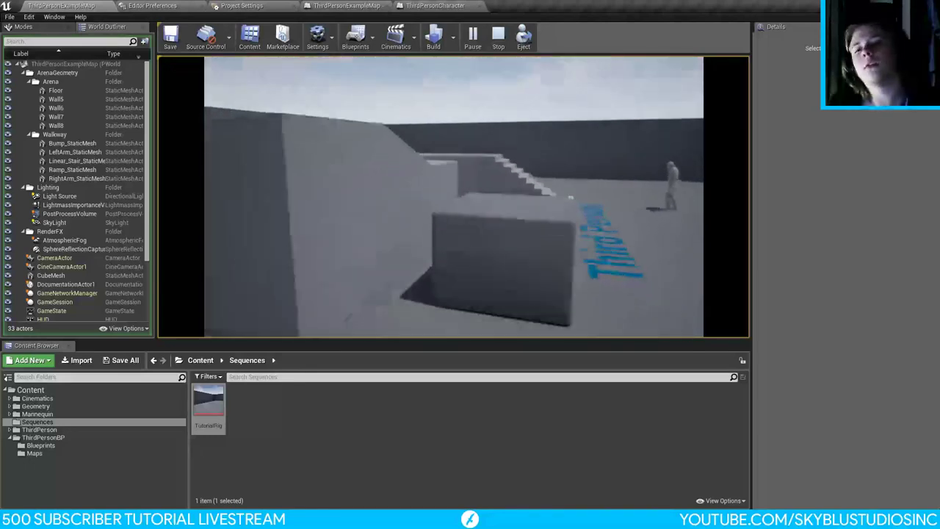
{"action": "key", "text": "w"}
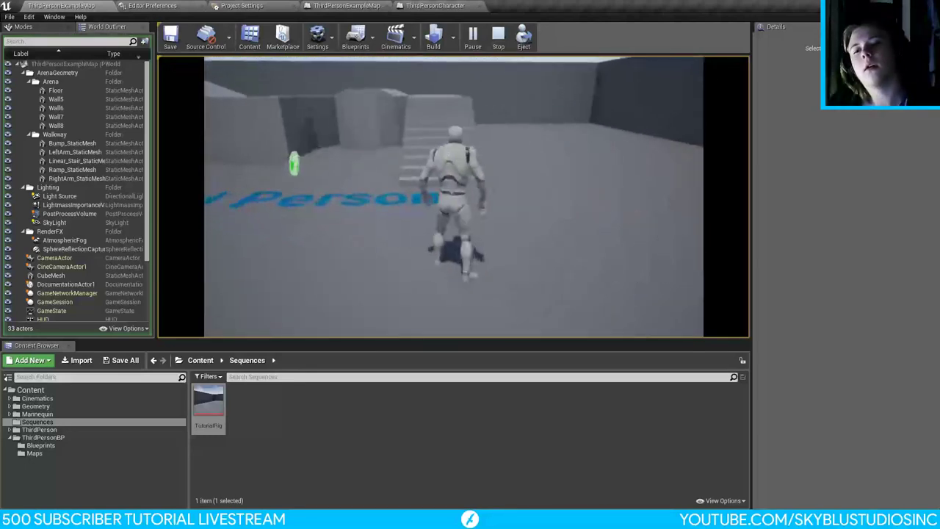
{"action": "key", "text": "w"}
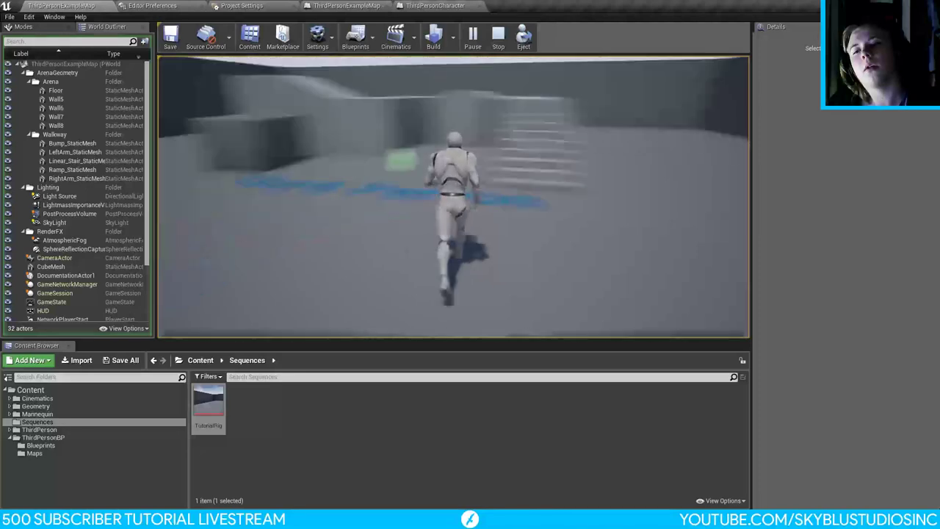
{"action": "key", "text": "w"}
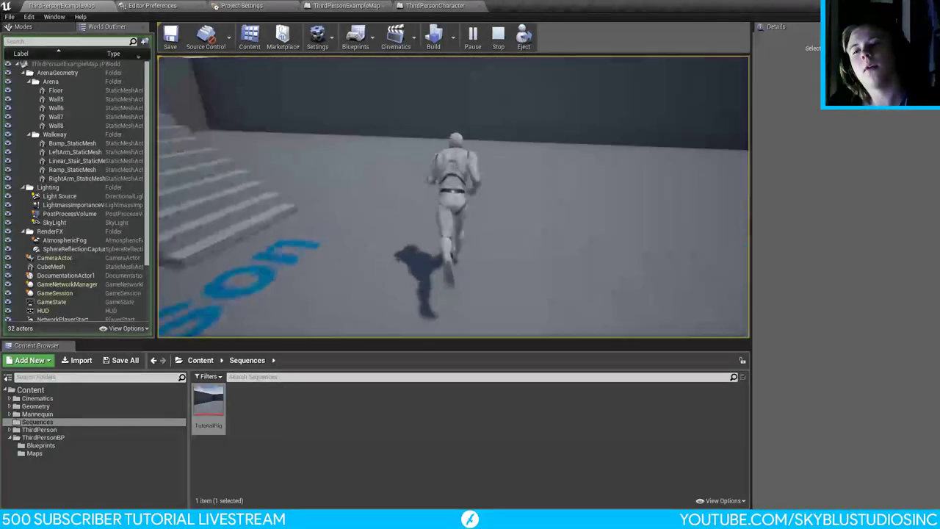
{"action": "key", "text": "w"}
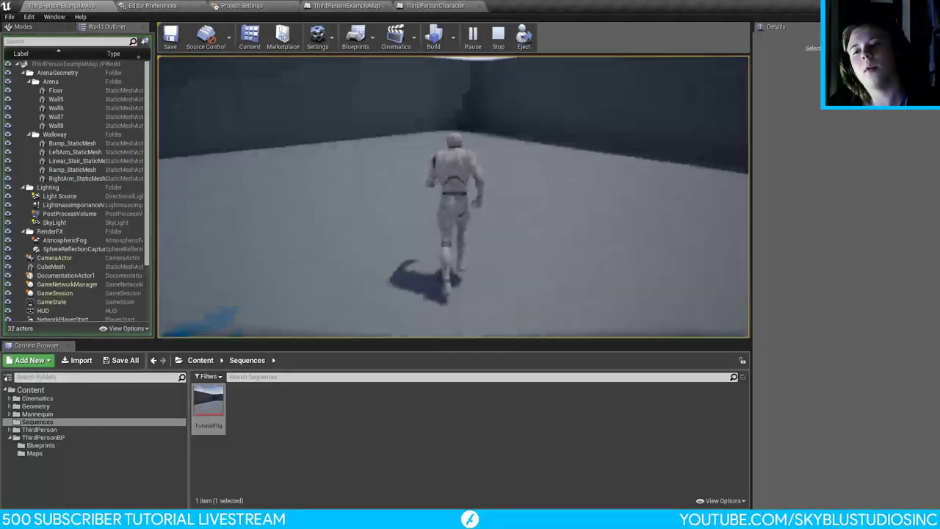
{"action": "key", "text": "w"}
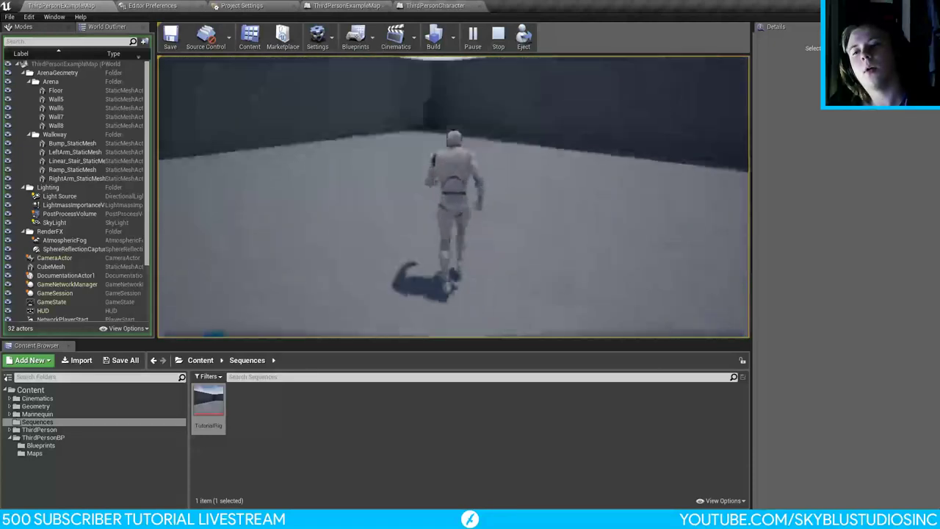
{"action": "key", "text": "F8"}
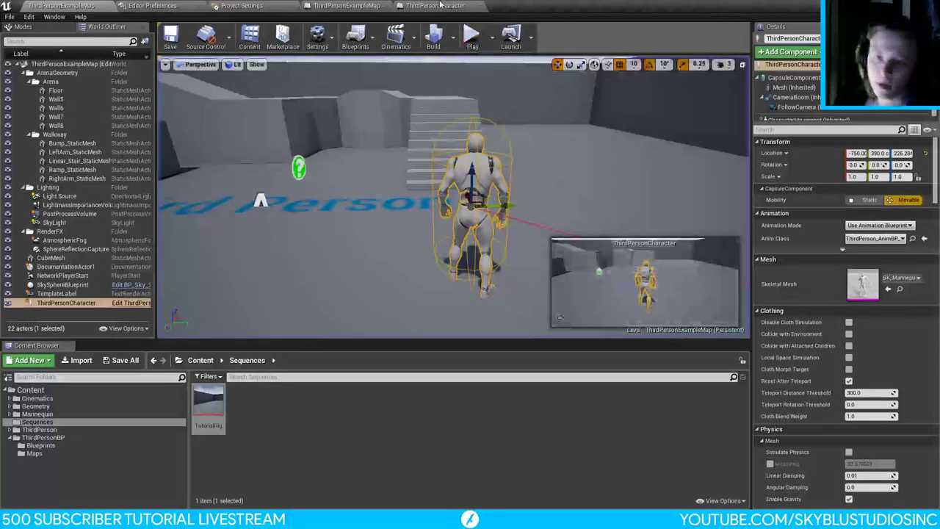
{"action": "left_click", "coordinate": [441, 5]}
Step: Tick Use Pawn Control Rotation on the CameraBoom and scroll through its Details
{"action": "left_click", "coordinate": [835, 296]}
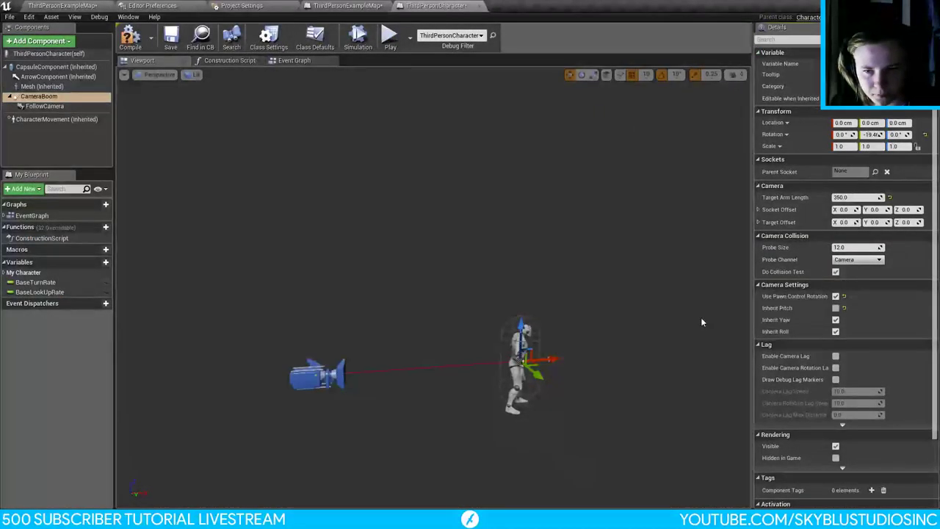
{"action": "scroll", "coordinate": [778, 360], "scroll_direction": "down", "scroll_amount": 3}
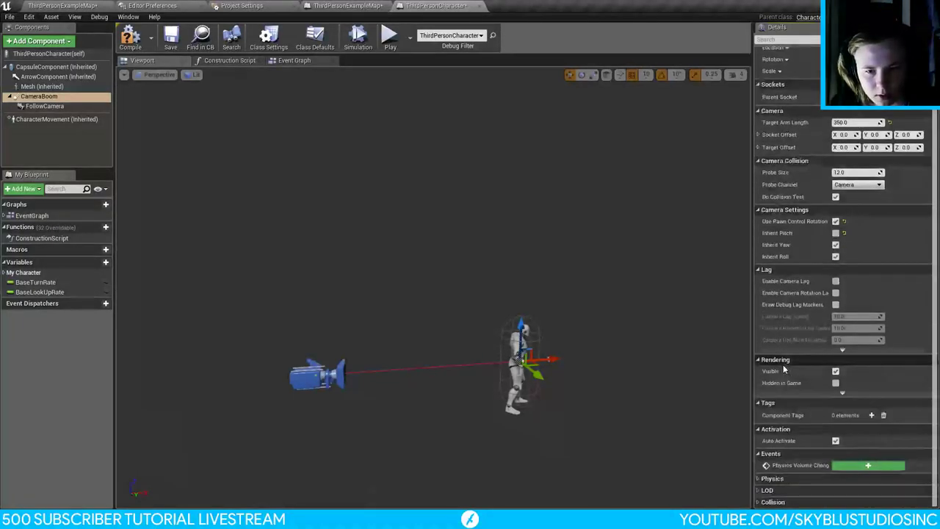
{"action": "scroll", "coordinate": [783, 369], "scroll_direction": "up", "scroll_amount": 3}
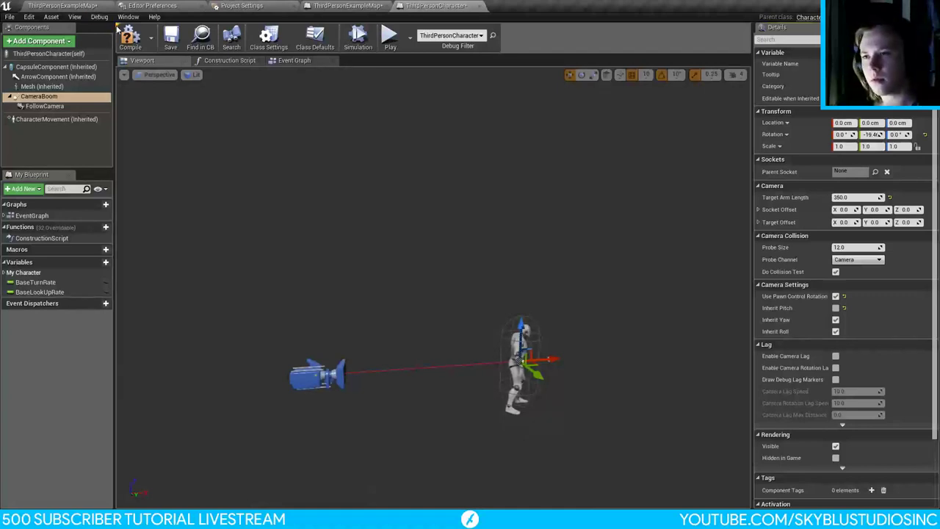
{"action": "left_click", "coordinate": [295, 62]}
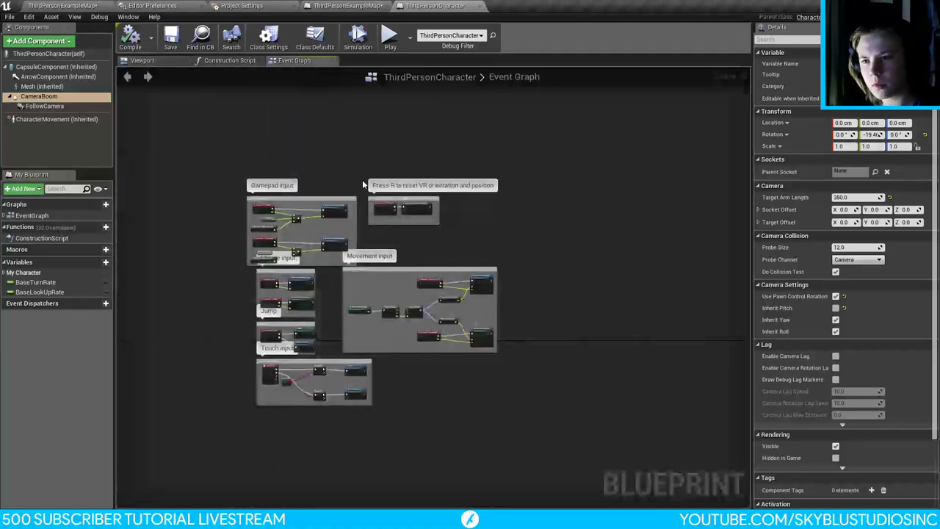
{"action": "scroll", "coordinate": [319, 199], "scroll_direction": "up", "scroll_amount": 3}
{"action": "scroll", "coordinate": [346, 169], "scroll_direction": "up", "scroll_amount": 1}
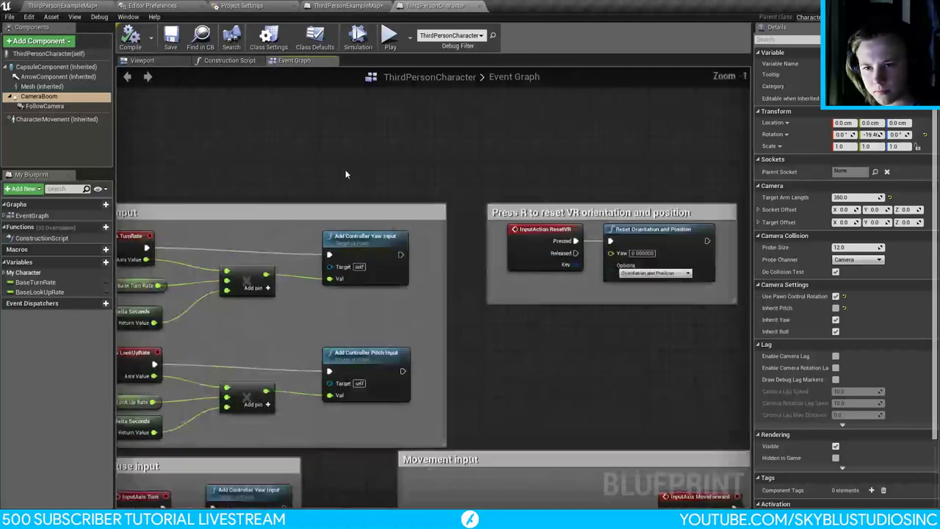
{"action": "right_click_drag", "start_coordinate": [347, 191], "coordinate": [369, 147]}
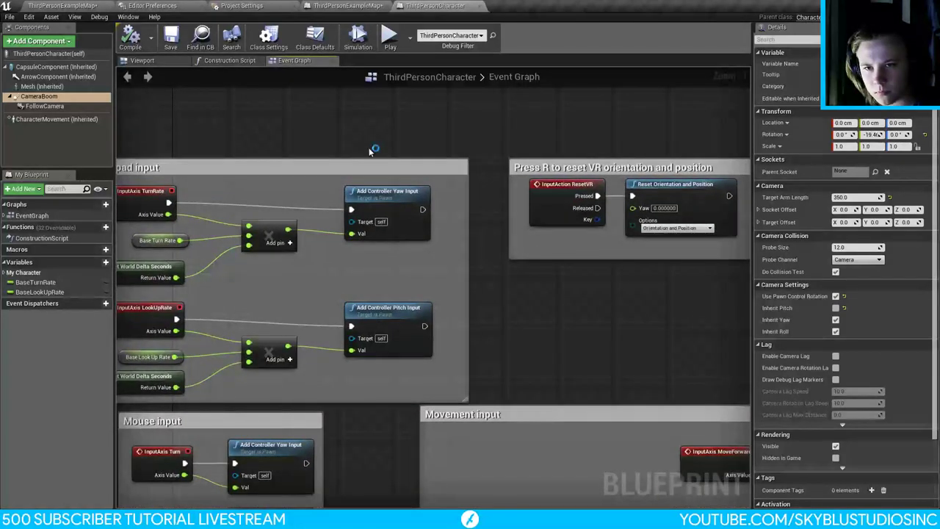
{"action": "left_click_drag", "start_coordinate": [497, 112], "coordinate": [686, 304]}
{"action": "right_click_drag", "start_coordinate": [686, 304], "coordinate": [614, 195]}
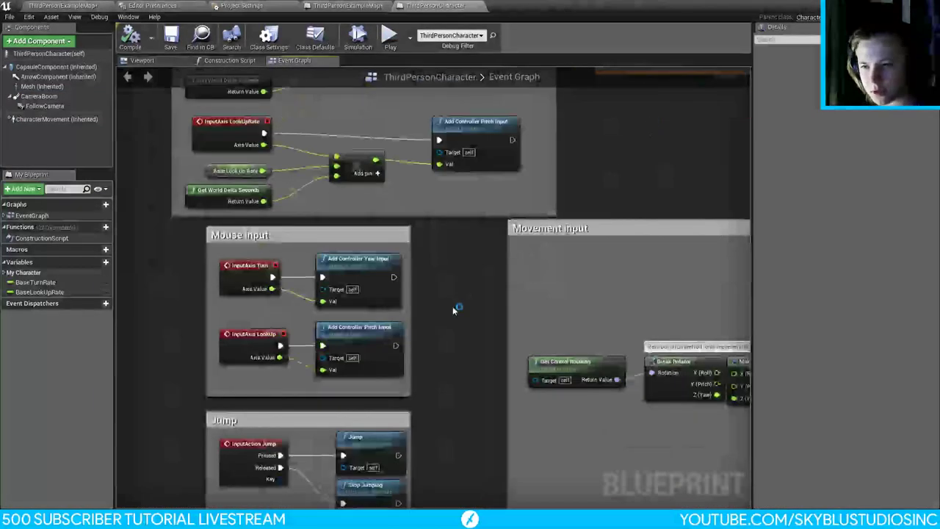
{"action": "right_click_drag", "start_coordinate": [452, 306], "coordinate": [456, 172]}
{"action": "right_click_drag", "start_coordinate": [409, 136], "coordinate": [390, 295]}
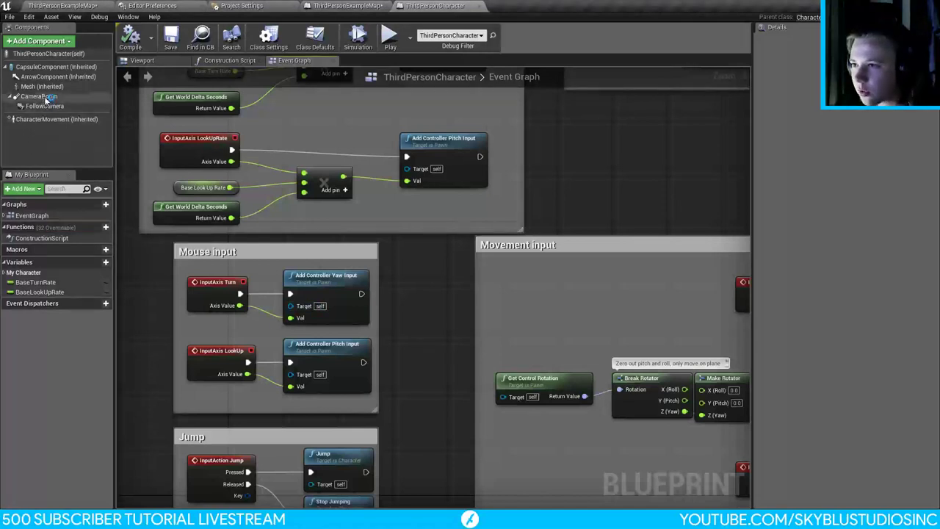
Step: Place a Camera Boom reference and add a SetRelativeRotation node wired into the input's execution
{"action": "left_click_drag", "start_coordinate": [44, 96], "coordinate": [419, 293]}
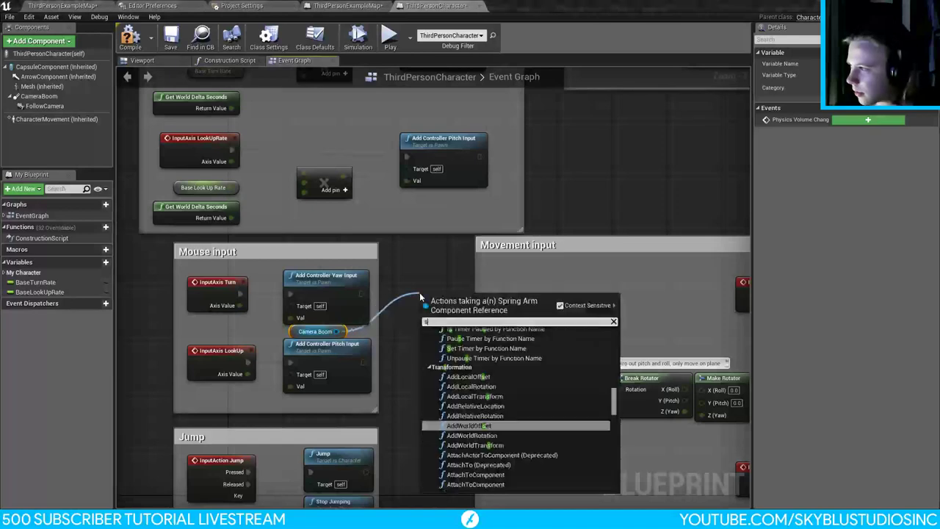
{"action": "type", "text": "set r"}
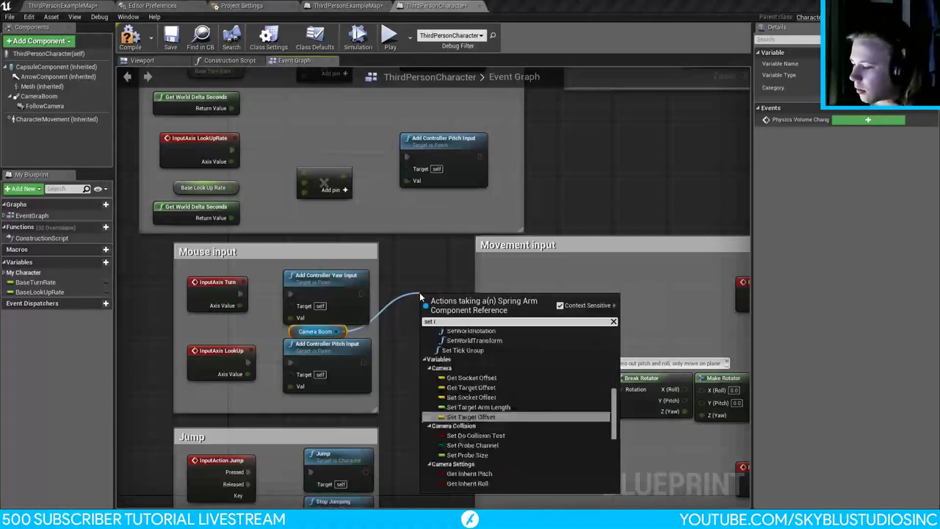
{"action": "type", "text": "otat"}
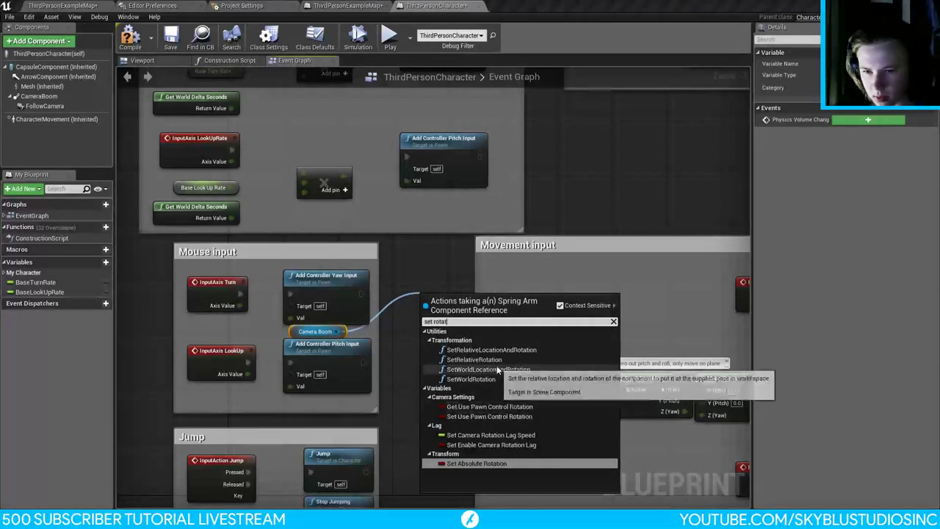
{"action": "left_click", "coordinate": [474, 360]}
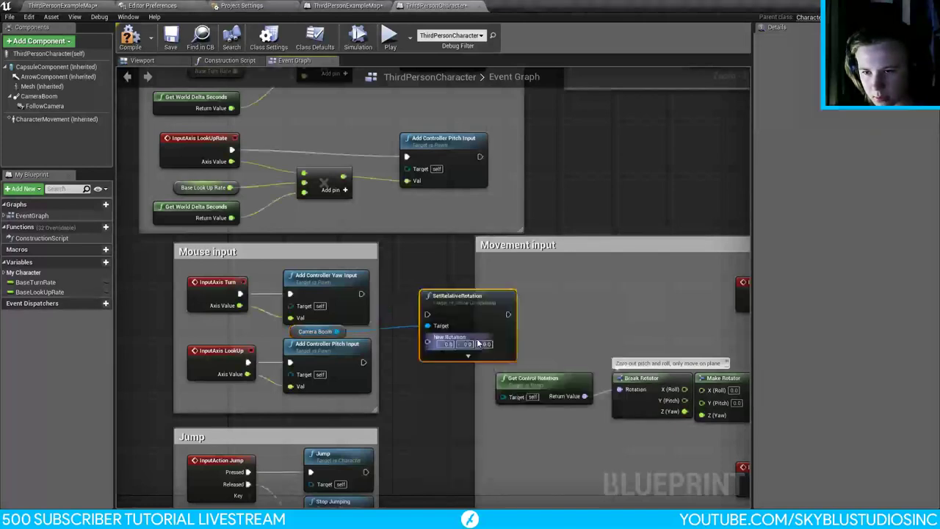
{"action": "left_click_drag", "start_coordinate": [462, 296], "coordinate": [361, 293]}
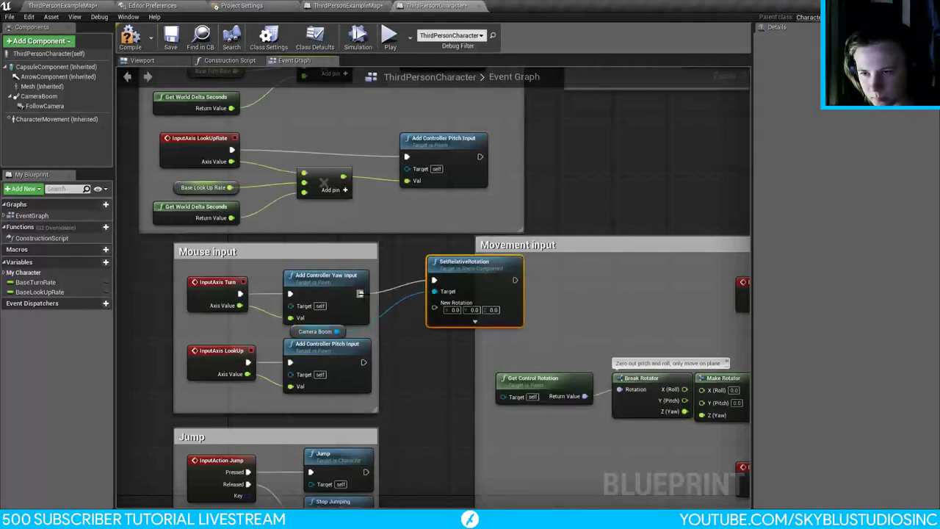
Step: Add a Get Control Rotation node and split its Return Value and the New Rotation pin
{"action": "right_click", "coordinate": [403, 343]}
{"action": "type", "text": "get co"}
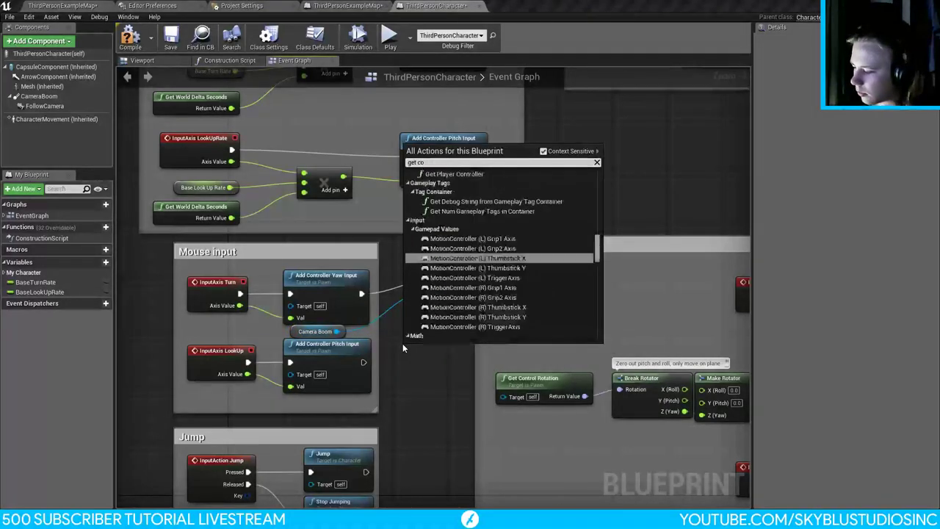
{"action": "type", "text": "ntrol"}
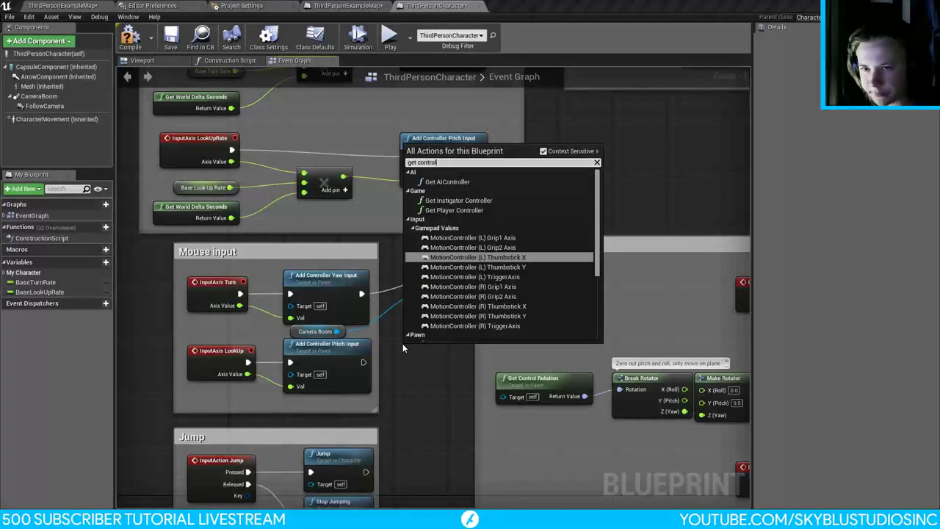
{"action": "scroll", "coordinate": [441, 334], "scroll_direction": "down", "scroll_amount": 3}
{"action": "left_click", "coordinate": [440, 300]}
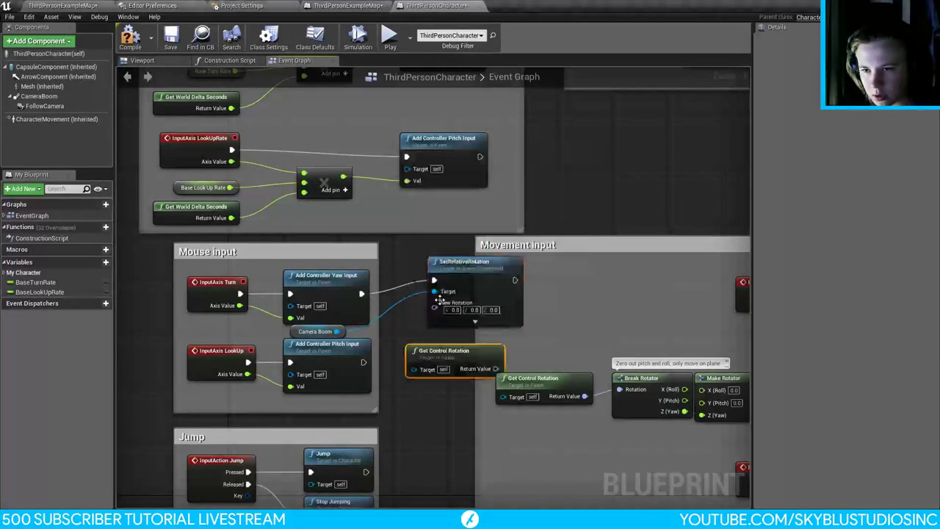
{"action": "left_click_drag", "start_coordinate": [440, 351], "coordinate": [420, 351]}
{"action": "right_click", "coordinate": [475, 369]}
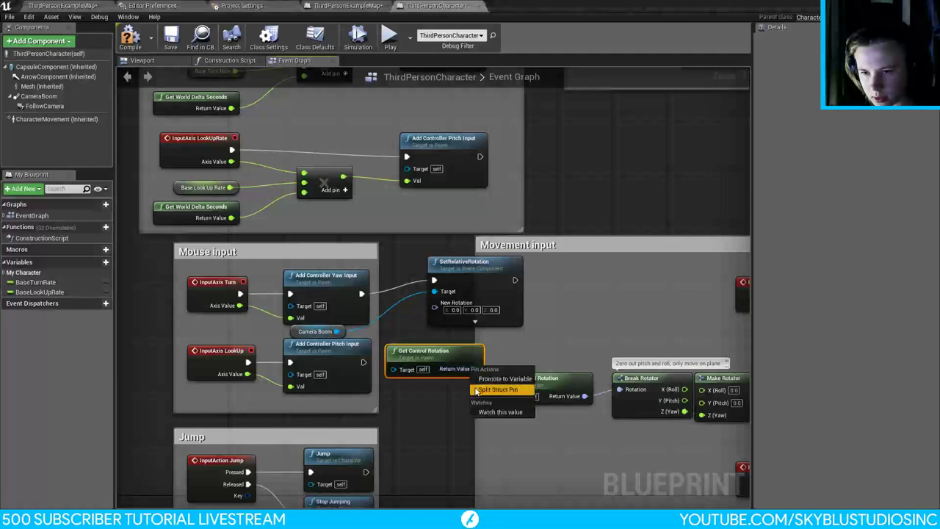
{"action": "left_click", "coordinate": [475, 389]}
{"action": "right_click", "coordinate": [441, 307]}
{"action": "left_click", "coordinate": [473, 326]}
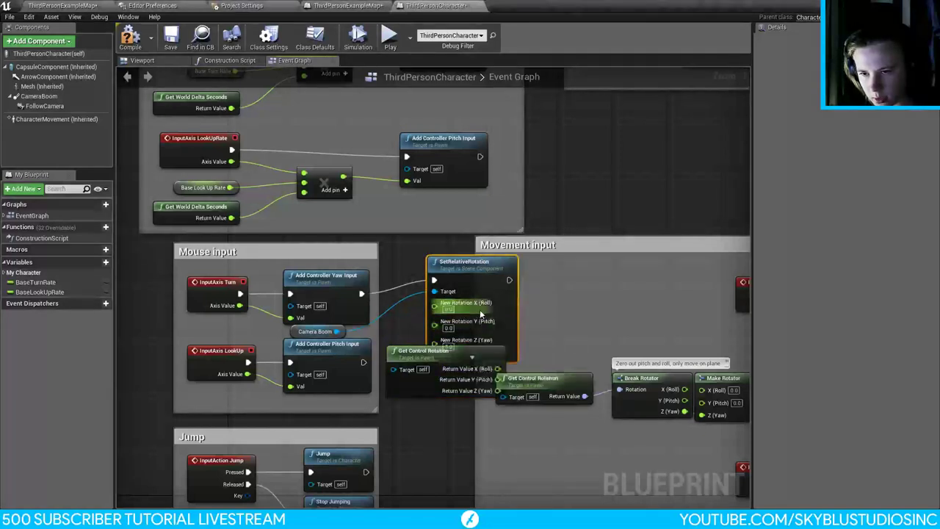
Step: Wire the control rotation's X and Z outputs into New Rotation X and Z
{"action": "left_click_drag", "start_coordinate": [480, 309], "coordinate": [610, 289]}
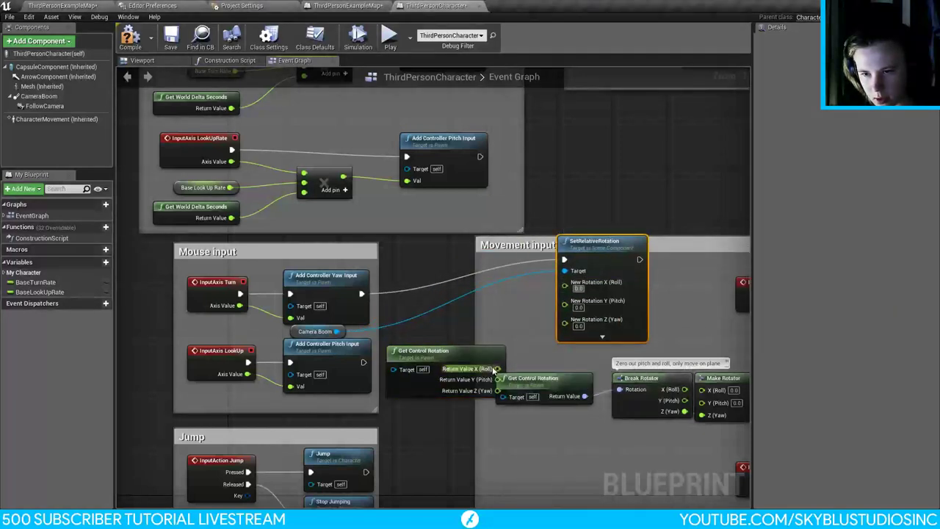
{"action": "left_click_drag", "start_coordinate": [497, 368], "coordinate": [564, 282]}
{"action": "left_click_drag", "start_coordinate": [565, 314], "coordinate": [496, 390]}
{"action": "left_click_drag", "start_coordinate": [337, 331], "coordinate": [406, 318]}
{"action": "type", "text": "rotation"}
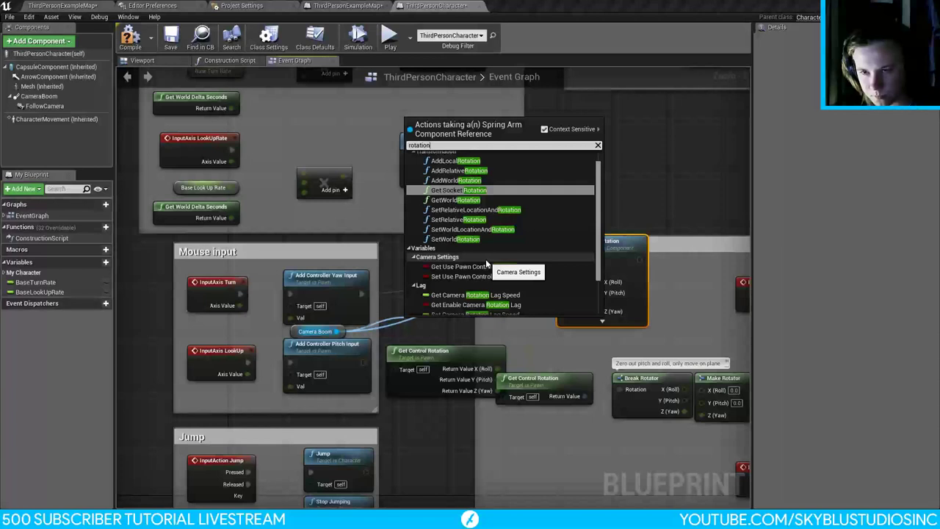
Step: Remove the SetRelativeRotation node from the Event Graph
{"action": "scroll", "coordinate": [485, 263], "scroll_direction": "up", "scroll_amount": 1}
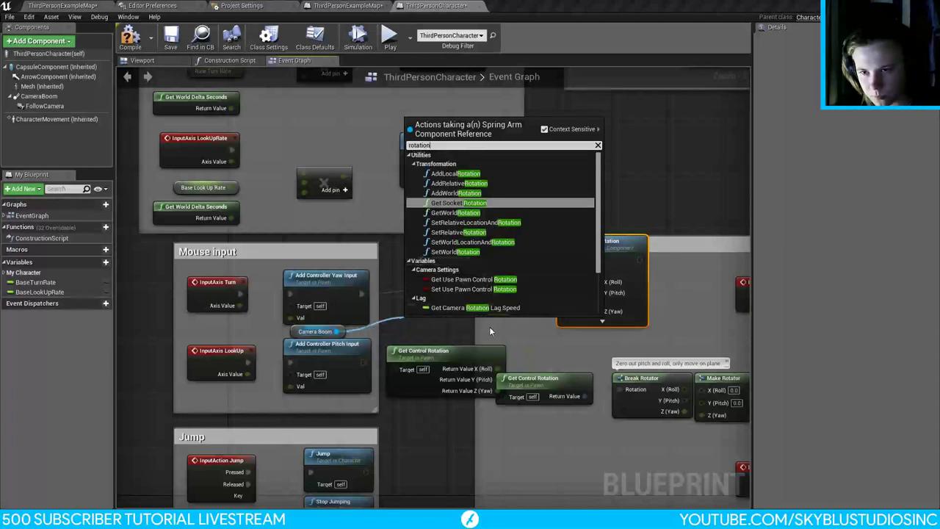
{"action": "left_click", "coordinate": [458, 232]}
{"action": "left_click", "coordinate": [624, 242]}
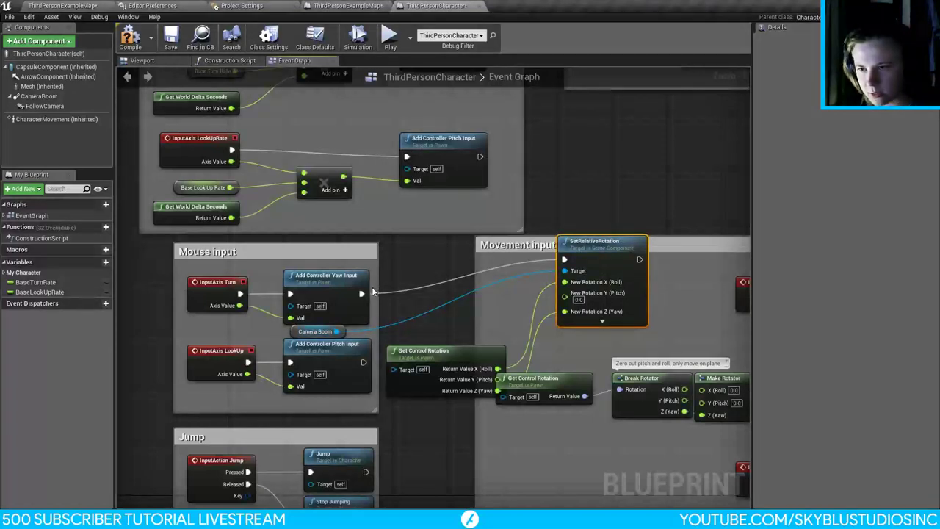
{"action": "key", "text": "Delete"}
Step: Add a Camera Boom SetWorldRotation after the yaw input, split New Rotation, and feed control roll into X
{"action": "left_click_drag", "start_coordinate": [361, 293], "coordinate": [498, 273]}
{"action": "type", "text": "set"}
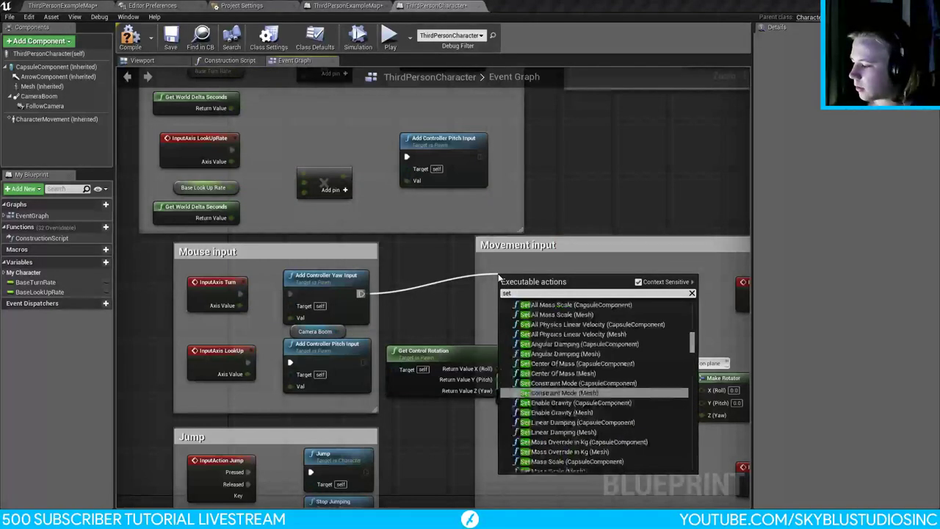
{"action": "type", "text": " wo"}
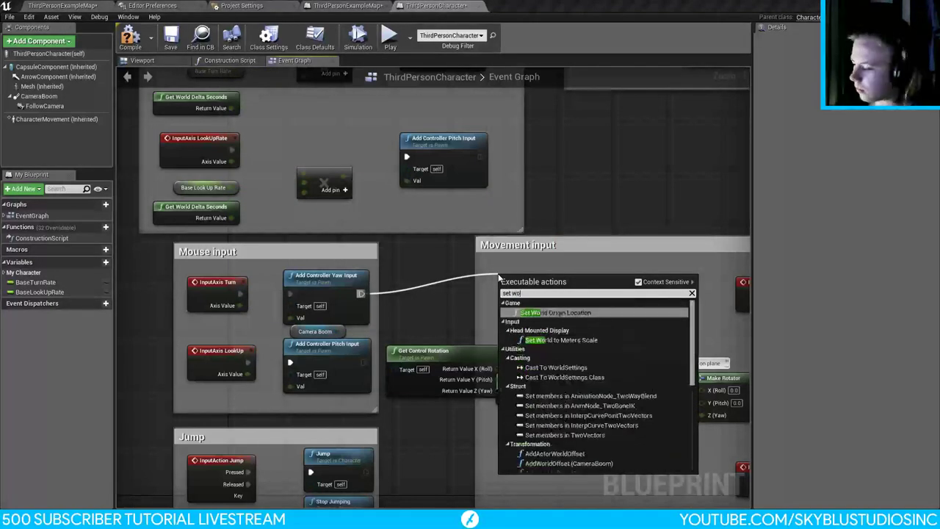
{"action": "type", "text": "rld ro"}
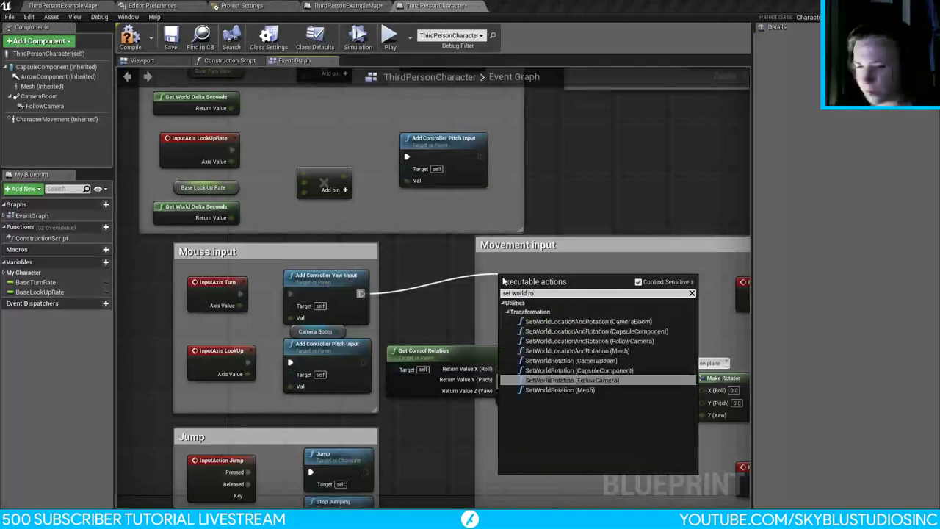
{"action": "left_click", "coordinate": [597, 369]}
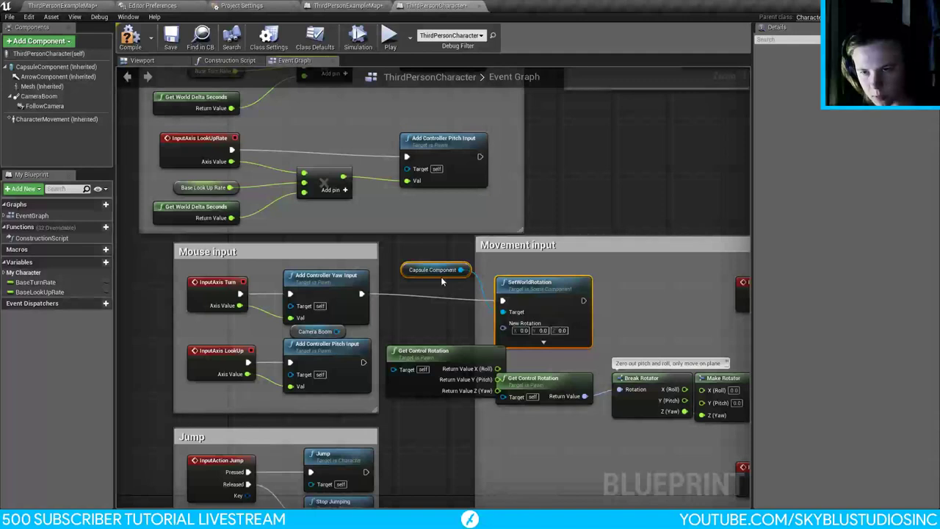
{"action": "key", "text": "Delete"}
{"action": "left_click_drag", "start_coordinate": [336, 331], "coordinate": [548, 275]}
{"action": "right_click", "coordinate": [503, 301]}
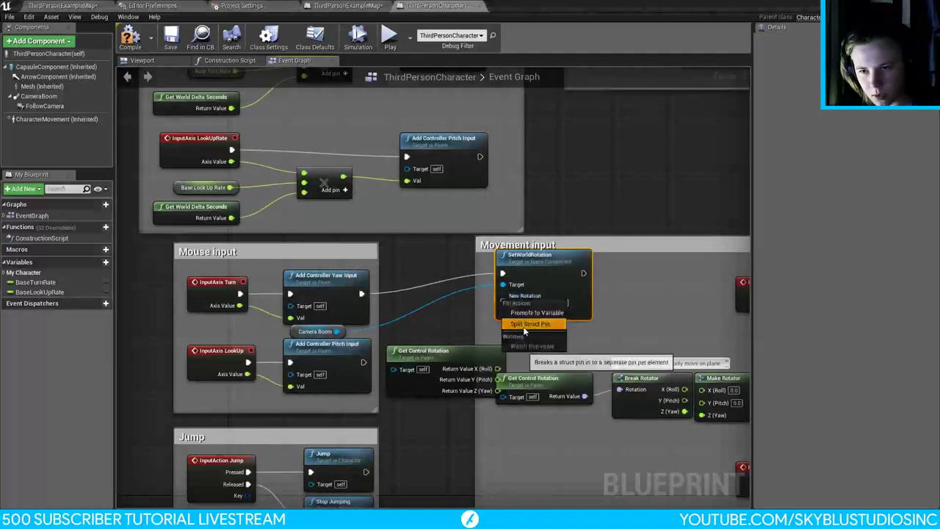
{"action": "left_click", "coordinate": [525, 327]}
{"action": "left_click_drag", "start_coordinate": [504, 300], "coordinate": [503, 326]}
Step: Add a Camera Boom GetWorldRotation, split its output, and feed its pitch into SetWorldRotation
{"action": "left_click", "coordinate": [297, 330]}
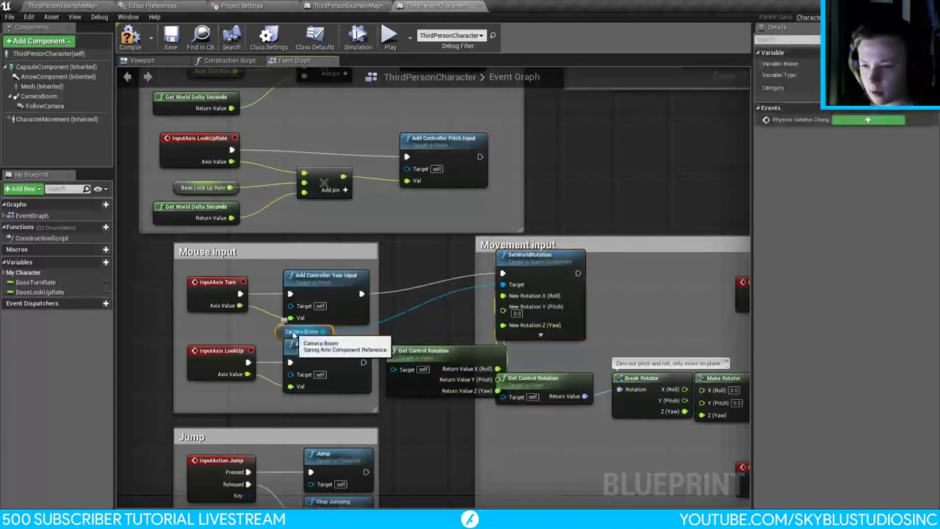
{"action": "left_click_drag", "start_coordinate": [297, 330], "coordinate": [406, 324]}
{"action": "left_click", "coordinate": [466, 315]}
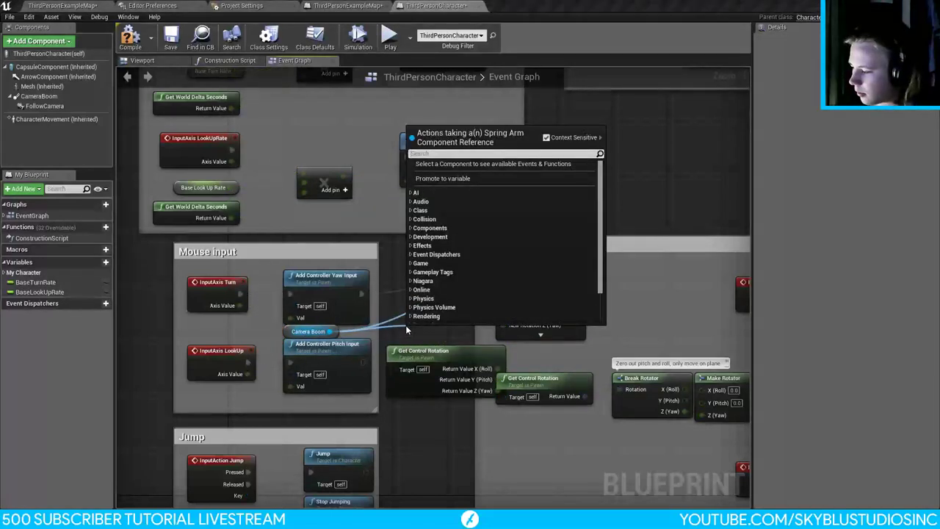
{"action": "type", "text": "worl"}
{"action": "type", "text": "d rotat"}
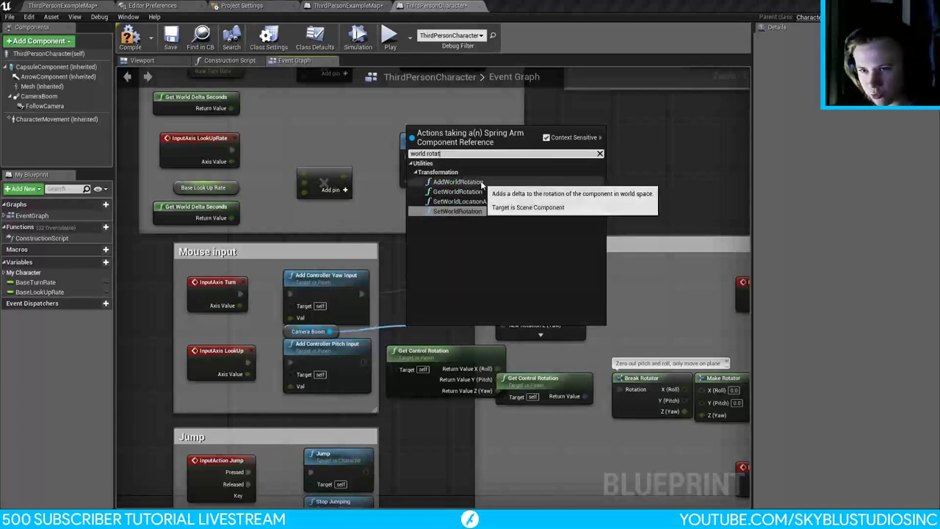
{"action": "left_click", "coordinate": [479, 192]}
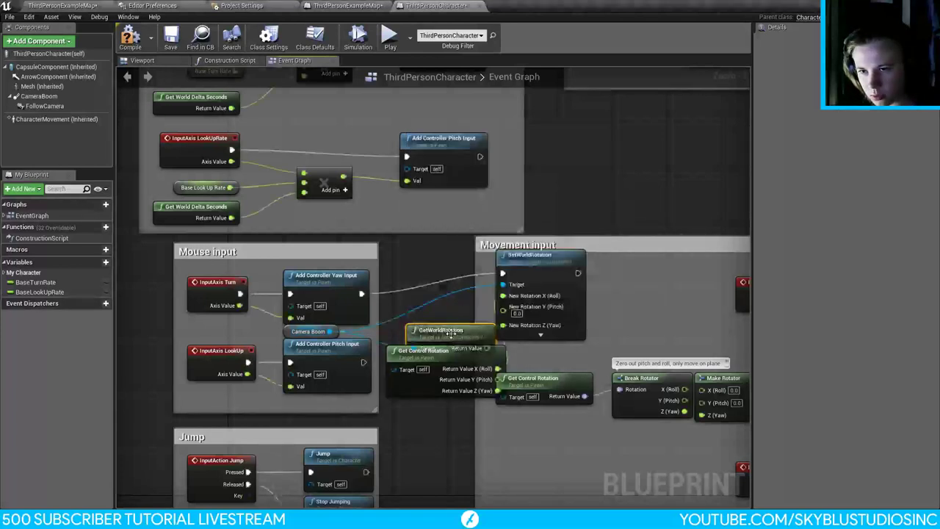
{"action": "left_click_drag", "start_coordinate": [467, 320], "coordinate": [503, 307]}
{"action": "key", "text": "Escape"}
{"action": "right_click", "coordinate": [461, 328]}
{"action": "left_click", "coordinate": [461, 328]}
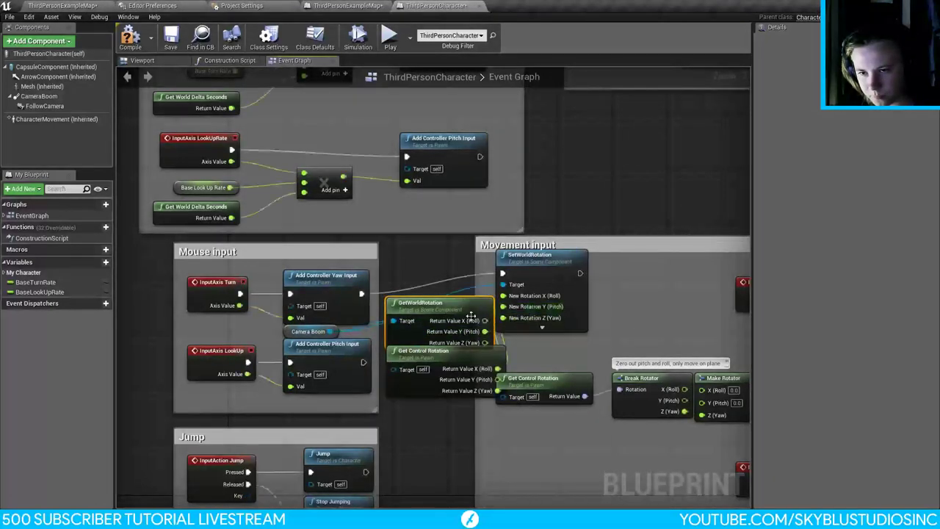
Step: Paste a second SetWorldRotation and run it after Add Controller Pitch Input in the Movement box
{"action": "left_click", "coordinate": [432, 427]}
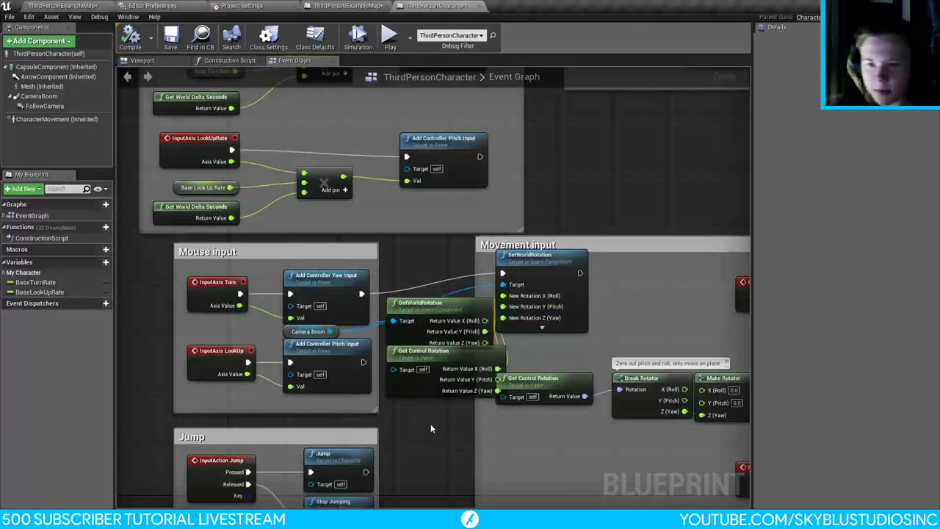
{"action": "key", "text": "ctrl+v"}
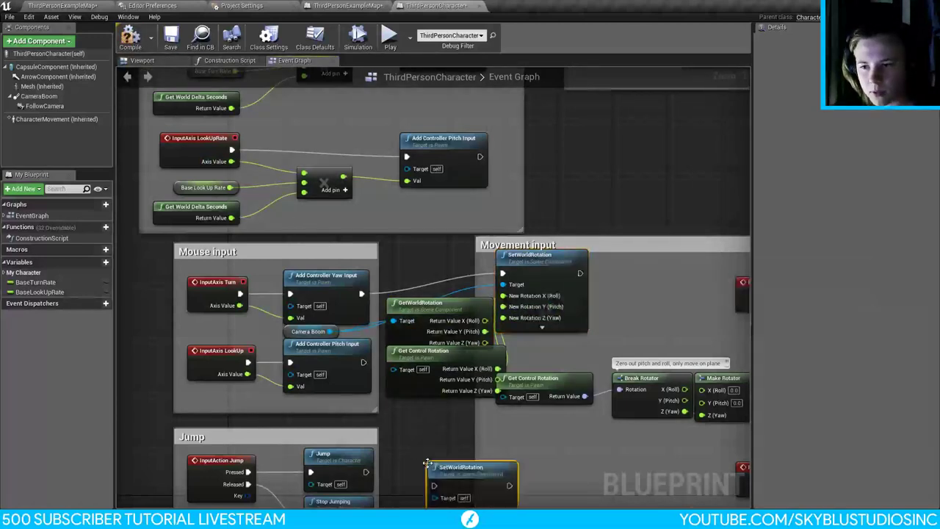
{"action": "right_click_drag", "start_coordinate": [438, 483], "coordinate": [456, 391]}
{"action": "left_click_drag", "start_coordinate": [455, 391], "coordinate": [383, 272]}
{"action": "left_click_drag", "start_coordinate": [464, 377], "coordinate": [531, 353]}
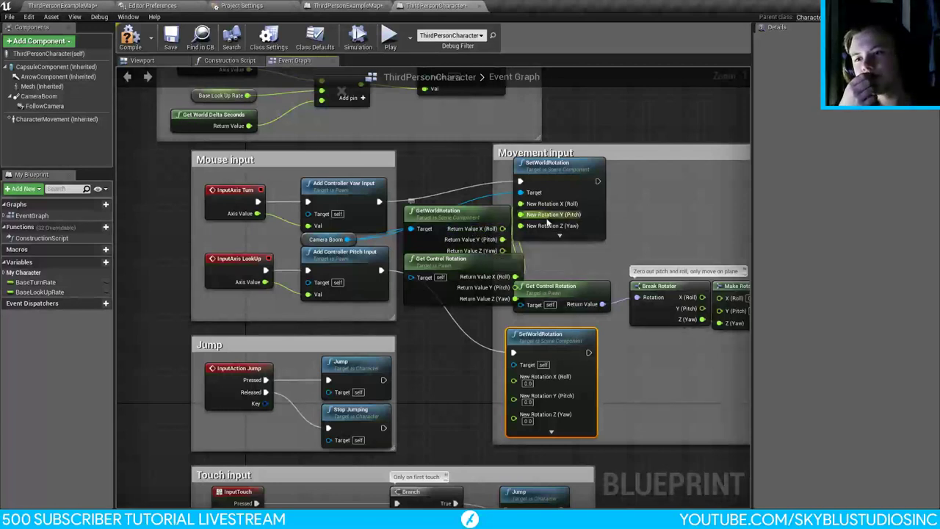
Step: Select the first SetWorldRotation, GetWorldRotation and split Get Control Rotation nodes
{"action": "left_click", "coordinate": [551, 168]}
{"action": "left_click", "coordinate": [456, 213], "text": "ctrl"}
{"action": "left_click", "coordinate": [494, 263], "text": "ctrl"}
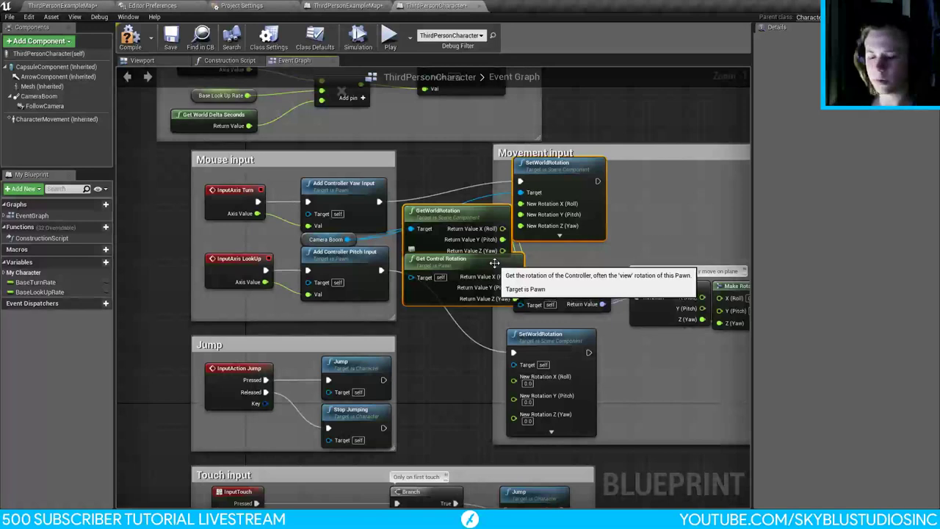
Step: Delete the selected rotation nodes and the remaining SetWorldRotation, then close the focal length calculator
{"action": "key", "text": "Delete"}
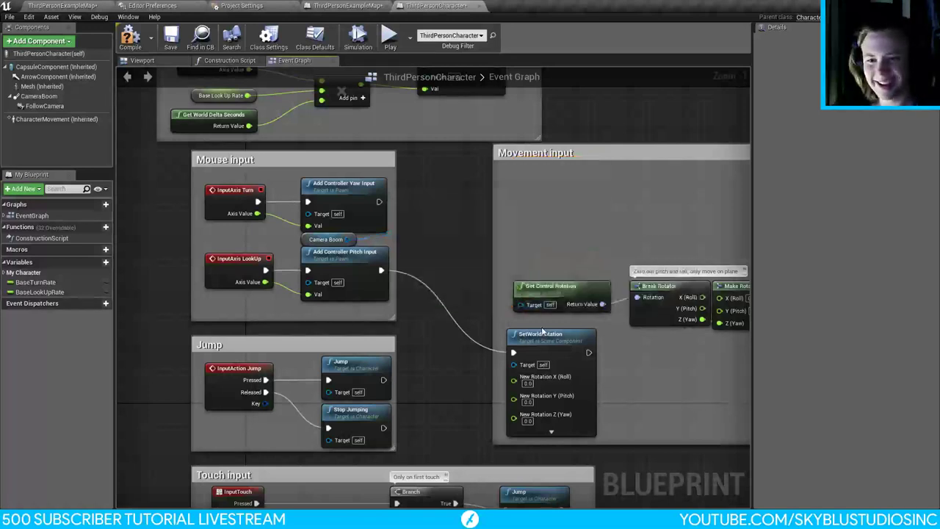
{"action": "left_click", "coordinate": [588, 364]}
{"action": "key", "text": "Delete"}
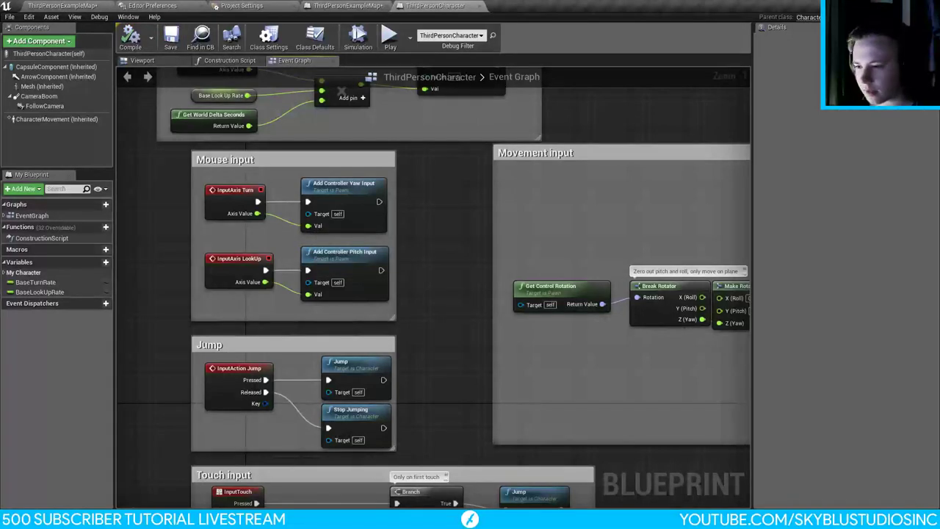
{"action": "mouse_move", "coordinate": [110, 523]}
{"action": "left_click", "coordinate": [188, 445]}
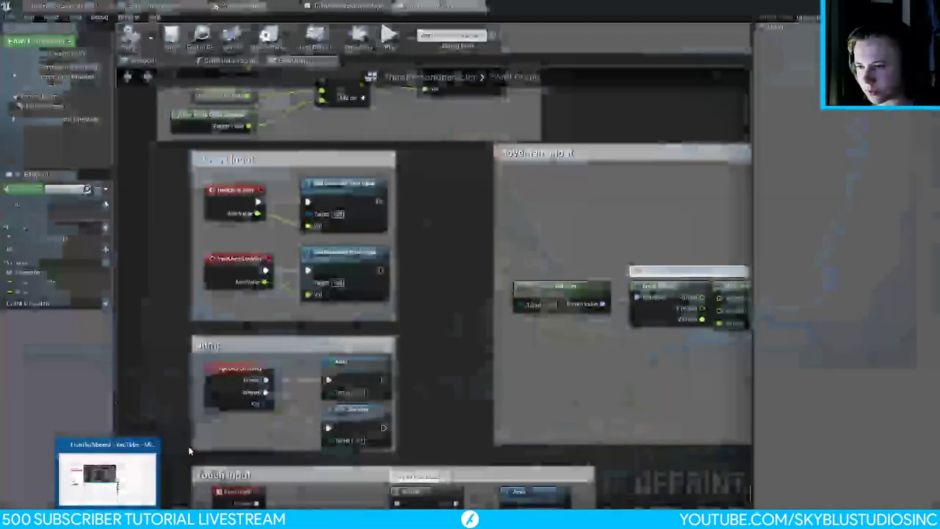
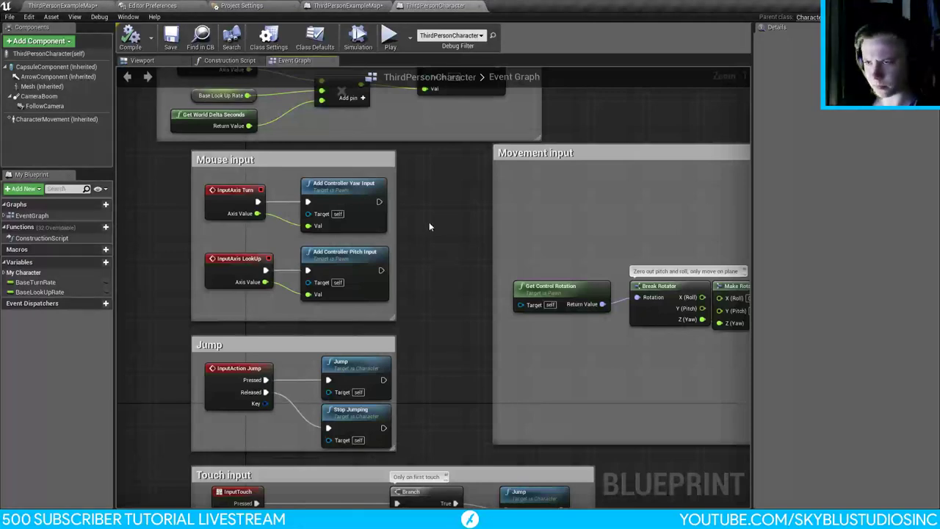
Step: Inspect the FollowCamera and CameraBoom components, then compile the character blueprint
{"action": "right_click_drag", "start_coordinate": [429, 227], "coordinate": [389, 254]}
{"action": "left_click", "coordinate": [143, 60]}
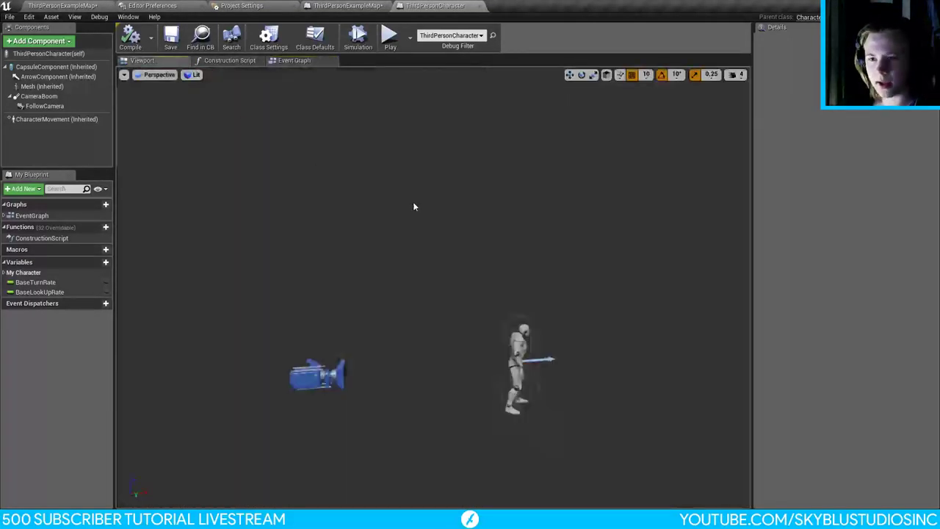
{"action": "left_click", "coordinate": [314, 376]}
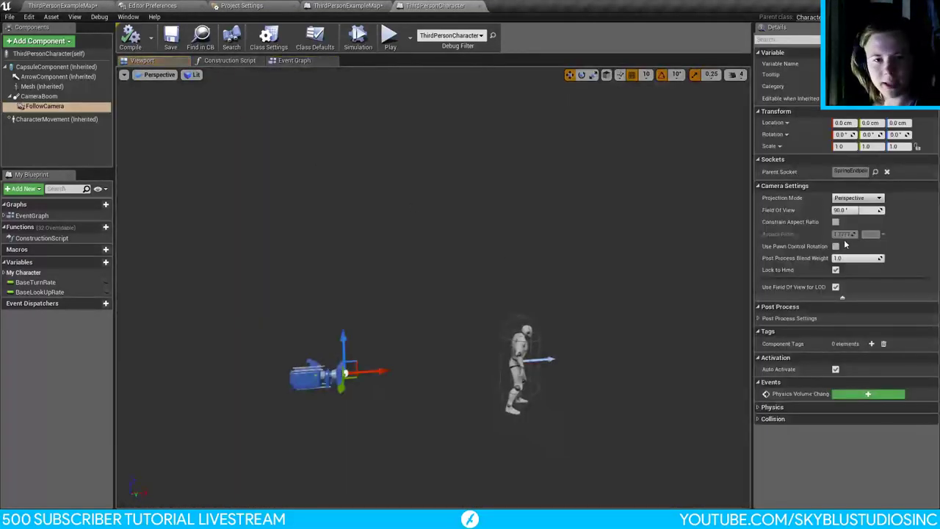
{"action": "left_click", "coordinate": [39, 96]}
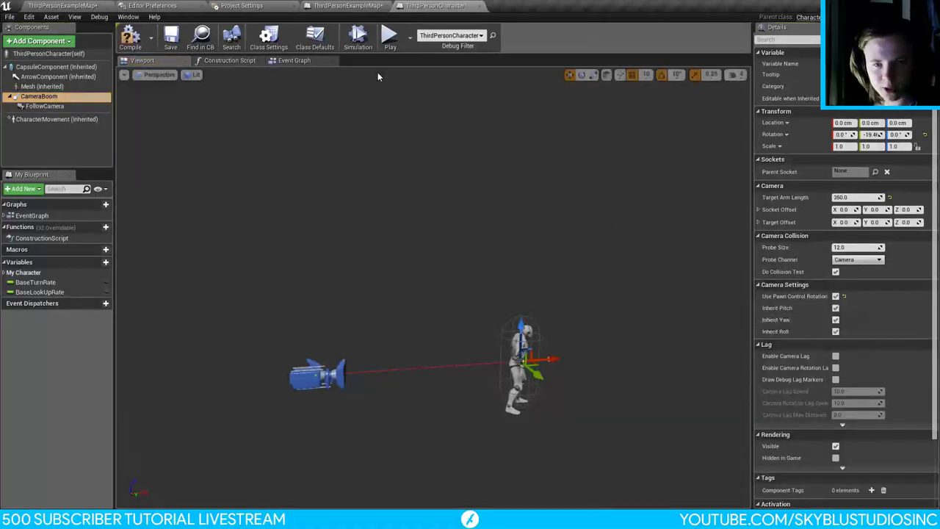
{"action": "left_click", "coordinate": [294, 61]}
{"action": "right_click_drag", "start_coordinate": [423, 254], "coordinate": [382, 266]}
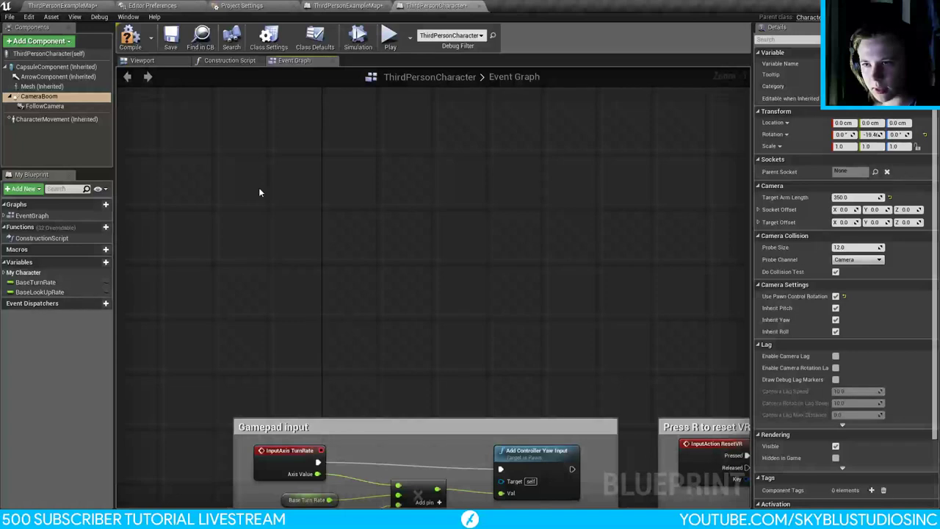
{"action": "left_click", "coordinate": [130, 37]}
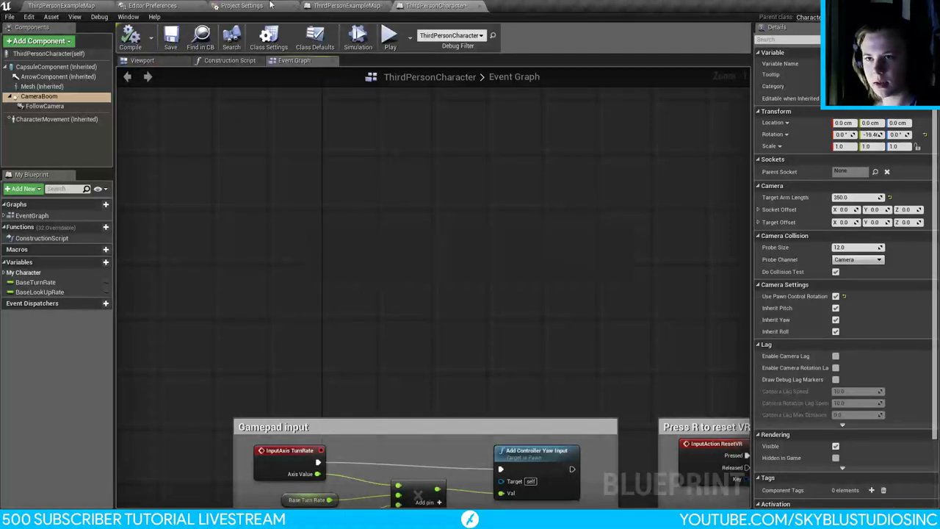
Step: In the Level Blueprint, box-select Delay and Enable Input and shift them right
{"action": "left_click", "coordinate": [347, 5]}
{"action": "right_click_drag", "start_coordinate": [551, 184], "coordinate": [422, 157]}
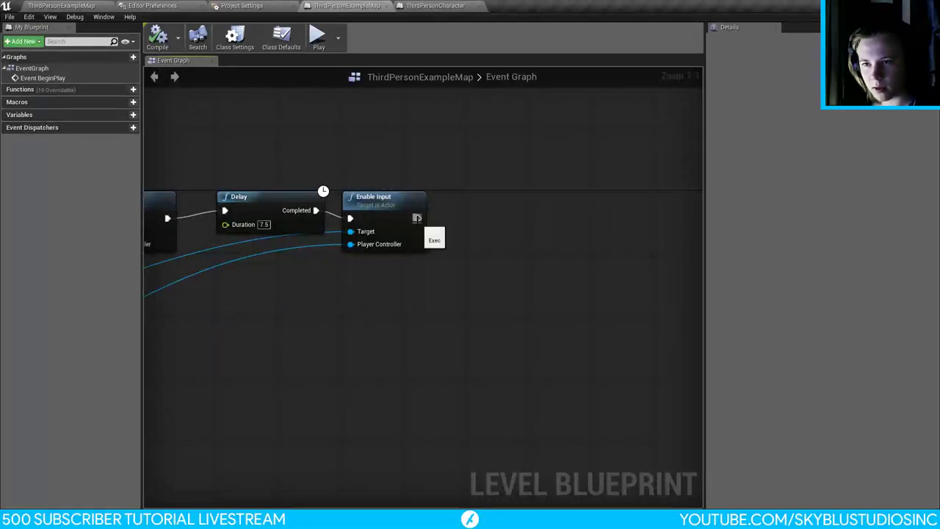
{"action": "right_click_drag", "start_coordinate": [374, 191], "coordinate": [300, 161]}
{"action": "left_click_drag", "start_coordinate": [301, 162], "coordinate": [376, 188]}
{"action": "left_click_drag", "start_coordinate": [407, 161], "coordinate": [608, 273]}
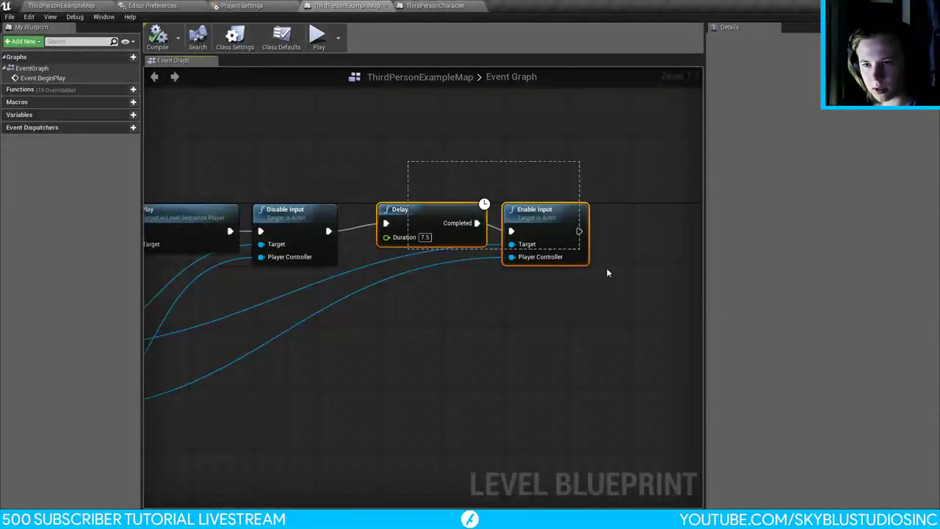
{"action": "left_click_drag", "start_coordinate": [434, 214], "coordinate": [563, 214]}
{"action": "left_click", "coordinate": [445, 223]}
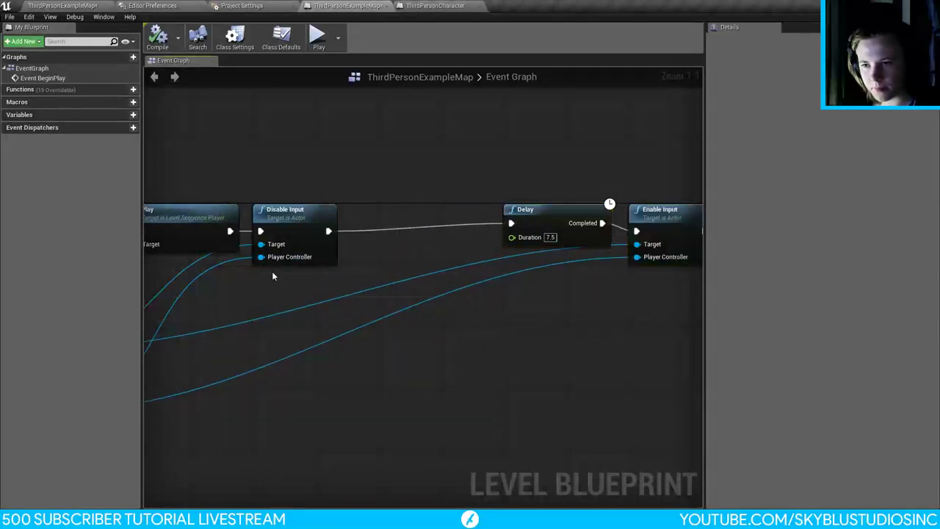
{"action": "right_click_drag", "start_coordinate": [272, 276], "coordinate": [343, 274]}
Step: Add Get Player Pawn and a Cast To ThirdPersonCharacter node fed by its Return Value
{"action": "right_click", "coordinate": [343, 274]}
{"action": "type", "text": "get pla"}
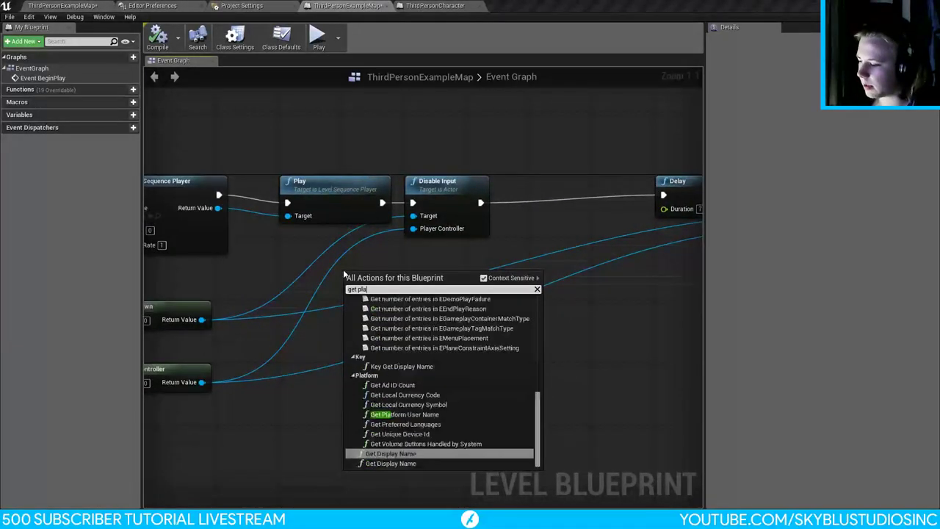
{"action": "type", "text": "yer pawn"}
{"action": "key", "text": "Return"}
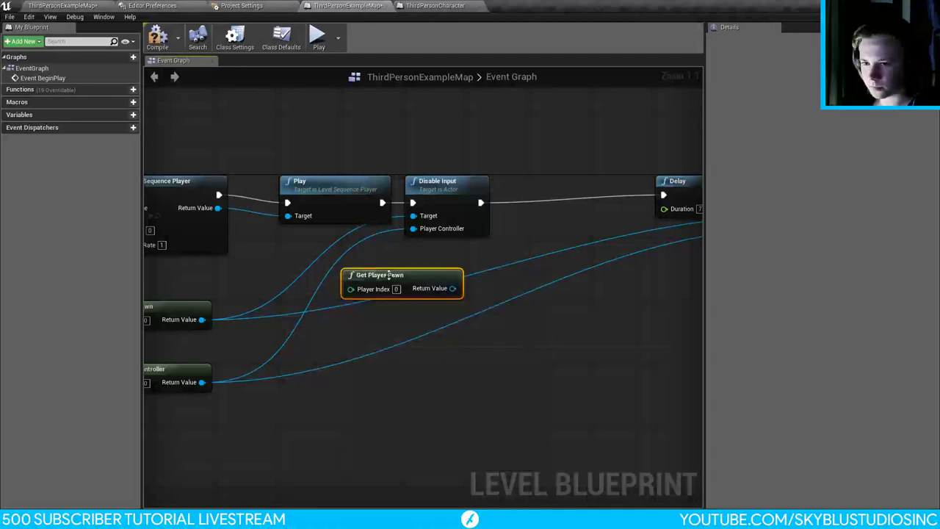
{"action": "left_click_drag", "start_coordinate": [453, 288], "coordinate": [495, 303]}
{"action": "type", "text": "ast"}
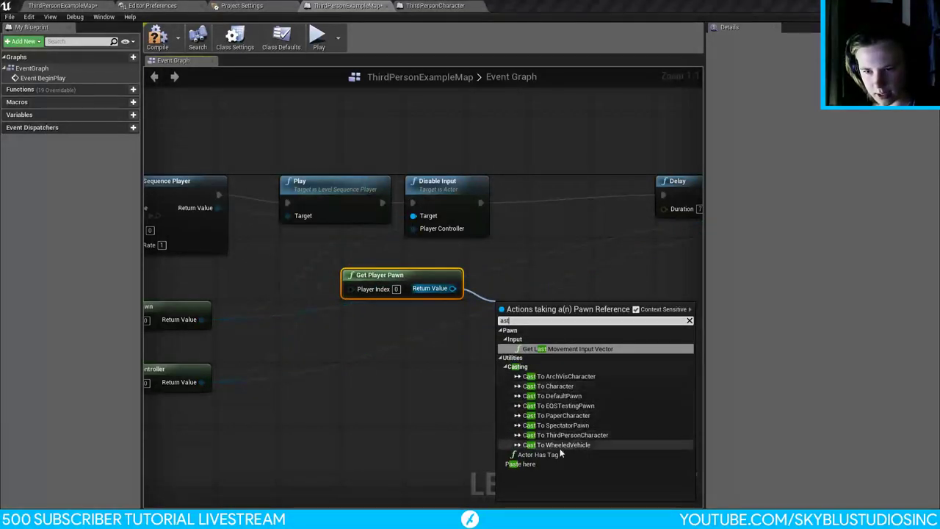
{"action": "left_click", "coordinate": [580, 435]}
Step: Wire Disable Input's execution output into the Cast To ThirdPersonCharacter node
{"action": "right_click_drag", "start_coordinate": [584, 436], "coordinate": [465, 461]}
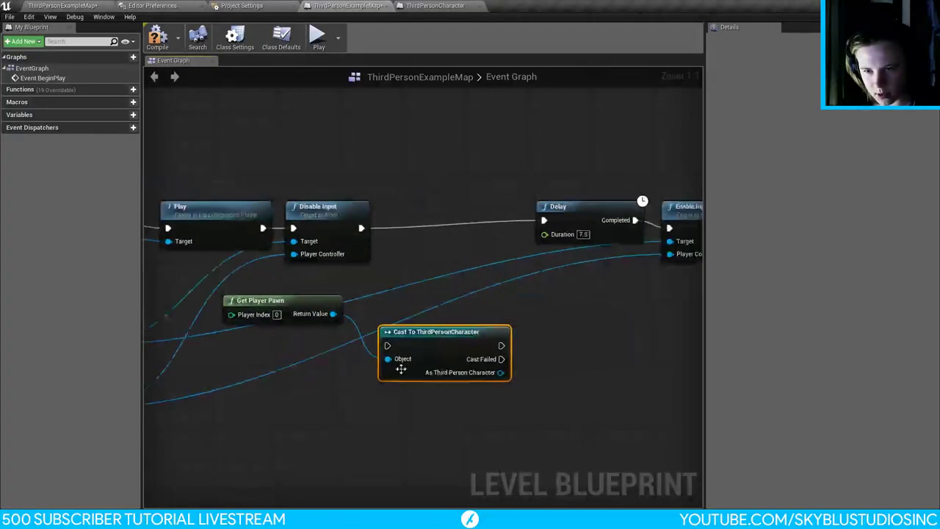
{"action": "left_click_drag", "start_coordinate": [387, 345], "coordinate": [361, 228]}
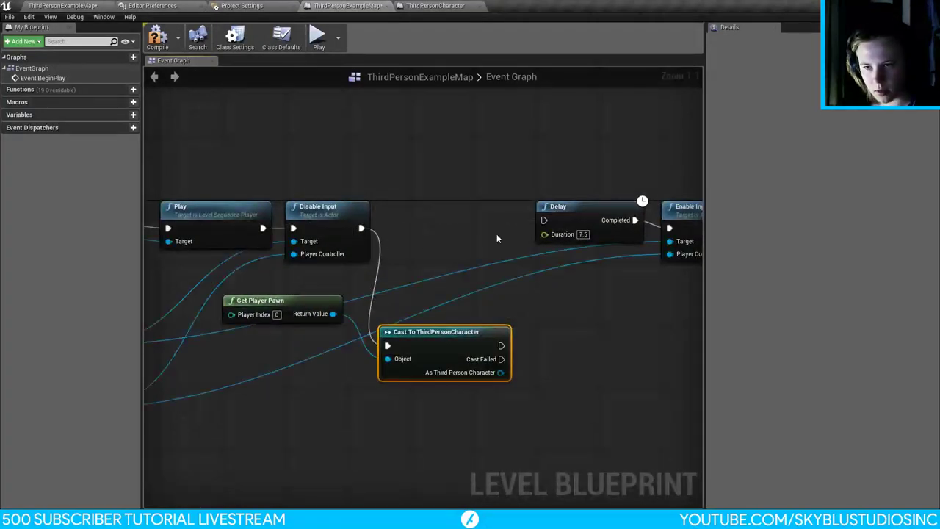
{"action": "right_click_drag", "start_coordinate": [509, 336], "coordinate": [408, 314]}
{"action": "left_click_drag", "start_coordinate": [399, 351], "coordinate": [468, 357]}
Step: Abandon the cast-pin search and add a Get Controller node using a 'controller' search
{"action": "type", "text": "get b"}
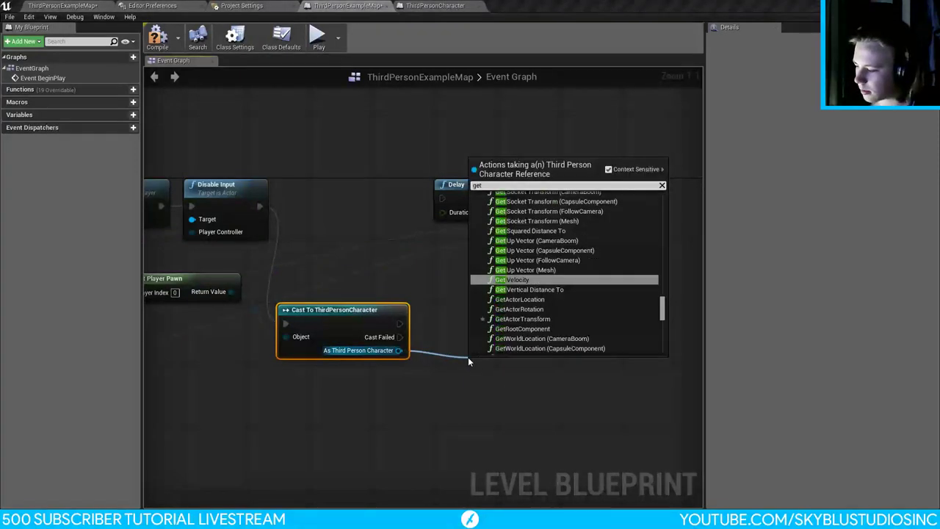
{"action": "key", "text": "BackSpace"}
{"action": "key", "text": "BackSpace"}
{"action": "key", "text": "BackSpace"}
{"action": "key", "text": "BackSpace"}
{"action": "key", "text": "BackSpace"}
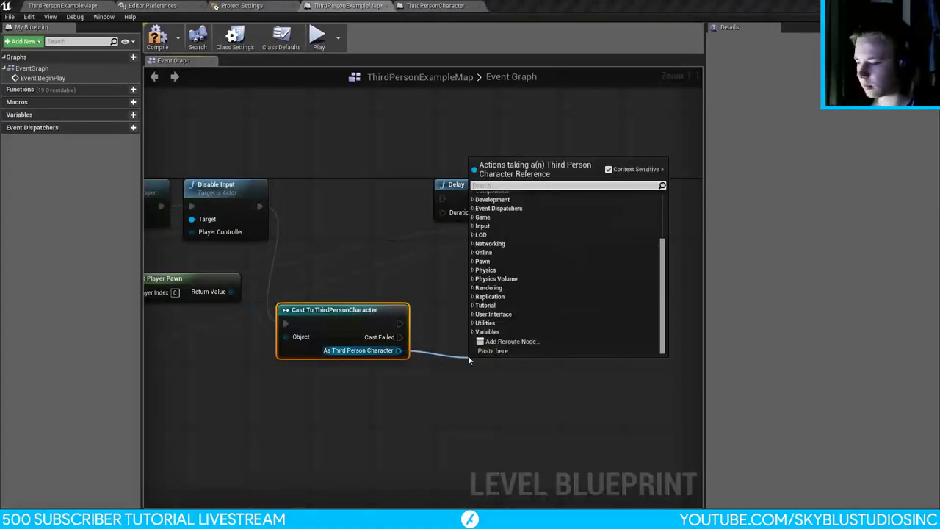
{"action": "type", "text": "set control"}
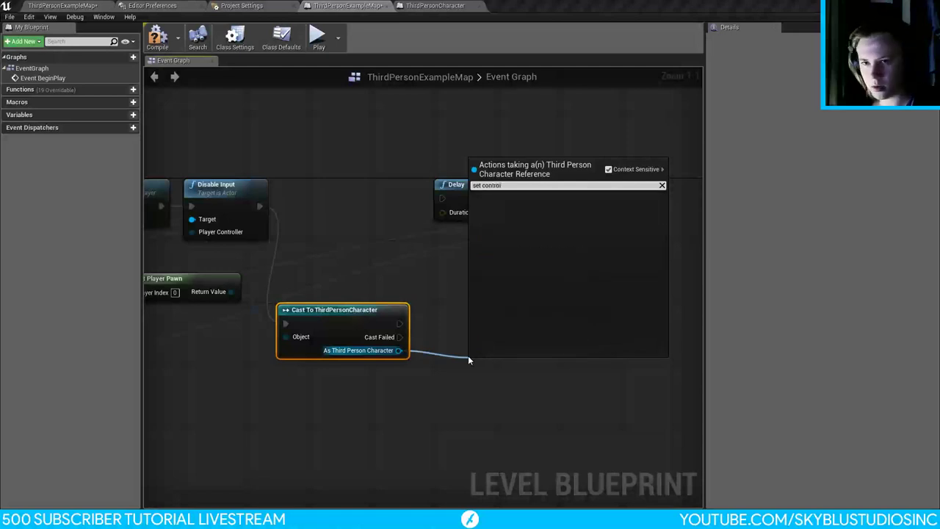
{"action": "key", "text": "BackSpace"}
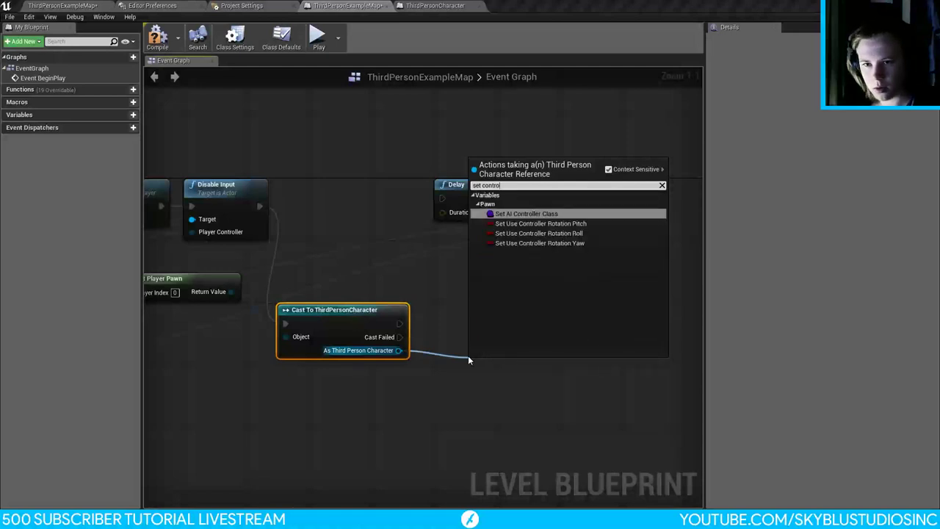
{"action": "left_click", "coordinate": [545, 392]}
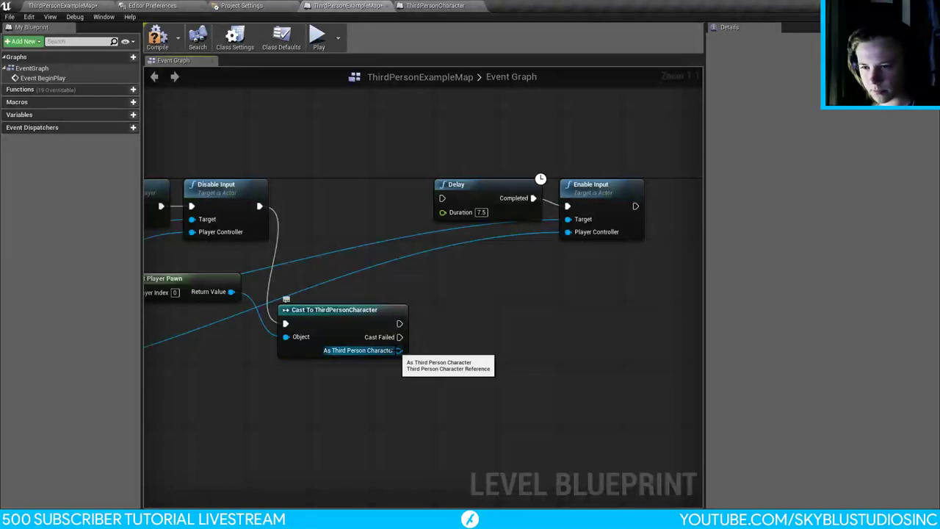
{"action": "right_click", "coordinate": [320, 383]}
{"action": "type", "text": "con"}
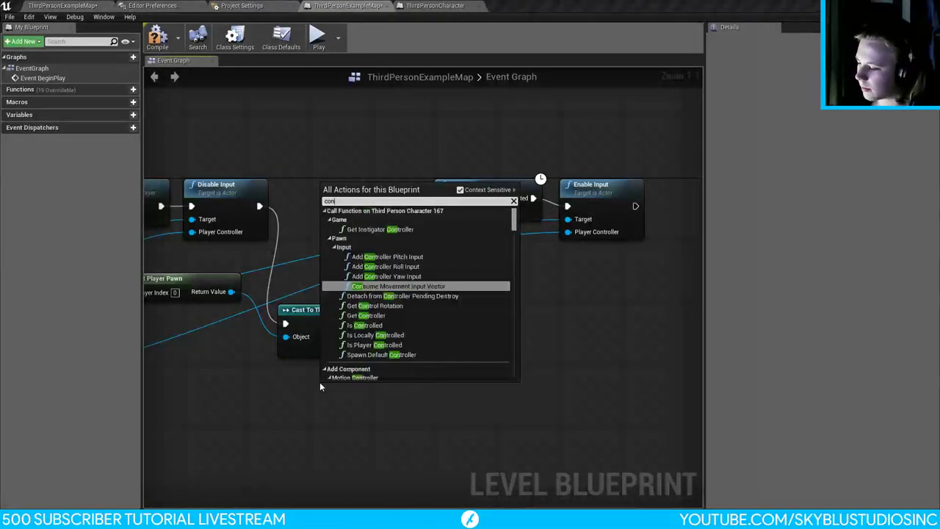
{"action": "type", "text": "troller"}
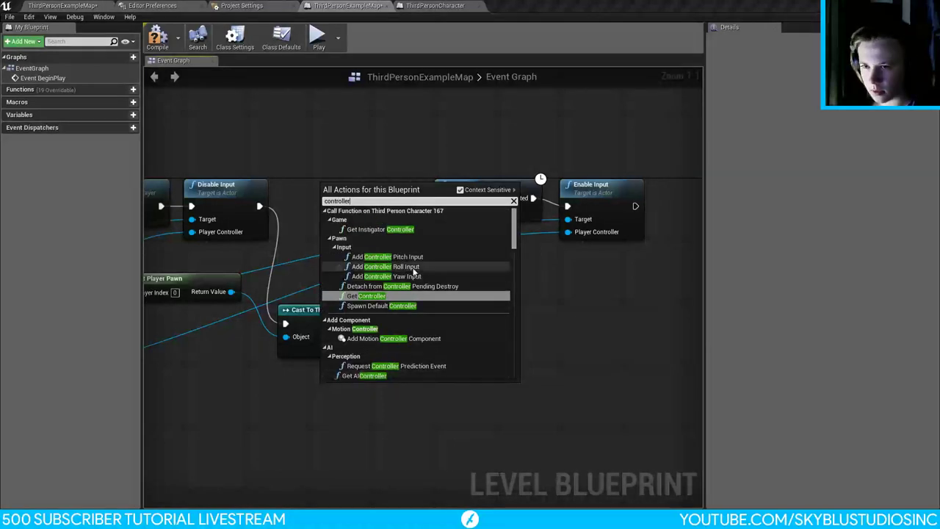
{"action": "left_click", "coordinate": [391, 297]}
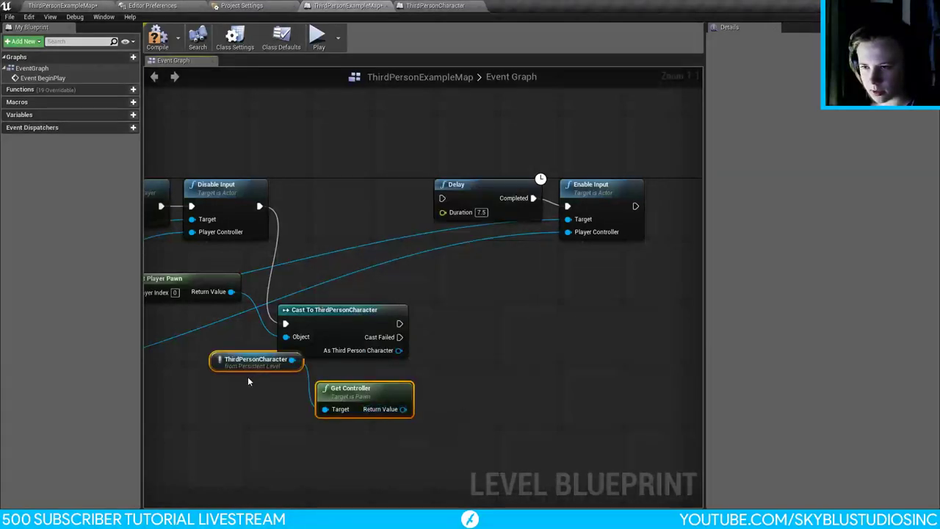
Step: Delete the ThirdPersonCharacter reference and Get Controller nodes
{"action": "left_click", "coordinate": [223, 344]}
{"action": "left_click_drag", "start_coordinate": [224, 348], "coordinate": [230, 387]}
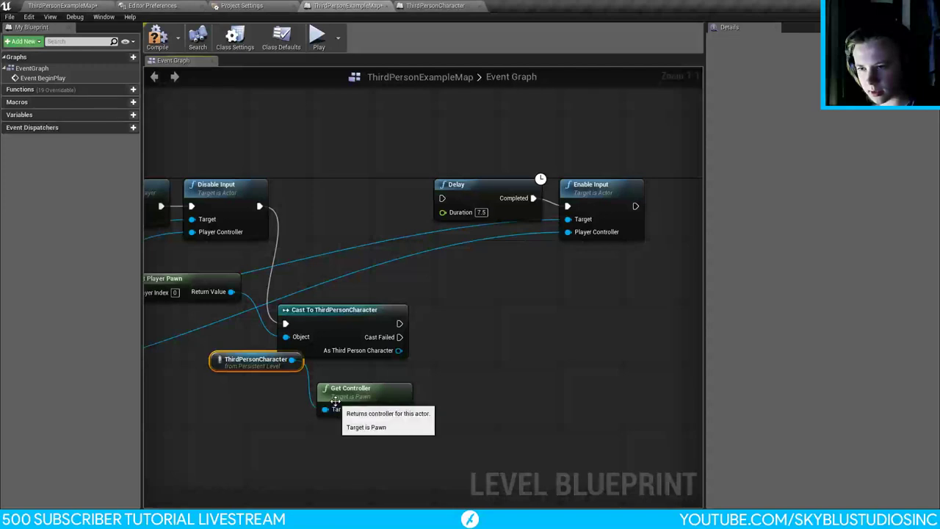
{"action": "key", "text": "Delete"}
{"action": "left_click", "coordinate": [385, 399]}
{"action": "key", "text": "Delete"}
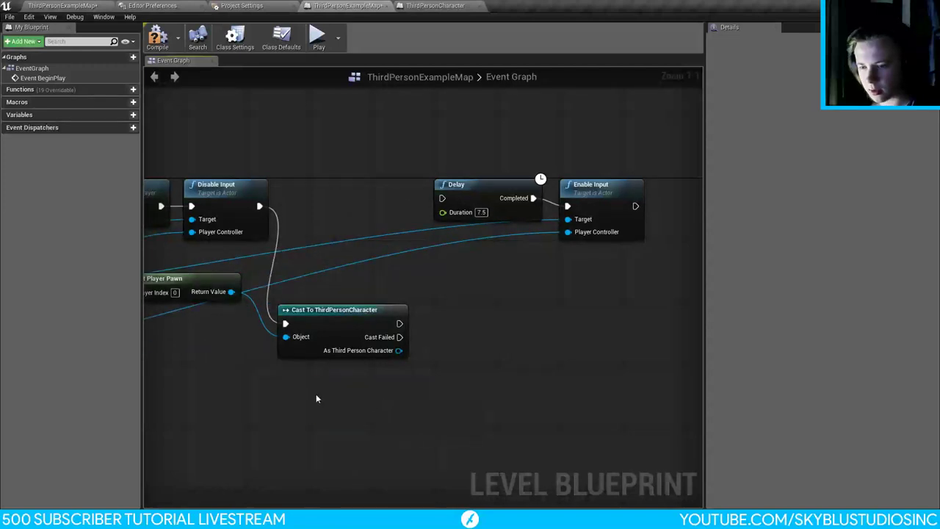
Step: Add Get Player Controller feeding a Set Control Rotation node with New Rotation split into roll, pitch, yaw
{"action": "right_click", "coordinate": [316, 394]}
{"action": "type", "text": "get player contro"}
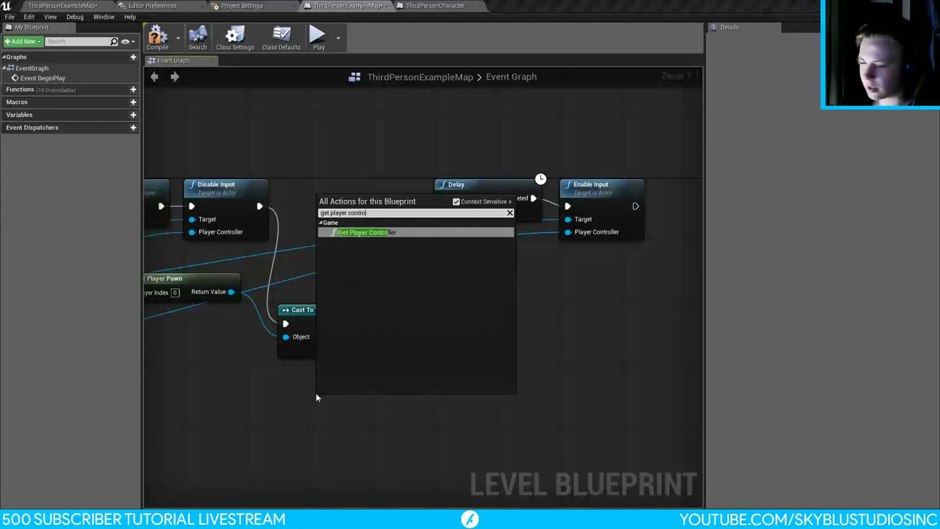
{"action": "type", "text": "l"}
{"action": "key", "text": "Return"}
{"action": "left_click_drag", "start_coordinate": [427, 417], "coordinate": [480, 382]}
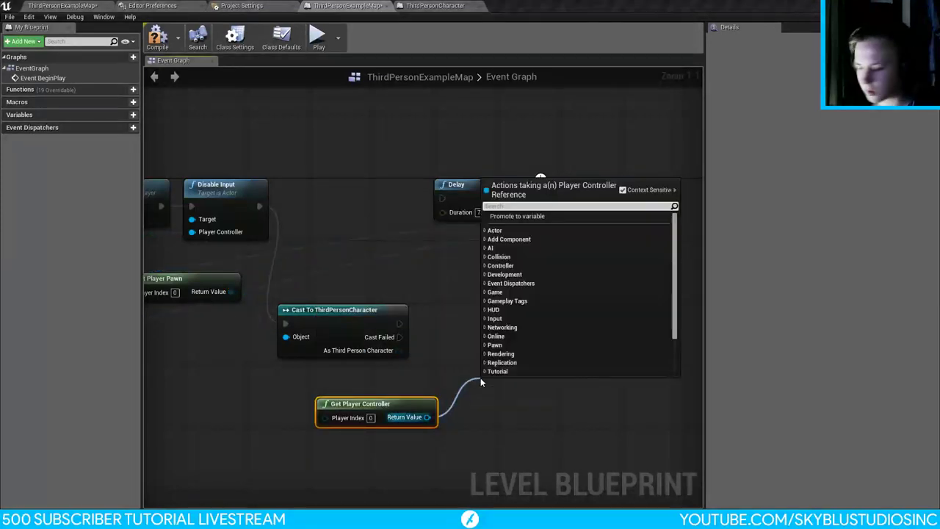
{"action": "type", "text": "set conytr"}
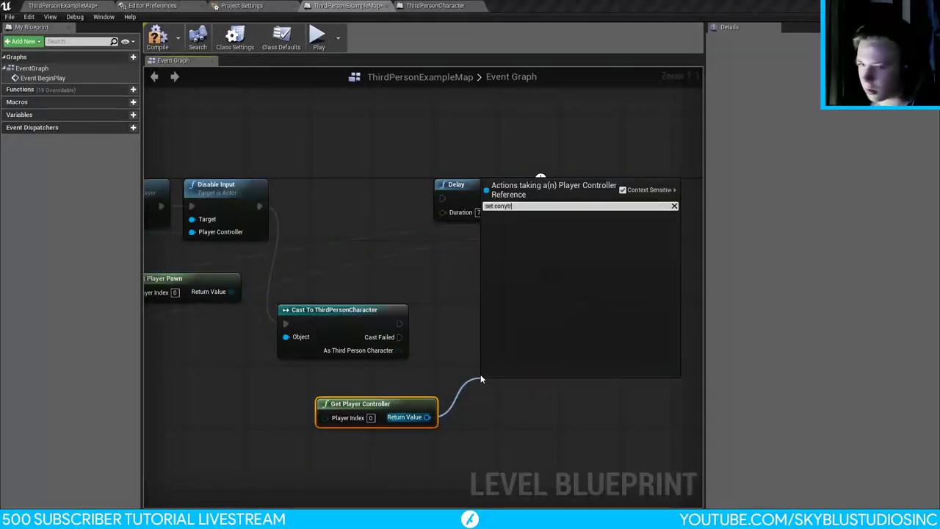
{"action": "key", "text": "Left"}
{"action": "key", "text": "Left"}
{"action": "key", "text": "BackSpace"}
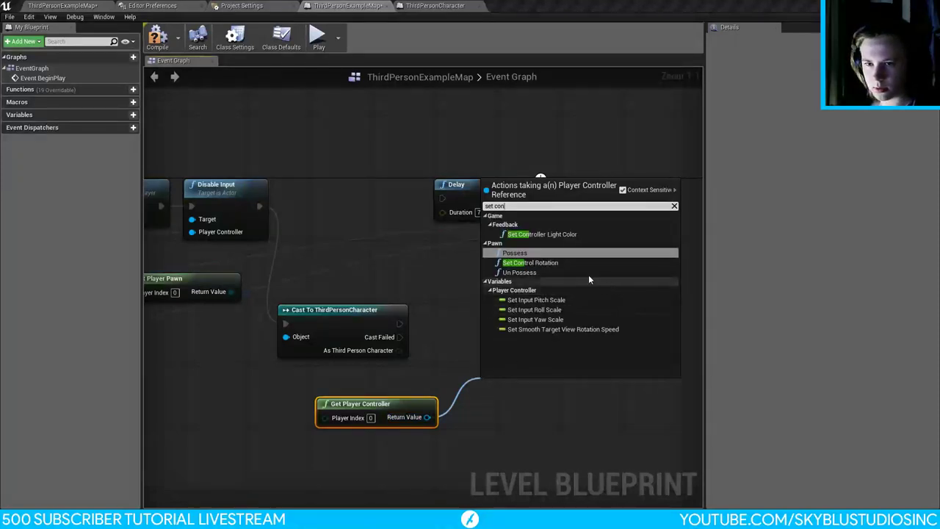
{"action": "left_click", "coordinate": [562, 262]}
{"action": "right_click", "coordinate": [506, 436]}
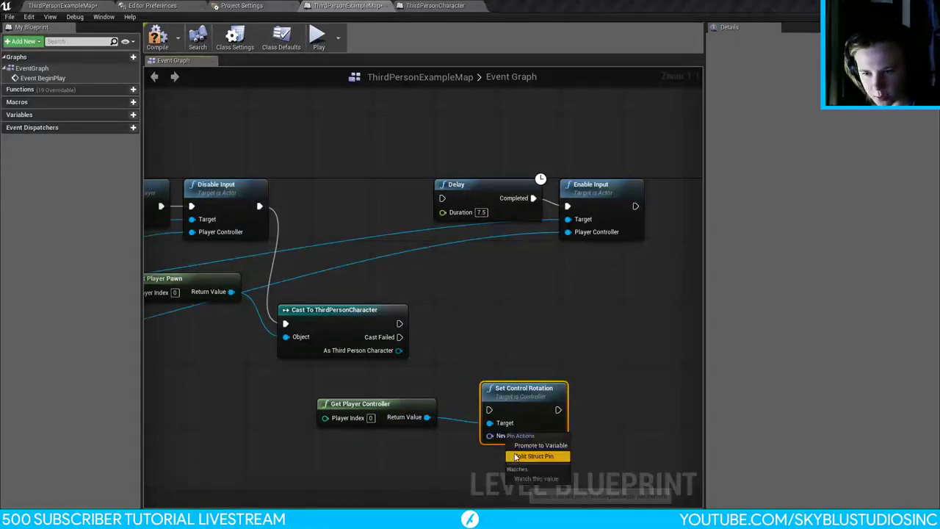
{"action": "left_click", "coordinate": [534, 459]}
Step: Remove the cast and pawn nodes and chain Set Control Rotation between Disable Input and Delay
{"action": "left_click_drag", "start_coordinate": [496, 404], "coordinate": [259, 207]}
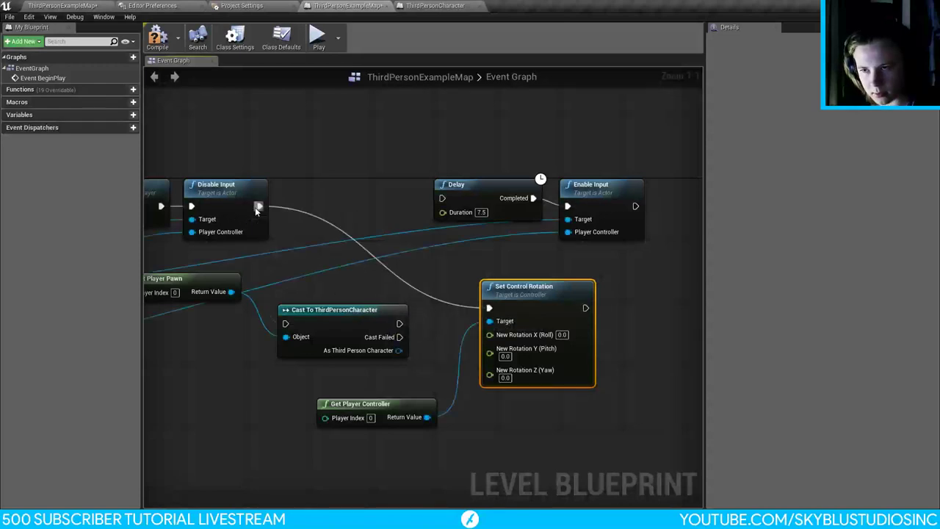
{"action": "left_click", "coordinate": [333, 351]}
{"action": "key", "text": "Delete"}
{"action": "left_click", "coordinate": [177, 294]}
{"action": "key", "text": "Delete"}
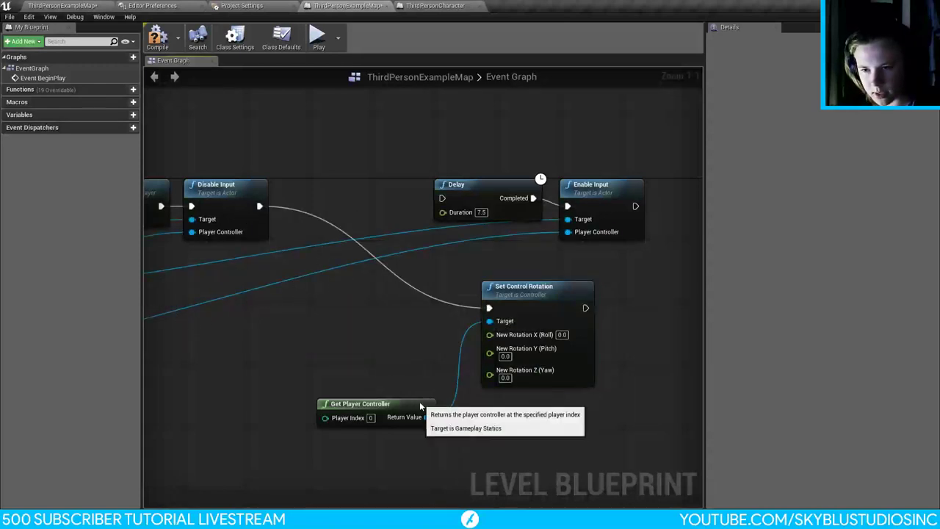
{"action": "left_click_drag", "start_coordinate": [415, 404], "coordinate": [218, 324]}
{"action": "right_click_drag", "start_coordinate": [358, 265], "coordinate": [464, 373]}
{"action": "left_click_drag", "start_coordinate": [623, 398], "coordinate": [448, 295]}
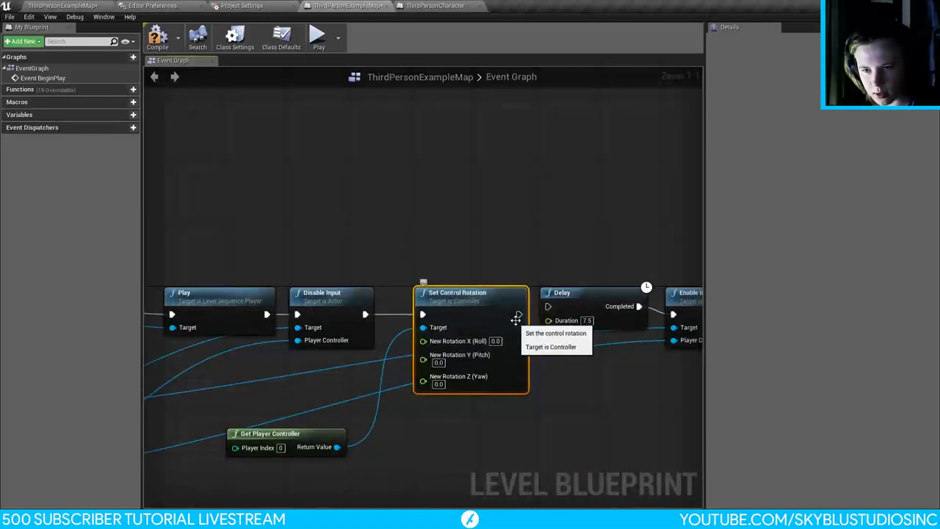
{"action": "left_click_drag", "start_coordinate": [520, 314], "coordinate": [554, 307]}
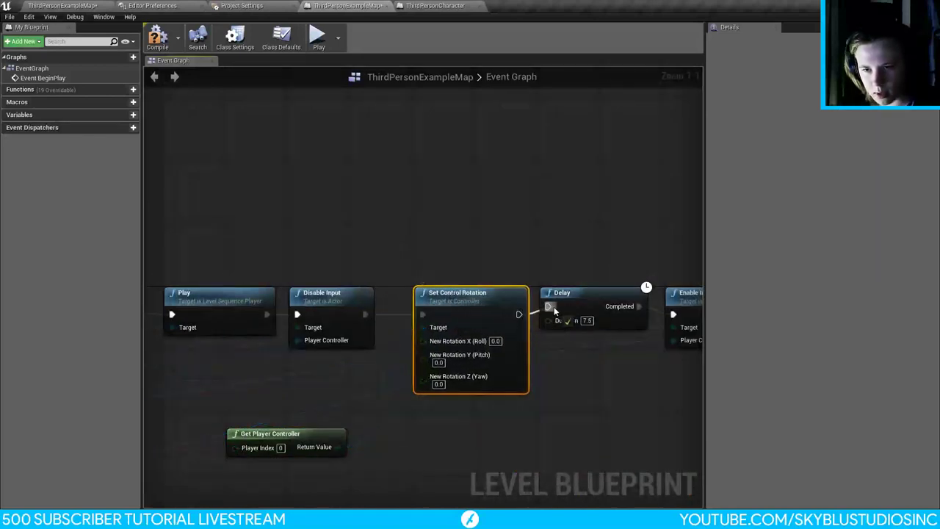
Step: Try entering a negative Pitch, leave it at 0.0, and bring up the ThirdPersonCharacter blueprint
{"action": "left_click", "coordinate": [438, 362]}
{"action": "type", "text": "-"}
{"action": "type", "text": "4F4F1A8C4433E9829892C8E AdvancedPinDisplay=HiddenEnd Object"}
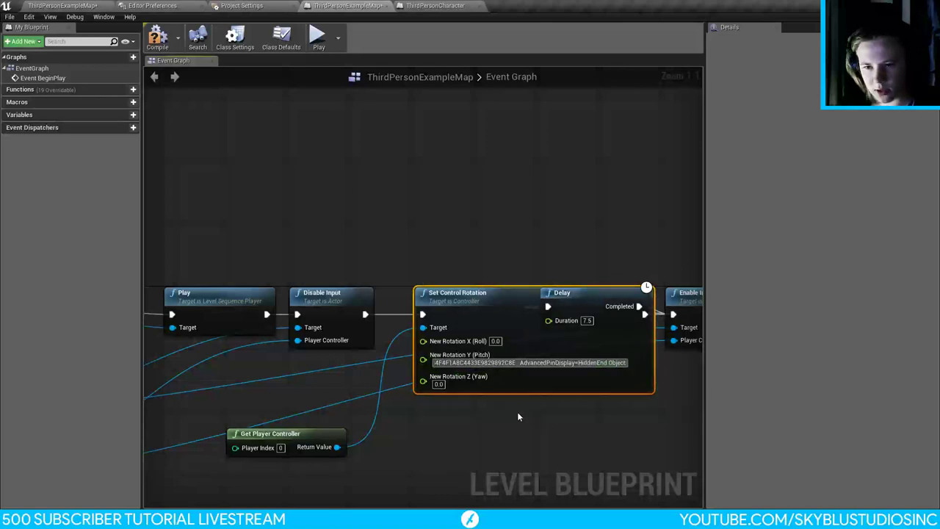
{"action": "key", "text": "Return"}
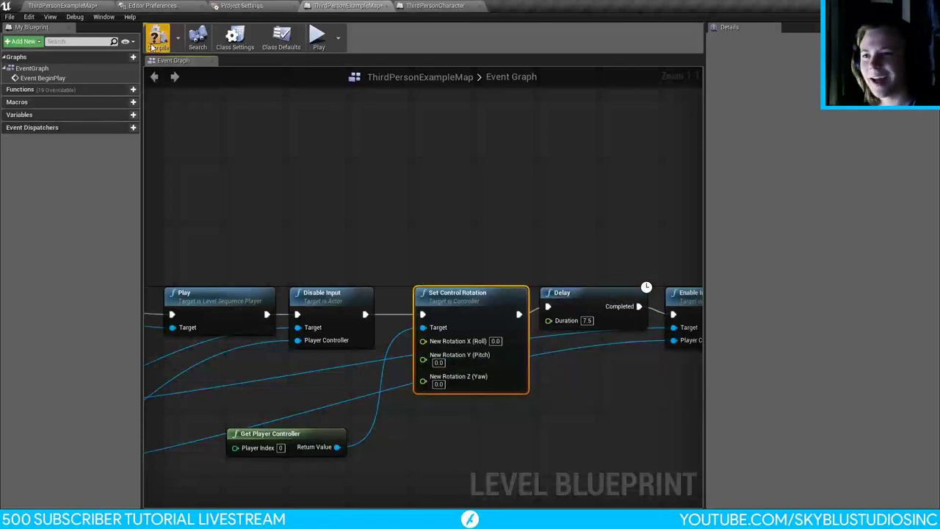
{"action": "left_click", "coordinate": [436, 5]}
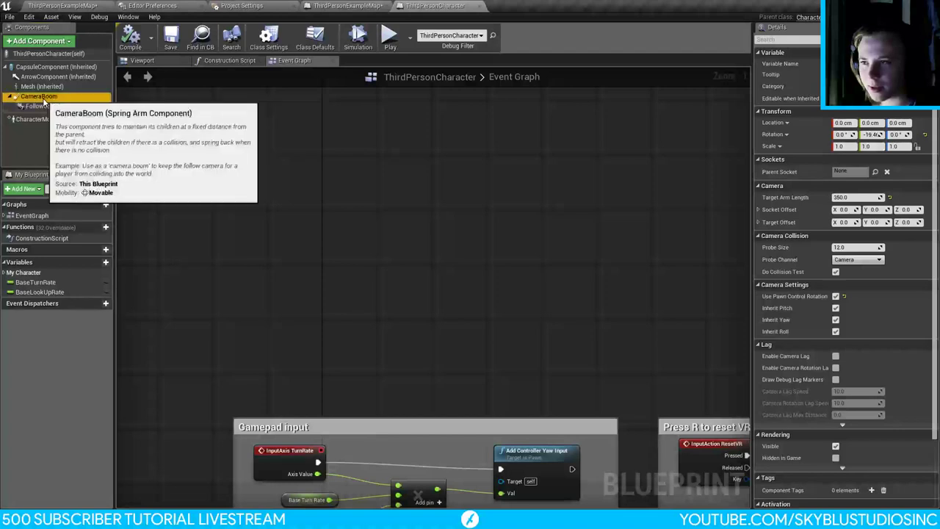
Step: Copy the CameraBoom pitch and set Set Control Rotation's Pitch to -19.467104
{"action": "left_click", "coordinate": [40, 96]}
{"action": "left_click", "coordinate": [871, 134]}
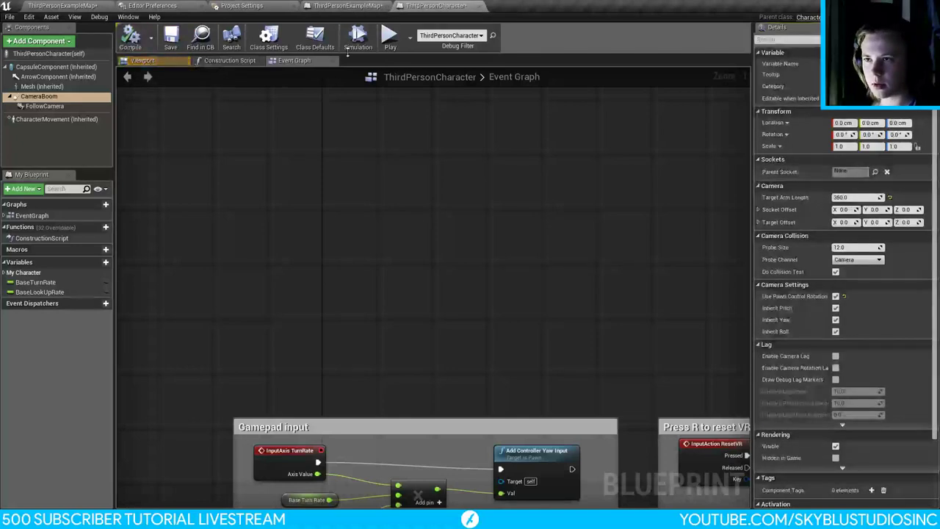
{"action": "left_click", "coordinate": [353, 5]}
{"action": "left_click", "coordinate": [439, 362]}
{"action": "type", "text": "-19.467104"}
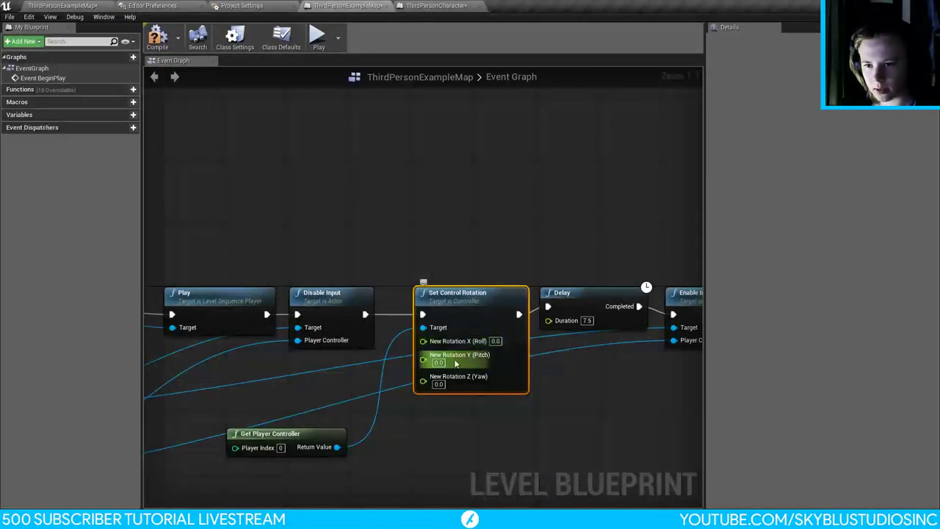
{"action": "key", "text": "Escape"}
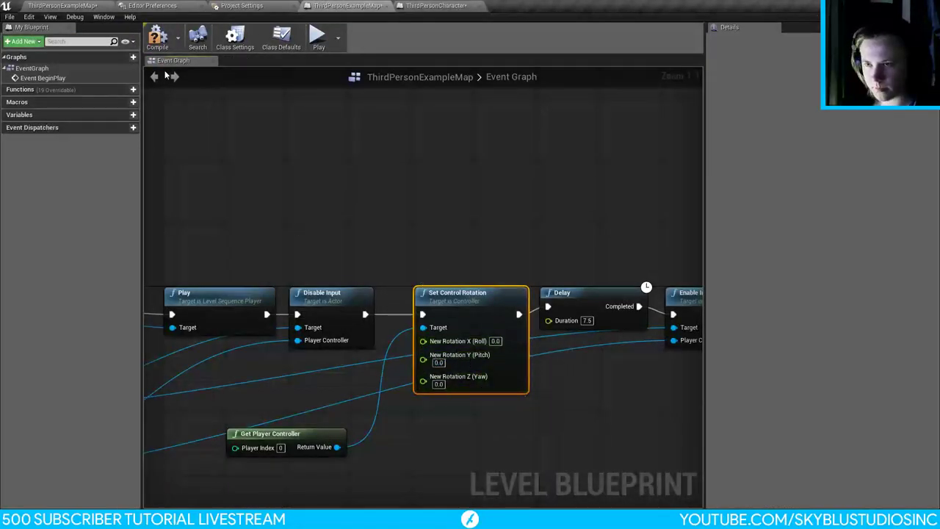
{"action": "left_click", "coordinate": [439, 362]}
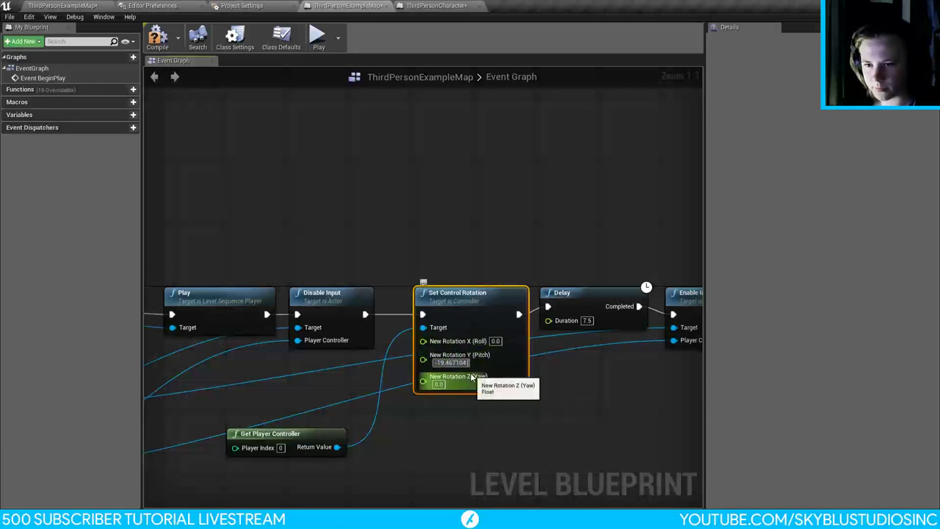
{"action": "type", "text": "-19.467104"}
{"action": "key", "text": "Return"}
Step: Compile the Level Blueprint and start playing the level in the editor
{"action": "left_click", "coordinate": [157, 38]}
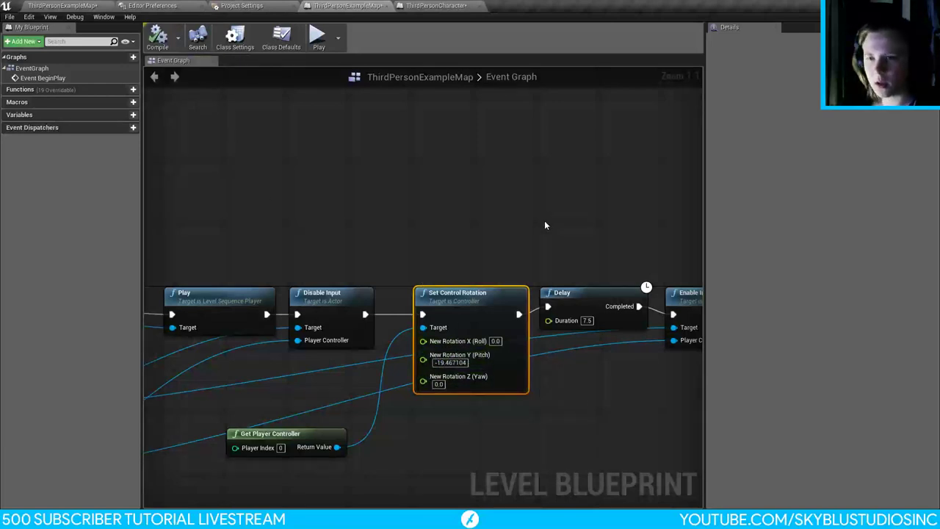
{"action": "right_click_drag", "start_coordinate": [633, 342], "coordinate": [483, 330]}
{"action": "left_click", "coordinate": [61, 5]}
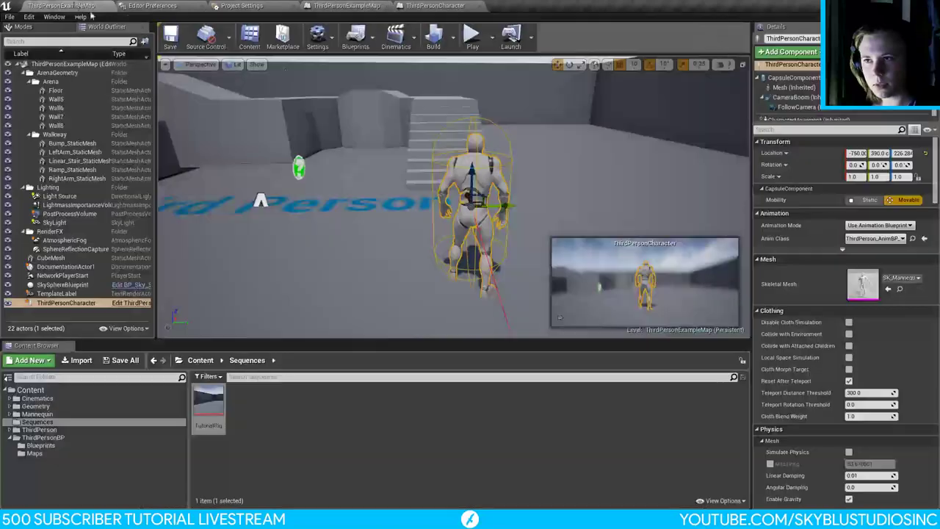
{"action": "left_click", "coordinate": [472, 37]}
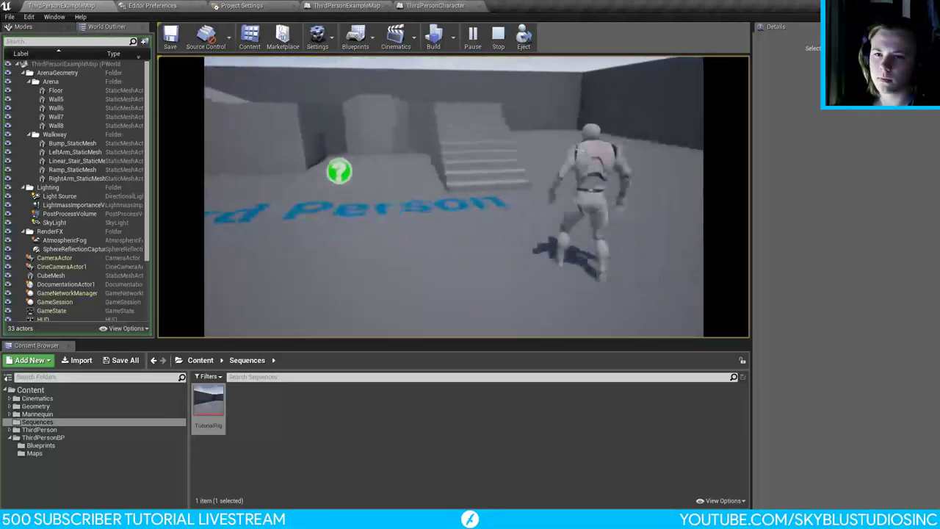
Step: Run and jump the character over stairs, walkways and blocks to check the camera's follow angle
{"action": "key", "text": "w"}
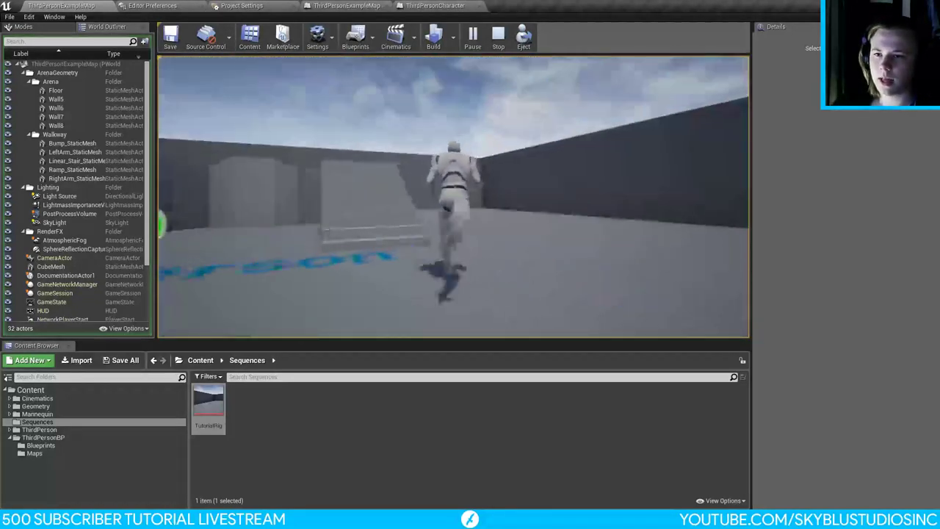
{"action": "key", "text": "space"}
{"action": "key", "text": "w"}
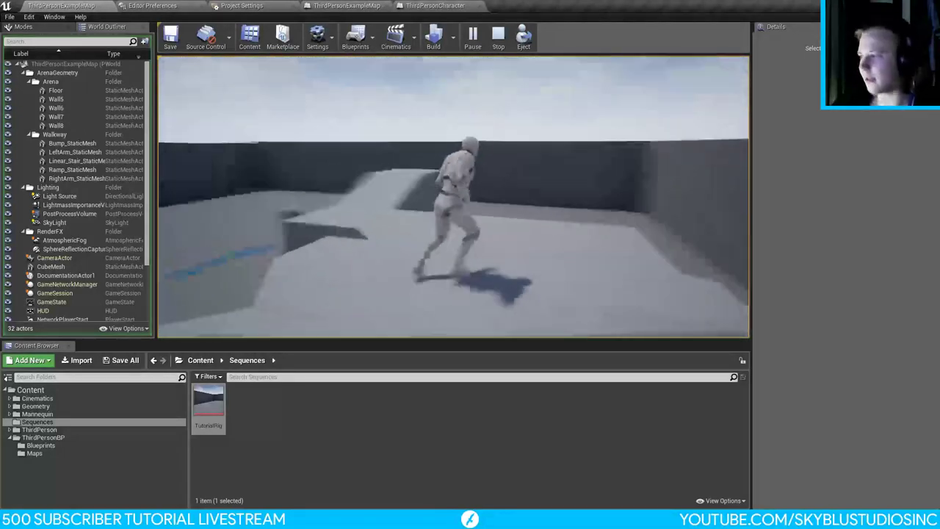
{"action": "key", "text": "w"}
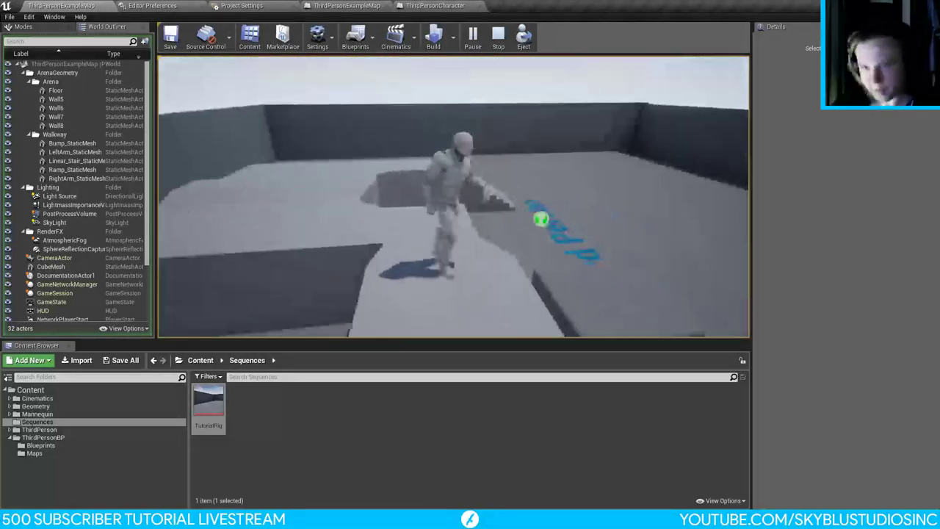
{"action": "key", "text": "w"}
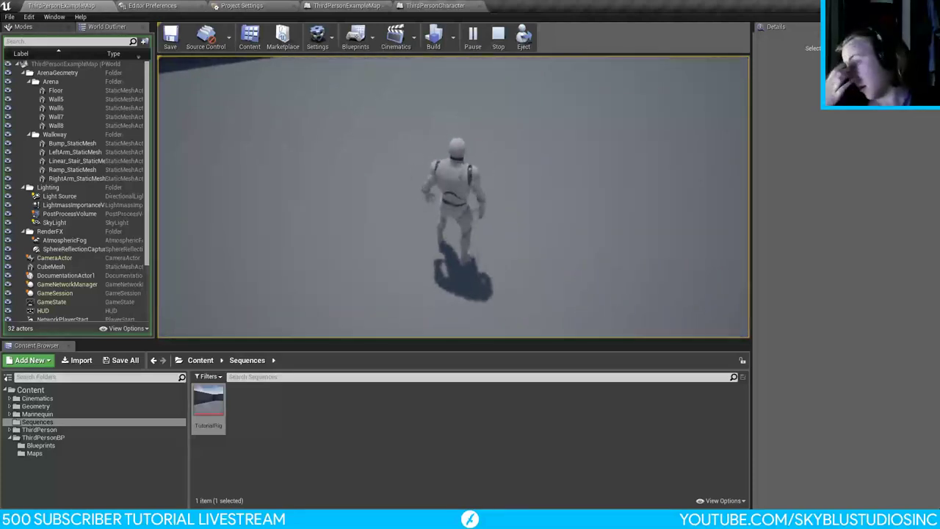
{"action": "key", "text": "w"}
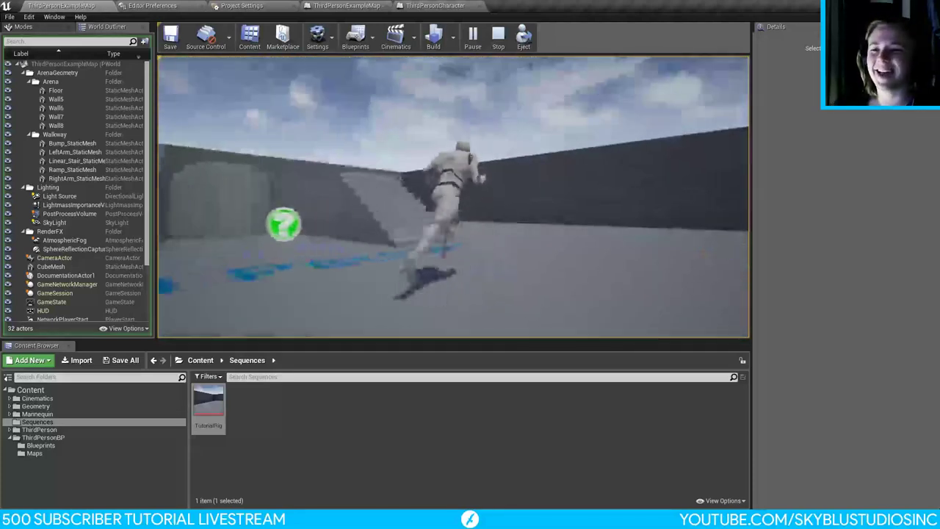
{"action": "key", "text": "w"}
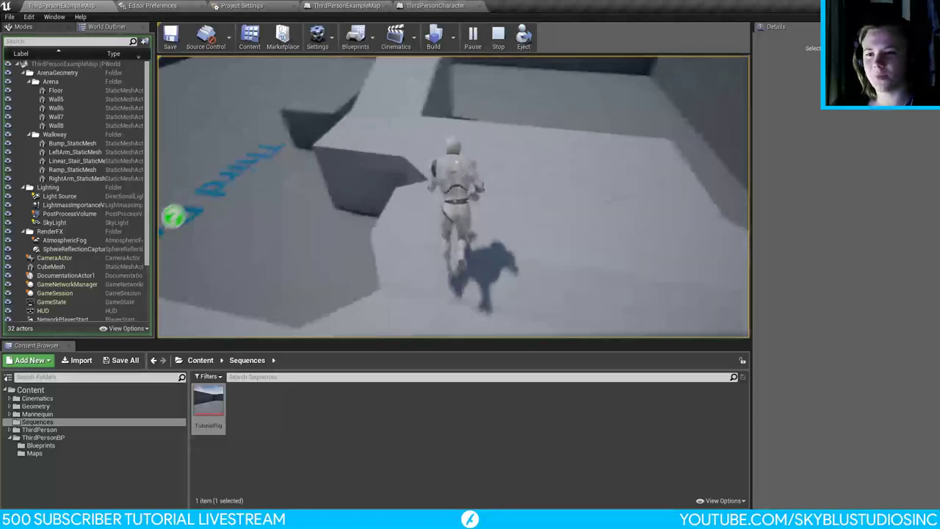
{"action": "key", "text": "w"}
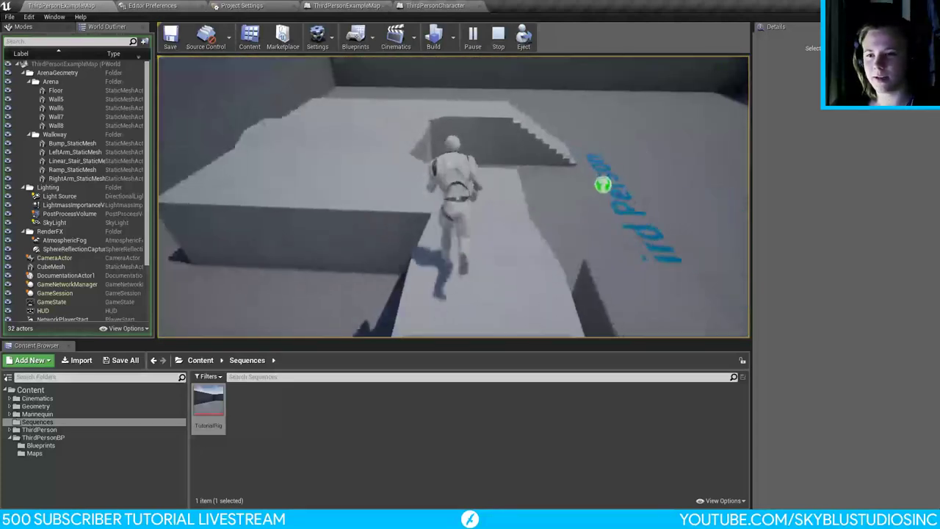
{"action": "key", "text": "w"}
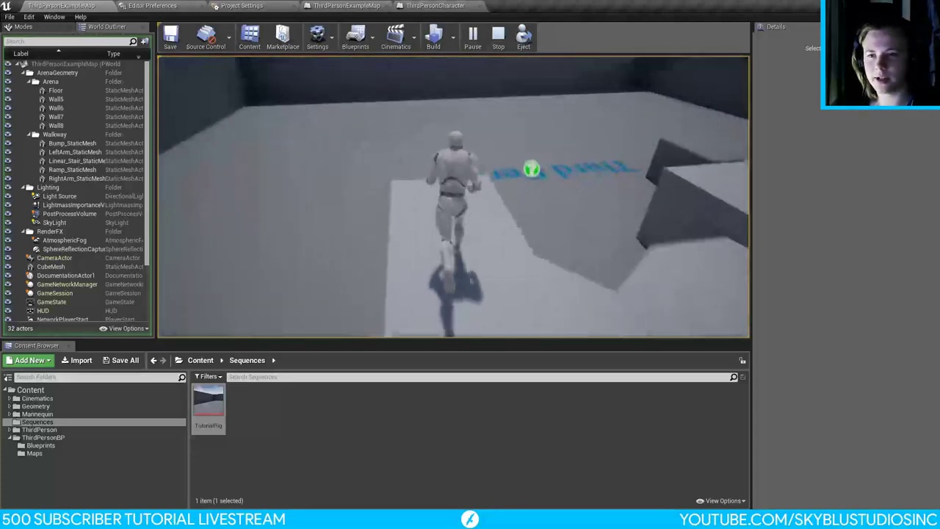
{"action": "key", "text": "w"}
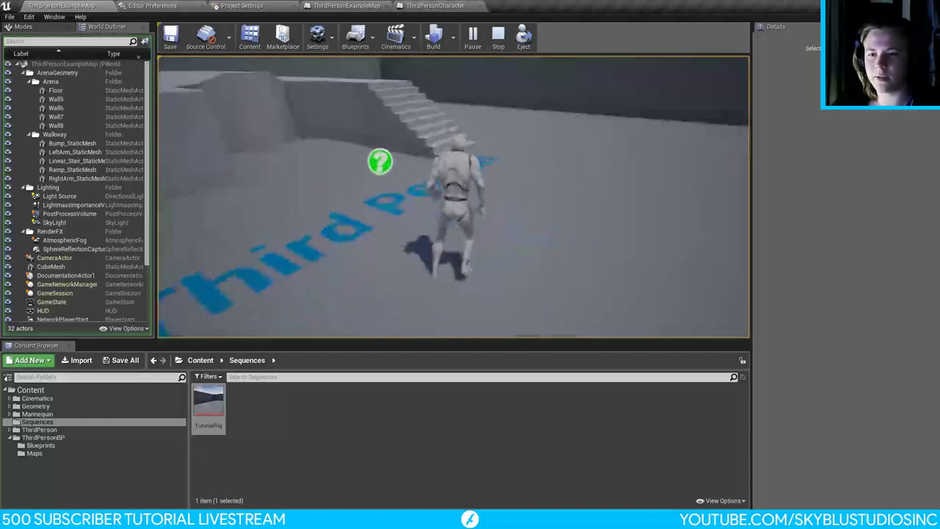
{"action": "key", "text": "w"}
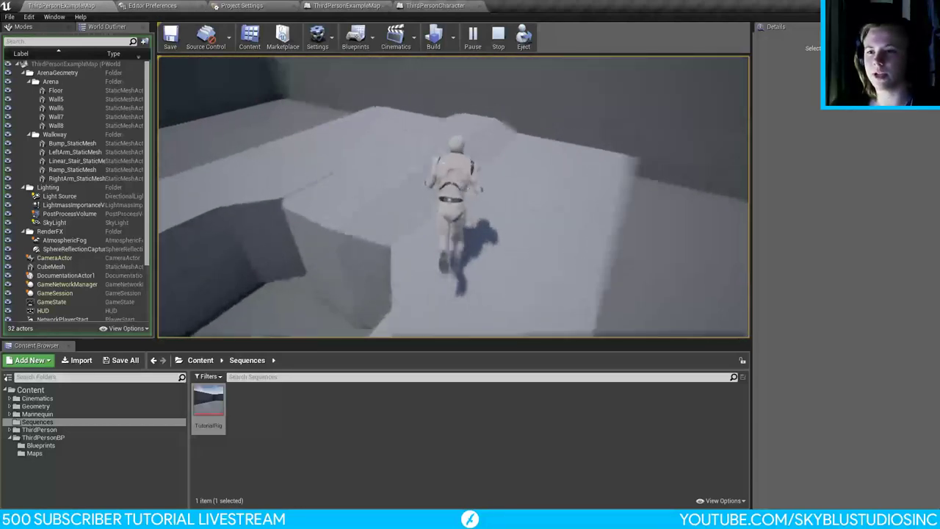
{"action": "key", "text": "w"}
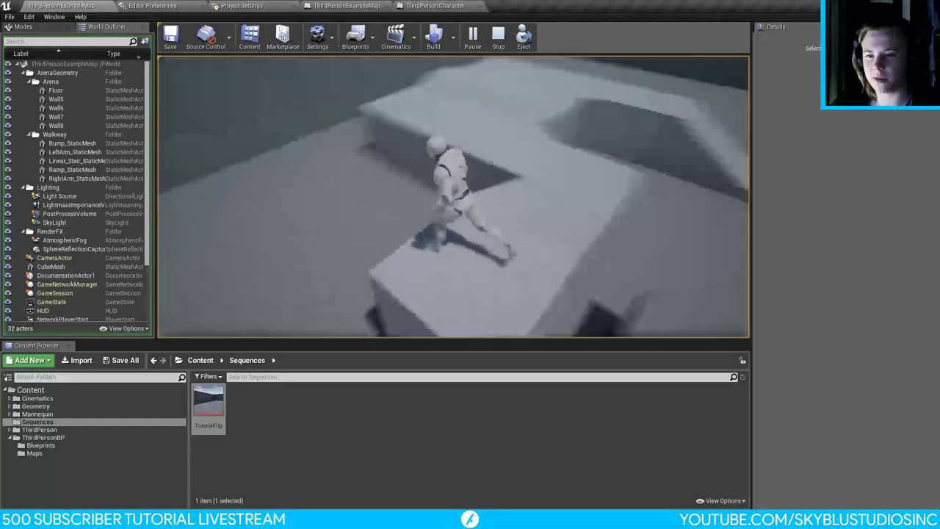
{"action": "key", "text": "w"}
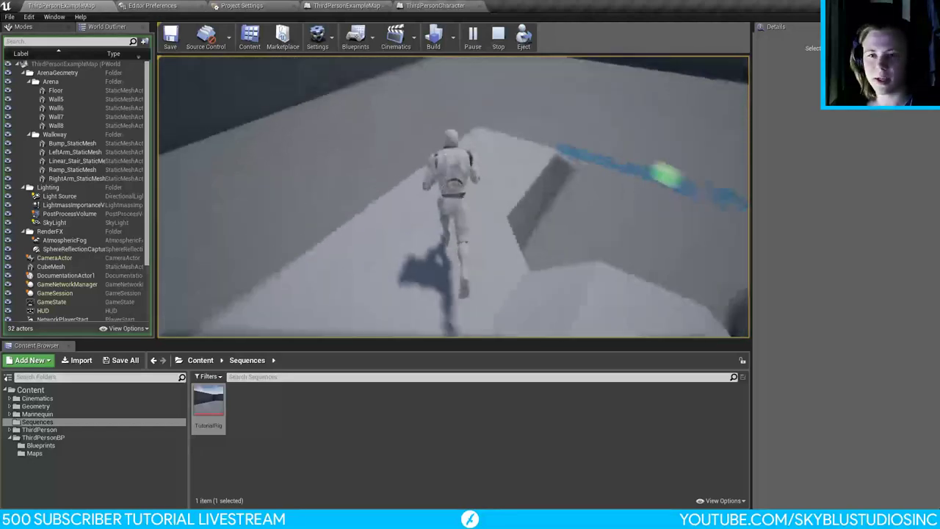
{"action": "key", "text": "w"}
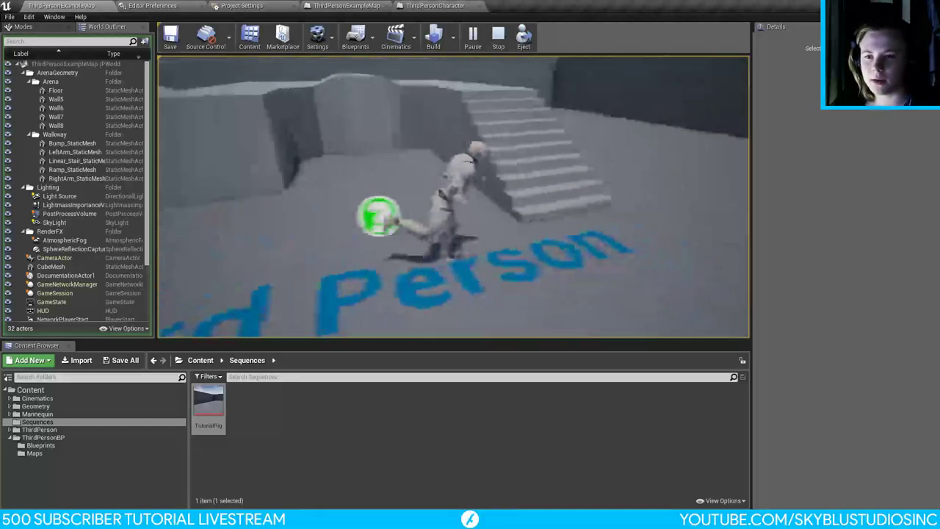
{"action": "key", "text": "w"}
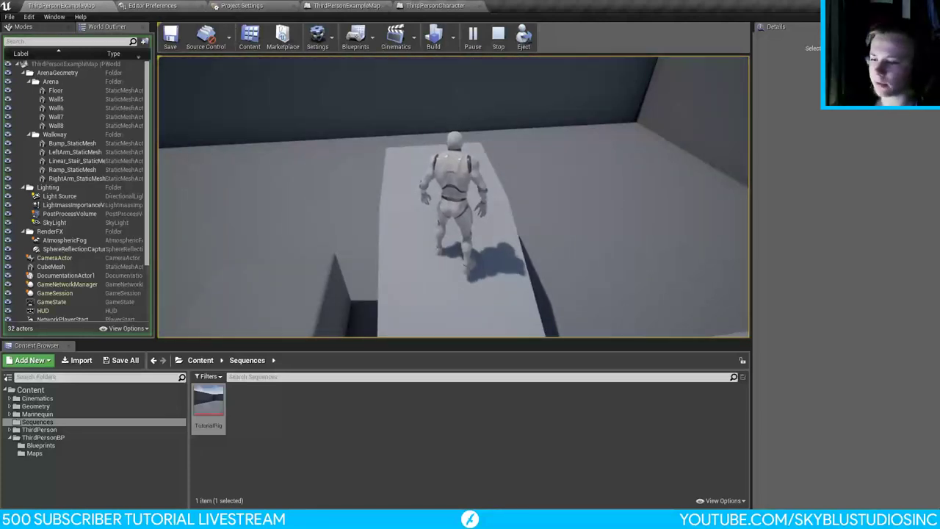
{"action": "key", "text": "w"}
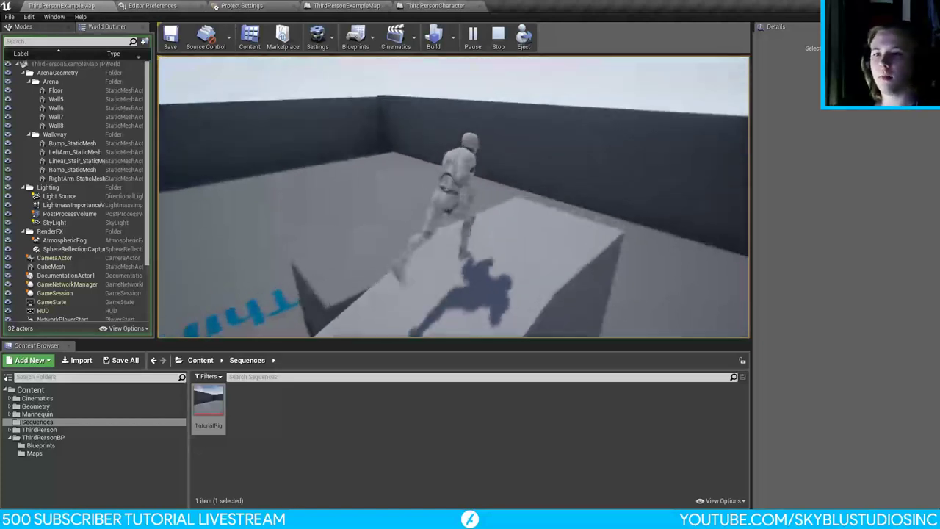
{"action": "key", "text": "w"}
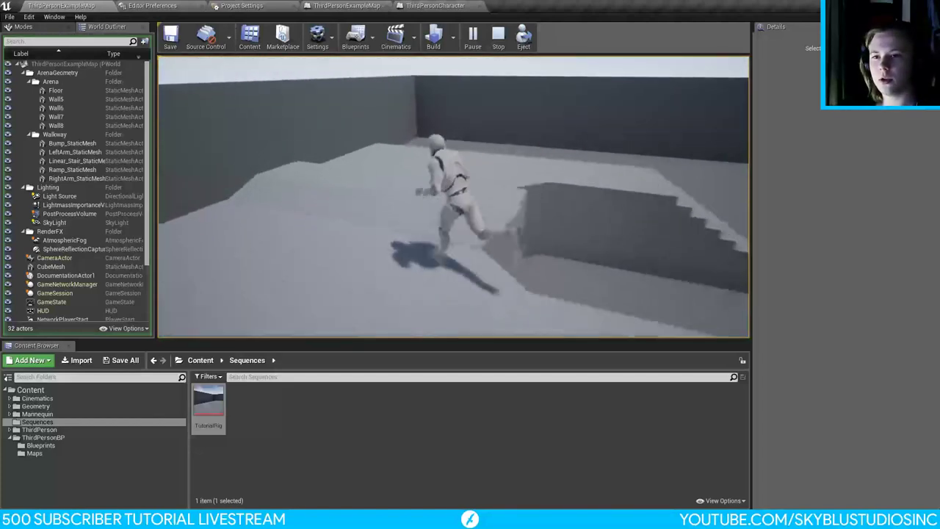
{"action": "key", "text": "w"}
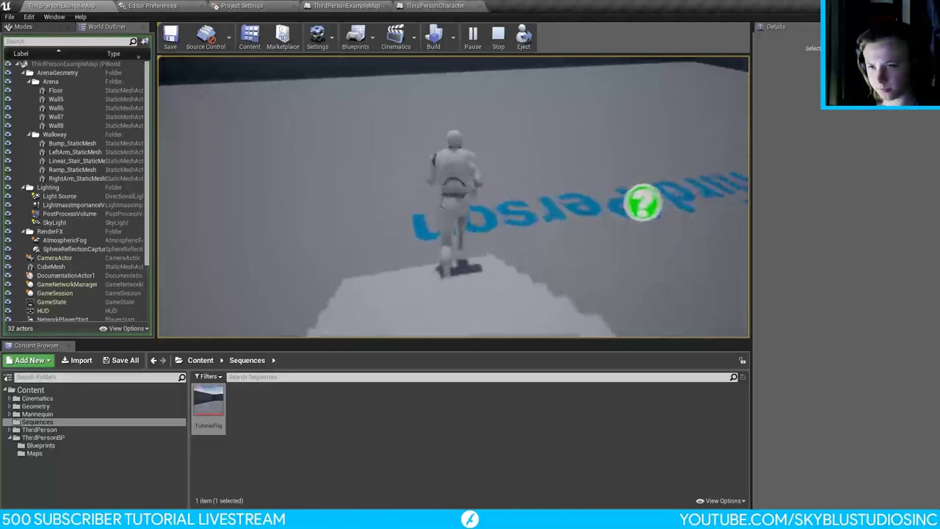
{"action": "key", "text": "w"}
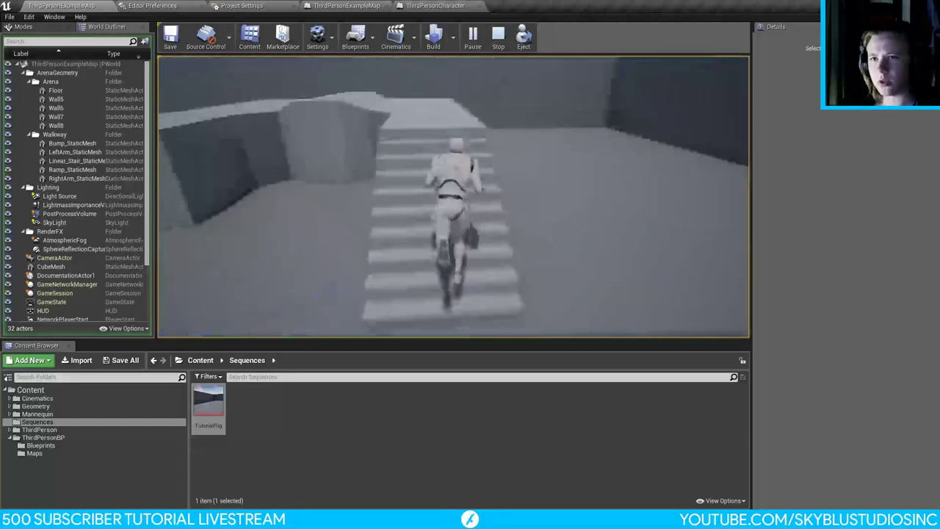
{"action": "key", "text": "w"}
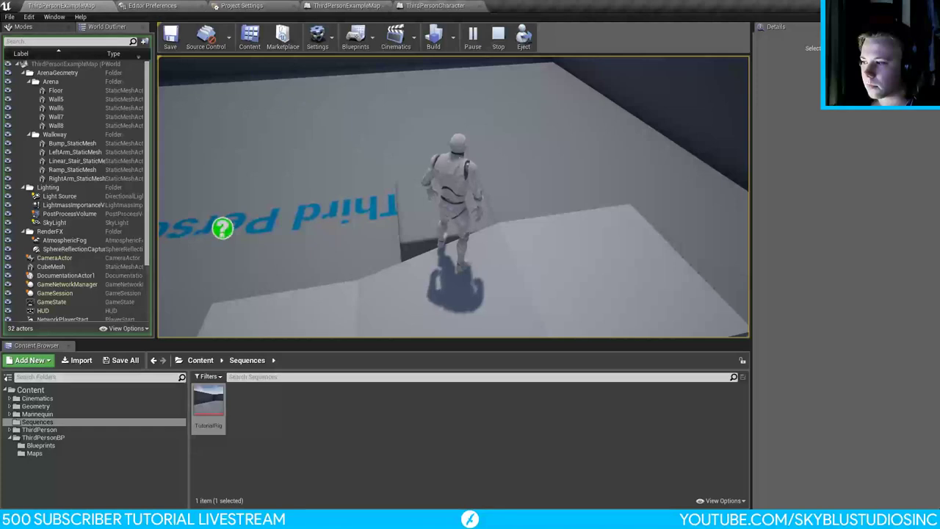
{"action": "key", "text": "w"}
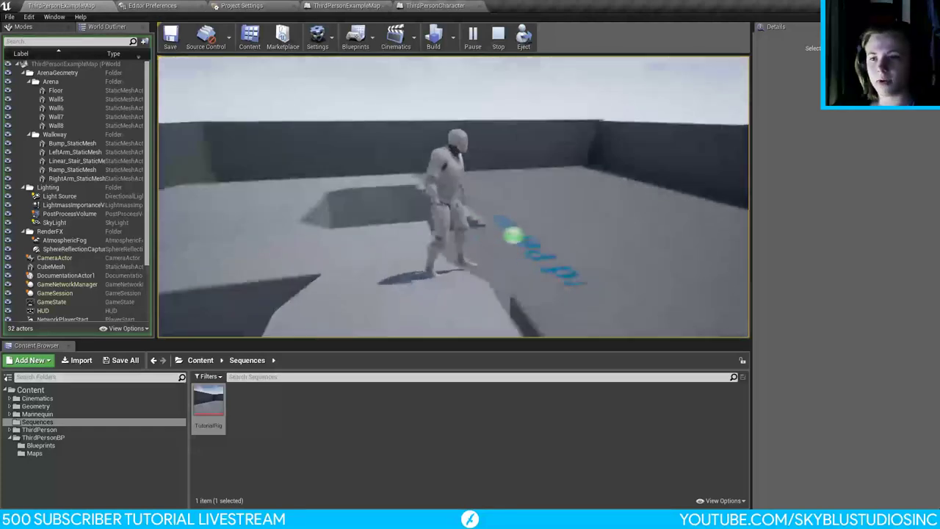
{"action": "key", "text": "w"}
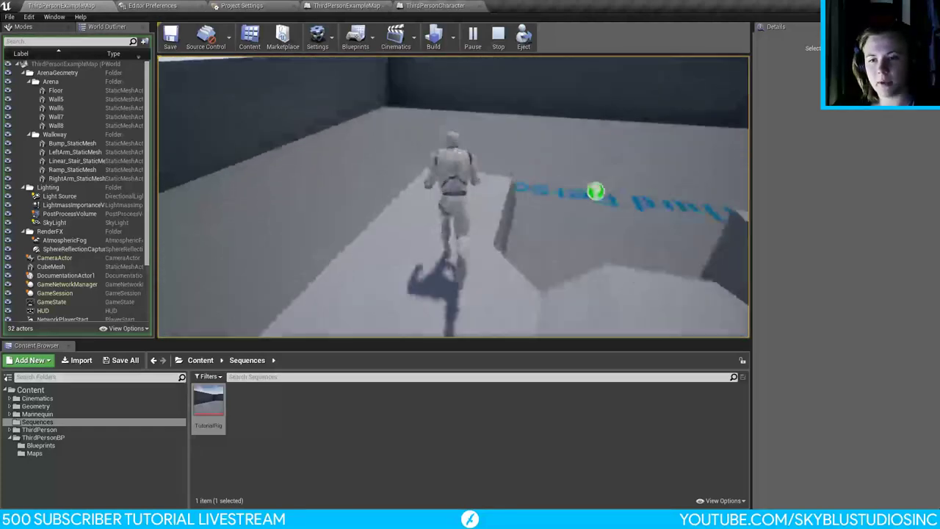
{"action": "key", "text": "w"}
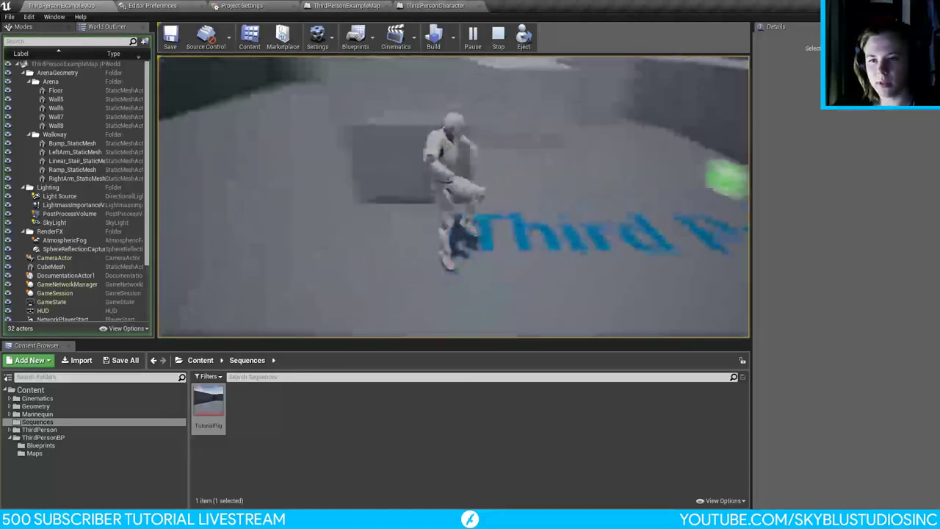
{"action": "key", "text": "w"}
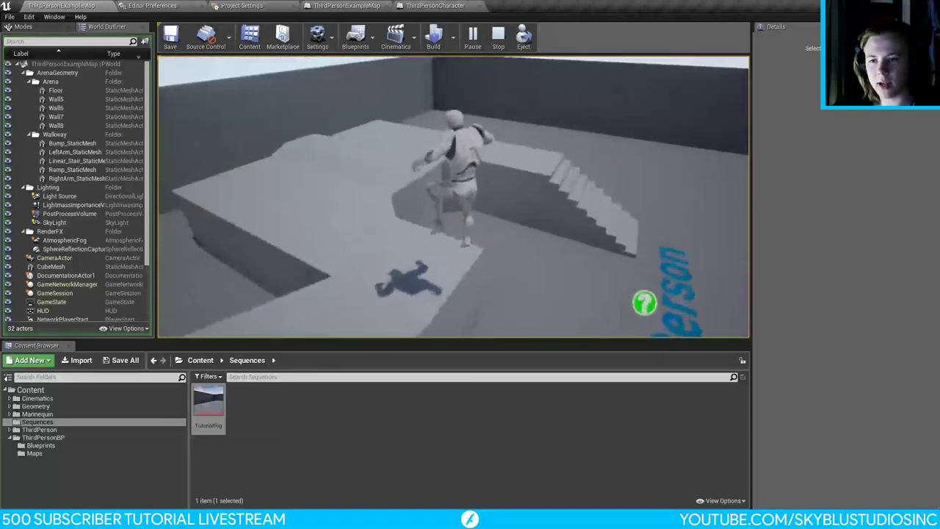
{"action": "key", "text": "w"}
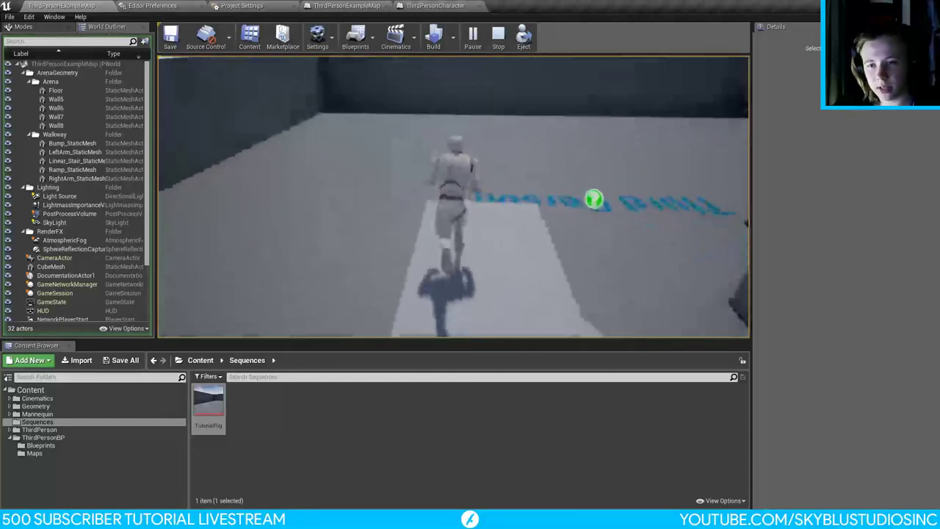
{"action": "key", "text": "space"}
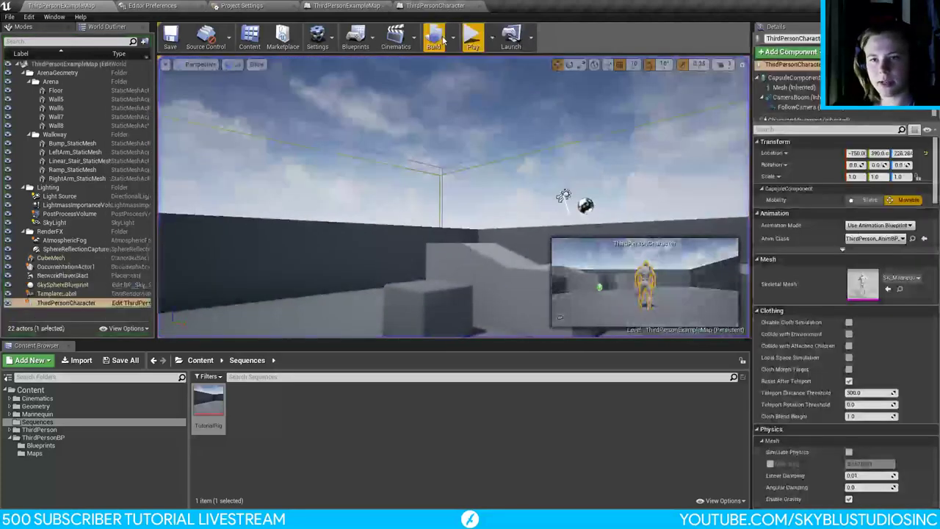
{"action": "left_click", "coordinate": [434, 37]}
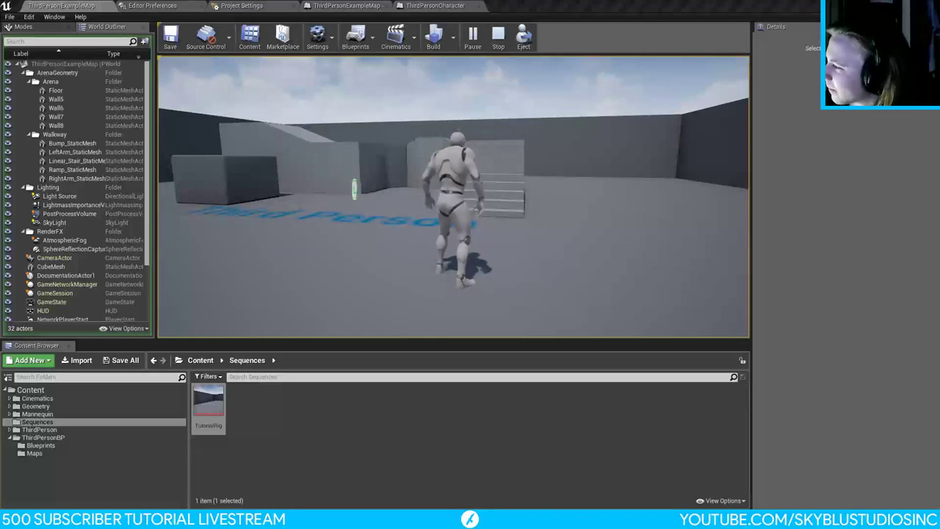
Step: Run the character up the stairs, jump across the boxes and platforms, then stop play with Escape
{"action": "key", "text": "alt+Tab"}
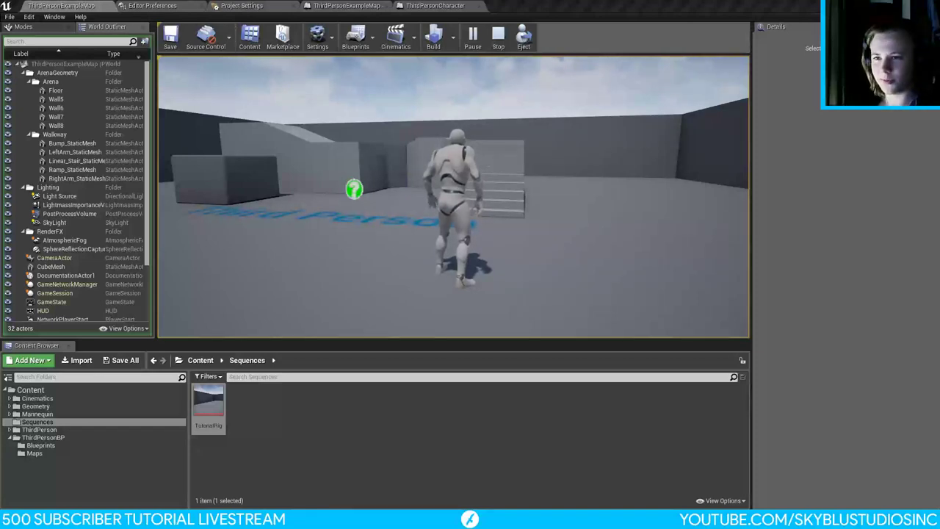
{"action": "left_click", "coordinate": [512, 120]}
{"action": "key", "text": "w"}
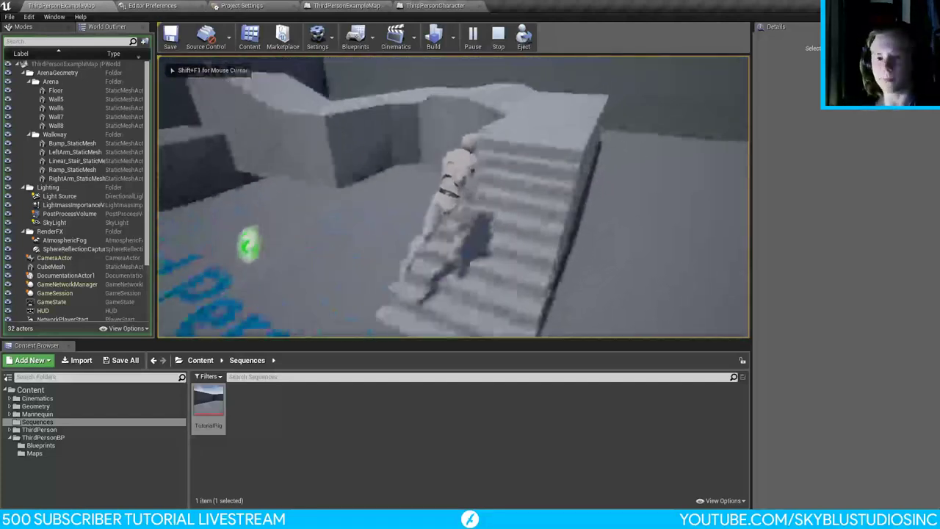
{"action": "key", "text": "space"}
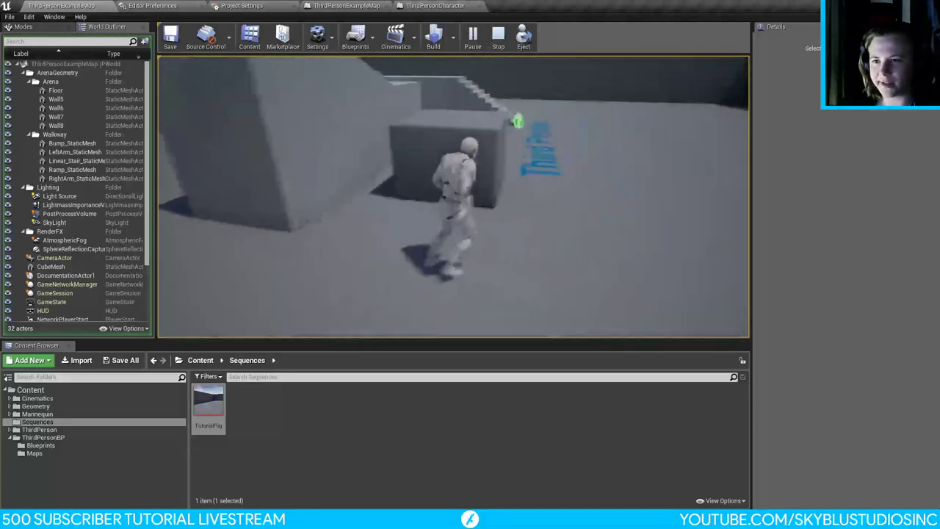
{"action": "key", "text": "space"}
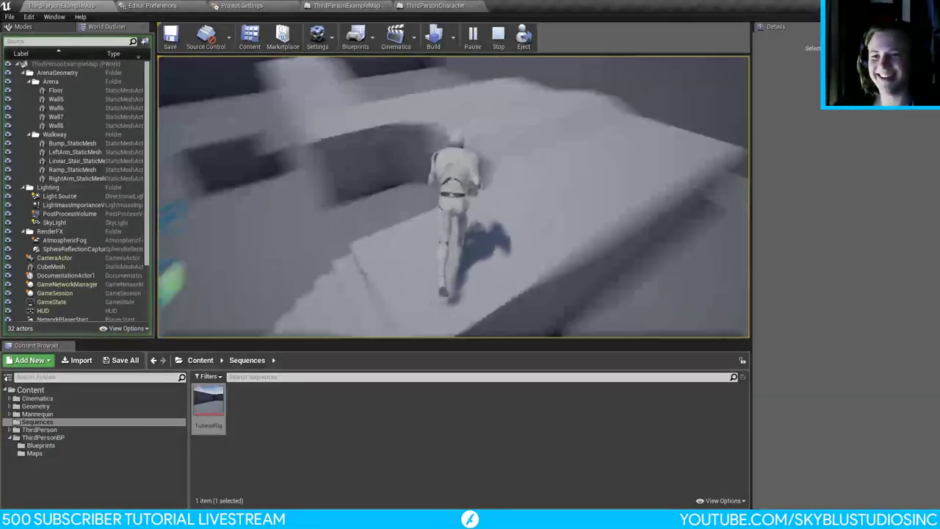
{"action": "key", "text": "space"}
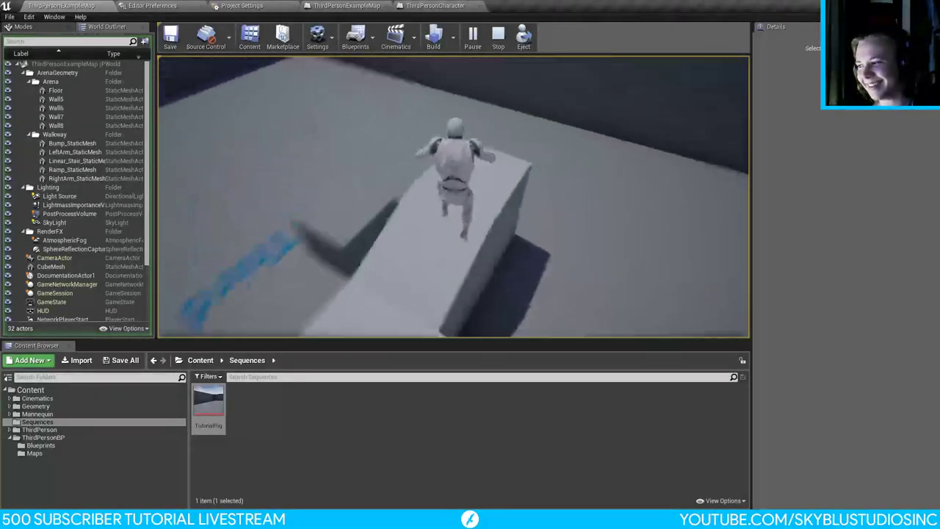
{"action": "key", "text": "space"}
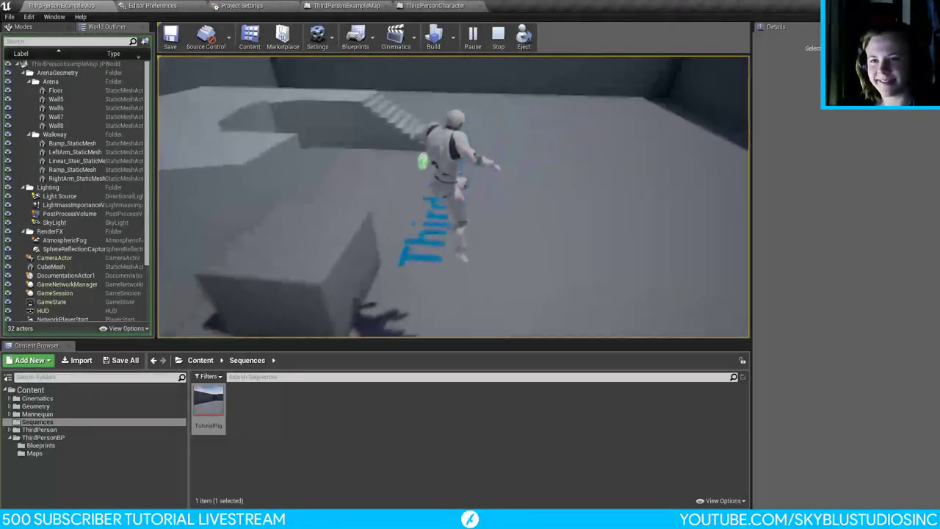
{"action": "key", "text": "Escape"}
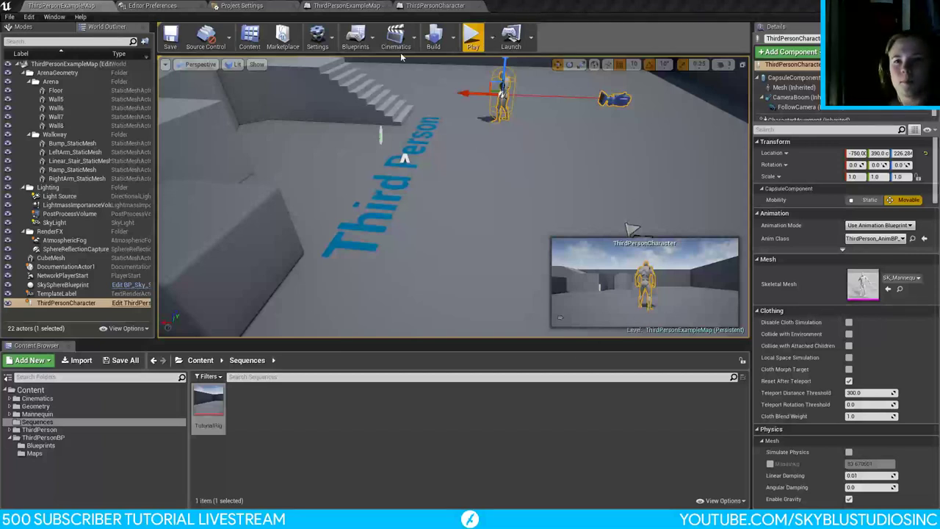
{"action": "left_click", "coordinate": [552, 28]}
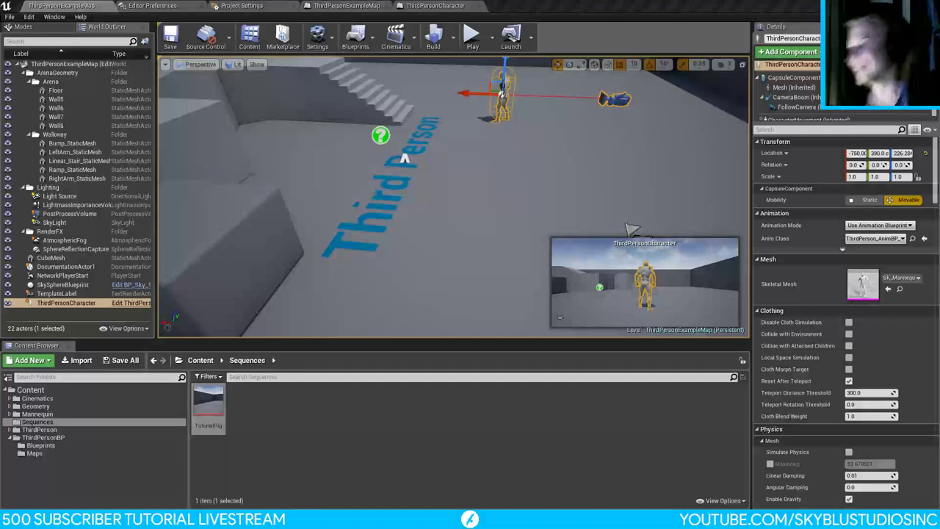
Step: Glance at the UE4 Tutorial Script document, then return to the Unreal Editor
{"action": "key", "text": "alt+Tab"}
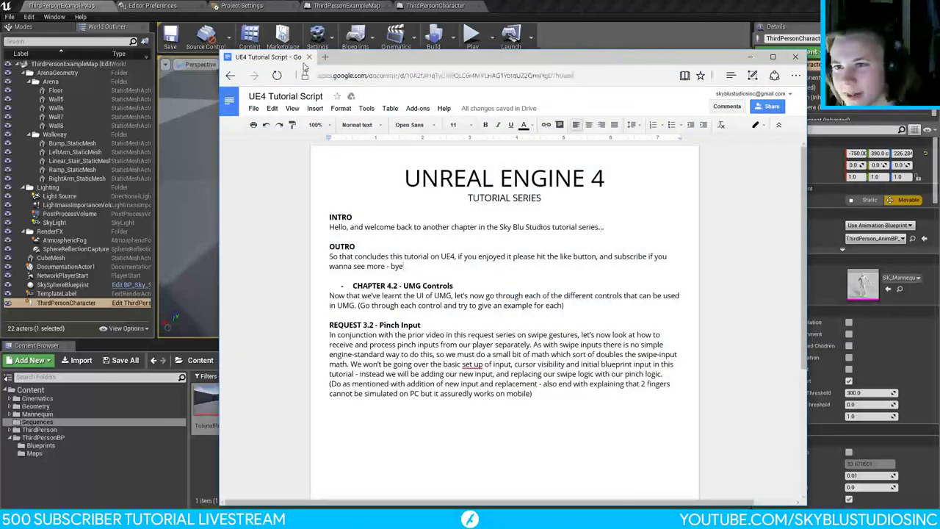
{"action": "left_click_drag", "start_coordinate": [307, 57], "coordinate": [310, 61]}
{"action": "key", "text": "alt+Tab"}
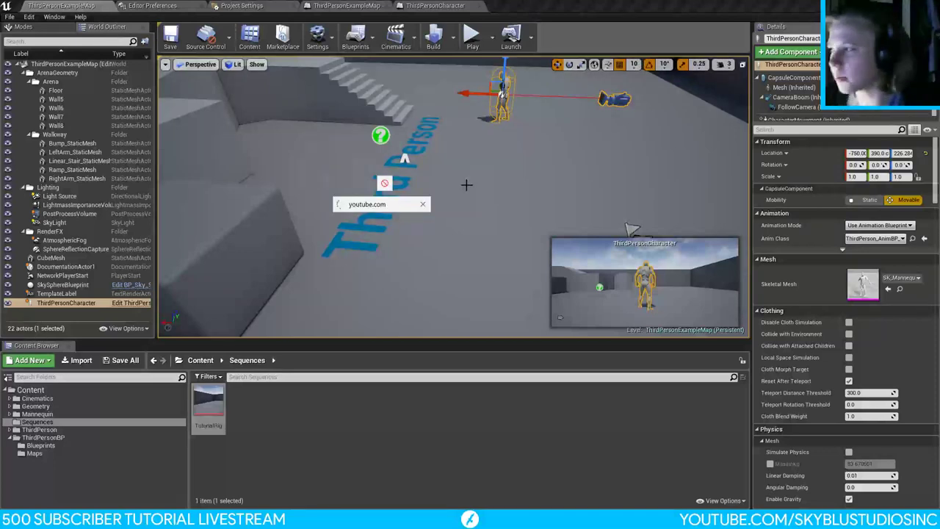
Step: Open the Beyond Earth video from the channel's uploaded videos in a maximised browser
{"action": "key", "text": "alt+Tab"}
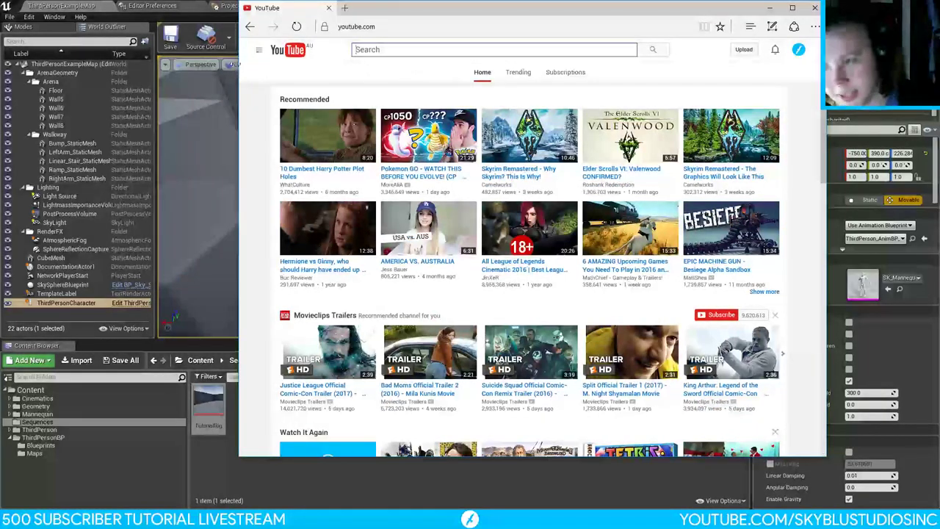
{"action": "left_click", "coordinate": [259, 50]}
{"action": "left_click", "coordinate": [297, 90]}
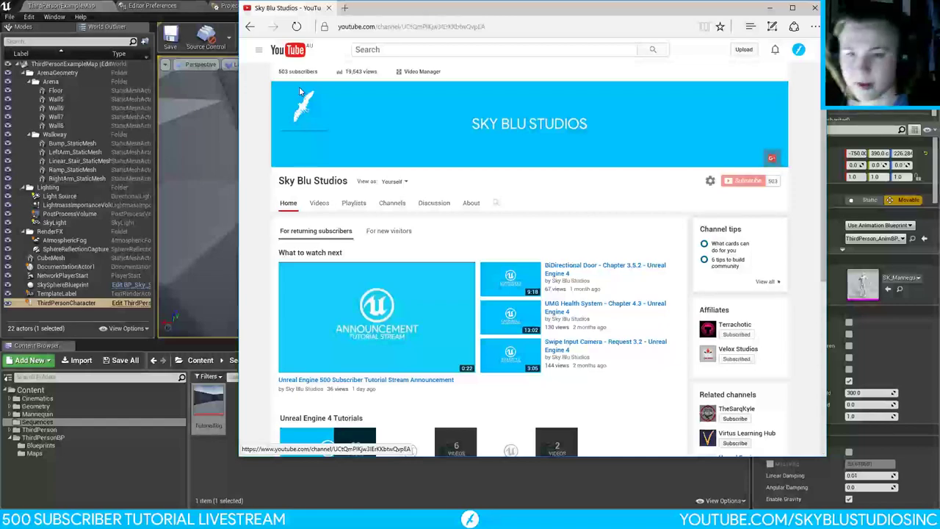
{"action": "left_click", "coordinate": [318, 203]}
{"action": "left_click_drag", "start_coordinate": [374, 12], "coordinate": [366, 71]}
{"action": "double_click", "coordinate": [366, 71]}
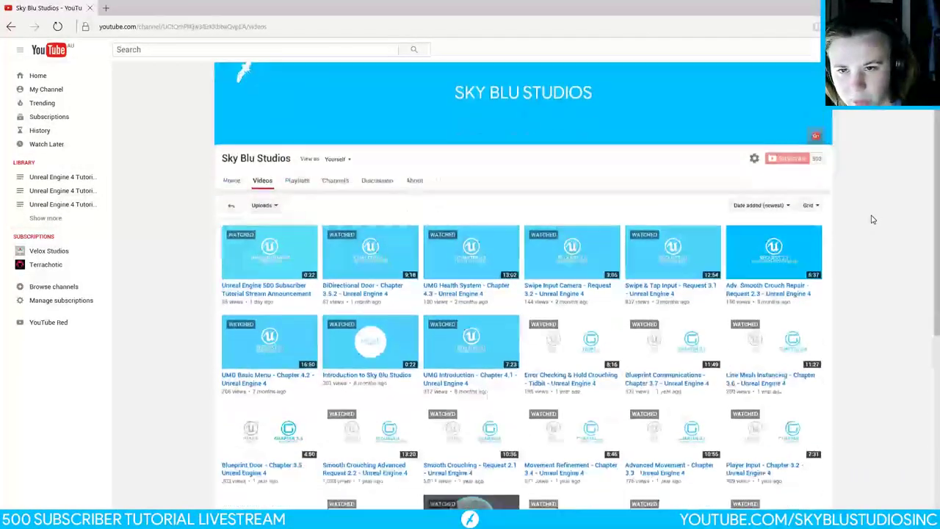
{"action": "scroll", "coordinate": [873, 213], "scroll_direction": "down", "scroll_amount": 5}
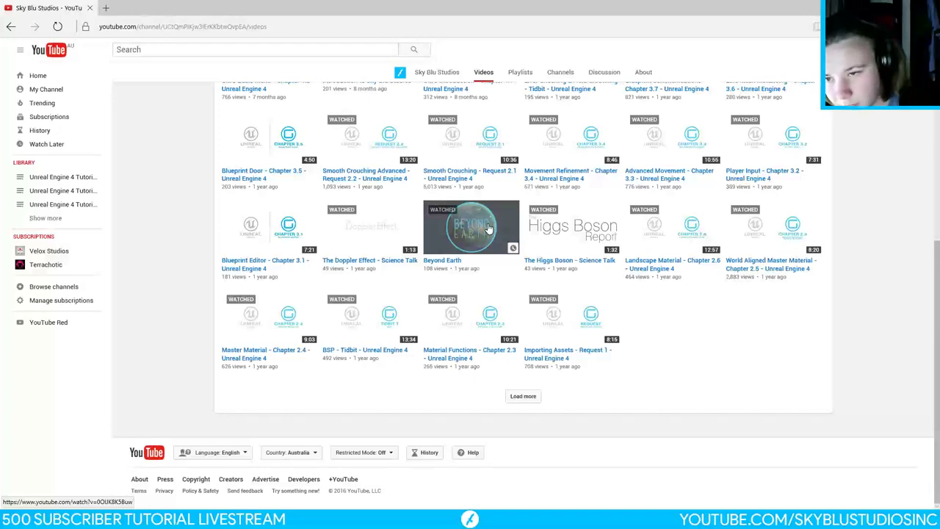
{"action": "left_click", "coordinate": [475, 245]}
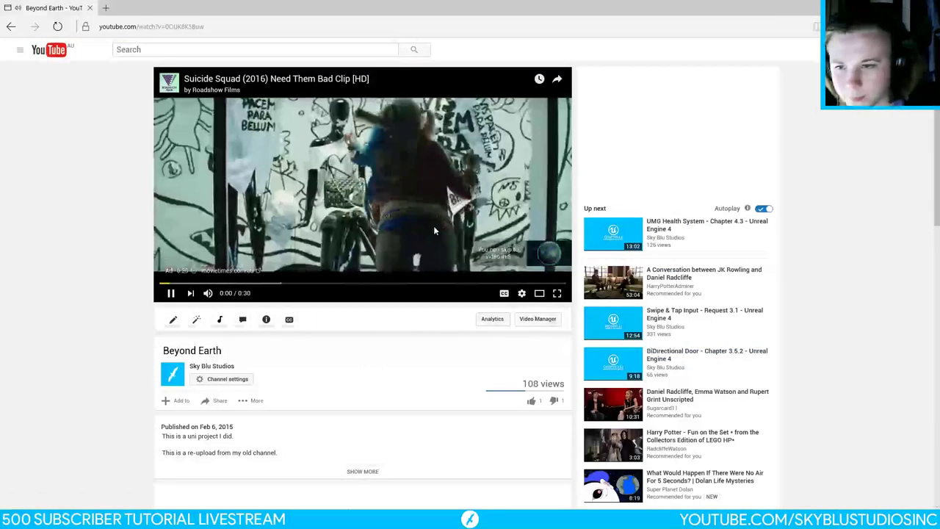
Step: Mute and skip the pre-roll ad, then turn the Beyond Earth video's sound back on
{"action": "left_click", "coordinate": [482, 265]}
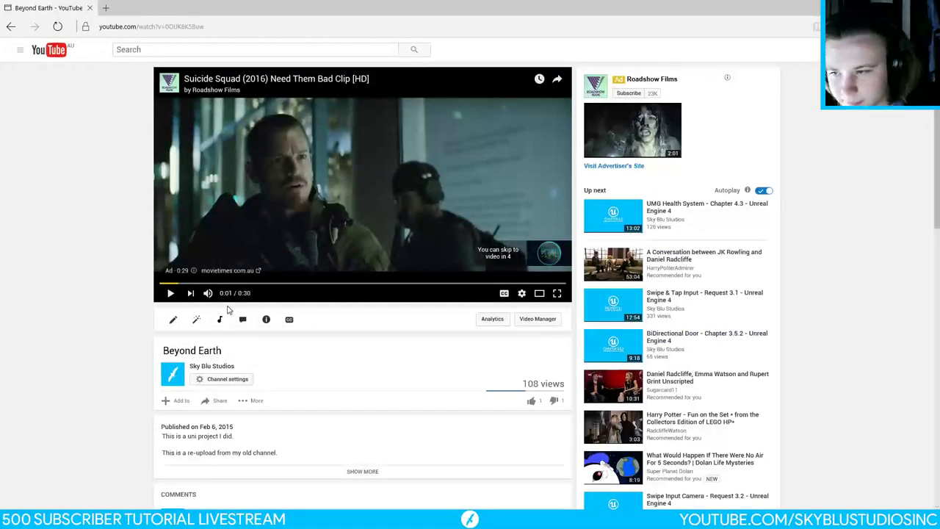
{"action": "left_click", "coordinate": [207, 292]}
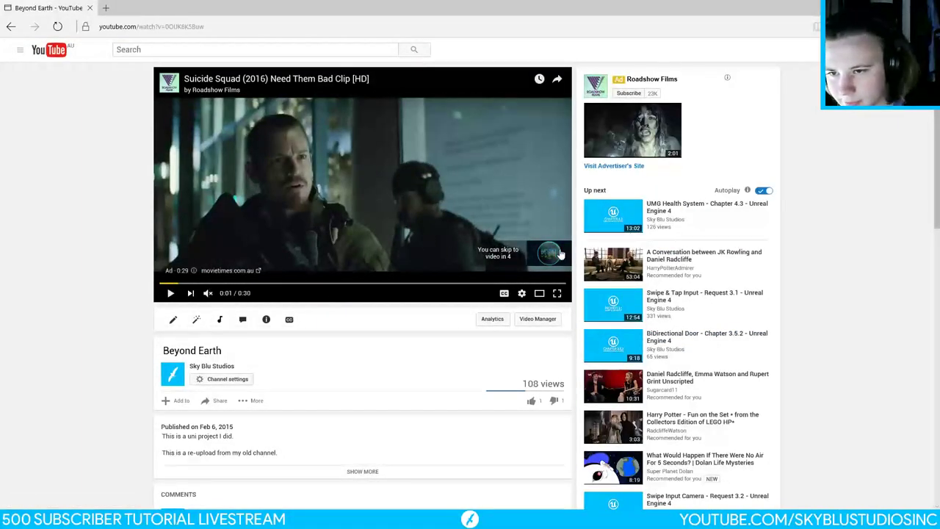
{"action": "left_click", "coordinate": [470, 236]}
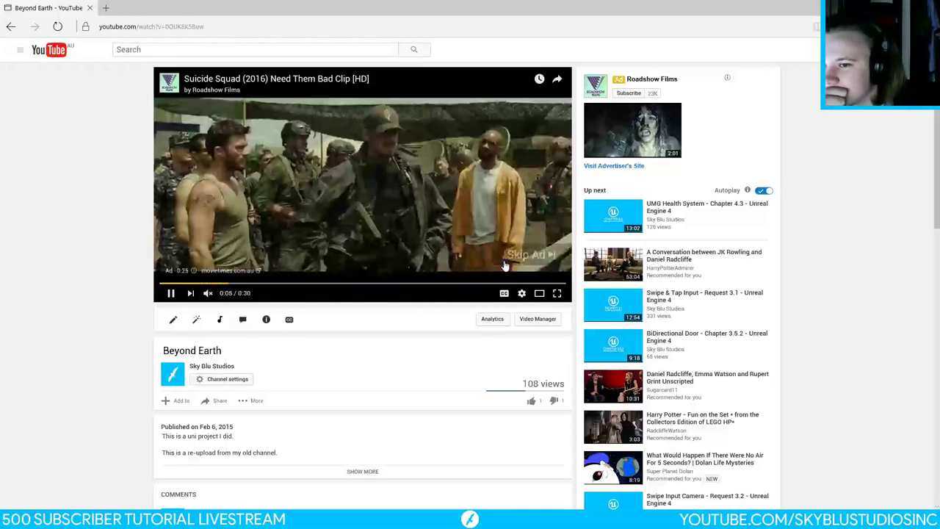
{"action": "left_click", "coordinate": [511, 259]}
{"action": "left_click", "coordinate": [230, 293]}
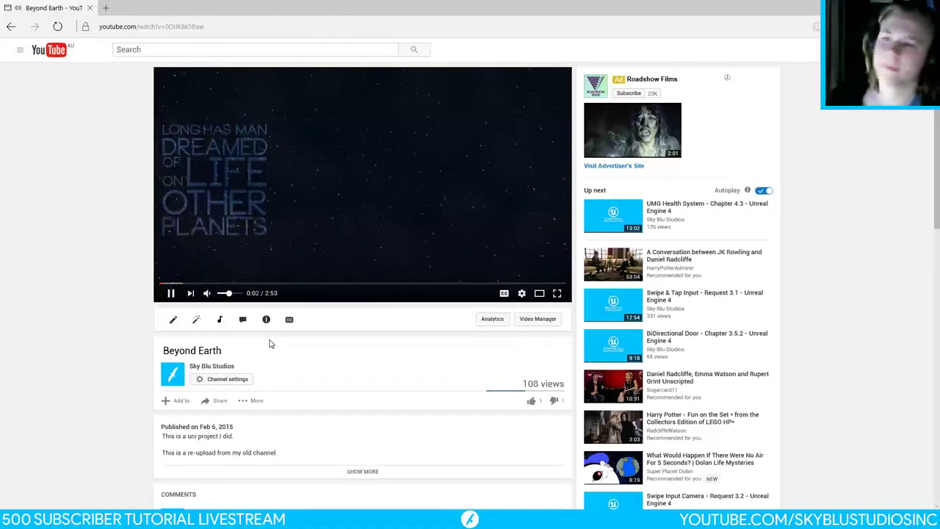
Step: Switch the Beyond Earth video to fullscreen and watch it through to the credits card
{"action": "left_click", "coordinate": [557, 293]}
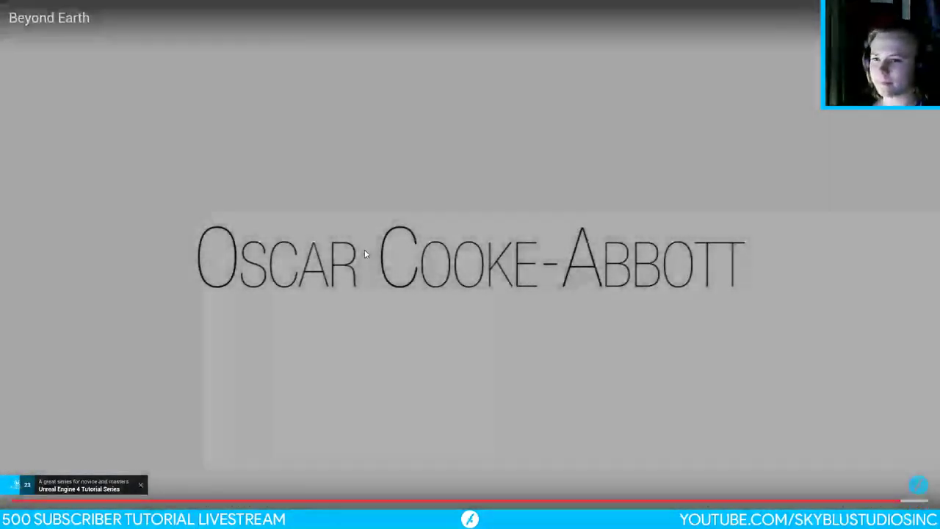
Step: Exit fullscreen, show the Sky Blu Studios channel page, then switch back to Unreal Editor
{"action": "key", "text": "Escape"}
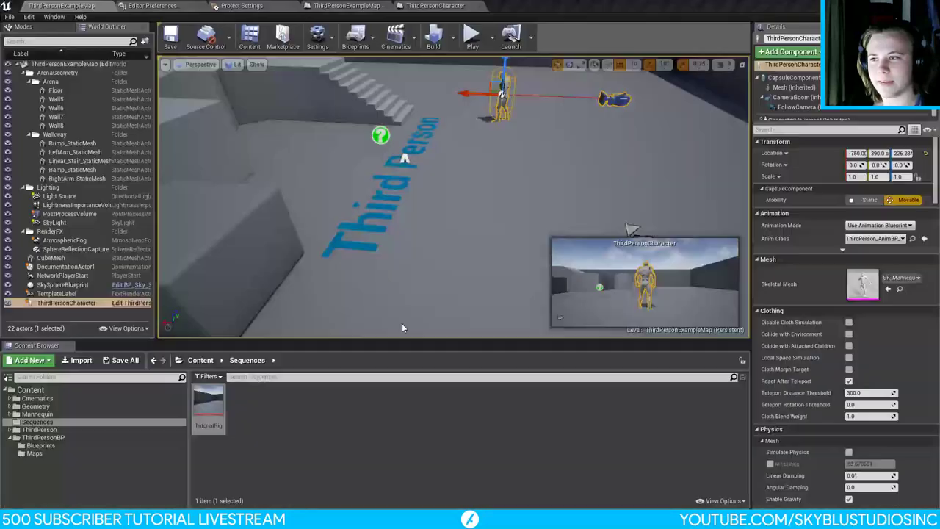
{"action": "left_click", "coordinate": [22, 52]}
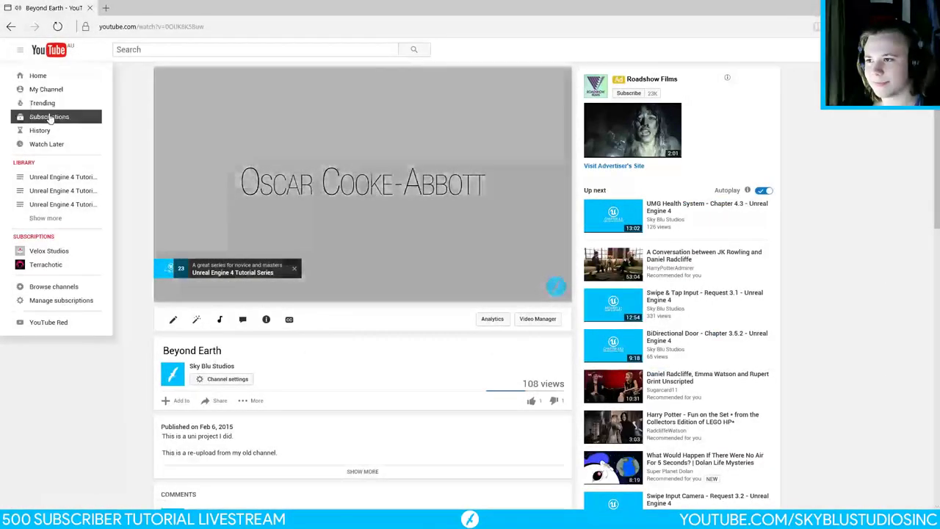
{"action": "left_click", "coordinate": [46, 90]}
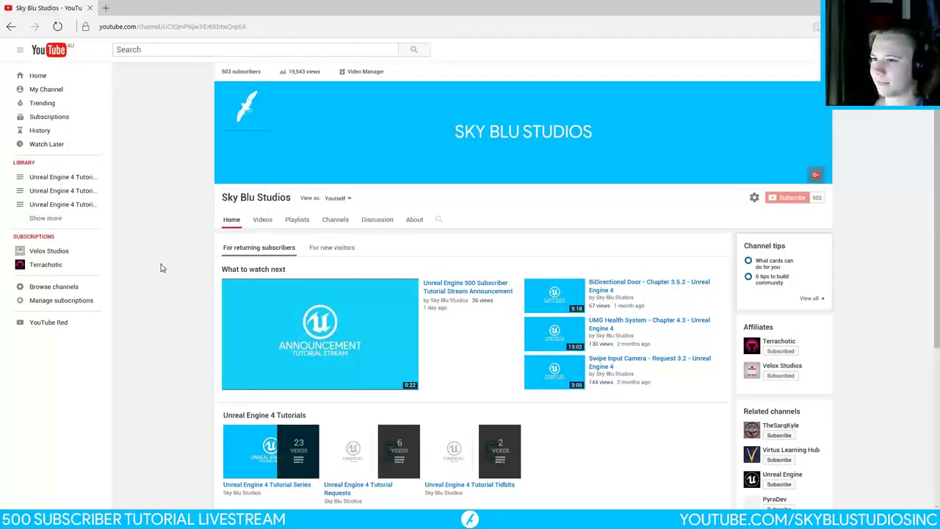
{"action": "key", "text": "alt+Tab"}
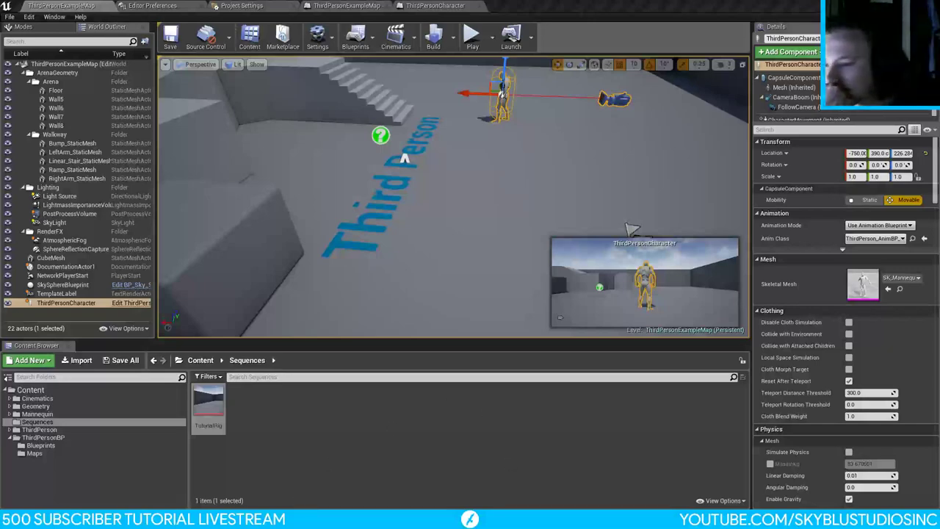
{"action": "key", "text": "alt+Tab"}
{"action": "key", "text": "alt+Tab"}
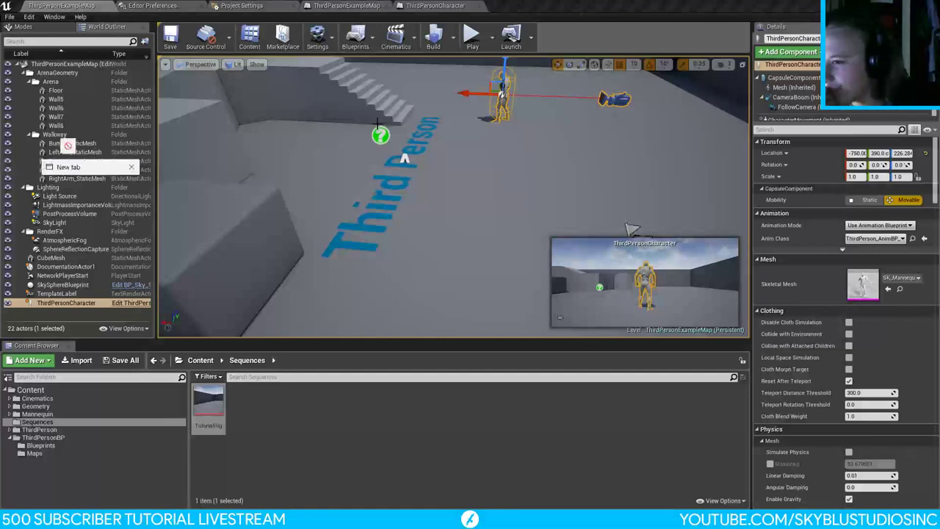
Step: Load youtube.com in a separate Edge window over the editor and enter 'terrachotic' as a search
{"action": "left_click_drag", "start_coordinate": [67, 146], "coordinate": [64, 140]}
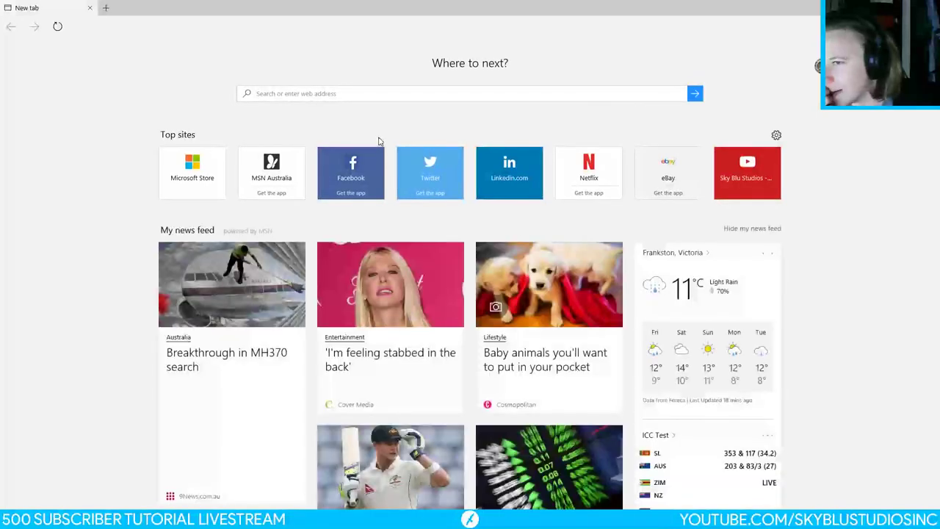
{"action": "left_click_drag", "start_coordinate": [202, 9], "coordinate": [239, 71]}
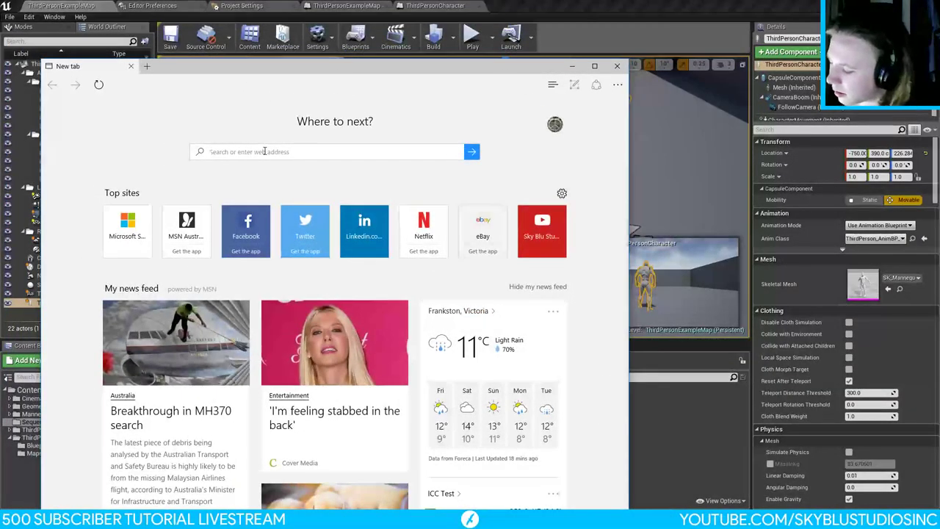
{"action": "left_click", "coordinate": [264, 152]}
{"action": "type", "text": "youtube.com"}
{"action": "key", "text": "Return"}
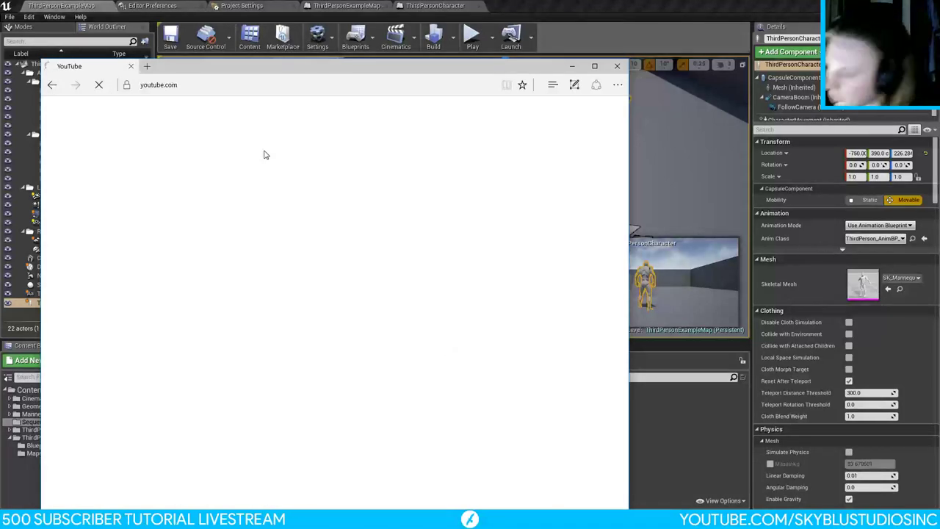
{"action": "left_click_drag", "start_coordinate": [257, 69], "coordinate": [380, 51]}
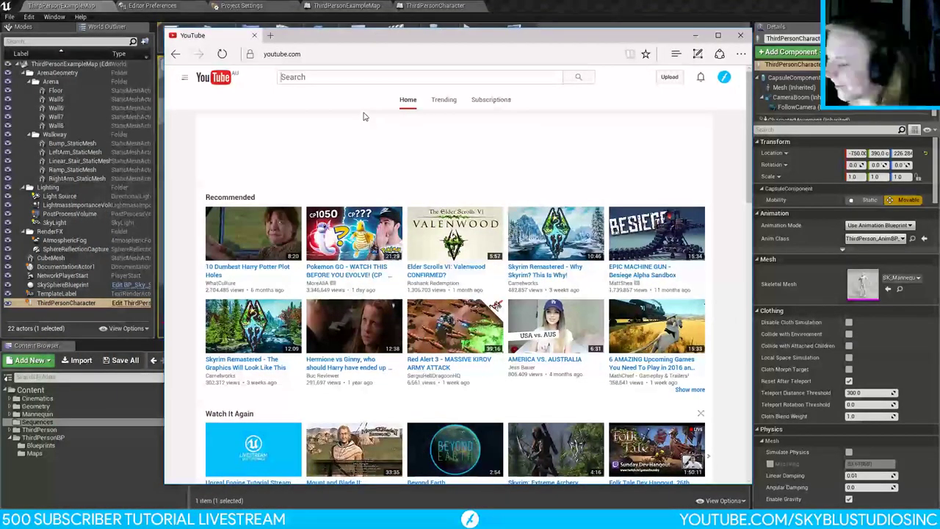
{"action": "type", "text": "terrac"}
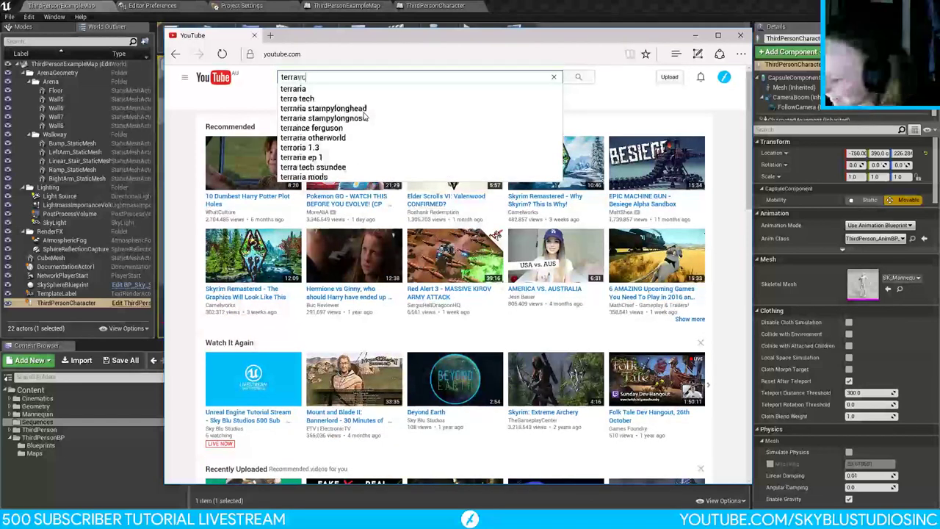
{"action": "type", "text": "hoti"}
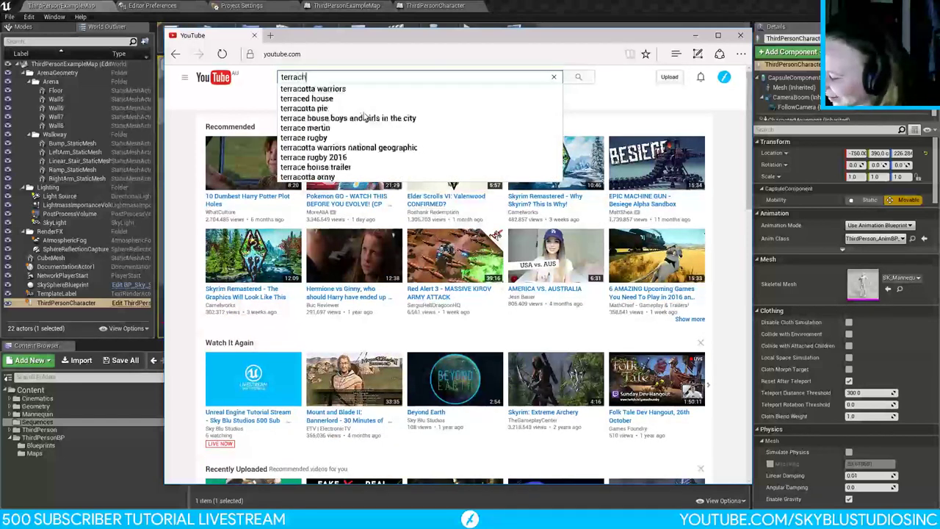
{"action": "type", "text": "c"}
Step: Run the 'terrachotic' search, view the Terrachotic channel, then close Edge to return to Unreal
{"action": "key", "text": "Return"}
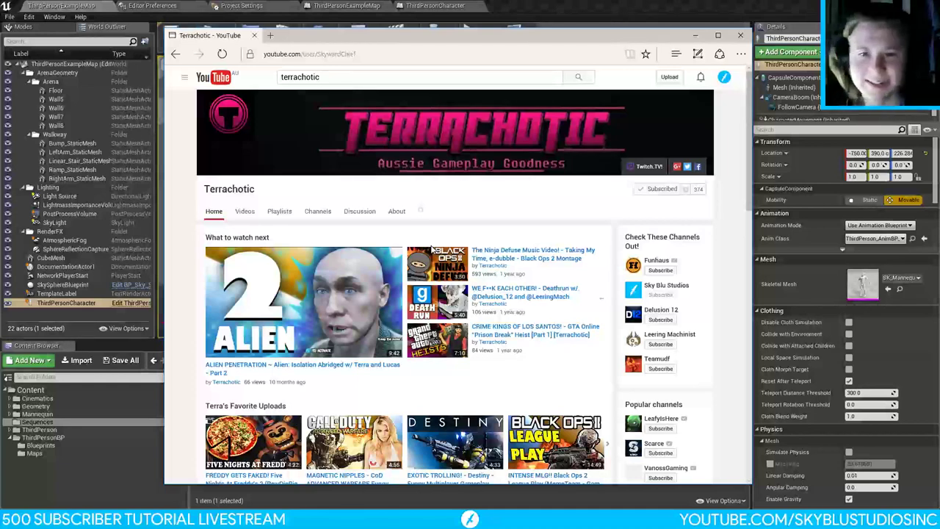
{"action": "left_click", "coordinate": [740, 35]}
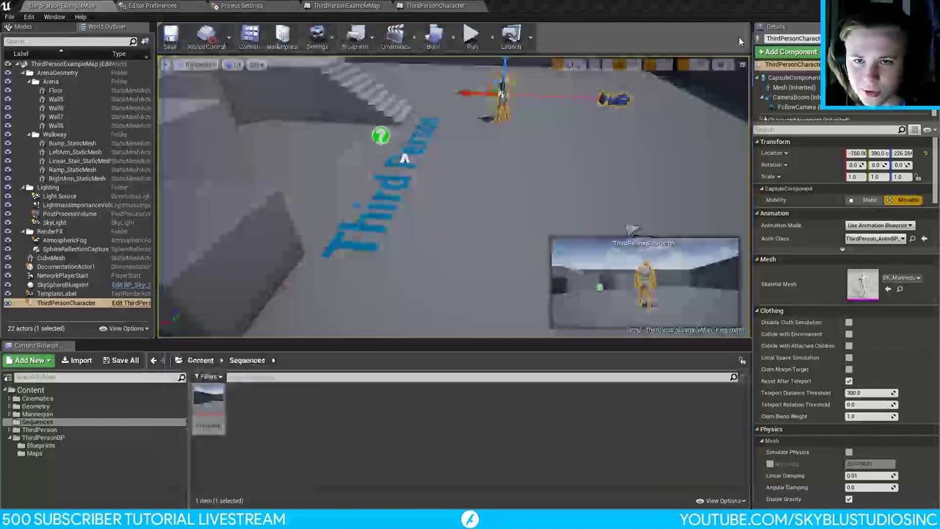